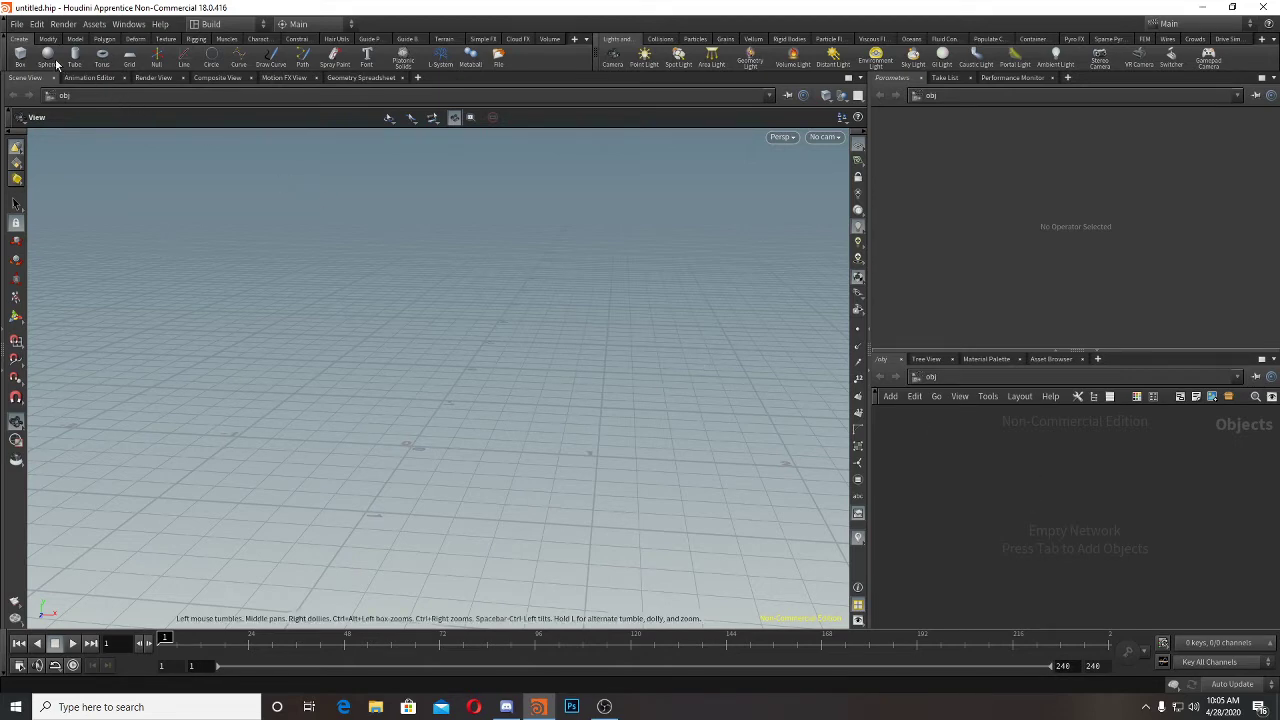
Step: Import the Flip Kick.fbx file from the G: drive using the default FBX import options
{"action": "left_click", "coordinate": [18, 26]}
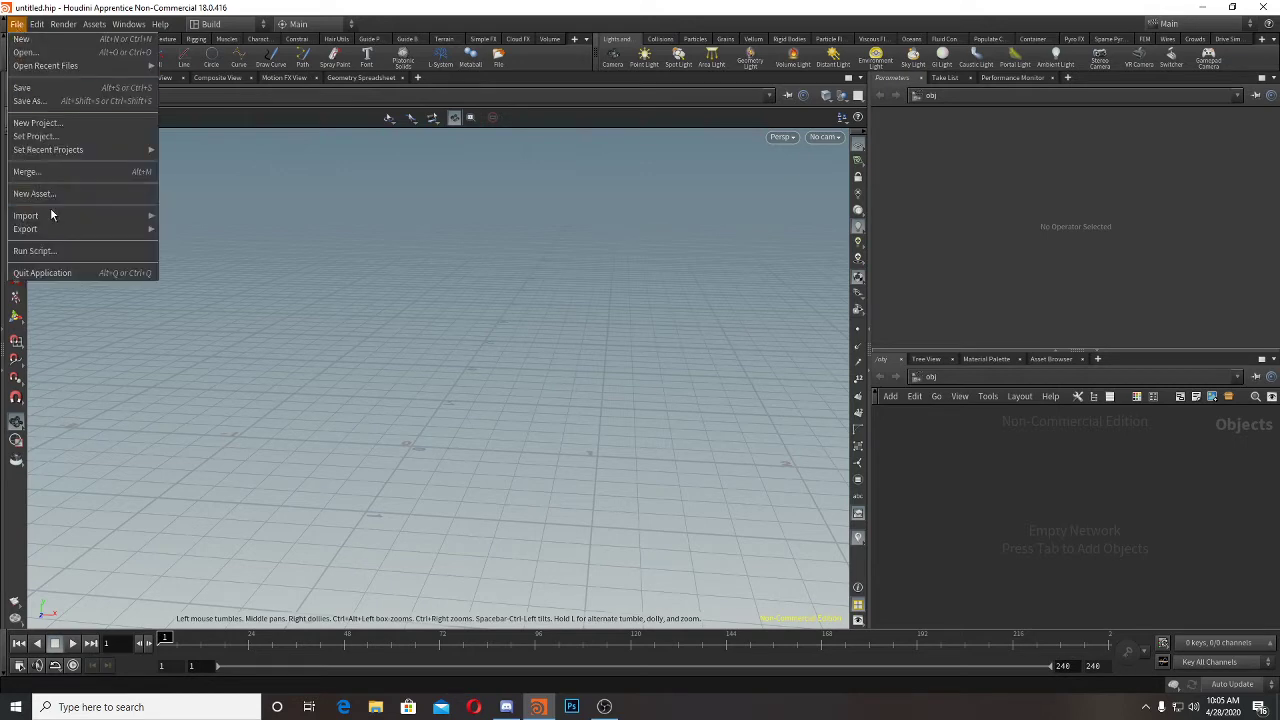
{"action": "mouse_move", "coordinate": [114, 212]}
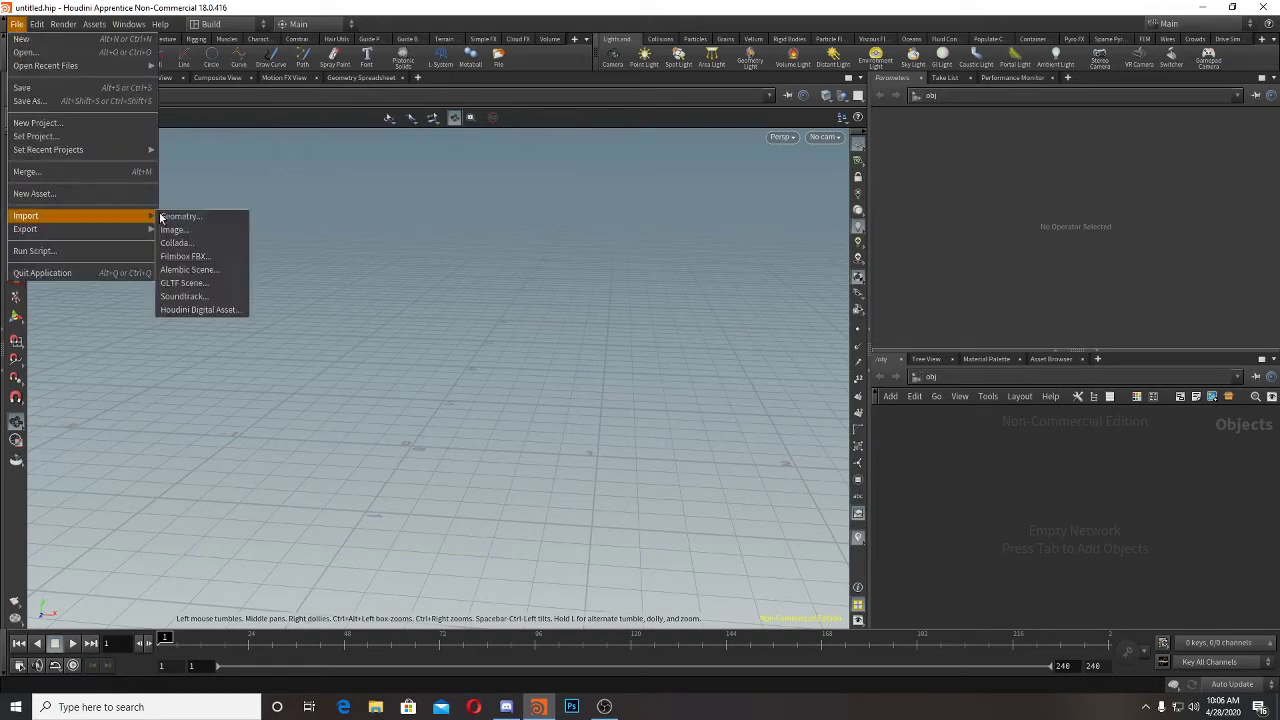
{"action": "left_click", "coordinate": [200, 259]}
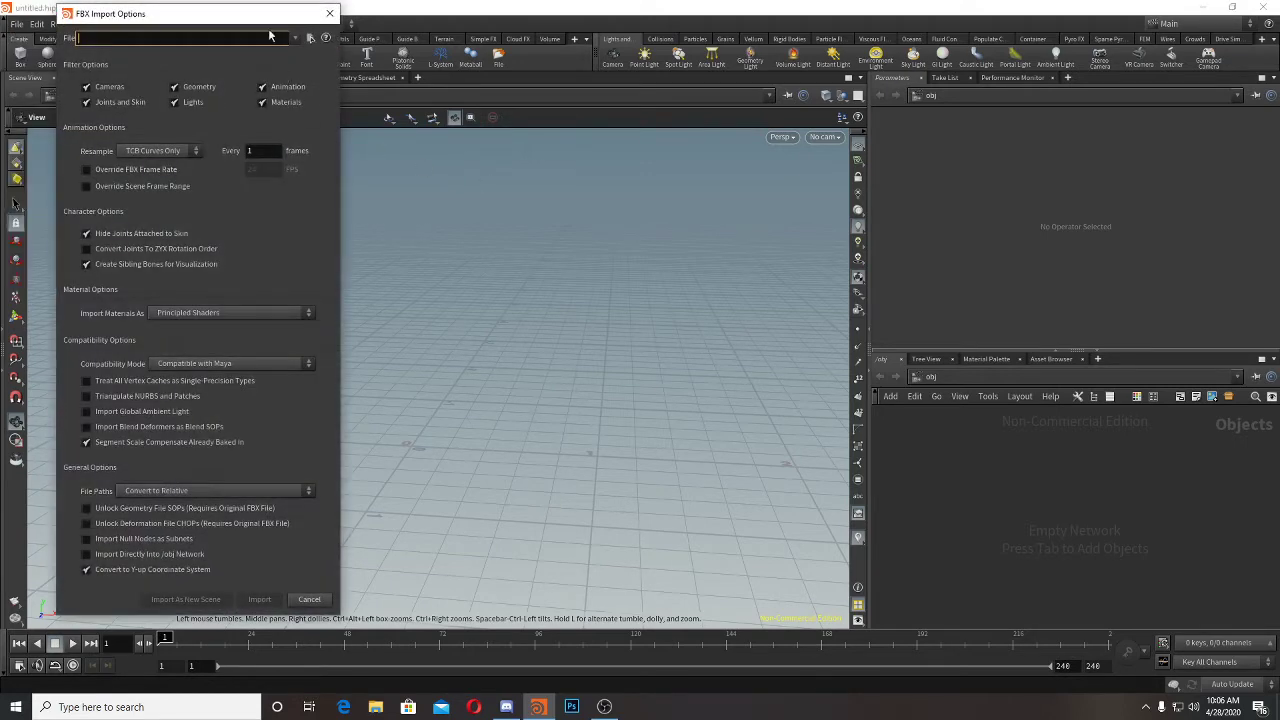
{"action": "left_click", "coordinate": [310, 38]}
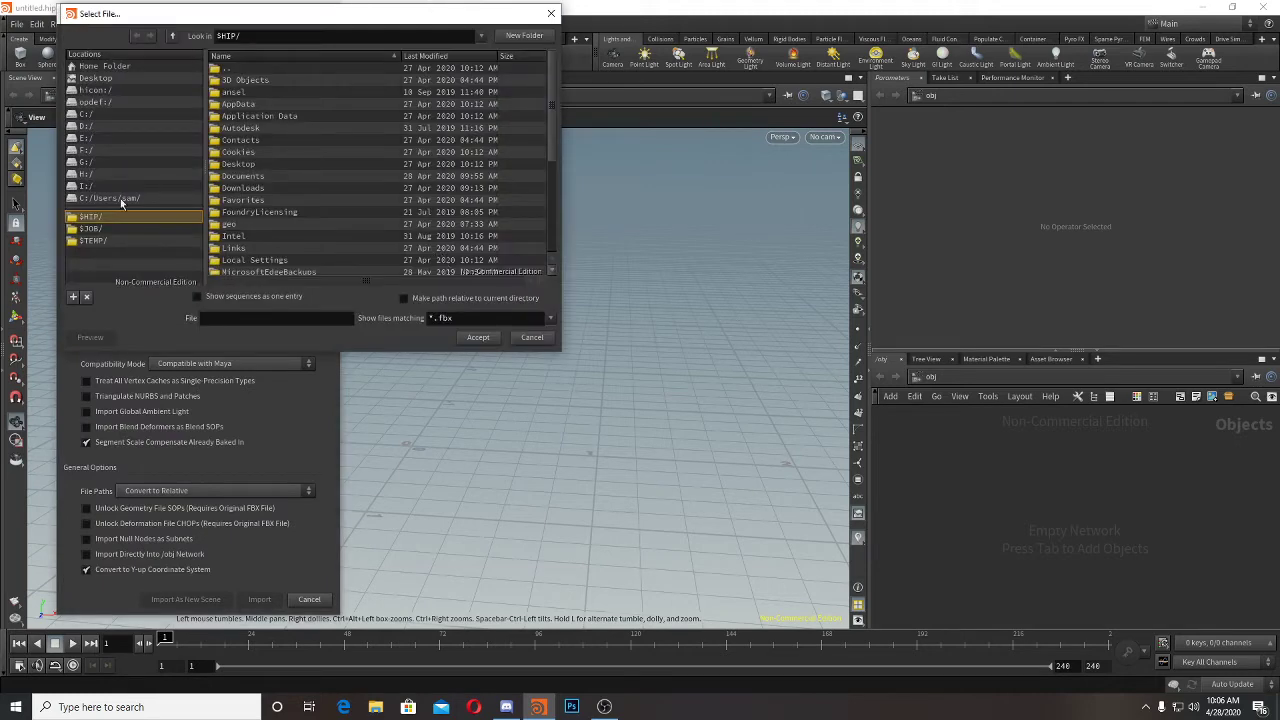
{"action": "left_click", "coordinate": [98, 163]}
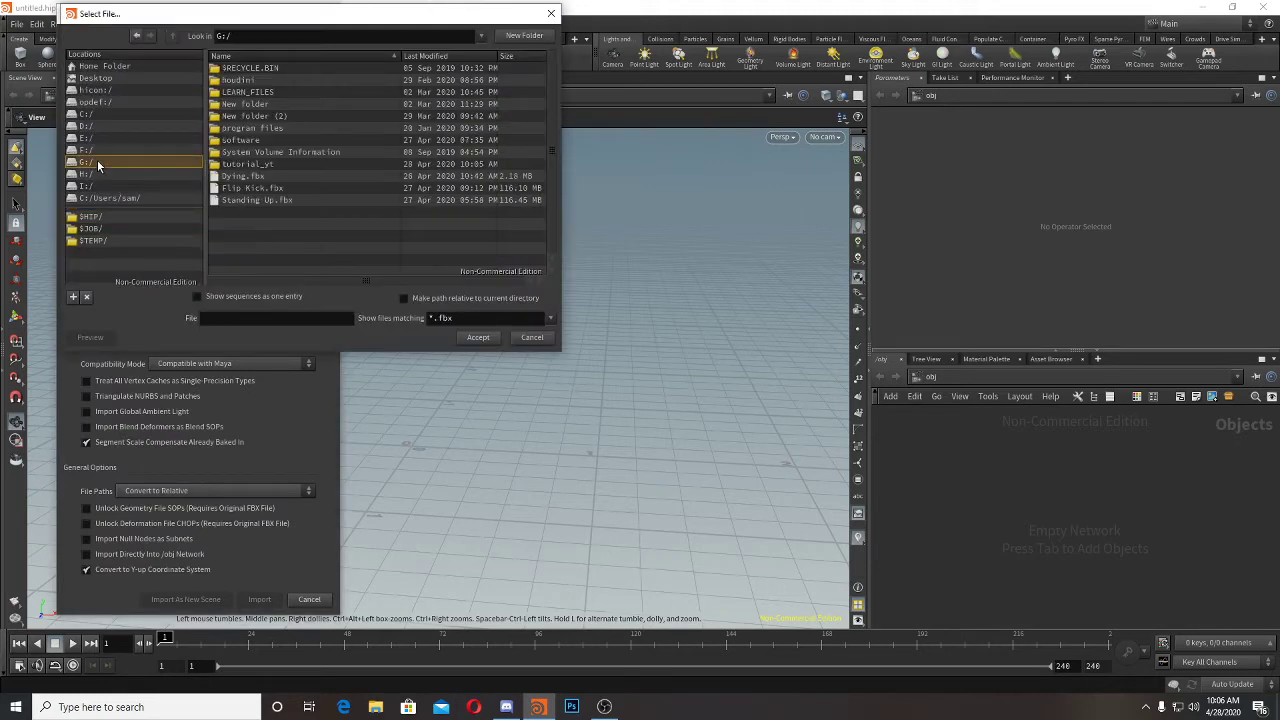
{"action": "double_click", "coordinate": [252, 188]}
{"action": "left_click", "coordinate": [259, 599]}
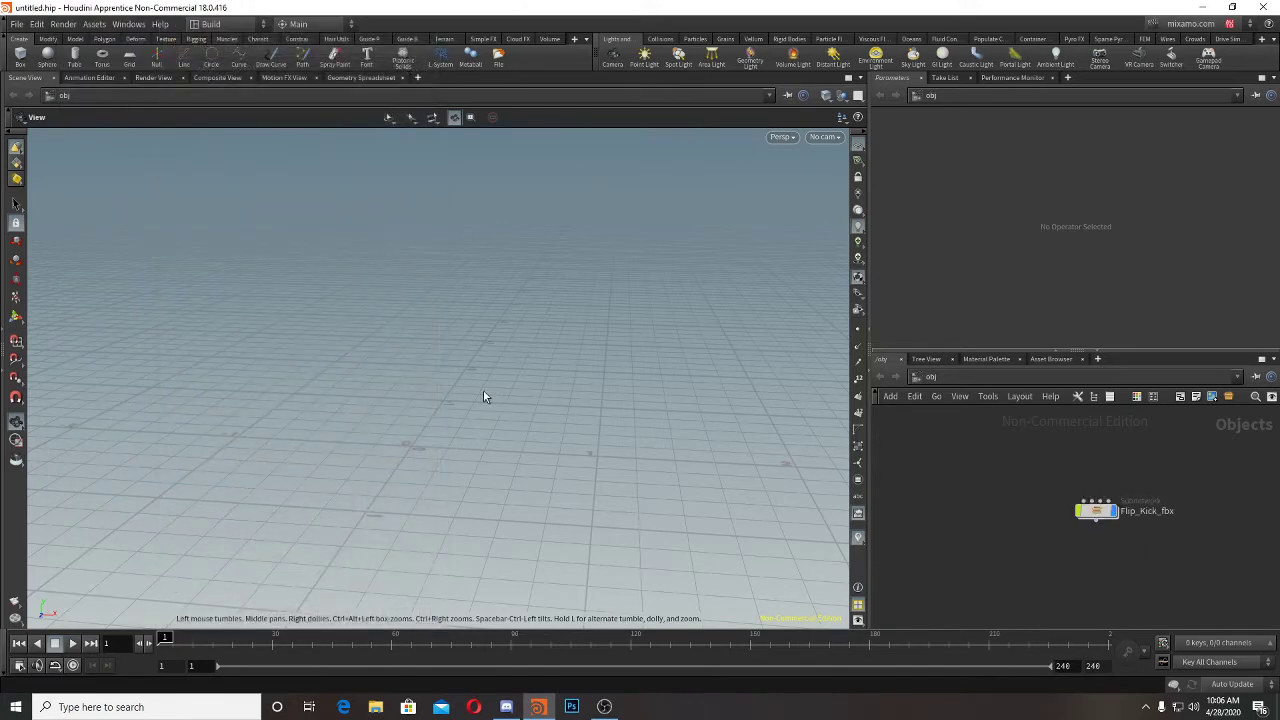
Step: Frame the imported character and examine its mesh and skeleton from perspective and front views
{"action": "key", "text": "f"}
{"action": "left_click_drag", "start_coordinate": [599, 290], "coordinate": [417, 351]}
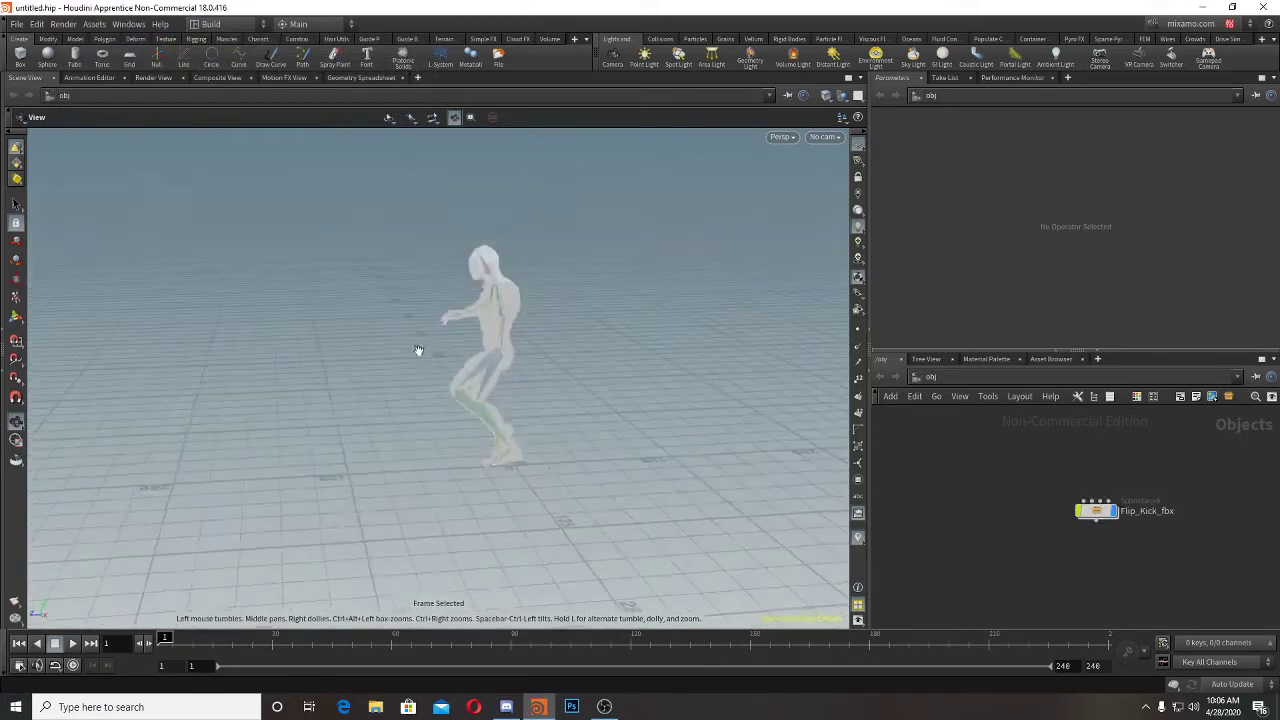
{"action": "scroll", "coordinate": [600, 385], "scroll_direction": "up", "scroll_amount": 5}
{"action": "left_click_drag", "start_coordinate": [706, 406], "coordinate": [837, 394]}
{"action": "scroll", "coordinate": [765, 411], "scroll_direction": "up", "scroll_amount": 4}
{"action": "scroll", "coordinate": [557, 363], "scroll_direction": "down", "scroll_amount": 6}
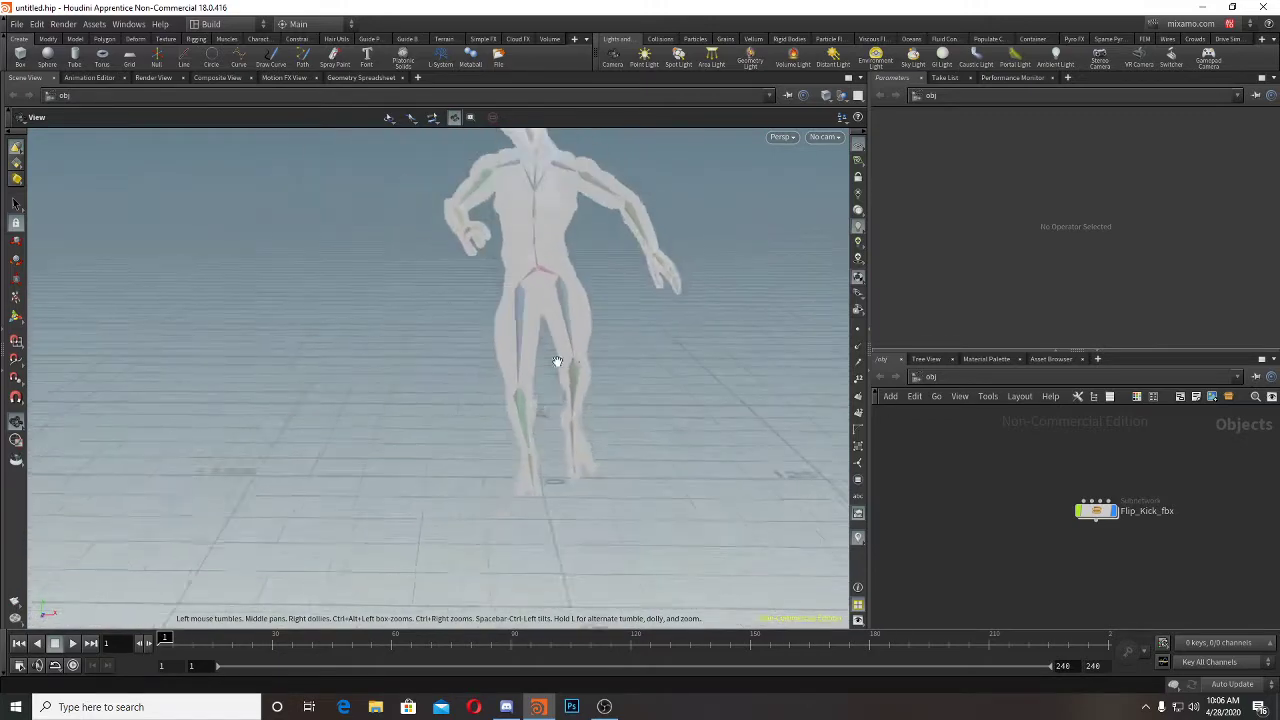
{"action": "left_click_drag", "start_coordinate": [568, 409], "coordinate": [526, 380]}
{"action": "scroll", "coordinate": [581, 509], "scroll_direction": "up", "scroll_amount": 3}
{"action": "key", "text": "space+3"}
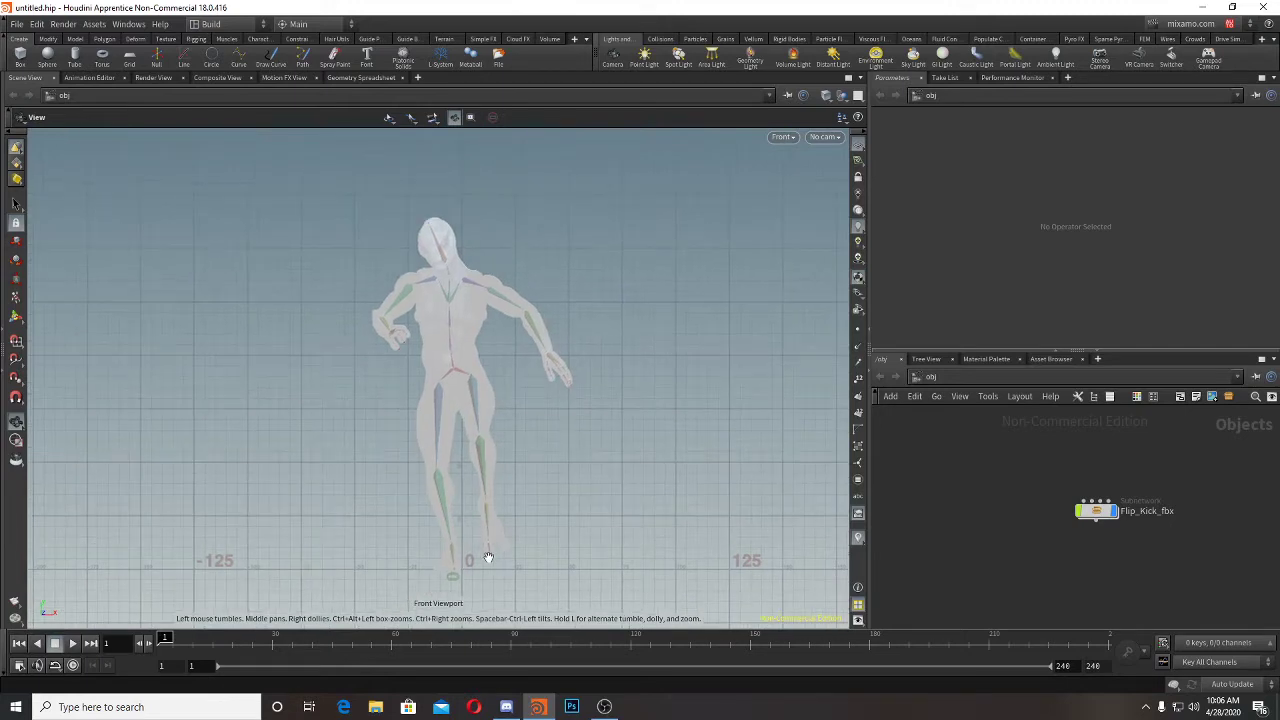
{"action": "middle_click_drag", "start_coordinate": [501, 513], "coordinate": [510, 327]}
{"action": "left_click_drag", "start_coordinate": [510, 329], "coordinate": [631, 399]}
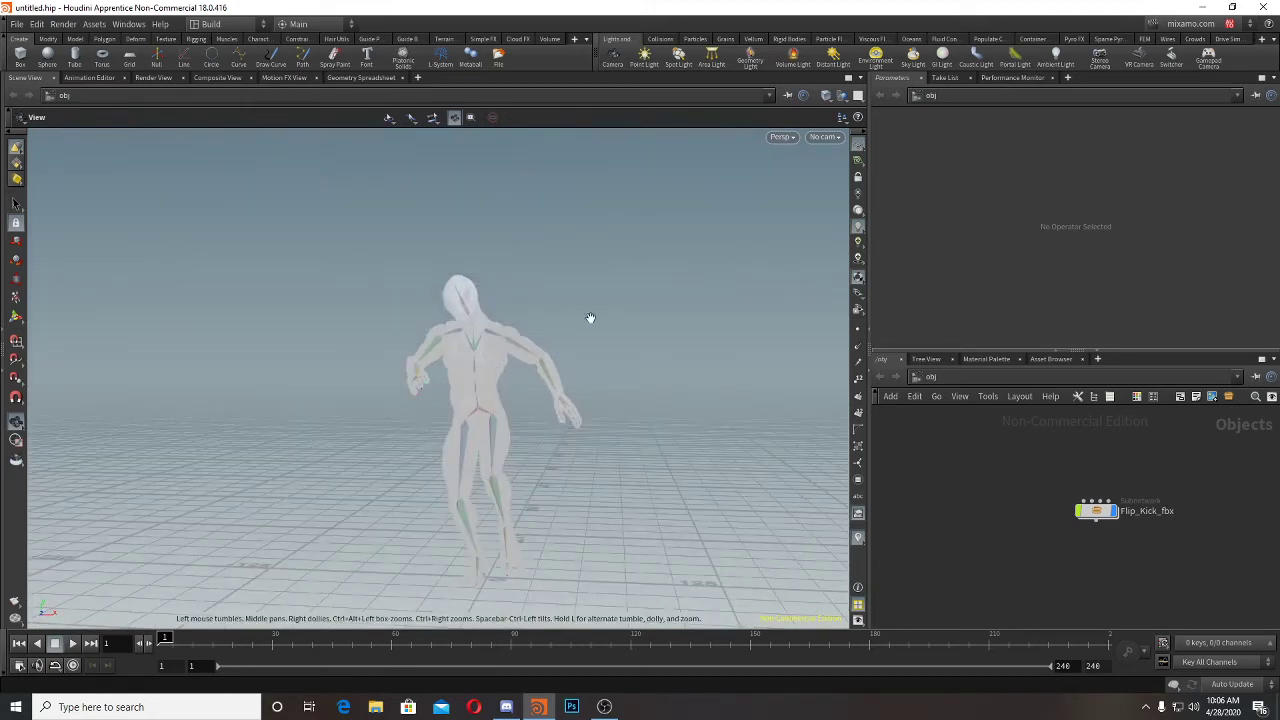
Step: Scrub the timeline to frame 56 to preview the character's flip kick animation
{"action": "left_click_drag", "start_coordinate": [166, 643], "coordinate": [376, 642]}
{"action": "scroll", "coordinate": [456, 440], "scroll_direction": "down", "scroll_amount": 5}
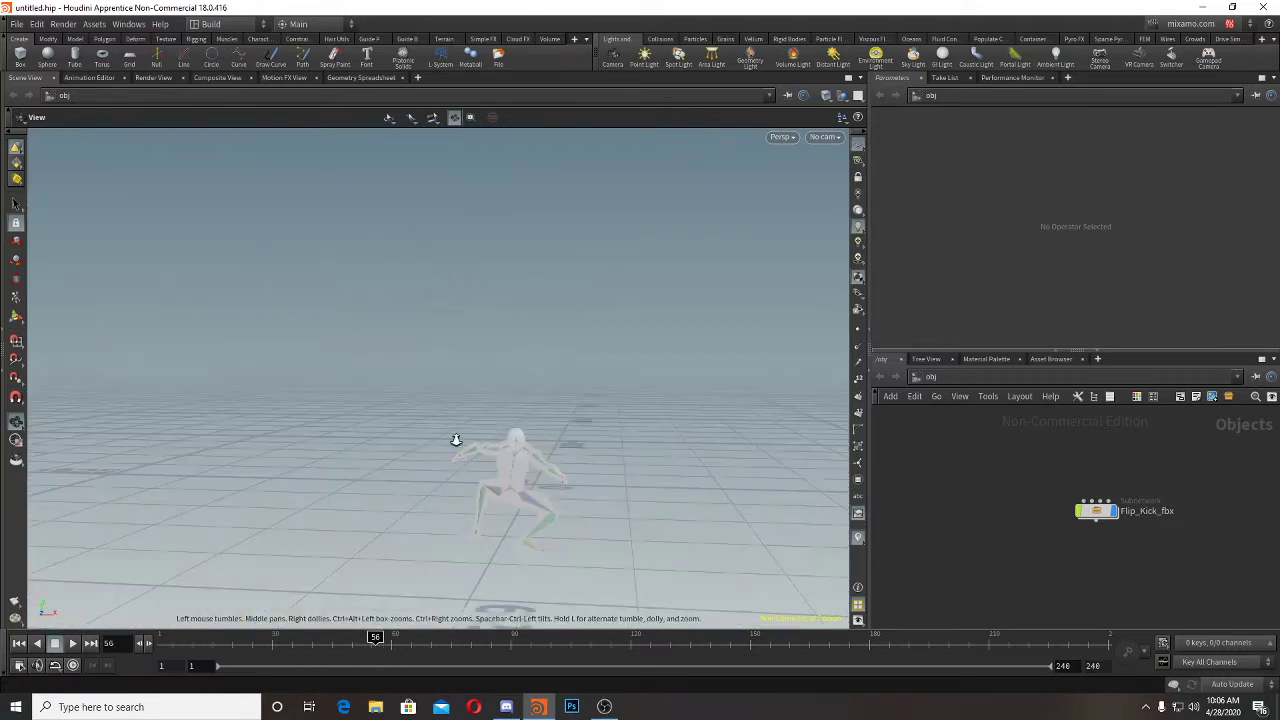
{"action": "left_click_drag", "start_coordinate": [456, 440], "coordinate": [447, 466]}
Step: Set the viewport background color scheme to Dark, save it as the default display option, and dismiss the open dialogs
{"action": "key", "text": "d"}
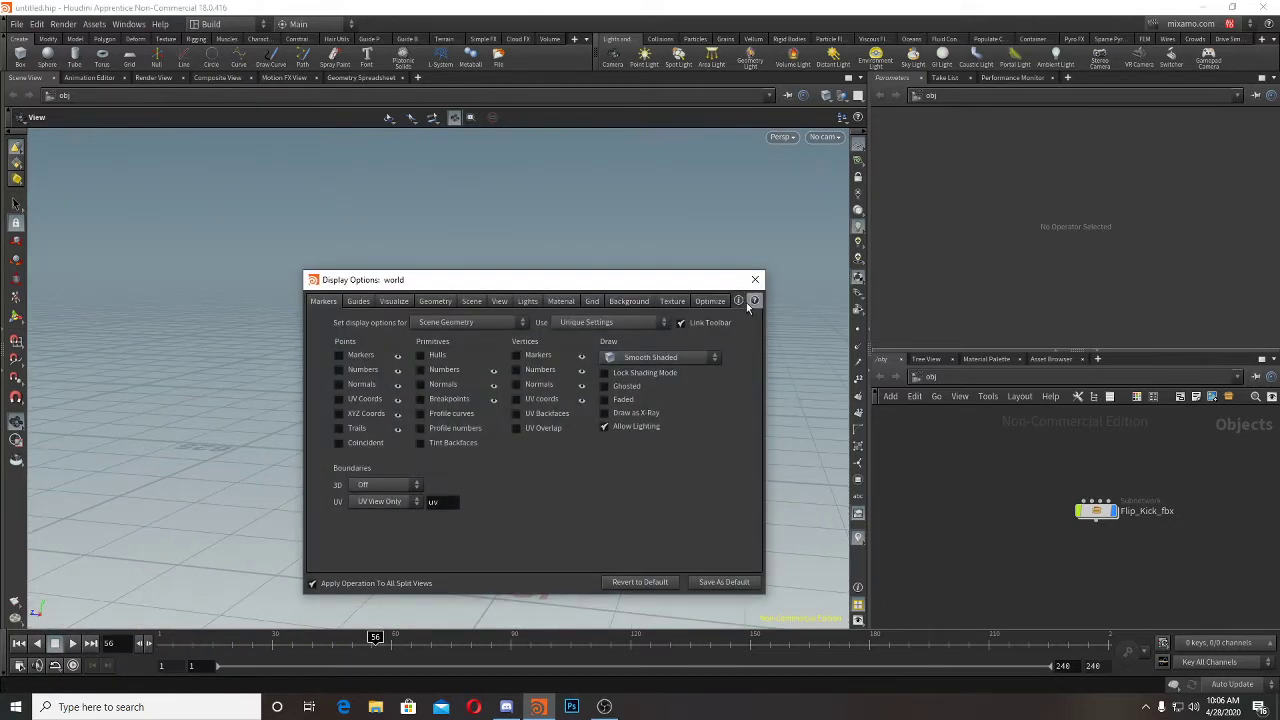
{"action": "left_click", "coordinate": [629, 301]}
{"action": "left_click", "coordinate": [411, 322]}
{"action": "left_click", "coordinate": [402, 349]}
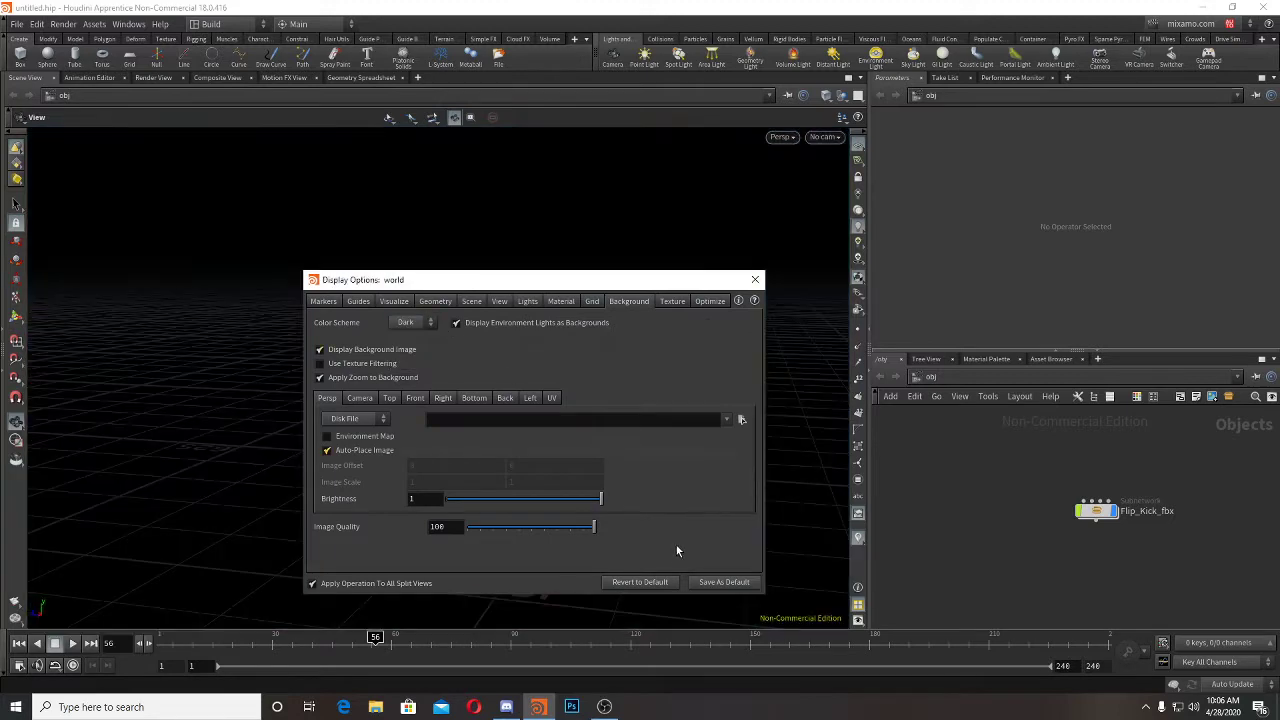
{"action": "left_click", "coordinate": [726, 583]}
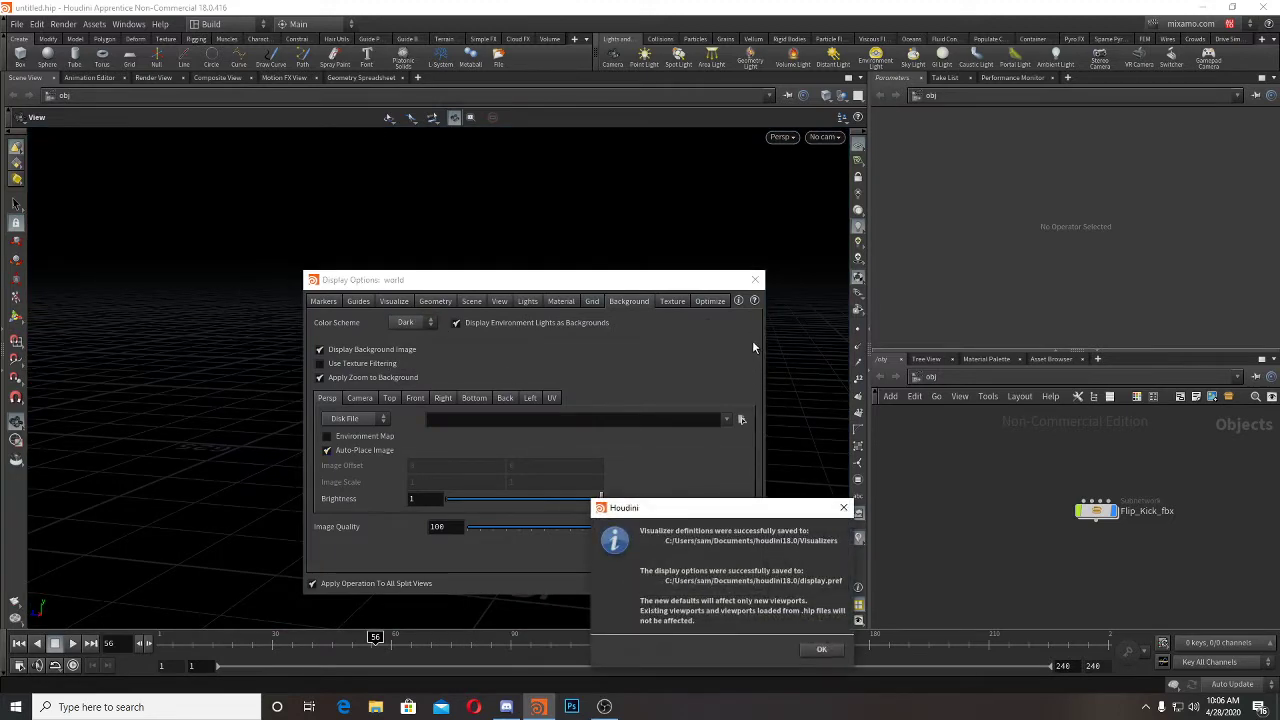
{"action": "left_click", "coordinate": [822, 652]}
{"action": "left_click", "coordinate": [755, 280]}
{"action": "left_click_drag", "start_coordinate": [591, 389], "coordinate": [705, 432]}
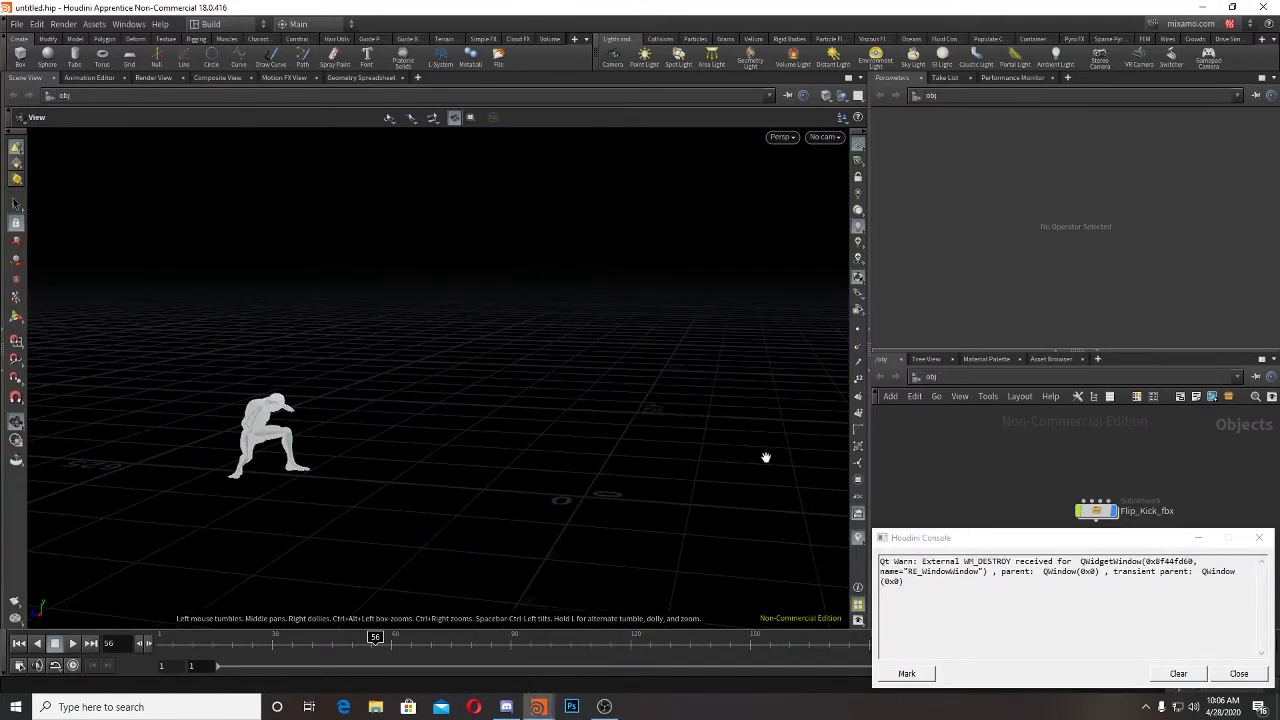
{"action": "left_click", "coordinate": [1269, 538]}
{"action": "middle_click_drag", "start_coordinate": [468, 410], "coordinate": [600, 383]}
{"action": "left_click_drag", "start_coordinate": [600, 383], "coordinate": [323, 386]}
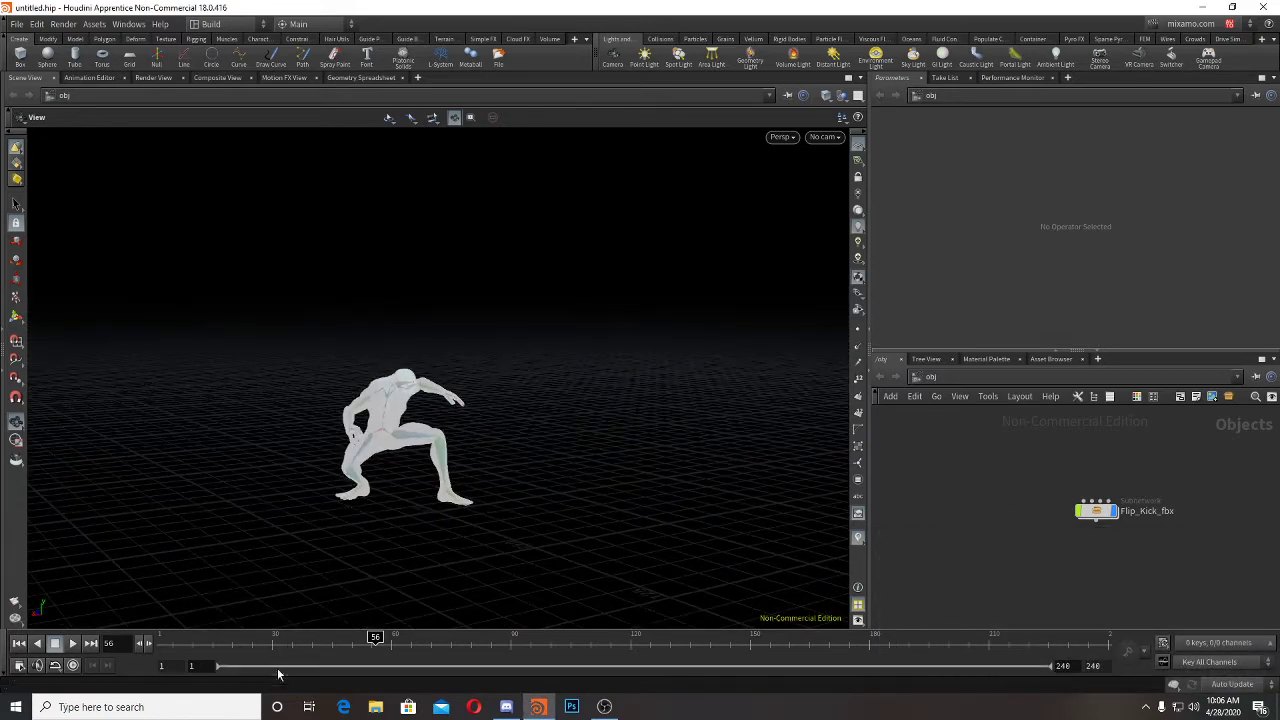
Step: Preview the animation to frame 85, then set the global animation end frame to 110 and apply it
{"action": "left_click_drag", "start_coordinate": [280, 640], "coordinate": [490, 659]}
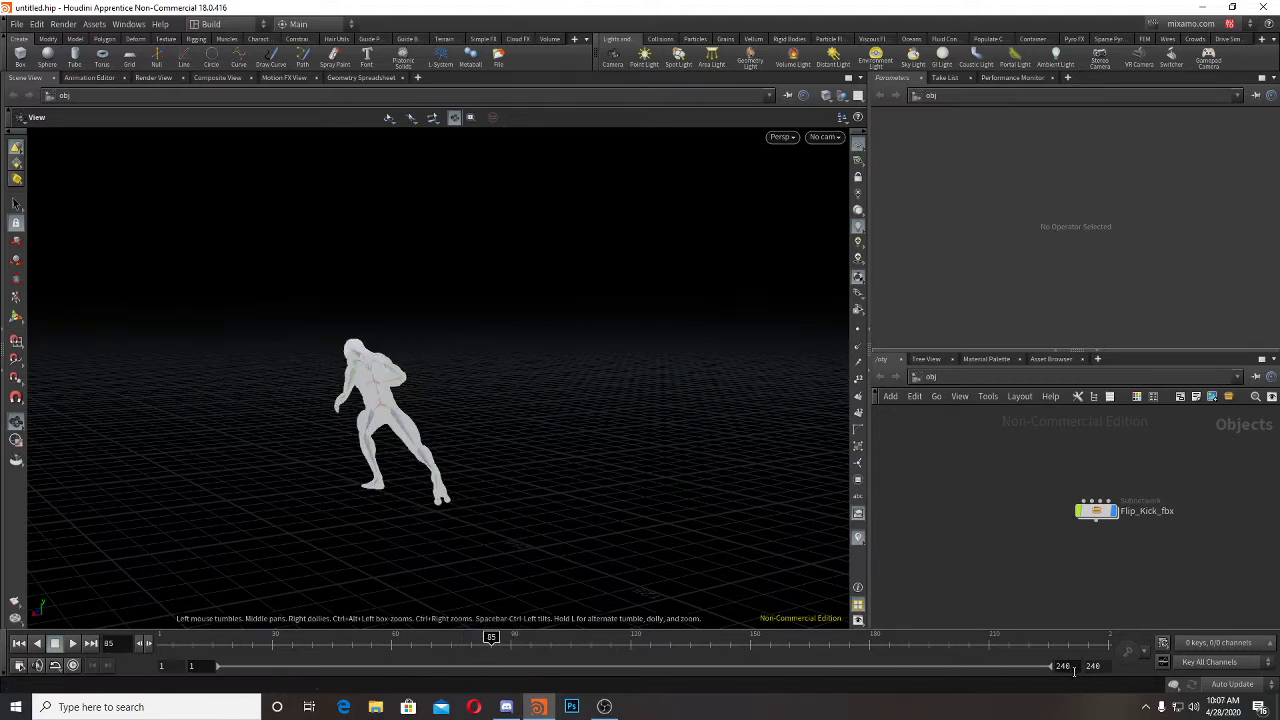
{"action": "left_click", "coordinate": [38, 667]}
{"action": "double_click", "coordinate": [155, 444]}
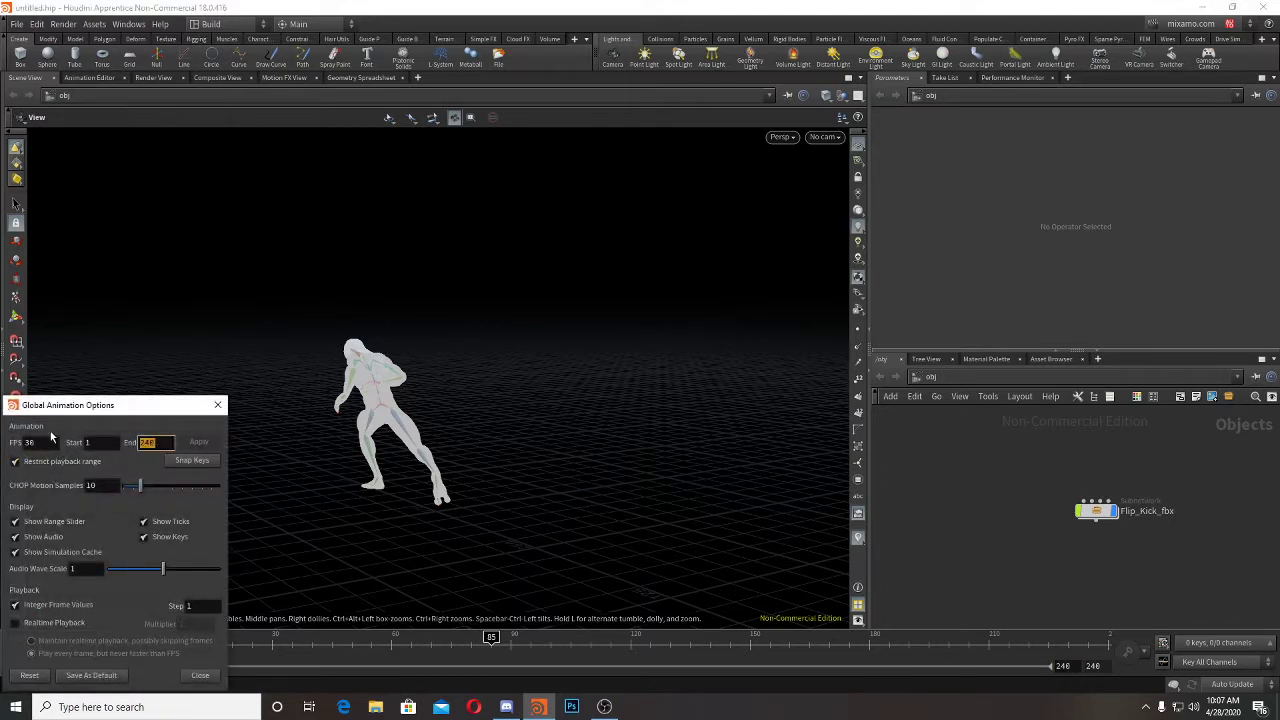
{"action": "type", "text": "118"}
{"action": "key", "text": "Return"}
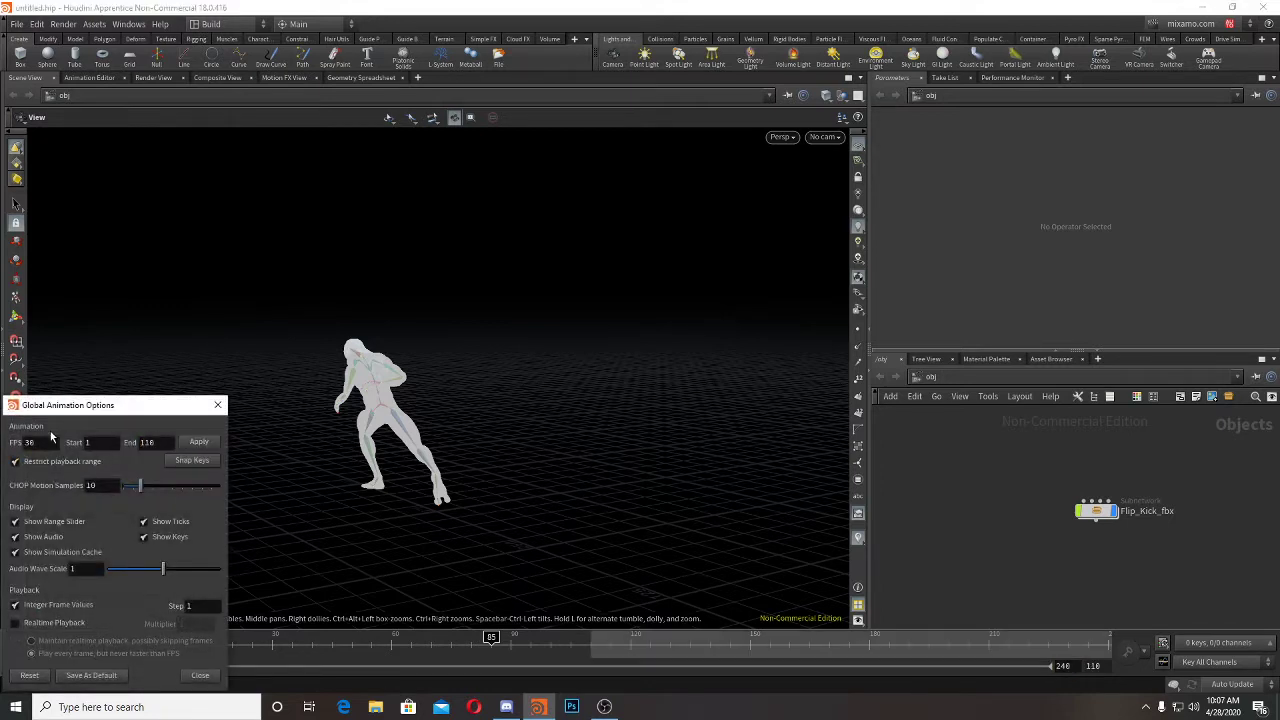
{"action": "left_click", "coordinate": [199, 442]}
{"action": "left_click", "coordinate": [217, 405]}
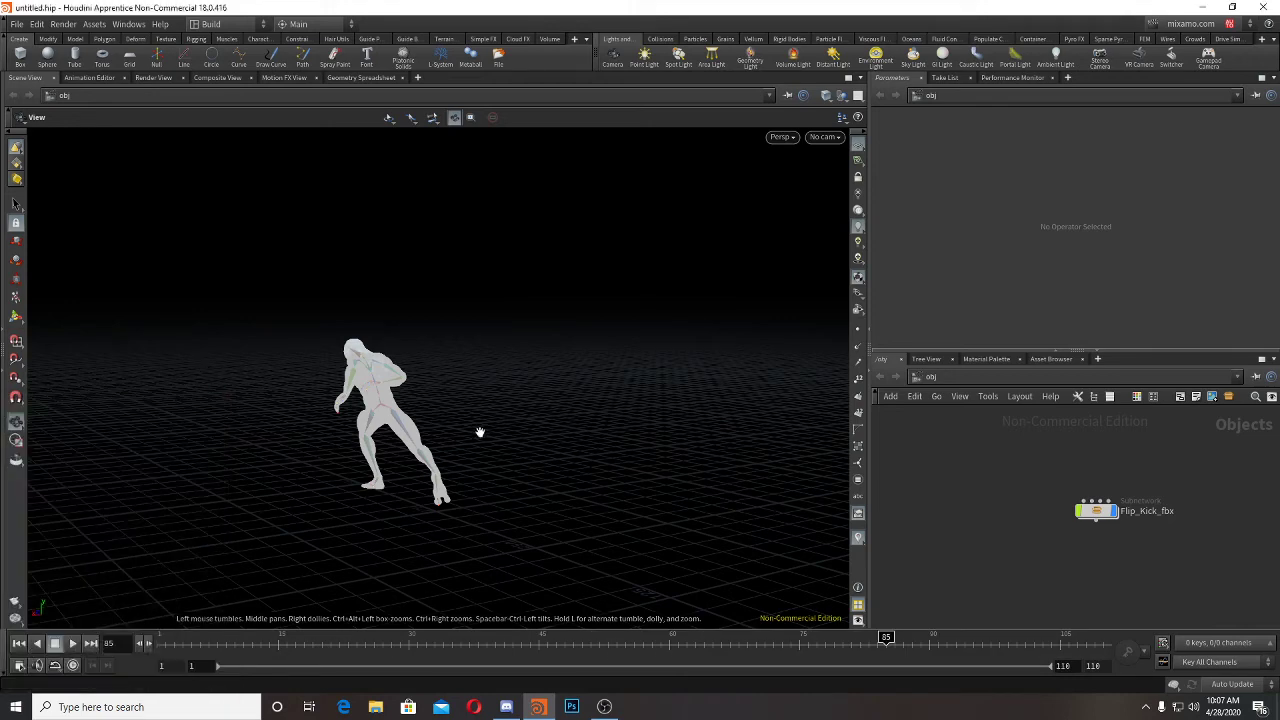
Step: Return the timeline to frame 1 and reframe the whole character in the perspective view
{"action": "left_click_drag", "start_coordinate": [480, 434], "coordinate": [644, 453]}
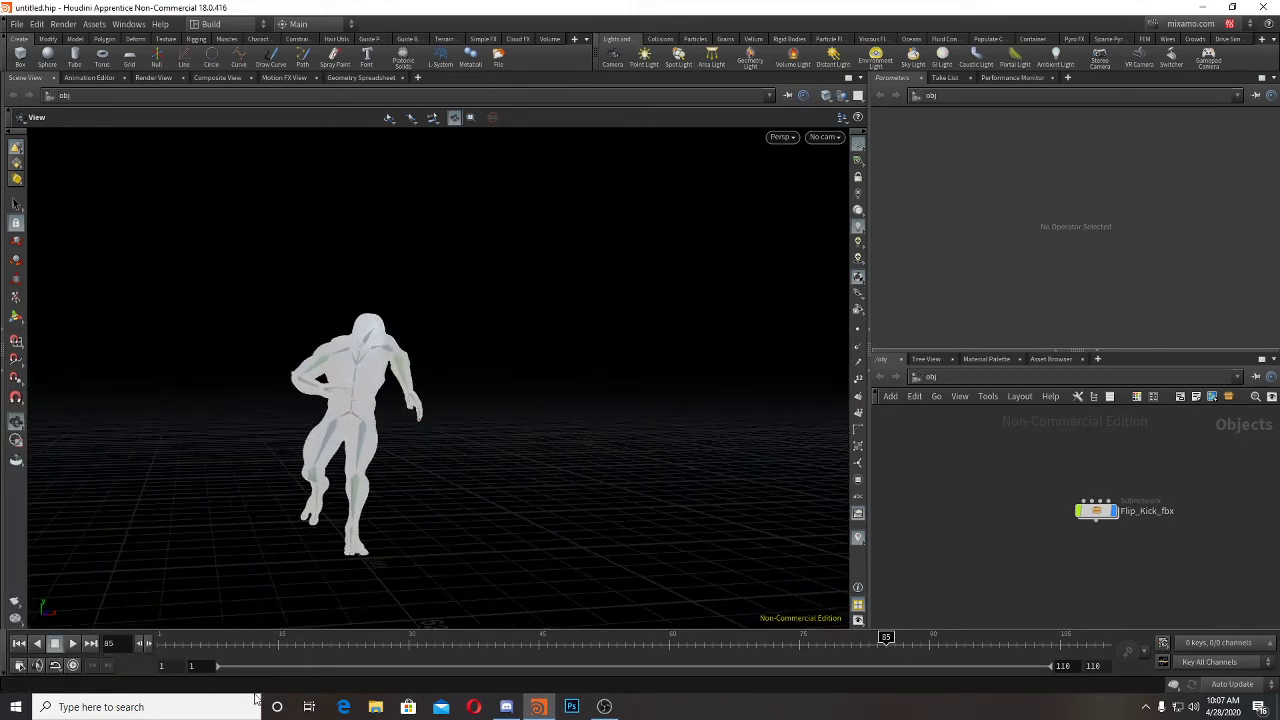
{"action": "left_click_drag", "start_coordinate": [103, 632], "coordinate": [130, 641]}
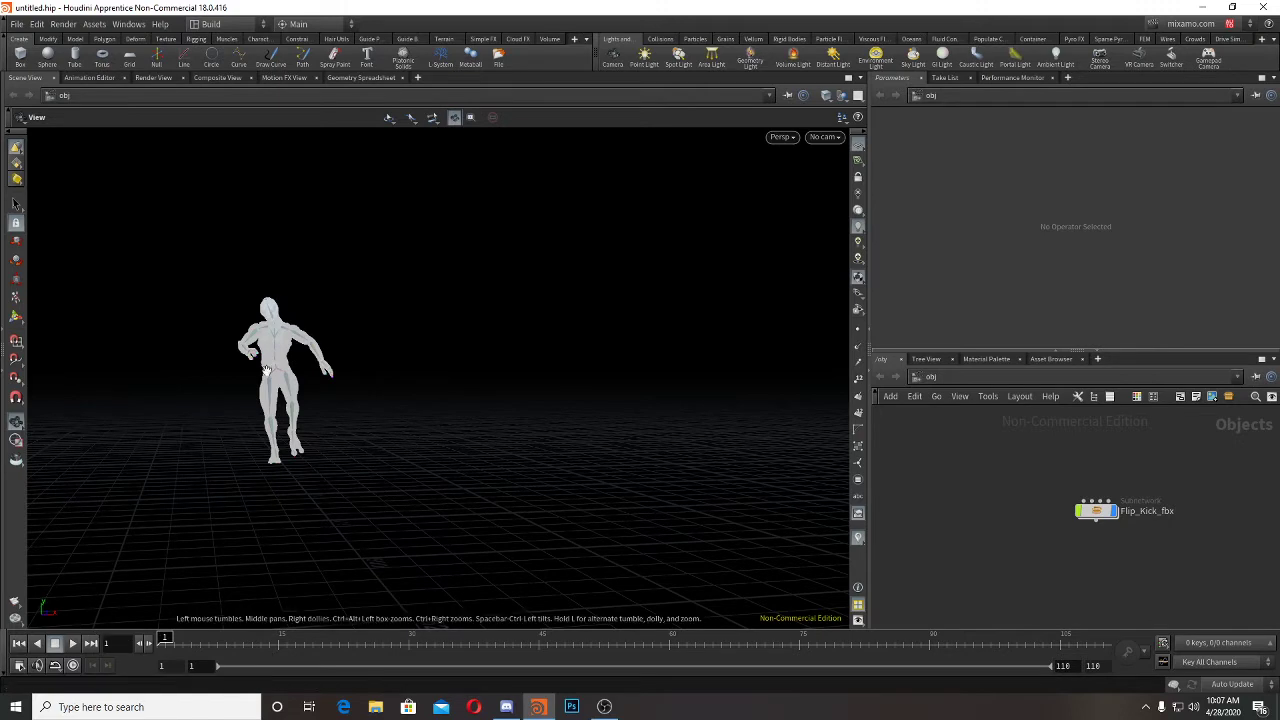
{"action": "right_click_drag", "start_coordinate": [268, 400], "coordinate": [369, 454]}
{"action": "middle_click_drag", "start_coordinate": [369, 454], "coordinate": [325, 425]}
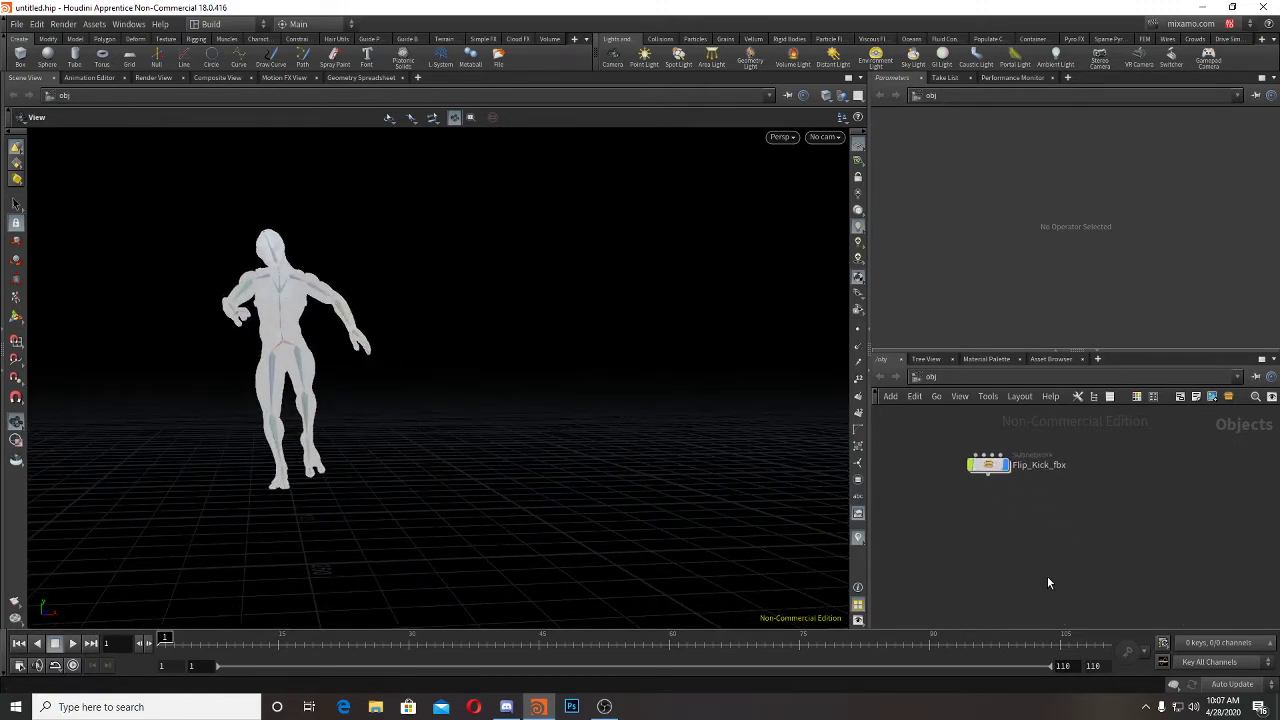
Step: Maximize the network editor and go inside the Flip_Kick_fbx subnetwork
{"action": "key", "text": "ctrl+b"}
{"action": "scroll", "coordinate": [660, 358], "scroll_direction": "up", "scroll_amount": 3}
{"action": "key", "text": "h"}
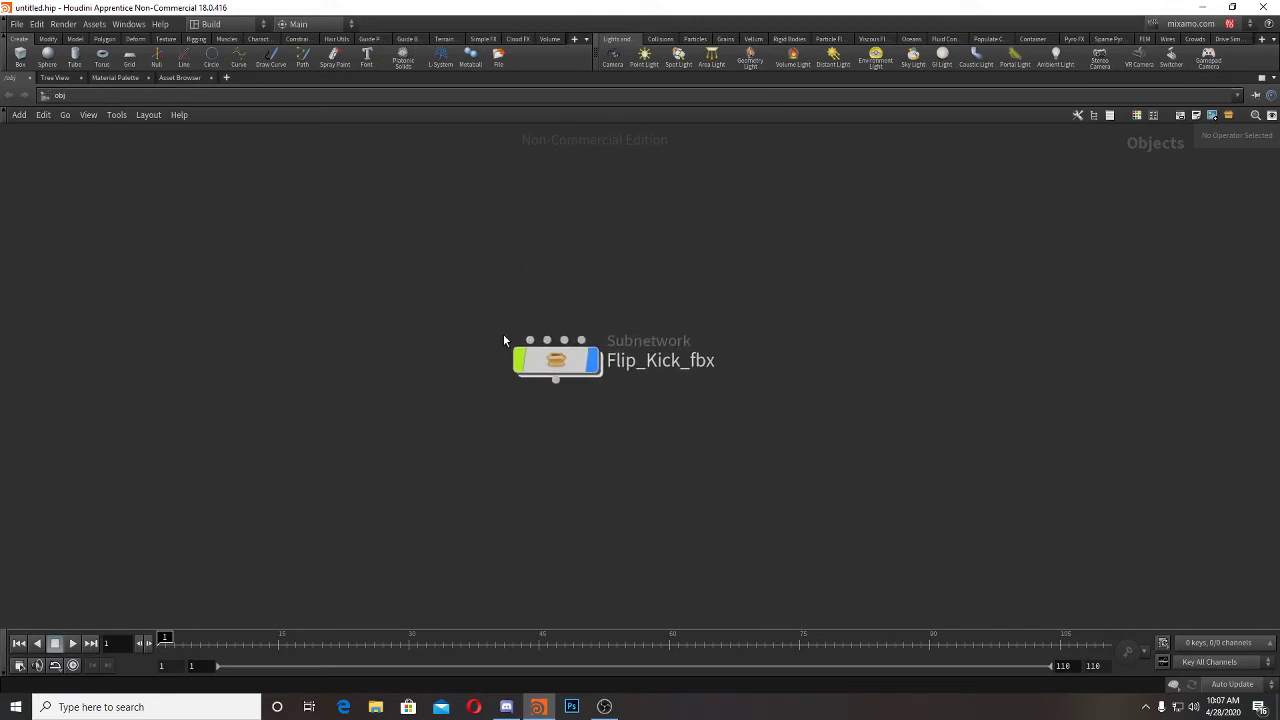
{"action": "double_click", "coordinate": [560, 358]}
{"action": "scroll", "coordinate": [640, 375], "scroll_direction": "down", "scroll_amount": 3}
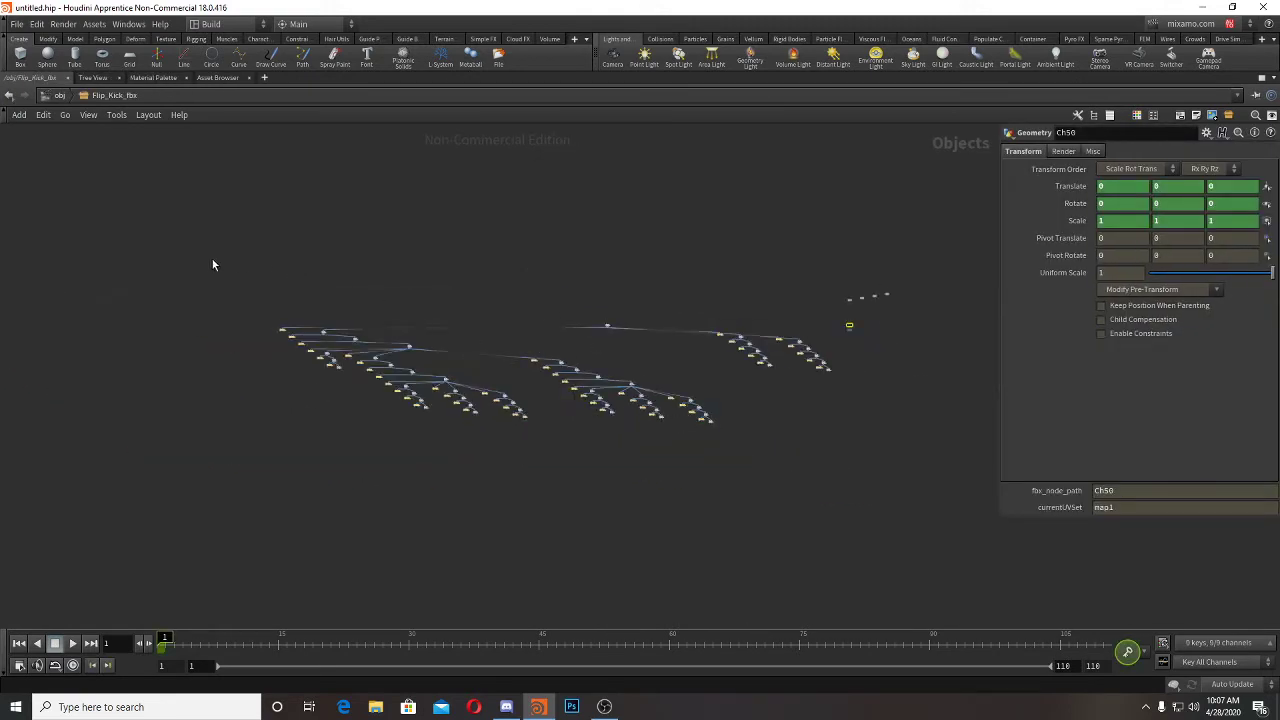
Step: Select the whole skeleton hierarchy, then inspect the mixamorig1_RightHandThumb3 bone and null nodes
{"action": "left_click_drag", "start_coordinate": [193, 273], "coordinate": [829, 540]}
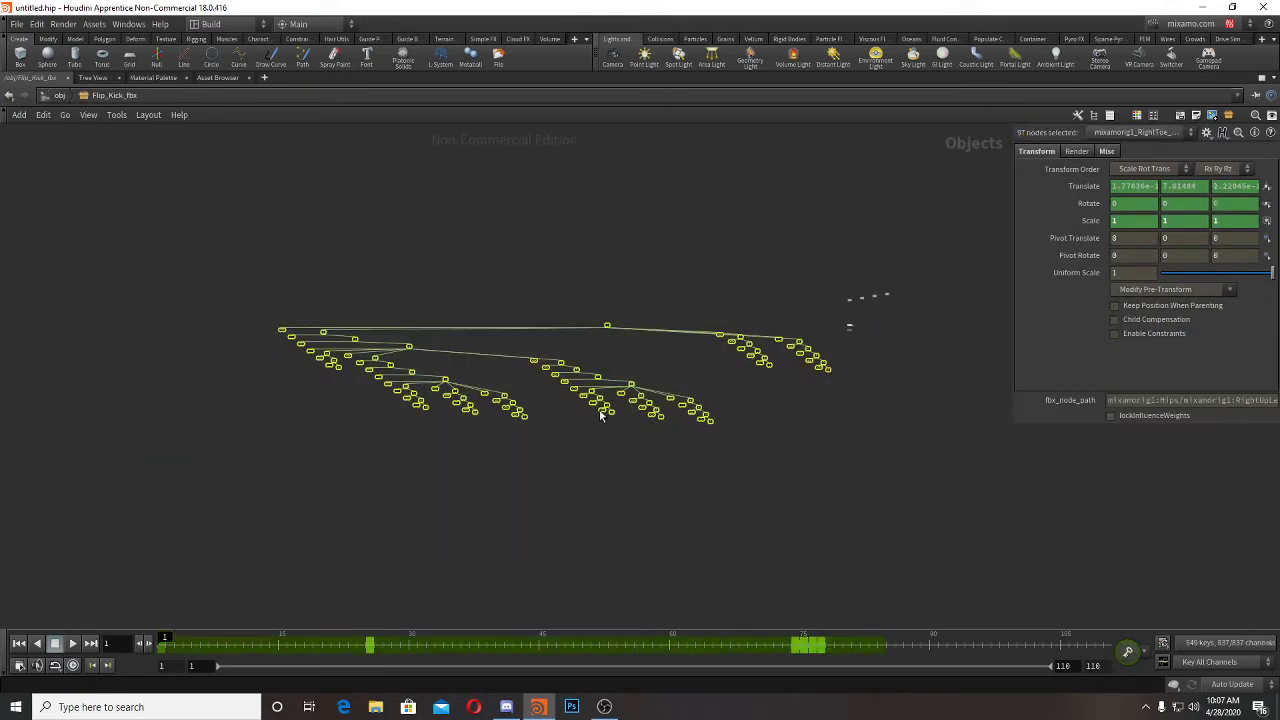
{"action": "scroll", "coordinate": [601, 415], "scroll_direction": "up", "scroll_amount": 8}
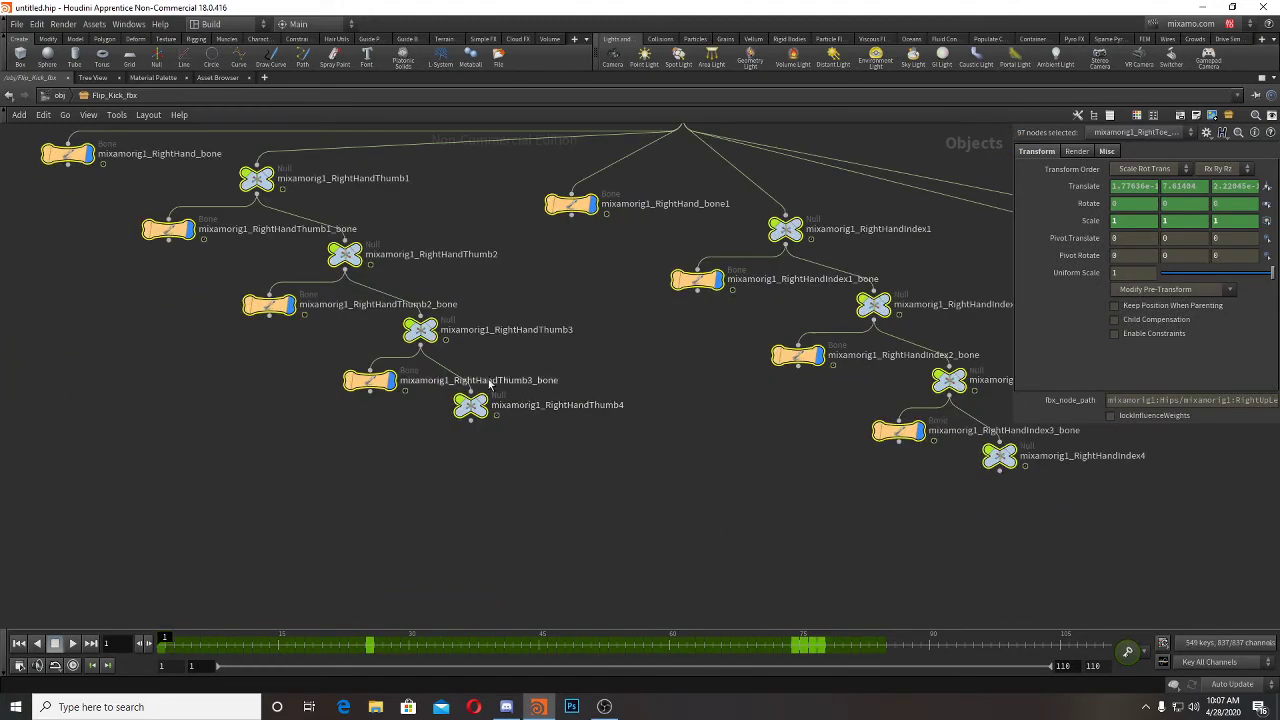
{"action": "left_click", "coordinate": [372, 379]}
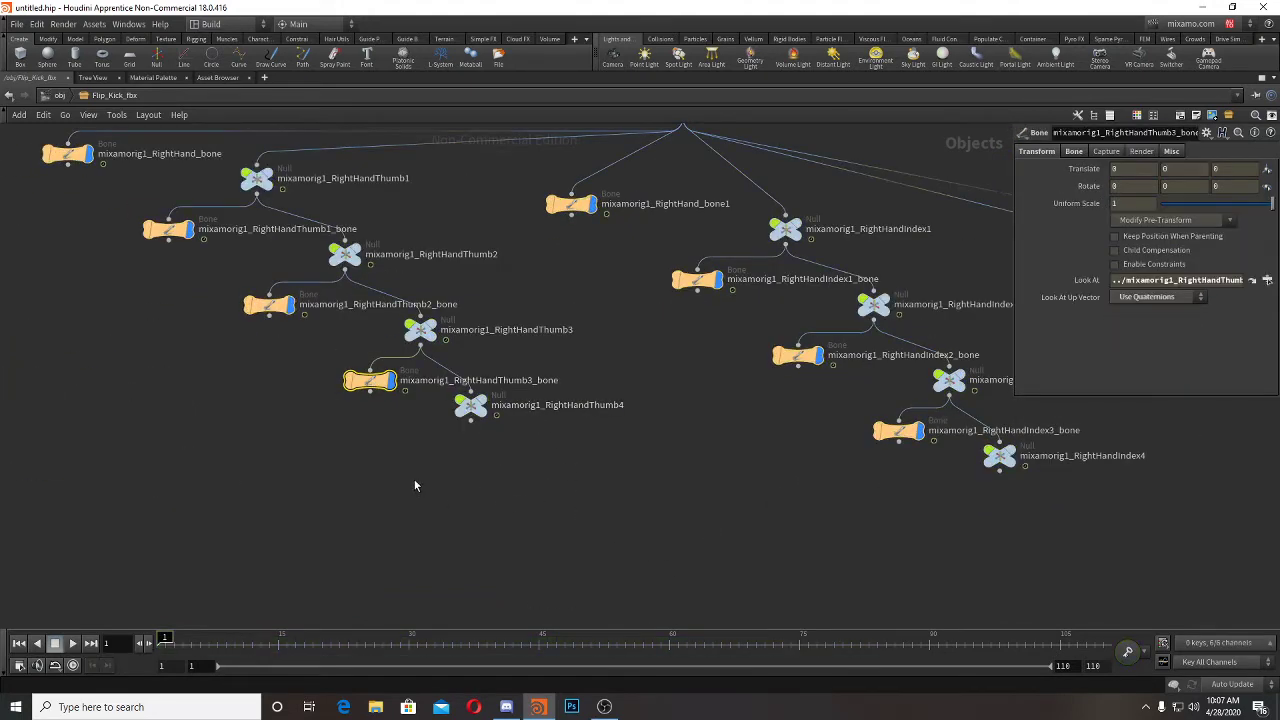
{"action": "left_click", "coordinate": [420, 329]}
{"action": "middle_click_drag", "start_coordinate": [580, 477], "coordinate": [588, 528]}
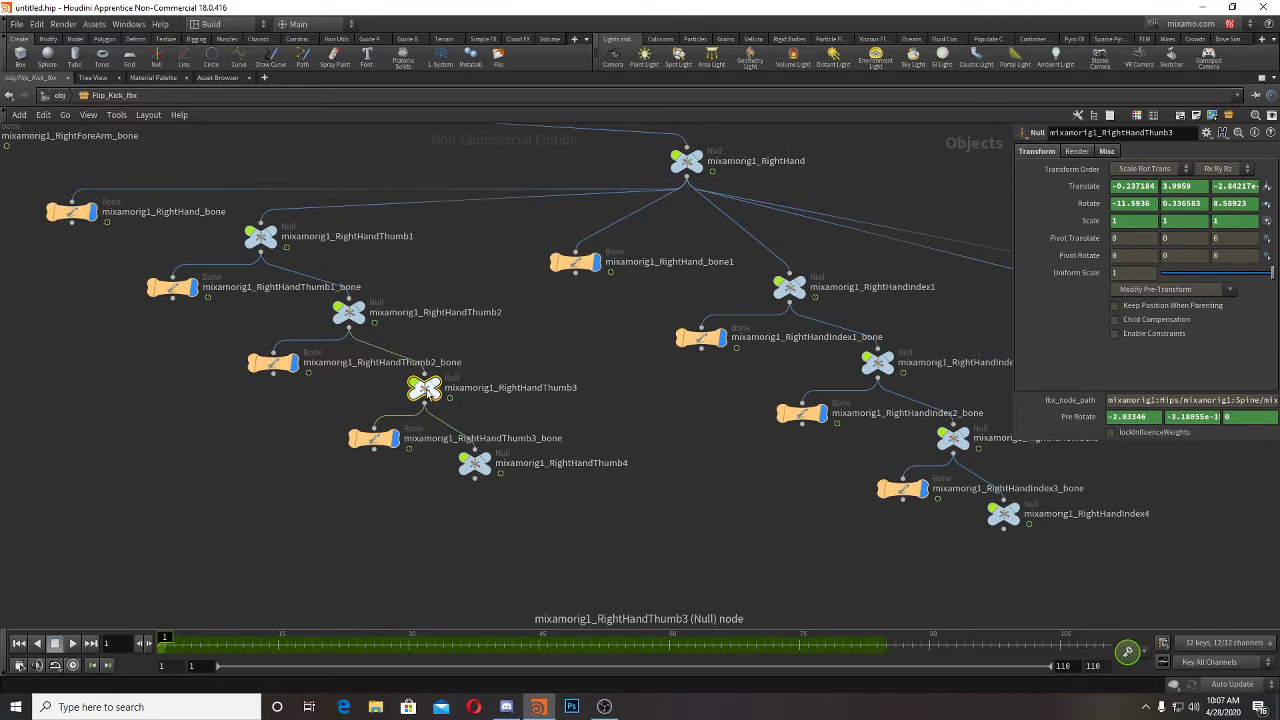
Step: Examine the skeleton's chains of bones and nulls from the right hand up to the hips and across the limbs
{"action": "middle_click_drag", "start_coordinate": [555, 411], "coordinate": [591, 486]}
{"action": "middle_click_drag", "start_coordinate": [695, 470], "coordinate": [478, 504]}
{"action": "scroll", "coordinate": [476, 510], "scroll_direction": "down", "scroll_amount": 5}
{"action": "middle_click_drag", "start_coordinate": [292, 394], "coordinate": [487, 479]}
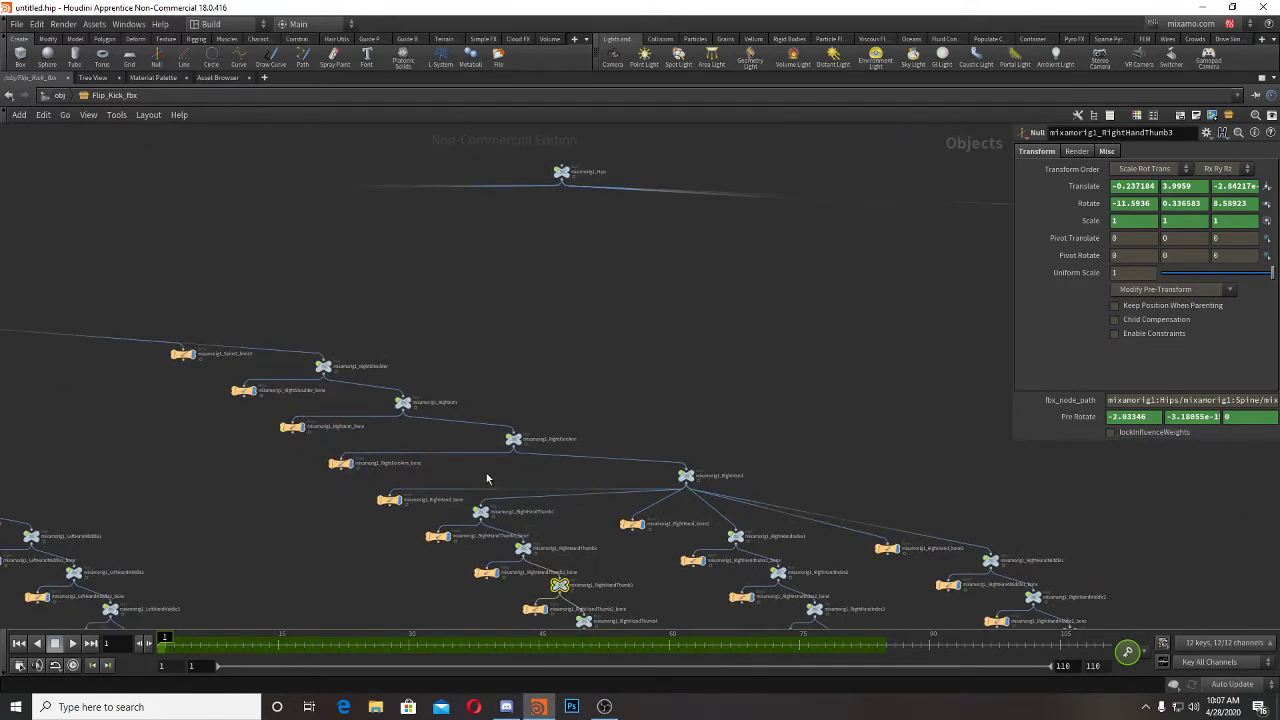
{"action": "middle_click_drag", "start_coordinate": [404, 437], "coordinate": [627, 471]}
{"action": "middle_click_drag", "start_coordinate": [396, 461], "coordinate": [601, 501]}
{"action": "scroll", "coordinate": [424, 485], "scroll_direction": "down", "scroll_amount": 5}
{"action": "middle_click_drag", "start_coordinate": [424, 485], "coordinate": [738, 481]}
{"action": "middle_click_drag", "start_coordinate": [605, 477], "coordinate": [182, 484]}
{"action": "mouse_move", "coordinate": [637, 466]}
{"action": "middle_mouse_down"}
{"action": "mouse_move", "coordinate": [411, 443]}
{"action": "mouse_move", "coordinate": [307, 455]}
{"action": "middle_mouse_up"}
{"action": "middle_click_drag", "start_coordinate": [850, 462], "coordinate": [517, 480]}
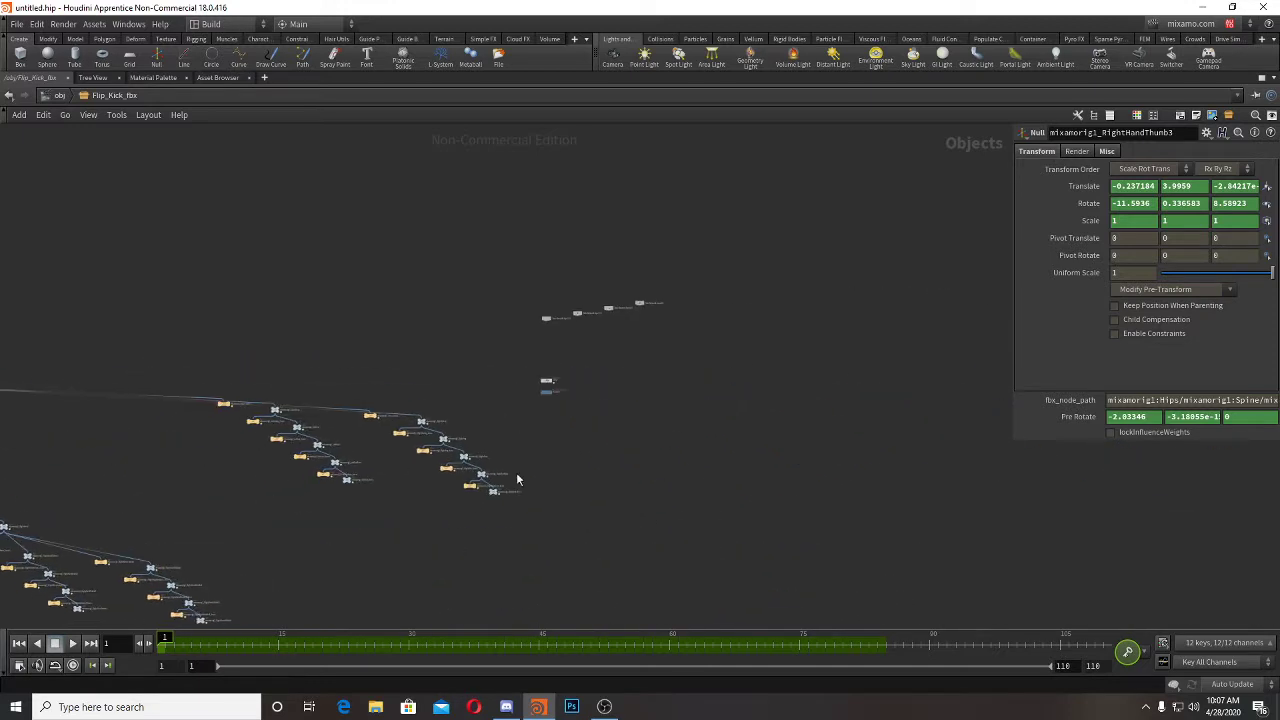
Step: Move the materials network node away from underneath the Ch50 geometry node
{"action": "middle_click_drag", "start_coordinate": [583, 424], "coordinate": [556, 483]}
{"action": "scroll", "coordinate": [556, 481], "scroll_direction": "up", "scroll_amount": 8}
{"action": "middle_click_drag", "start_coordinate": [455, 394], "coordinate": [657, 539]}
{"action": "scroll", "coordinate": [607, 494], "scroll_direction": "up", "scroll_amount": 3}
{"action": "left_click_drag", "start_coordinate": [517, 481], "coordinate": [911, 462]}
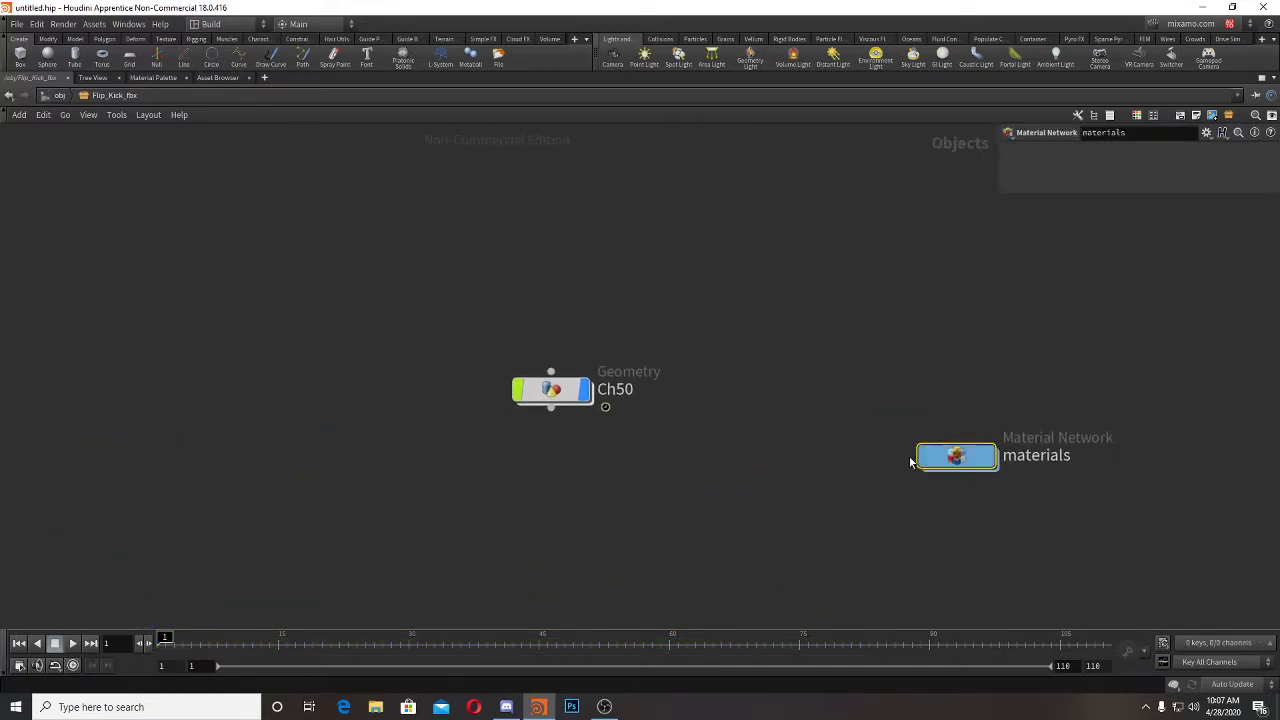
Step: Go inside the Ch50 geometry node, review its node chain, and restore the split pane layout
{"action": "double_click", "coordinate": [551, 389]}
{"action": "left_click_drag", "start_coordinate": [564, 175], "coordinate": [833, 593]}
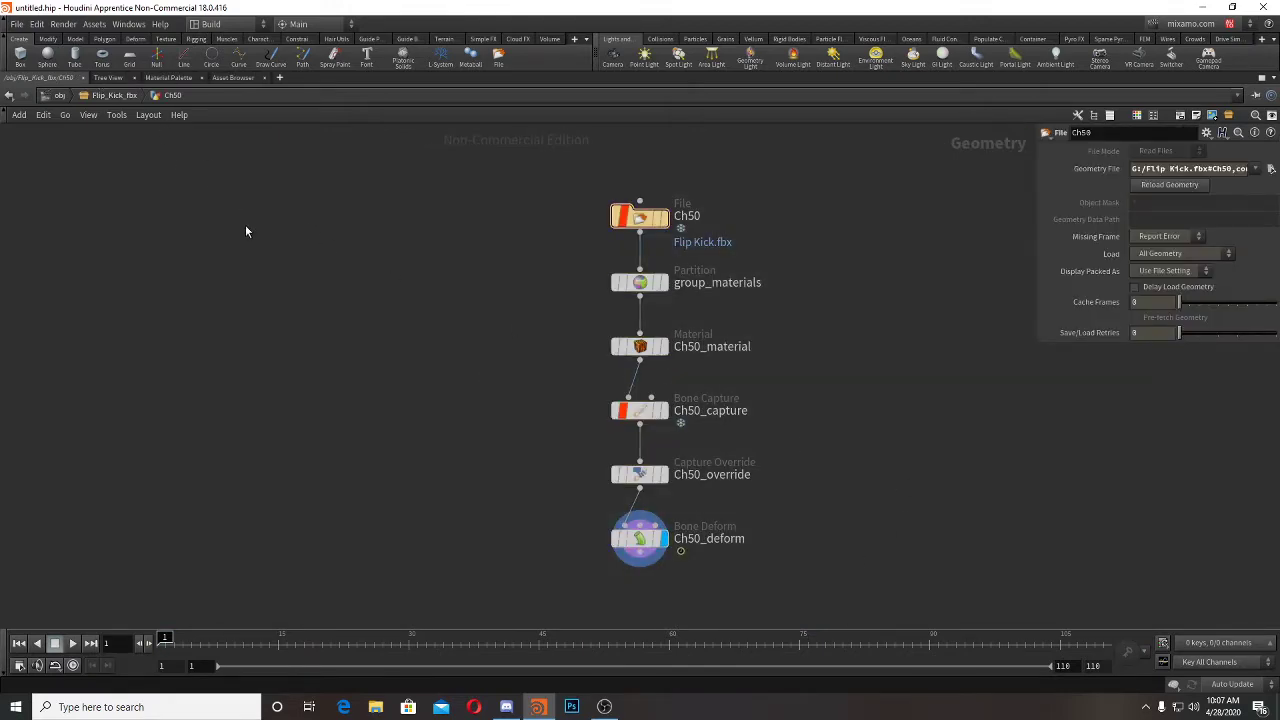
{"action": "key", "text": "ctrl+b"}
{"action": "middle_click_drag", "start_coordinate": [1040, 549], "coordinate": [975, 425]}
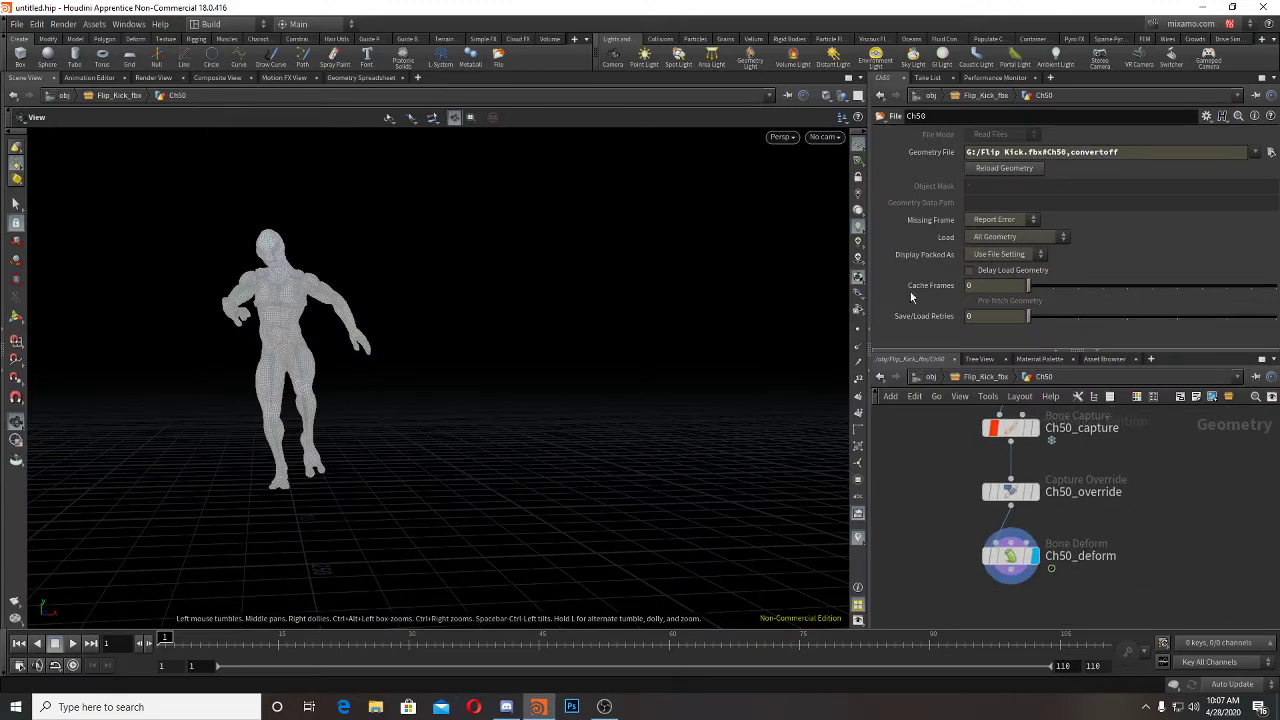
Step: Hide the other objects in the viewport and enlarge the view of the Ch50 character mesh
{"action": "left_click", "coordinate": [843, 97]}
{"action": "left_click", "coordinate": [851, 136]}
{"action": "right_click_drag", "start_coordinate": [298, 327], "coordinate": [446, 310]}
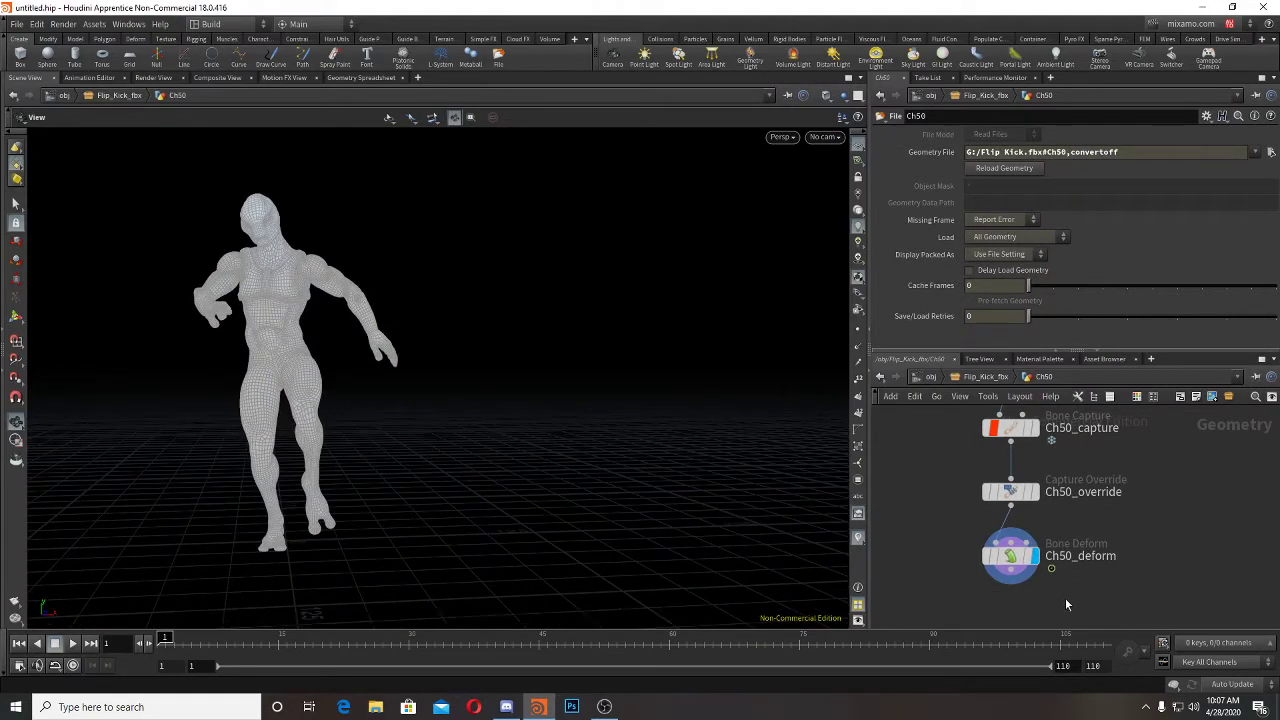
Step: Add a Null node connected to the output of the Ch50_deform node
{"action": "middle_click_drag", "start_coordinate": [1108, 597], "coordinate": [1157, 511]}
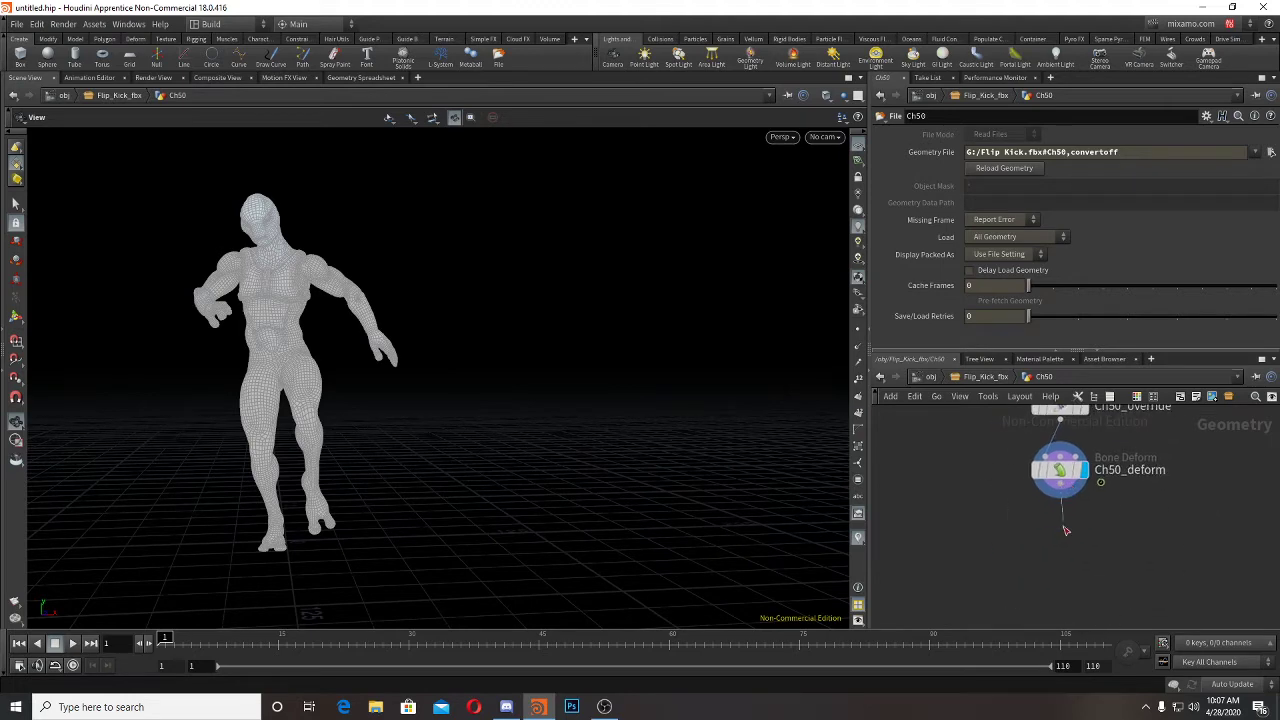
{"action": "key", "text": "Tab"}
{"action": "type", "text": "nu"}
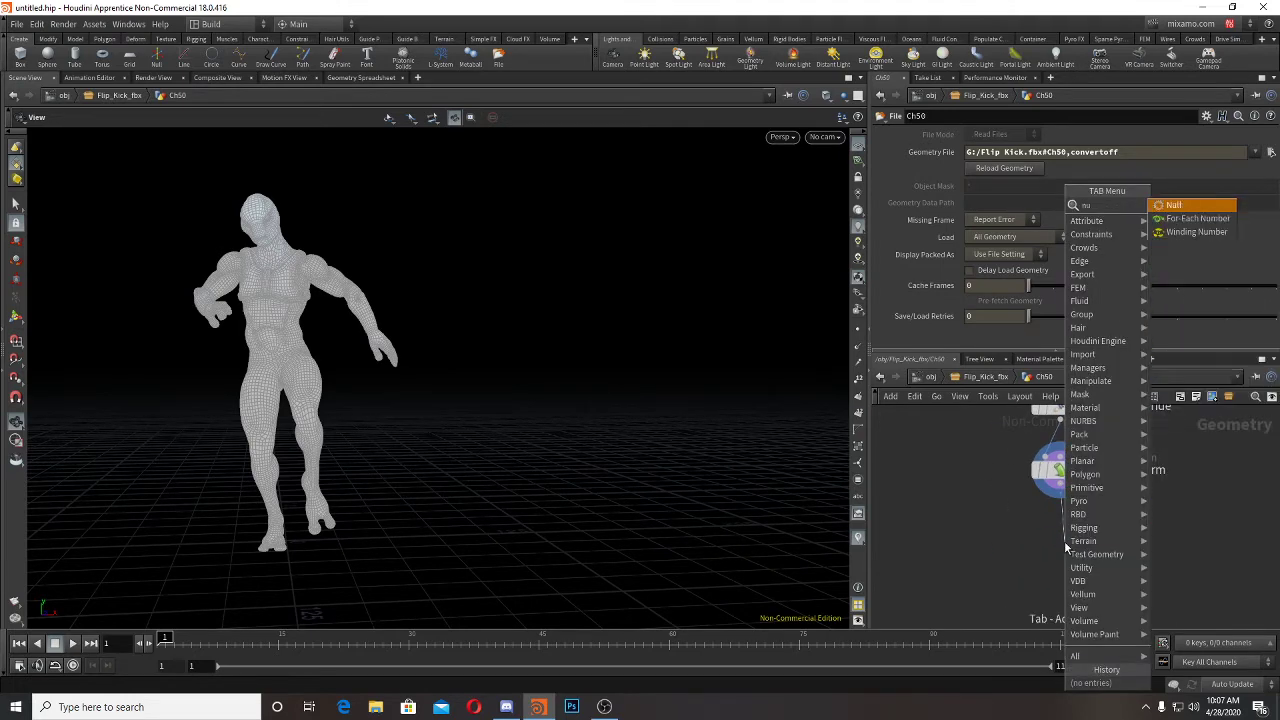
{"action": "key", "text": "Return"}
{"action": "left_click", "coordinate": [1065, 545]}
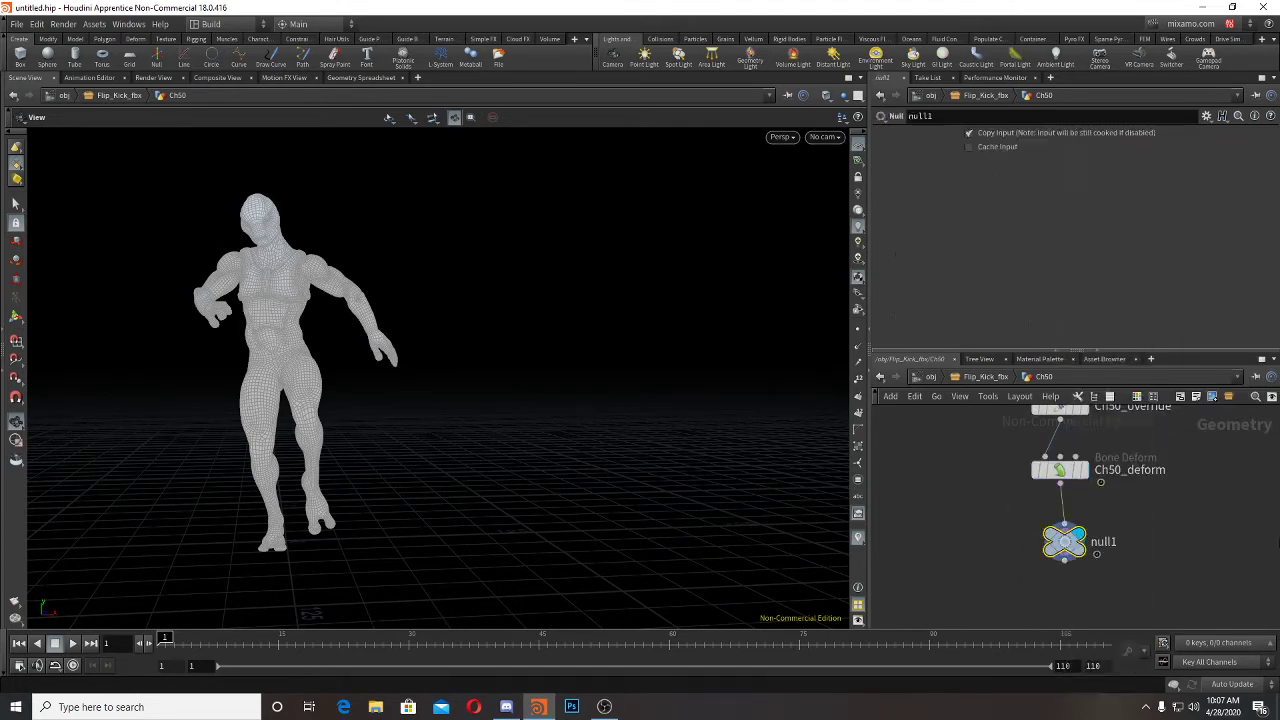
Step: Rename the new null below Ch50_deform as skin
{"action": "key", "text": "F2"}
{"action": "type", "text": "ski"}
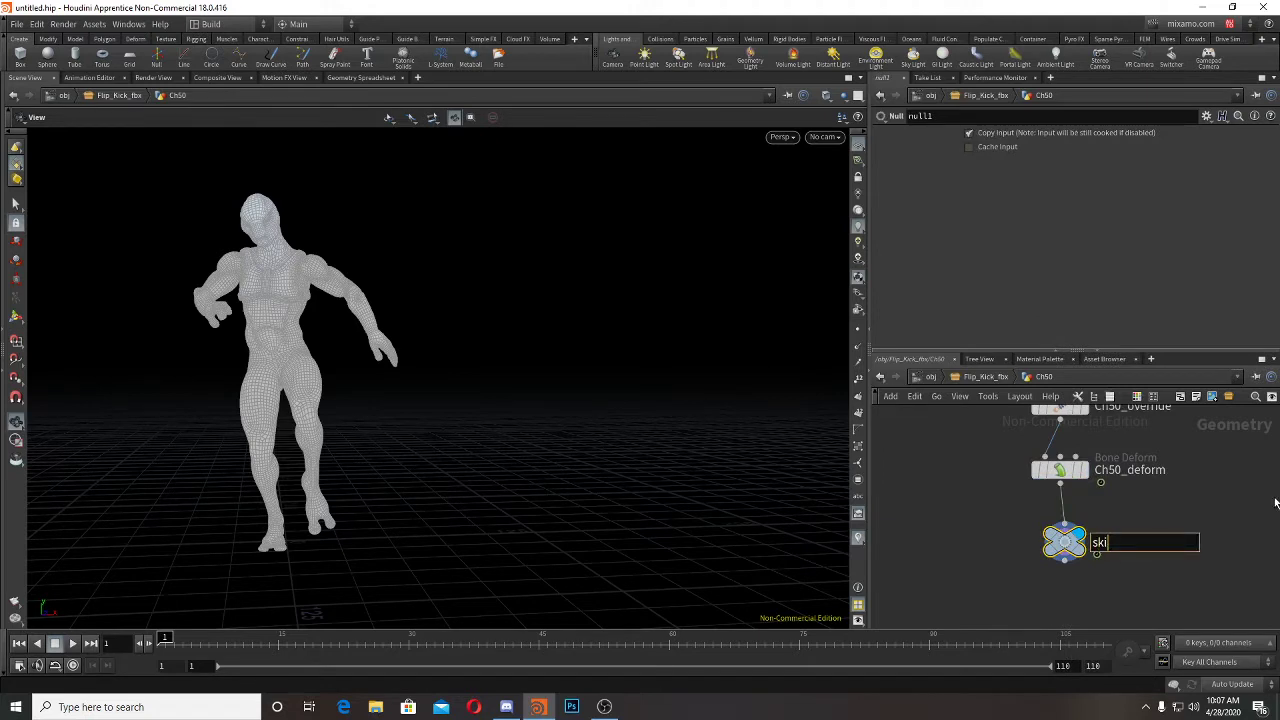
{"action": "type", "text": "n"}
{"action": "key", "text": "Return"}
Step: Rename the null below Ch50_deform as char
{"action": "double_click", "coordinate": [1104, 542]}
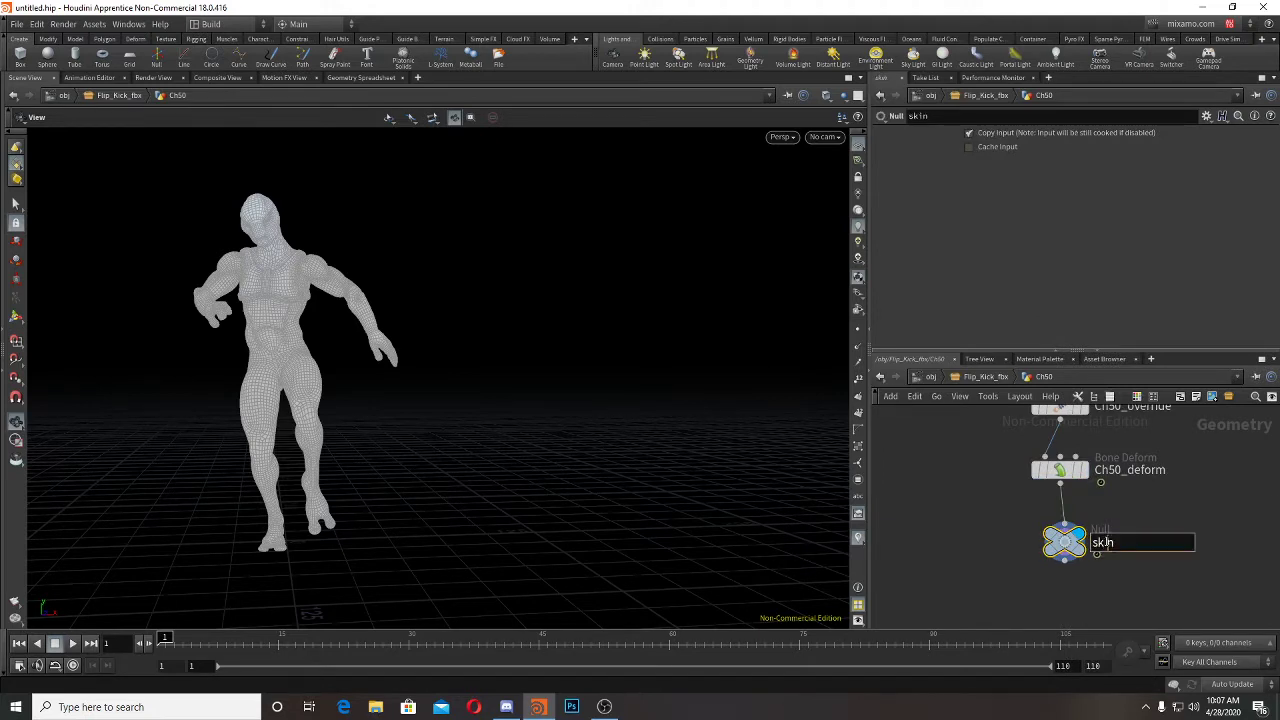
{"action": "type", "text": "Char"}
{"action": "key", "text": "Return"}
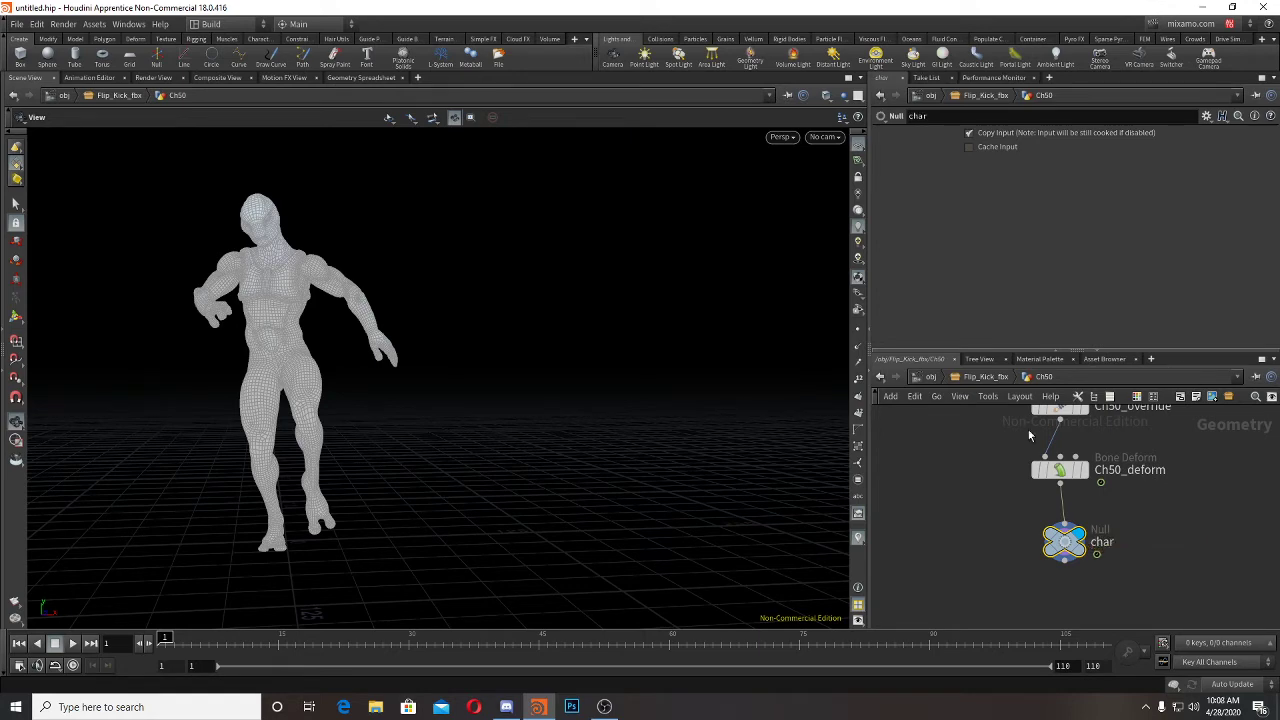
Step: Go back up to the obj level and maximize the network editor around the Flip_Kick_fbx subnetwork
{"action": "left_click", "coordinate": [985, 376]}
{"action": "key", "text": "Tab"}
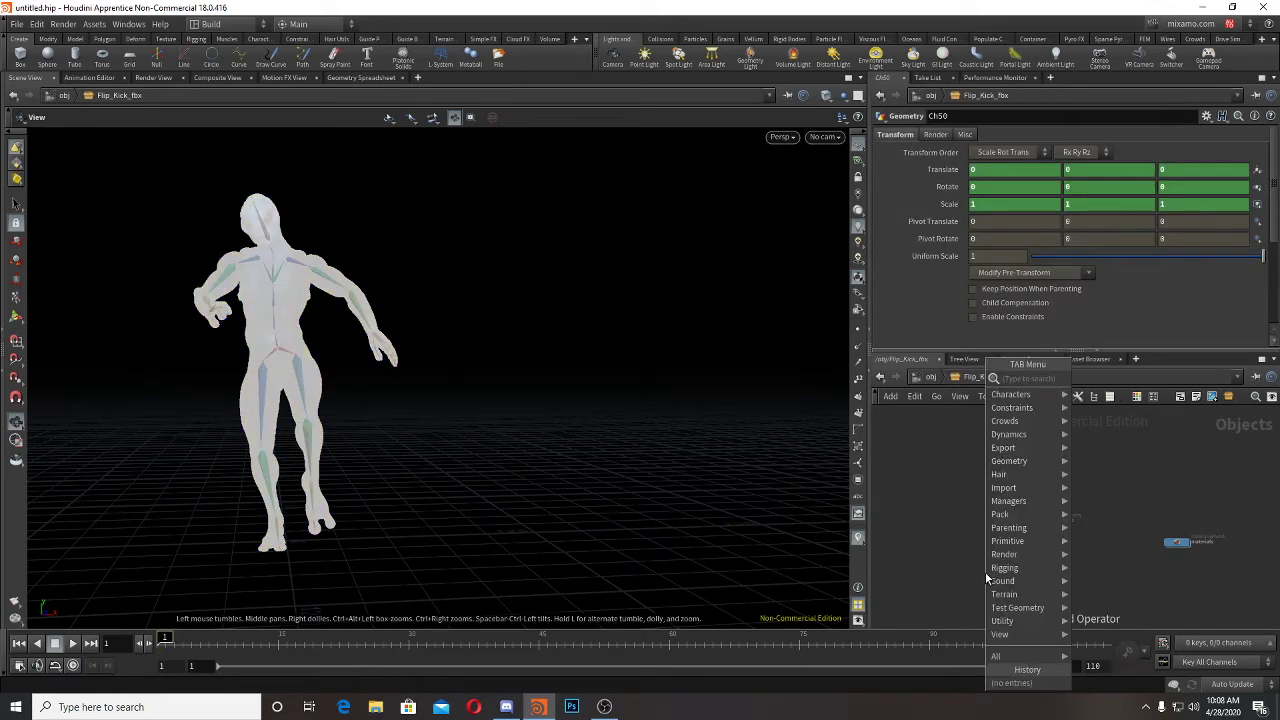
{"action": "left_click", "coordinate": [930, 386]}
{"action": "left_click", "coordinate": [930, 377]}
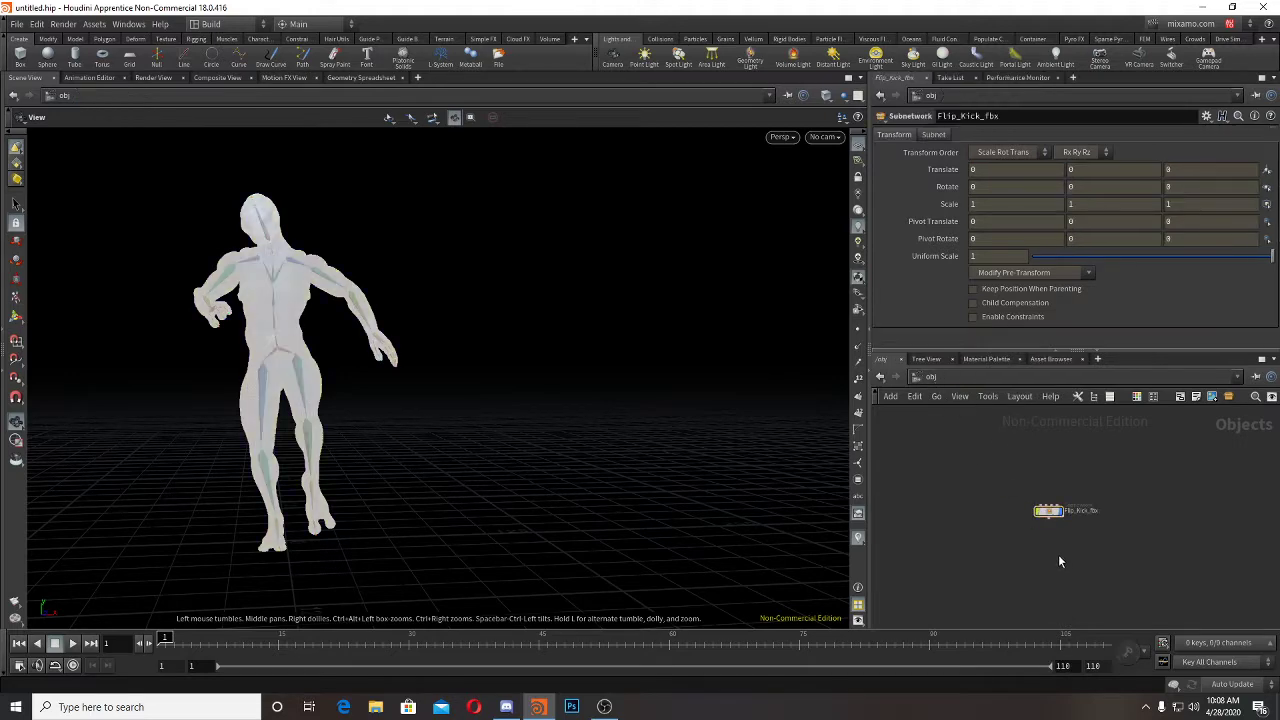
{"action": "key", "text": "ctrl+b"}
{"action": "scroll", "coordinate": [725, 412], "scroll_direction": "up", "scroll_amount": 5}
{"action": "middle_click_drag", "start_coordinate": [727, 418], "coordinate": [772, 438]}
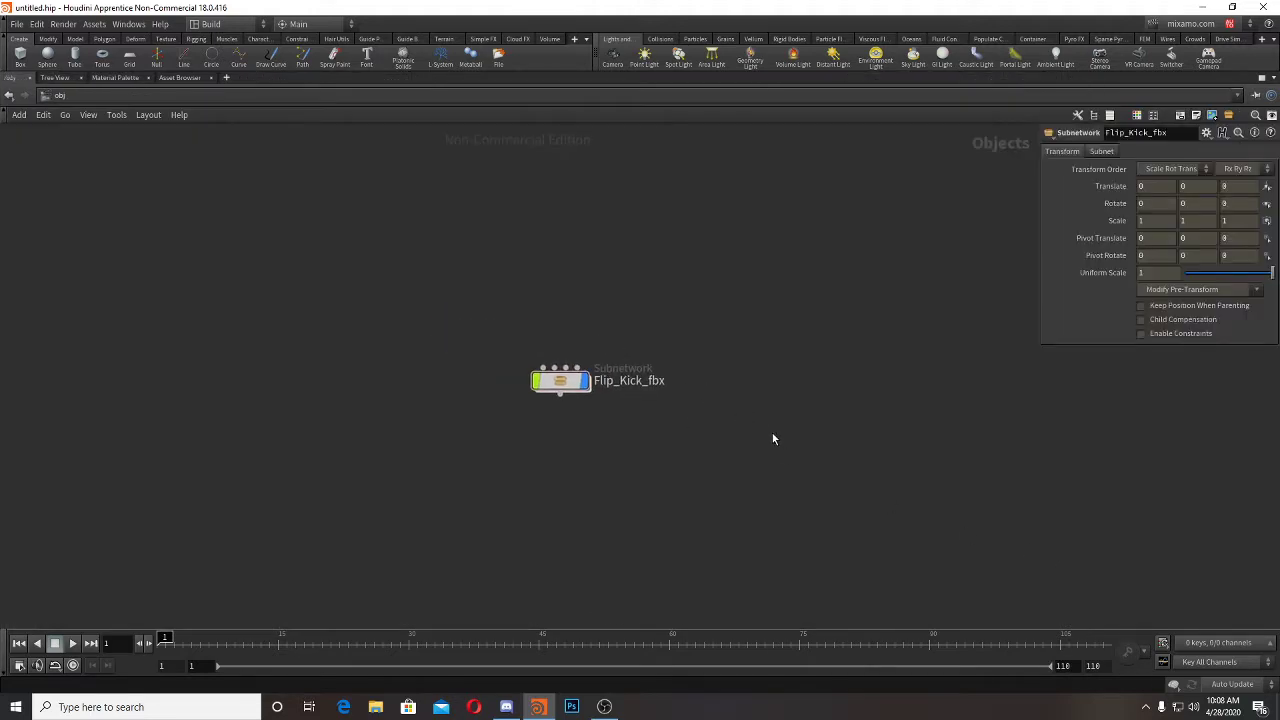
Step: Create a Geometry node at the obj level, name it char, and line it up beside the Flip_Kick_fbx subnetwork
{"action": "key", "text": "Tab"}
{"action": "type", "text": "geo"}
{"action": "key", "text": "Return"}
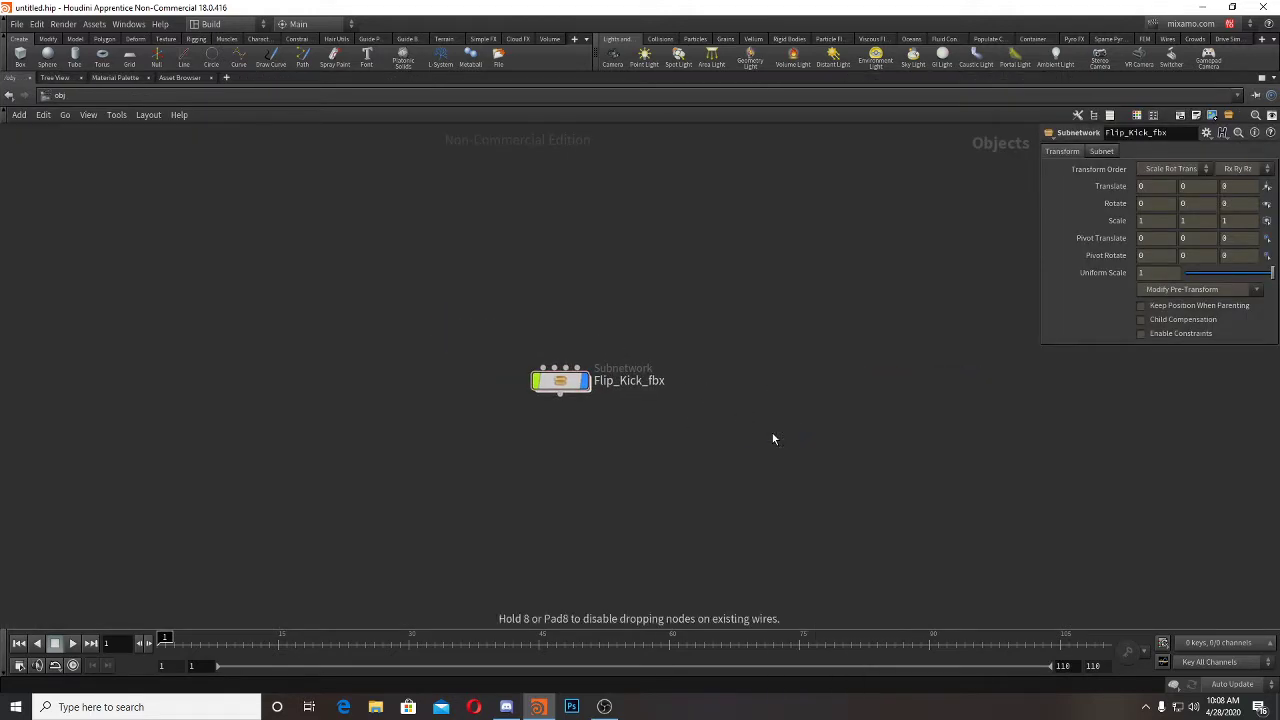
{"action": "left_click", "coordinate": [772, 438]}
{"action": "double_click", "coordinate": [822, 433]}
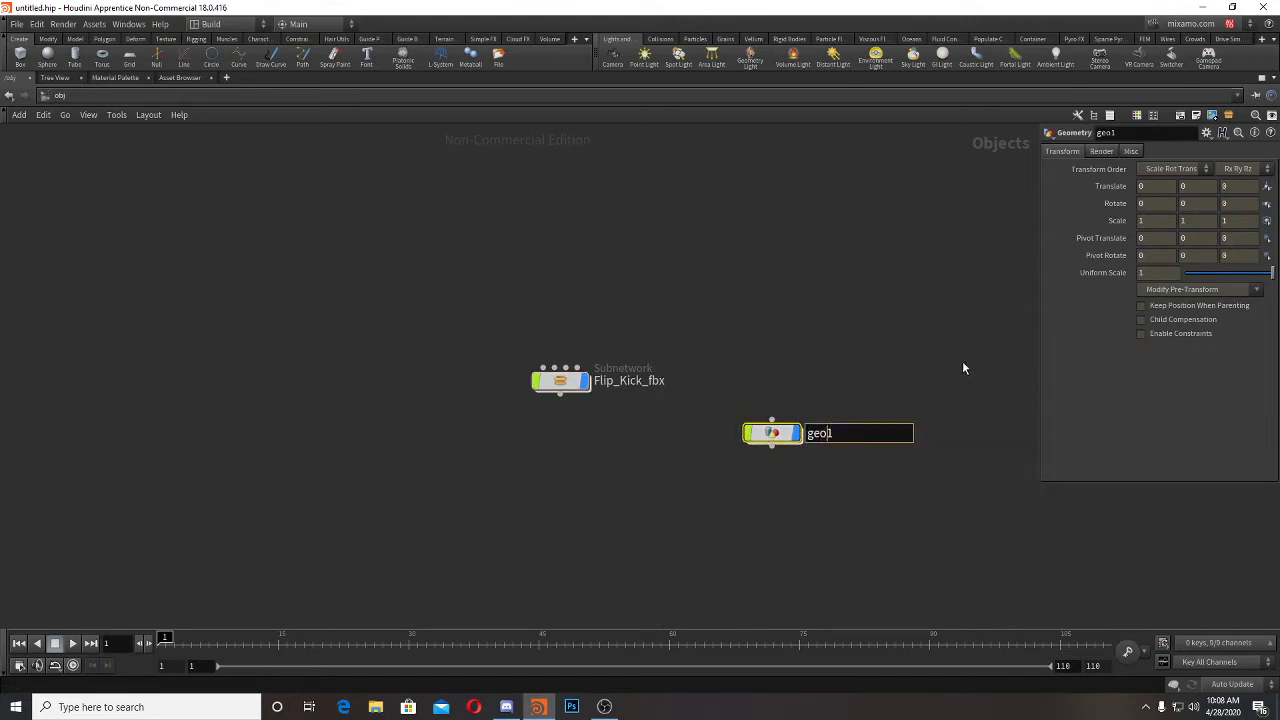
{"action": "key", "text": "ctrl+a"}
{"action": "key", "text": "BackSpace"}
{"action": "type", "text": "char"}
{"action": "key", "text": "Return"}
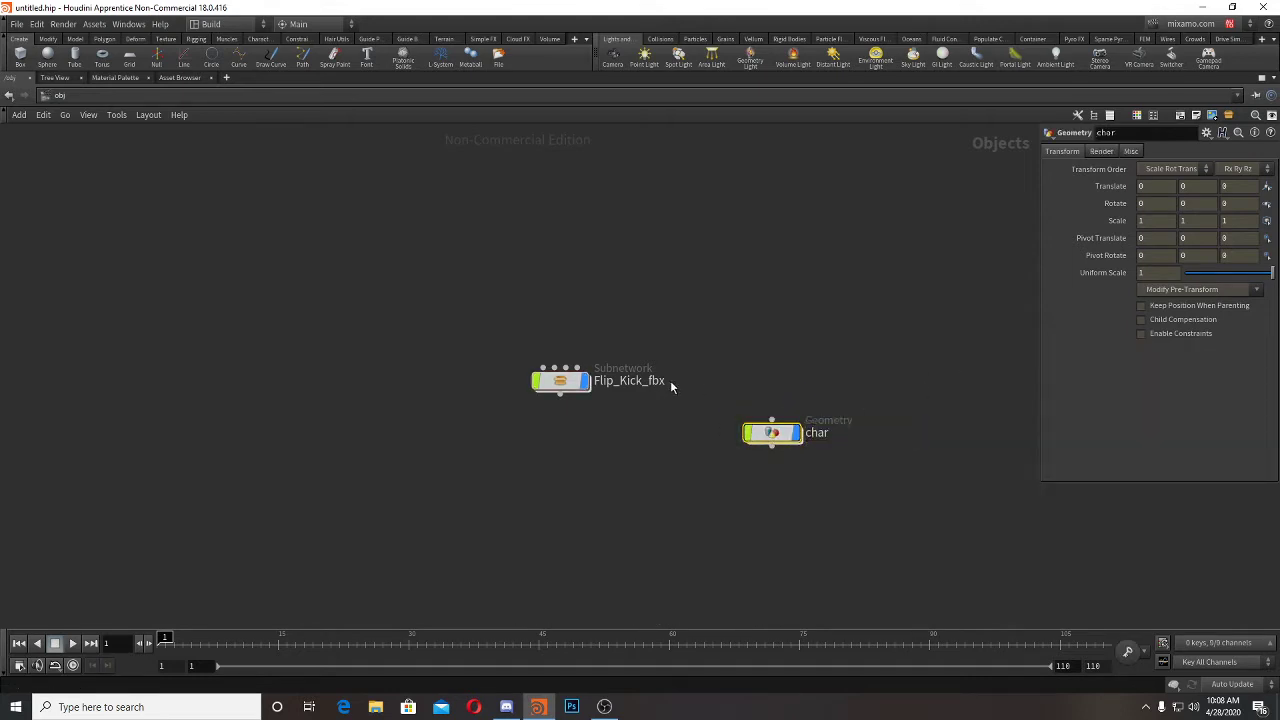
{"action": "left_click_drag", "start_coordinate": [772, 432], "coordinate": [803, 380]}
Step: Color the Flip_Kick_fbx subnetwork node red and move it well away from the char node
{"action": "left_click", "coordinate": [570, 380]}
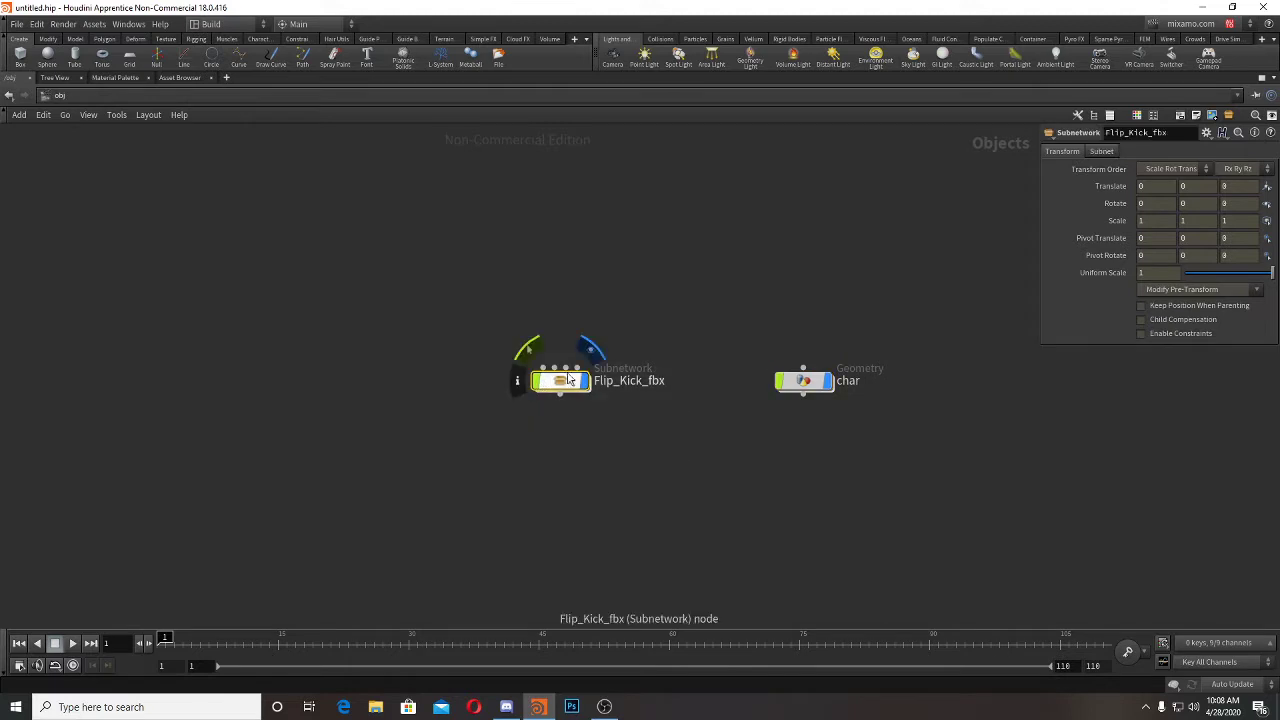
{"action": "left_click_drag", "start_coordinate": [570, 380], "coordinate": [342, 318]}
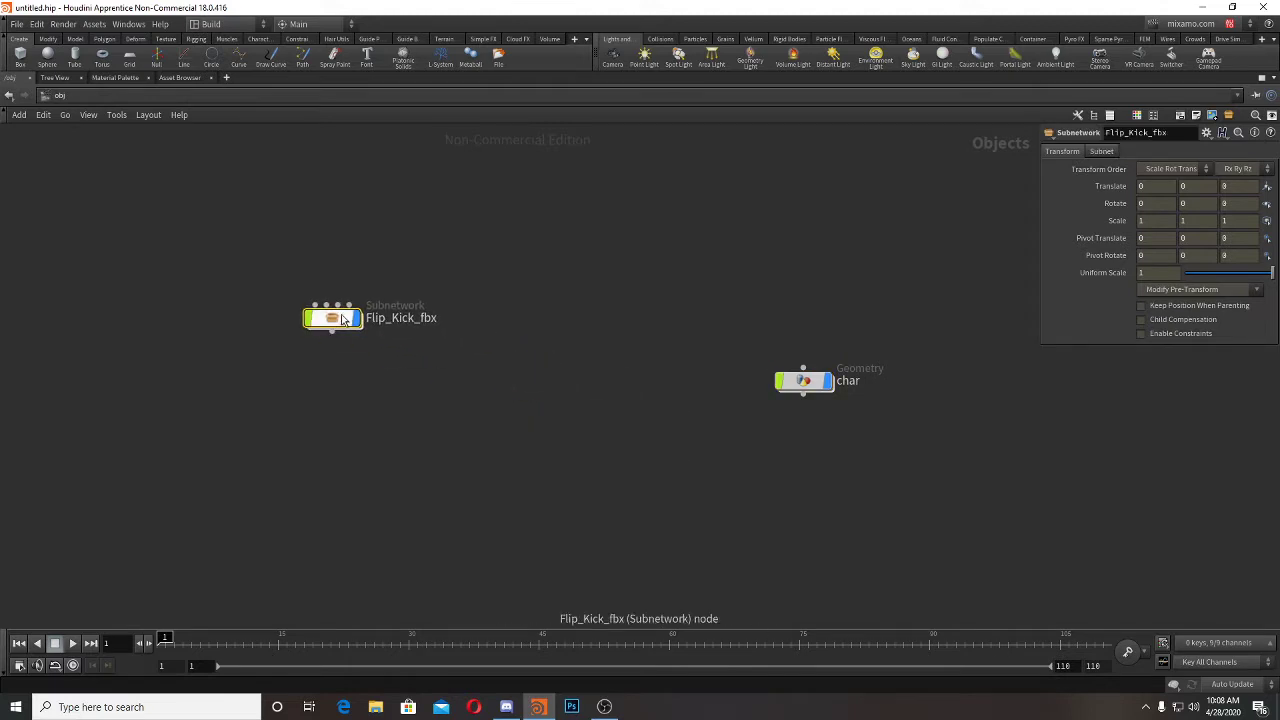
{"action": "key", "text": "c"}
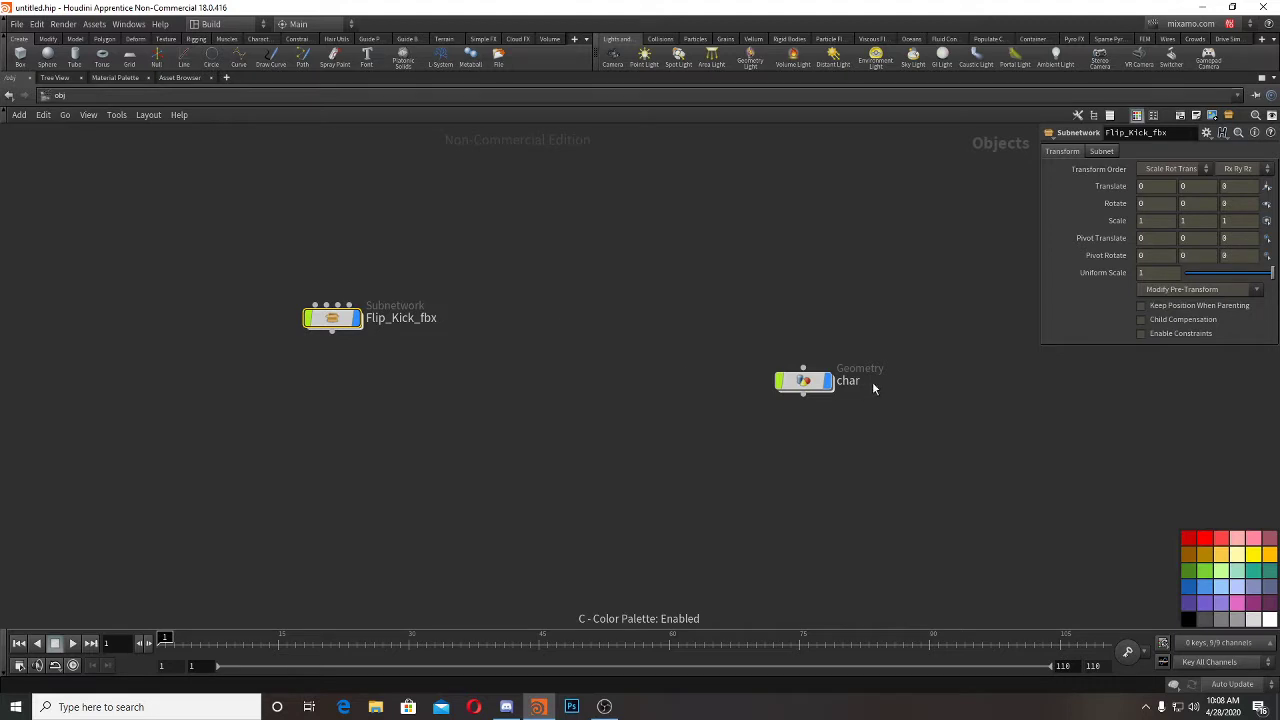
{"action": "left_click", "coordinate": [1188, 538]}
{"action": "key", "text": "c"}
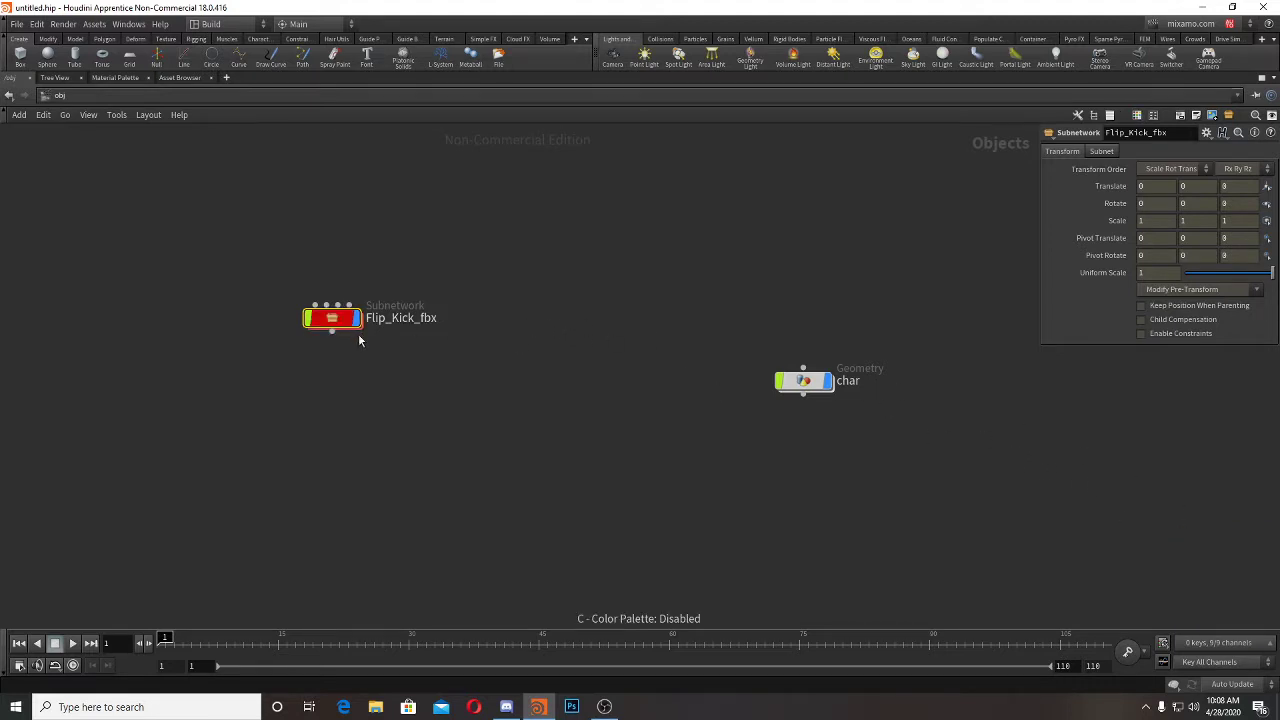
{"action": "left_click_drag", "start_coordinate": [338, 328], "coordinate": [97, 195]}
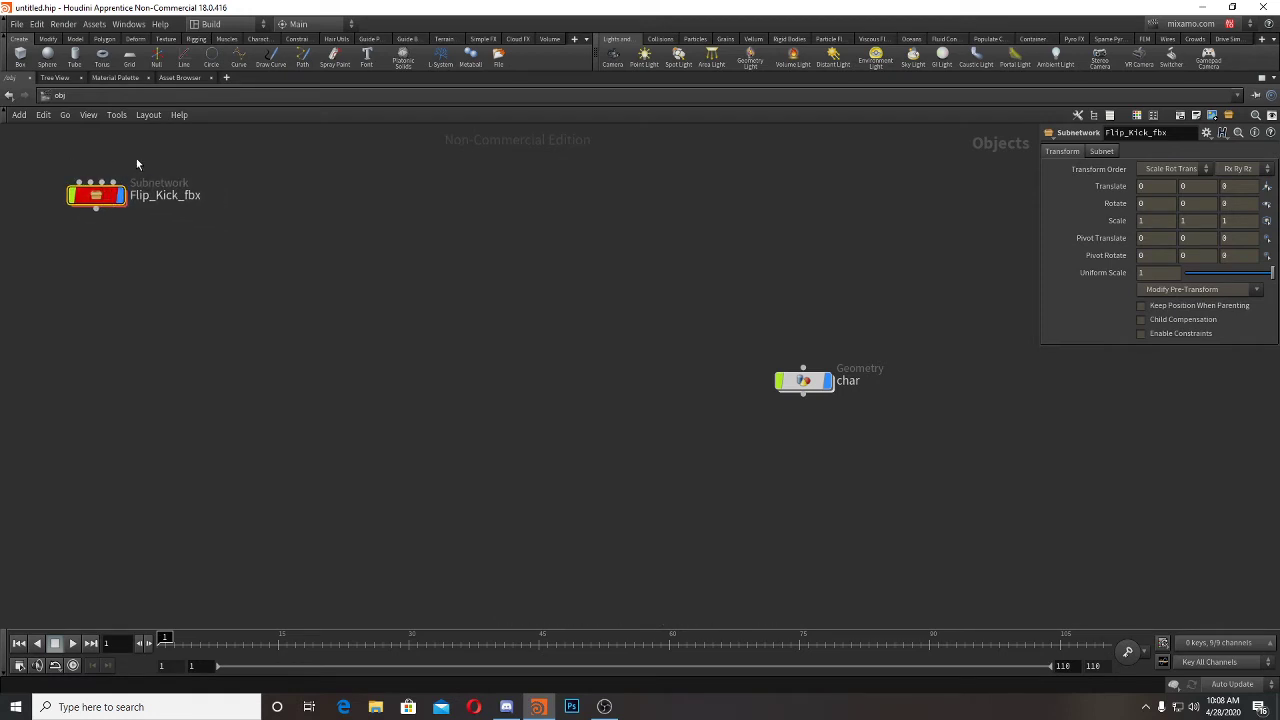
Step: Move the char geometry node toward the middle of the network and color it green
{"action": "left_click_drag", "start_coordinate": [803, 381], "coordinate": [523, 388]}
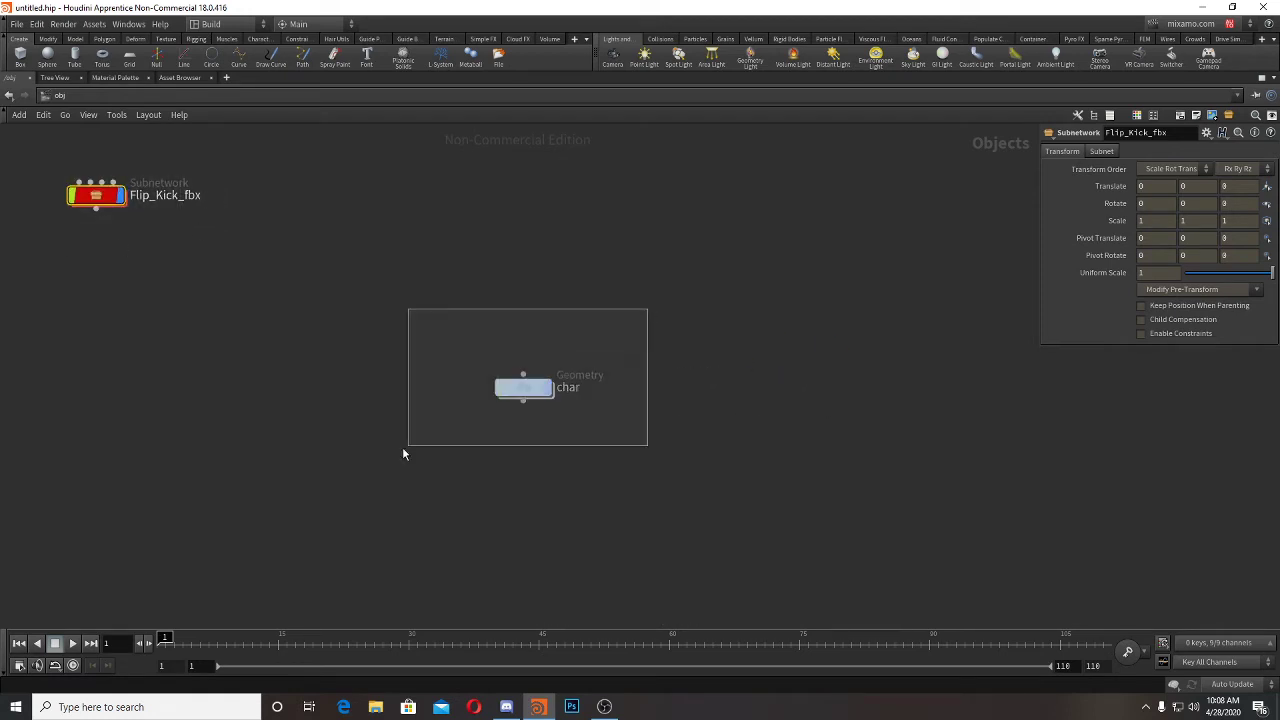
{"action": "key", "text": "c"}
{"action": "left_click", "coordinate": [1188, 572]}
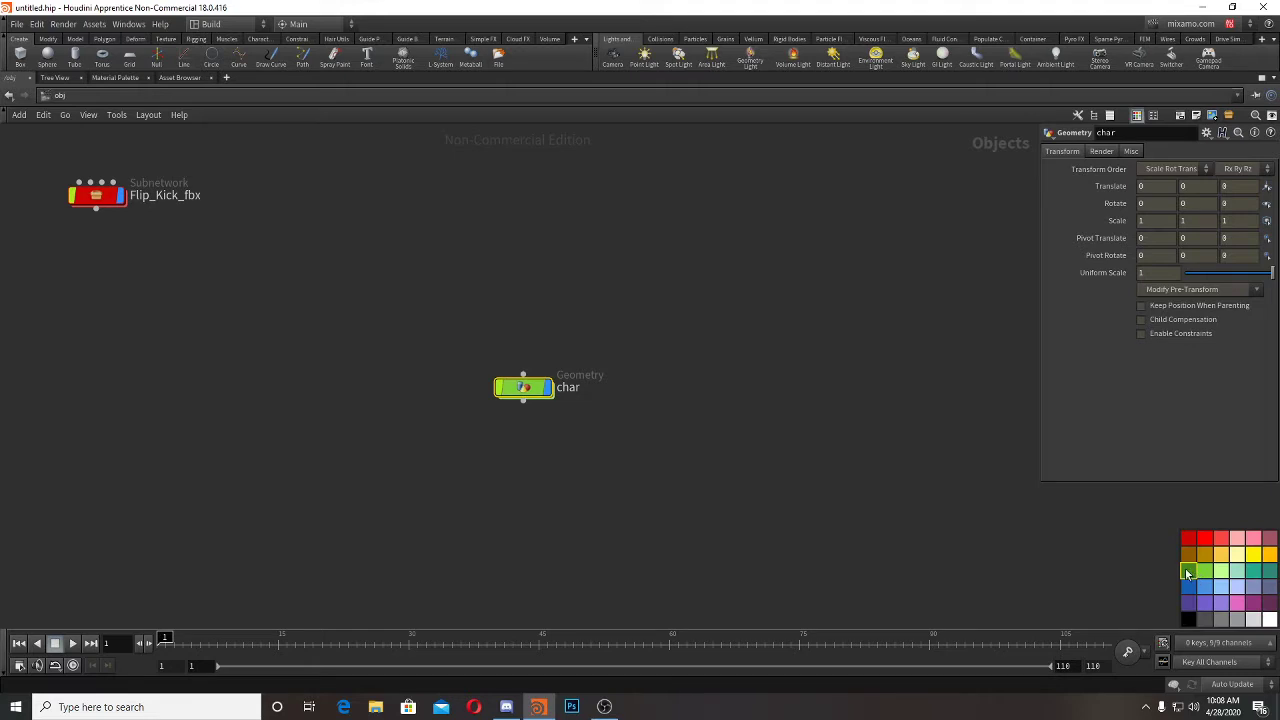
{"action": "key", "text": "c"}
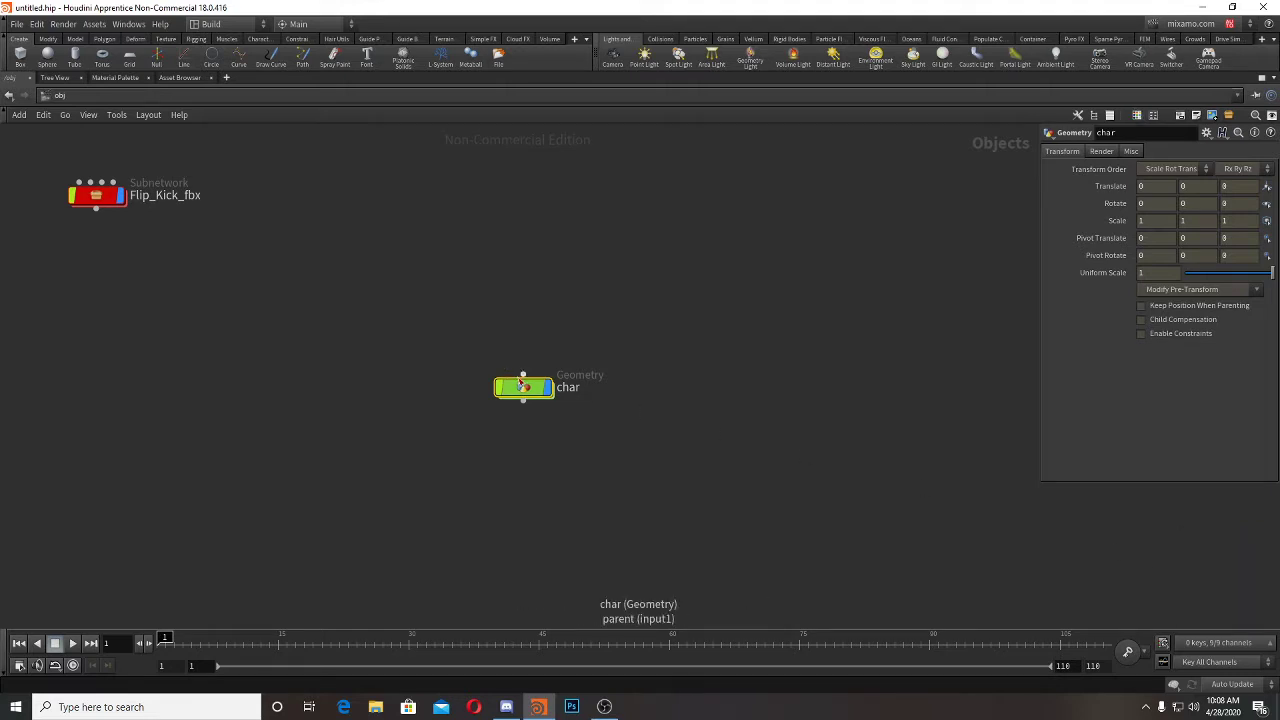
Step: Go inside the char geometry node and add an Object Merge node
{"action": "double_click", "coordinate": [521, 386]}
{"action": "key", "text": "Tab"}
{"action": "type", "text": "objec"}
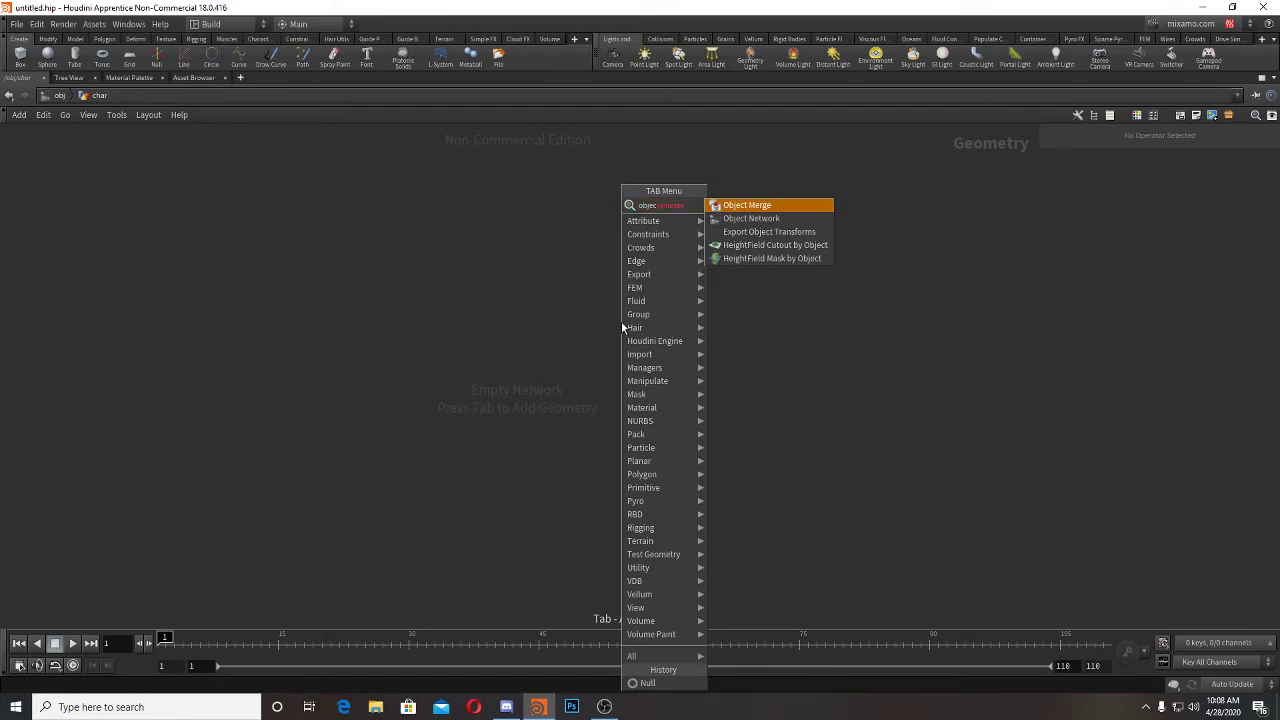
{"action": "key", "text": "Return"}
{"action": "left_click", "coordinate": [621, 321]}
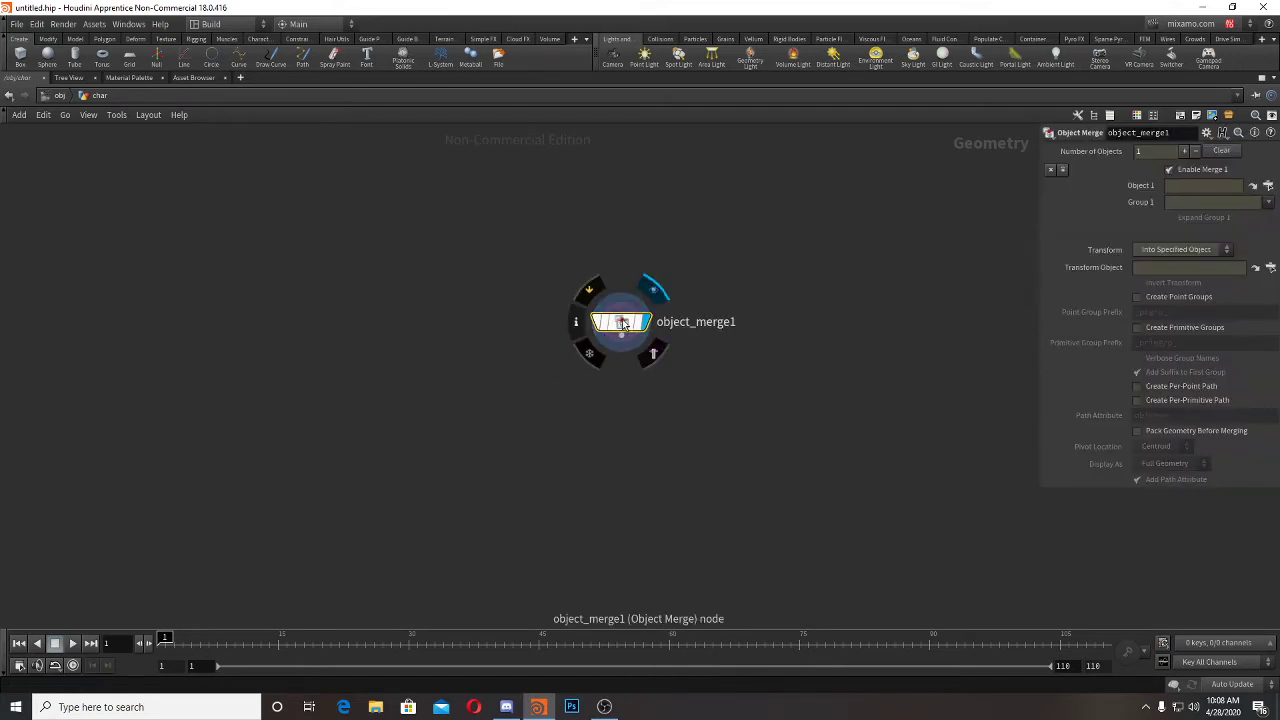
{"action": "left_click_drag", "start_coordinate": [643, 327], "coordinate": [590, 308]}
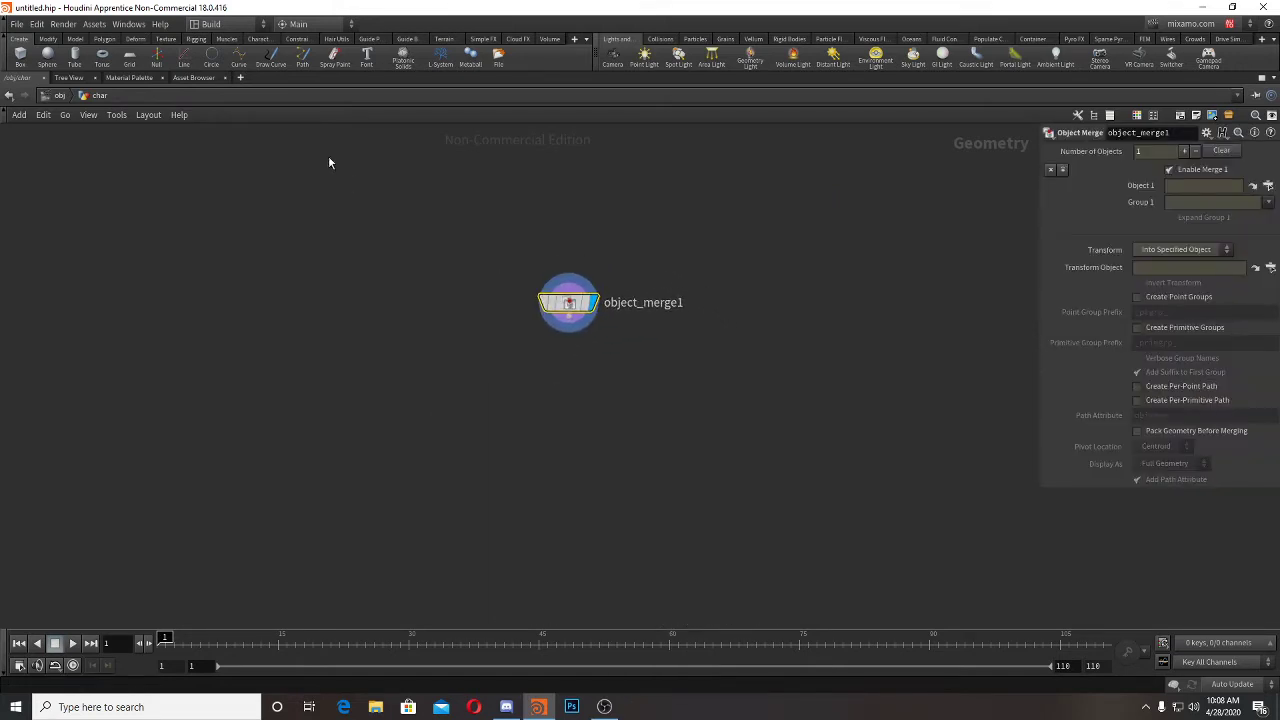
Step: Check the char null inside Flip_Kick_fbx's Ch50 node, and return inside the char geometry node
{"action": "left_click", "coordinate": [62, 95]}
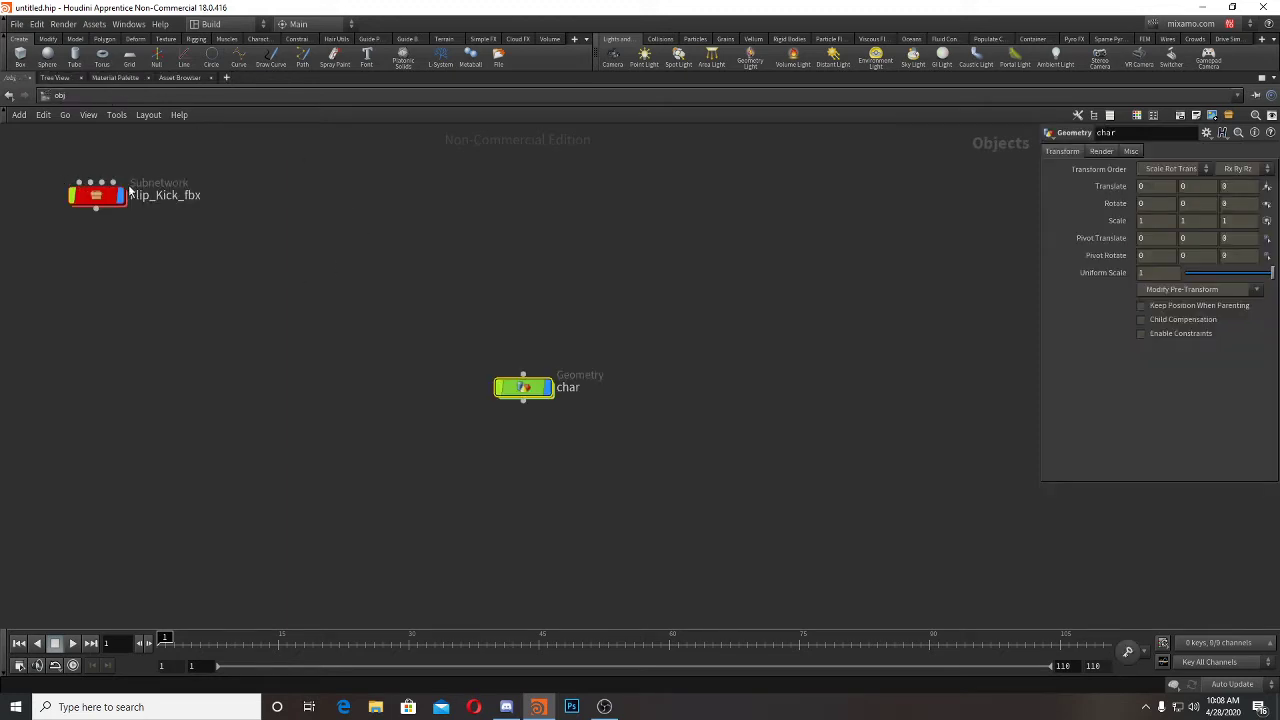
{"action": "left_click_drag", "start_coordinate": [130, 190], "coordinate": [197, 328]}
{"action": "double_click", "coordinate": [190, 323]}
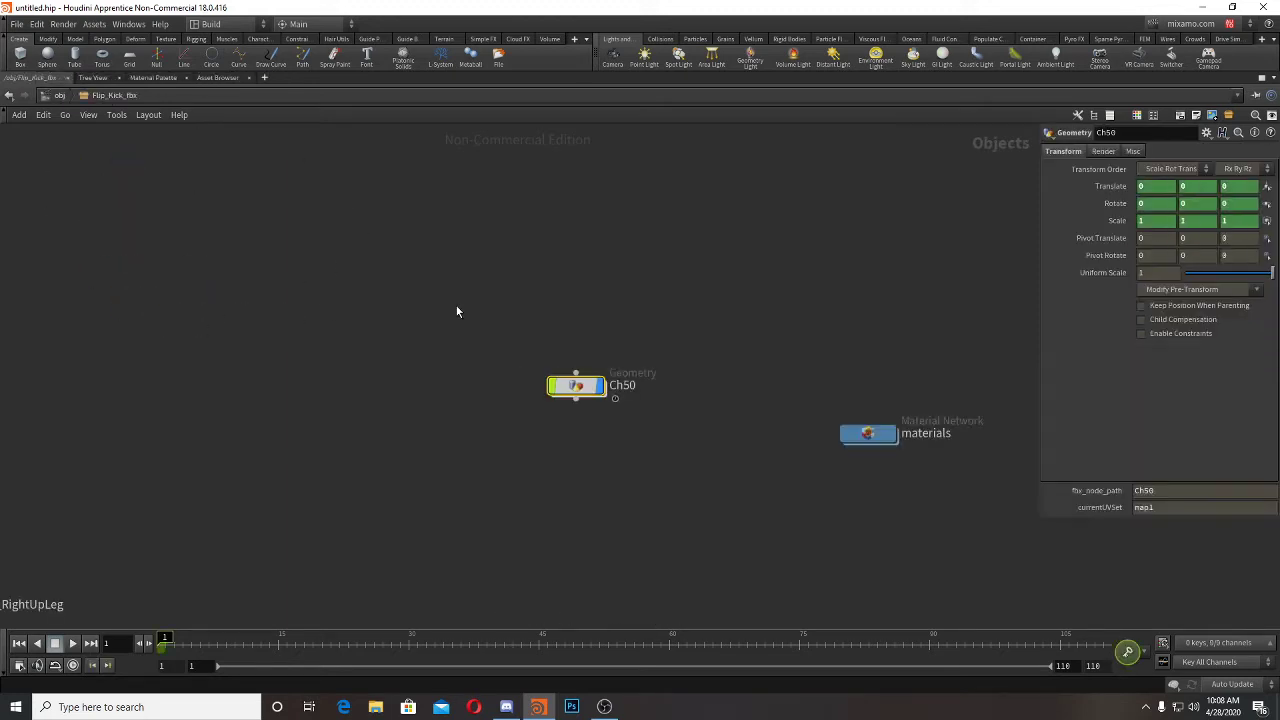
{"action": "double_click", "coordinate": [576, 386]}
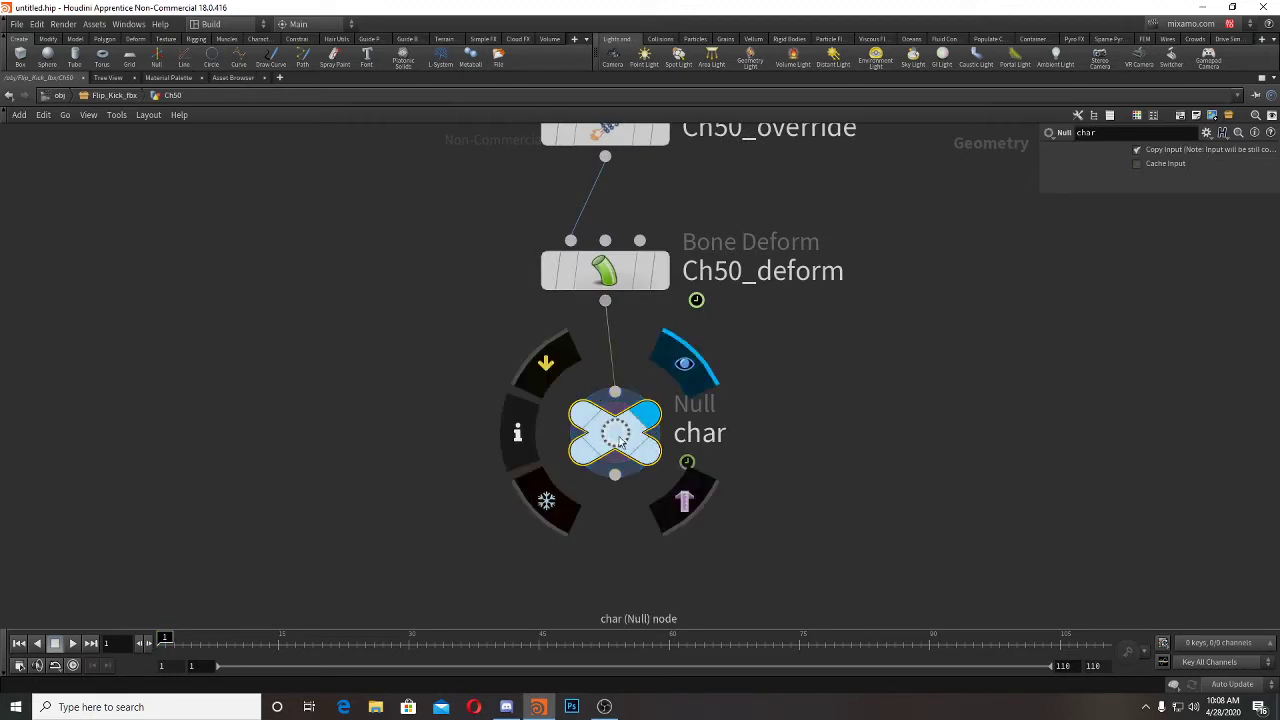
{"action": "left_click", "coordinate": [58, 95]}
{"action": "double_click", "coordinate": [523, 384]}
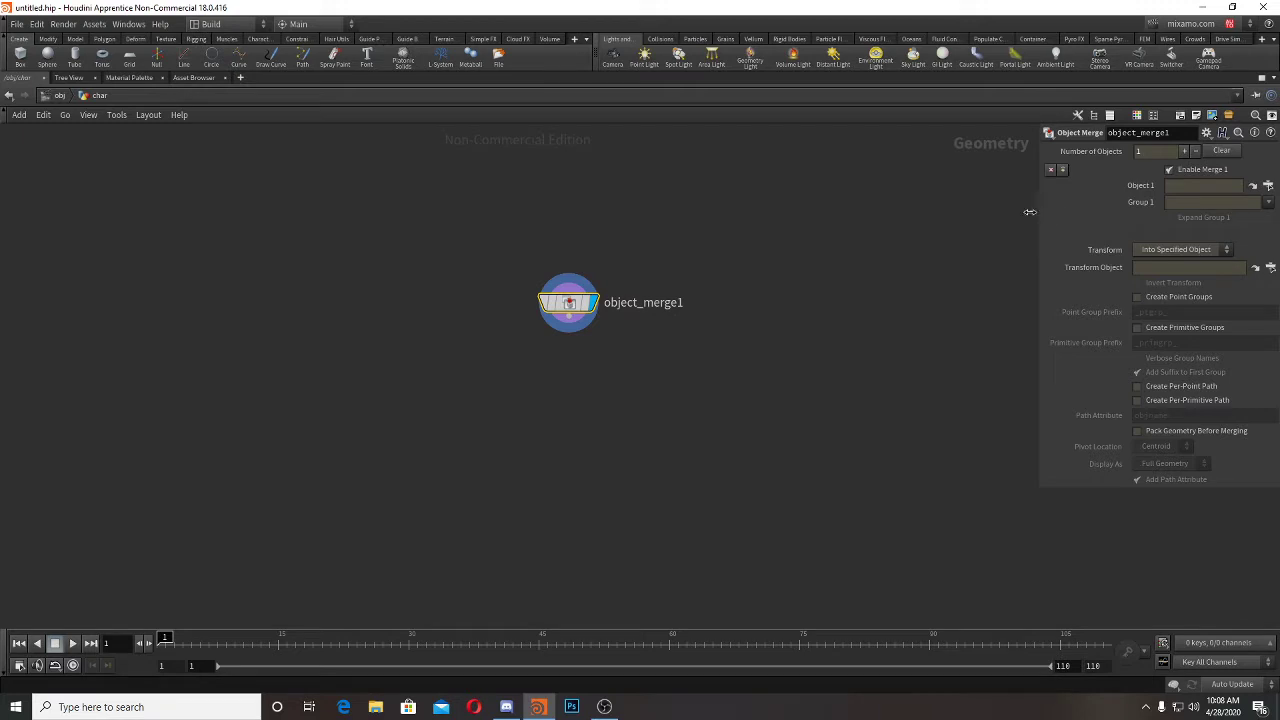
Step: Widen the parameter area and set the Object Merge node's Object 1 to /obj/Flip_Kick_fbx/Ch50/char
{"action": "left_click_drag", "start_coordinate": [1035, 211], "coordinate": [822, 215]}
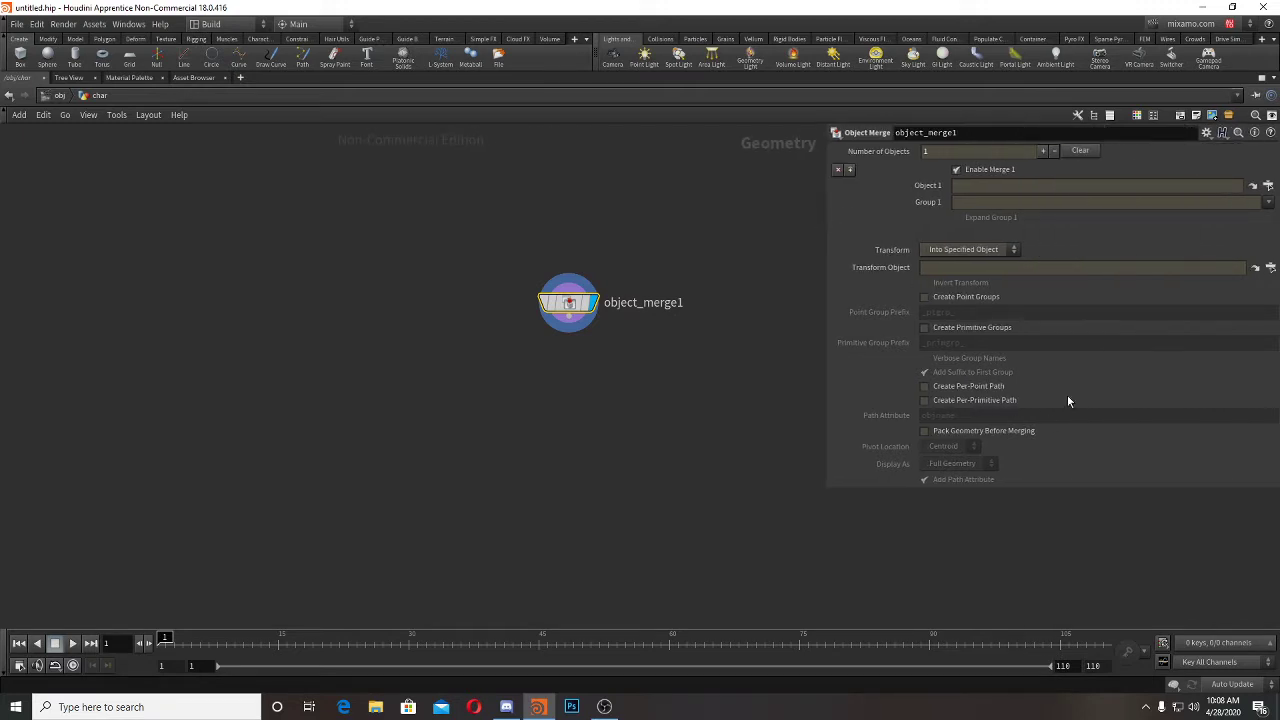
{"action": "left_click", "coordinate": [1266, 185]}
{"action": "left_click", "coordinate": [1143, 110]}
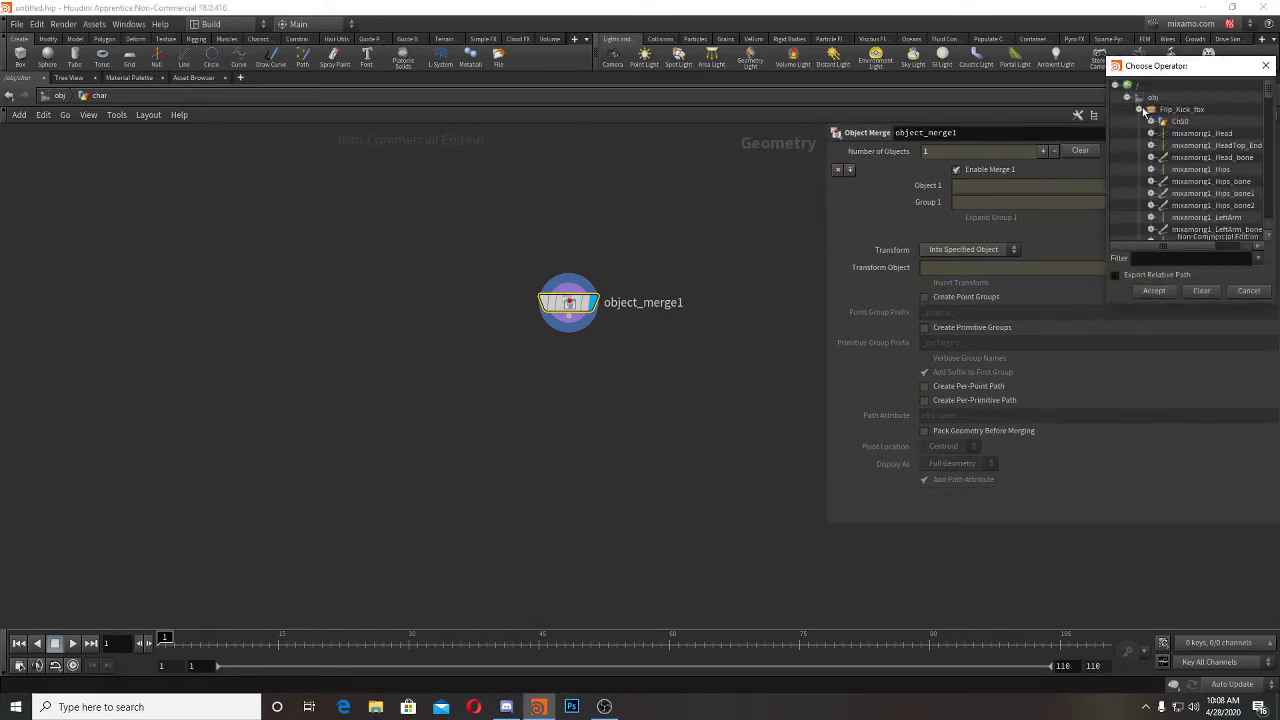
{"action": "left_click", "coordinate": [1151, 121]}
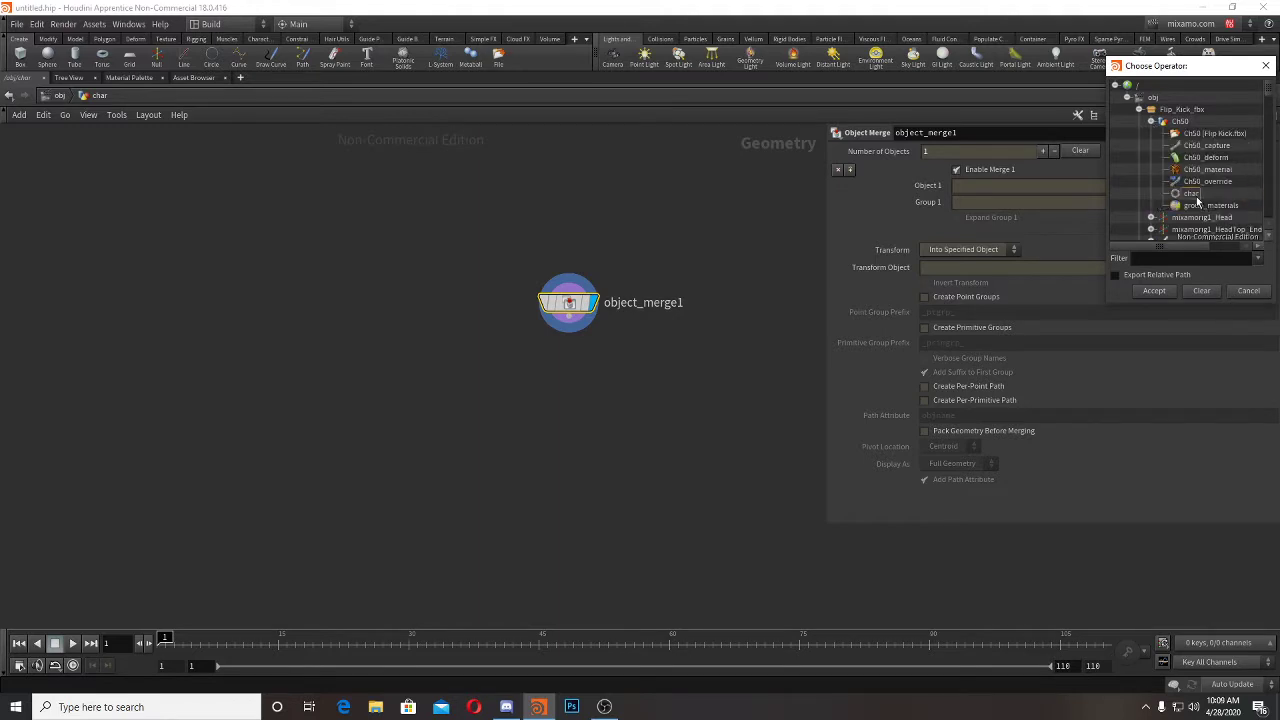
{"action": "left_click", "coordinate": [1192, 194]}
{"action": "left_click", "coordinate": [1152, 291]}
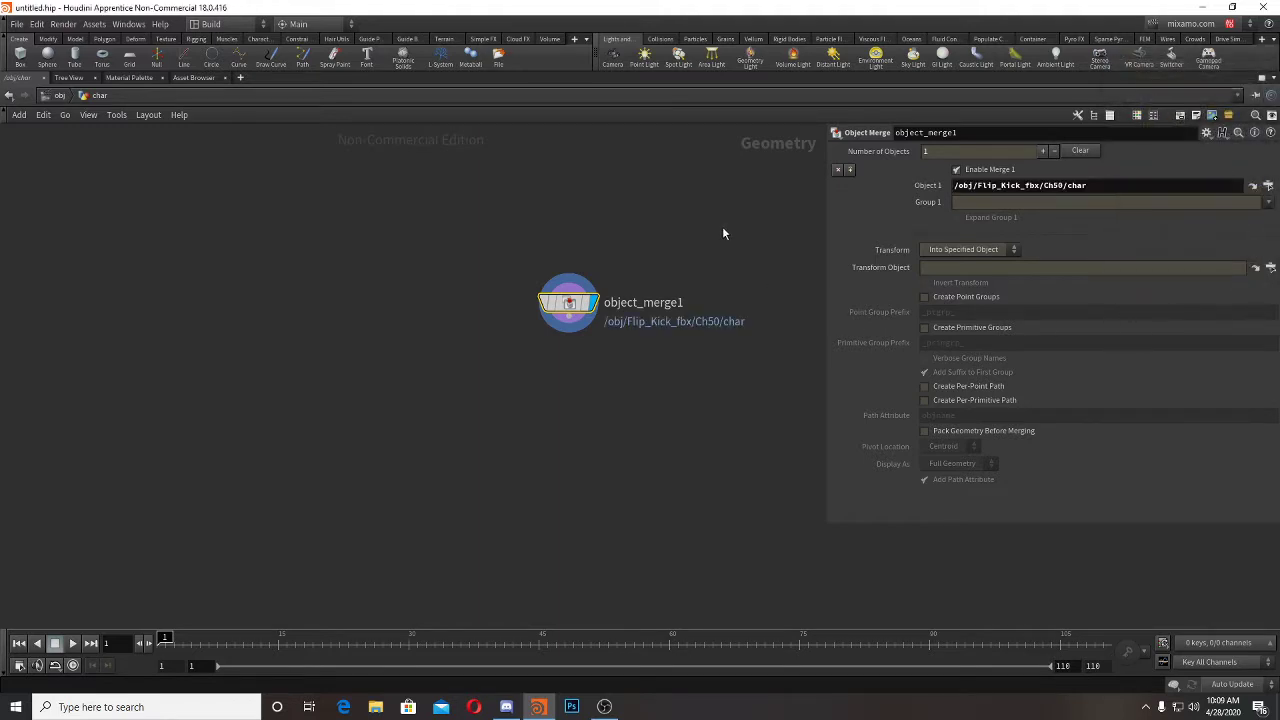
Step: Restore the split pane layout and view the merged character inside the char geometry node
{"action": "left_click", "coordinate": [60, 96]}
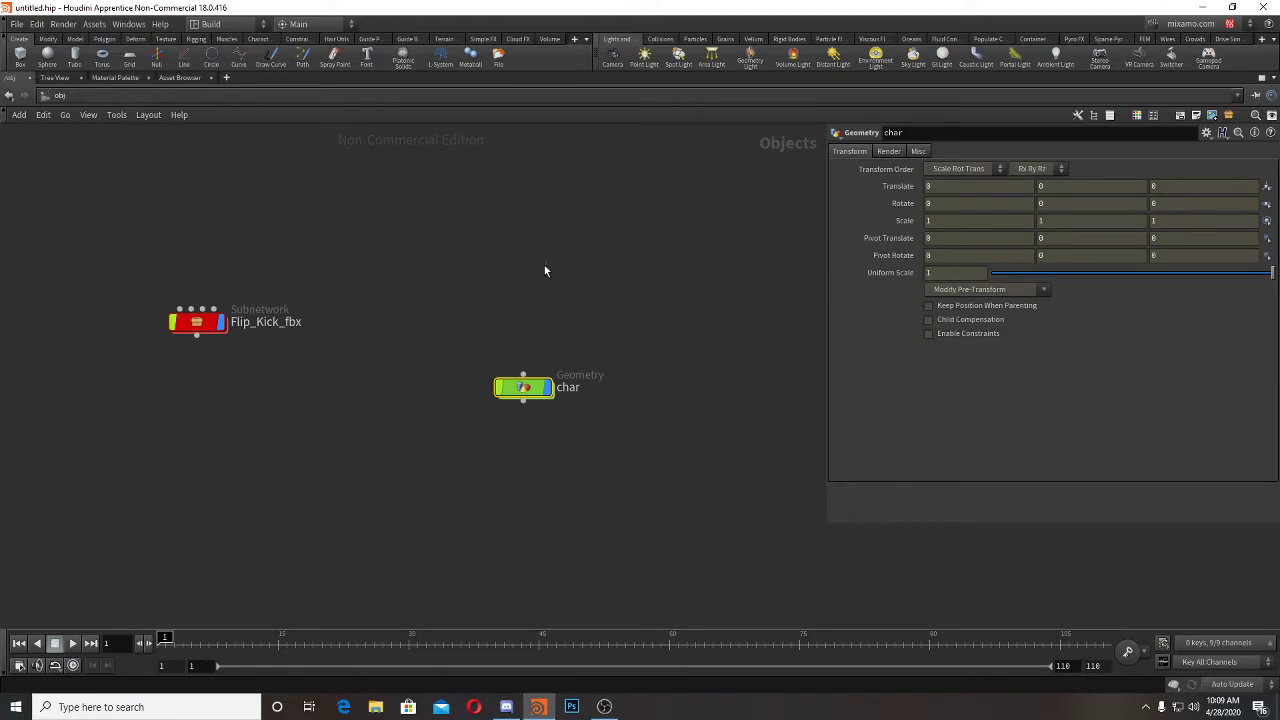
{"action": "key", "text": "ctrl+b"}
{"action": "double_click", "coordinate": [960, 528]}
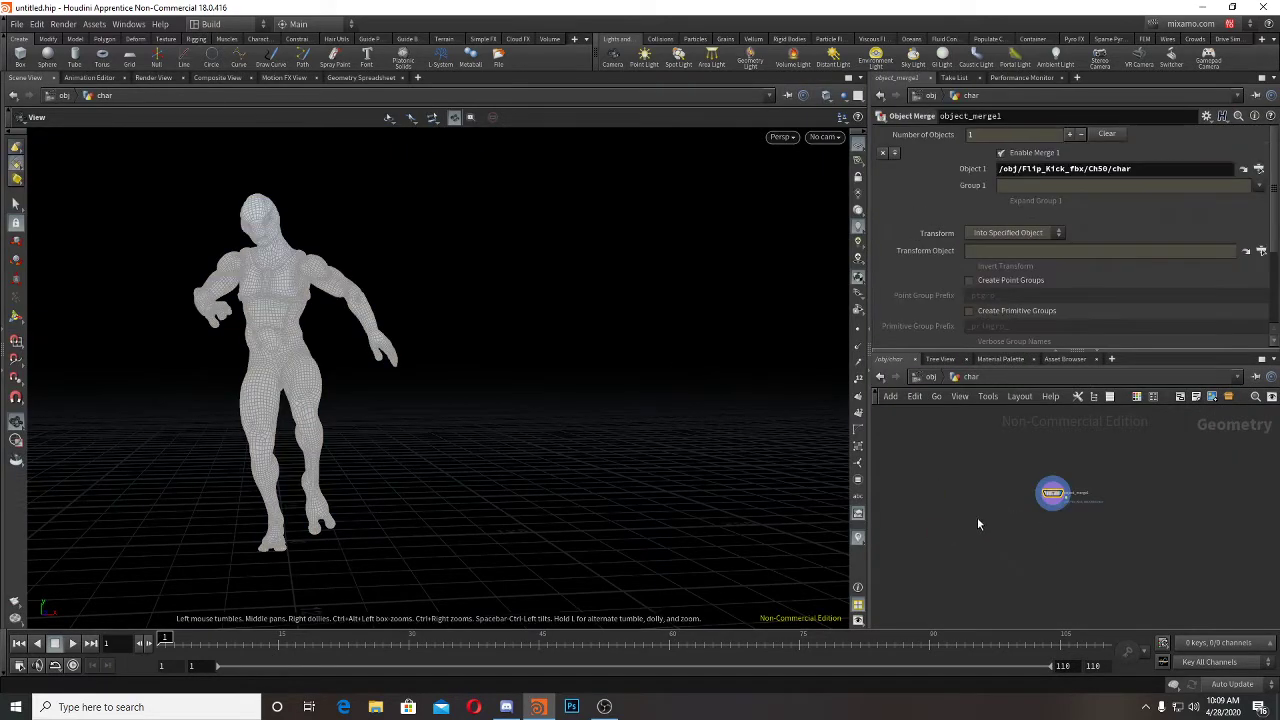
Step: Return to the obj level, turn off the Flip_Kick_fbx subnetwork's display, and frame the char node
{"action": "left_click", "coordinate": [930, 378]}
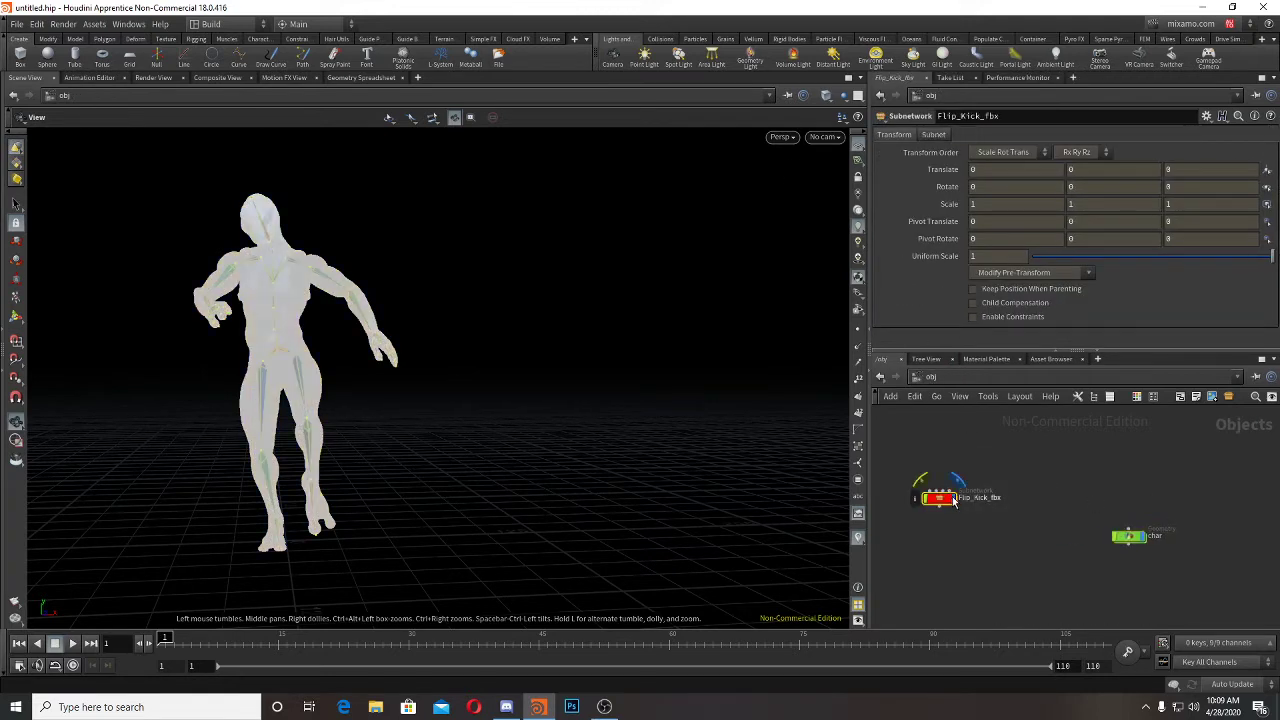
{"action": "key", "text": "Delete"}
{"action": "key", "text": "h"}
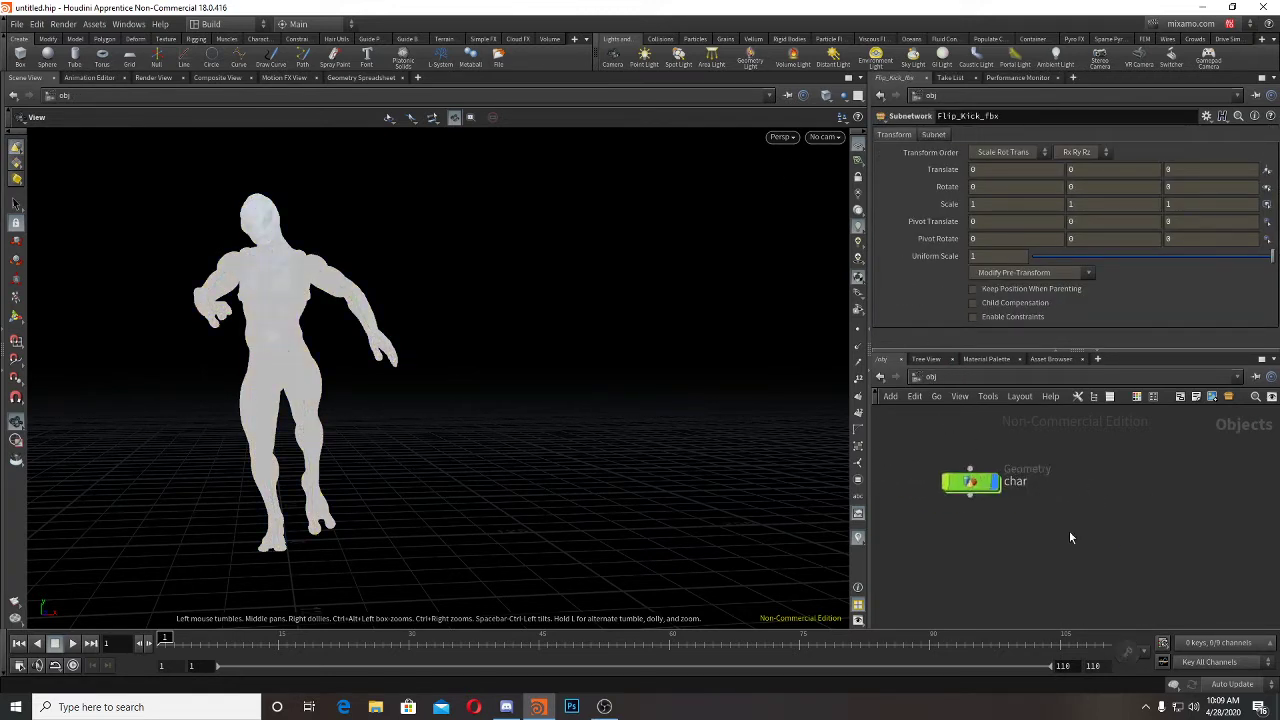
Step: Enter the char geometry node and inspect the merged character's feet against the ground grid
{"action": "left_click", "coordinate": [972, 483]}
{"action": "left_click_drag", "start_coordinate": [972, 483], "coordinate": [967, 513]}
{"action": "double_click", "coordinate": [1086, 486]}
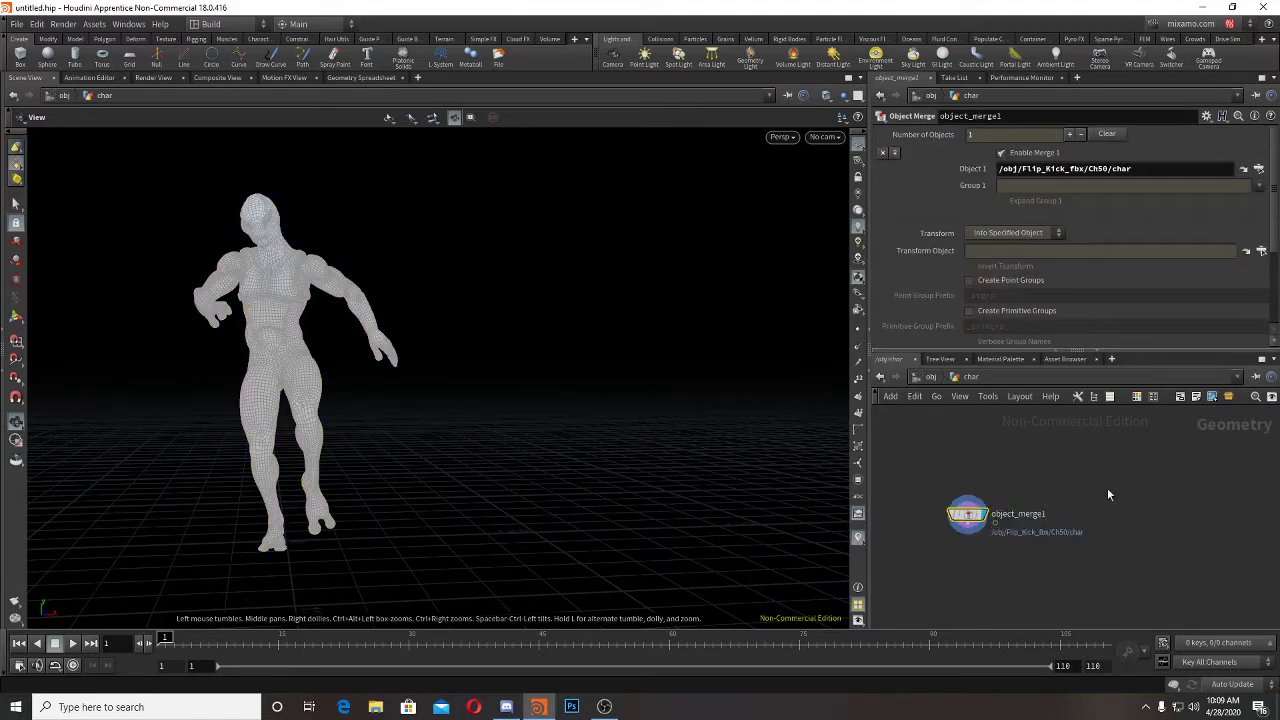
{"action": "key", "text": "h"}
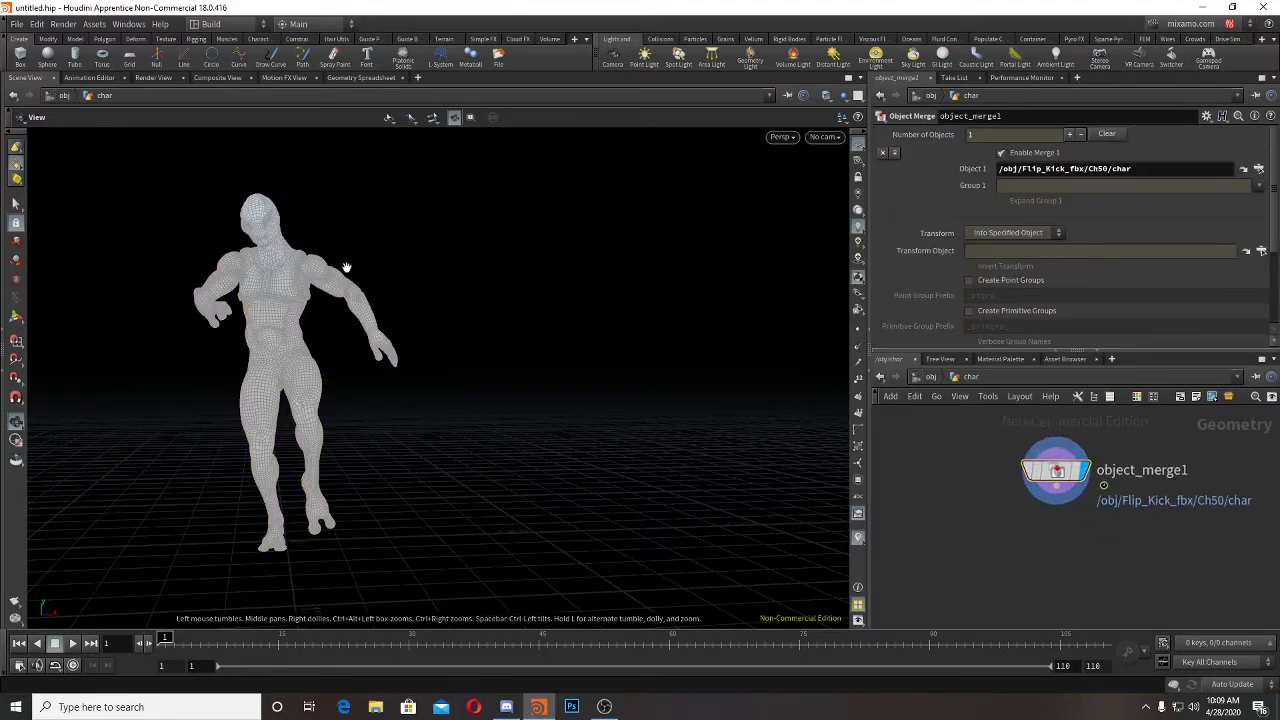
{"action": "key", "text": "f"}
{"action": "middle_click_drag", "start_coordinate": [630, 506], "coordinate": [600, 385]}
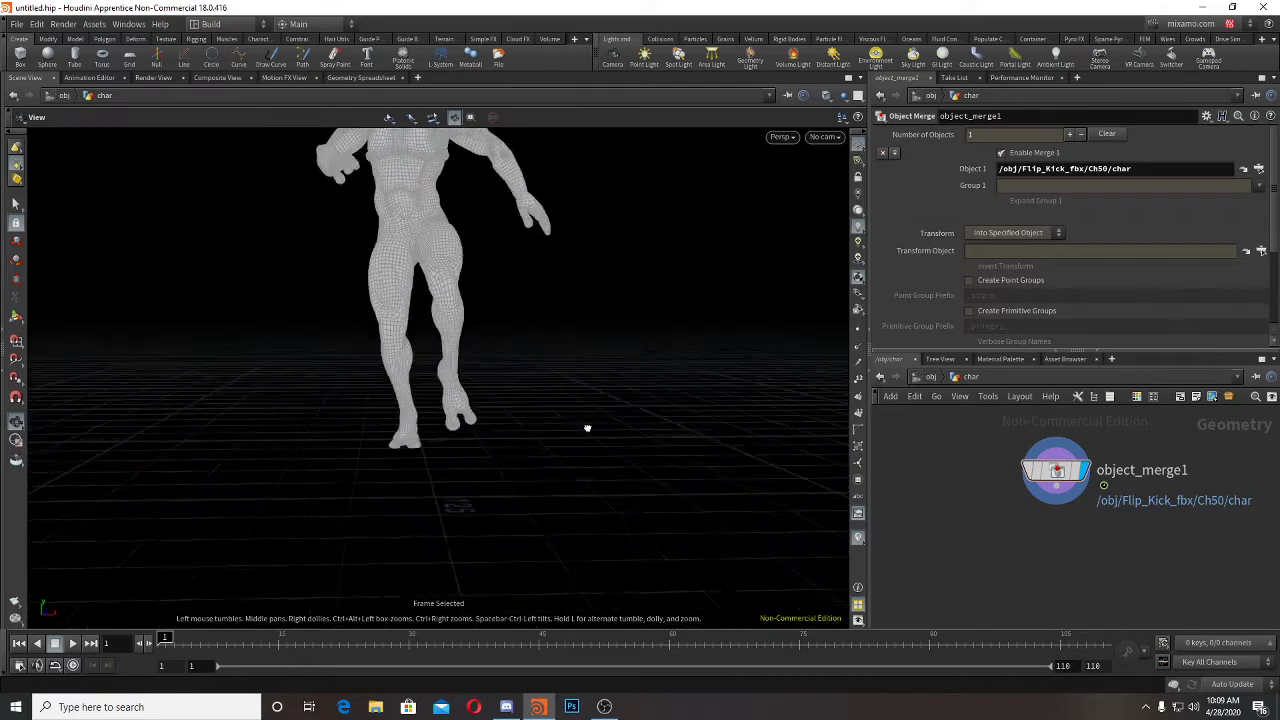
{"action": "right_click_drag", "start_coordinate": [586, 429], "coordinate": [838, 530]}
{"action": "middle_click_drag", "start_coordinate": [500, 432], "coordinate": [124, 440]}
{"action": "right_click_drag", "start_coordinate": [556, 420], "coordinate": [400, 375]}
Step: Add a Test Geometry: Tommy node beside the Object Merge node, display it, and frame it as a scale reference
{"action": "middle_click_drag", "start_coordinate": [1064, 546], "coordinate": [934, 603]}
{"action": "key", "text": "Tab"}
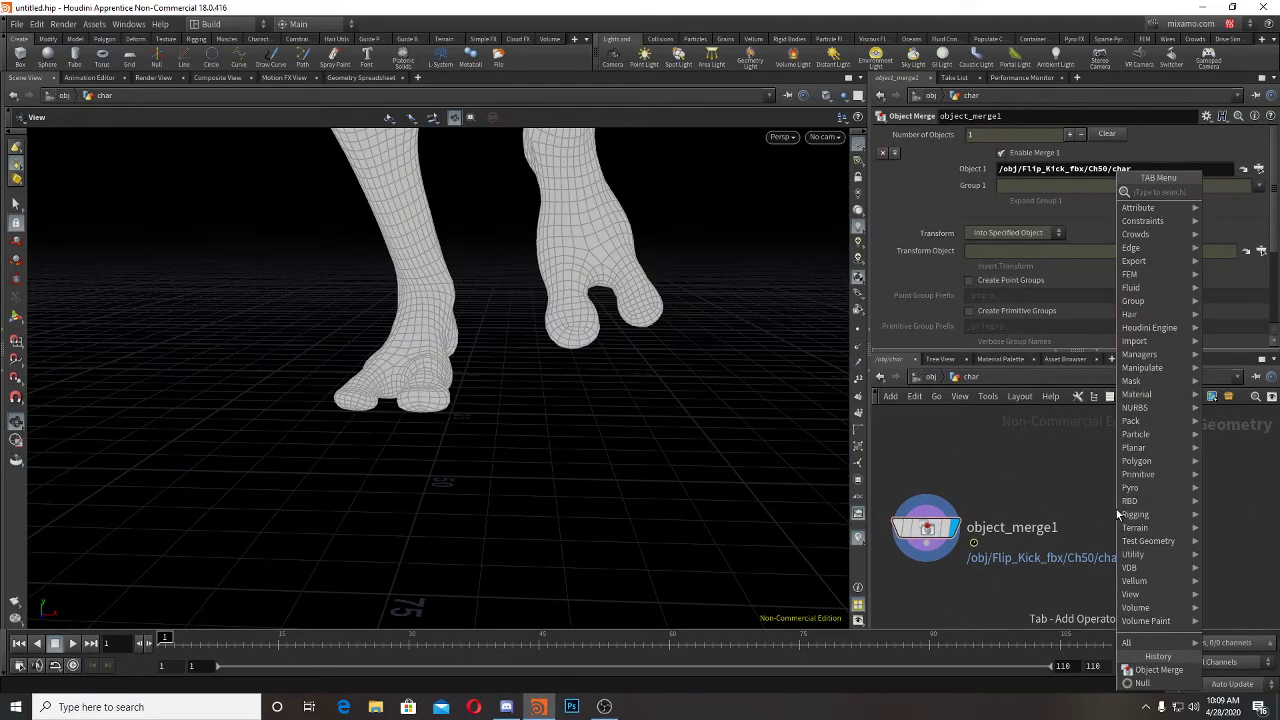
{"action": "type", "text": "torus"}
{"action": "key", "text": "Return"}
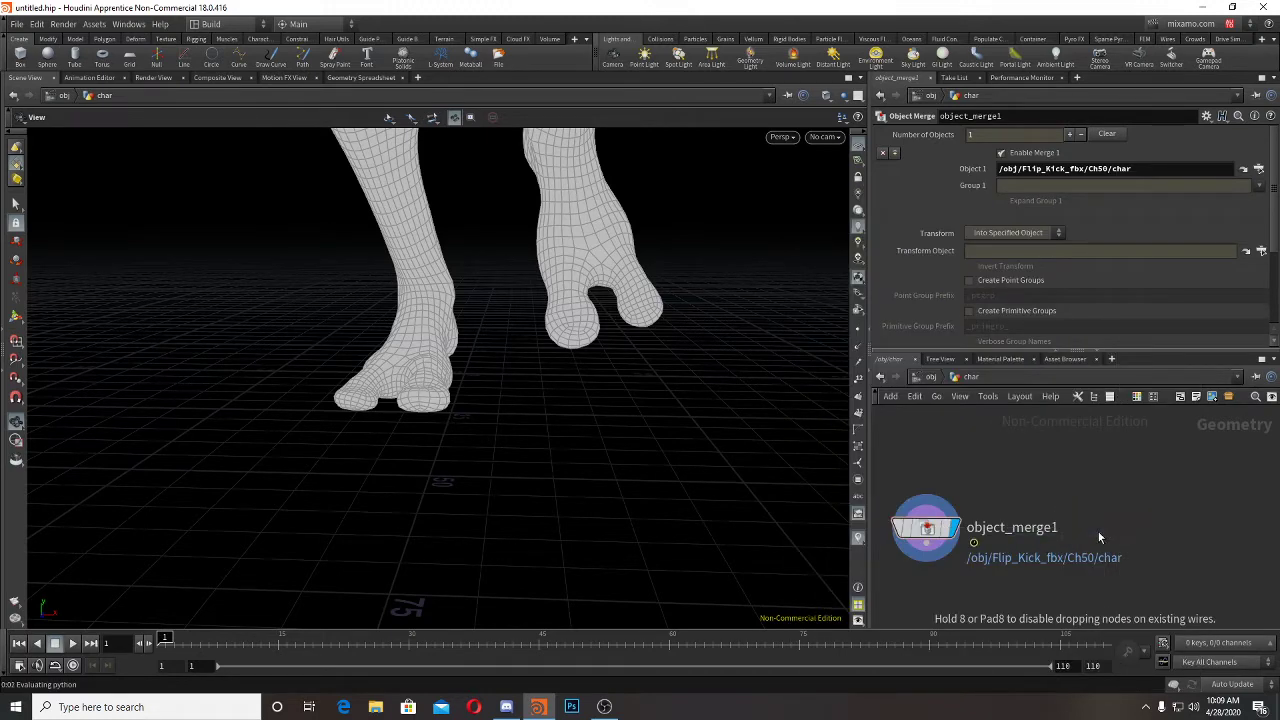
{"action": "left_click", "coordinate": [1100, 532]}
{"action": "right_click_drag", "start_coordinate": [702, 375], "coordinate": [526, 371]}
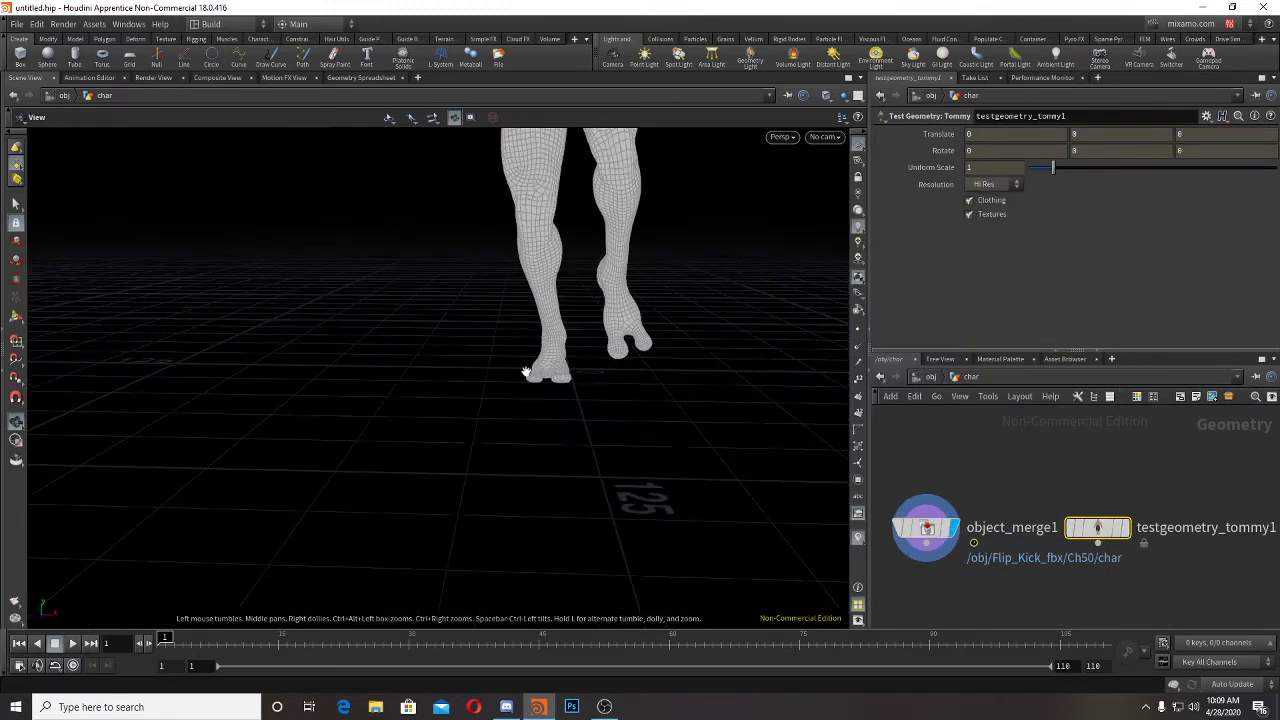
{"action": "left_click_drag", "start_coordinate": [526, 371], "coordinate": [537, 391]}
{"action": "right_click_drag", "start_coordinate": [537, 391], "coordinate": [620, 425]}
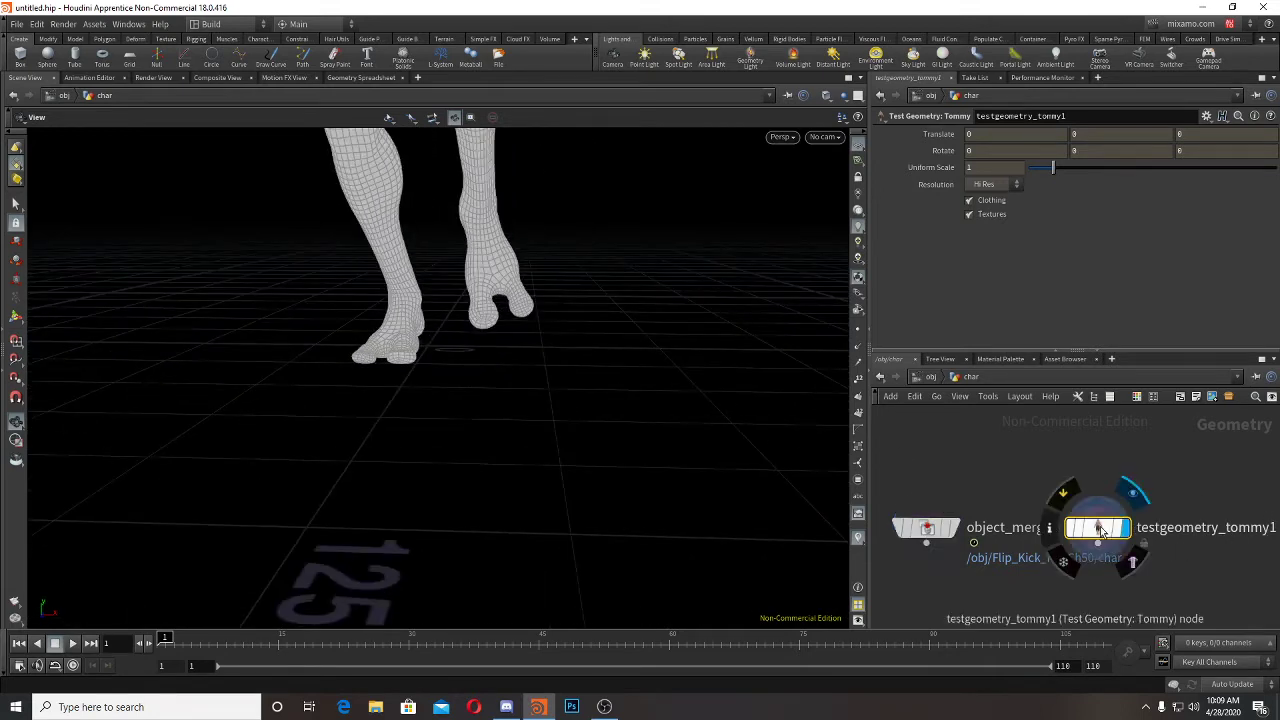
{"action": "left_click", "coordinate": [1127, 529]}
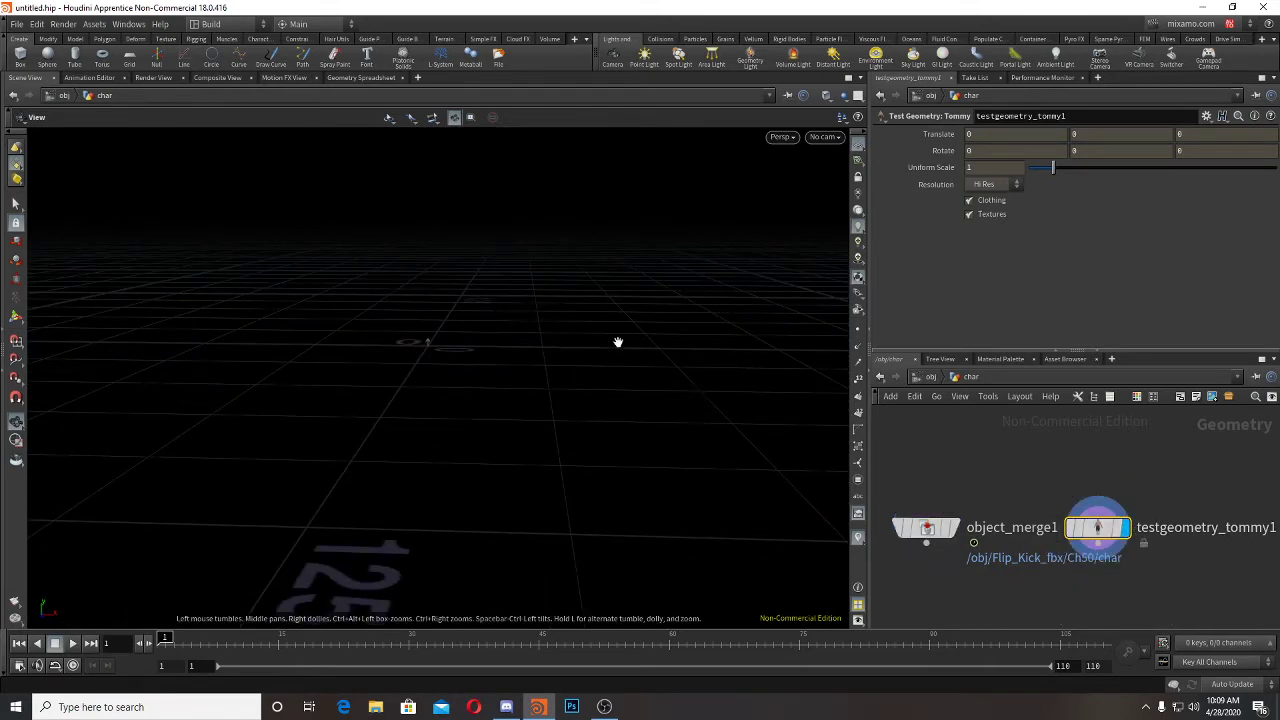
{"action": "key", "text": "f"}
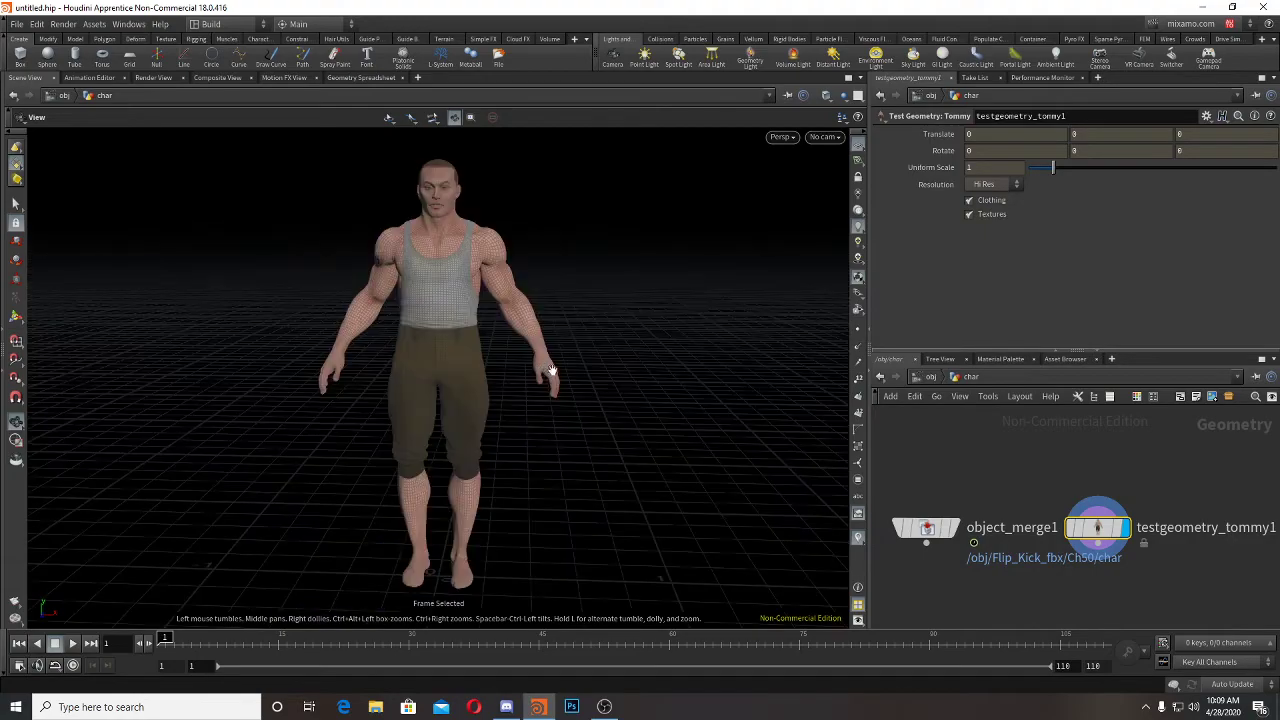
Step: Check the Tommy test geometry's size against the grid in the perspective, side and front views
{"action": "mouse_move", "coordinate": [548, 372]}
{"action": "left_mouse_down"}
{"action": "mouse_move", "coordinate": [654, 343]}
{"action": "mouse_move", "coordinate": [797, 360]}
{"action": "mouse_move", "coordinate": [705, 400]}
{"action": "mouse_move", "coordinate": [569, 360]}
{"action": "left_mouse_up"}
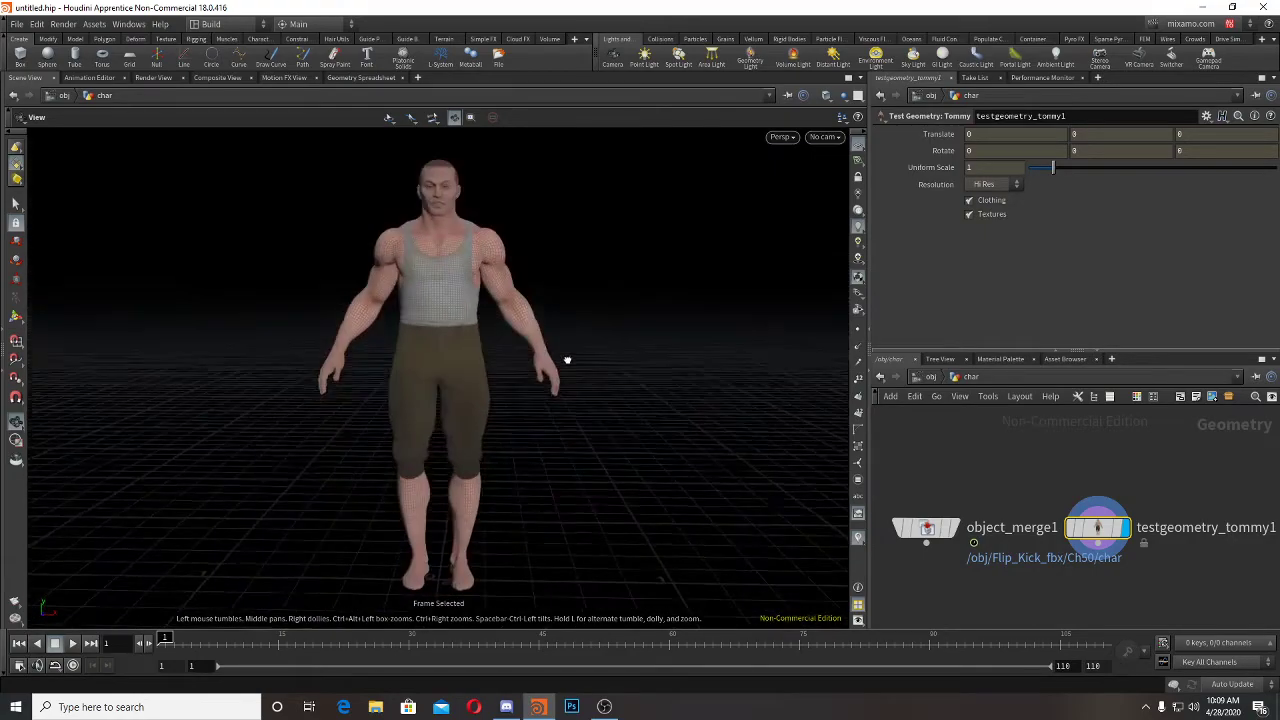
{"action": "right_click_drag", "start_coordinate": [574, 360], "coordinate": [517, 366]}
{"action": "left_click_drag", "start_coordinate": [517, 366], "coordinate": [568, 350]}
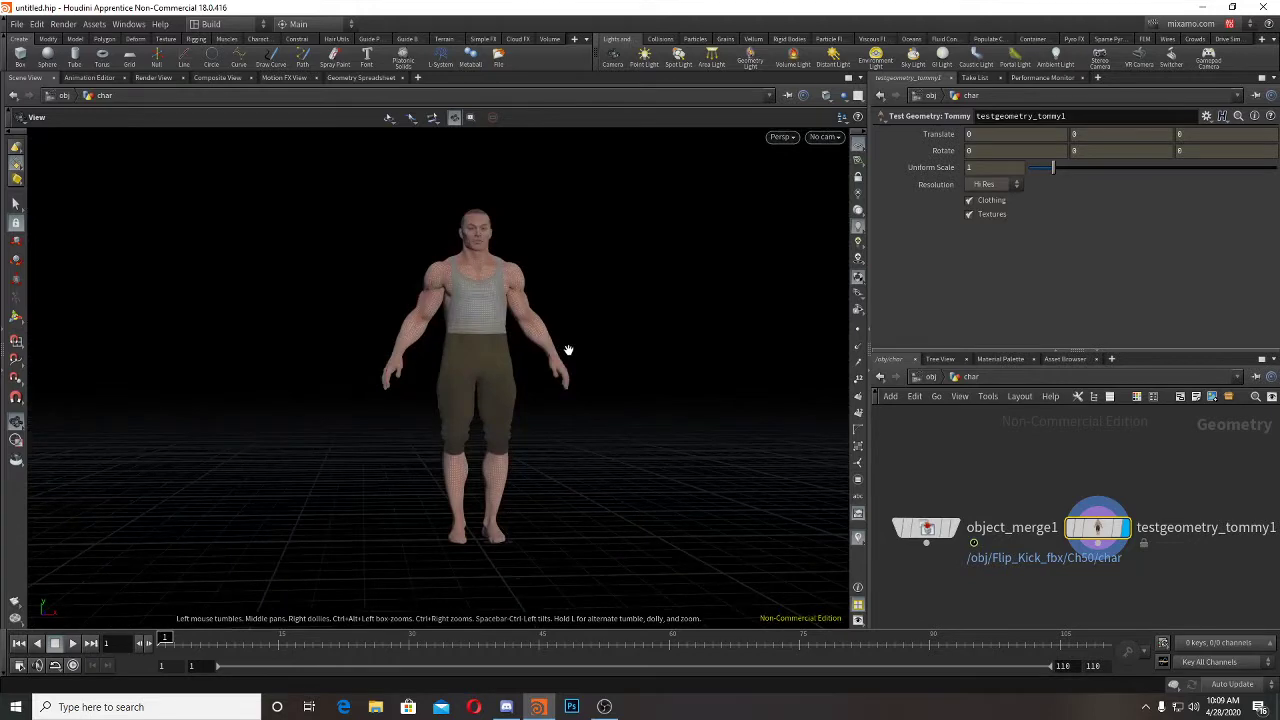
{"action": "key", "text": "space+4"}
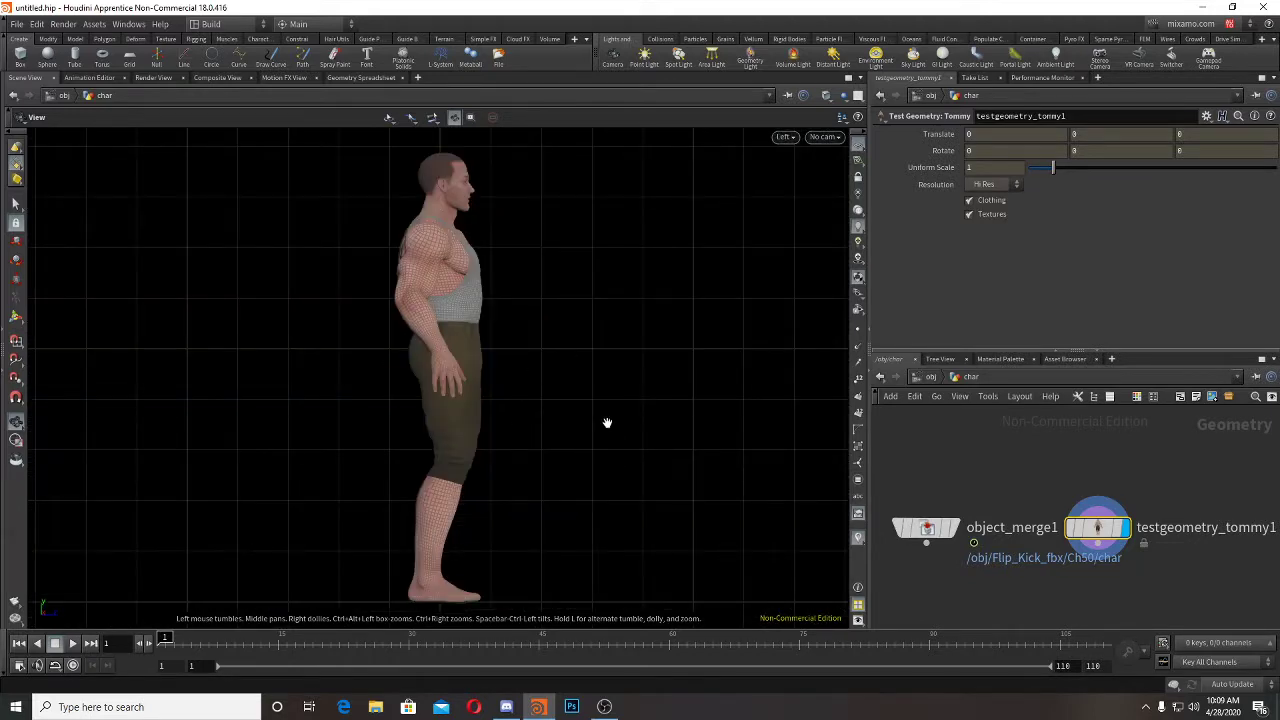
{"action": "key", "text": "space+2"}
{"action": "key", "text": "space+3"}
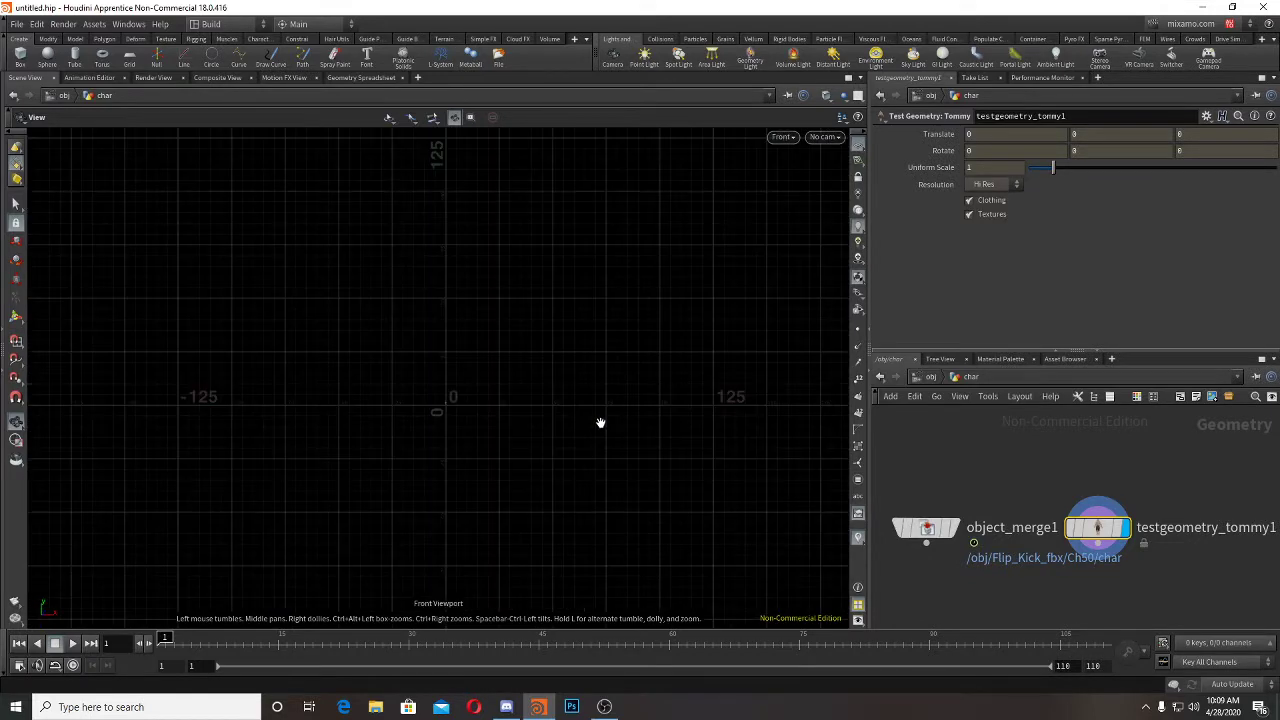
{"action": "key", "text": "space+1"}
{"action": "key", "text": "space+3"}
{"action": "key", "text": "f"}
{"action": "right_click_drag", "start_coordinate": [453, 418], "coordinate": [345, 420]}
{"action": "middle_click_drag", "start_coordinate": [461, 443], "coordinate": [546, 449]}
{"action": "right_click_drag", "start_coordinate": [546, 449], "coordinate": [325, 424]}
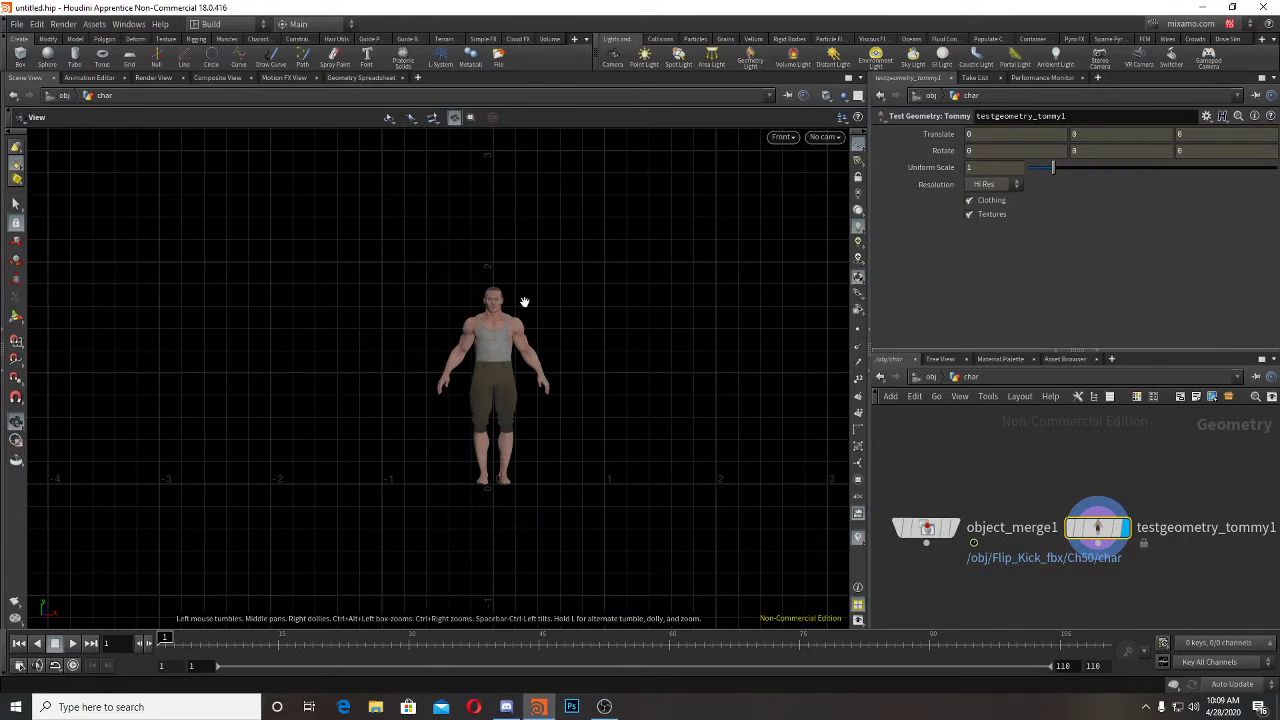
{"action": "right_click_drag", "start_coordinate": [473, 294], "coordinate": [502, 305]}
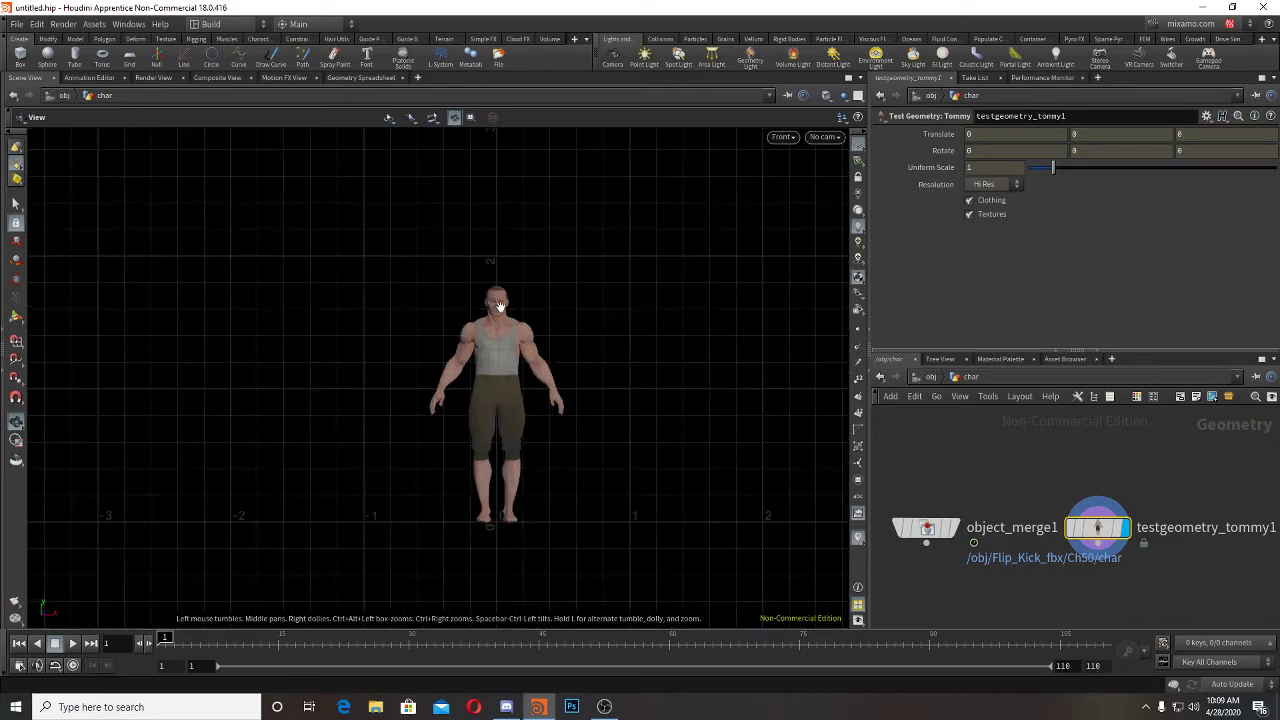
Step: Display the Object Merge node again and frame the merged character in the perspective view
{"action": "left_click", "coordinate": [955, 527]}
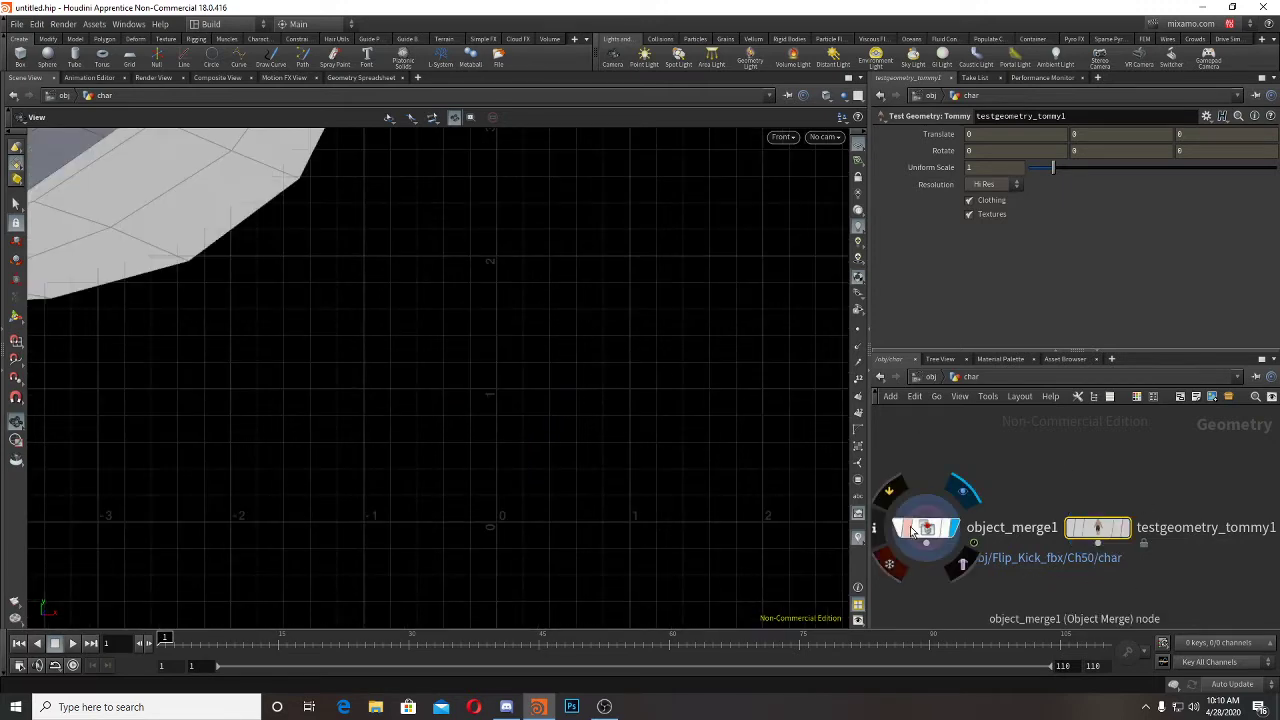
{"action": "right_click_drag", "start_coordinate": [565, 402], "coordinate": [109, 417]}
{"action": "key", "text": "space+1"}
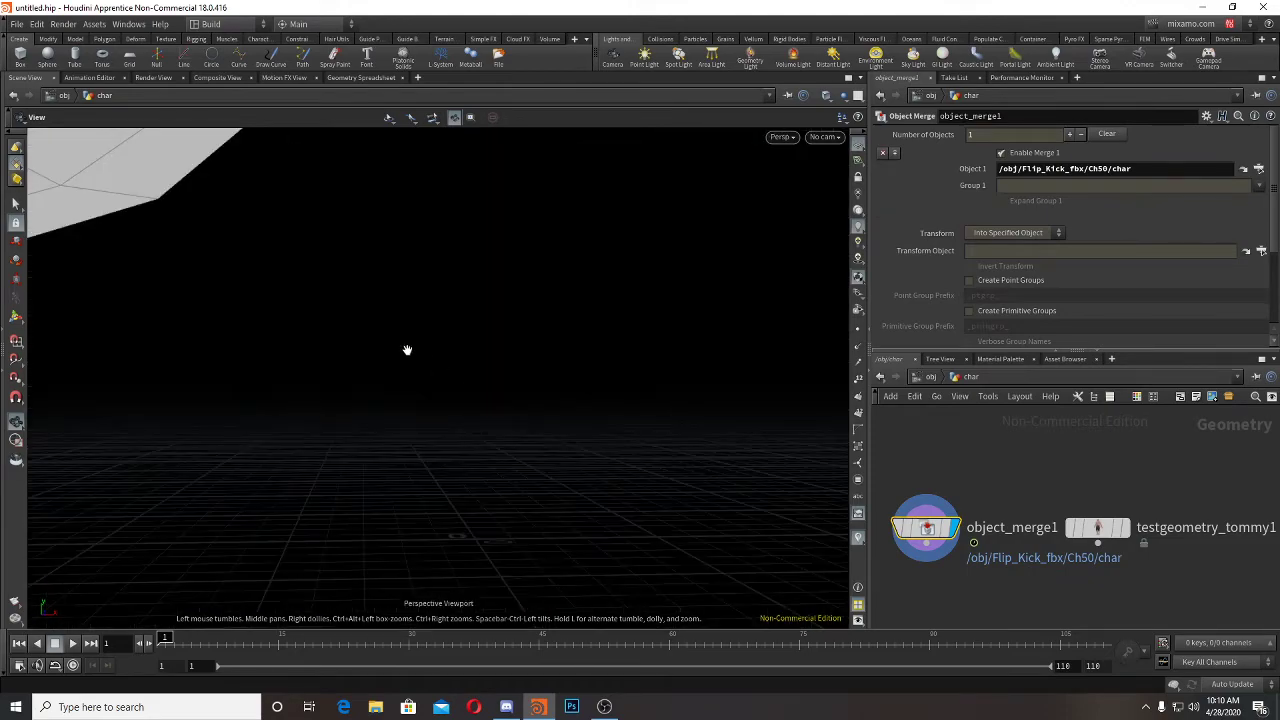
{"action": "key", "text": "space+f"}
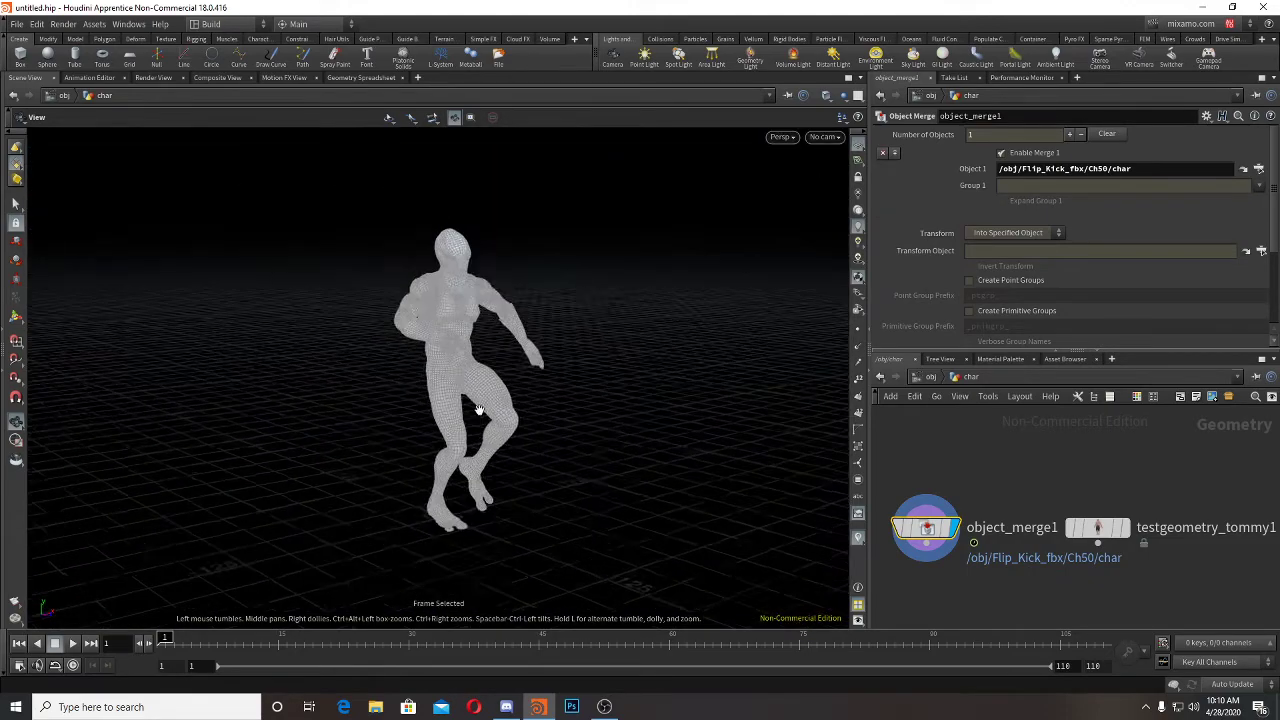
{"action": "right_click_drag", "start_coordinate": [480, 410], "coordinate": [955, 400]}
Step: Turn on the template flag of the Tommy node and move it away from the Object Merge node
{"action": "mouse_move", "coordinate": [1106, 530]}
{"action": "left_click", "coordinate": [1132, 562]}
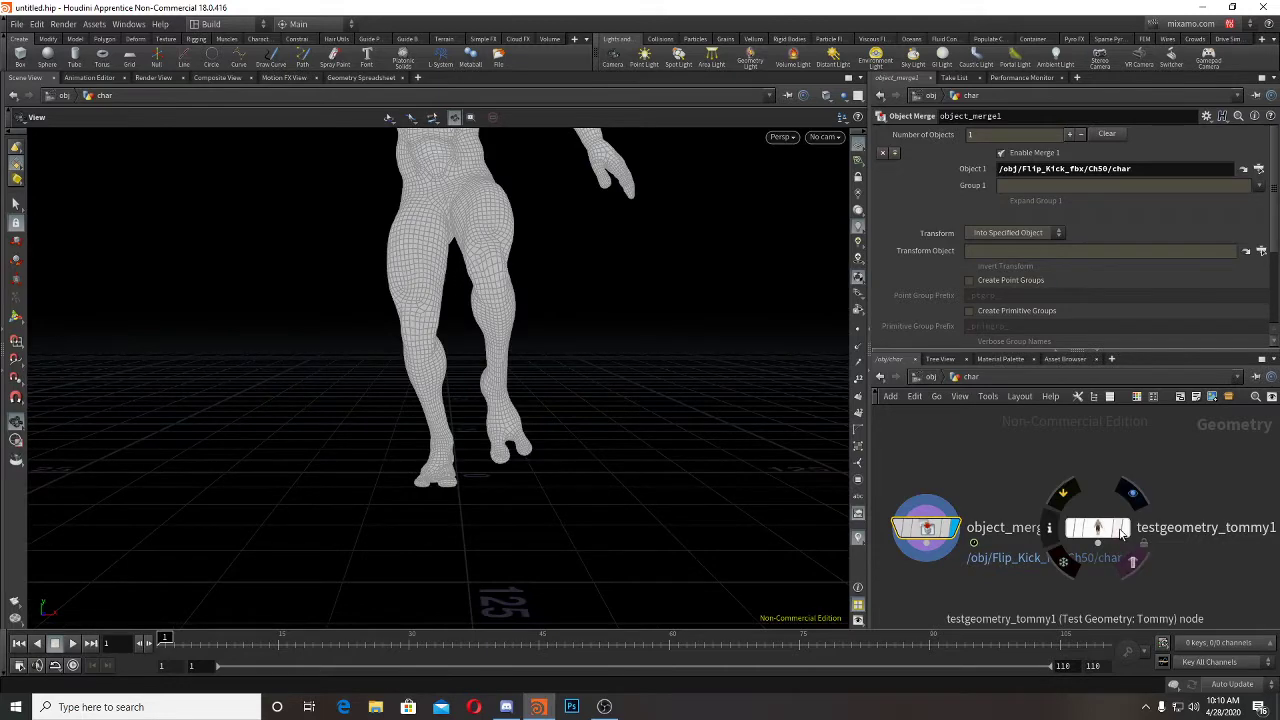
{"action": "middle_click_drag", "start_coordinate": [590, 474], "coordinate": [623, 388]}
{"action": "left_click_drag", "start_coordinate": [1104, 532], "coordinate": [1159, 490]}
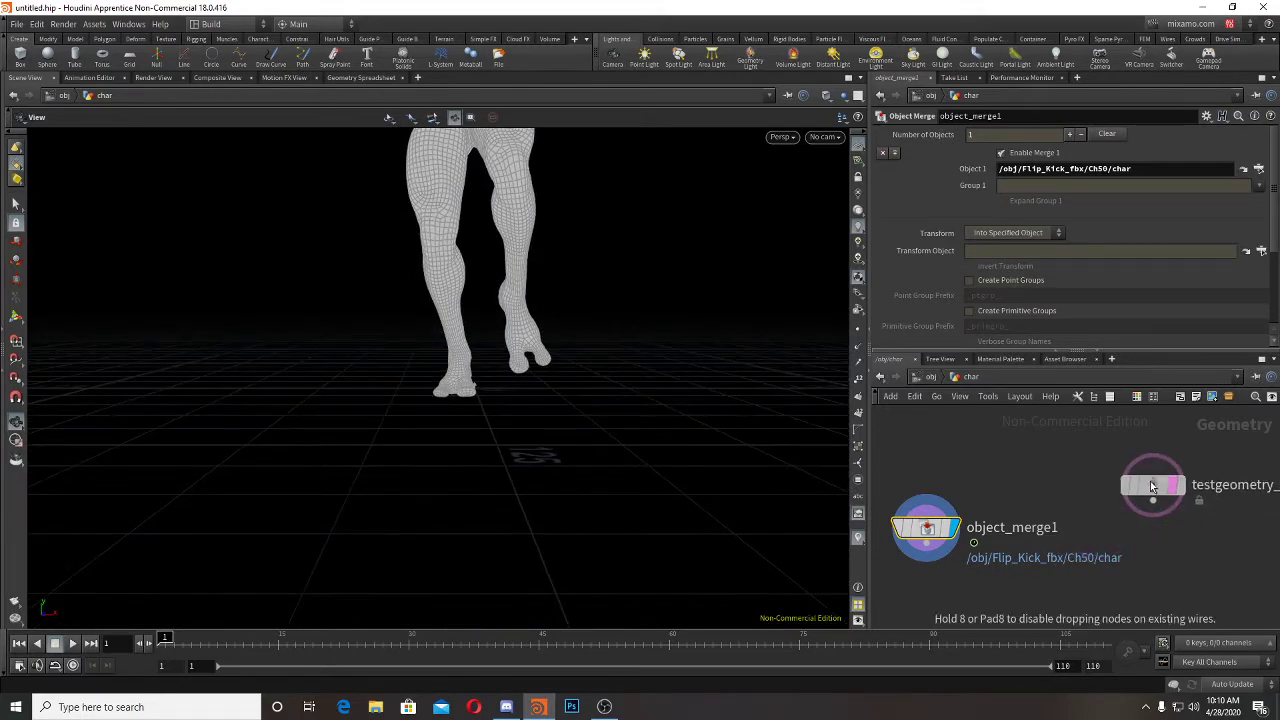
Step: Connect a Transform node below the Object Merge node
{"action": "left_click_drag", "start_coordinate": [930, 530], "coordinate": [936, 473]}
{"action": "left_click", "coordinate": [933, 487]}
{"action": "key", "text": "Tab"}
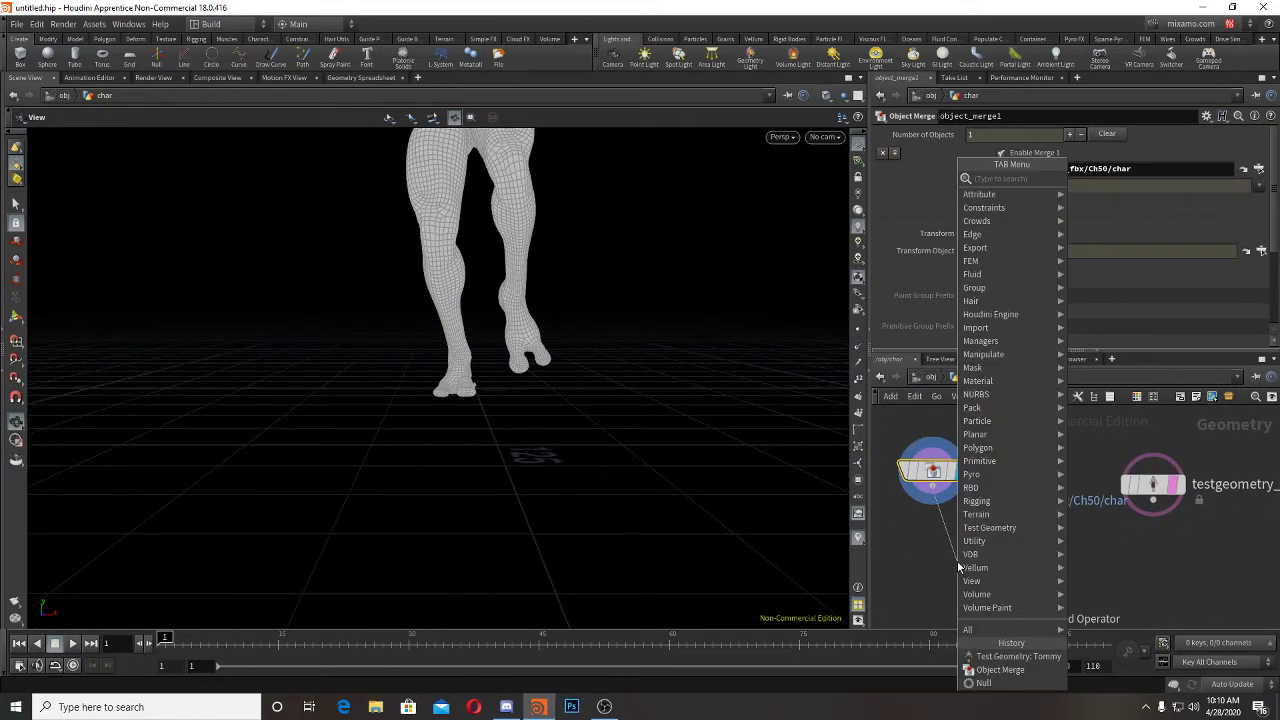
{"action": "type", "text": "treans"}
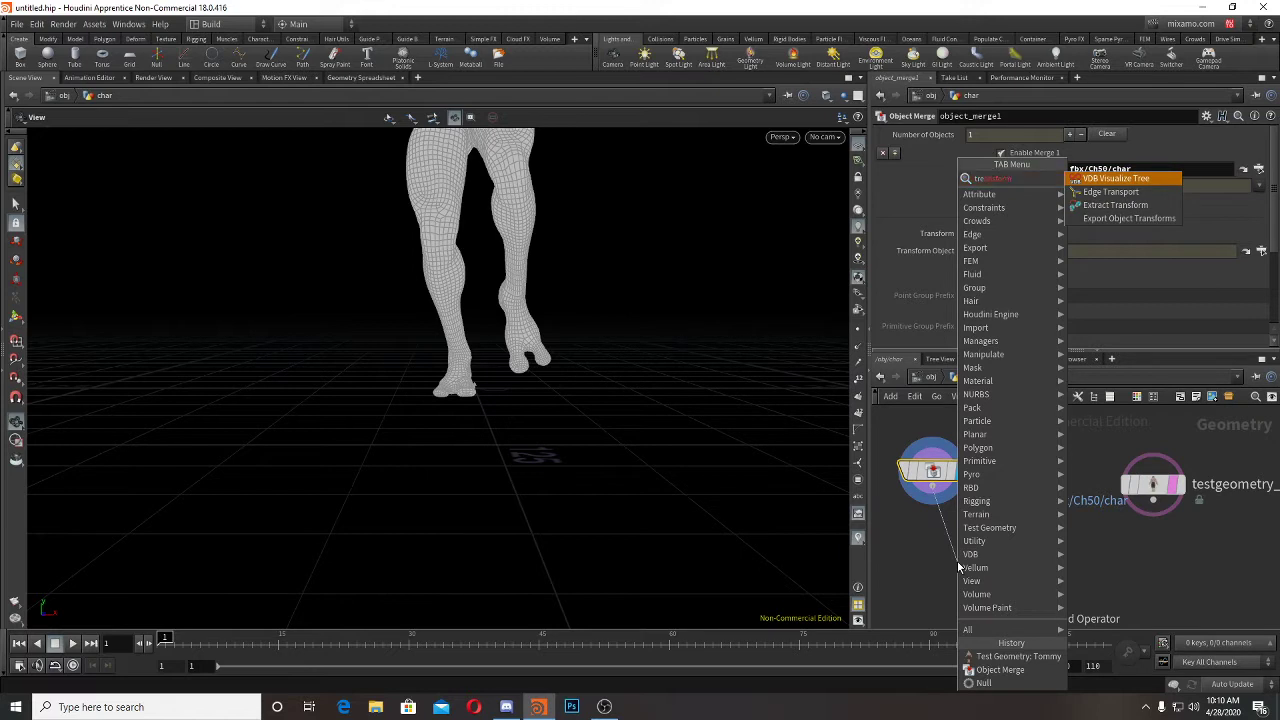
{"action": "key", "text": "BackSpace"}
{"action": "key", "text": "BackSpace"}
{"action": "key", "text": "BackSpace"}
{"action": "key", "text": "BackSpace"}
{"action": "key", "text": "BackSpace"}
{"action": "key", "text": "BackSpace"}
{"action": "key", "text": "BackSpace"}
{"action": "key", "text": "BackSpace"}
{"action": "type", "text": "ansf"}
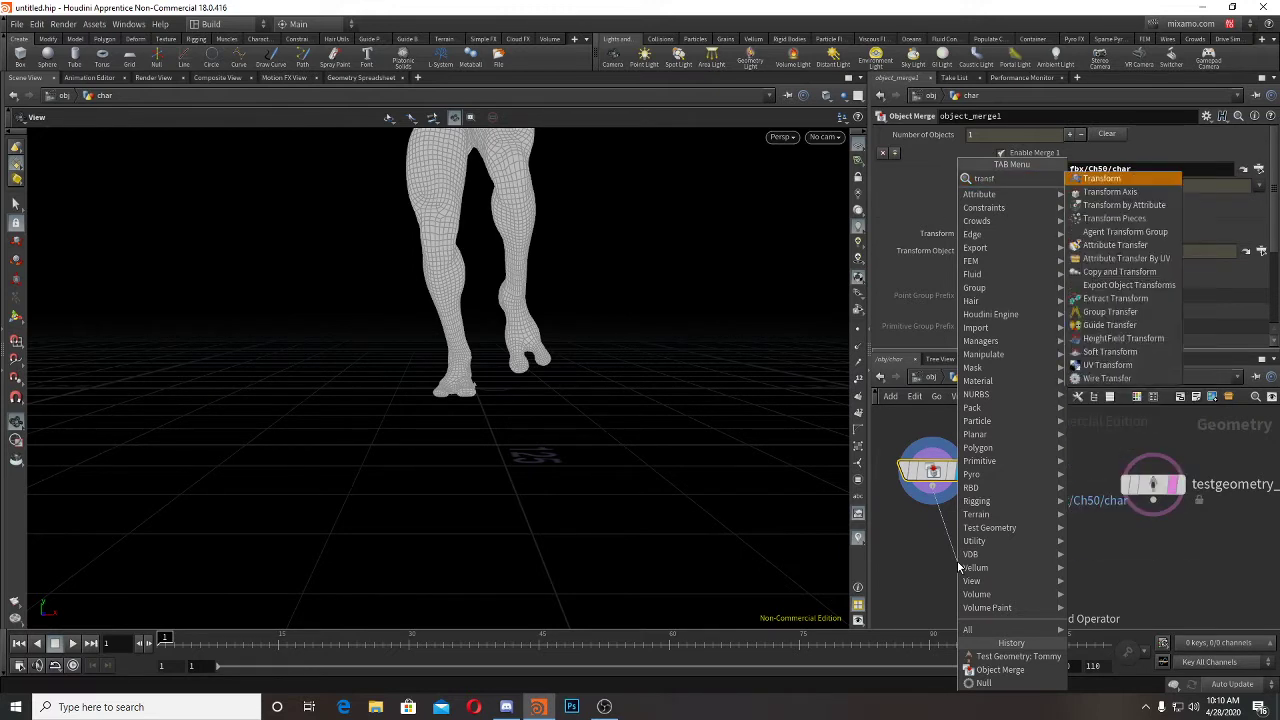
{"action": "key", "text": "Escape"}
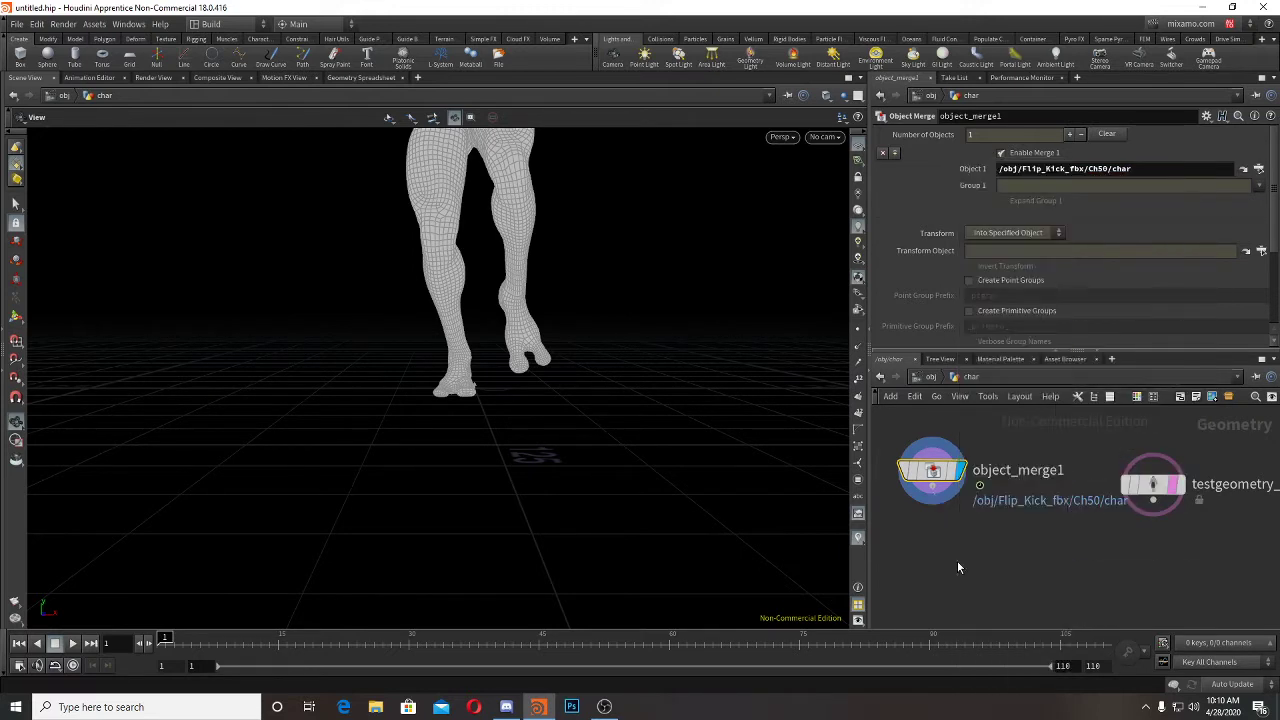
{"action": "left_click", "coordinate": [958, 567]}
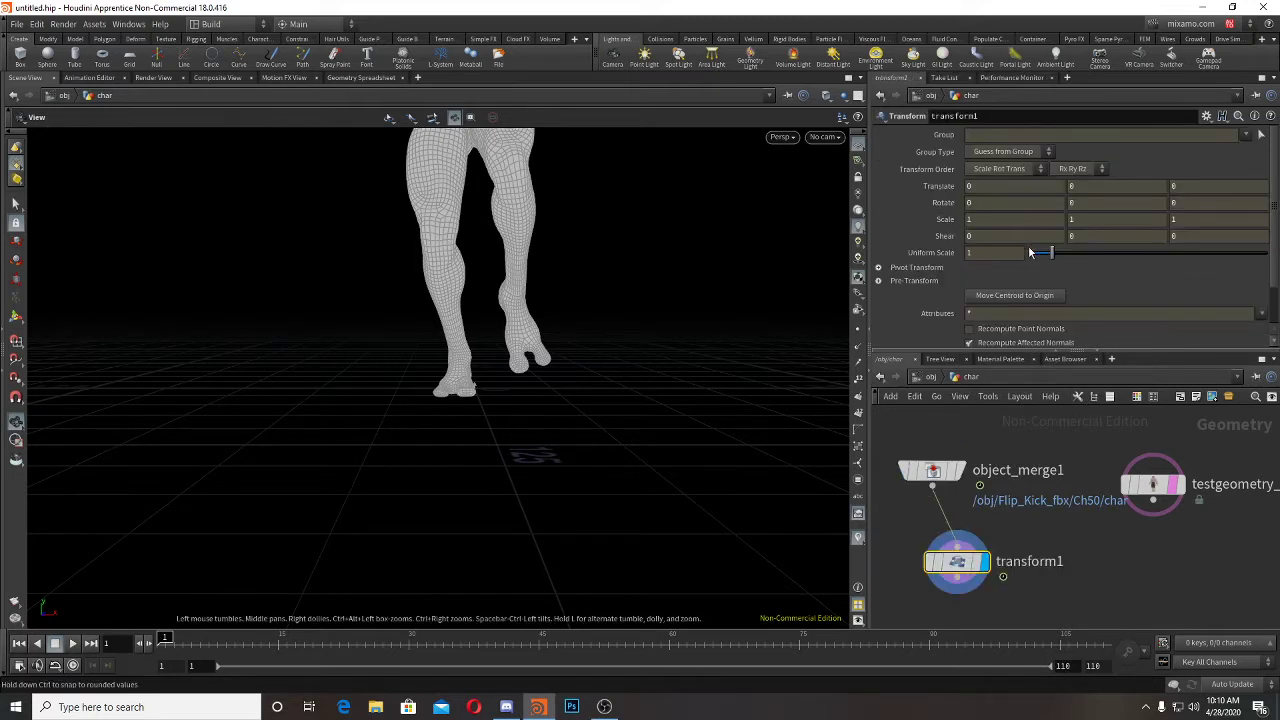
Step: Reduce the Transform node's Uniform Scale to 0.03 and refine it to 0.01, framing the character beside the Tommy reference
{"action": "left_click_drag", "start_coordinate": [1051, 253], "coordinate": [1027, 253]}
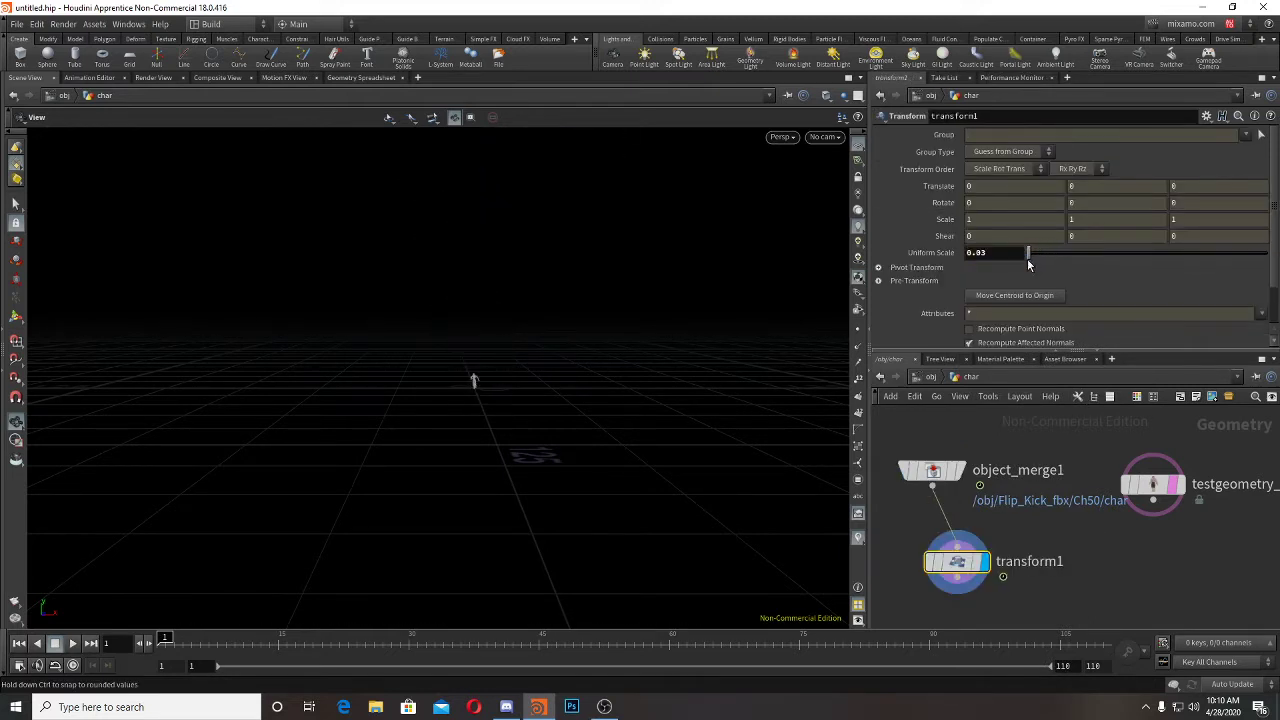
{"action": "key", "text": "f"}
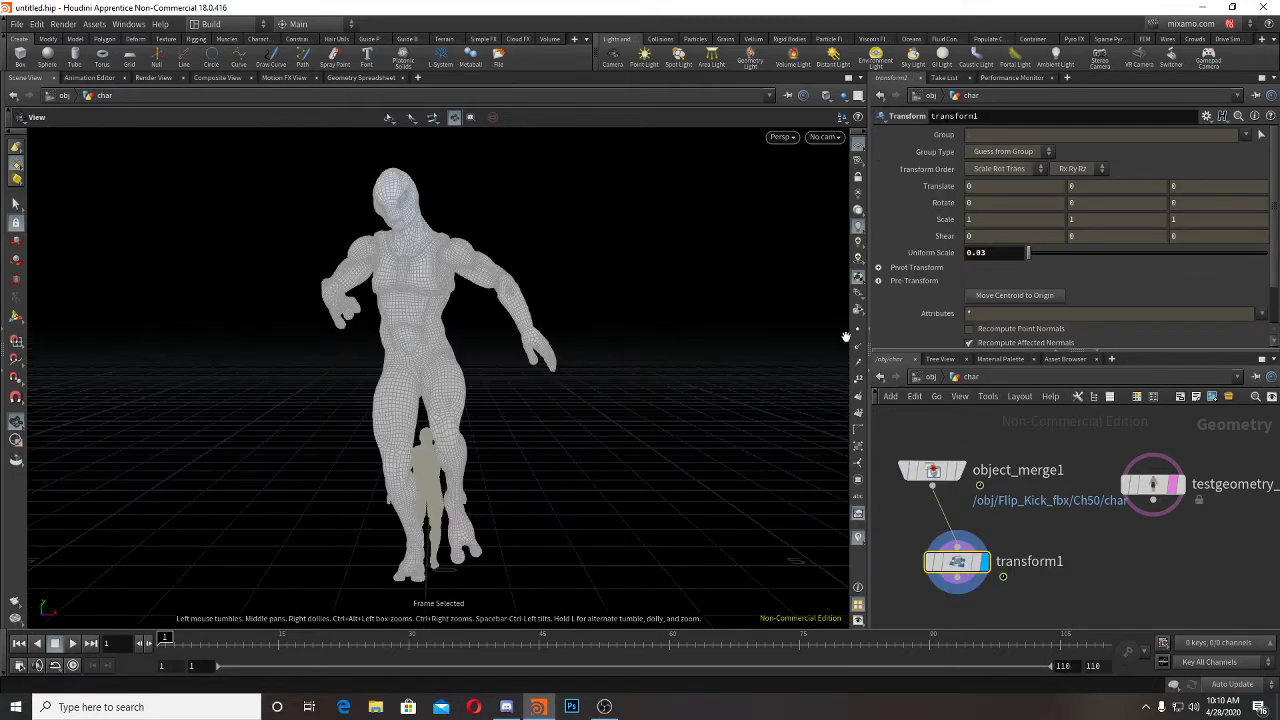
{"action": "left_click", "coordinate": [1010, 255]}
{"action": "type", "text": "1"}
{"action": "key", "text": "Return"}
{"action": "key", "text": "f"}
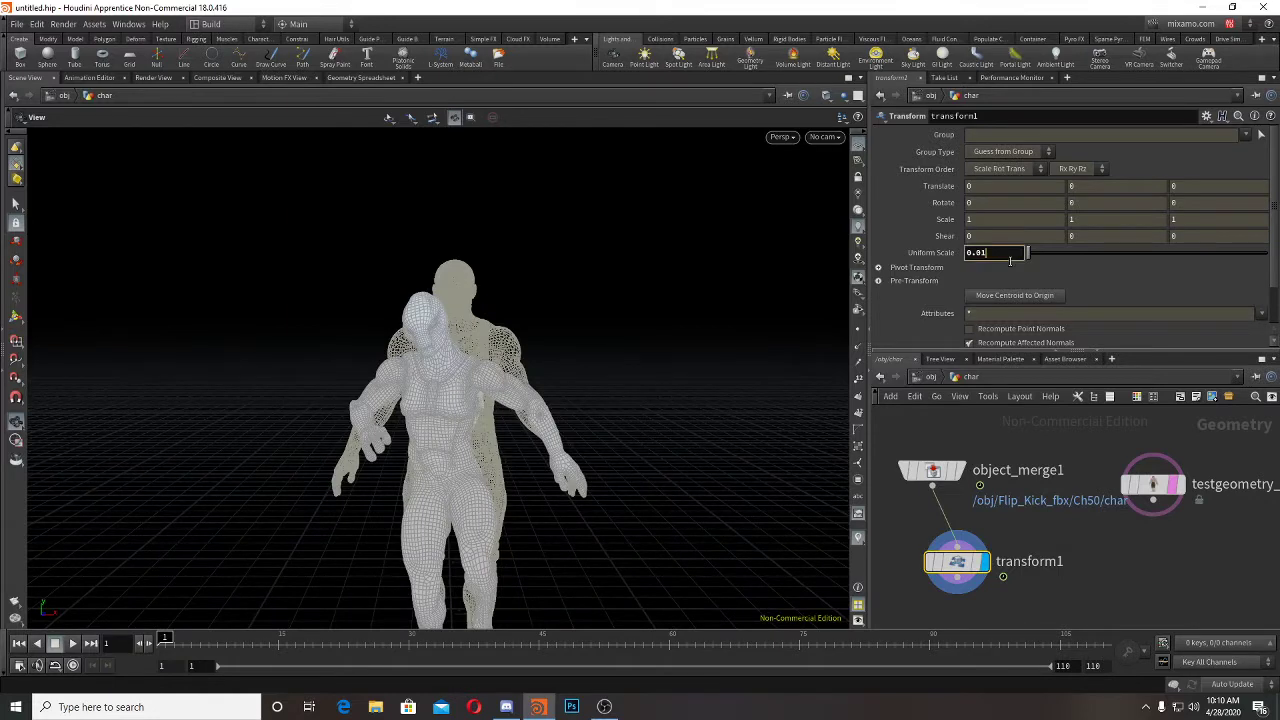
Step: Try Uniform Scale values of 0.012 and 0.011, and compare the character with Tommy from the side
{"action": "key", "text": "Return"}
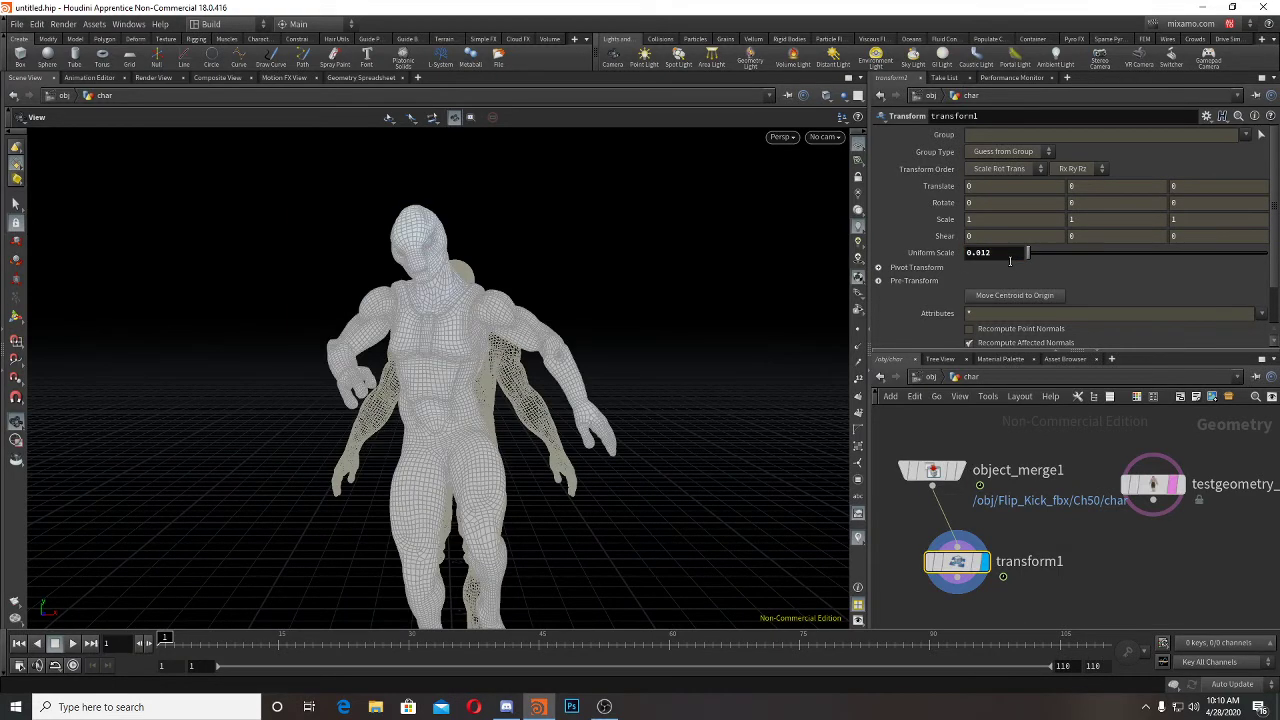
{"action": "key", "text": "Return"}
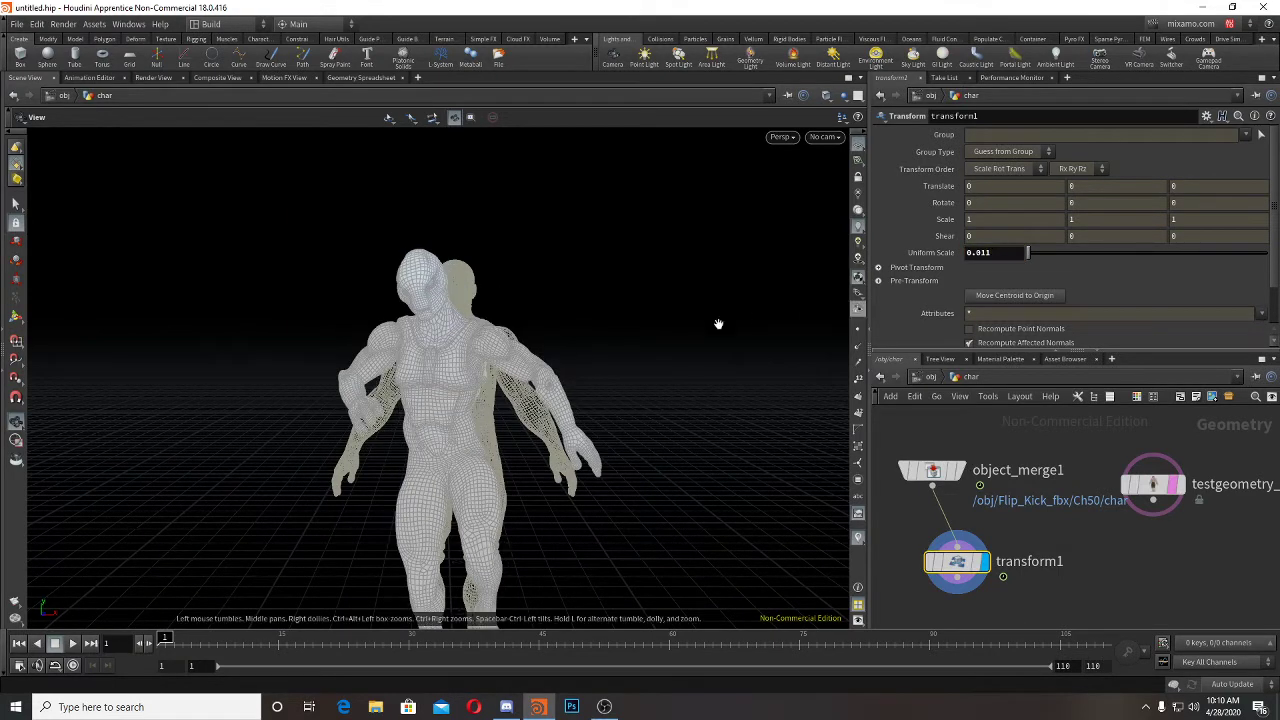
{"action": "left_click_drag", "start_coordinate": [587, 365], "coordinate": [451, 349]}
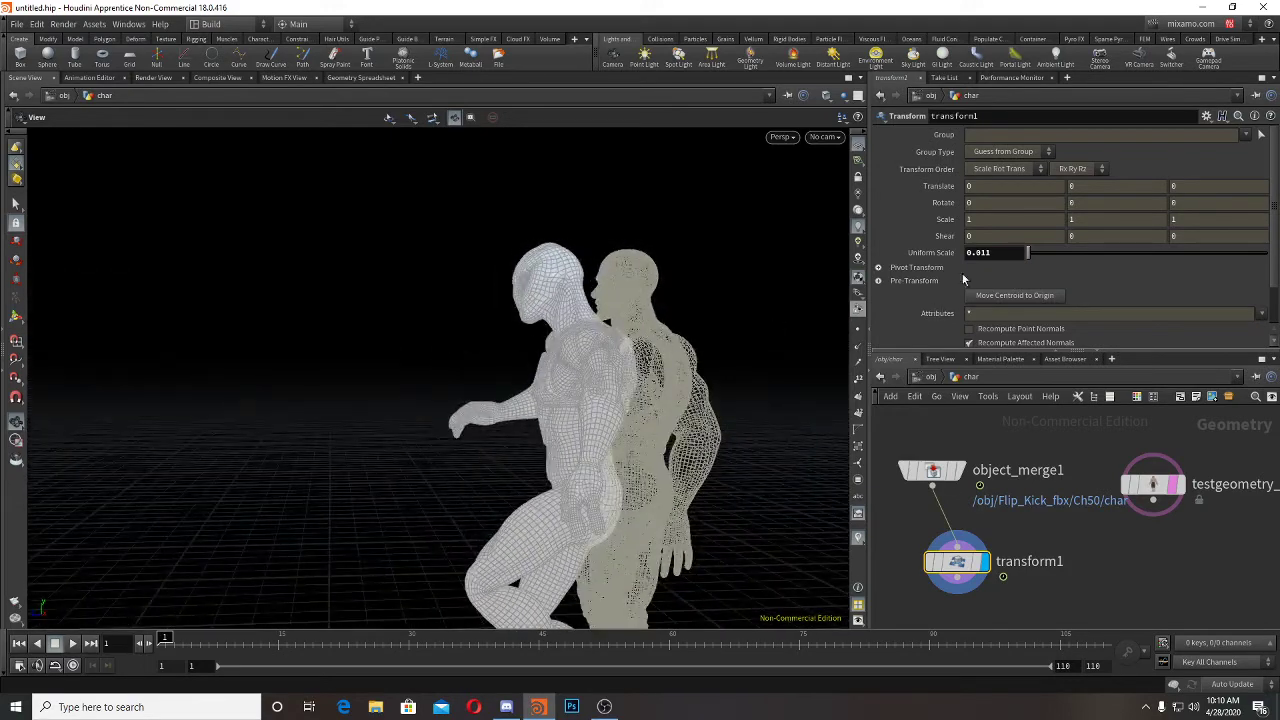
Step: Set the Transform node's Uniform Scale to 0.01 and view the character from the front
{"action": "key", "text": "BackSpace"}
{"action": "key", "text": "Return"}
{"action": "left_click_drag", "start_coordinate": [676, 348], "coordinate": [637, 363]}
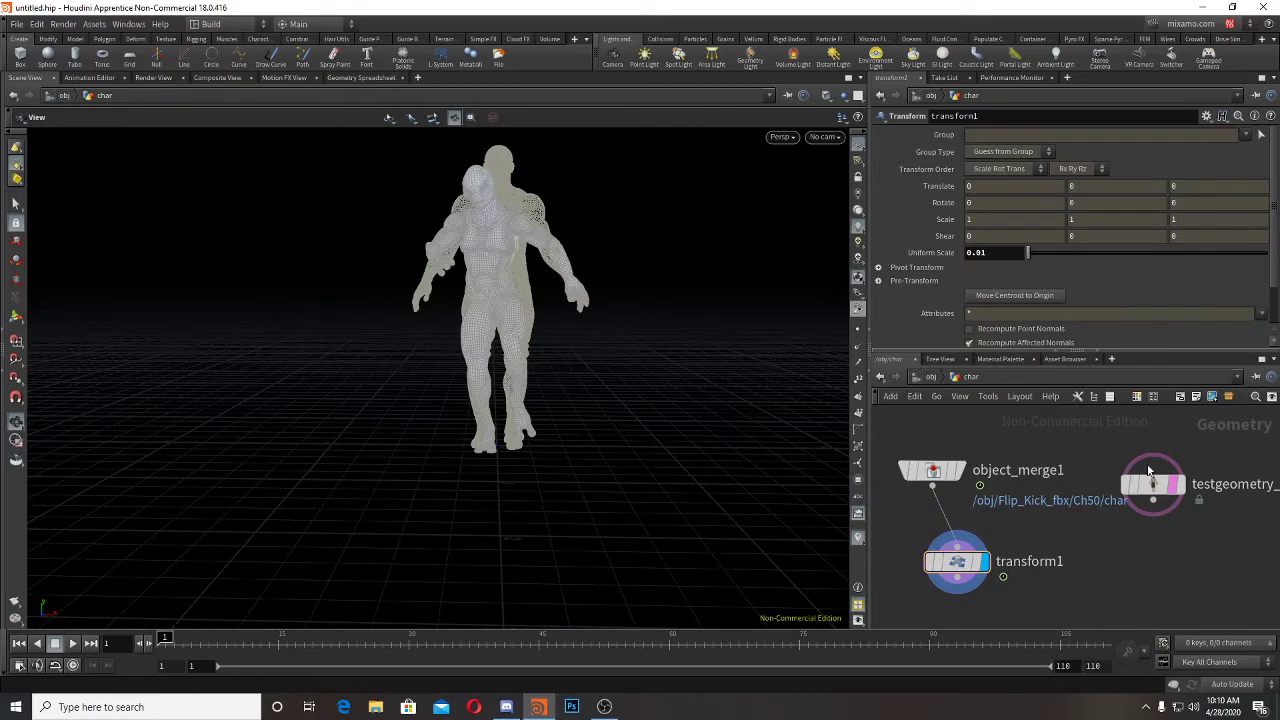
Step: Delete the Tommy reference node and view the scaled character from the side
{"action": "left_click", "coordinate": [1150, 478]}
{"action": "key", "text": "Delete"}
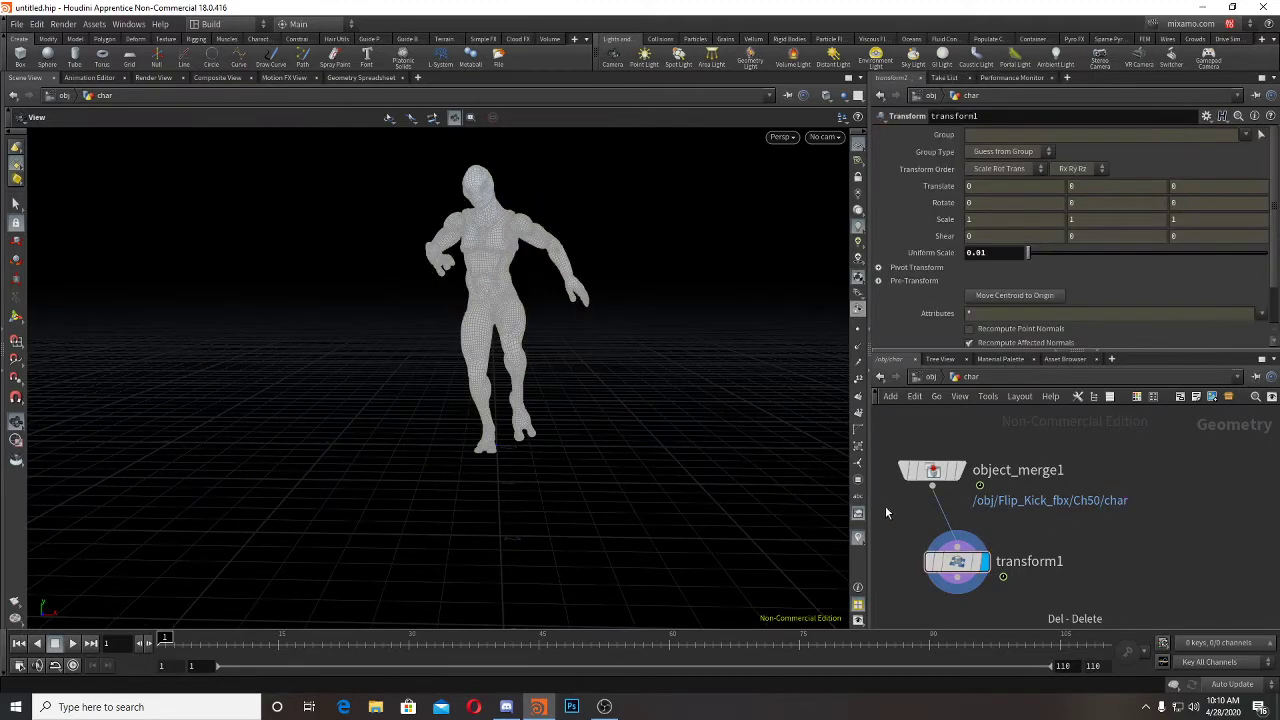
{"action": "key", "text": "w"}
{"action": "key", "text": "w"}
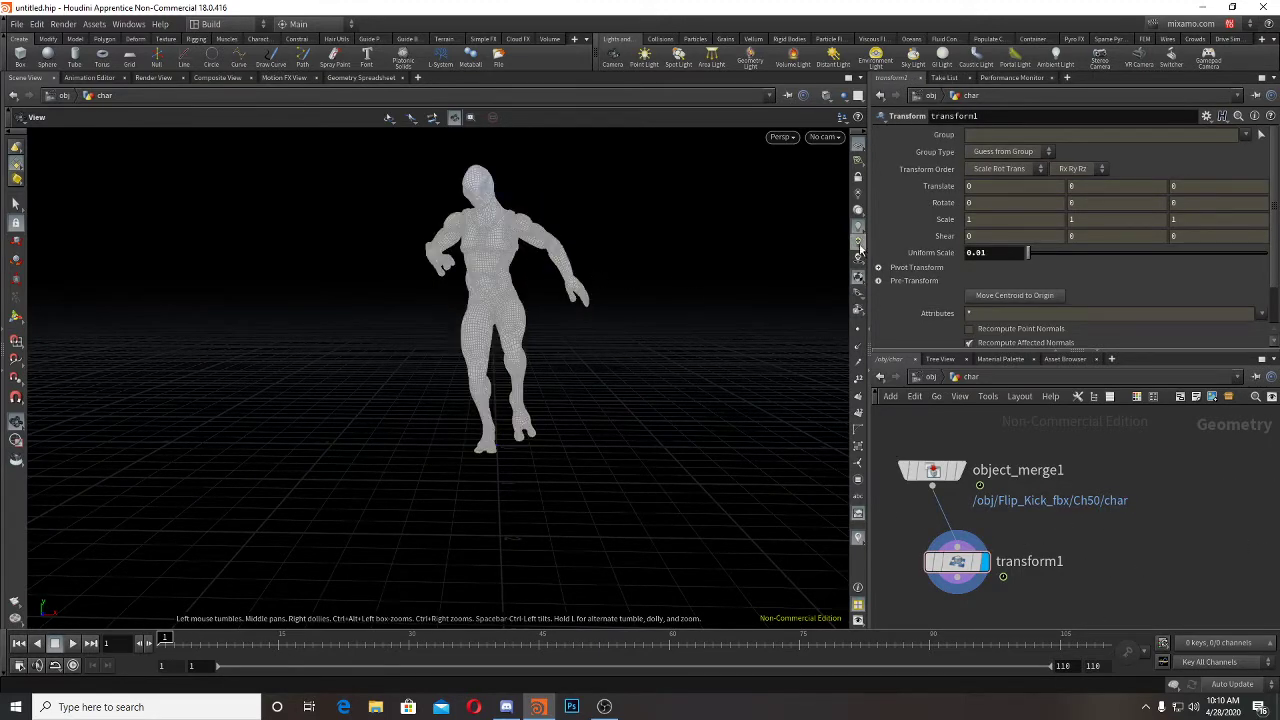
{"action": "right_click_drag", "start_coordinate": [600, 262], "coordinate": [415, 306]}
{"action": "left_click_drag", "start_coordinate": [415, 306], "coordinate": [379, 520]}
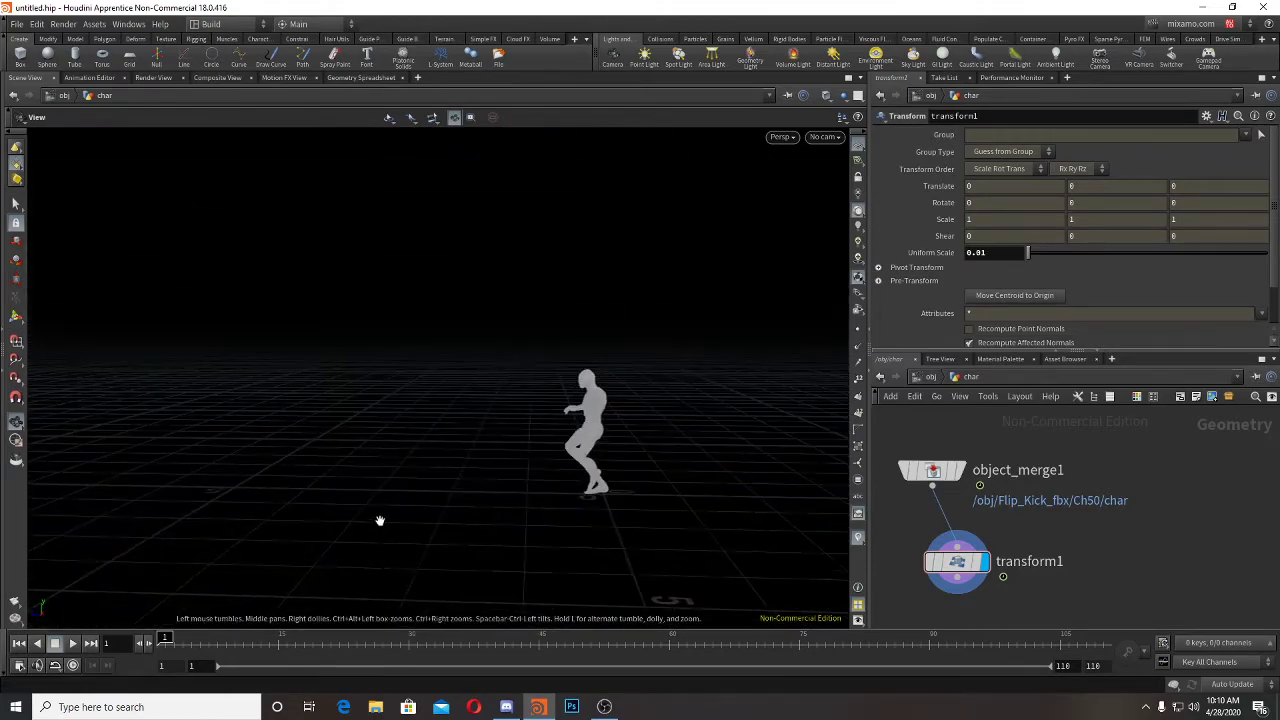
Step: Frame the character from the front and switch the viewport to smooth shading without the wireframe overlay
{"action": "scroll", "coordinate": [303, 573], "scroll_direction": "up", "scroll_amount": 3}
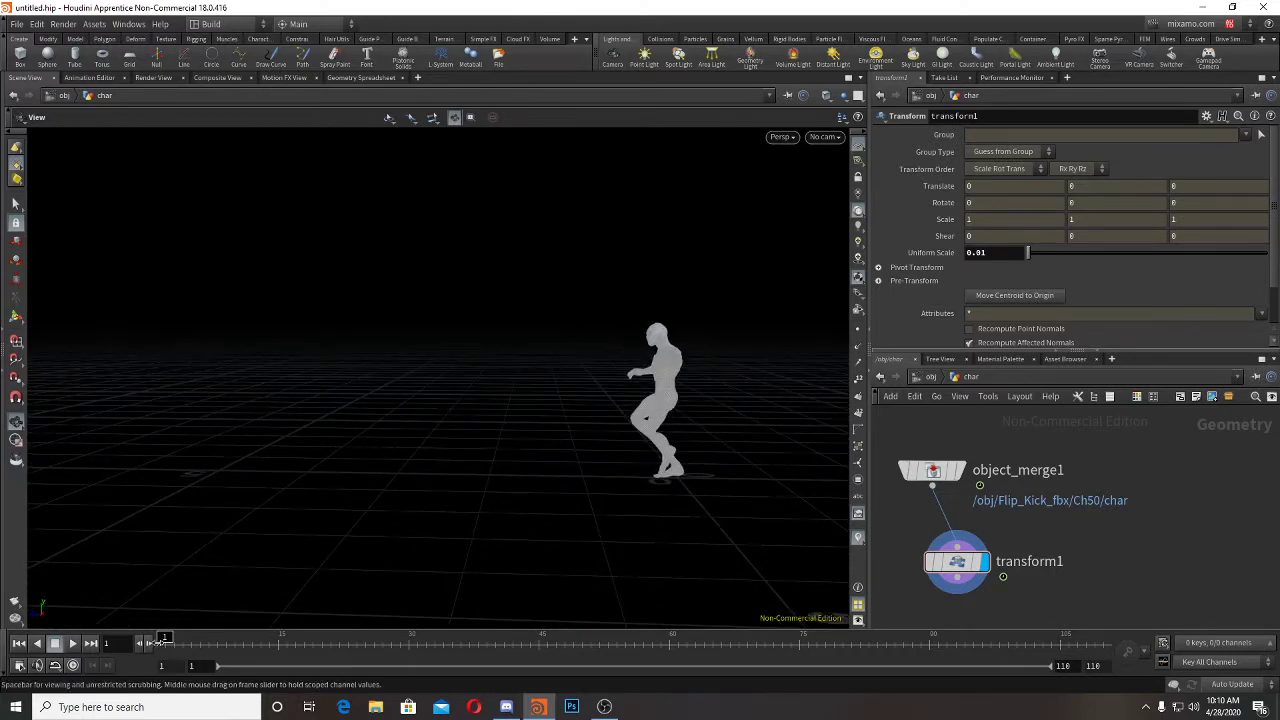
{"action": "mouse_move", "coordinate": [164, 640]}
{"action": "left_mouse_down"}
{"action": "mouse_move", "coordinate": [922, 662]}
{"action": "mouse_move", "coordinate": [160, 660]}
{"action": "left_mouse_up"}
{"action": "left_click_drag", "start_coordinate": [593, 465], "coordinate": [877, 477]}
{"action": "middle_click_drag", "start_coordinate": [812, 474], "coordinate": [537, 477]}
{"action": "left_click_drag", "start_coordinate": [537, 477], "coordinate": [665, 475]}
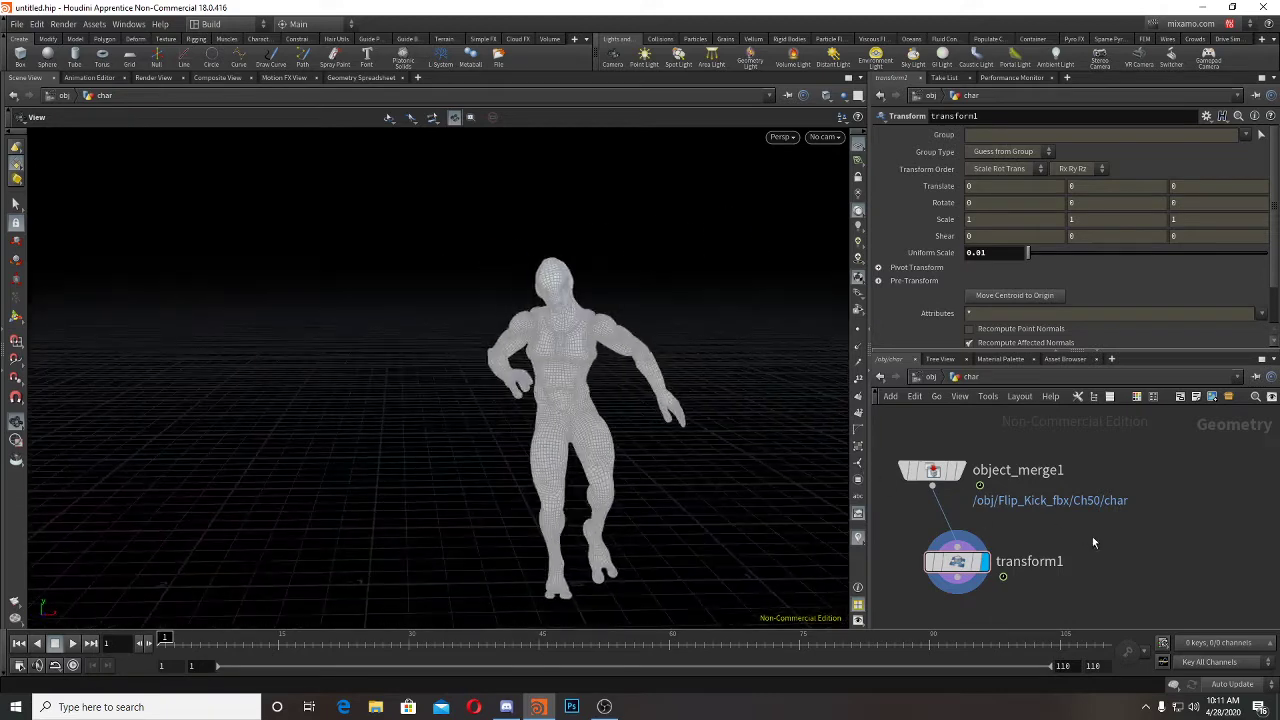
{"action": "middle_click_drag", "start_coordinate": [1091, 543], "coordinate": [1093, 498]}
{"action": "right_click_drag", "start_coordinate": [601, 451], "coordinate": [505, 396]}
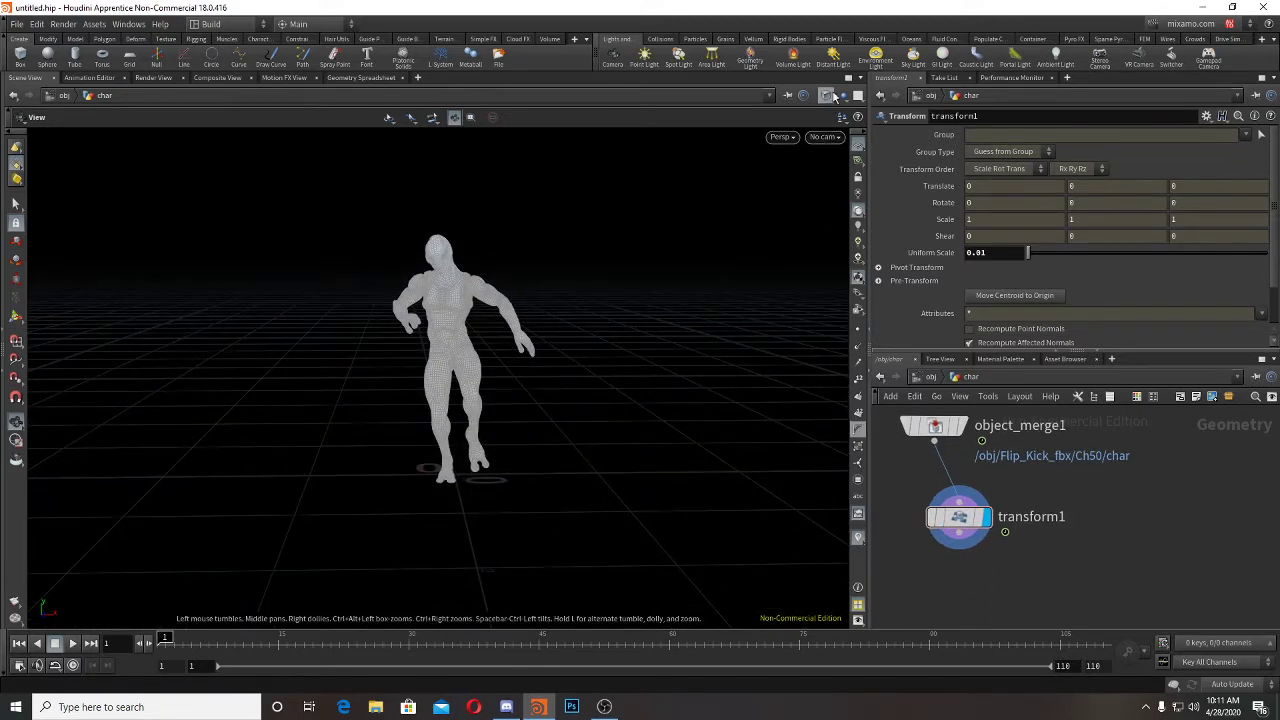
{"action": "left_click", "coordinate": [830, 95]}
{"action": "left_click", "coordinate": [843, 218]}
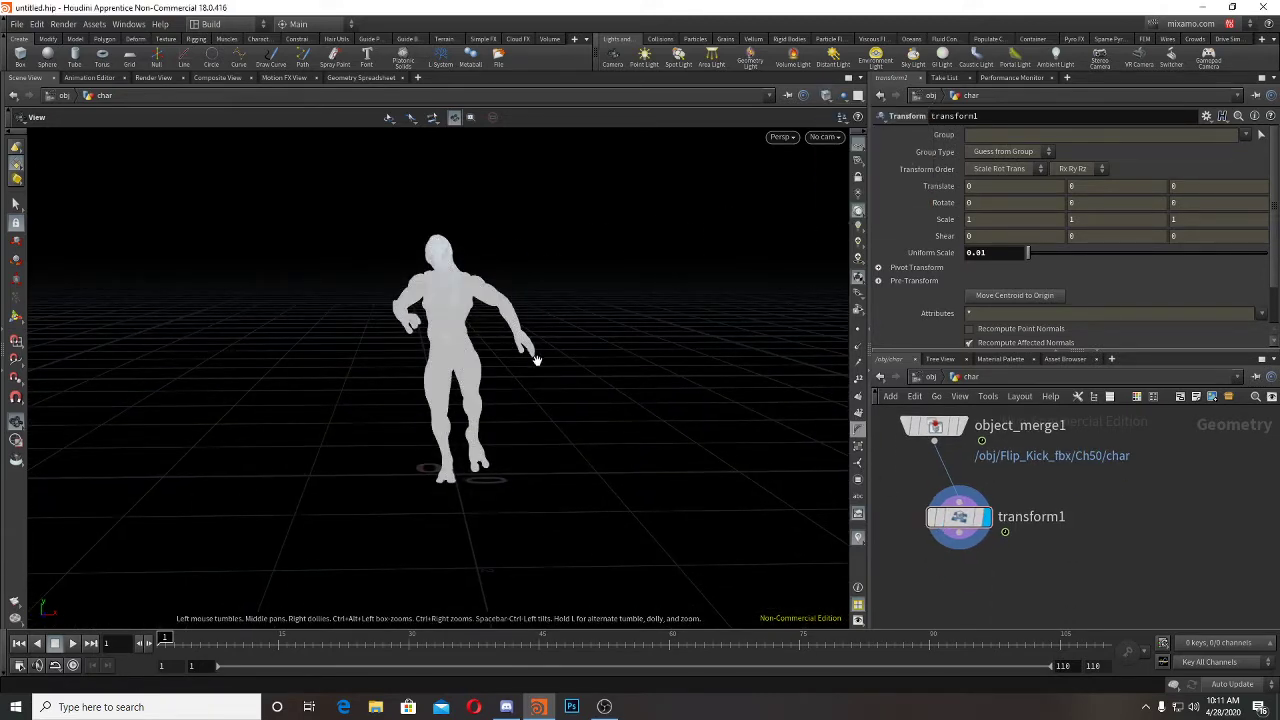
Step: Turn off material display in the viewport and reframe the character's full body
{"action": "mouse_move", "coordinate": [538, 360]}
{"action": "right_mouse_down"}
{"action": "mouse_move", "coordinate": [569, 369]}
{"action": "mouse_move", "coordinate": [591, 354]}
{"action": "right_mouse_up"}
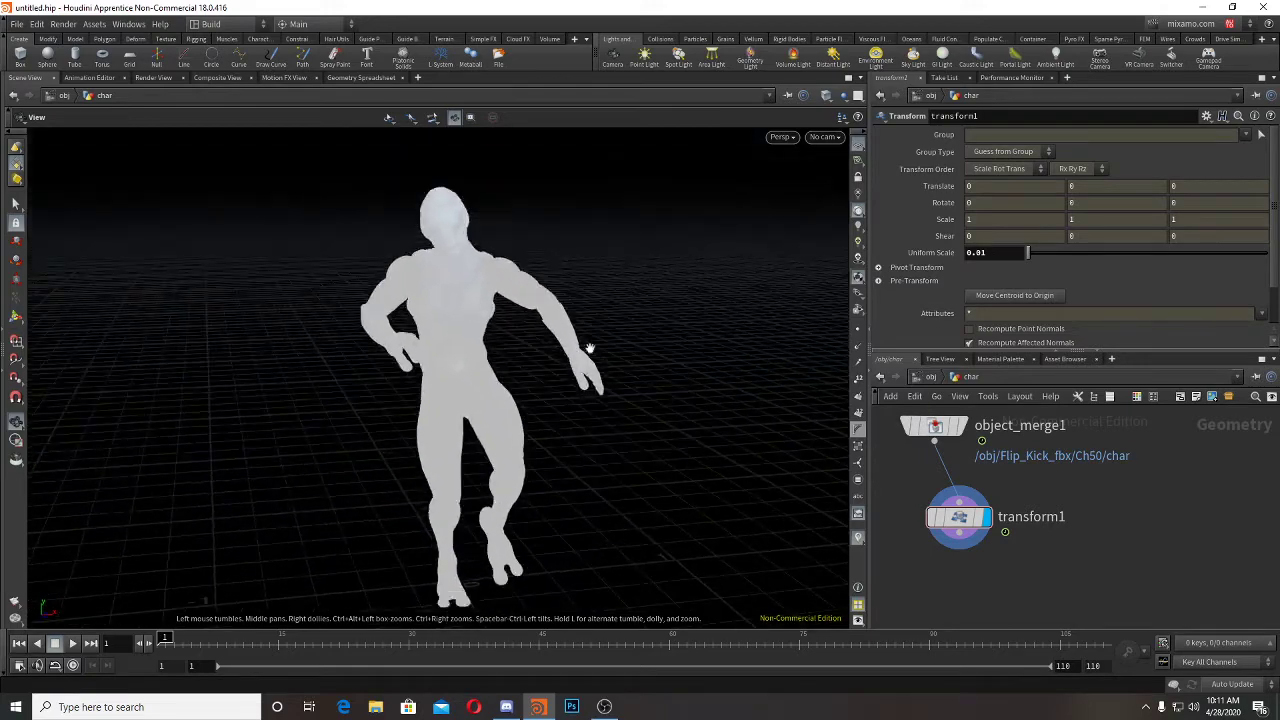
{"action": "left_click", "coordinate": [859, 279]}
{"action": "scroll", "coordinate": [600, 333], "scroll_direction": "down", "scroll_amount": 4}
{"action": "mouse_move", "coordinate": [586, 337]}
{"action": "left_mouse_down"}
{"action": "mouse_move", "coordinate": [500, 327]}
{"action": "mouse_move", "coordinate": [576, 335]}
{"action": "left_mouse_up"}
{"action": "scroll", "coordinate": [576, 335], "scroll_direction": "up", "scroll_amount": 3}
Step: Add a Null node connected below transform1 and name it collider
{"action": "key", "text": "Tab"}
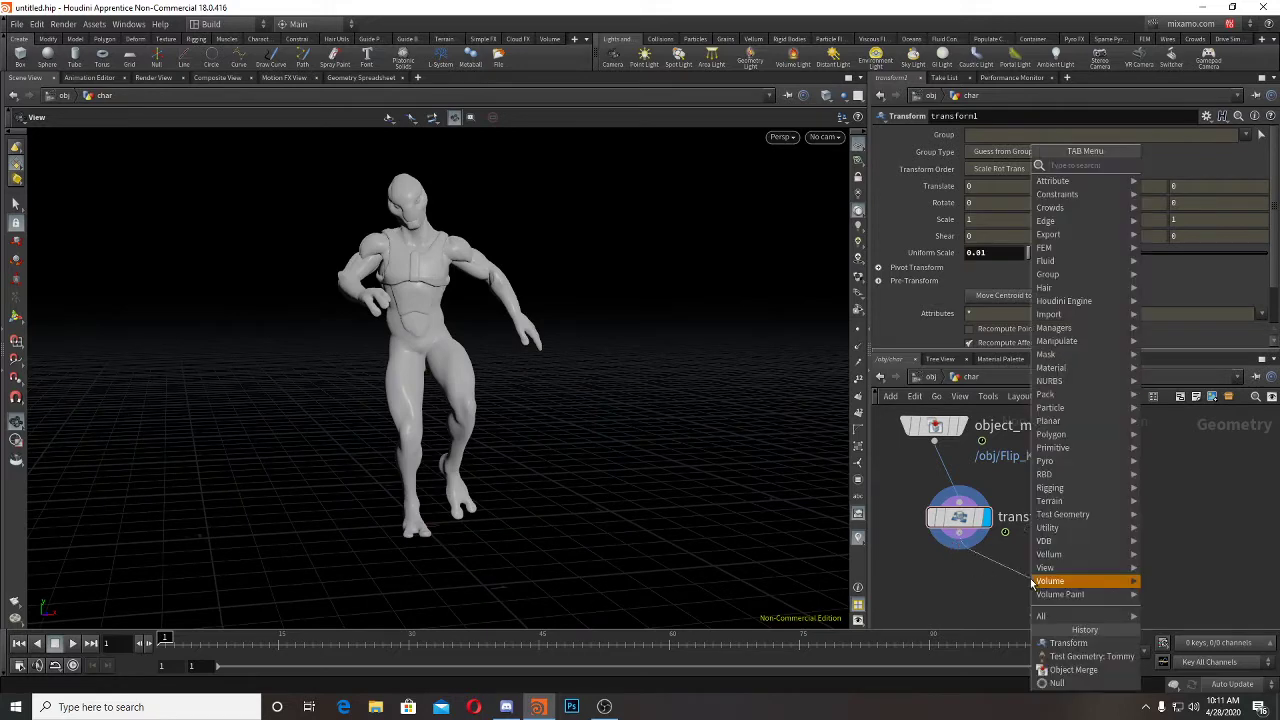
{"action": "mouse_move", "coordinate": [1034, 581]}
{"action": "type", "text": "null"}
{"action": "key", "text": "Return"}
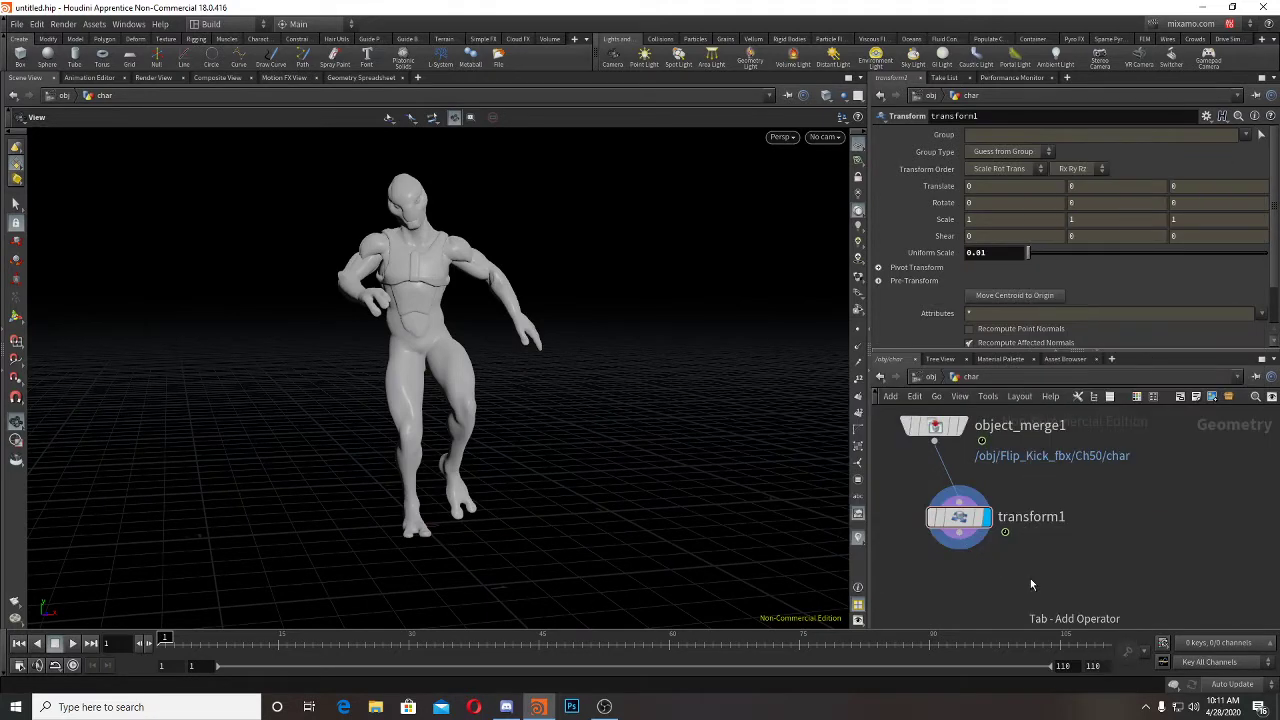
{"action": "left_click", "coordinate": [1030, 580]}
{"action": "double_click", "coordinate": [1085, 588]}
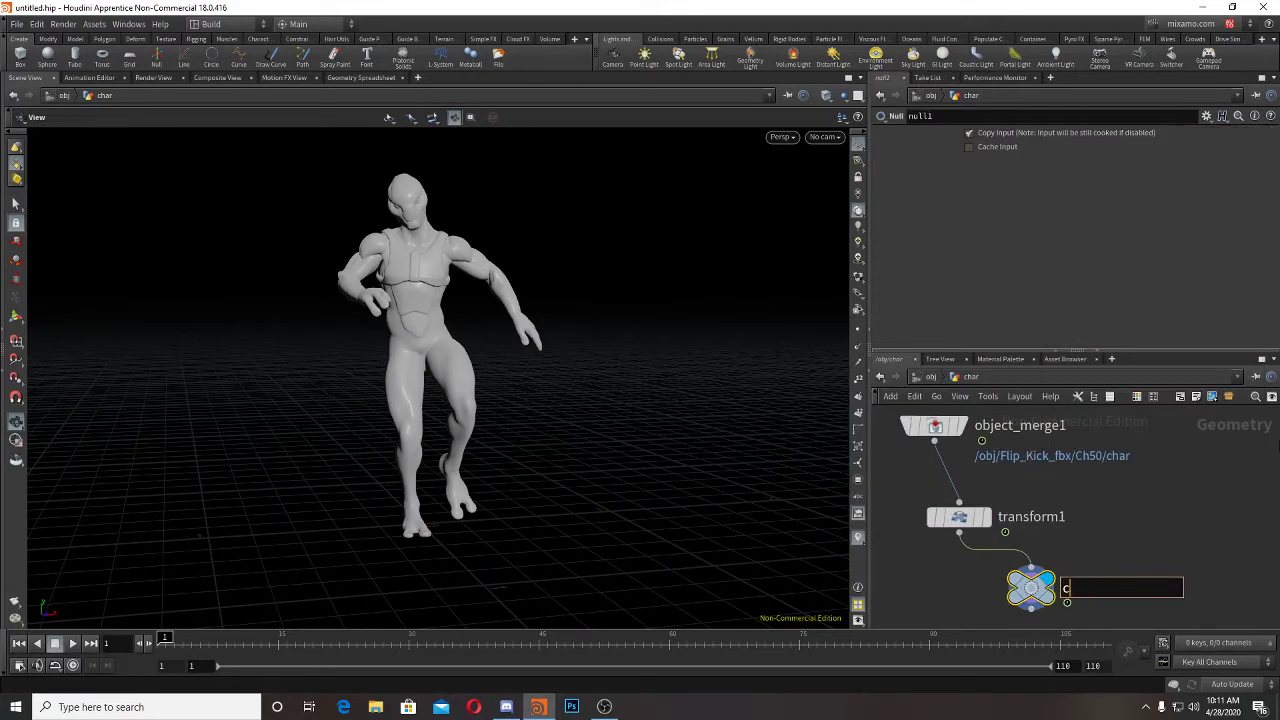
{"action": "type", "text": "collider"}
{"action": "key", "text": "Return"}
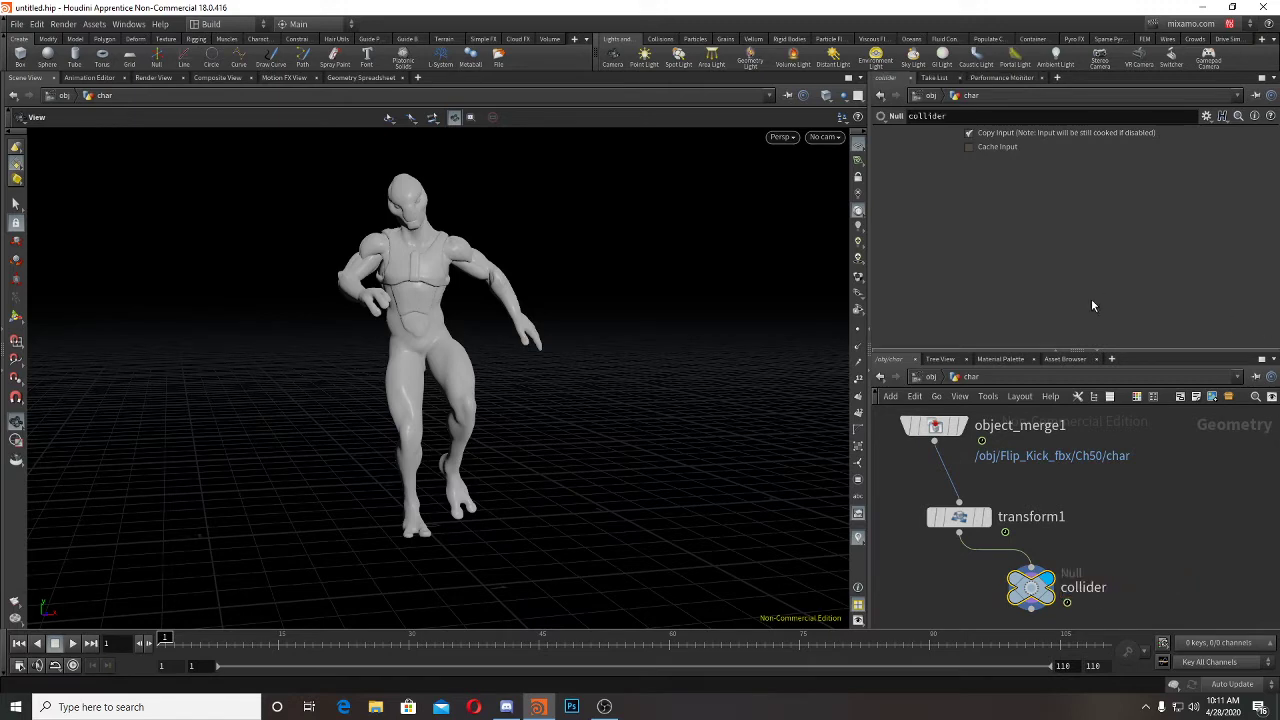
Step: At the object level, add a box geometry object beside the char node
{"action": "left_click", "coordinate": [932, 378]}
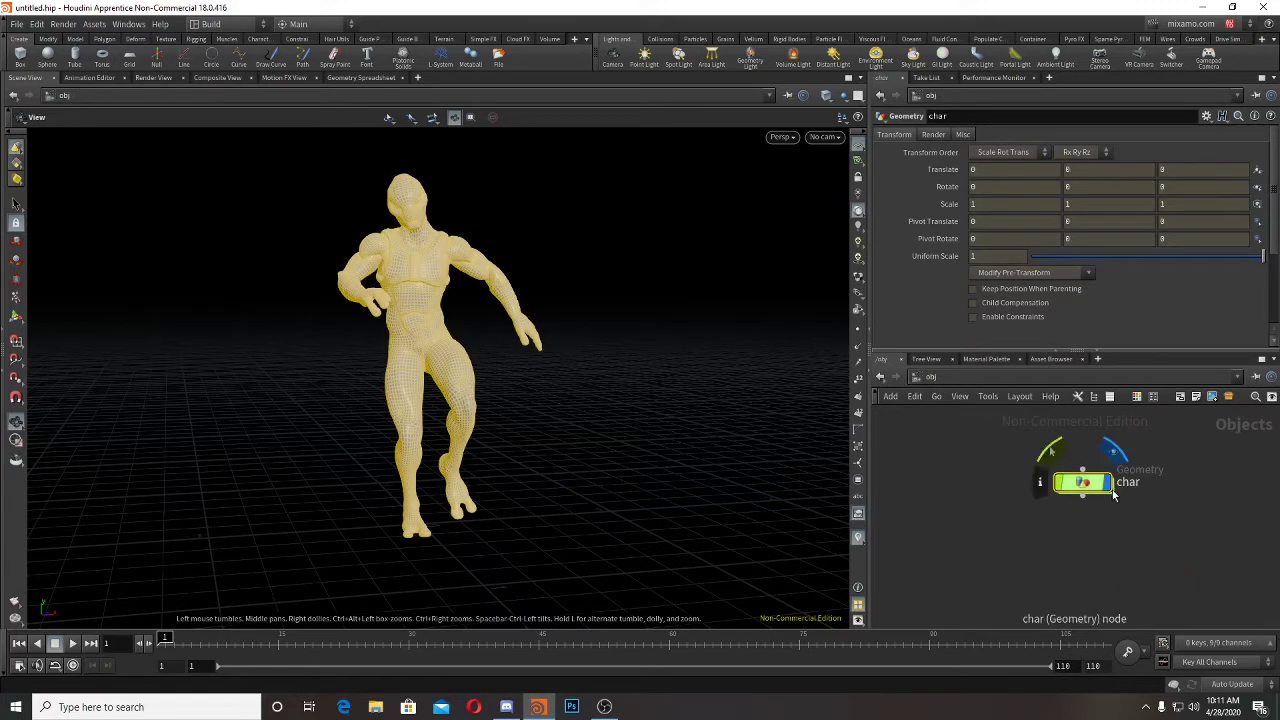
{"action": "left_click_drag", "start_coordinate": [1085, 486], "coordinate": [965, 470]}
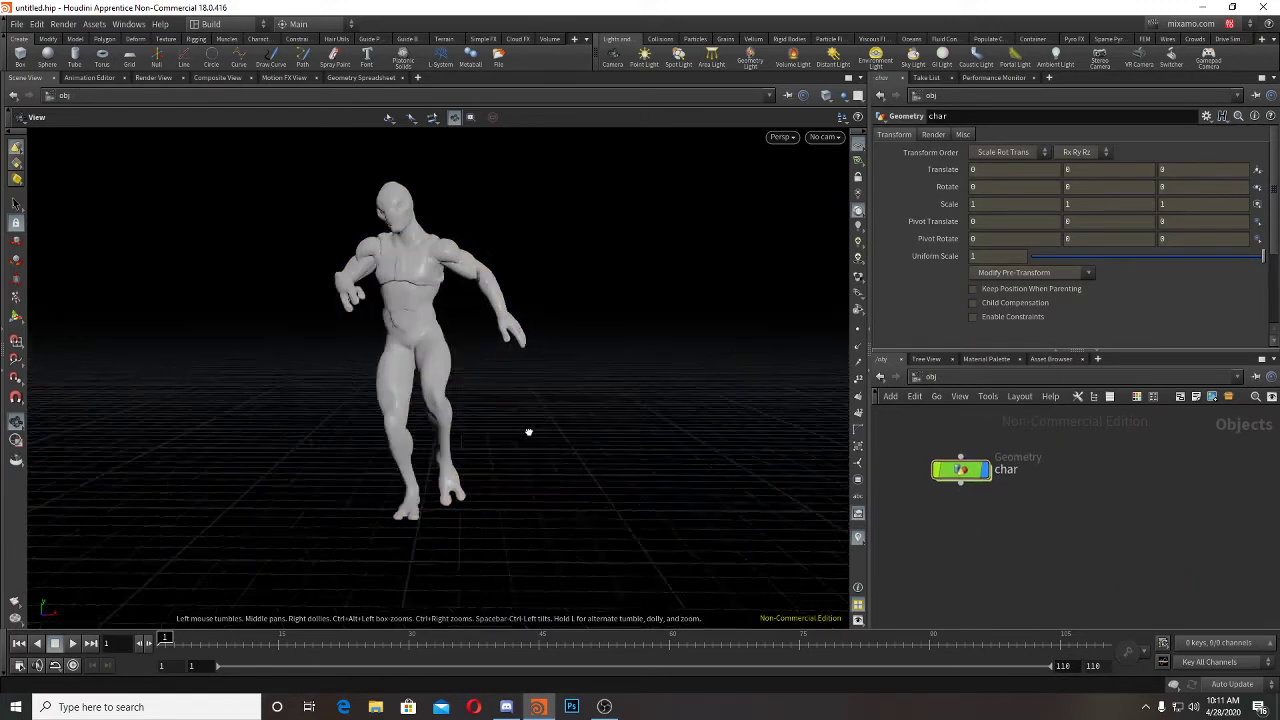
{"action": "key", "text": "Tab"}
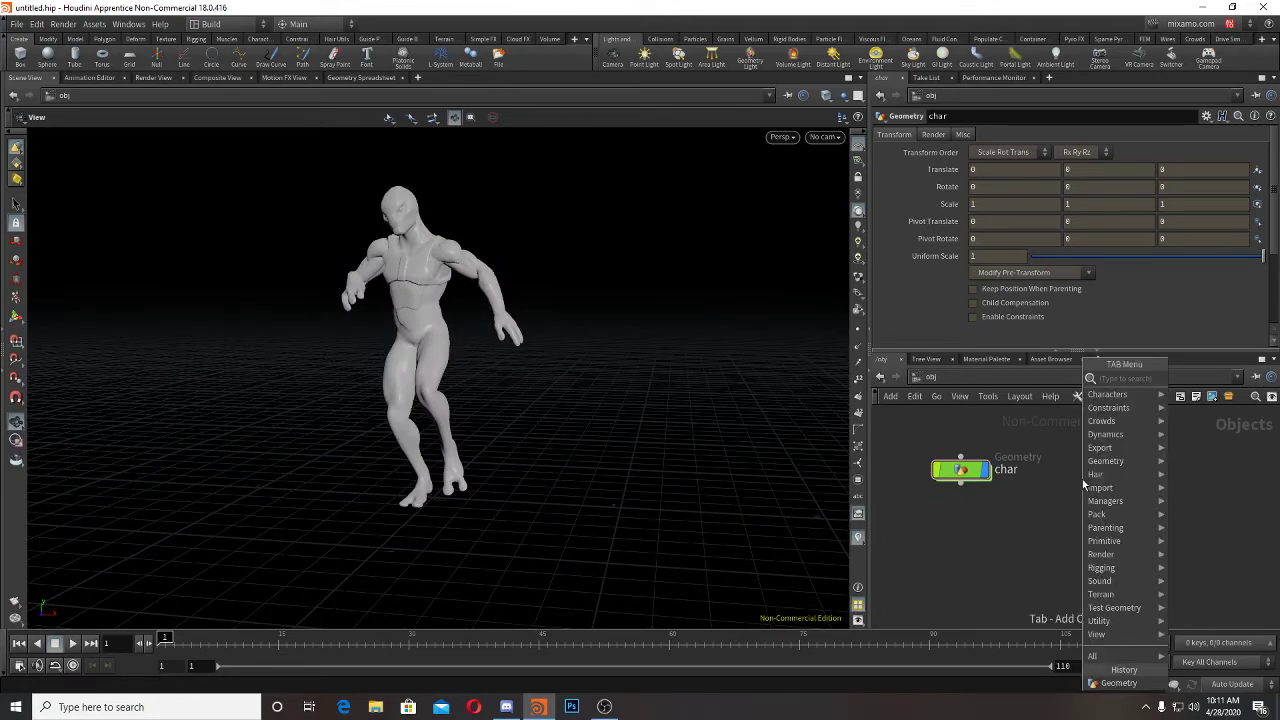
{"action": "type", "text": "box"}
{"action": "key", "text": "Return"}
{"action": "left_click", "coordinate": [1082, 479]}
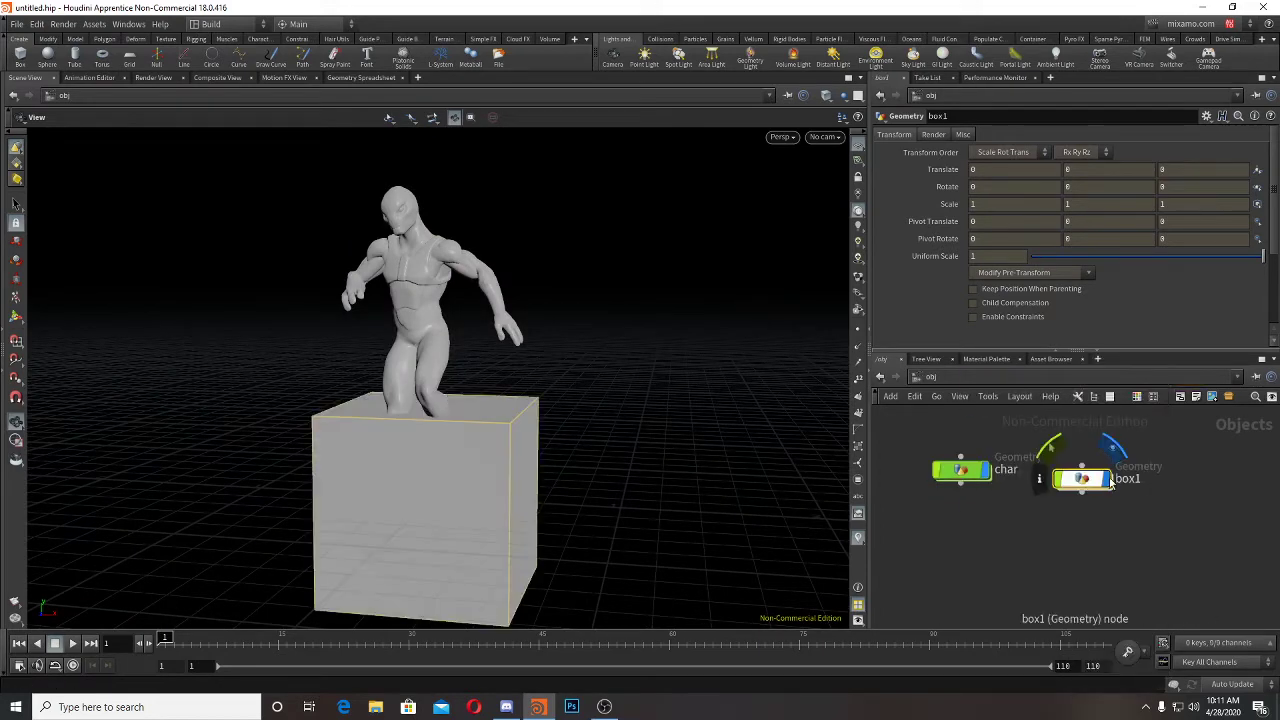
{"action": "left_click_drag", "start_coordinate": [1094, 479], "coordinate": [1114, 472]}
Step: Open the box object's network and display the other objects so the character shows together with the box
{"action": "double_click", "coordinate": [1112, 472]}
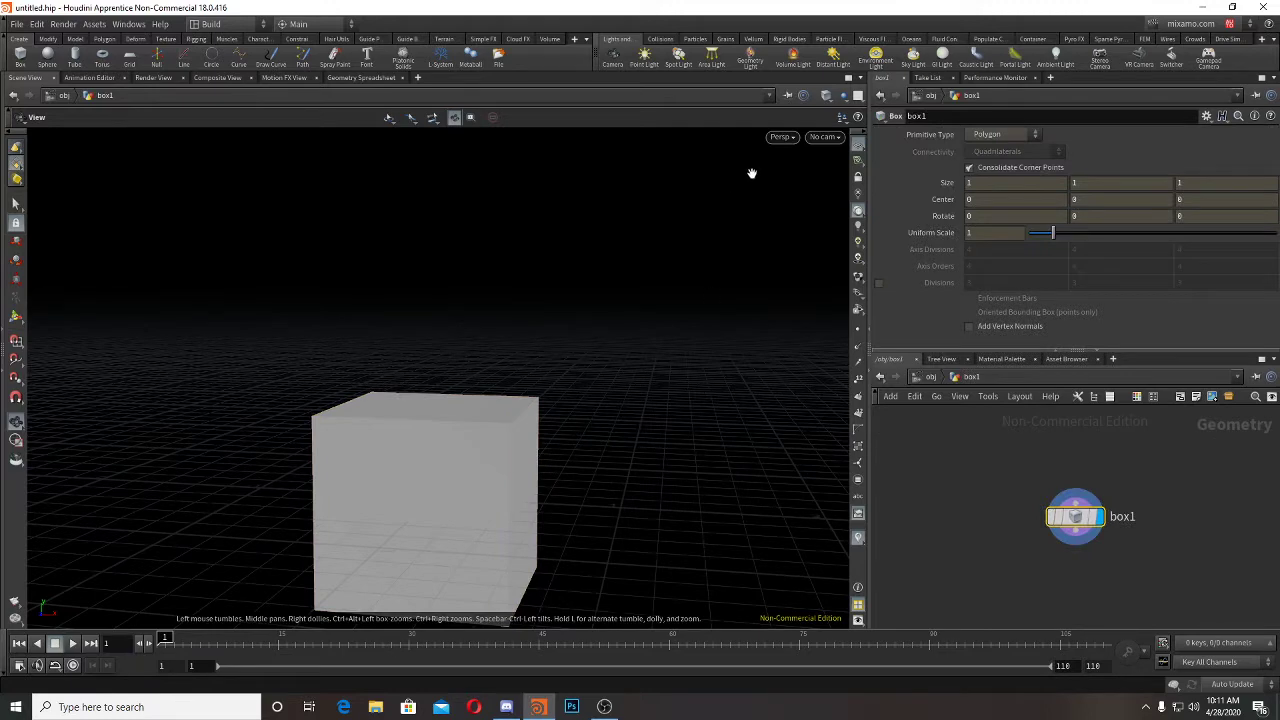
{"action": "left_click", "coordinate": [842, 97]}
{"action": "left_click", "coordinate": [846, 109]}
{"action": "scroll", "coordinate": [323, 257], "scroll_direction": "down", "scroll_amount": 6}
{"action": "left_click_drag", "start_coordinate": [323, 257], "coordinate": [287, 324]}
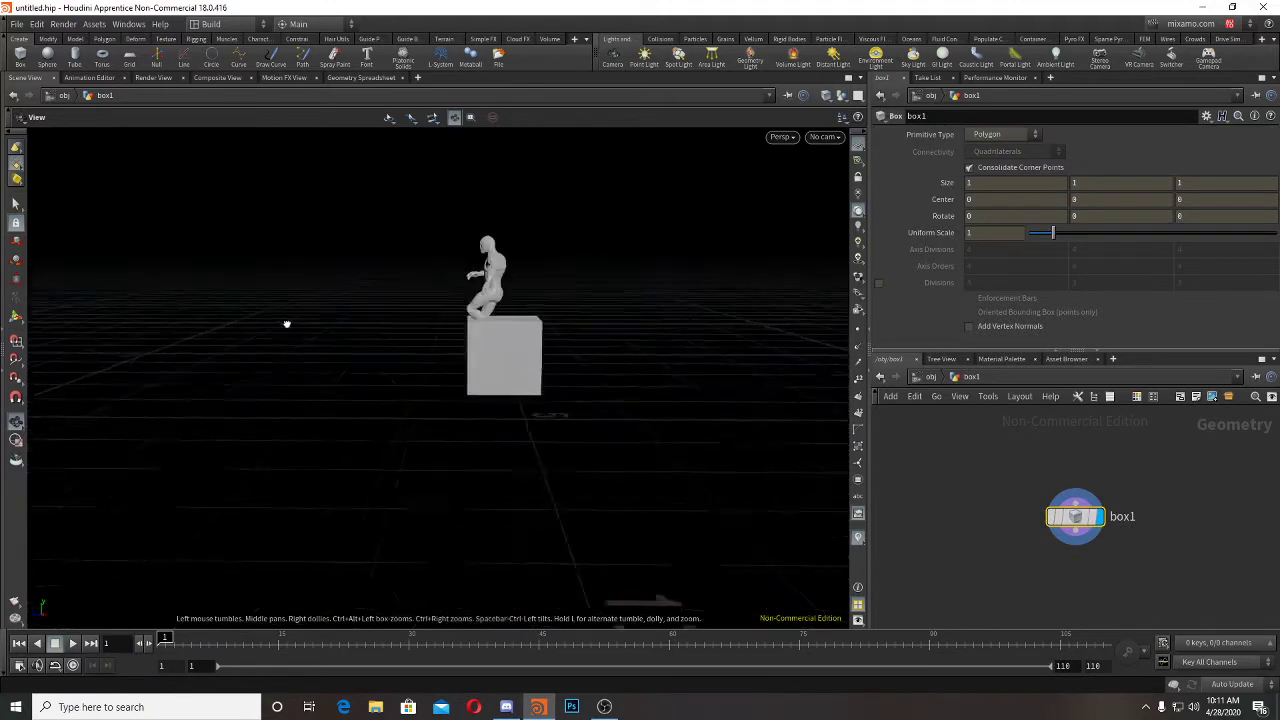
{"action": "right_click_drag", "start_coordinate": [287, 324], "coordinate": [531, 340]}
{"action": "middle_click_drag", "start_coordinate": [531, 340], "coordinate": [468, 349]}
Step: Move the timeline to frame 39 of the flip kick and frame both the character and the box
{"action": "left_click_drag", "start_coordinate": [280, 642], "coordinate": [495, 645]}
{"action": "scroll", "coordinate": [360, 480], "scroll_direction": "down", "scroll_amount": 2}
{"action": "middle_click_drag", "start_coordinate": [360, 480], "coordinate": [782, 571]}
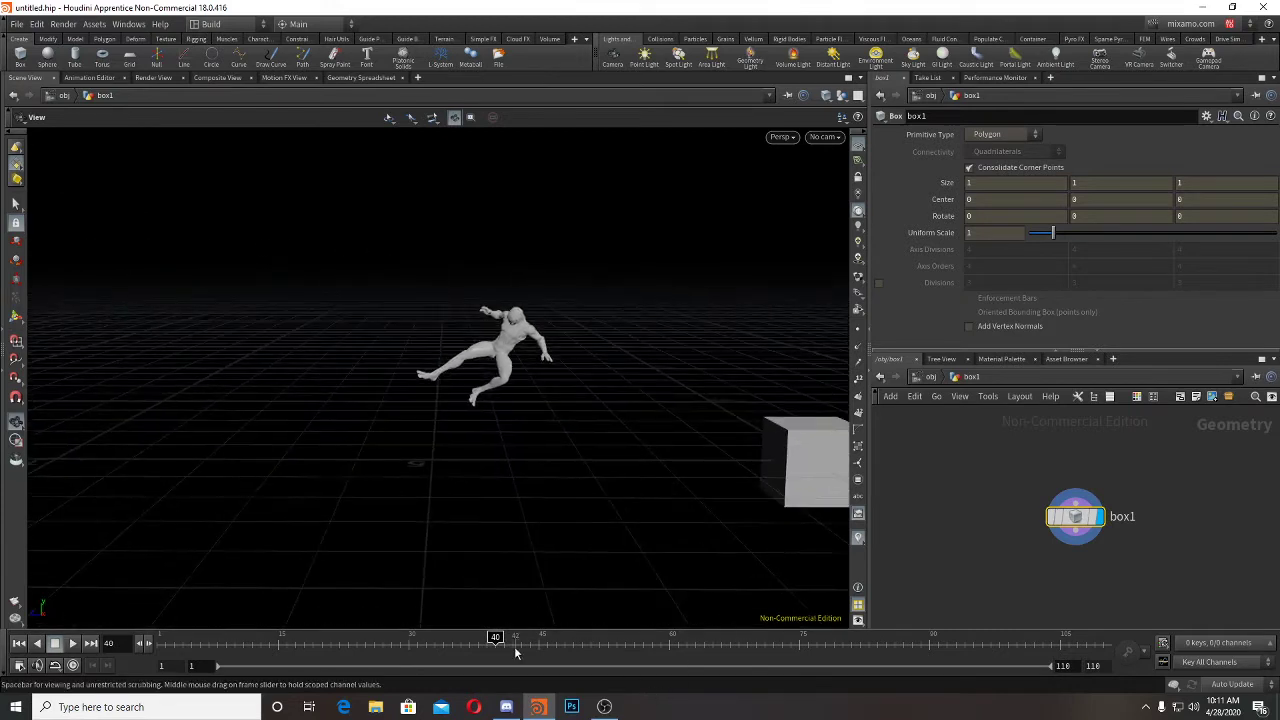
{"action": "mouse_move", "coordinate": [495, 638]}
{"action": "left_mouse_down"}
{"action": "mouse_move", "coordinate": [512, 638]}
{"action": "mouse_move", "coordinate": [465, 638]}
{"action": "mouse_move", "coordinate": [486, 638]}
{"action": "left_mouse_up"}
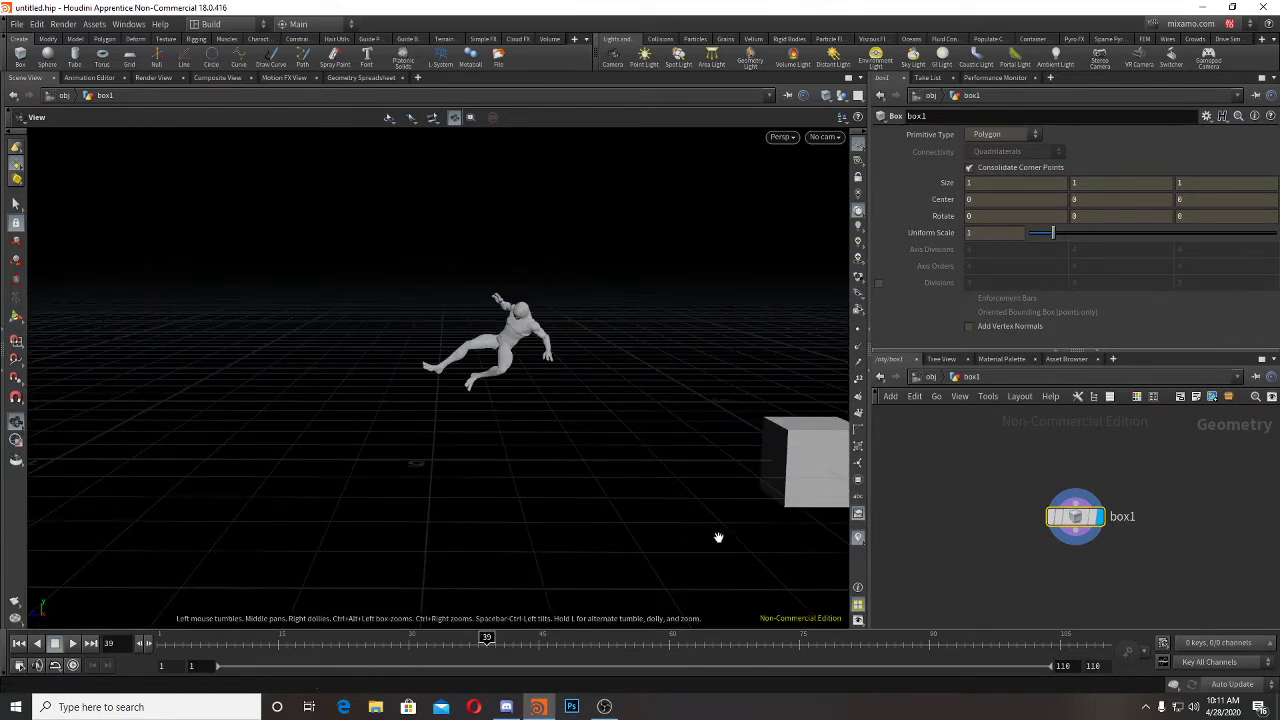
{"action": "middle_click_drag", "start_coordinate": [720, 537], "coordinate": [526, 502]}
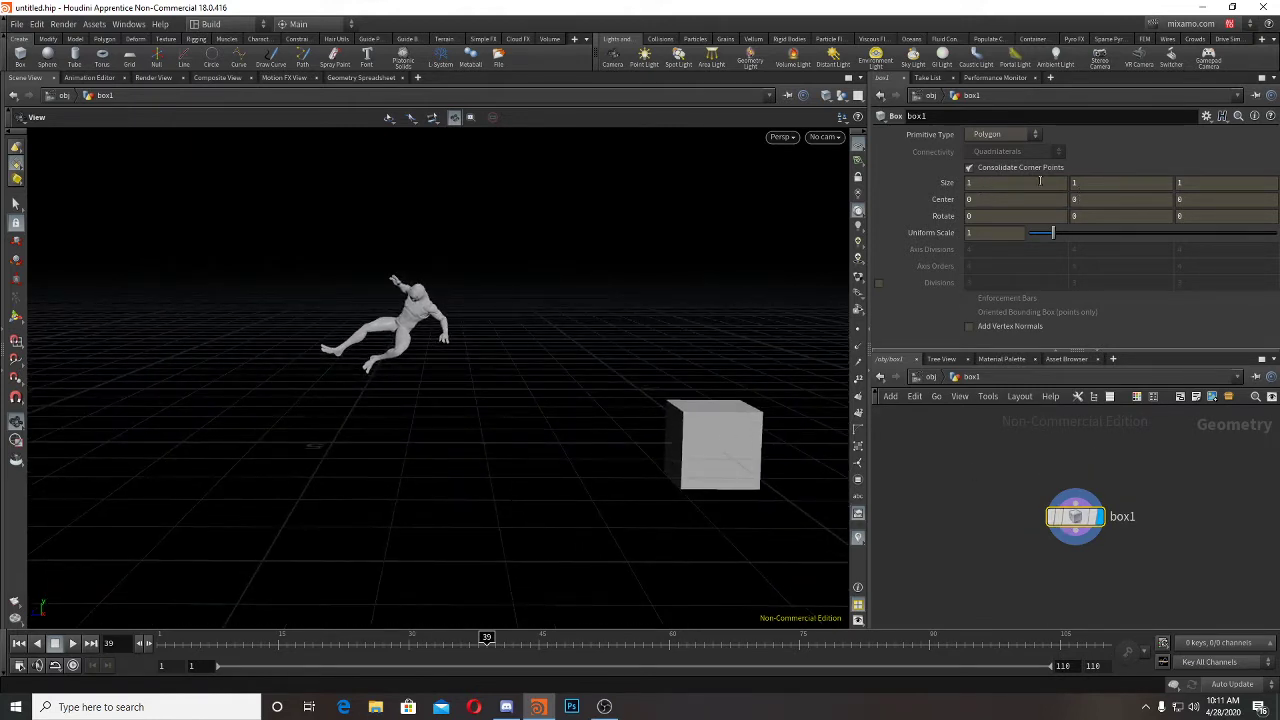
Step: Set the box's Z size to 0.2 and its Uniform Scale to 3
{"action": "middle_click_drag", "start_coordinate": [988, 178], "coordinate": [936, 182]}
{"action": "key", "text": "ctrl+z"}
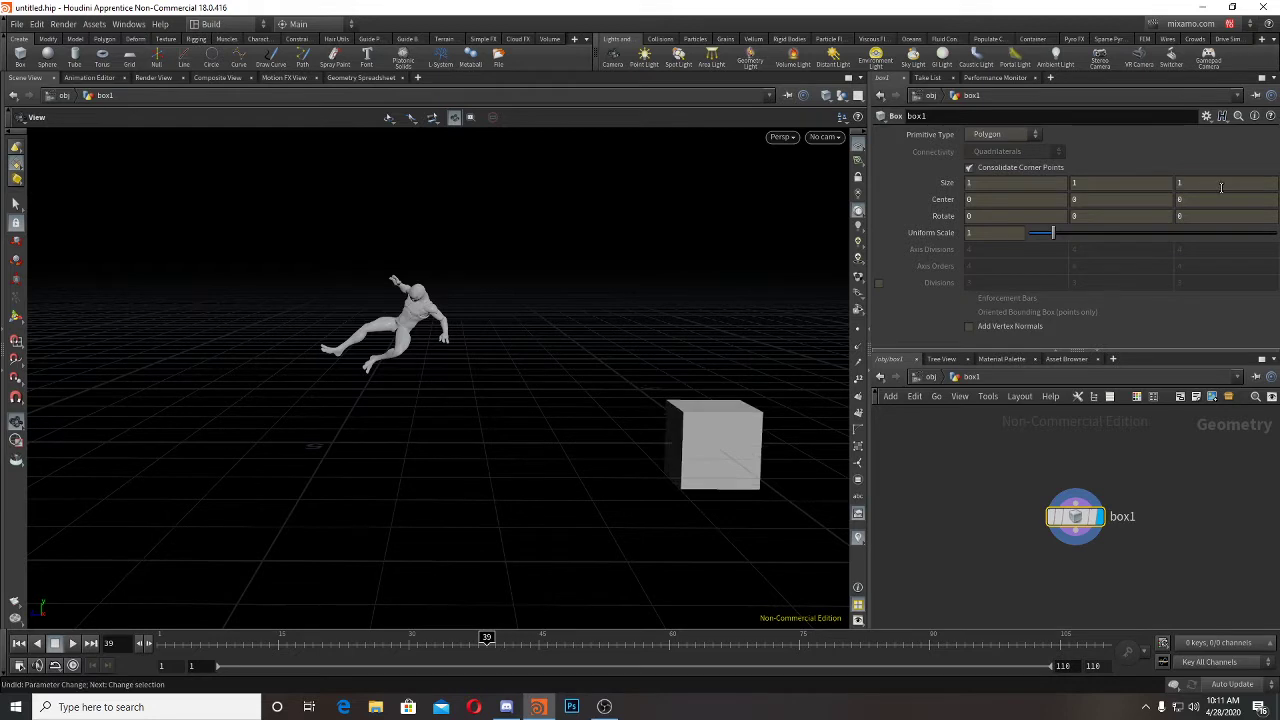
{"action": "middle_click_drag", "start_coordinate": [1221, 187], "coordinate": [1175, 188]}
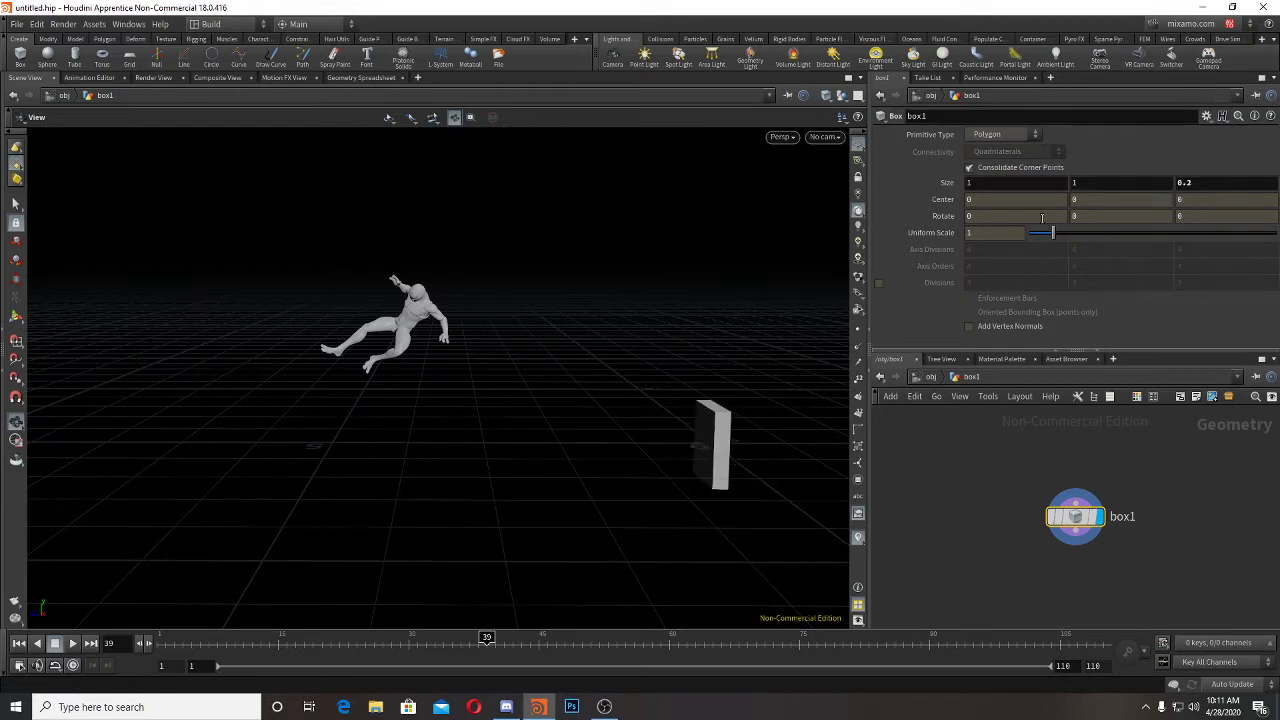
{"action": "middle_click_drag", "start_coordinate": [1088, 199], "coordinate": [1141, 200]}
{"action": "key", "text": "ctrl+z"}
{"action": "left_click_drag", "start_coordinate": [1053, 233], "coordinate": [1104, 234]}
{"action": "key", "text": "Return"}
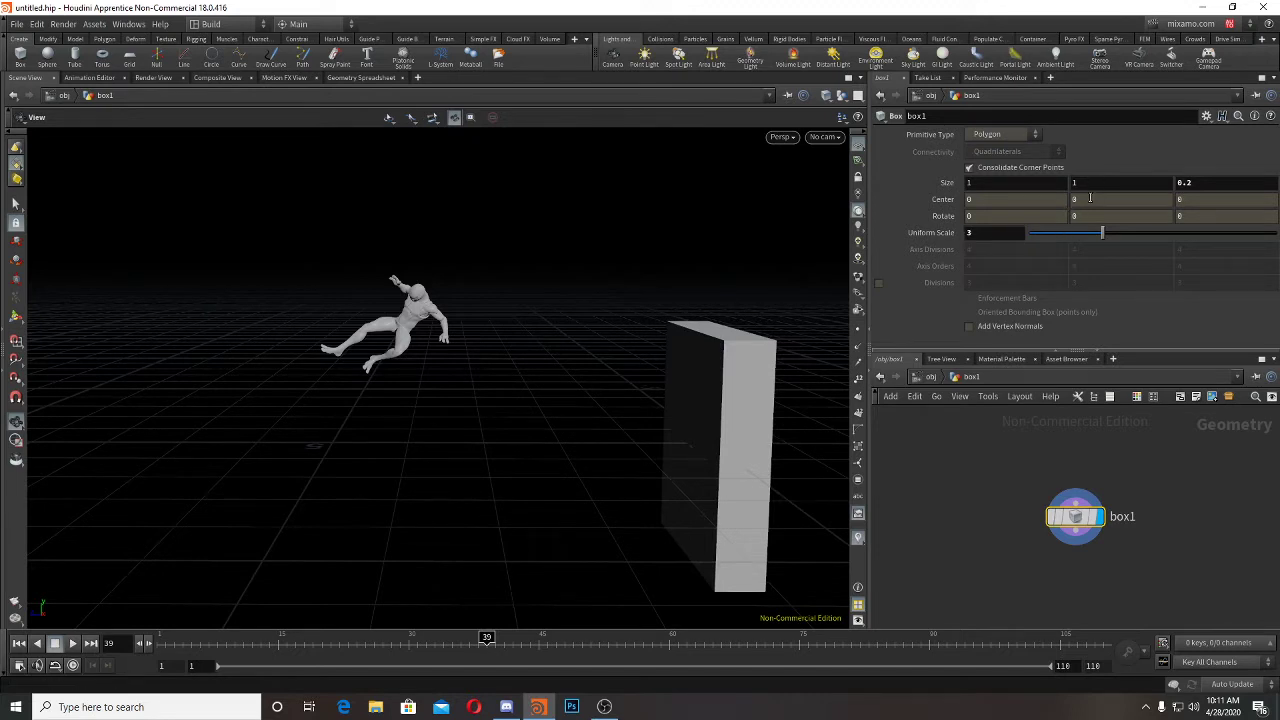
Step: Position the box at the character's kicking foot with a Center Y of 1.5 and Center Z of 5.2
{"action": "left_click_drag", "start_coordinate": [1087, 199], "coordinate": [909, 210]}
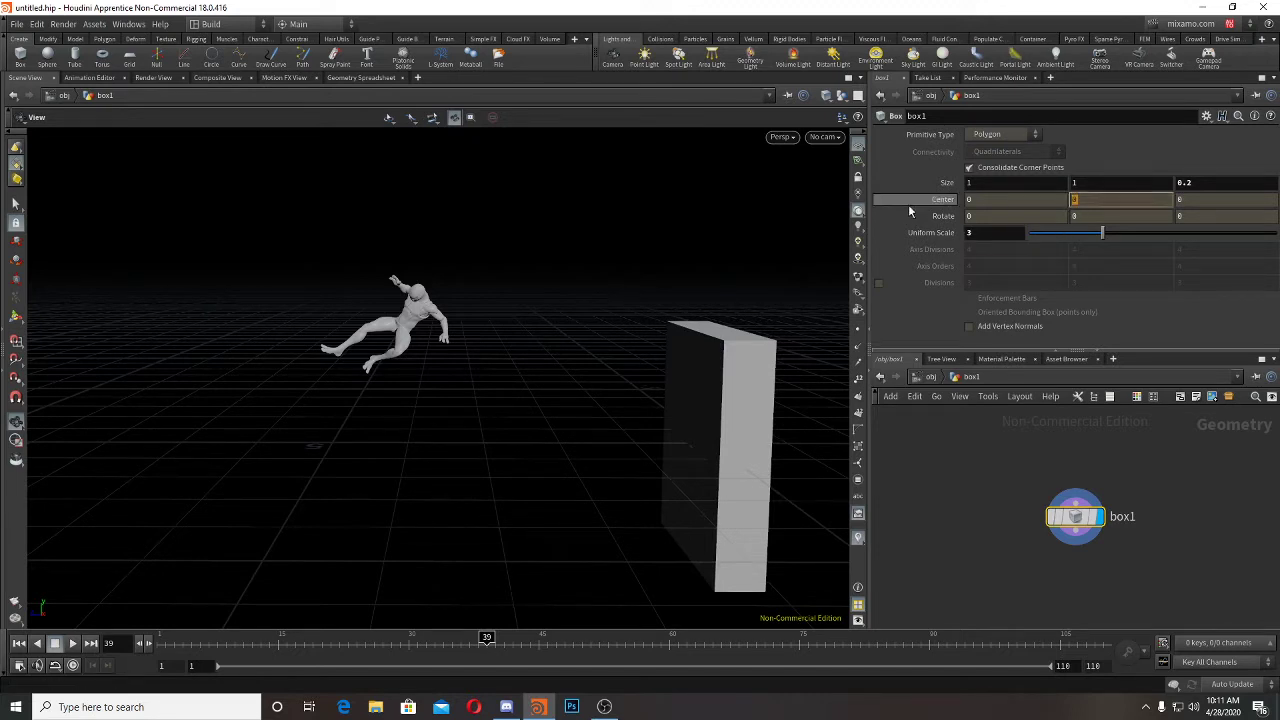
{"action": "type", "text": "1.5"}
{"action": "key", "text": "Return"}
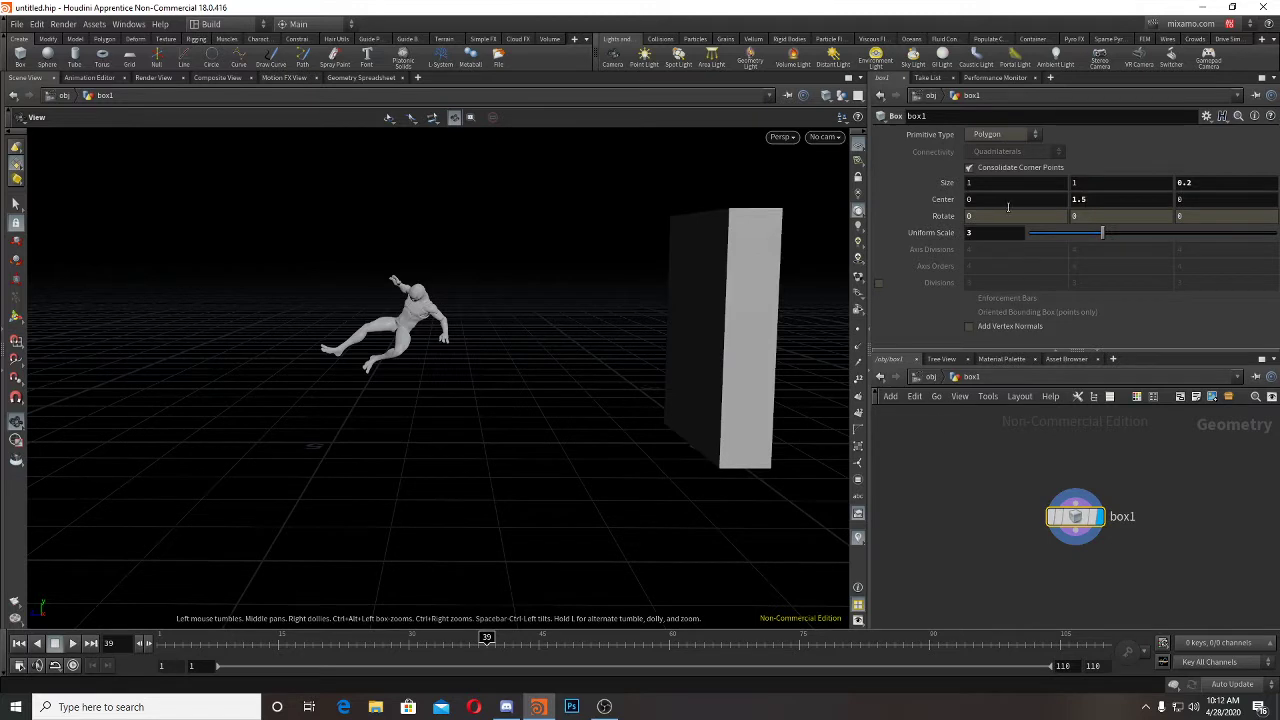
{"action": "middle_click_drag", "start_coordinate": [991, 199], "coordinate": [908, 198]}
{"action": "key", "text": "ctrl+z"}
{"action": "middle_click_drag", "start_coordinate": [1230, 203], "coordinate": [1112, 199]}
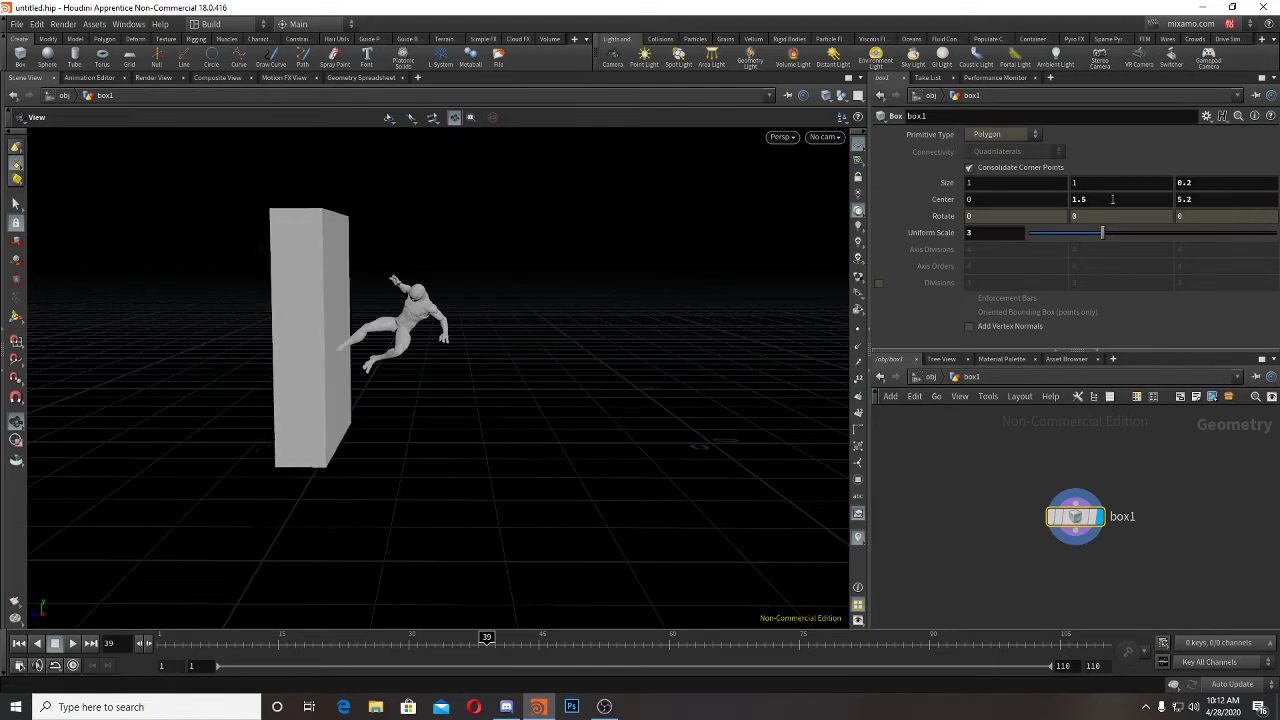
Step: Thin the box to a Z size of 0.05 and reduce its Y size to .75
{"action": "left_click", "coordinate": [1199, 183]}
{"action": "type", "text": "0.05"}
{"action": "key", "text": "Return"}
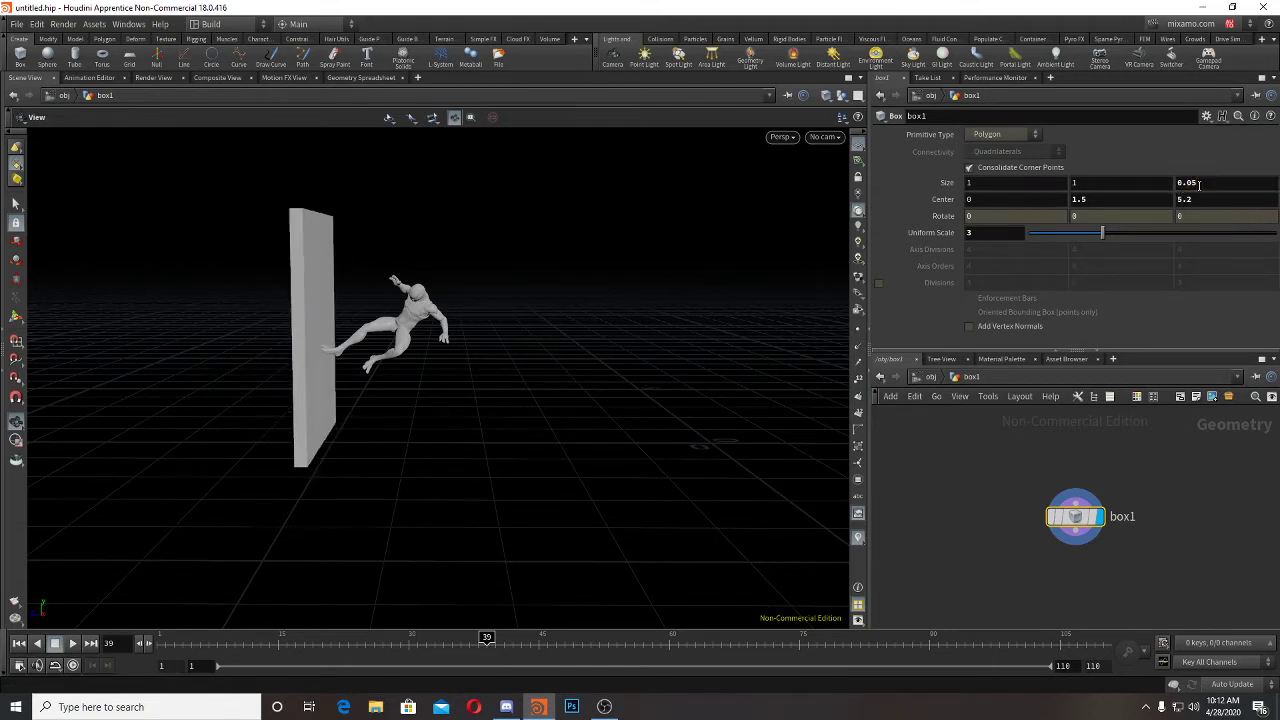
{"action": "mouse_move", "coordinate": [414, 360]}
{"action": "left_mouse_down"}
{"action": "mouse_move", "coordinate": [446, 354]}
{"action": "mouse_move", "coordinate": [603, 400]}
{"action": "mouse_move", "coordinate": [386, 386]}
{"action": "mouse_move", "coordinate": [406, 339]}
{"action": "mouse_move", "coordinate": [398, 350]}
{"action": "left_mouse_up"}
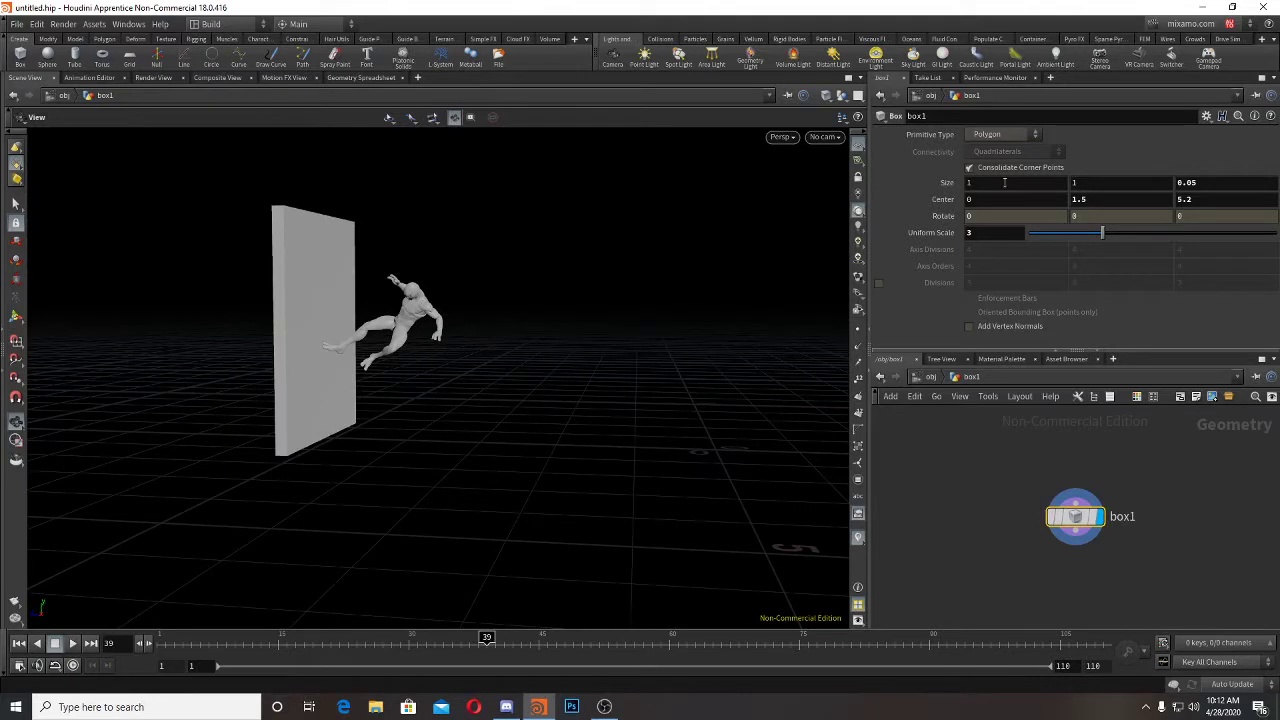
{"action": "left_click", "coordinate": [1076, 181]}
{"action": "type", "text": ".75"}
{"action": "key", "text": "Return"}
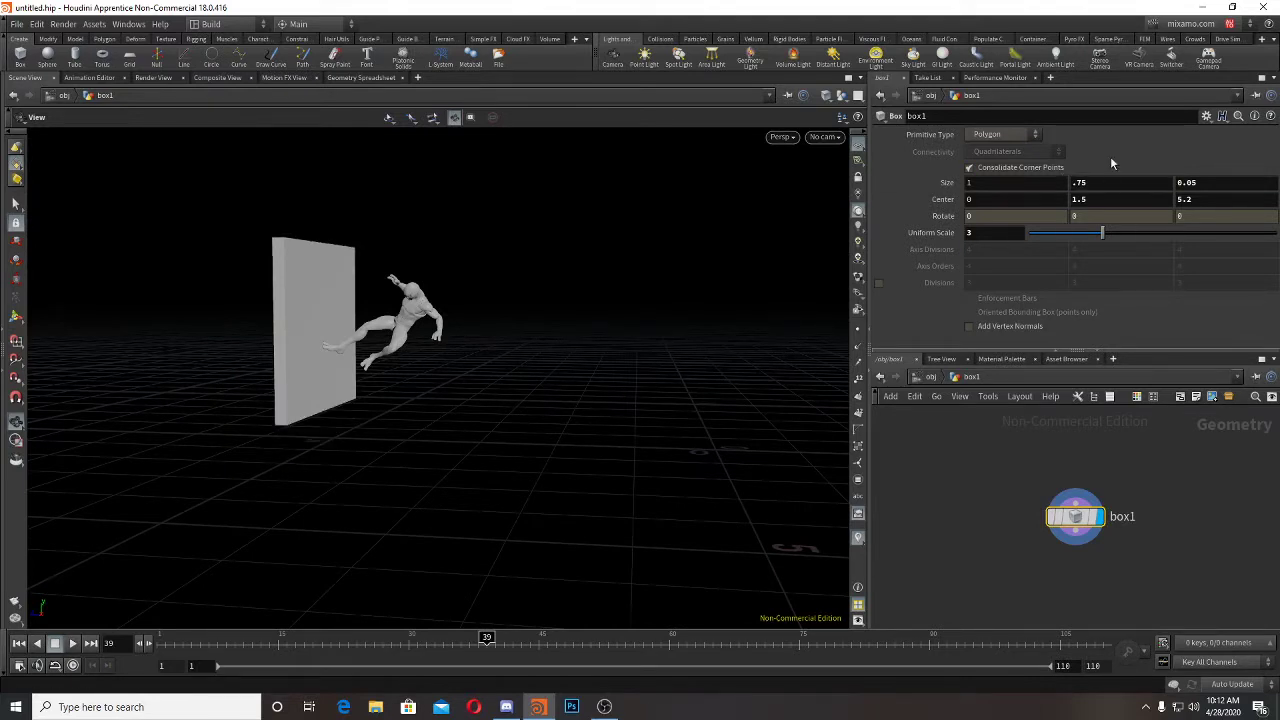
{"action": "right_click", "coordinate": [1100, 182]}
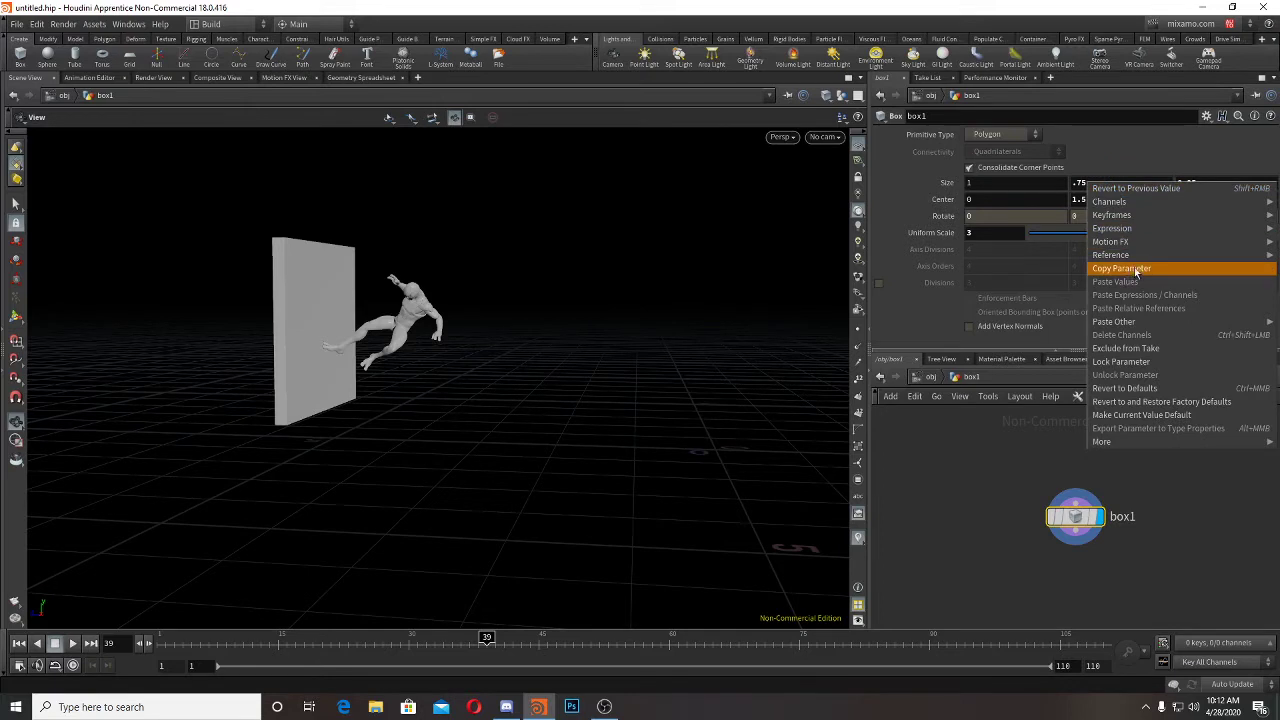
{"action": "left_click", "coordinate": [1121, 269]}
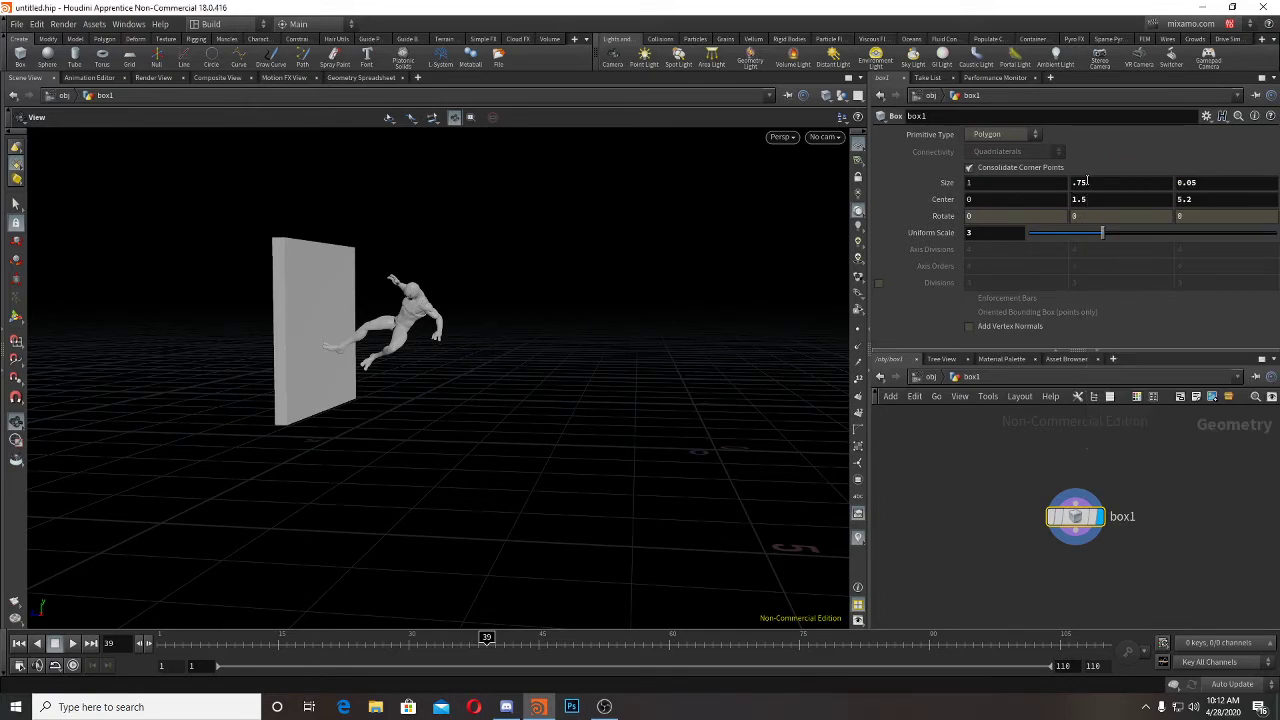
{"action": "right_click", "coordinate": [1100, 200]}
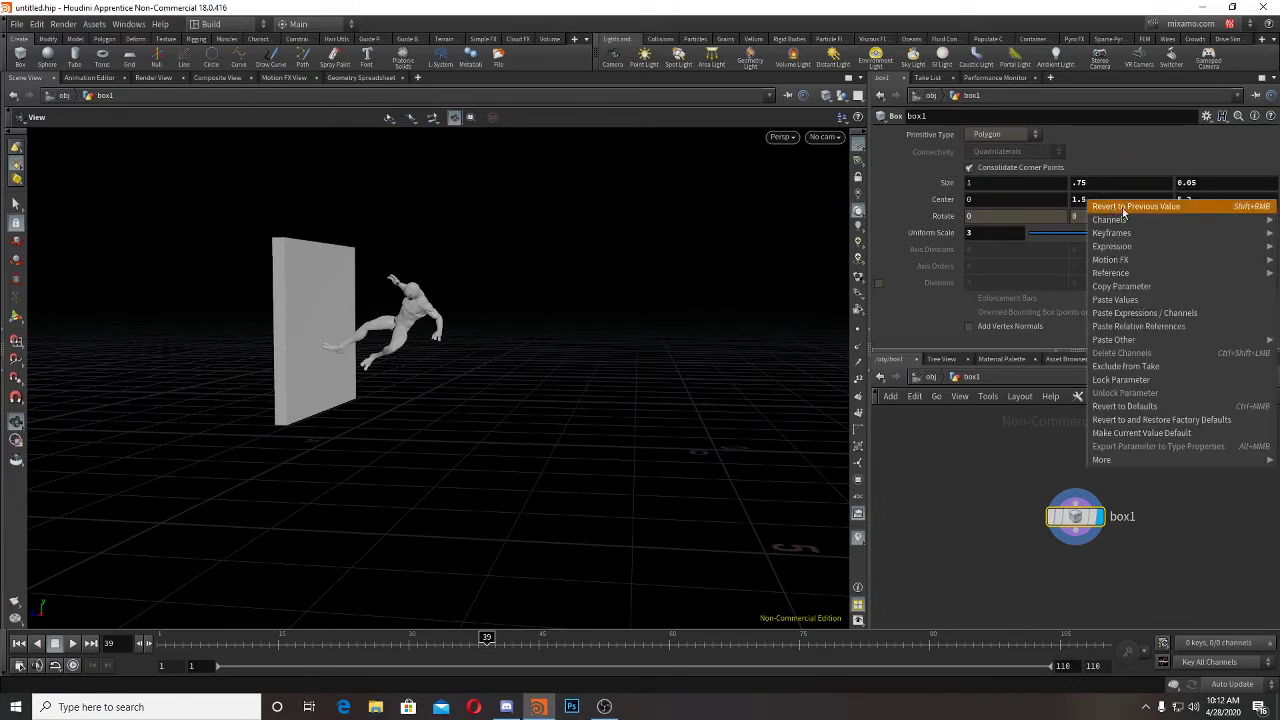
{"action": "left_click", "coordinate": [924, 322]}
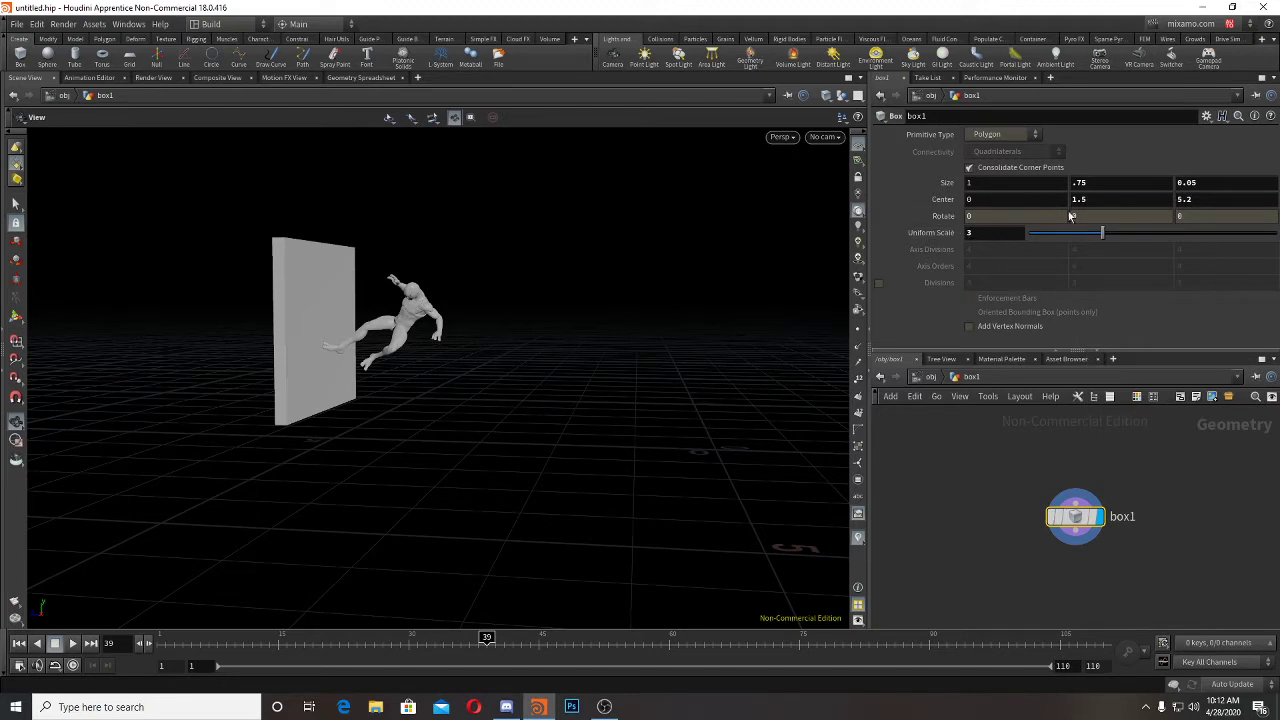
Step: Lower the box's Center Y to 1.1 and adjust it to 1 while checking its base in the front view
{"action": "left_click_drag", "start_coordinate": [494, 360], "coordinate": [540, 343]}
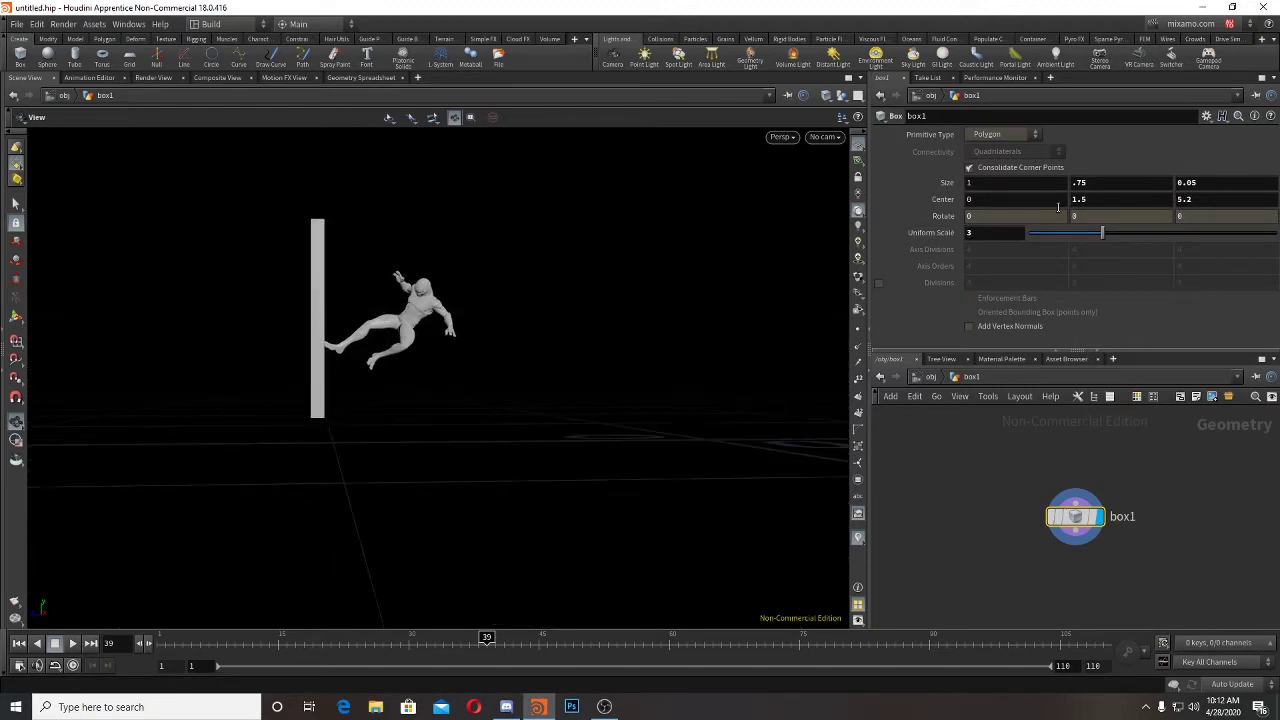
{"action": "middle_click_drag", "start_coordinate": [1097, 198], "coordinate": [1060, 196]}
{"action": "key", "text": "space+3"}
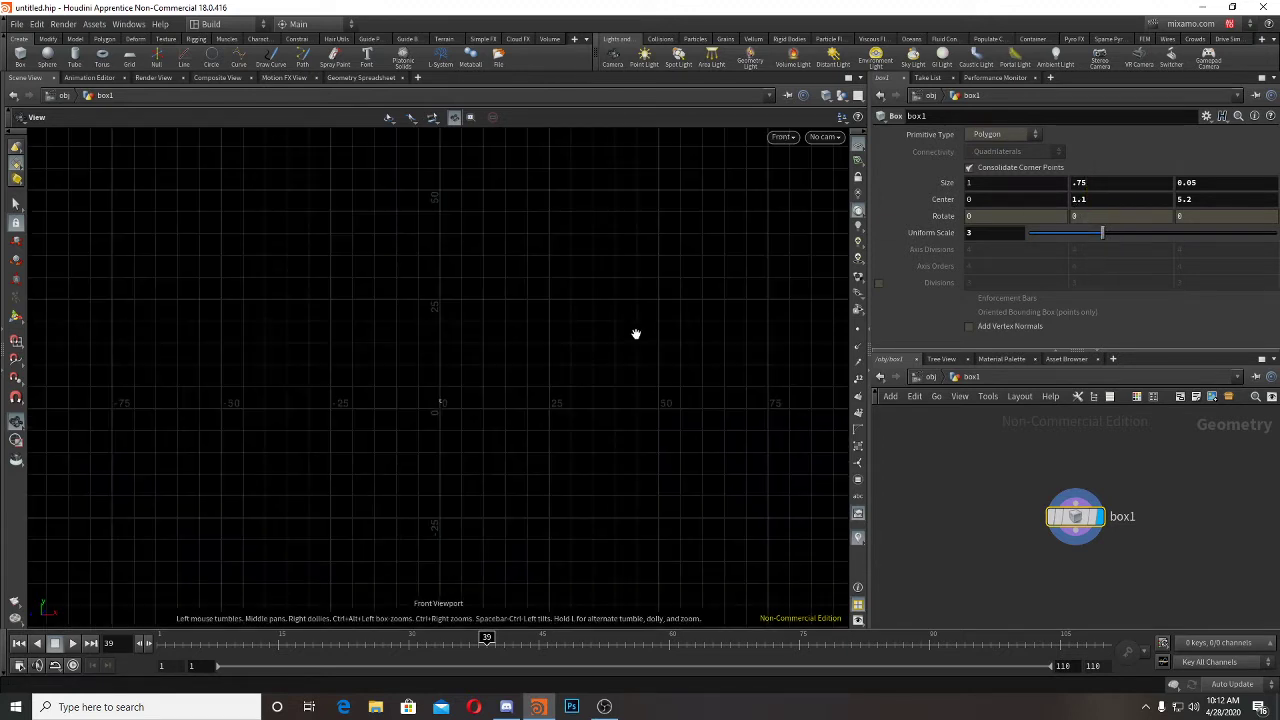
{"action": "key", "text": "space+g"}
{"action": "right_click_drag", "start_coordinate": [650, 348], "coordinate": [615, 360]}
{"action": "middle_click_drag", "start_coordinate": [724, 402], "coordinate": [743, 300]}
{"action": "right_click_drag", "start_coordinate": [702, 364], "coordinate": [742, 380]}
{"action": "middle_click_drag", "start_coordinate": [645, 398], "coordinate": [434, 311]}
{"action": "right_click_drag", "start_coordinate": [535, 332], "coordinate": [610, 330]}
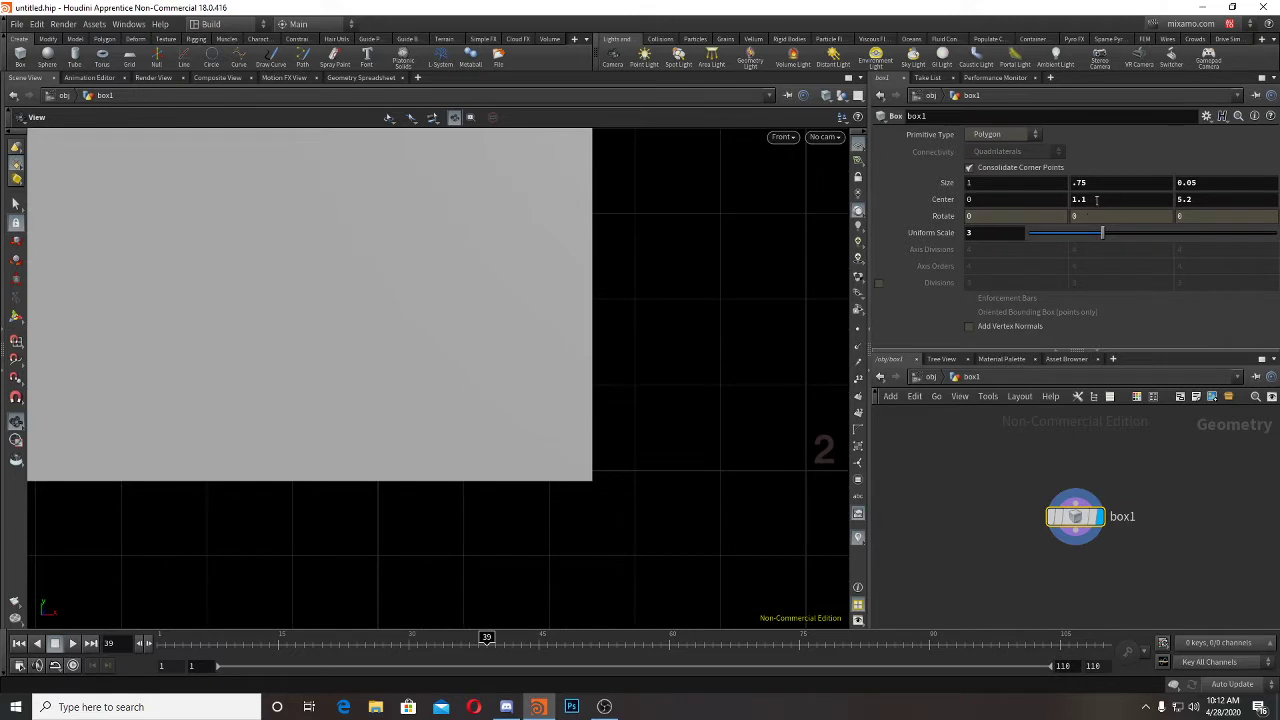
{"action": "key", "text": "Return"}
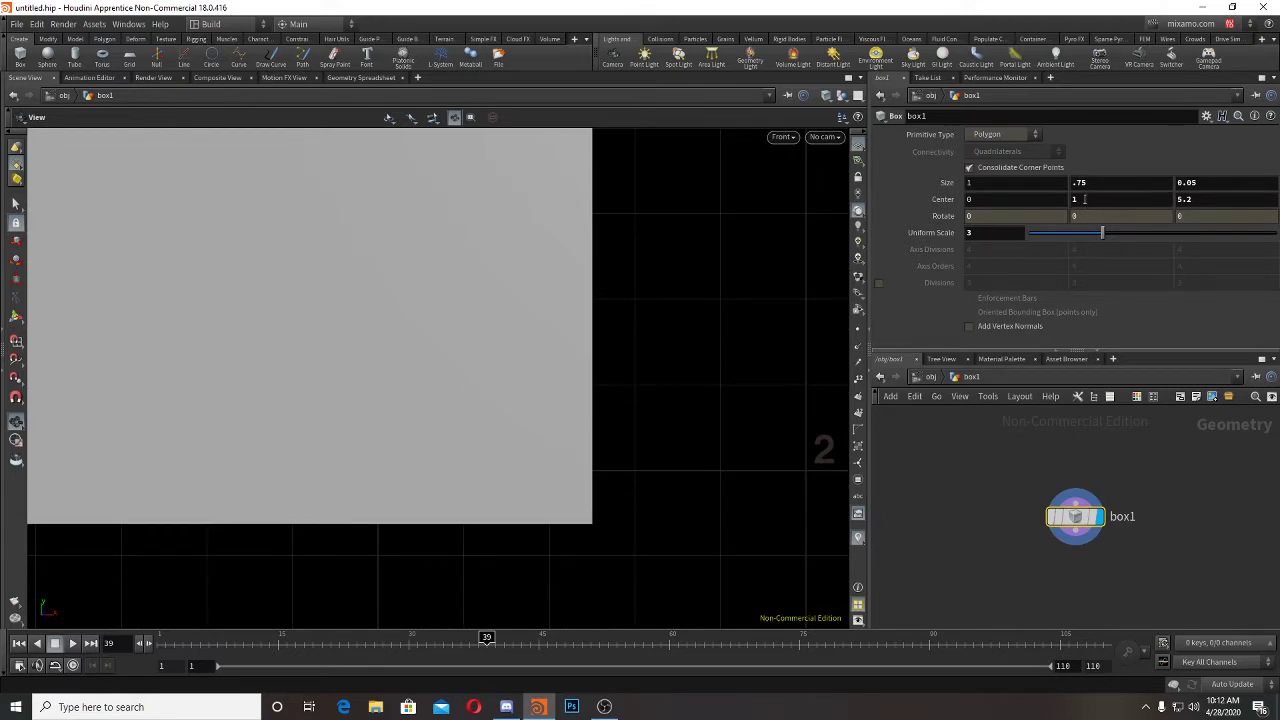
Step: Raise the box's Center Y to 1.124 and thin its Z size to 0.03
{"action": "middle_click_drag", "start_coordinate": [1084, 199], "coordinate": [1279, 252]}
{"action": "left_click_drag", "start_coordinate": [677, 311], "coordinate": [371, 277]}
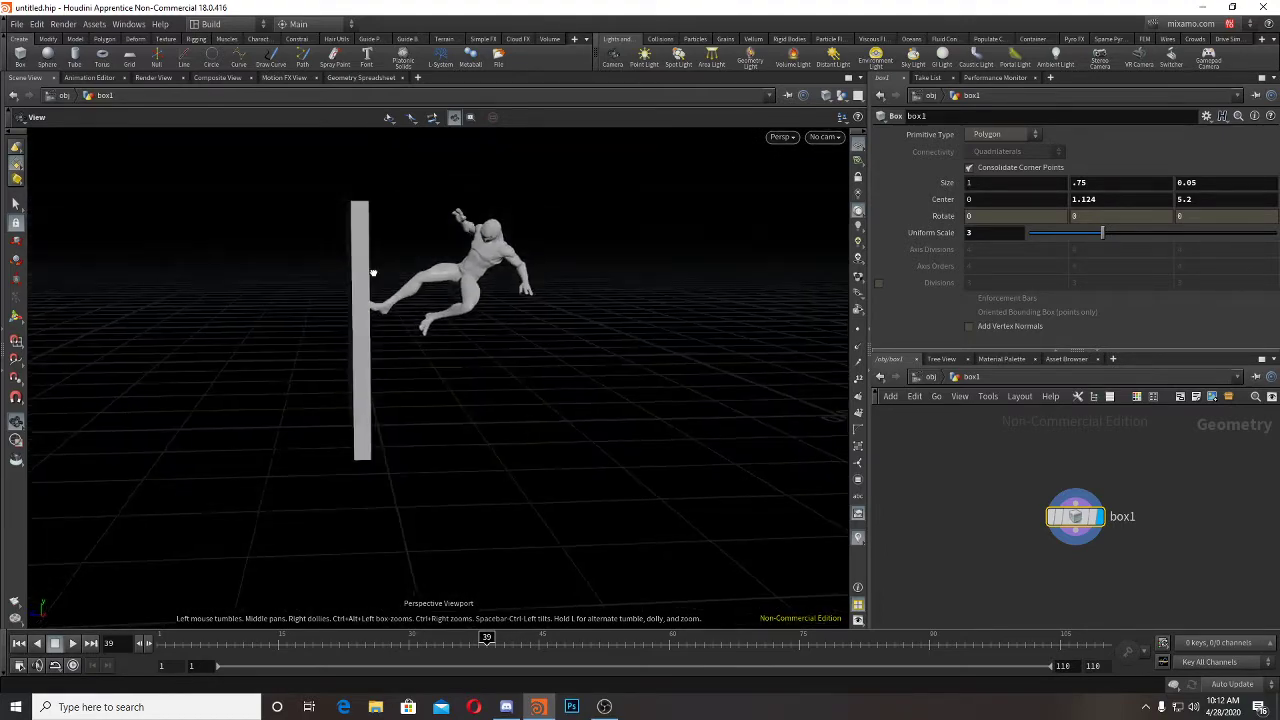
{"action": "left_click", "coordinate": [1208, 183]}
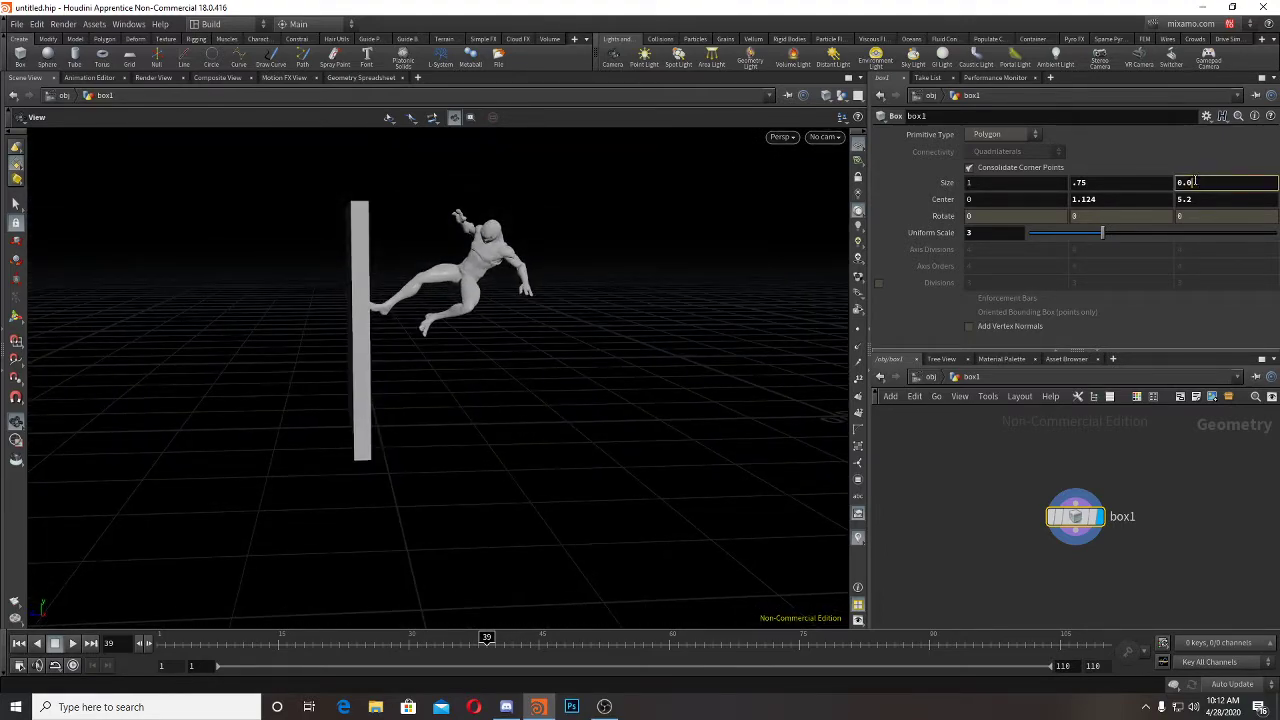
{"action": "key", "text": "Return"}
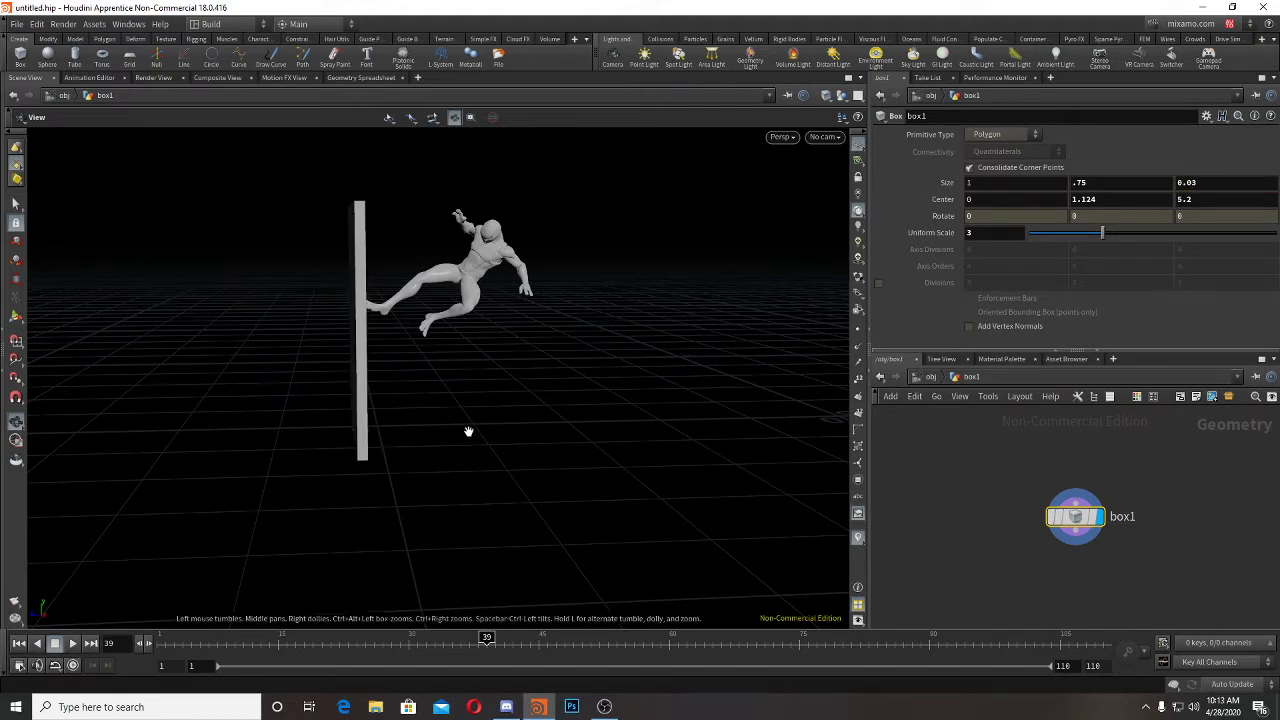
Step: Set the box's Center Z to 5 against the kick pose at frame 40, and scrub the animation through to frame 110
{"action": "left_click_drag", "start_coordinate": [468, 431], "coordinate": [437, 394]}
{"action": "mouse_move", "coordinate": [485, 637]}
{"action": "left_mouse_down"}
{"action": "mouse_move", "coordinate": [508, 637]}
{"action": "mouse_move", "coordinate": [494, 637]}
{"action": "left_mouse_up"}
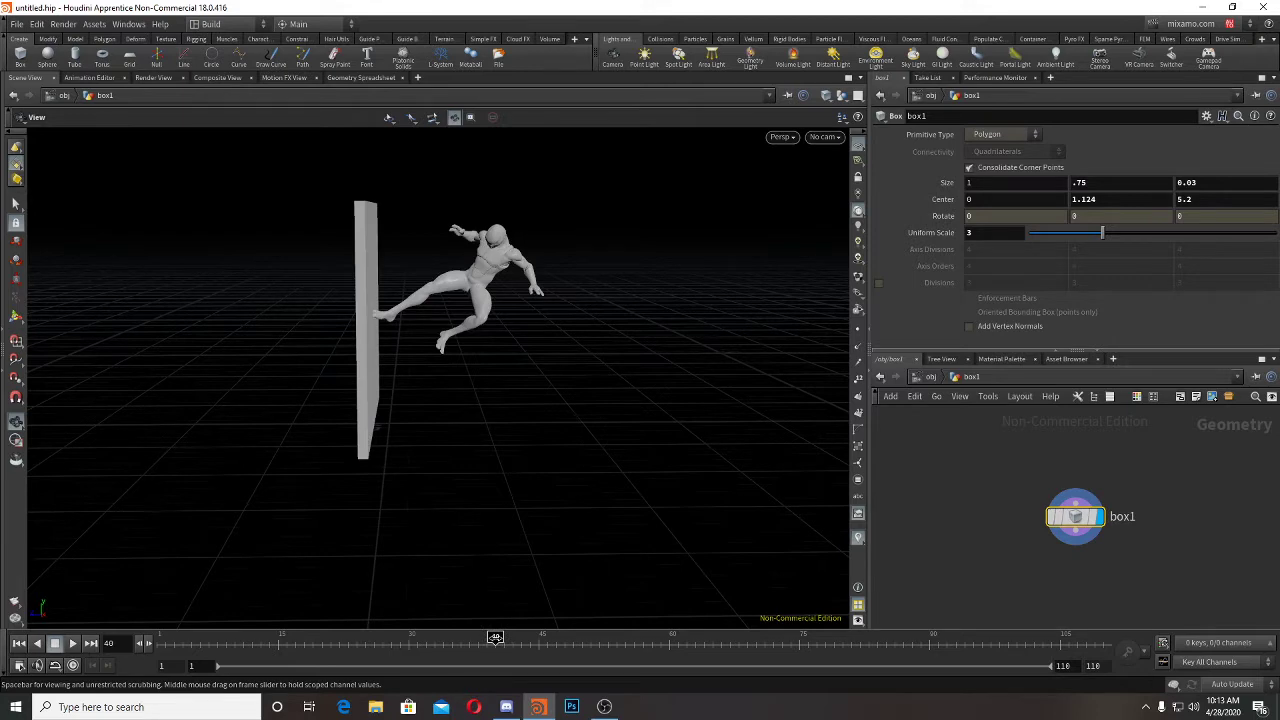
{"action": "left_click_drag", "start_coordinate": [452, 490], "coordinate": [474, 490]}
{"action": "left_click_drag", "start_coordinate": [742, 292], "coordinate": [730, 286]}
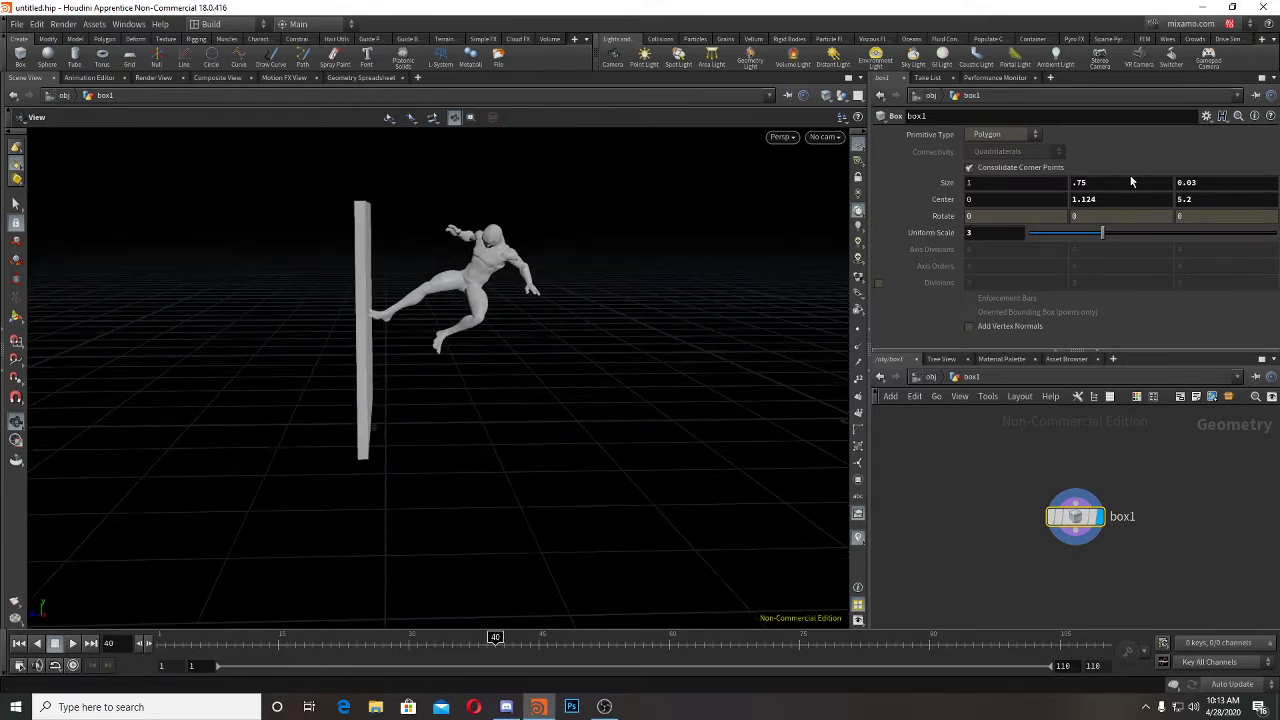
{"action": "left_click", "coordinate": [1203, 199]}
{"action": "key", "text": "BackSpace"}
{"action": "key", "text": "BackSpace"}
{"action": "key", "text": "Return"}
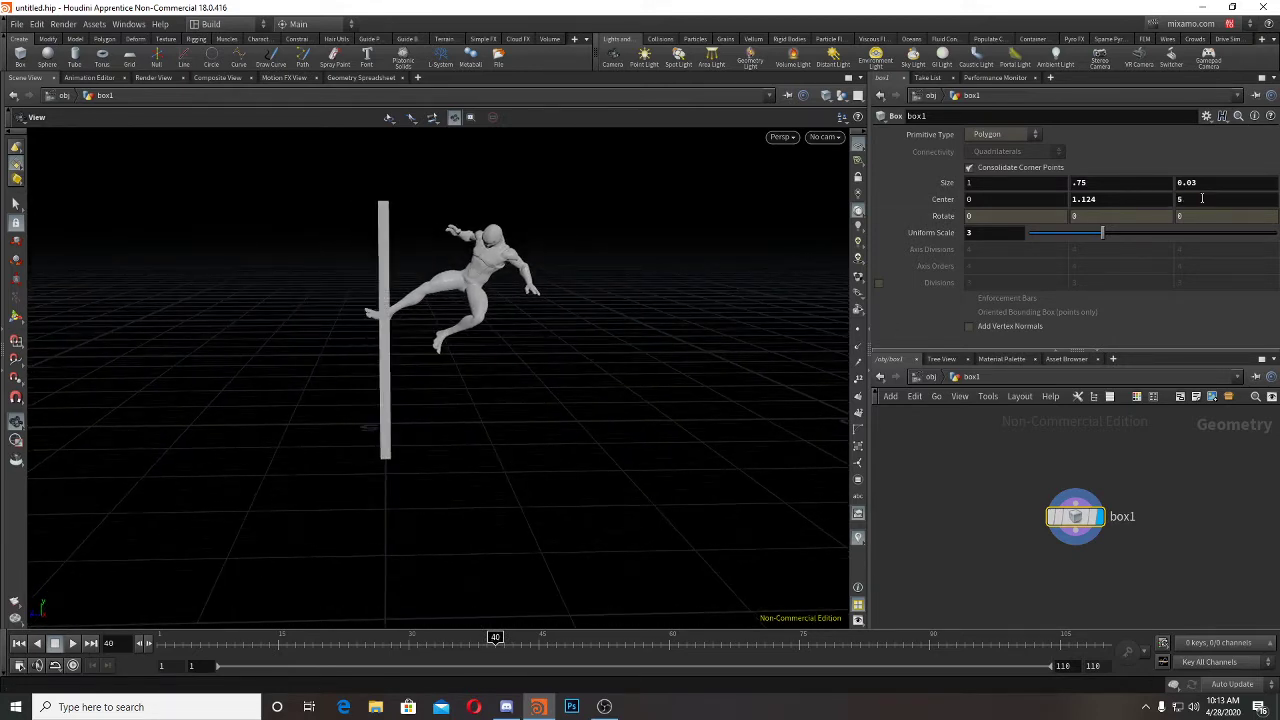
{"action": "left_click_drag", "start_coordinate": [492, 637], "coordinate": [920, 637]}
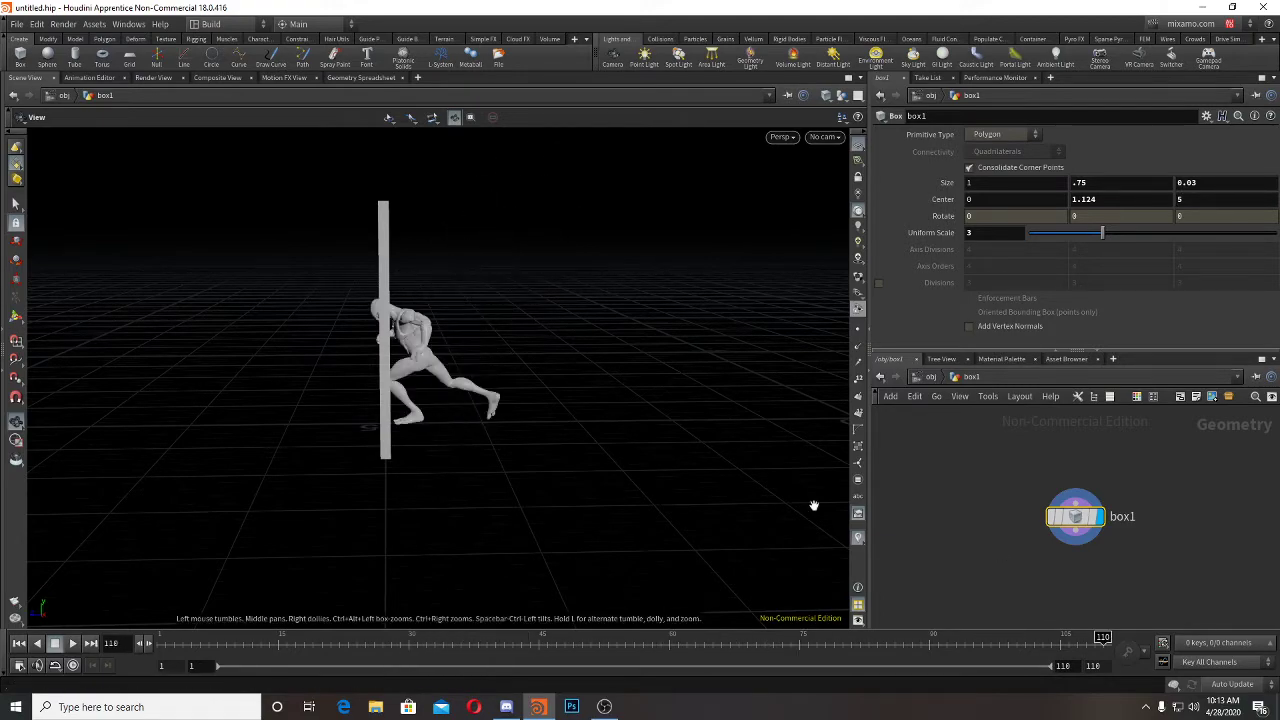
{"action": "left_click_drag", "start_coordinate": [814, 509], "coordinate": [553, 435]}
{"action": "key", "text": "ctrl+shift+s"}
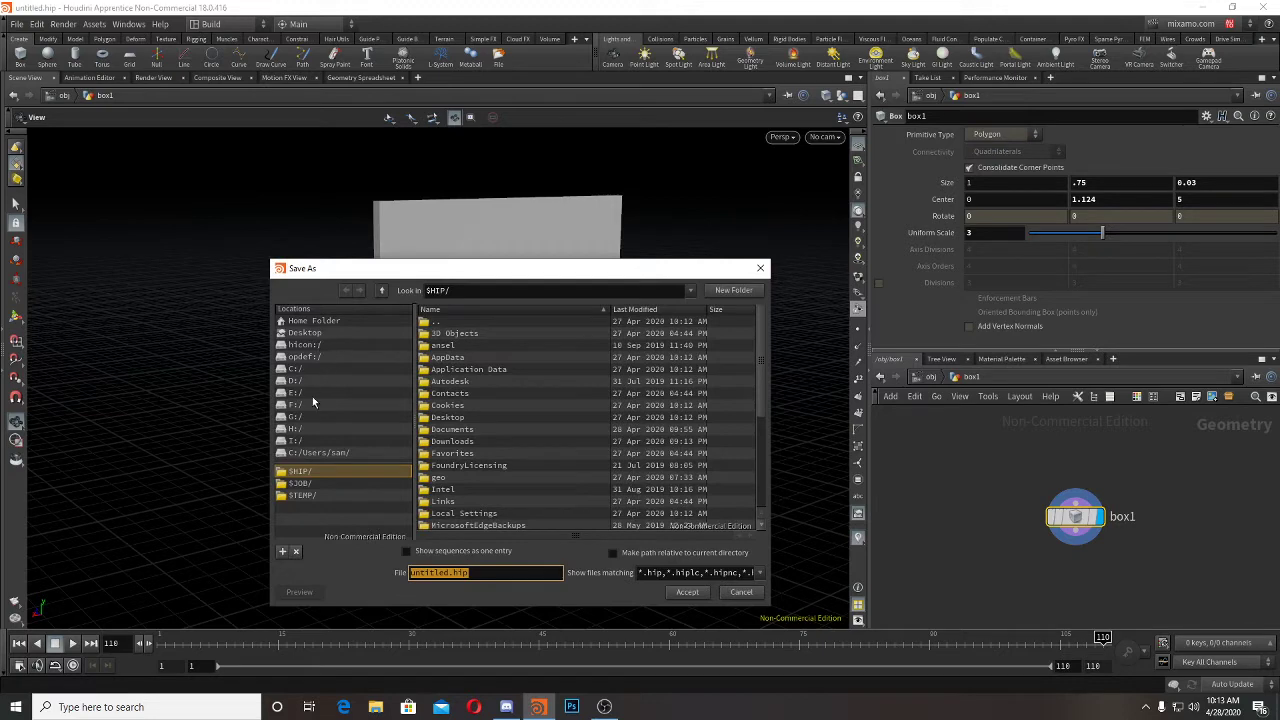
{"action": "left_click", "coordinate": [348, 415]}
{"action": "left_click", "coordinate": [760, 268]}
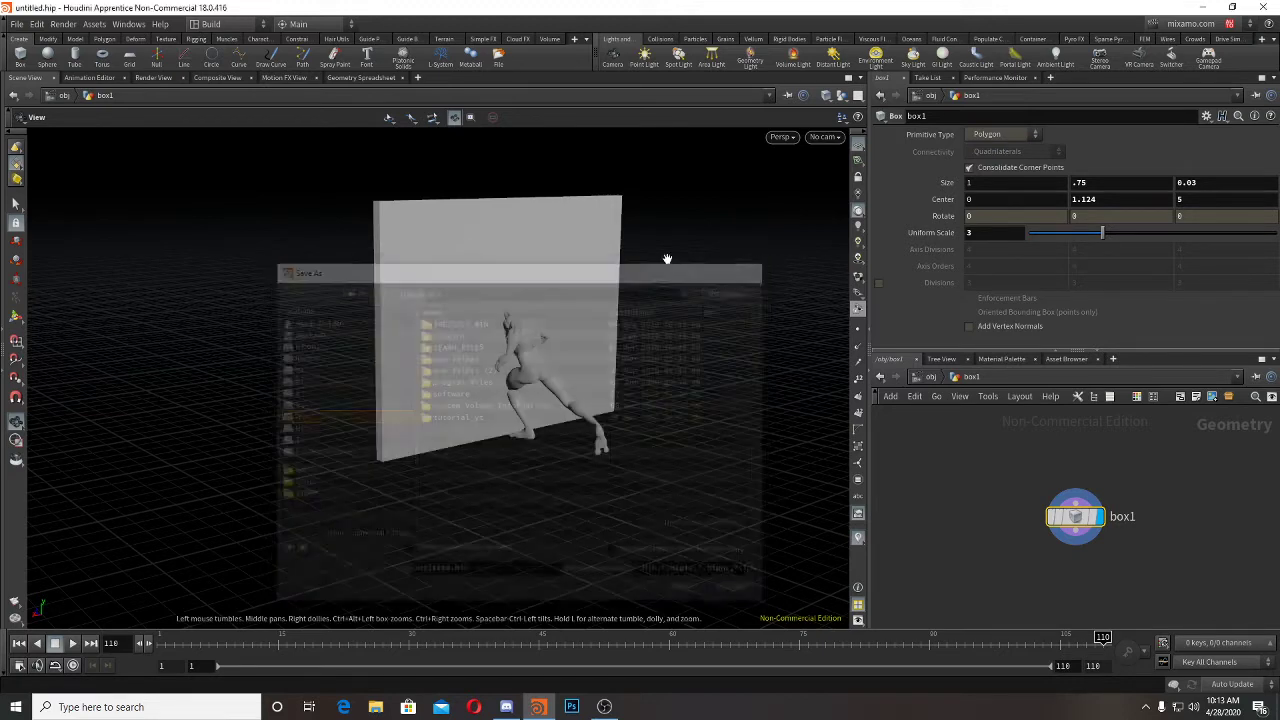
Step: Create a new project named rbd_tut in G:/tutorial_yt/HoudiniProjects with the default project folders
{"action": "left_click", "coordinate": [17, 23]}
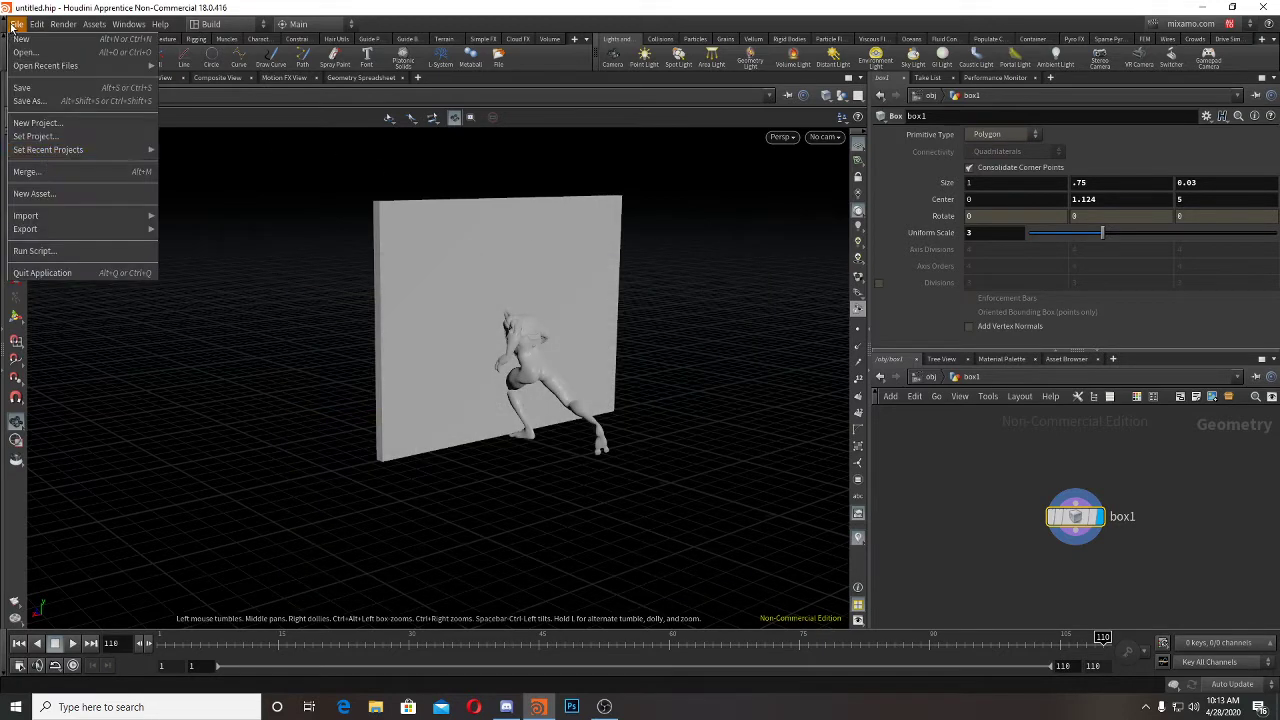
{"action": "left_click", "coordinate": [61, 124]}
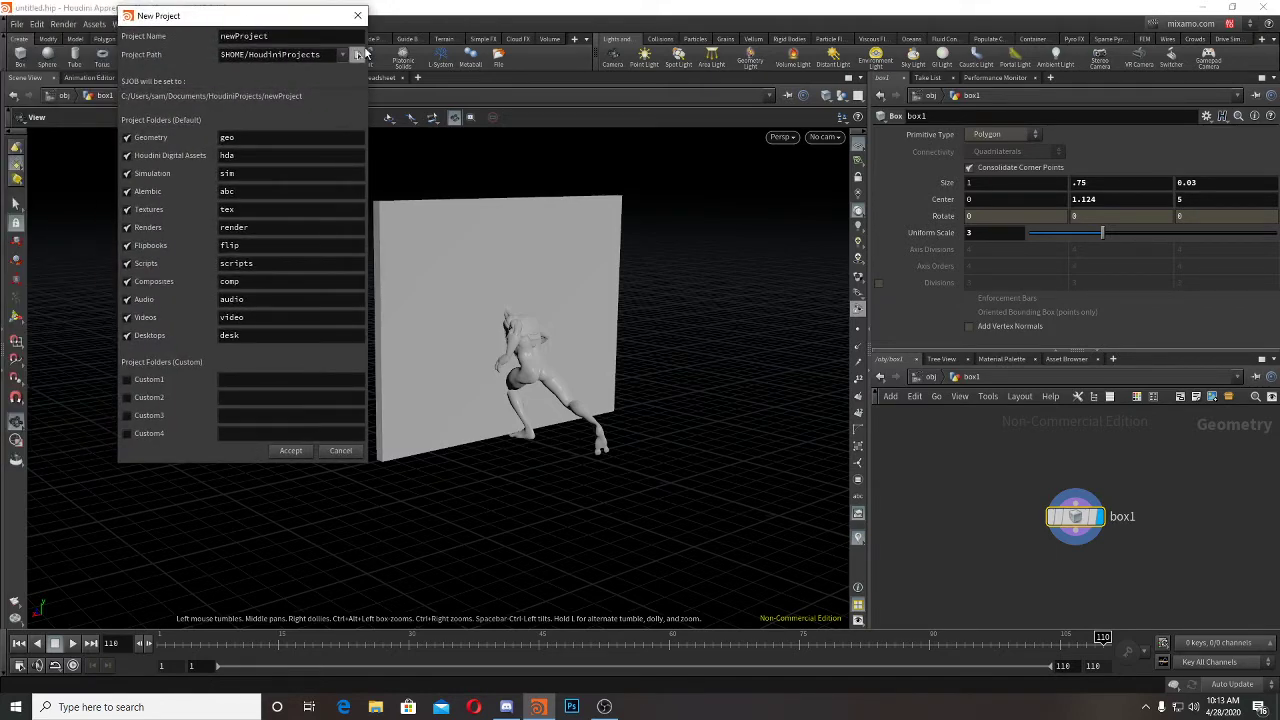
{"action": "left_click", "coordinate": [357, 55]}
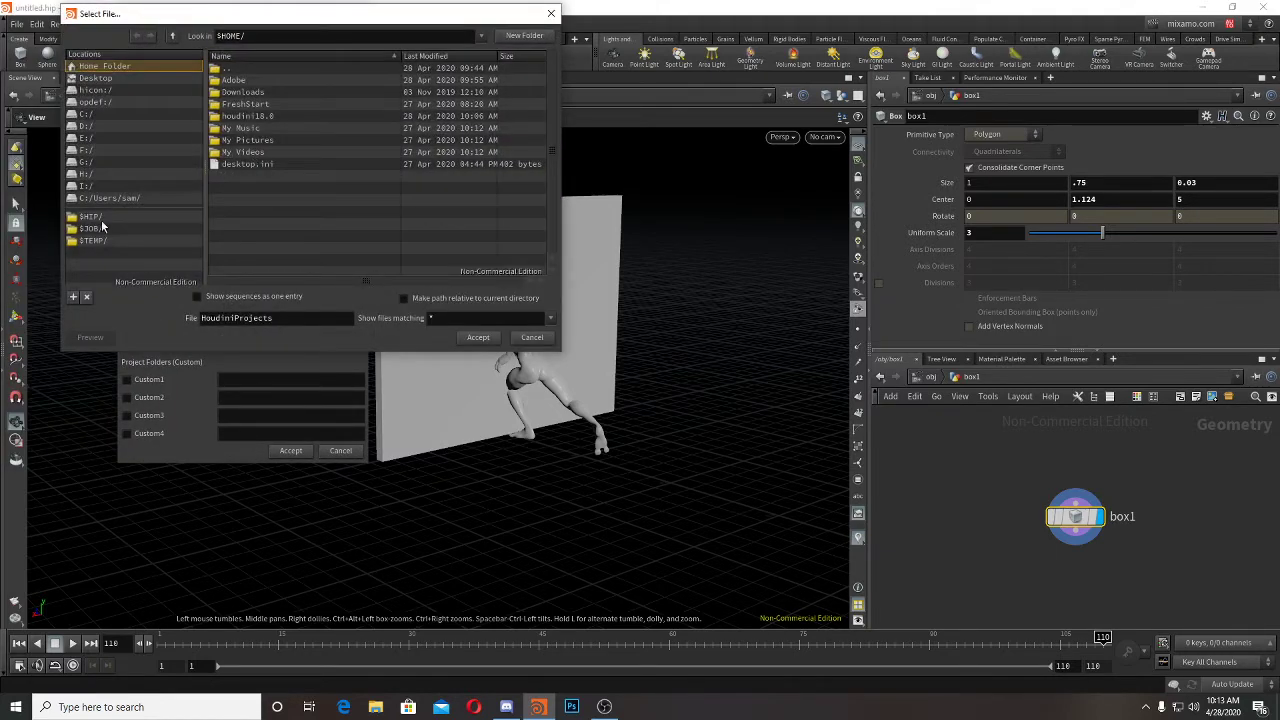
{"action": "left_click", "coordinate": [88, 162]}
{"action": "double_click", "coordinate": [252, 164]}
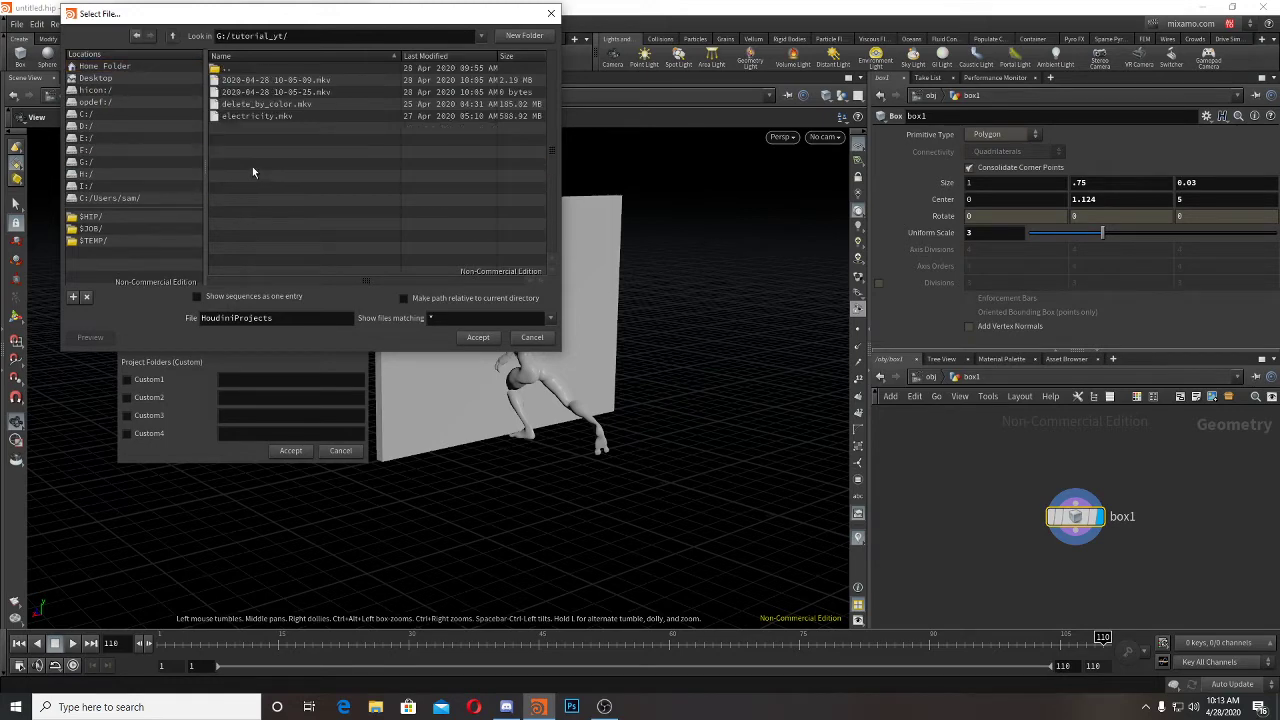
{"action": "left_click", "coordinate": [480, 339]}
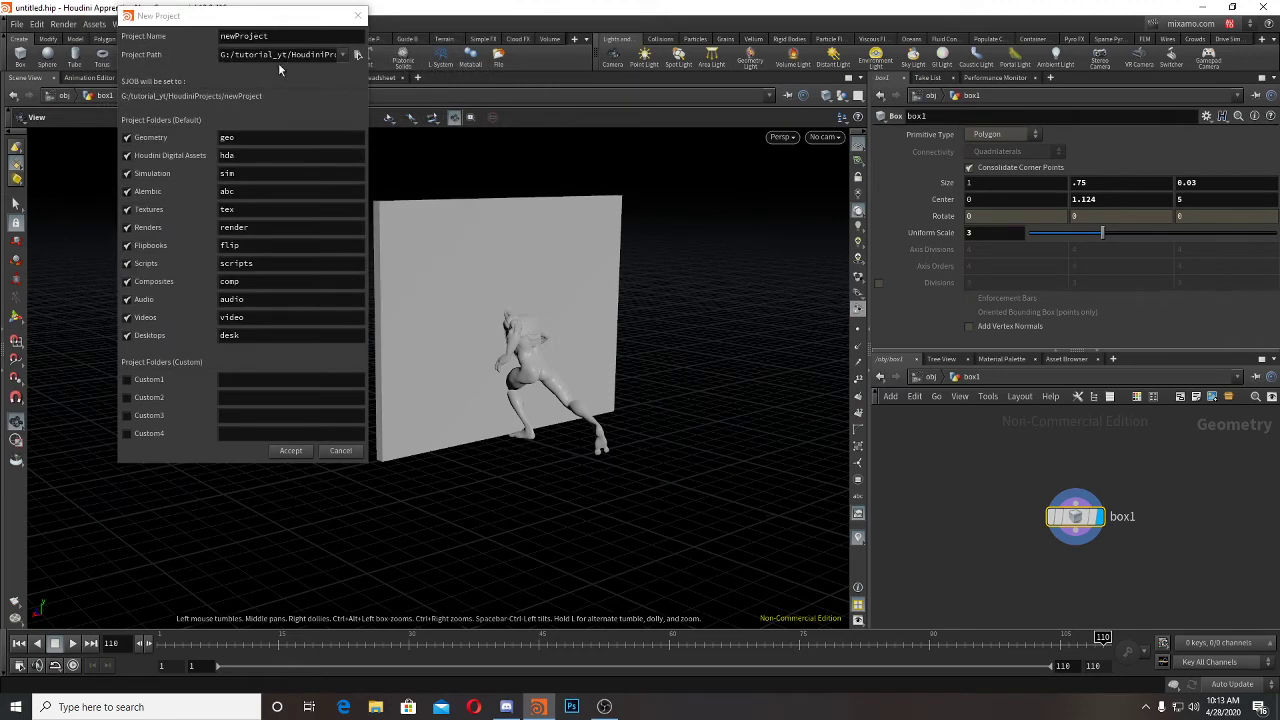
{"action": "type", "text": "rbd_tut"}
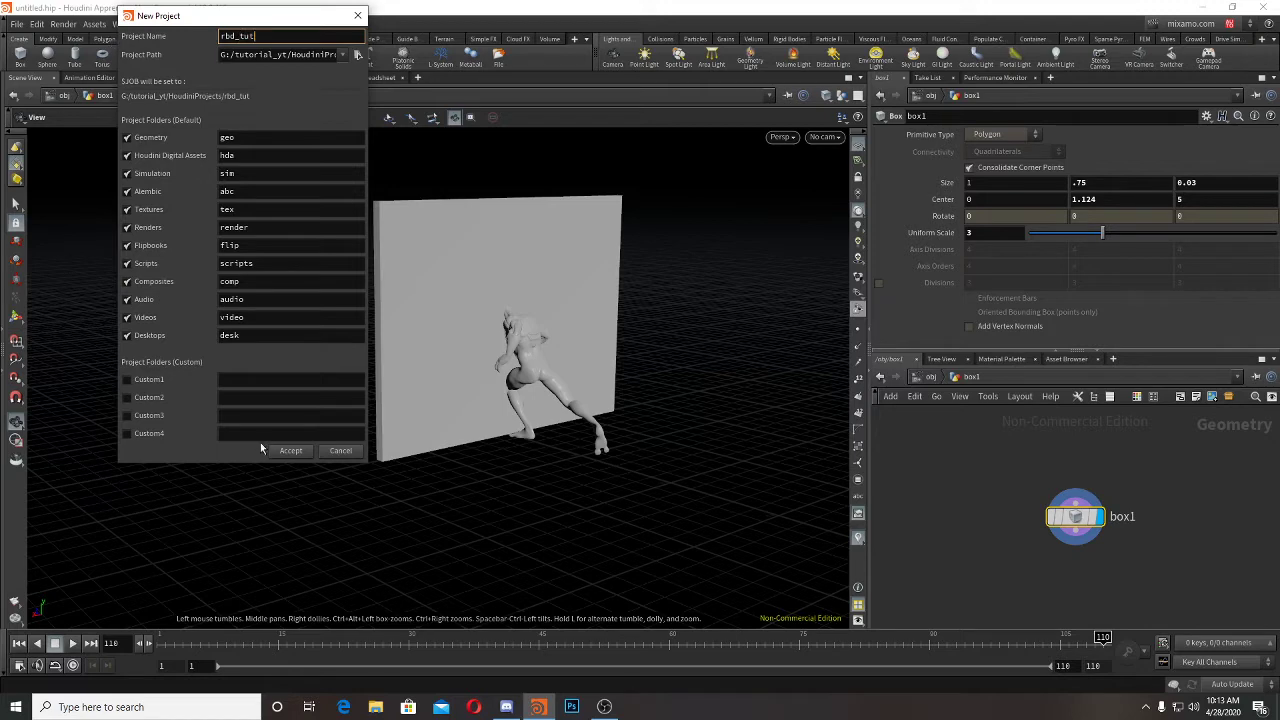
{"action": "left_click", "coordinate": [289, 450]}
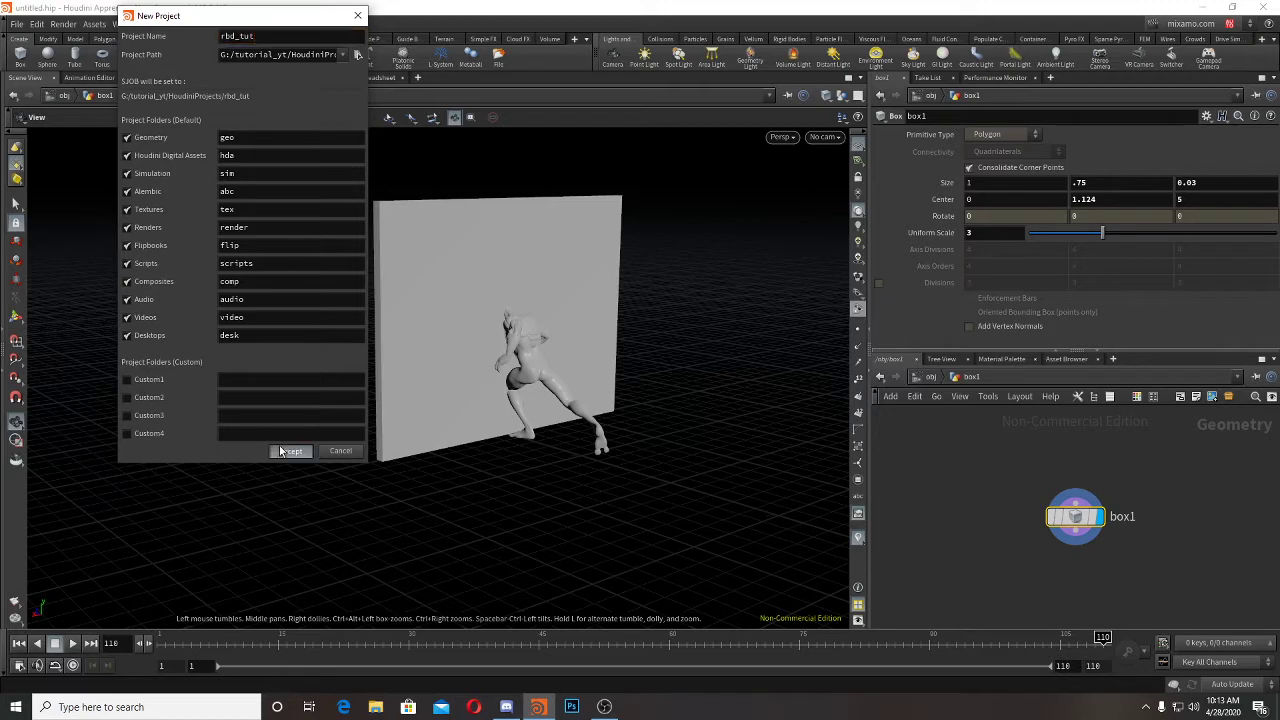
Step: Set the rbd_tut folder in G:/tutorial_yt/HoudiniProjects as the current project
{"action": "left_click", "coordinate": [17, 23]}
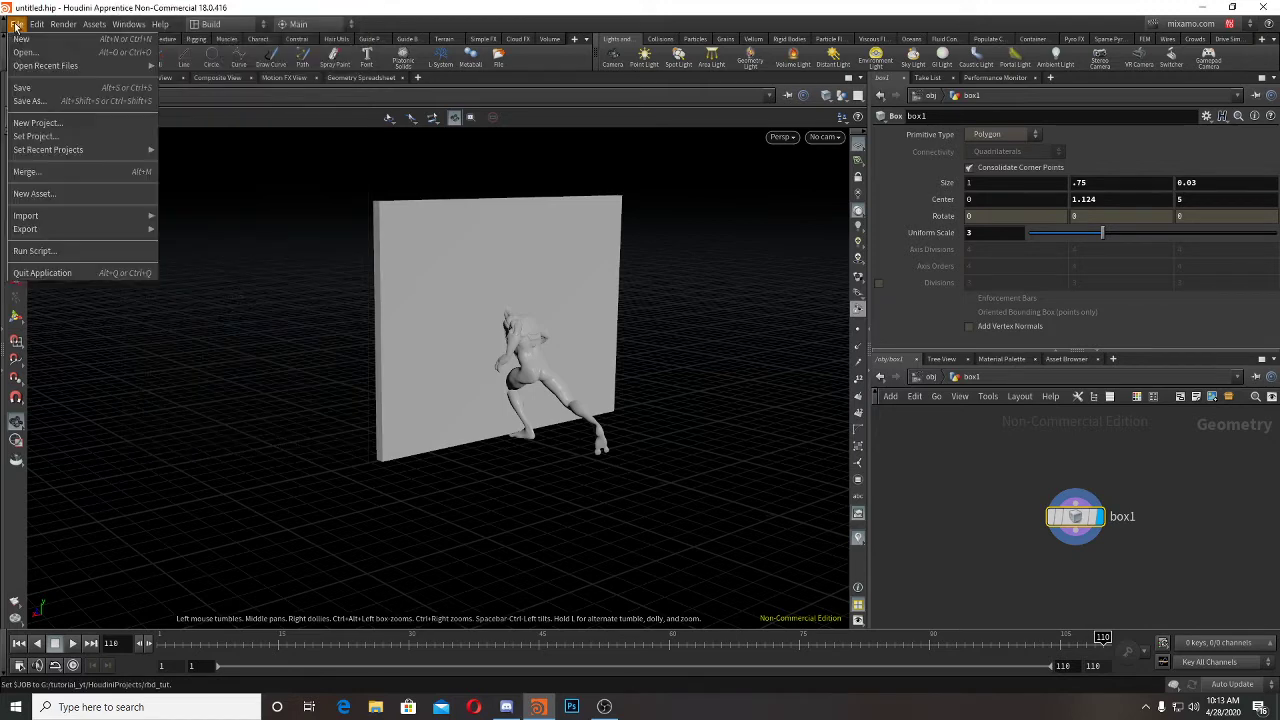
{"action": "left_click", "coordinate": [40, 143]}
{"action": "double_click", "coordinate": [262, 80]}
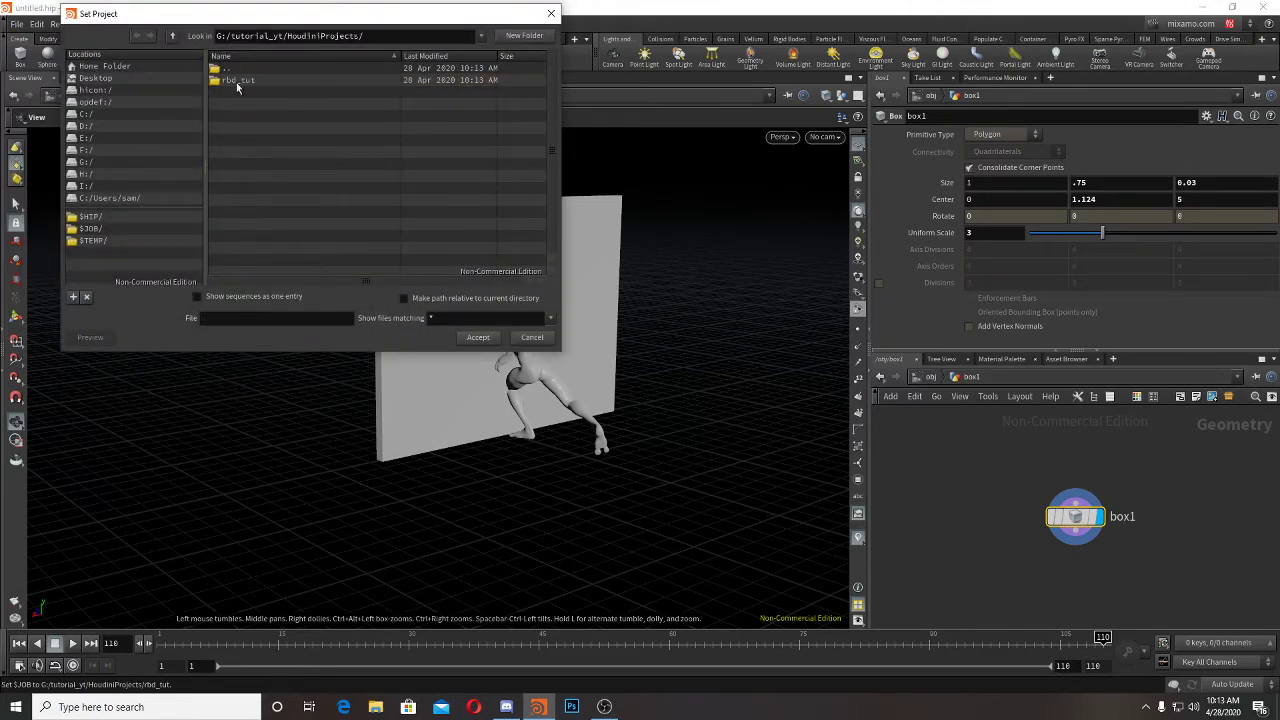
{"action": "left_click", "coordinate": [250, 81]}
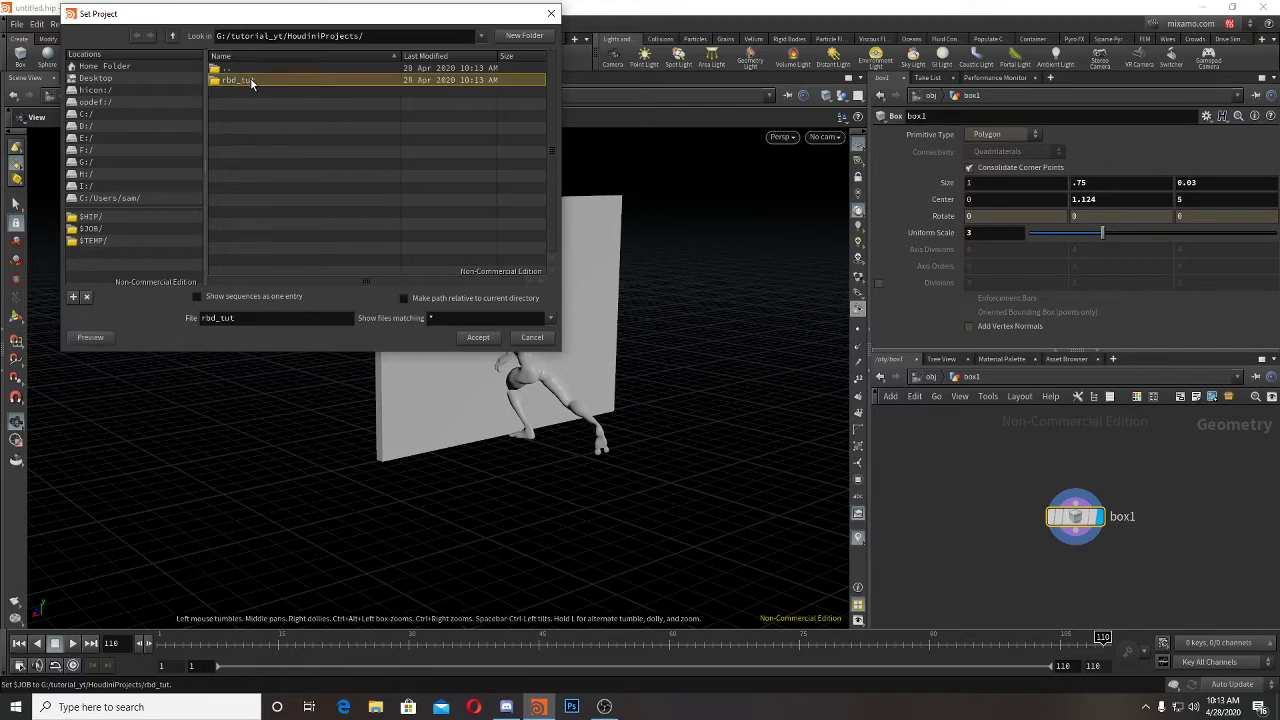
{"action": "left_click", "coordinate": [477, 338]}
{"action": "key", "text": "ctrl+s"}
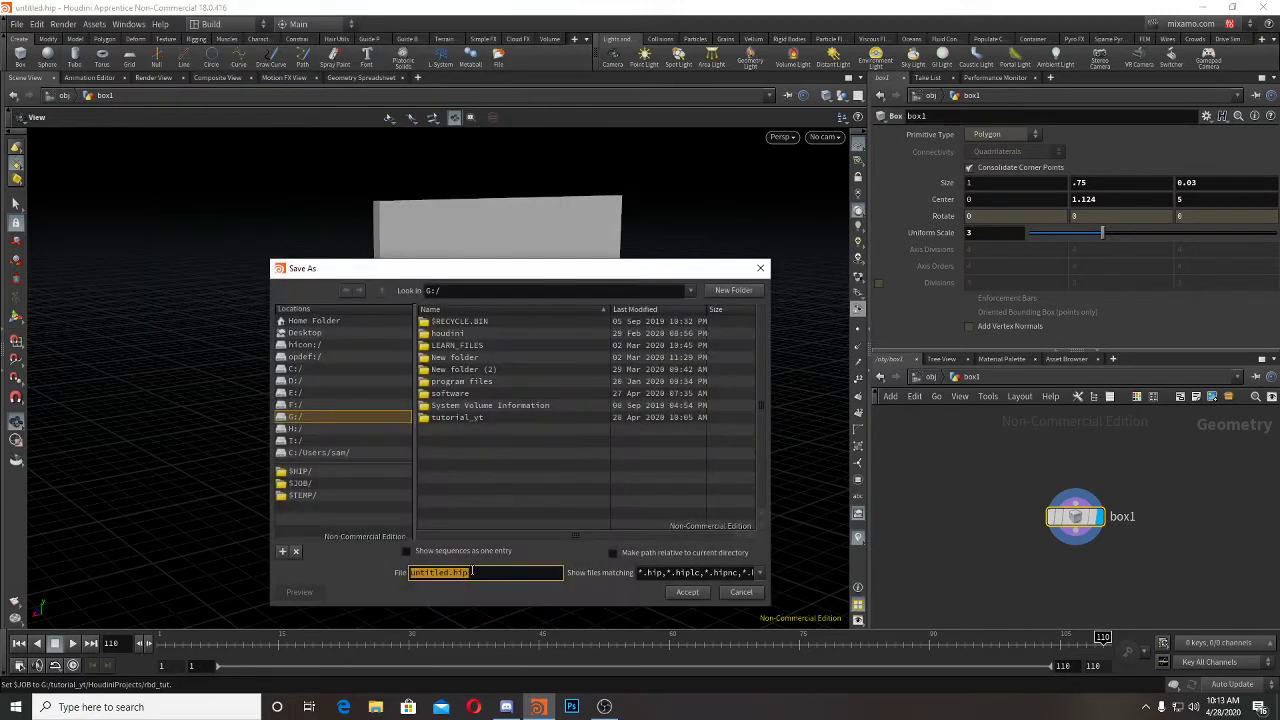
{"action": "left_click", "coordinate": [760, 268]}
{"action": "left_click", "coordinate": [20, 24]}
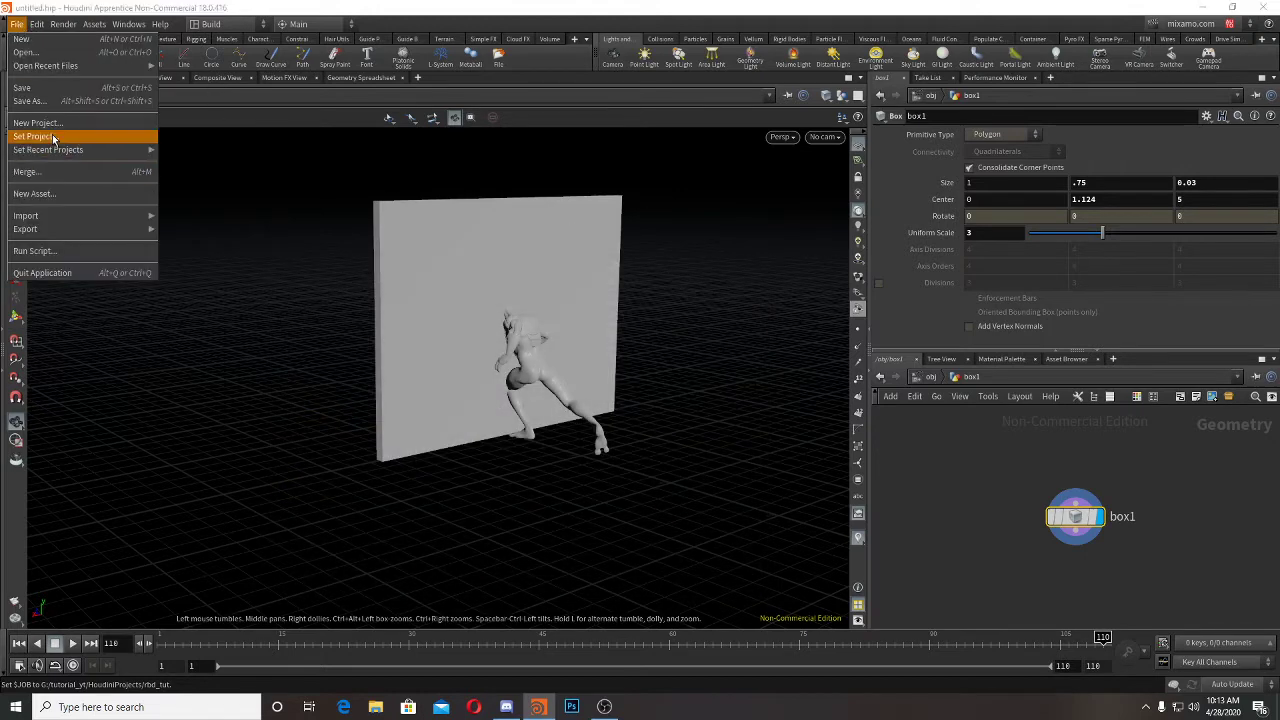
{"action": "left_click", "coordinate": [49, 131]}
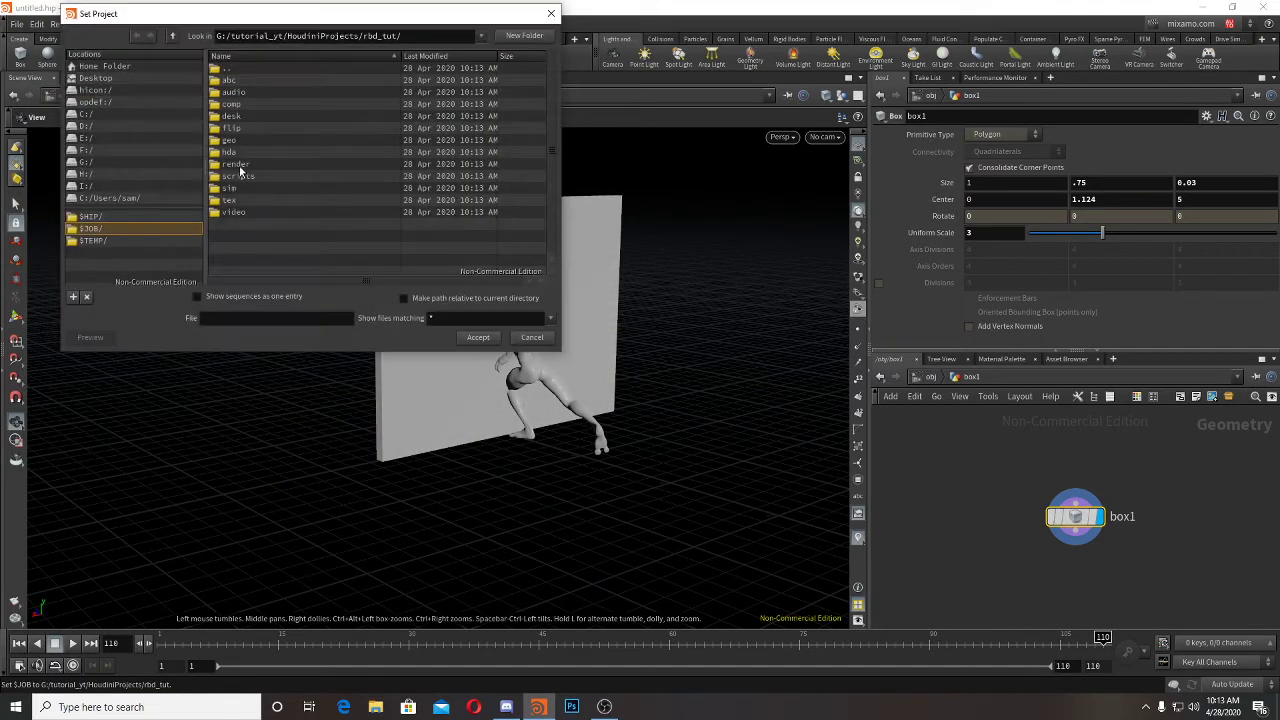
{"action": "left_click", "coordinate": [551, 13]}
Step: Save the scene as rbd_tut_v01.hip in the $JOB project folder
{"action": "key", "text": "ctrl+shift+s"}
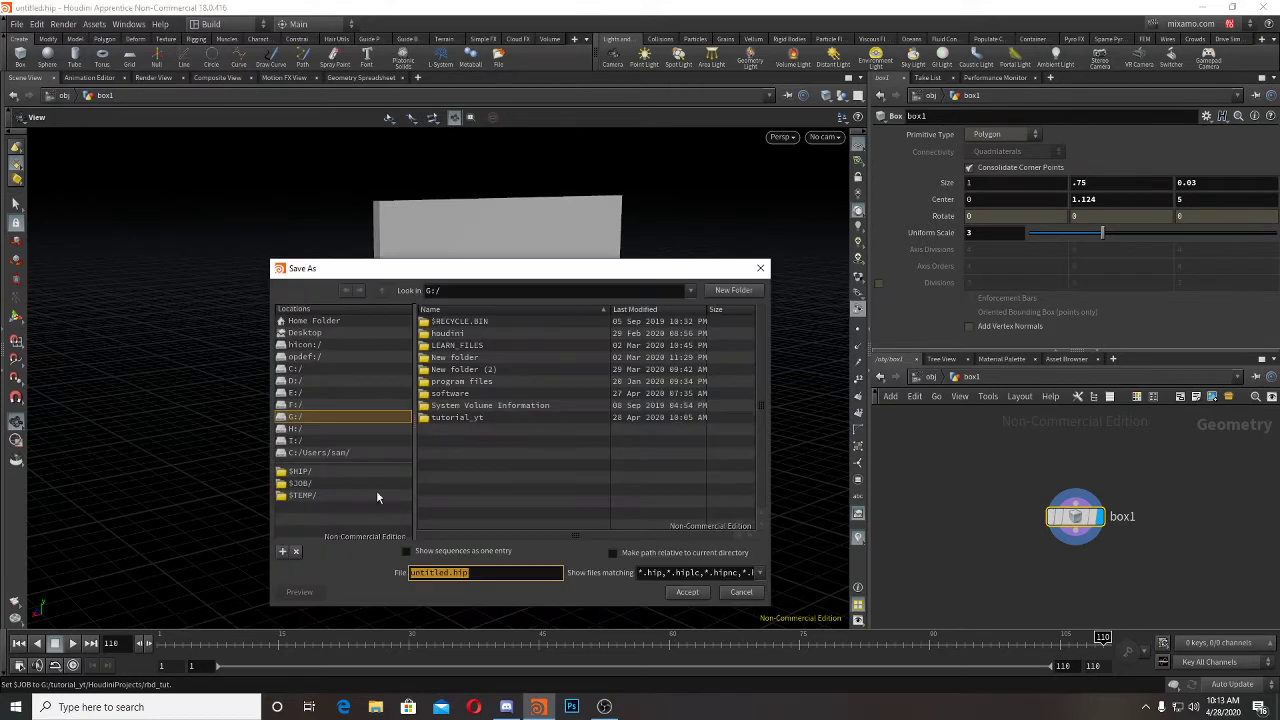
{"action": "left_click", "coordinate": [300, 483]}
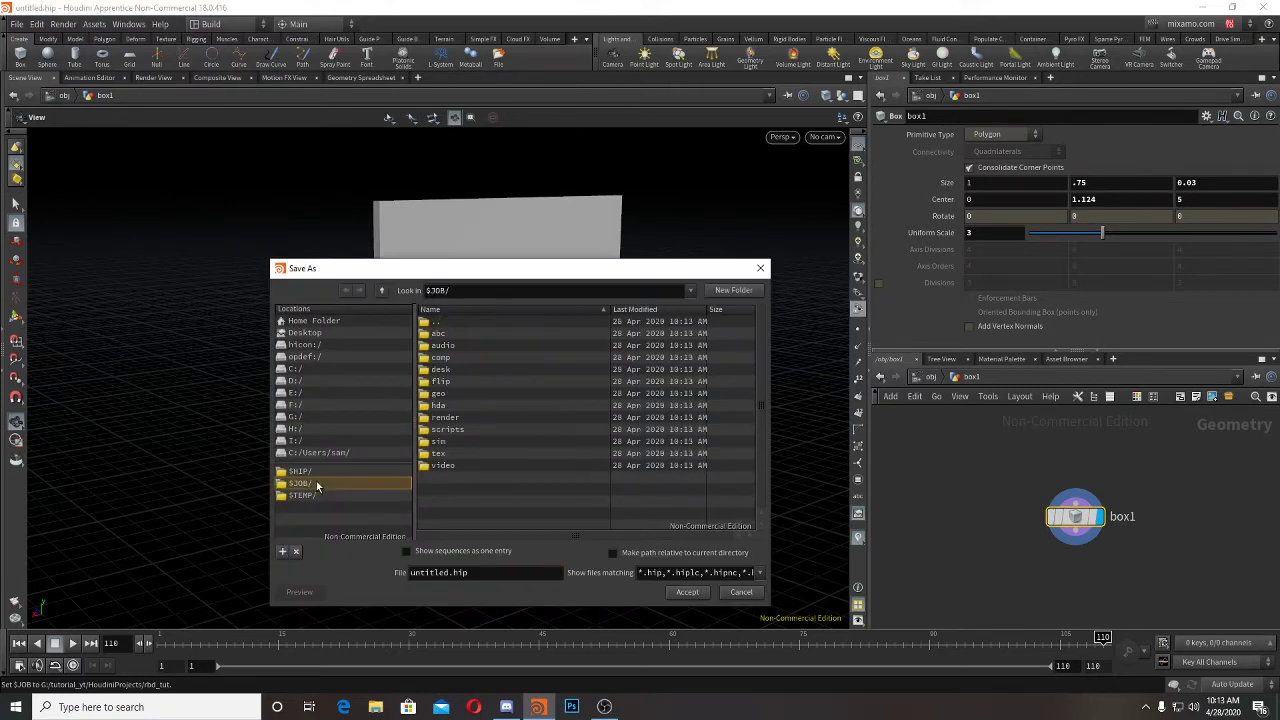
{"action": "double_click", "coordinate": [448, 571]}
{"action": "type", "text": "rbd"}
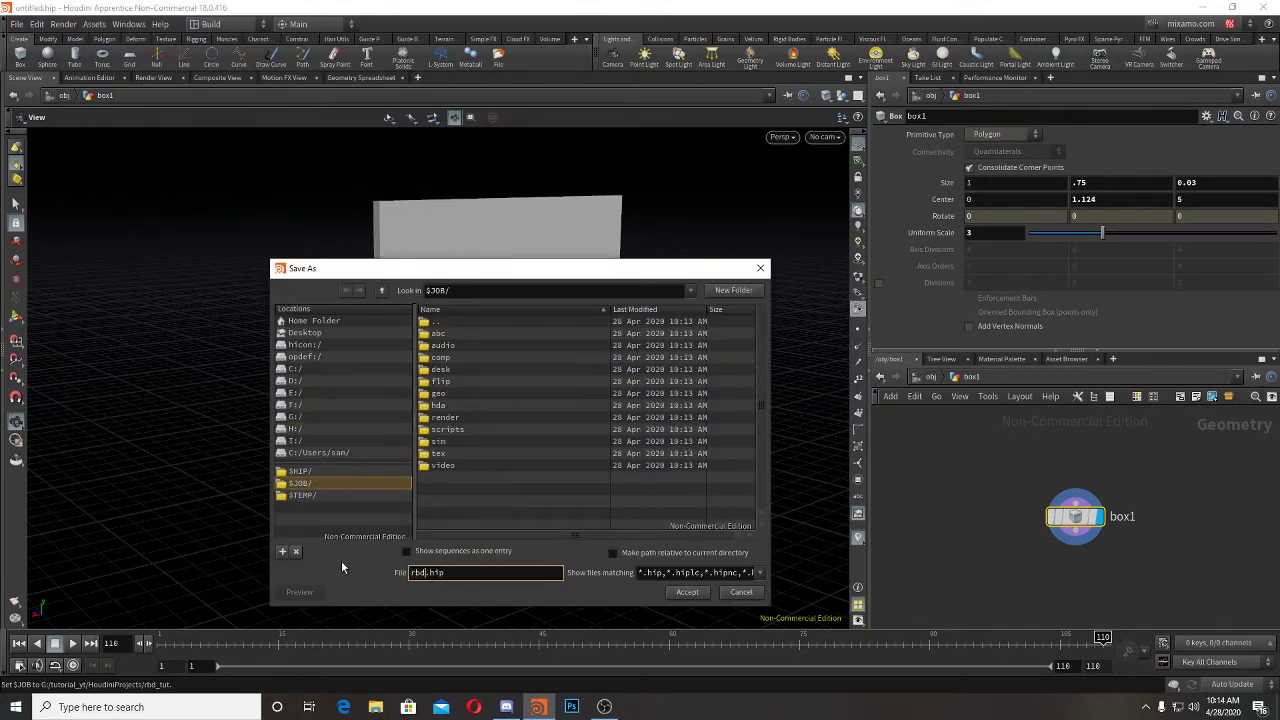
{"action": "type", "text": "_tut_v01"}
{"action": "key", "text": "Return"}
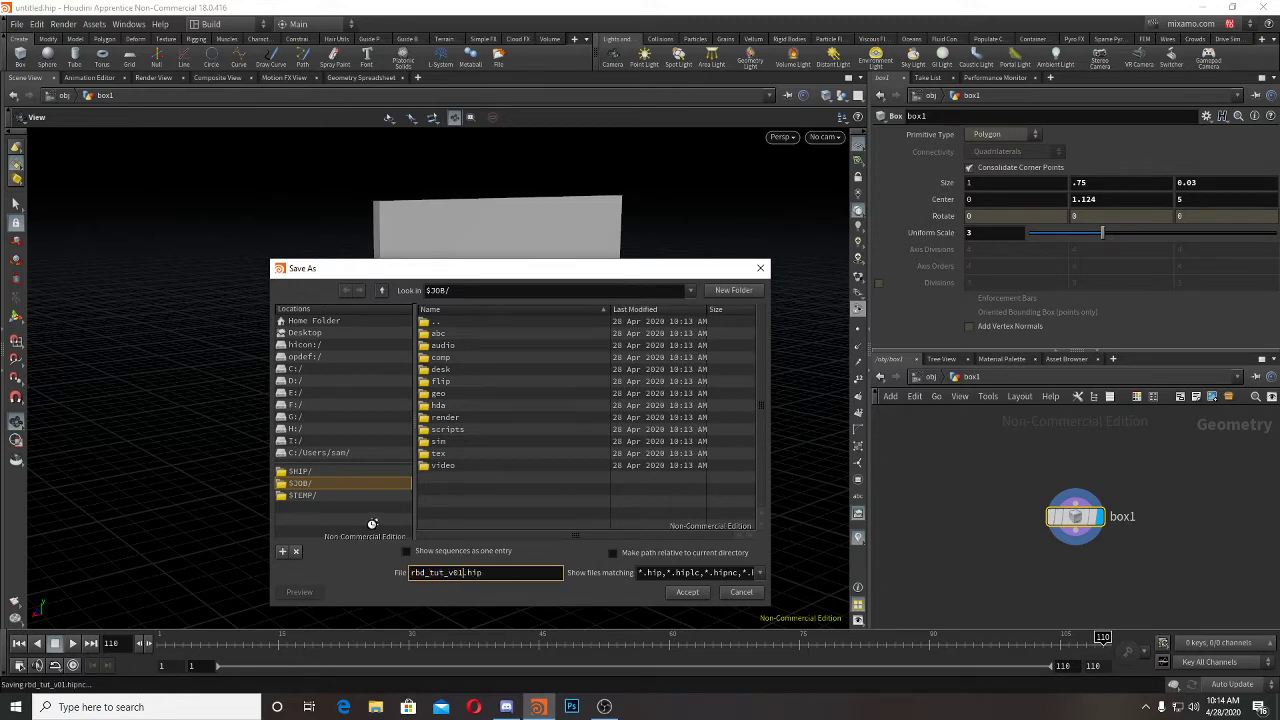
{"action": "left_click_drag", "start_coordinate": [429, 469], "coordinate": [449, 334]}
{"action": "key", "text": "ctrl+s"}
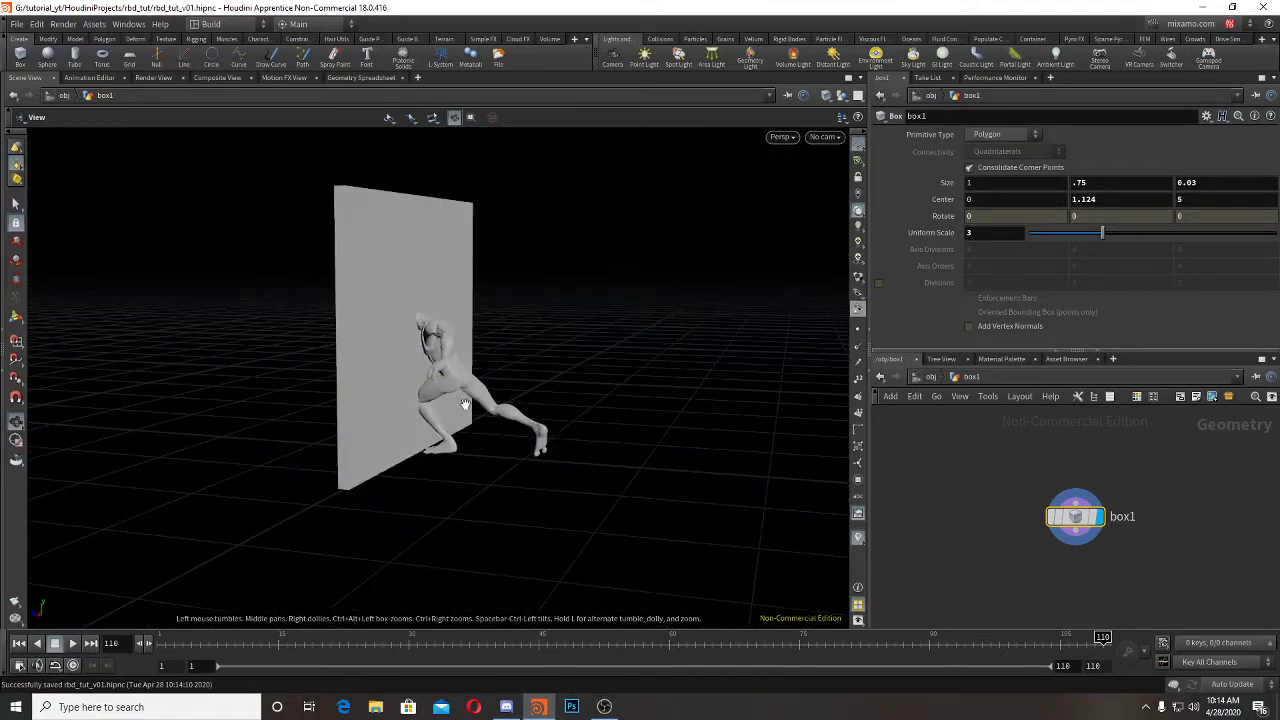
Step: Hide the other objects in the viewport so that only the wall box is displayed
{"action": "left_click_drag", "start_coordinate": [464, 403], "coordinate": [657, 349]}
{"action": "scroll", "coordinate": [1117, 520], "scroll_direction": "up", "scroll_amount": 2}
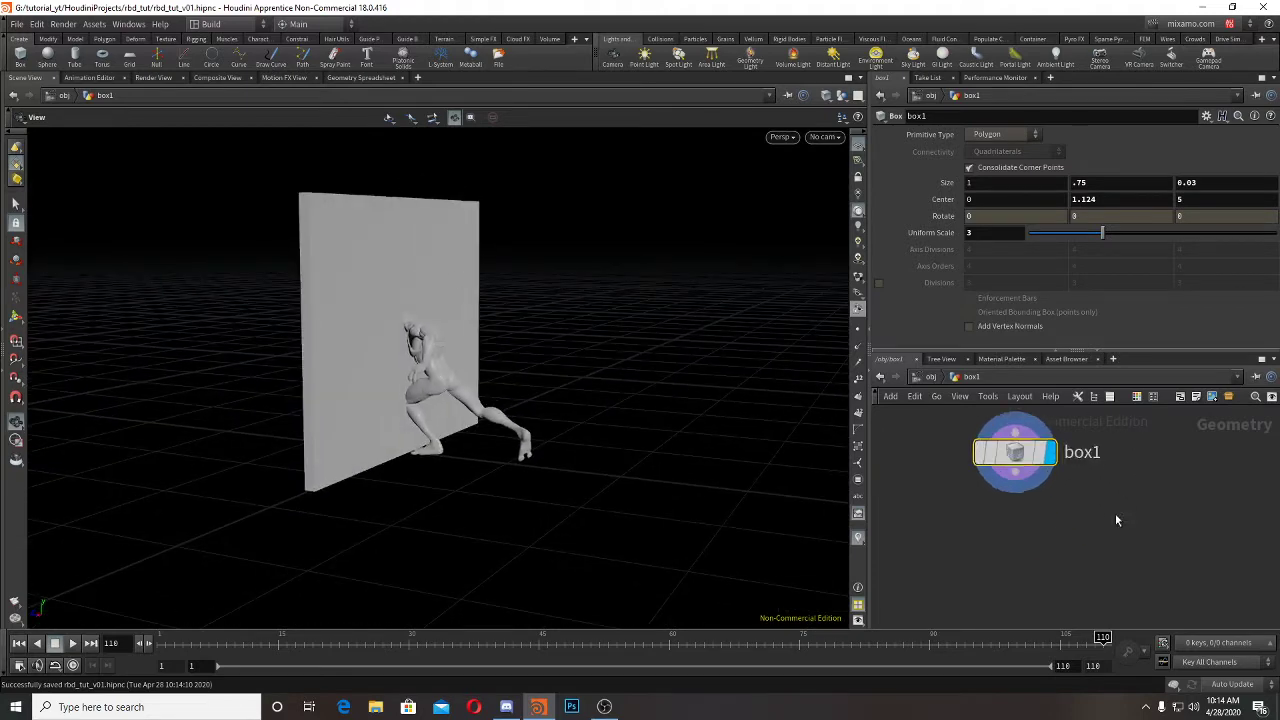
{"action": "scroll", "coordinate": [1117, 520], "scroll_direction": "up", "scroll_amount": 1}
{"action": "mouse_move", "coordinate": [482, 316]}
{"action": "left_mouse_down"}
{"action": "mouse_move", "coordinate": [429, 323]}
{"action": "mouse_move", "coordinate": [495, 327]}
{"action": "left_mouse_up"}
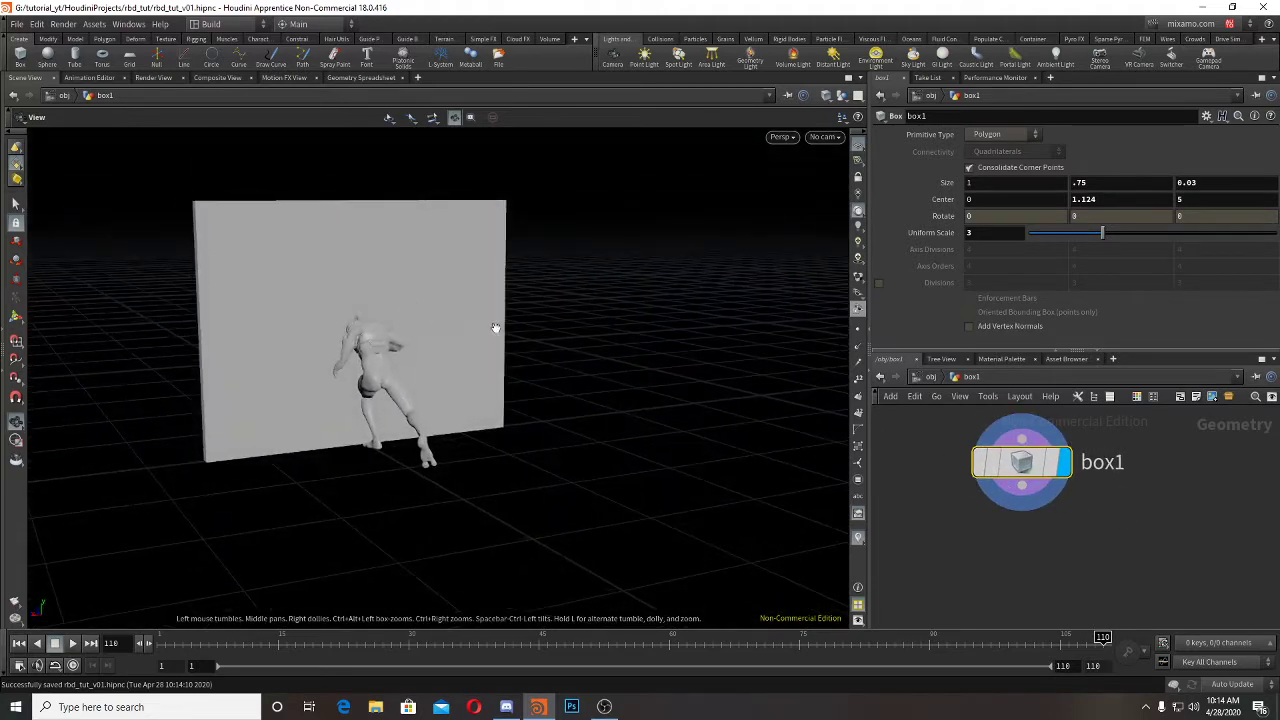
{"action": "left_click", "coordinate": [833, 96]}
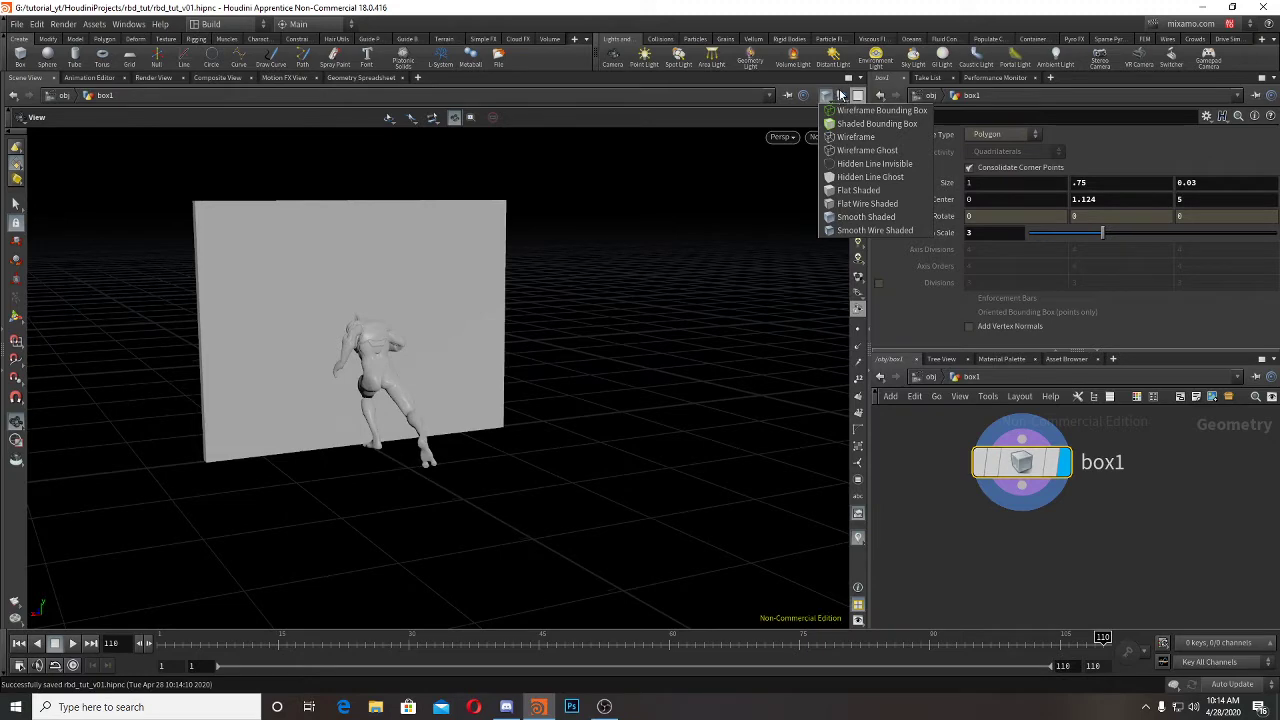
{"action": "left_click", "coordinate": [843, 96]}
{"action": "left_click", "coordinate": [843, 96]}
{"action": "left_click", "coordinate": [850, 137]}
{"action": "scroll", "coordinate": [480, 290], "scroll_direction": "up", "scroll_amount": 3}
{"action": "mouse_move", "coordinate": [475, 322]}
{"action": "left_mouse_down"}
{"action": "mouse_move", "coordinate": [436, 313]}
{"action": "mouse_move", "coordinate": [406, 331]}
{"action": "left_mouse_up"}
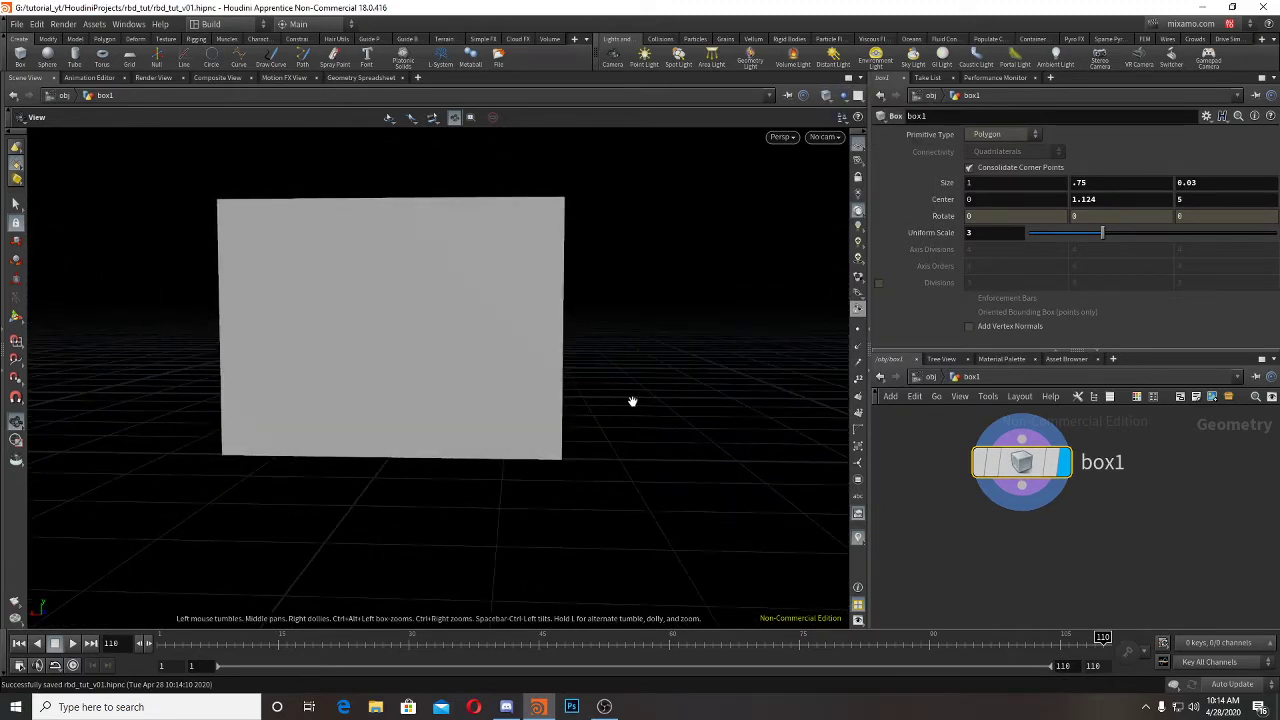
{"action": "scroll", "coordinate": [609, 402], "scroll_direction": "down", "scroll_amount": 2}
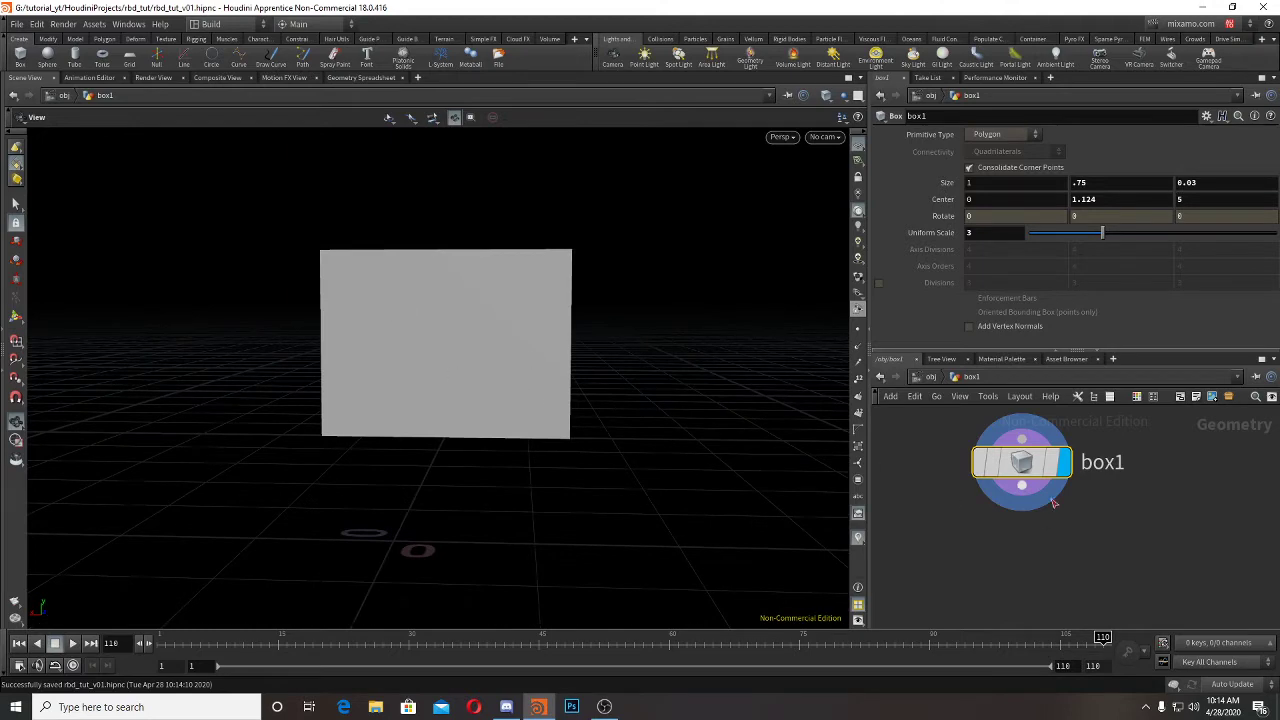
Step: Add a Scatter node connected to the output of box1
{"action": "left_click_drag", "start_coordinate": [1022, 490], "coordinate": [1132, 559]}
{"action": "type", "text": "sc"}
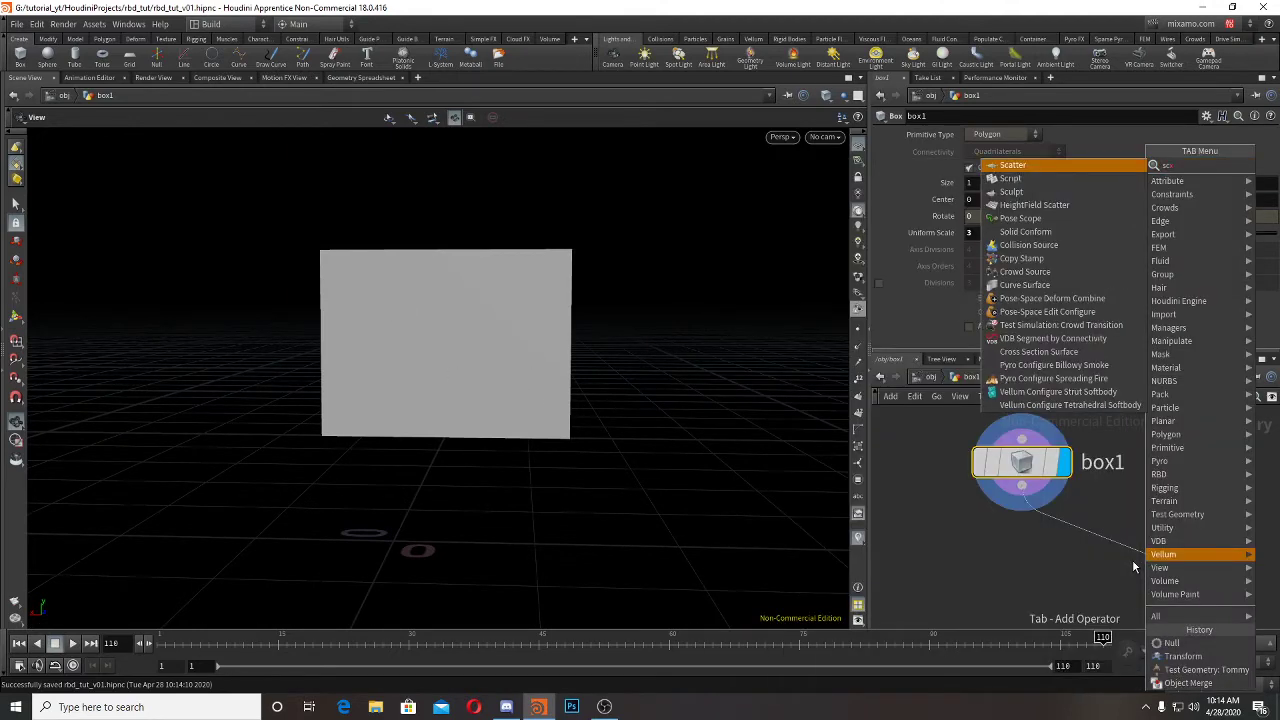
{"action": "key", "text": "BackSpace"}
{"action": "key", "text": "BackSpace"}
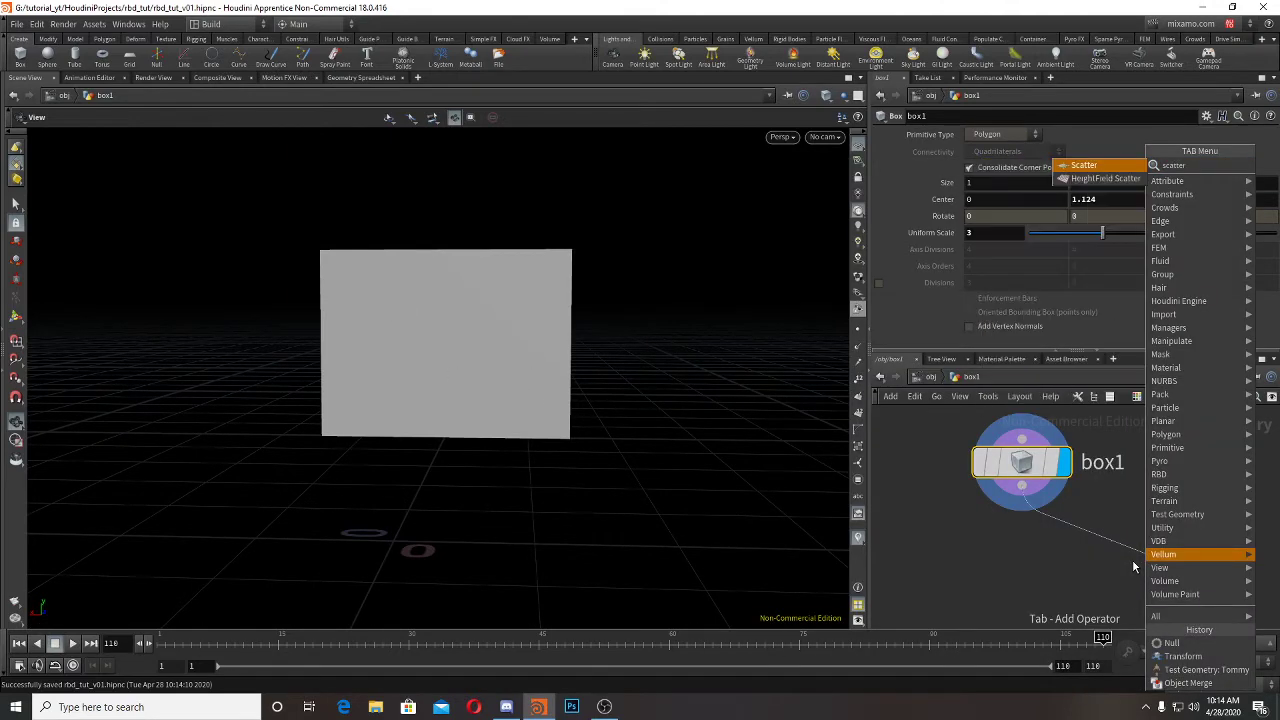
{"action": "key", "text": "Escape"}
{"action": "left_click", "coordinate": [1150, 560]}
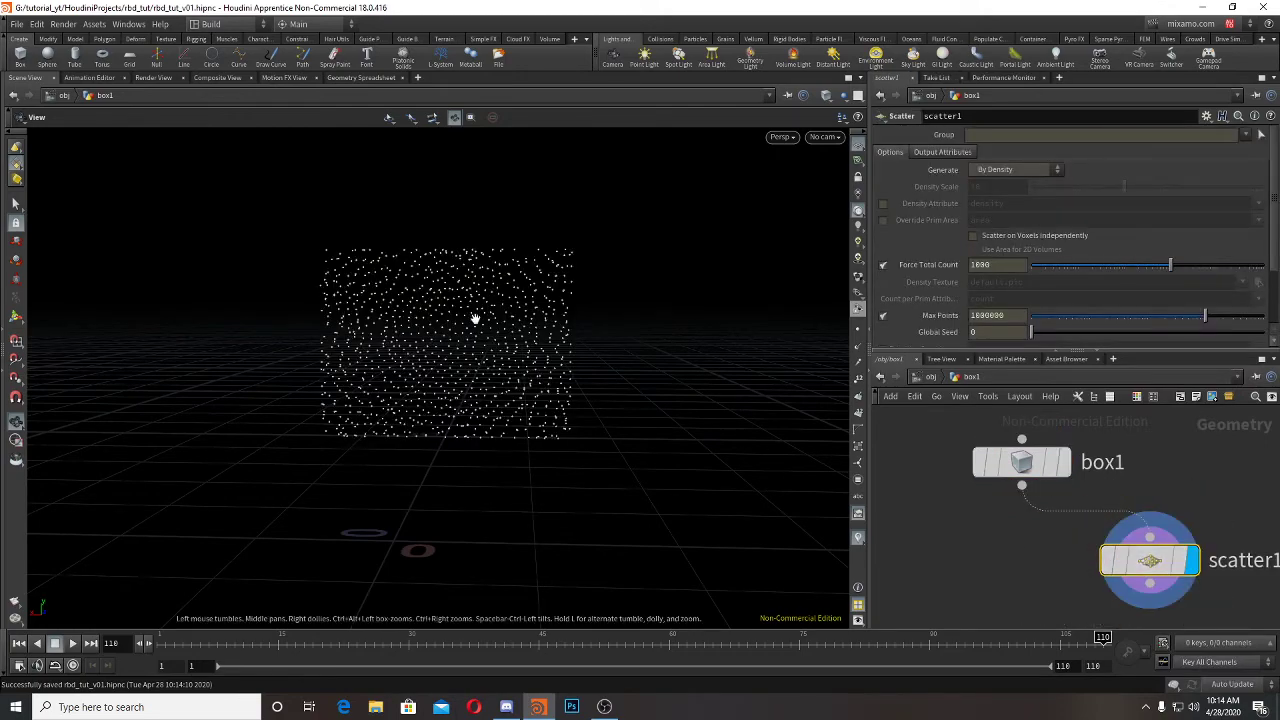
Step: Insert an IsoOffset node between box1 and scatter1 and display its fog volume
{"action": "left_click_drag", "start_coordinate": [459, 342], "coordinate": [688, 372]}
{"action": "key", "text": "Tab"}
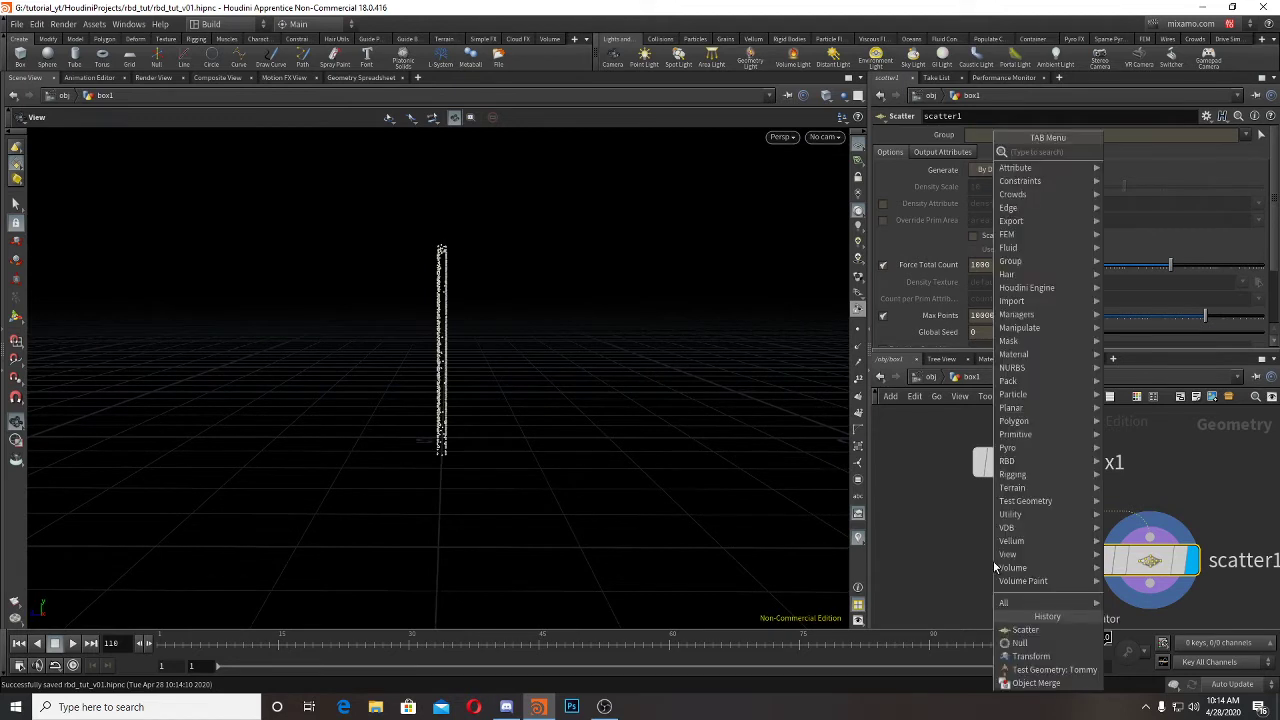
{"action": "type", "text": "isoof"}
{"action": "key", "text": "Return"}
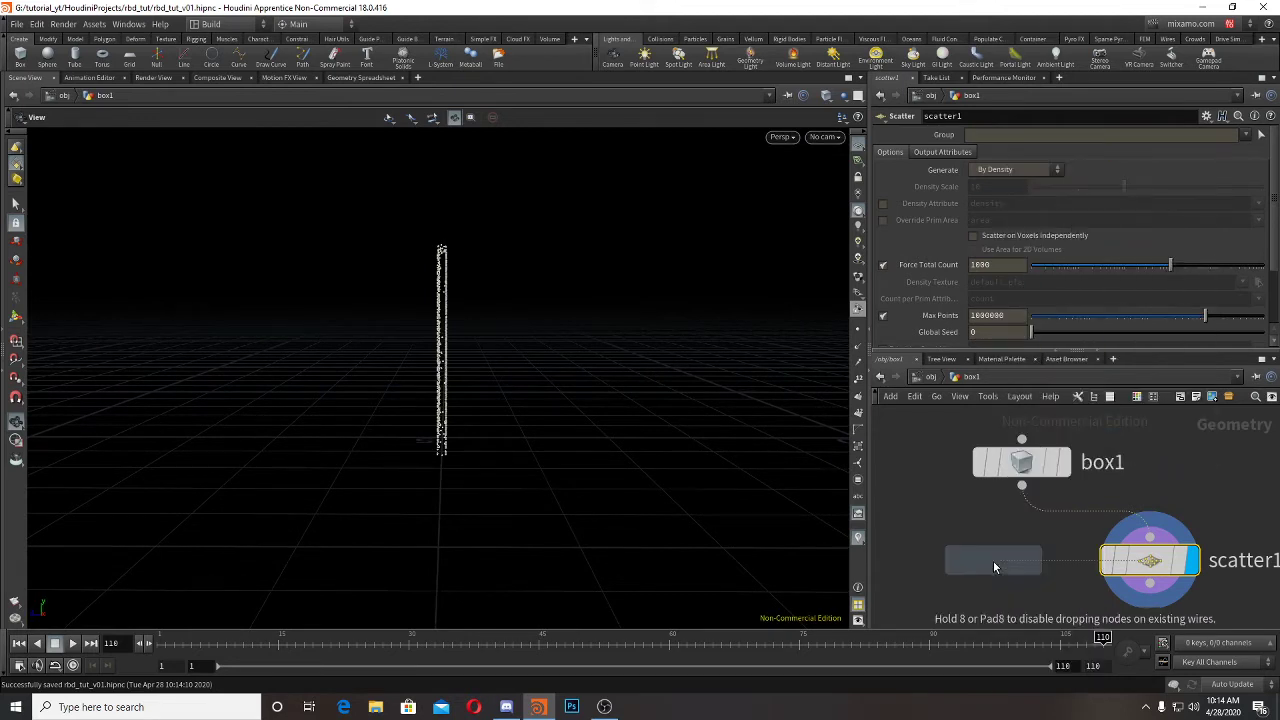
{"action": "left_click", "coordinate": [1089, 515]}
{"action": "key", "text": "ctrl+s"}
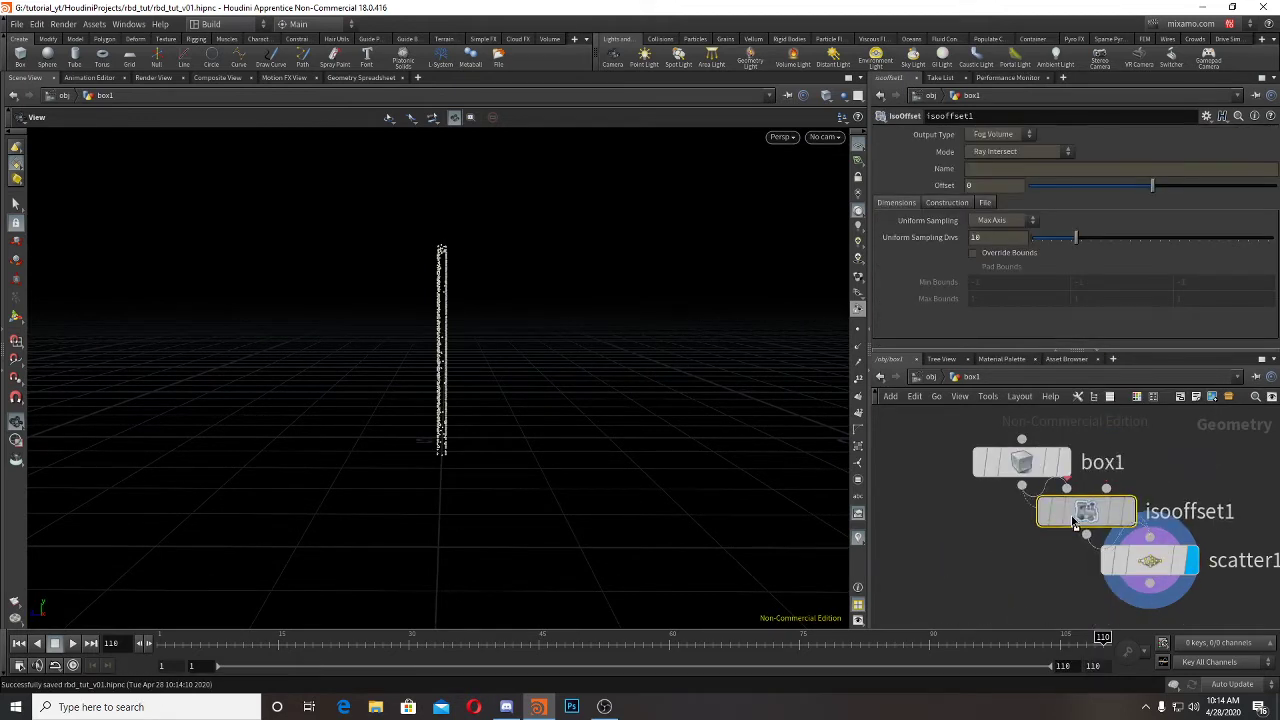
{"action": "left_click", "coordinate": [1127, 560]}
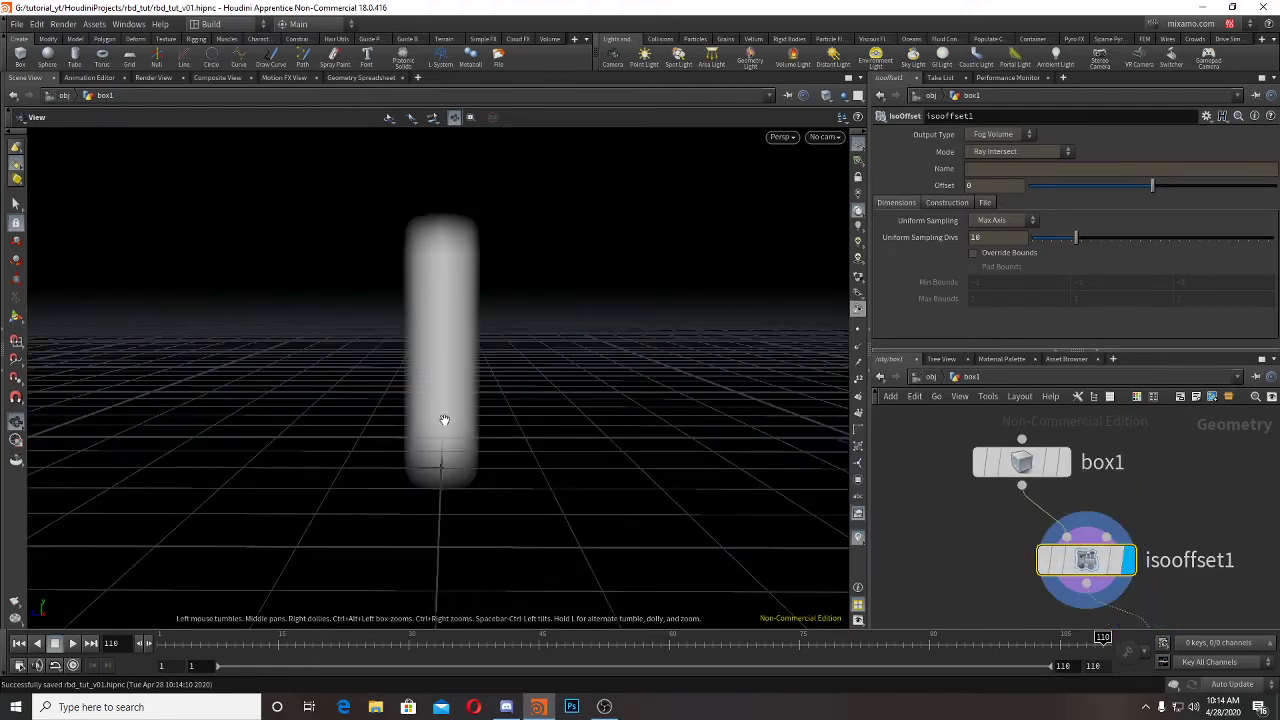
{"action": "left_click_drag", "start_coordinate": [443, 420], "coordinate": [448, 463]}
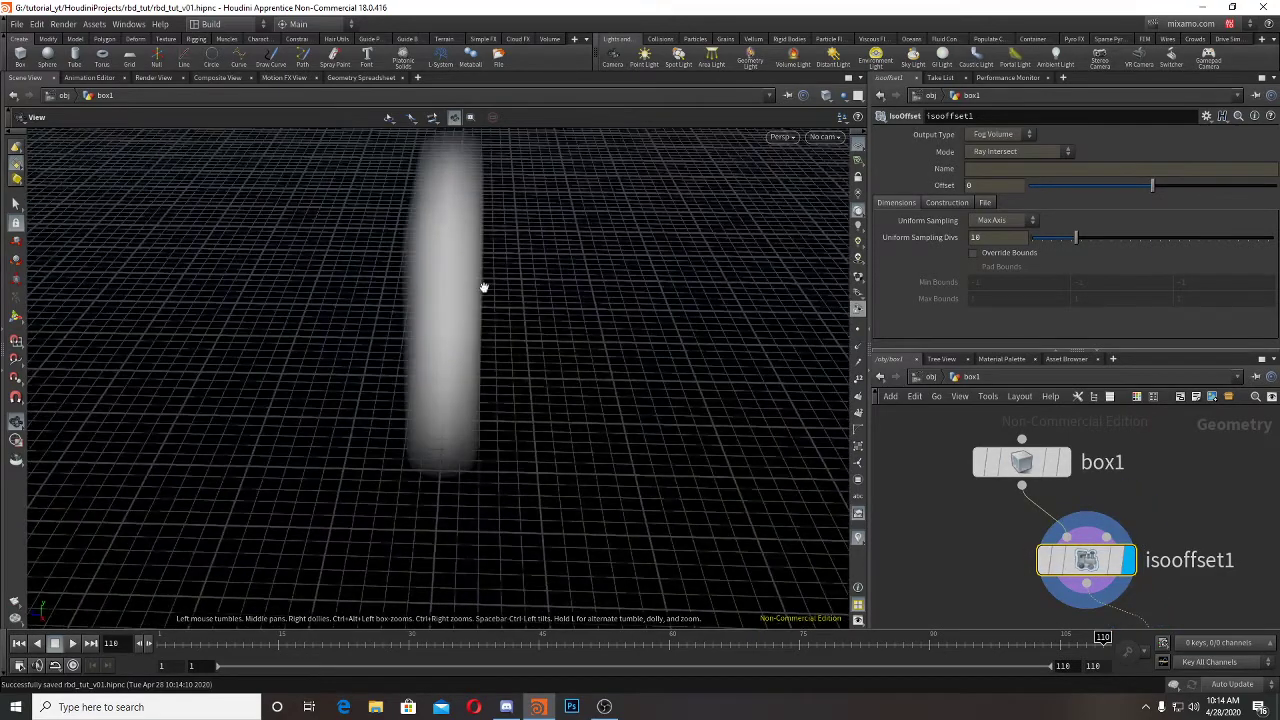
{"action": "left_click_drag", "start_coordinate": [483, 288], "coordinate": [486, 357]}
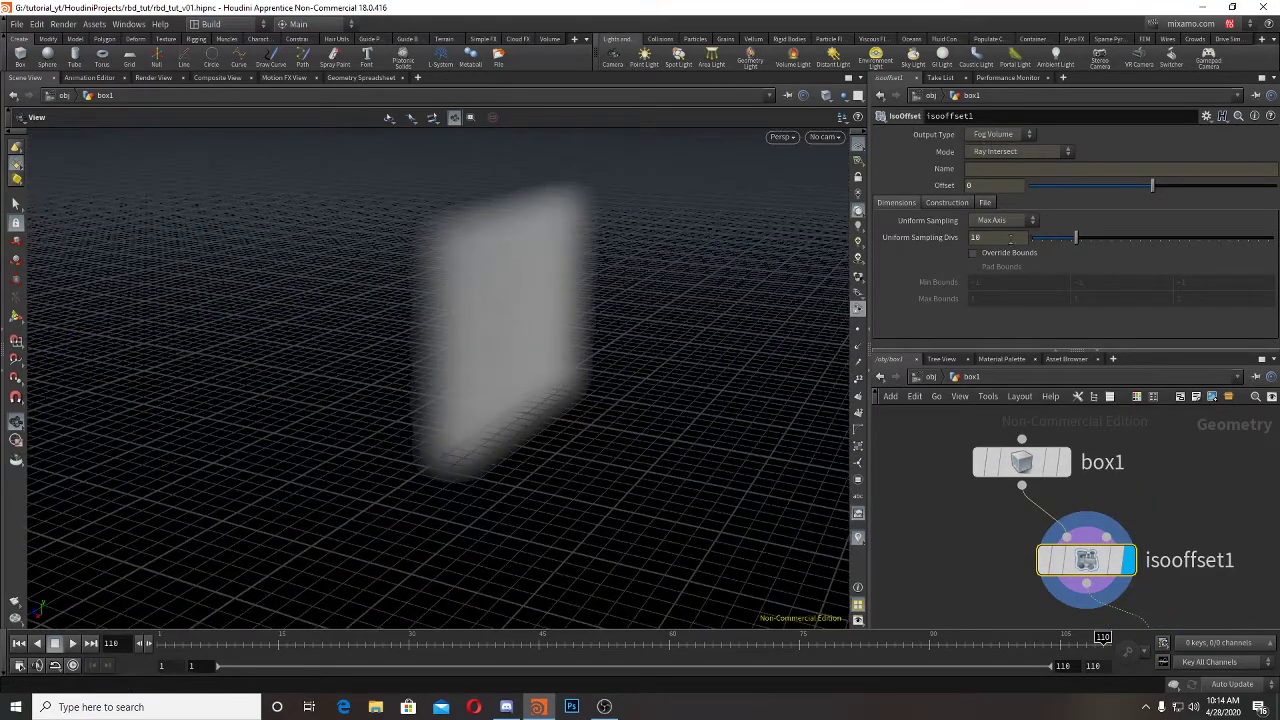
Step: Set the Uniform Sampling Divs of isooffset1 to 100
{"action": "left_click", "coordinate": [1010, 238]}
{"action": "type", "text": "100"}
{"action": "key", "text": "Return"}
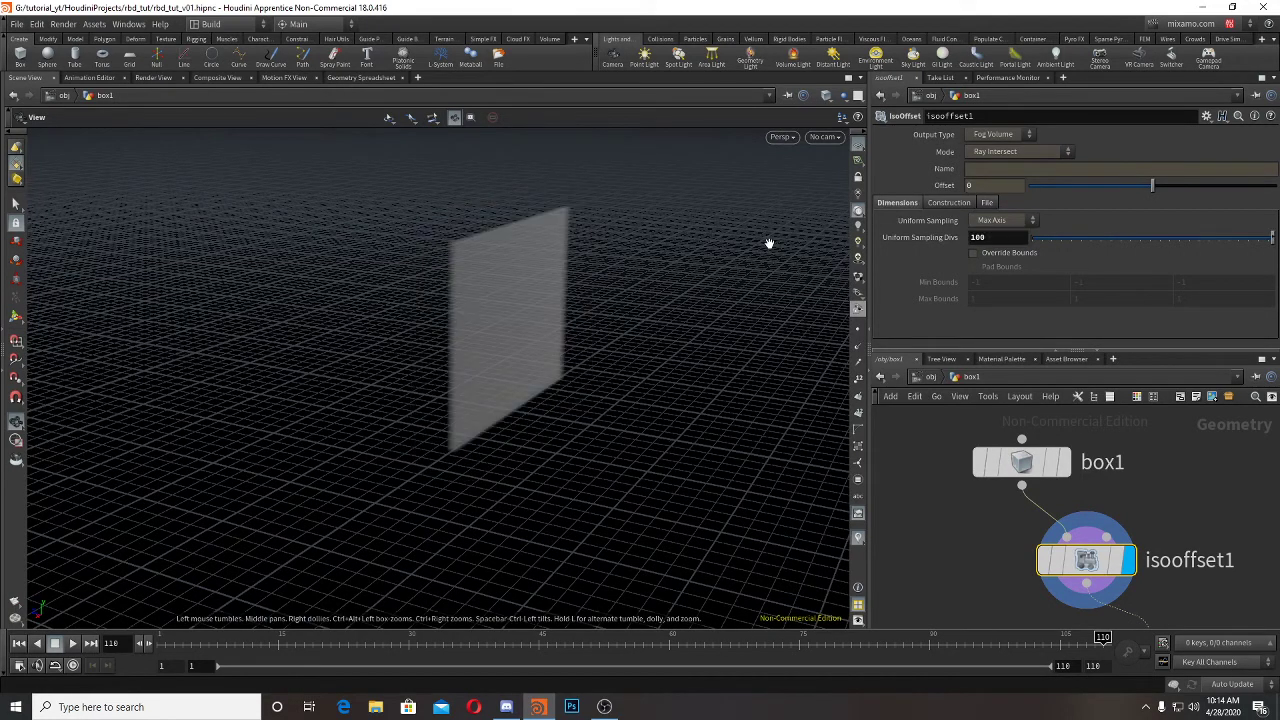
{"action": "left_click_drag", "start_coordinate": [489, 310], "coordinate": [534, 260]}
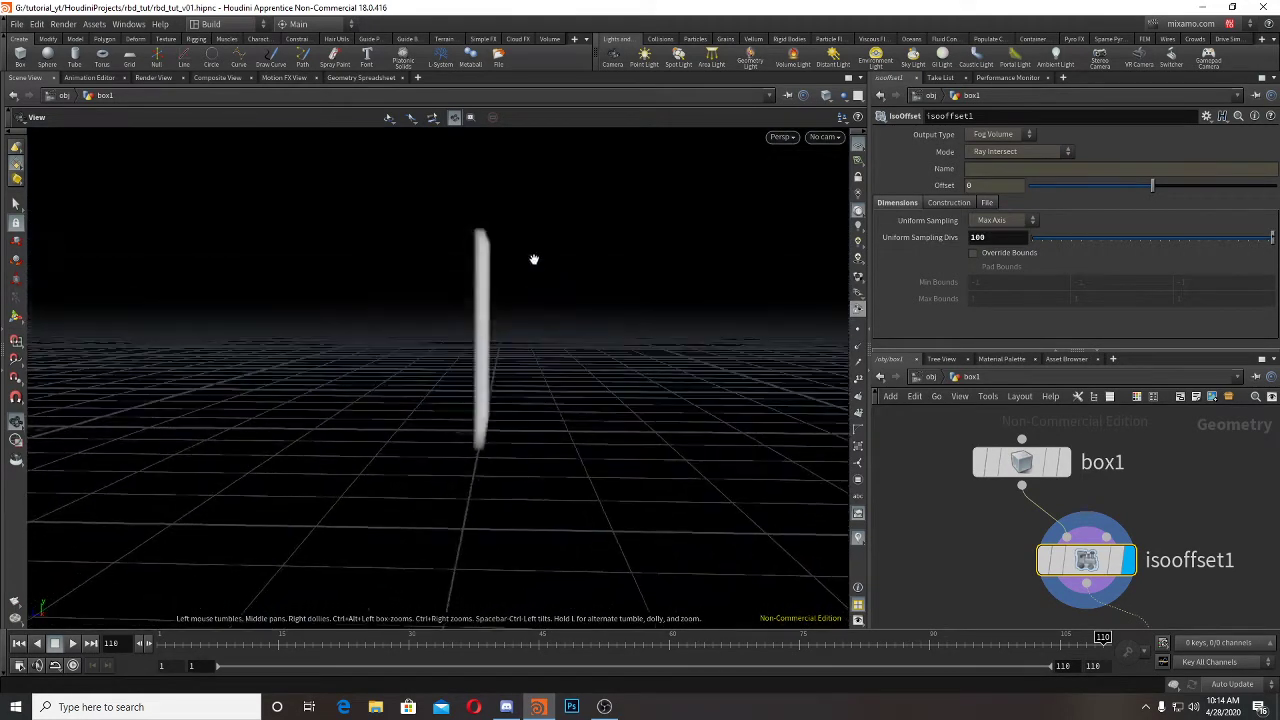
Step: Display scatter1 and check how the points fill the wall's thickness
{"action": "middle_click_drag", "start_coordinate": [1243, 558], "coordinate": [1183, 428]}
{"action": "left_click", "coordinate": [1132, 528]}
{"action": "left_click", "coordinate": [1098, 528]}
{"action": "scroll", "coordinate": [731, 352], "scroll_direction": "up", "scroll_amount": 4}
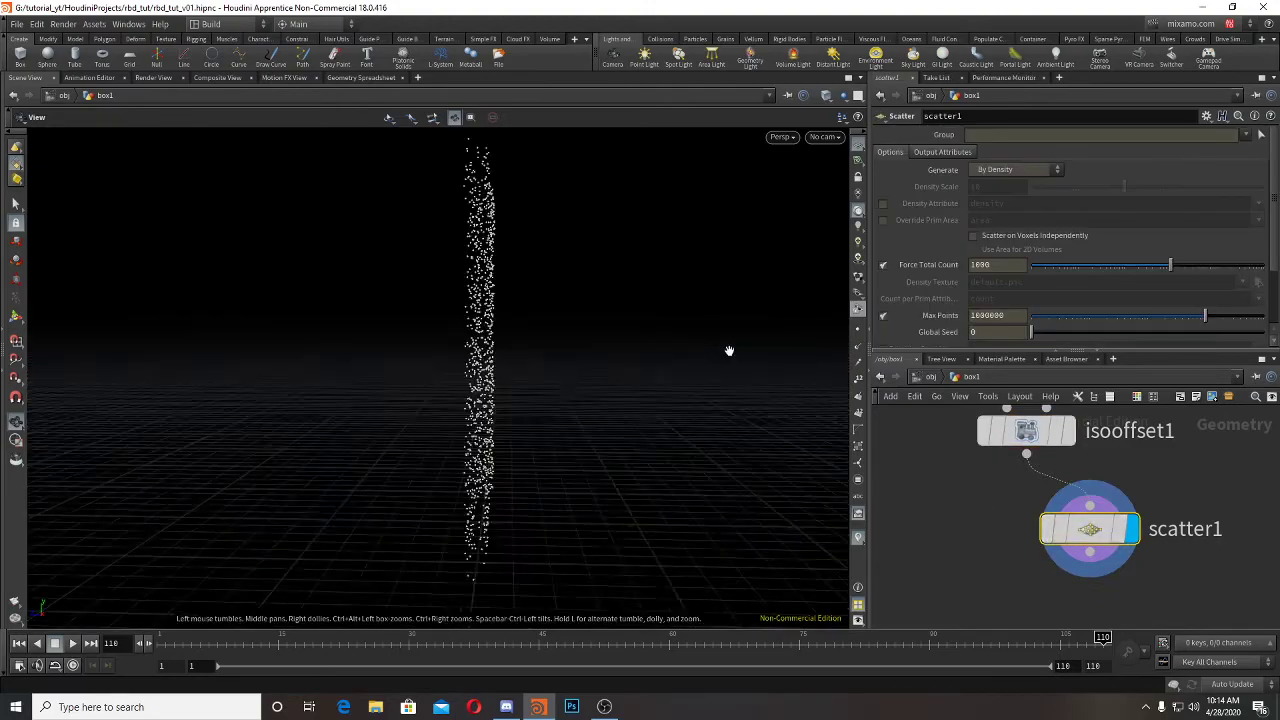
{"action": "left_click_drag", "start_coordinate": [731, 352], "coordinate": [700, 440]}
{"action": "left_click_drag", "start_coordinate": [760, 390], "coordinate": [717, 361]}
Step: Toggle the bypass of isooffset1 on and off to compare the scattered points with and without the volume
{"action": "left_click", "coordinate": [982, 432]}
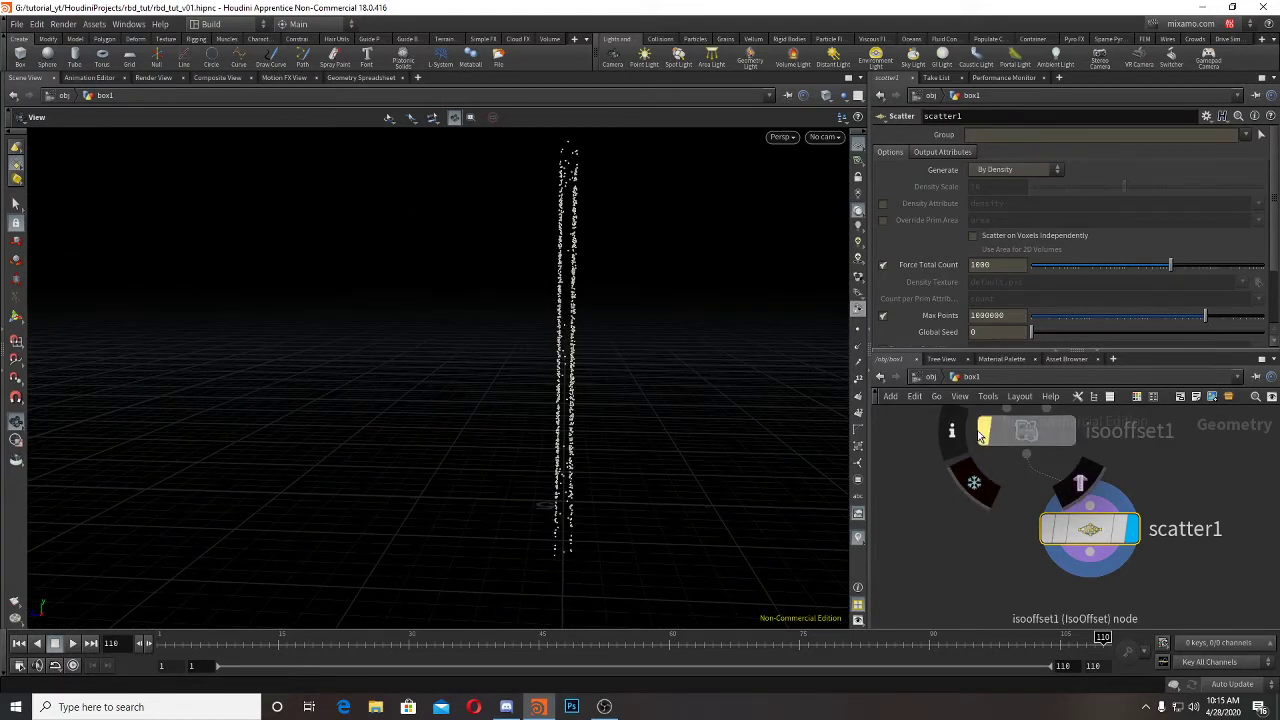
{"action": "left_click", "coordinate": [980, 435]}
{"action": "left_click", "coordinate": [980, 435]}
{"action": "left_click", "coordinate": [980, 435]}
{"action": "left_click", "coordinate": [980, 435]}
{"action": "left_click", "coordinate": [988, 437]}
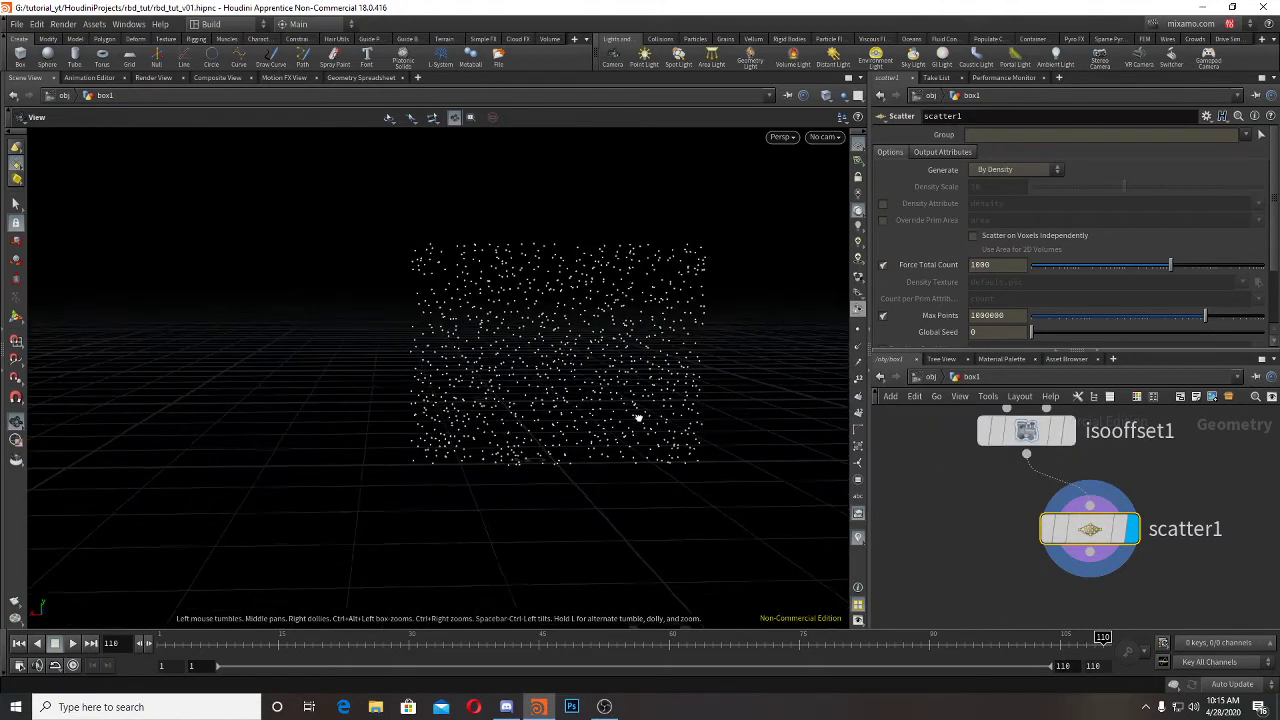
Step: Set the Force Total Count of scatter1 to 250
{"action": "double_click", "coordinate": [997, 266]}
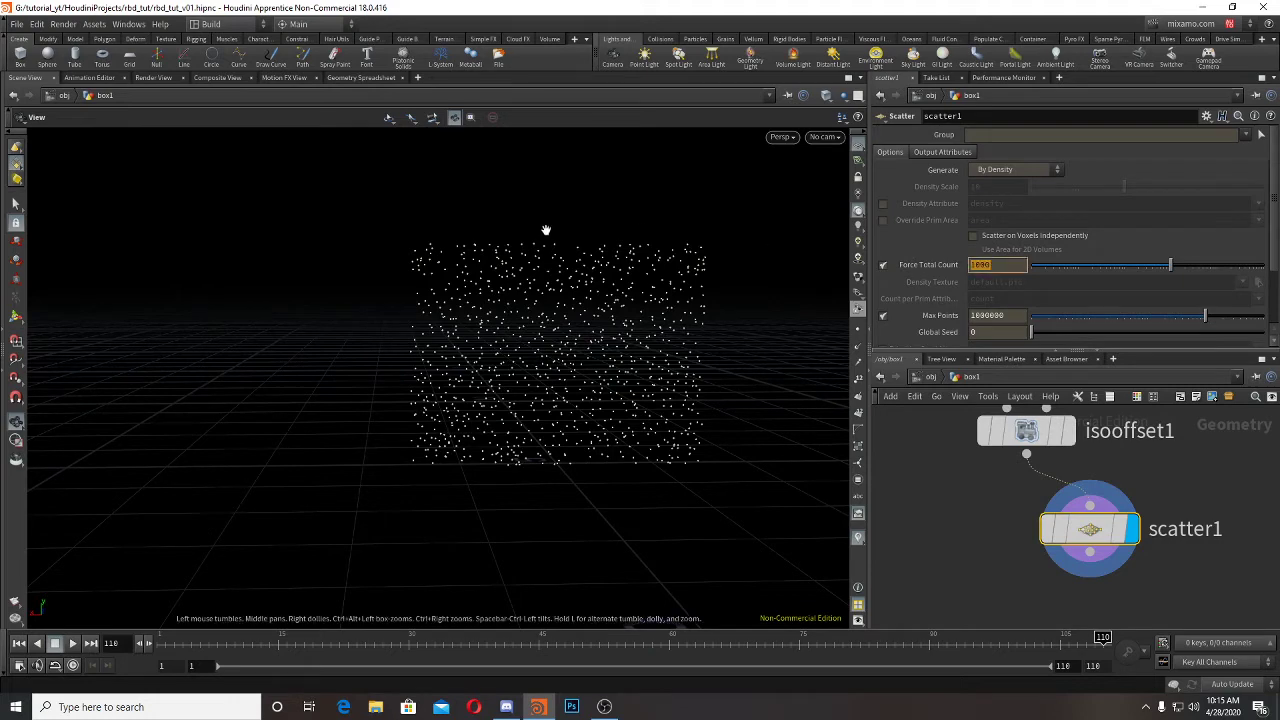
{"action": "type", "text": "250"}
{"action": "key", "text": "Return"}
{"action": "left_click_drag", "start_coordinate": [546, 234], "coordinate": [560, 458]}
Step: Add a Voronoi Fracture node below box1 and scatter1 in the network
{"action": "scroll", "coordinate": [994, 559], "scroll_direction": "down", "scroll_amount": 3}
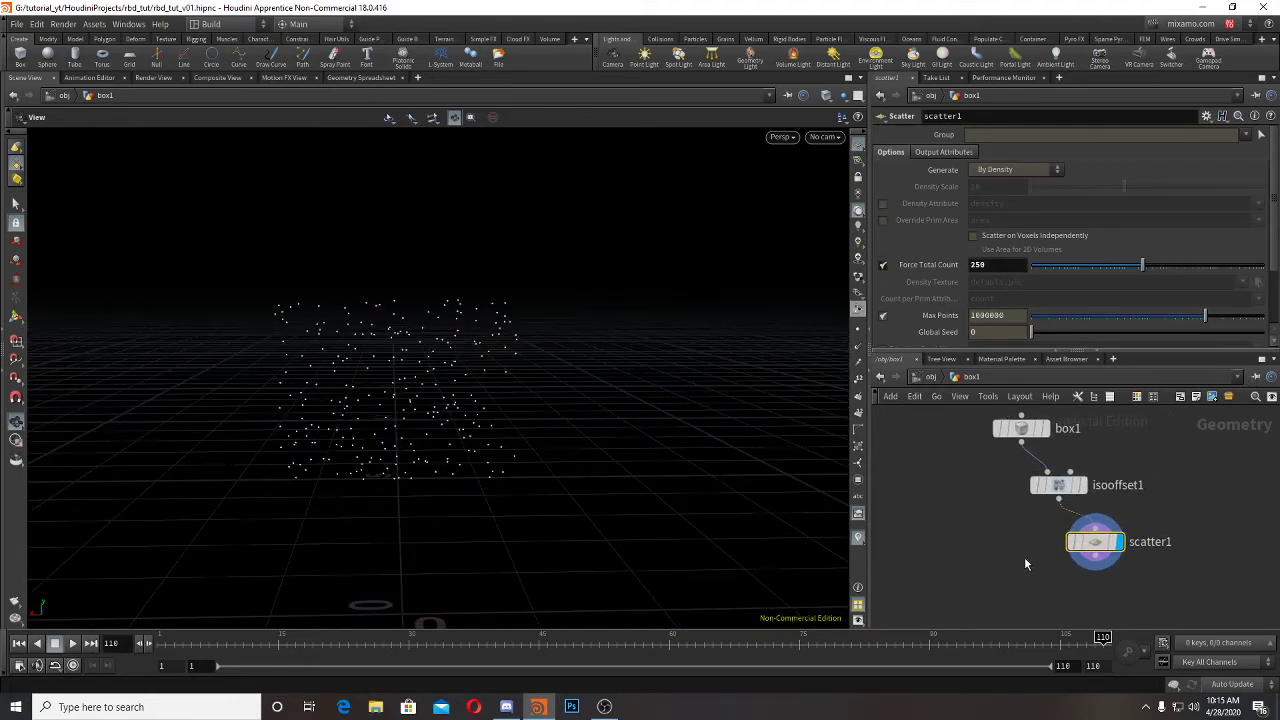
{"action": "key", "text": "Tab"}
{"action": "type", "text": "voronoi"}
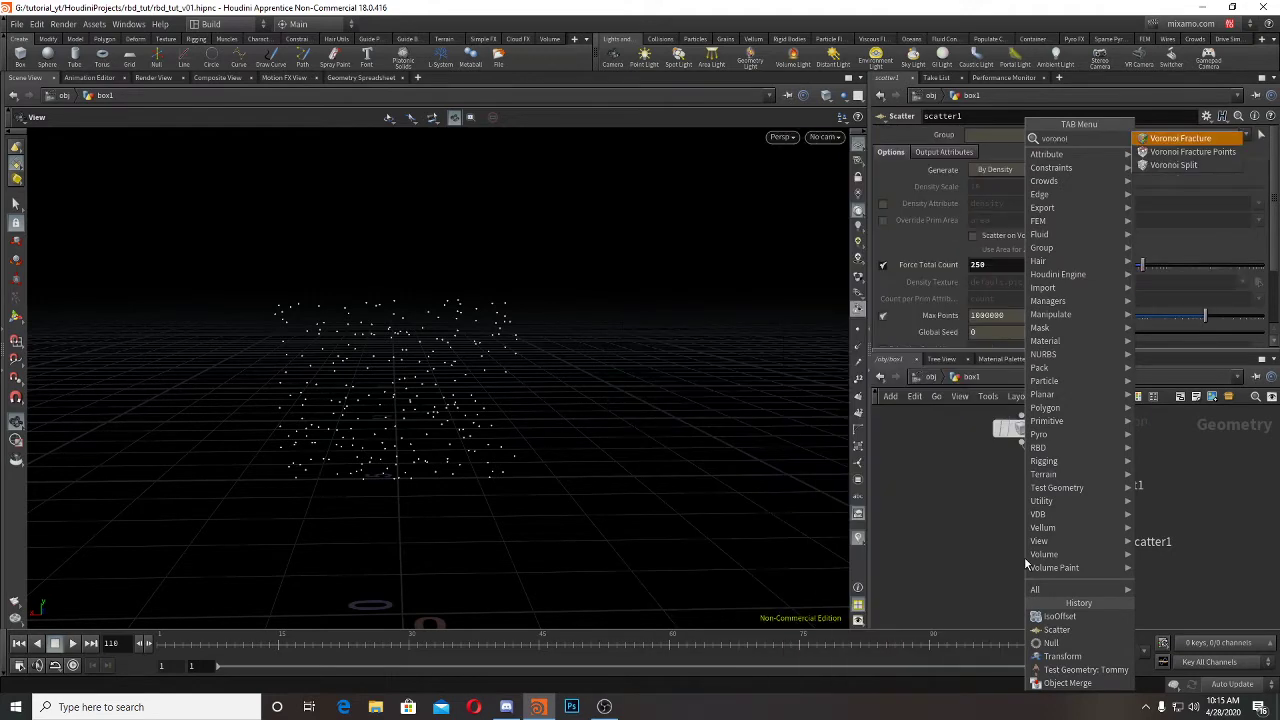
{"action": "key", "text": "Return"}
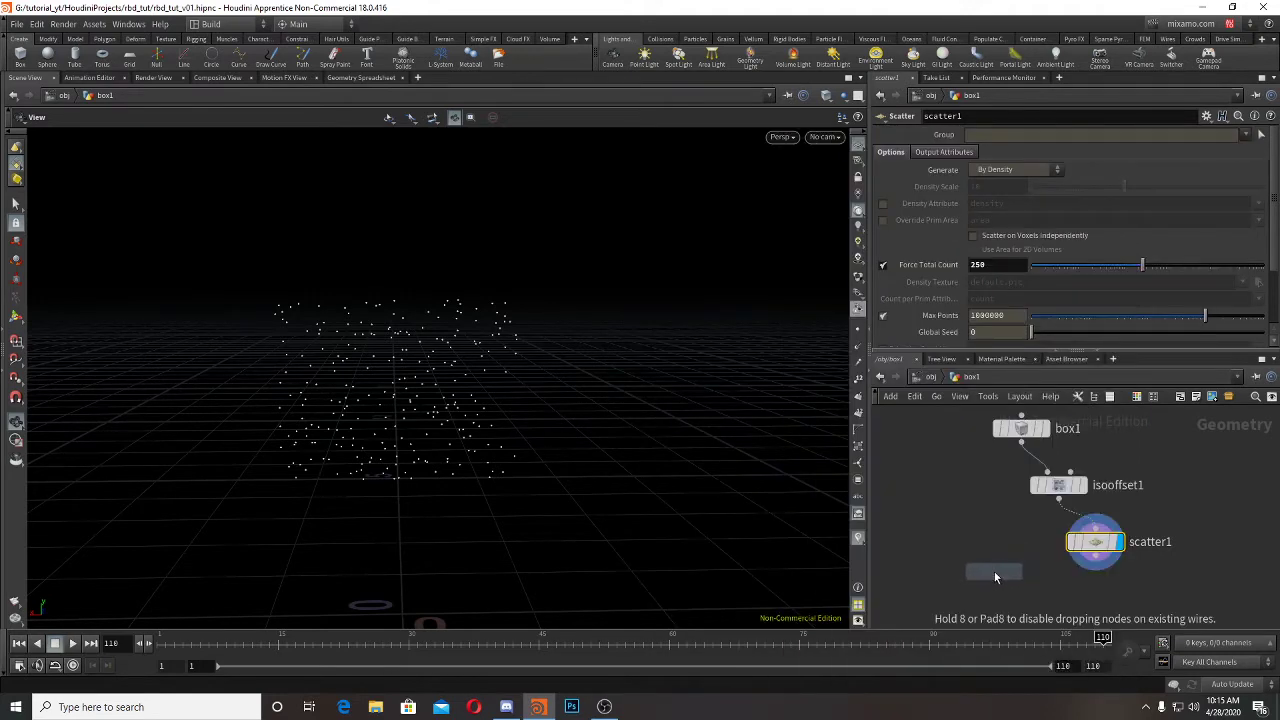
{"action": "left_click", "coordinate": [1000, 603]}
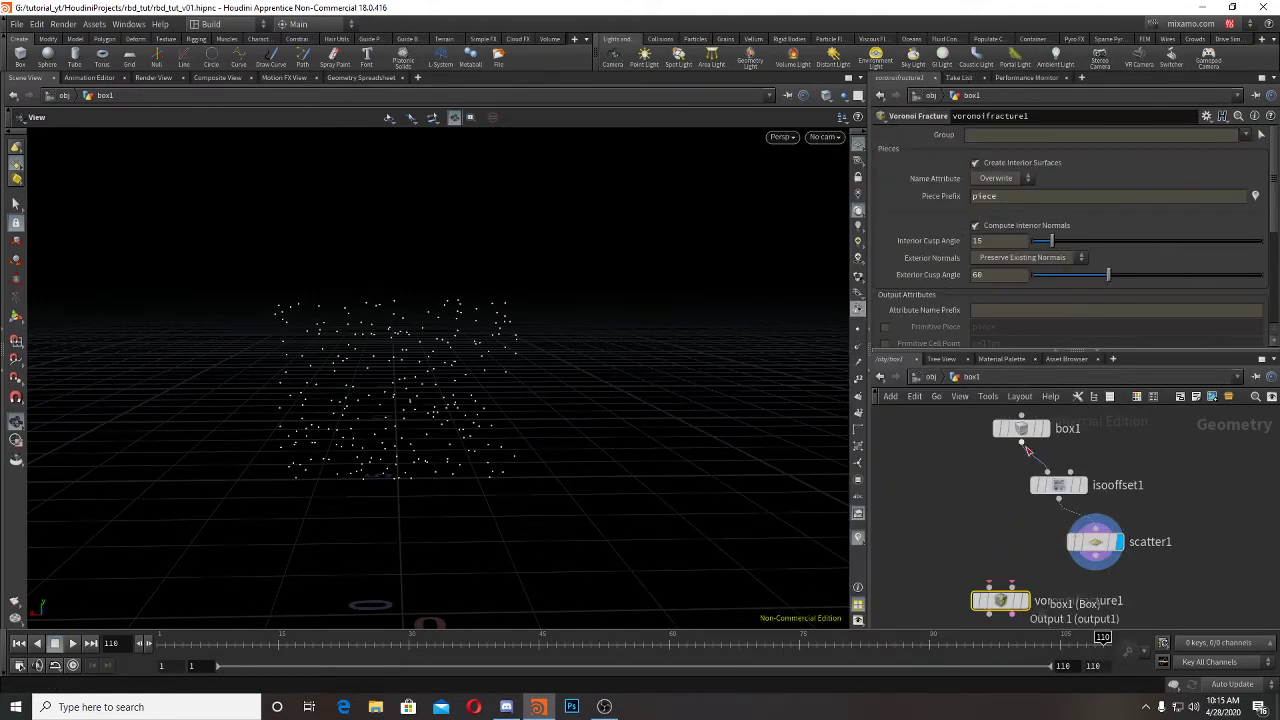
Step: Connect box1 to the first input of voronoifracture1 and scatter1 to its cell points input, and display the fracture
{"action": "left_click", "coordinate": [1021, 442]}
{"action": "left_click", "coordinate": [988, 591]}
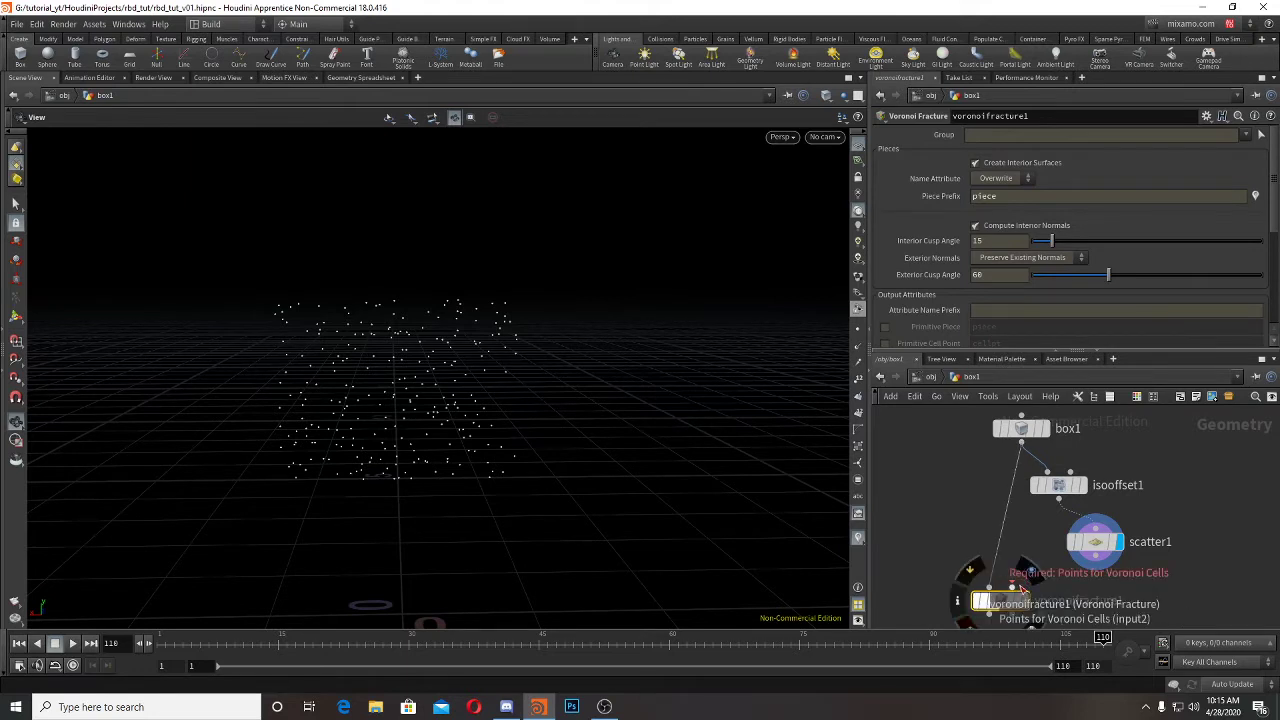
{"action": "left_click", "coordinate": [1012, 588]}
{"action": "left_click", "coordinate": [1095, 567]}
{"action": "left_click", "coordinate": [1025, 600]}
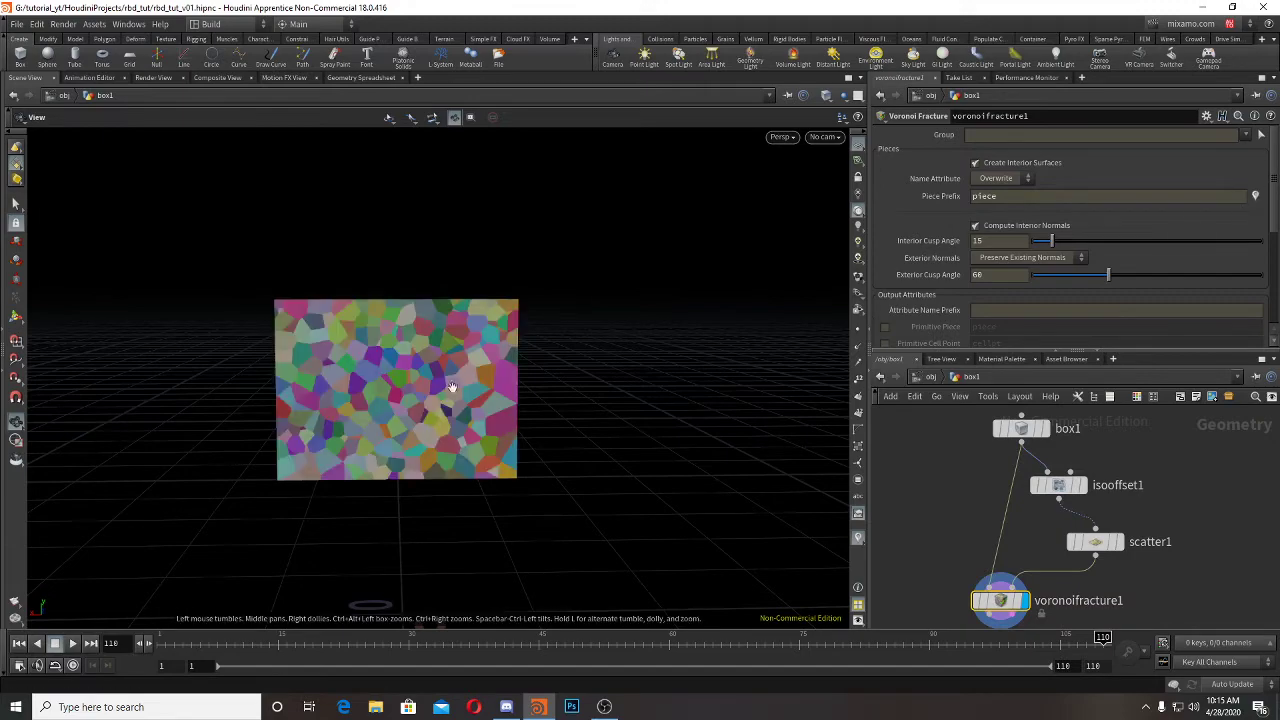
Step: Inspect the fractured wall's pieces up close and turn on point display in the viewport
{"action": "scroll", "coordinate": [443, 410], "scroll_direction": "up", "scroll_amount": 6}
{"action": "mouse_move", "coordinate": [417, 403]}
{"action": "left_mouse_down"}
{"action": "mouse_move", "coordinate": [451, 329]}
{"action": "mouse_move", "coordinate": [397, 391]}
{"action": "left_mouse_up"}
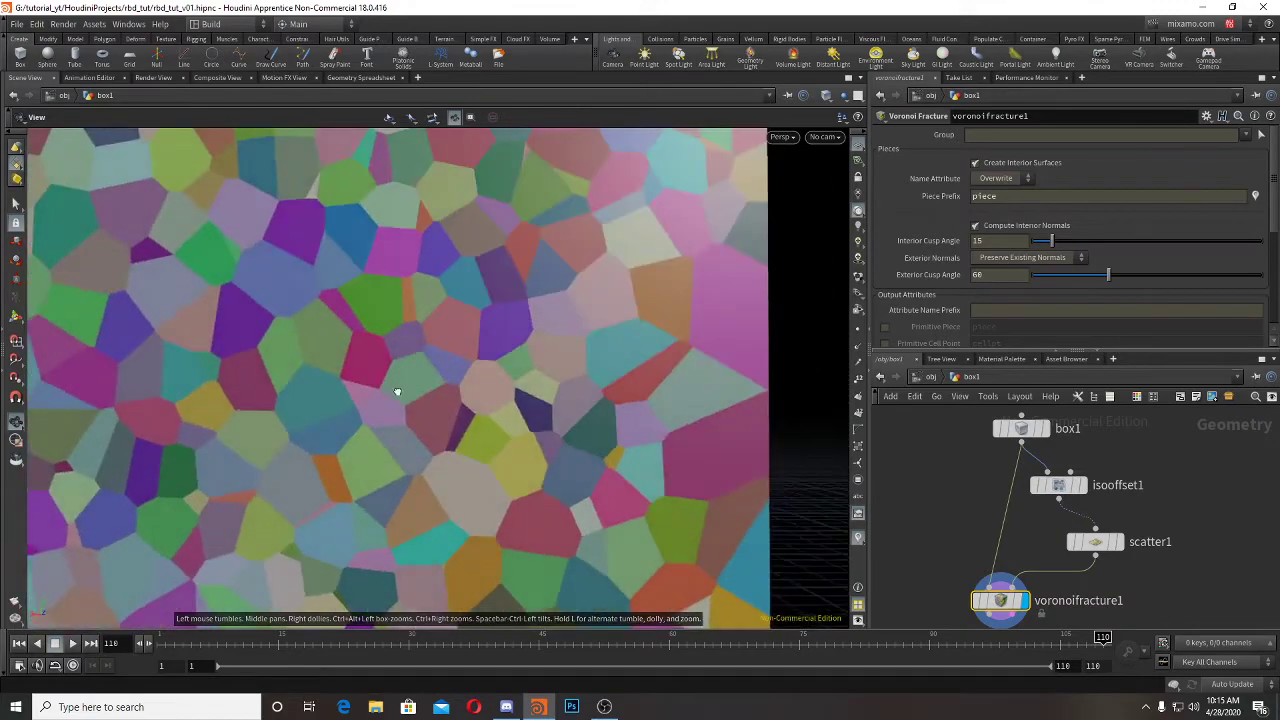
{"action": "scroll", "coordinate": [505, 421], "scroll_direction": "down", "scroll_amount": 5}
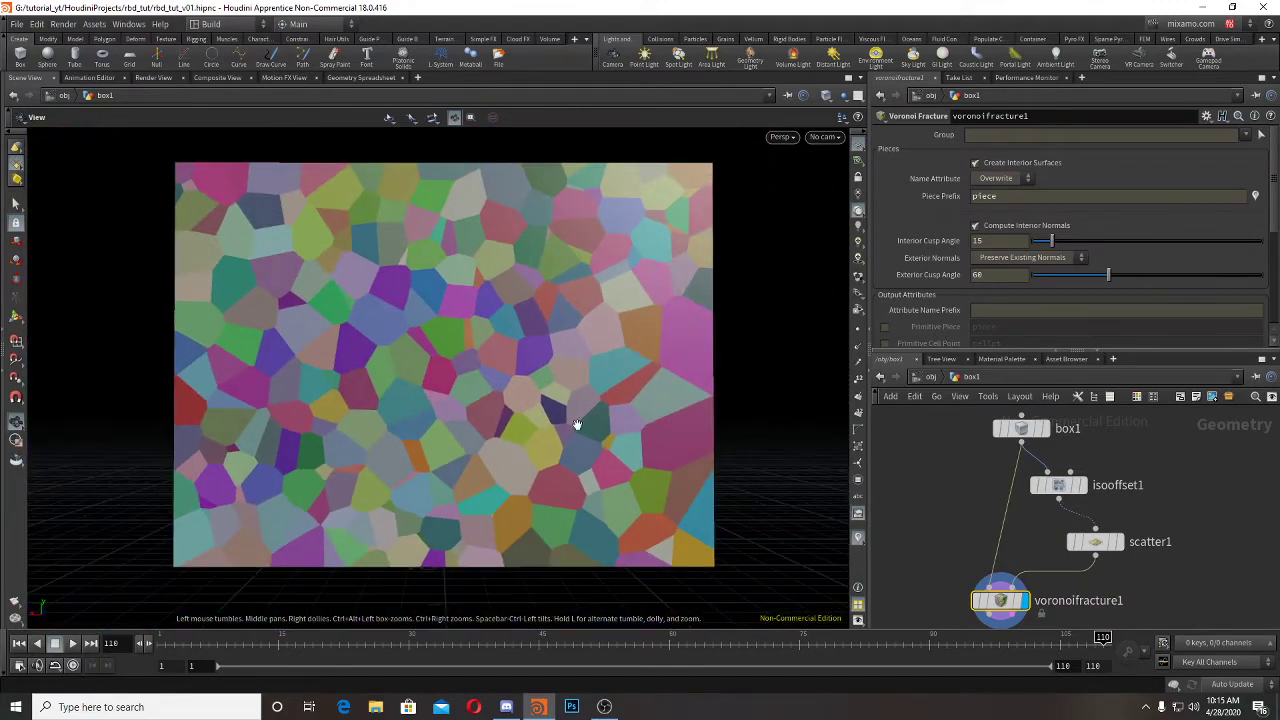
{"action": "left_click_drag", "start_coordinate": [574, 423], "coordinate": [493, 433]}
{"action": "scroll", "coordinate": [493, 433], "scroll_direction": "up", "scroll_amount": 8}
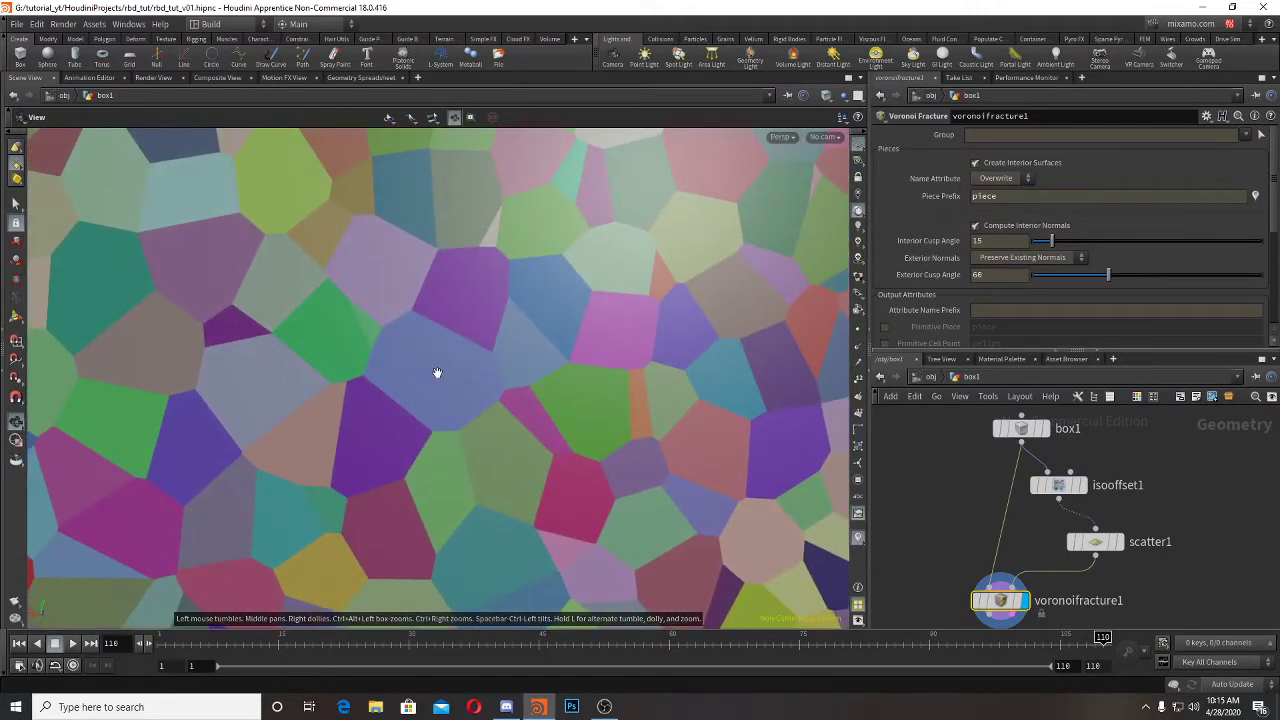
{"action": "middle_click_drag", "start_coordinate": [1120, 611], "coordinate": [1140, 486]}
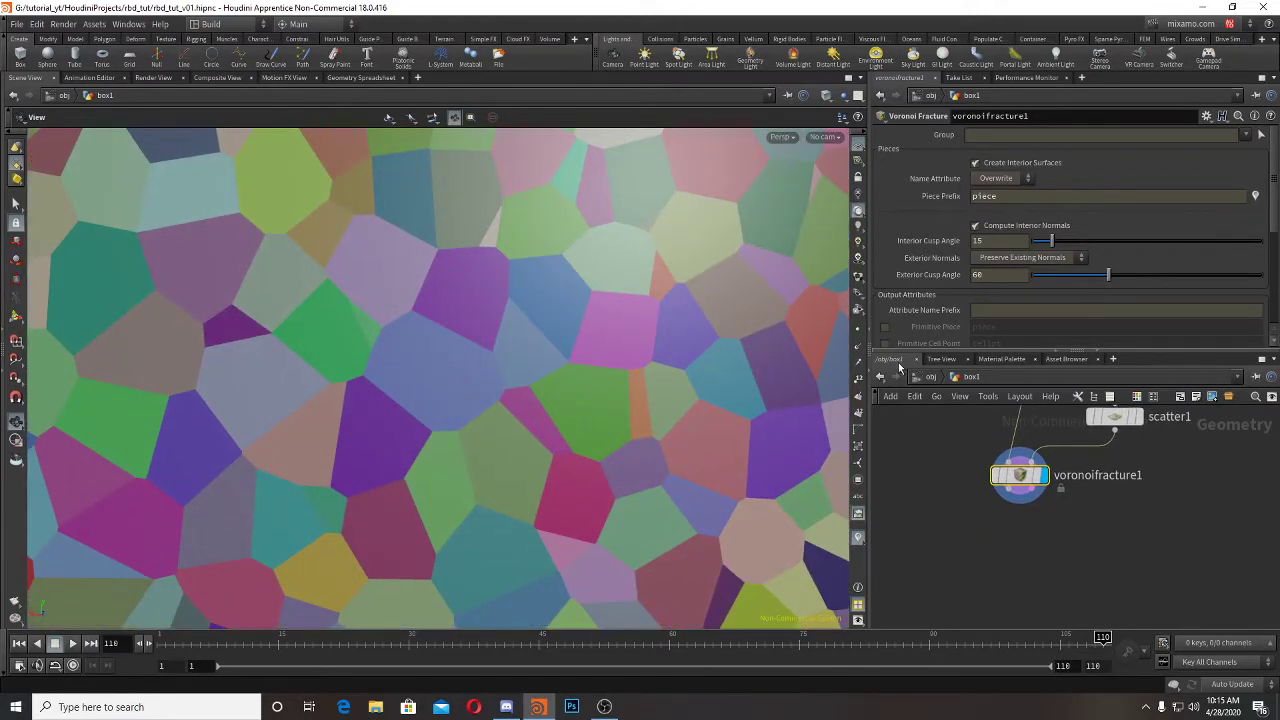
{"action": "left_click", "coordinate": [857, 333]}
{"action": "scroll", "coordinate": [600, 343], "scroll_direction": "down", "scroll_amount": 3}
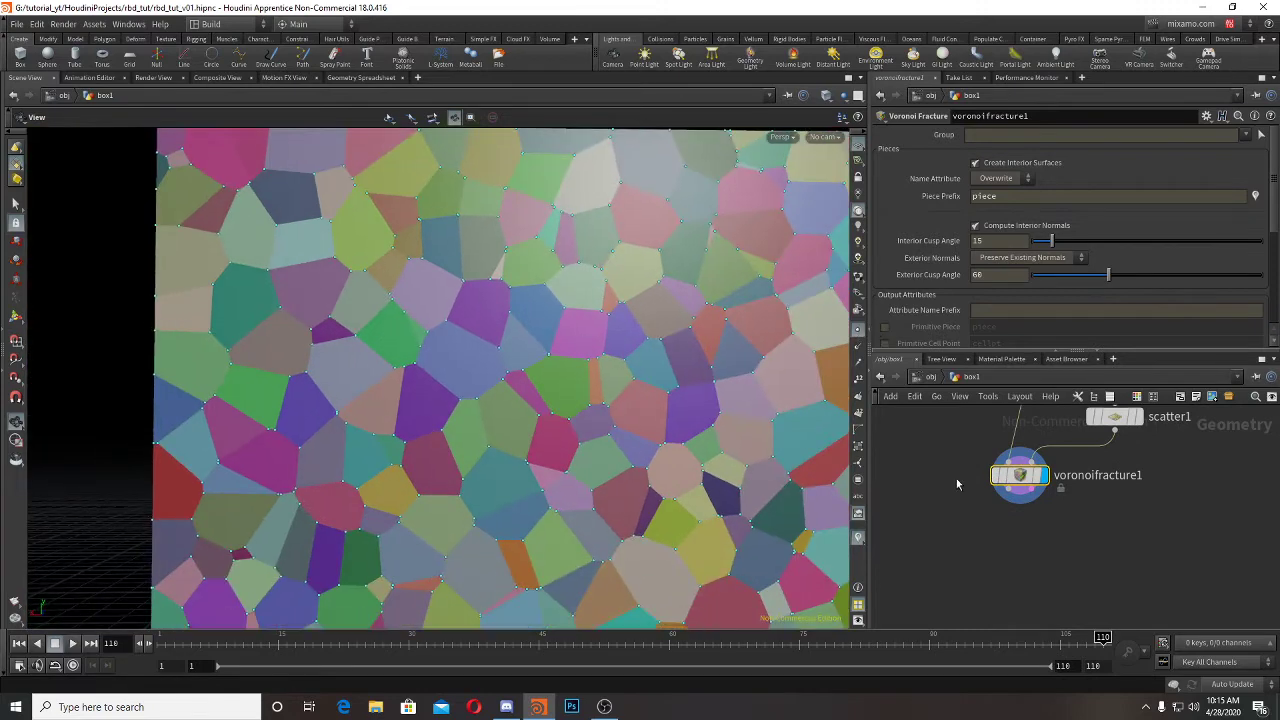
Step: Add an Assemble node after voronoifracture1, display it and enable Create Packed Geometry
{"action": "left_click", "coordinate": [1008, 490]}
{"action": "key", "text": "Tab"}
{"action": "type", "text": "ass"}
{"action": "key", "text": "Return"}
{"action": "left_click", "coordinate": [1006, 550]}
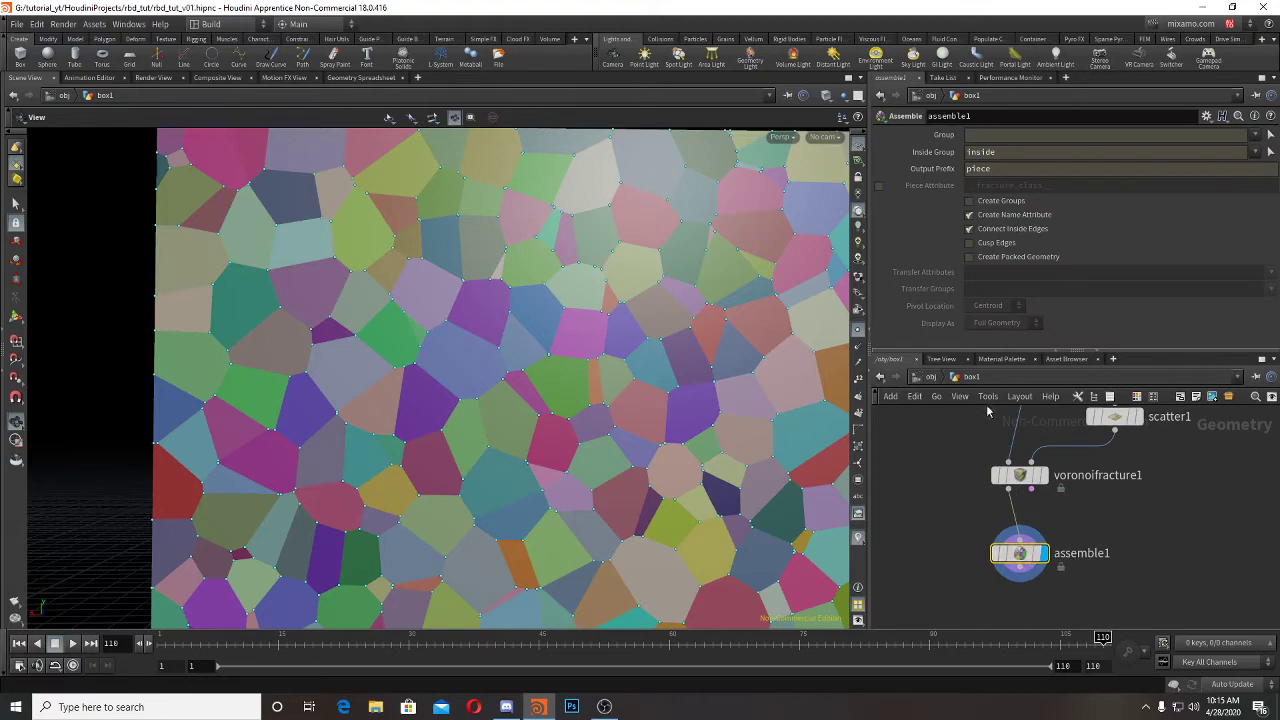
{"action": "left_click", "coordinate": [984, 259]}
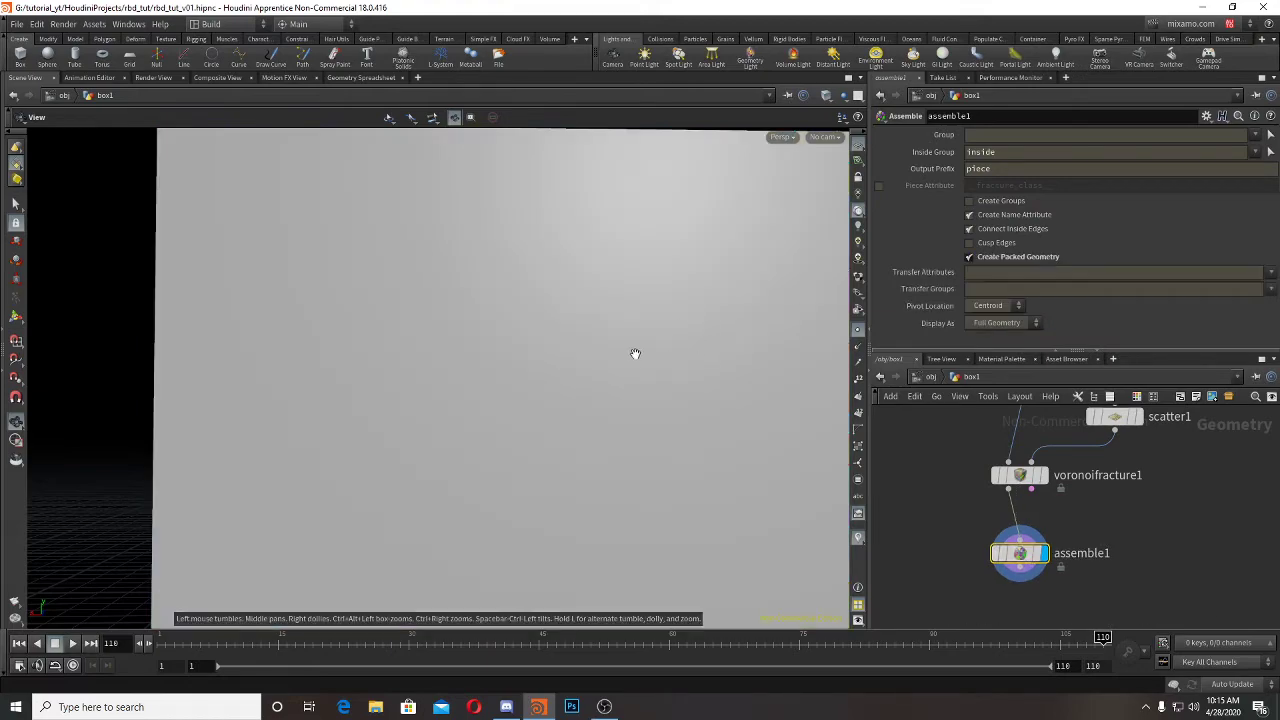
Step: Examine the packed wall pieces in wireframe from several angles and distances, and return to shaded display
{"action": "key", "text": "shift+w"}
{"action": "right_click_drag", "start_coordinate": [637, 351], "coordinate": [366, 343]}
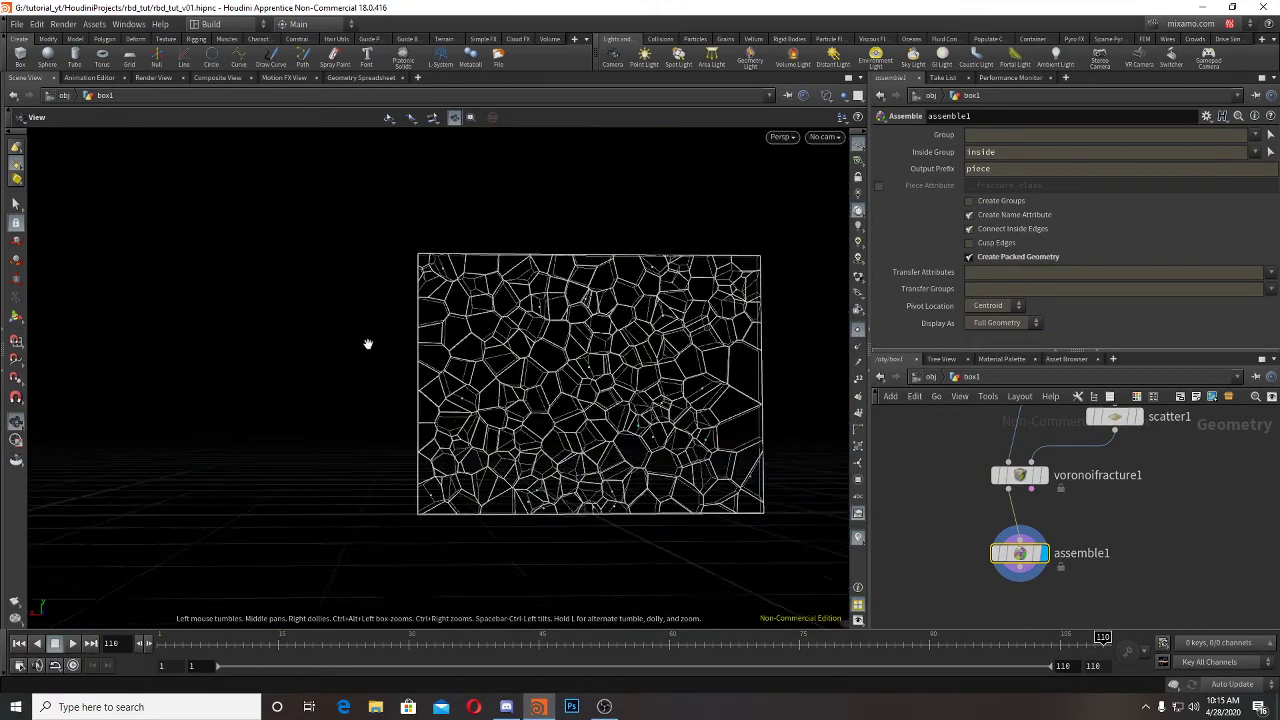
{"action": "left_click_drag", "start_coordinate": [366, 343], "coordinate": [549, 390]}
{"action": "middle_click_drag", "start_coordinate": [549, 390], "coordinate": [440, 388]}
{"action": "right_click_drag", "start_coordinate": [440, 388], "coordinate": [774, 397]}
{"action": "left_click_drag", "start_coordinate": [774, 397], "coordinate": [568, 343]}
{"action": "right_click_drag", "start_coordinate": [568, 343], "coordinate": [280, 377]}
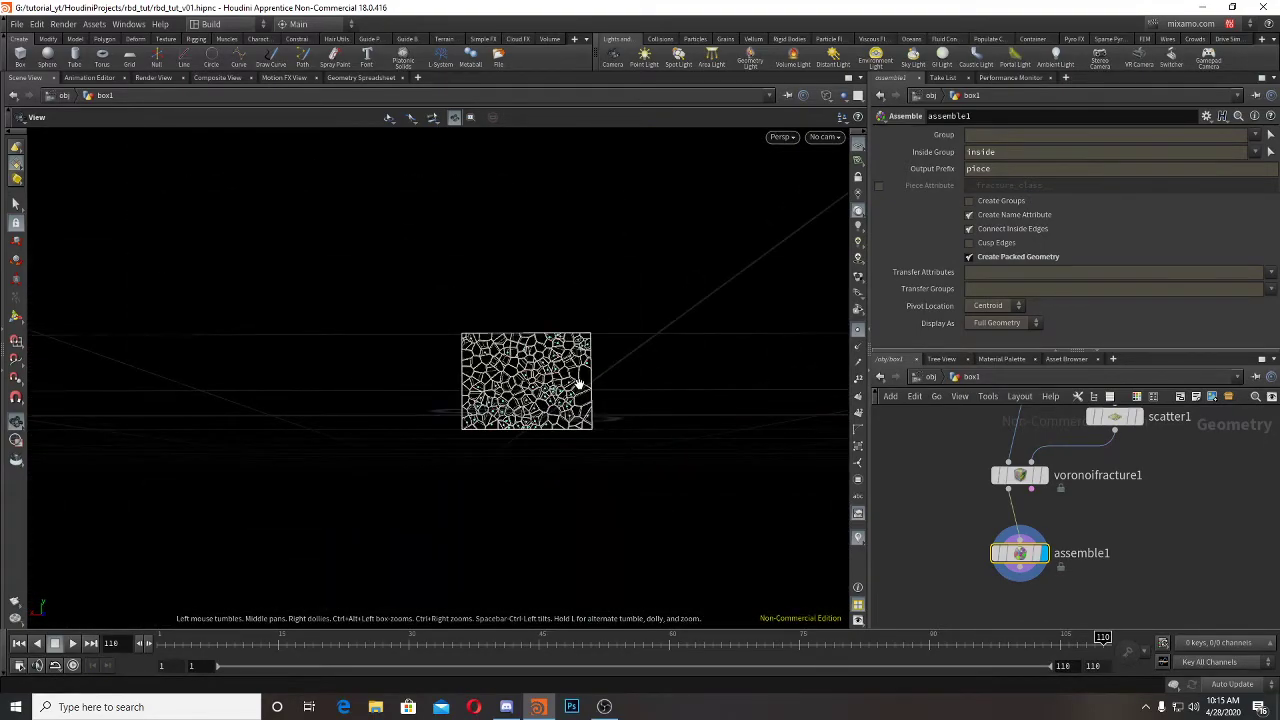
{"action": "key", "text": "f"}
{"action": "left_click_drag", "start_coordinate": [586, 389], "coordinate": [577, 440]}
{"action": "right_click_drag", "start_coordinate": [577, 440], "coordinate": [900, 472]}
{"action": "left_click_drag", "start_coordinate": [631, 426], "coordinate": [541, 325]}
{"action": "right_click_drag", "start_coordinate": [529, 313], "coordinate": [457, 371]}
{"action": "left_click_drag", "start_coordinate": [457, 371], "coordinate": [414, 343]}
{"action": "key", "text": "w"}
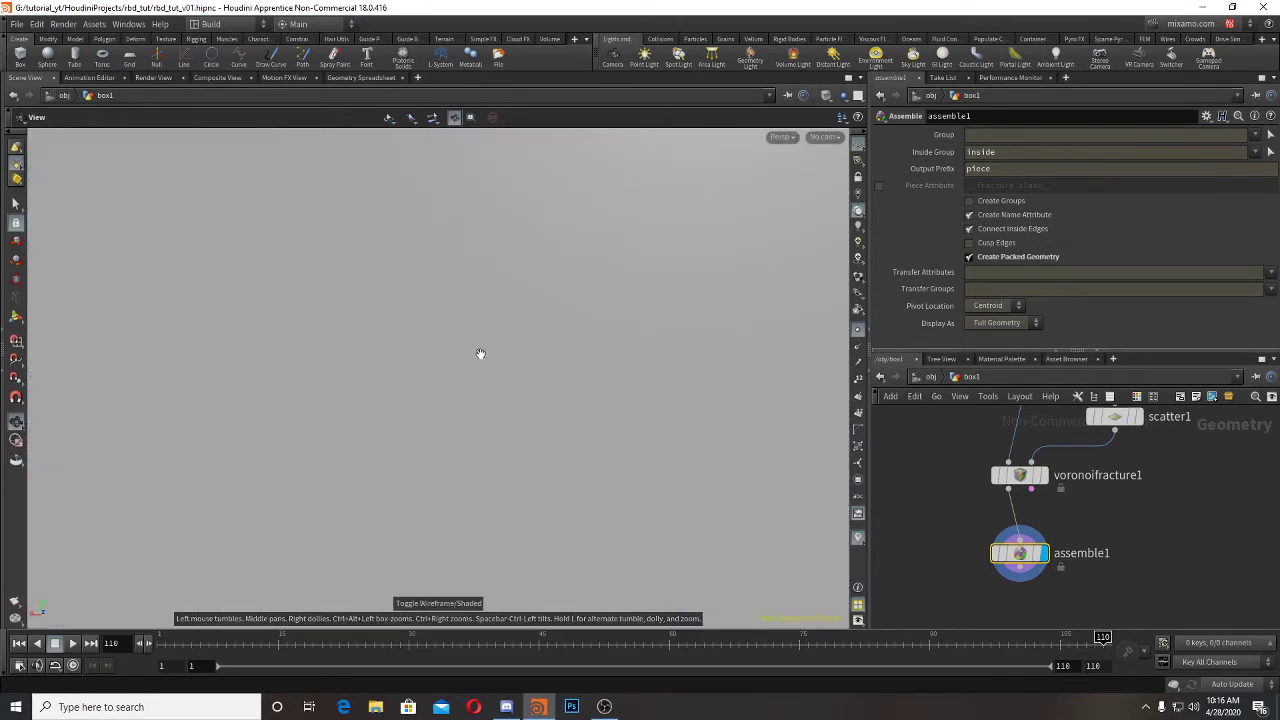
Step: Display voronoifracture1 and examine the points on its unpacked pieces
{"action": "left_click", "coordinate": [1045, 478]}
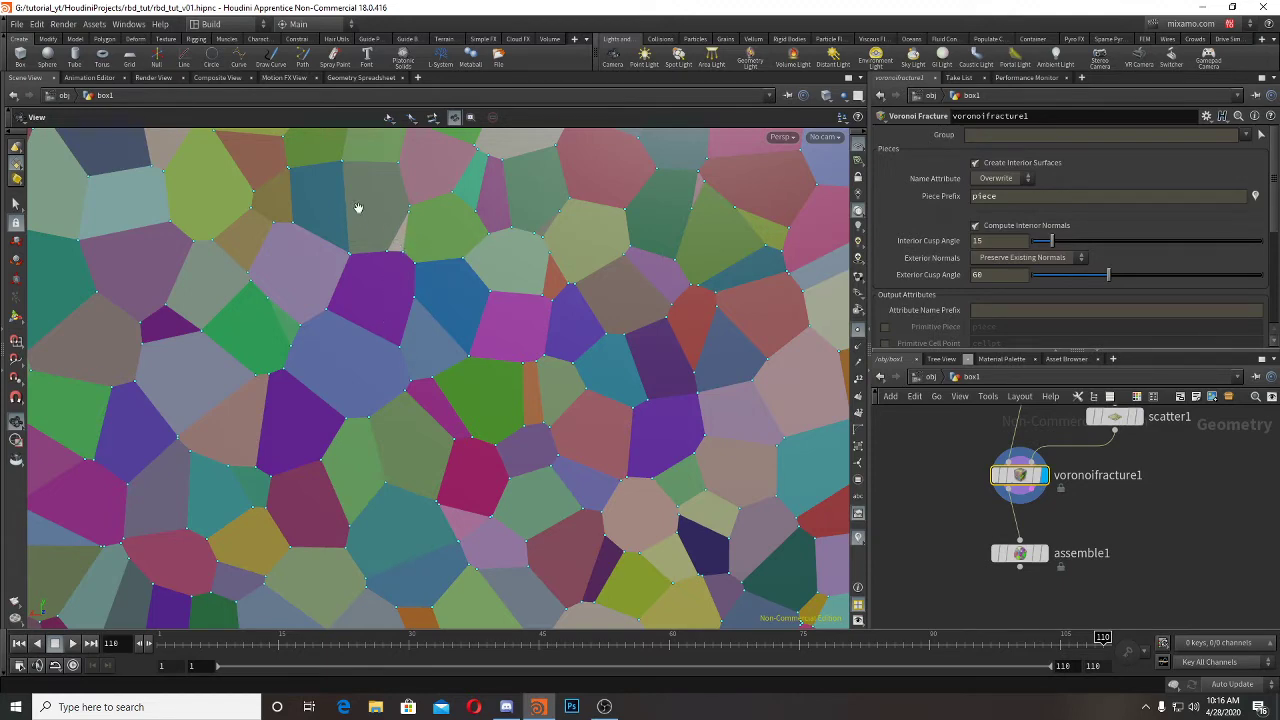
{"action": "right_click_drag", "start_coordinate": [591, 369], "coordinate": [594, 403]}
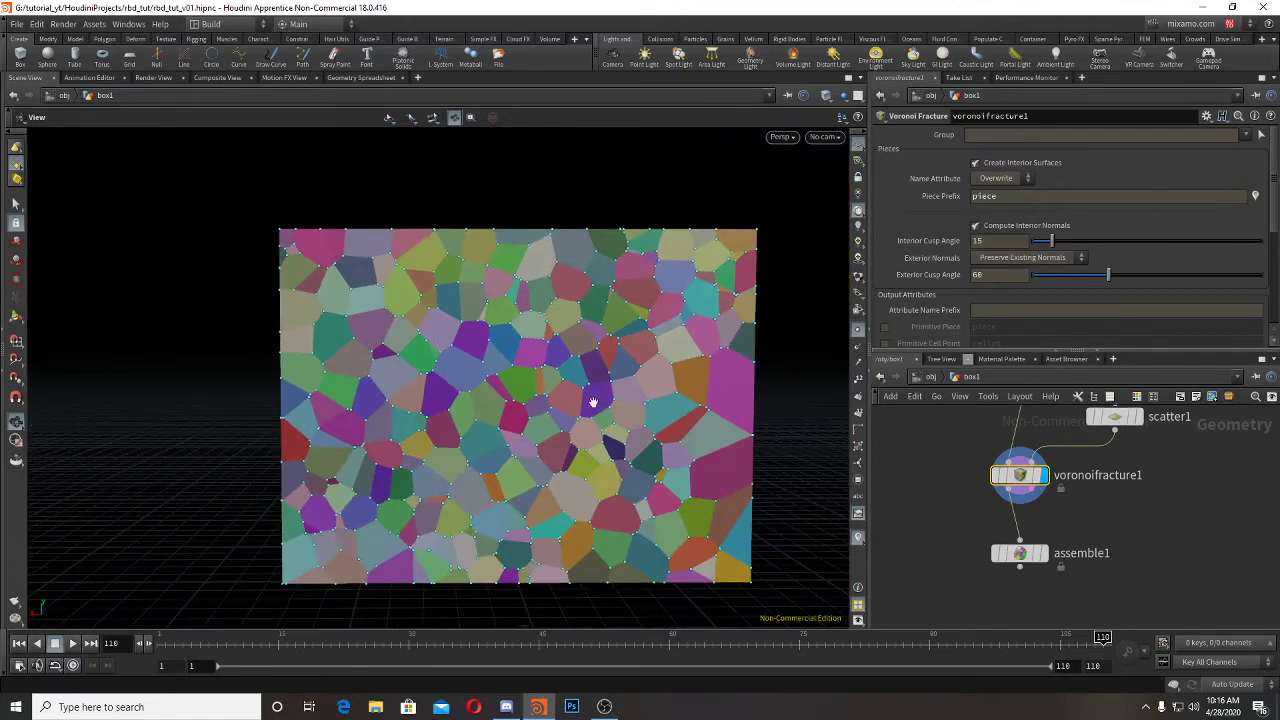
{"action": "left_click_drag", "start_coordinate": [594, 403], "coordinate": [677, 469]}
{"action": "right_click_drag", "start_coordinate": [677, 469], "coordinate": [663, 440]}
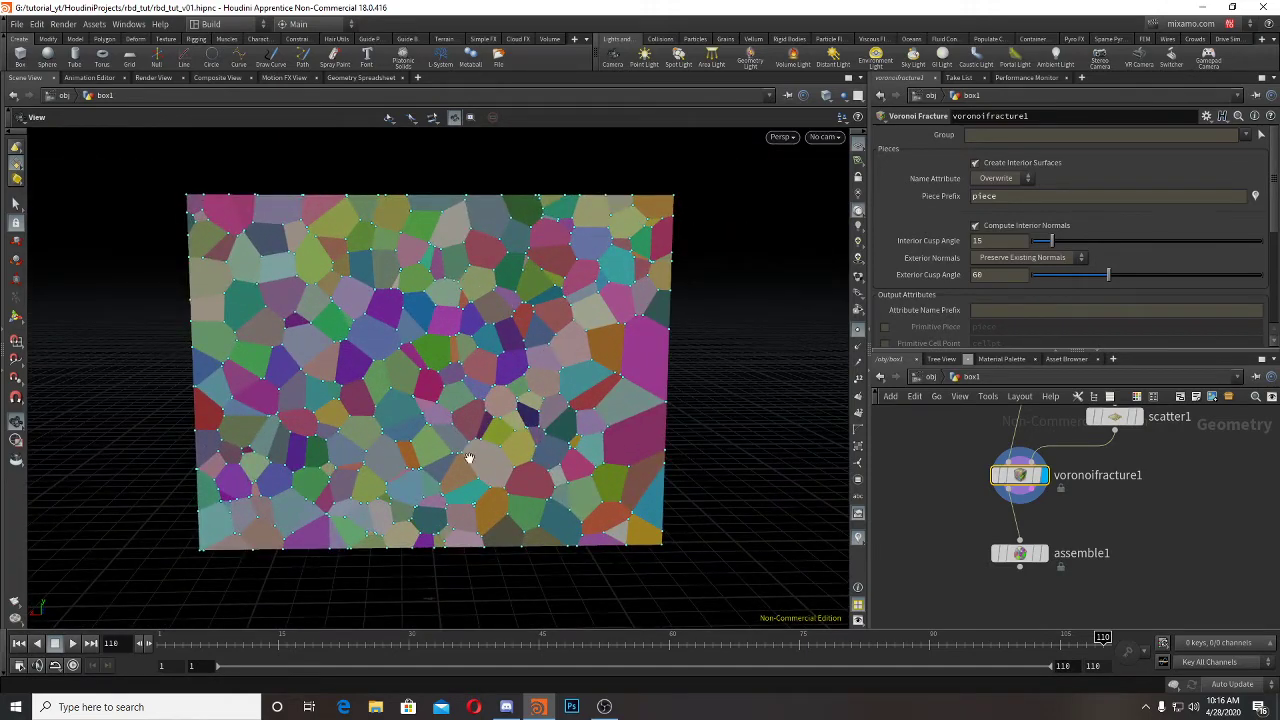
{"action": "left_click_drag", "start_coordinate": [498, 428], "coordinate": [674, 457]}
Step: Display assemble1 again and view its packed pieces in wireframe
{"action": "middle_click_drag", "start_coordinate": [1209, 545], "coordinate": [1209, 490]}
{"action": "left_click", "coordinate": [1044, 500]}
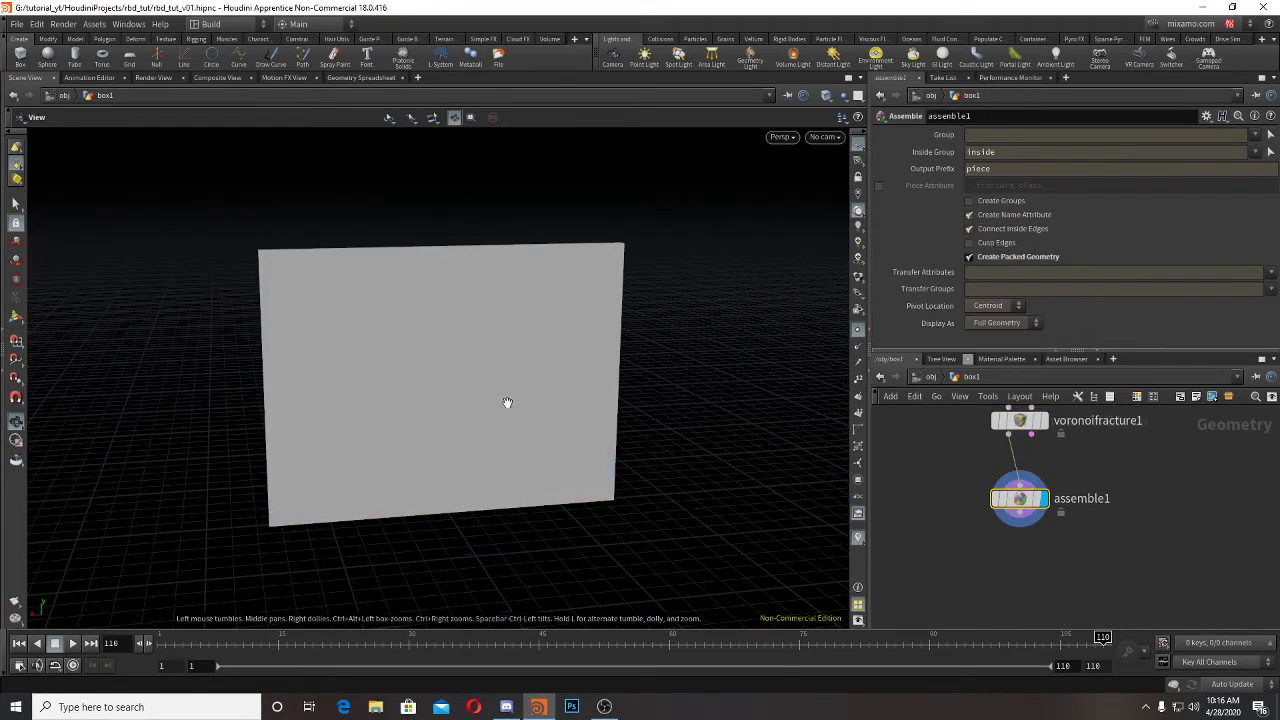
{"action": "key", "text": "w"}
{"action": "left_click_drag", "start_coordinate": [396, 370], "coordinate": [486, 371]}
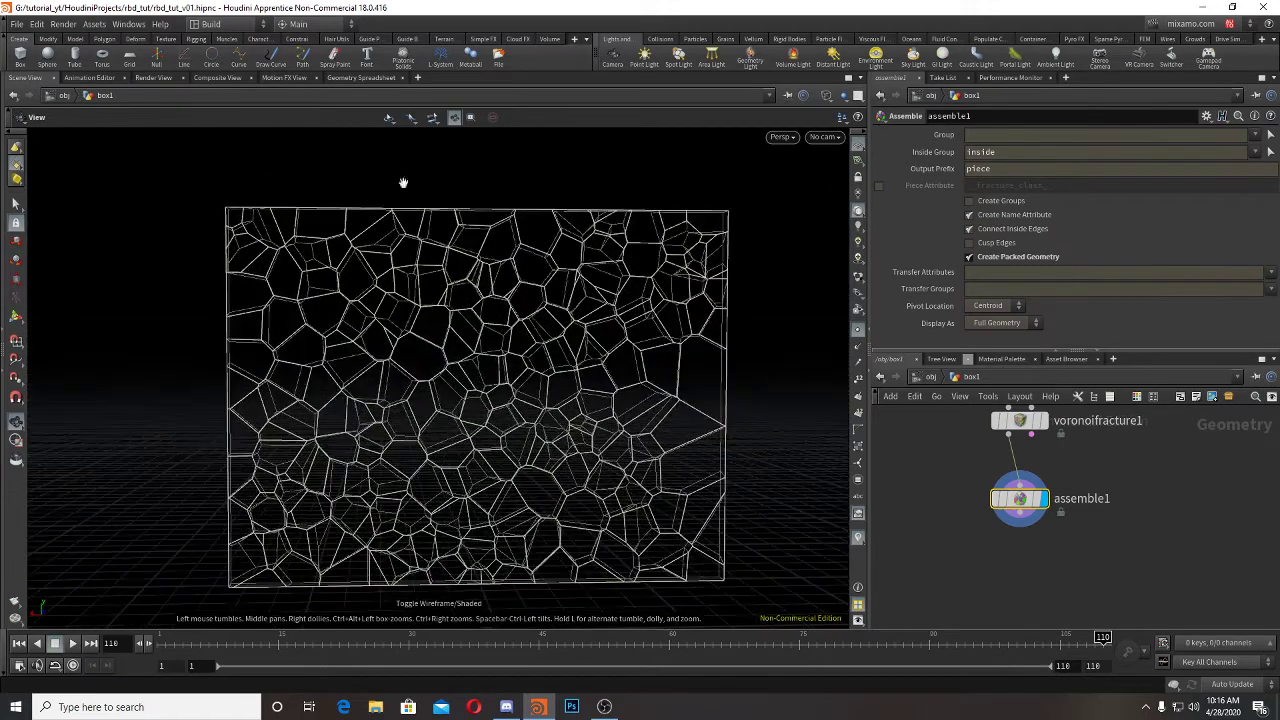
Step: Examine the point and primitive attributes of assemble1 and voronoifracture1 in the geometry spreadsheet, including the piece names
{"action": "left_click", "coordinate": [357, 77]}
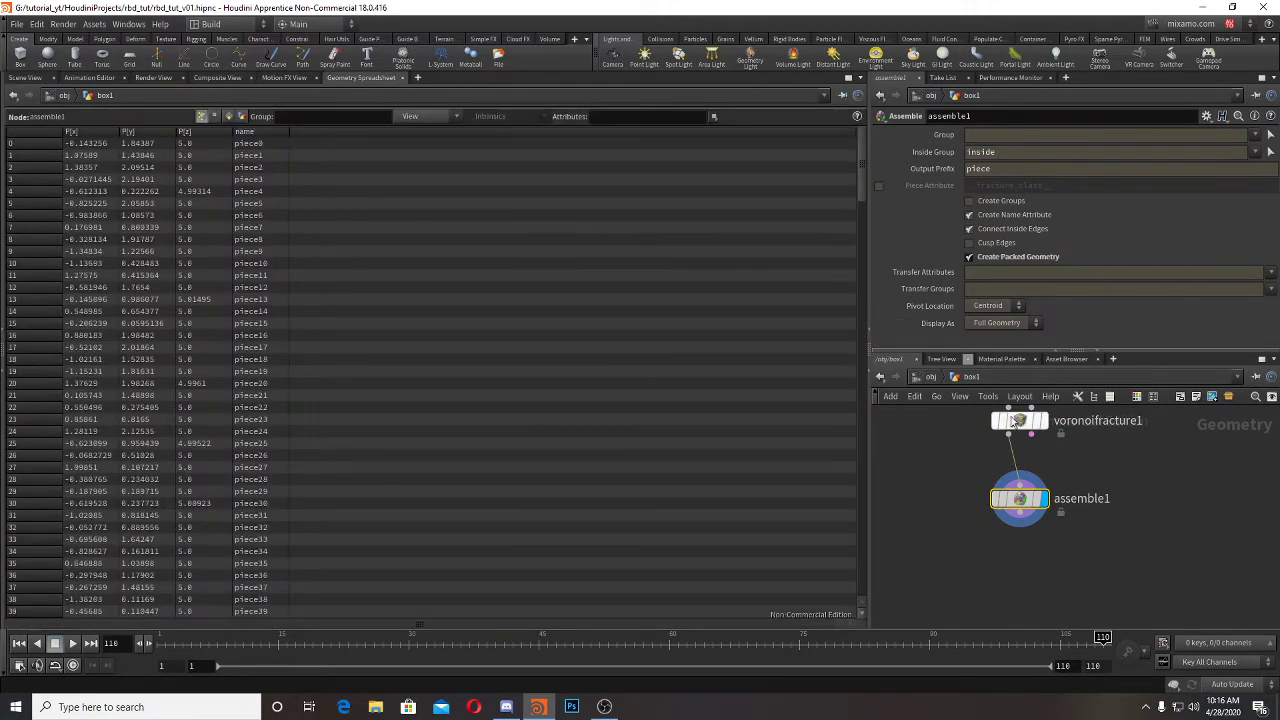
{"action": "left_click", "coordinate": [1040, 421]}
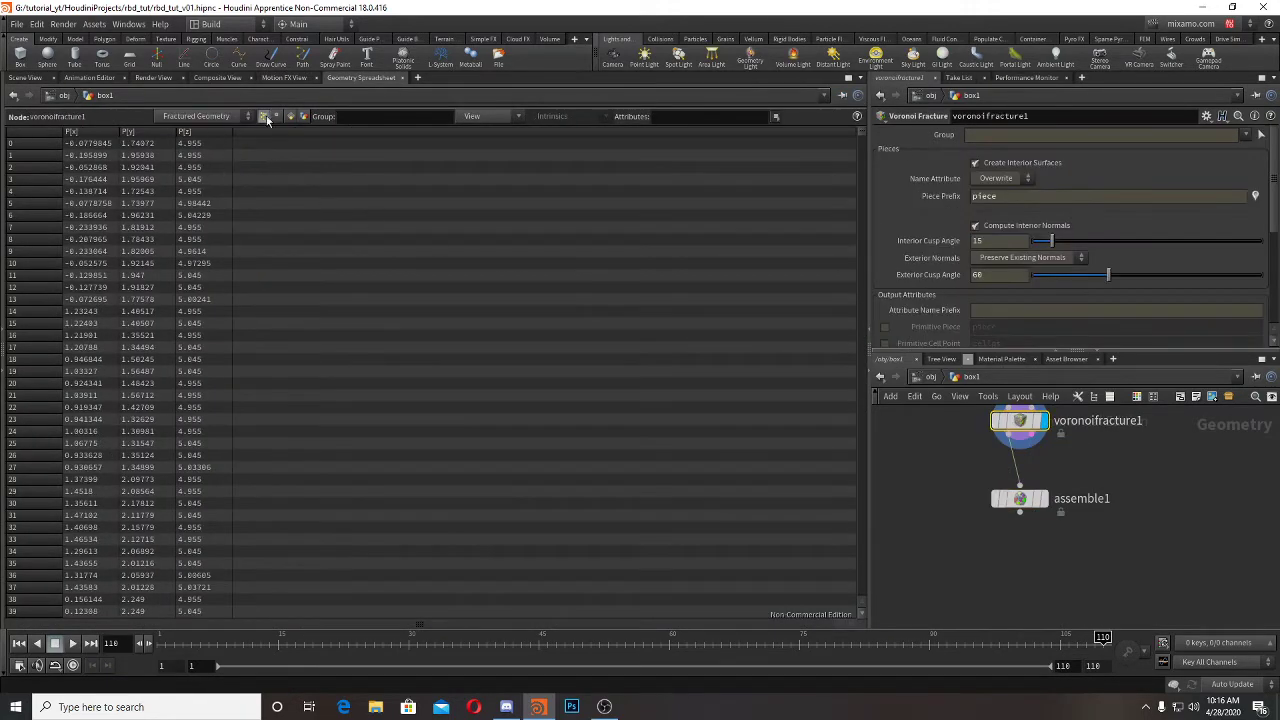
{"action": "left_click", "coordinate": [276, 117]}
{"action": "left_click", "coordinate": [289, 117]}
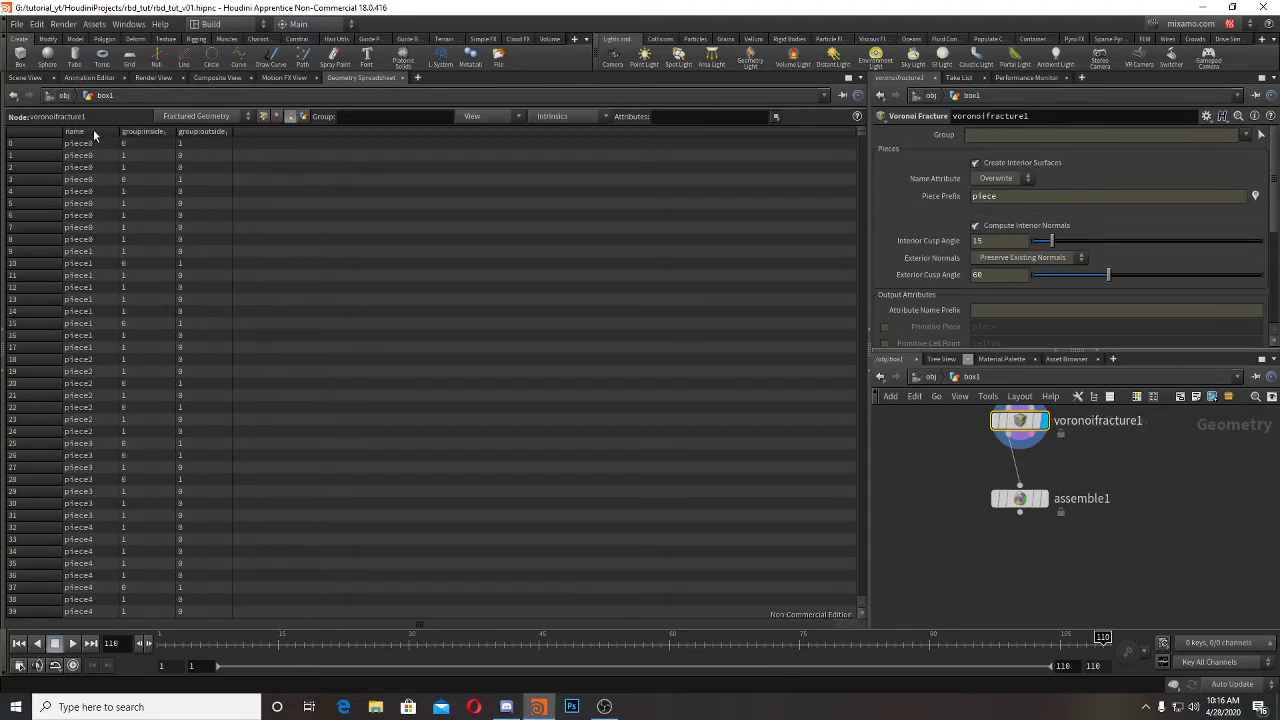
{"action": "left_click", "coordinate": [264, 117]}
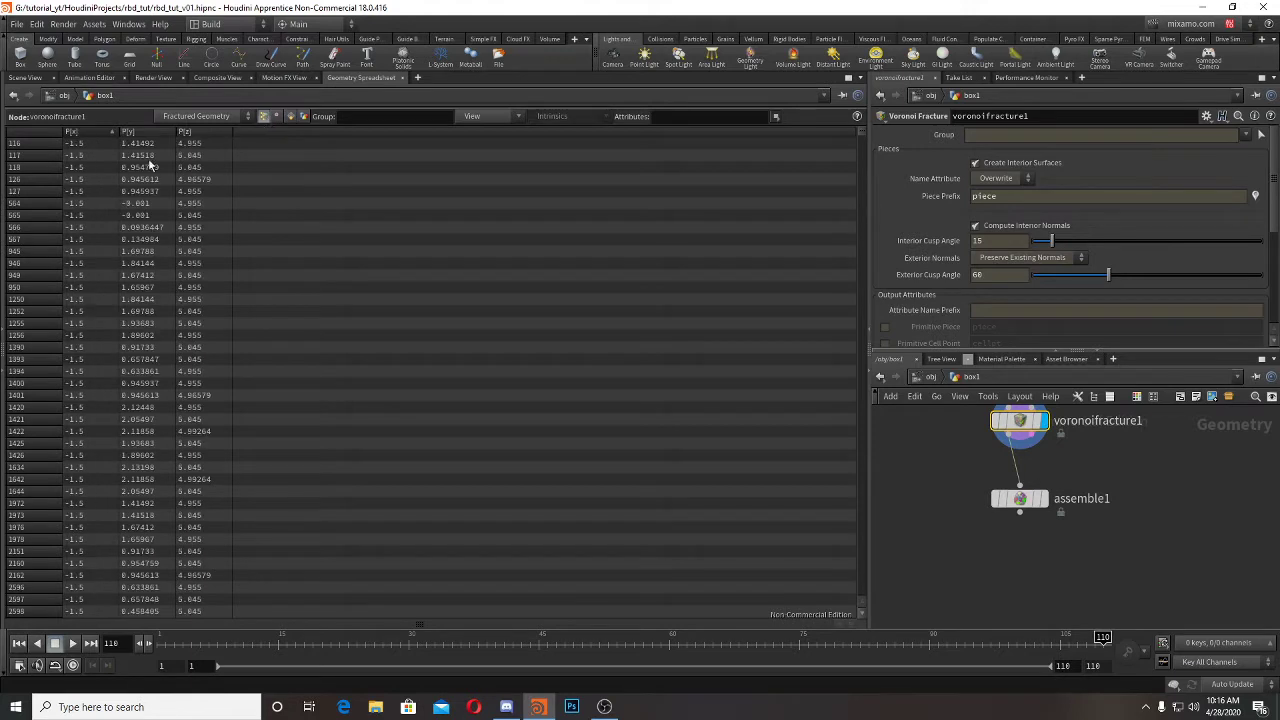
Step: Display and select assemble1 and disable Connect Inside Edges
{"action": "left_click", "coordinate": [1044, 498]}
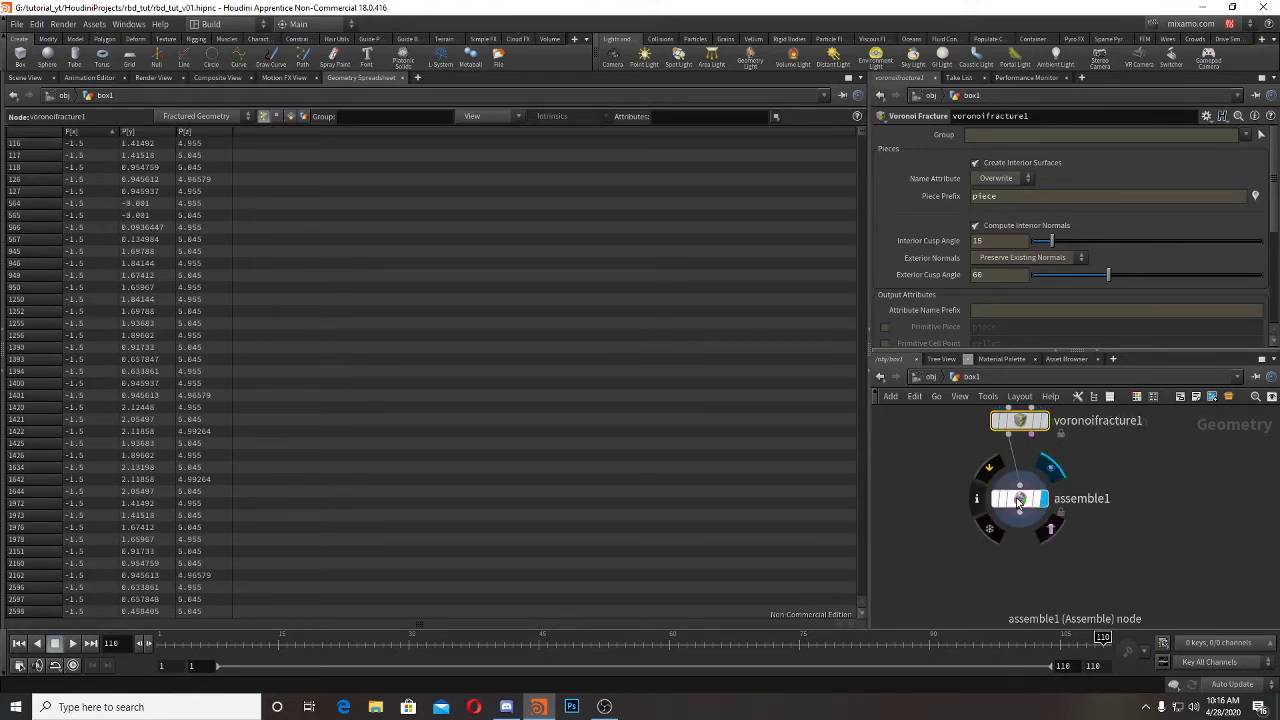
{"action": "left_click", "coordinate": [1018, 499]}
{"action": "left_click", "coordinate": [984, 231]}
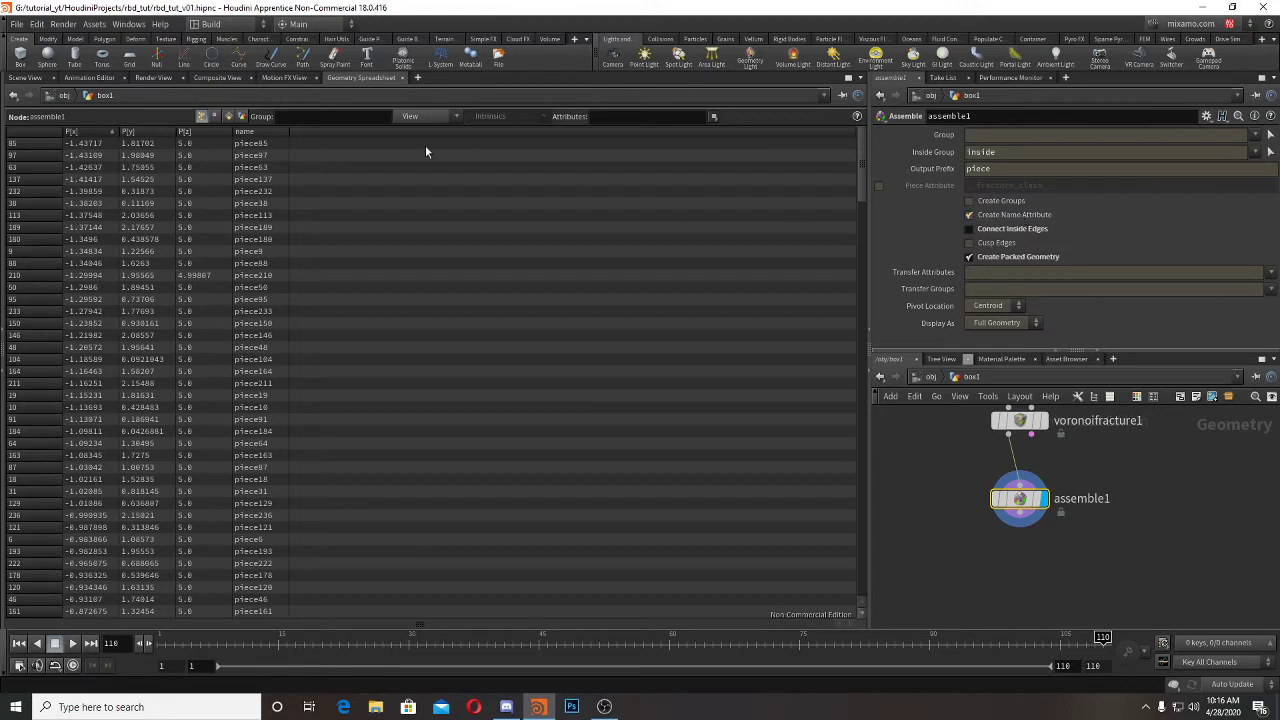
Step: Sort assemble1's points by the name attribute in the geometry spreadsheet, ending in ascending order
{"action": "left_click", "coordinate": [274, 133]}
{"action": "left_click", "coordinate": [274, 133]}
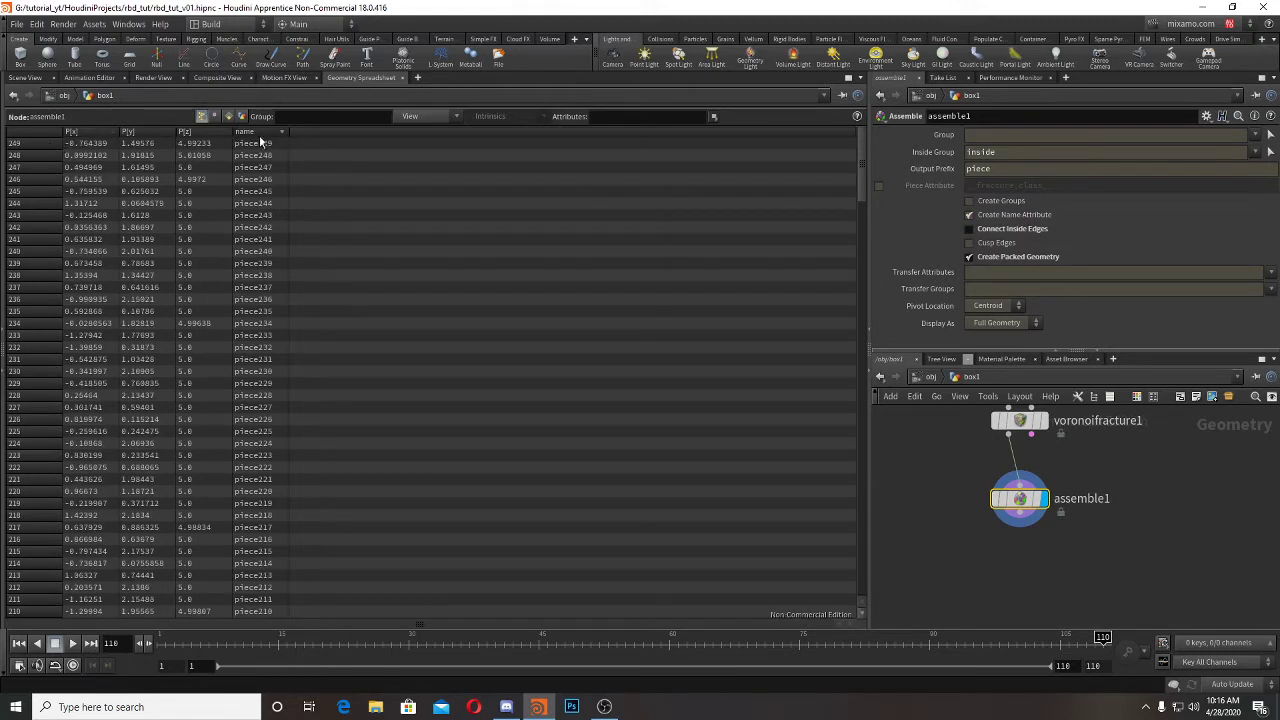
{"action": "left_click", "coordinate": [261, 136]}
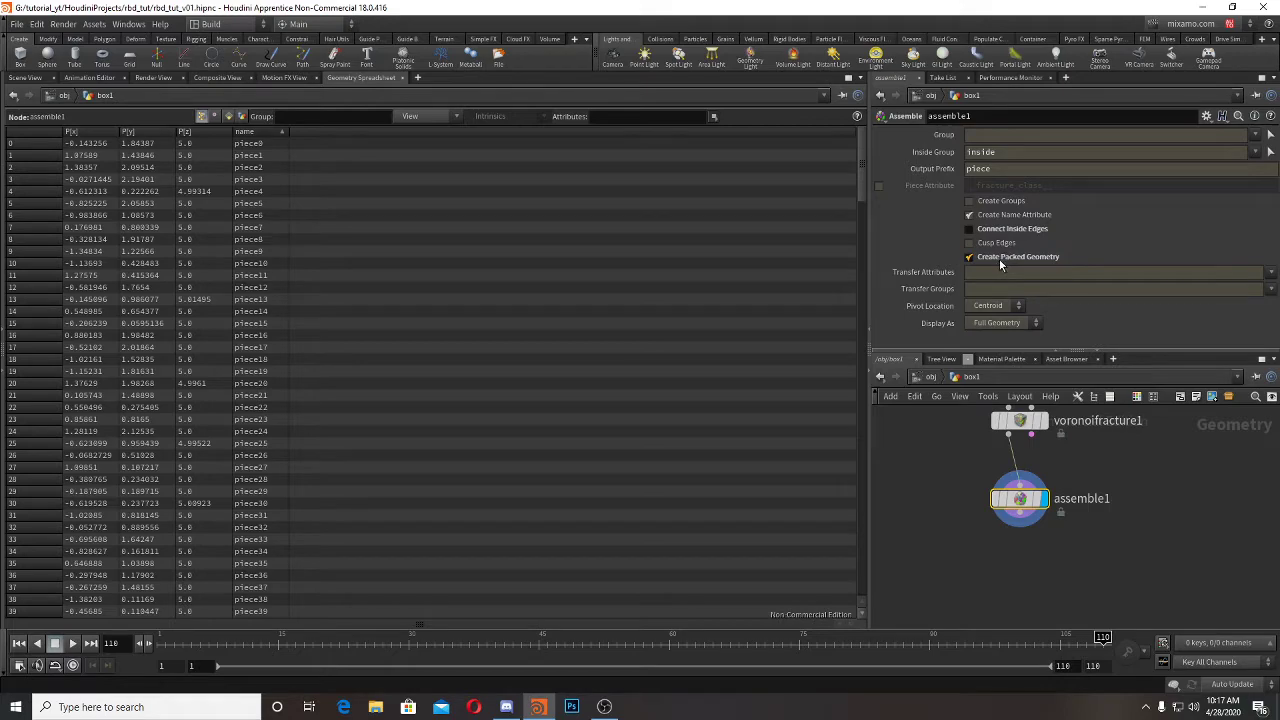
Step: Display voronoifracture1 in the 3D viewport and examine its unpacked wireframe pieces up close
{"action": "left_click", "coordinate": [25, 78]}
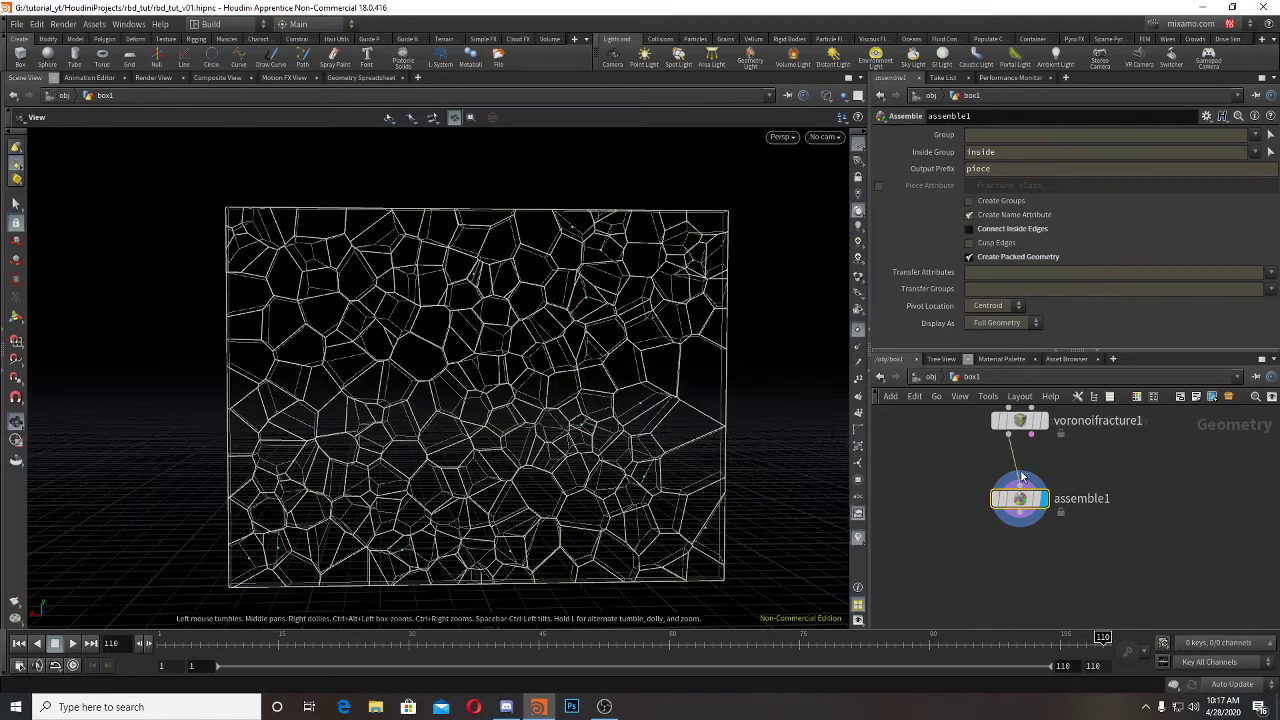
{"action": "left_click", "coordinate": [1042, 421]}
{"action": "left_click", "coordinate": [1017, 421]}
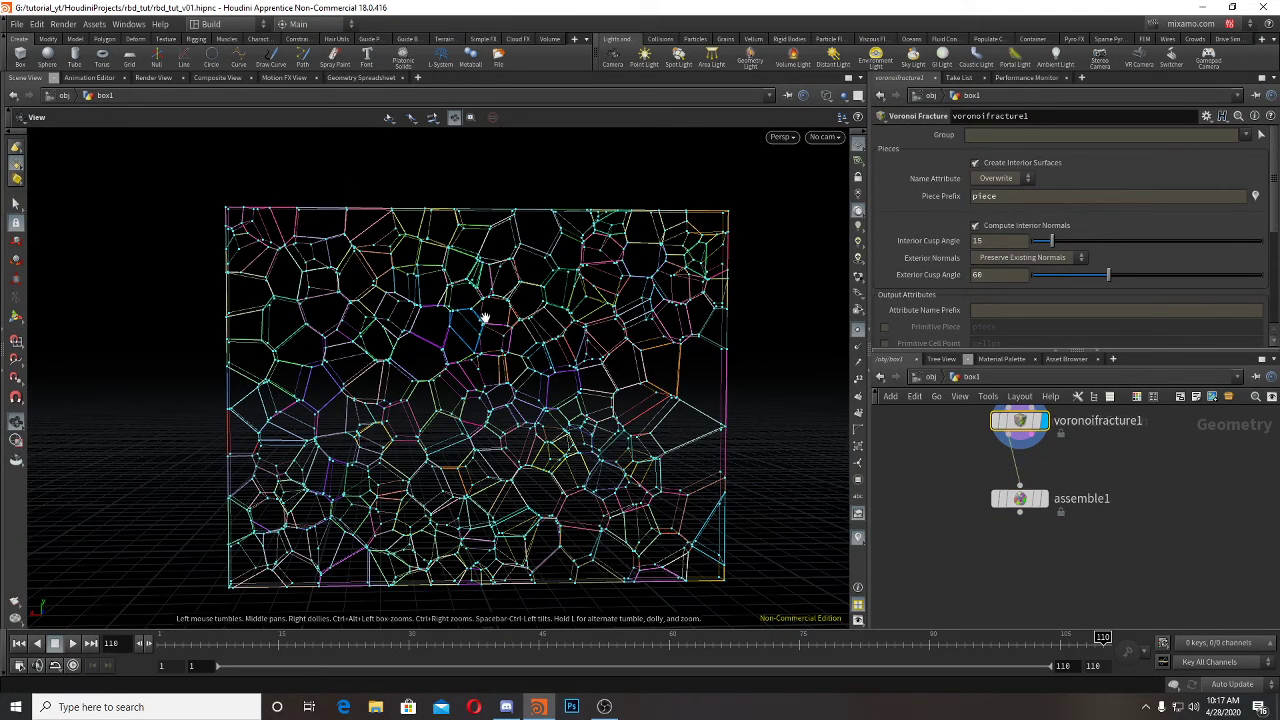
{"action": "right_click_drag", "start_coordinate": [371, 290], "coordinate": [735, 294]}
{"action": "left_click_drag", "start_coordinate": [417, 303], "coordinate": [420, 226]}
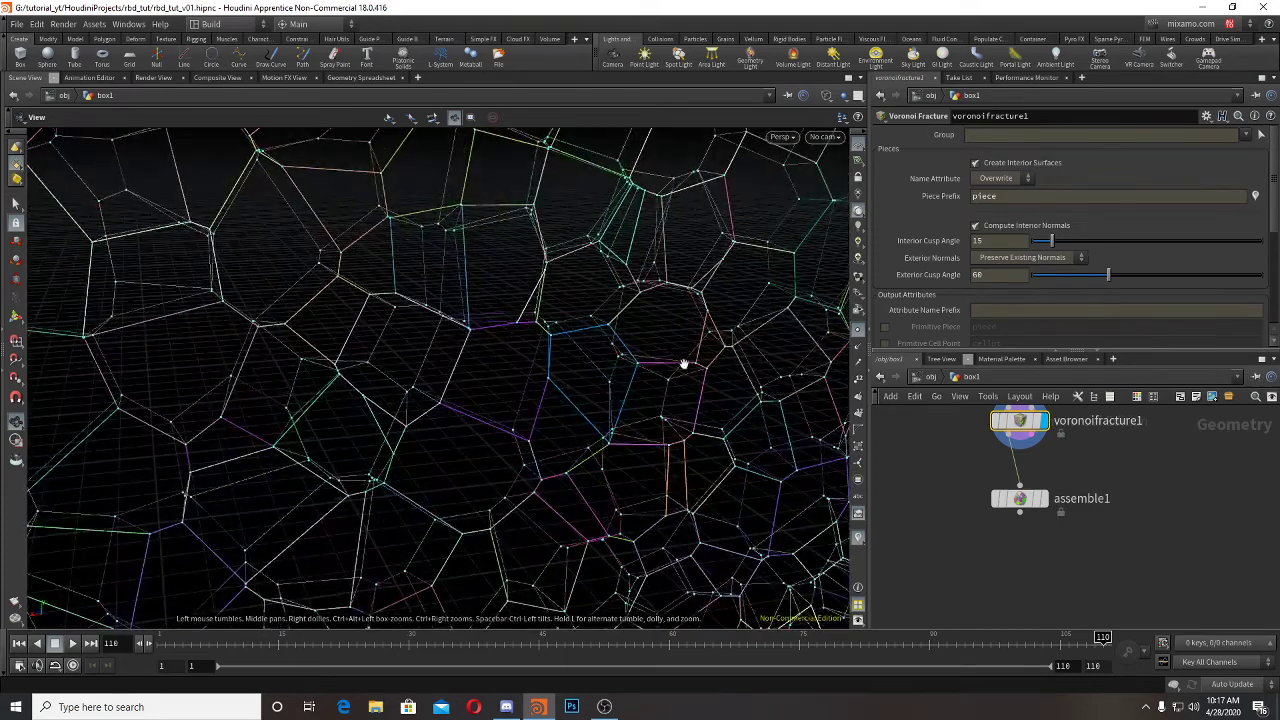
Step: Add an Exploded View node after voronoifracture1 and return to the box1 network with shaded display
{"action": "key", "text": "Tab"}
{"action": "type", "text": "ew"}
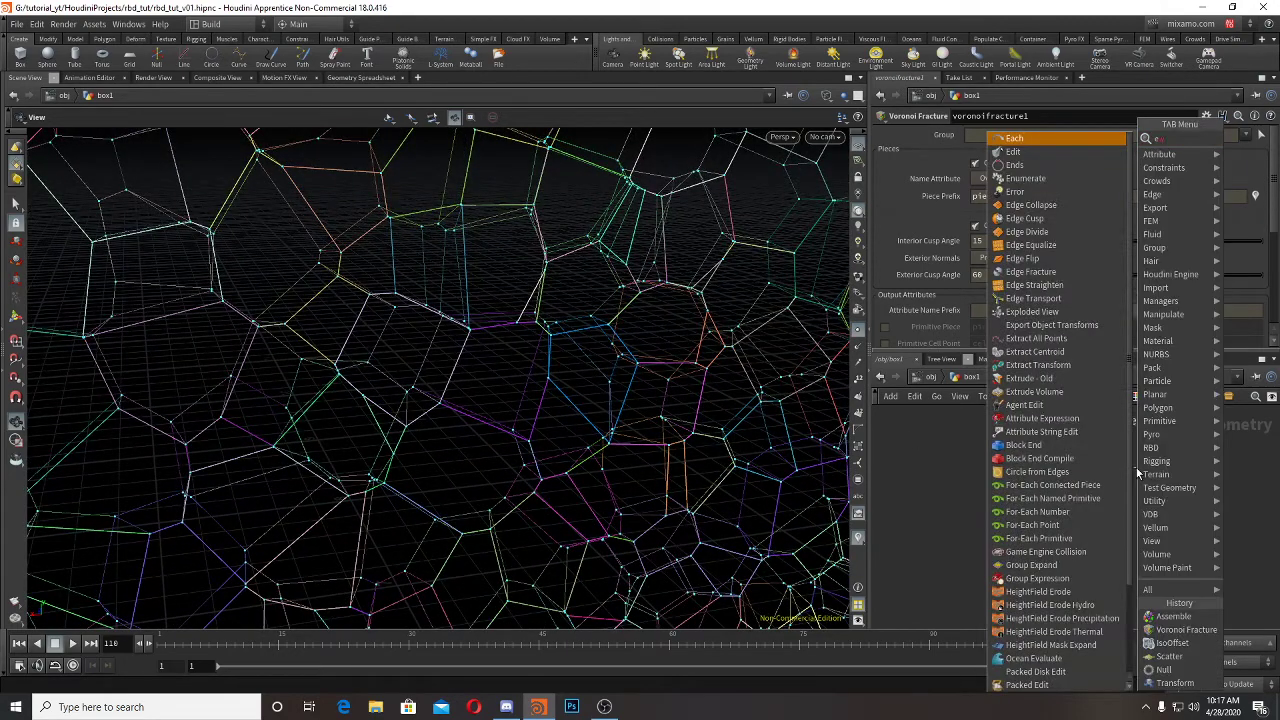
{"action": "type", "text": "x"}
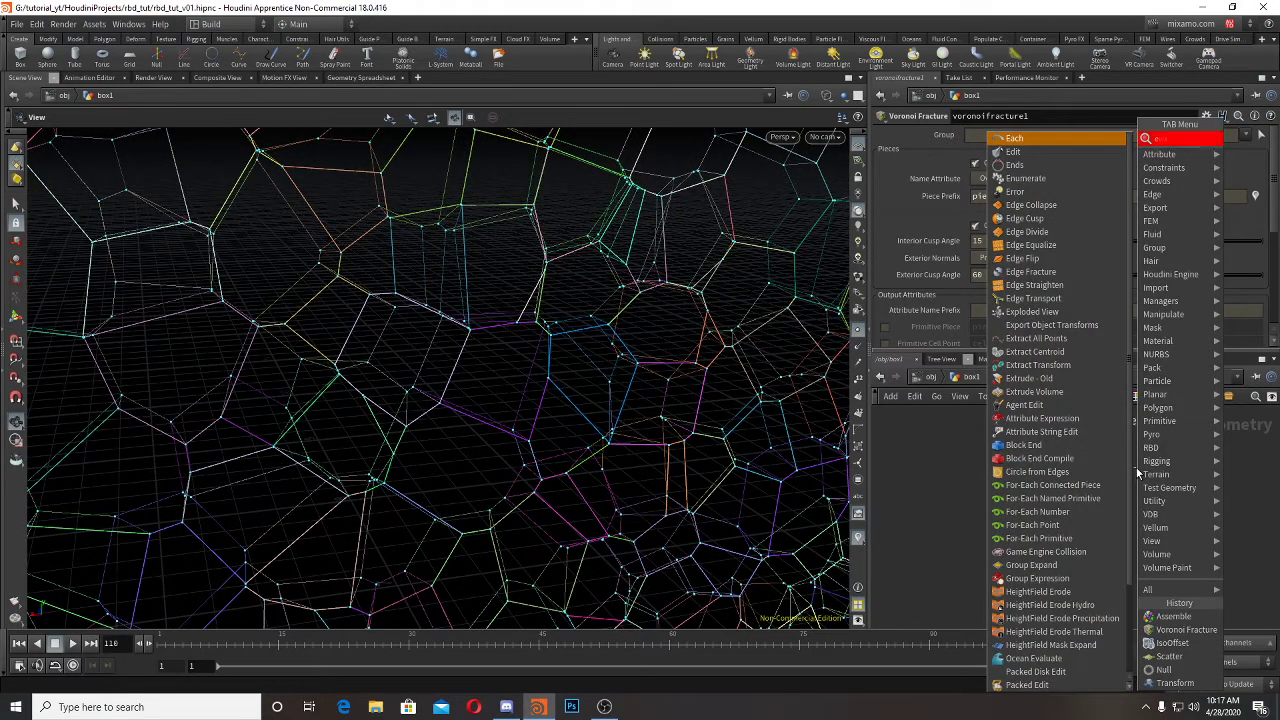
{"action": "type", "text": "xpl"}
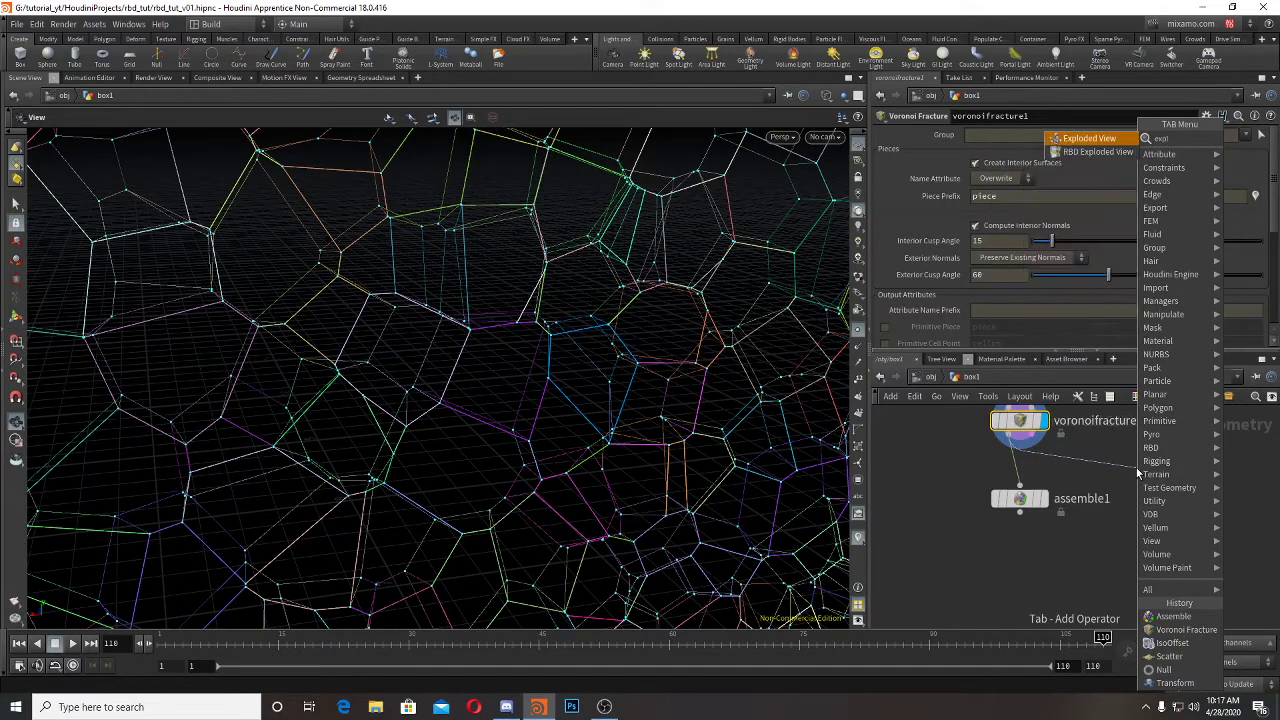
{"action": "key", "text": "Return"}
{"action": "key", "text": "Return"}
{"action": "key", "text": "Return"}
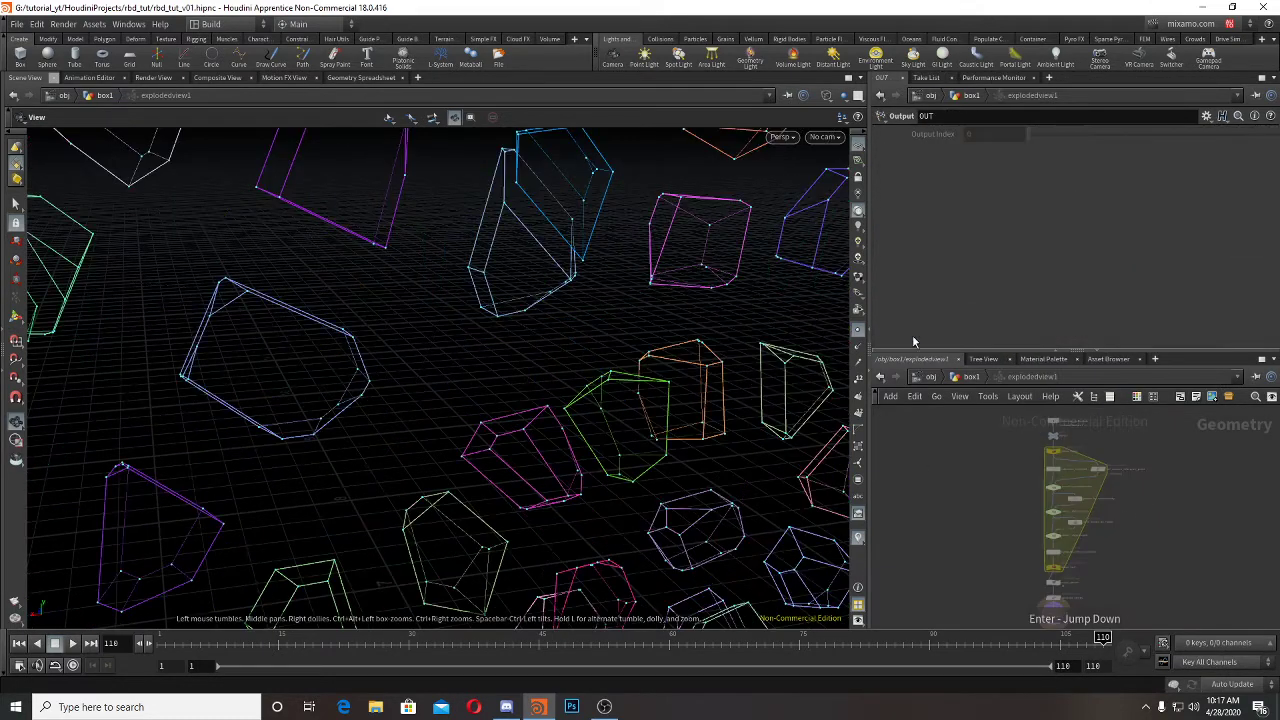
{"action": "left_click", "coordinate": [971, 377]}
{"action": "key", "text": "w"}
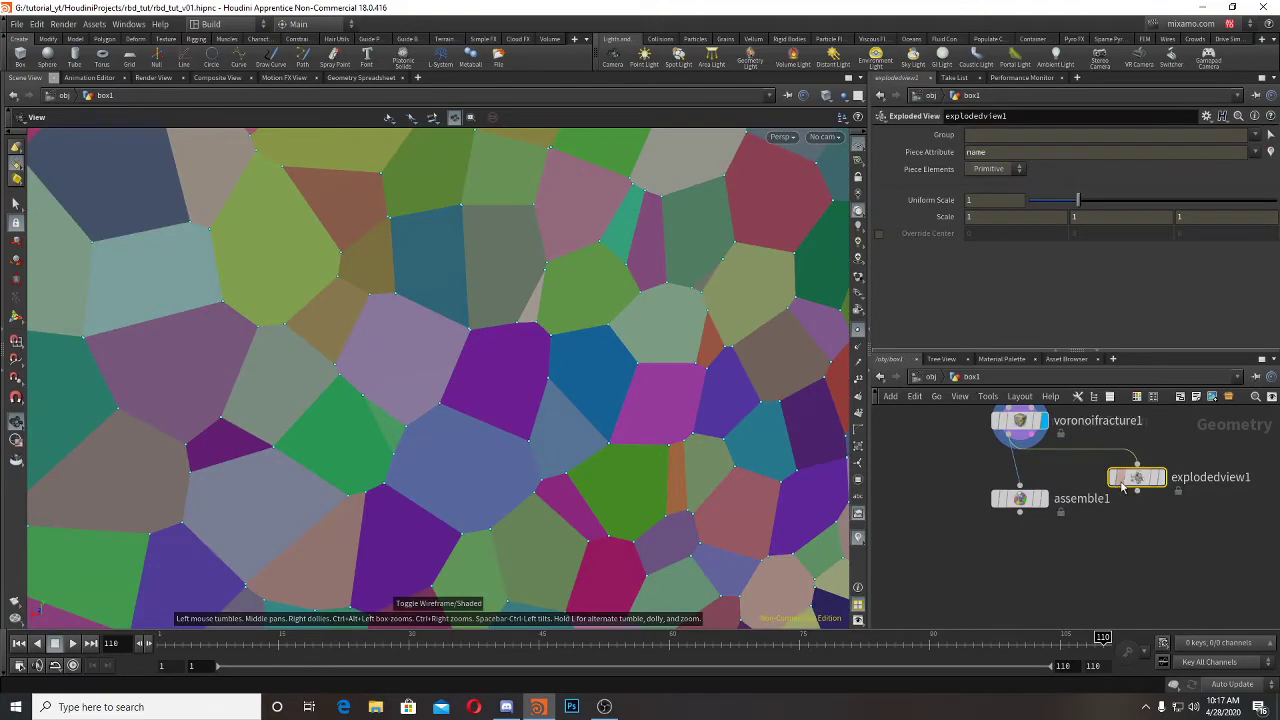
Step: Display explodedview1, move it clear of the other nodes and examine the separated wall pieces
{"action": "left_click", "coordinate": [1163, 477]}
{"action": "left_click_drag", "start_coordinate": [1139, 480], "coordinate": [1202, 479]}
{"action": "right_click_drag", "start_coordinate": [583, 346], "coordinate": [529, 346]}
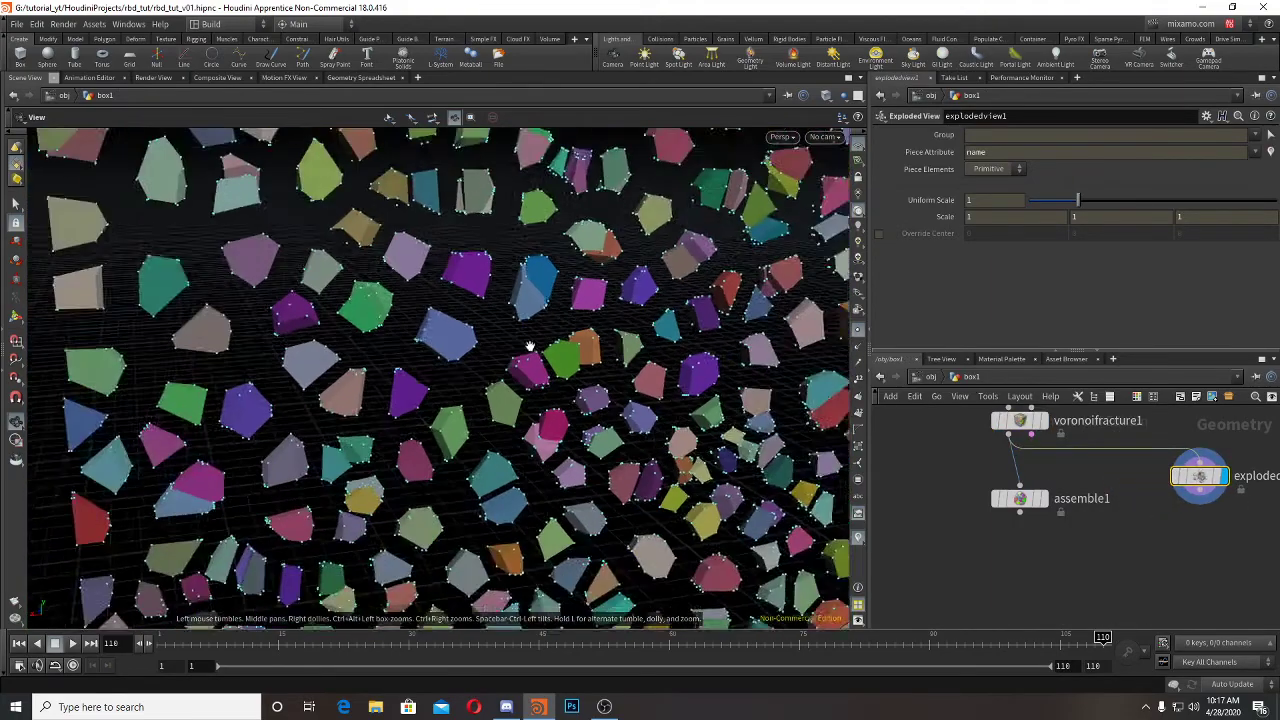
{"action": "left_click_drag", "start_coordinate": [529, 346], "coordinate": [483, 274]}
{"action": "right_click_drag", "start_coordinate": [483, 274], "coordinate": [430, 276]}
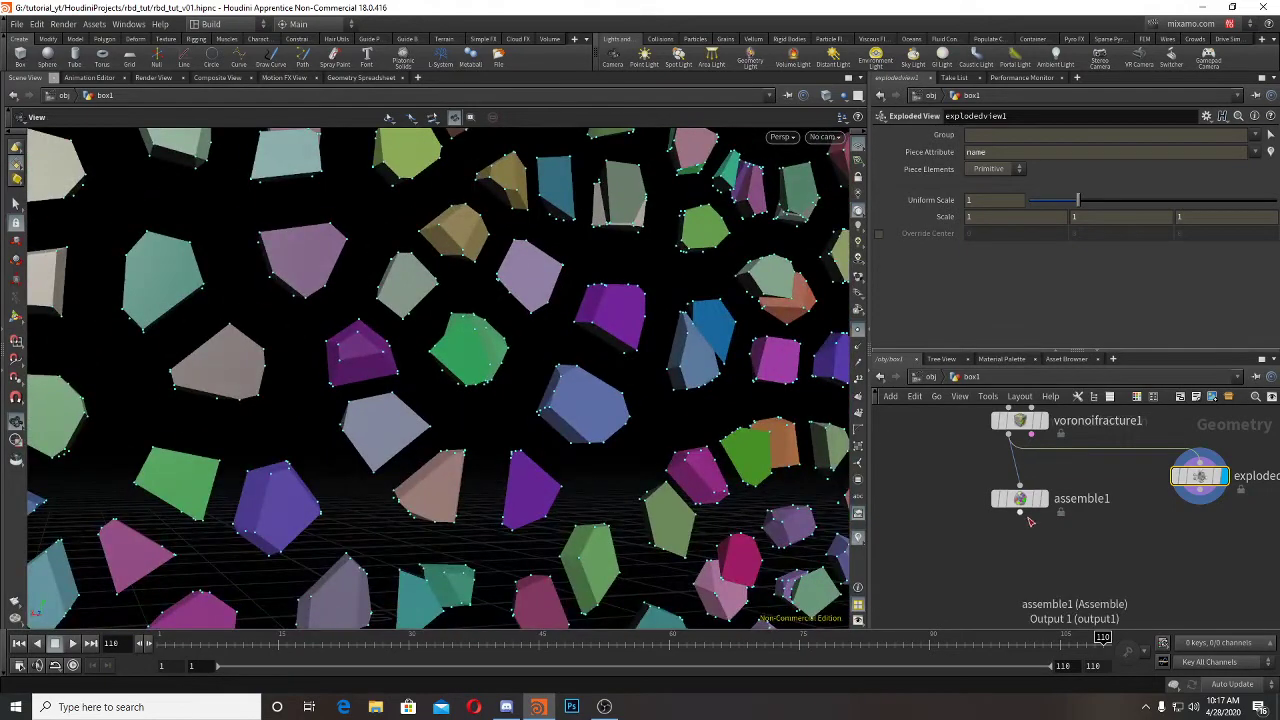
Step: Feed assemble1 into explodedview1 and select one packed piece in the wireframe view
{"action": "mouse_move", "coordinate": [1020, 513]}
{"action": "left_mouse_down"}
{"action": "mouse_move", "coordinate": [1111, 516]}
{"action": "mouse_move", "coordinate": [1199, 463]}
{"action": "left_mouse_up"}
{"action": "key", "text": "w"}
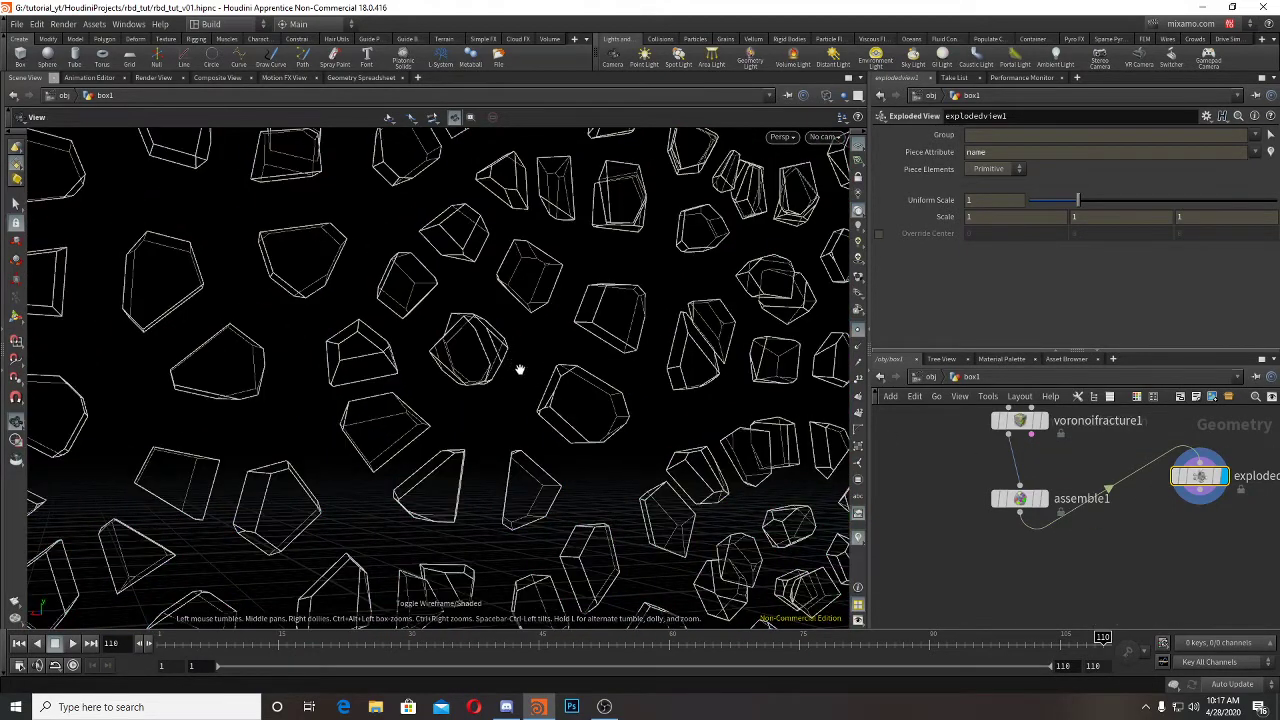
{"action": "key", "text": "h"}
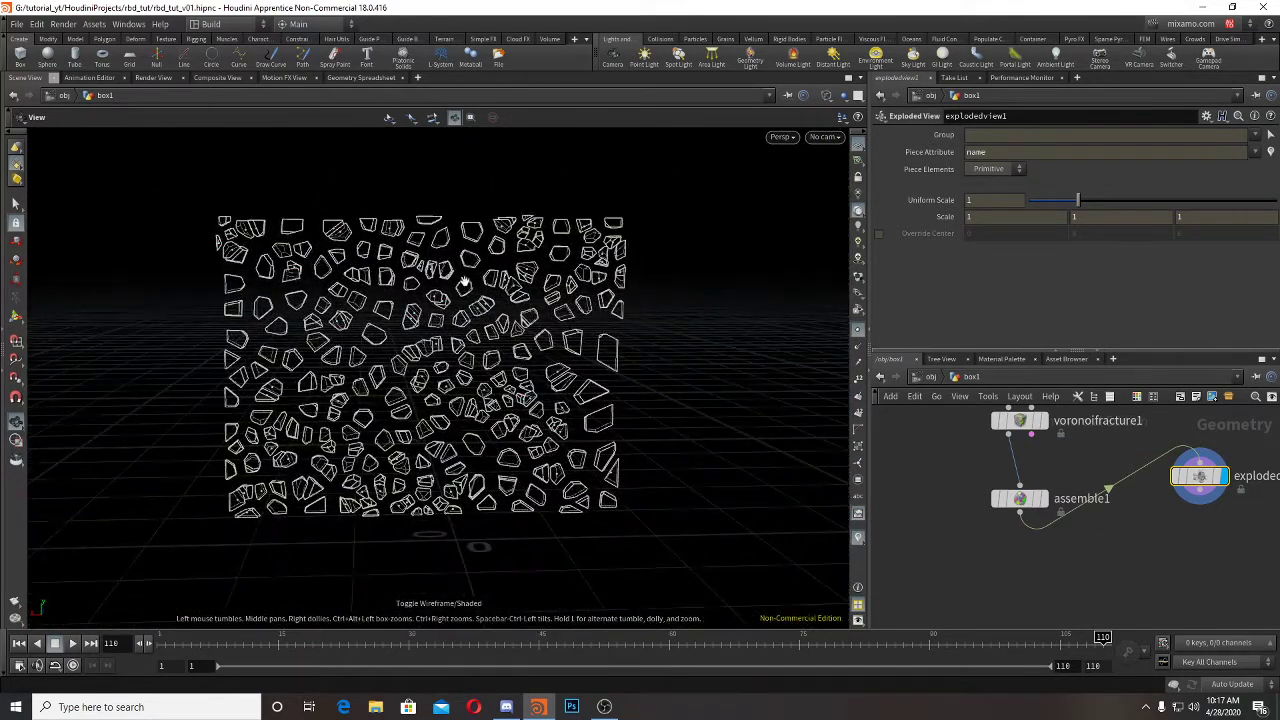
{"action": "left_click_drag", "start_coordinate": [422, 296], "coordinate": [430, 326]}
{"action": "right_click_drag", "start_coordinate": [430, 326], "coordinate": [431, 251]}
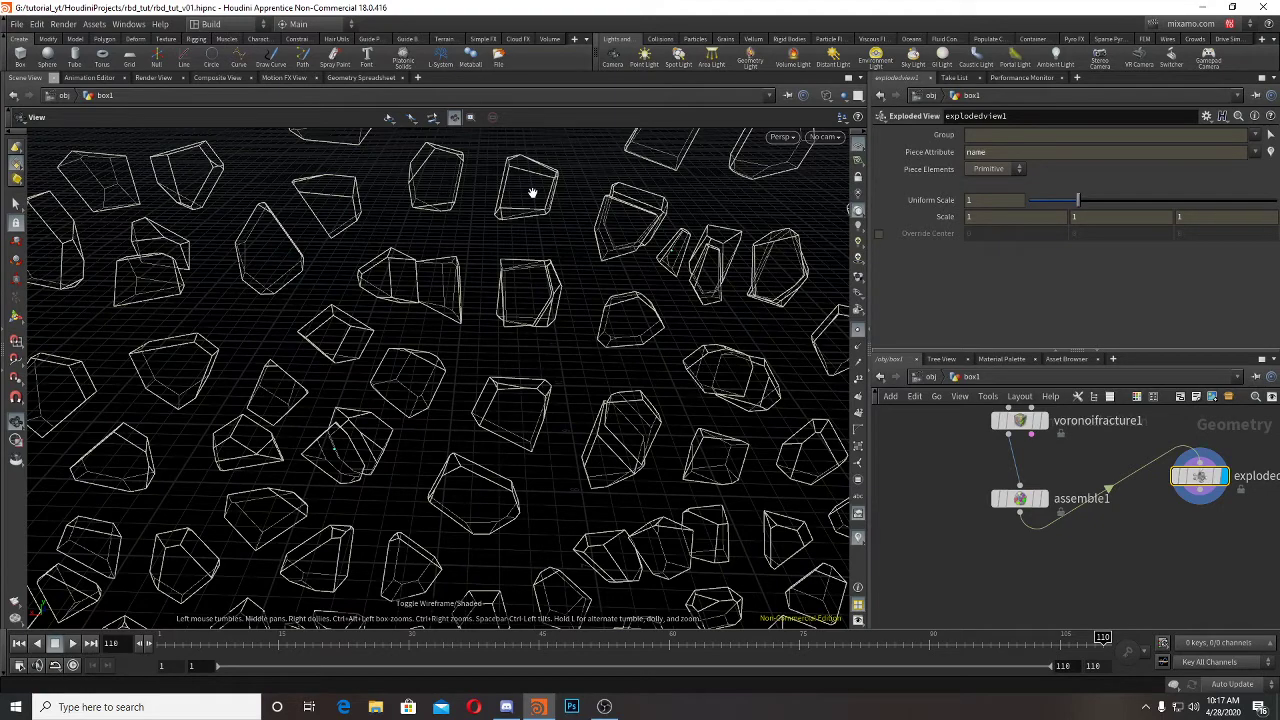
{"action": "left_click", "coordinate": [15, 203]}
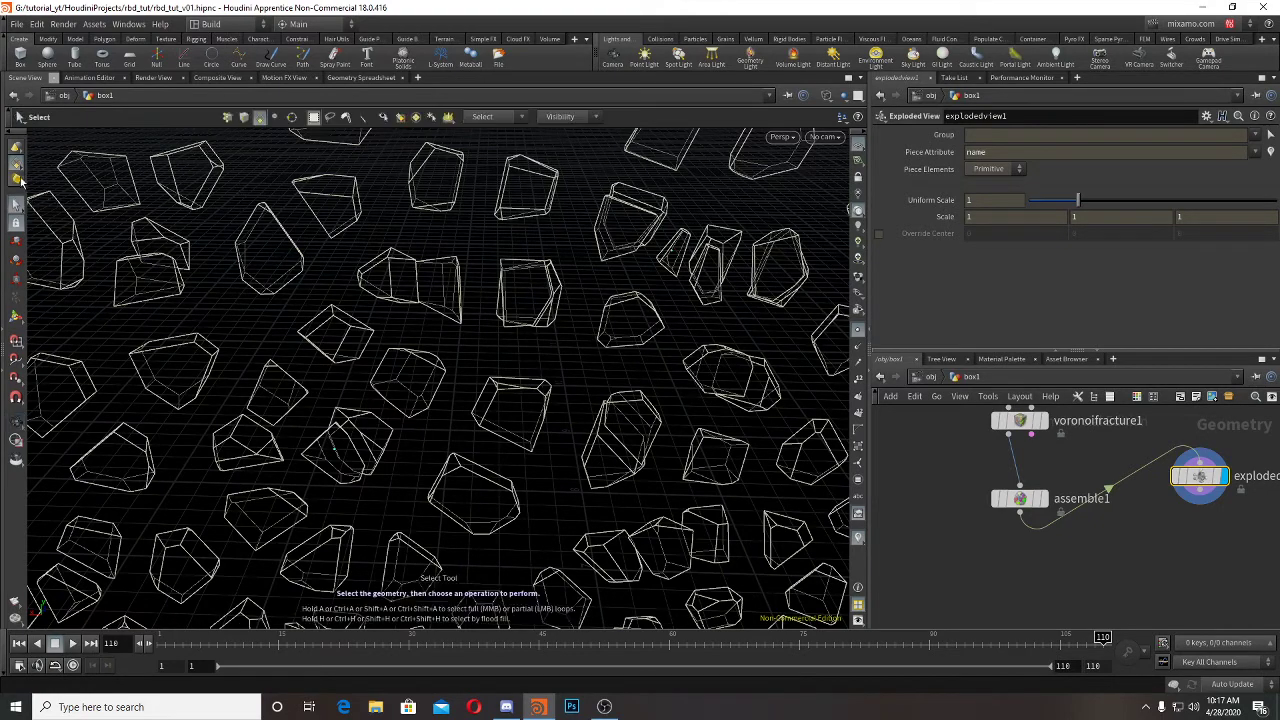
{"action": "left_click", "coordinate": [430, 172]}
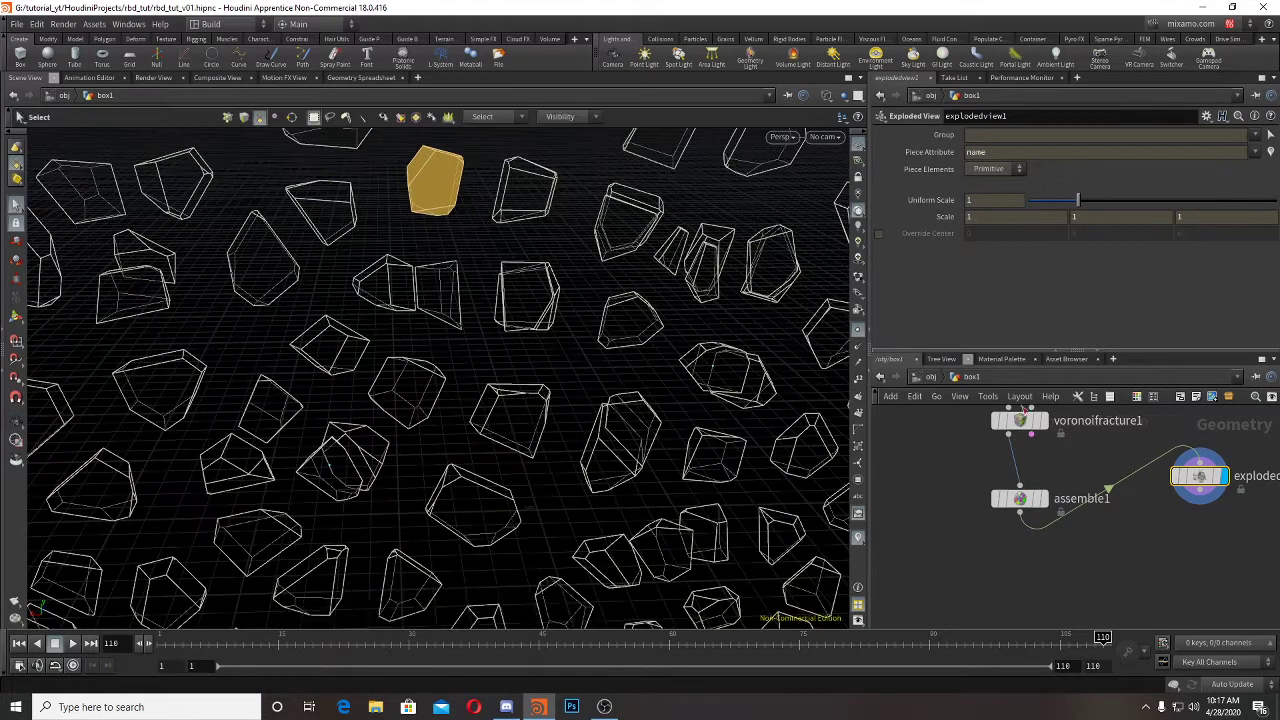
Step: Reconnect explodedview1's input to voronoifracture1 and select a single face of the same piece
{"action": "mouse_move", "coordinate": [1043, 421]}
{"action": "left_click_drag", "start_coordinate": [1009, 434], "coordinate": [1199, 462]}
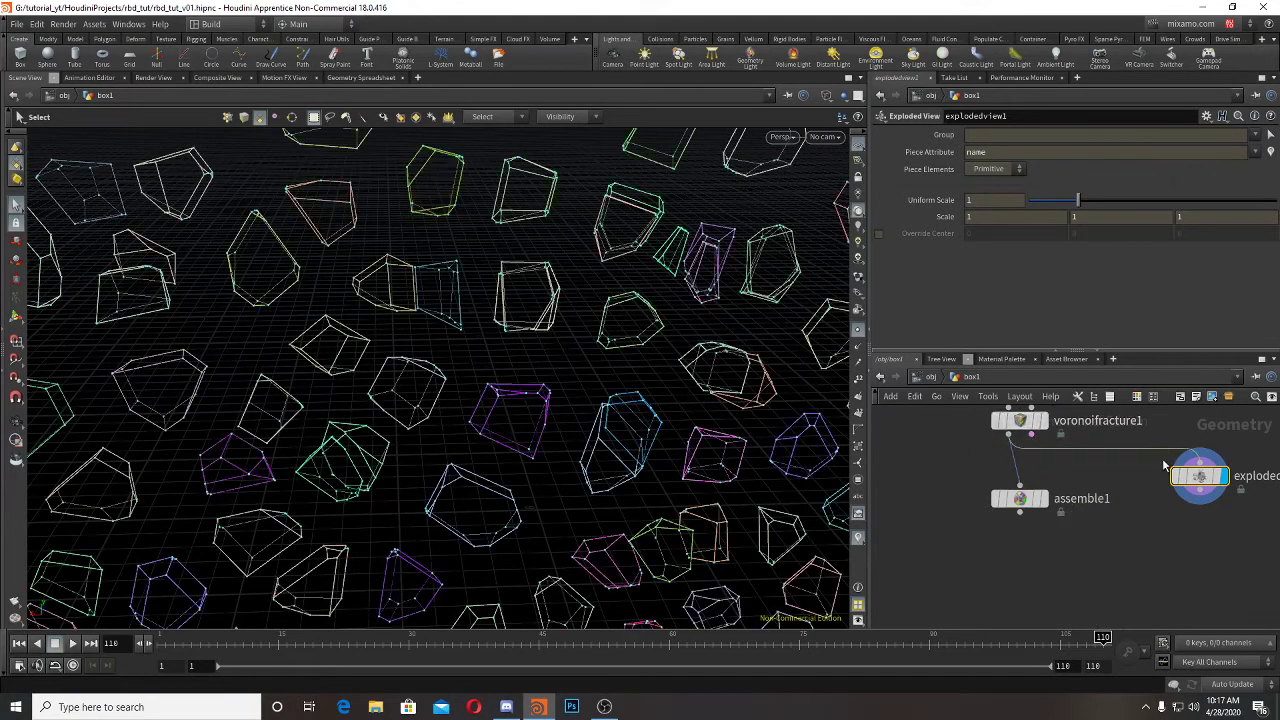
{"action": "left_click", "coordinate": [432, 182]}
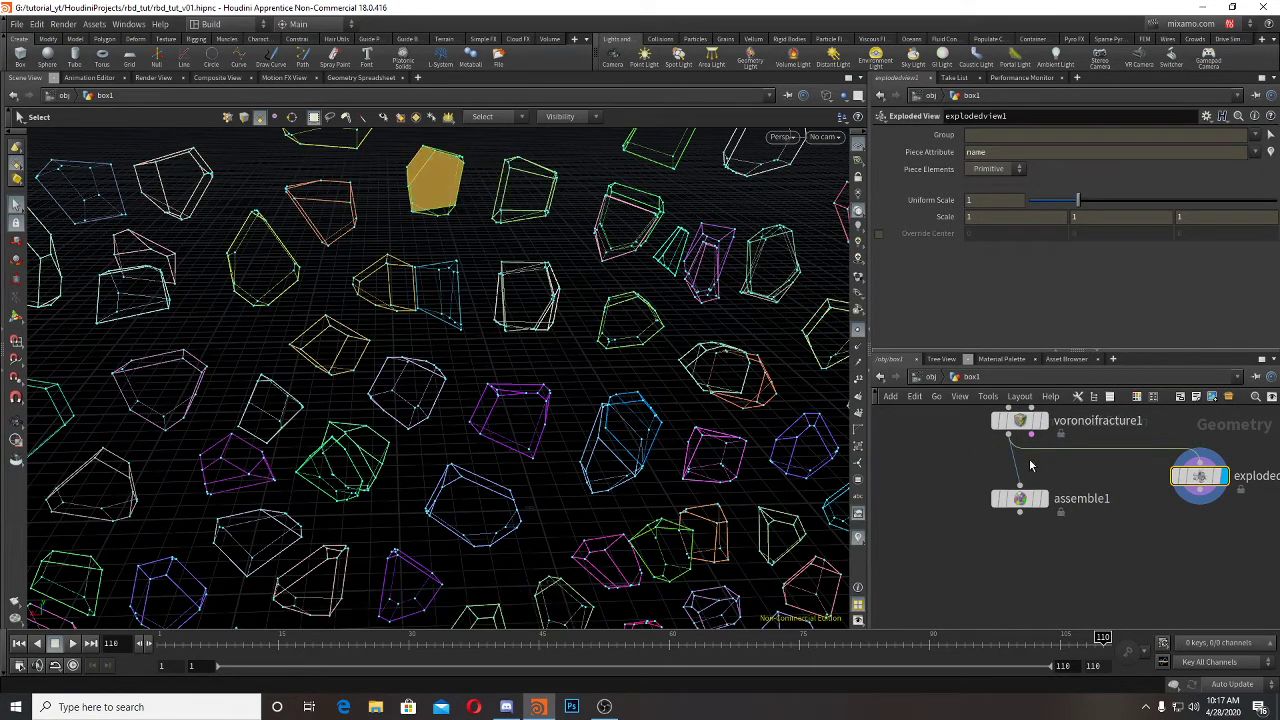
Step: Feed assemble1 into explodedview1 again, select a neighbouring packed piece and examine the whole exploded wall
{"action": "left_click", "coordinate": [1018, 520]}
{"action": "left_click", "coordinate": [1199, 462]}
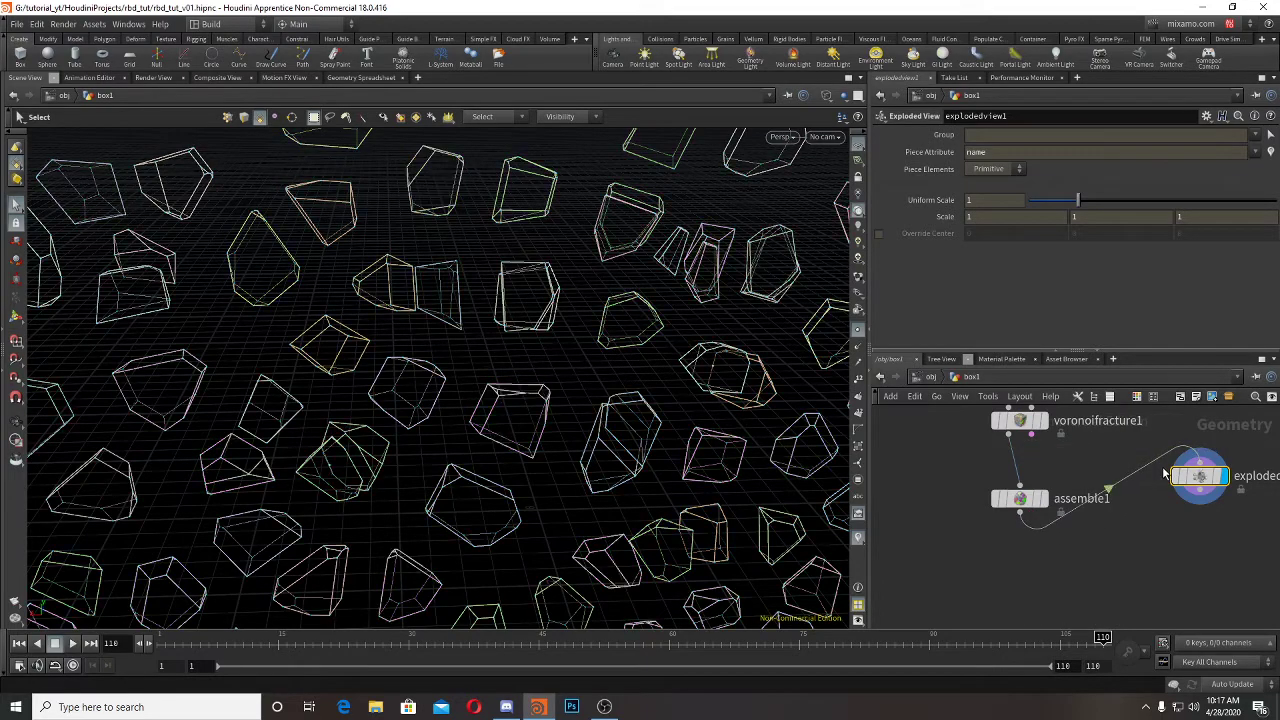
{"action": "left_click", "coordinate": [517, 203]}
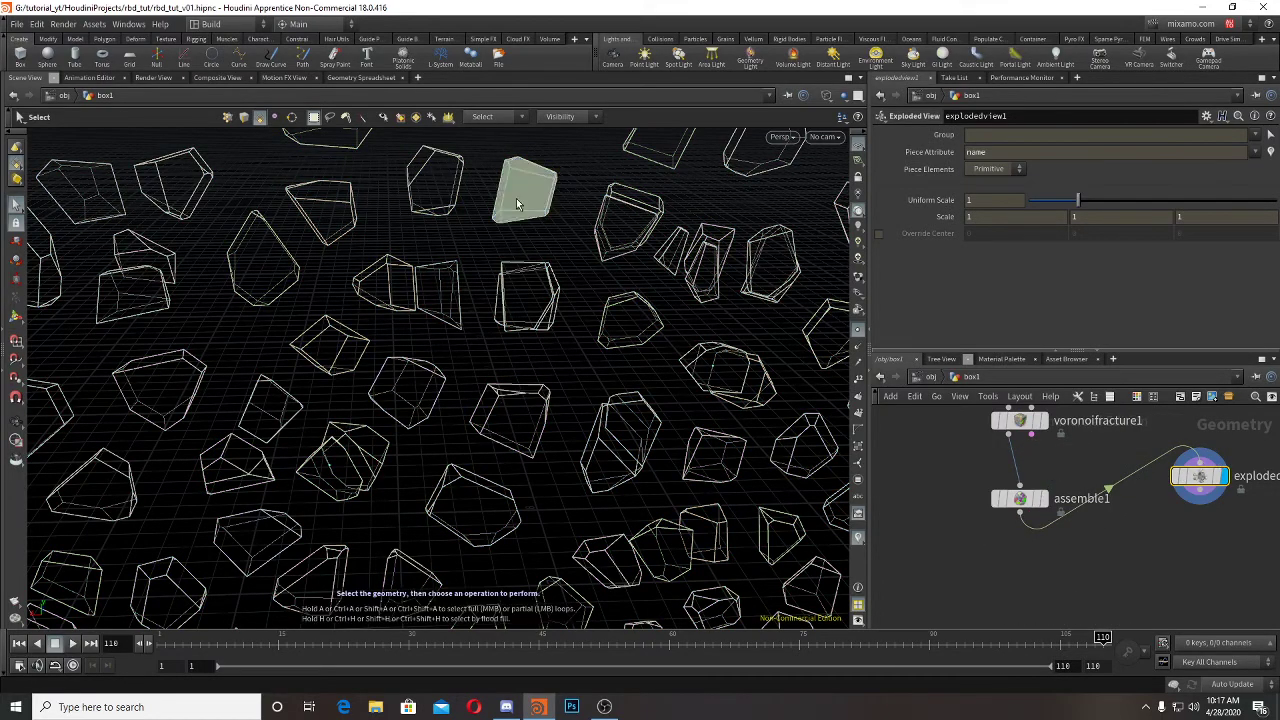
{"action": "left_click_drag", "start_coordinate": [519, 205], "coordinate": [558, 207], "text": "alt"}
{"action": "scroll", "coordinate": [558, 207], "scroll_direction": "down", "scroll_amount": 5}
{"action": "key", "text": "s"}
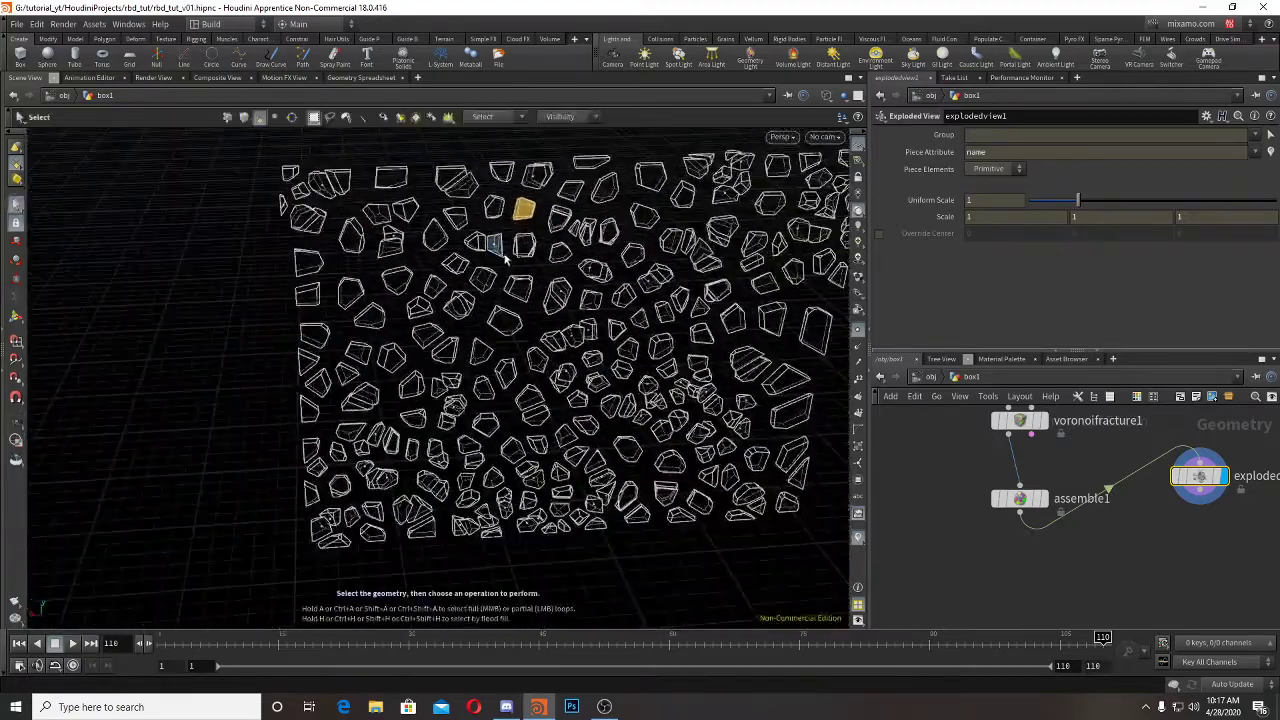
{"action": "scroll", "coordinate": [498, 252], "scroll_direction": "down", "scroll_amount": 4}
{"action": "left_click_drag", "start_coordinate": [500, 254], "coordinate": [563, 264], "text": "alt"}
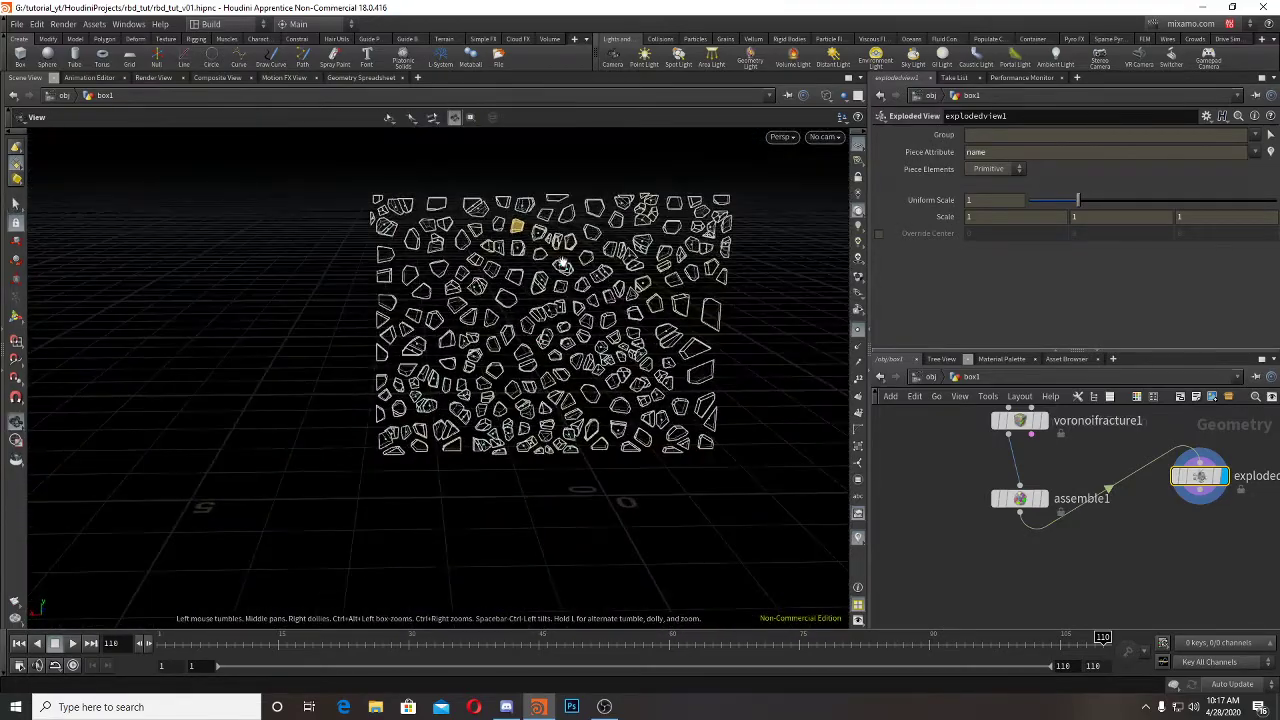
{"action": "scroll", "coordinate": [667, 311], "scroll_direction": "up", "scroll_amount": 2}
{"action": "left_click_drag", "start_coordinate": [667, 311], "coordinate": [676, 342], "text": "alt"}
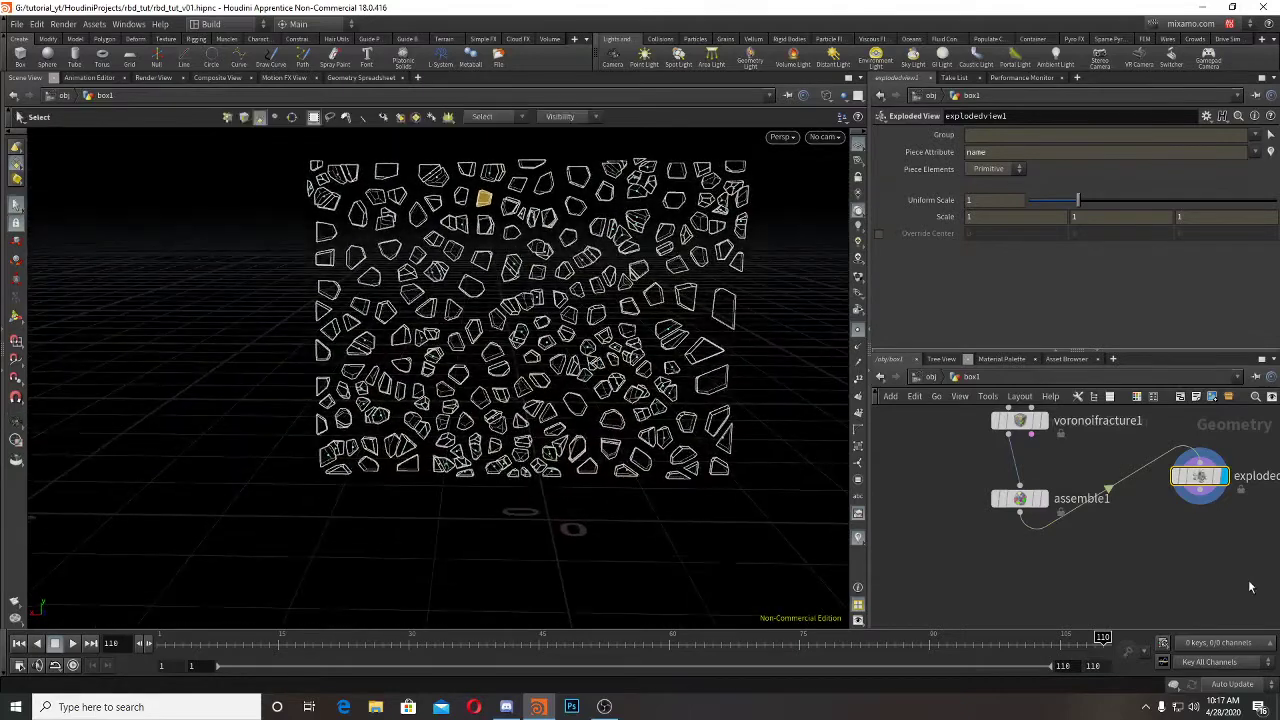
Step: Delete the Exploded View node
{"action": "middle_click_drag", "start_coordinate": [1251, 587], "coordinate": [1247, 559]}
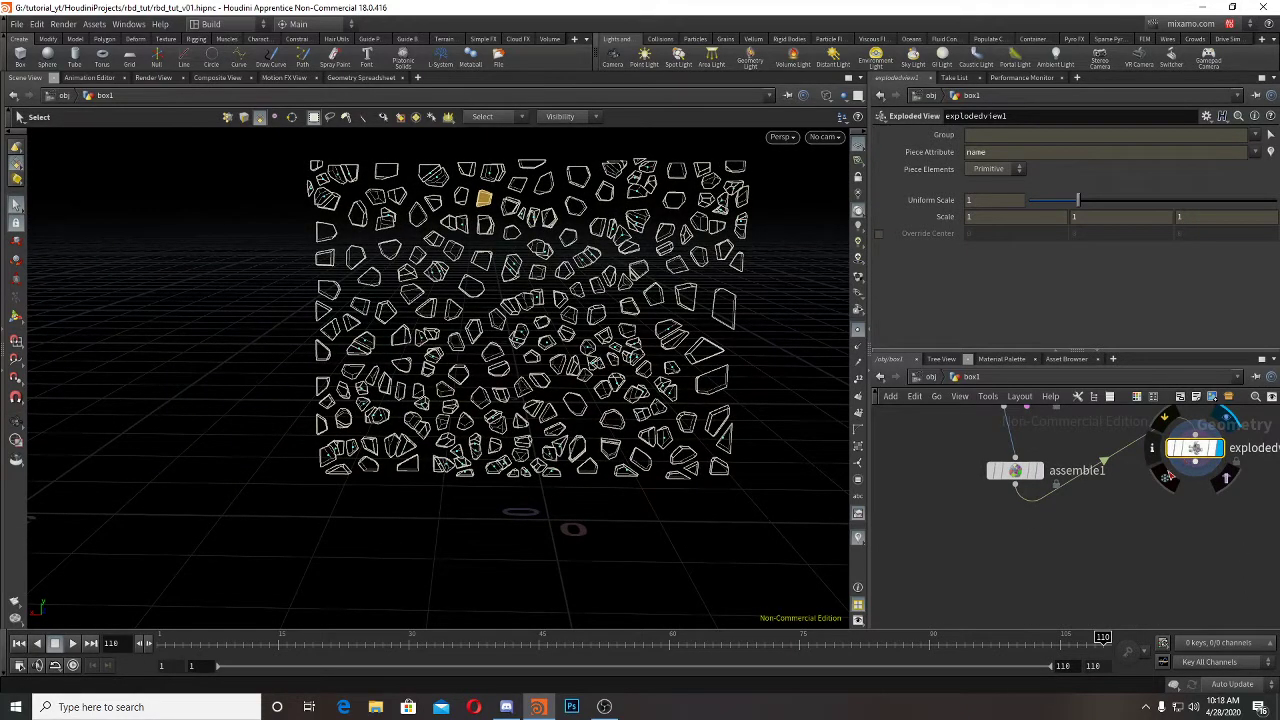
{"action": "key", "text": "Delete"}
Step: Add a displayed Null node after assemble1 and name it rbd_source
{"action": "key", "text": "Tab"}
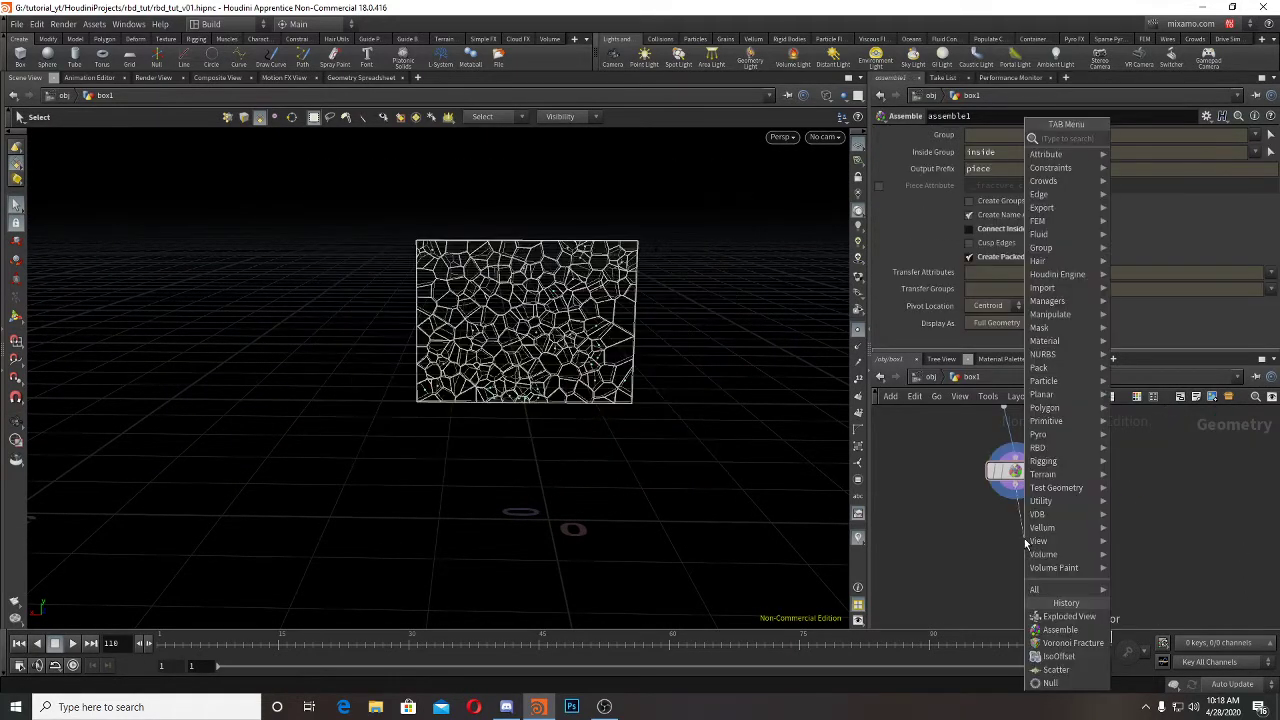
{"action": "type", "text": "null"}
{"action": "key", "text": "Return"}
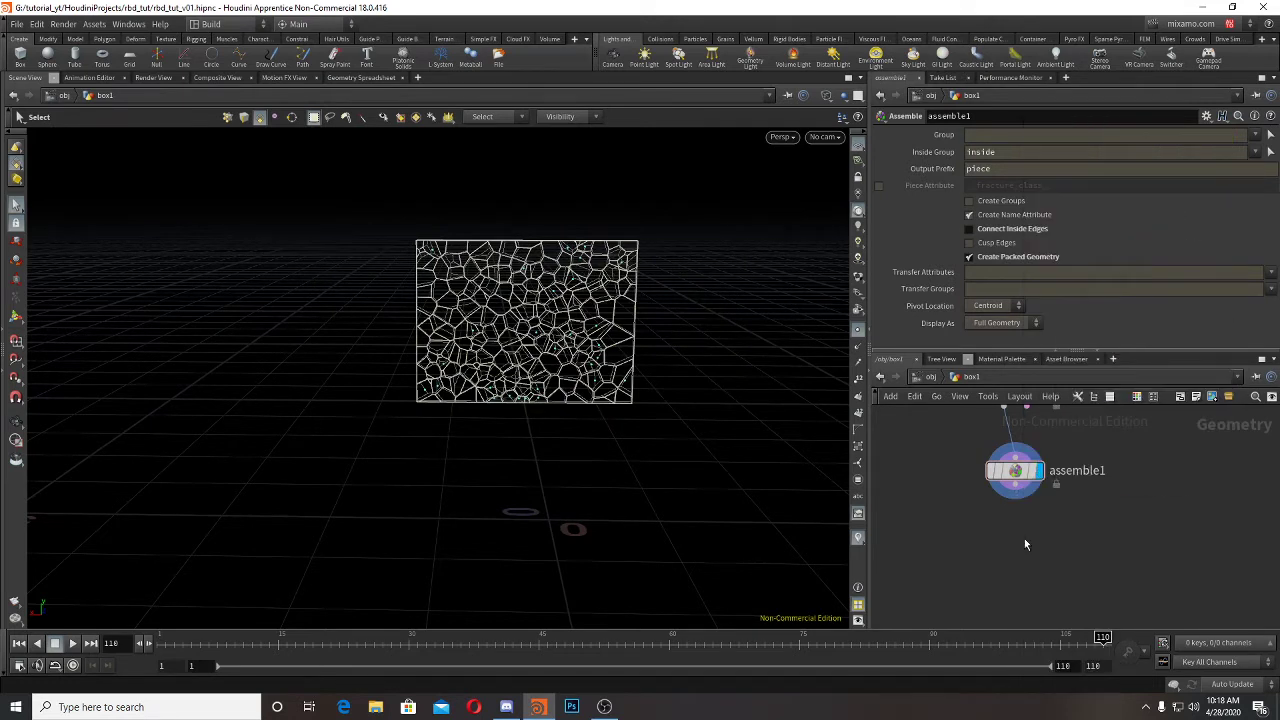
{"action": "double_click", "coordinate": [1062, 538]}
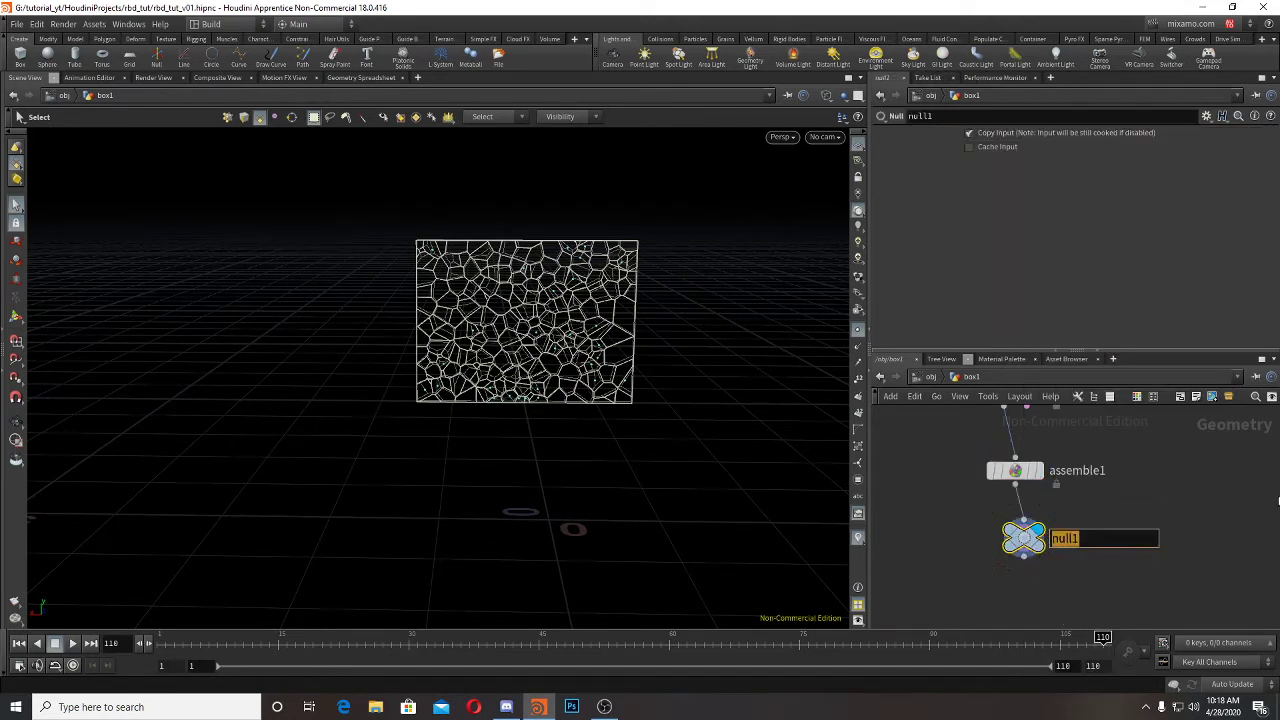
{"action": "type", "text": "rbd_source"}
{"action": "key", "text": "Return"}
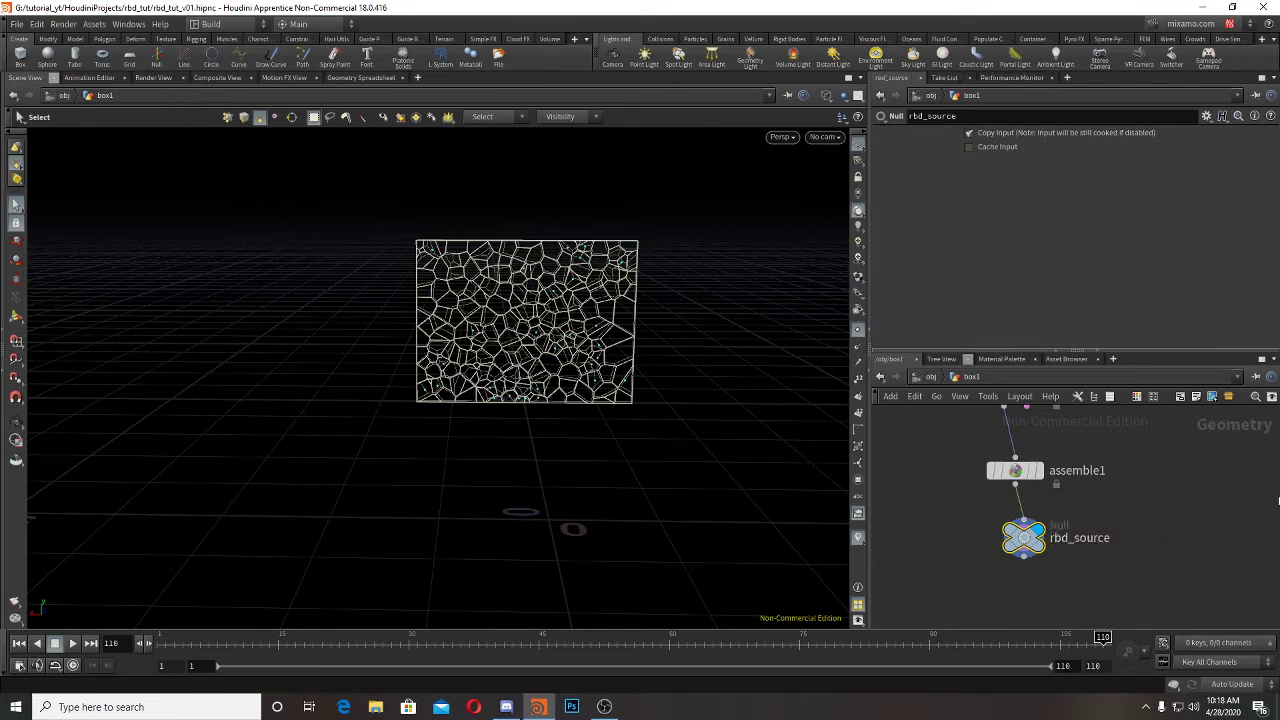
Step: Add a DOP Network node below box1 at the object level
{"action": "left_click", "coordinate": [936, 379]}
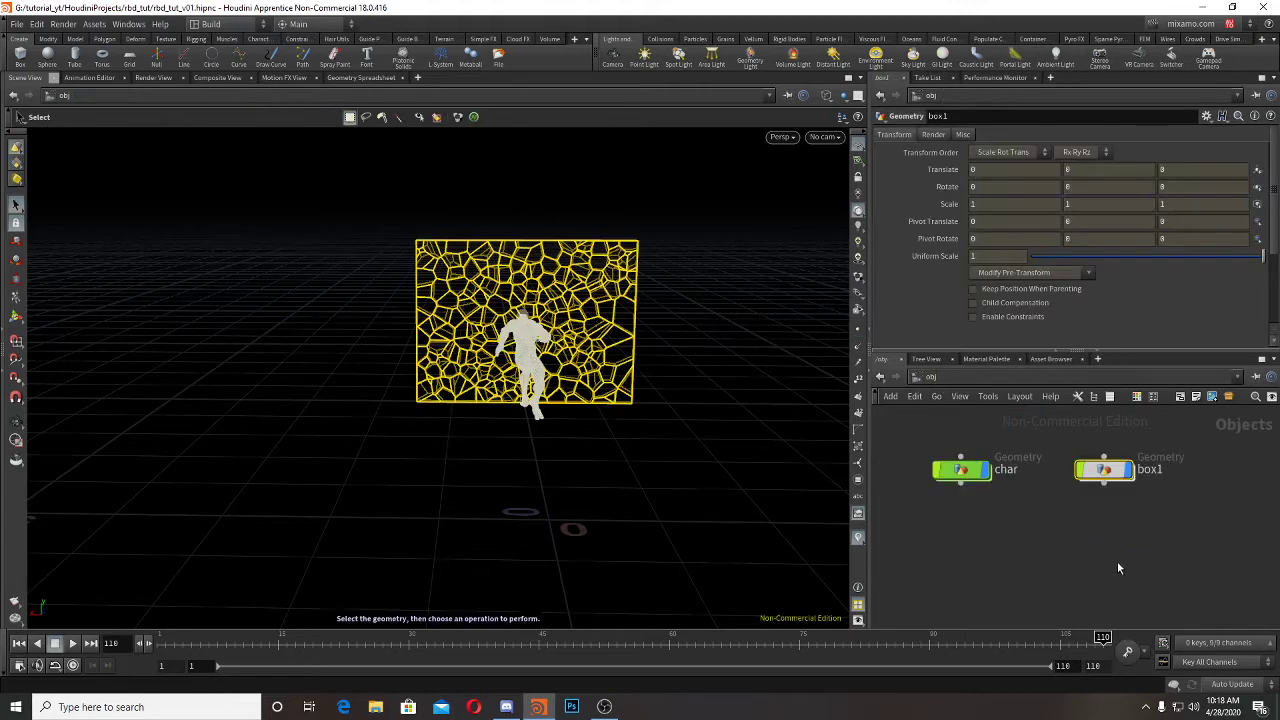
{"action": "left_click", "coordinate": [1094, 572]}
{"action": "key", "text": "Tab"}
{"action": "type", "text": "dopnet"}
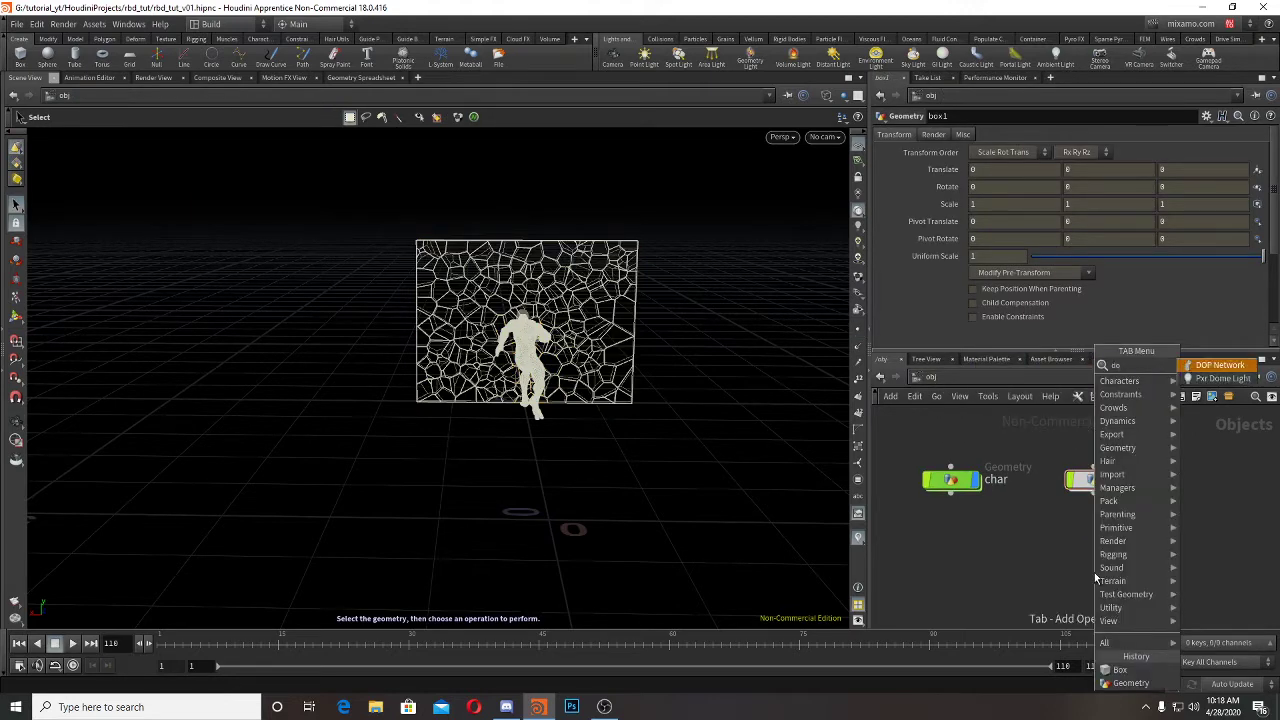
{"action": "key", "text": "Return"}
{"action": "left_click", "coordinate": [1095, 577]}
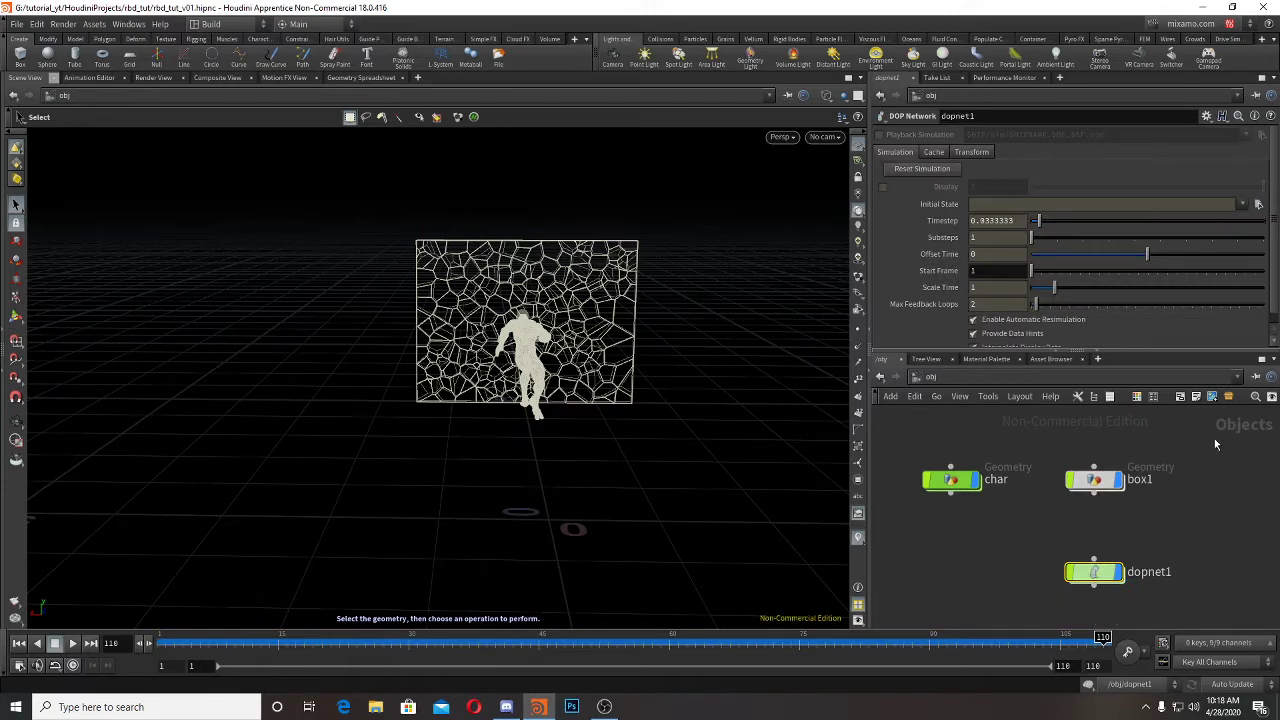
Step: Check box1's network, open dopnet1 and move its output node lower in the network
{"action": "double_click", "coordinate": [1124, 479]}
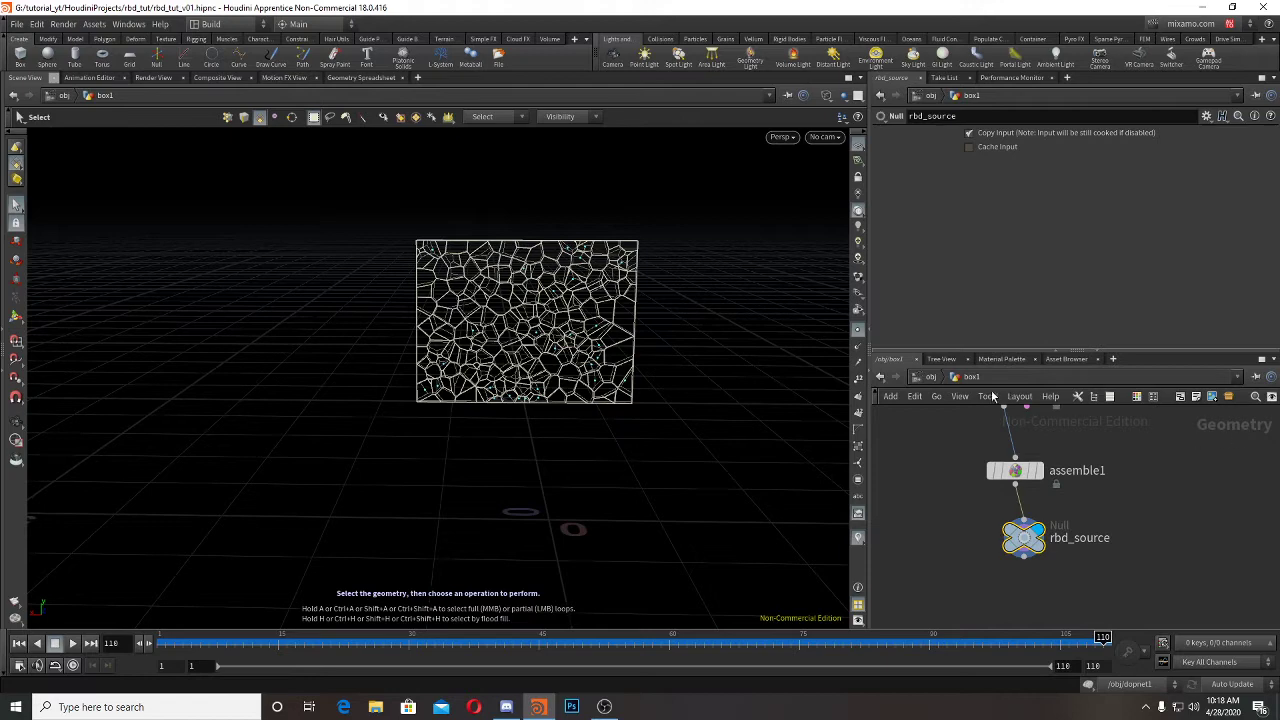
{"action": "left_click", "coordinate": [938, 378]}
{"action": "double_click", "coordinate": [1095, 572]}
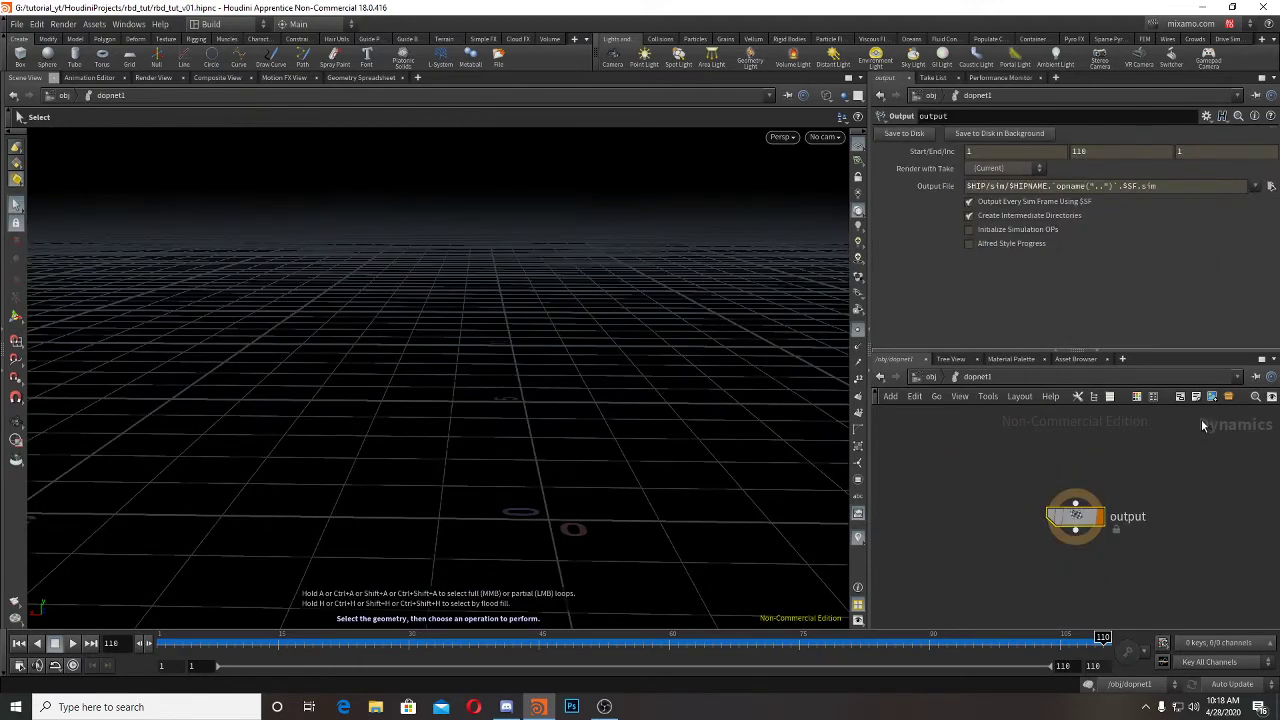
{"action": "left_click_drag", "start_coordinate": [1077, 517], "coordinate": [1067, 603]}
{"action": "scroll", "coordinate": [1132, 502], "scroll_direction": "down", "scroll_amount": 5}
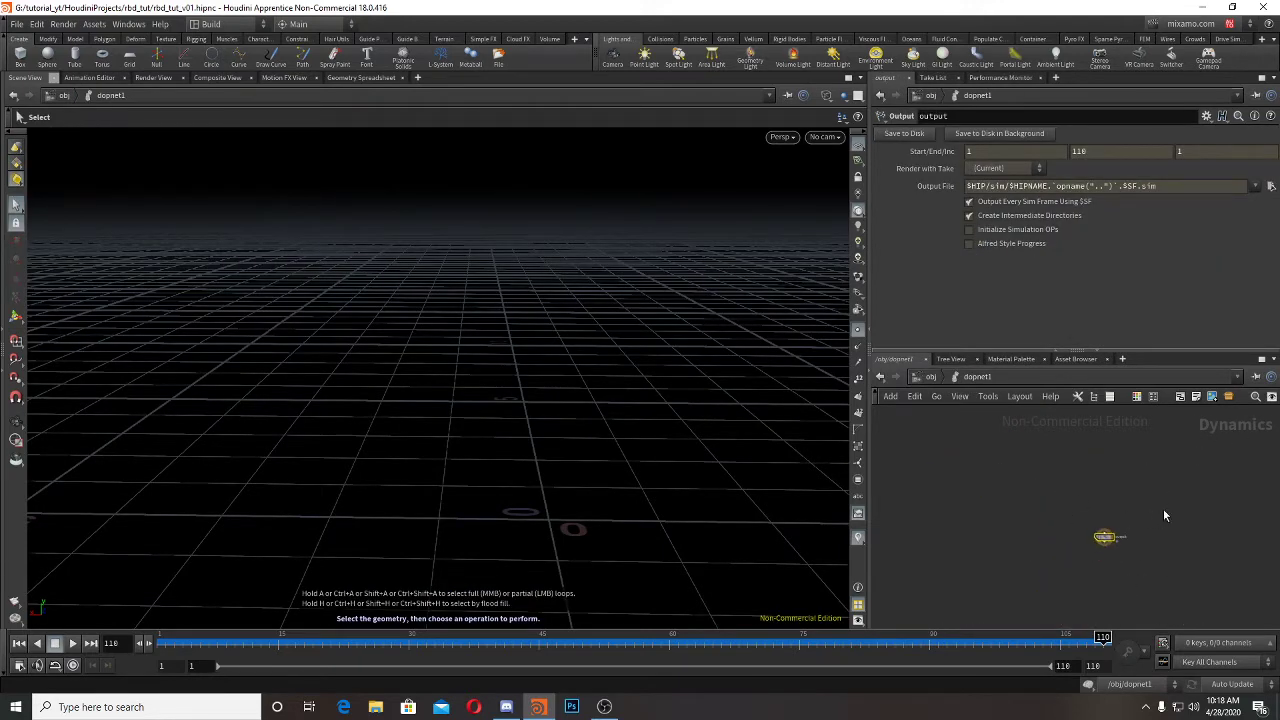
{"action": "scroll", "coordinate": [1150, 482], "scroll_direction": "up", "scroll_amount": 4}
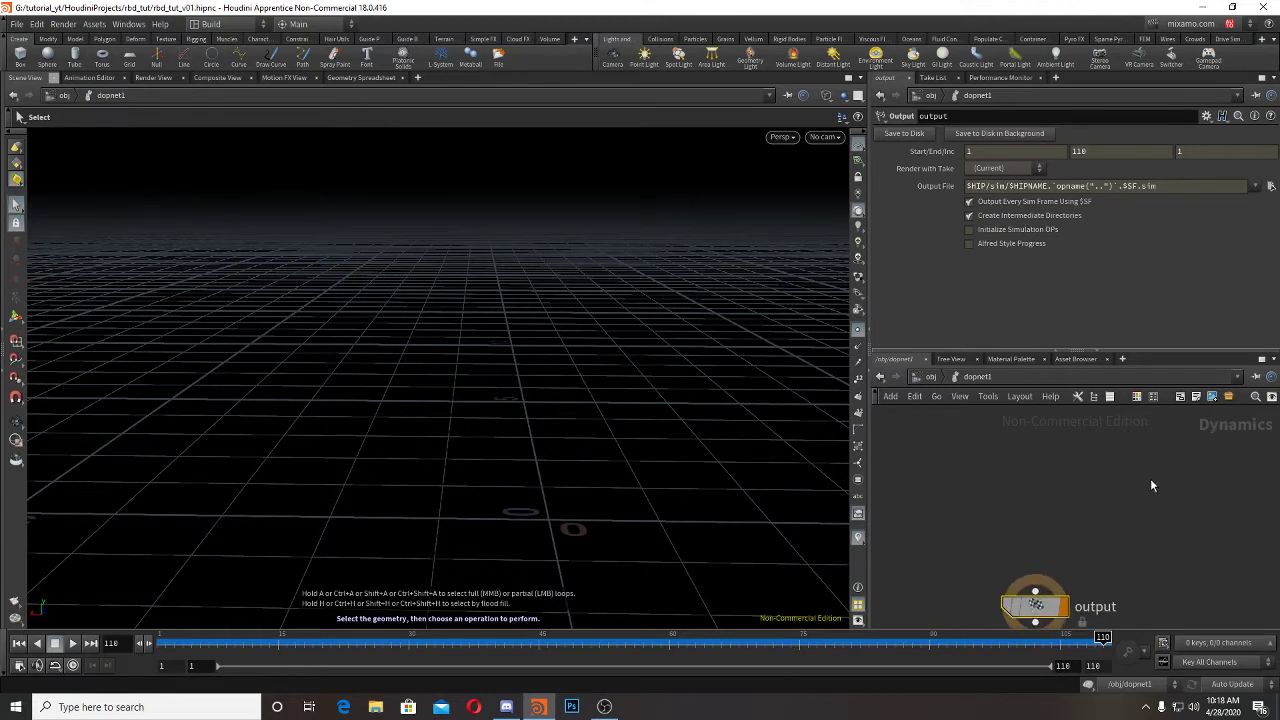
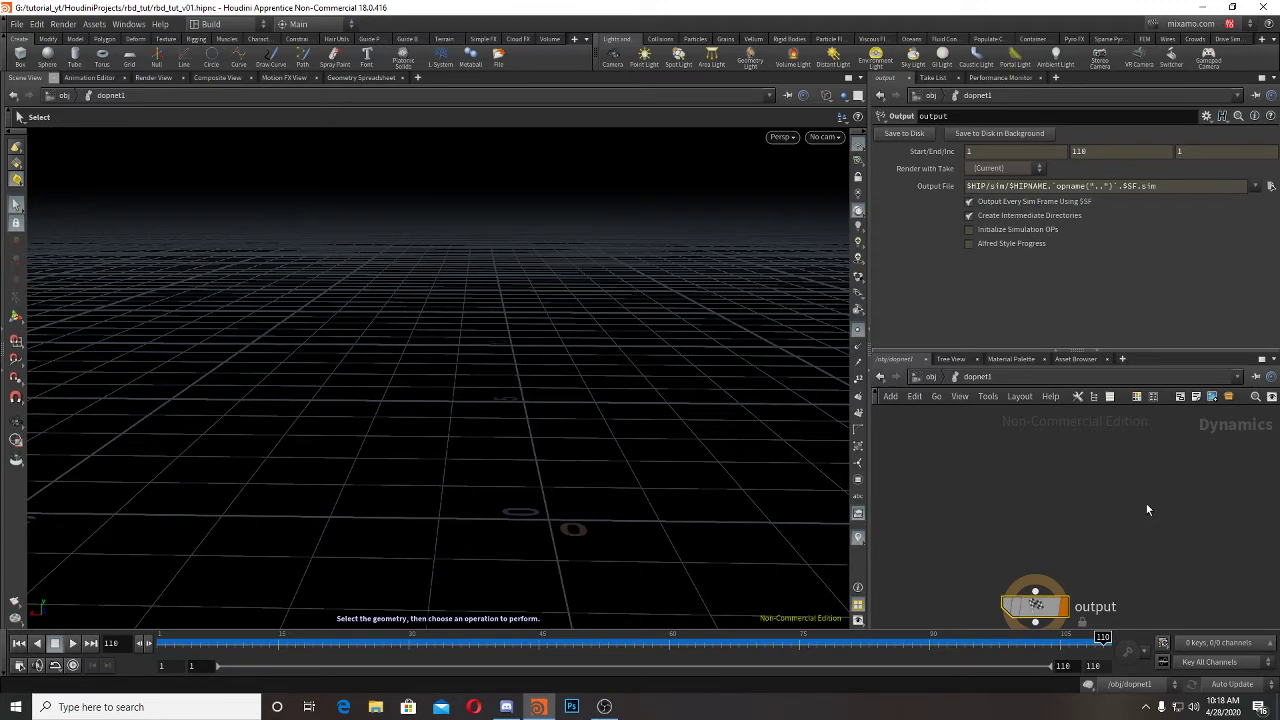
Step: Add an RBD Packed Object node and place it above the output node
{"action": "key", "text": "Tab"}
{"action": "type", "text": "ro"}
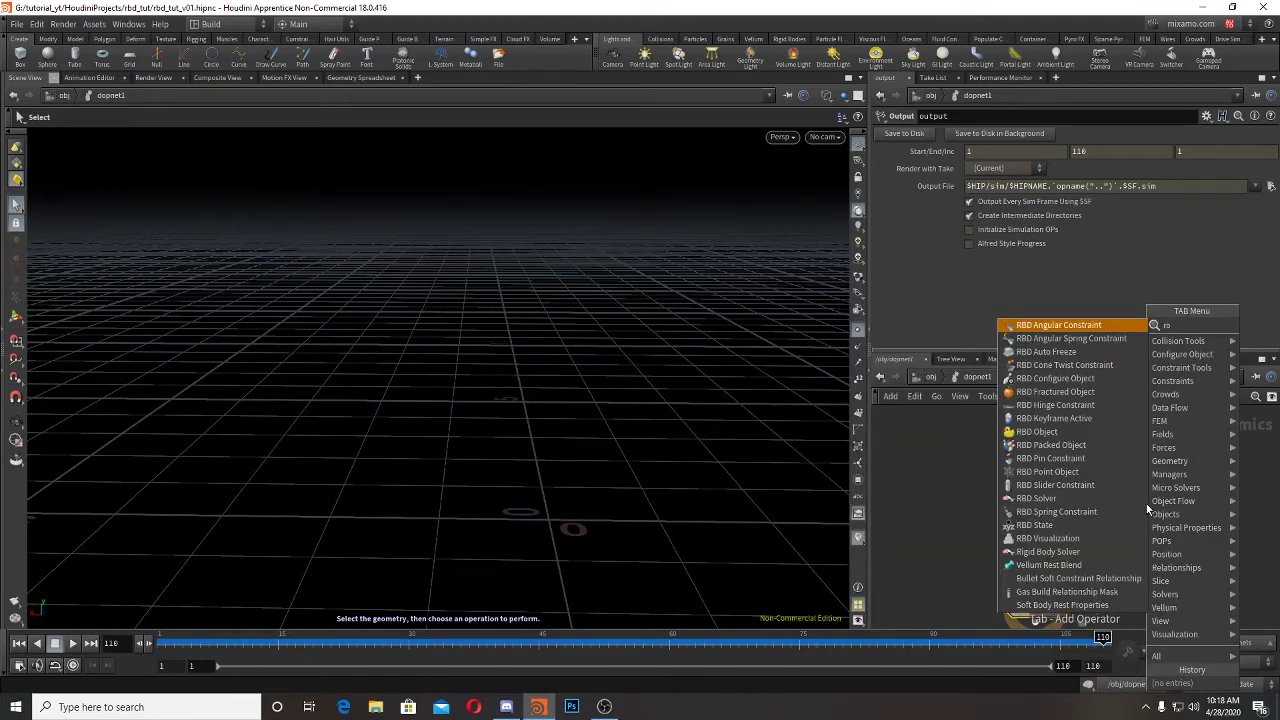
{"action": "type", "text": "da"}
{"action": "key", "text": "BackSpace"}
{"action": "type", "text": "pac"}
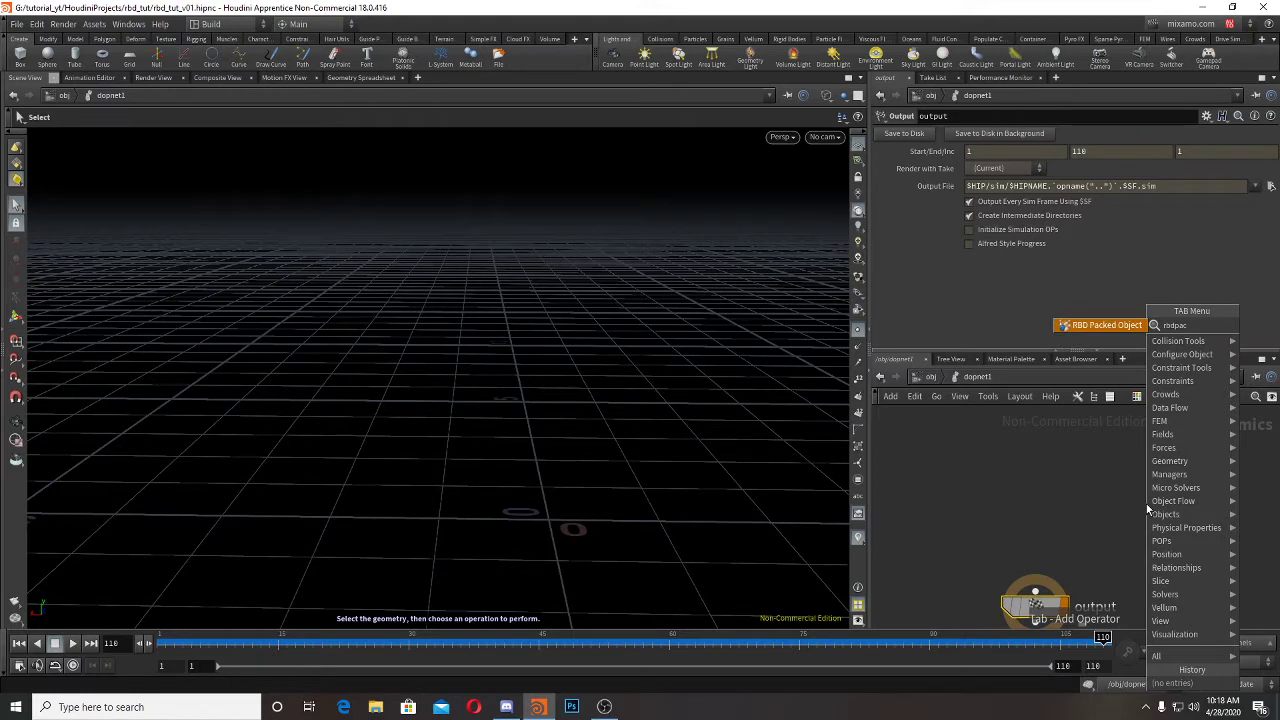
{"action": "key", "text": "Return"}
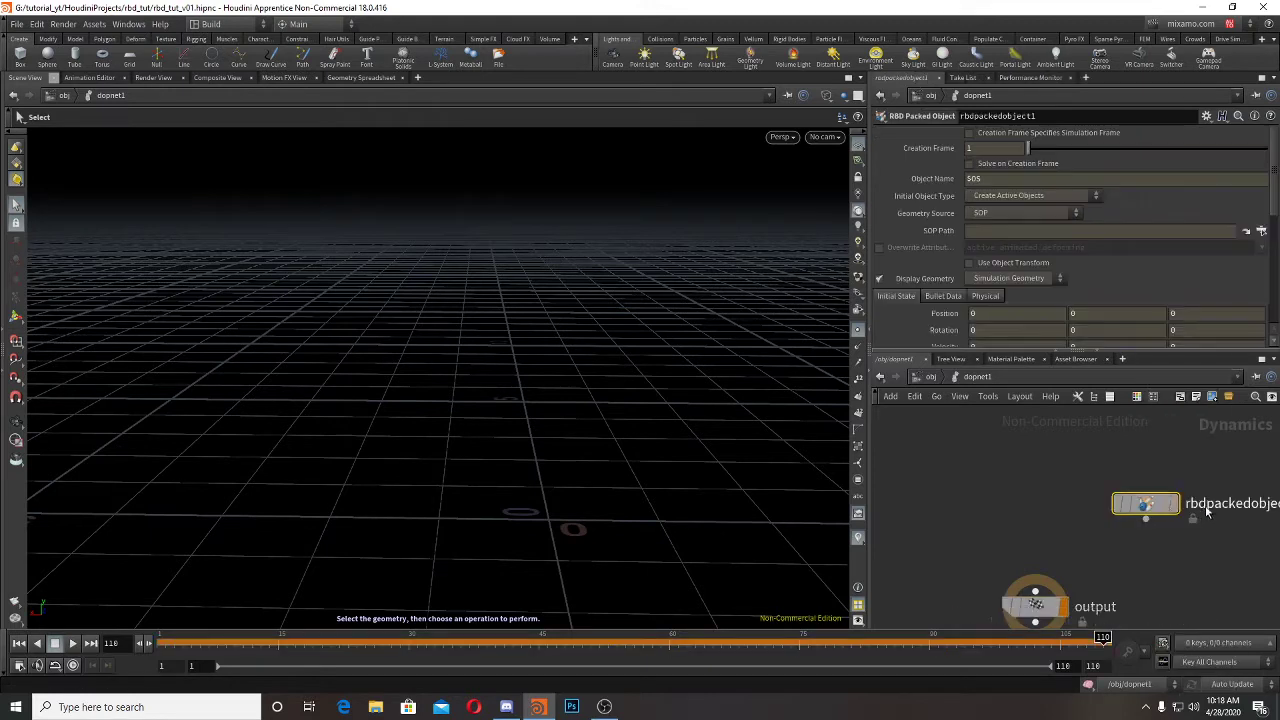
{"action": "left_click", "coordinate": [1035, 440]}
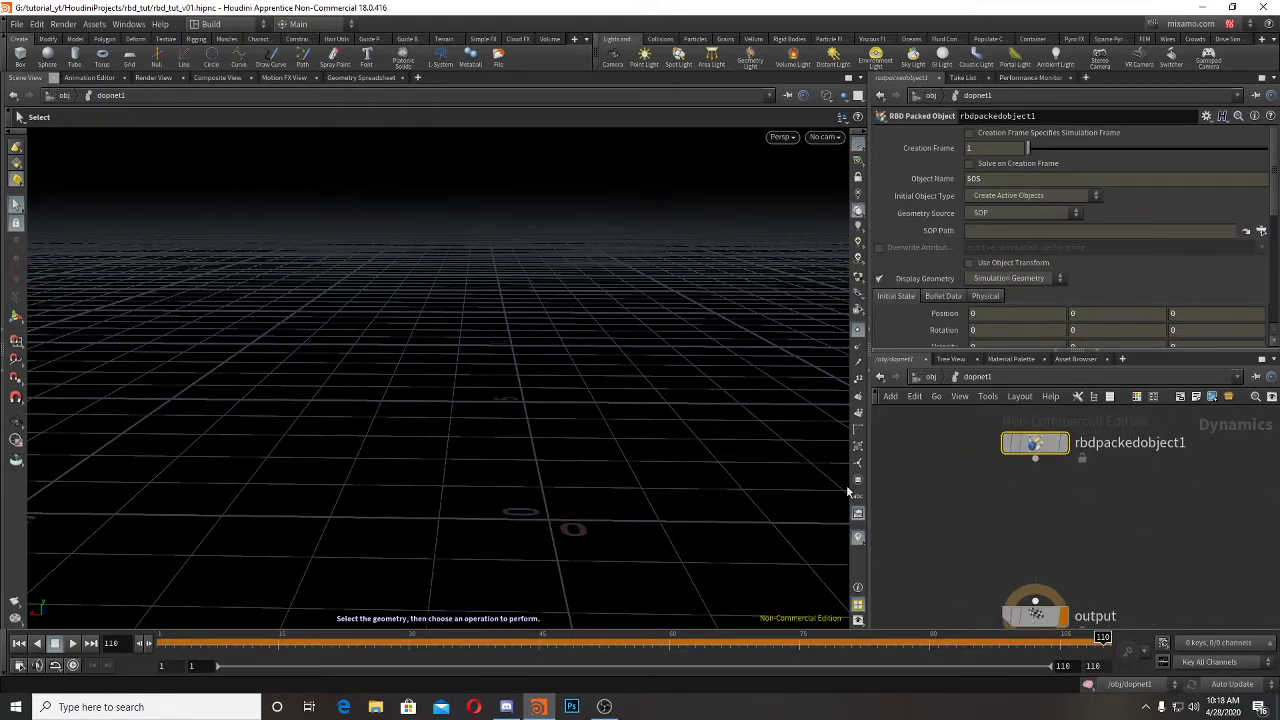
Step: Set the timeline to frame 1, check rbd_source inside box1 and return to the packed object in dopnet1
{"action": "left_click", "coordinate": [30, 643]}
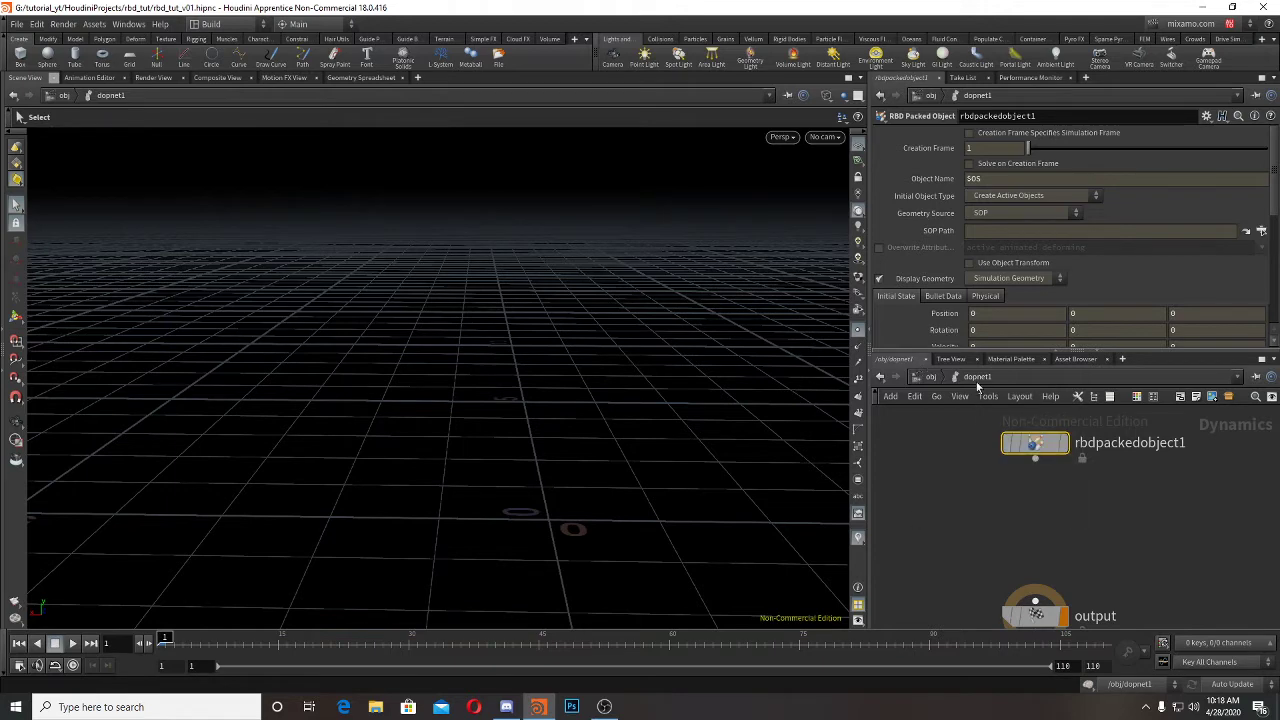
{"action": "left_click", "coordinate": [931, 376]}
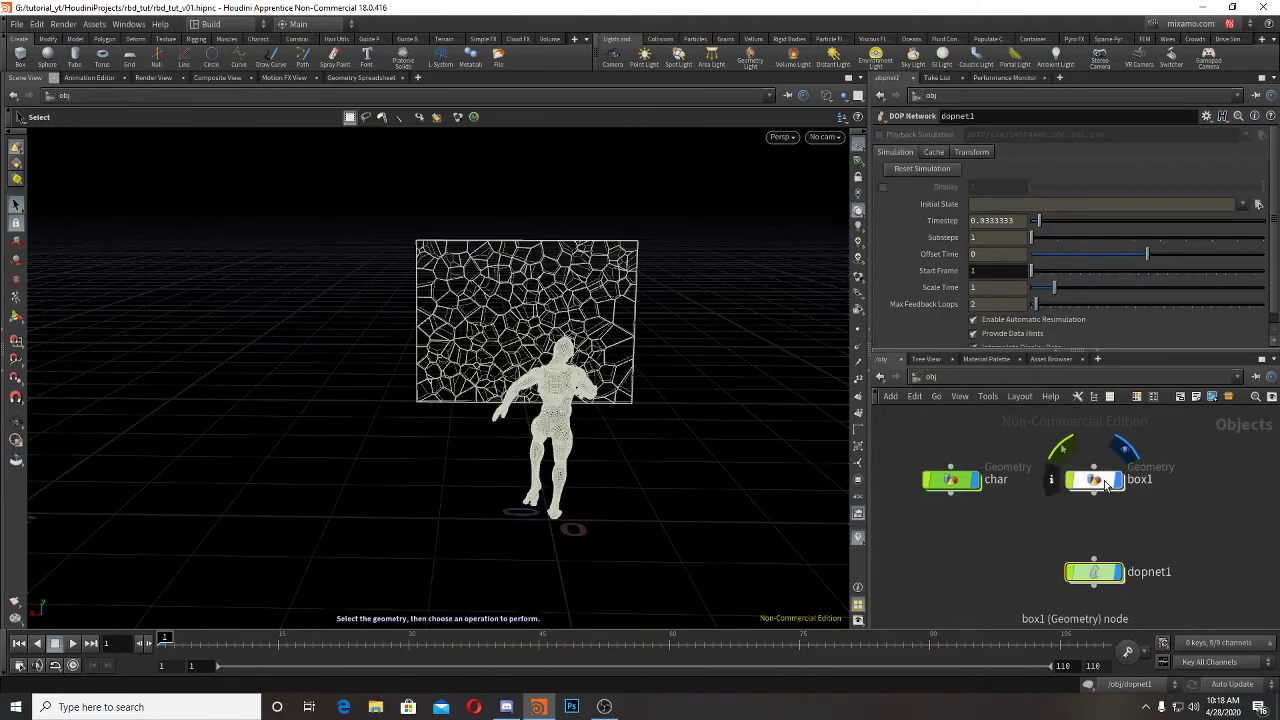
{"action": "double_click", "coordinate": [1065, 480]}
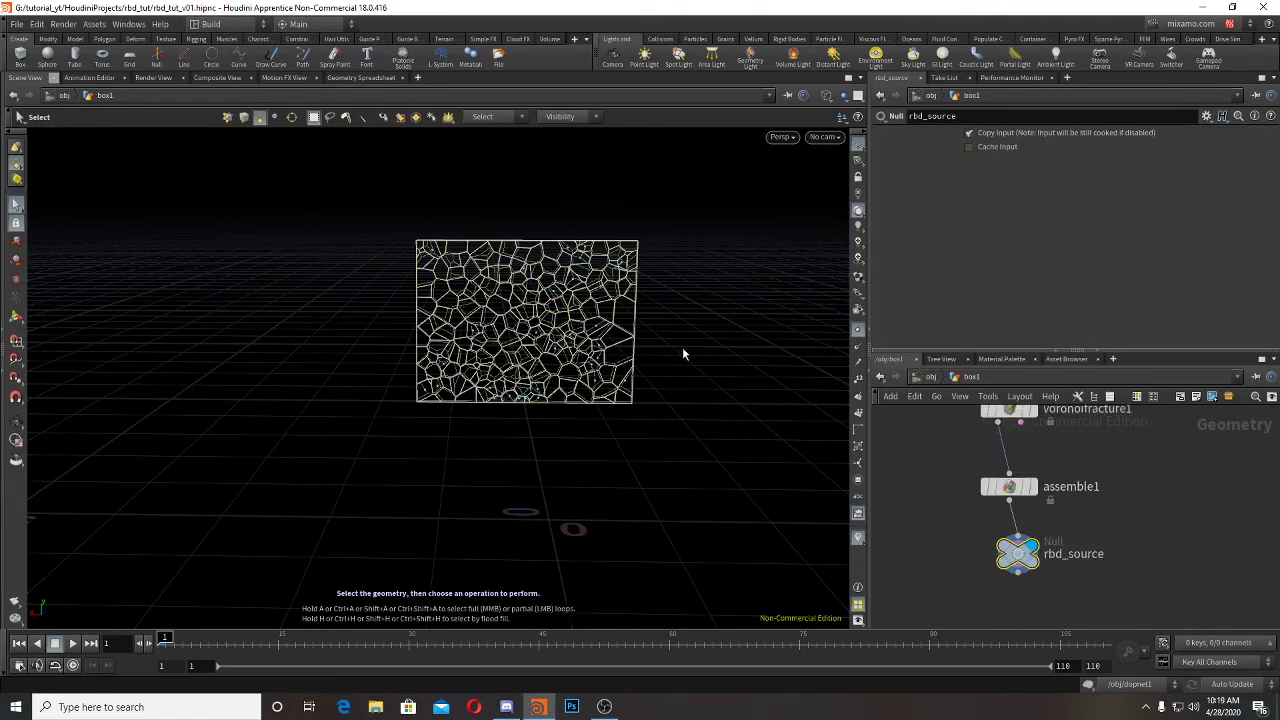
{"action": "left_click", "coordinate": [931, 377]}
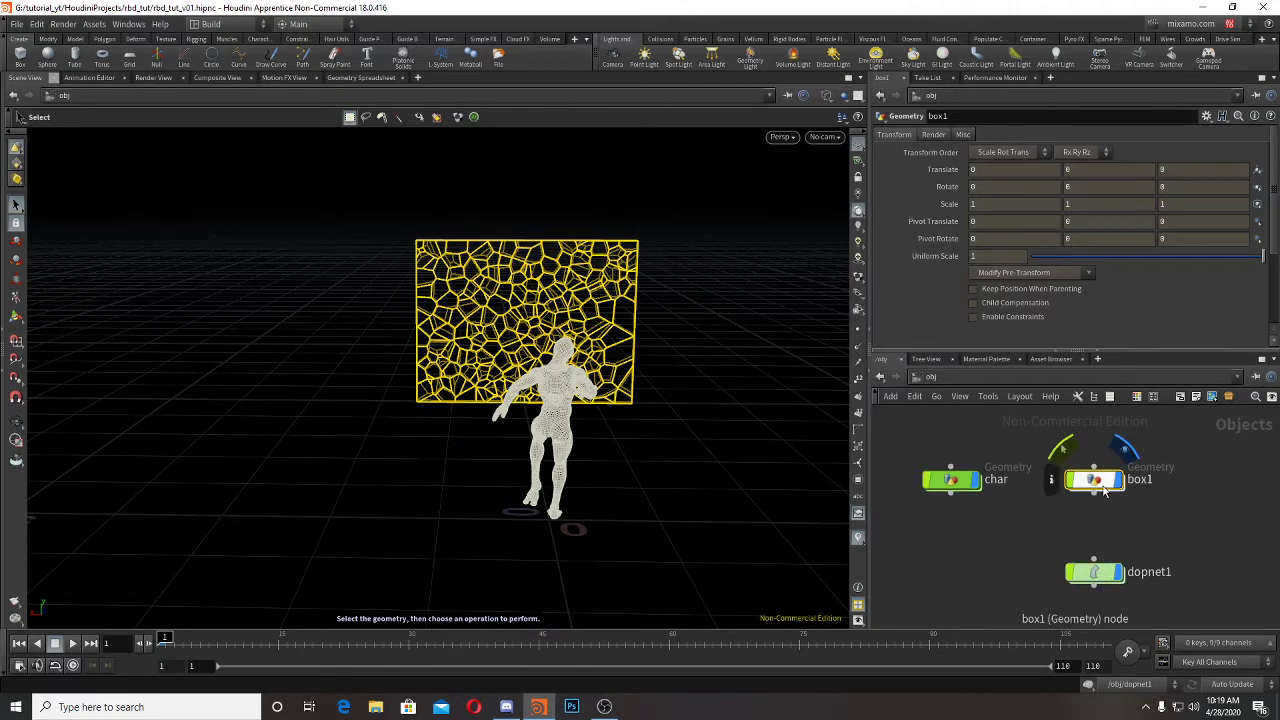
{"action": "double_click", "coordinate": [1100, 571]}
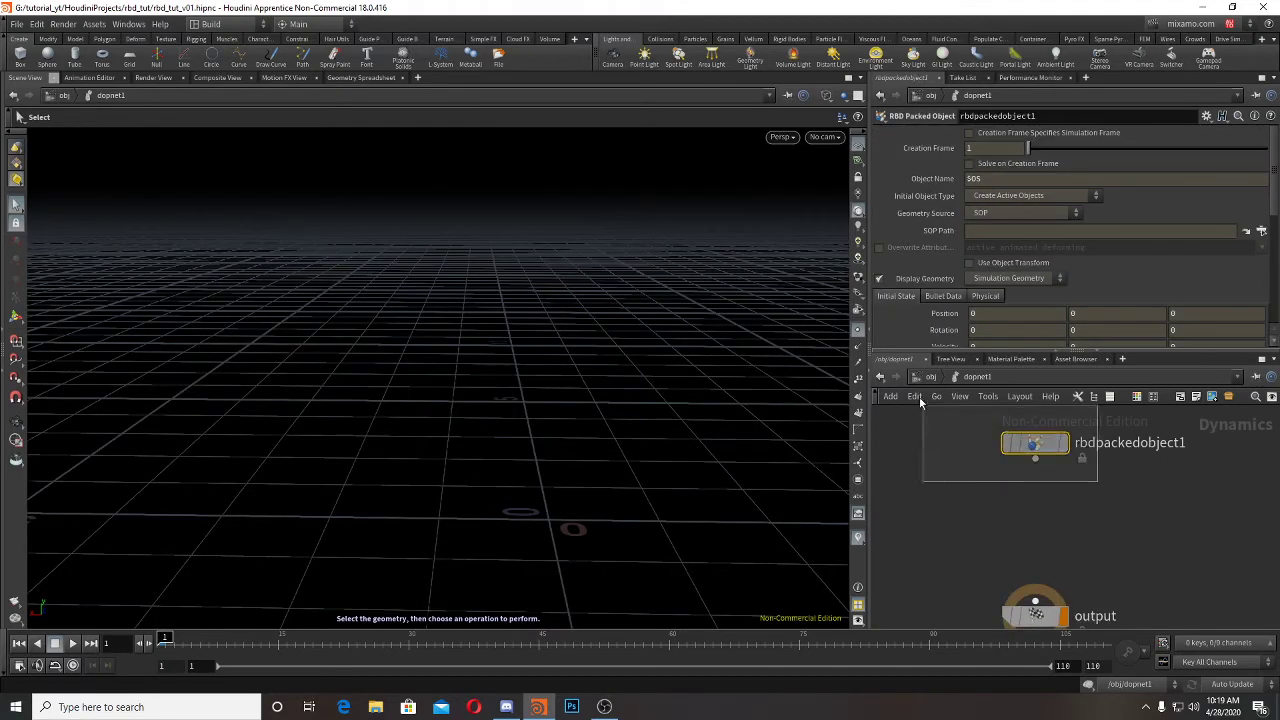
{"action": "mouse_move", "coordinate": [1045, 452]}
{"action": "left_mouse_down"}
{"action": "mouse_move", "coordinate": [1023, 458]}
{"action": "mouse_move", "coordinate": [1035, 455]}
{"action": "left_mouse_up"}
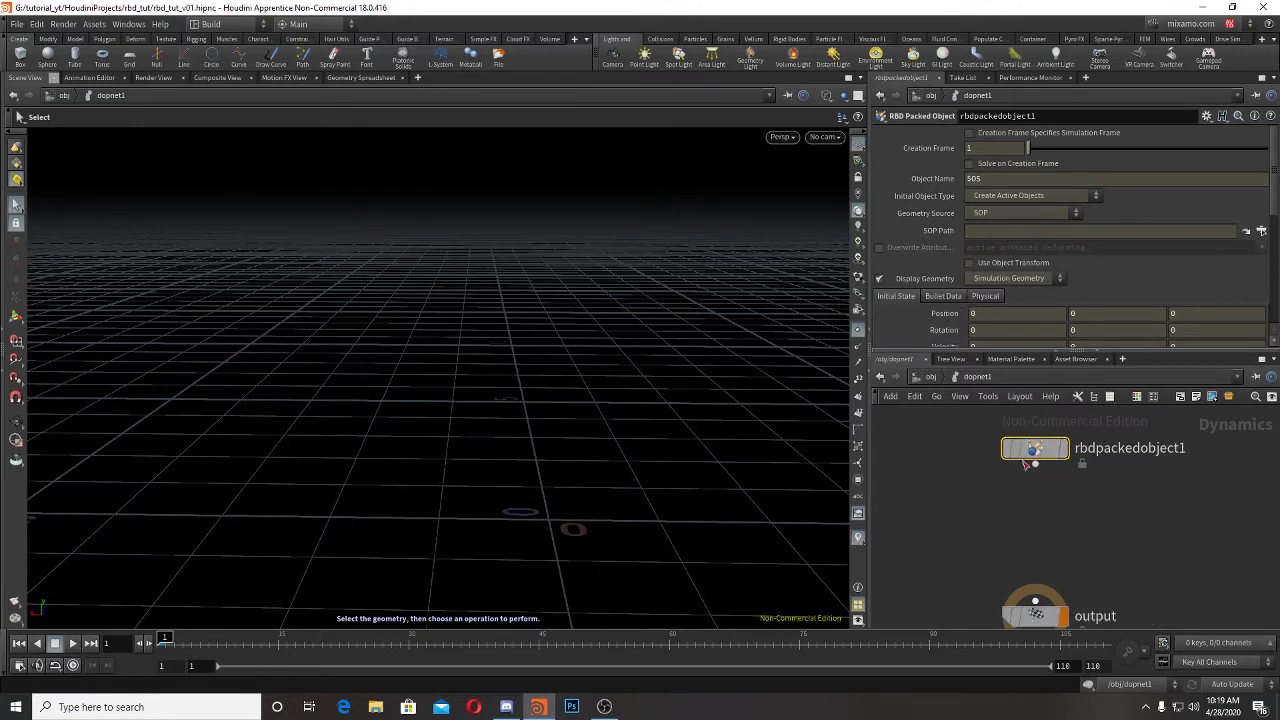
Step: Examine the packed object's Bullet Data, Physical and Initial State settings
{"action": "left_click", "coordinate": [945, 296]}
{"action": "scroll", "coordinate": [983, 311], "scroll_direction": "down", "scroll_amount": 1}
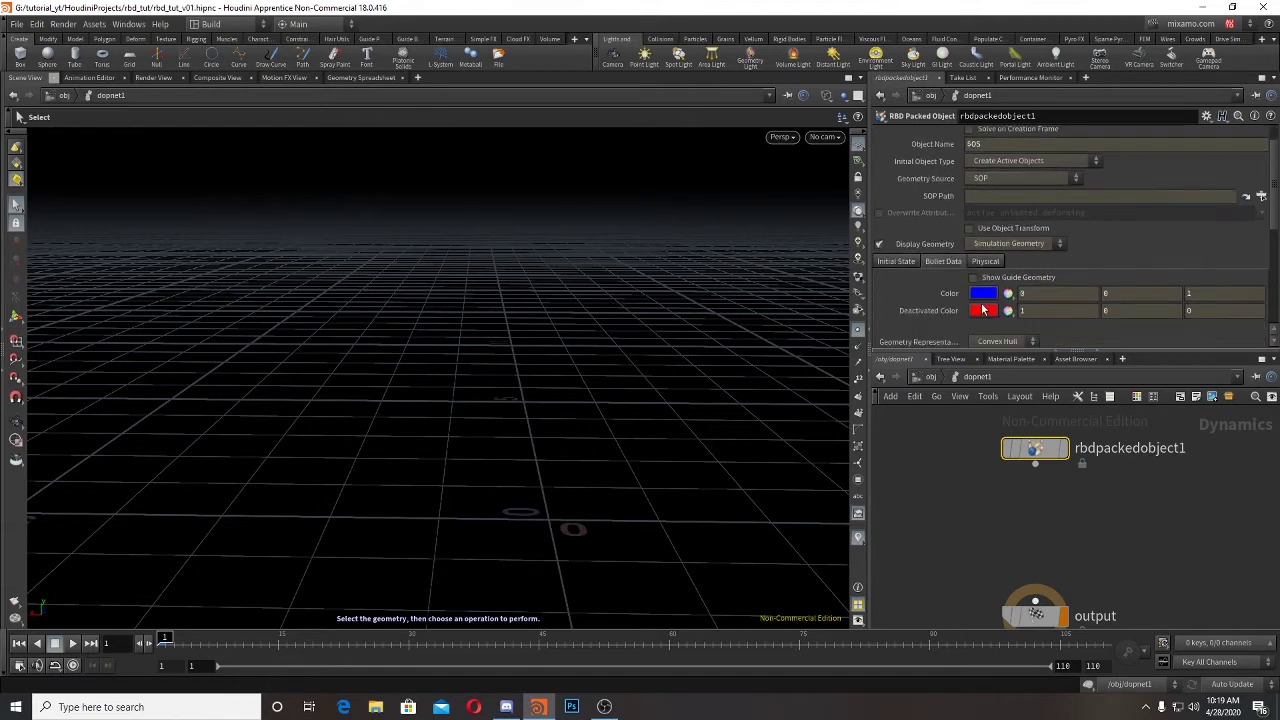
{"action": "scroll", "coordinate": [1010, 288], "scroll_direction": "down", "scroll_amount": 1}
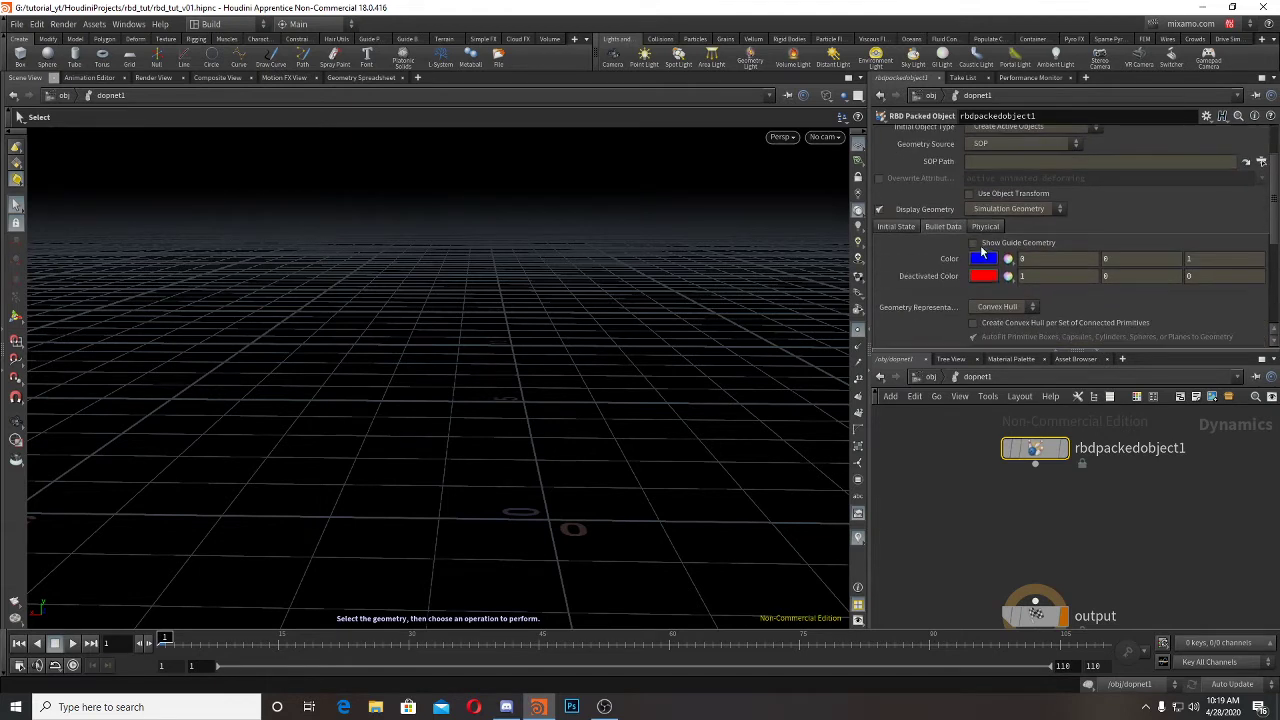
{"action": "left_click", "coordinate": [984, 226]}
{"action": "left_click", "coordinate": [904, 227]}
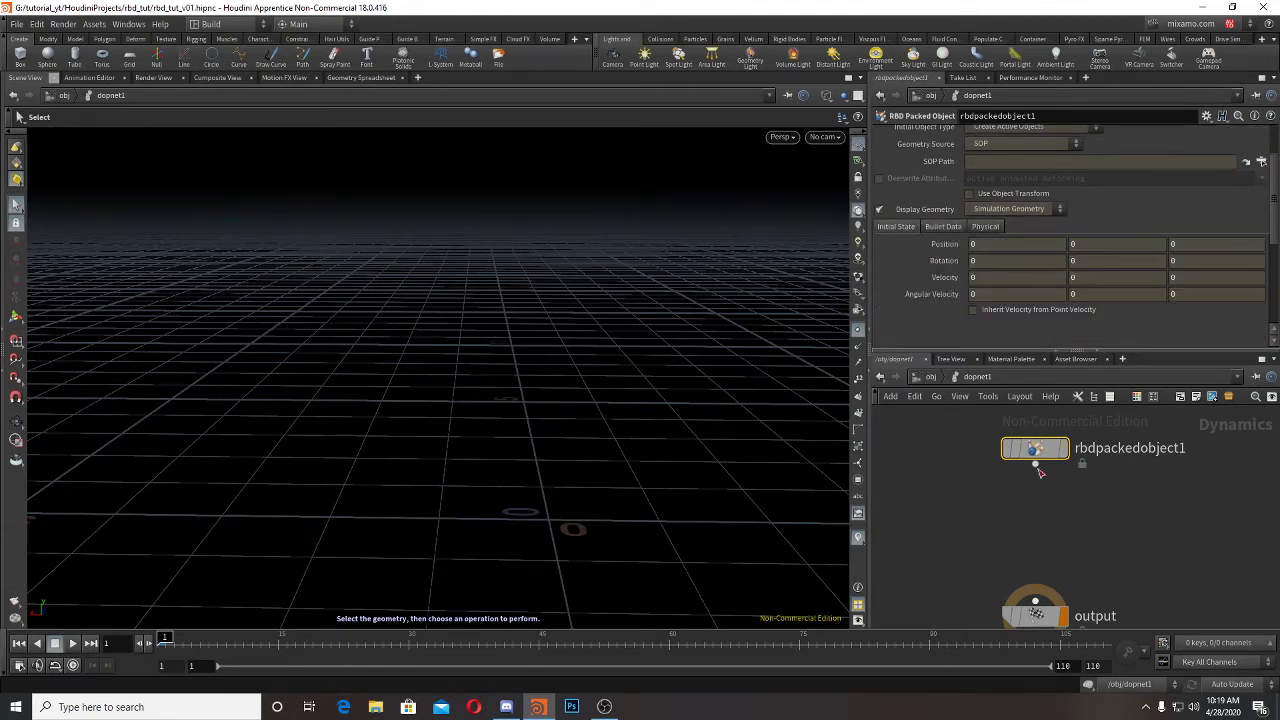
{"action": "scroll", "coordinate": [1035, 271], "scroll_direction": "up", "scroll_amount": 1}
{"action": "scroll", "coordinate": [1035, 271], "scroll_direction": "up", "scroll_amount": 1}
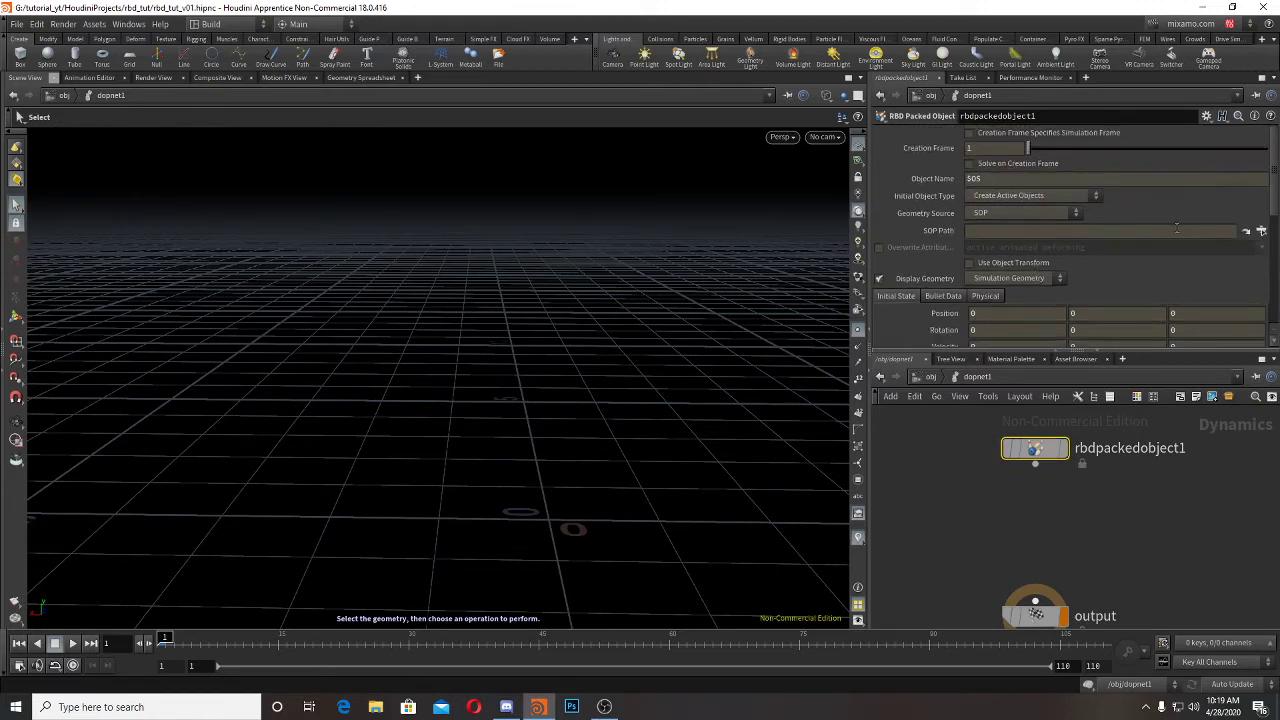
Step: Set the packed object's SOP Path to /obj/box1/rbd_source
{"action": "left_click", "coordinate": [1261, 231]}
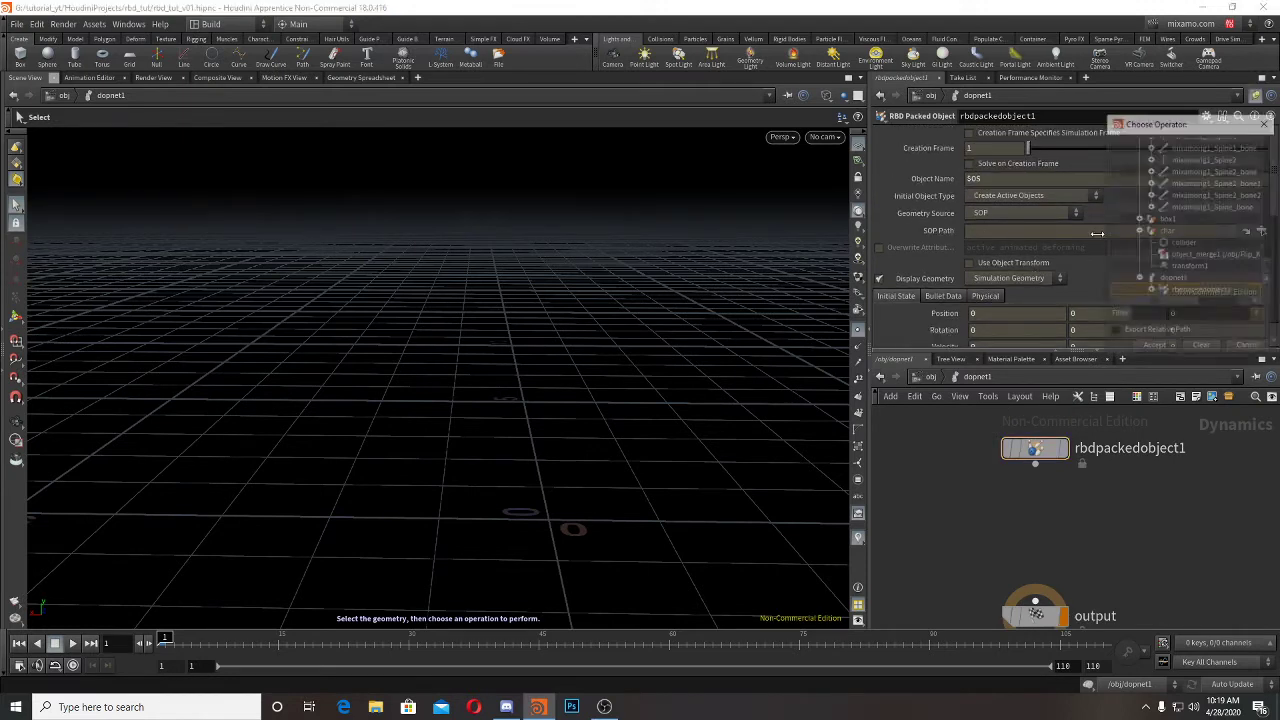
{"action": "left_click", "coordinate": [1265, 122]}
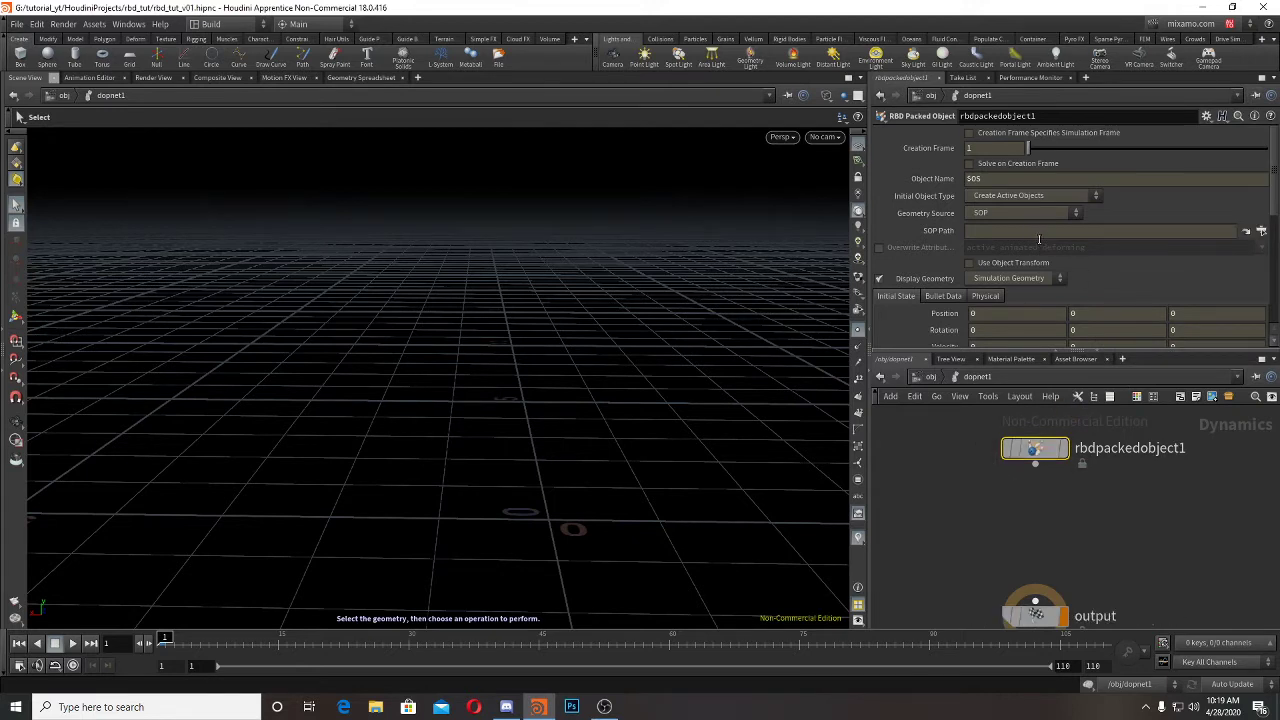
{"action": "left_click", "coordinate": [1261, 231]}
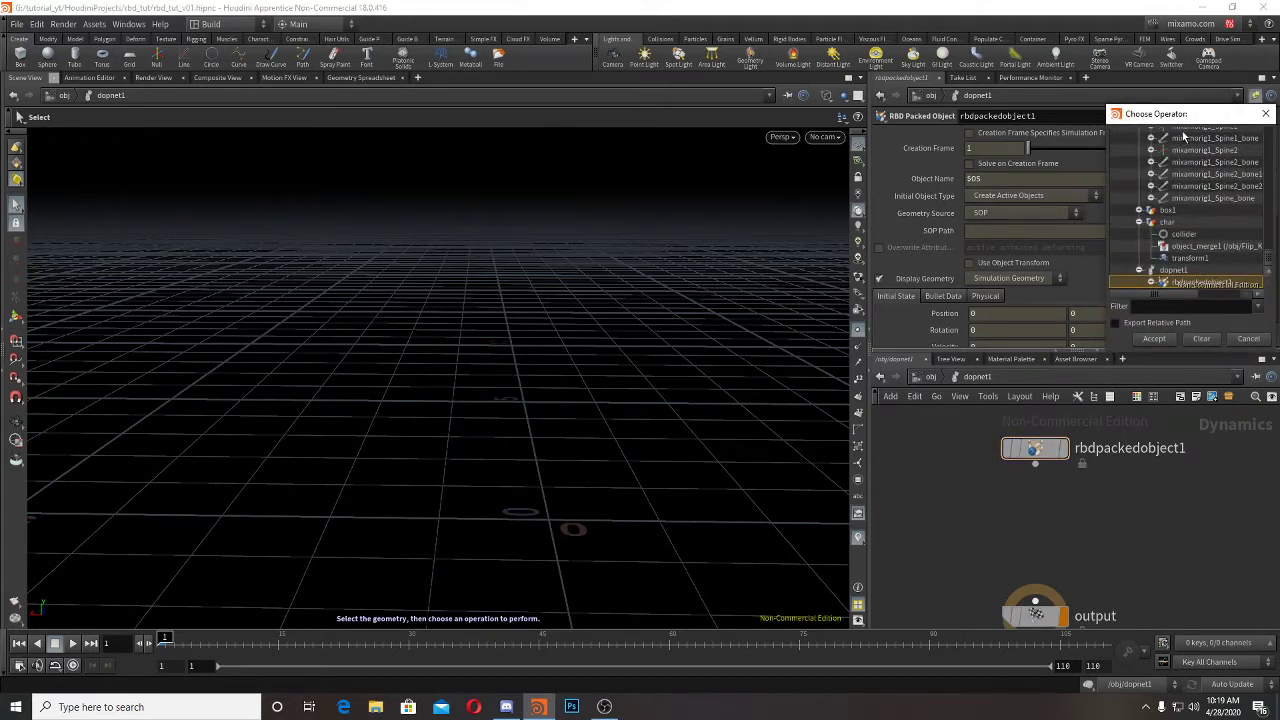
{"action": "left_click_drag", "start_coordinate": [1180, 113], "coordinate": [923, 102]}
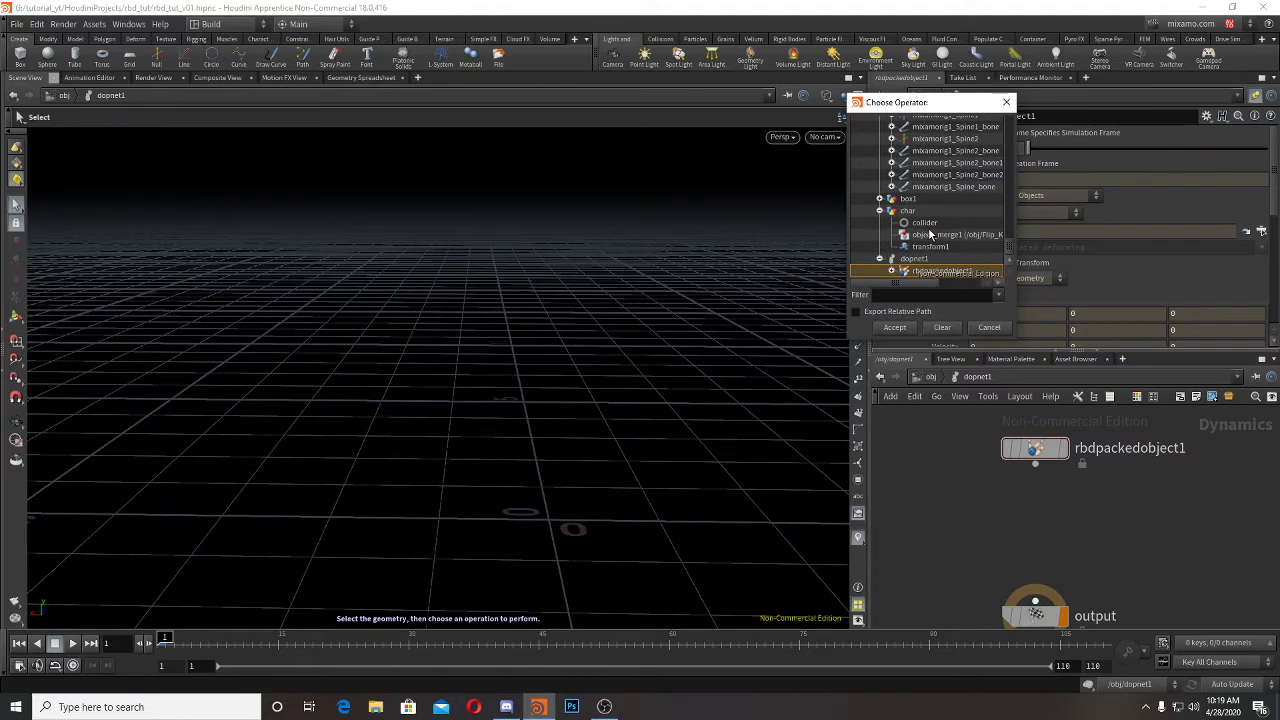
{"action": "scroll", "coordinate": [929, 234], "scroll_direction": "up", "scroll_amount": 6}
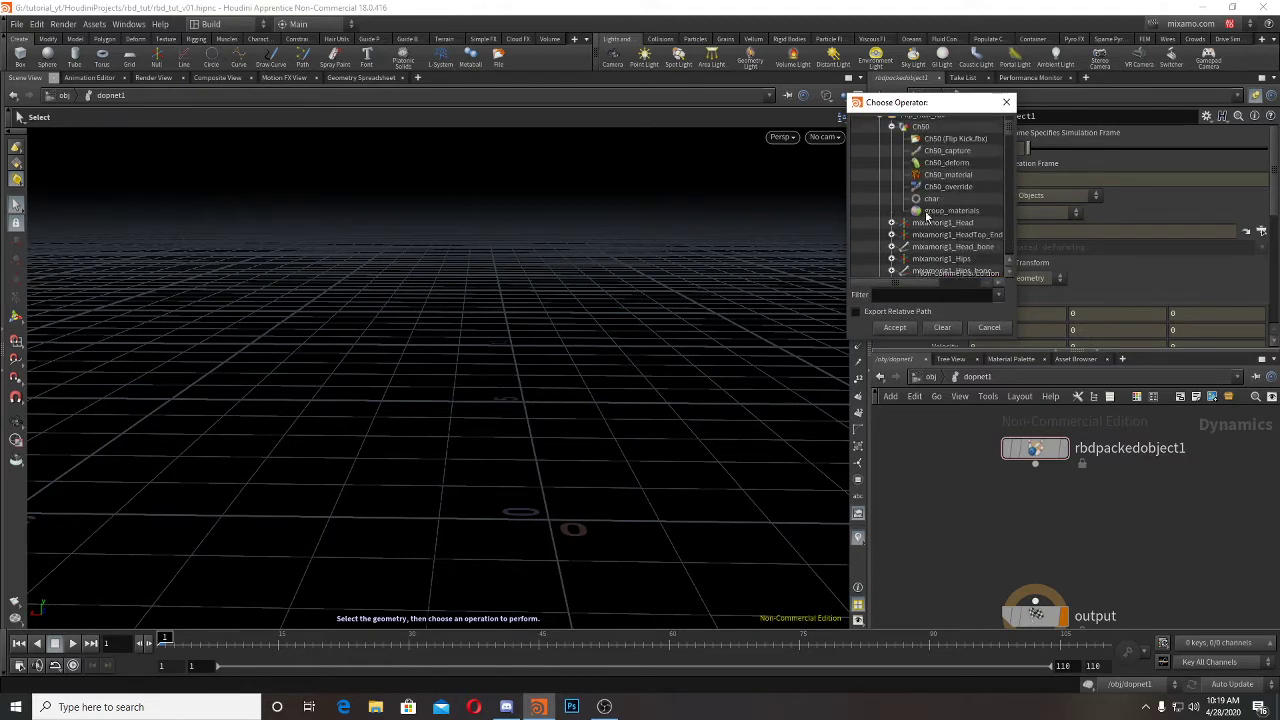
{"action": "scroll", "coordinate": [927, 217], "scroll_direction": "up", "scroll_amount": 3}
{"action": "left_click", "coordinate": [879, 147]}
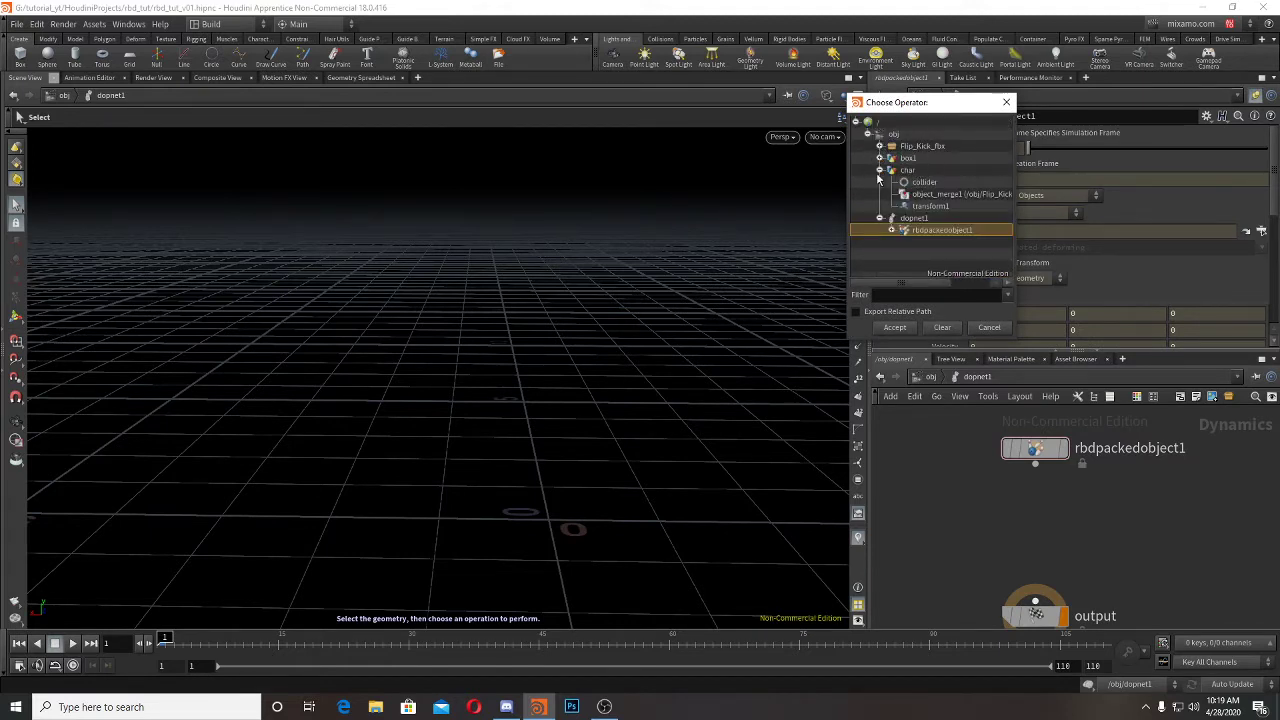
{"action": "left_click", "coordinate": [879, 171]}
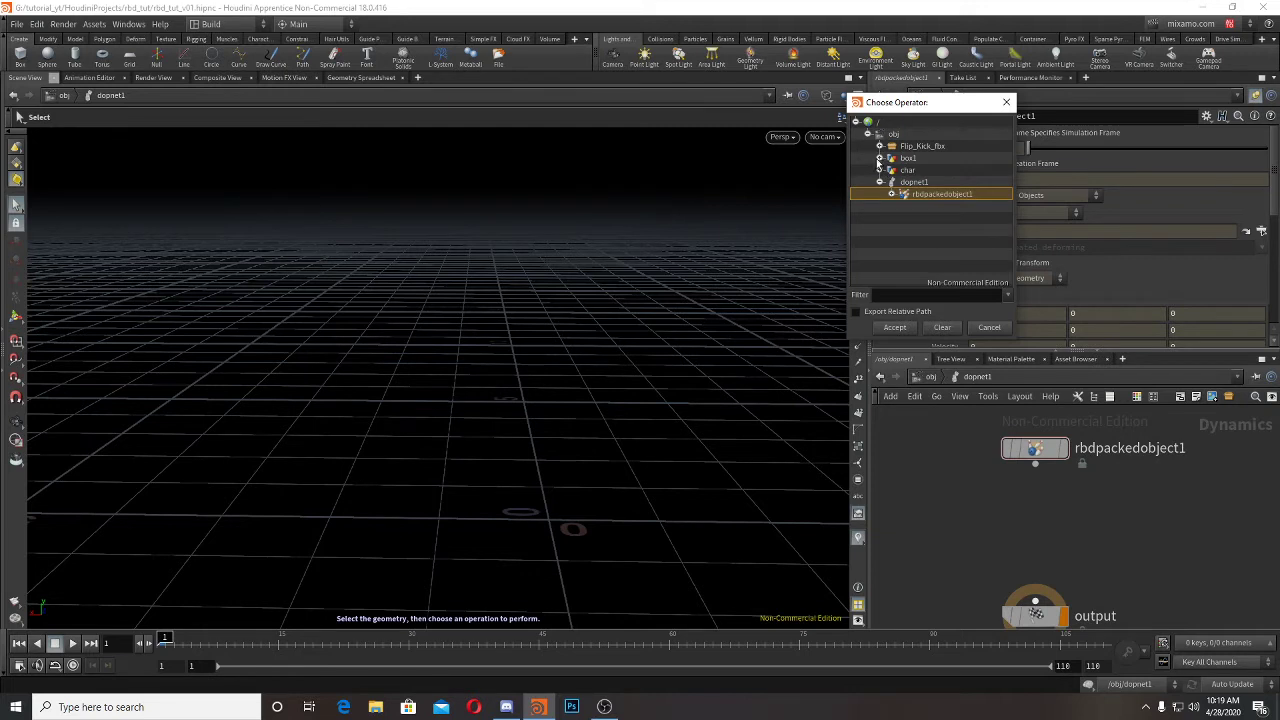
{"action": "left_click", "coordinate": [879, 159]}
{"action": "double_click", "coordinate": [928, 206]}
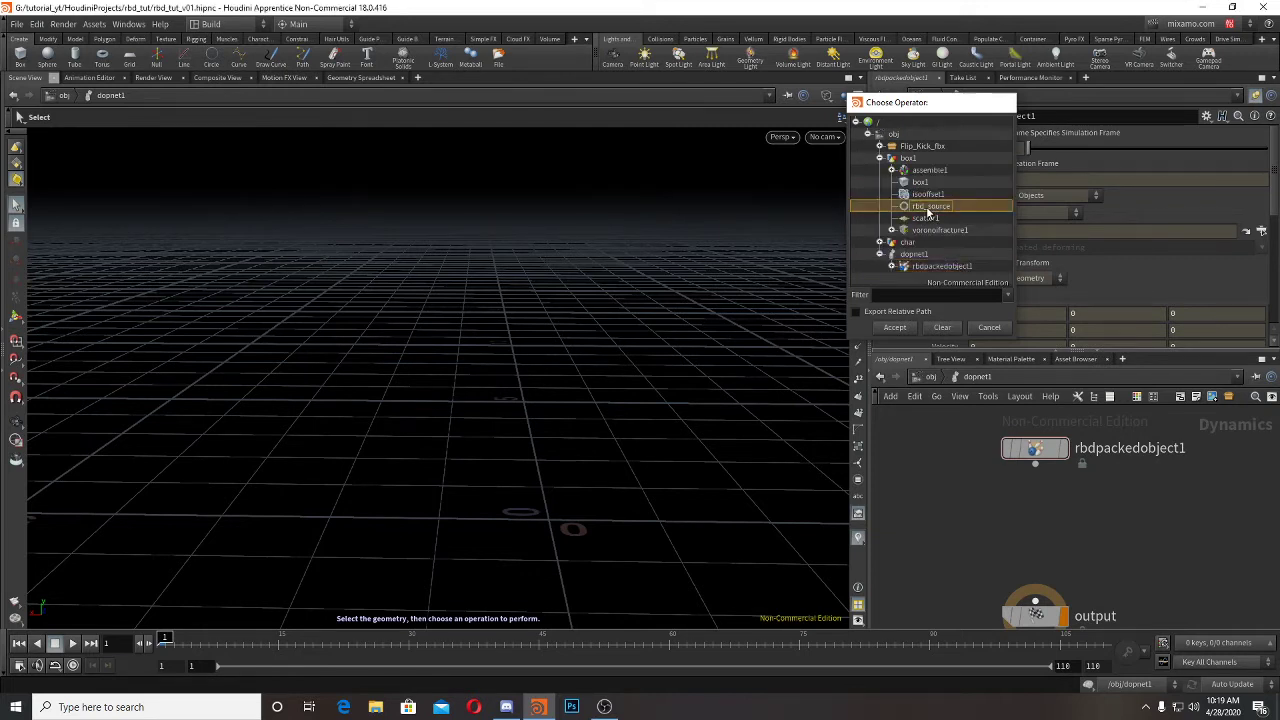
Step: Display the rbdpackedobject1 node and show the fractured wall shaded with wireframe lines
{"action": "left_click", "coordinate": [1062, 448]}
{"action": "right_click_drag", "start_coordinate": [493, 308], "coordinate": [550, 351], "text": "alt"}
{"action": "left_click_drag", "start_coordinate": [675, 355], "coordinate": [626, 365], "text": "alt"}
{"action": "key", "text": "shift+w"}
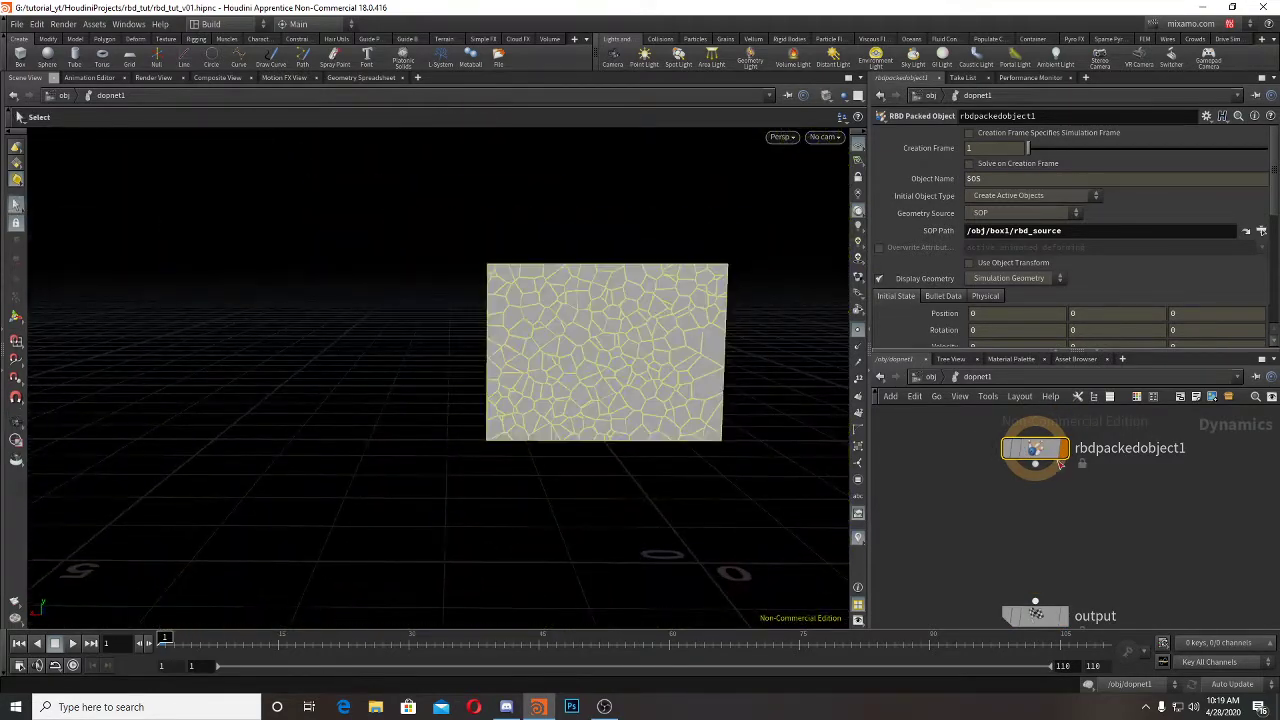
Step: Duplicate the rbdpackedobject1 node beside the original and clear the copy's SOP path
{"action": "left_click_drag", "start_coordinate": [1033, 451], "coordinate": [1171, 452], "text": "alt"}
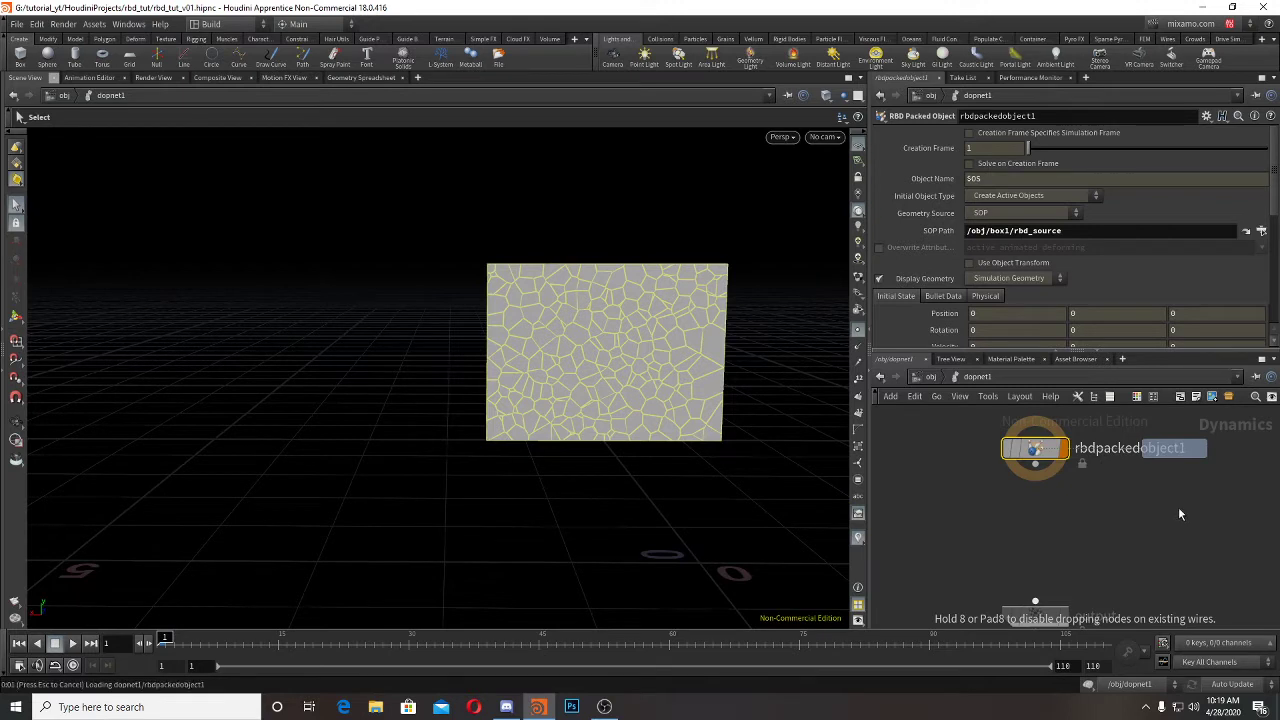
{"action": "middle_click_drag", "start_coordinate": [1178, 507], "coordinate": [1044, 521]}
{"action": "left_click_drag", "start_coordinate": [1066, 232], "coordinate": [1048, 238]}
{"action": "key", "text": "ctrl+a"}
{"action": "key", "text": "BackSpace"}
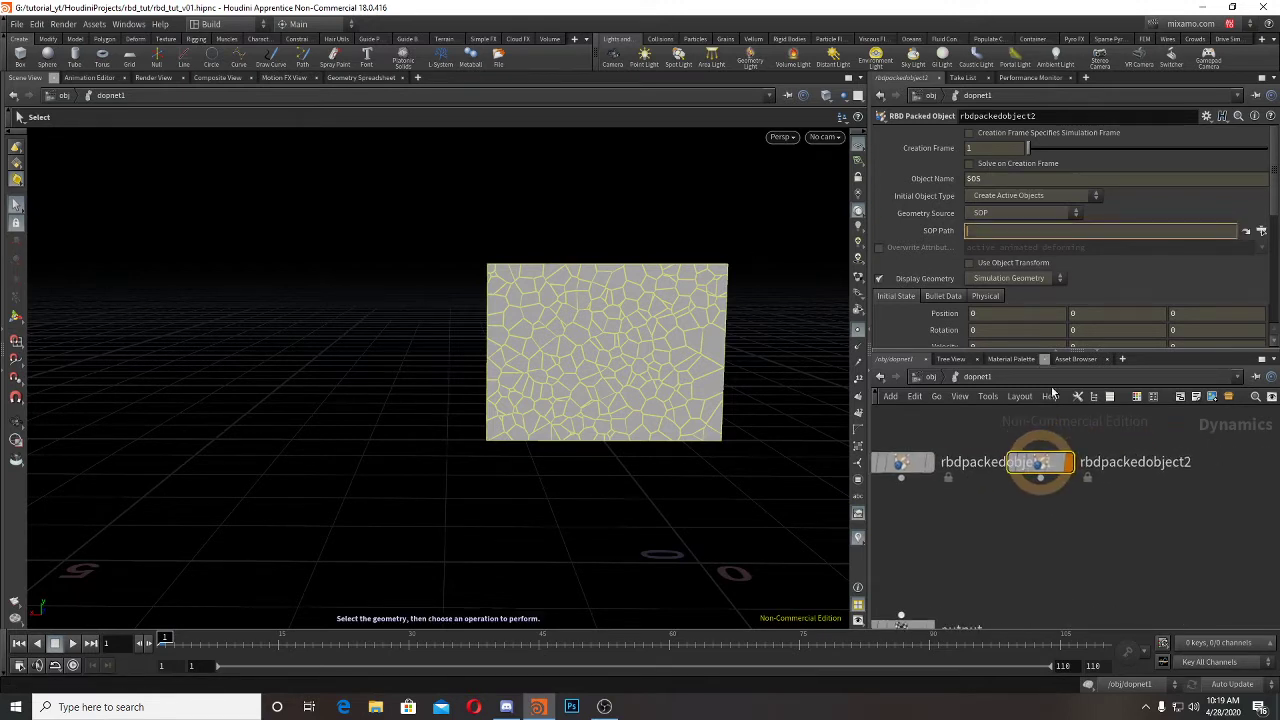
{"action": "key", "text": "Return"}
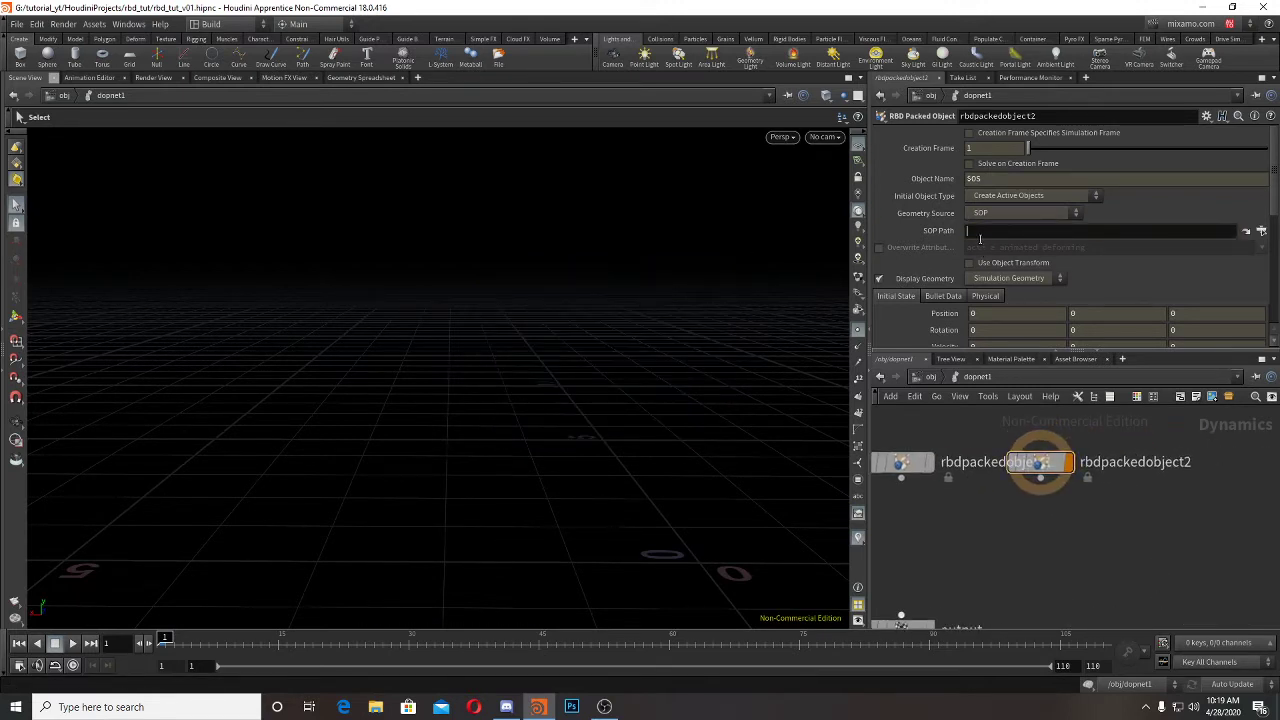
Step: Set the copied RBD packed object's SOP path to the relative path ../../box1/rbd_source
{"action": "left_click", "coordinate": [980, 236]}
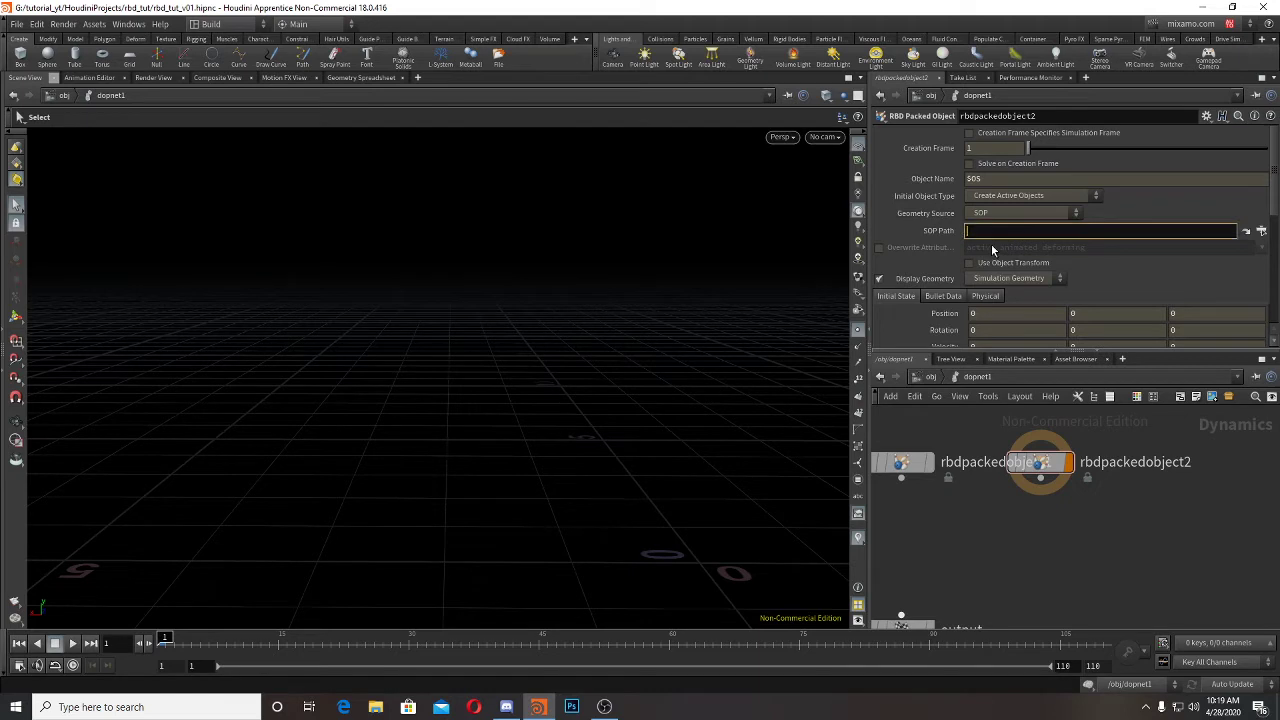
{"action": "type", "text": "../../"}
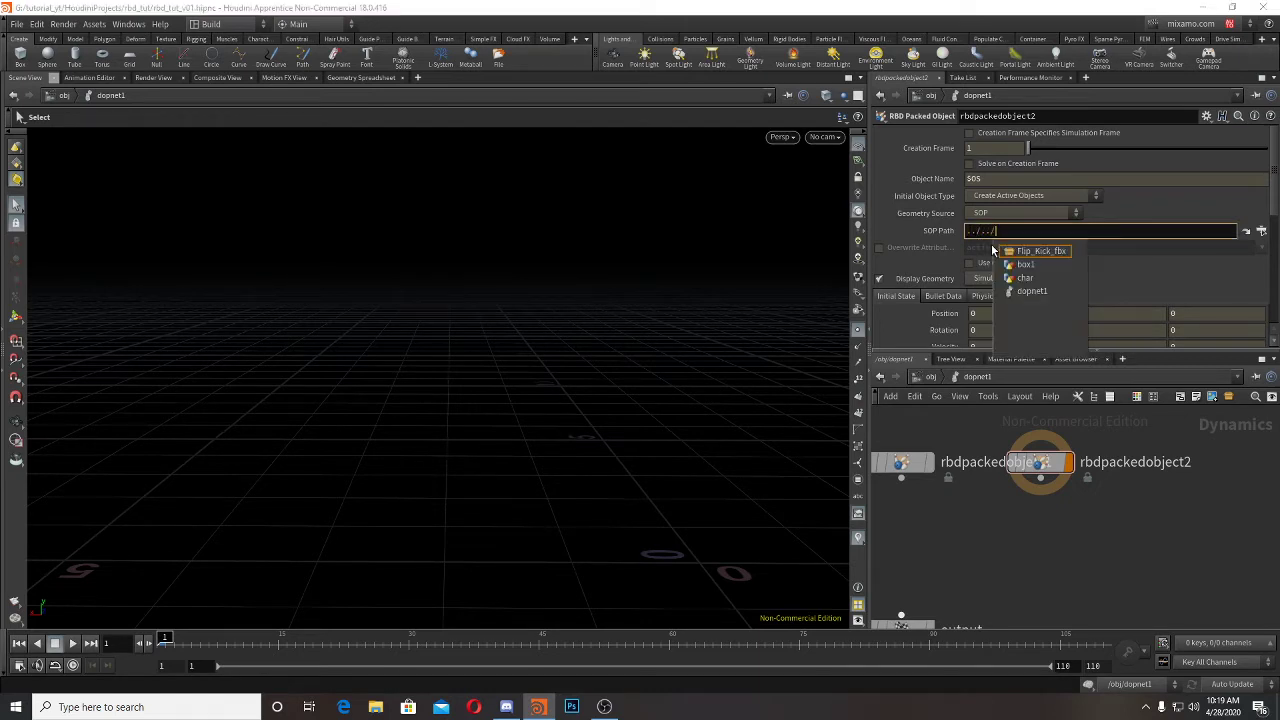
{"action": "key", "text": "Down"}
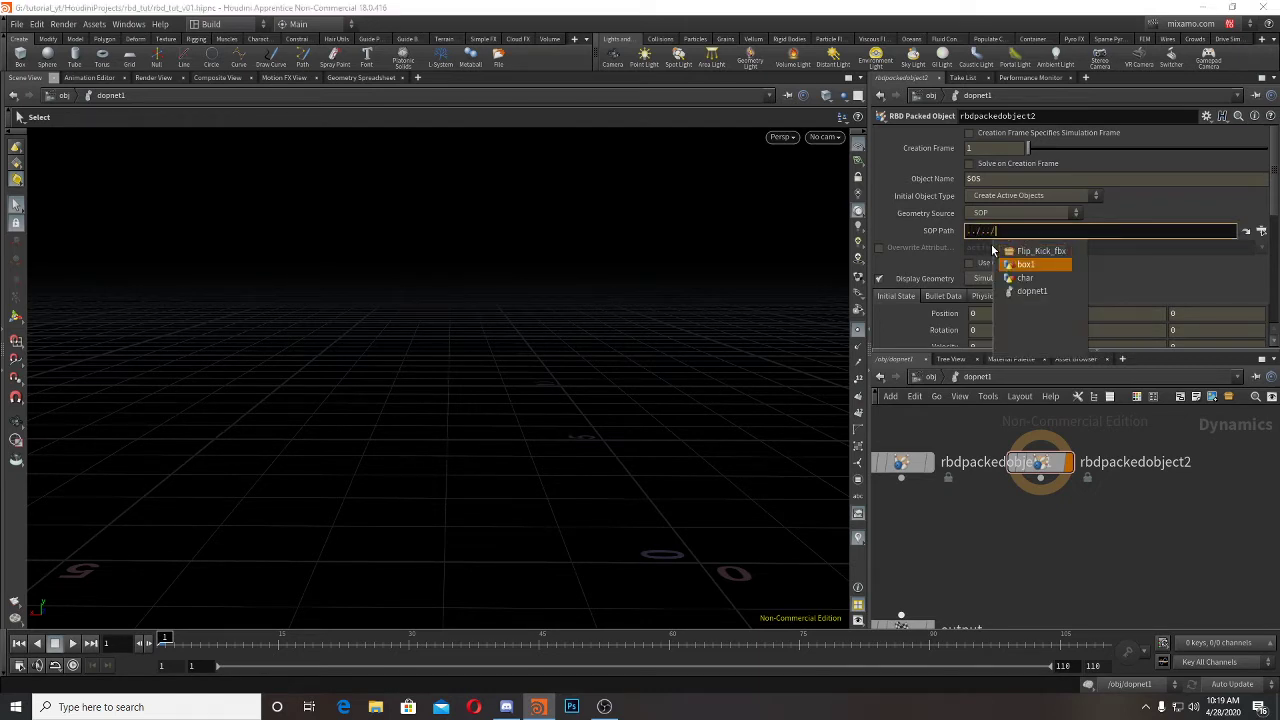
{"action": "key", "text": "Tab"}
{"action": "key", "text": "Down"}
{"action": "key", "text": "Down"}
{"action": "key", "text": "Down"}
{"action": "key", "text": "Down"}
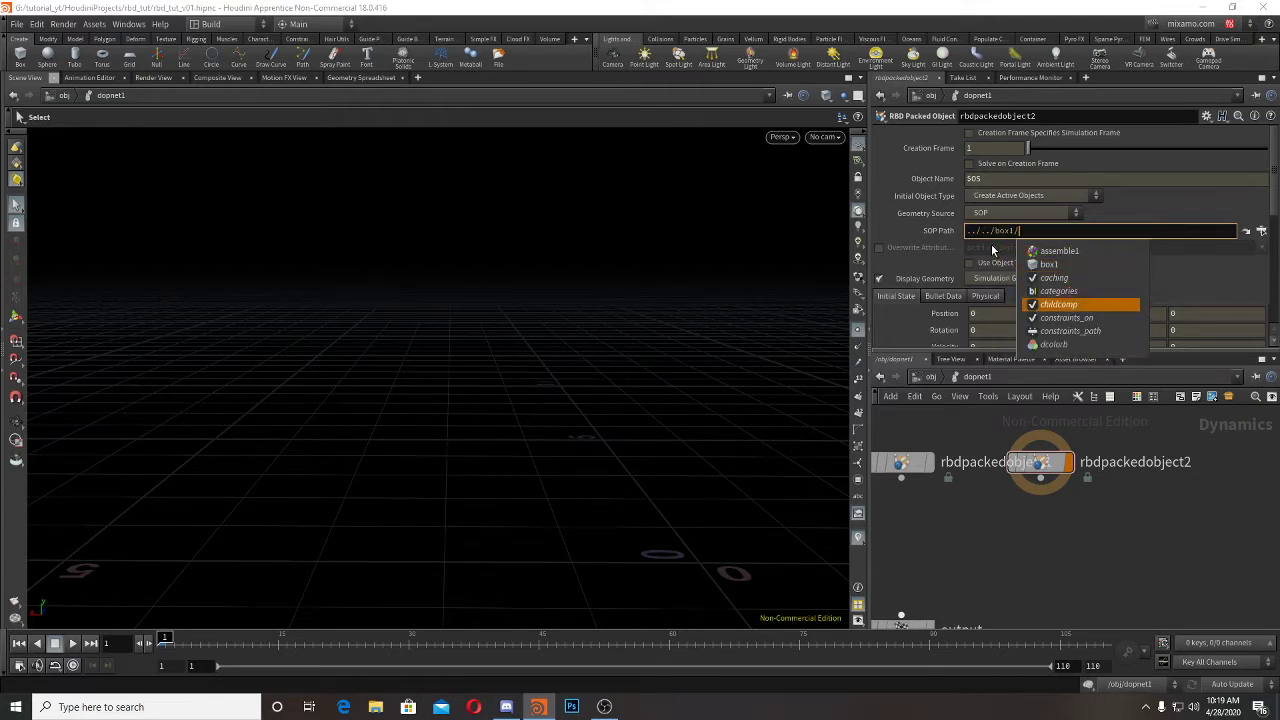
{"action": "type", "text": "rbd"}
{"action": "key", "text": "Down"}
{"action": "key", "text": "Tab"}
{"action": "key", "text": "Return"}
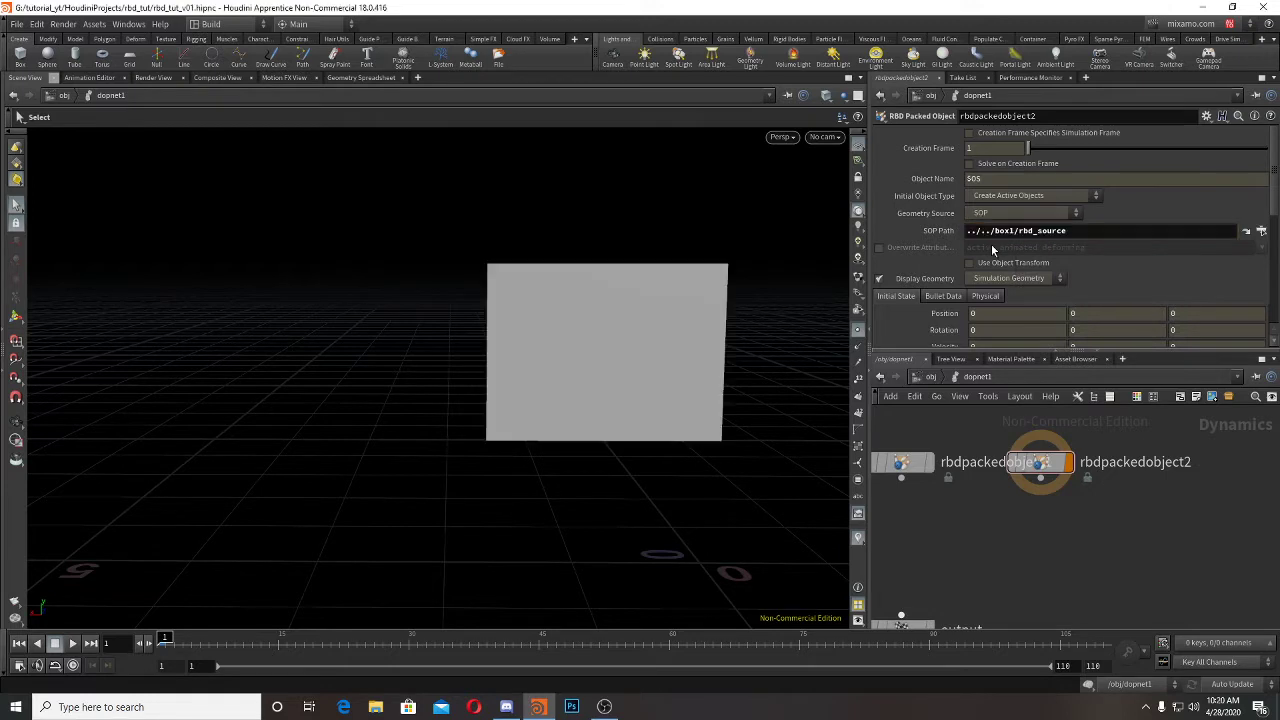
Step: Move the copied rbdpackedobject2 node away from the original and delete it
{"action": "left_click_drag", "start_coordinate": [1040, 466], "coordinate": [1130, 470]}
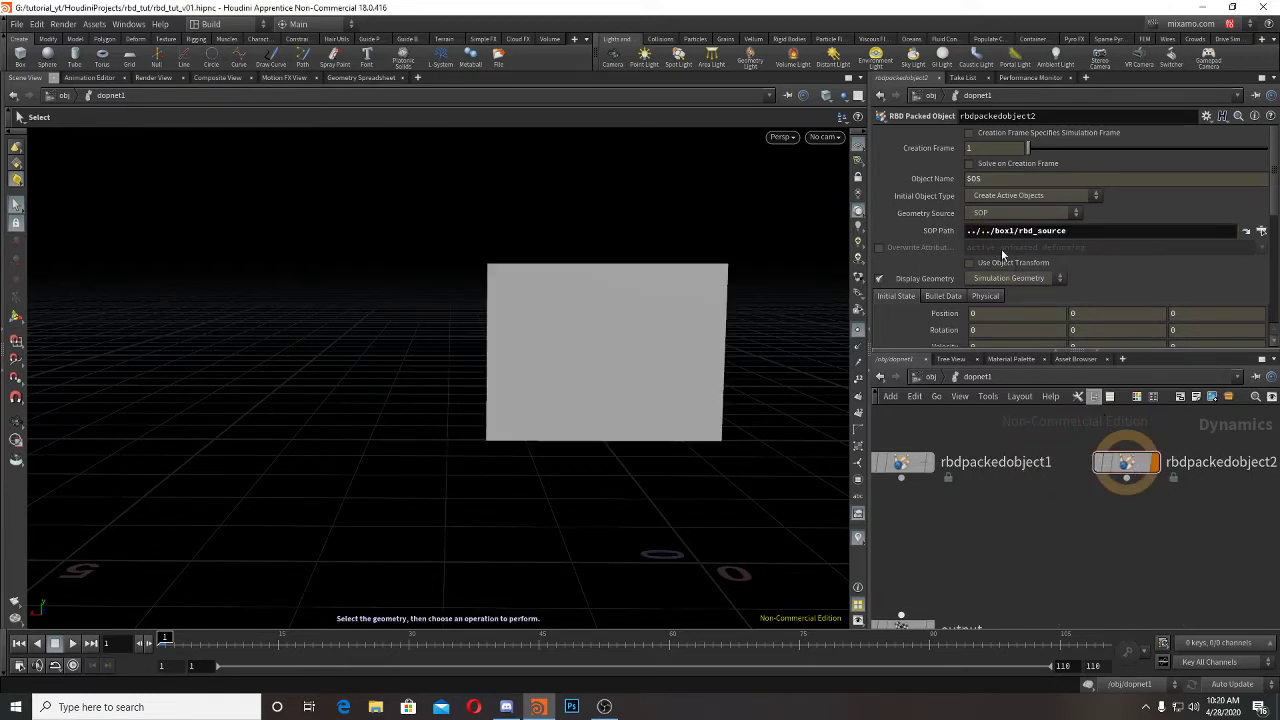
{"action": "left_click_drag", "start_coordinate": [978, 233], "coordinate": [964, 232]}
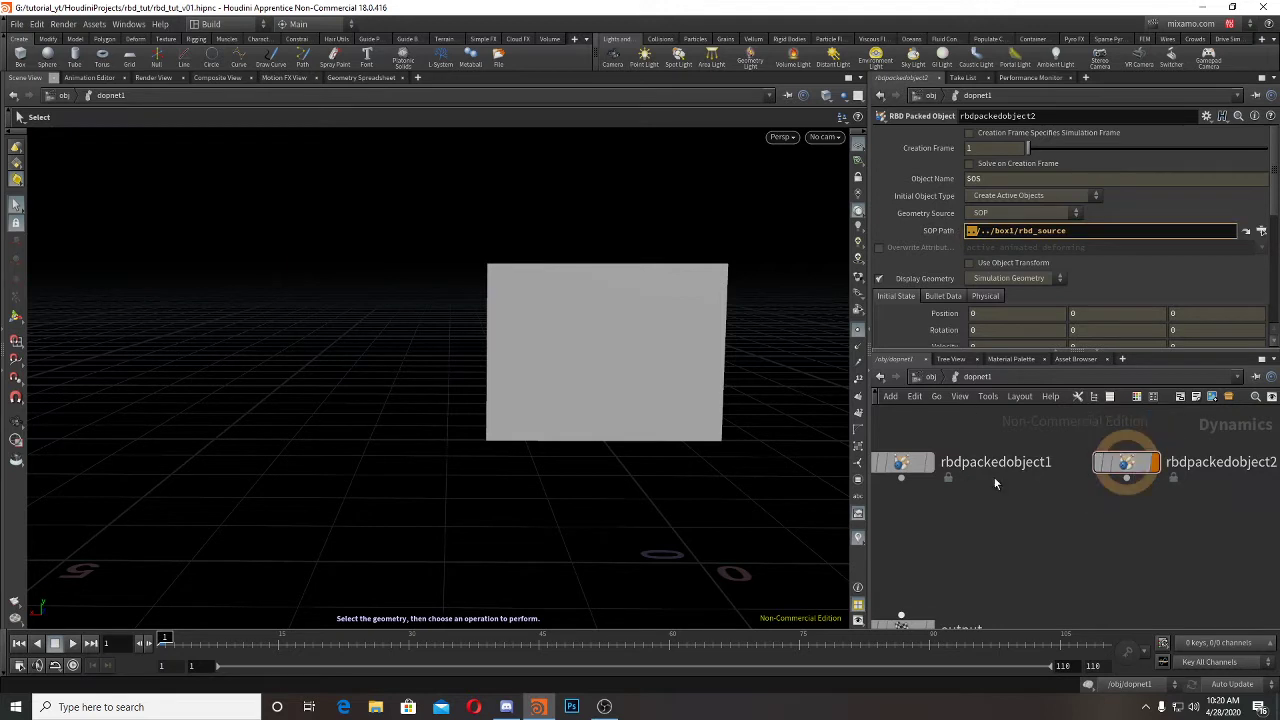
{"action": "left_click", "coordinate": [1151, 508]}
{"action": "left_click_drag", "start_coordinate": [1151, 508], "coordinate": [1096, 422]}
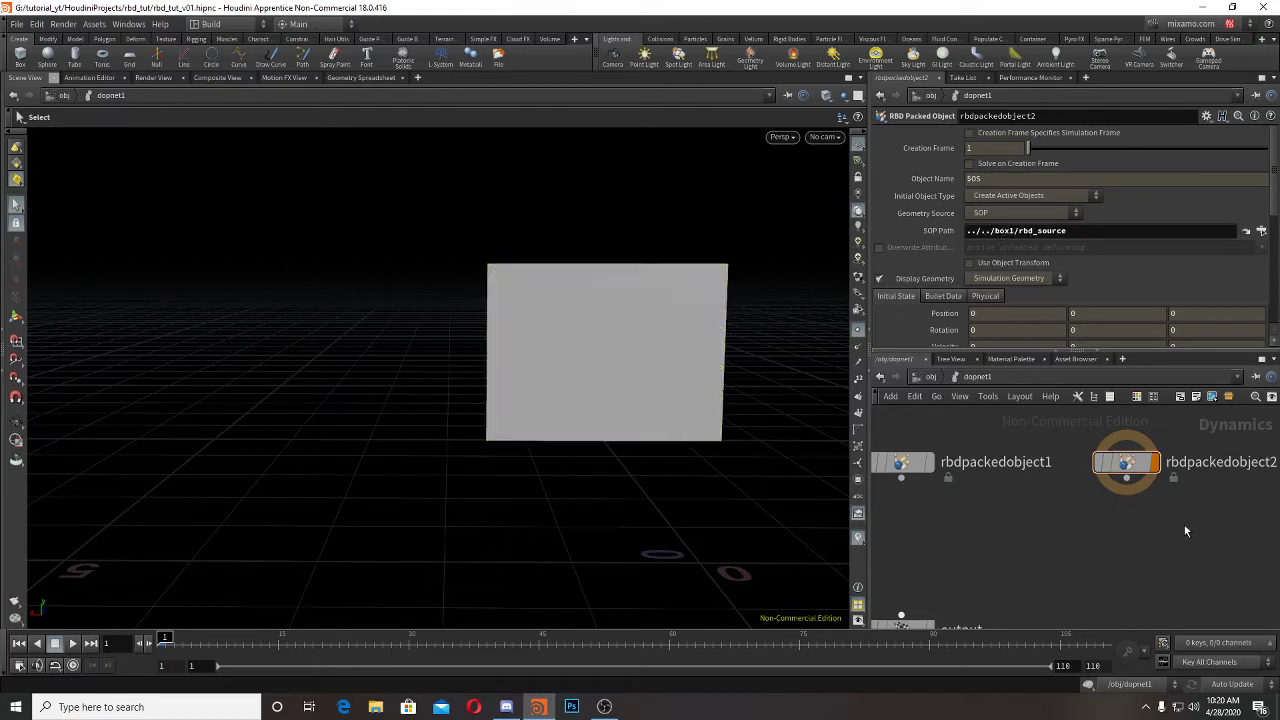
{"action": "left_click", "coordinate": [1130, 461]}
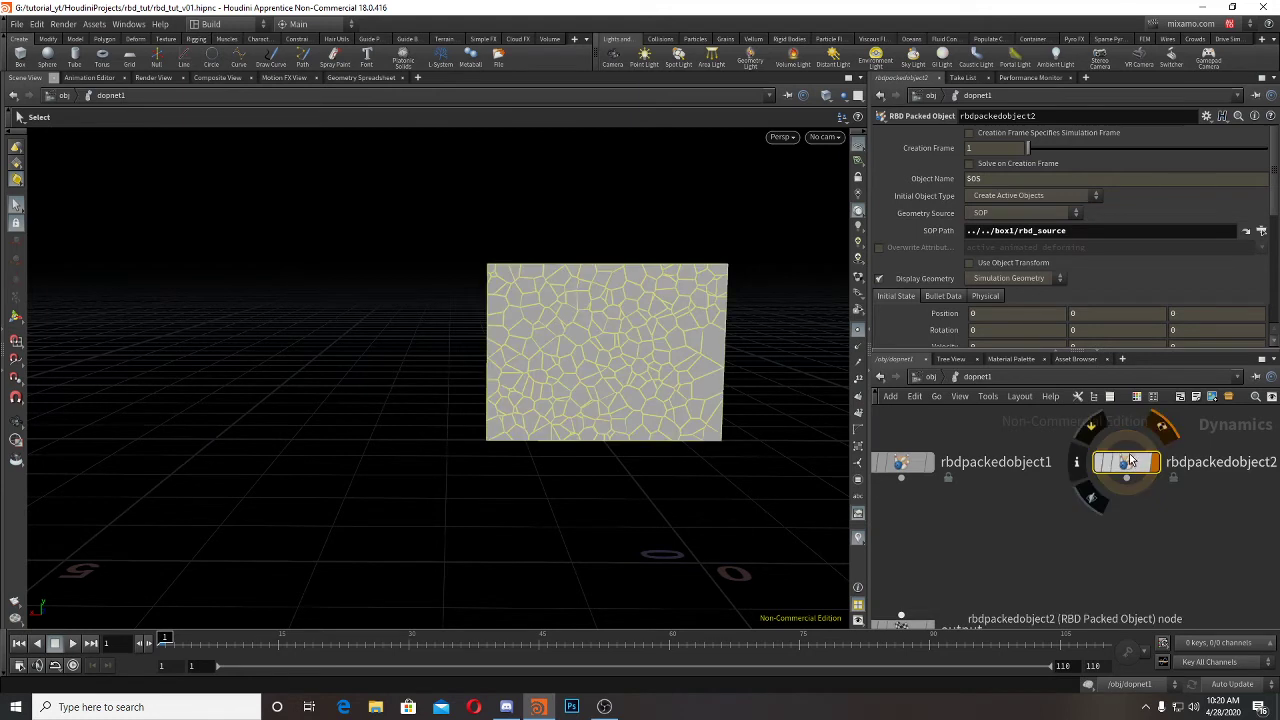
{"action": "key", "text": "Delete"}
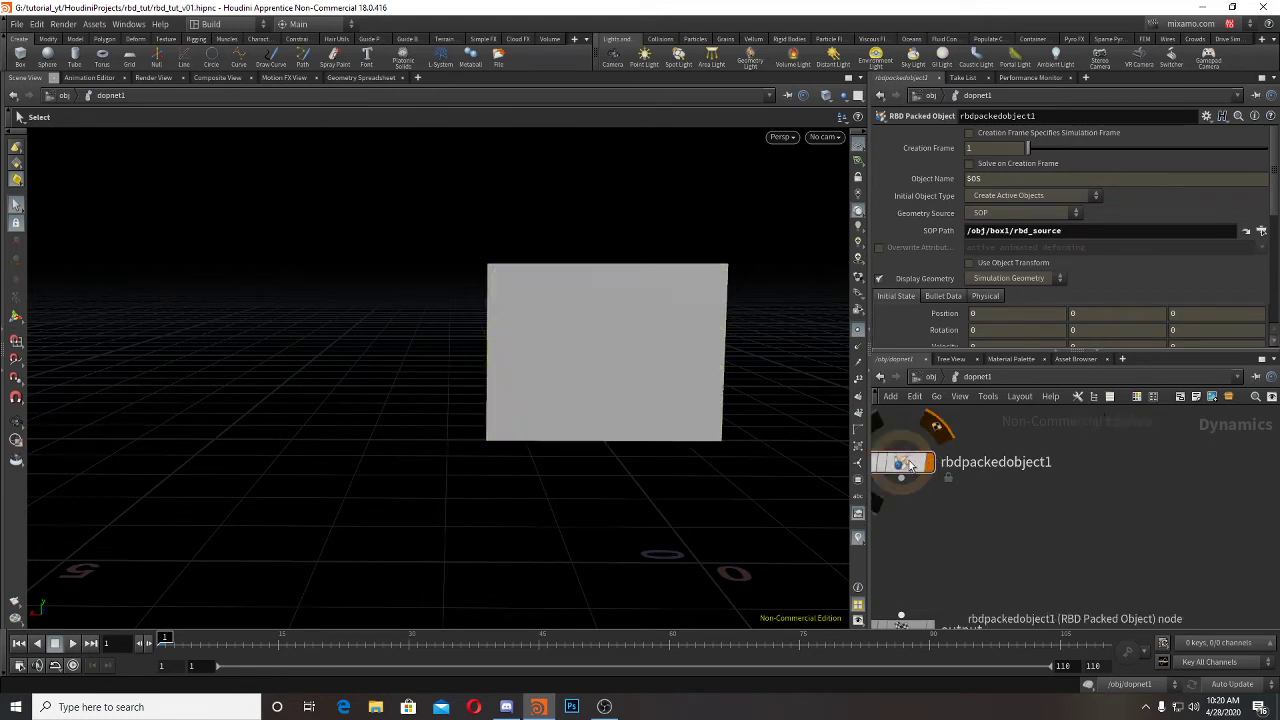
Step: Spread the rbdpackedobject1 and output nodes apart to make room between them
{"action": "middle_click_drag", "start_coordinate": [1085, 537], "coordinate": [1174, 494]}
{"action": "scroll", "coordinate": [1104, 546], "scroll_direction": "down", "scroll_amount": 2}
{"action": "middle_click_drag", "start_coordinate": [1104, 546], "coordinate": [1106, 568]}
{"action": "left_click_drag", "start_coordinate": [1030, 593], "coordinate": [1086, 625]}
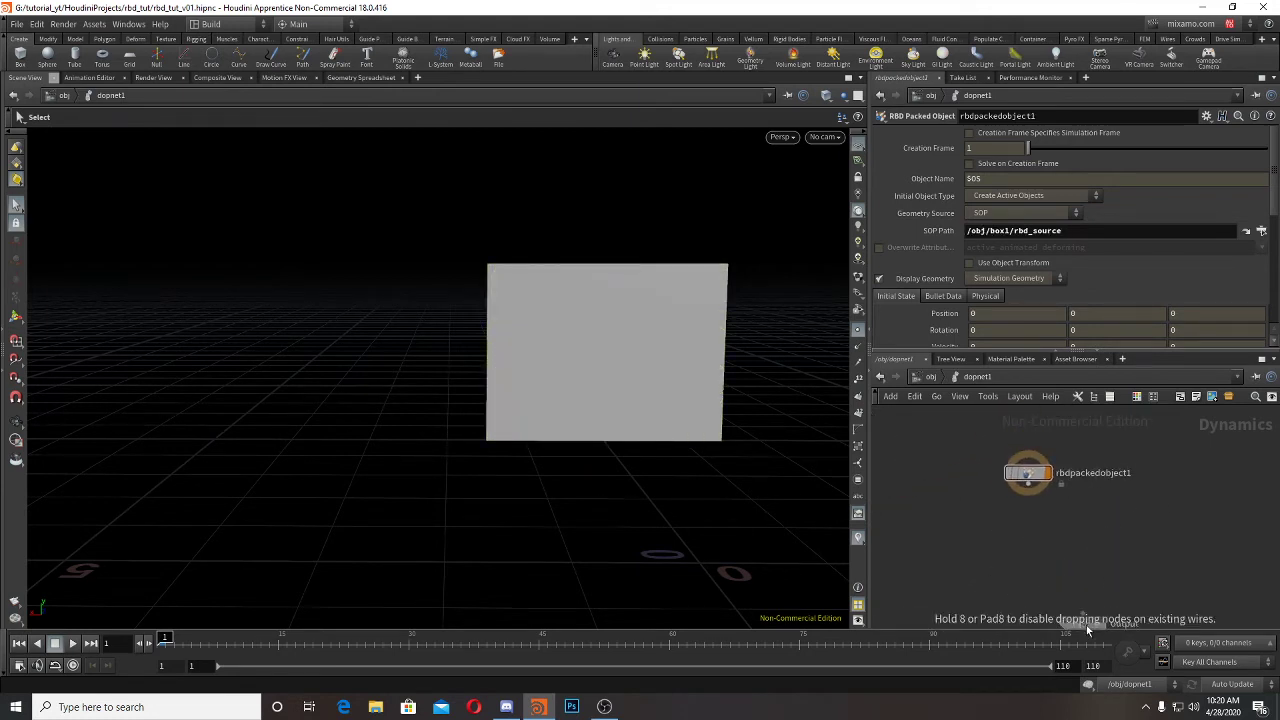
{"action": "left_click_drag", "start_coordinate": [1031, 477], "coordinate": [997, 457]}
Step: Add a Rigid Body Solver node wired to the output of rbdpackedobject1, staying in the dopnet1 network
{"action": "left_click", "coordinate": [993, 463]}
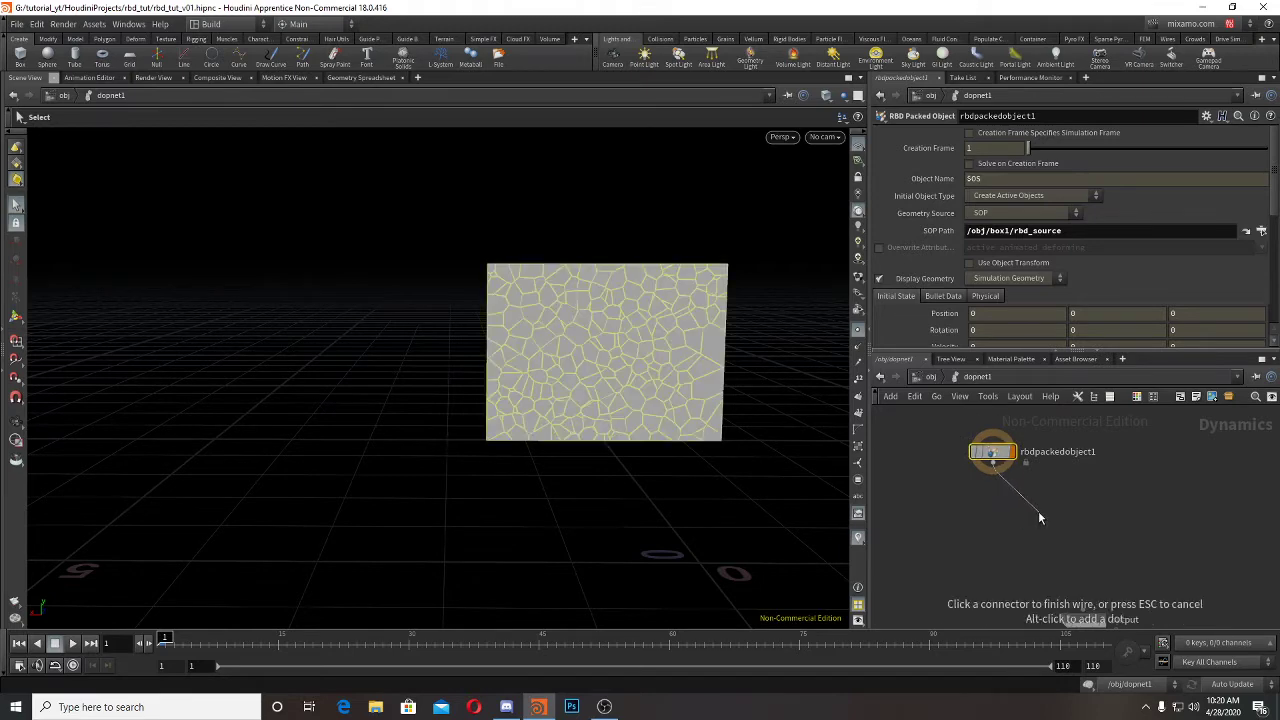
{"action": "key", "text": "Tab"}
{"action": "type", "text": "bullet"}
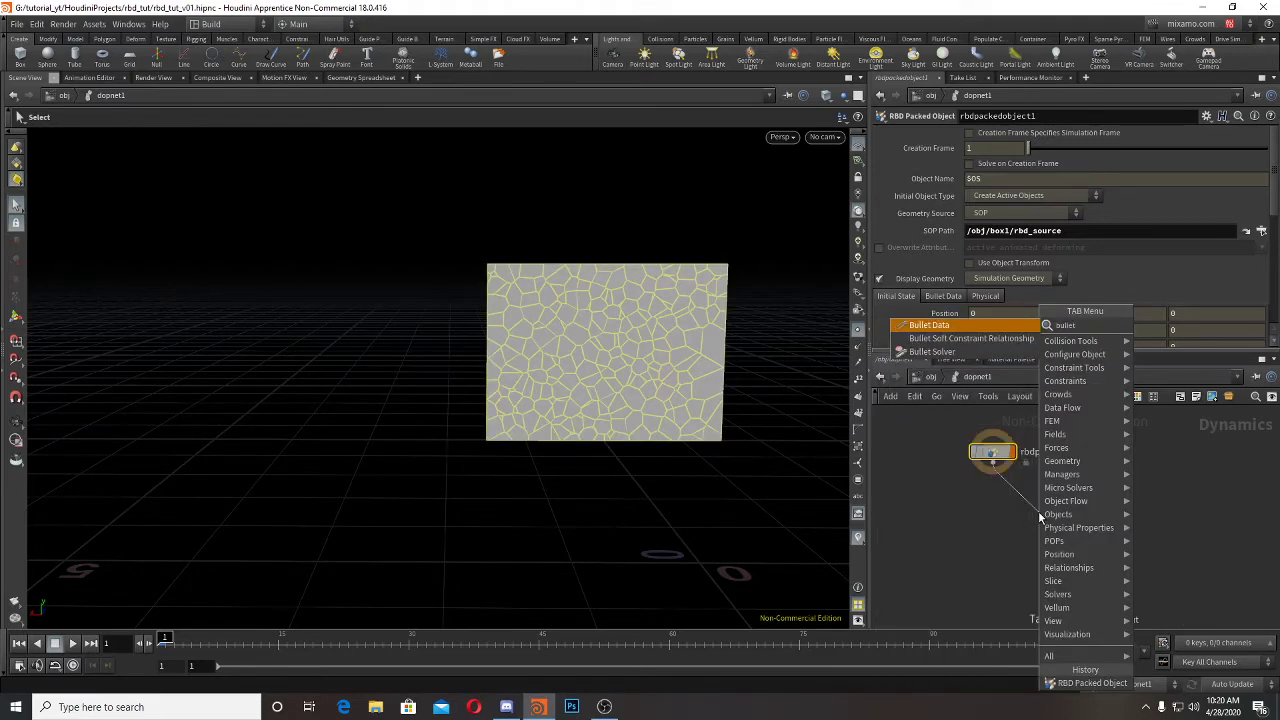
{"action": "key", "text": "BackSpace"}
{"action": "key", "text": "BackSpace"}
{"action": "key", "text": "BackSpace"}
{"action": "key", "text": "BackSpace"}
{"action": "key", "text": "BackSpace"}
{"action": "key", "text": "BackSpace"}
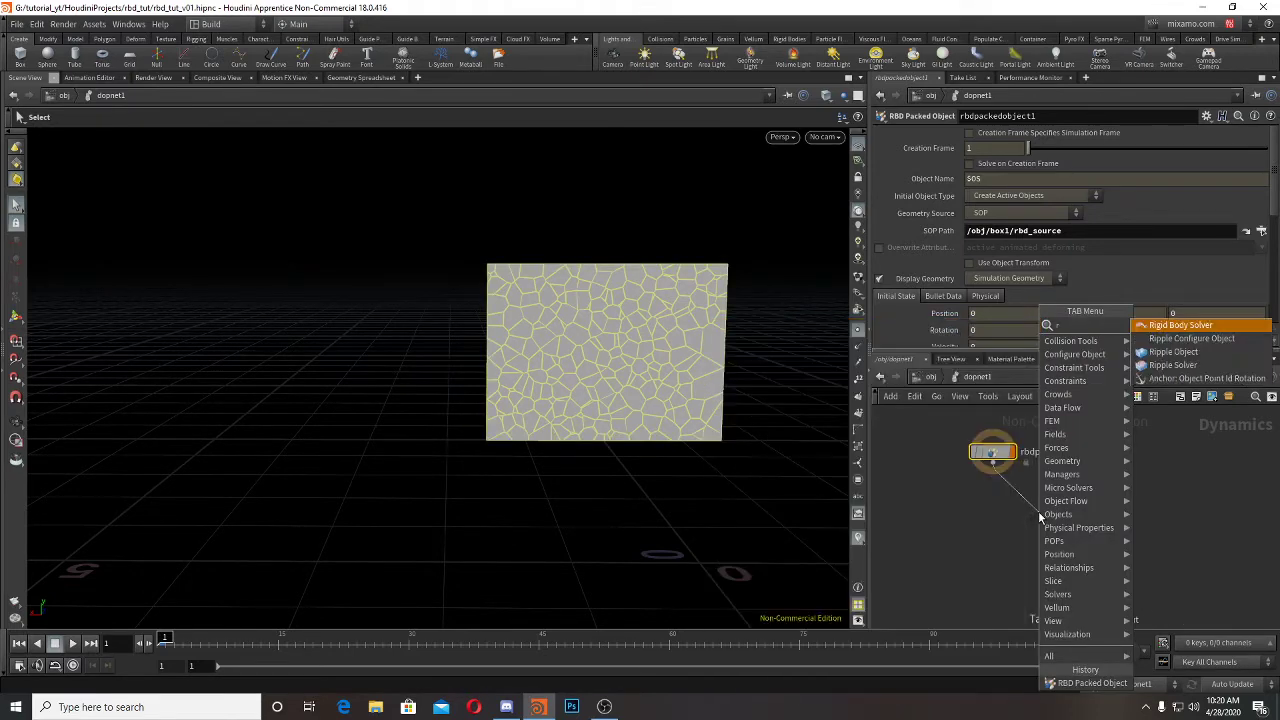
{"action": "type", "text": "rig"}
{"action": "key", "text": "Return"}
{"action": "key", "text": "Return"}
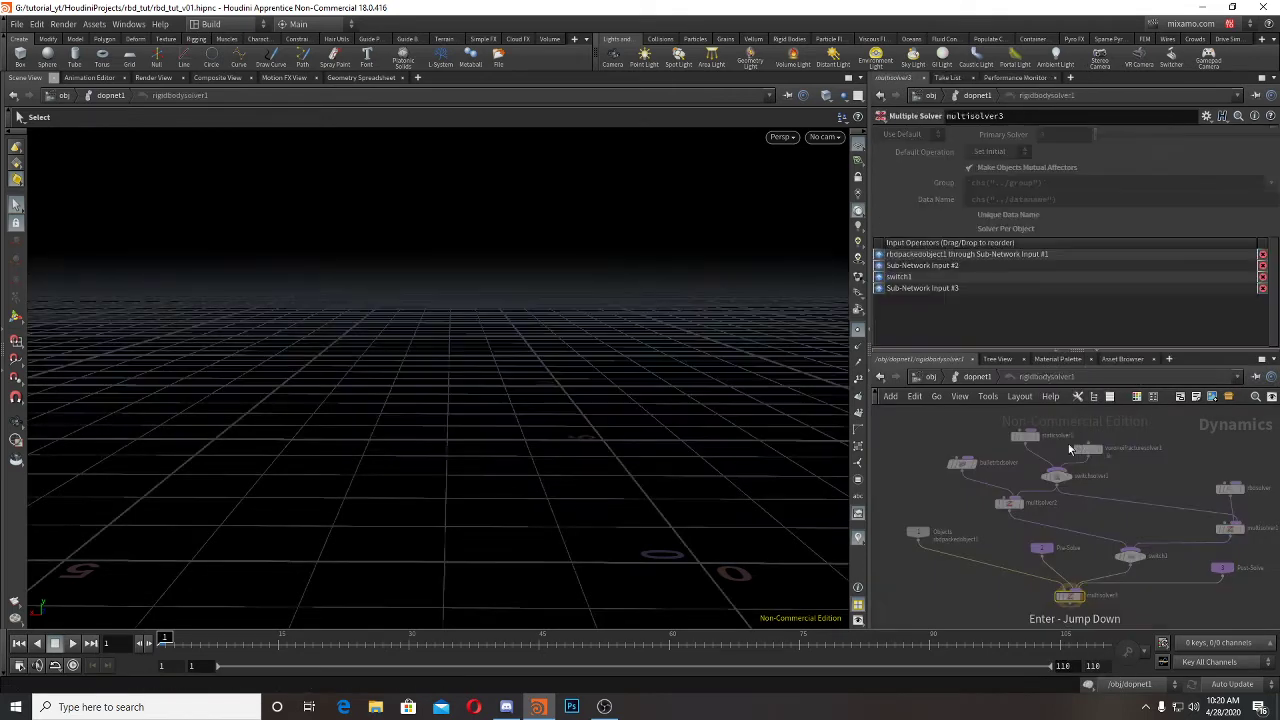
{"action": "left_click", "coordinate": [977, 376]}
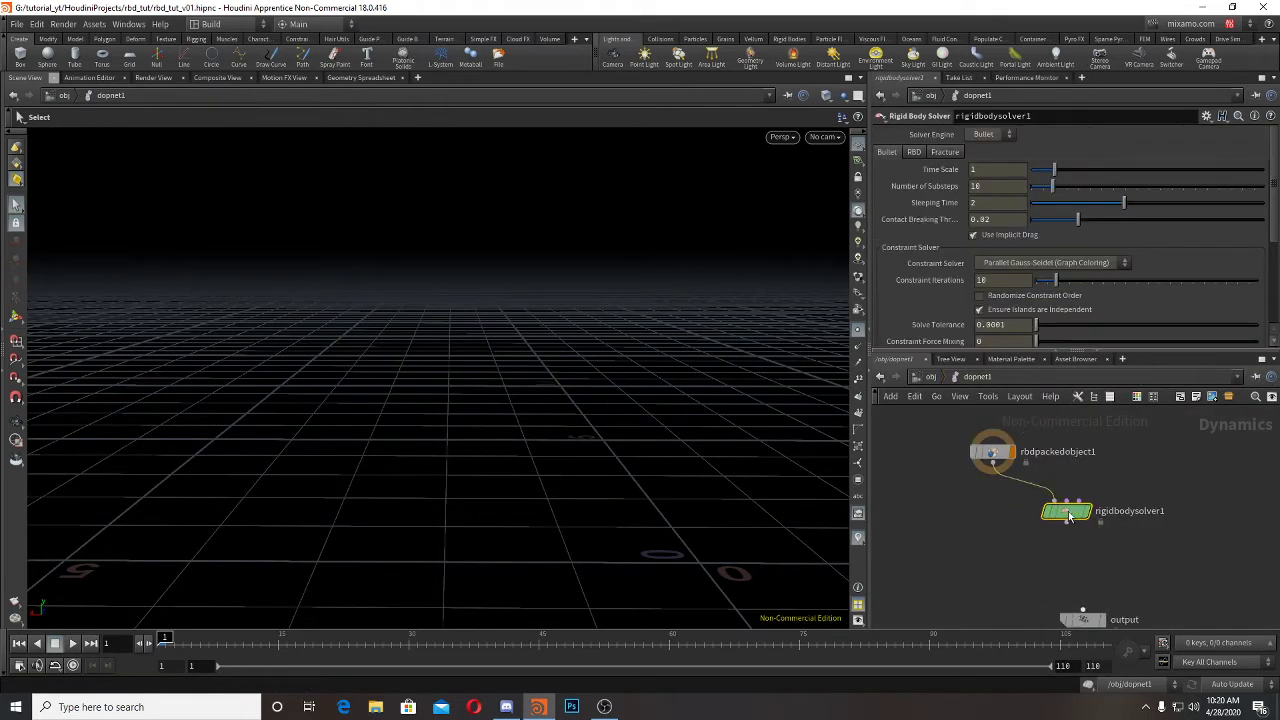
Step: Examine the RBD, Bullet and Voronoi fracture solver nodes inside rigidbodysolver1, and return to the dopnet1 network
{"action": "double_click", "coordinate": [1066, 510]}
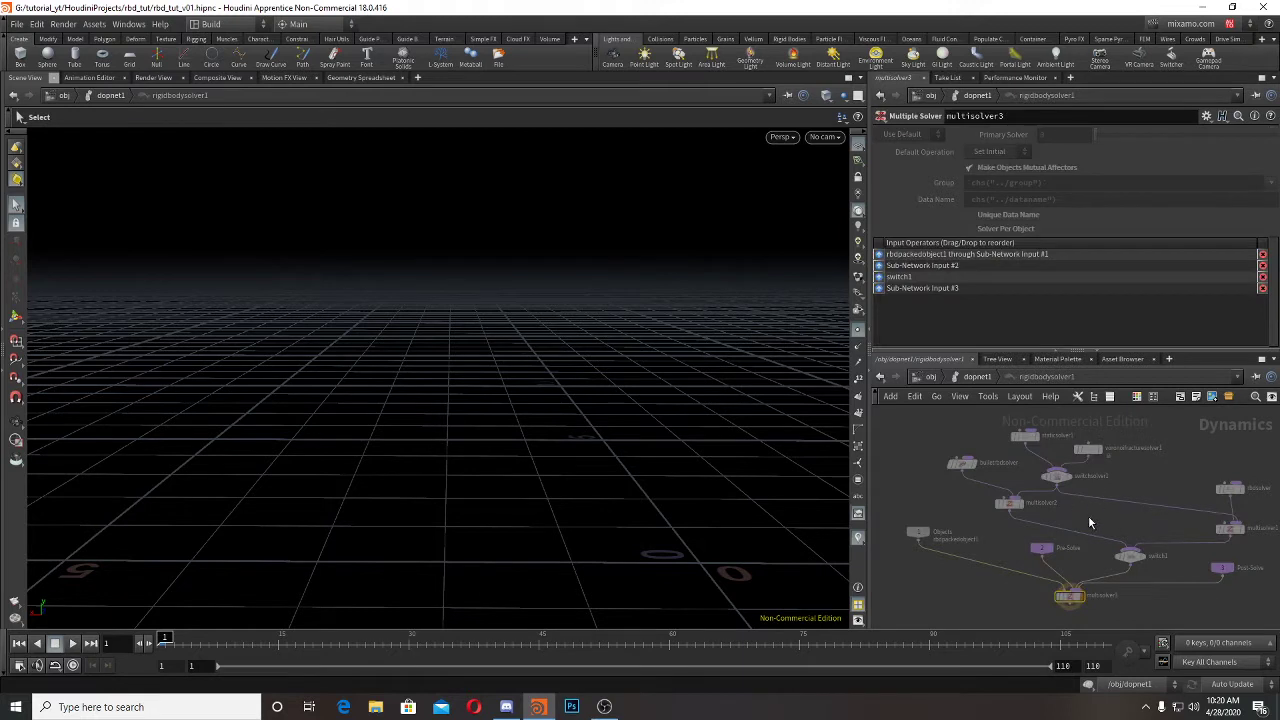
{"action": "scroll", "coordinate": [1088, 520], "scroll_direction": "up", "scroll_amount": 3}
{"action": "middle_click_drag", "start_coordinate": [1118, 513], "coordinate": [928, 450]}
{"action": "scroll", "coordinate": [989, 493], "scroll_direction": "down", "scroll_amount": 1}
{"action": "middle_click_drag", "start_coordinate": [990, 522], "coordinate": [1081, 517]}
{"action": "left_click", "coordinate": [1160, 508]}
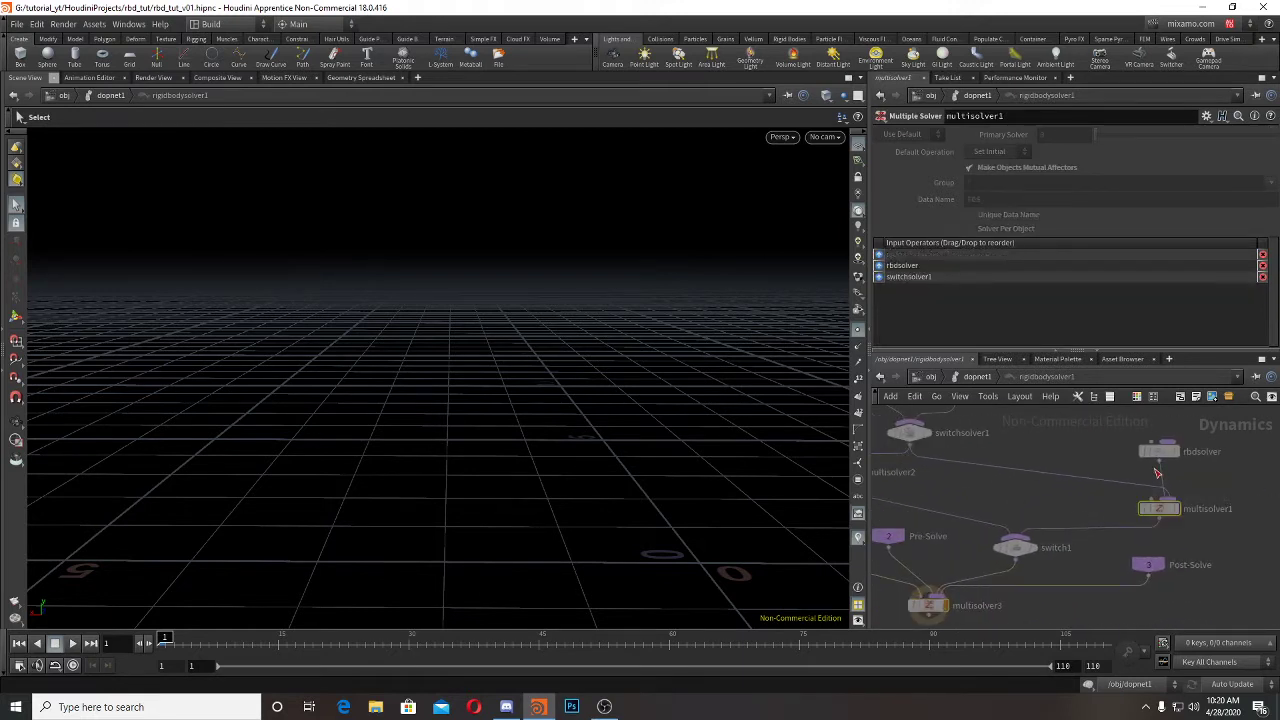
{"action": "middle_click_drag", "start_coordinate": [1196, 465], "coordinate": [1188, 511]}
{"action": "left_click_drag", "start_coordinate": [1191, 512], "coordinate": [1106, 451]}
{"action": "middle_click_drag", "start_coordinate": [1027, 489], "coordinate": [1166, 518]}
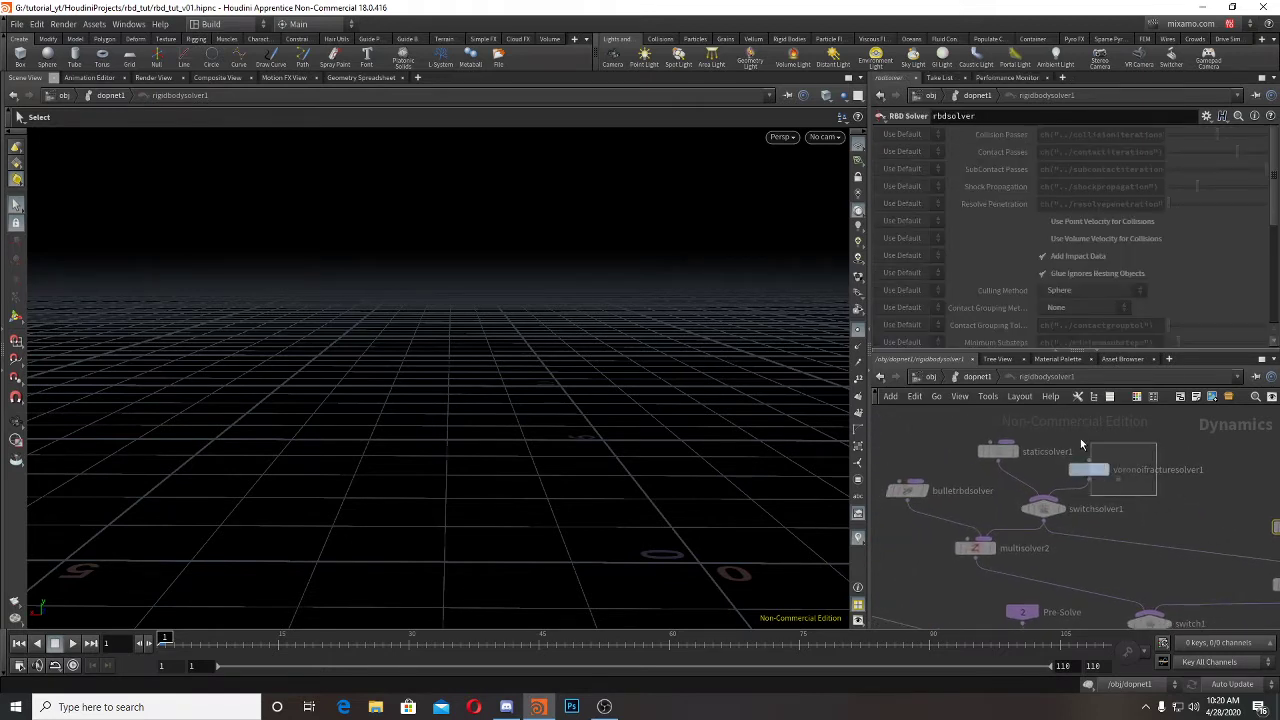
{"action": "left_click_drag", "start_coordinate": [1080, 438], "coordinate": [1080, 440]}
{"action": "left_click_drag", "start_coordinate": [994, 521], "coordinate": [876, 461]}
{"action": "middle_click_drag", "start_coordinate": [1071, 580], "coordinate": [1077, 449]}
{"action": "scroll", "coordinate": [1077, 462], "scroll_direction": "down", "scroll_amount": 3}
{"action": "middle_click_drag", "start_coordinate": [1067, 502], "coordinate": [1008, 555]}
{"action": "left_click", "coordinate": [977, 379]}
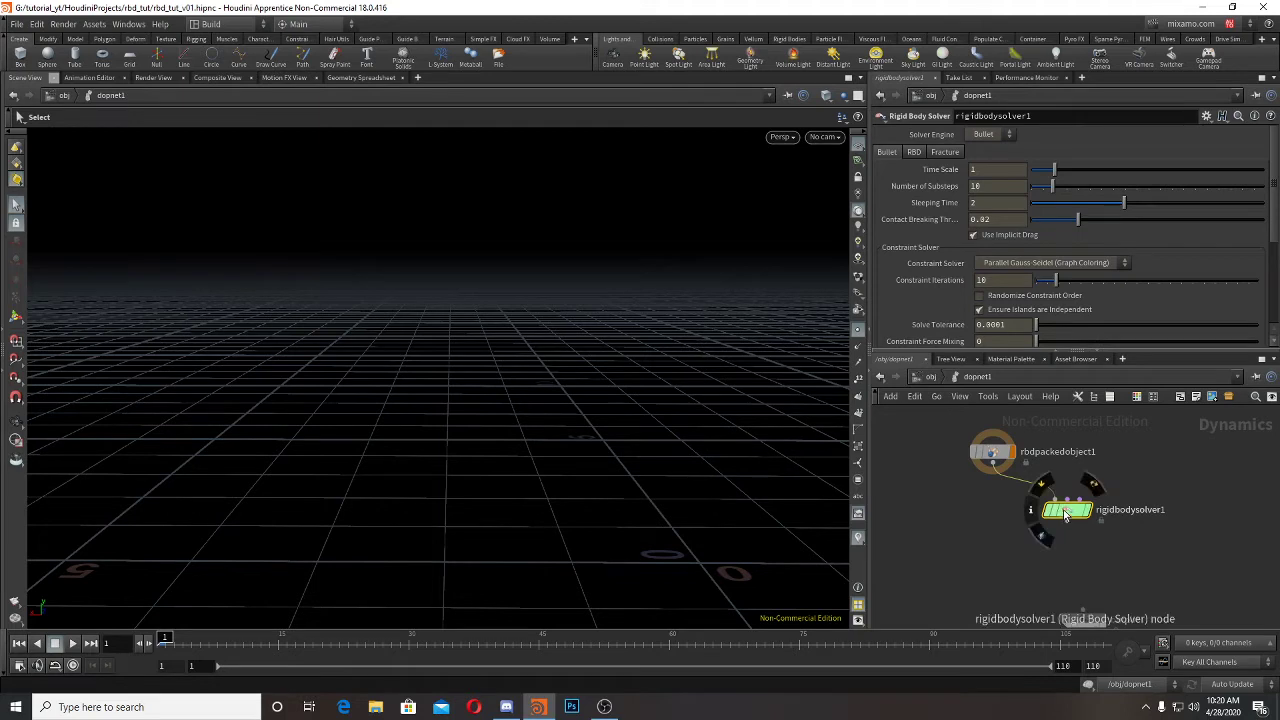
Step: Place a Bullet Data node beside the rigid body solver and delete it
{"action": "key", "text": "Tab"}
{"action": "type", "text": "bullet"}
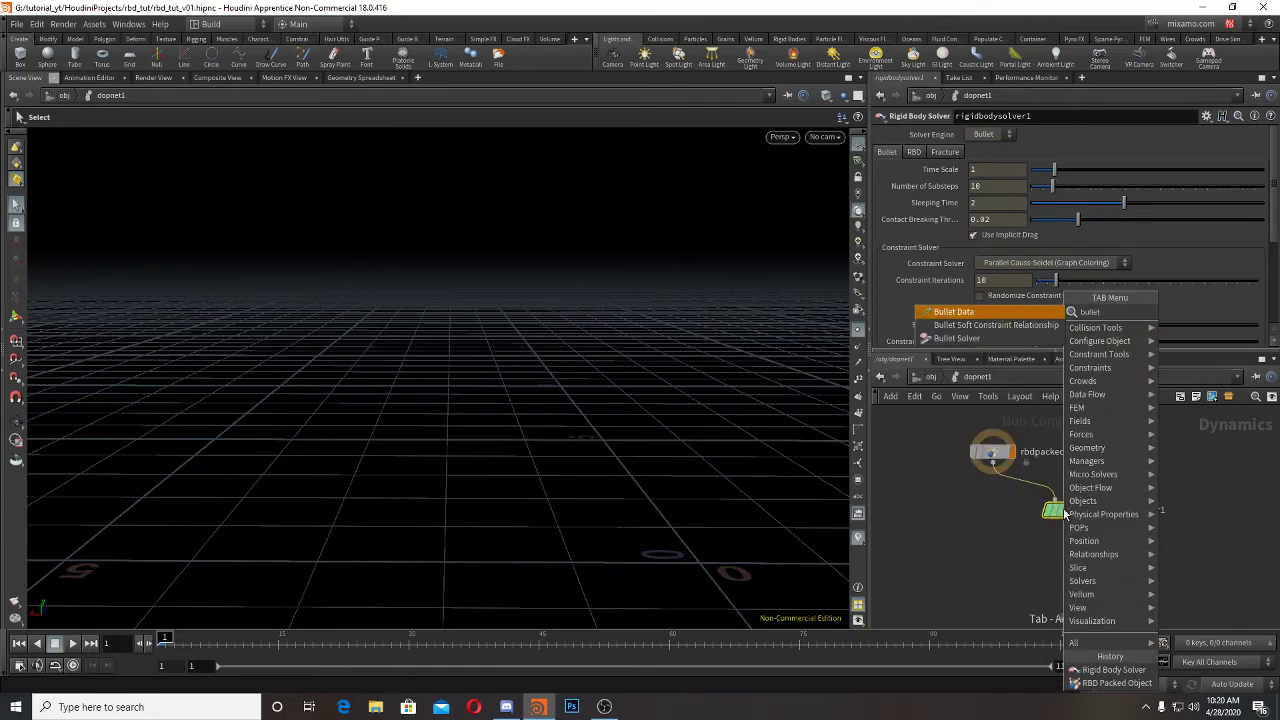
{"action": "key", "text": "Return"}
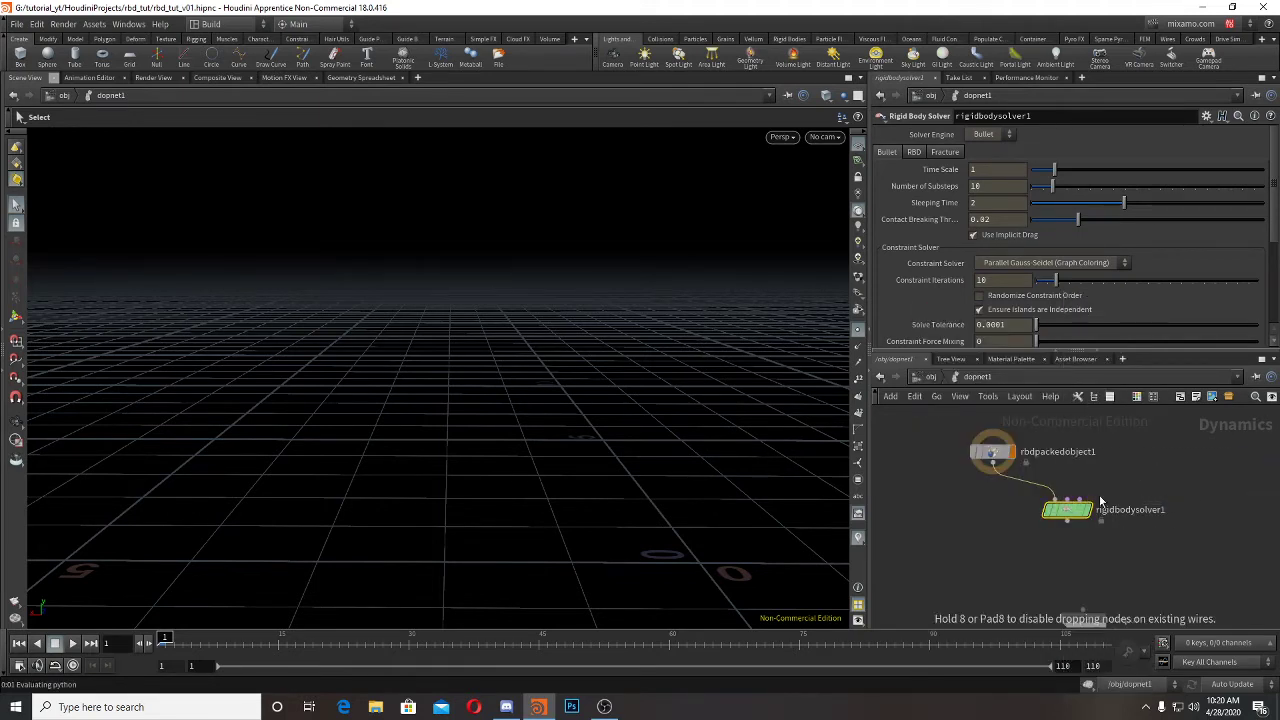
{"action": "left_click", "coordinate": [1164, 473]}
{"action": "left_click_drag", "start_coordinate": [1095, 554], "coordinate": [1043, 440]}
{"action": "left_click_drag", "start_coordinate": [1207, 527], "coordinate": [1141, 418]}
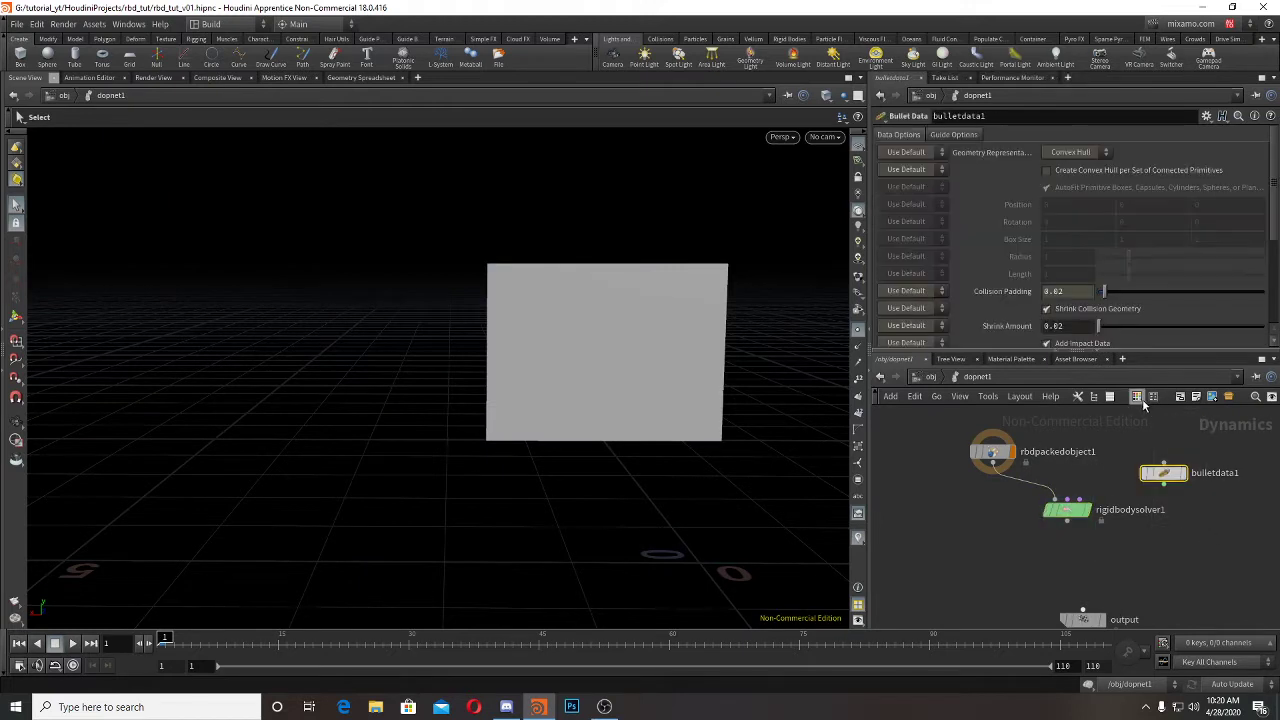
{"action": "left_click_drag", "start_coordinate": [1216, 526], "coordinate": [1159, 450]}
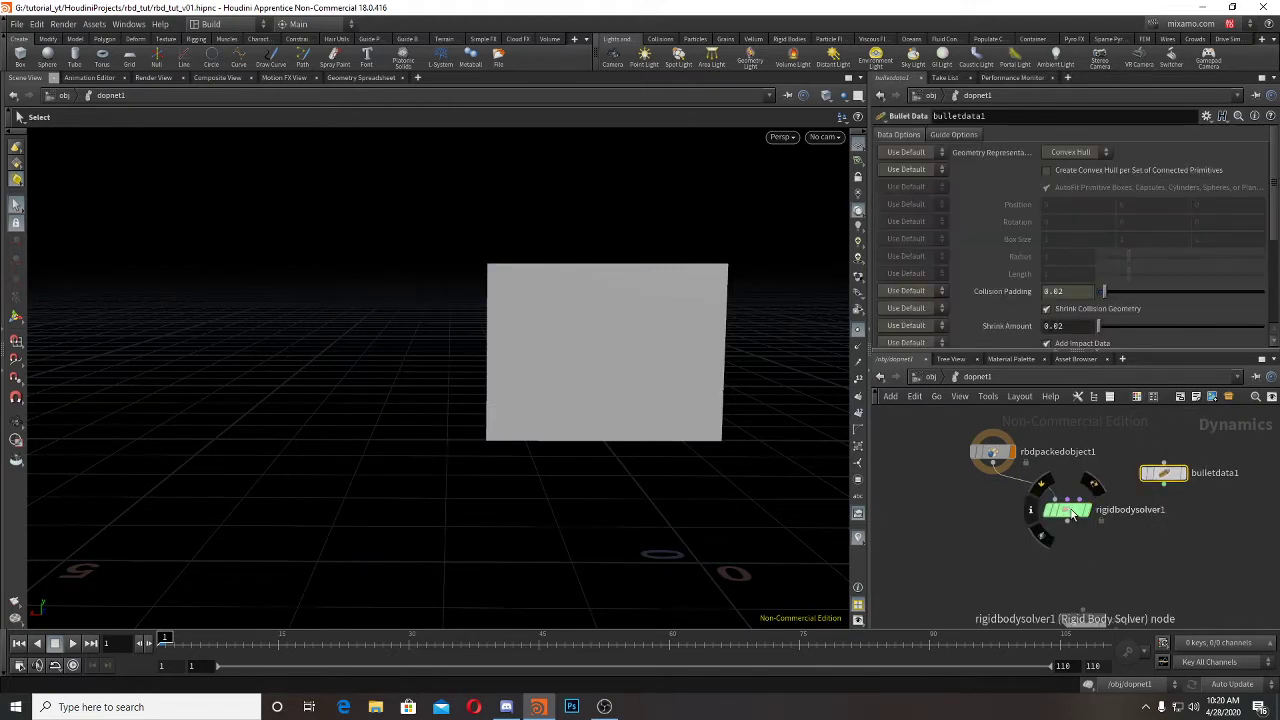
{"action": "key", "text": "Delete"}
Step: Insert a Gravity Force node between rigidbodysolver1 and output, and set the display flag on the output node
{"action": "left_click", "coordinate": [1067, 519]}
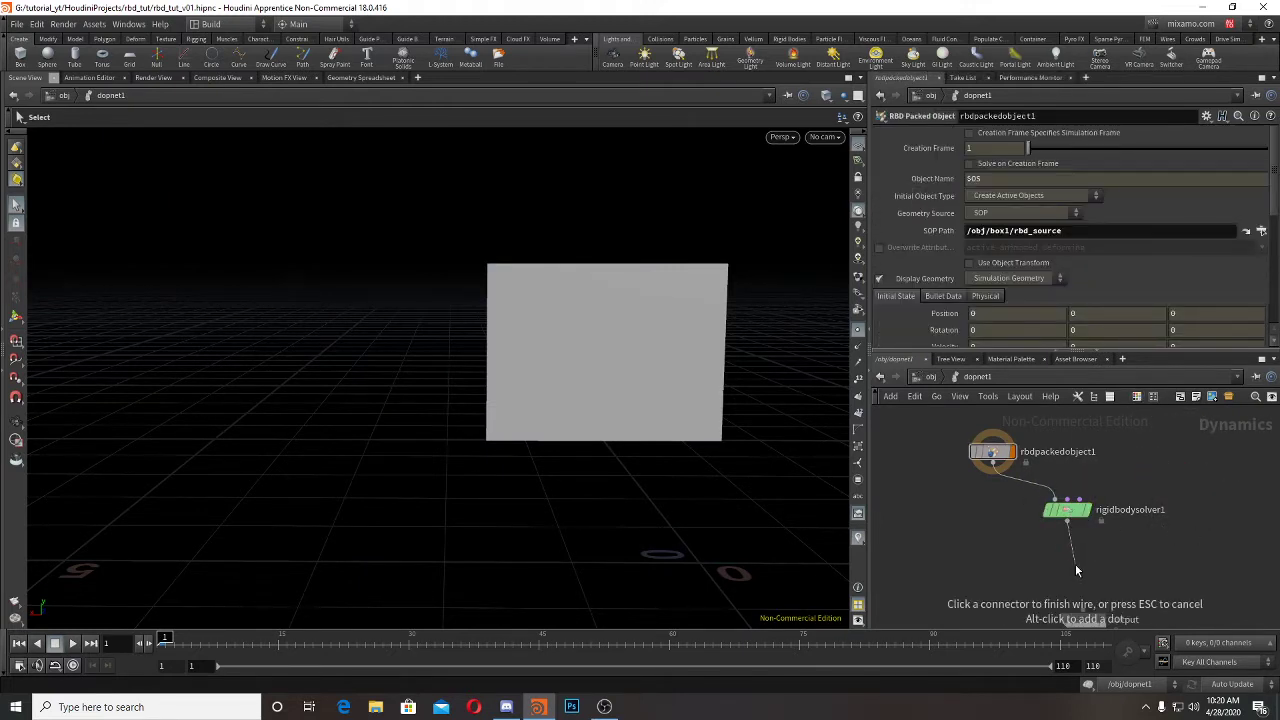
{"action": "key", "text": "Tab"}
{"action": "type", "text": "gravity"}
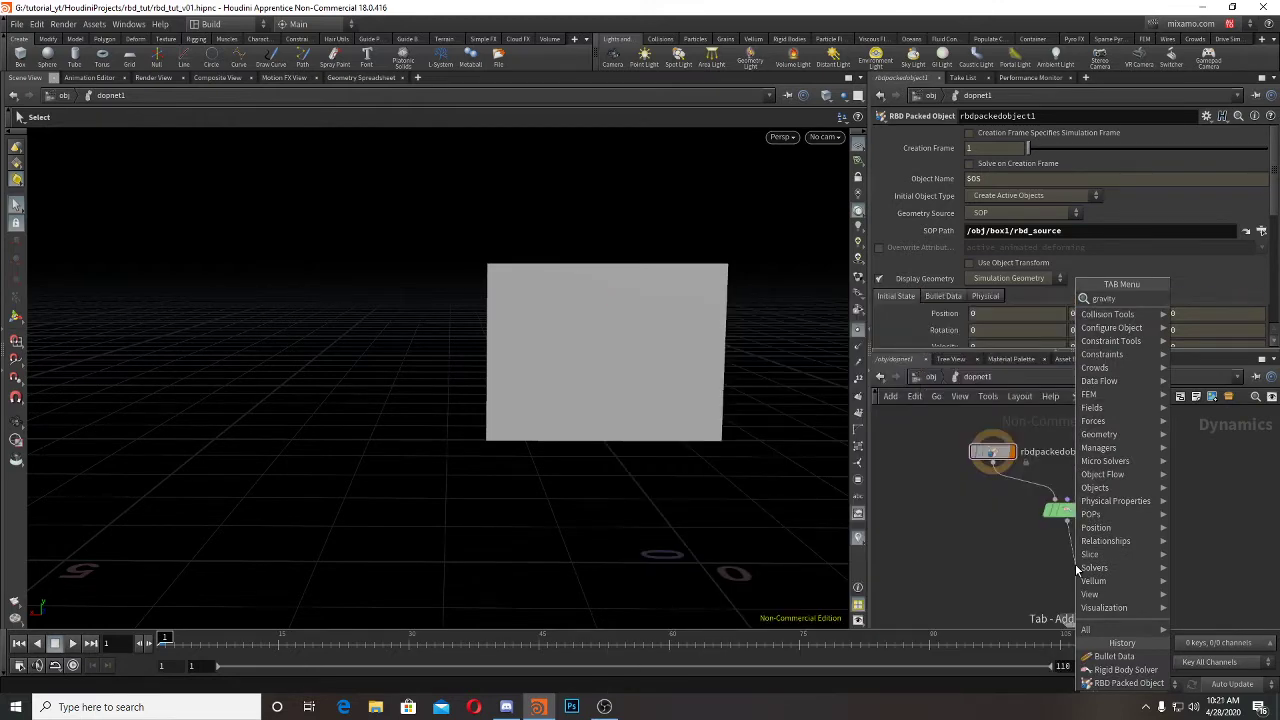
{"action": "key", "text": "Return"}
{"action": "key", "text": "Return"}
{"action": "left_click_drag", "start_coordinate": [1076, 574], "coordinate": [1084, 620]}
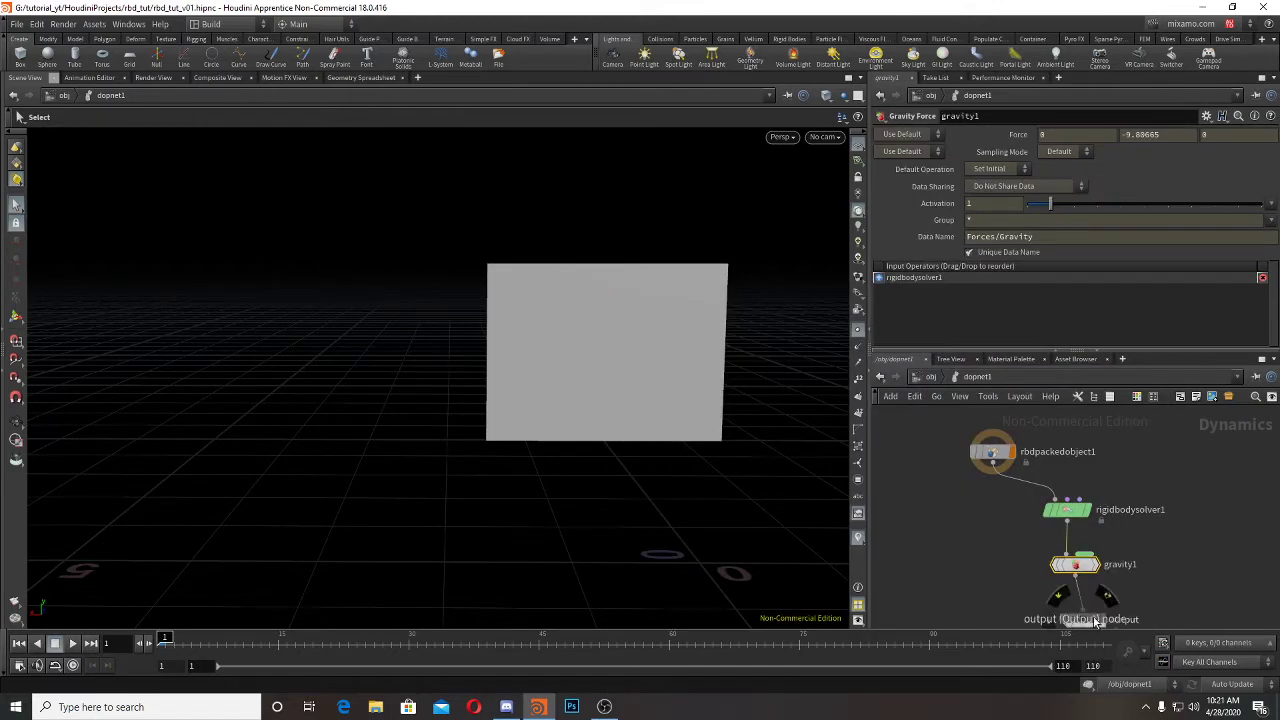
{"action": "left_click", "coordinate": [1084, 619]}
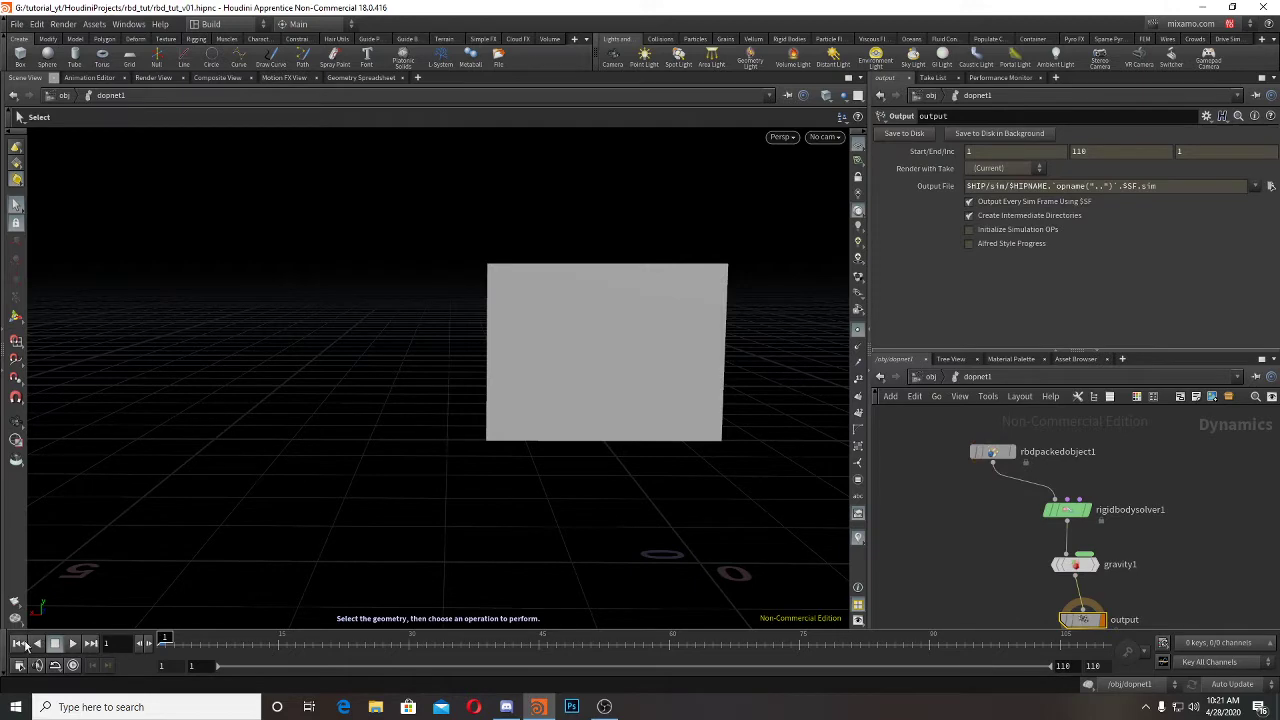
Step: Play the simulation, rewind it to the first frame and view the wall from farther away
{"action": "left_click", "coordinate": [72, 643]}
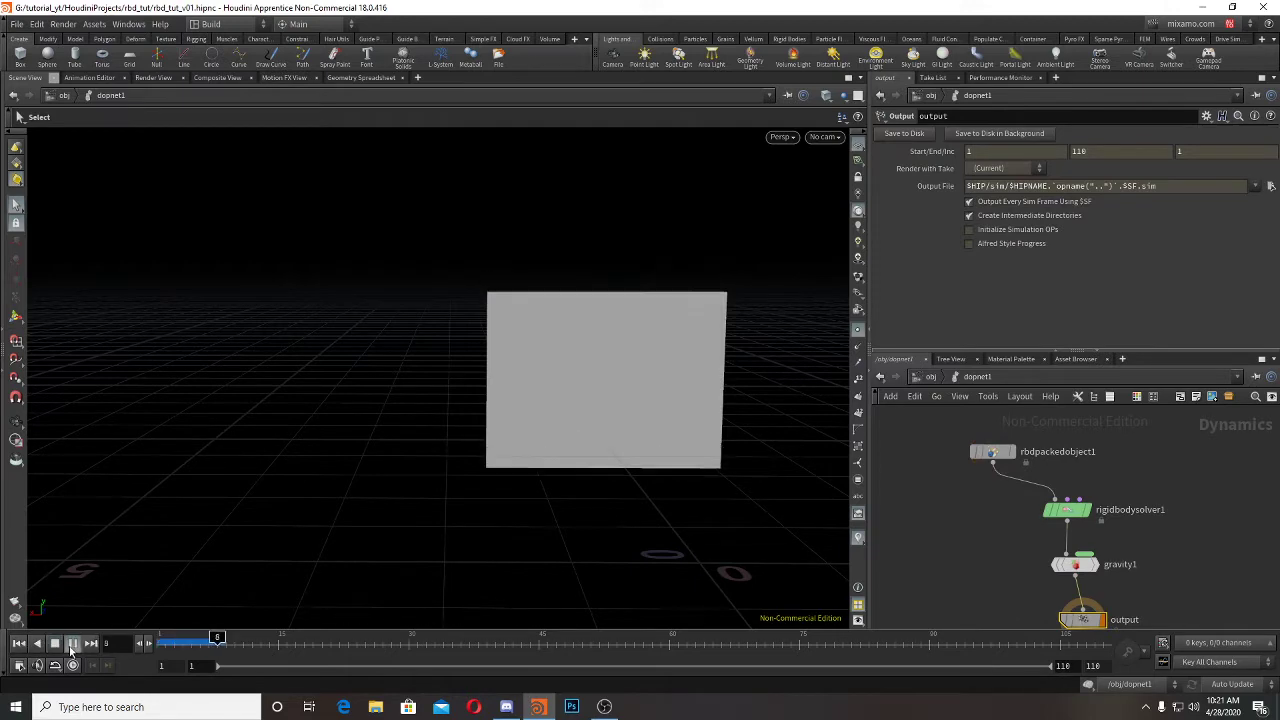
{"action": "left_click", "coordinate": [19, 644]}
{"action": "key", "text": "Escape"}
{"action": "scroll", "coordinate": [566, 497], "scroll_direction": "down", "scroll_amount": 5}
{"action": "left_click_drag", "start_coordinate": [568, 497], "coordinate": [640, 499]}
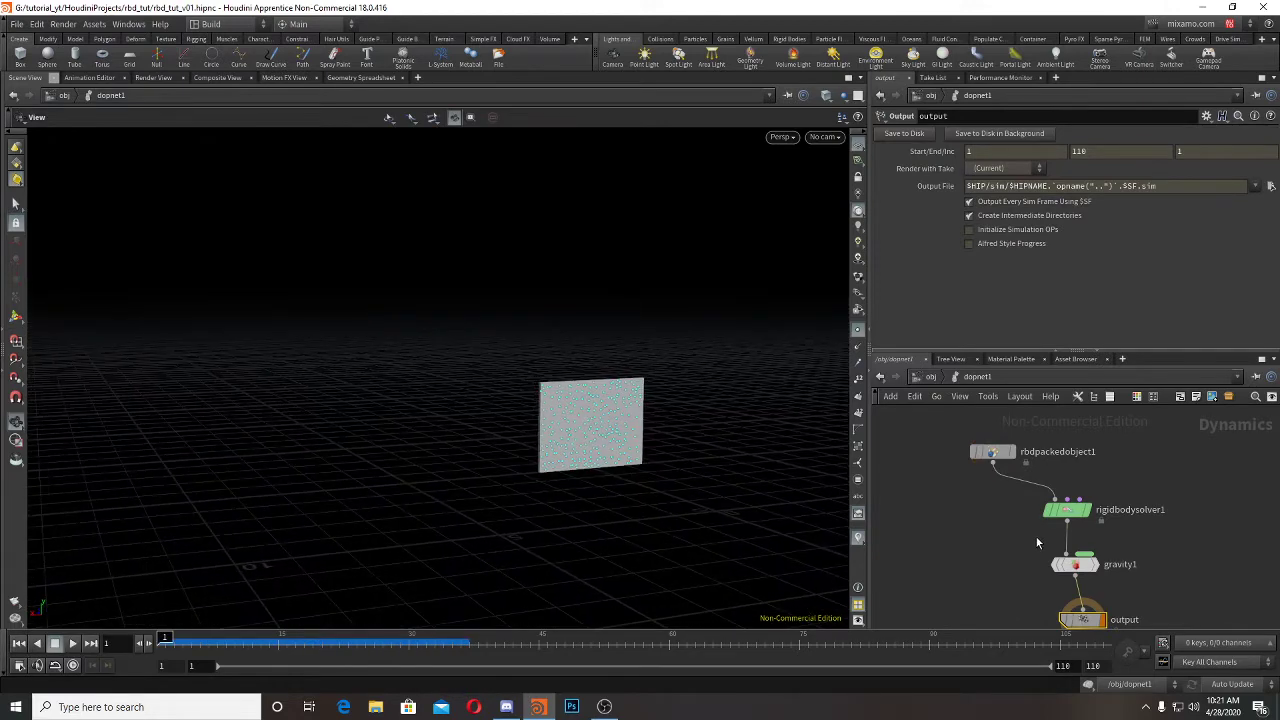
Step: Place a Ground Plane node beside gravity1 in the dopnet1 network
{"action": "middle_click_drag", "start_coordinate": [1036, 538], "coordinate": [1035, 461]}
{"action": "right_click_drag", "start_coordinate": [989, 532], "coordinate": [942, 410]}
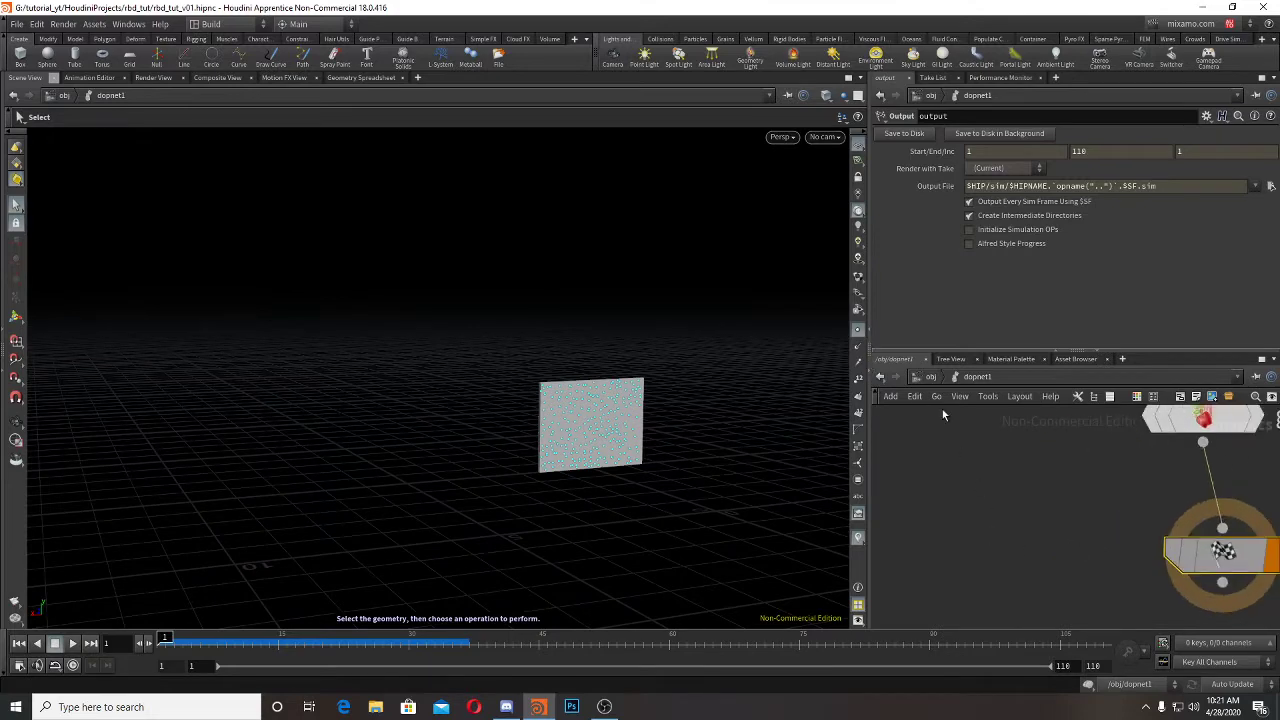
{"action": "scroll", "coordinate": [986, 480], "scroll_direction": "up", "scroll_amount": 3}
{"action": "key", "text": "Tab"}
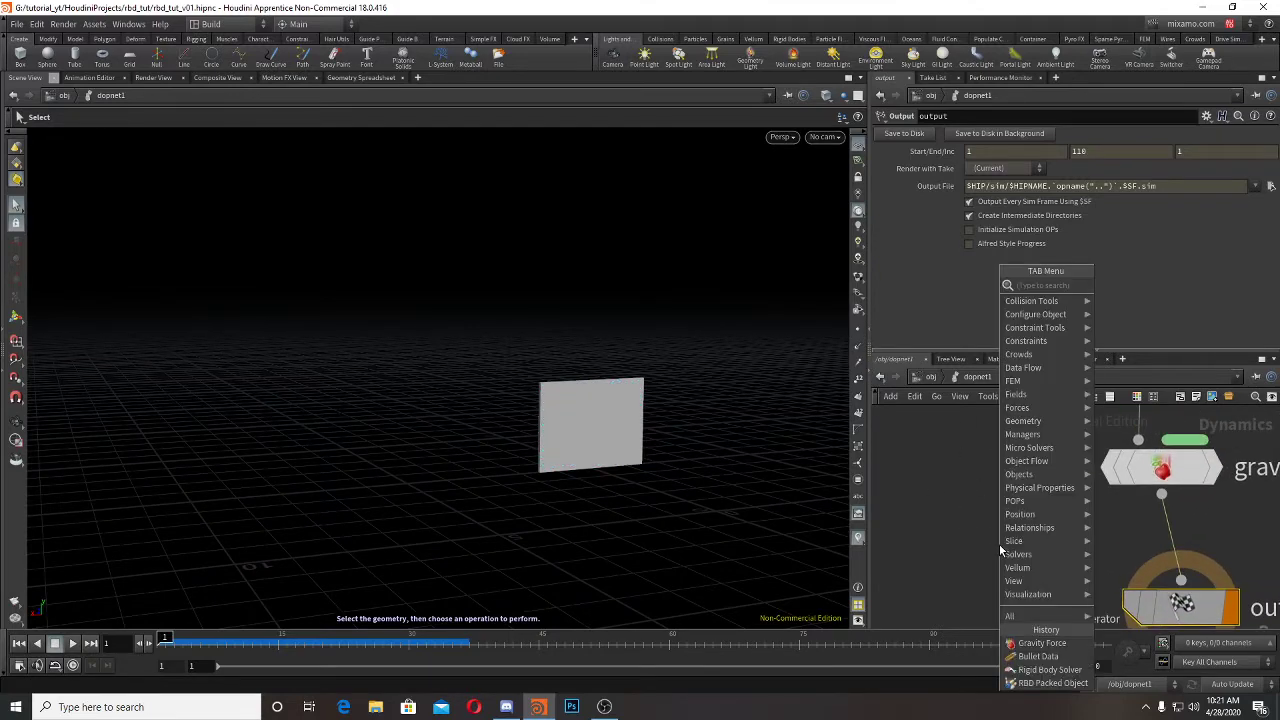
{"action": "type", "text": "ground"}
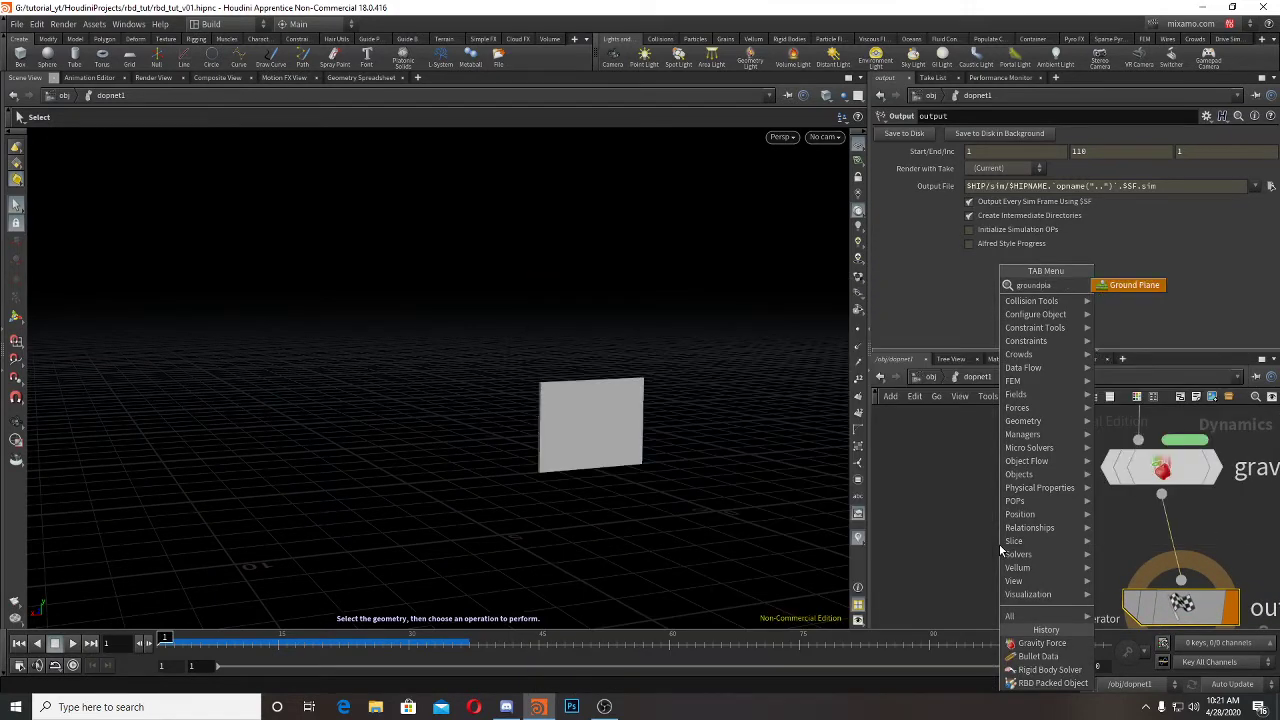
{"action": "type", "text": "pla"}
{"action": "key", "text": "Return"}
{"action": "left_click", "coordinate": [940, 462]}
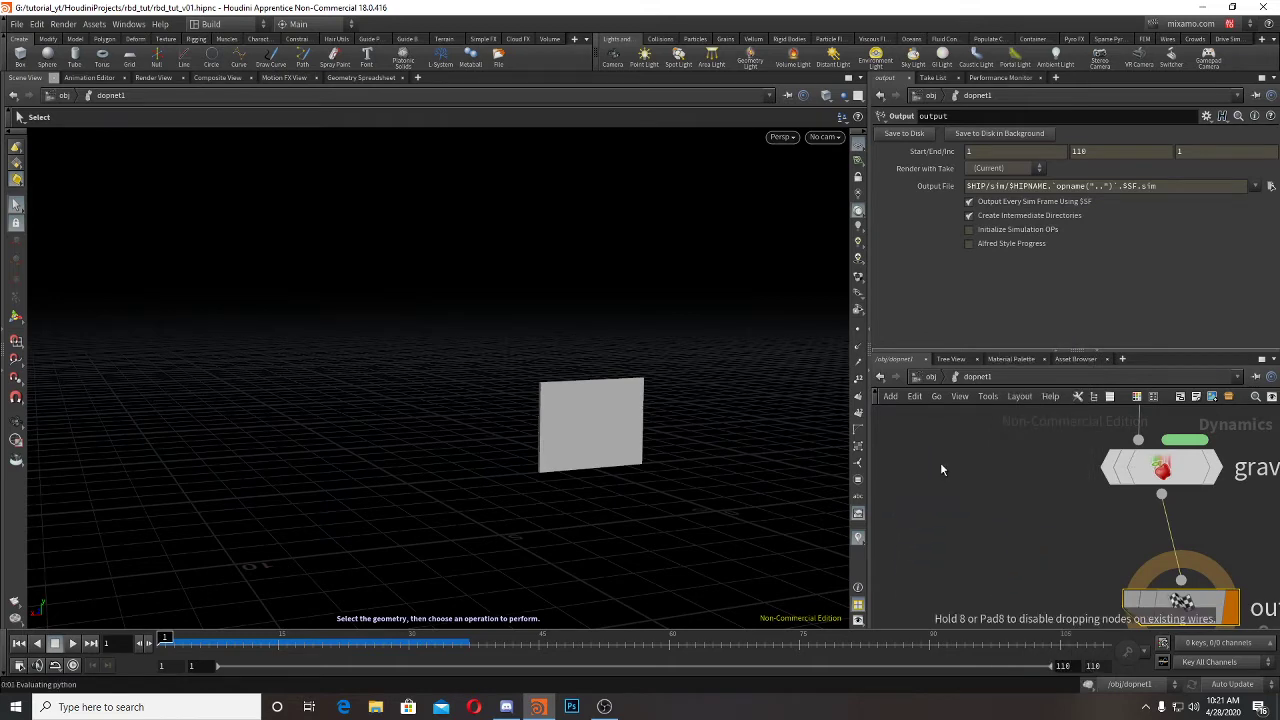
Step: Add a Merge node combining groundplane1 and gravity1, feed it into output, and lay out the nodes neatly
{"action": "scroll", "coordinate": [1005, 542], "scroll_direction": "down", "scroll_amount": 3}
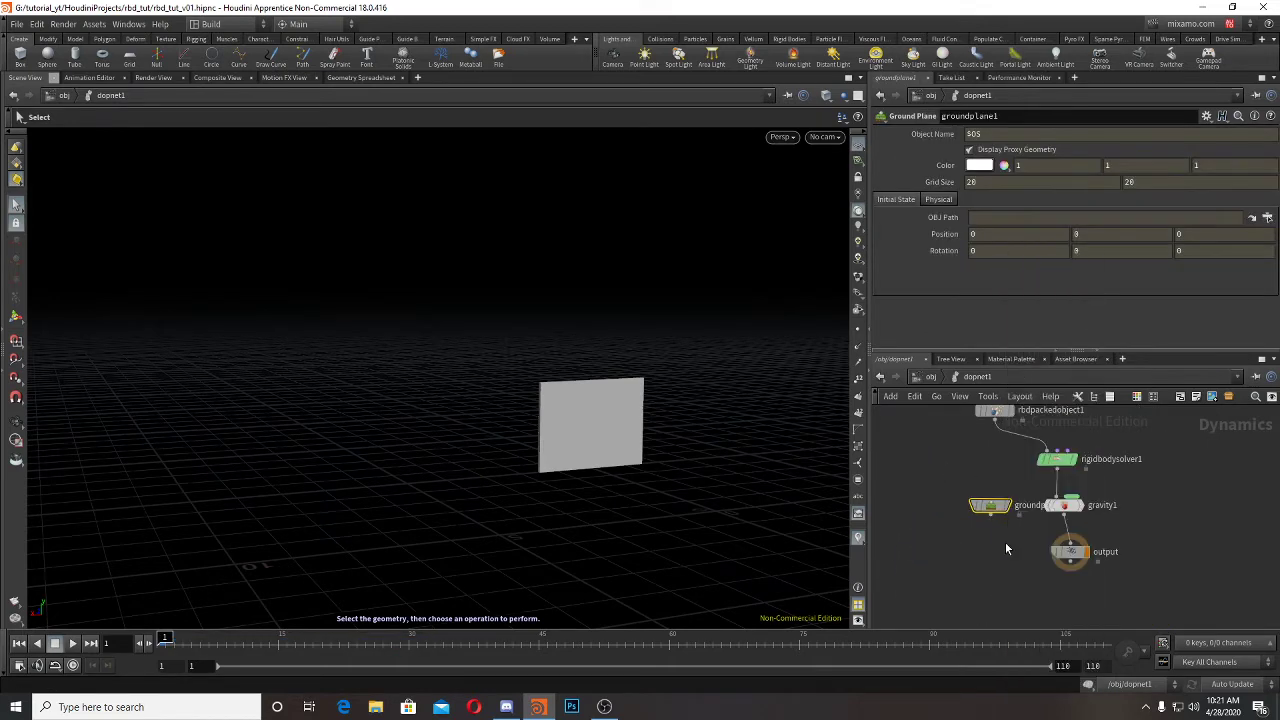
{"action": "key", "text": "Tab"}
{"action": "type", "text": "m"}
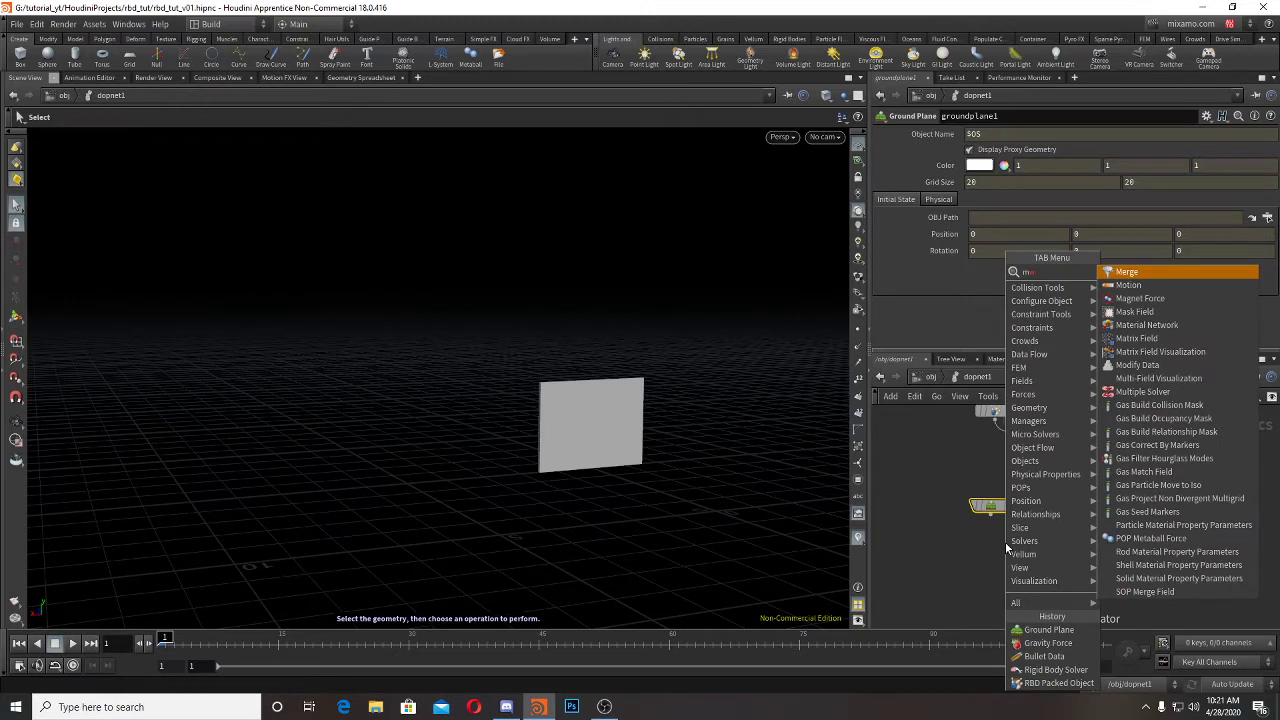
{"action": "key", "text": "Return"}
{"action": "left_click", "coordinate": [1010, 550]}
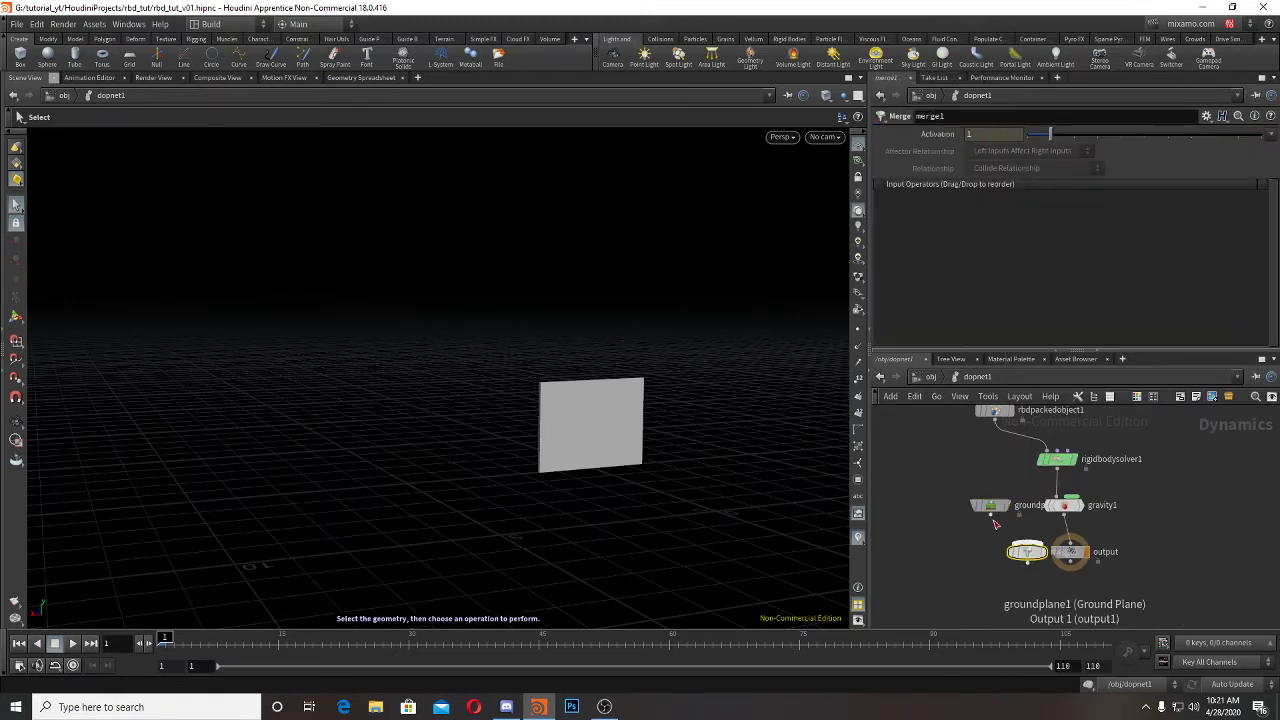
{"action": "left_click_drag", "start_coordinate": [995, 522], "coordinate": [1069, 543]}
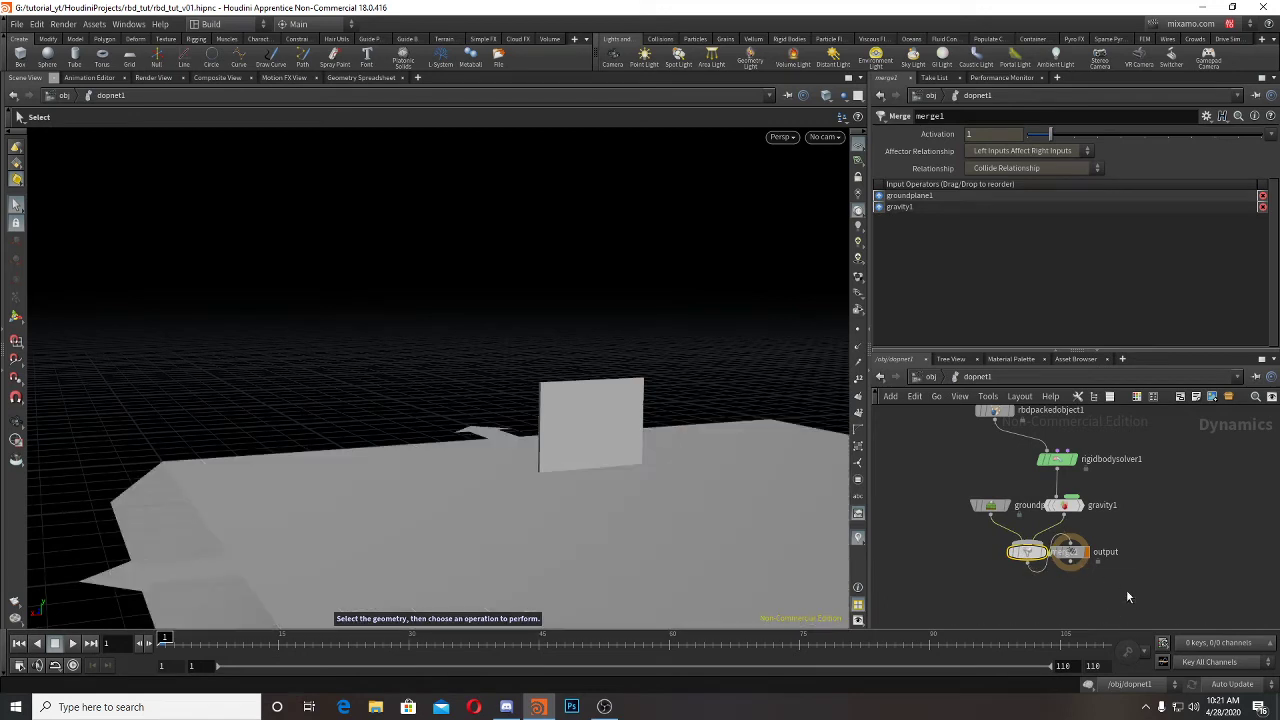
{"action": "key", "text": "l"}
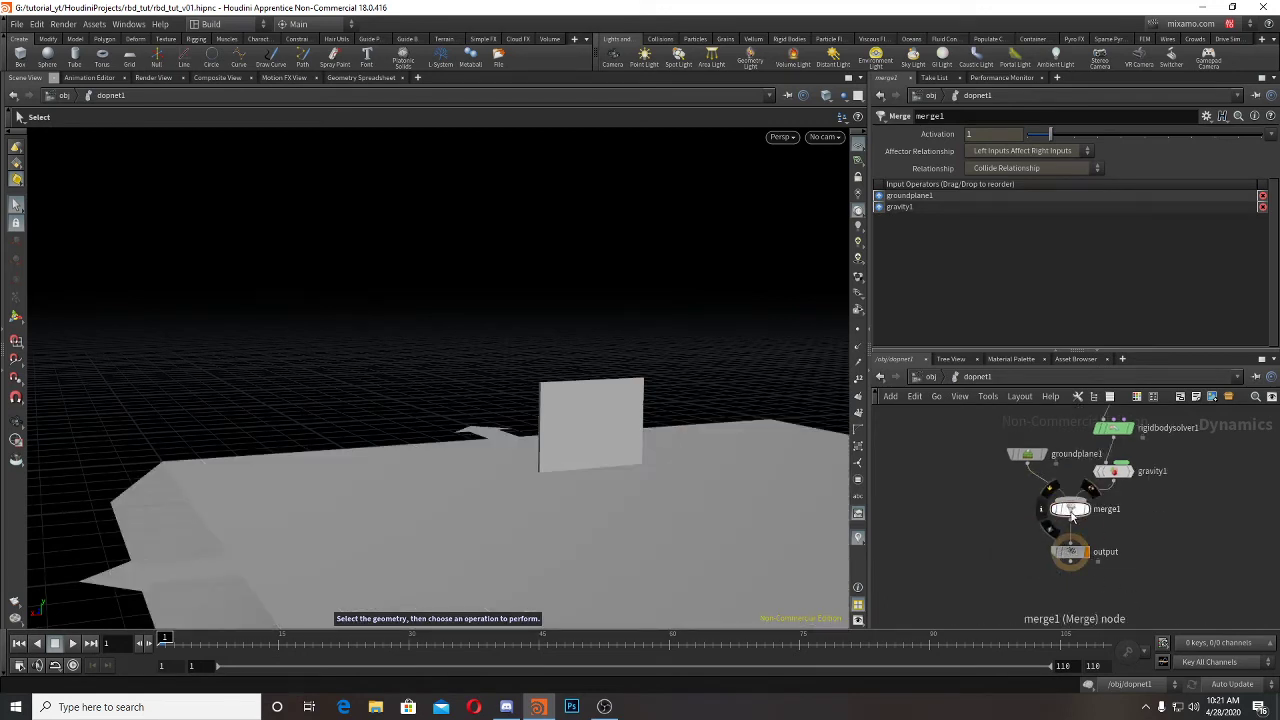
{"action": "middle_click_drag", "start_coordinate": [1113, 438], "coordinate": [1065, 472]}
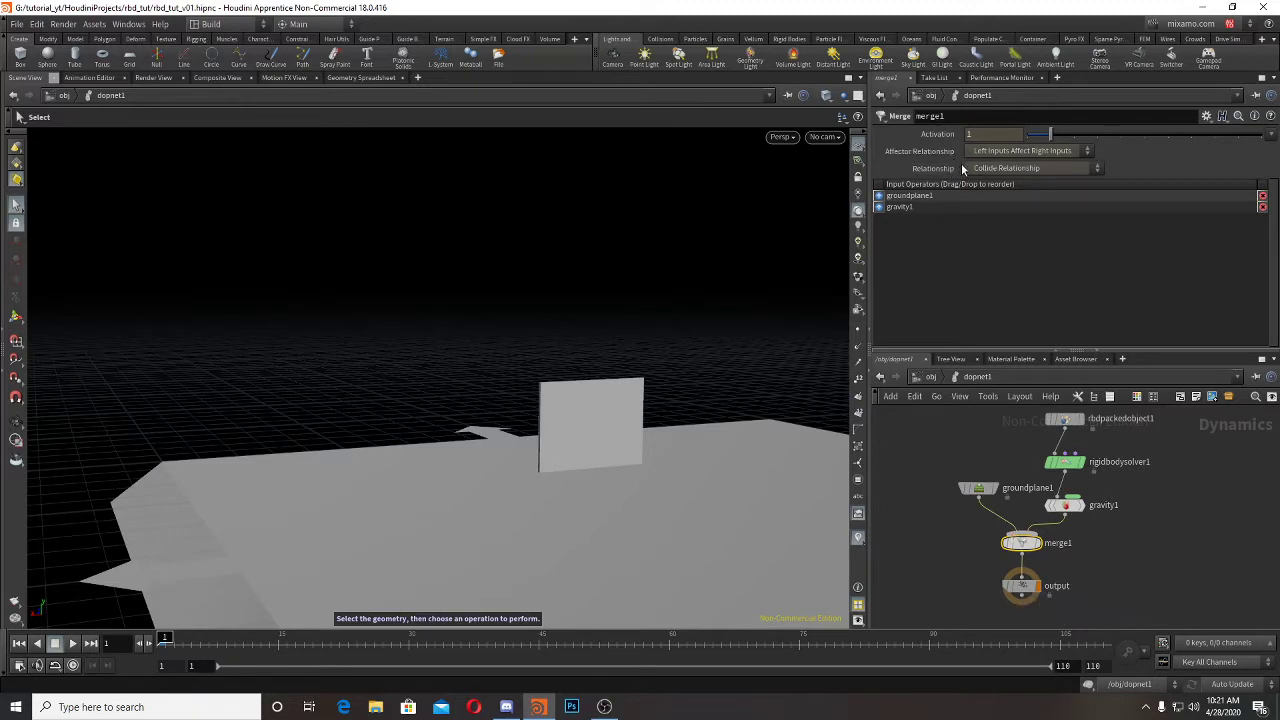
Step: Try Mutual as merge1's affector relationship and set it back to Left Inputs Affect Right Inputs
{"action": "left_click", "coordinate": [1088, 151]}
{"action": "left_click", "coordinate": [1057, 187]}
{"action": "left_click", "coordinate": [1020, 157]}
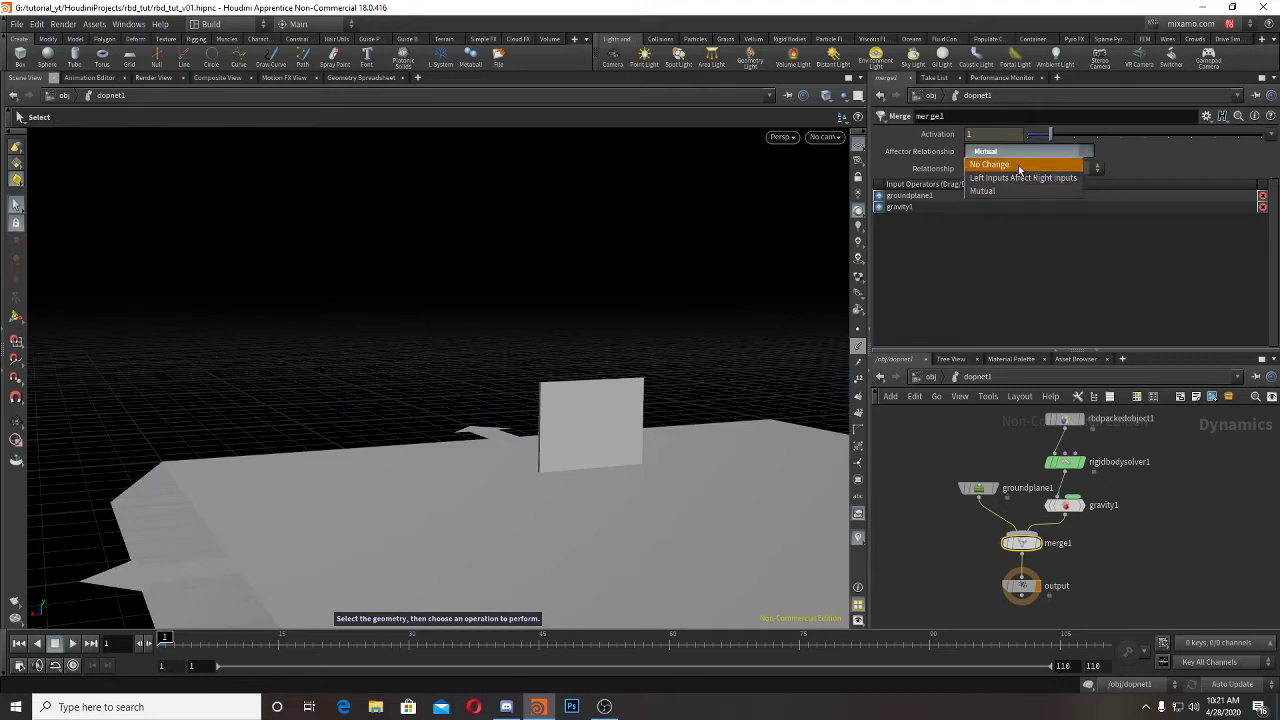
{"action": "left_click", "coordinate": [1020, 184]}
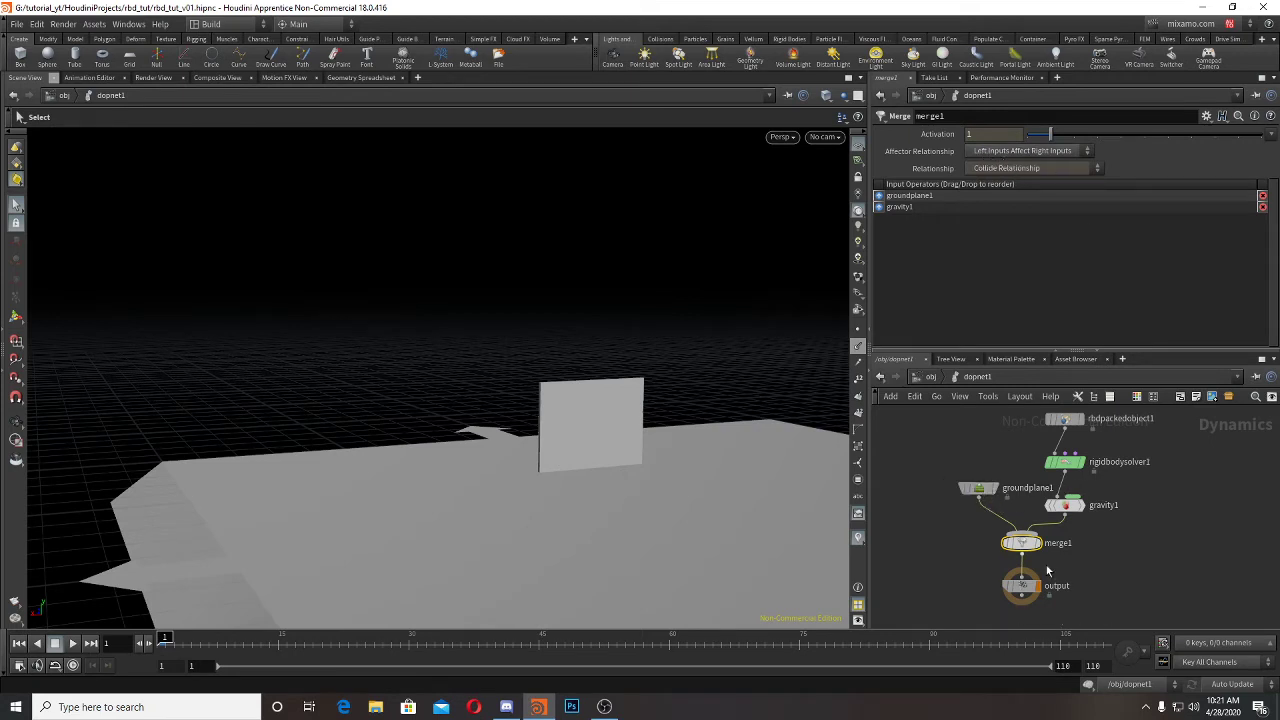
Step: Look at the scene objects at the obj level and return inside dopnet1
{"action": "middle_click_drag", "start_coordinate": [1157, 583], "coordinate": [1148, 536]}
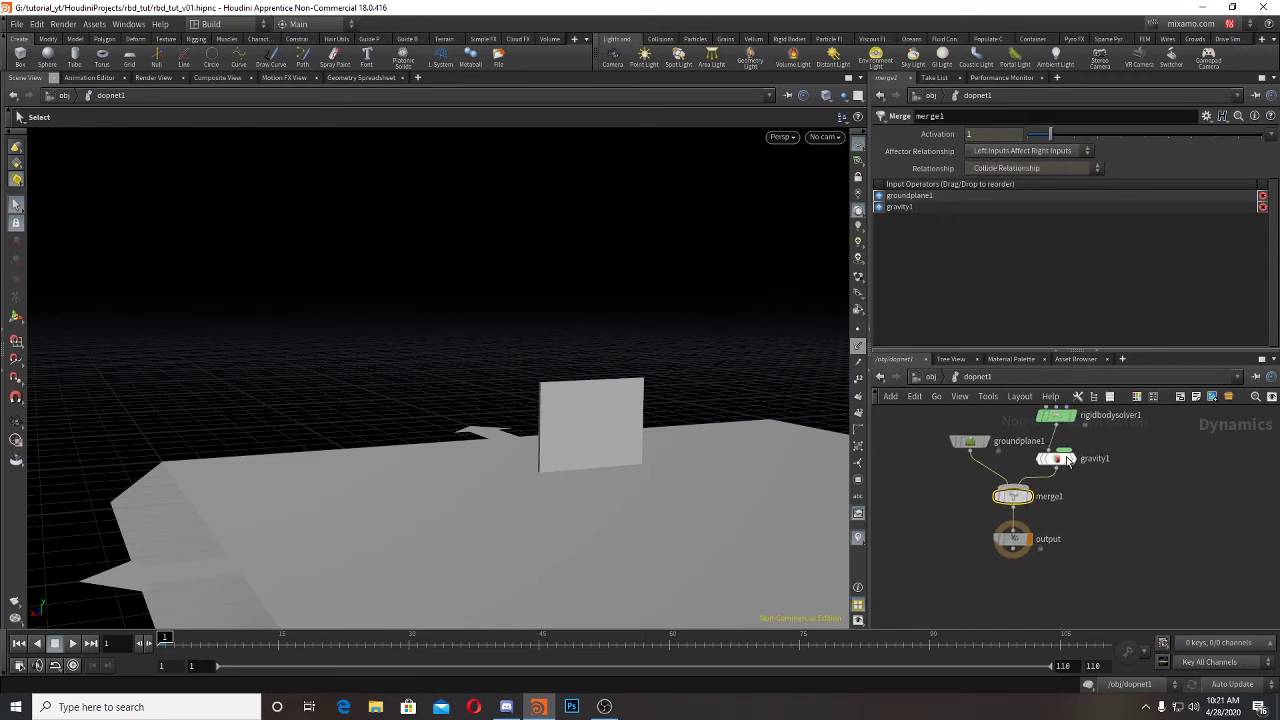
{"action": "left_click", "coordinate": [930, 379]}
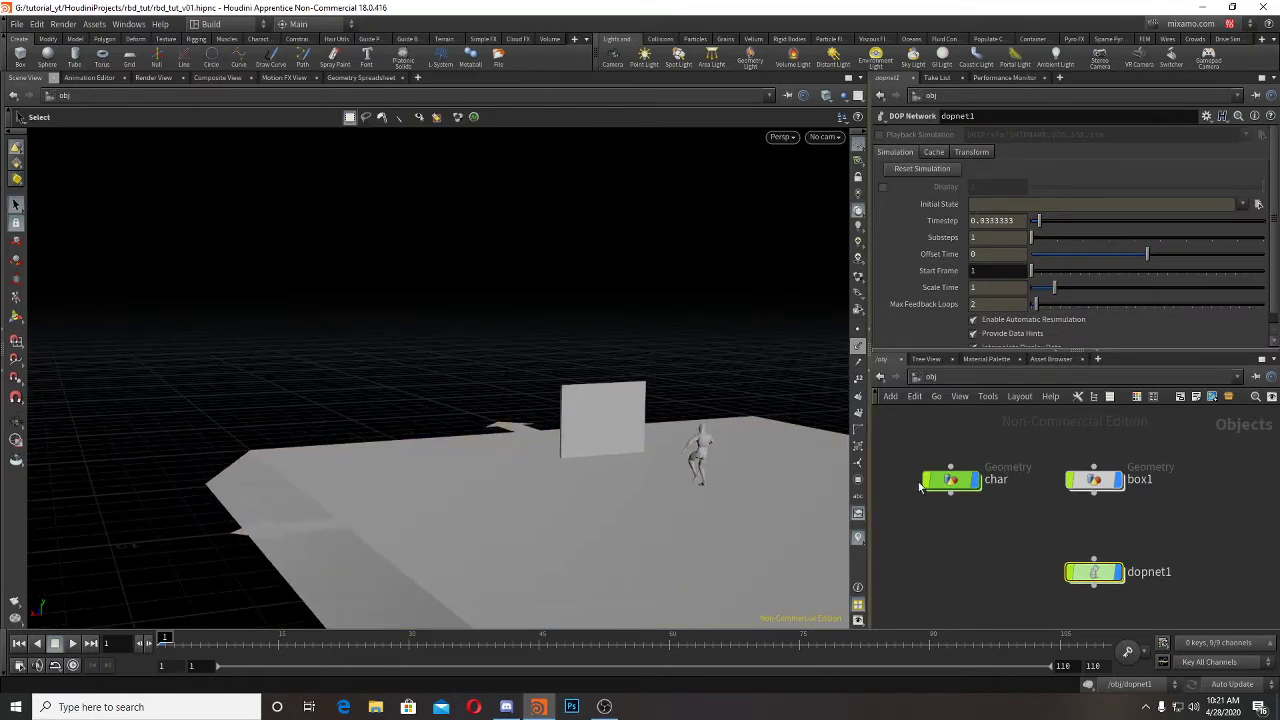
{"action": "double_click", "coordinate": [1094, 572]}
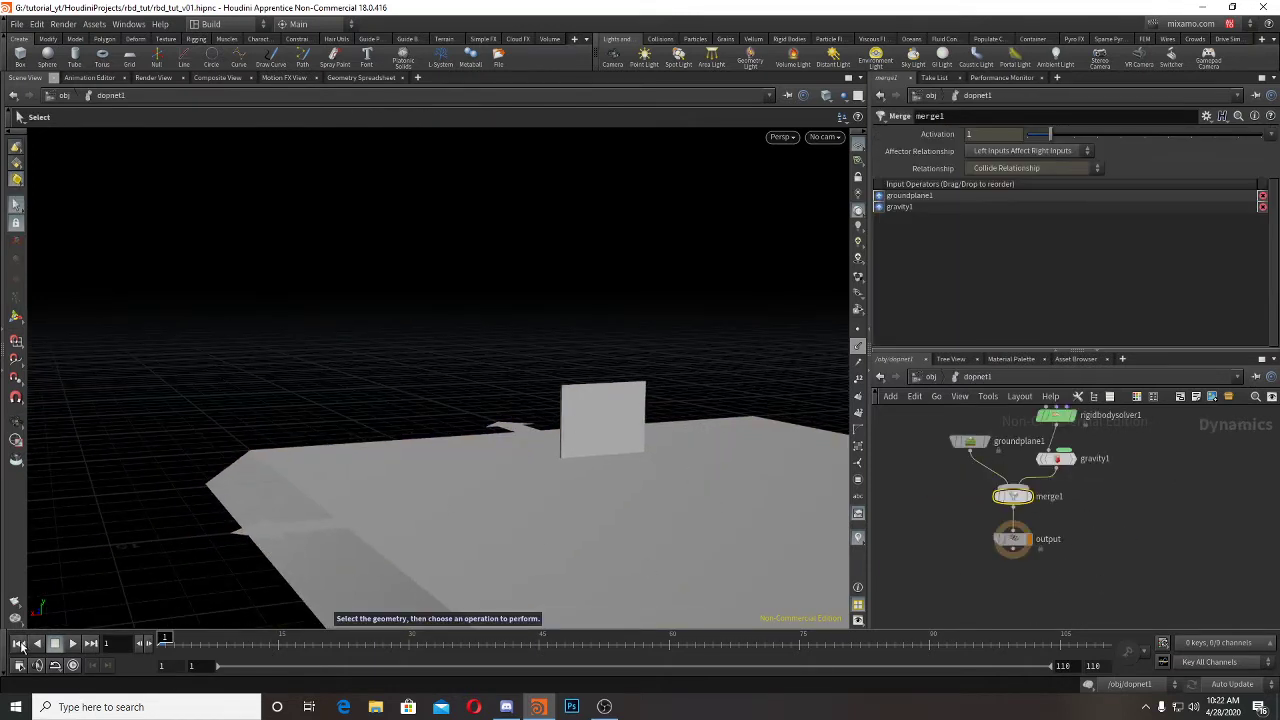
Step: Play the simulation of the wall collapsing onto the ground plane, replay it from a closer view, and rewind to the first frame
{"action": "left_click", "coordinate": [72, 644]}
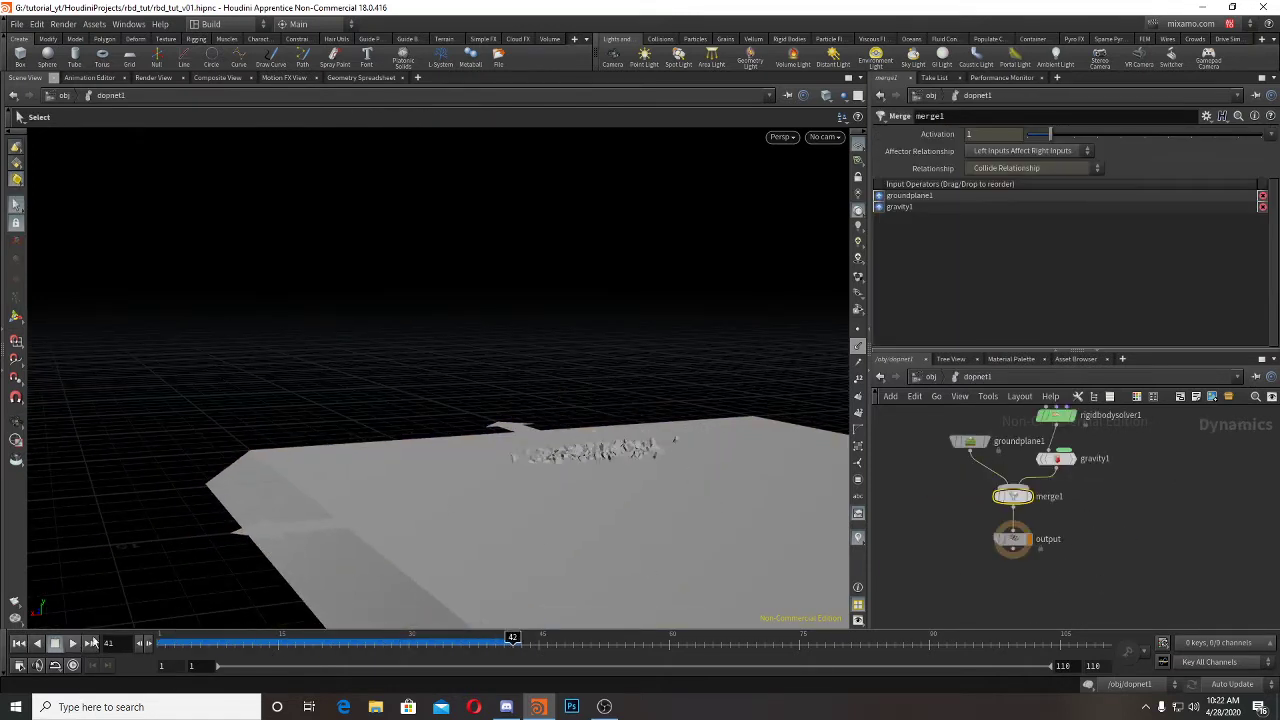
{"action": "left_click", "coordinate": [76, 646]}
{"action": "left_click_drag", "start_coordinate": [600, 440], "coordinate": [676, 473], "text": "alt"}
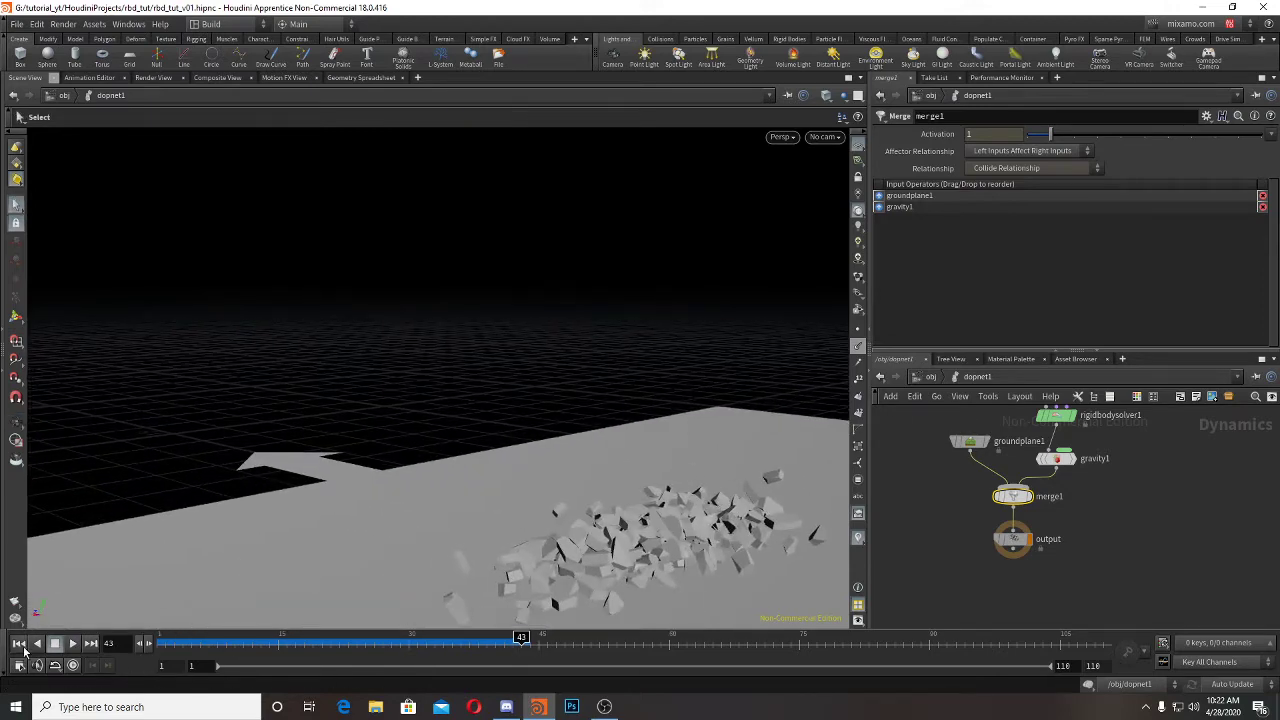
{"action": "left_click", "coordinate": [24, 647]}
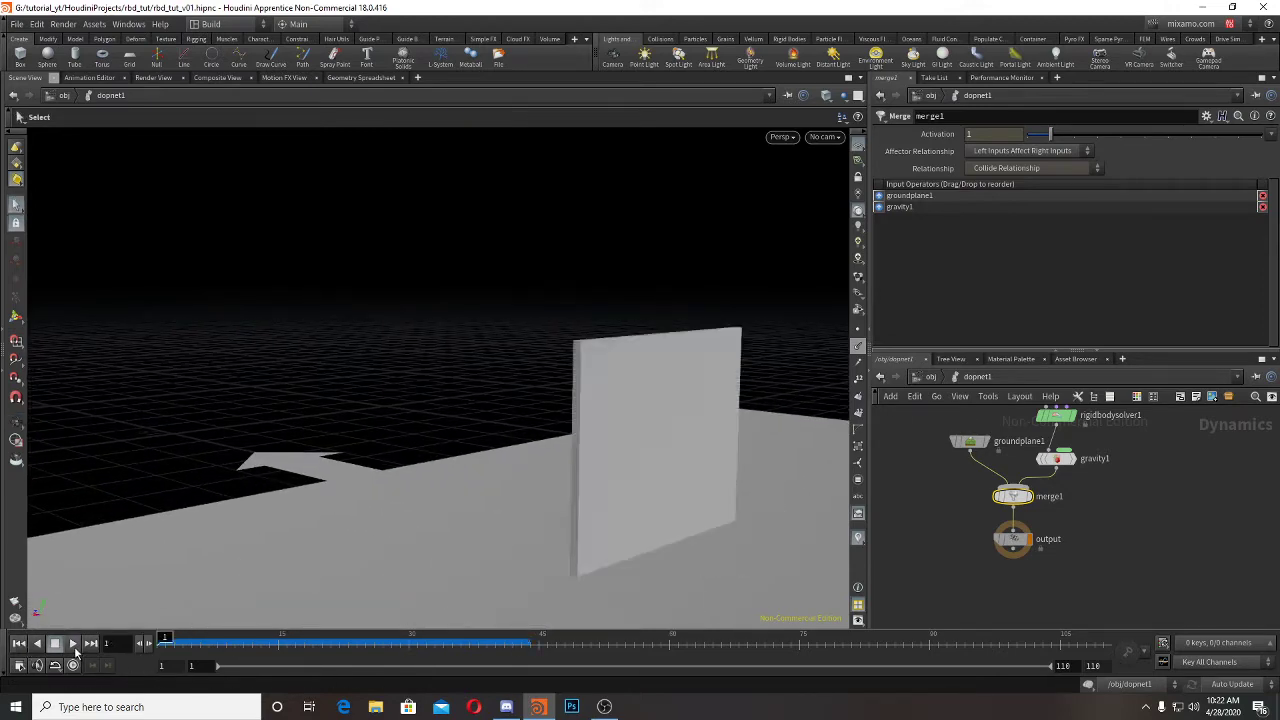
{"action": "left_click", "coordinate": [22, 645]}
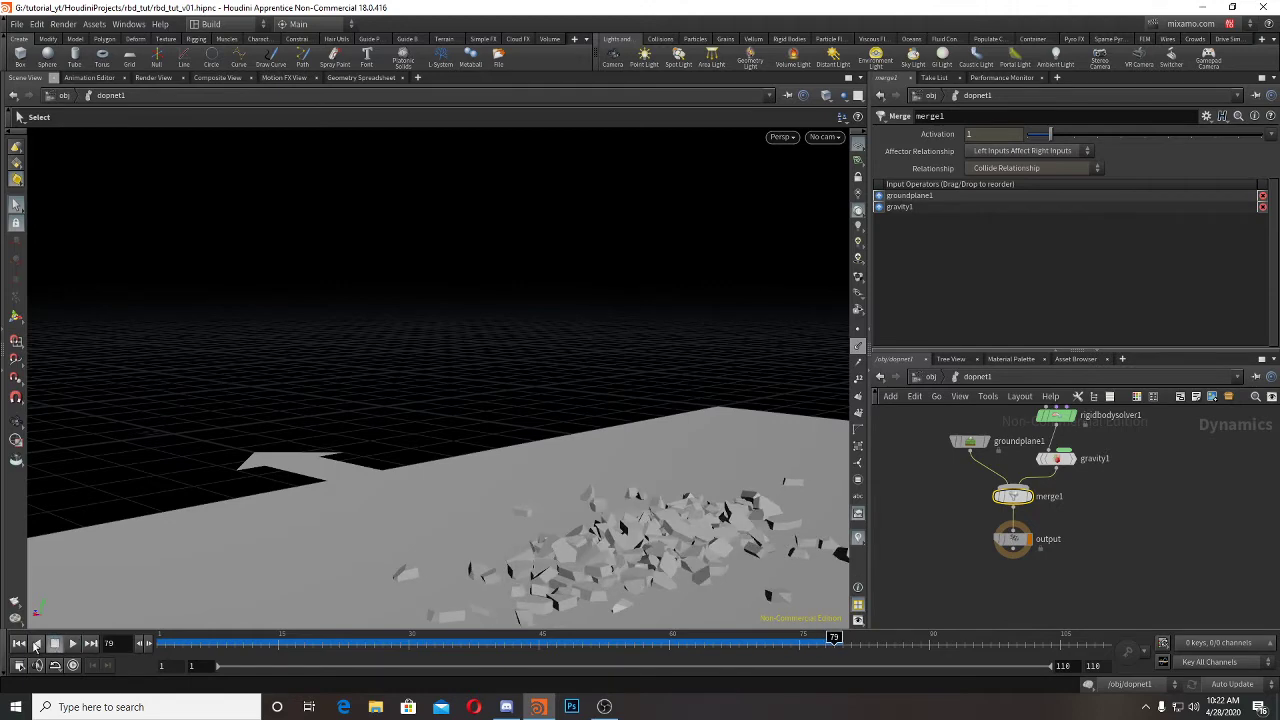
{"action": "left_click", "coordinate": [20, 644]}
{"action": "left_click_drag", "start_coordinate": [514, 423], "coordinate": [690, 475], "text": "alt"}
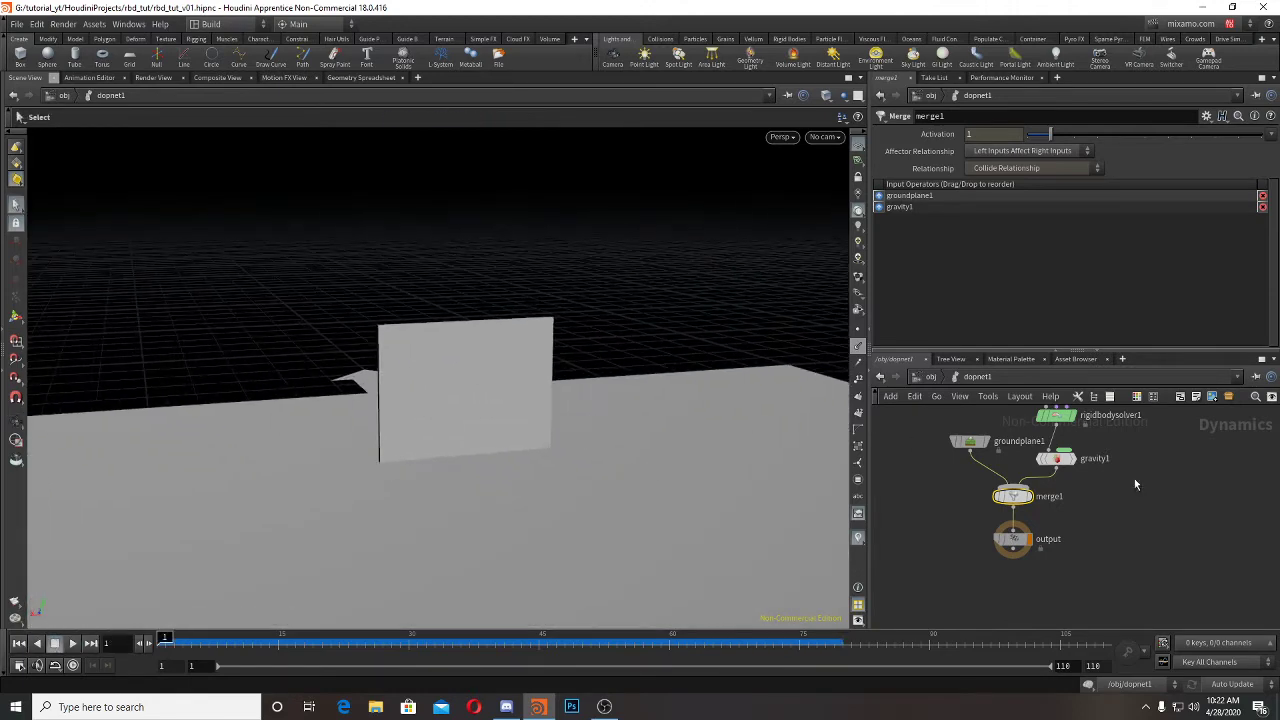
Step: Insert a Multiple Solver node before gravity1 and detach rigidbodysolver1, so rbdpackedobject1 feeds the new solver directly
{"action": "middle_click_drag", "start_coordinate": [1134, 478], "coordinate": [1130, 559]}
{"action": "left_click_drag", "start_coordinate": [1053, 494], "coordinate": [980, 456]}
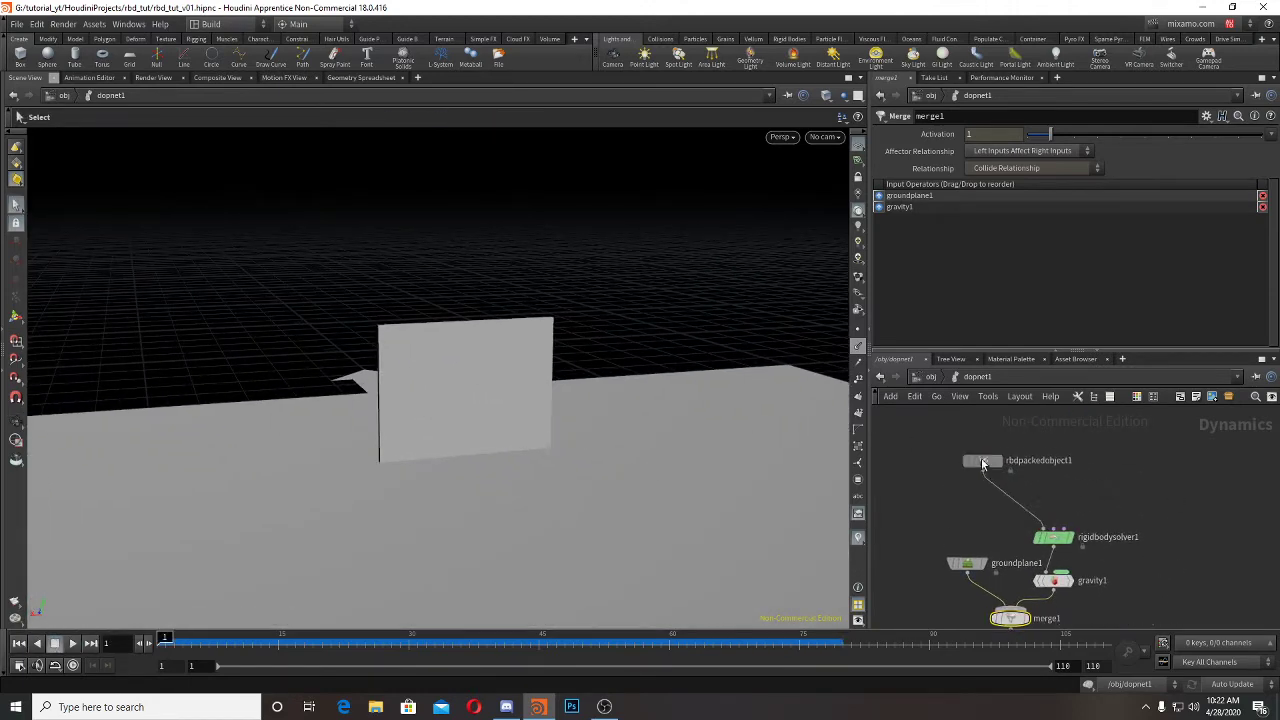
{"action": "left_click_drag", "start_coordinate": [1053, 537], "coordinate": [1053, 494]}
{"action": "key", "text": "Tab"}
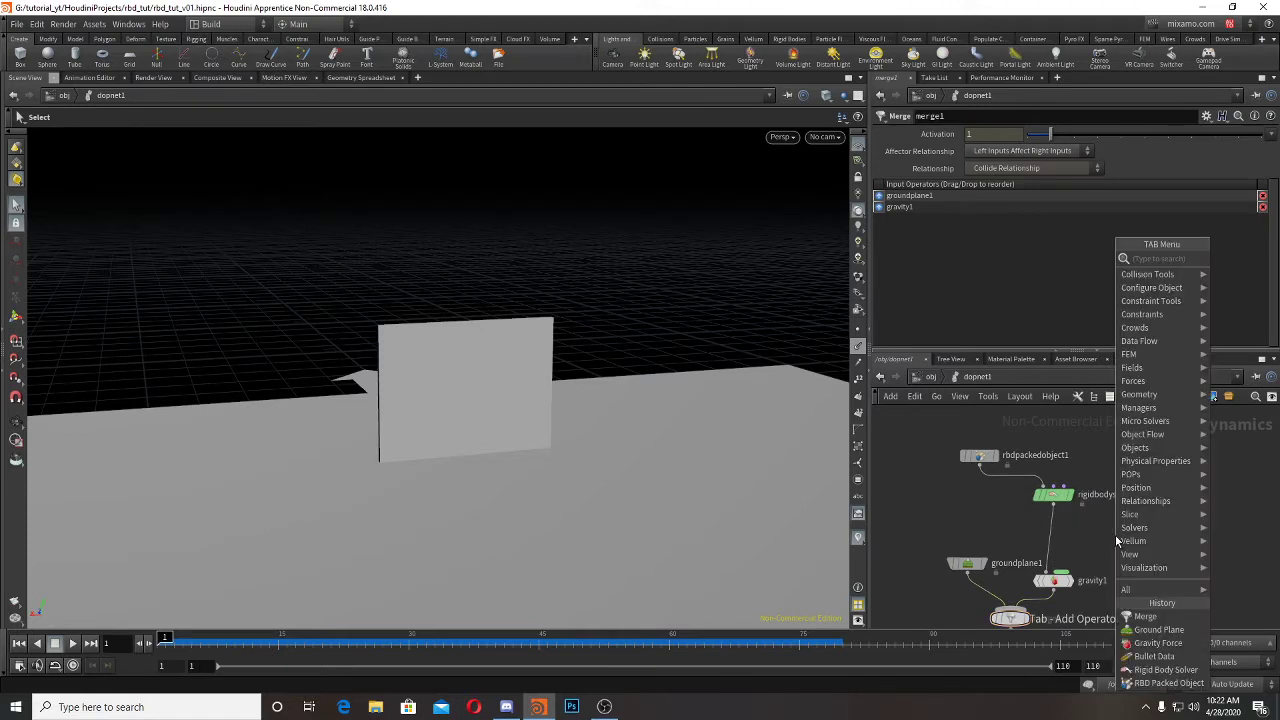
{"action": "type", "text": "mult"}
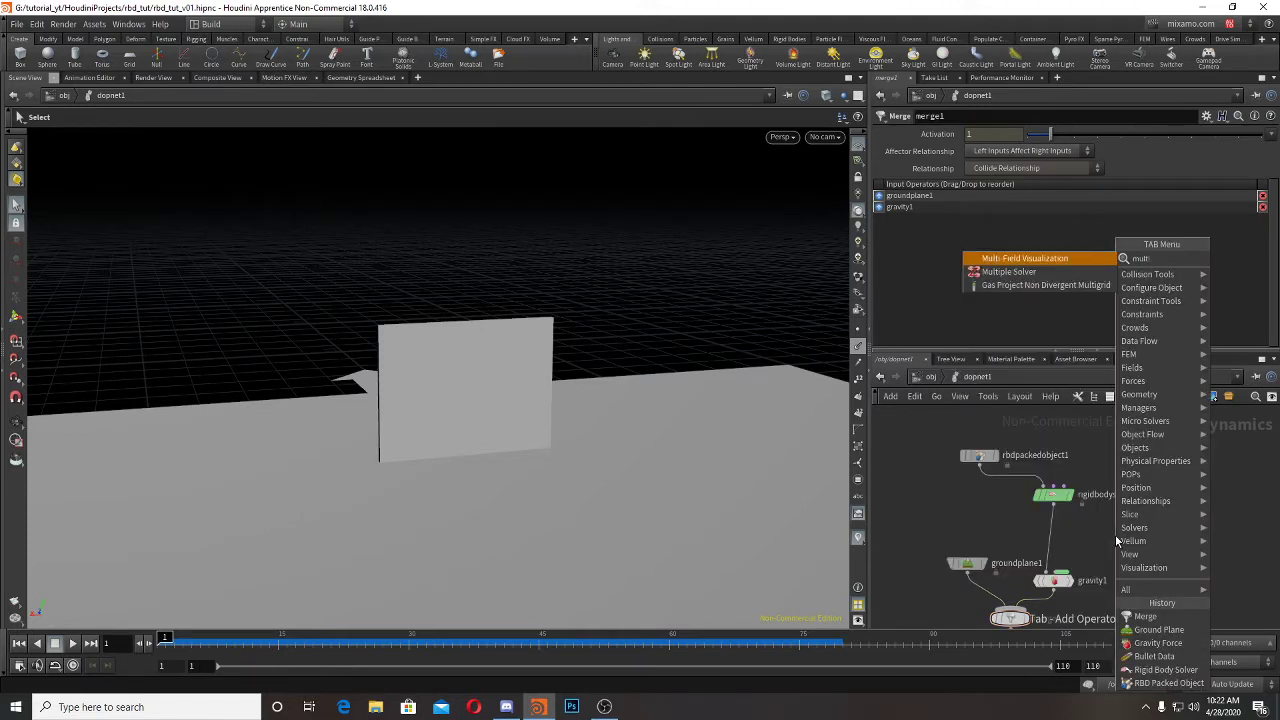
{"action": "key", "text": "Down"}
{"action": "key", "text": "Return"}
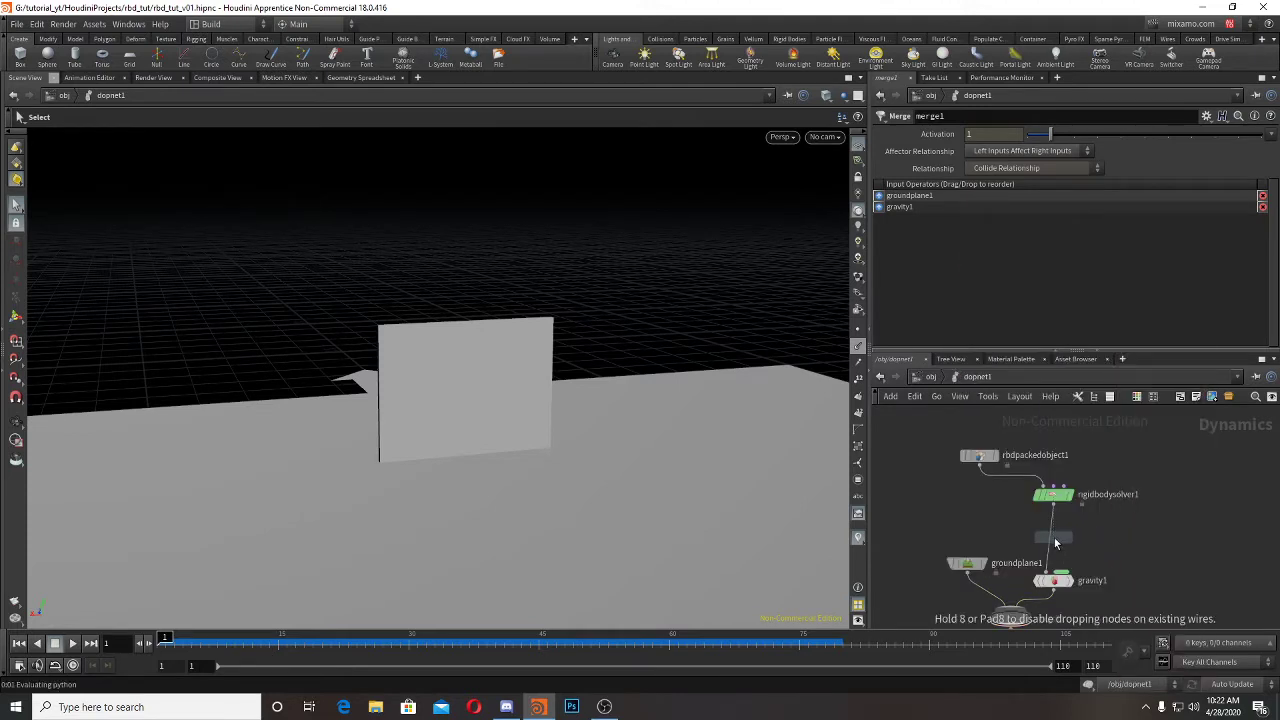
{"action": "left_click", "coordinate": [1055, 545]}
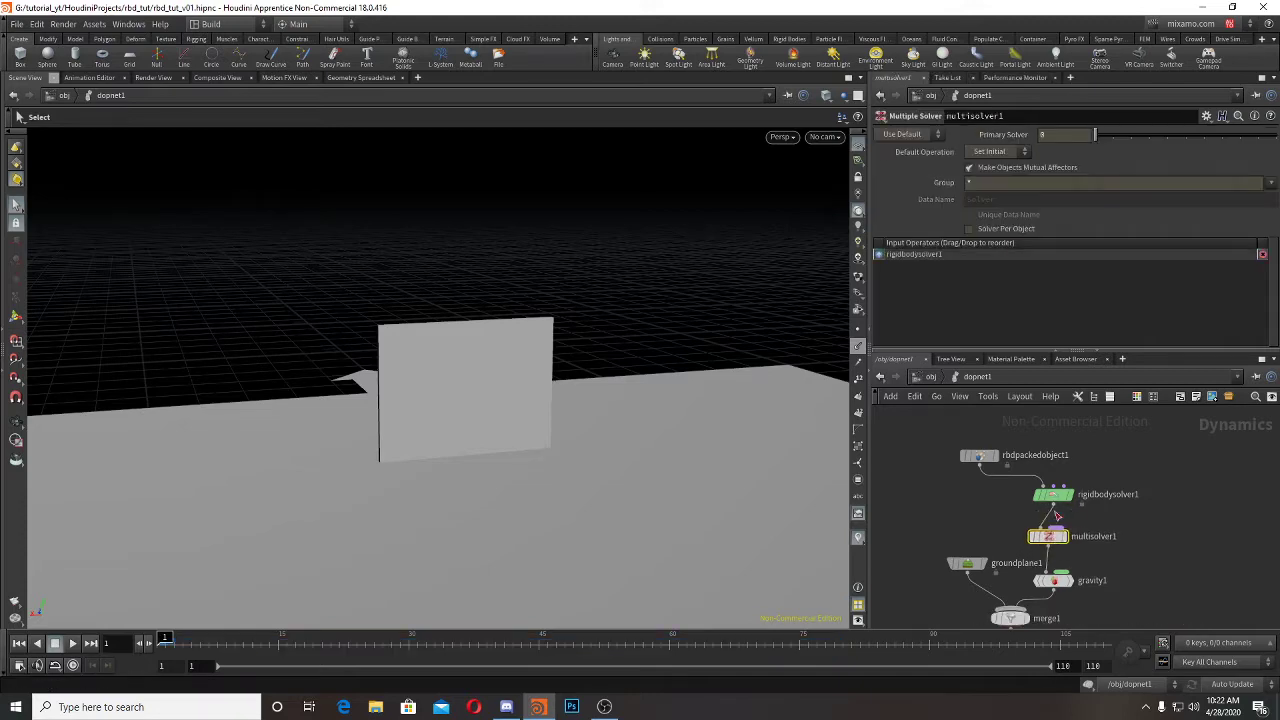
{"action": "left_click_drag", "start_coordinate": [1055, 494], "coordinate": [1145, 450]}
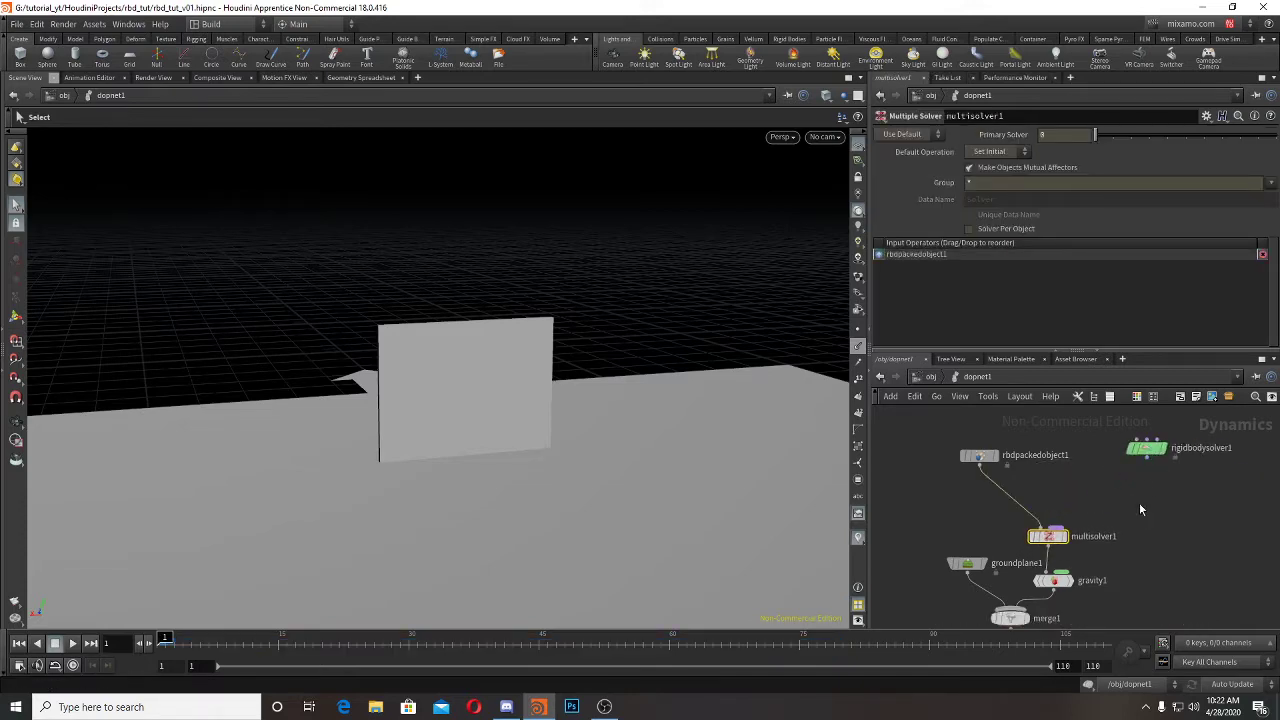
Step: Add a SOP Solver node and wire both it and rigidbodysolver1 into multisolver1's solver input
{"action": "key", "text": "Tab"}
{"action": "type", "text": "sopsolv"}
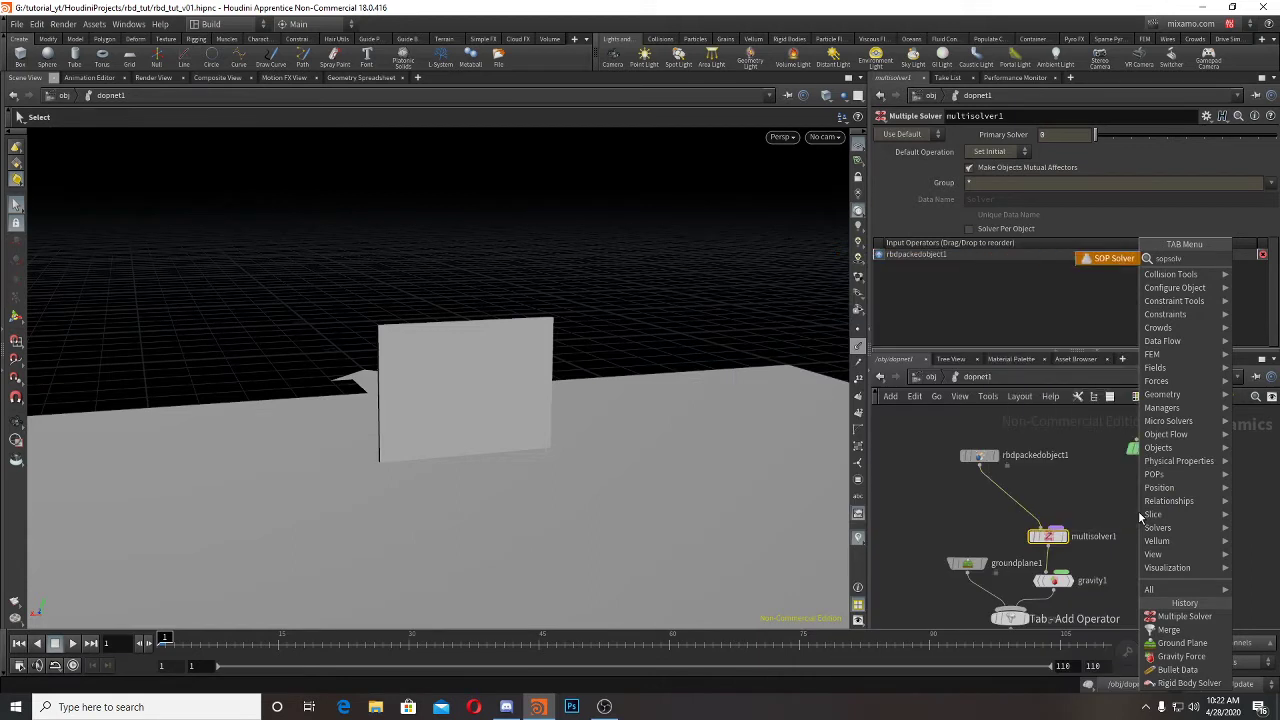
{"action": "key", "text": "Return"}
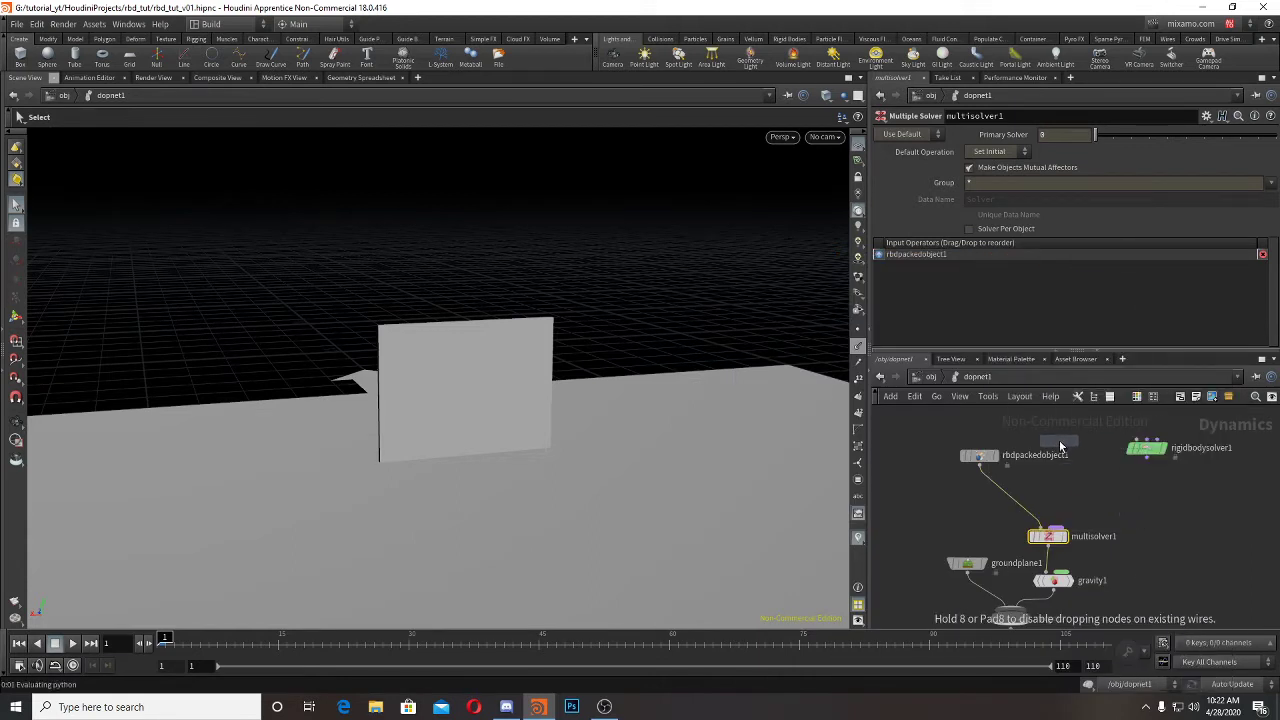
{"action": "left_click", "coordinate": [1063, 447]}
{"action": "left_click", "coordinate": [1060, 448]}
{"action": "left_click", "coordinate": [1058, 528]}
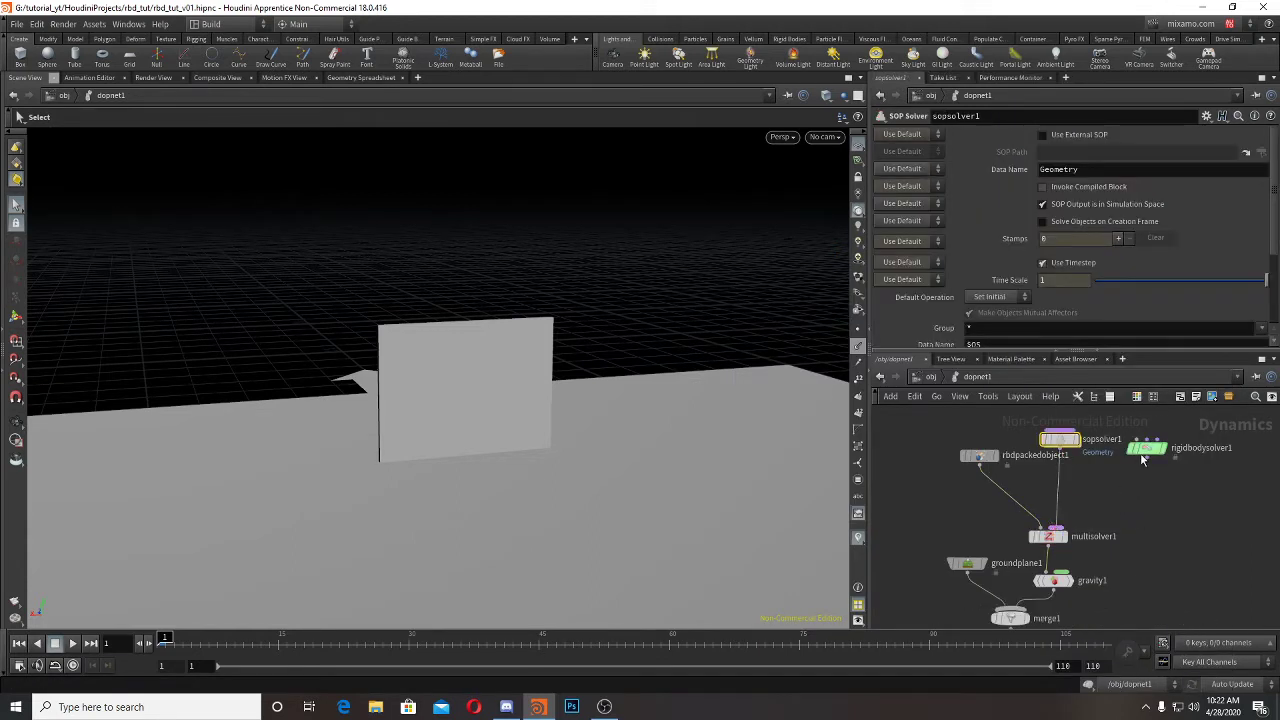
{"action": "left_click", "coordinate": [1077, 513]}
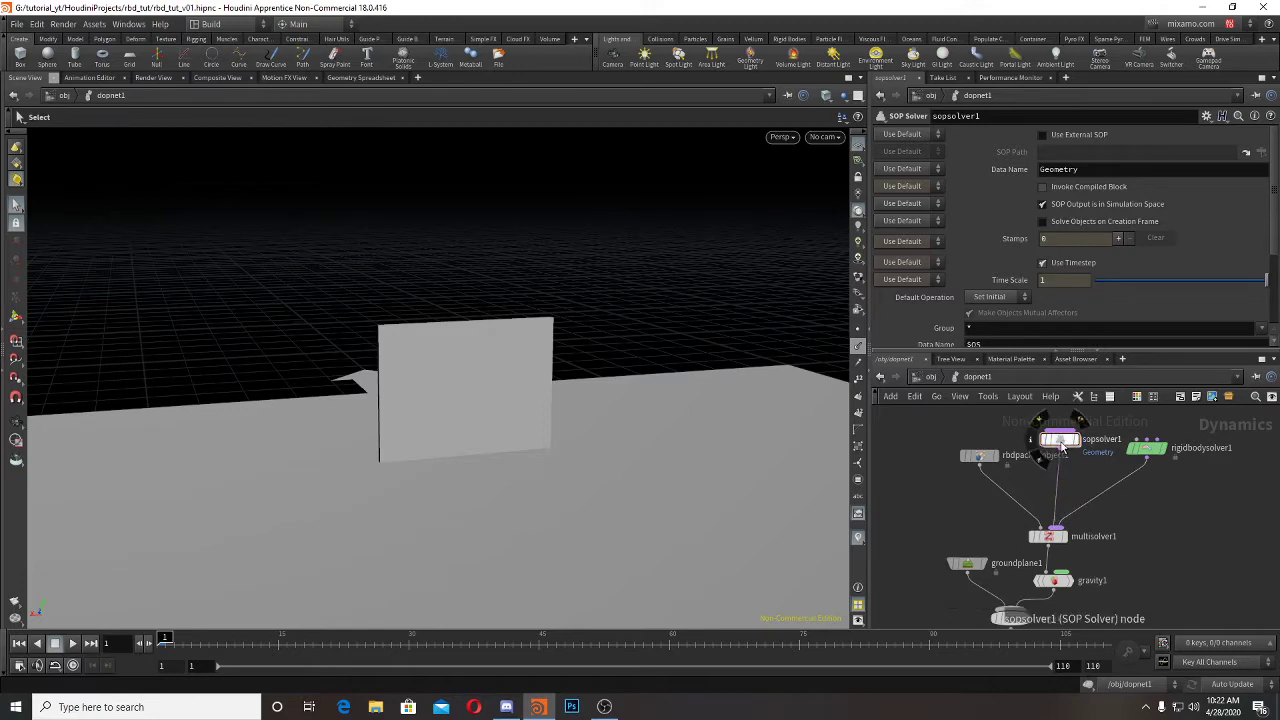
Step: Inside sopsolver1, add a Group node below dop_geometry and set its group type to Points
{"action": "double_click", "coordinate": [1060, 440]}
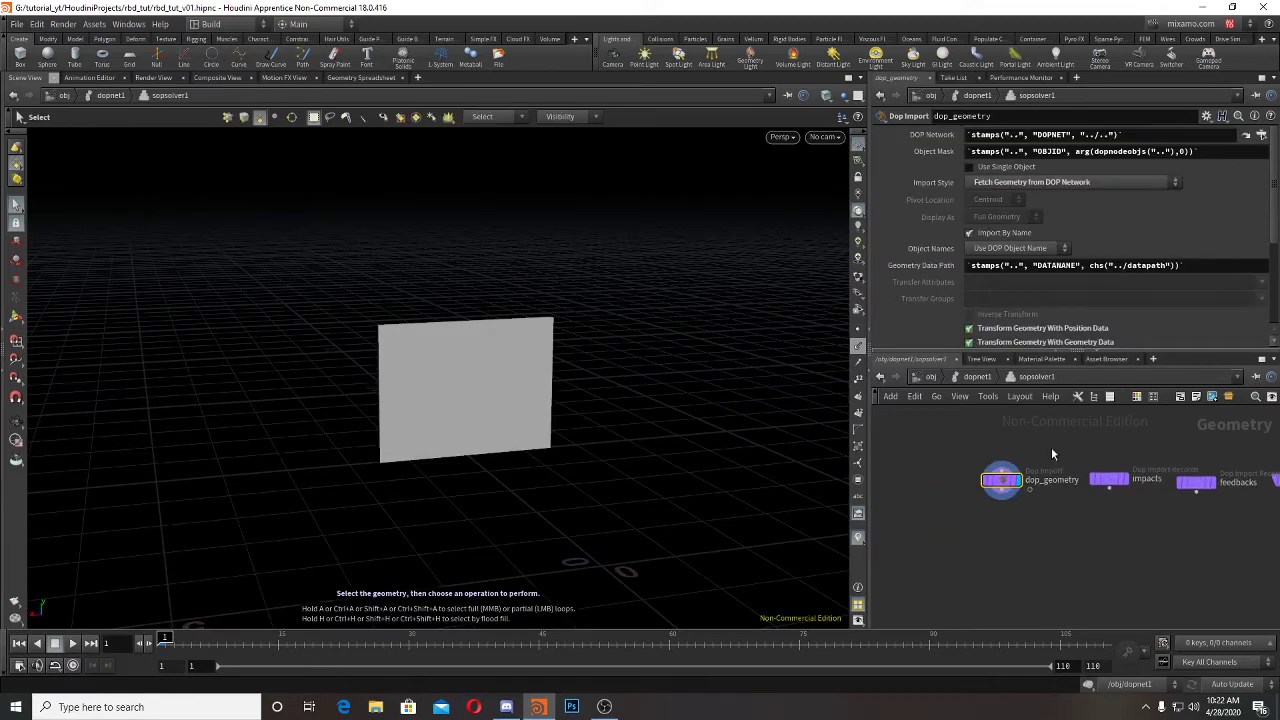
{"action": "left_click", "coordinate": [1002, 492]}
{"action": "key", "text": "Tab"}
{"action": "type", "text": "grou"}
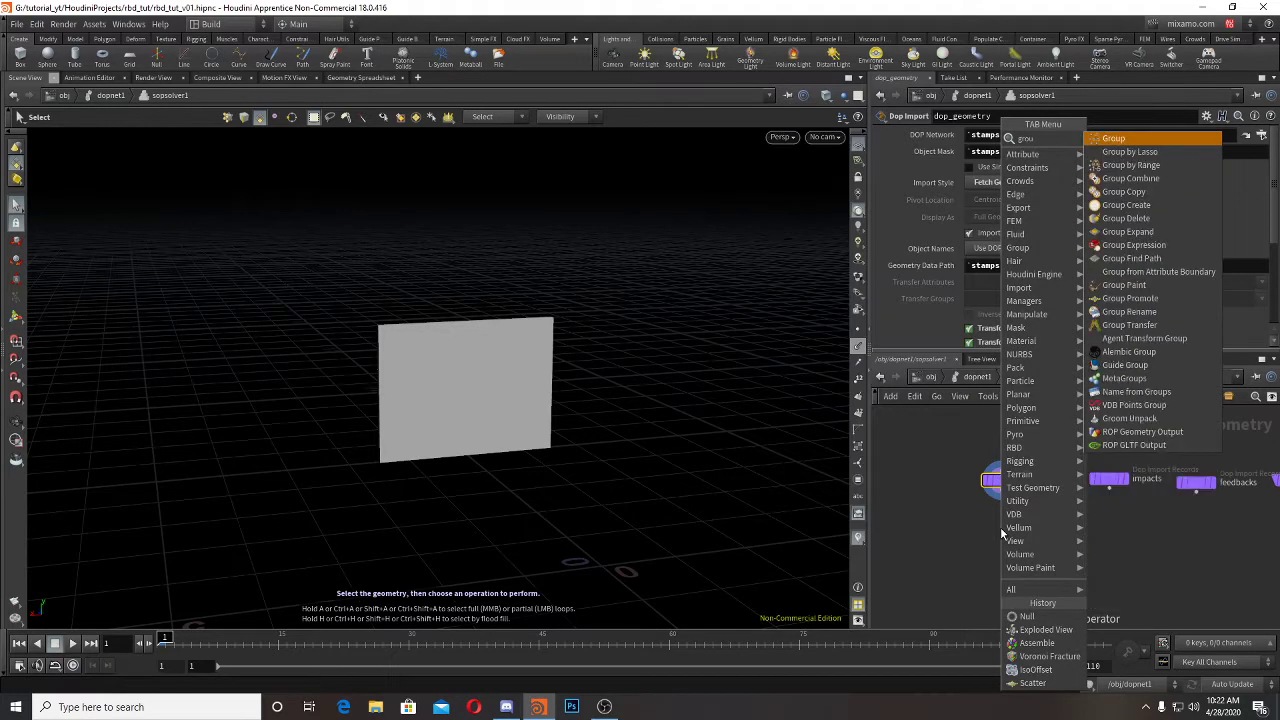
{"action": "key", "text": "Return"}
{"action": "left_click", "coordinate": [1000, 527]}
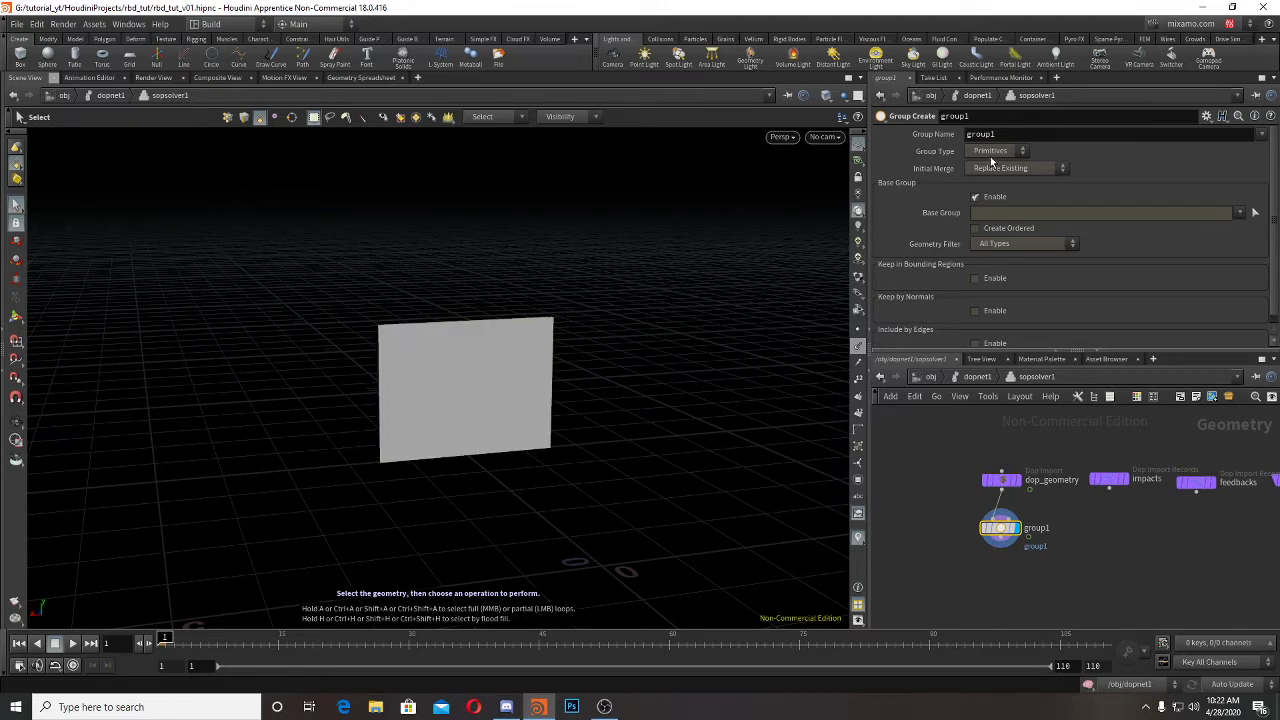
{"action": "left_click", "coordinate": [993, 151]}
{"action": "left_click", "coordinate": [996, 172]}
Step: Enable Keep in Bounding Regions on group1 and show its bounding box handle near the wall
{"action": "scroll", "coordinate": [691, 383], "scroll_direction": "up", "scroll_amount": 2}
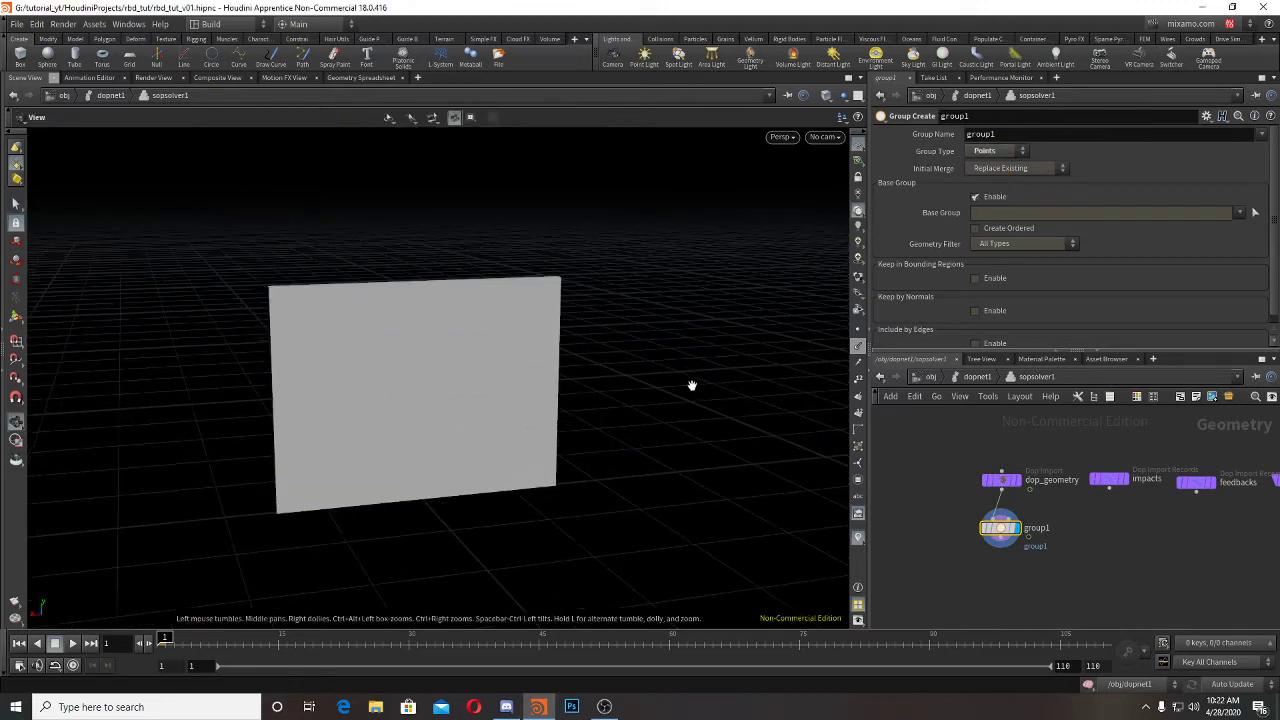
{"action": "left_click", "coordinate": [975, 278]}
{"action": "key", "text": "Escape"}
{"action": "left_click_drag", "start_coordinate": [794, 323], "coordinate": [580, 362]}
{"action": "key", "text": "s"}
{"action": "left_click", "coordinate": [19, 320]}
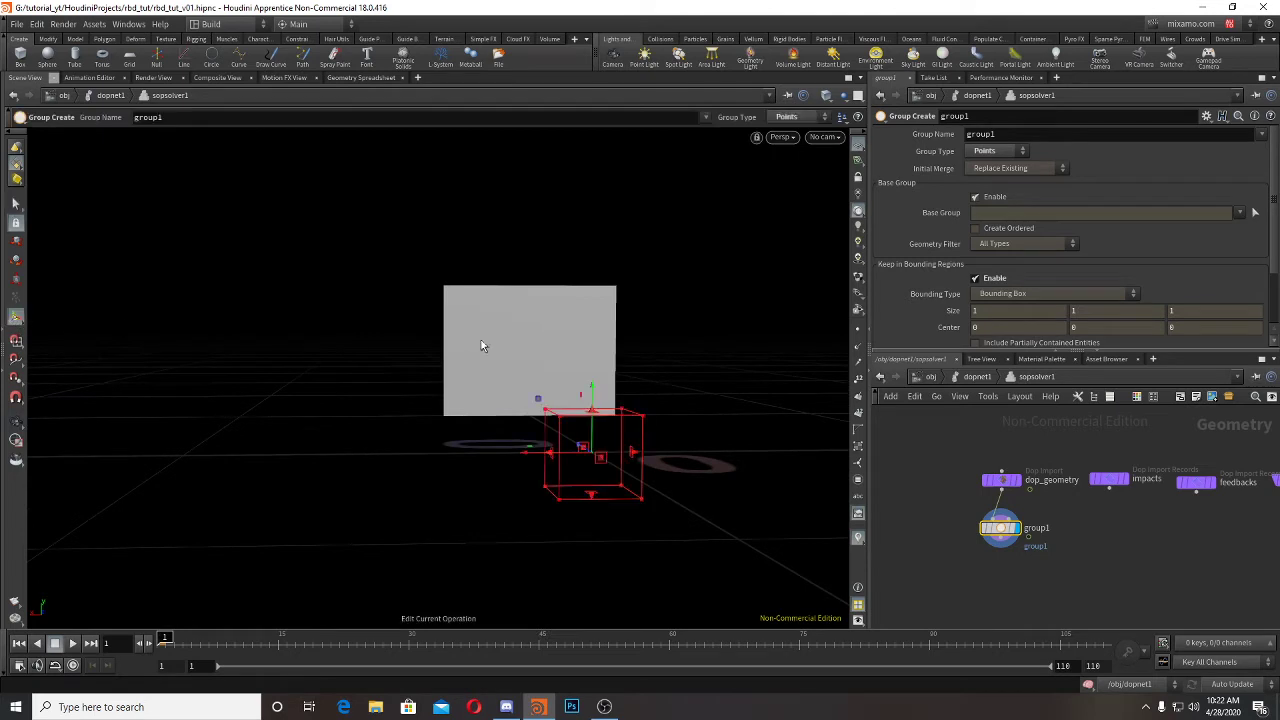
Step: Resize and move group1's bounding box to cover the wall's base, with size 3.32764 × 0.54673 × 1 and Z center 5.05421
{"action": "left_click_drag", "start_coordinate": [483, 345], "coordinate": [651, 363], "text": "alt"}
{"action": "left_click_drag", "start_coordinate": [690, 555], "coordinate": [603, 423]}
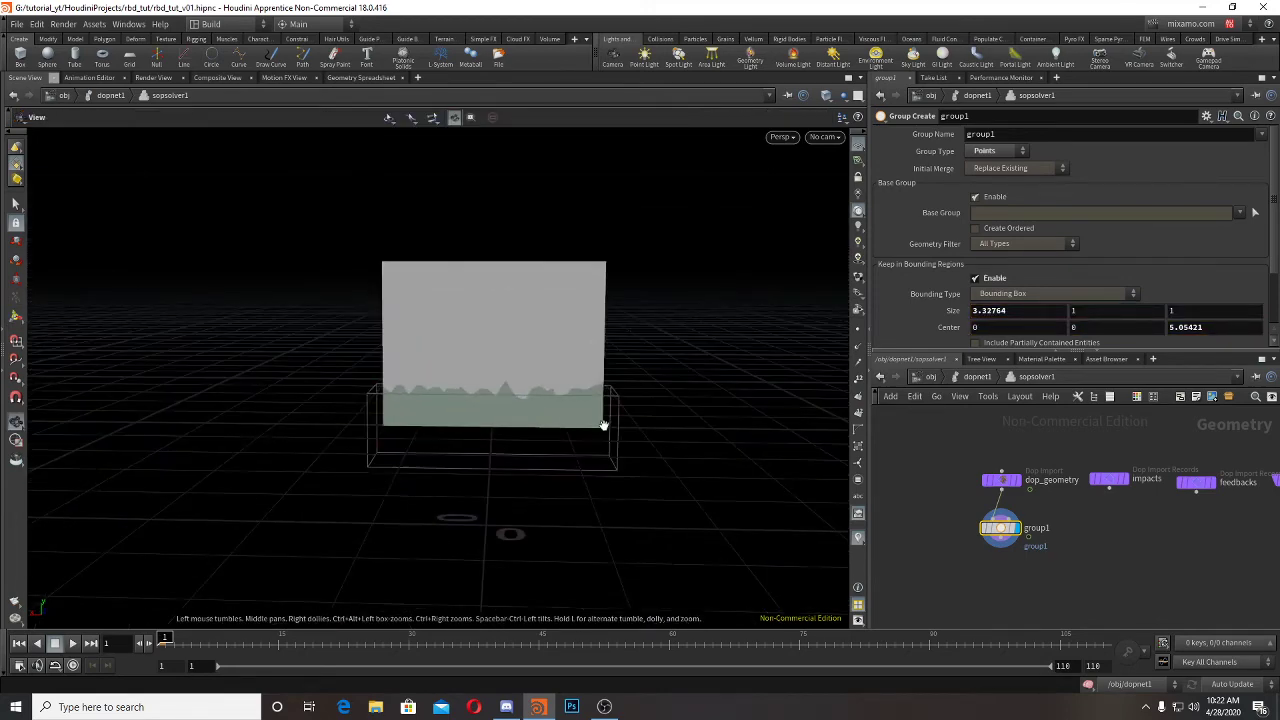
{"action": "left_click_drag", "start_coordinate": [491, 394], "coordinate": [469, 434]}
{"action": "key", "text": "Escape"}
{"action": "key", "text": "Return"}
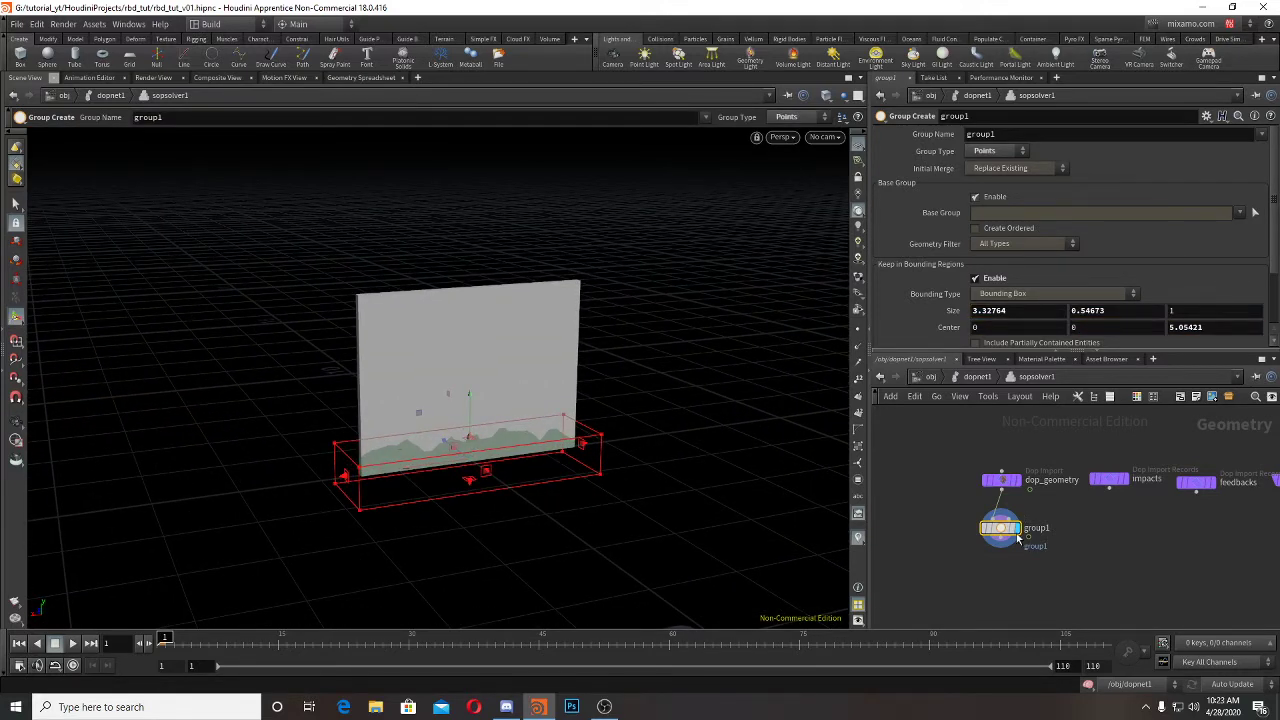
{"action": "key", "text": "Tab"}
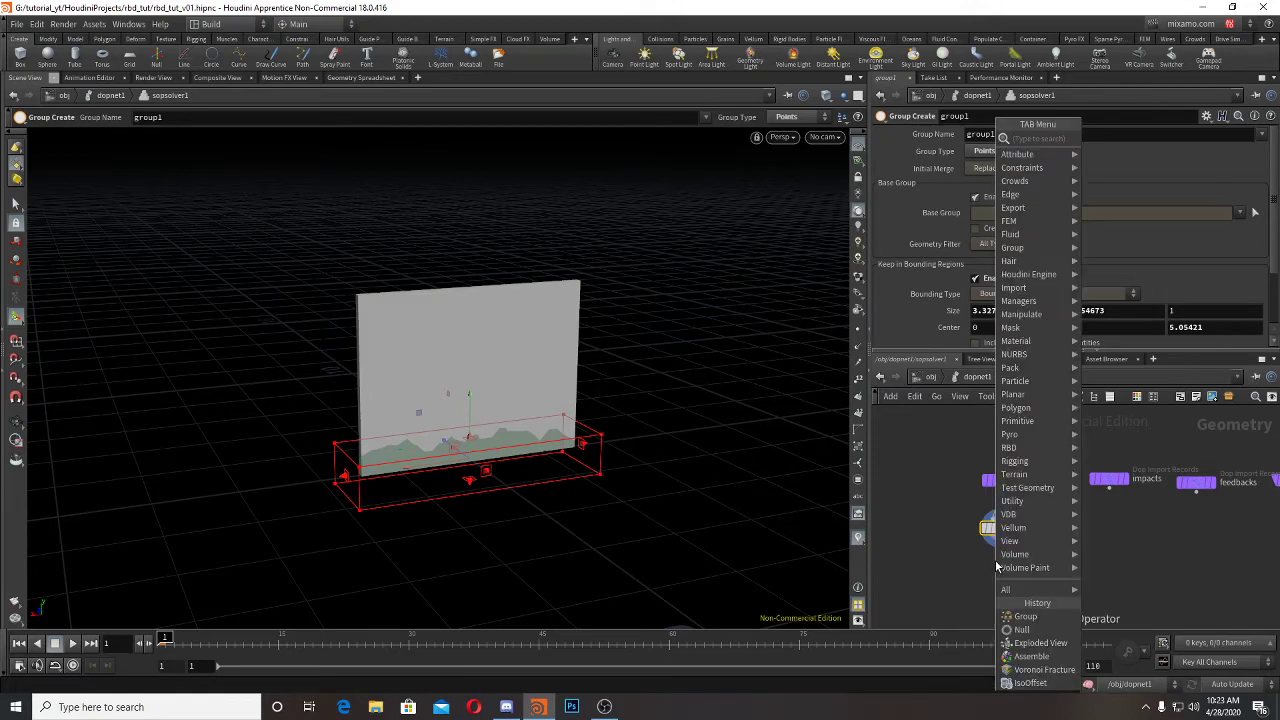
{"action": "key", "text": "Escape"}
{"action": "key", "text": "Return"}
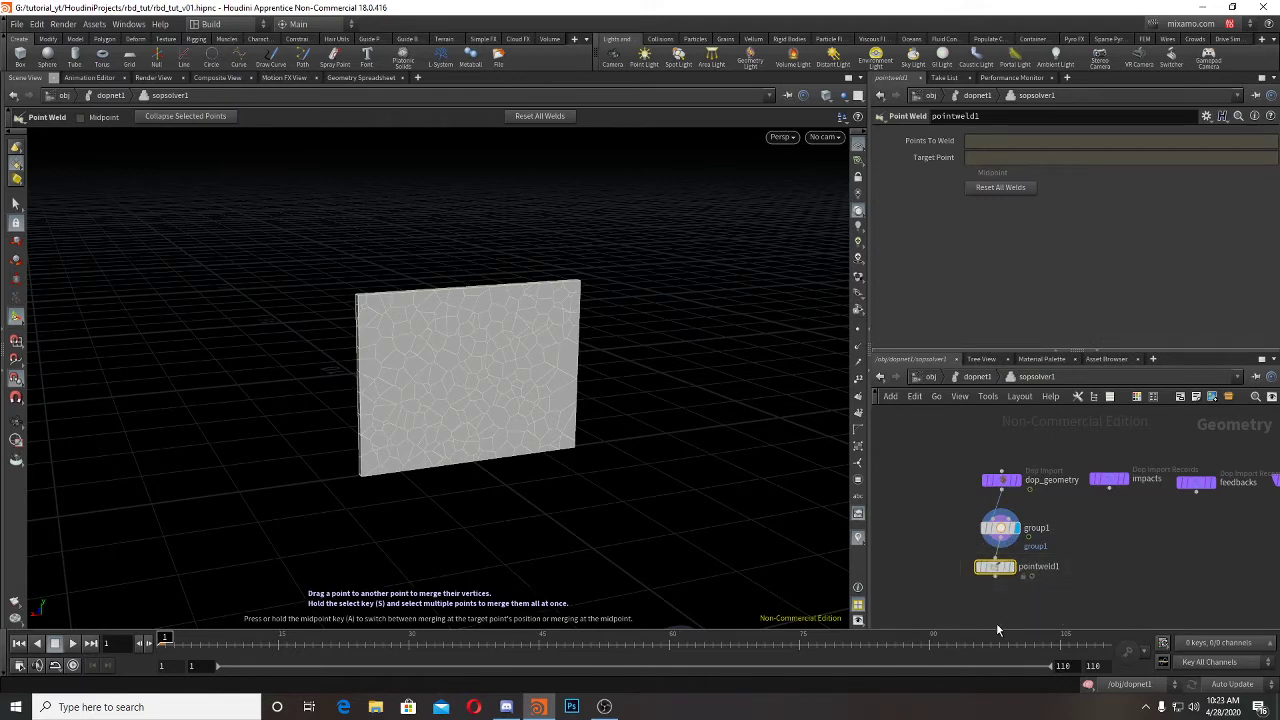
{"action": "key", "text": "Delete"}
Step: Add a Primitive Wrangle node below group1 and wire it to group1's output
{"action": "key", "text": "Tab"}
{"action": "type", "text": "pw"}
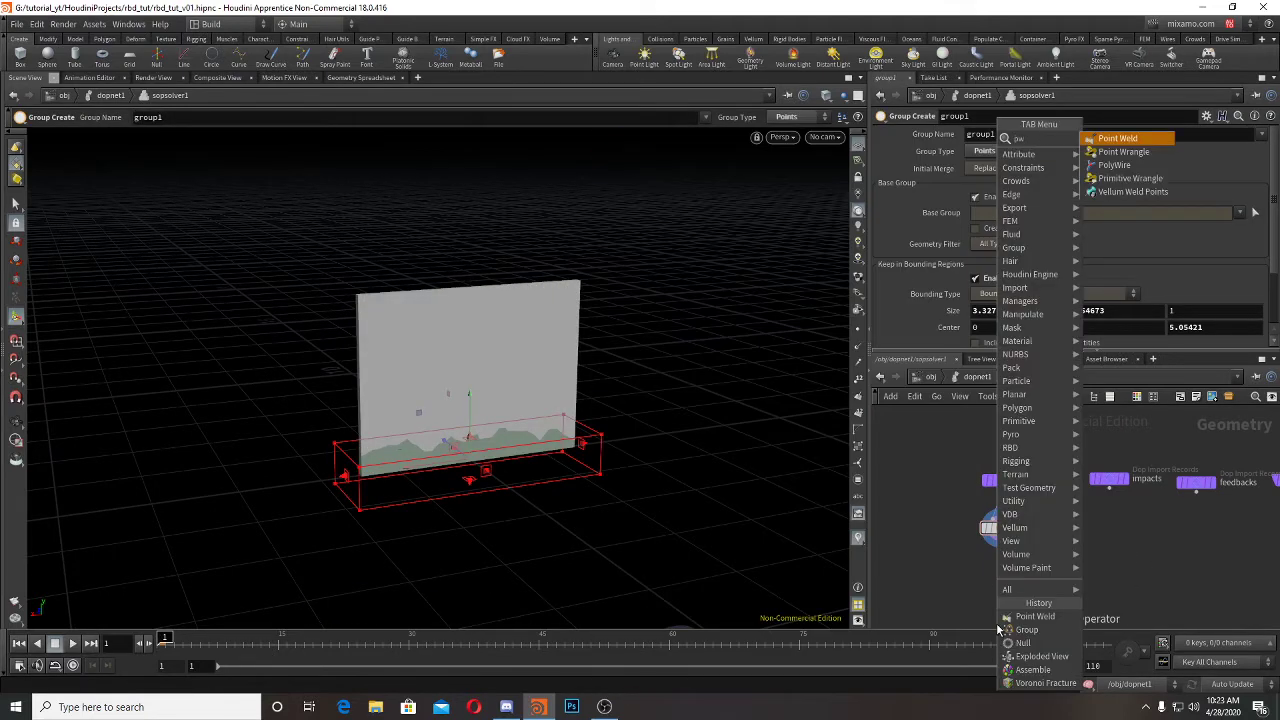
{"action": "key", "text": "Down"}
{"action": "key", "text": "Down"}
{"action": "key", "text": "Down"}
{"action": "key", "text": "Return"}
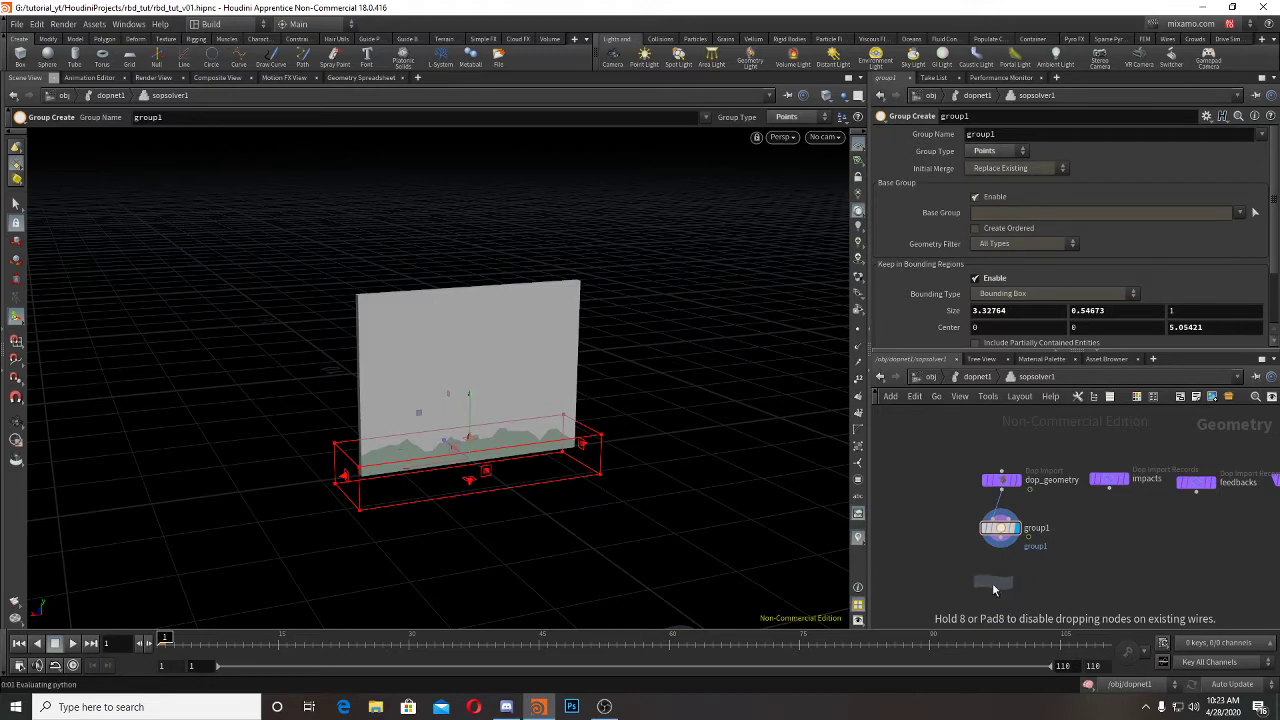
{"action": "left_click", "coordinate": [996, 590]}
{"action": "left_click_drag", "start_coordinate": [1015, 545], "coordinate": [1000, 584]}
{"action": "left_click", "coordinate": [948, 263]}
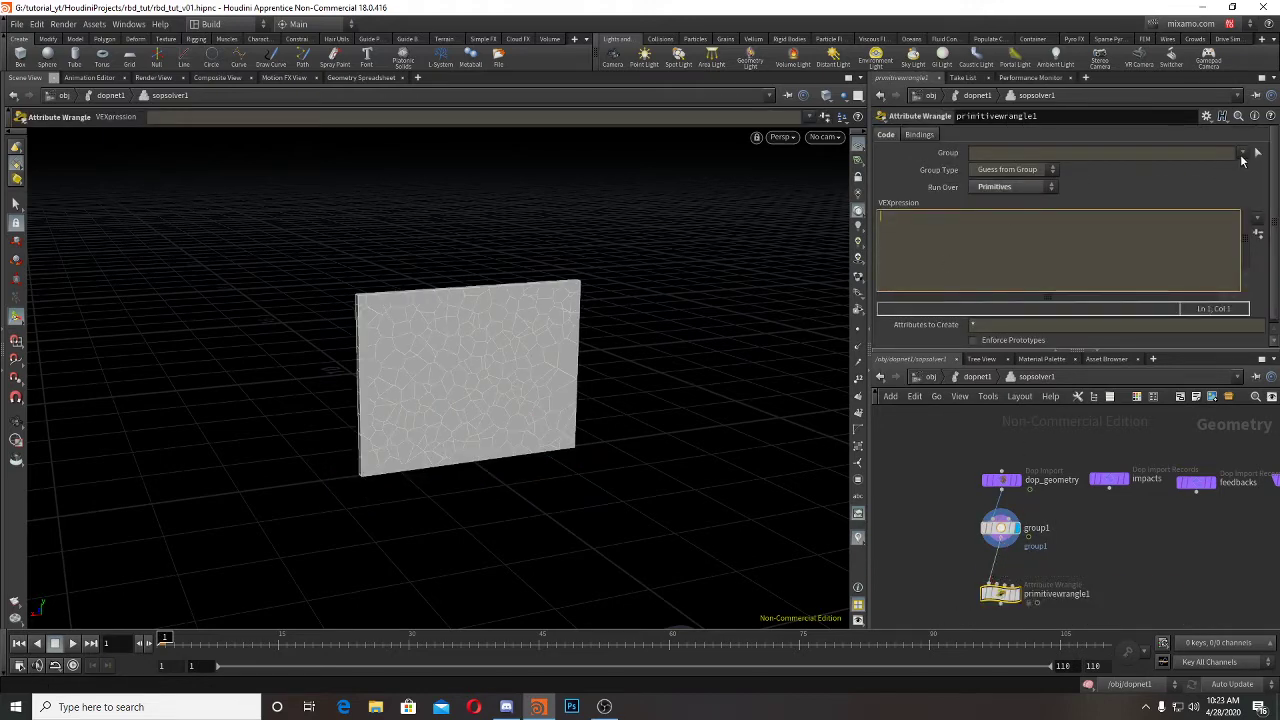
Step: Restrict primitivewrangle1 to group1, keep it running over primitives, and enter the VEX expression i@active=0;
{"action": "left_click", "coordinate": [1243, 155]}
{"action": "left_click", "coordinate": [1249, 169]}
{"action": "left_click", "coordinate": [1011, 188]}
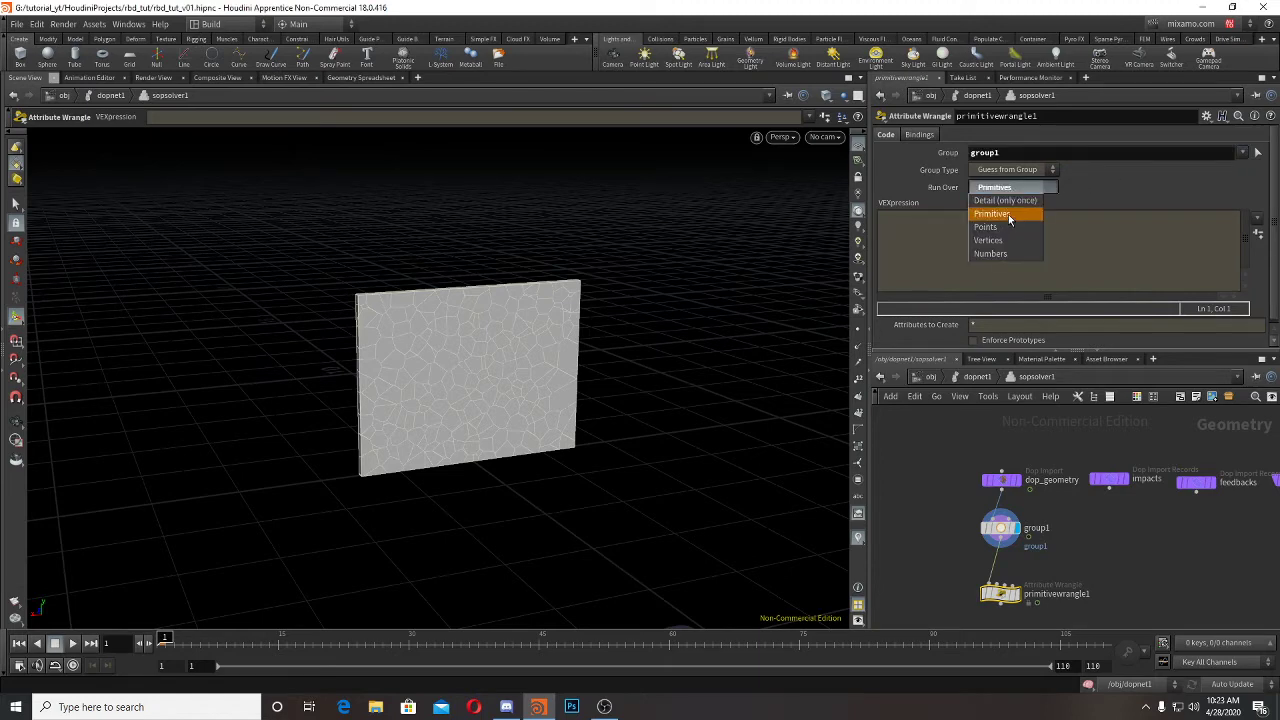
{"action": "left_click", "coordinate": [1008, 214]}
{"action": "left_click", "coordinate": [975, 239]}
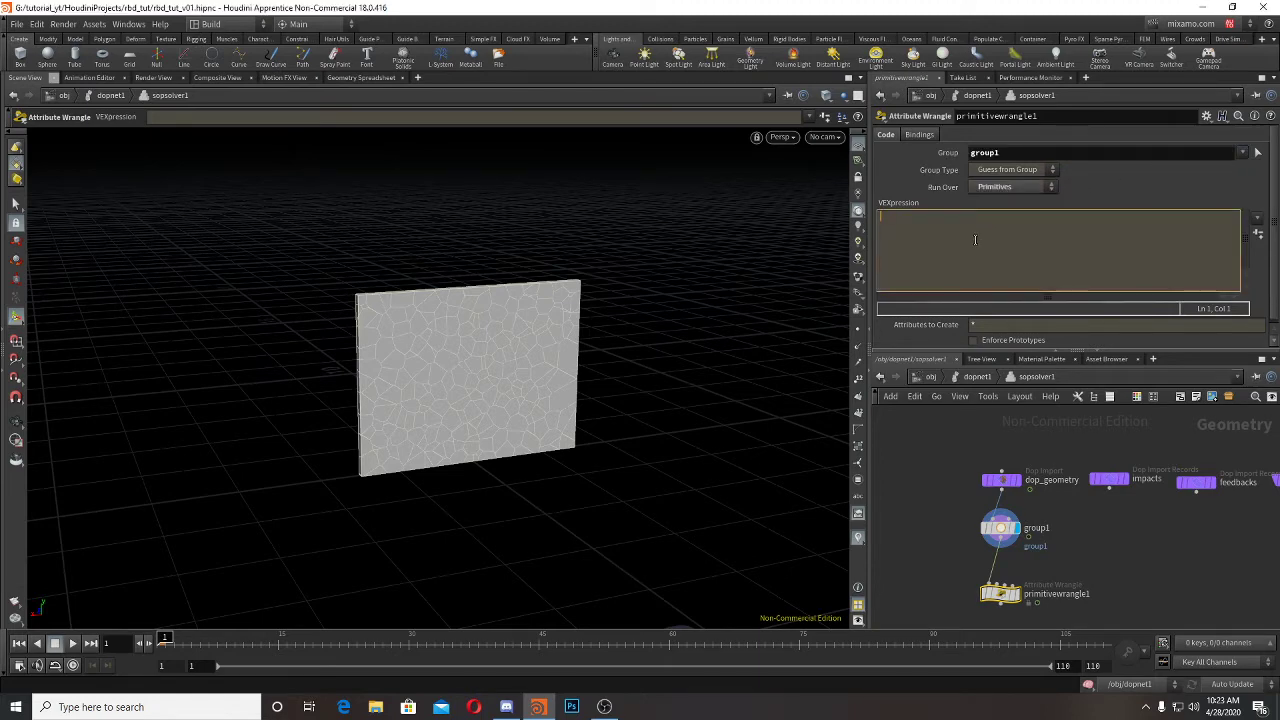
{"action": "type", "text": "i@active=0;"}
{"action": "left_click", "coordinate": [1118, 547]}
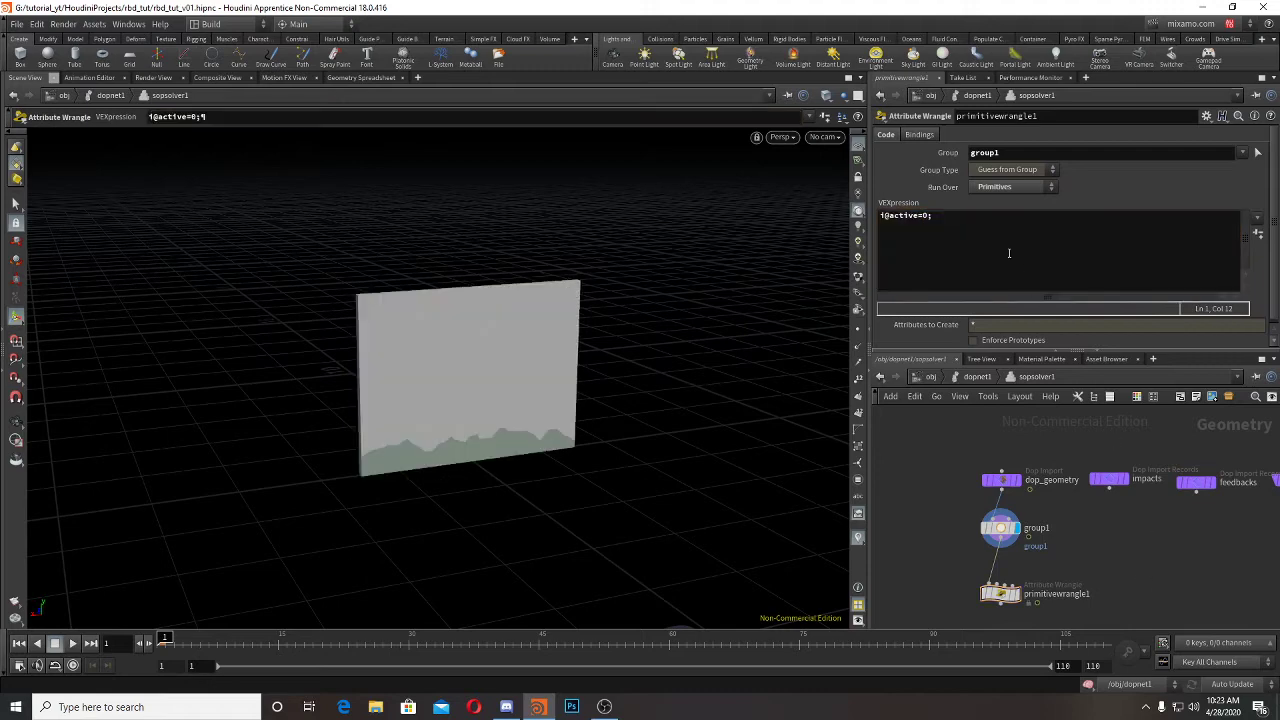
Step: Set the display flag on primitivewrangle1 inside sopsolver1, and play the simulation from dopnet1
{"action": "left_click", "coordinate": [972, 377]}
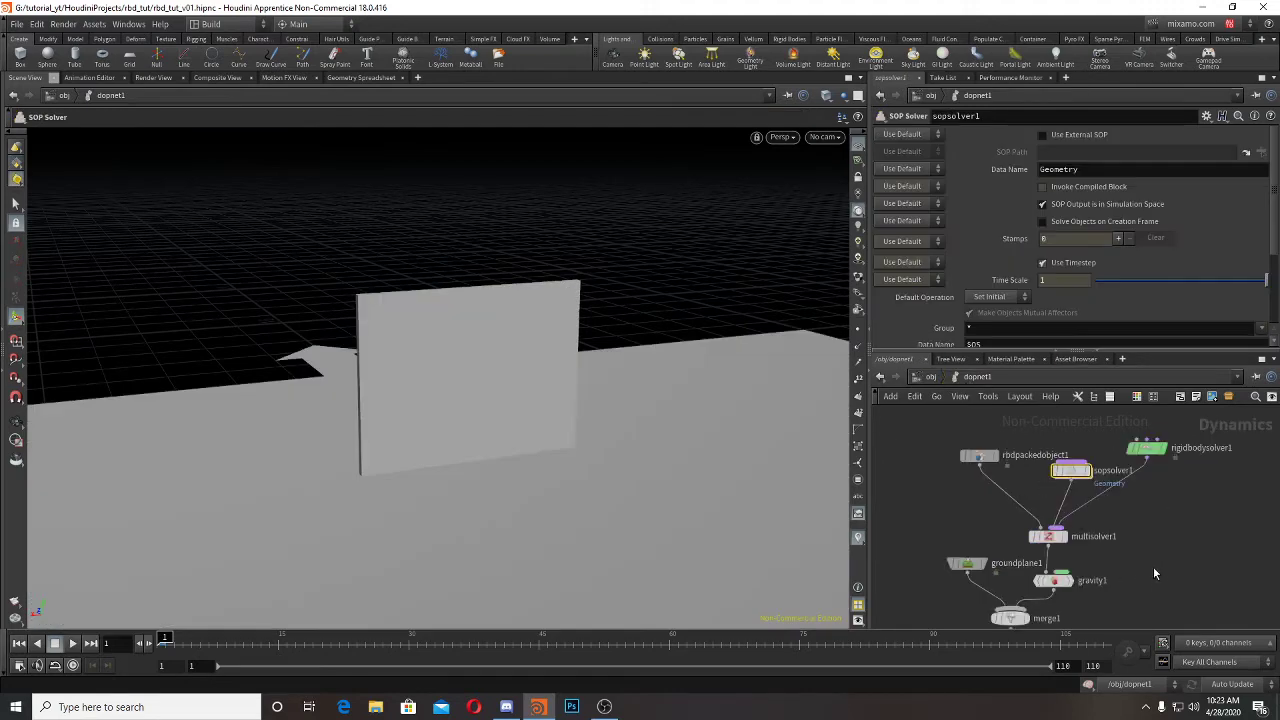
{"action": "double_click", "coordinate": [1076, 432]}
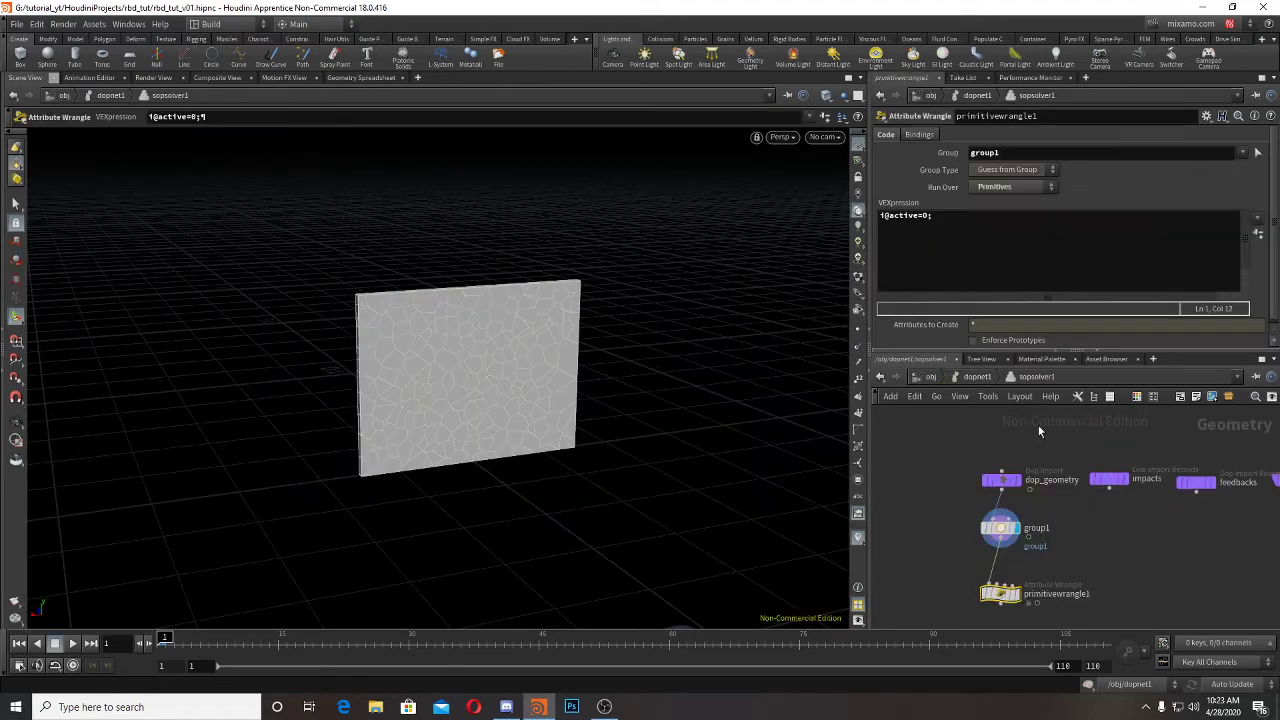
{"action": "left_click", "coordinate": [1018, 594]}
{"action": "left_click", "coordinate": [975, 377]}
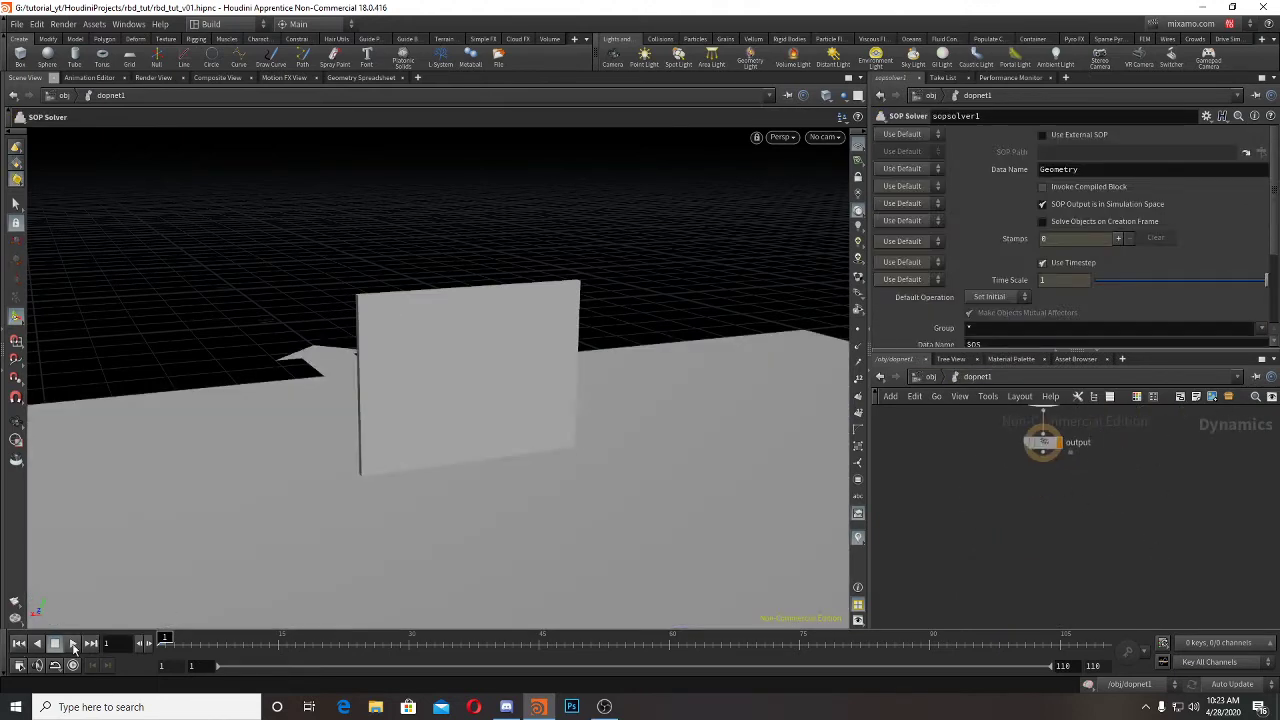
{"action": "left_click", "coordinate": [72, 643]}
{"action": "left_click_drag", "start_coordinate": [992, 501], "coordinate": [979, 581]}
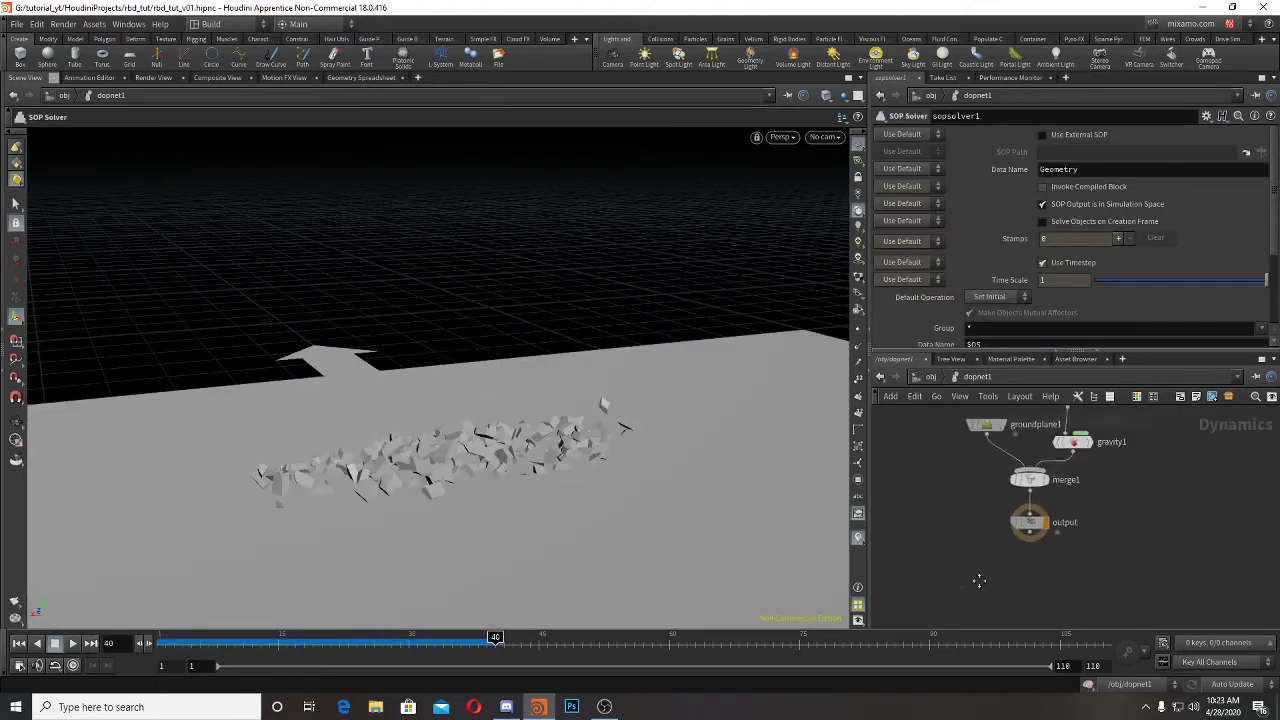
Step: Inside sopsolver1, set primitivewrangle1 to run over Points
{"action": "middle_click_drag", "start_coordinate": [1151, 437], "coordinate": [1132, 609]}
{"action": "double_click", "coordinate": [1066, 508]}
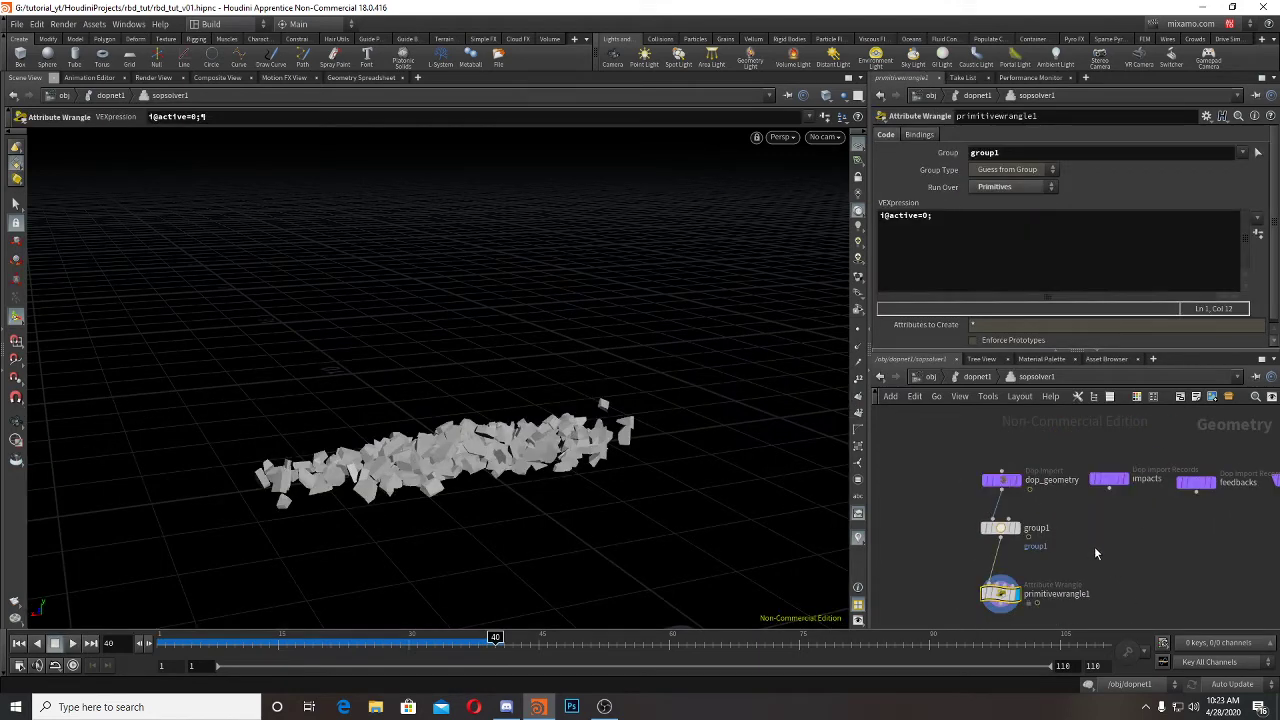
{"action": "left_click", "coordinate": [1012, 187]}
{"action": "left_click", "coordinate": [1000, 229]}
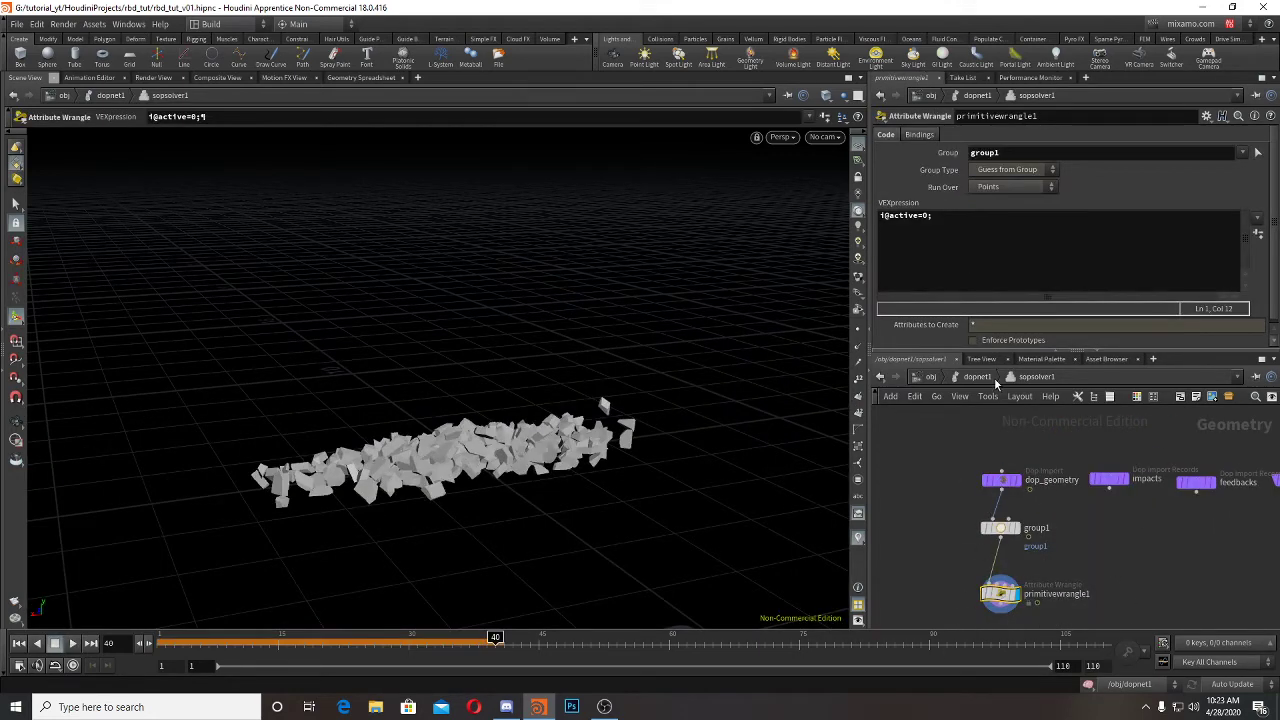
Step: Return to dopnet1 and replay the wall simulation from the first frame, stopping once the pieces have fallen
{"action": "left_click", "coordinate": [978, 376]}
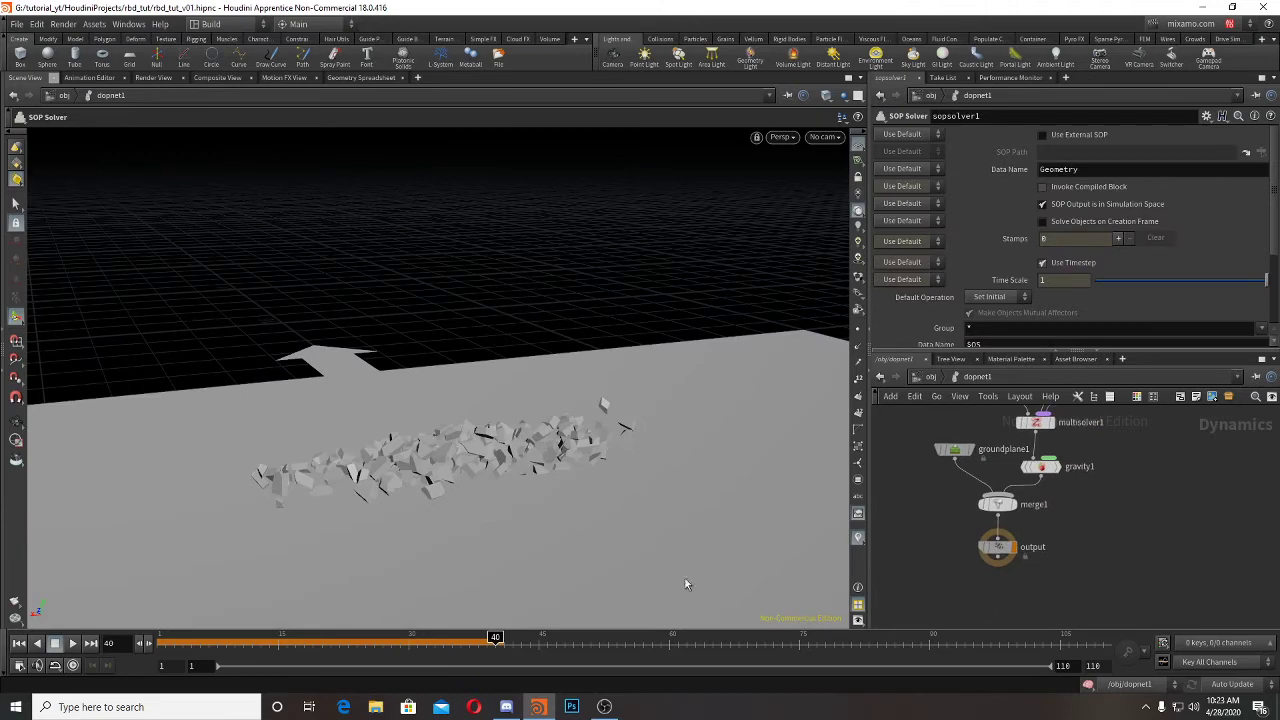
{"action": "left_click", "coordinate": [28, 645]}
{"action": "left_click", "coordinate": [73, 645]}
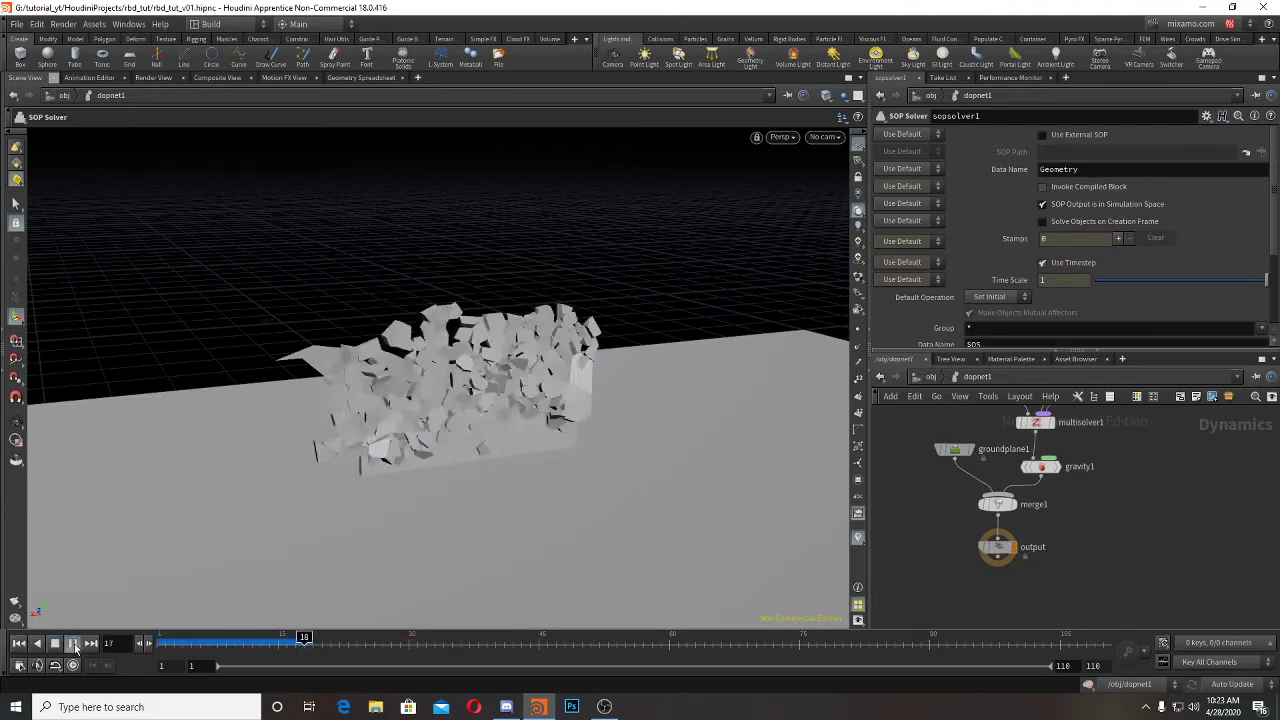
{"action": "left_click", "coordinate": [73, 645]}
Step: Examine the collapsed wall's base up close from several angles, and return to the first frame
{"action": "right_click_drag", "start_coordinate": [470, 455], "coordinate": [809, 466], "text": "alt"}
{"action": "left_click_drag", "start_coordinate": [480, 540], "coordinate": [474, 486], "text": "alt"}
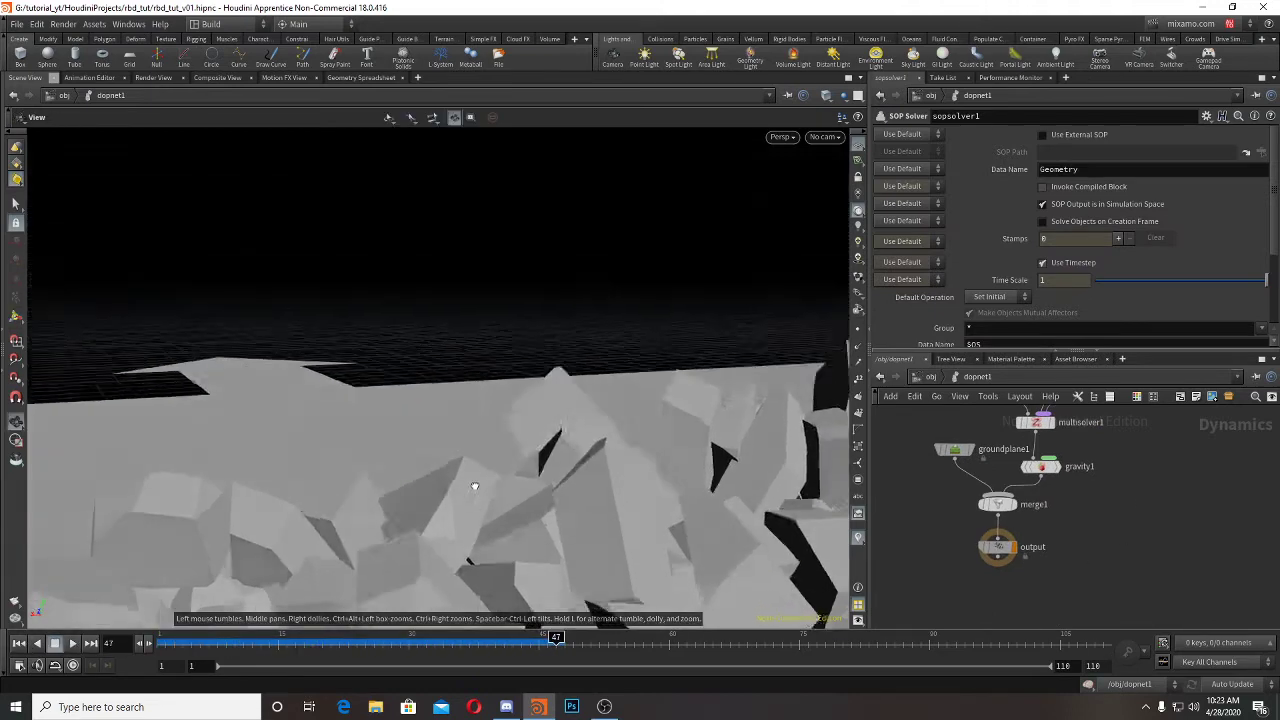
{"action": "right_click_drag", "start_coordinate": [474, 486], "coordinate": [557, 326], "text": "alt"}
{"action": "left_click_drag", "start_coordinate": [557, 326], "coordinate": [580, 436], "text": "alt"}
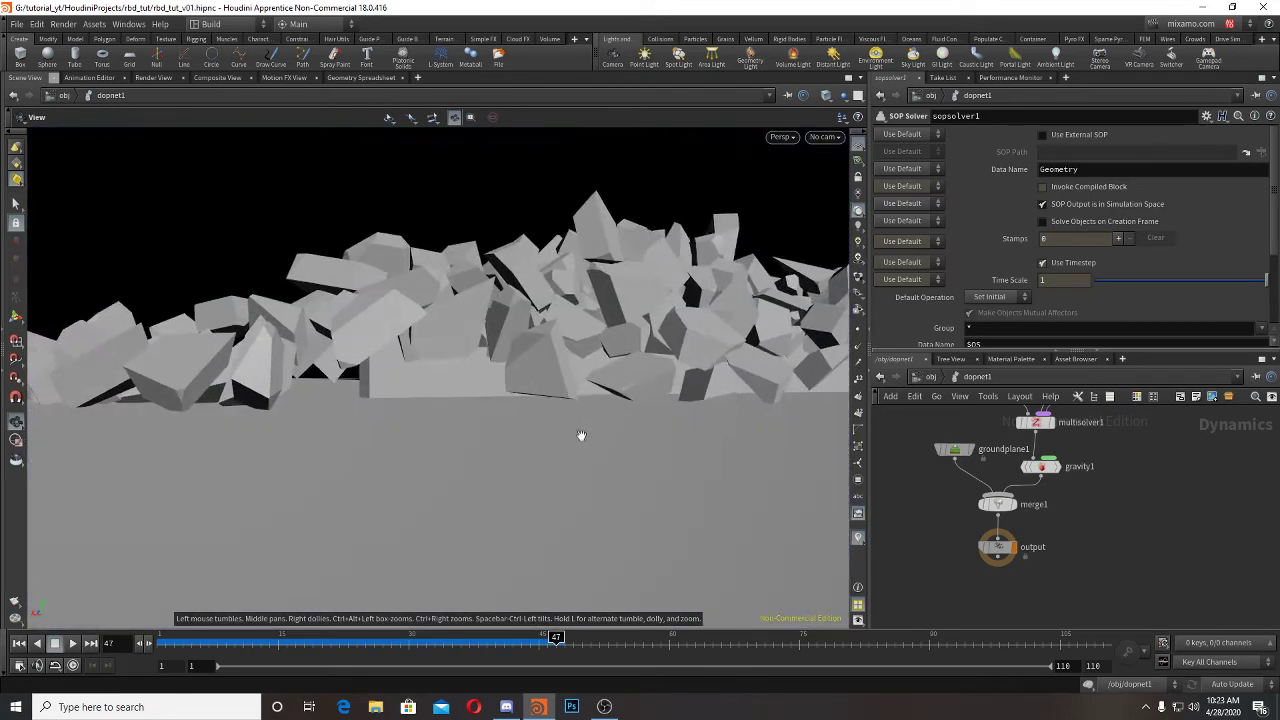
{"action": "left_click_drag", "start_coordinate": [409, 375], "coordinate": [154, 483], "text": "alt"}
{"action": "right_click_drag", "start_coordinate": [560, 420], "coordinate": [471, 443], "text": "alt"}
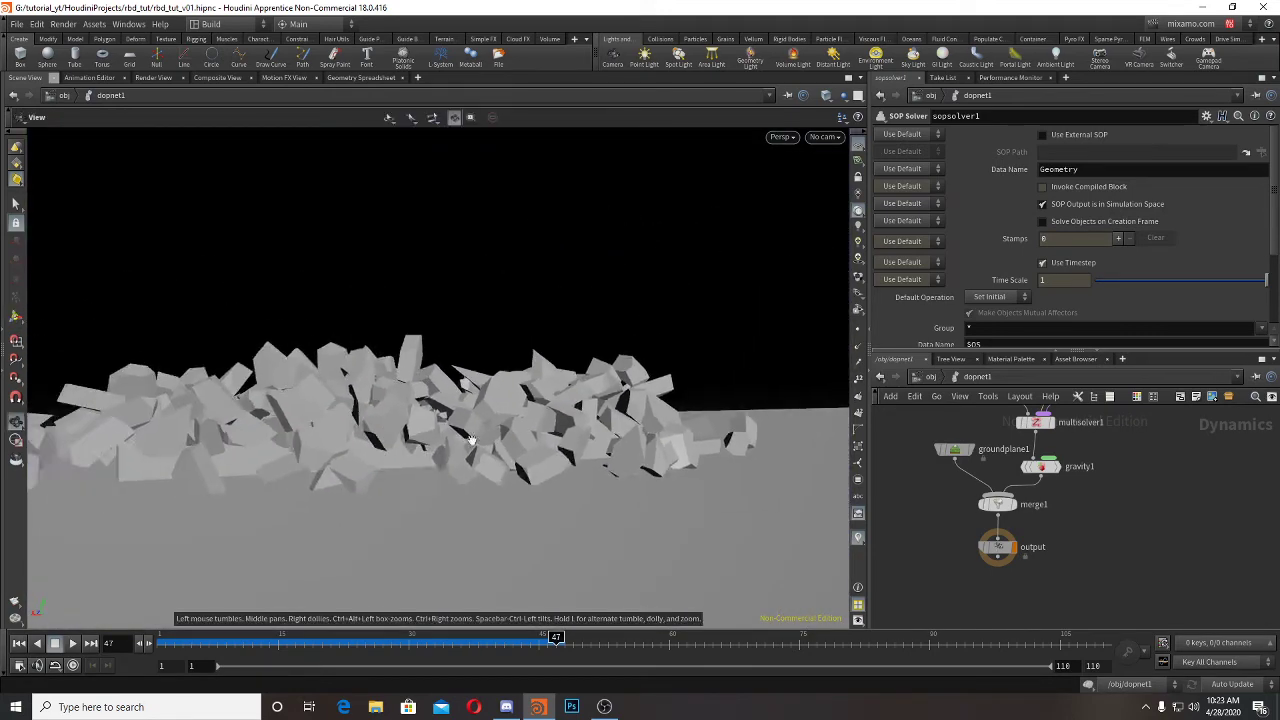
{"action": "left_click_drag", "start_coordinate": [471, 443], "coordinate": [523, 564], "text": "alt"}
{"action": "left_click", "coordinate": [18, 645]}
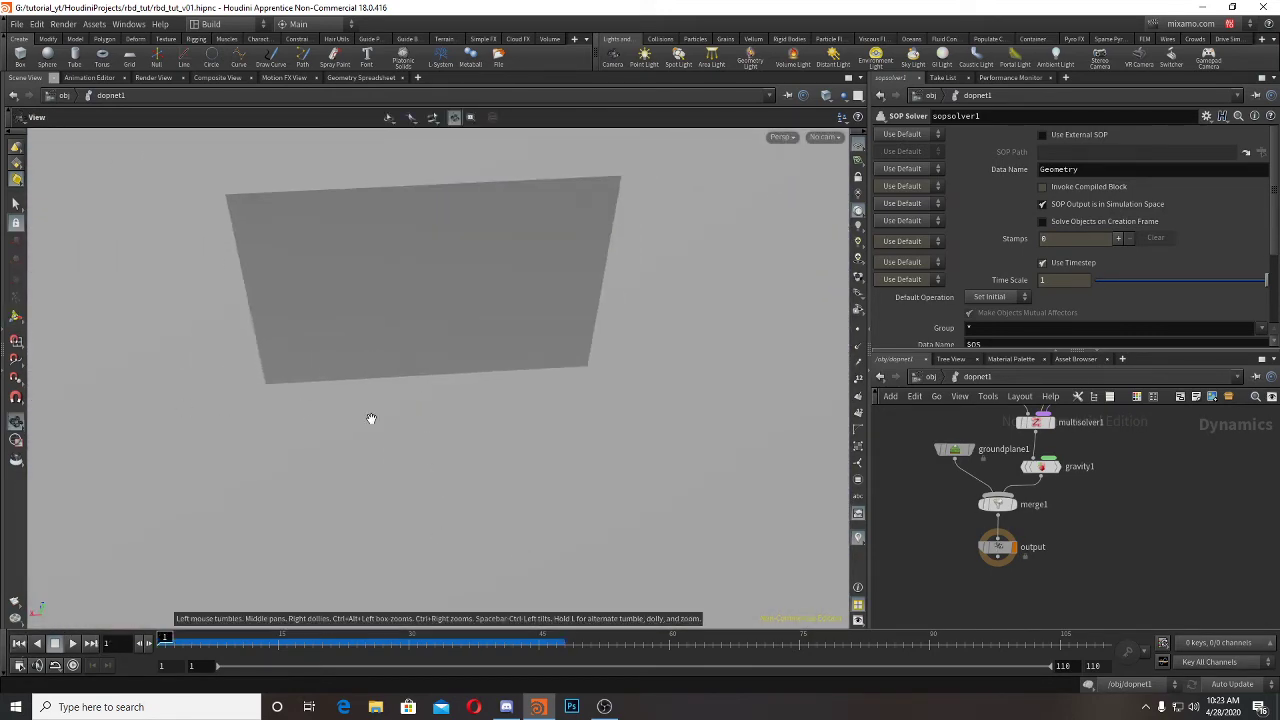
{"action": "left_click_drag", "start_coordinate": [371, 420], "coordinate": [411, 397], "text": "alt"}
Step: Open rigidbodysolver1's node information to read its geometry and point attributes, and close it
{"action": "middle_click_drag", "start_coordinate": [984, 428], "coordinate": [977, 517]}
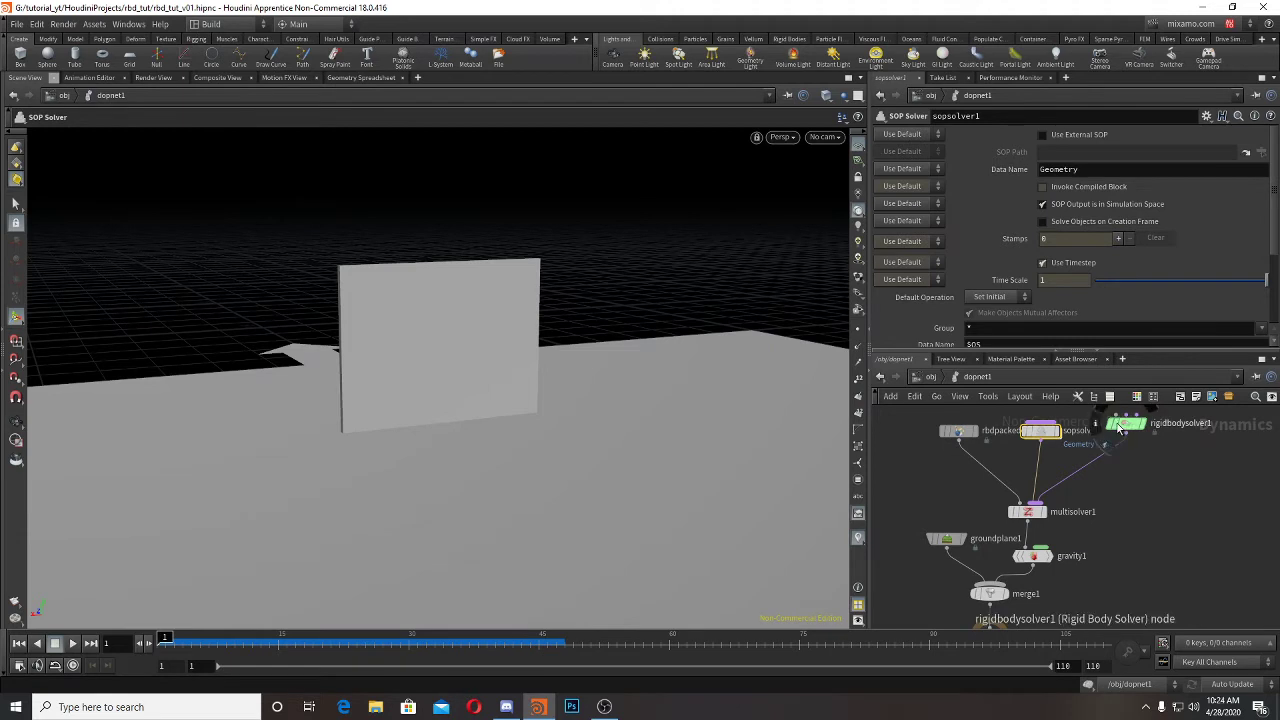
{"action": "left_click", "coordinate": [1099, 427]}
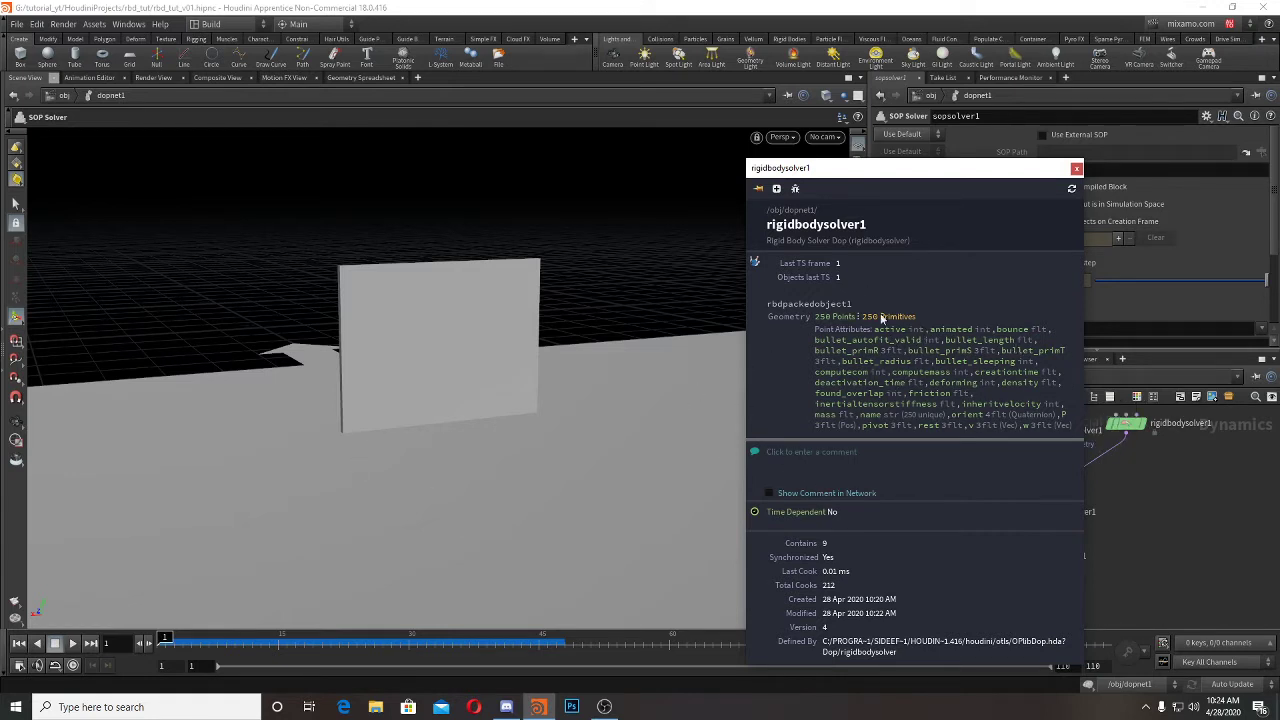
{"action": "left_click", "coordinate": [1077, 169]}
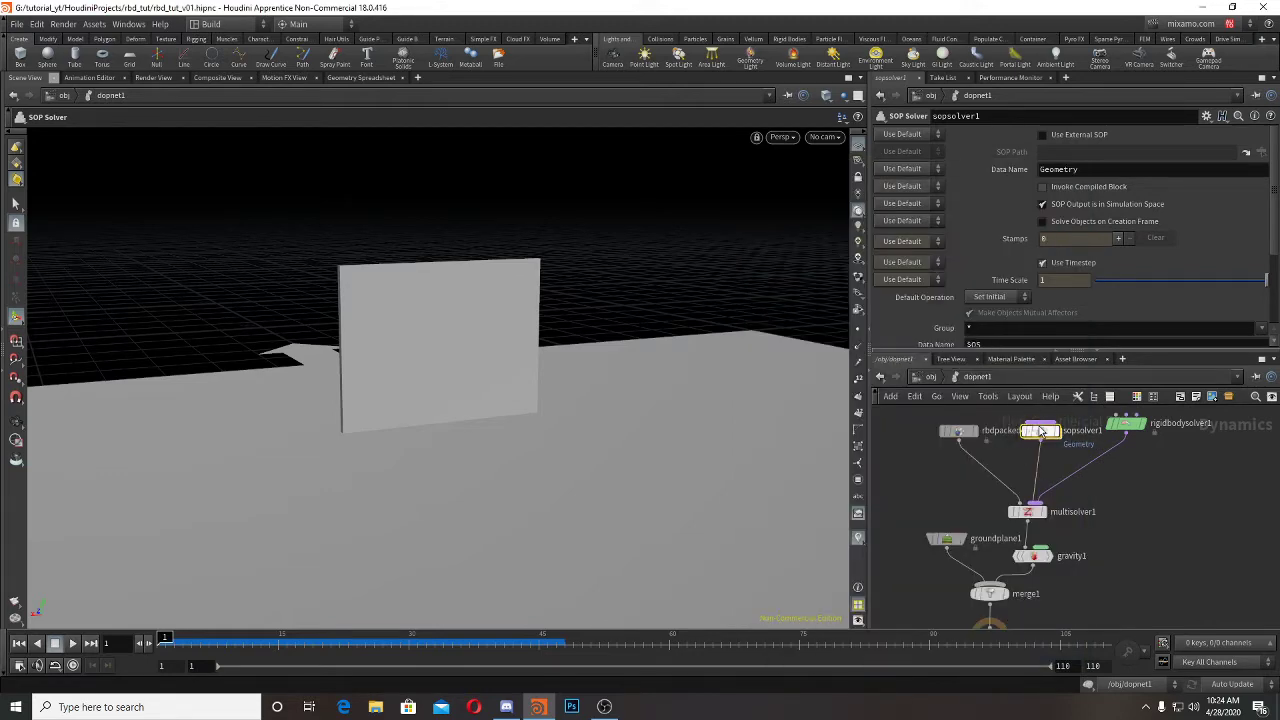
Step: Review the grouped points of group1 and the active attribute in primitivewrangle1's expression inside sopsolver1
{"action": "double_click", "coordinate": [1041, 431]}
{"action": "left_click", "coordinate": [1000, 532]}
{"action": "left_click", "coordinate": [987, 528]}
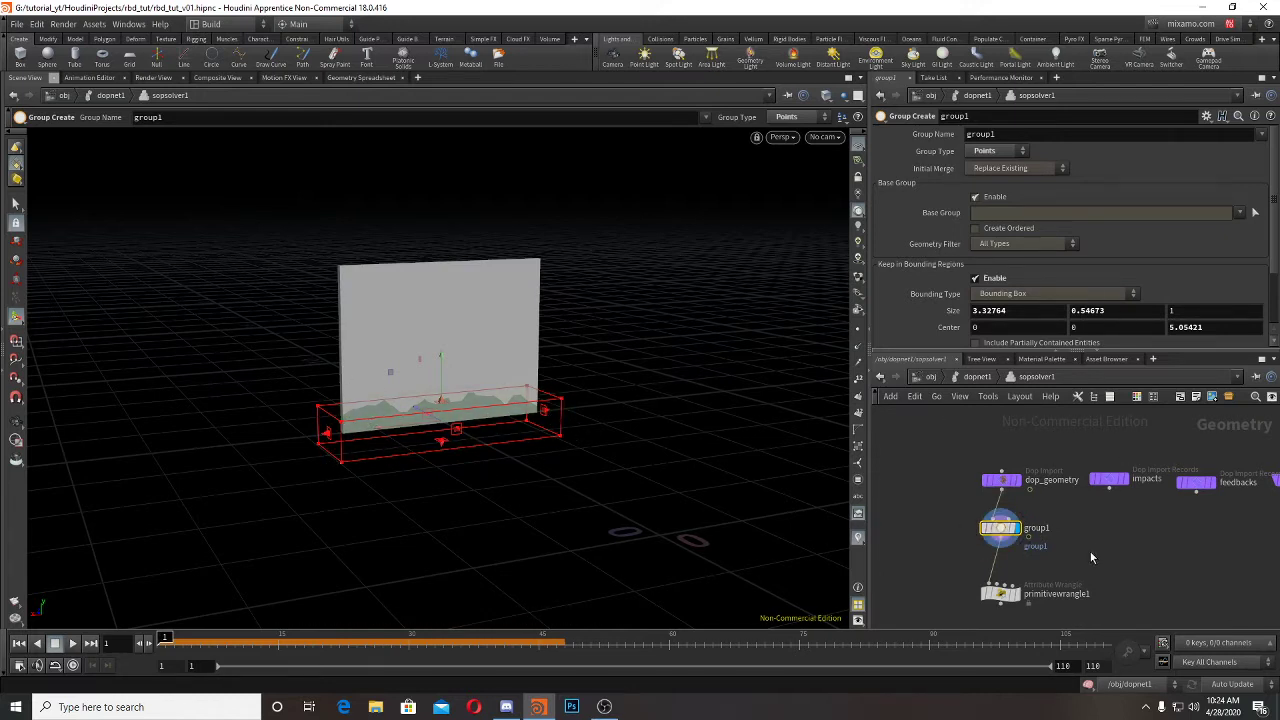
{"action": "middle_click_drag", "start_coordinate": [1091, 553], "coordinate": [1091, 498]}
{"action": "left_click", "coordinate": [1017, 539]}
{"action": "left_click", "coordinate": [1001, 539]}
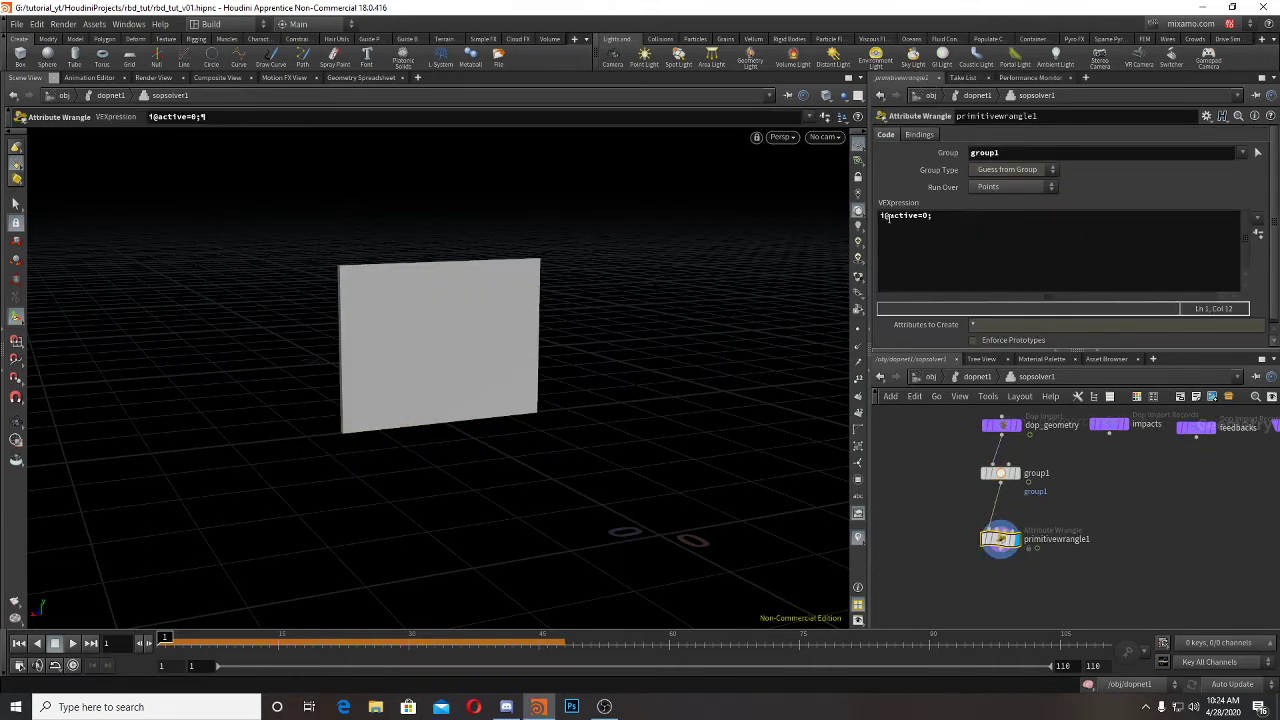
{"action": "left_click_drag", "start_coordinate": [888, 217], "coordinate": [905, 217]}
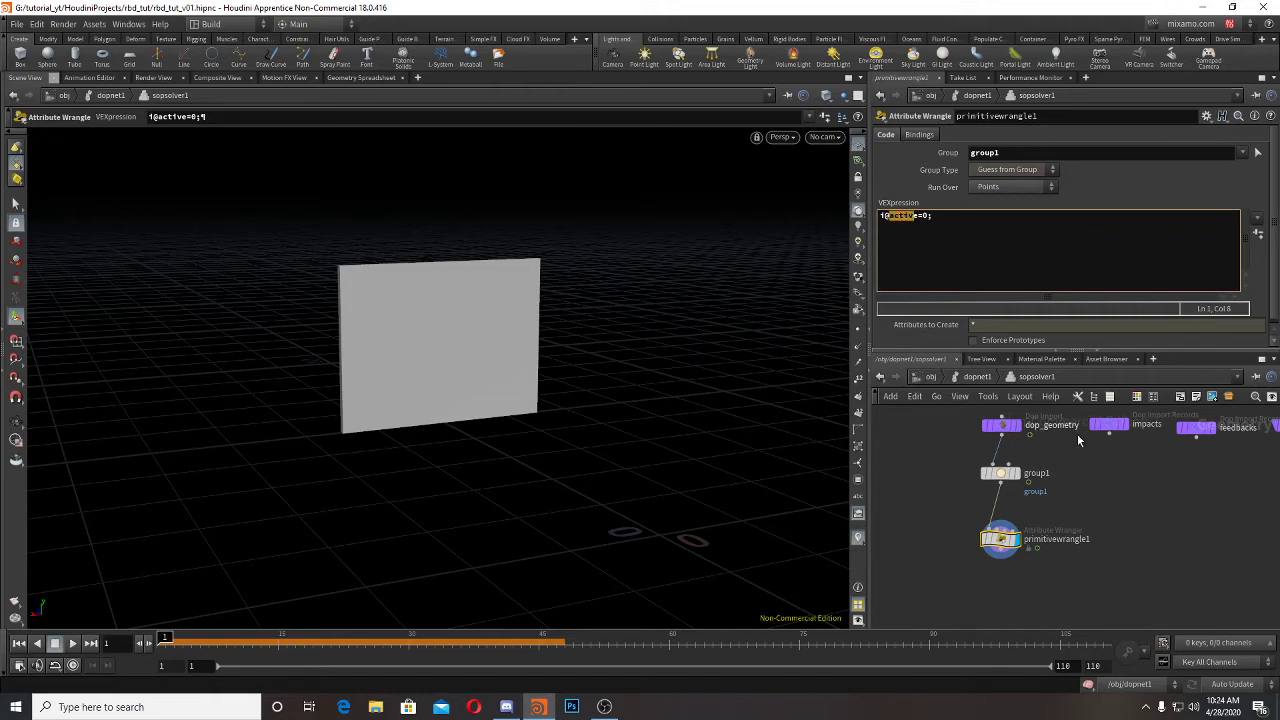
Step: In dopnet1, move rbdpackedobject1 and sopsolver1 apart to tidy the node layout above multisolver1
{"action": "left_click", "coordinate": [975, 377]}
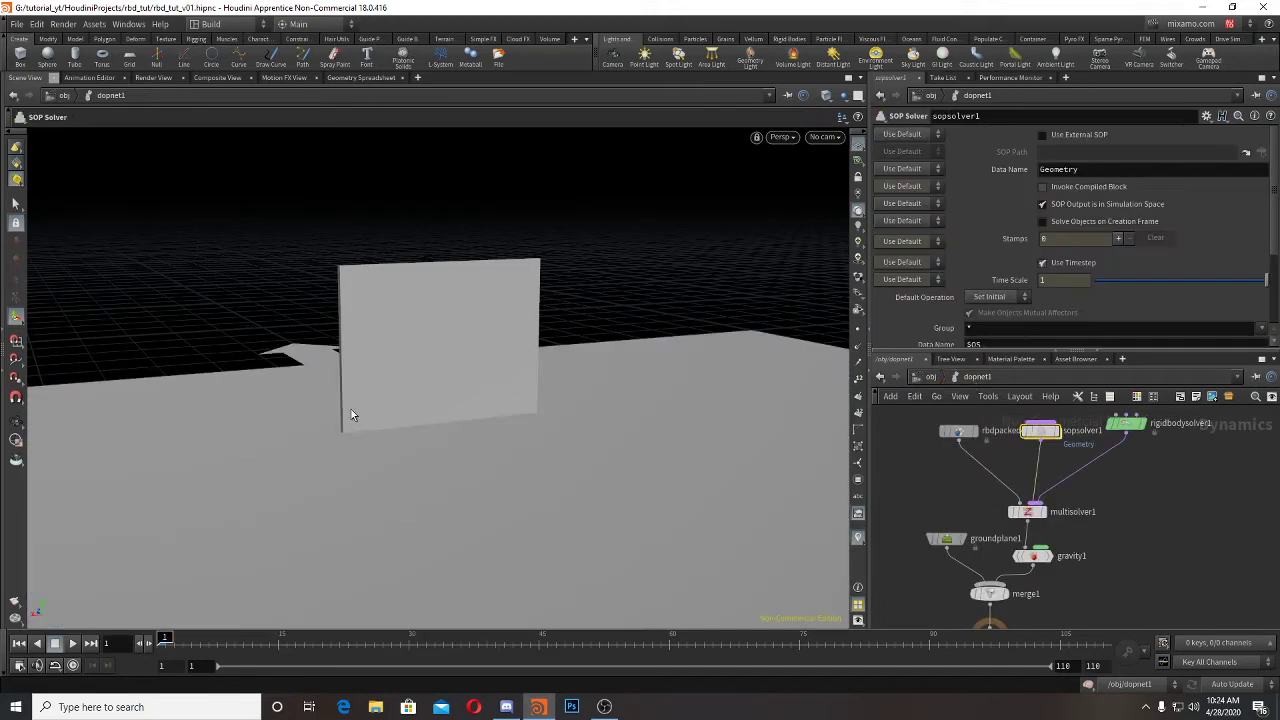
{"action": "middle_click_drag", "start_coordinate": [1190, 522], "coordinate": [1185, 559]}
{"action": "left_click", "coordinate": [956, 470]}
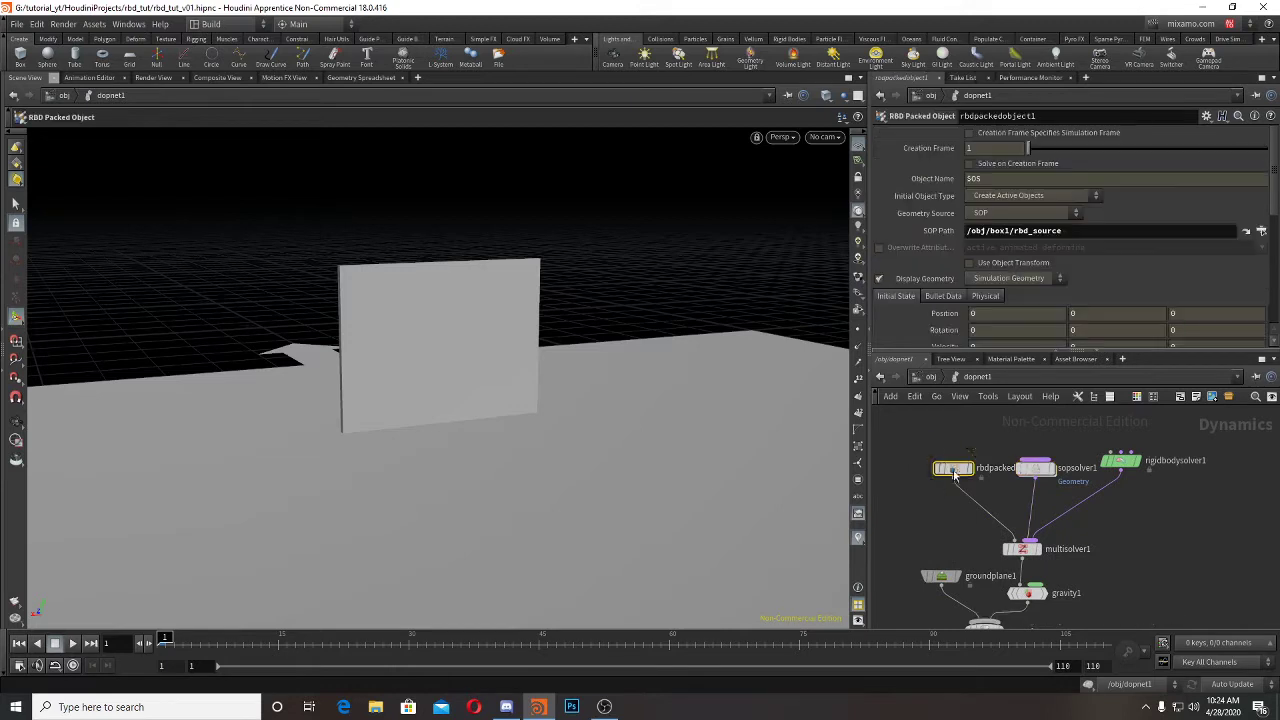
{"action": "left_click_drag", "start_coordinate": [956, 470], "coordinate": [932, 458]}
{"action": "middle_click_drag", "start_coordinate": [1195, 562], "coordinate": [1197, 522]}
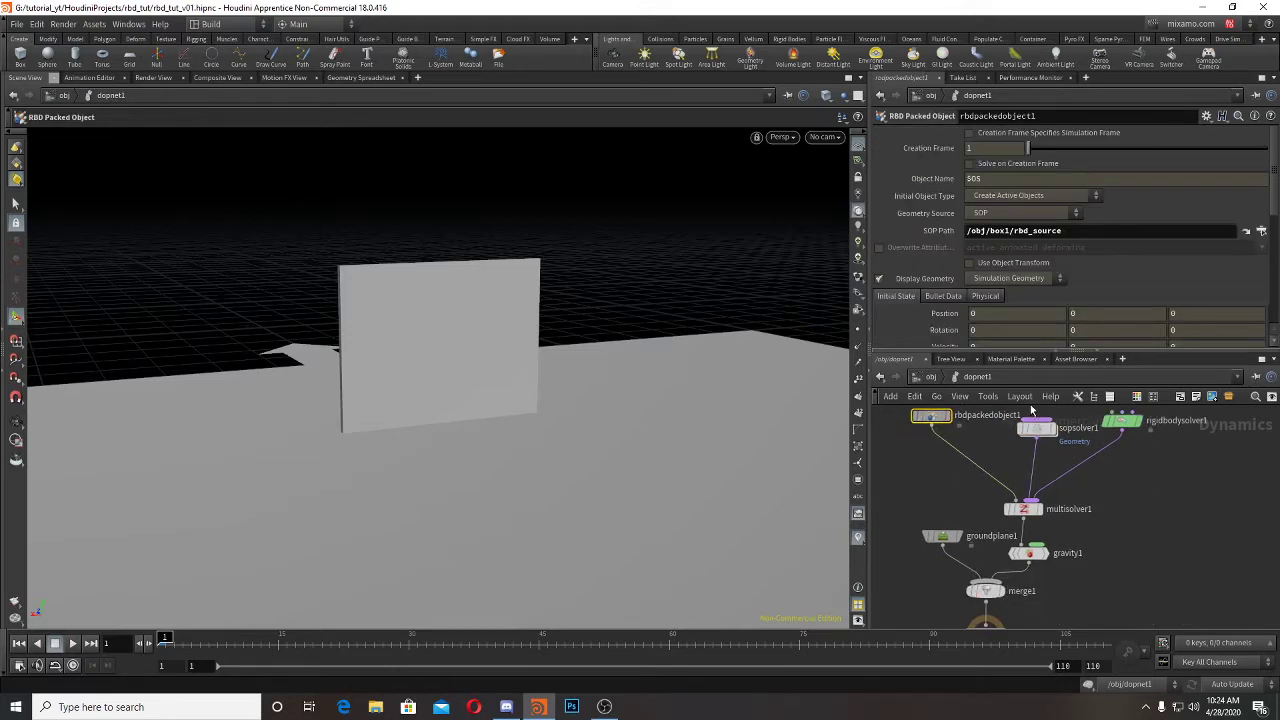
{"action": "left_click_drag", "start_coordinate": [1037, 433], "coordinate": [1030, 461]}
{"action": "middle_click_drag", "start_coordinate": [1166, 543], "coordinate": [1183, 506]}
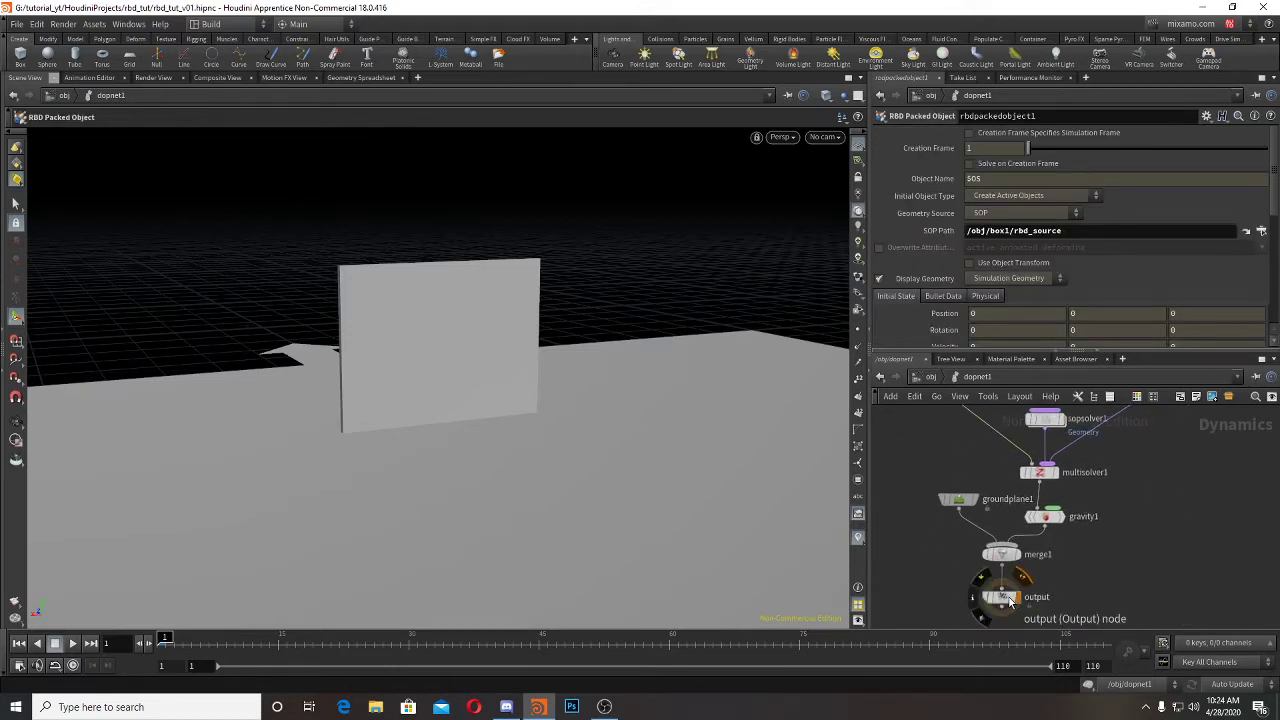
Step: Select the output node, play the simulation again, and return to the first frame
{"action": "left_click", "coordinate": [1003, 597]}
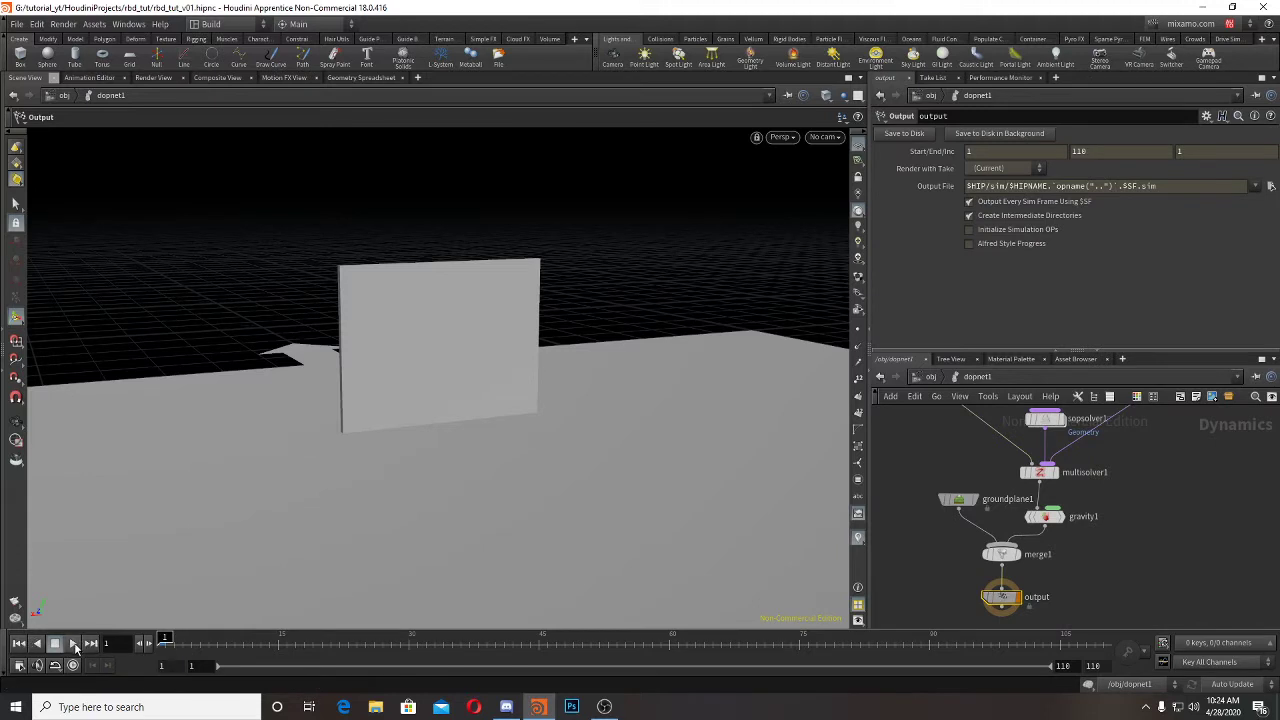
{"action": "left_click", "coordinate": [73, 644]}
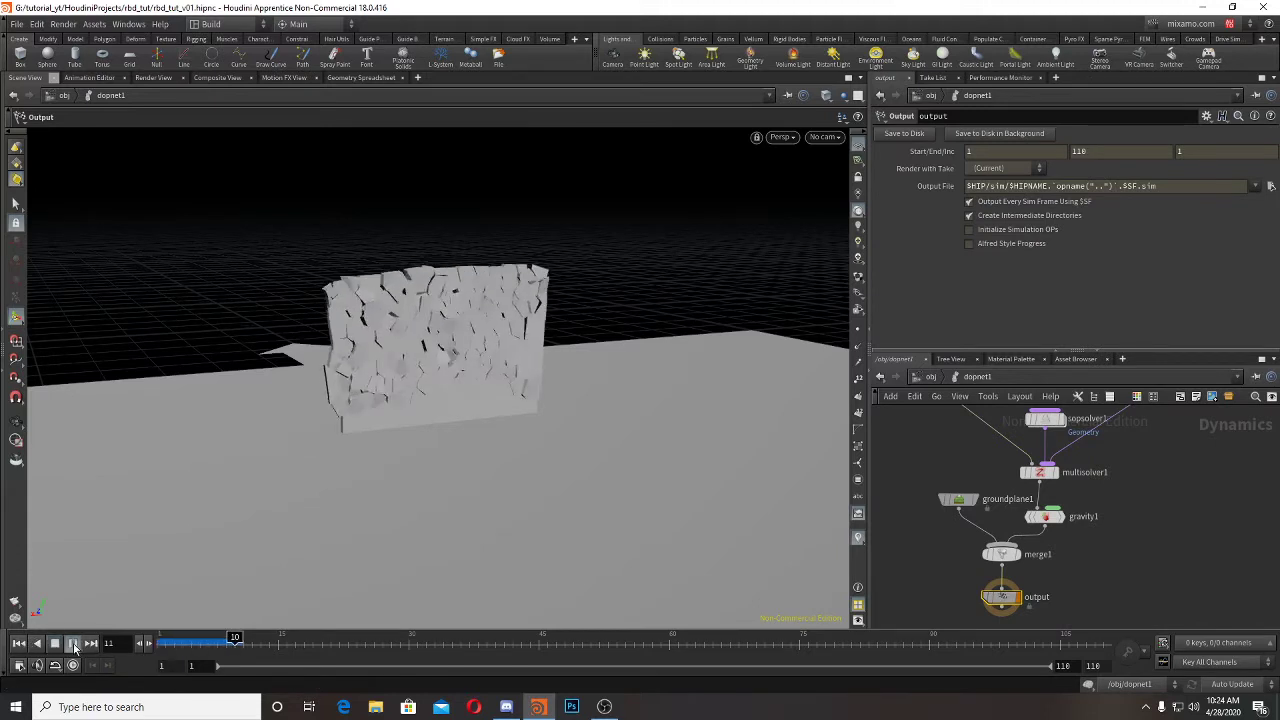
{"action": "left_click", "coordinate": [21, 644]}
{"action": "middle_click_drag", "start_coordinate": [1097, 528], "coordinate": [1152, 580]}
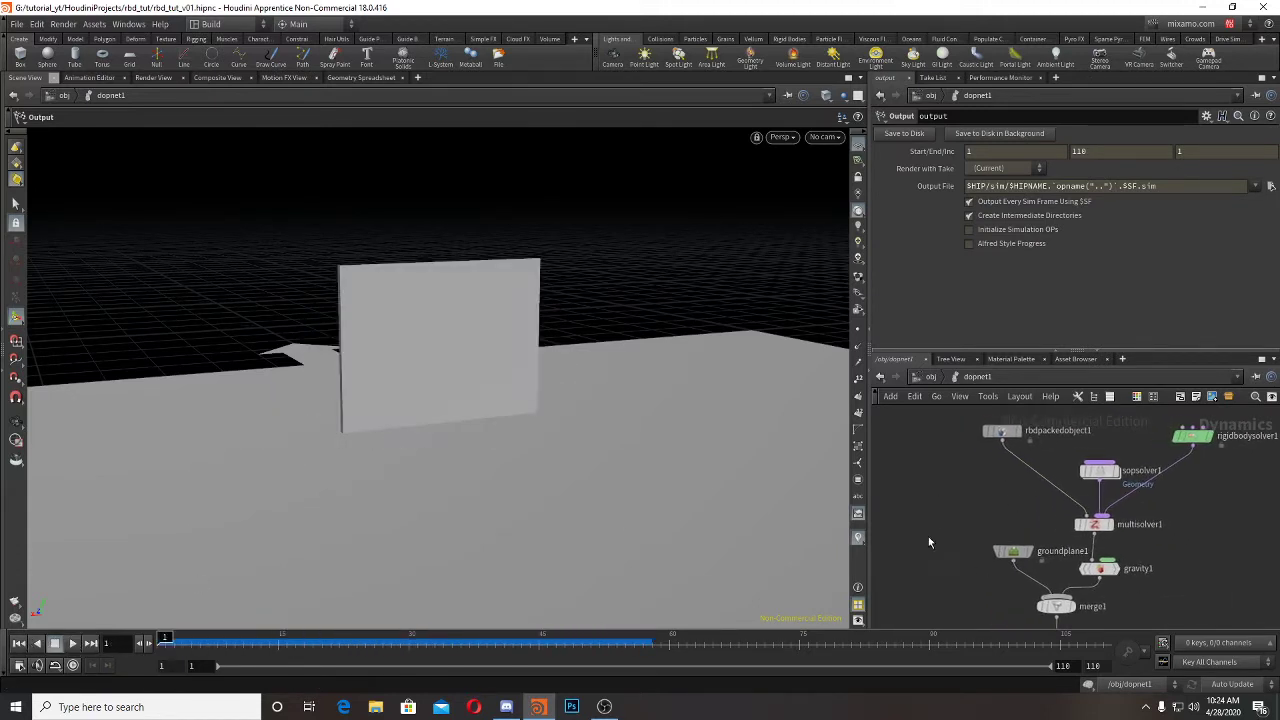
Step: Add a Static Object node beside groundplane1 in dopnet1
{"action": "key", "text": "Tab"}
{"action": "type", "text": "static"}
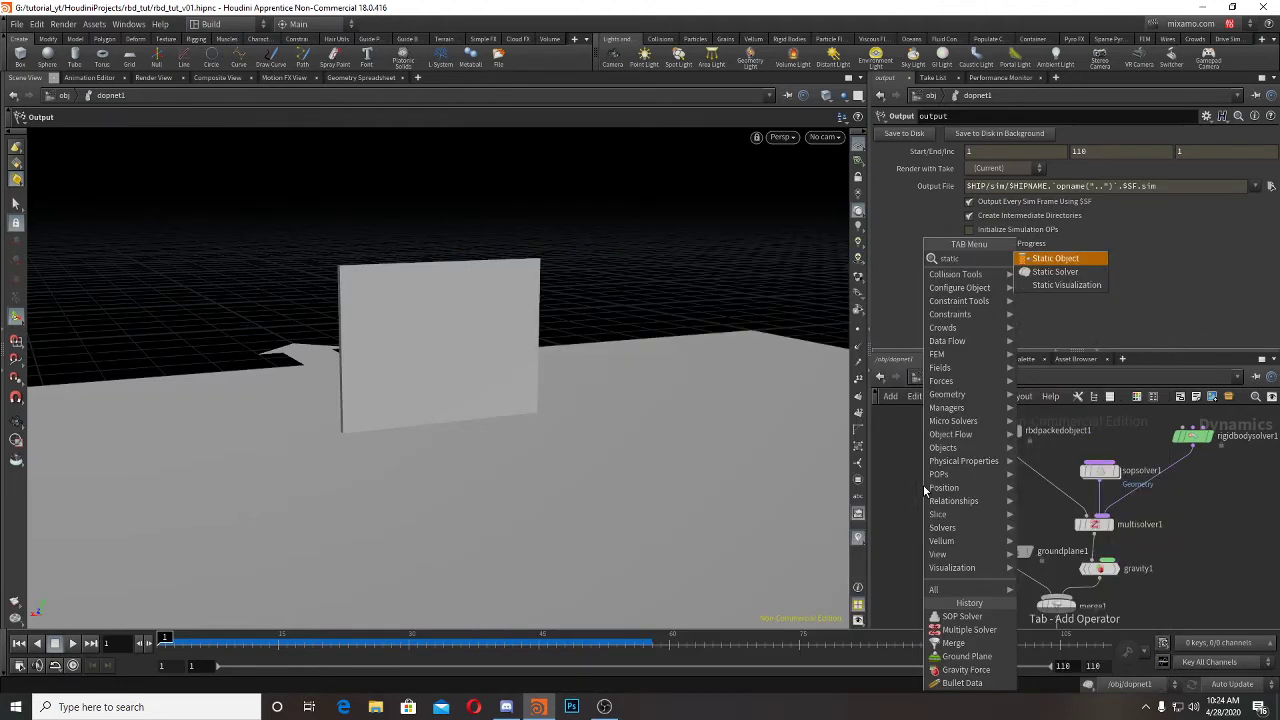
{"action": "type", "text": "object"}
{"action": "key", "text": "Return"}
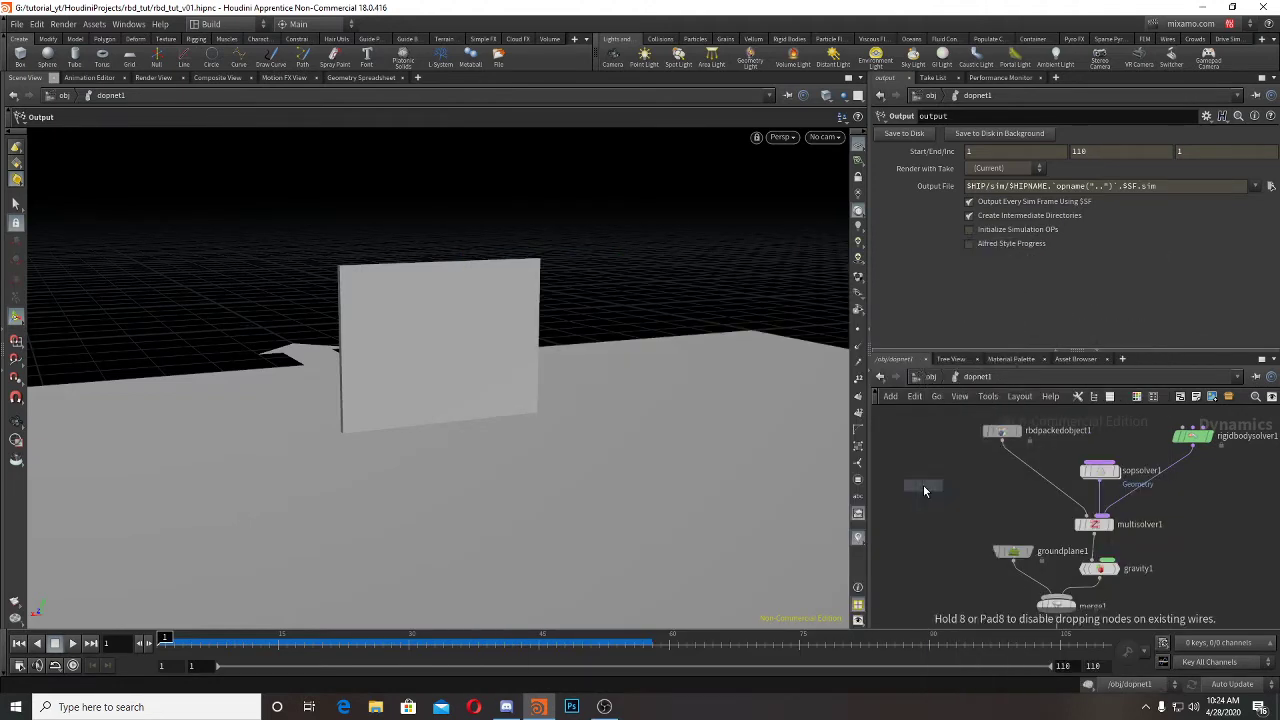
{"action": "left_click", "coordinate": [932, 549]}
Step: Add a second Merge node and wire staticobject1 and groundplane1 into it
{"action": "key", "text": "Tab"}
{"action": "type", "text": "m"}
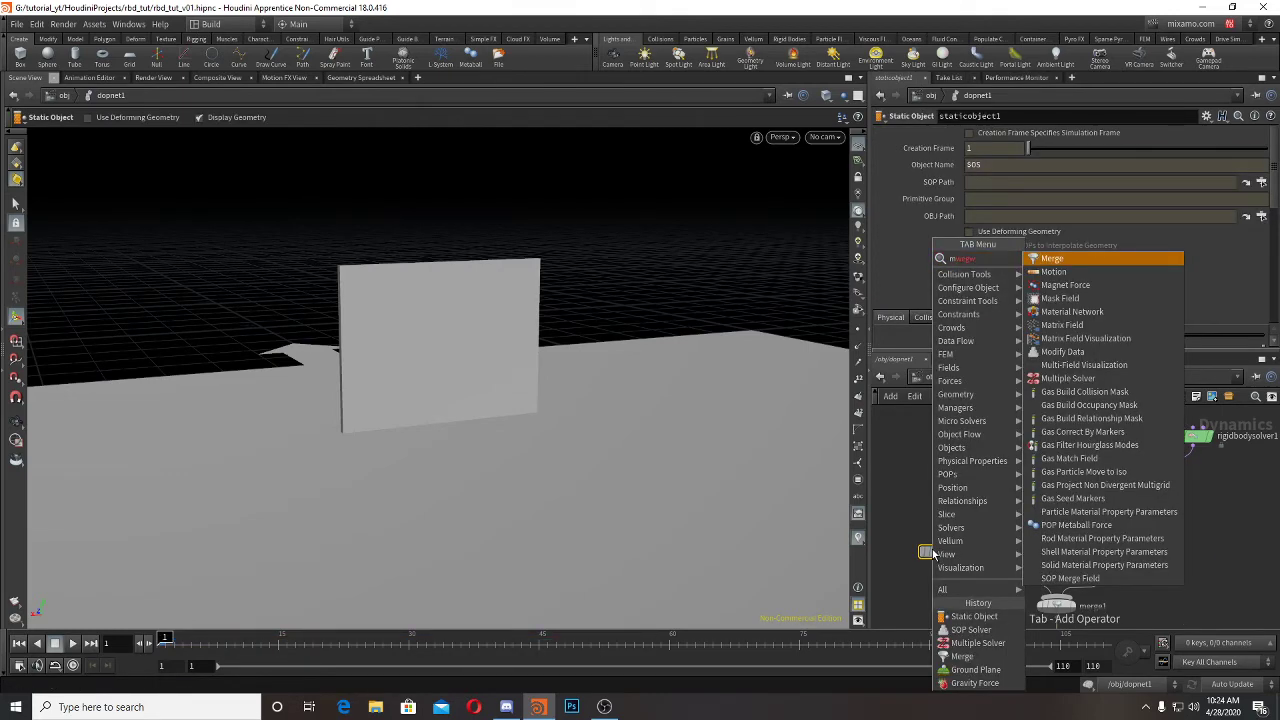
{"action": "key", "text": "Return"}
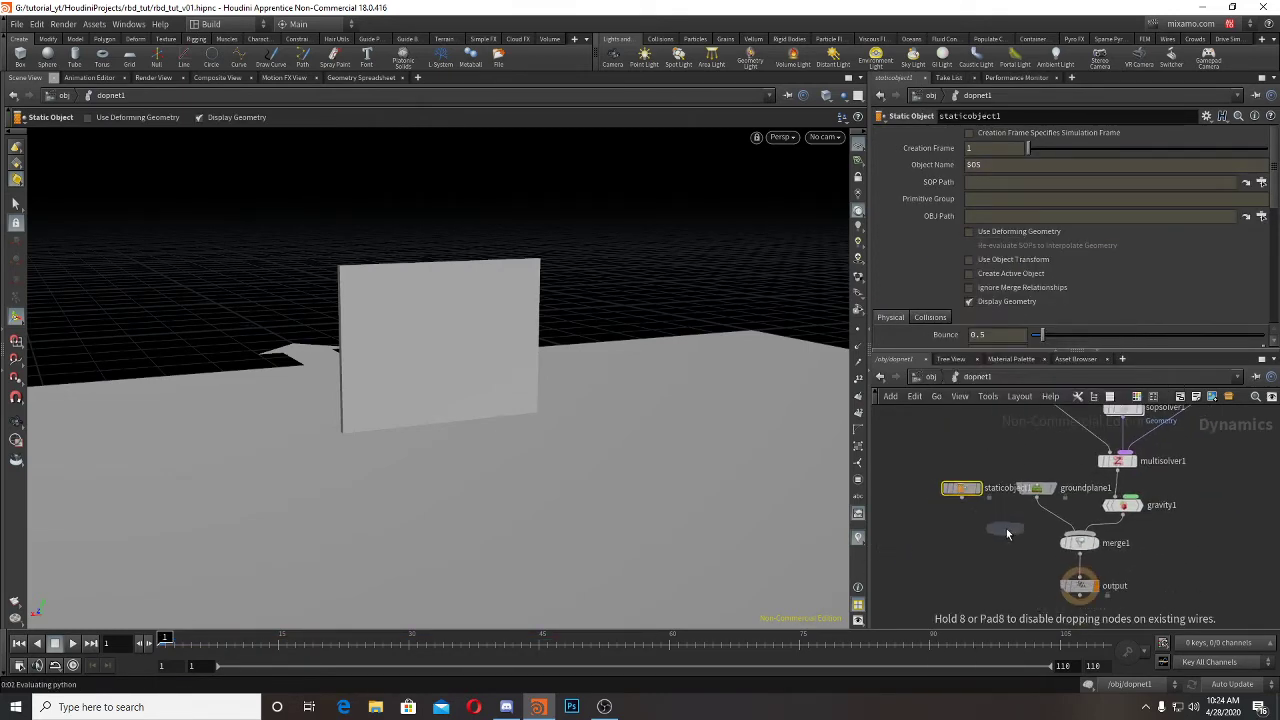
{"action": "left_click", "coordinate": [1005, 530]}
{"action": "left_click", "coordinate": [963, 498]}
{"action": "left_click", "coordinate": [1007, 517]}
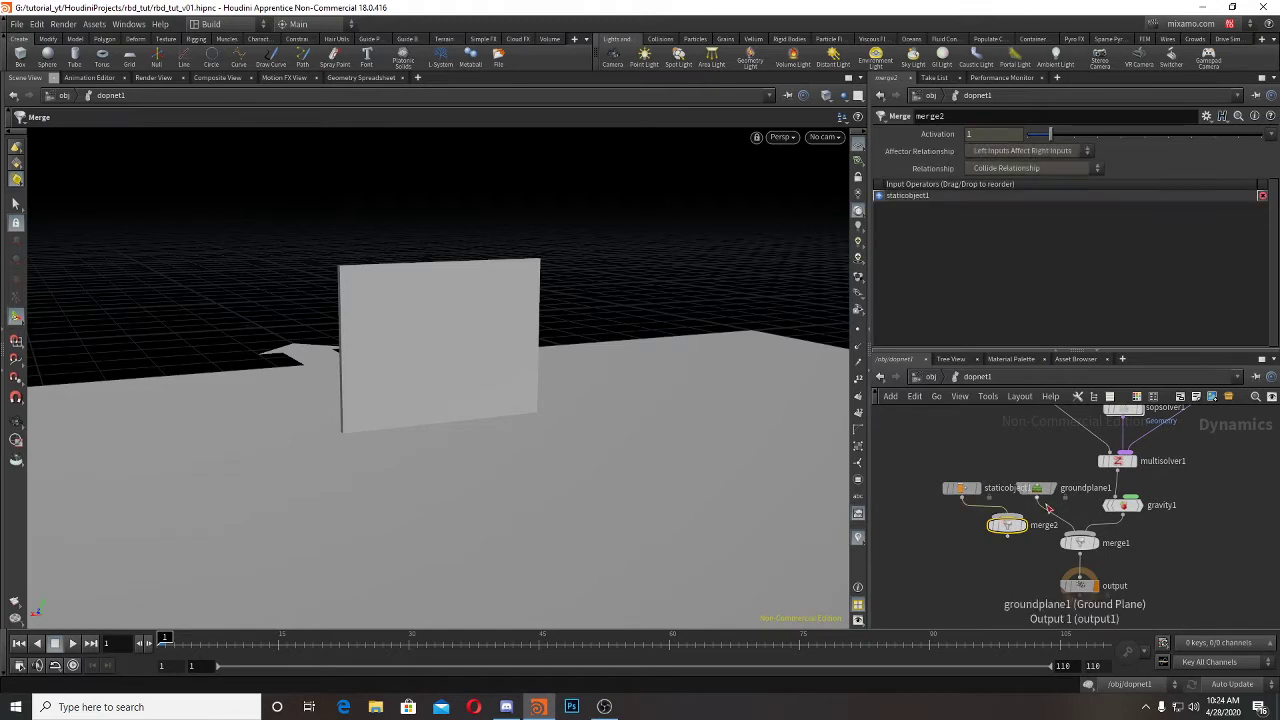
{"action": "left_click", "coordinate": [1037, 498]}
{"action": "left_click", "coordinate": [1008, 518]}
Step: Connect merge2 to merge1 in place of groundplane1, ahead of gravity1, and play the simulation briefly before returning to the first frame
{"action": "left_click", "coordinate": [1008, 535]}
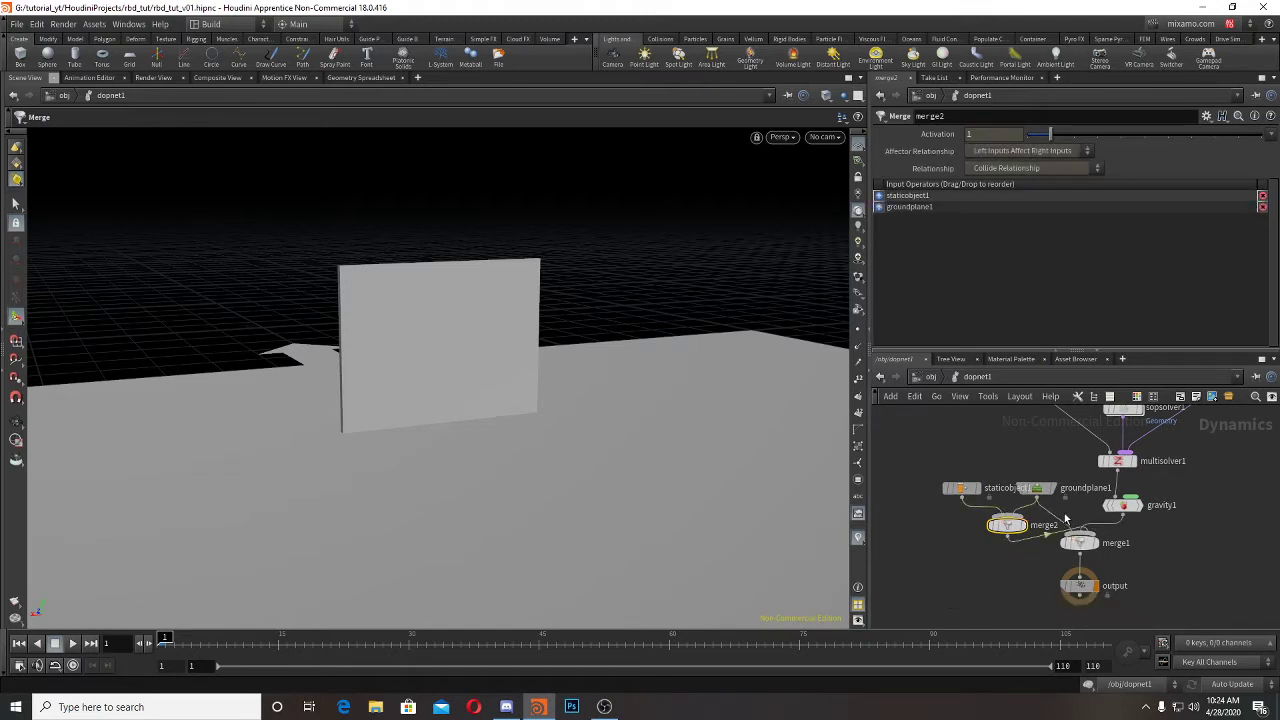
{"action": "left_click", "coordinate": [1078, 538]}
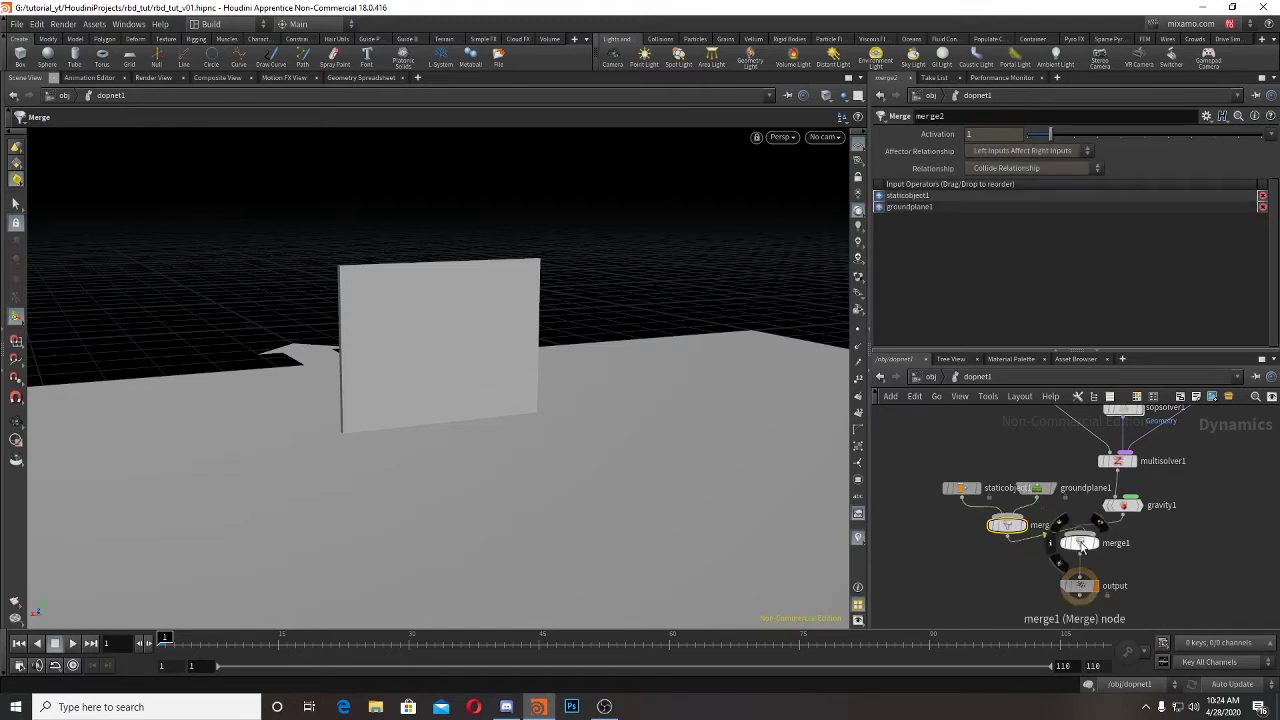
{"action": "left_click_drag", "start_coordinate": [895, 196], "coordinate": [884, 216]}
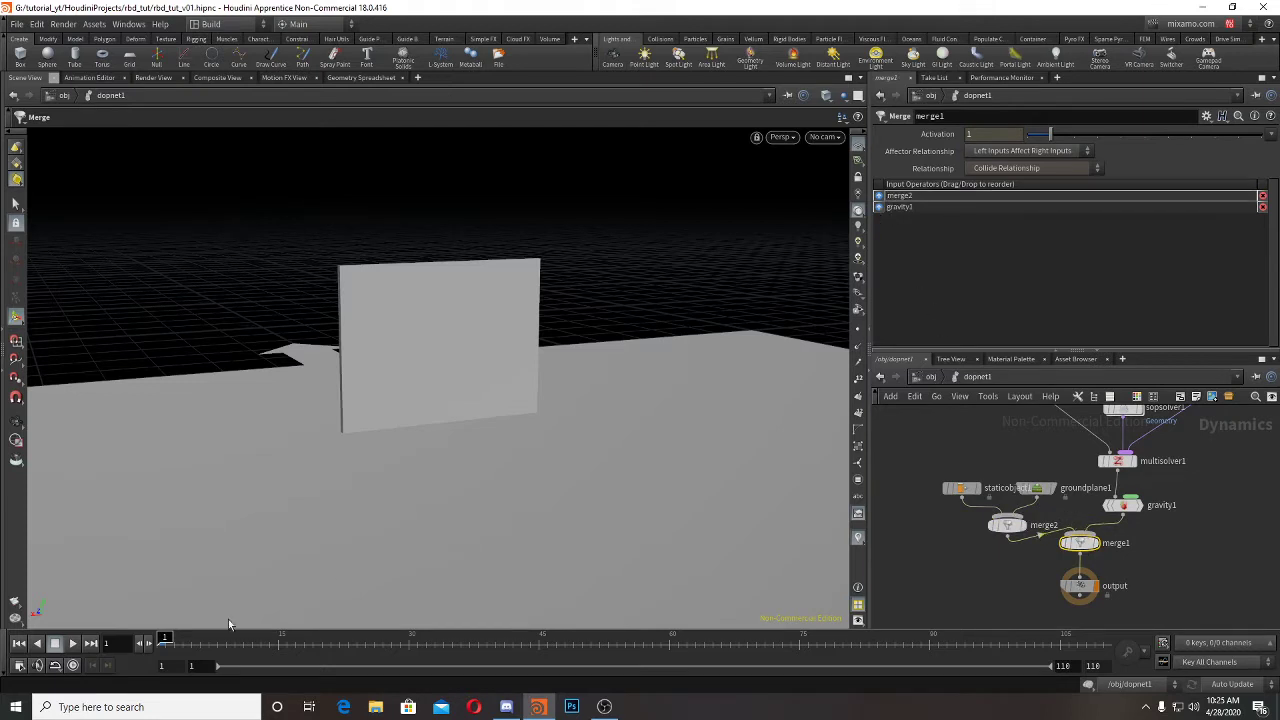
{"action": "left_click", "coordinate": [74, 644]}
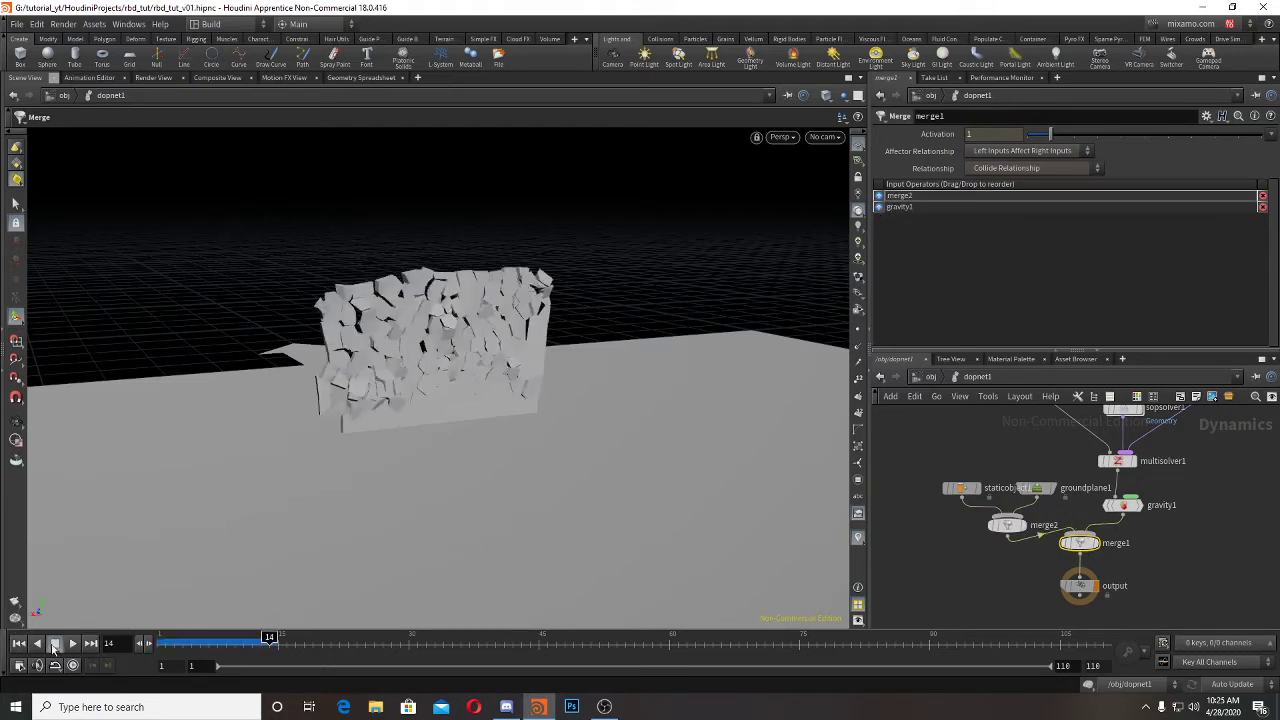
{"action": "left_click", "coordinate": [35, 644]}
Step: Set staticobject1's SOP Path to the char object's collider null, /obj/char/collider
{"action": "left_click", "coordinate": [962, 488]}
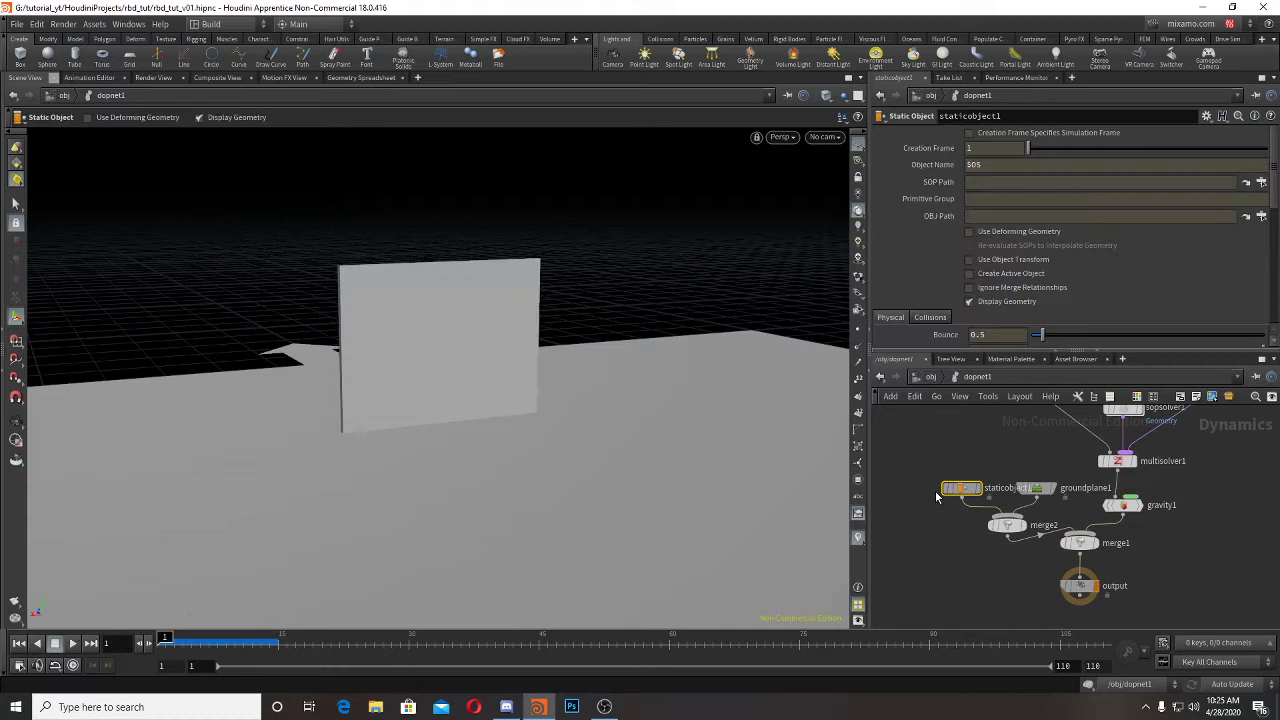
{"action": "left_click", "coordinate": [1261, 184]}
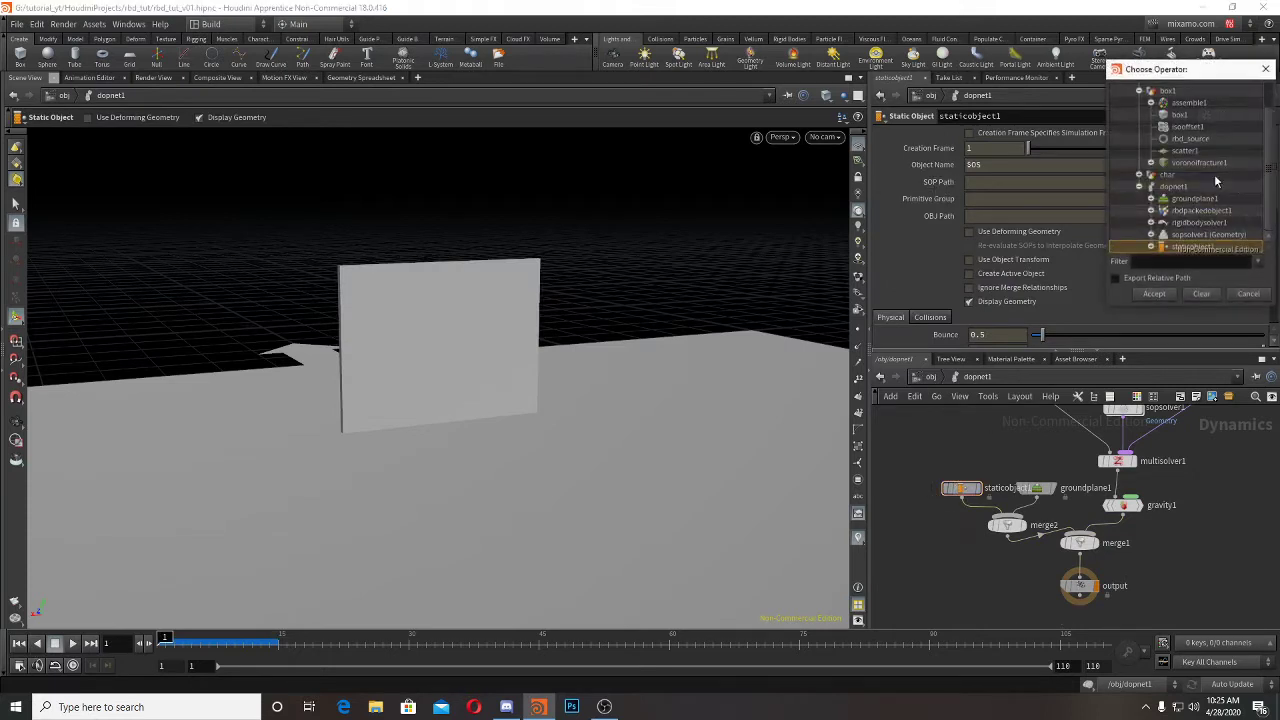
{"action": "left_click", "coordinate": [1139, 187]}
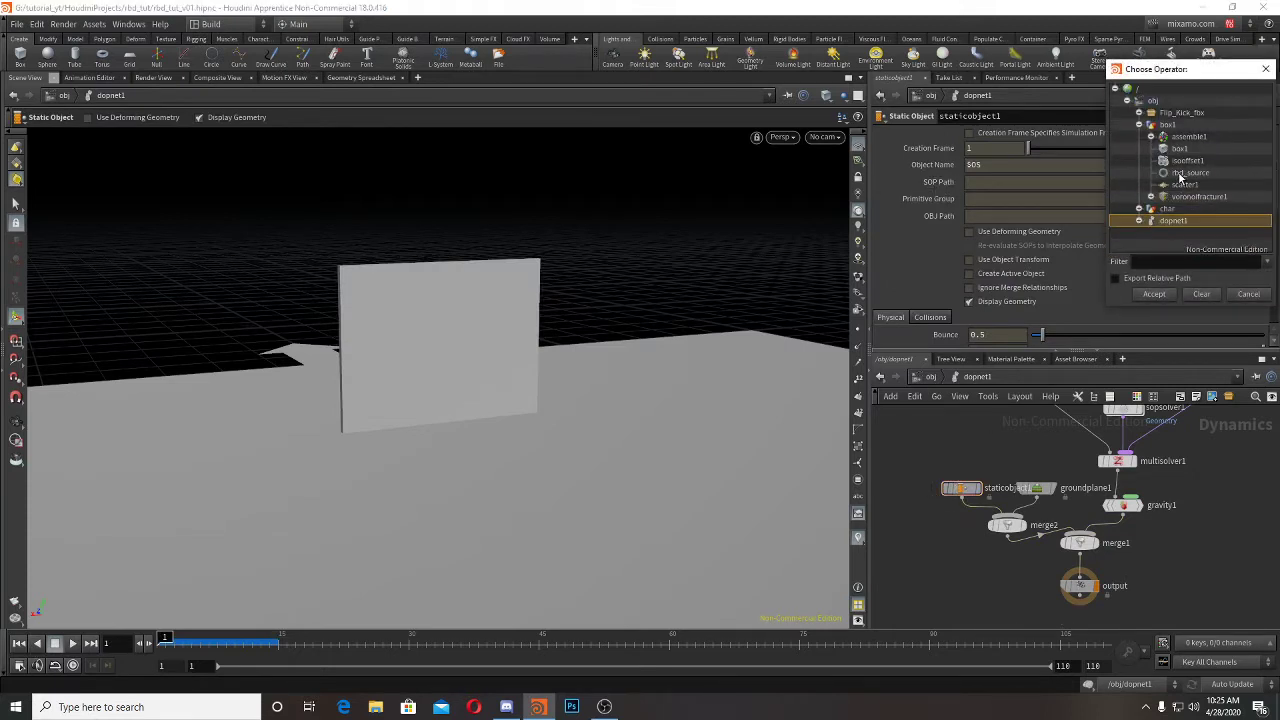
{"action": "left_click", "coordinate": [1139, 124]}
{"action": "left_click", "coordinate": [1139, 136]}
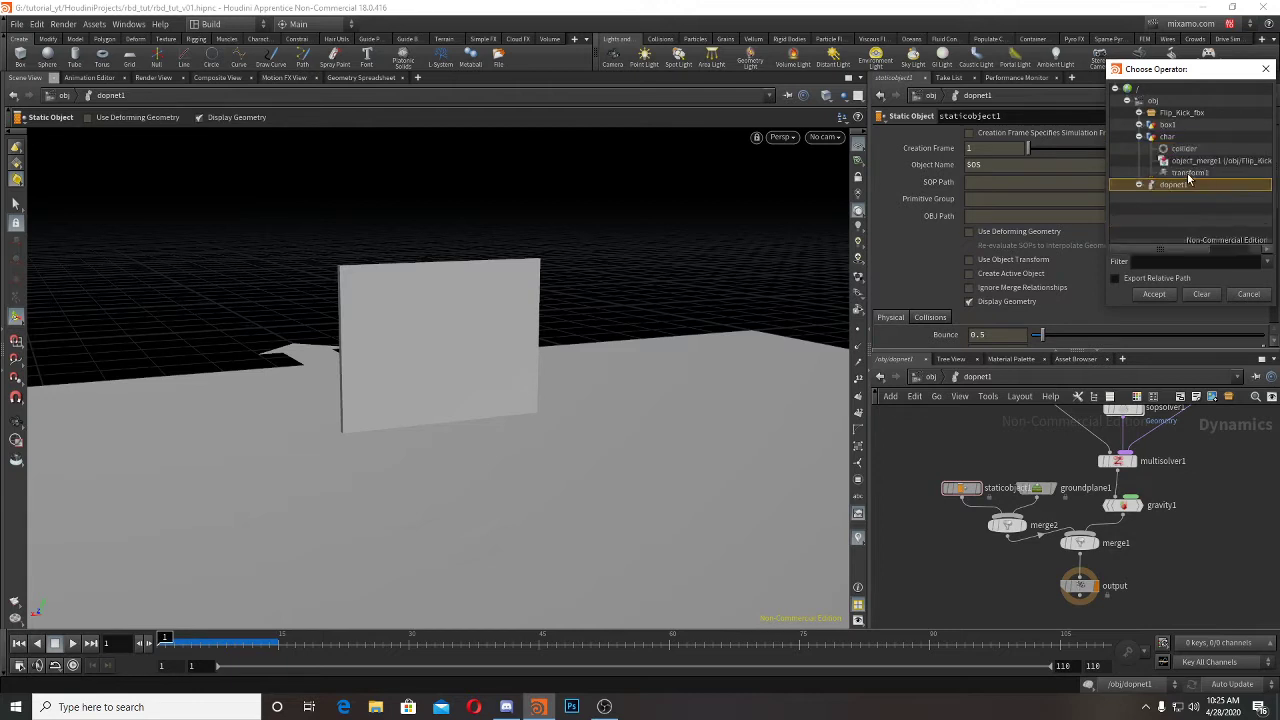
{"action": "left_click", "coordinate": [1183, 148]}
{"action": "left_click", "coordinate": [1154, 294]}
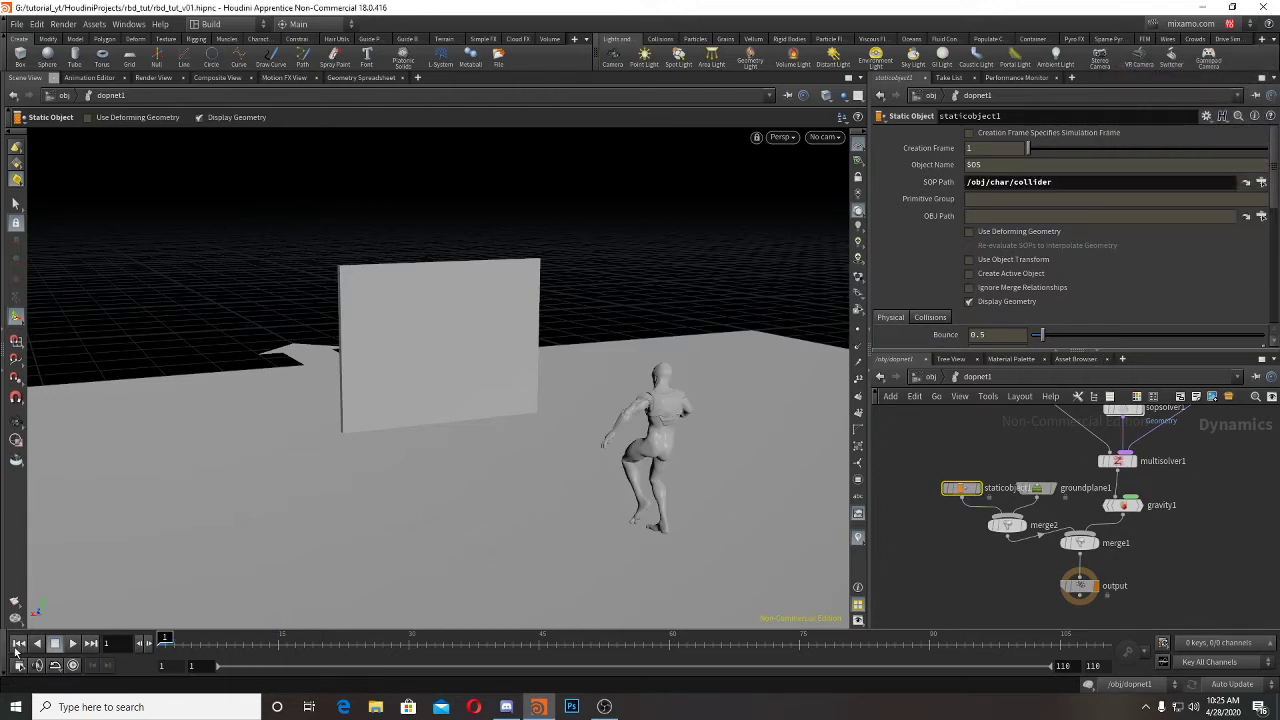
Step: Play the simulation with the character collider and move staticobject1 clear of groundplane1 in the network
{"action": "left_click", "coordinate": [73, 643]}
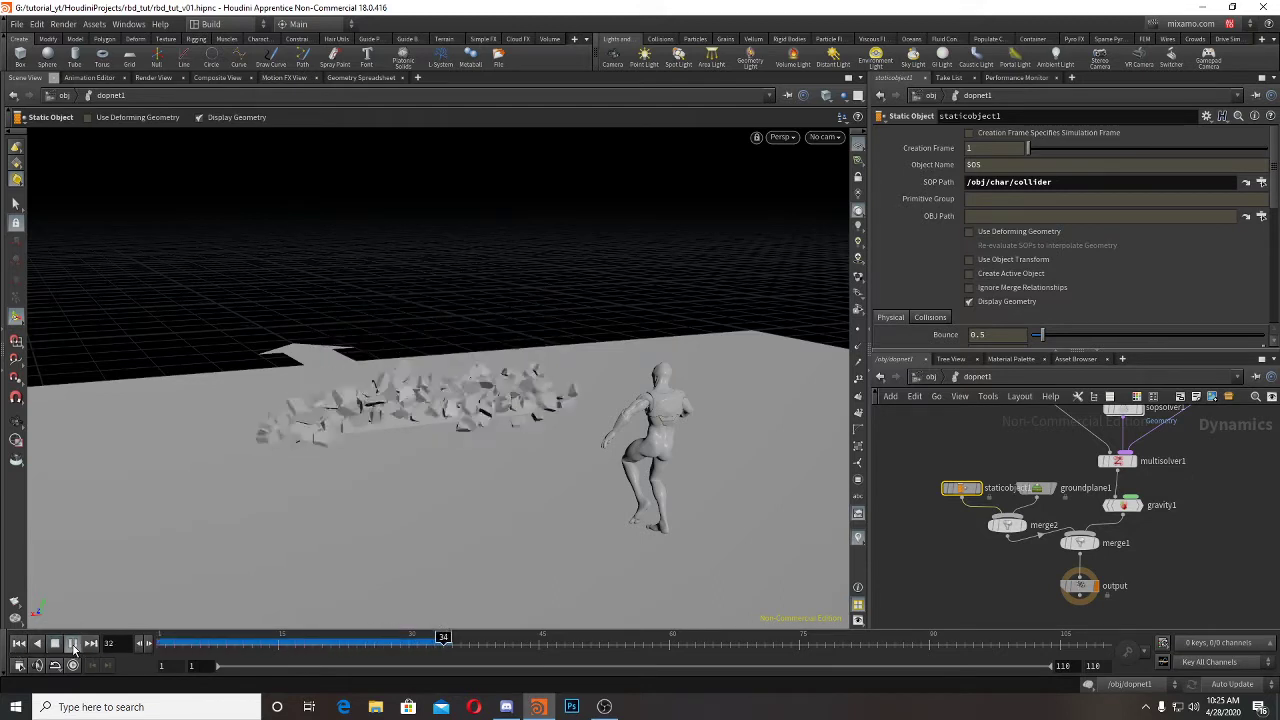
{"action": "left_click_drag", "start_coordinate": [639, 422], "coordinate": [716, 408], "text": "alt"}
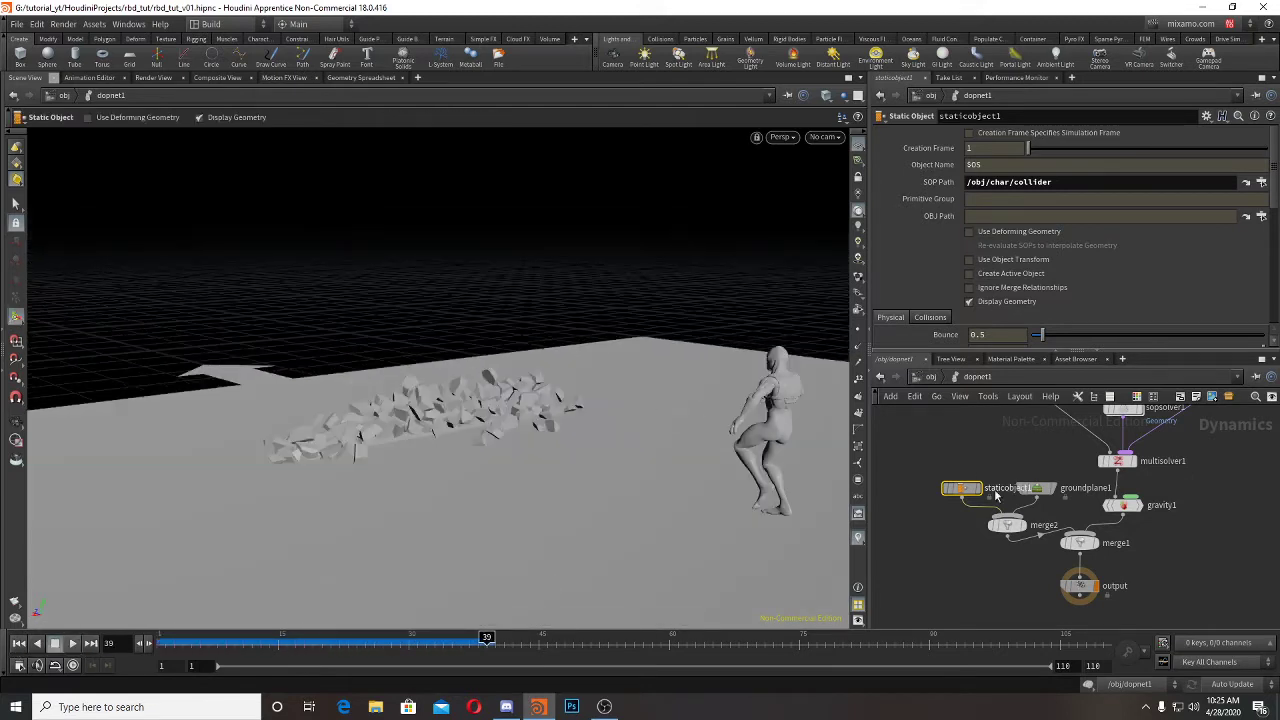
{"action": "left_click_drag", "start_coordinate": [962, 488], "coordinate": [931, 448]}
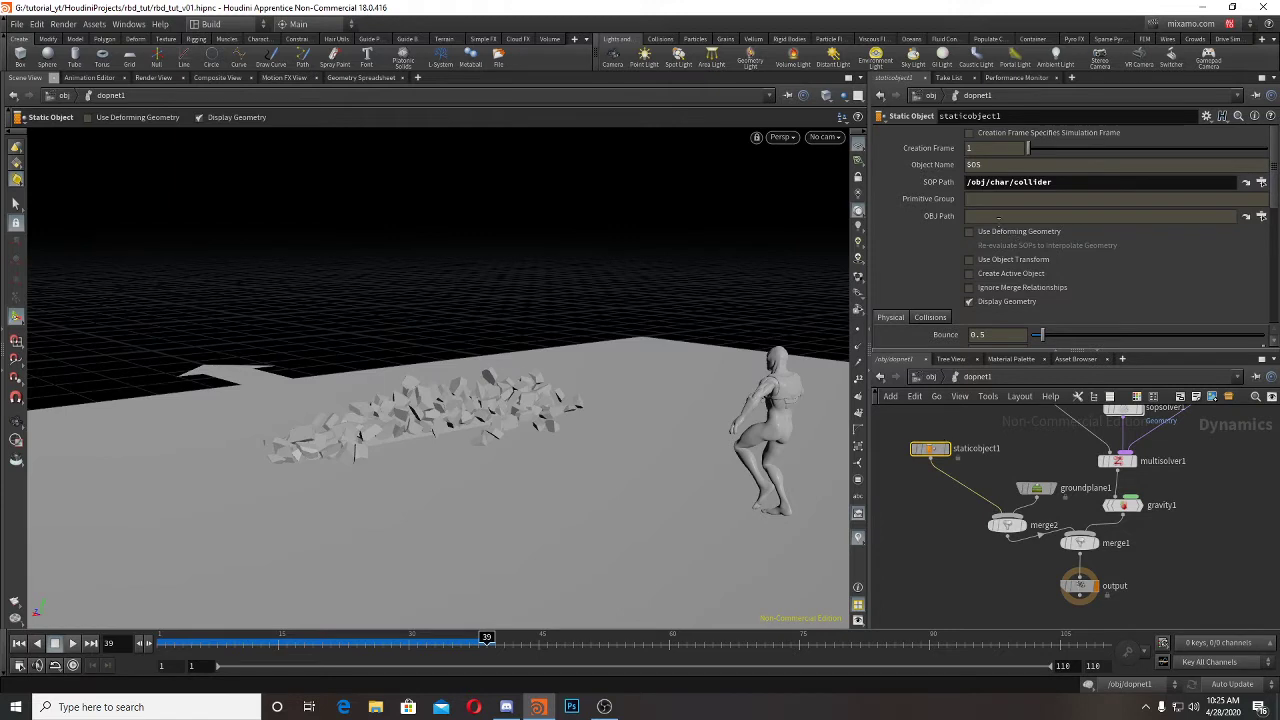
Step: Enable Use Deforming Geometry on staticobject1, play the simulation from the start, and return to the first frame
{"action": "left_click", "coordinate": [969, 232]}
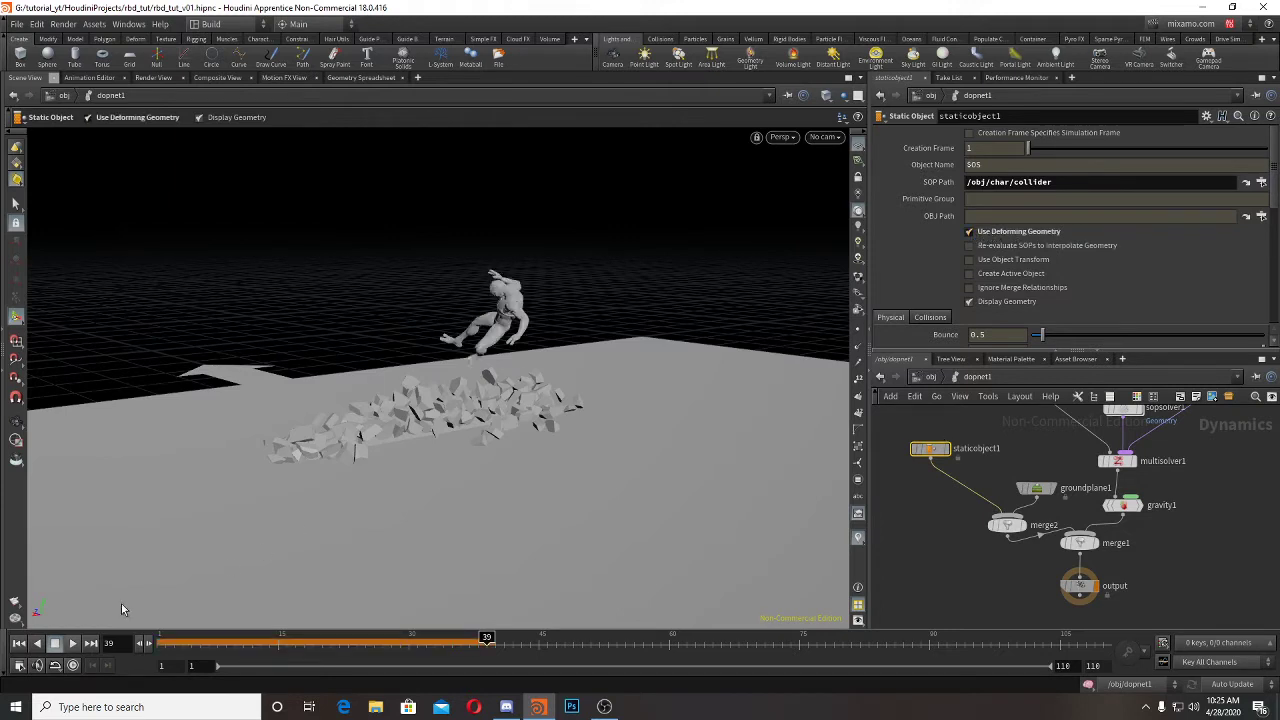
{"action": "left_click", "coordinate": [20, 645]}
{"action": "left_click", "coordinate": [74, 644]}
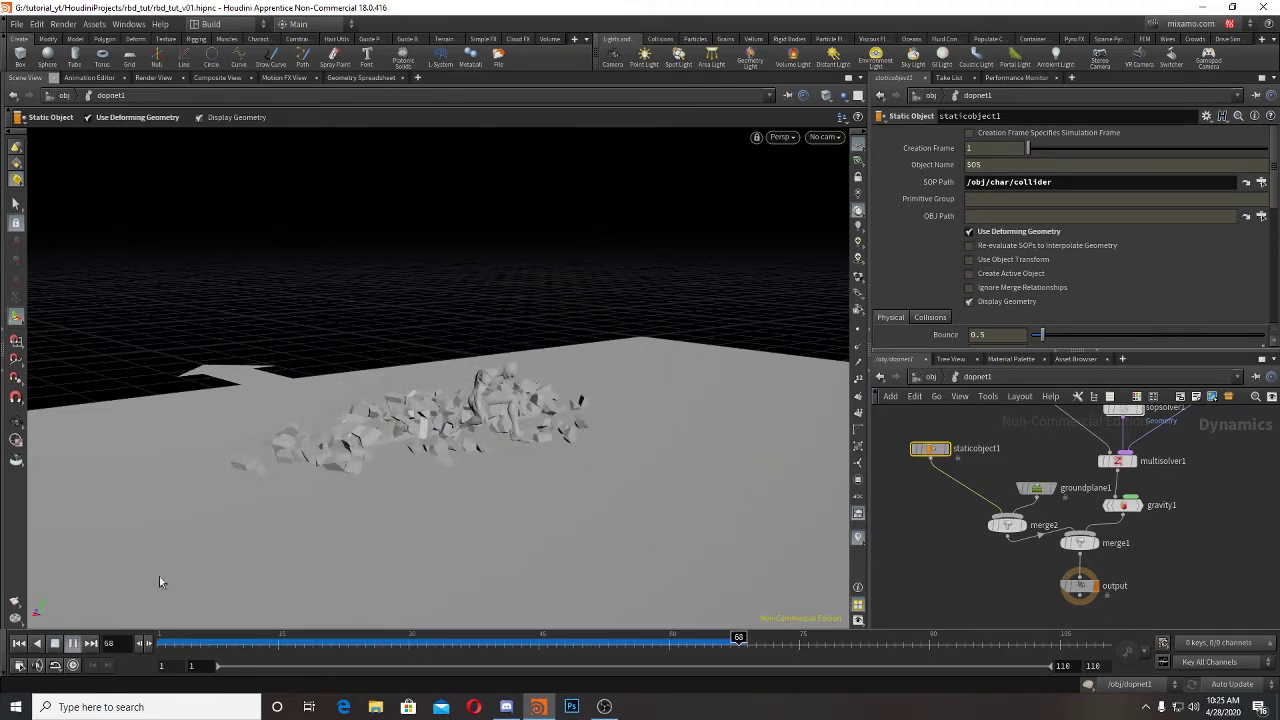
{"action": "left_click_drag", "start_coordinate": [298, 518], "coordinate": [386, 491], "text": "alt"}
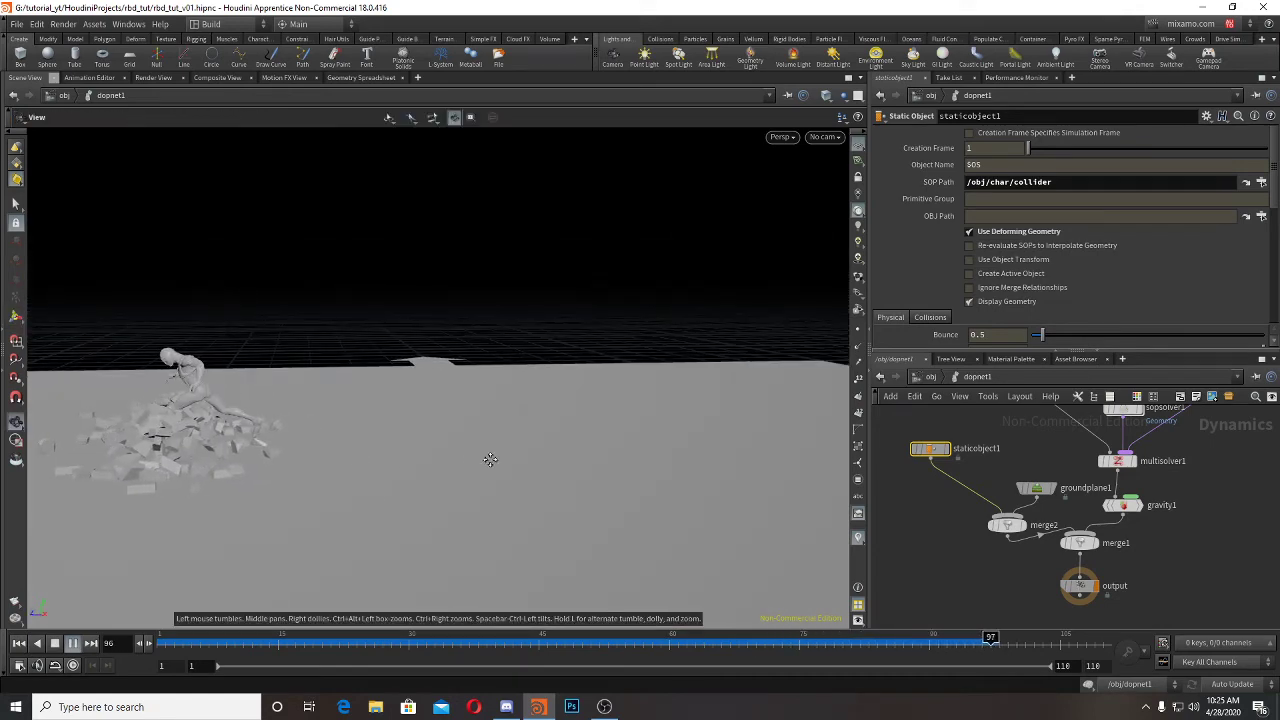
{"action": "left_click_drag", "start_coordinate": [491, 457], "coordinate": [437, 457]}
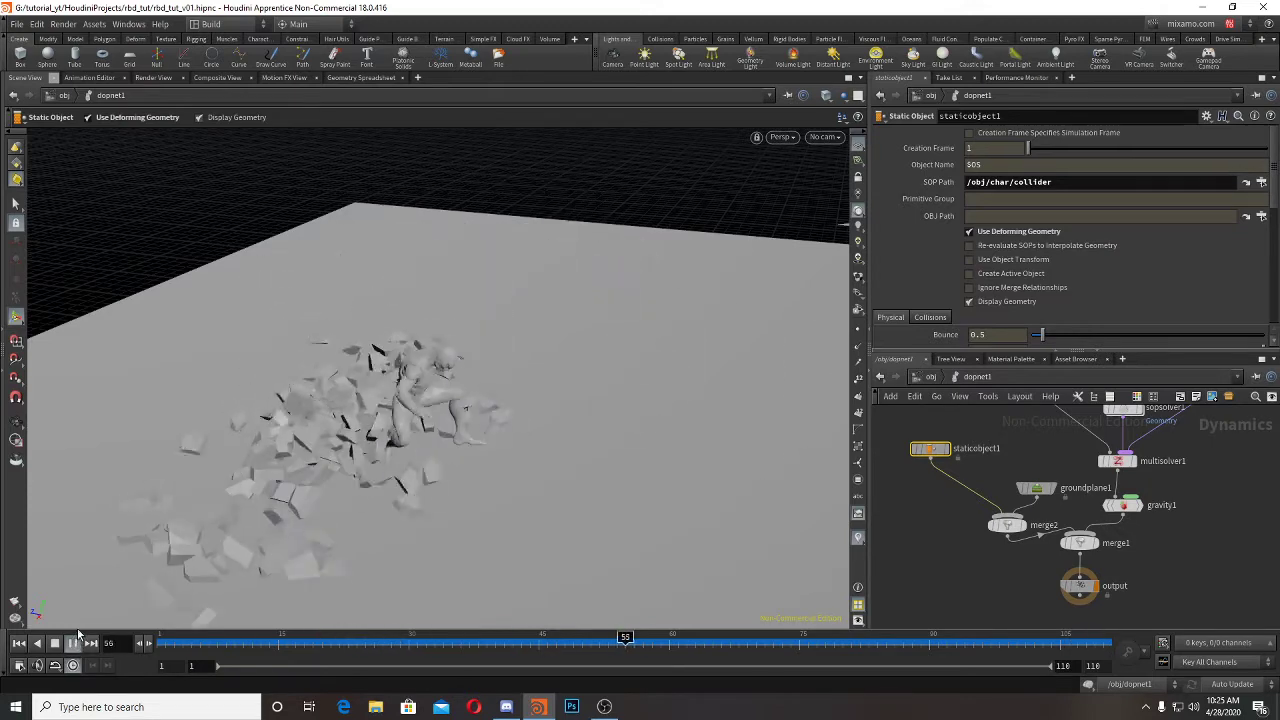
{"action": "left_click", "coordinate": [73, 645]}
{"action": "left_click", "coordinate": [20, 644]}
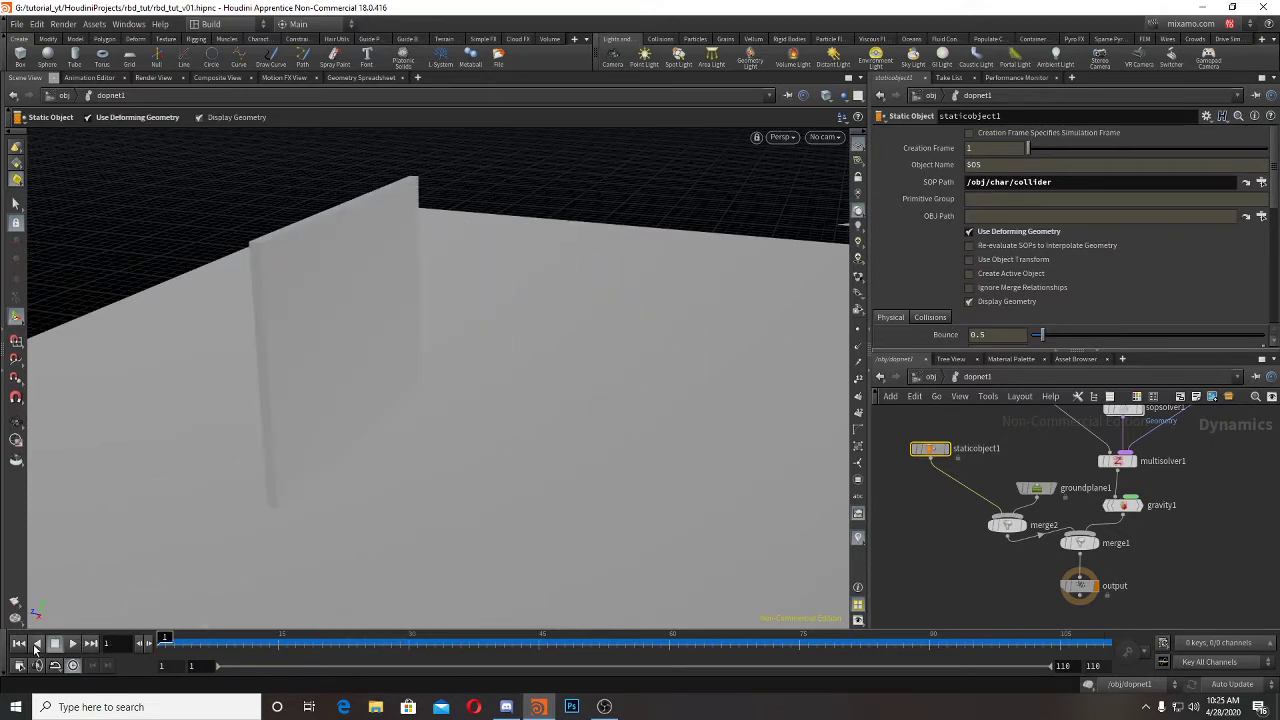
Step: Frame the wall and character in the viewport and lay out the dopnet1 nodes automatically
{"action": "scroll", "coordinate": [330, 415], "scroll_direction": "down", "scroll_amount": 8}
{"action": "left_click_drag", "start_coordinate": [358, 396], "coordinate": [319, 370], "text": "alt"}
{"action": "right_click_drag", "start_coordinate": [319, 370], "coordinate": [369, 394], "text": "alt"}
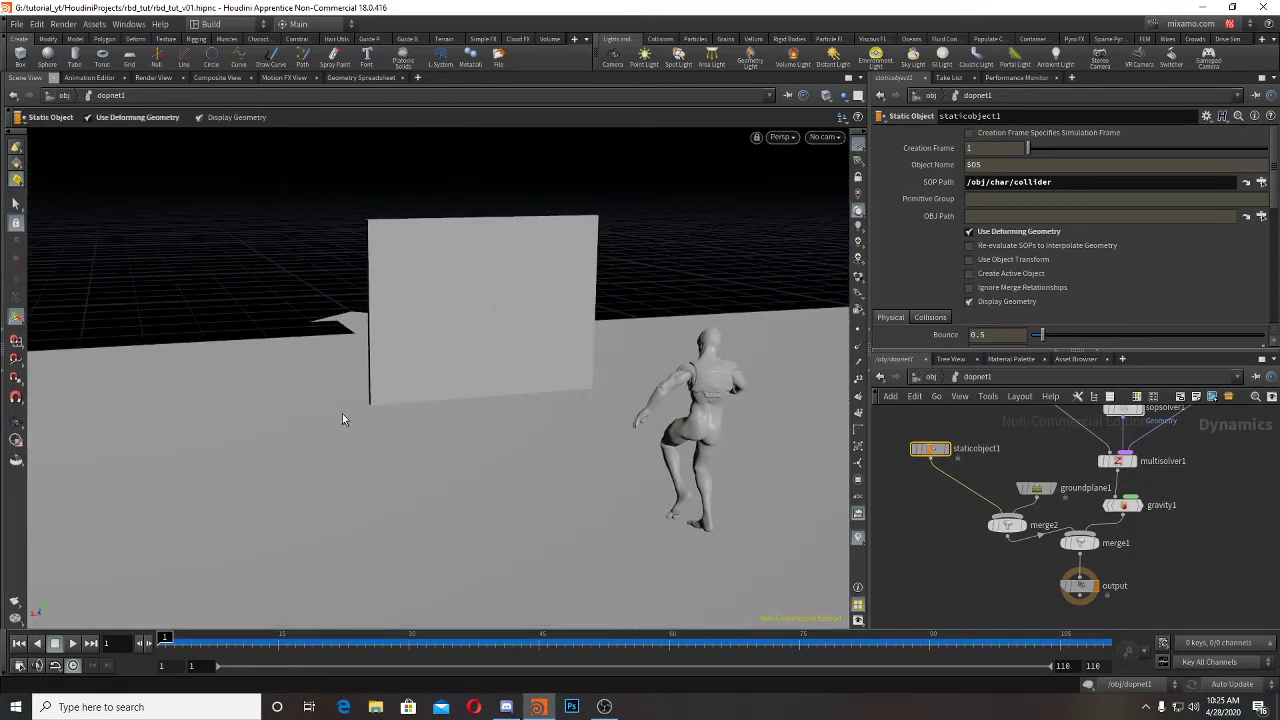
{"action": "right_click_drag", "start_coordinate": [449, 292], "coordinate": [380, 322], "text": "alt"}
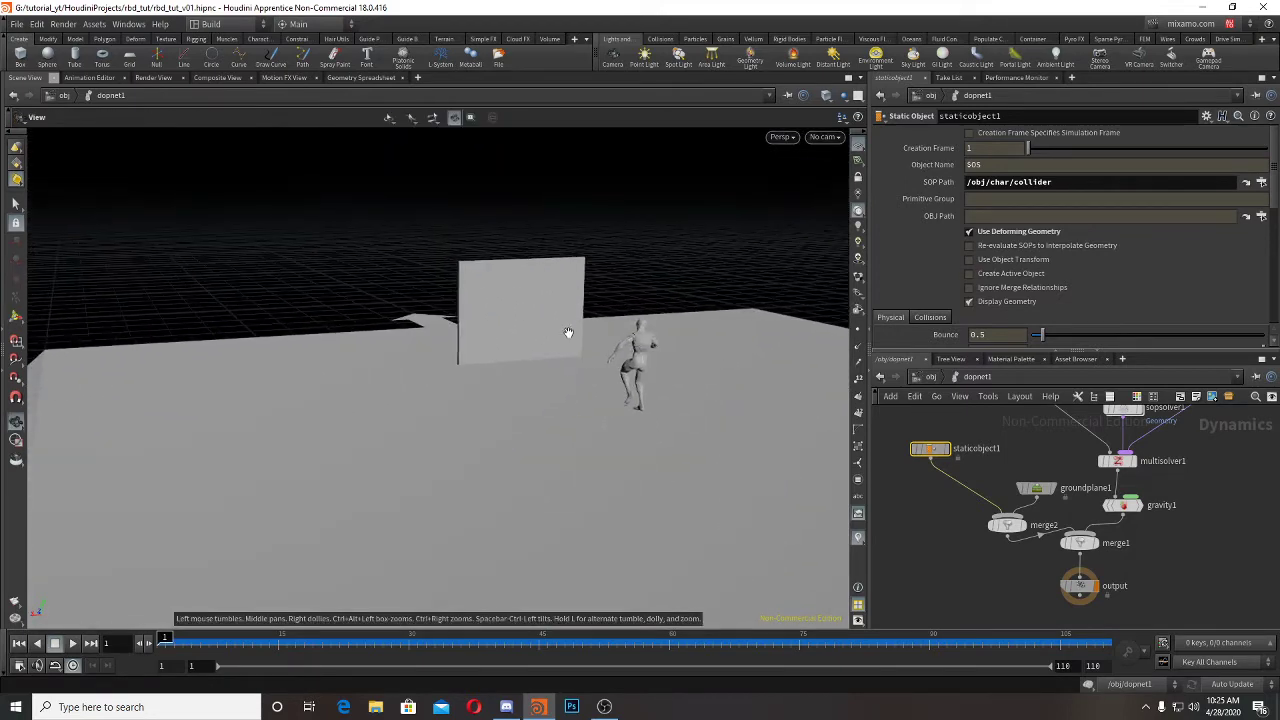
{"action": "middle_click_drag", "start_coordinate": [568, 333], "coordinate": [468, 402], "text": "alt"}
{"action": "middle_click_drag", "start_coordinate": [1217, 494], "coordinate": [1147, 512]}
{"action": "scroll", "coordinate": [1147, 512], "scroll_direction": "up", "scroll_amount": 1}
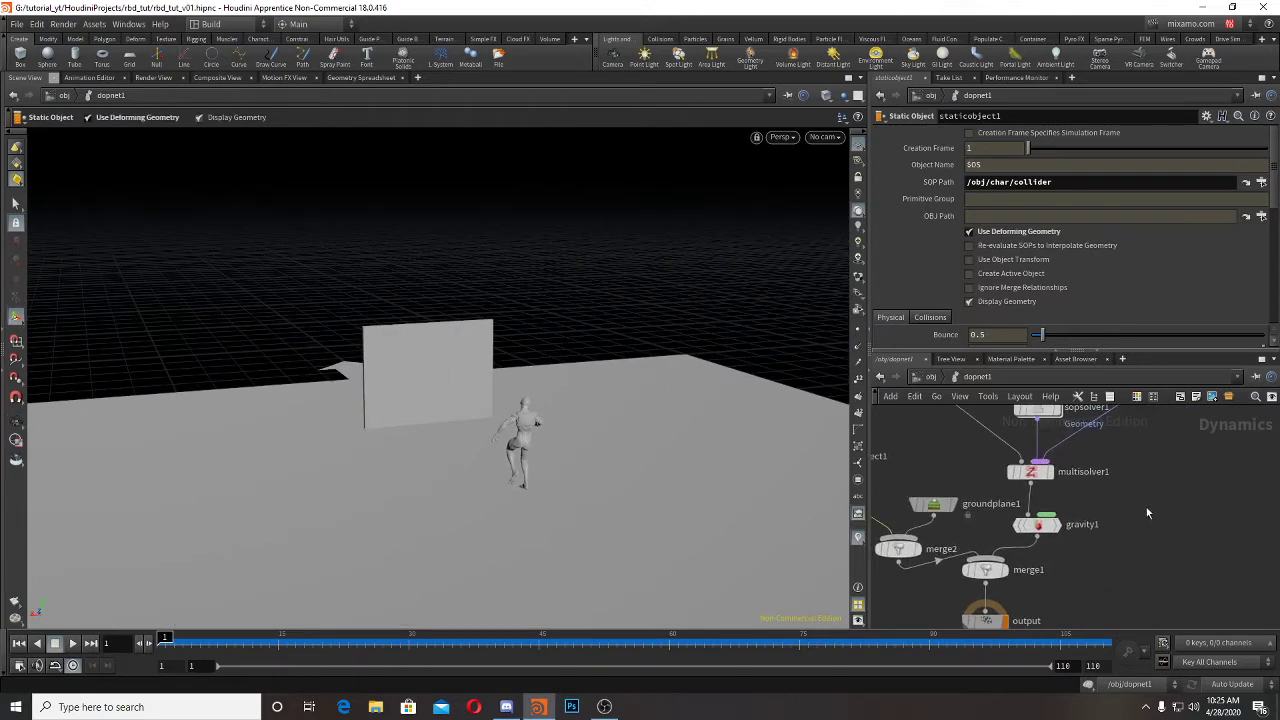
{"action": "key", "text": "l"}
Step: Return to the object level and rename the box1 geometry node as wall
{"action": "left_click", "coordinate": [940, 380]}
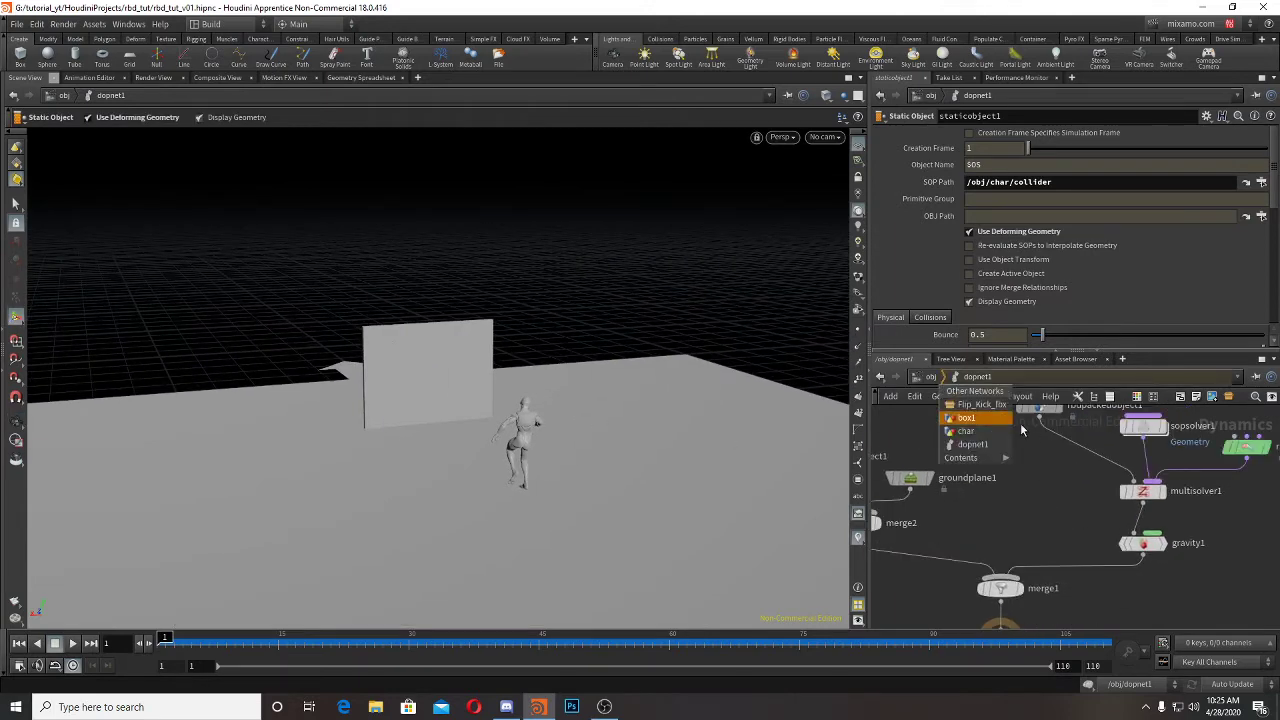
{"action": "left_click", "coordinate": [932, 379]}
{"action": "left_click", "coordinate": [930, 377]}
{"action": "double_click", "coordinate": [1086, 480]}
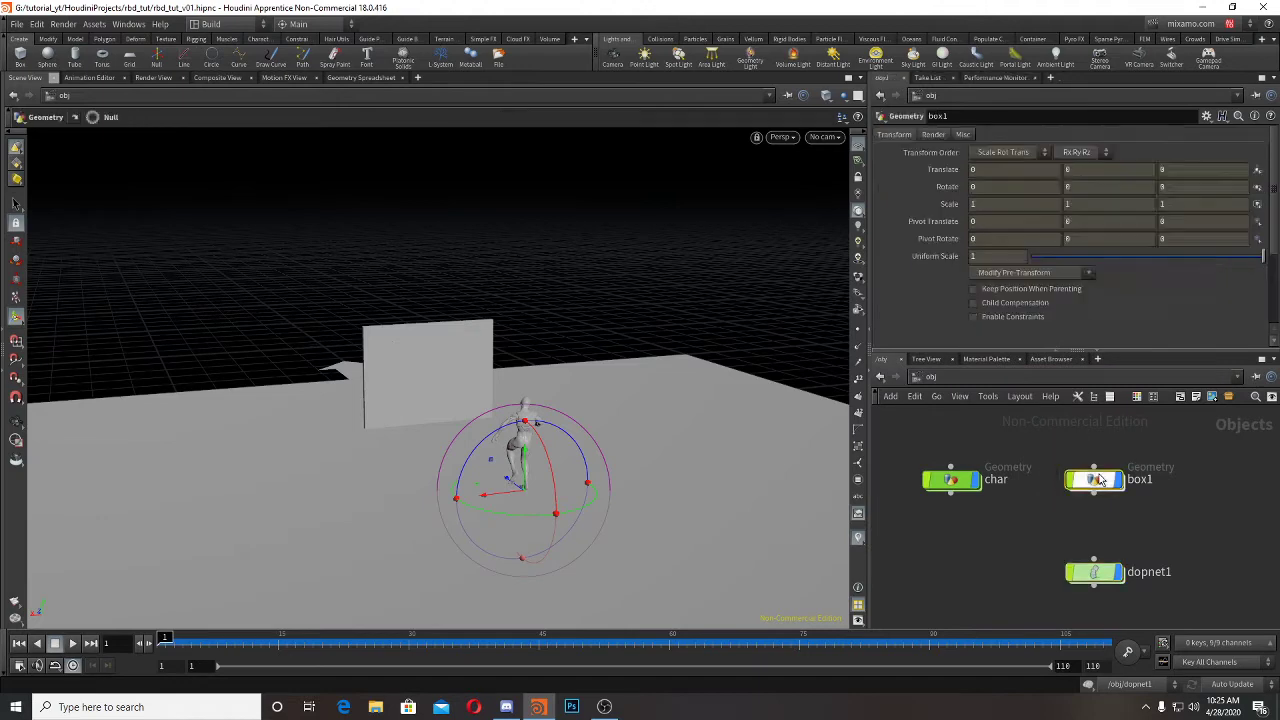
{"action": "left_click", "coordinate": [932, 377]}
{"action": "double_click", "coordinate": [1142, 481]}
{"action": "type", "text": "W"}
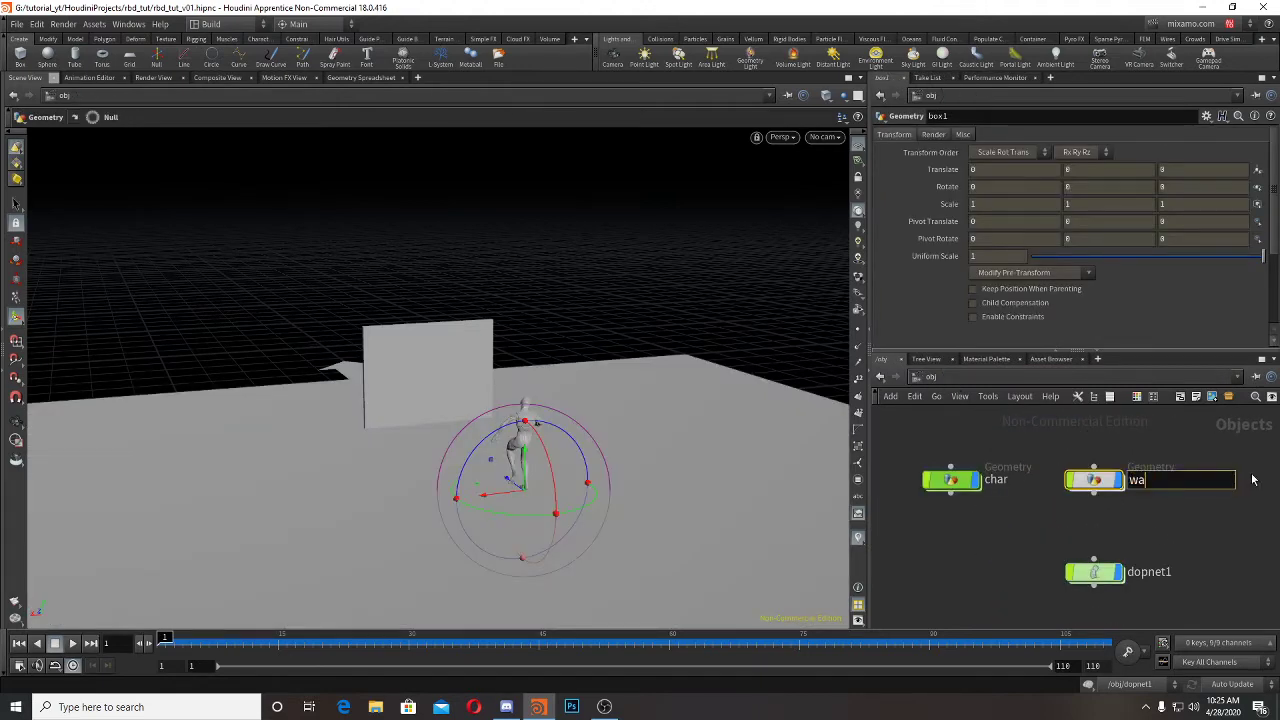
{"action": "key", "text": "Return"}
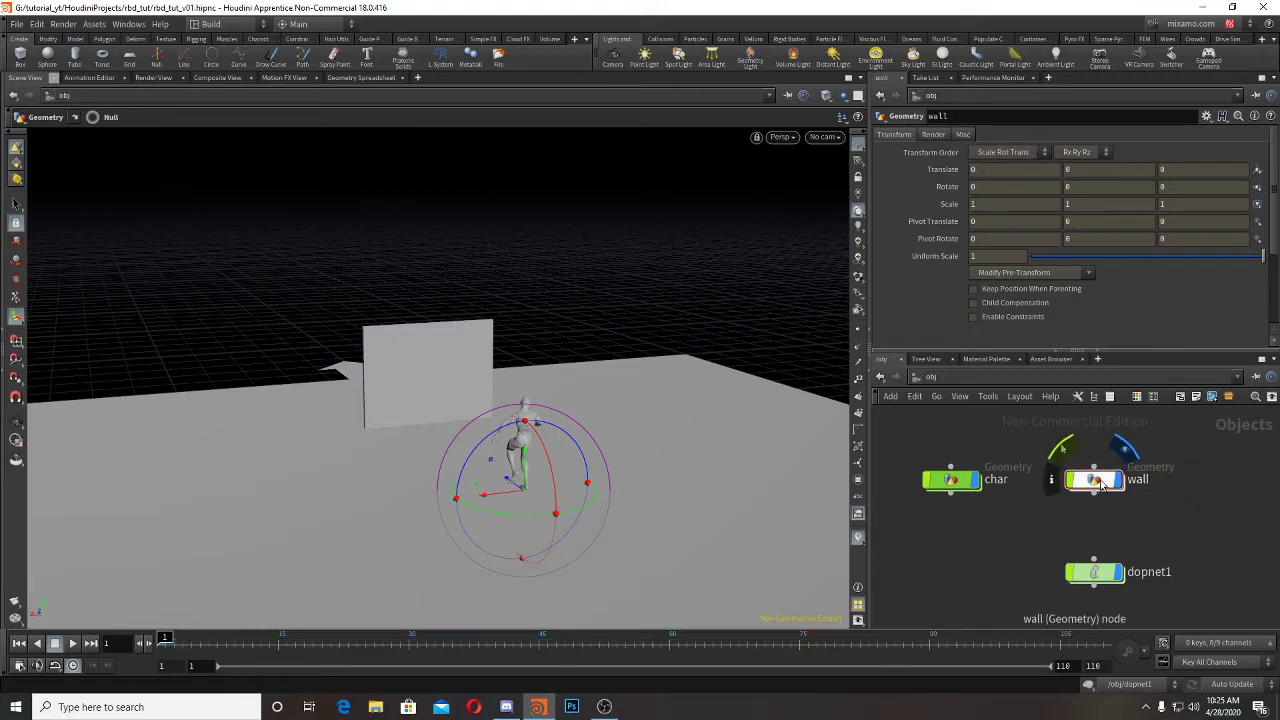
Step: Colour the wall node dark green and dopnet1 light orange, and place dopnet1 between and below the char and wall nodes
{"action": "key", "text": "c"}
{"action": "left_click", "coordinate": [1095, 572]}
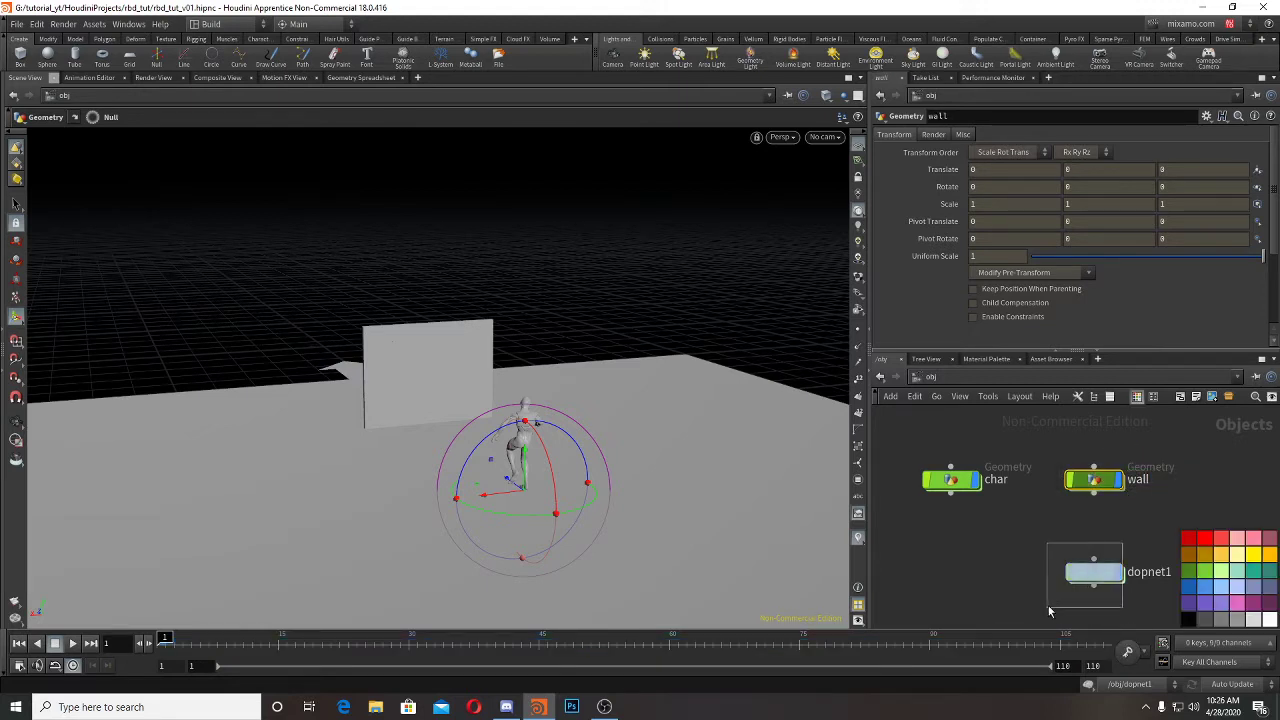
{"action": "left_click", "coordinate": [1189, 605]}
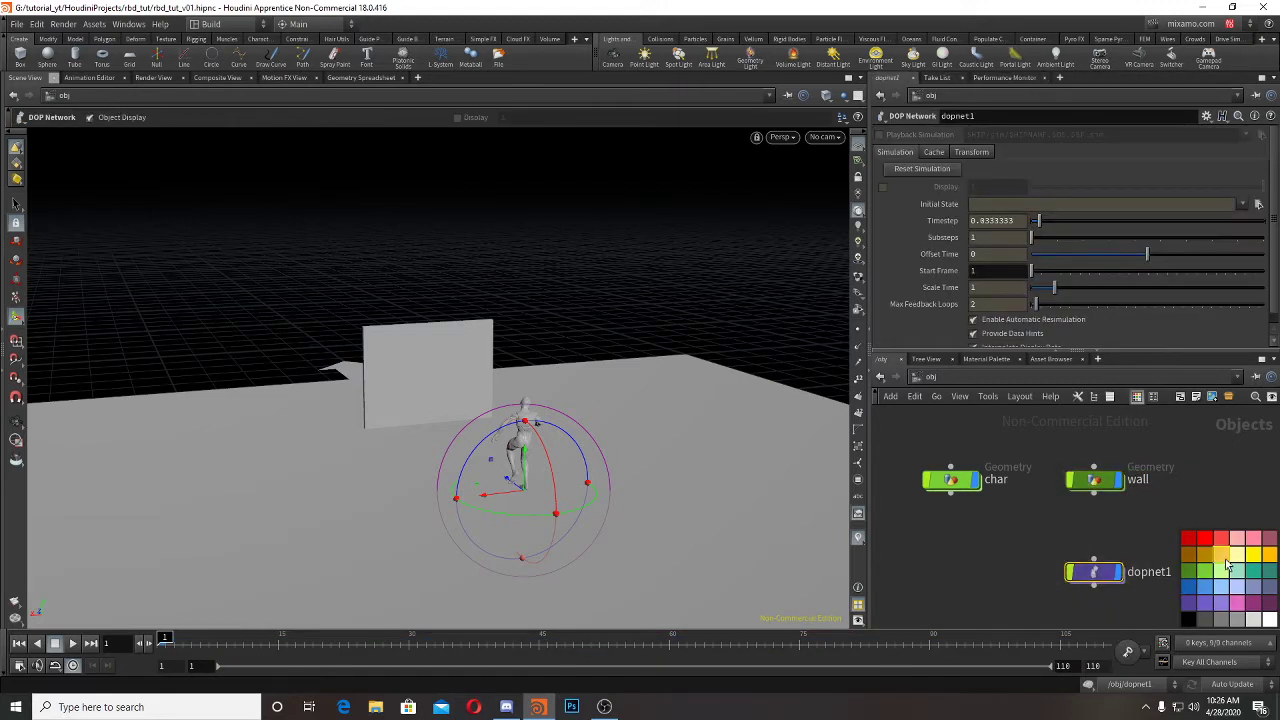
{"action": "left_click", "coordinate": [1222, 558]}
{"action": "left_click_drag", "start_coordinate": [1093, 572], "coordinate": [992, 573]}
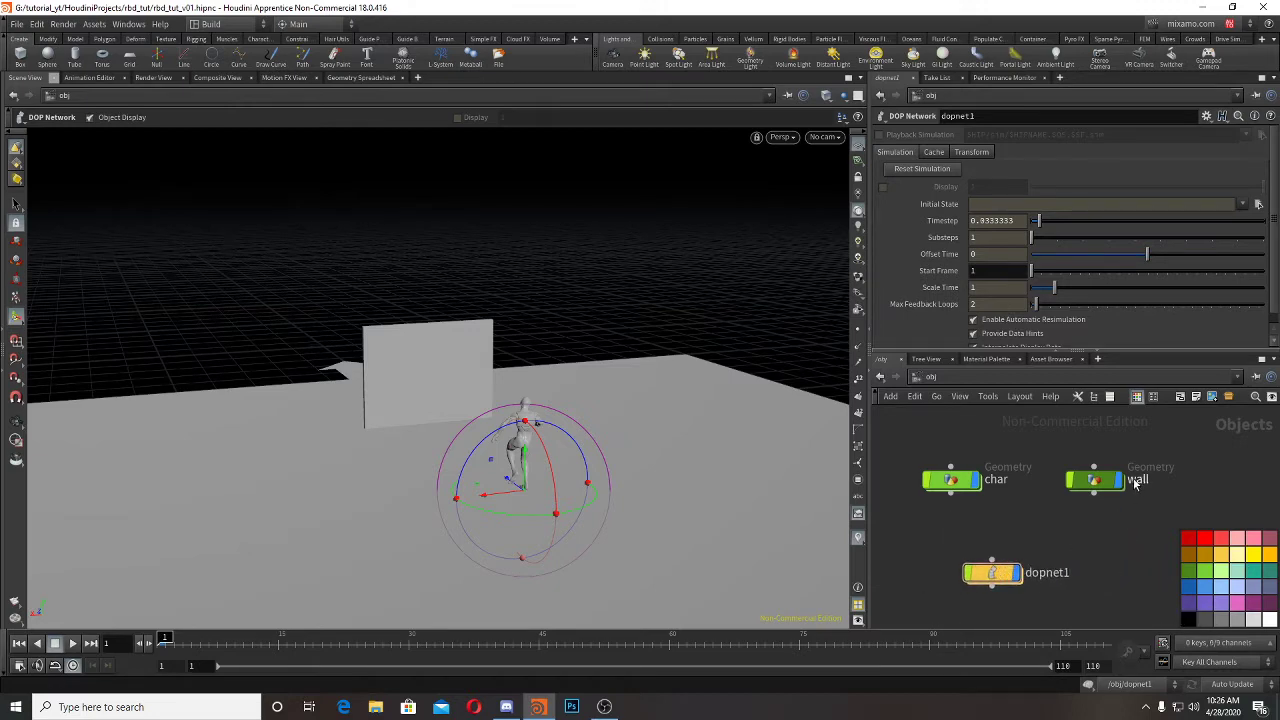
Step: Inside the wall object, space the rbd_source null further below assemble1 and straighten the node chain
{"action": "double_click", "coordinate": [1104, 488]}
{"action": "key", "text": "c"}
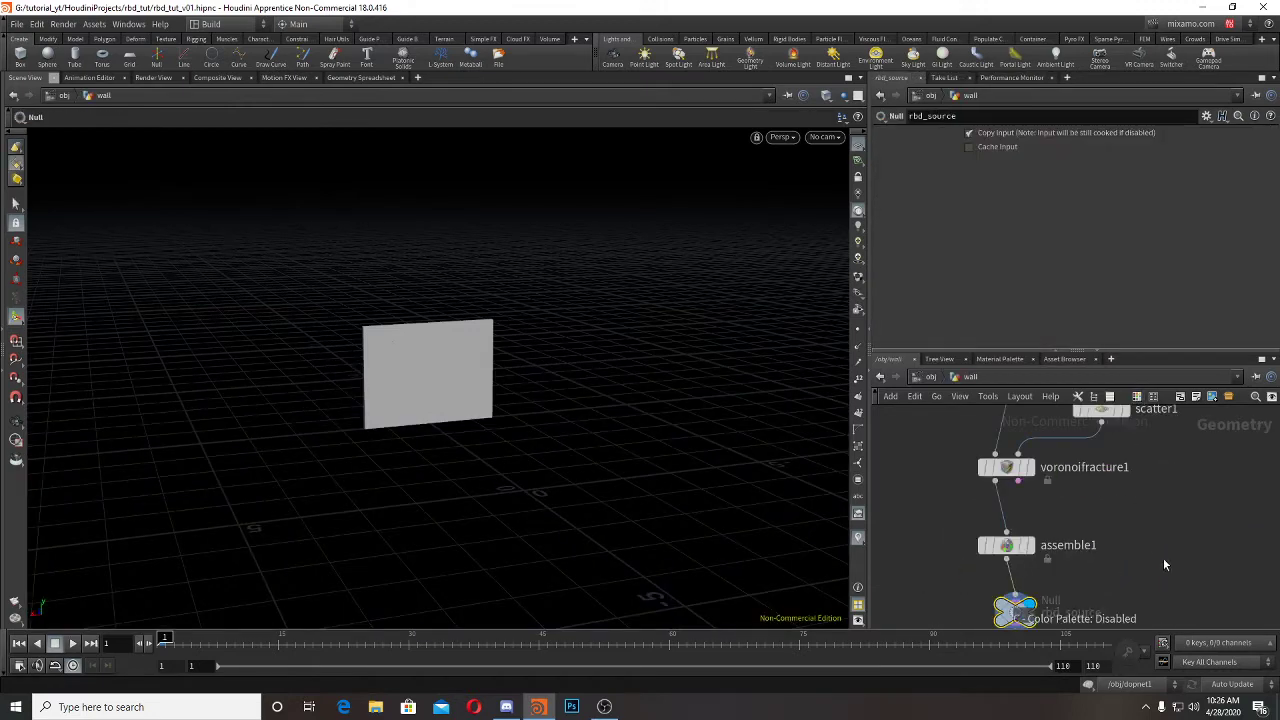
{"action": "scroll", "coordinate": [1132, 549], "scroll_direction": "down", "scroll_amount": 3}
{"action": "middle_click_drag", "start_coordinate": [1132, 545], "coordinate": [1127, 460]}
{"action": "left_click_drag", "start_coordinate": [1058, 543], "coordinate": [1053, 585]}
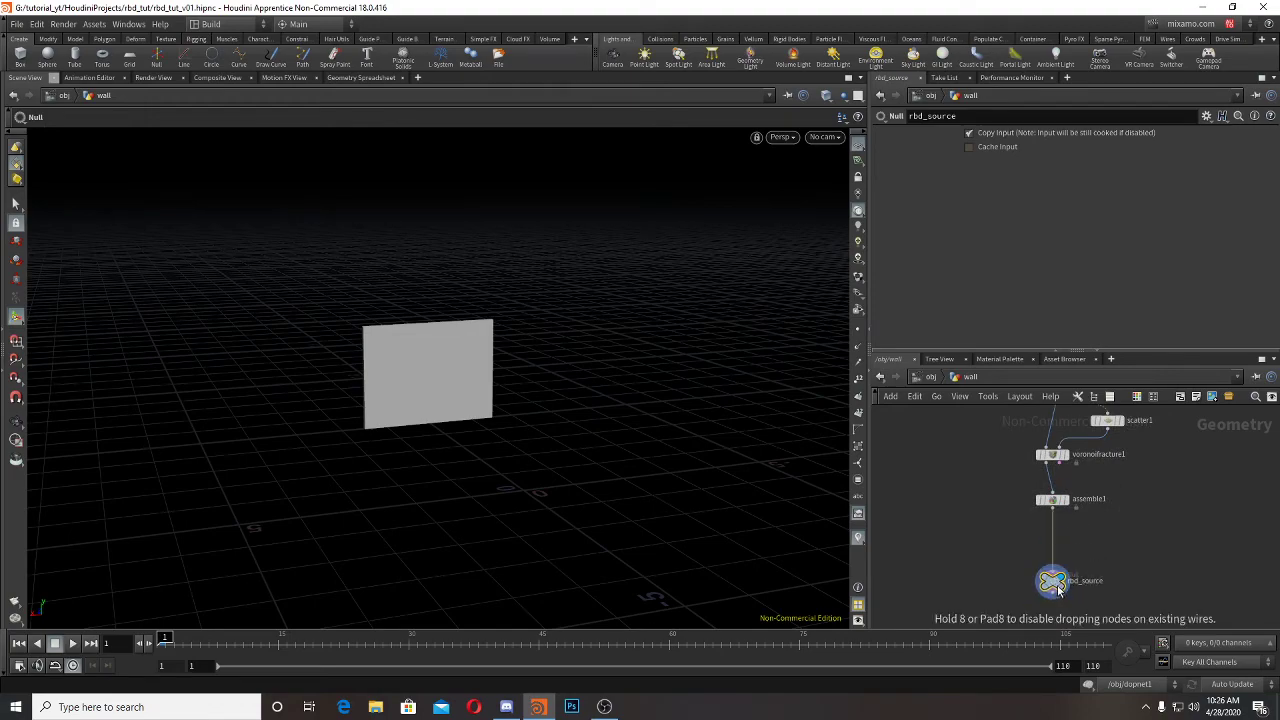
{"action": "left_click_drag", "start_coordinate": [1064, 502], "coordinate": [1069, 492]}
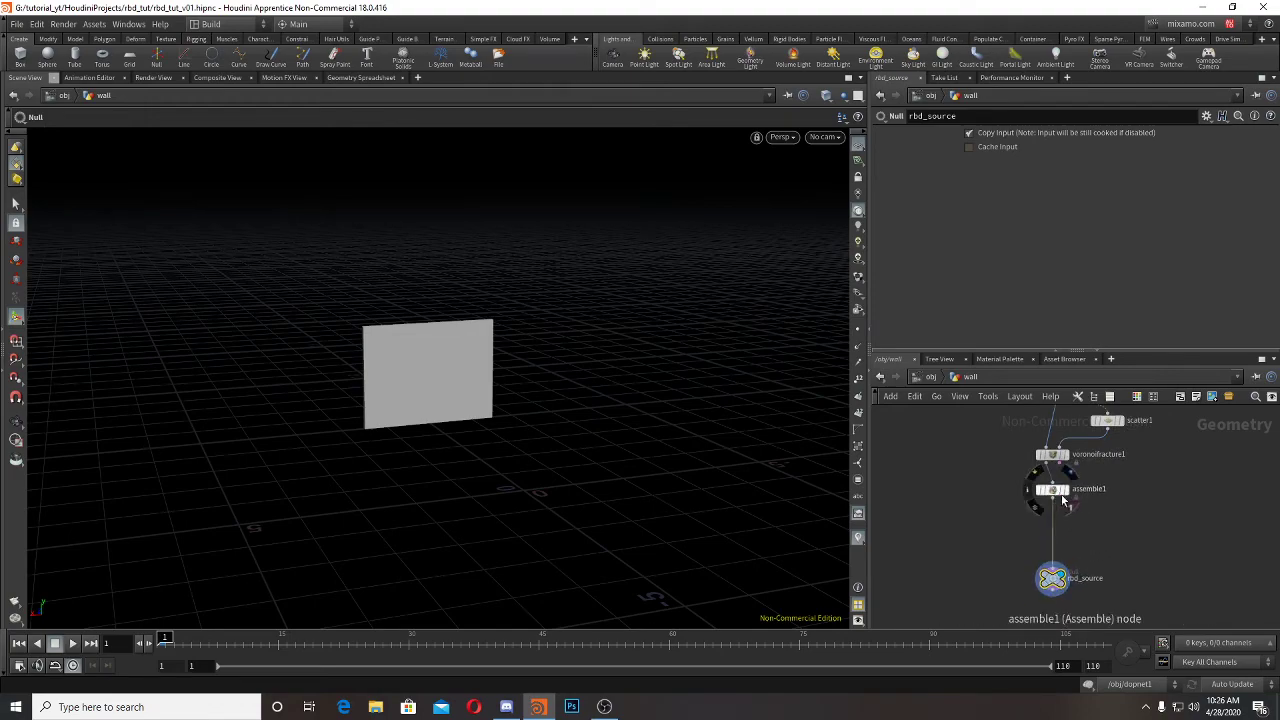
Step: Show the assemble1 output in wireframe and frame the fractured wall face-on in the viewport
{"action": "left_click", "coordinate": [1069, 500]}
{"action": "key", "text": "shift+w"}
{"action": "right_click_drag", "start_coordinate": [434, 304], "coordinate": [557, 346], "text": "alt"}
{"action": "left_click_drag", "start_coordinate": [557, 346], "coordinate": [515, 302], "text": "alt"}
{"action": "middle_click_drag", "start_coordinate": [515, 302], "coordinate": [486, 260], "text": "alt"}
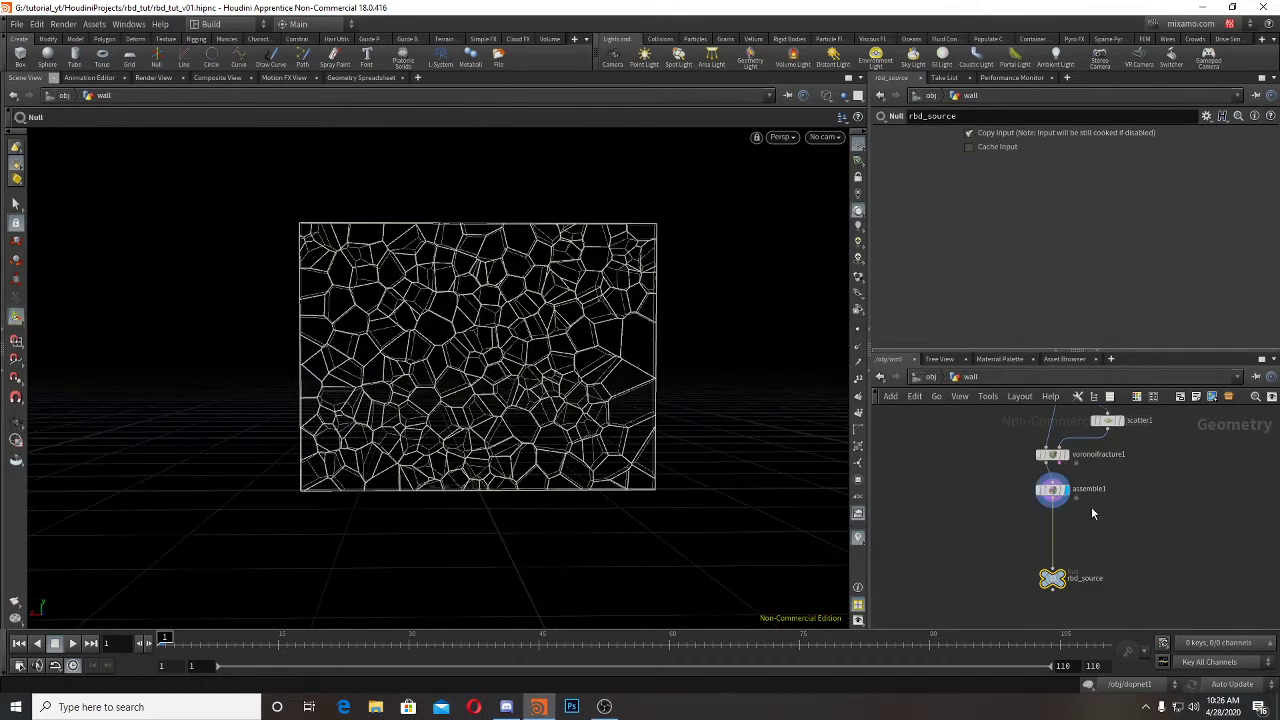
Step: Branch a Connect Adjacent Pieces node off assemble1, beside the rbd_source chain, within the wall network
{"action": "scroll", "coordinate": [1069, 505], "scroll_direction": "up", "scroll_amount": 2}
{"action": "left_click", "coordinate": [1044, 505]}
{"action": "left_click", "coordinate": [1220, 544]}
{"action": "mouse_move", "coordinate": [1205, 500]}
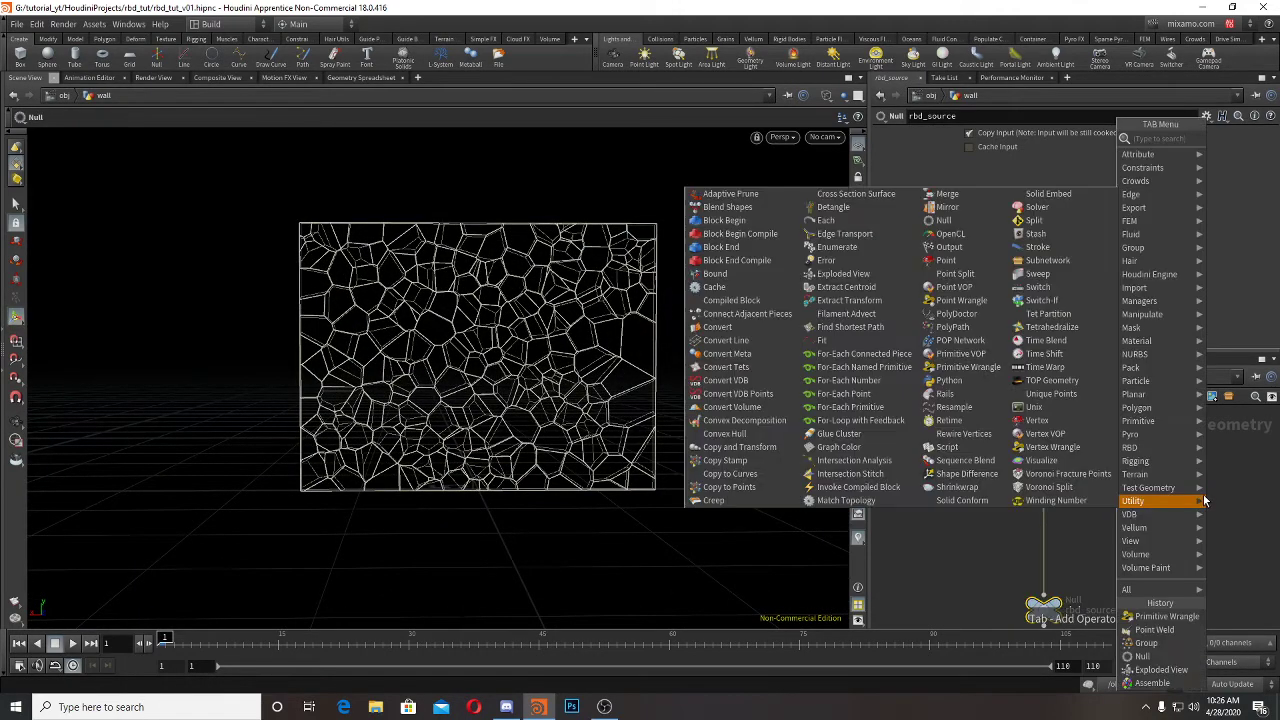
{"action": "type", "text": "connect"}
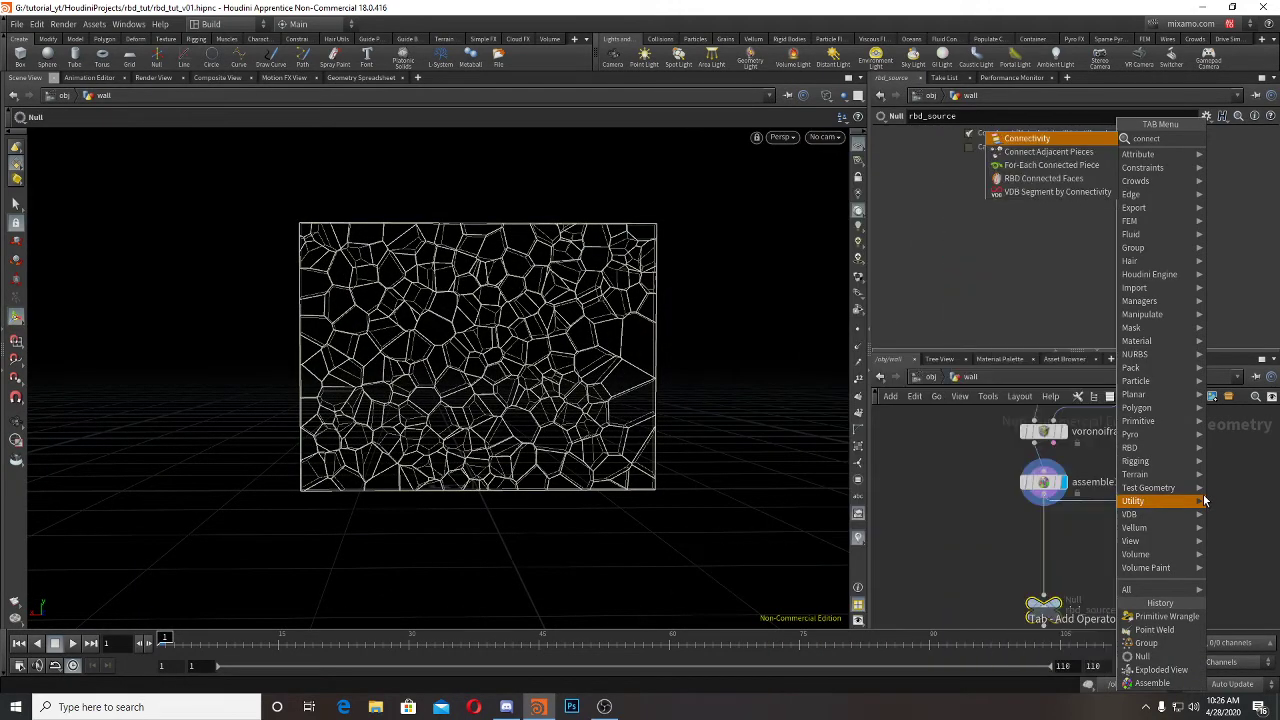
{"action": "key", "text": "Down"}
{"action": "key", "text": "Return"}
{"action": "key", "text": "Return"}
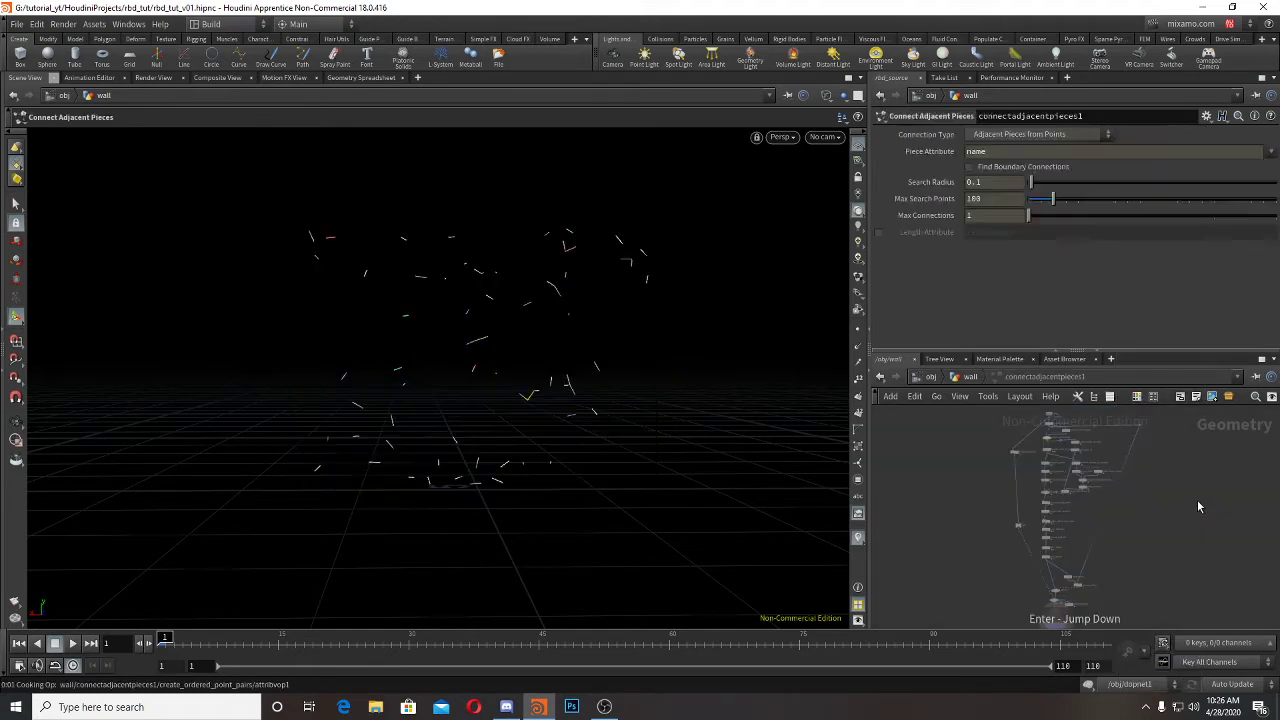
{"action": "left_click", "coordinate": [968, 376]}
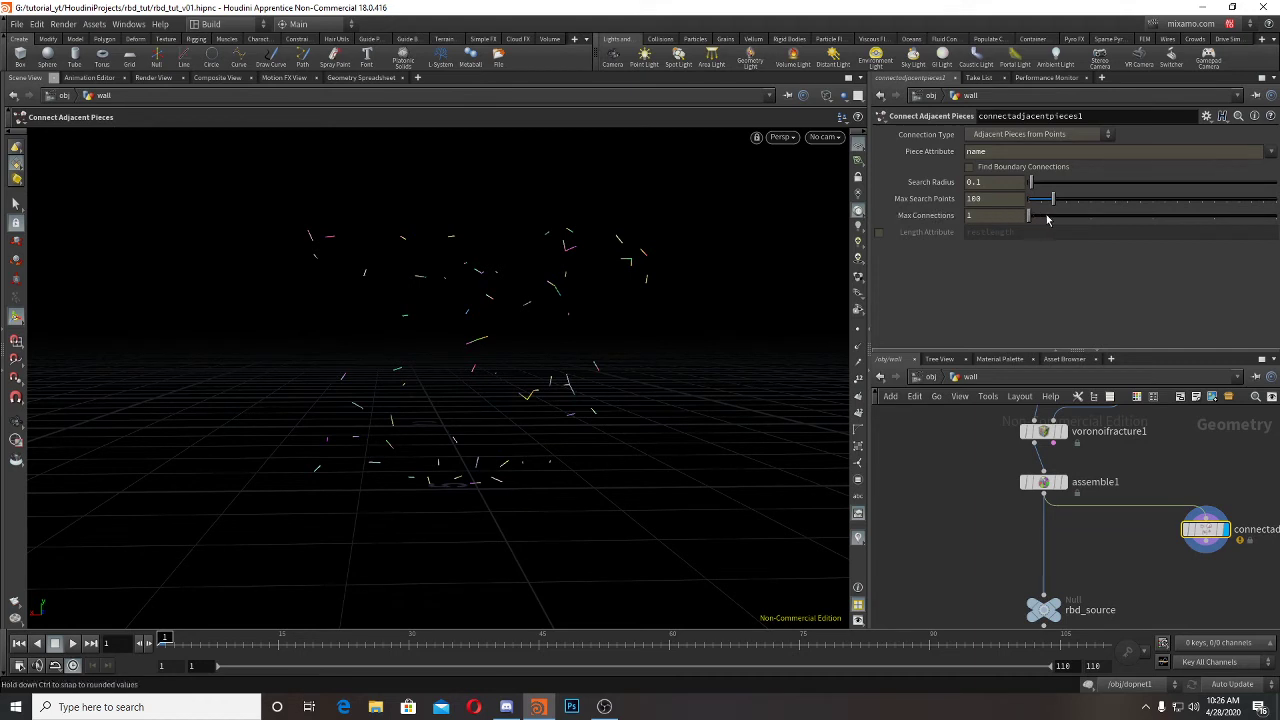
Step: Set the adjacent pieces connection's Search Radius to 10 and Max Connections to 12
{"action": "left_click_drag", "start_coordinate": [1047, 219], "coordinate": [1259, 209]}
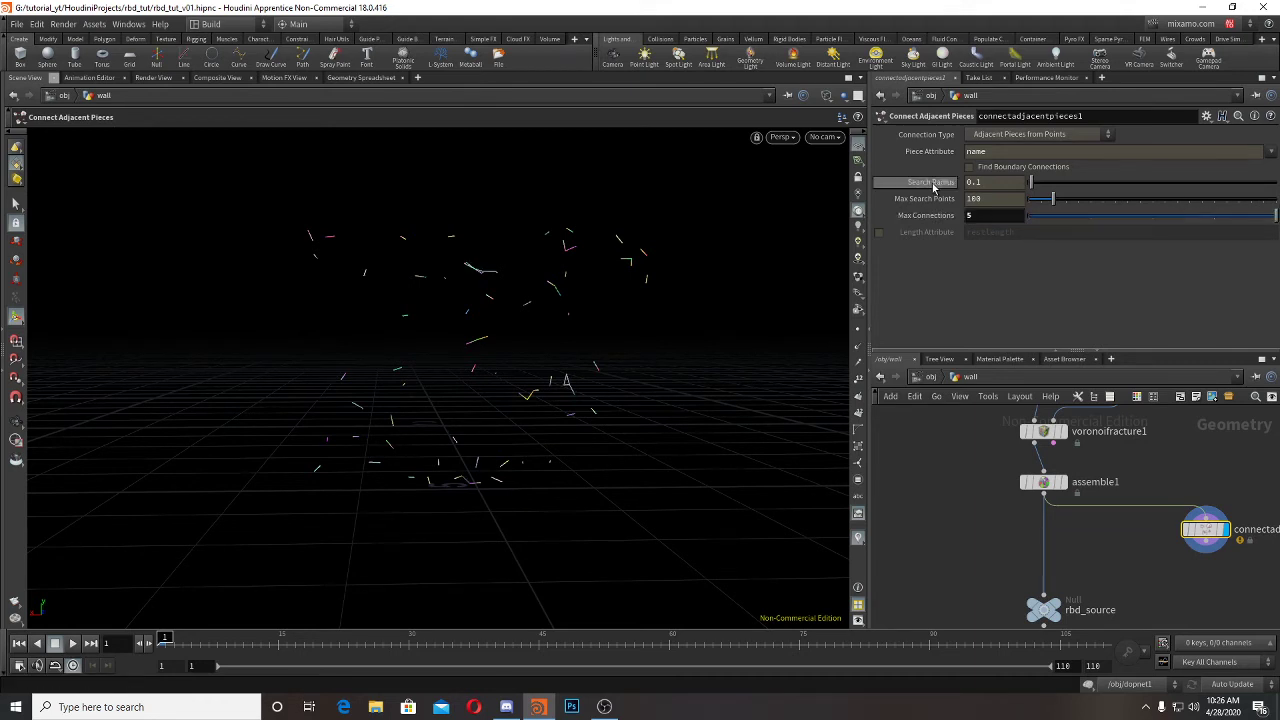
{"action": "left_click_drag", "start_coordinate": [1031, 182], "coordinate": [1272, 186]}
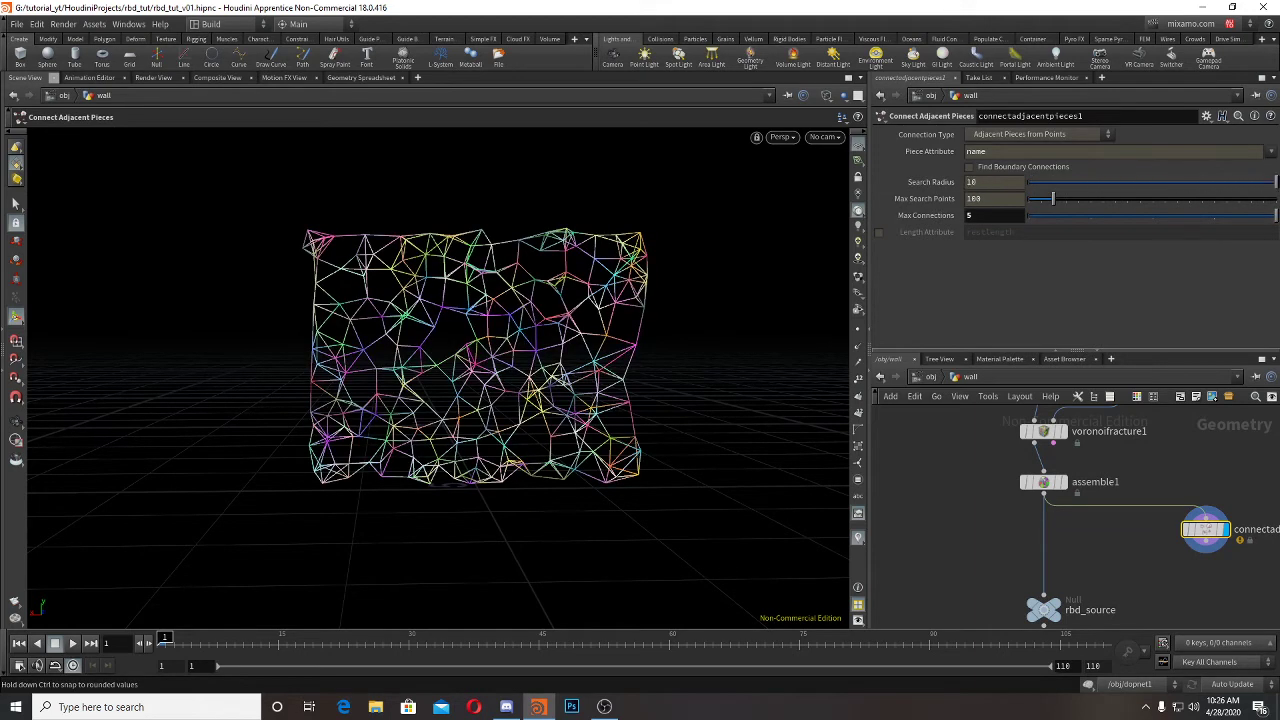
{"action": "left_click", "coordinate": [990, 213]}
{"action": "type", "text": "3"}
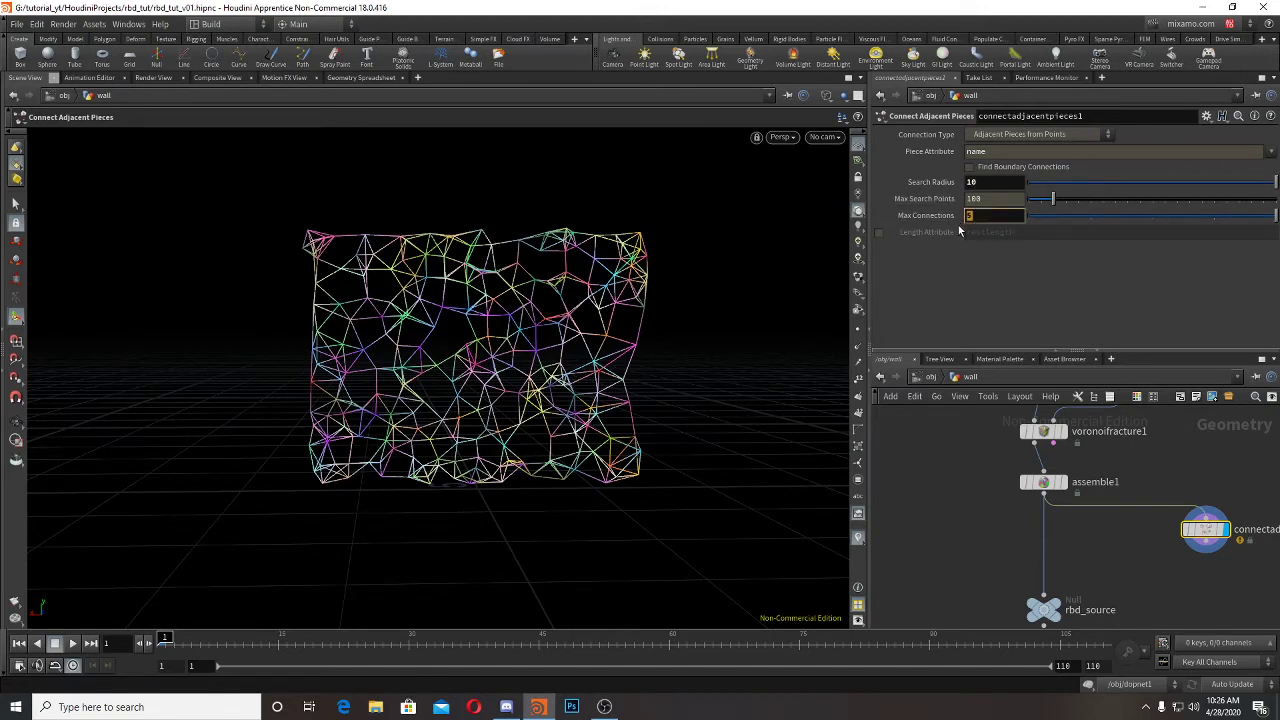
{"action": "key", "text": "Return"}
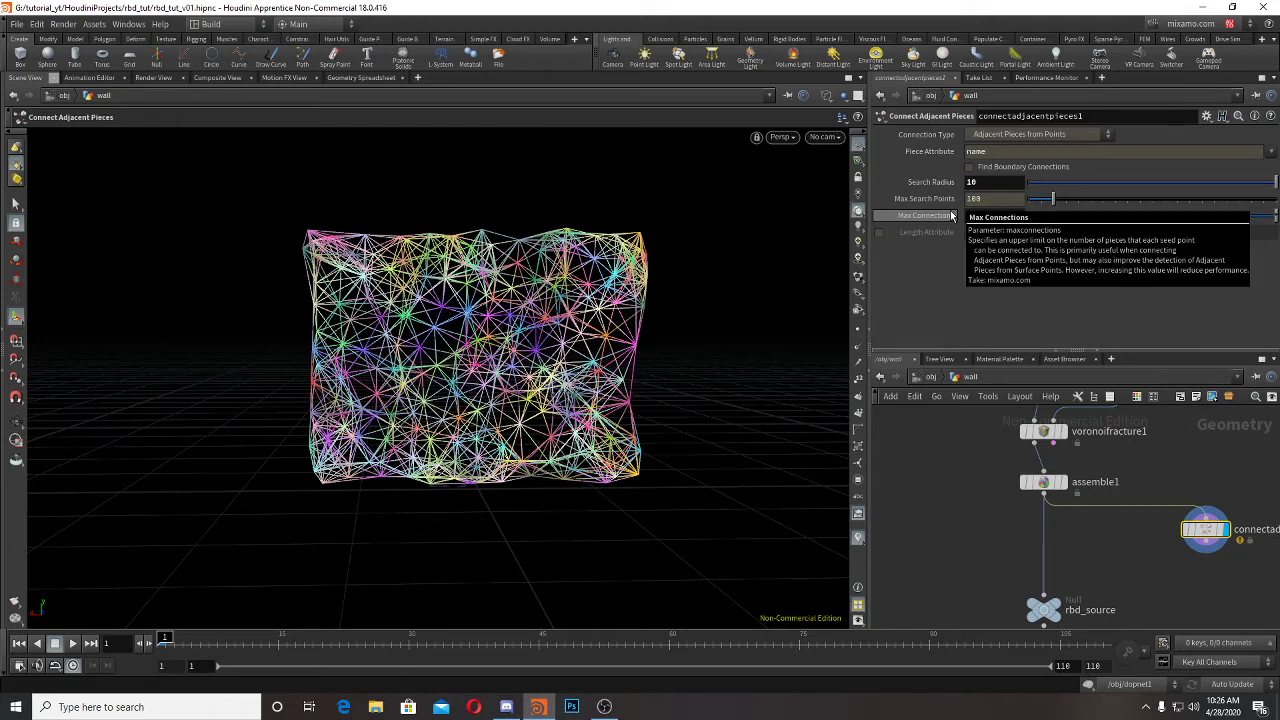
Step: Add a Primitive Wrangle below connectadjacentpieces1, wired to its output
{"action": "middle_click_drag", "start_coordinate": [1206, 571], "coordinate": [1110, 500]}
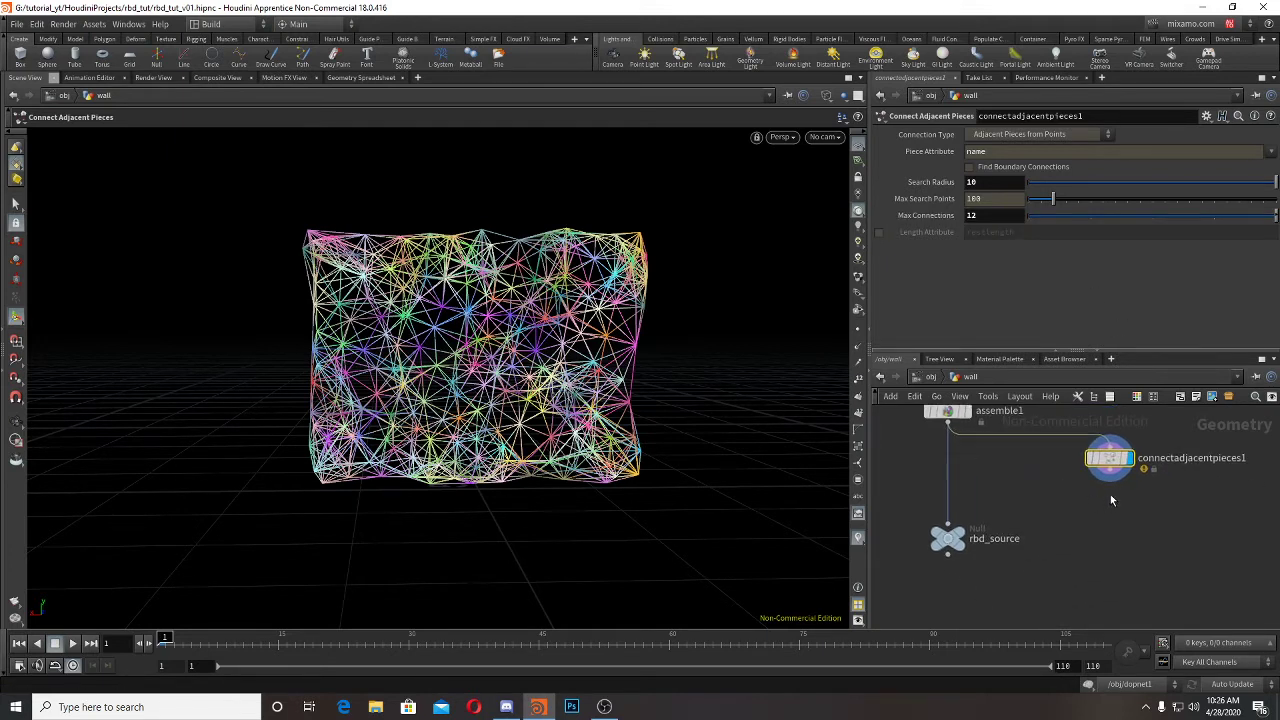
{"action": "left_click_drag", "start_coordinate": [1109, 484], "coordinate": [1109, 516]}
{"action": "key", "text": "Tab"}
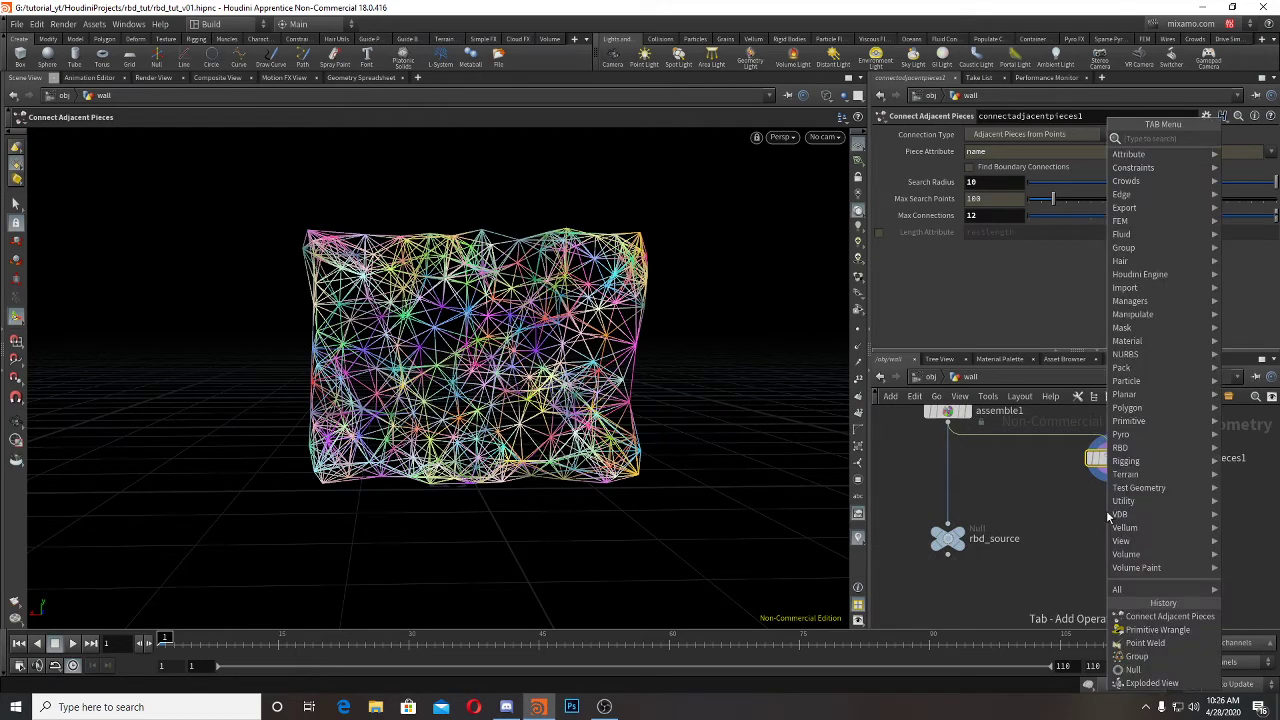
{"action": "type", "text": "pw"}
{"action": "key", "text": "Down"}
{"action": "key", "text": "Down"}
{"action": "key", "text": "Down"}
{"action": "key", "text": "Return"}
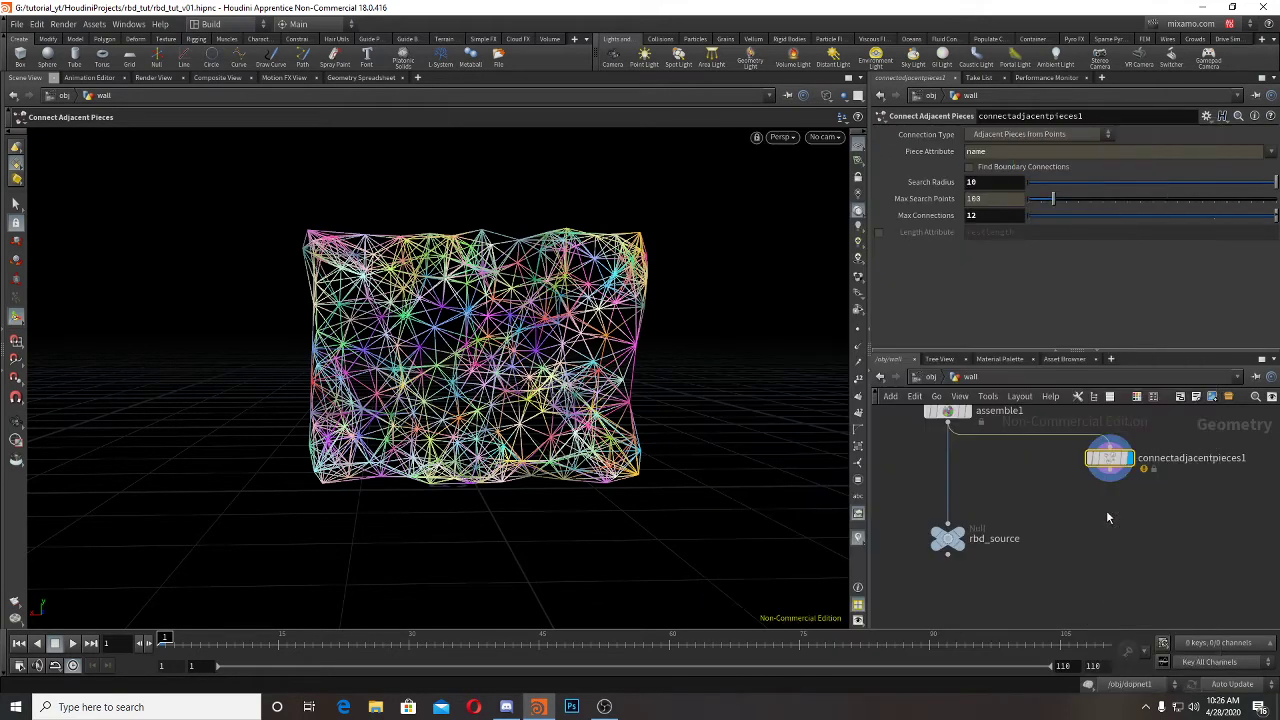
{"action": "left_click", "coordinate": [1106, 510]}
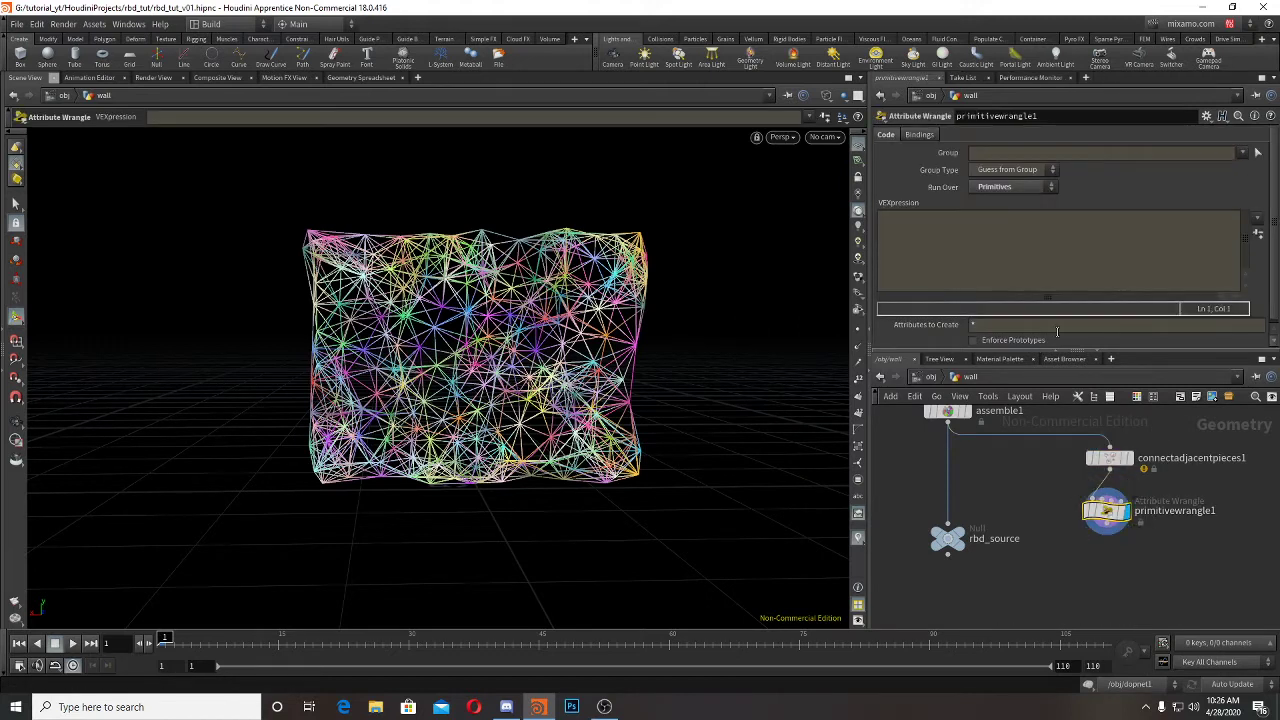
Step: Write s@constraint_name = "Glue"; and s@constraint_type = "all"; in primitivewrangle1 and check both primitive attributes in the geometry spreadsheet
{"action": "left_click", "coordinate": [993, 264]}
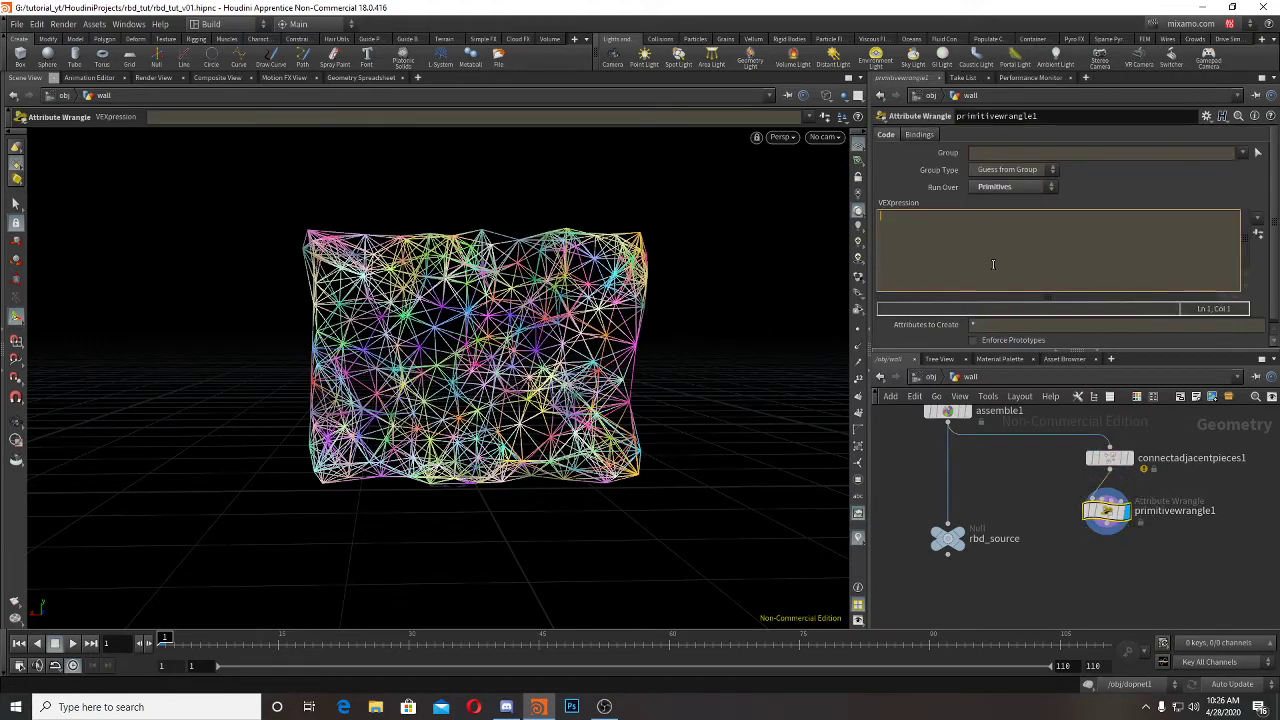
{"action": "type", "text": "s@cons"}
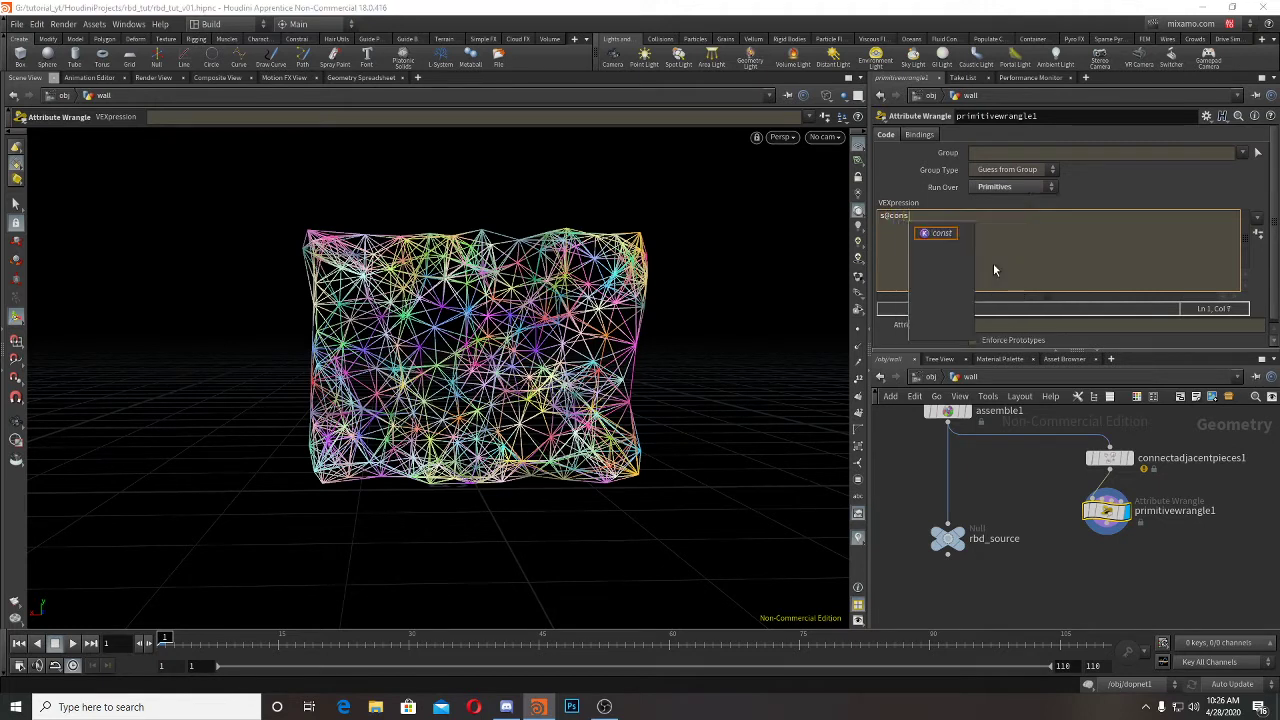
{"action": "type", "text": "traint_na"}
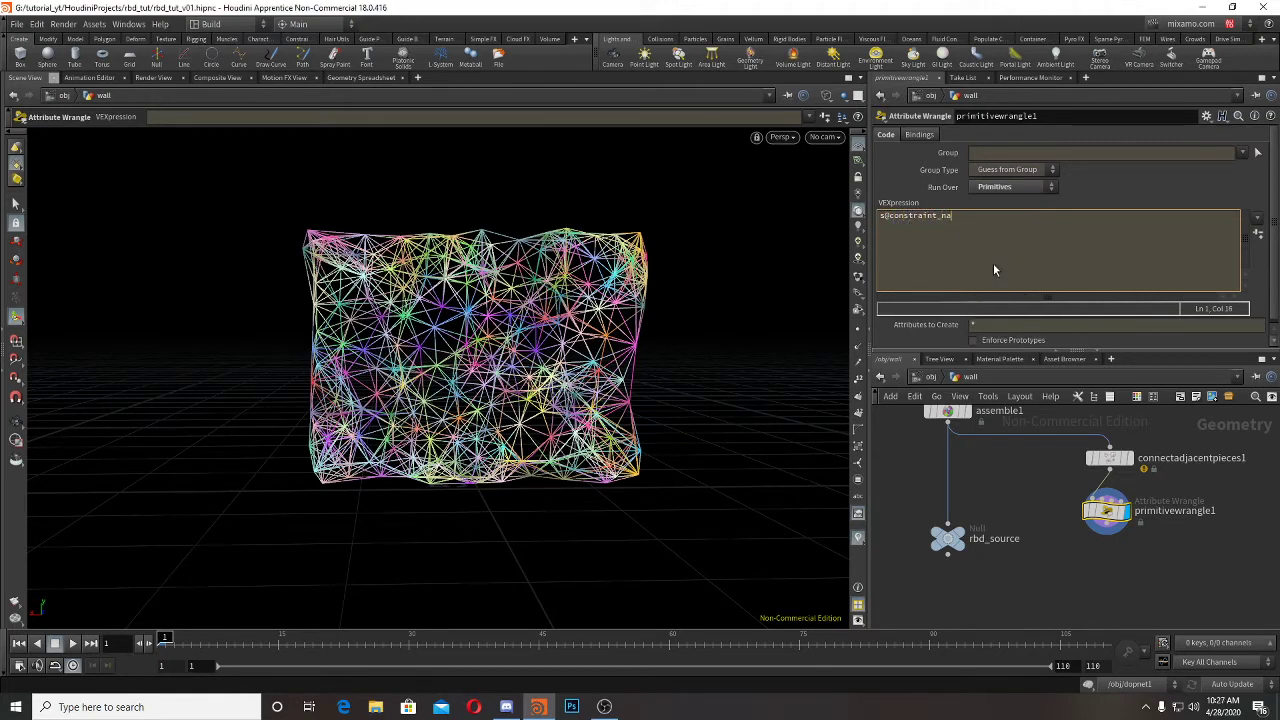
{"action": "type", "text": "me = \"\";"}
{"action": "key", "text": "Left"}
{"action": "key", "text": "Left"}
{"action": "type", "text": "Glue\"; s@constraint_typr = \"all"}
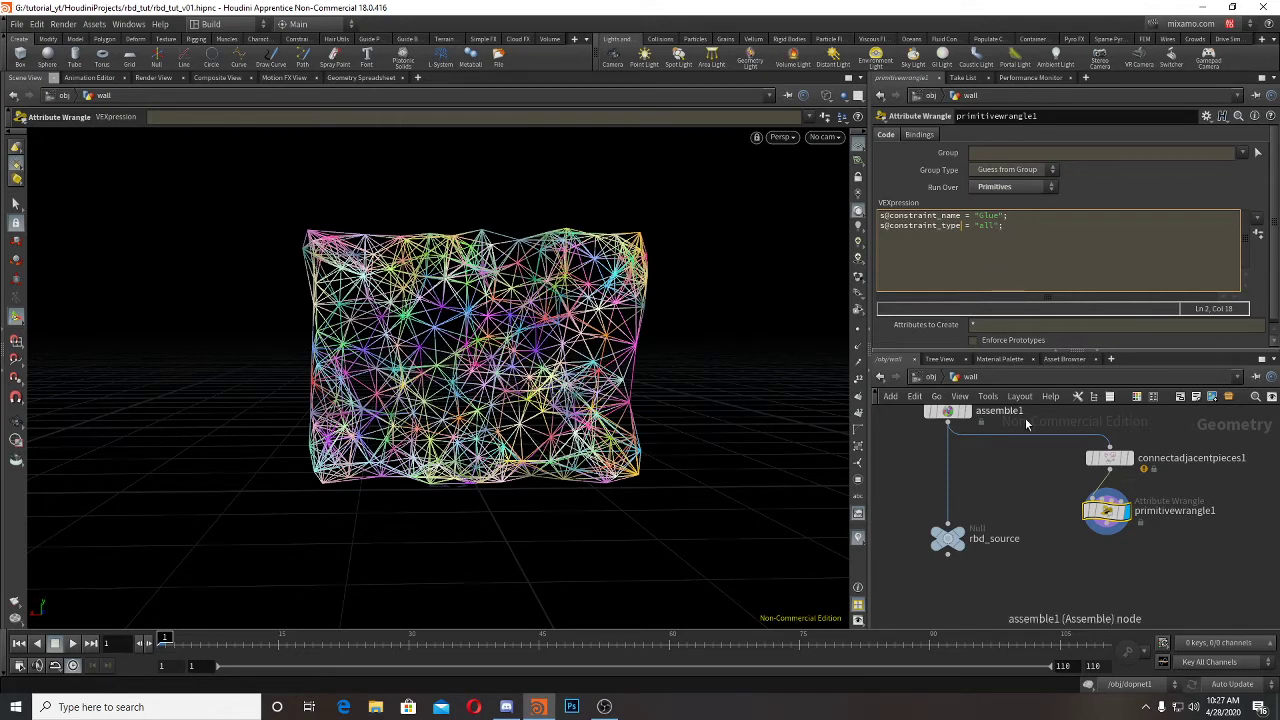
{"action": "left_click", "coordinate": [1105, 544]}
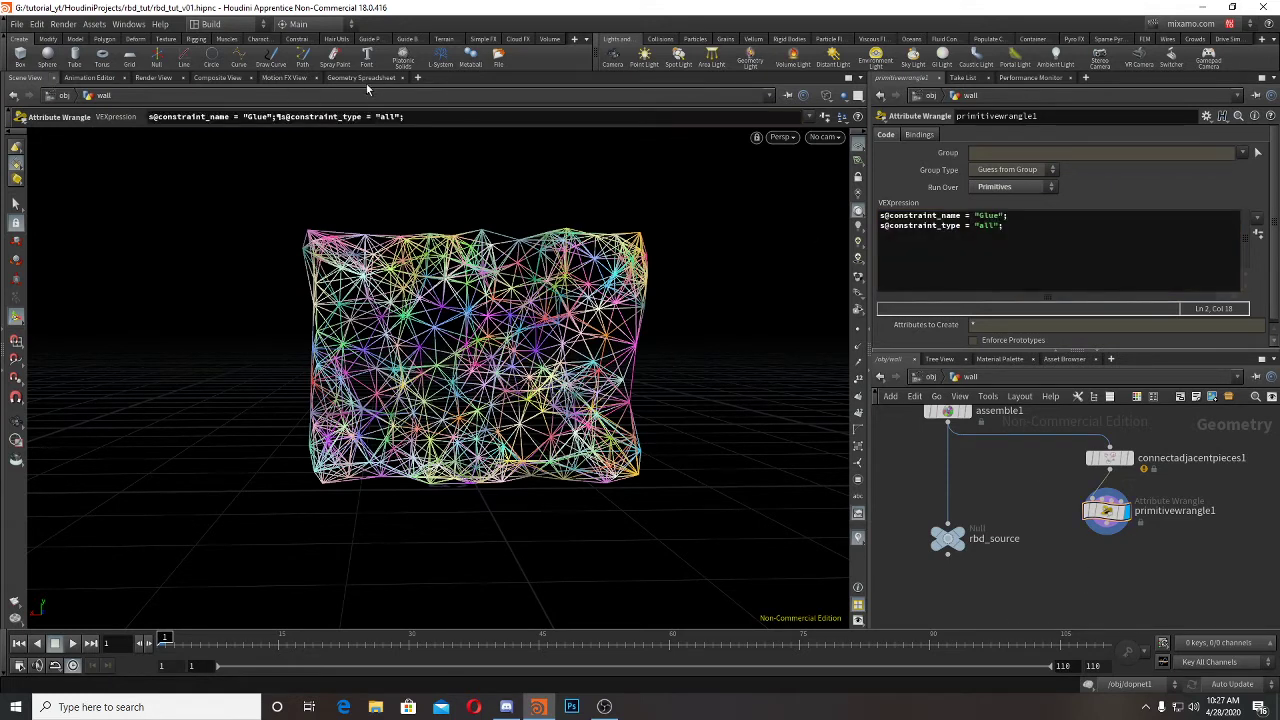
{"action": "left_click", "coordinate": [362, 78]}
{"action": "left_click", "coordinate": [241, 116]}
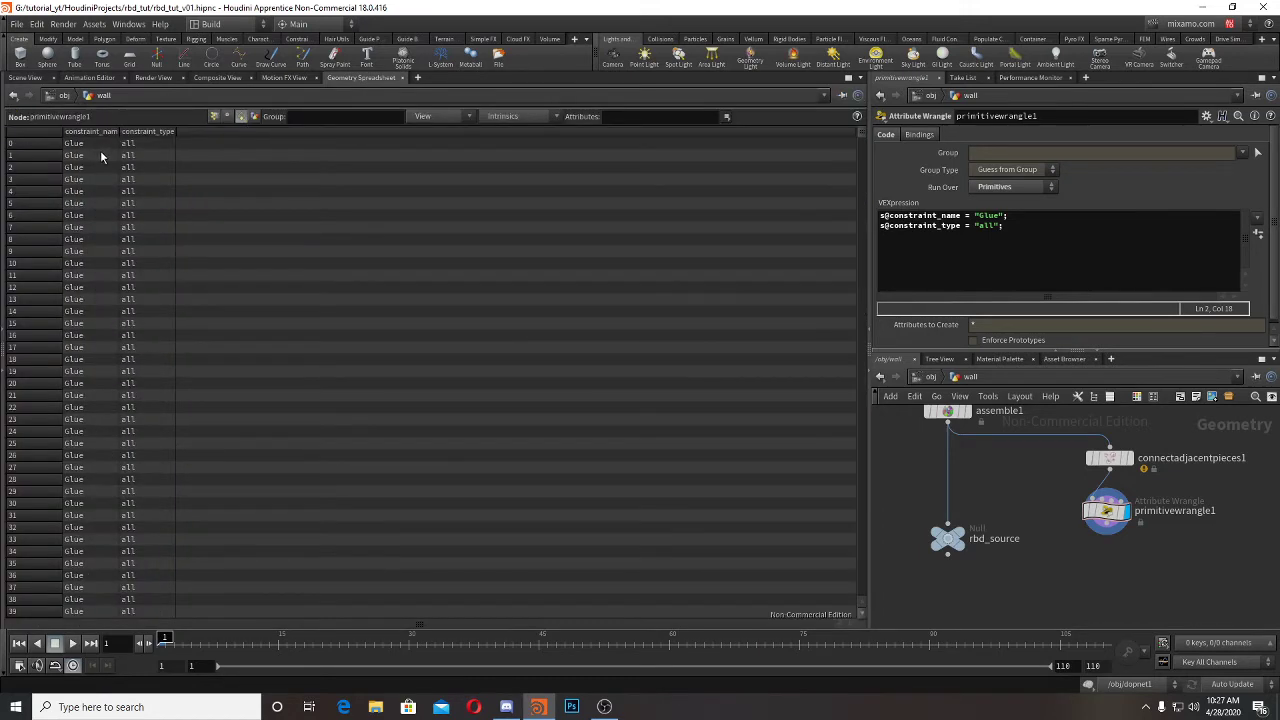
{"action": "left_click_drag", "start_coordinate": [117, 135], "coordinate": [466, 167]}
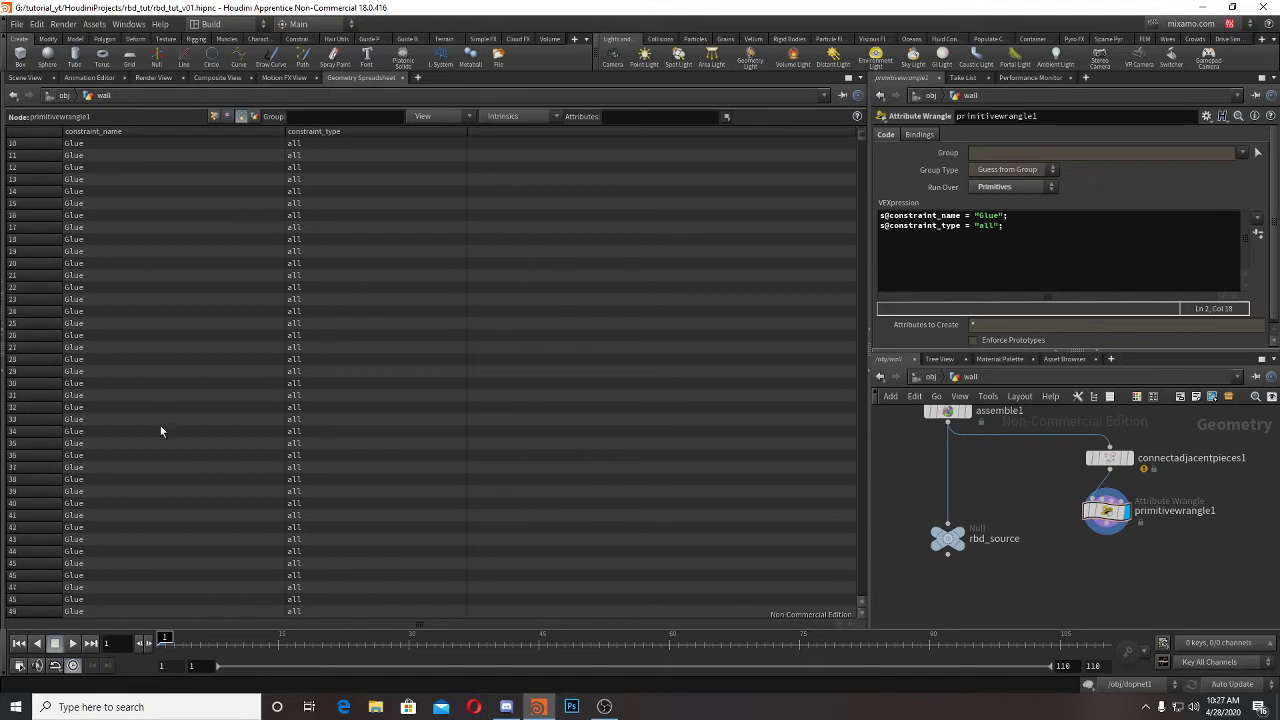
{"action": "left_click", "coordinate": [151, 133]}
{"action": "left_click", "coordinate": [25, 78]}
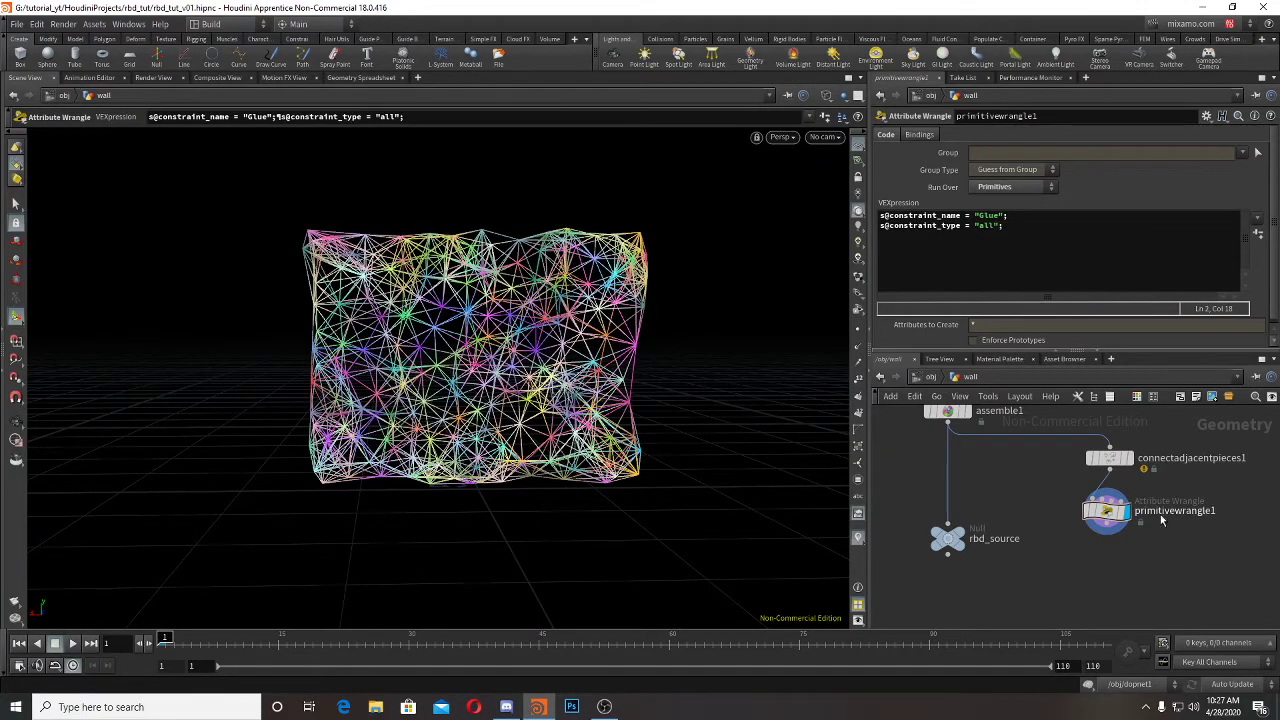
Step: Add a null named constraint after primitivewrangle1 and reposition the constraint branch nodes
{"action": "key", "text": "Tab"}
{"action": "type", "text": "nu"}
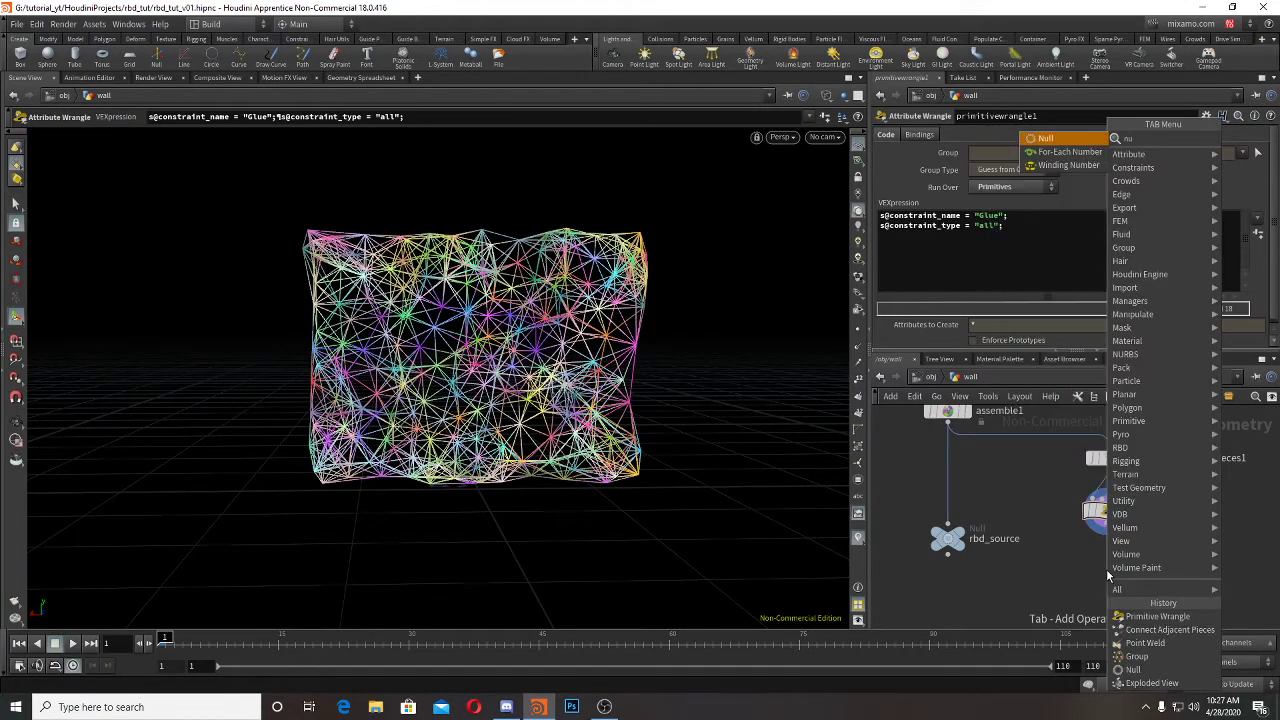
{"action": "key", "text": "Return"}
{"action": "left_click", "coordinate": [1106, 569]}
{"action": "left_click", "coordinate": [1133, 569]}
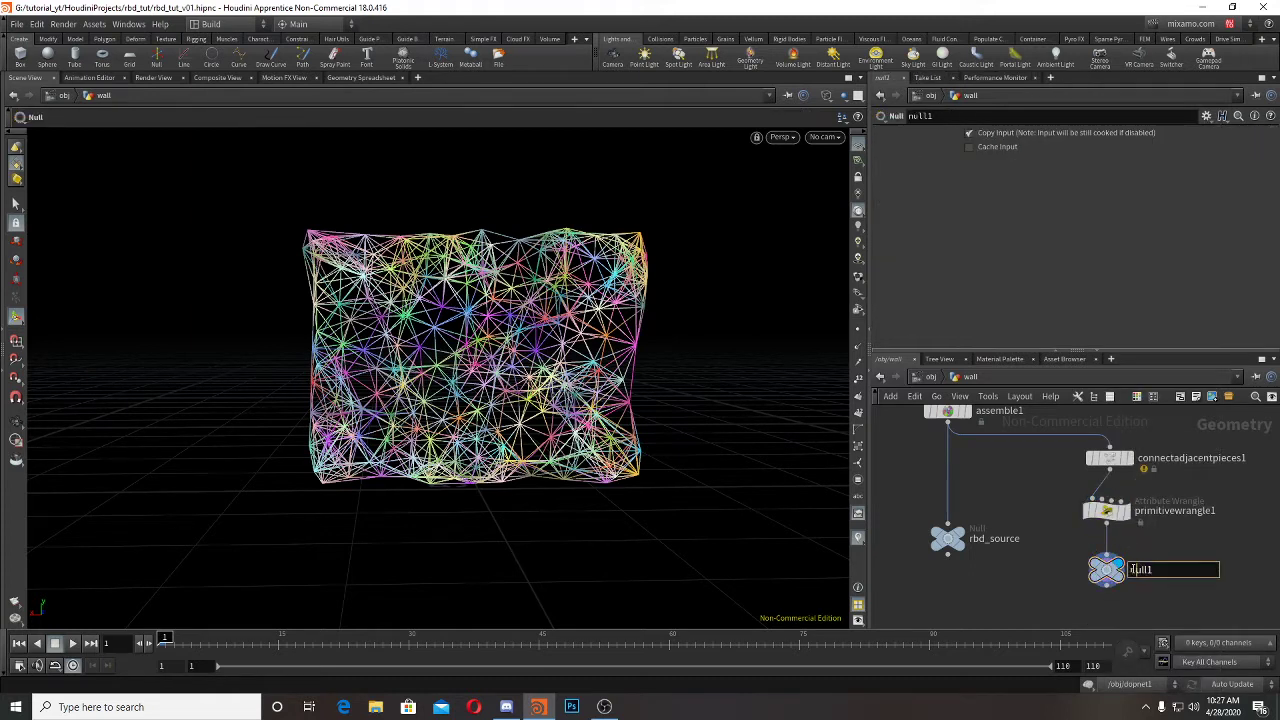
{"action": "type", "text": "constraint"}
{"action": "key", "text": "Return"}
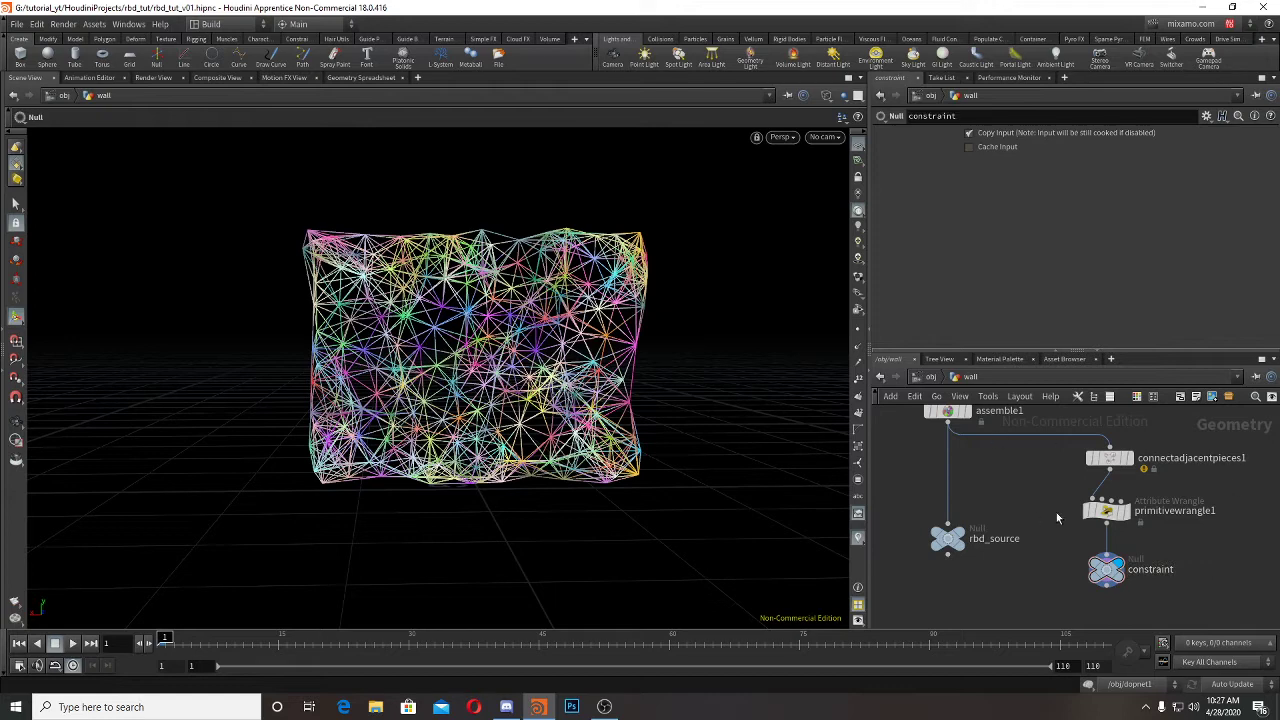
{"action": "left_click_drag", "start_coordinate": [1080, 597], "coordinate": [1190, 444]}
{"action": "left_click_drag", "start_coordinate": [1108, 458], "coordinate": [1142, 437]}
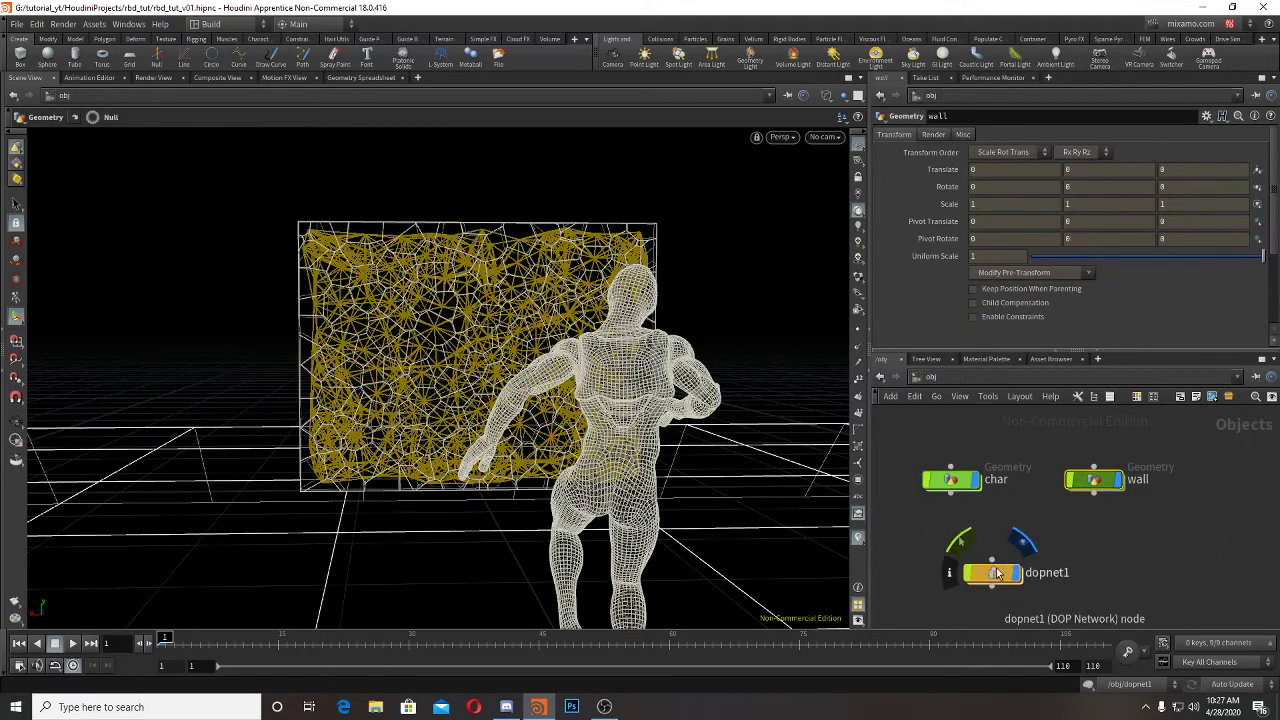
Step: Inside dopnet1, insert a Constraint Network node on the wire between multisolver1 and gravity1
{"action": "double_click", "coordinate": [986, 571]}
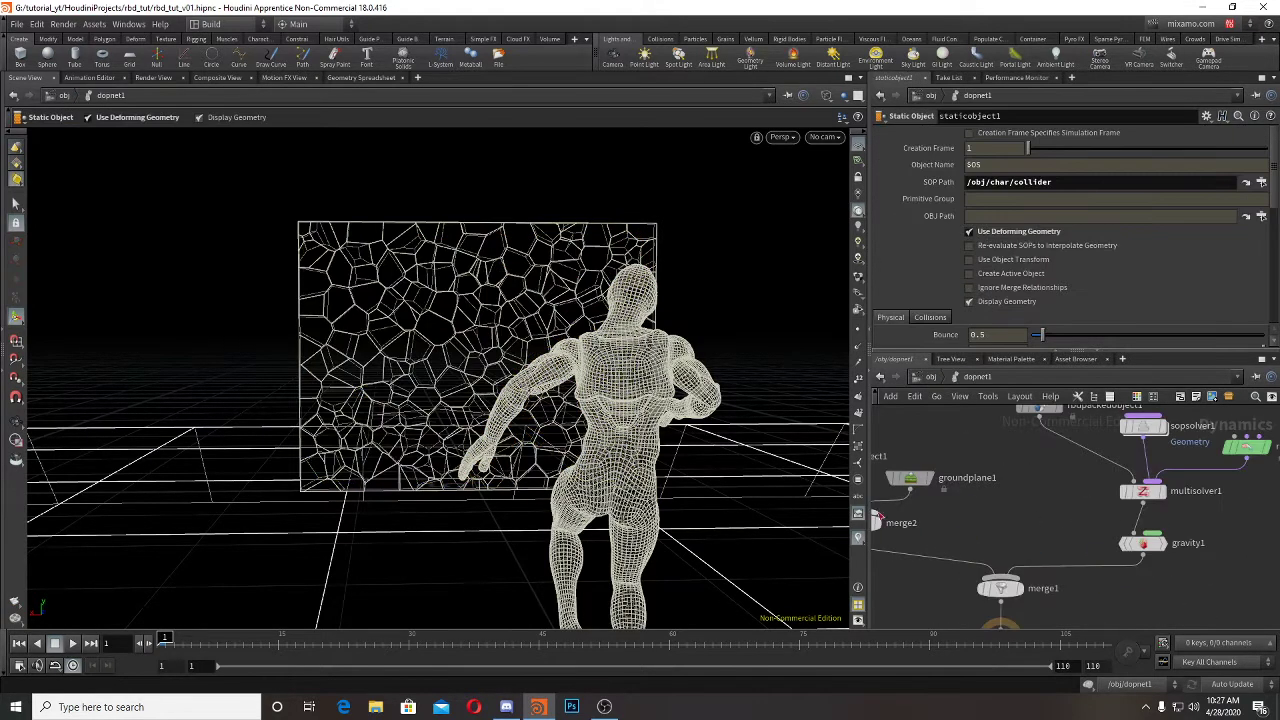
{"action": "middle_click_drag", "start_coordinate": [1266, 518], "coordinate": [1116, 590]}
{"action": "middle_click_drag", "start_coordinate": [1190, 565], "coordinate": [1184, 529]}
{"action": "left_click_drag", "start_coordinate": [1030, 569], "coordinate": [1030, 574]}
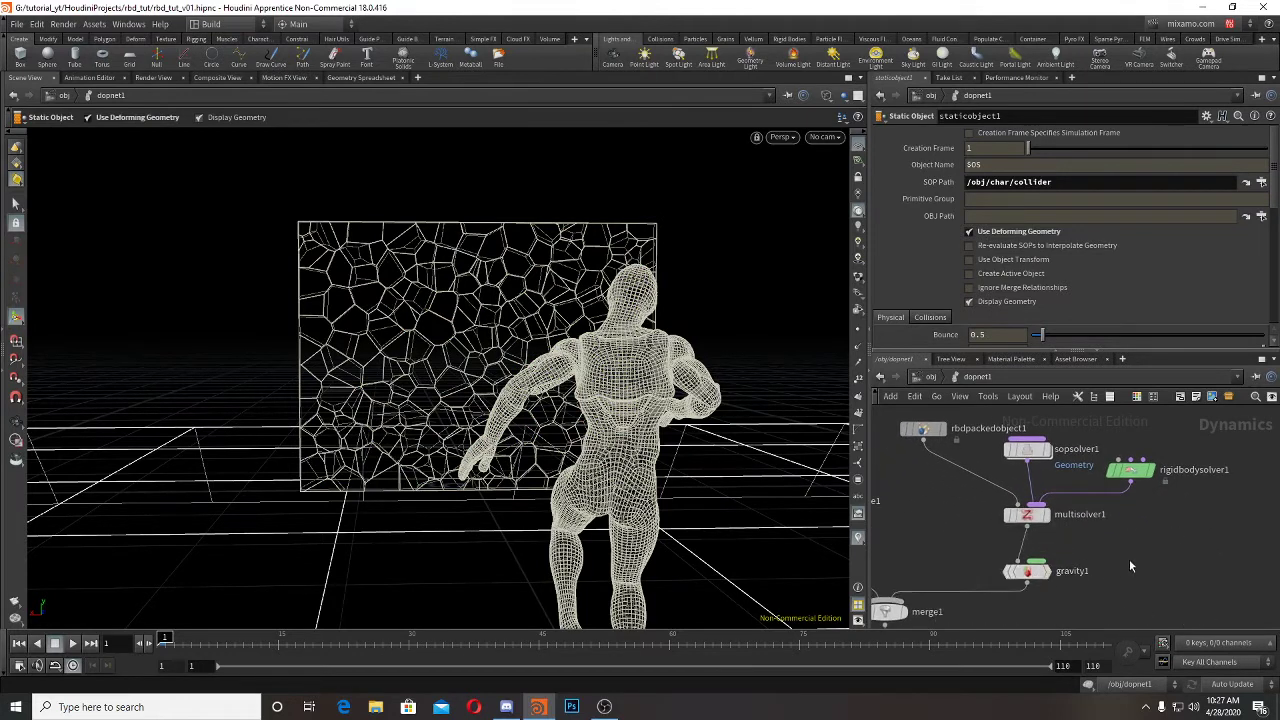
{"action": "middle_click_drag", "start_coordinate": [1130, 561], "coordinate": [1130, 571]}
{"action": "key", "text": "Tab"}
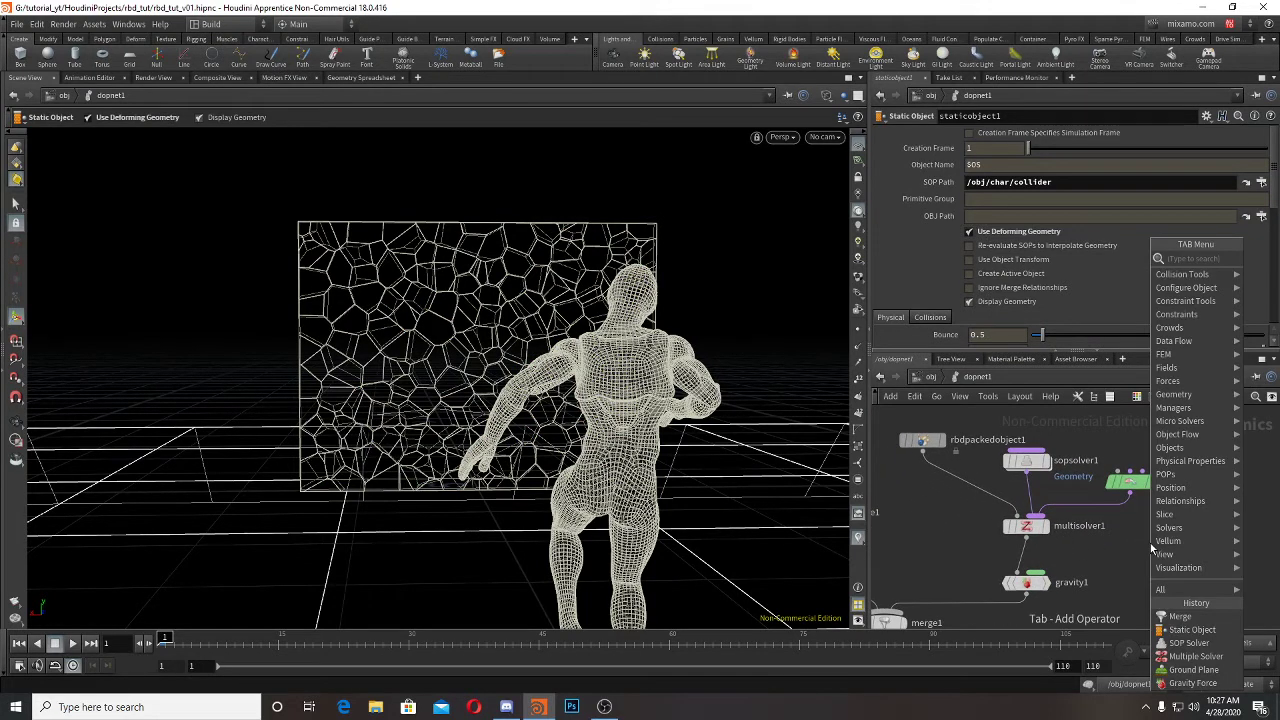
{"action": "type", "text": "constraint"}
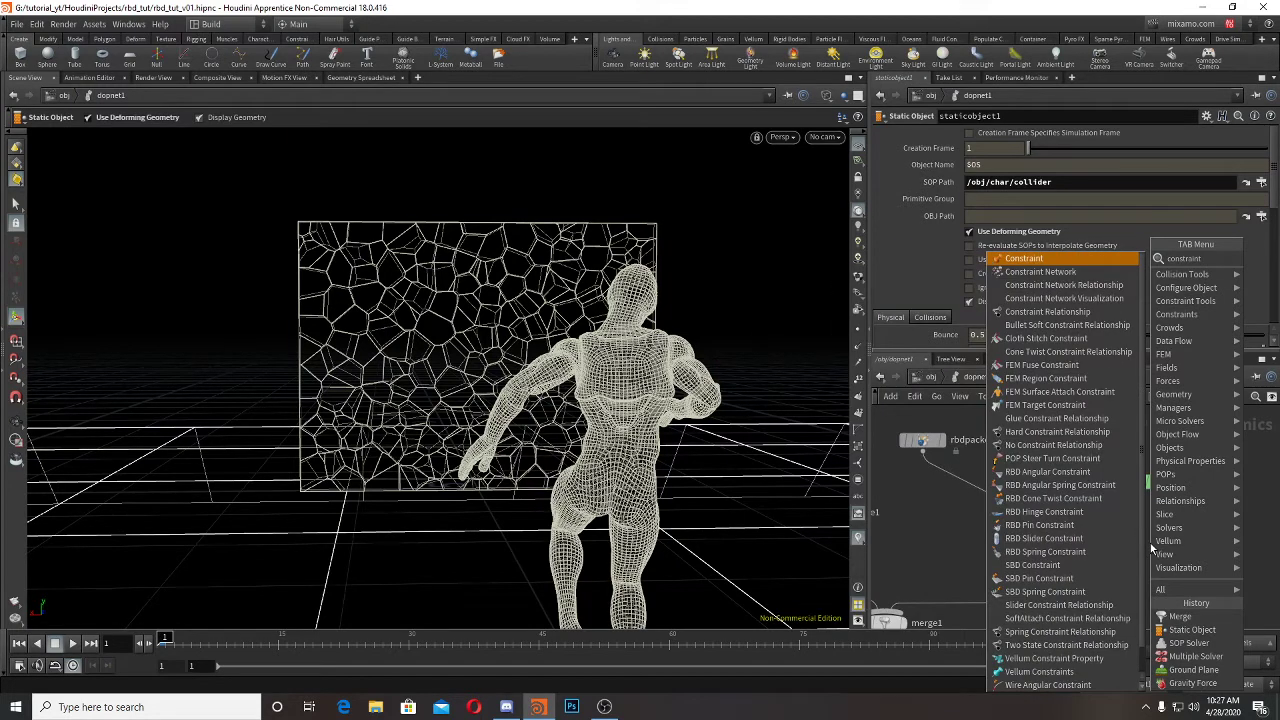
{"action": "key", "text": "Return"}
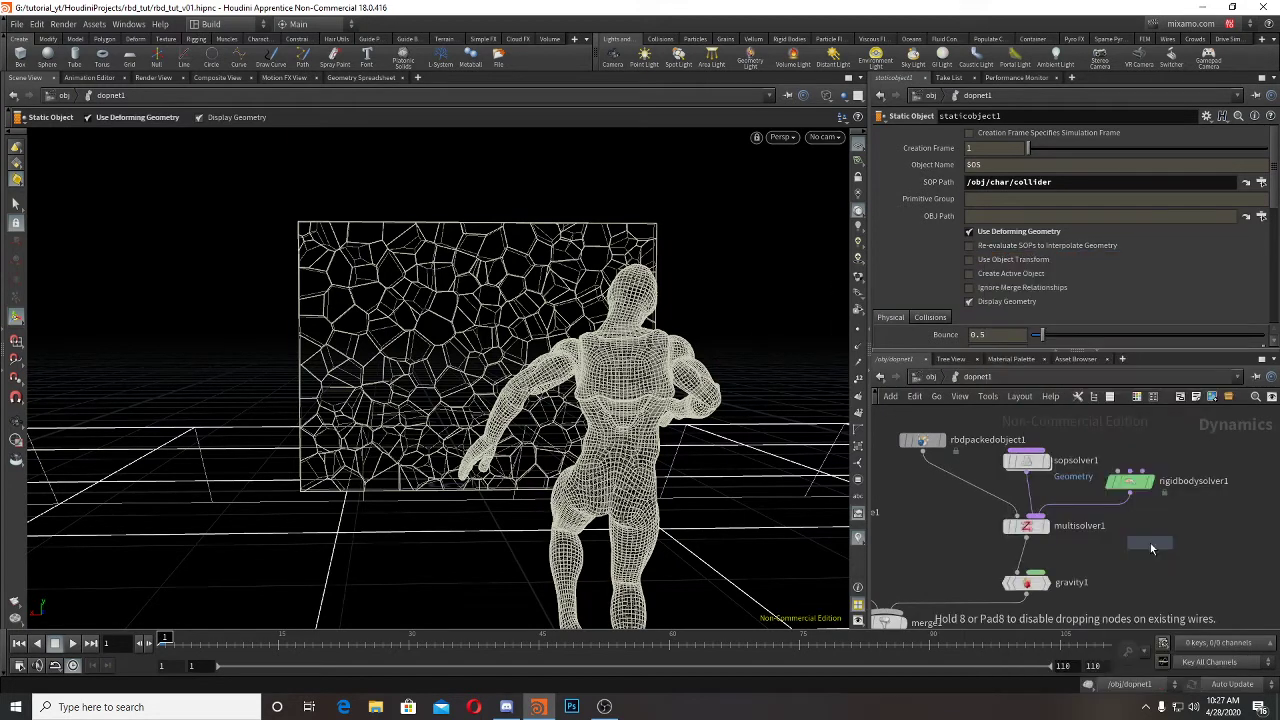
{"action": "left_click", "coordinate": [1051, 570]}
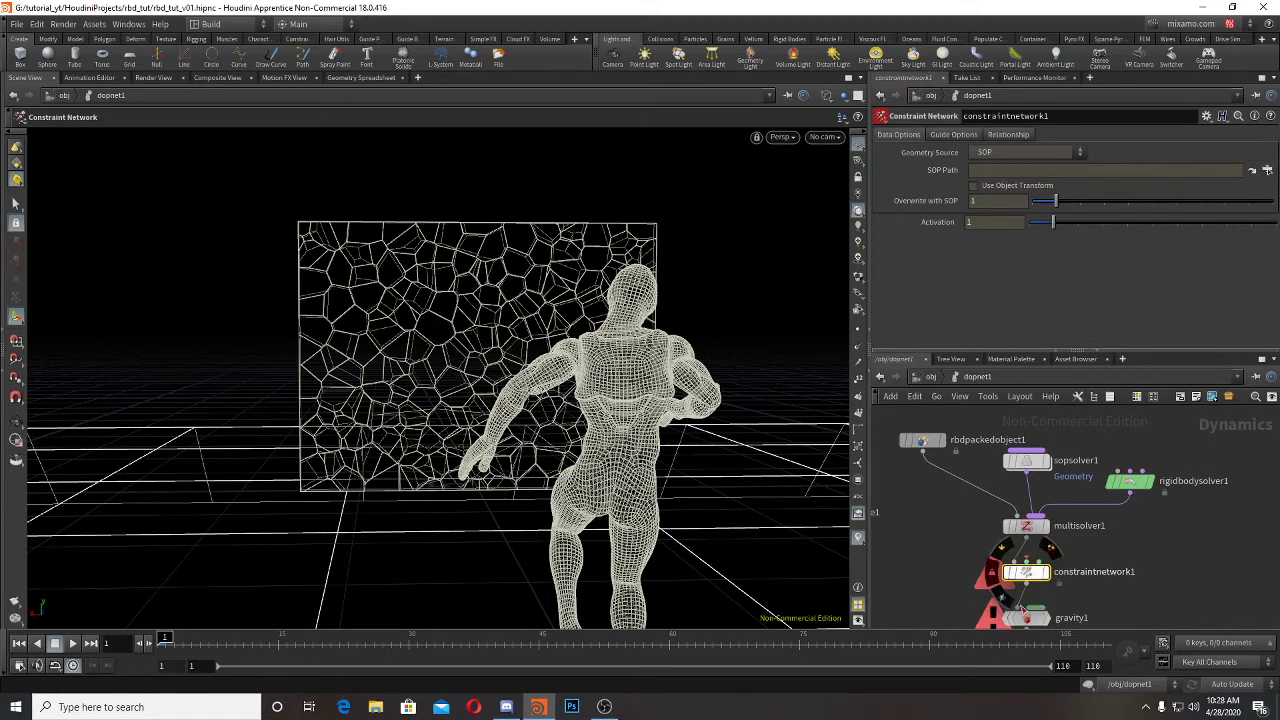
Step: Connect a Glue Constraint Relationship to constraintnetwork1 and set its Data Name to Glue
{"action": "left_click", "coordinate": [1027, 561]}
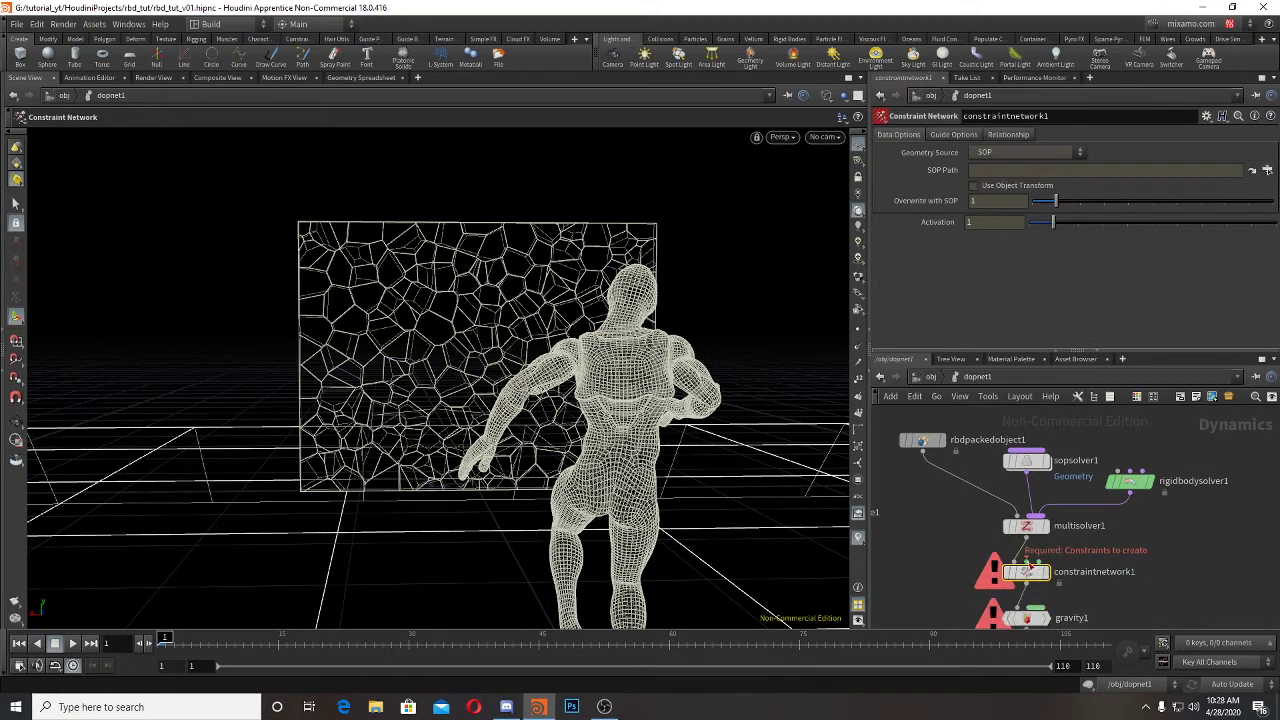
{"action": "key", "text": "Tab"}
{"action": "type", "text": "glue"}
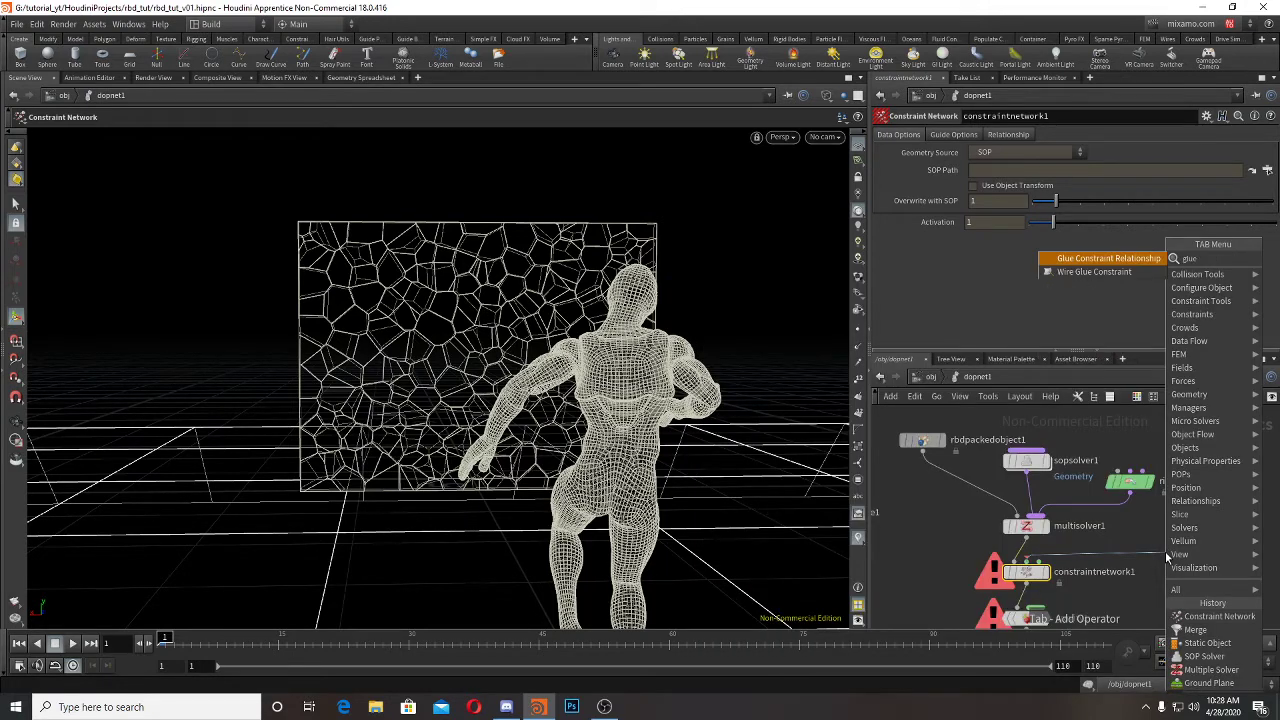
{"action": "key", "text": "Return"}
{"action": "left_click", "coordinate": [1165, 551]}
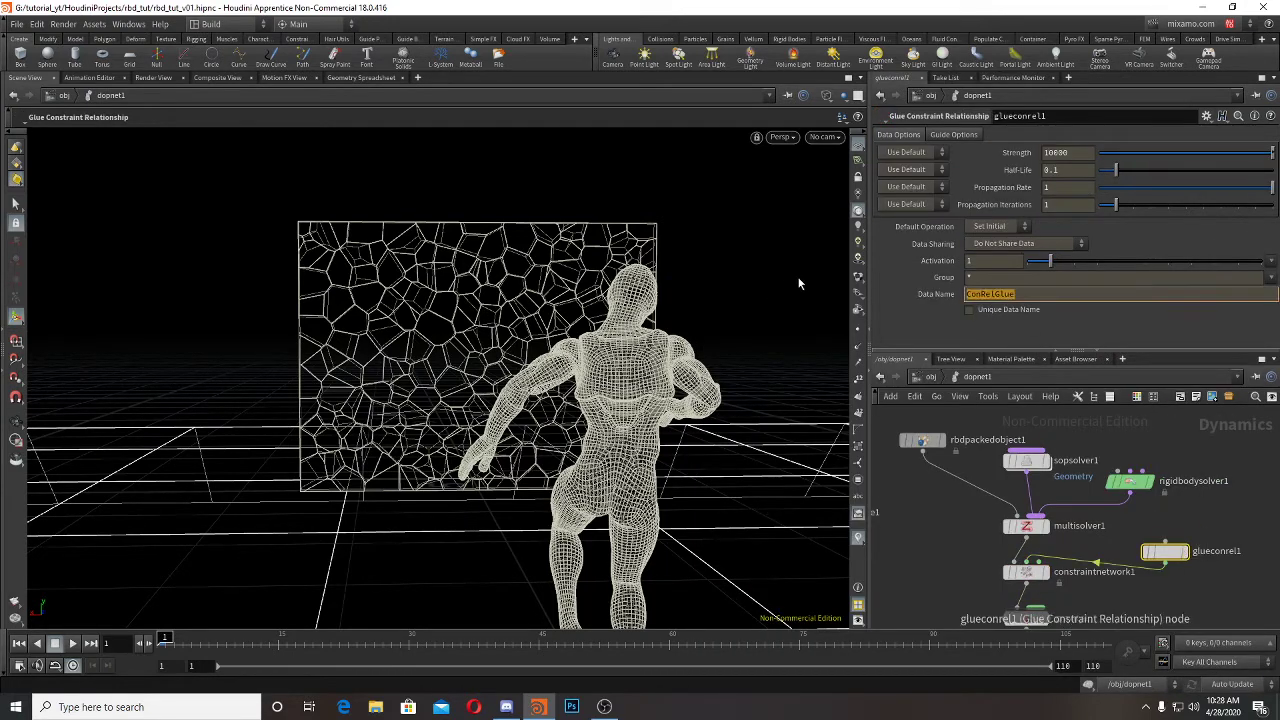
{"action": "type", "text": "Glue"}
{"action": "key", "text": "Return"}
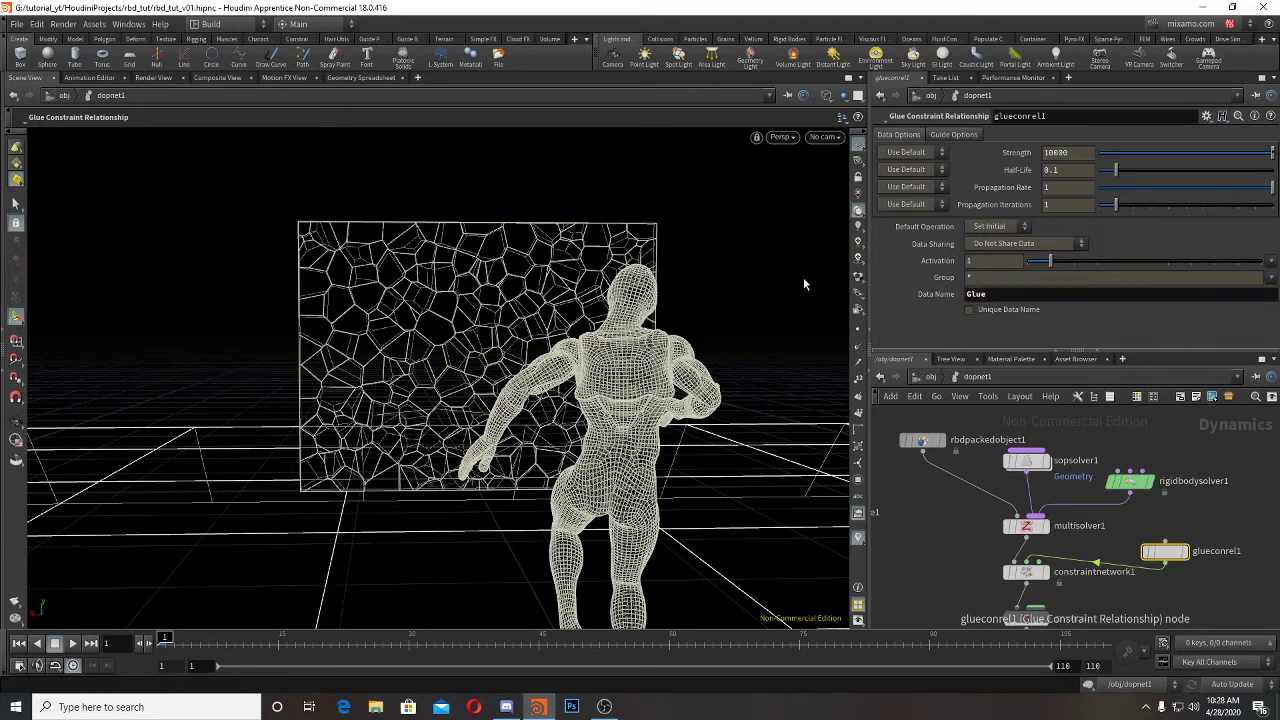
Step: Set the SOP Path of constraintnetwork1 to /obj/wall/constraint
{"action": "middle_click_drag", "start_coordinate": [1116, 550], "coordinate": [1137, 472]}
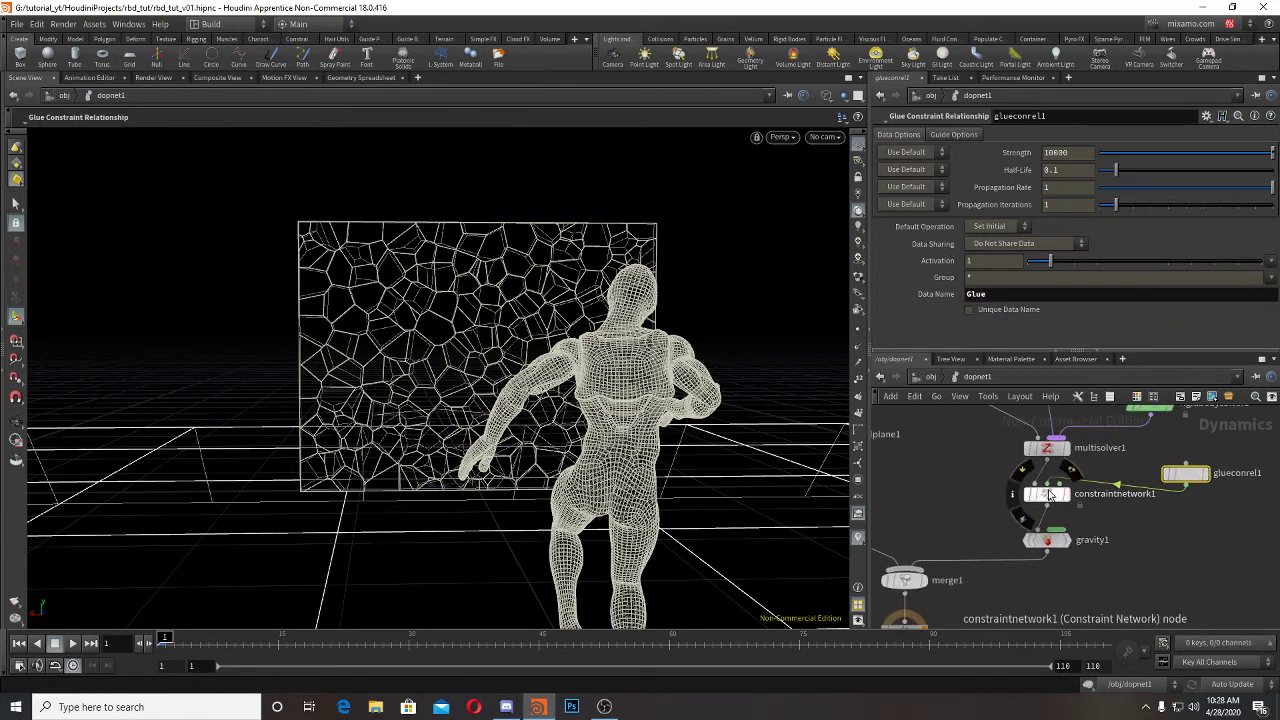
{"action": "left_click", "coordinate": [1050, 492]}
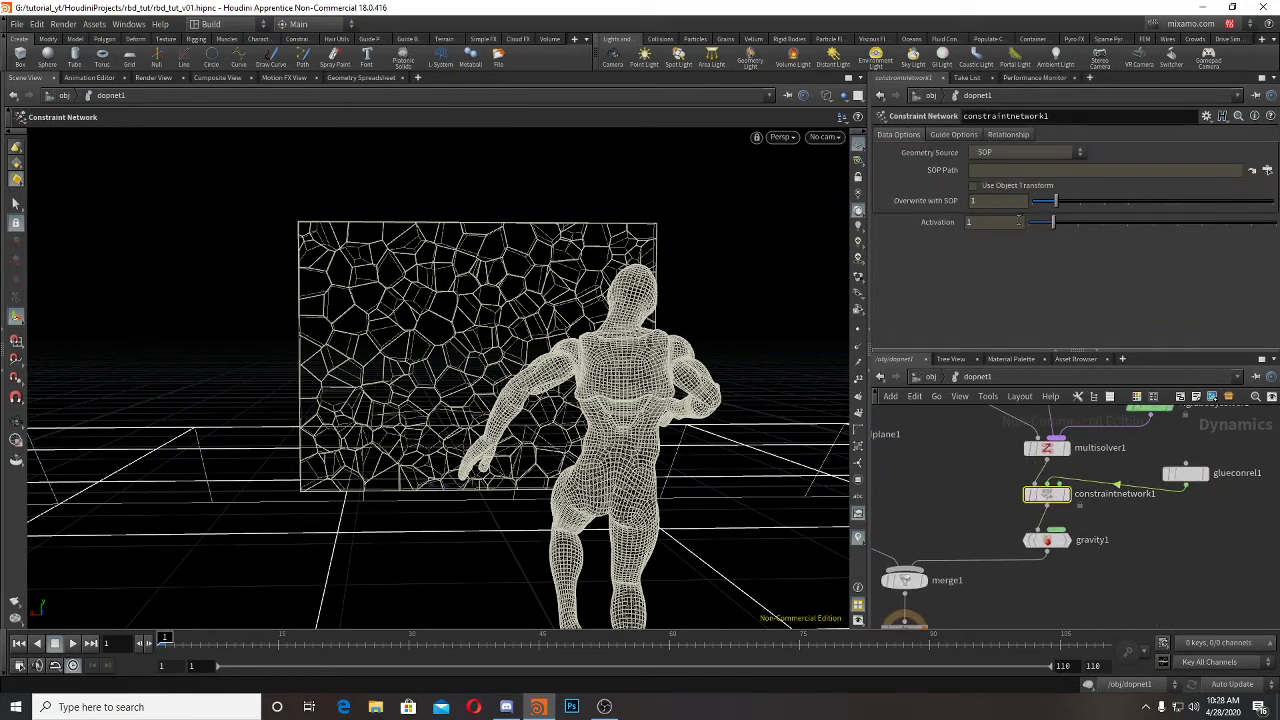
{"action": "left_click", "coordinate": [1267, 170]}
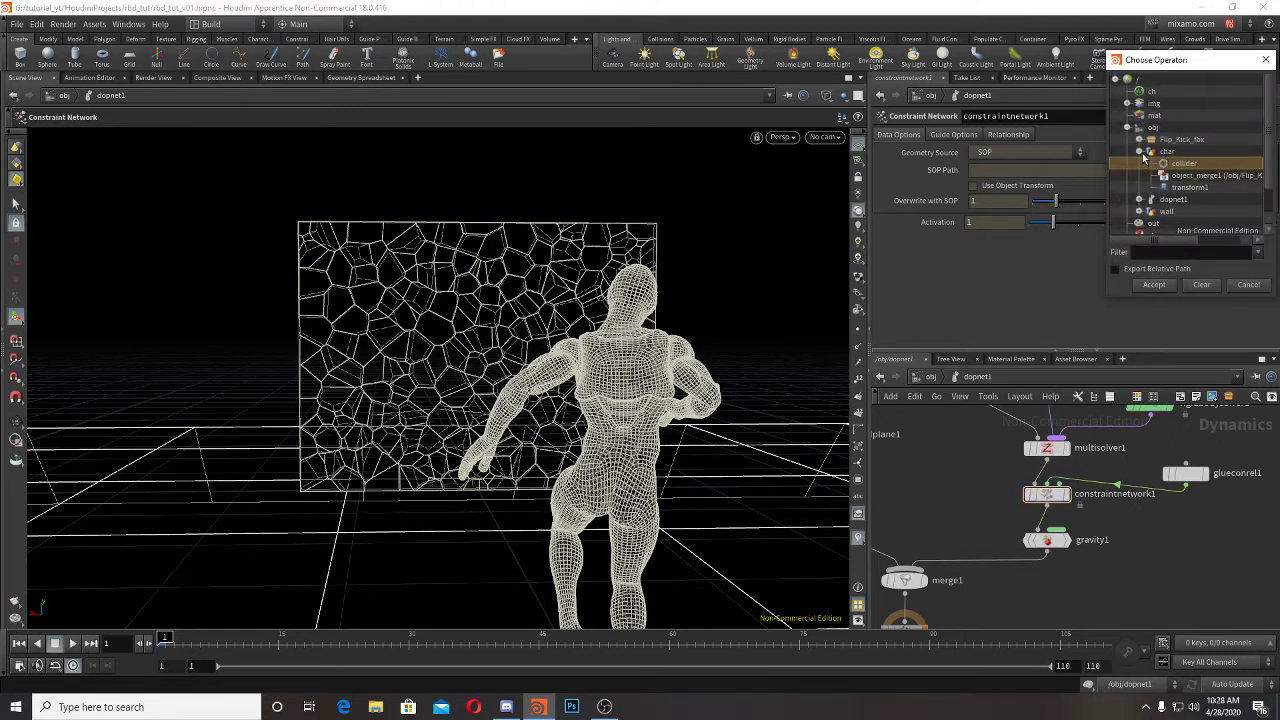
{"action": "left_click", "coordinate": [1141, 153]}
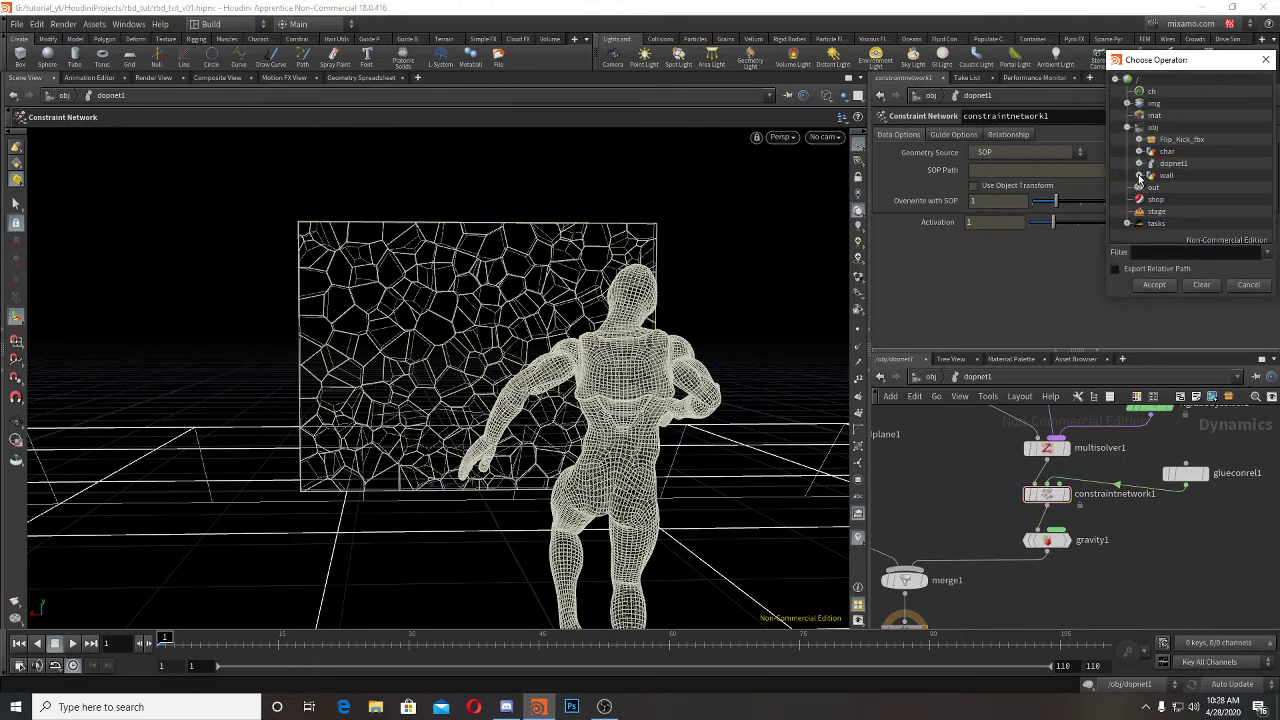
{"action": "left_click", "coordinate": [1139, 177]}
{"action": "scroll", "coordinate": [1190, 180], "scroll_direction": "down", "scroll_amount": 2}
{"action": "left_click", "coordinate": [1189, 151]}
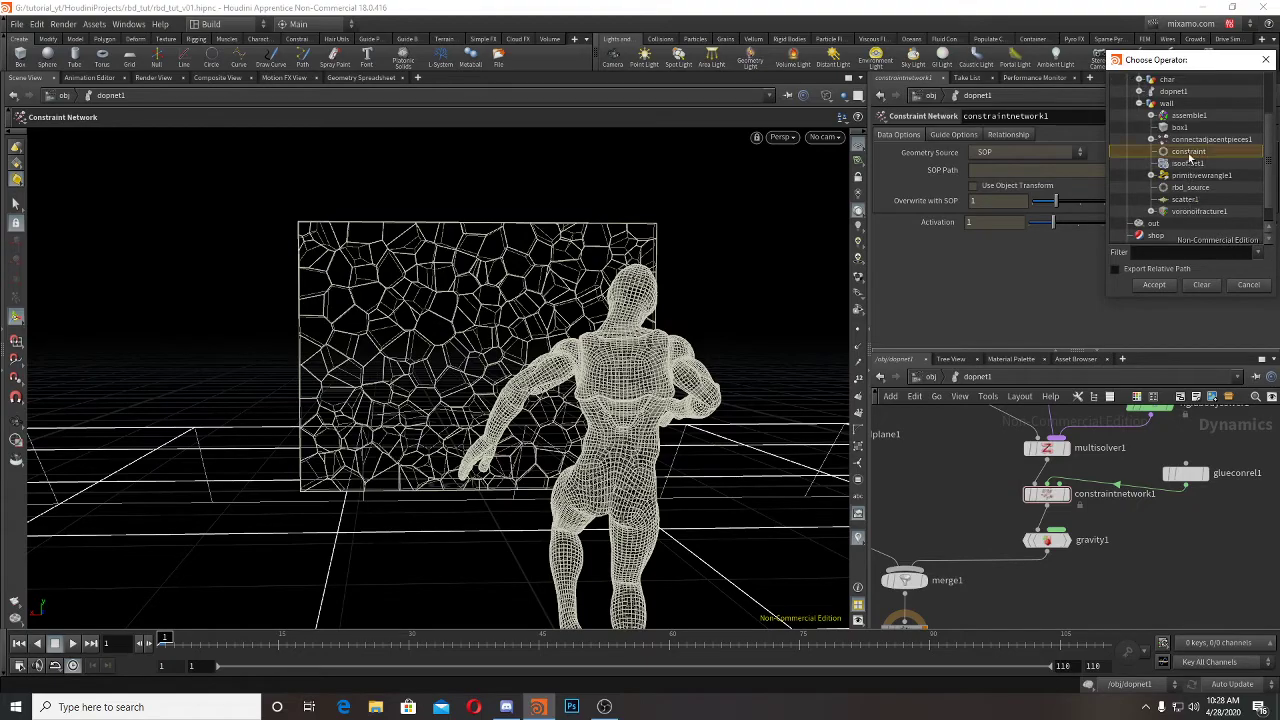
{"action": "left_click", "coordinate": [1154, 285]}
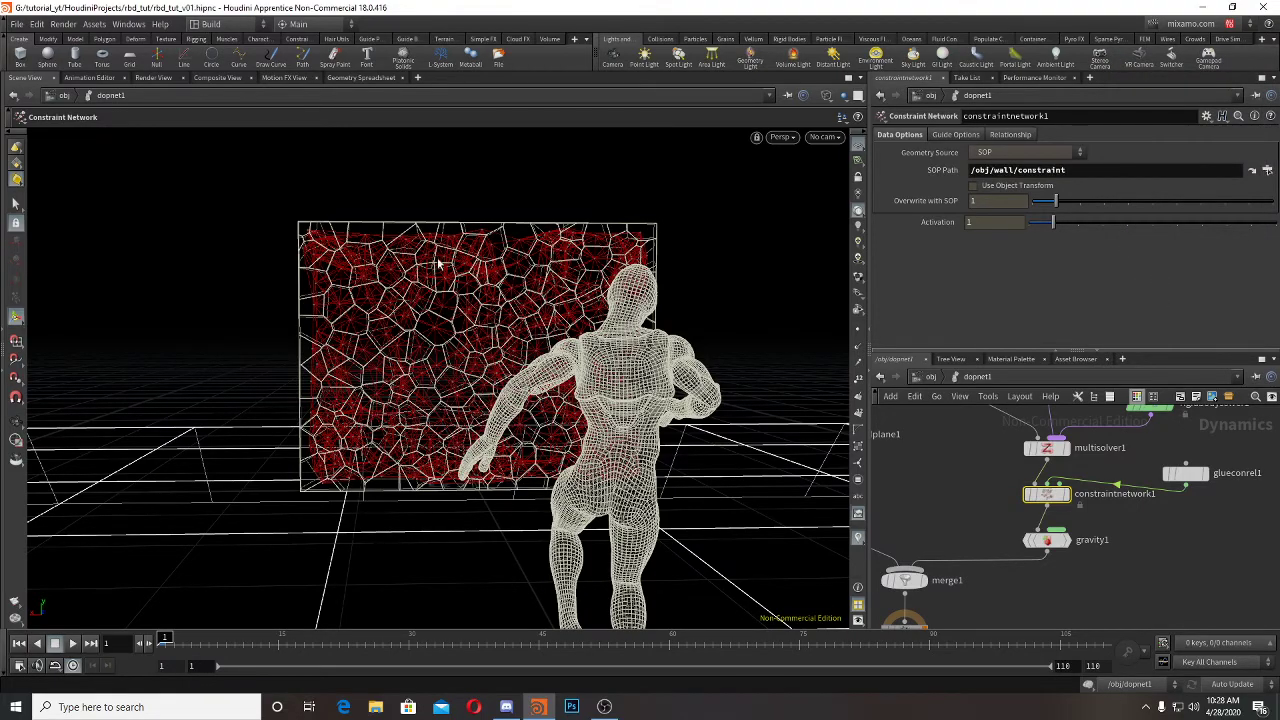
Step: Examine the glue constraint lines across the fractured wall up close and from several angles
{"action": "left_click_drag", "start_coordinate": [437, 263], "coordinate": [329, 286], "text": "alt"}
{"action": "right_click_drag", "start_coordinate": [329, 286], "coordinate": [500, 286], "text": "alt"}
{"action": "left_click_drag", "start_coordinate": [500, 286], "coordinate": [497, 234], "text": "alt"}
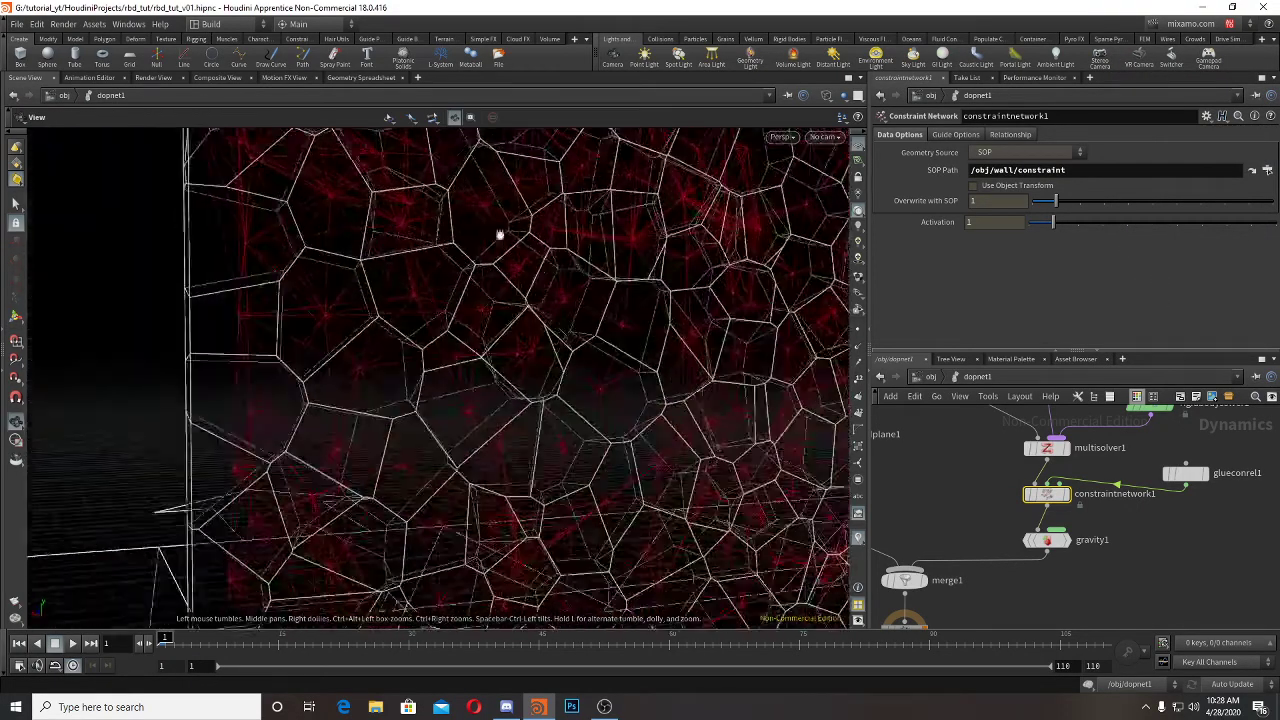
{"action": "right_click_drag", "start_coordinate": [497, 234], "coordinate": [491, 300], "text": "alt"}
{"action": "left_click_drag", "start_coordinate": [491, 300], "coordinate": [597, 251], "text": "alt"}
{"action": "right_click_drag", "start_coordinate": [646, 271], "coordinate": [590, 346], "text": "alt"}
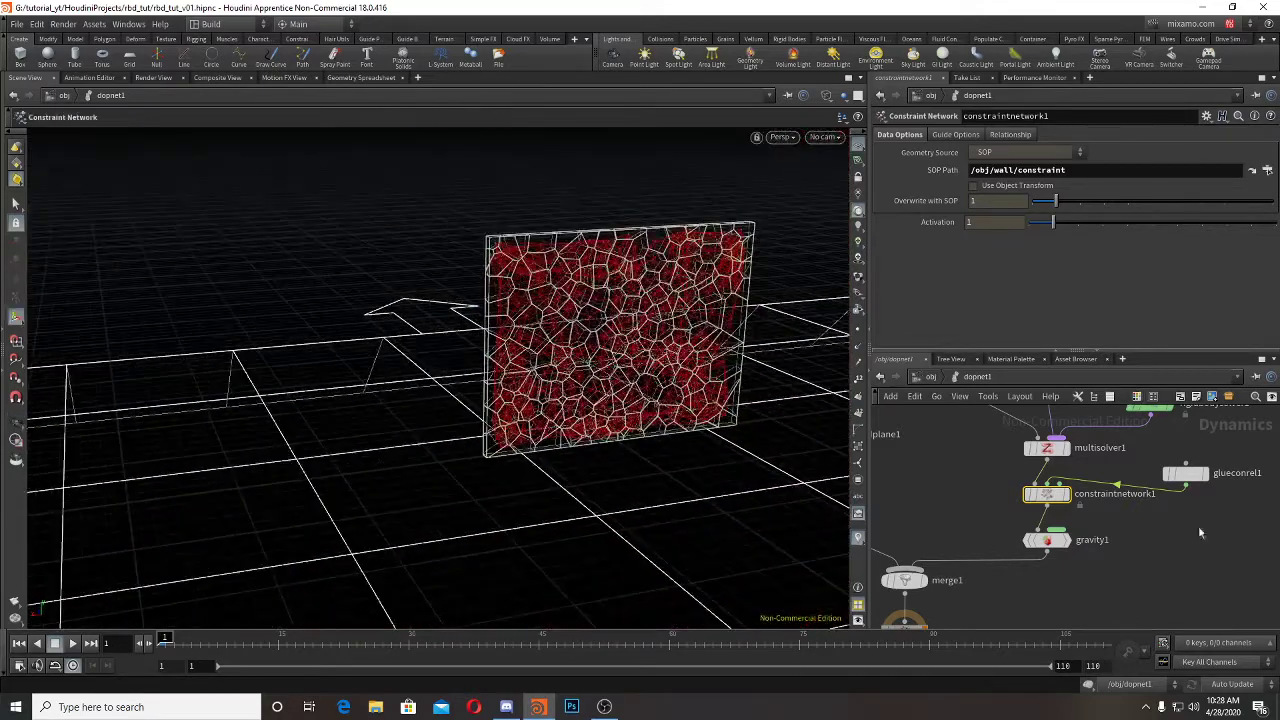
Step: Select the output node and play the simulation to check how the wall reacts to the character
{"action": "middle_click_drag", "start_coordinate": [1198, 527], "coordinate": [1242, 410]}
{"action": "left_click", "coordinate": [950, 514]}
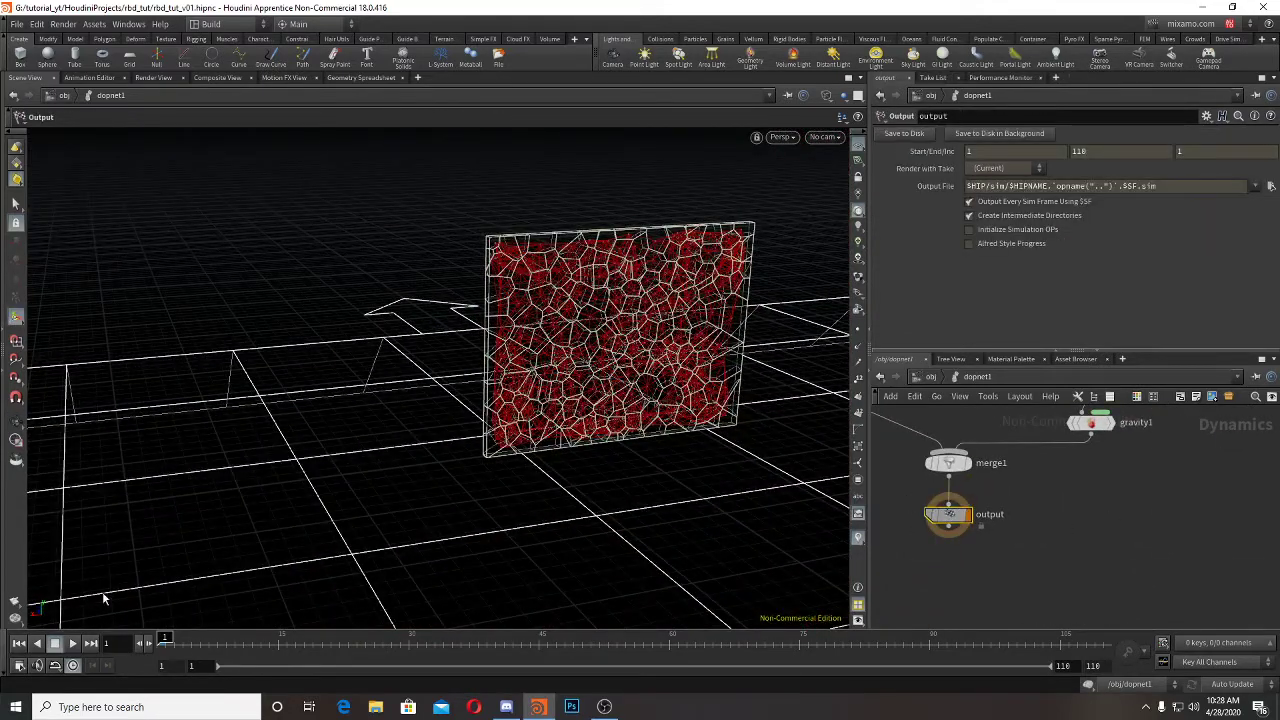
{"action": "left_click", "coordinate": [72, 643]}
{"action": "left_click_drag", "start_coordinate": [266, 386], "coordinate": [334, 352], "text": "alt"}
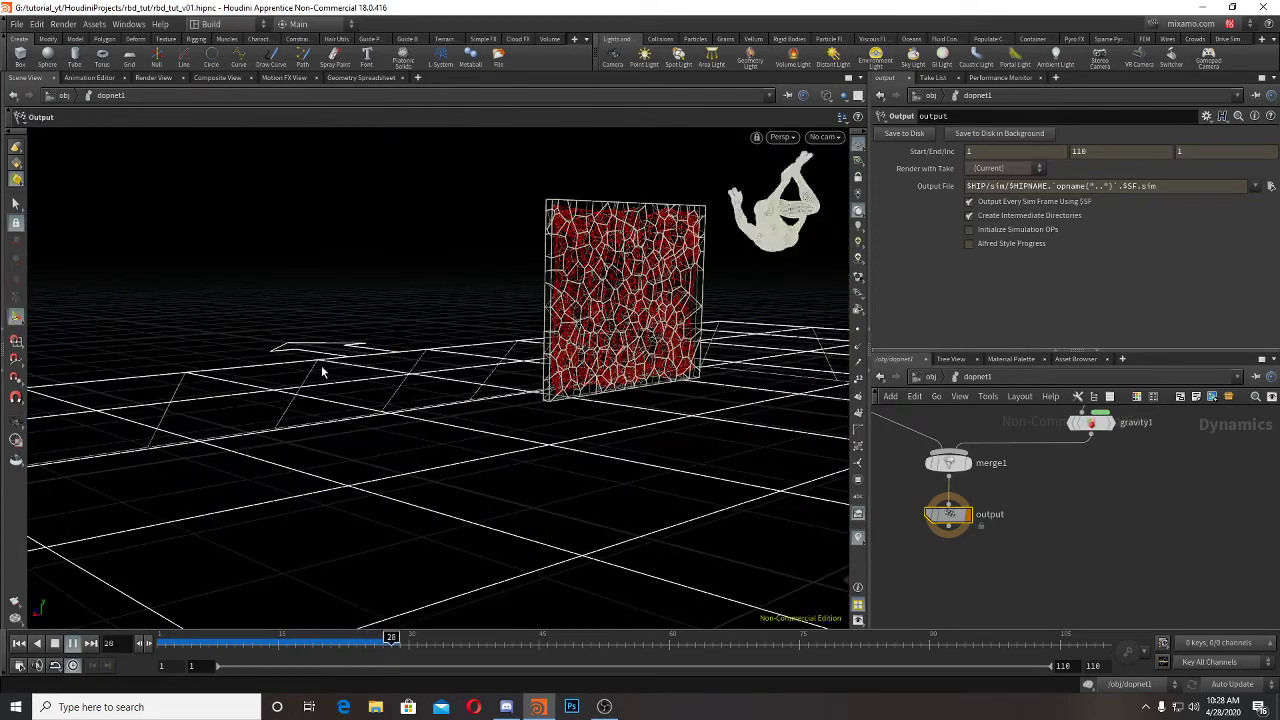
{"action": "left_click", "coordinate": [72, 643]}
{"action": "left_click_drag", "start_coordinate": [606, 283], "coordinate": [709, 334], "text": "alt"}
{"action": "left_click_drag", "start_coordinate": [790, 341], "coordinate": [706, 283], "text": "alt"}
Step: Set the Strength of glueconrel1 to 10 and replay the simulation from the first frame
{"action": "middle_click_drag", "start_coordinate": [1123, 488], "coordinate": [1105, 601]}
{"action": "left_click", "coordinate": [1209, 472]}
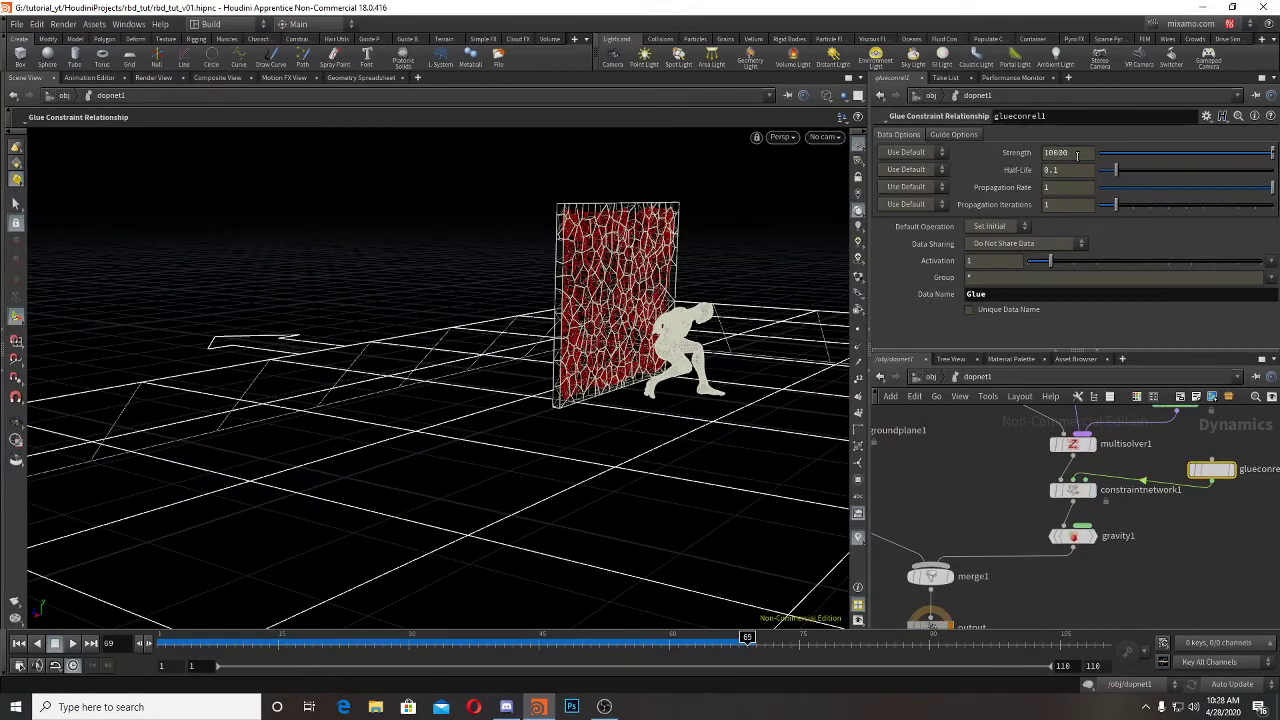
{"action": "left_click_drag", "start_coordinate": [1072, 153], "coordinate": [1057, 168]}
{"action": "key", "text": "BackSpace"}
{"action": "key", "text": "BackSpace"}
{"action": "key", "text": "Return"}
{"action": "left_click", "coordinate": [18, 643]}
{"action": "left_click", "coordinate": [70, 644]}
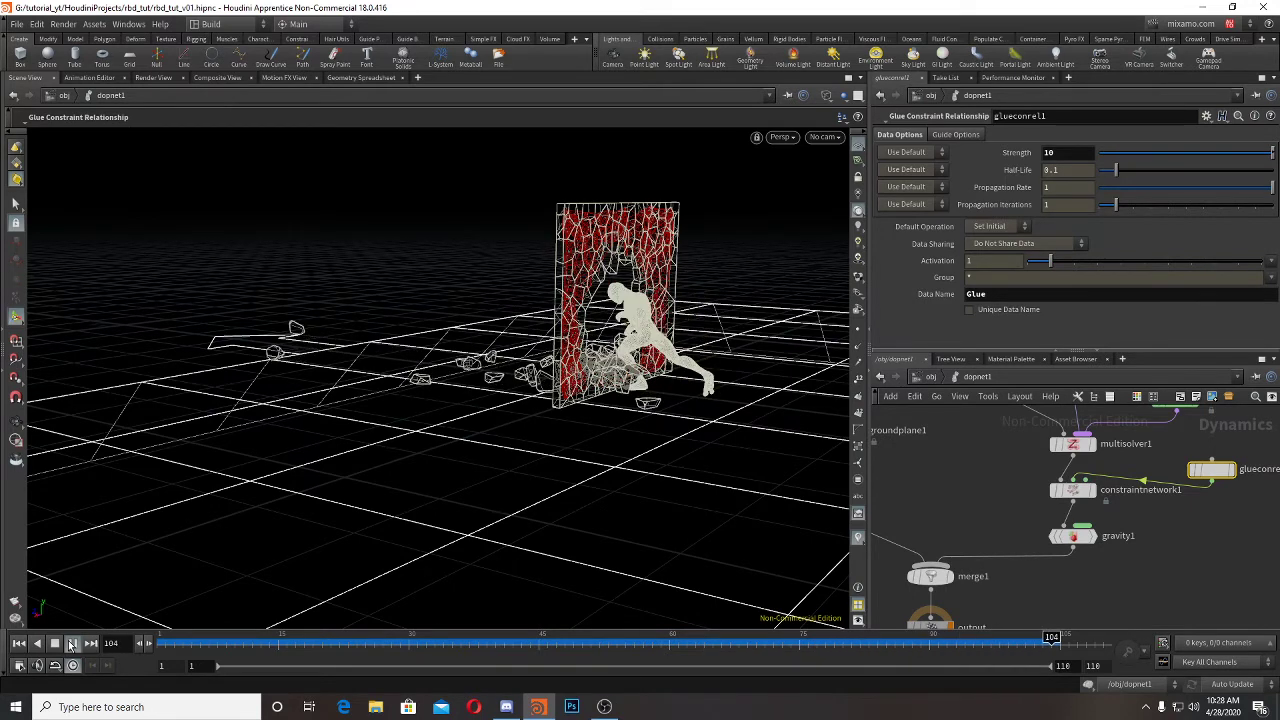
Step: Switch the viewport from wireframe to shaded display and examine the broken wall and the ground plane
{"action": "key", "text": "shift+w"}
{"action": "mouse_move", "coordinate": [656, 266]}
{"action": "left_mouse_down", "text": "alt"}
{"action": "mouse_move", "coordinate": [628, 342]}
{"action": "mouse_move", "coordinate": [240, 363]}
{"action": "mouse_move", "coordinate": [466, 361]}
{"action": "left_mouse_up", "text": "alt"}
{"action": "left_click_drag", "start_coordinate": [316, 353], "coordinate": [193, 377], "text": "alt"}
{"action": "scroll", "coordinate": [312, 372], "scroll_direction": "down", "scroll_amount": 2, "text": "alt"}
{"action": "left_click_drag", "start_coordinate": [309, 373], "coordinate": [231, 320], "text": "alt"}
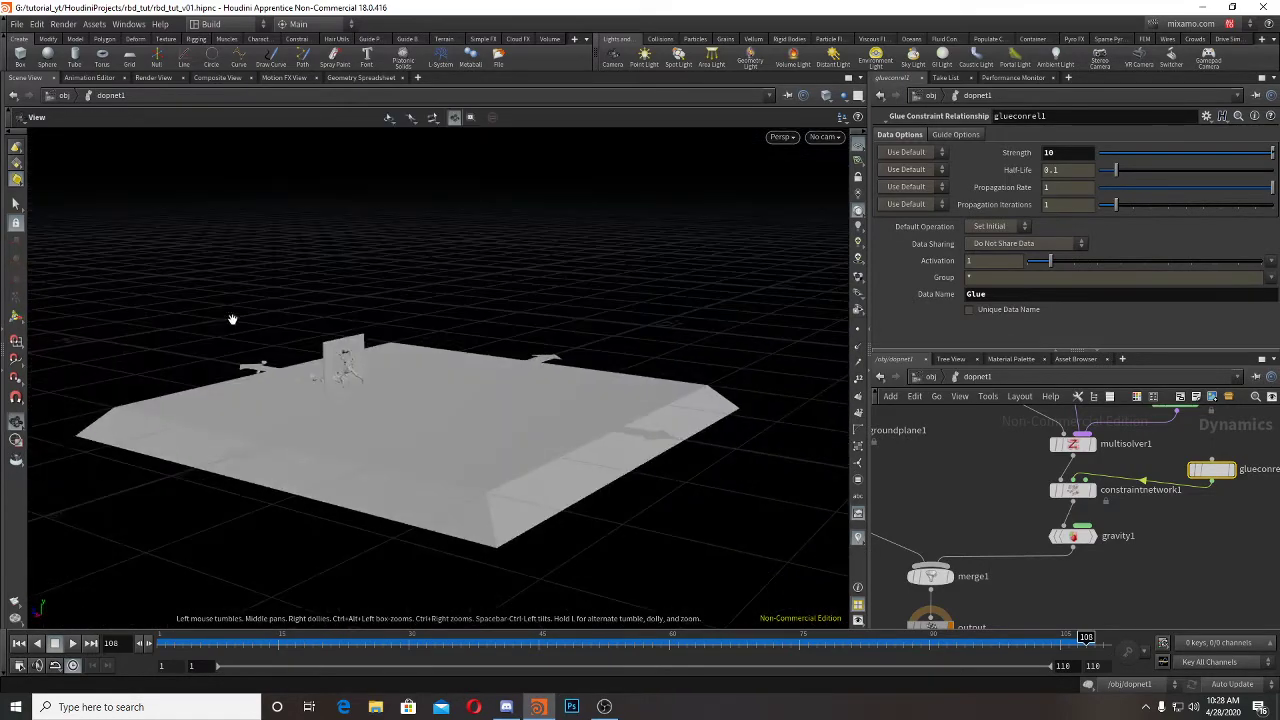
{"action": "right_click_drag", "start_coordinate": [231, 320], "coordinate": [489, 377], "text": "alt"}
{"action": "middle_click_drag", "start_coordinate": [489, 377], "coordinate": [477, 331], "text": "alt"}
{"action": "left_click_drag", "start_coordinate": [477, 331], "coordinate": [430, 366], "text": "alt"}
Step: Frame the wall and character from an angled close view and create a new camera from that view
{"action": "middle_click_drag", "start_coordinate": [430, 366], "coordinate": [760, 431]}
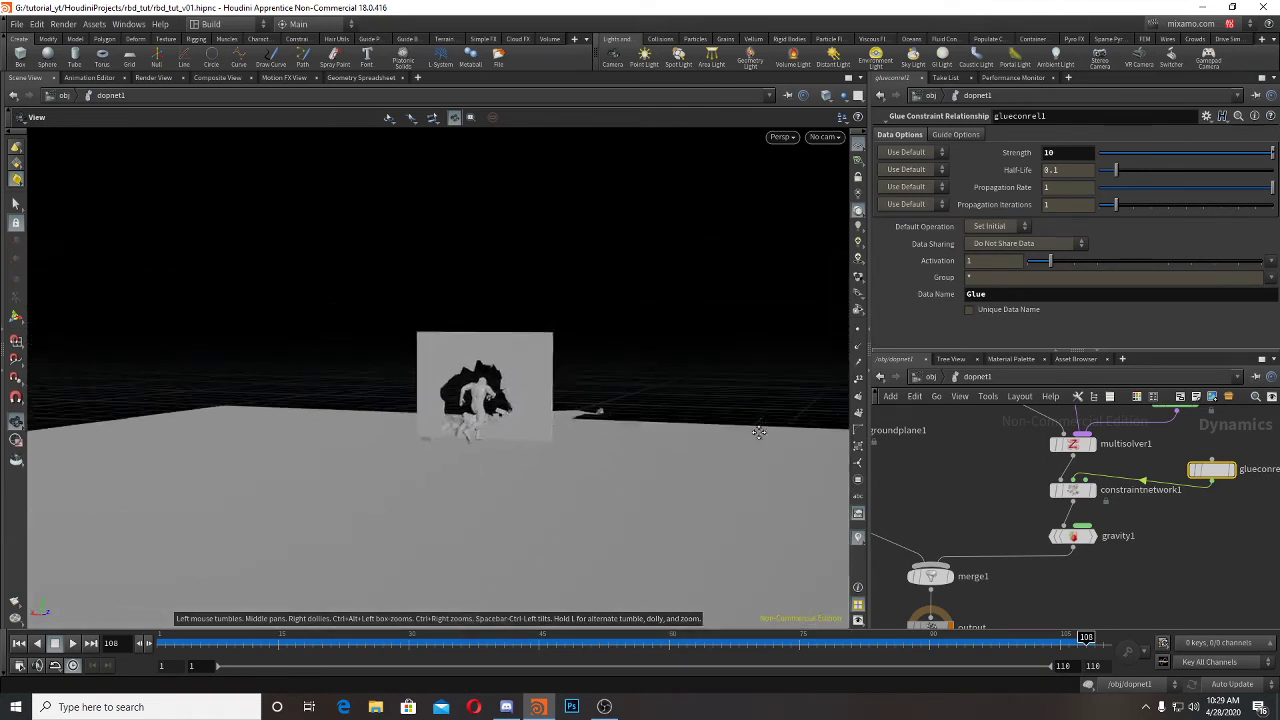
{"action": "left_click_drag", "start_coordinate": [760, 431], "coordinate": [490, 416]}
{"action": "right_click_drag", "start_coordinate": [490, 416], "coordinate": [462, 402]}
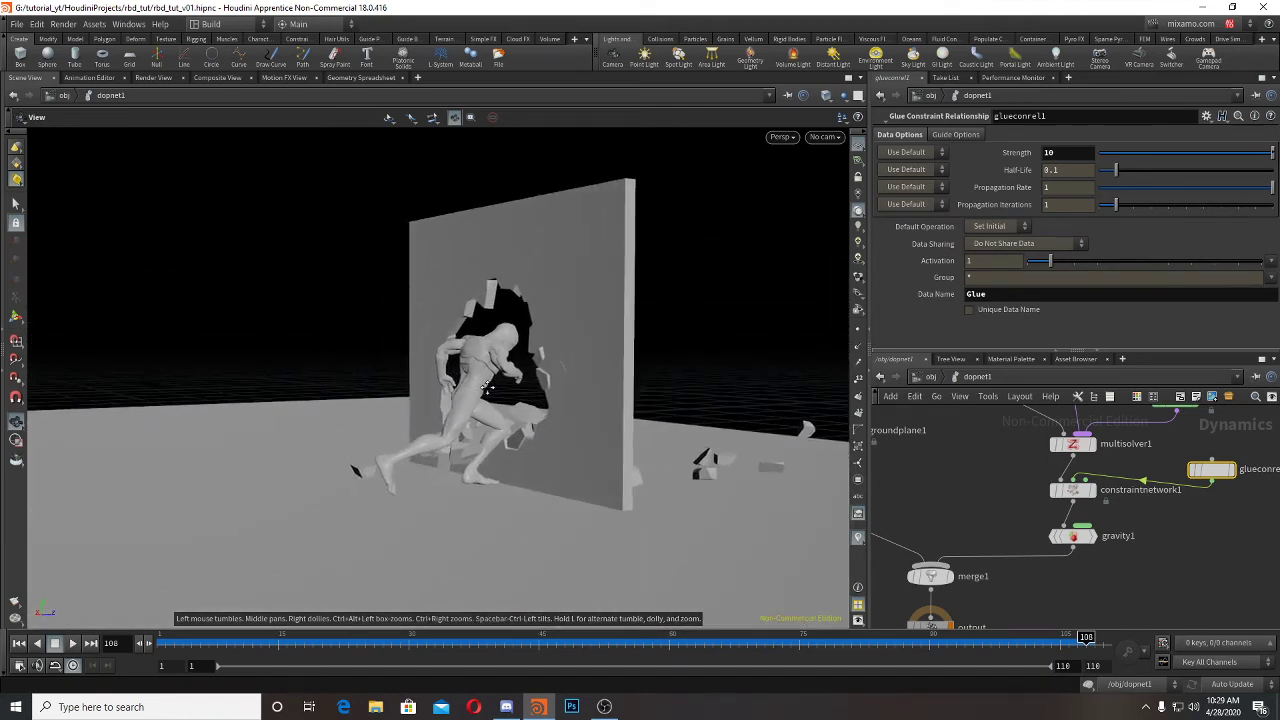
{"action": "left_click_drag", "start_coordinate": [462, 402], "coordinate": [491, 388]}
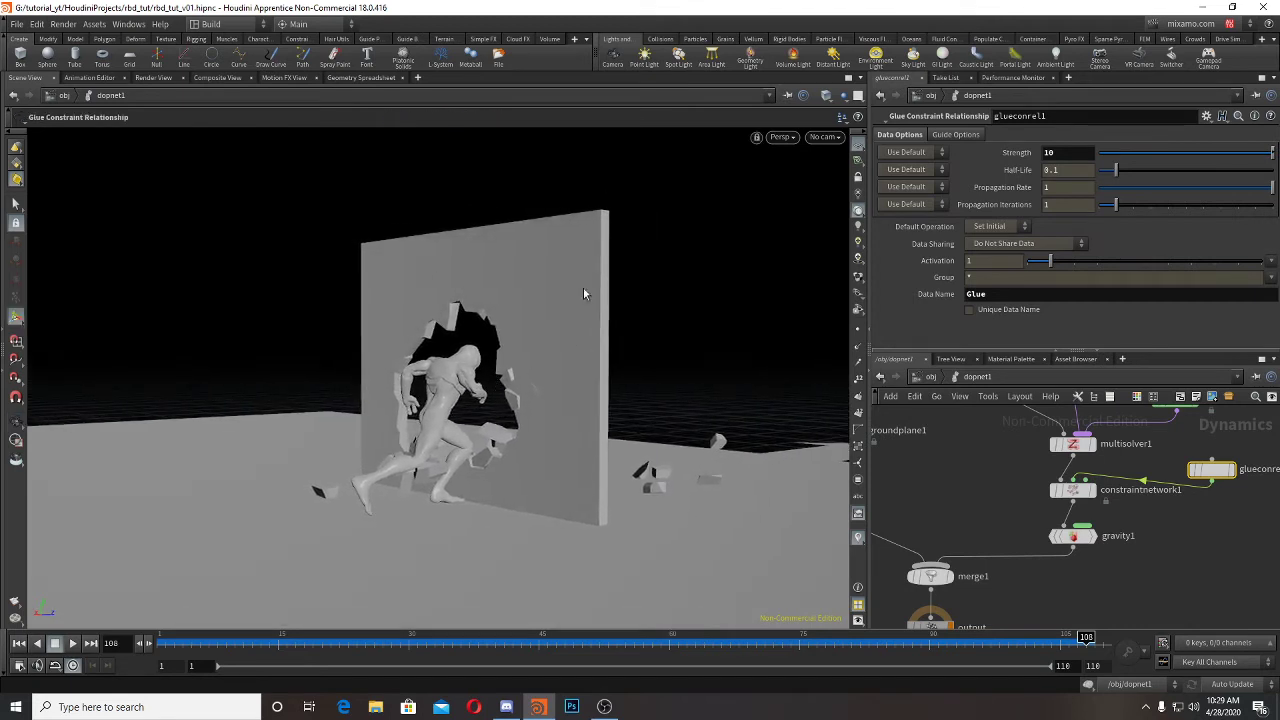
{"action": "left_click", "coordinate": [826, 138]}
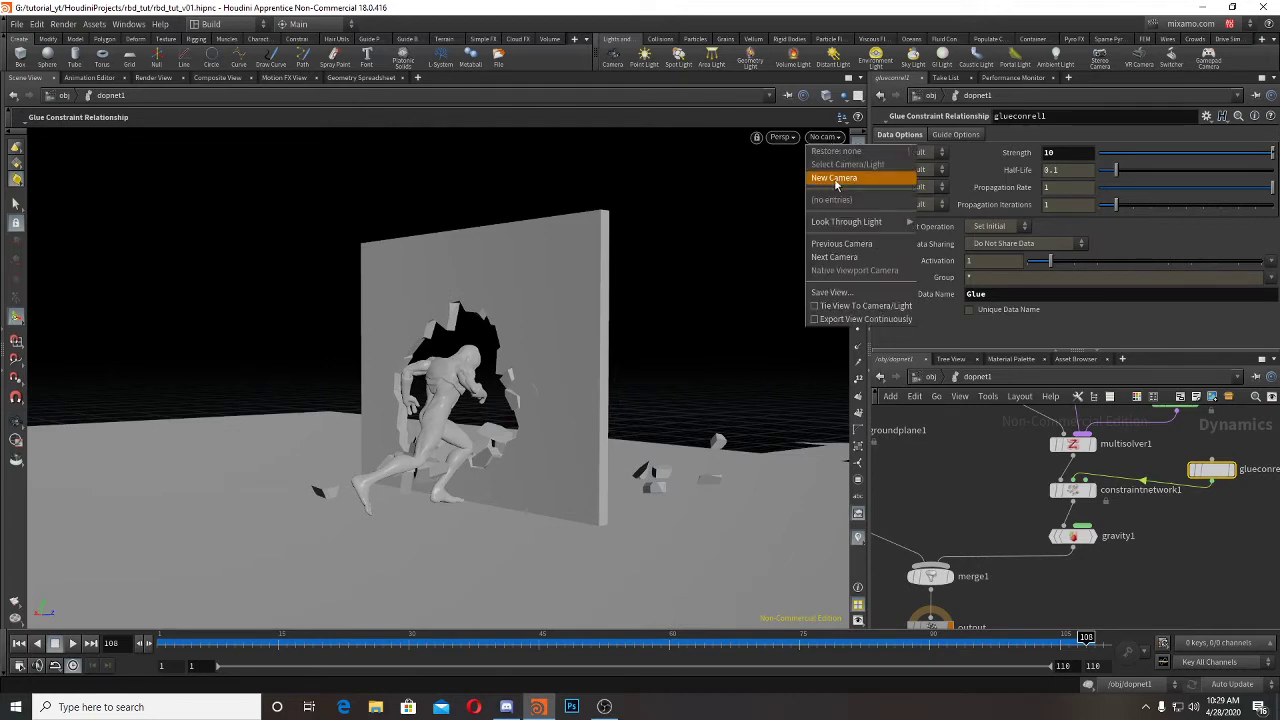
{"action": "left_click", "coordinate": [835, 178]}
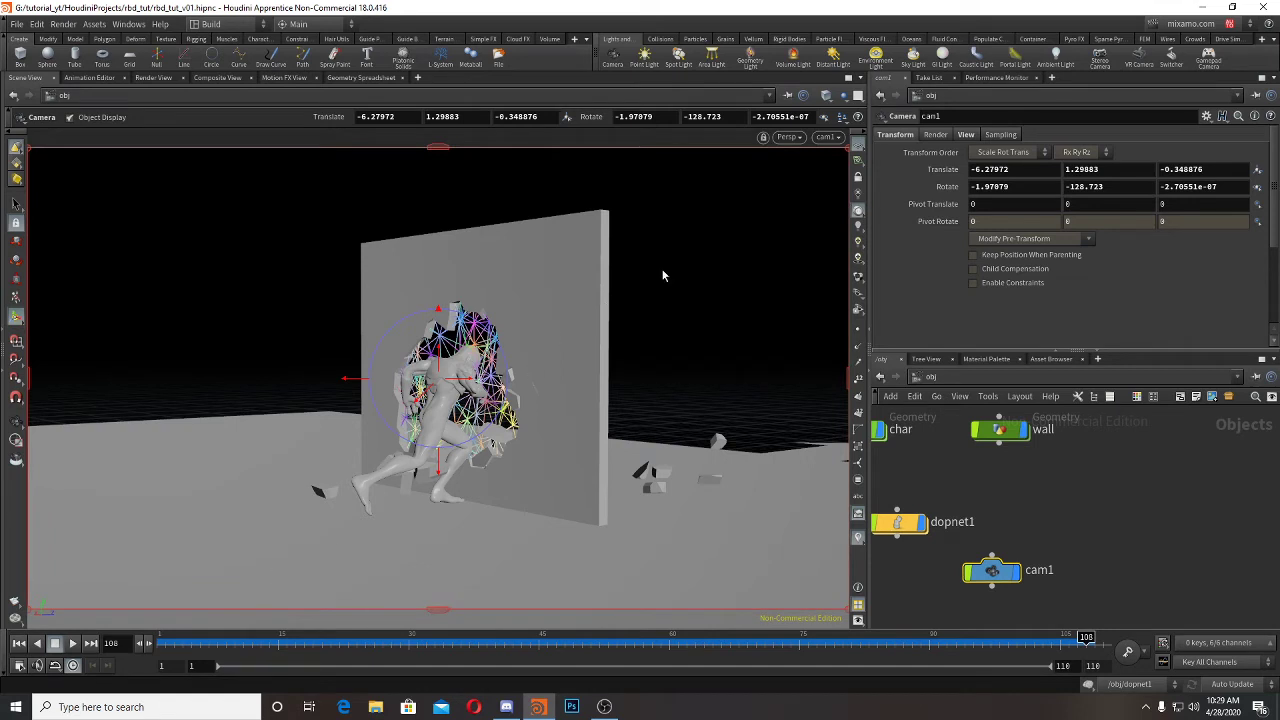
Step: Return to dopnet1, replay the simulation, go to frame 105 and examine the debris around the wall's base
{"action": "double_click", "coordinate": [907, 523]}
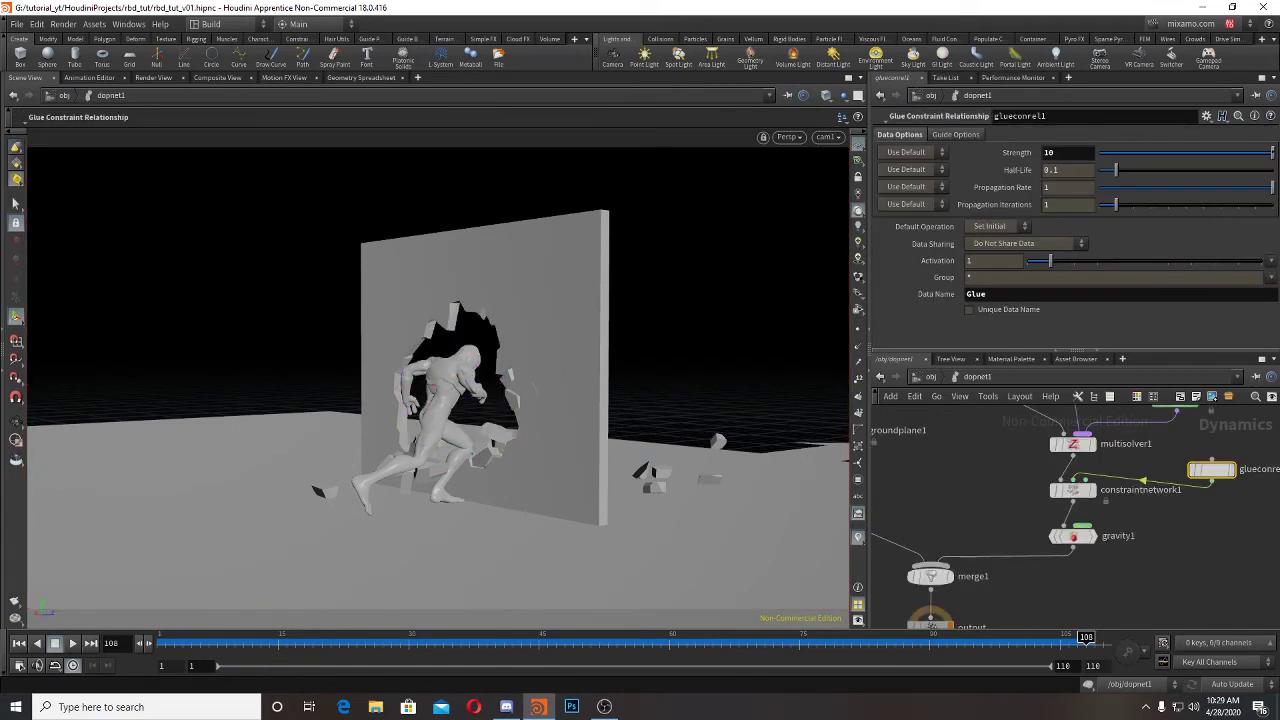
{"action": "left_click", "coordinate": [16, 644]}
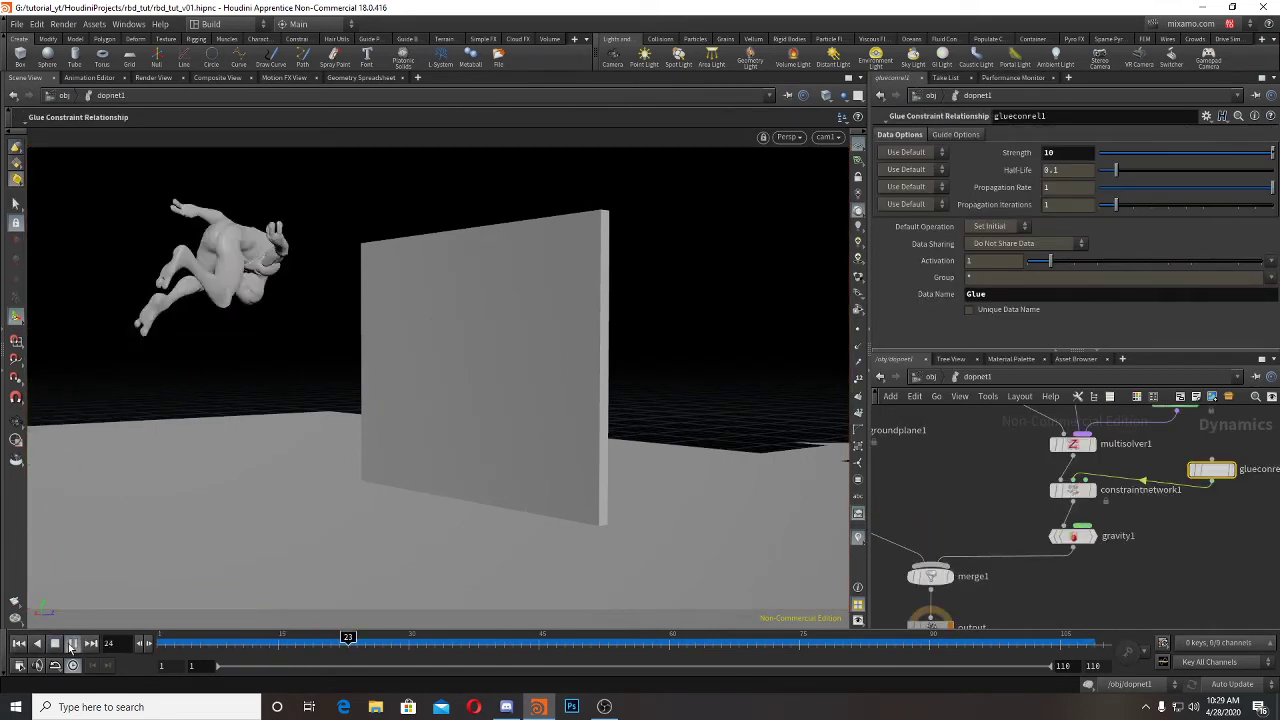
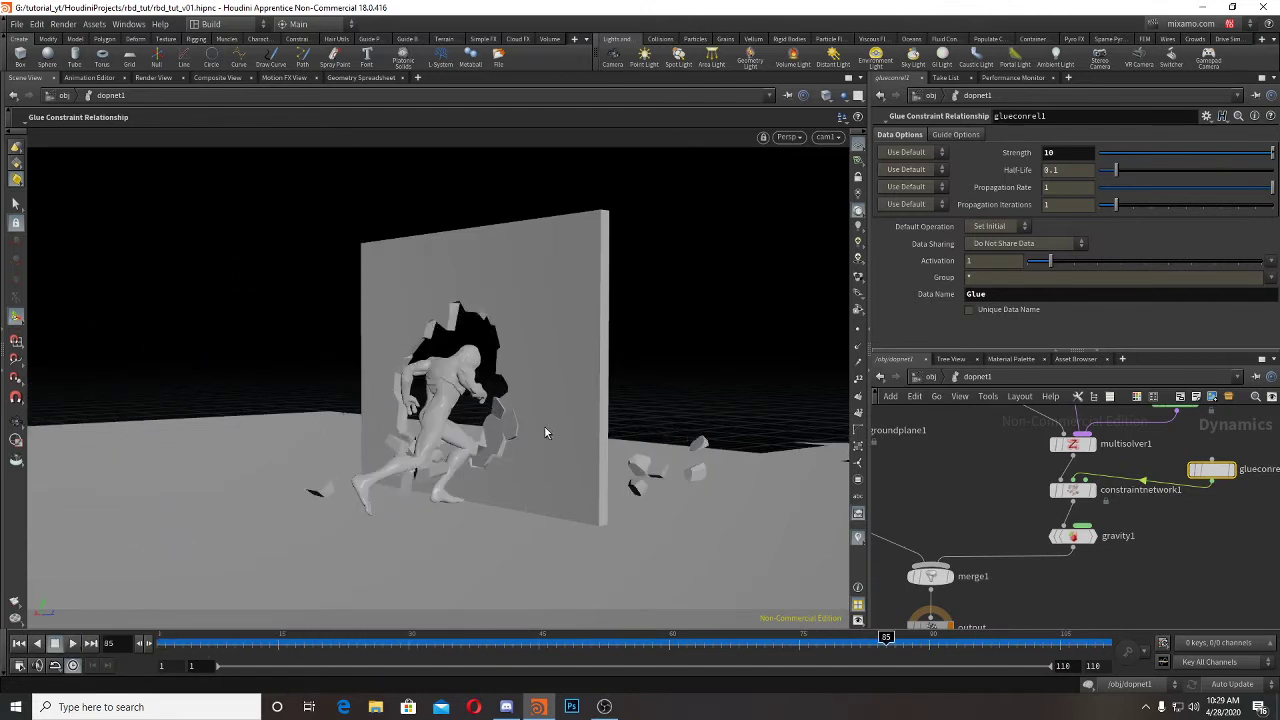
{"action": "key", "text": "Escape"}
{"action": "left_click_drag", "start_coordinate": [735, 404], "coordinate": [623, 346]}
{"action": "key", "text": "Return"}
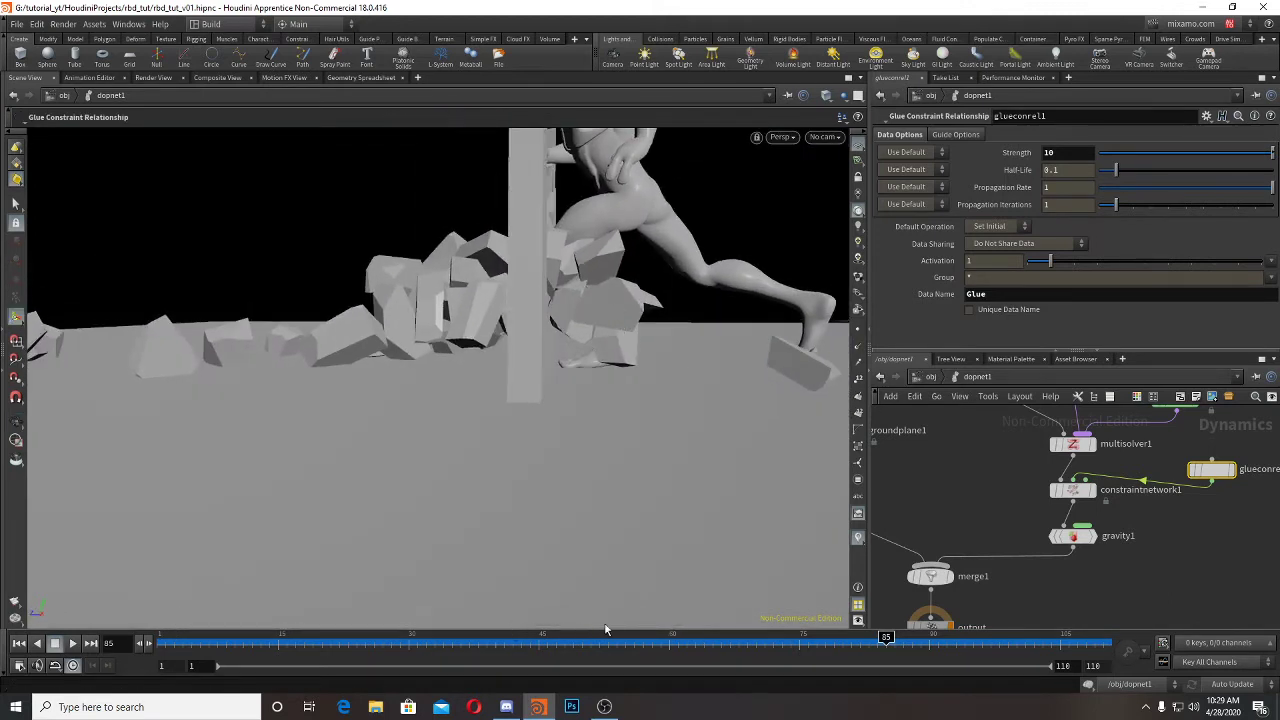
{"action": "left_click_drag", "start_coordinate": [672, 645], "coordinate": [1060, 637]}
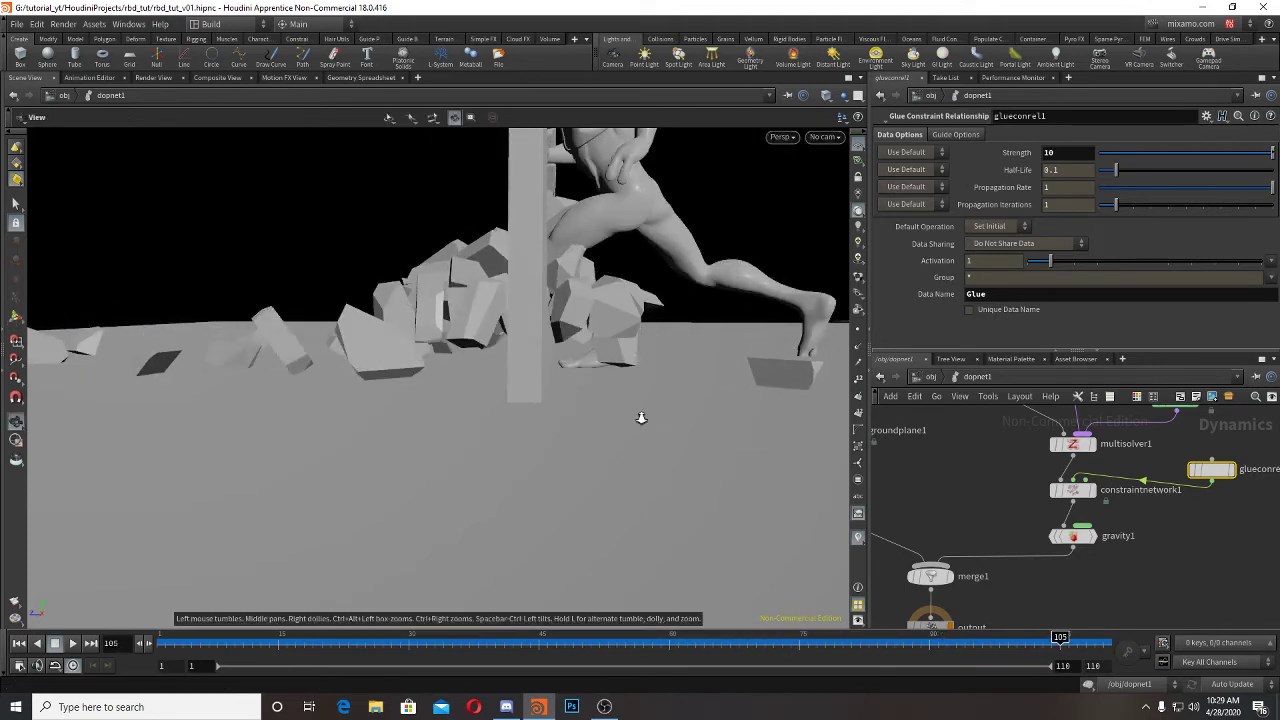
{"action": "left_click_drag", "start_coordinate": [640, 417], "coordinate": [478, 430], "text": "alt"}
{"action": "middle_click_drag", "start_coordinate": [730, 416], "coordinate": [562, 448], "text": "alt"}
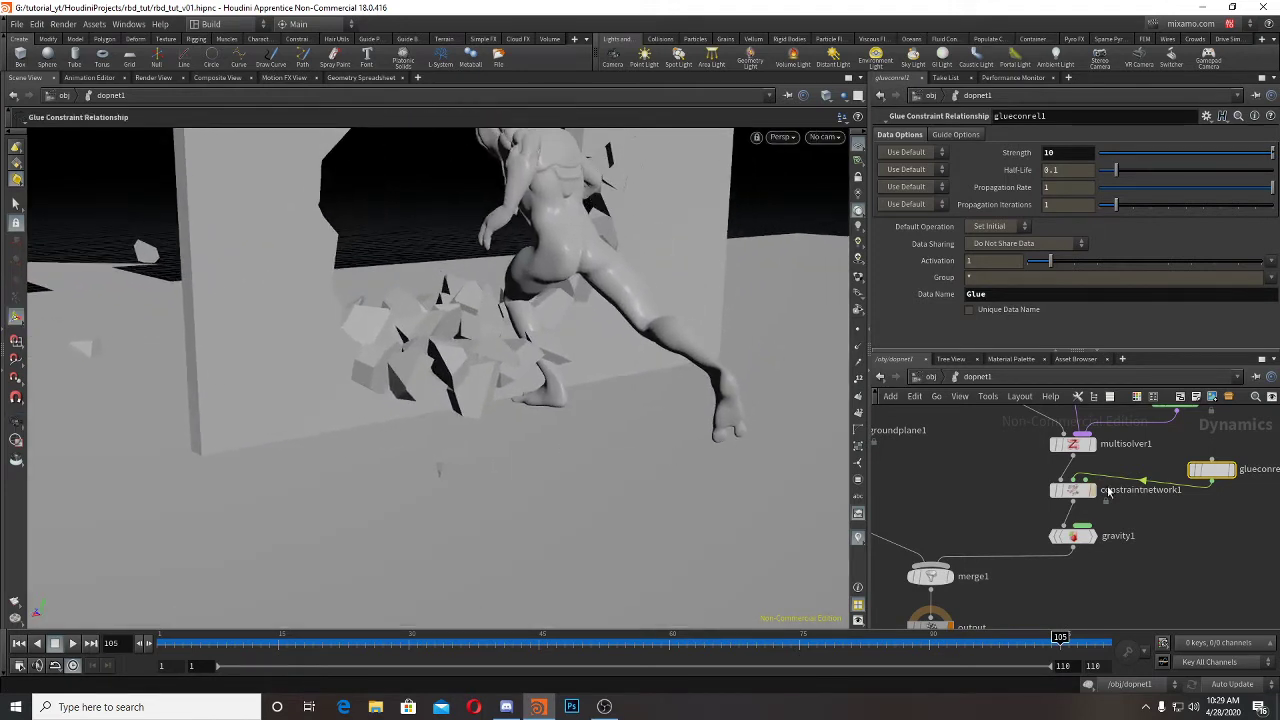
Step: Show the Bullet guide geometry of rbdpackedobject1 and turn off its Display Geometry
{"action": "middle_click_drag", "start_coordinate": [1180, 530], "coordinate": [1184, 601]}
{"action": "middle_click_drag", "start_coordinate": [987, 500], "coordinate": [994, 551]}
{"action": "left_click", "coordinate": [1038, 483]}
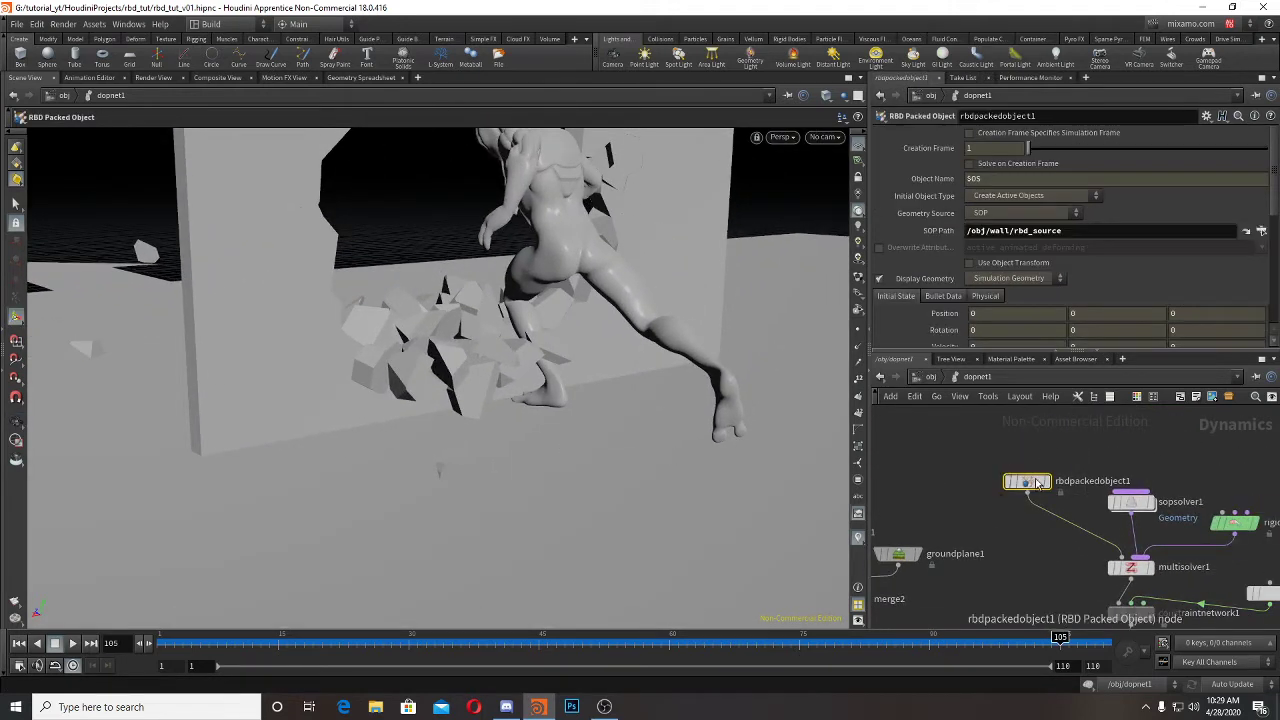
{"action": "left_click", "coordinate": [943, 297]}
{"action": "scroll", "coordinate": [1003, 293], "scroll_direction": "down", "scroll_amount": 3}
{"action": "left_click", "coordinate": [993, 262]}
{"action": "right_click_drag", "start_coordinate": [629, 343], "coordinate": [475, 356], "text": "alt"}
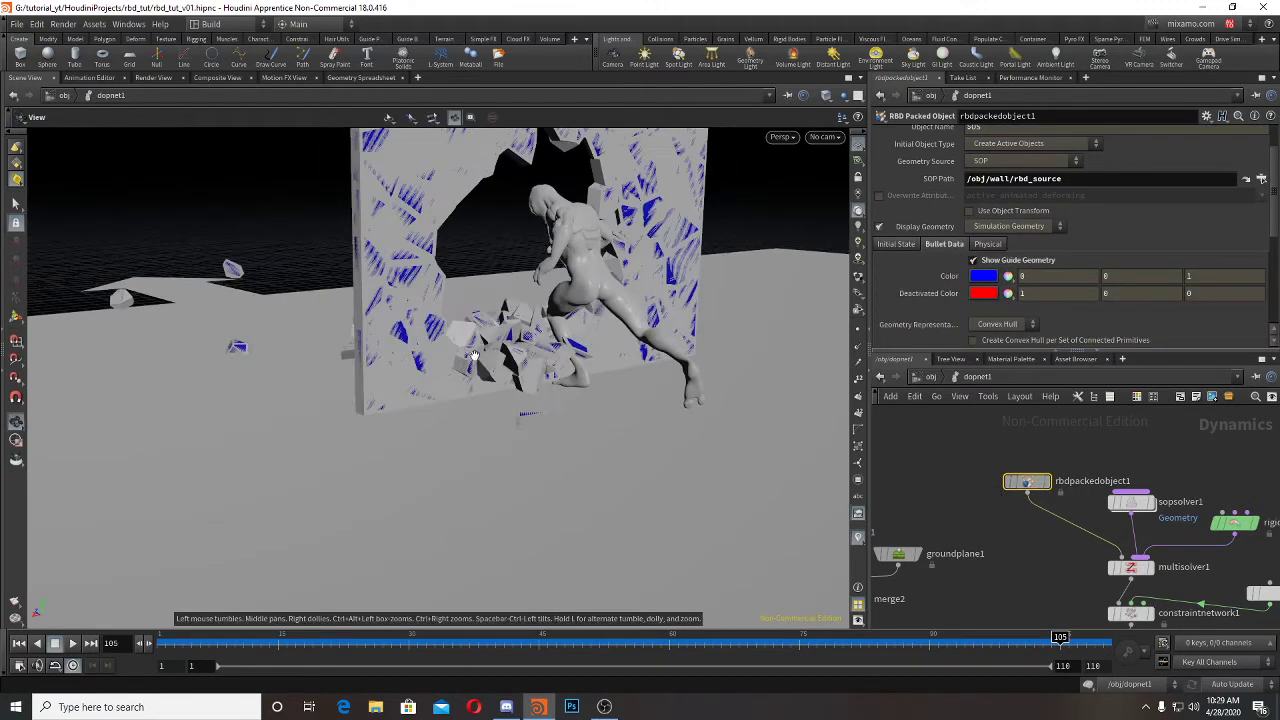
{"action": "mouse_move", "coordinate": [475, 356]}
{"action": "left_mouse_down", "text": "alt"}
{"action": "mouse_move", "coordinate": [617, 317]}
{"action": "mouse_move", "coordinate": [455, 355]}
{"action": "left_mouse_up", "text": "alt"}
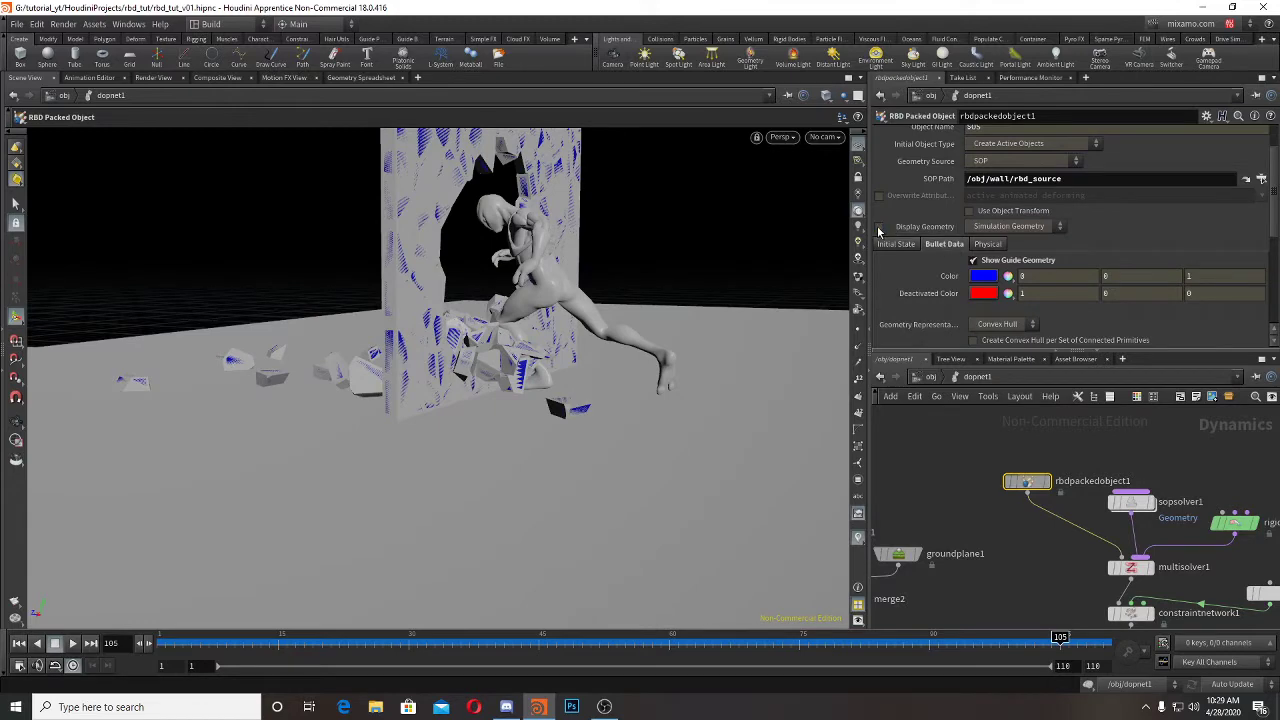
{"action": "left_click", "coordinate": [879, 228]}
{"action": "left_click_drag", "start_coordinate": [583, 277], "coordinate": [325, 245], "text": "alt"}
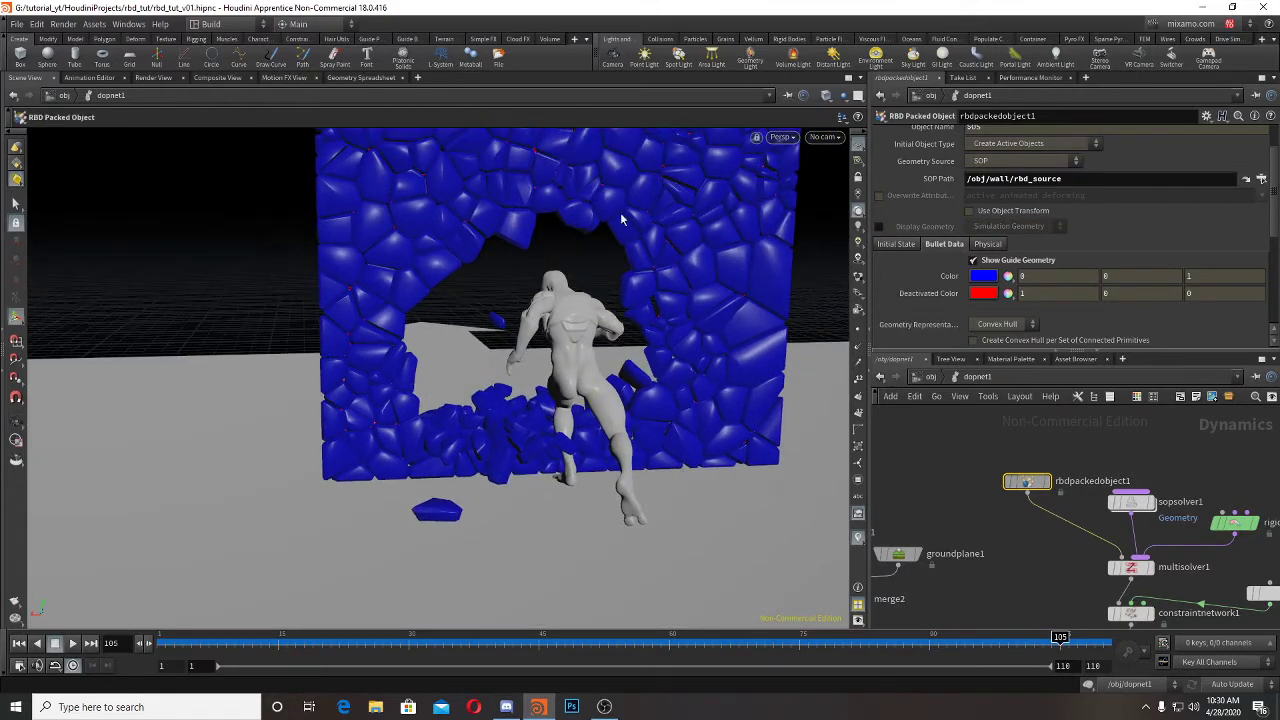
Step: Set the Collision Padding of rbdpackedobject1 to 0.01 and replay the simulation from the first frame
{"action": "scroll", "coordinate": [1029, 299], "scroll_direction": "down", "scroll_amount": 5}
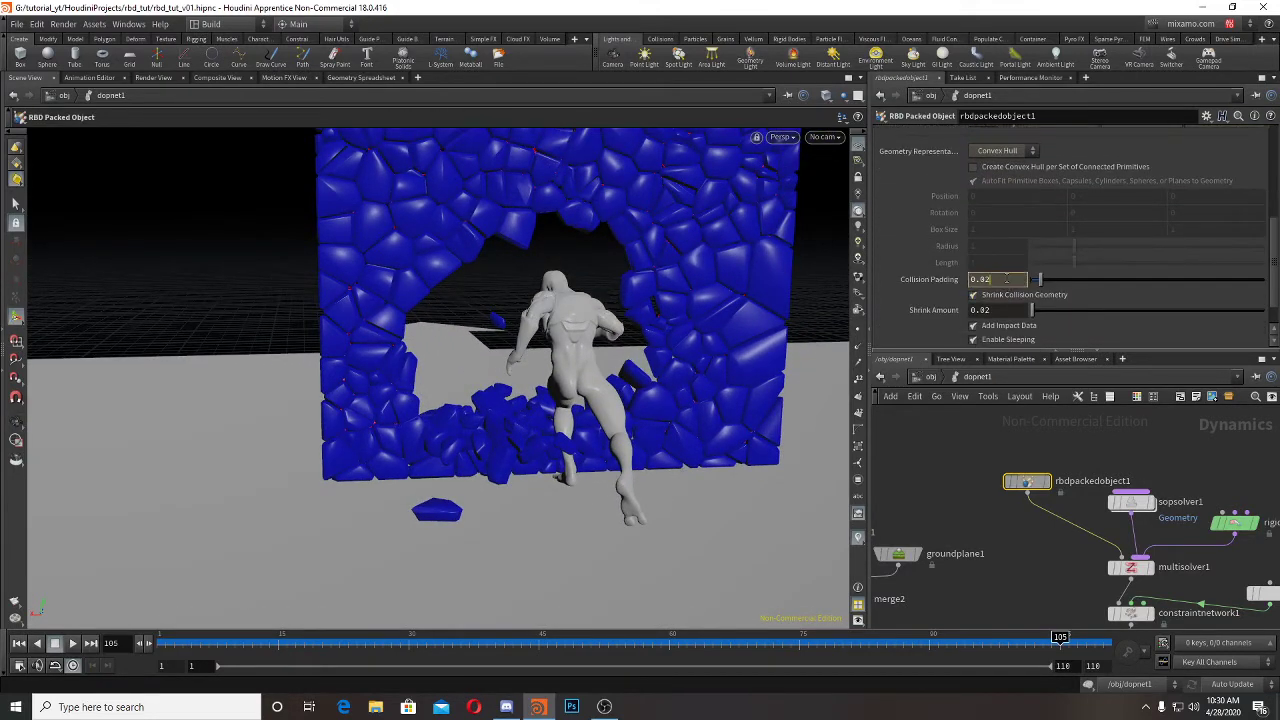
{"action": "key", "text": "Return"}
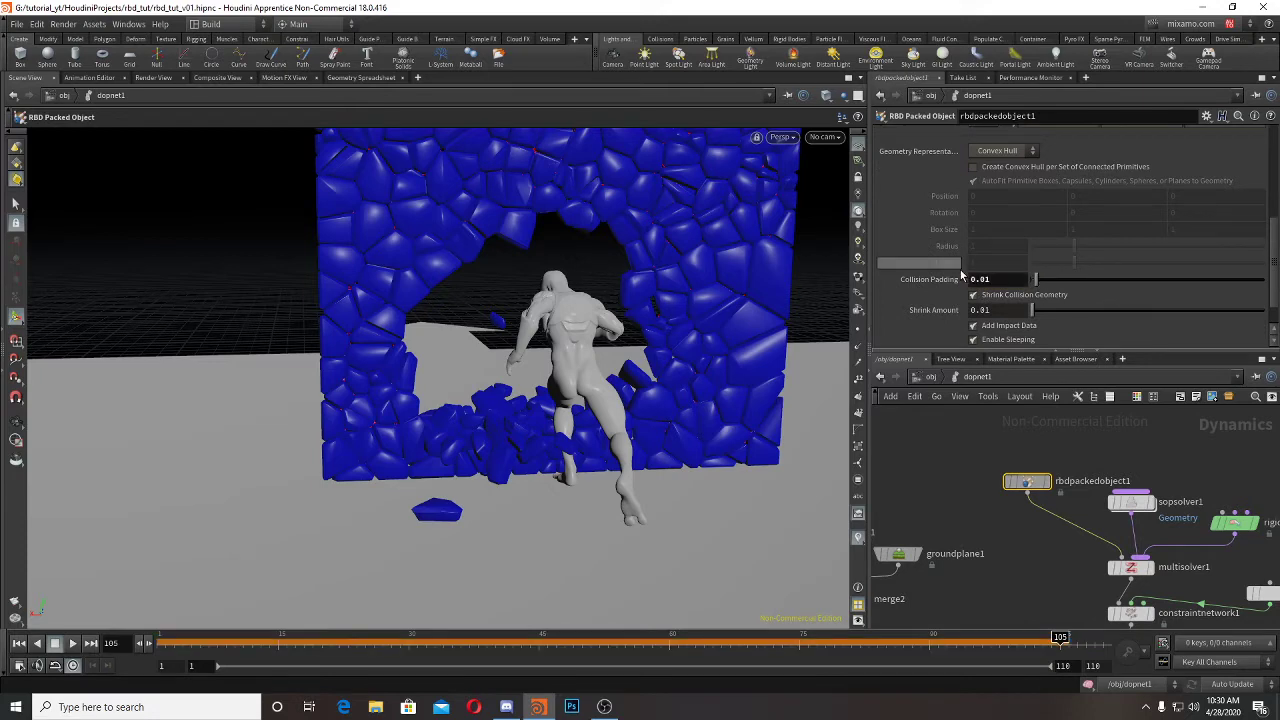
{"action": "left_click", "coordinate": [28, 641]}
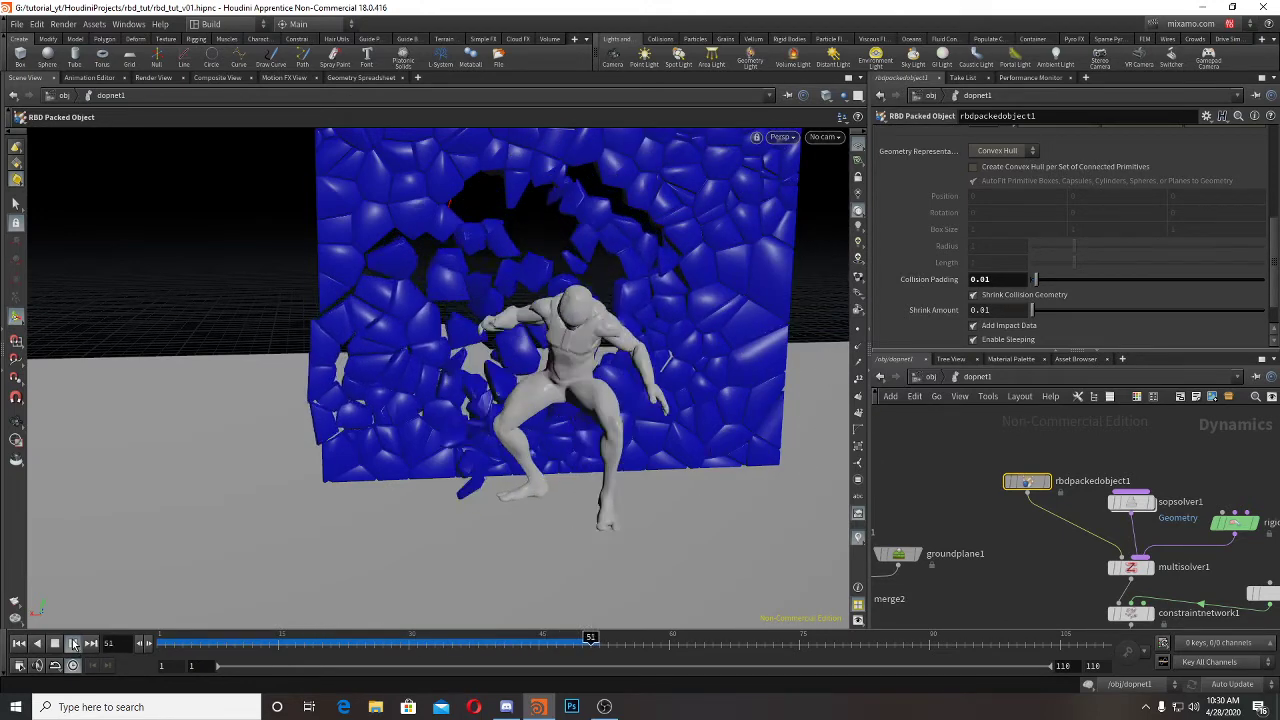
{"action": "left_click_drag", "start_coordinate": [300, 415], "coordinate": [366, 314], "text": "alt"}
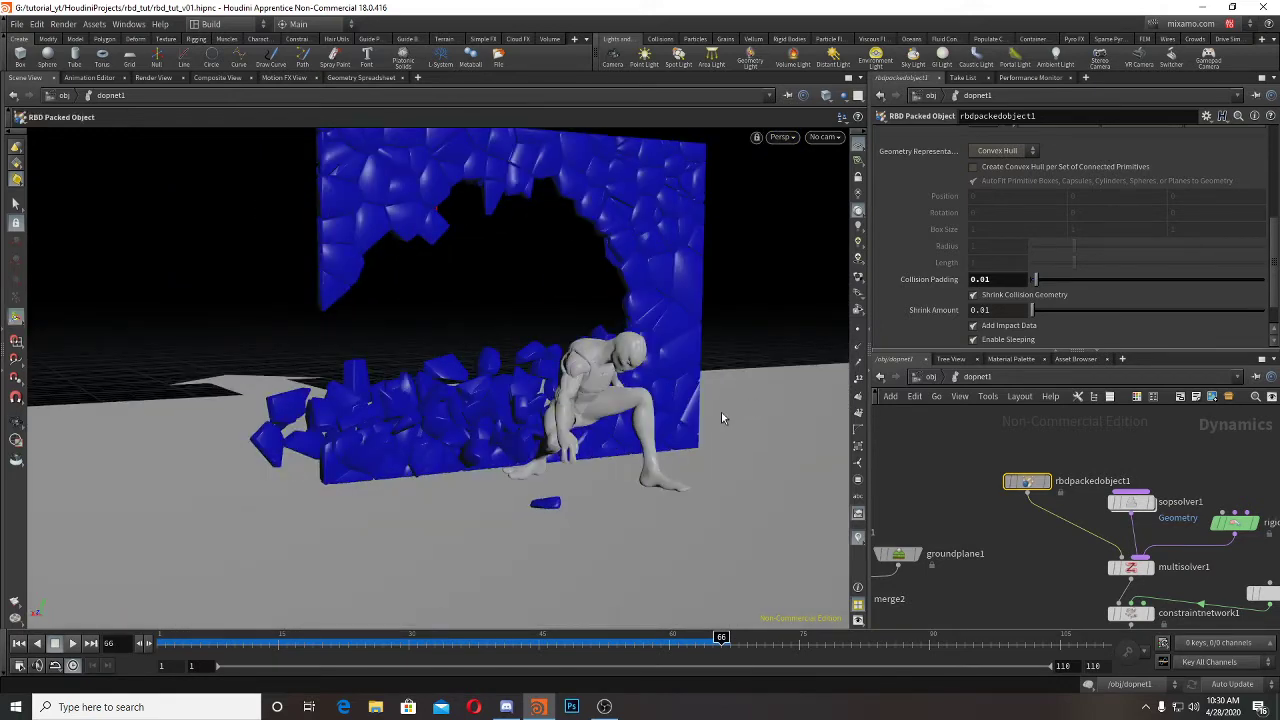
Step: Open sopsolver1, return to the first frame, and select and display the group1 node
{"action": "middle_click_drag", "start_coordinate": [1052, 556], "coordinate": [963, 499]}
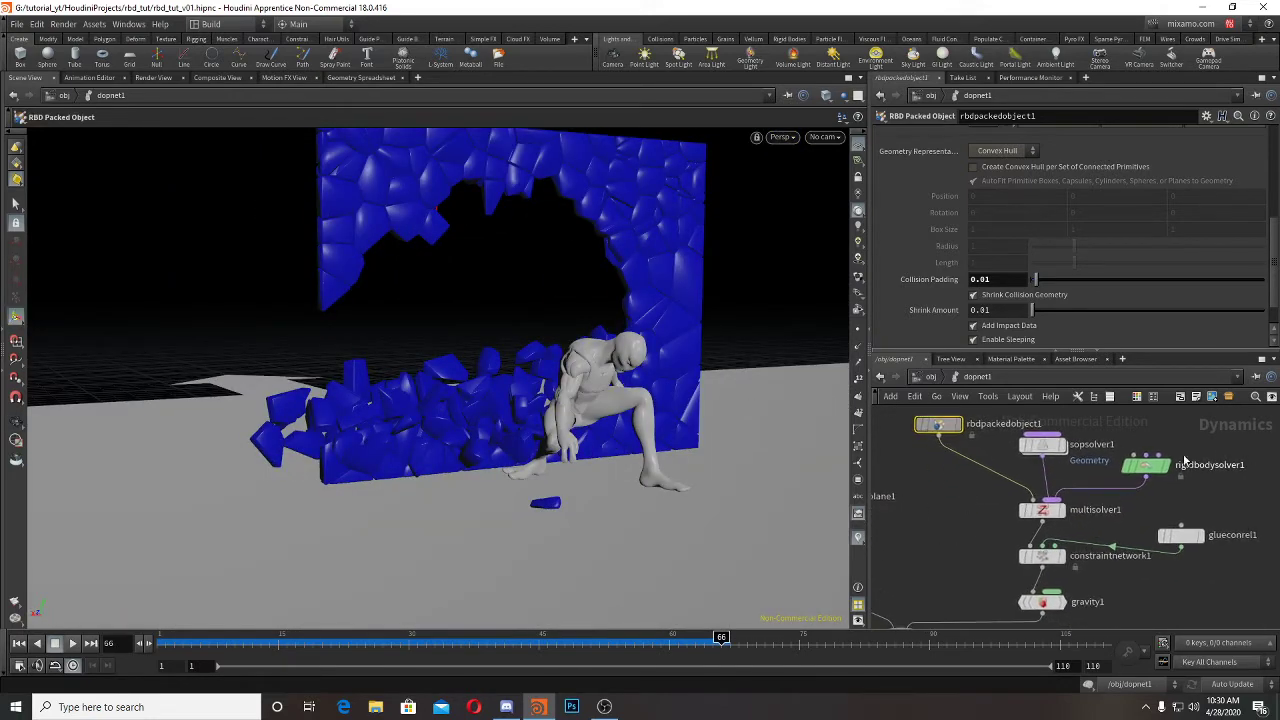
{"action": "middle_click_drag", "start_coordinate": [1177, 505], "coordinate": [1114, 490]}
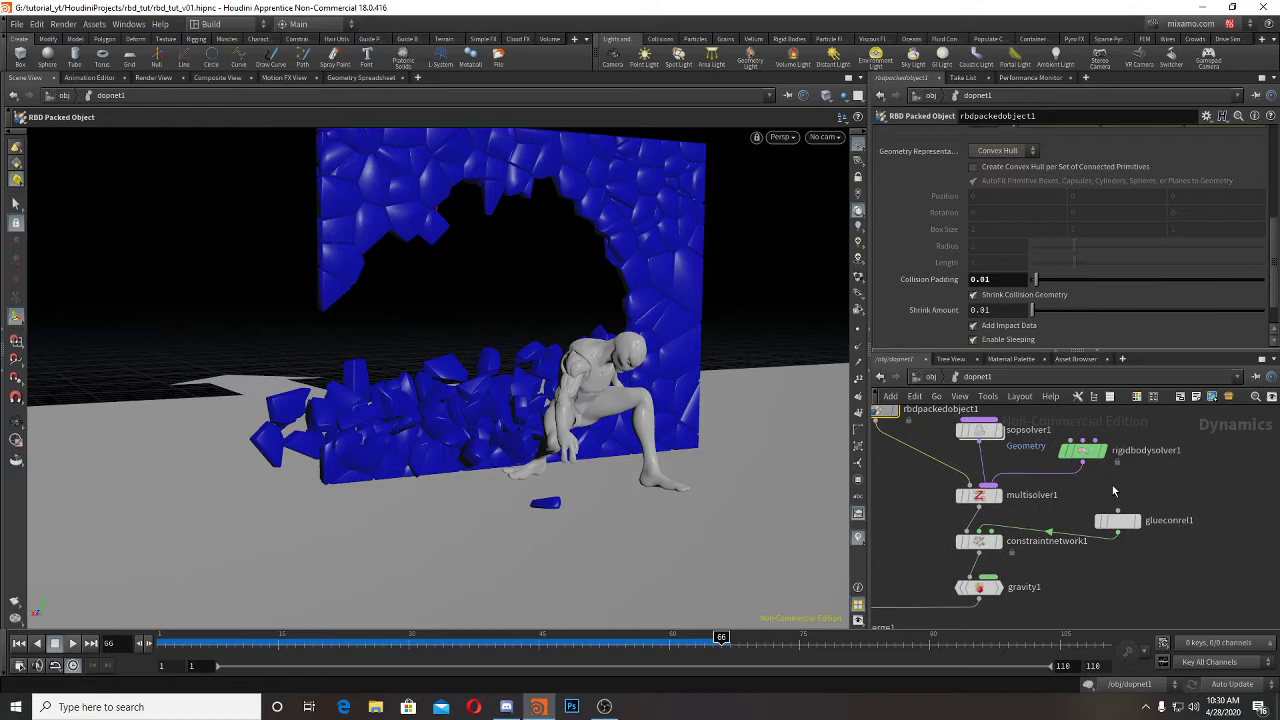
{"action": "double_click", "coordinate": [996, 436]}
{"action": "left_click", "coordinate": [19, 644]}
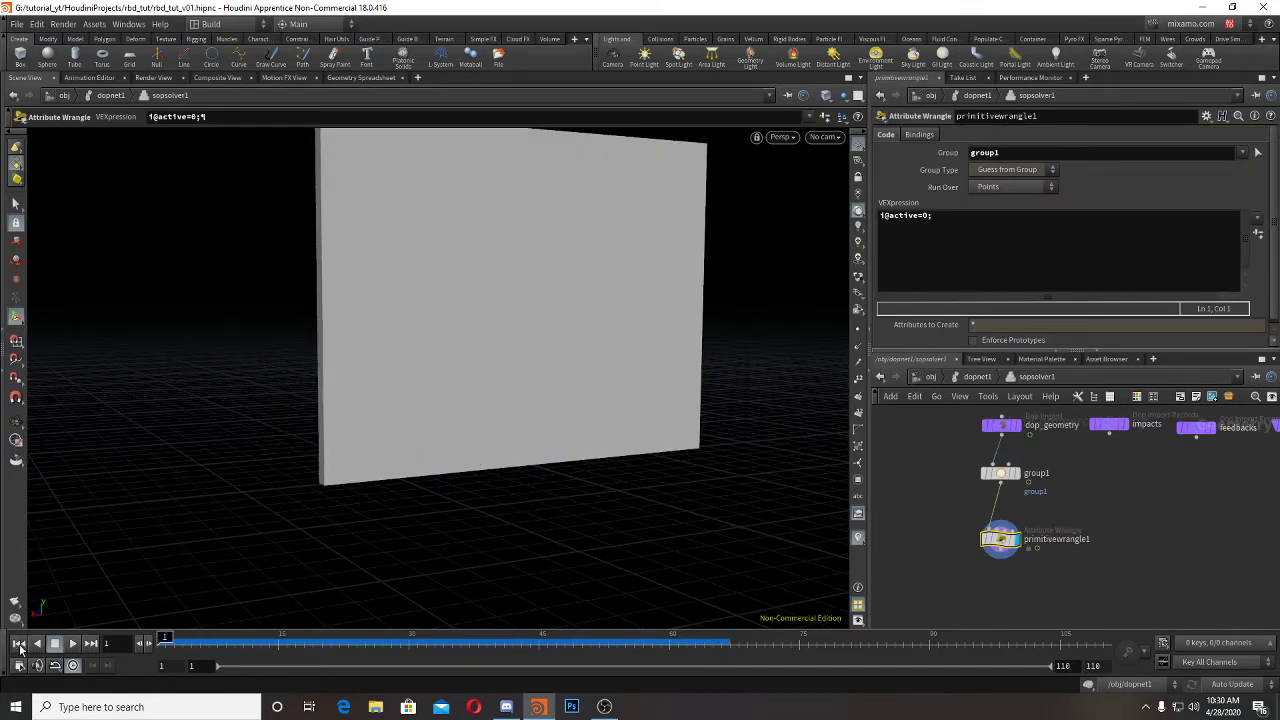
{"action": "left_click", "coordinate": [1016, 473]}
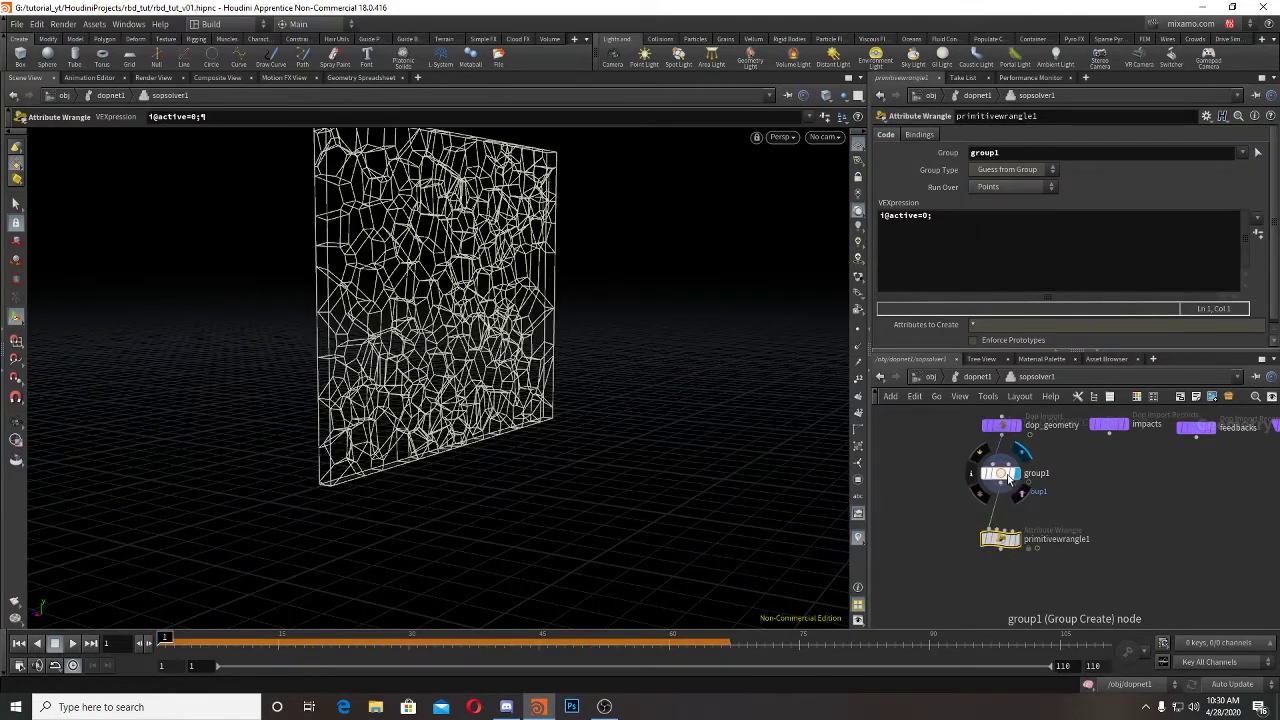
{"action": "left_click", "coordinate": [1001, 473]}
Step: Narrow group1's bounding box to a depth of 0.2 and center it on the wall at Z 4.9964
{"action": "left_click_drag", "start_coordinate": [620, 443], "coordinate": [678, 434], "text": "alt"}
{"action": "mouse_move", "coordinate": [415, 395]}
{"action": "left_mouse_down", "text": "alt"}
{"action": "mouse_move", "coordinate": [457, 440]}
{"action": "mouse_move", "coordinate": [400, 390]}
{"action": "left_mouse_up", "text": "alt"}
{"action": "key", "text": "Escape"}
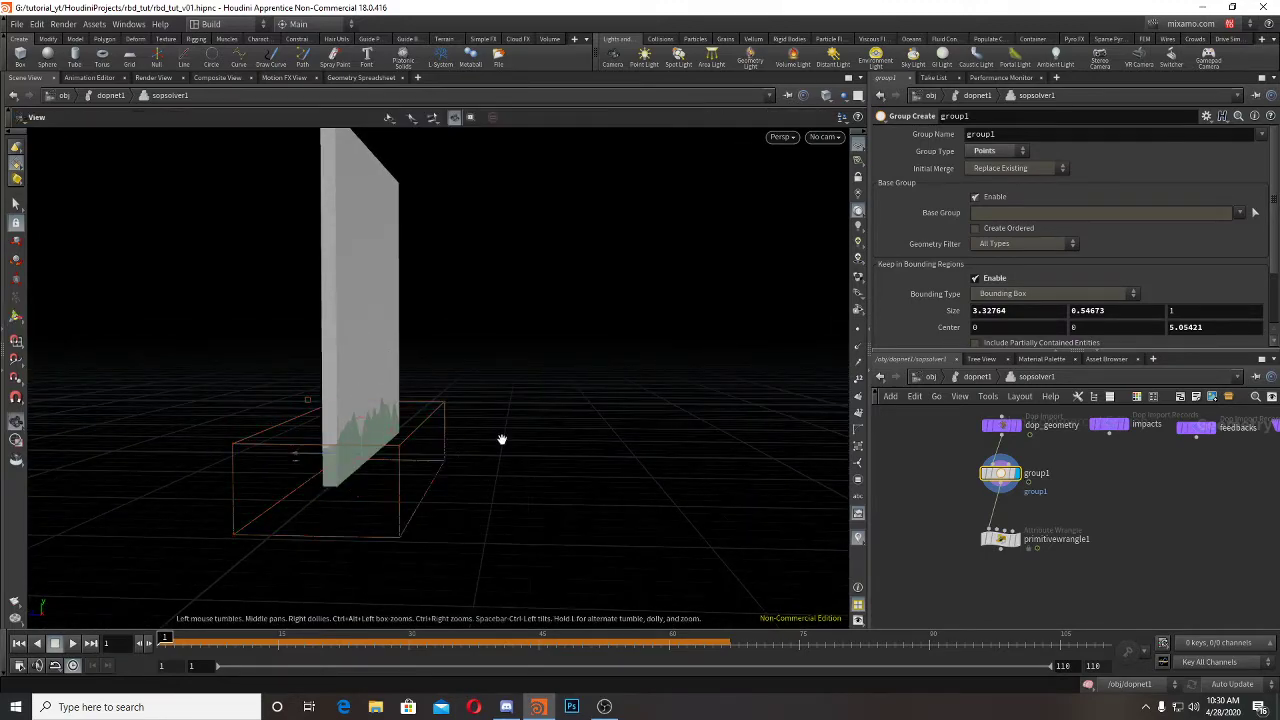
{"action": "left_click_drag", "start_coordinate": [500, 437], "coordinate": [596, 434]}
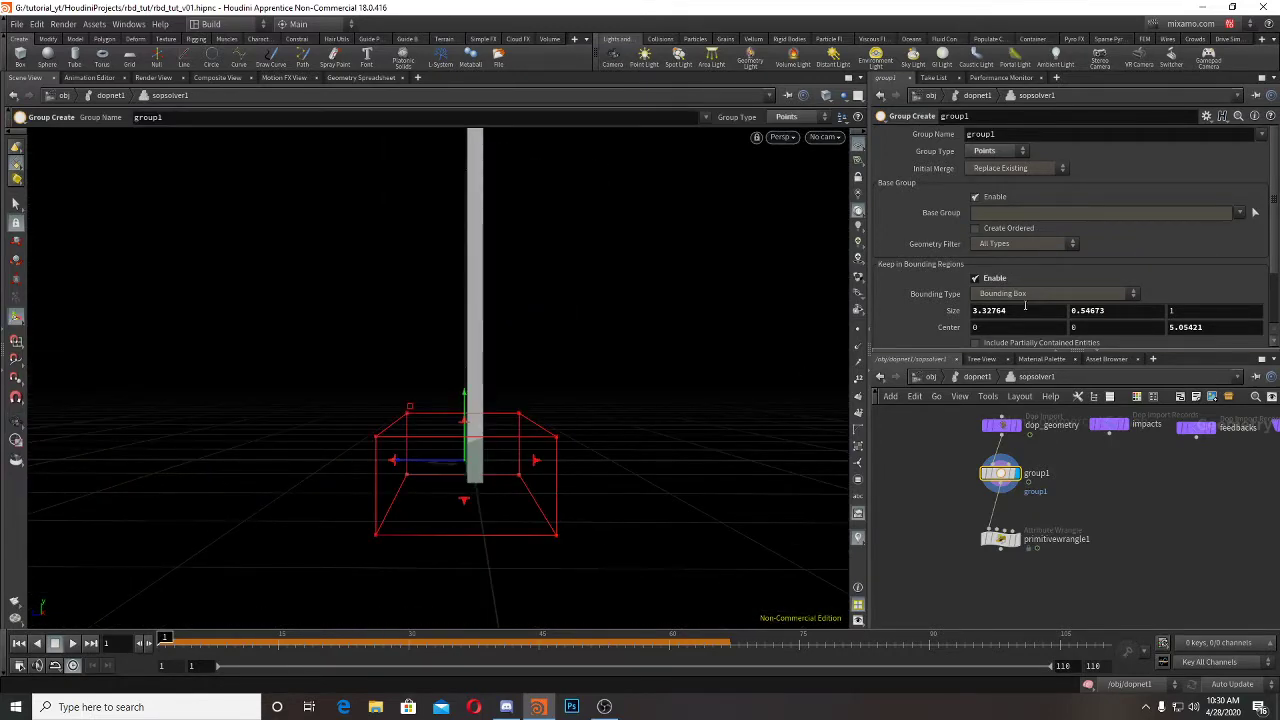
{"action": "middle_click_drag", "start_coordinate": [994, 311], "coordinate": [1025, 322]}
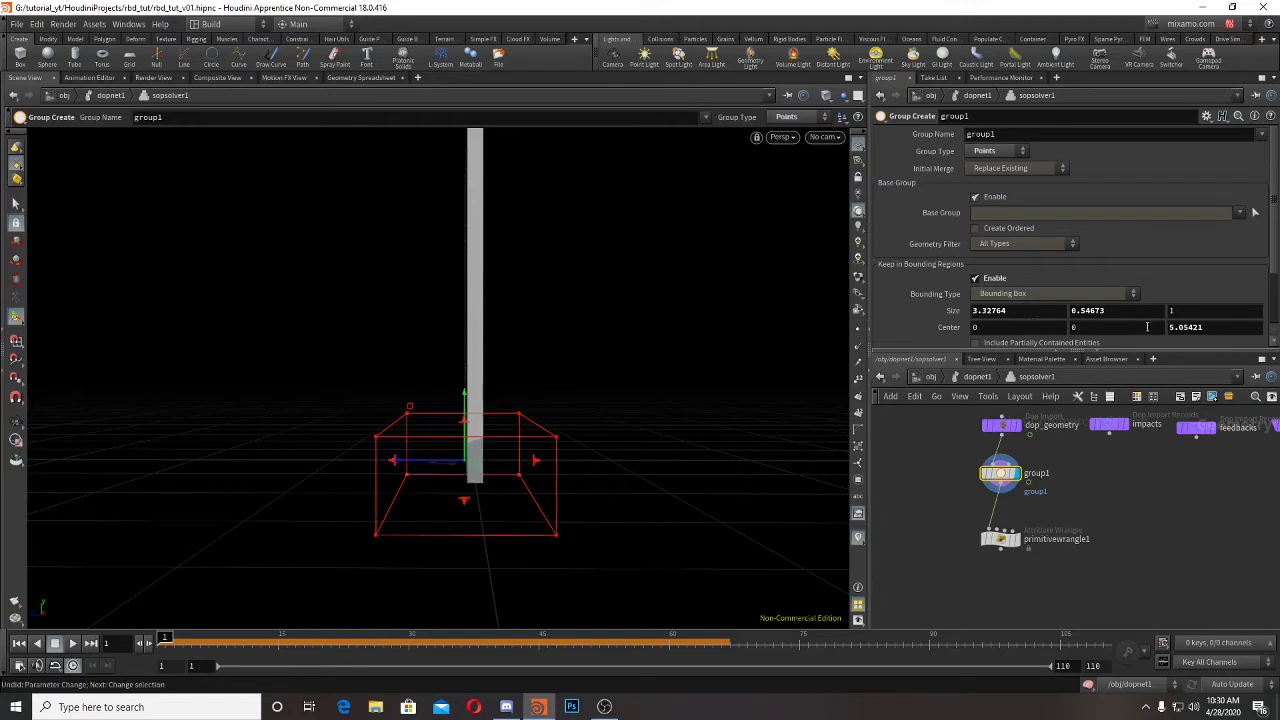
{"action": "middle_click_drag", "start_coordinate": [1186, 307], "coordinate": [1154, 311]}
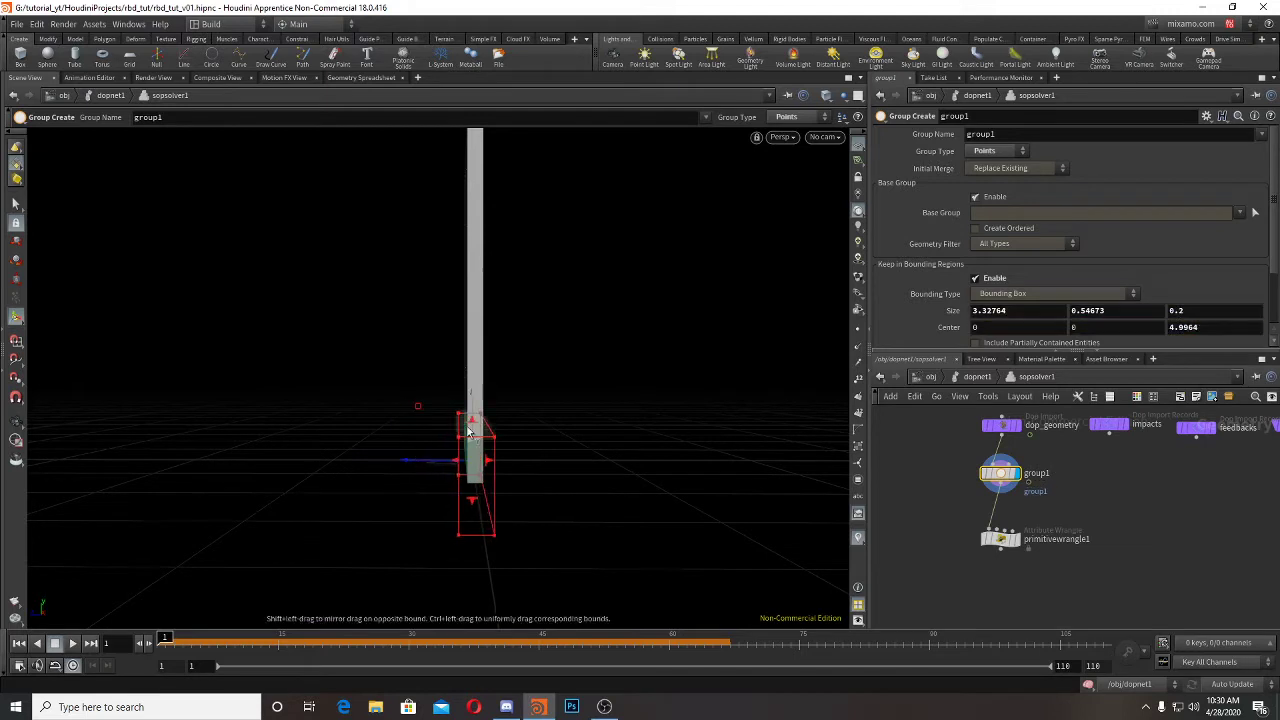
Step: Fit group1's bounding box around the wall's base, about 3.03 wide and 0.29 high
{"action": "left_click_drag", "start_coordinate": [468, 432], "coordinate": [540, 454], "text": "alt"}
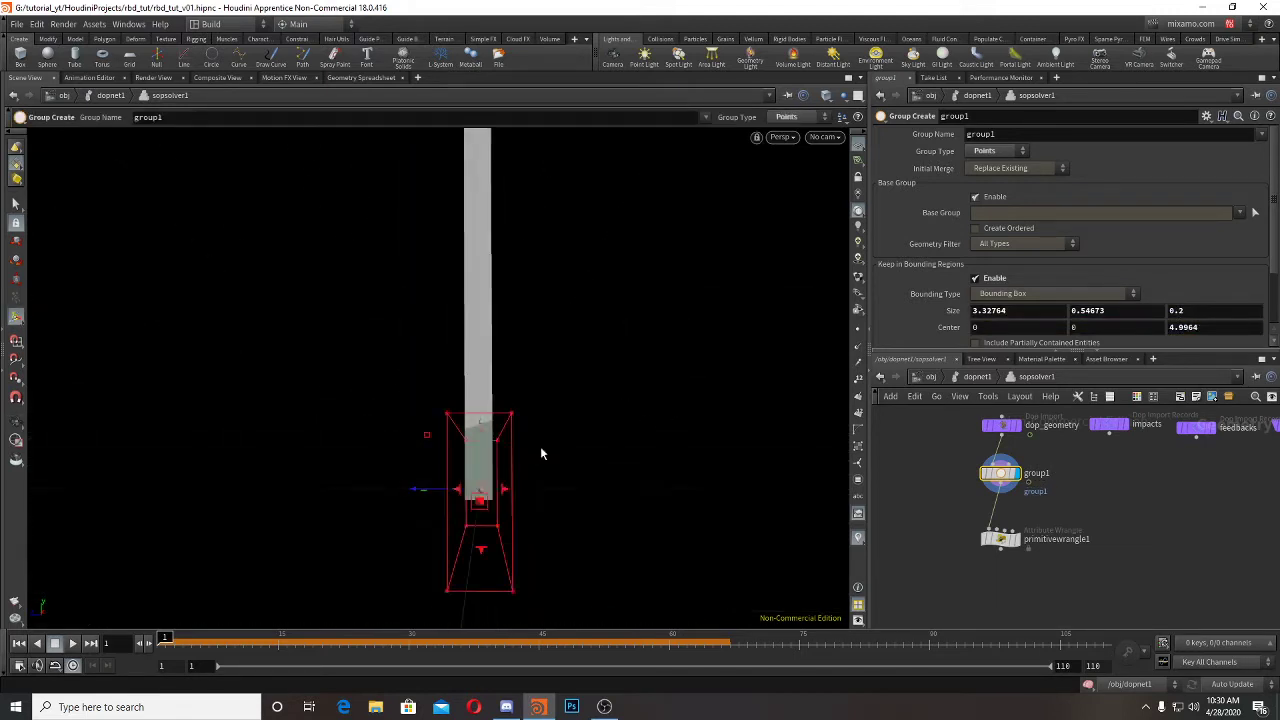
{"action": "left_click_drag", "start_coordinate": [481, 553], "coordinate": [492, 517]}
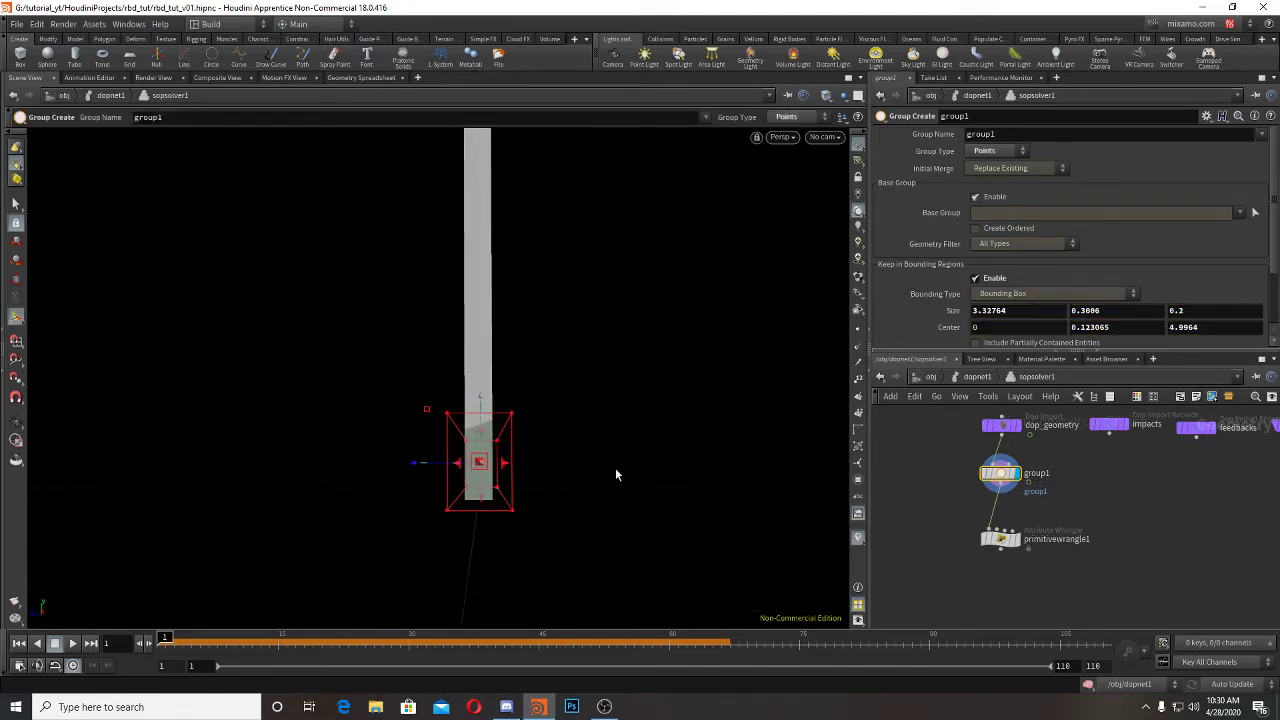
{"action": "key", "text": "space+3"}
{"action": "right_click_drag", "start_coordinate": [763, 446], "coordinate": [677, 457], "text": "alt"}
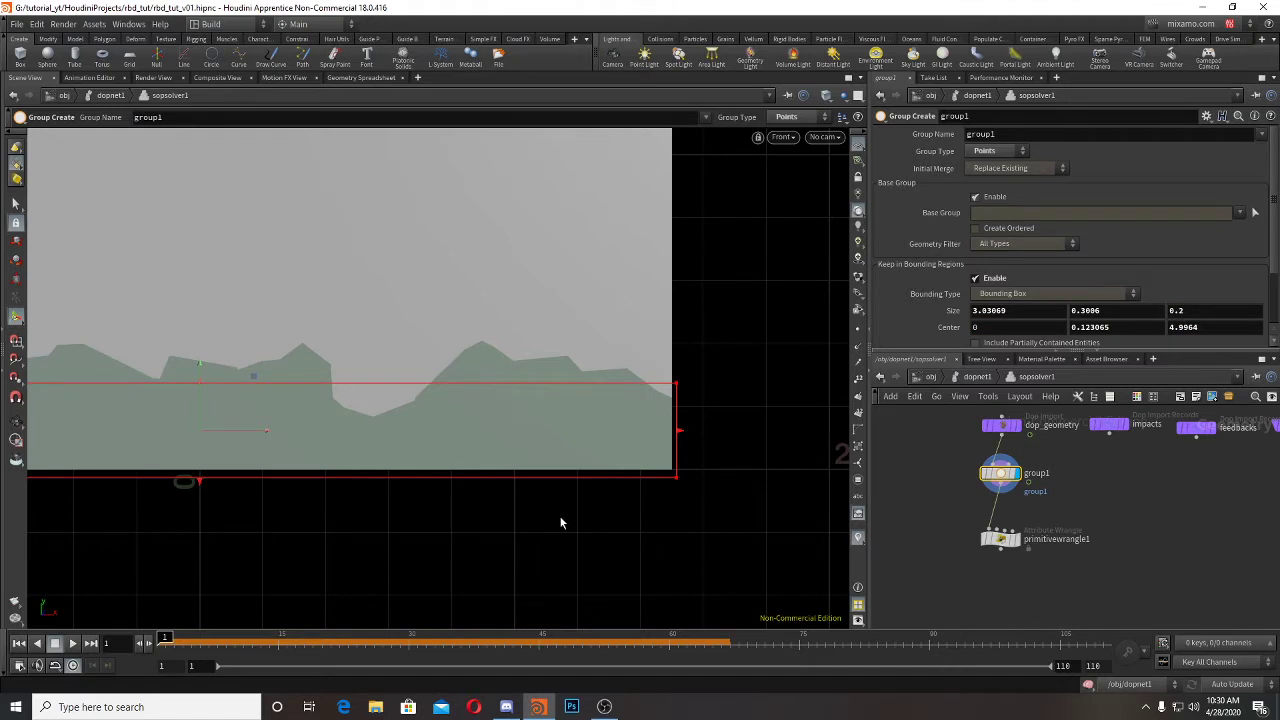
{"action": "middle_click_drag", "start_coordinate": [427, 529], "coordinate": [730, 541], "text": "alt"}
{"action": "left_click_drag", "start_coordinate": [503, 497], "coordinate": [504, 494]}
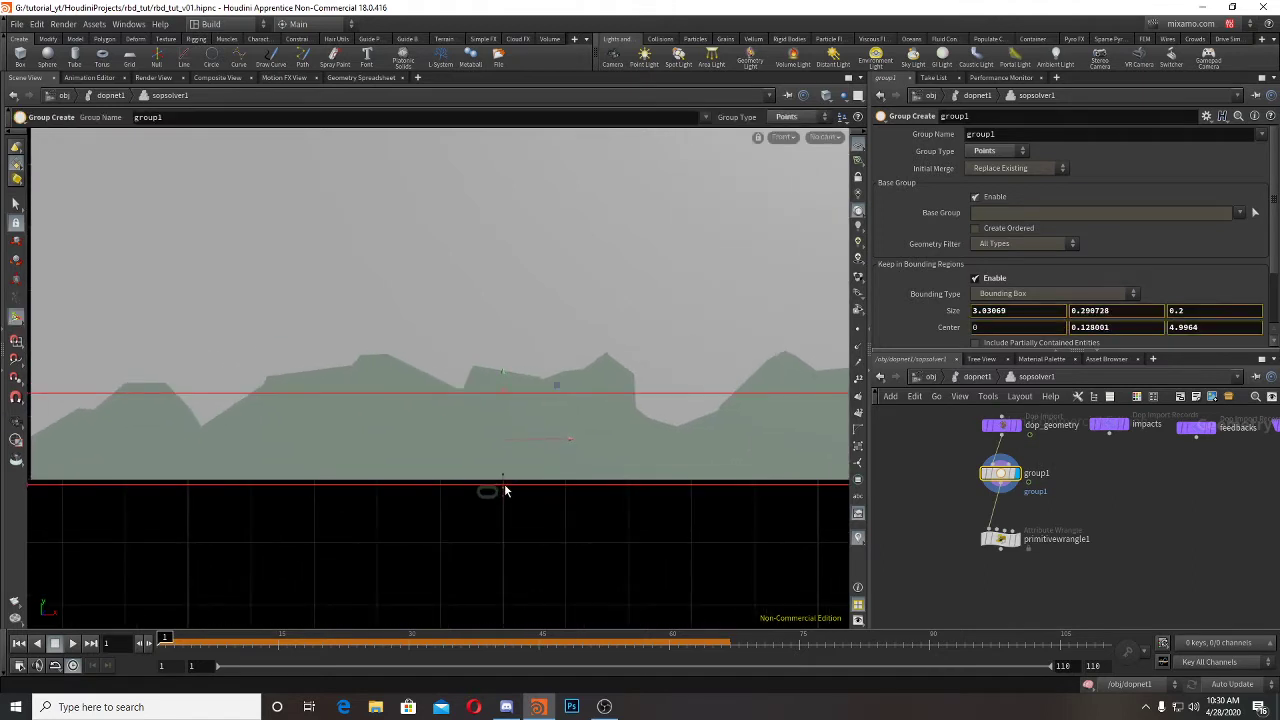
{"action": "key", "text": "Escape"}
{"action": "scroll", "coordinate": [428, 533], "scroll_direction": "down", "scroll_amount": 3}
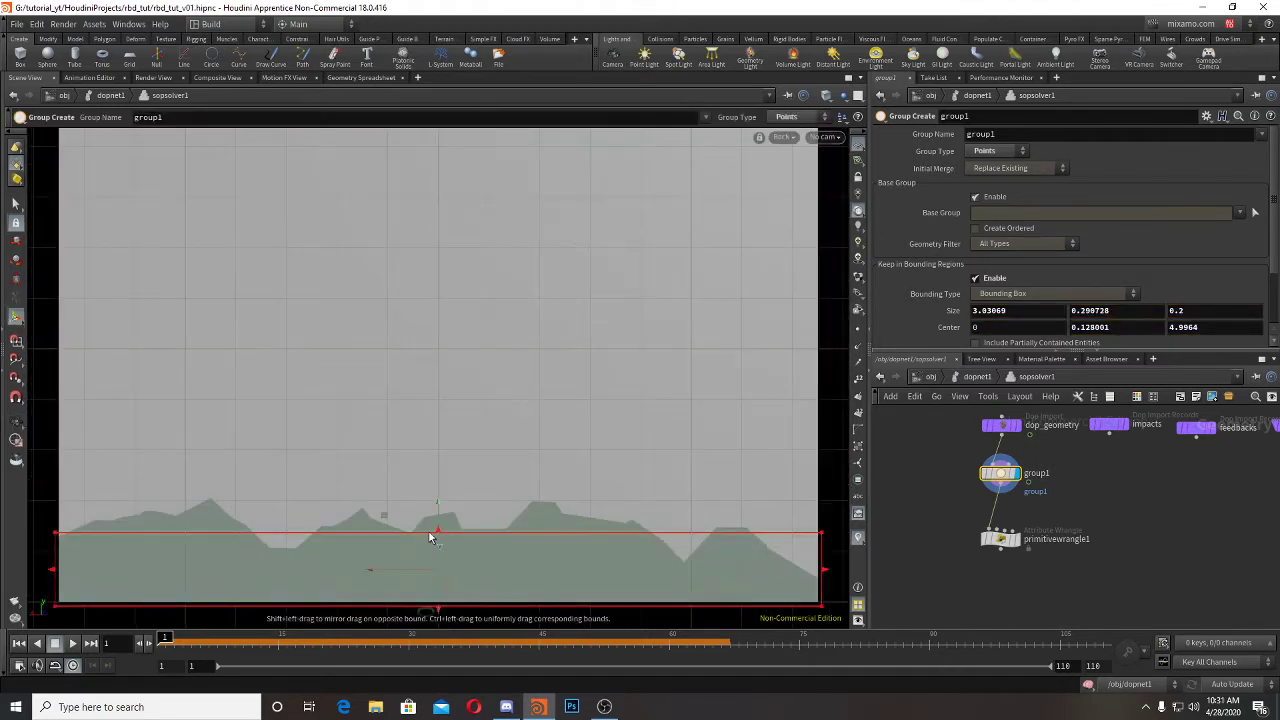
Step: Reduce the depth of group1's bounding box to about 0.107 and shift it to about Z 5.006 within the wall's thickness
{"action": "key", "text": "space+4"}
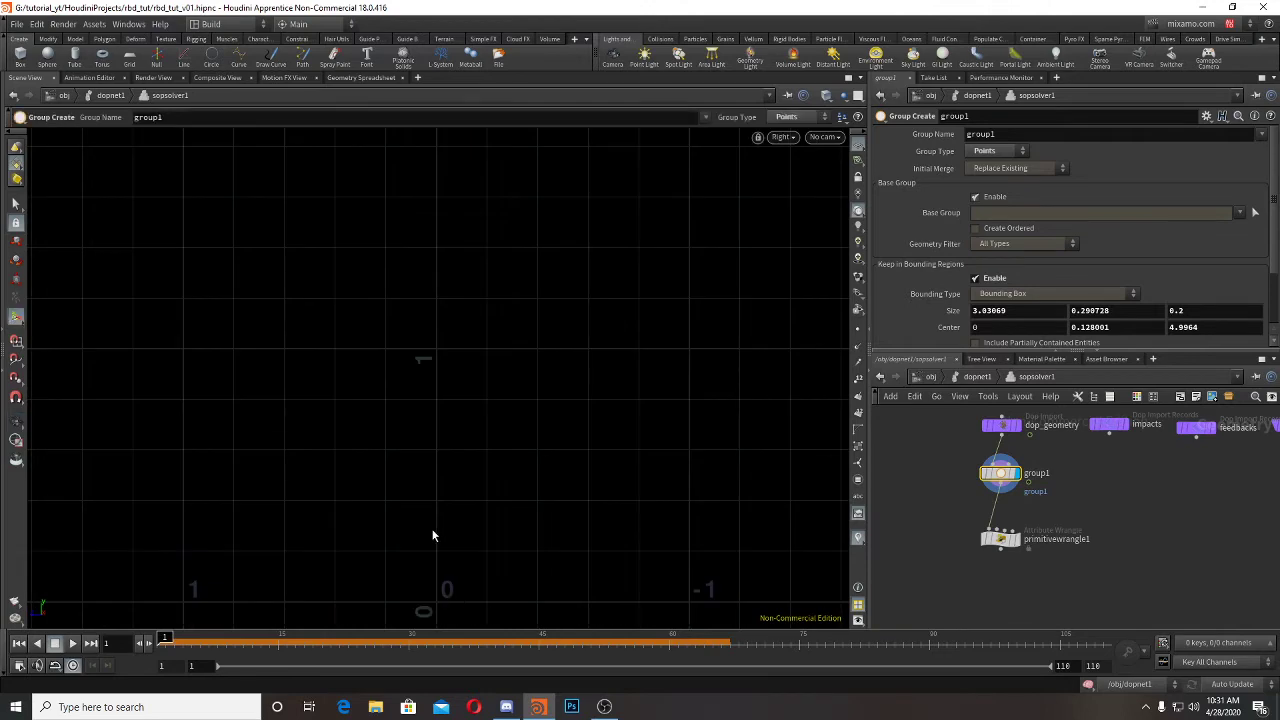
{"action": "key", "text": "s"}
{"action": "key", "text": "space+f"}
{"action": "scroll", "coordinate": [632, 481], "scroll_direction": "down", "scroll_amount": 3}
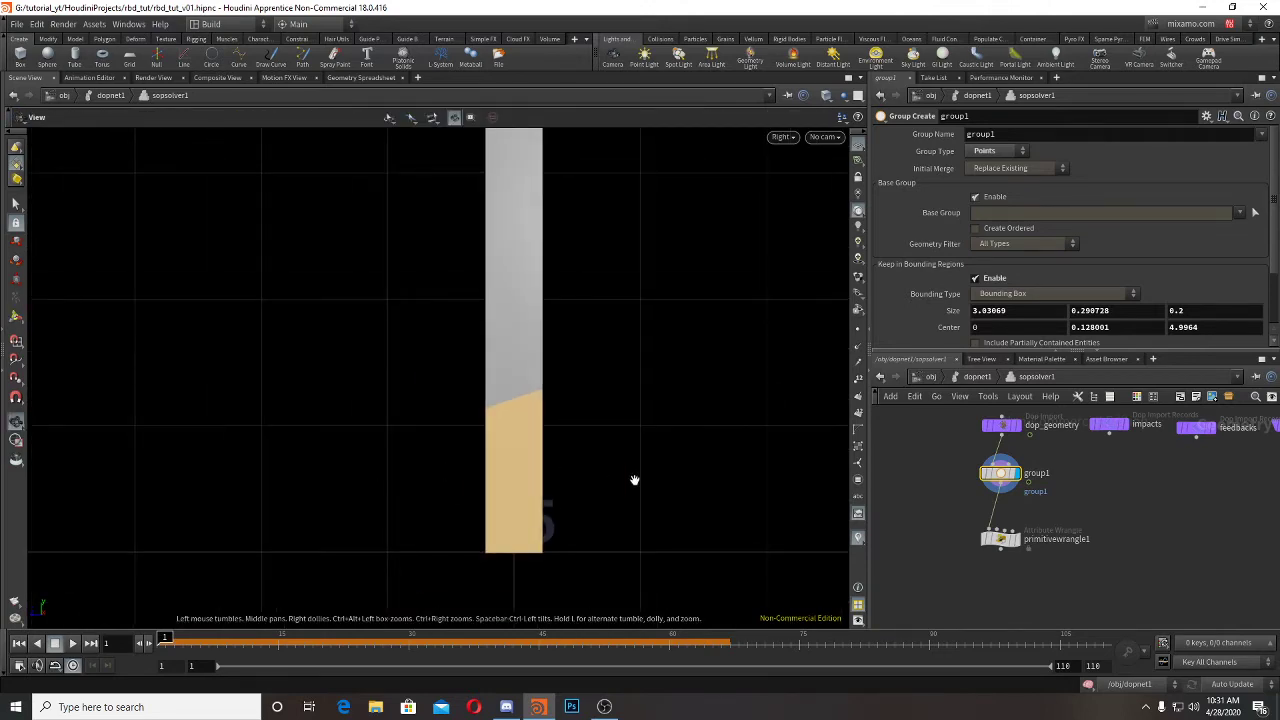
{"action": "scroll", "coordinate": [634, 480], "scroll_direction": "down", "scroll_amount": 3}
{"action": "key", "text": "space+1"}
{"action": "scroll", "coordinate": [600, 488], "scroll_direction": "up", "scroll_amount": 4}
{"action": "left_click_drag", "start_coordinate": [602, 490], "coordinate": [560, 530]}
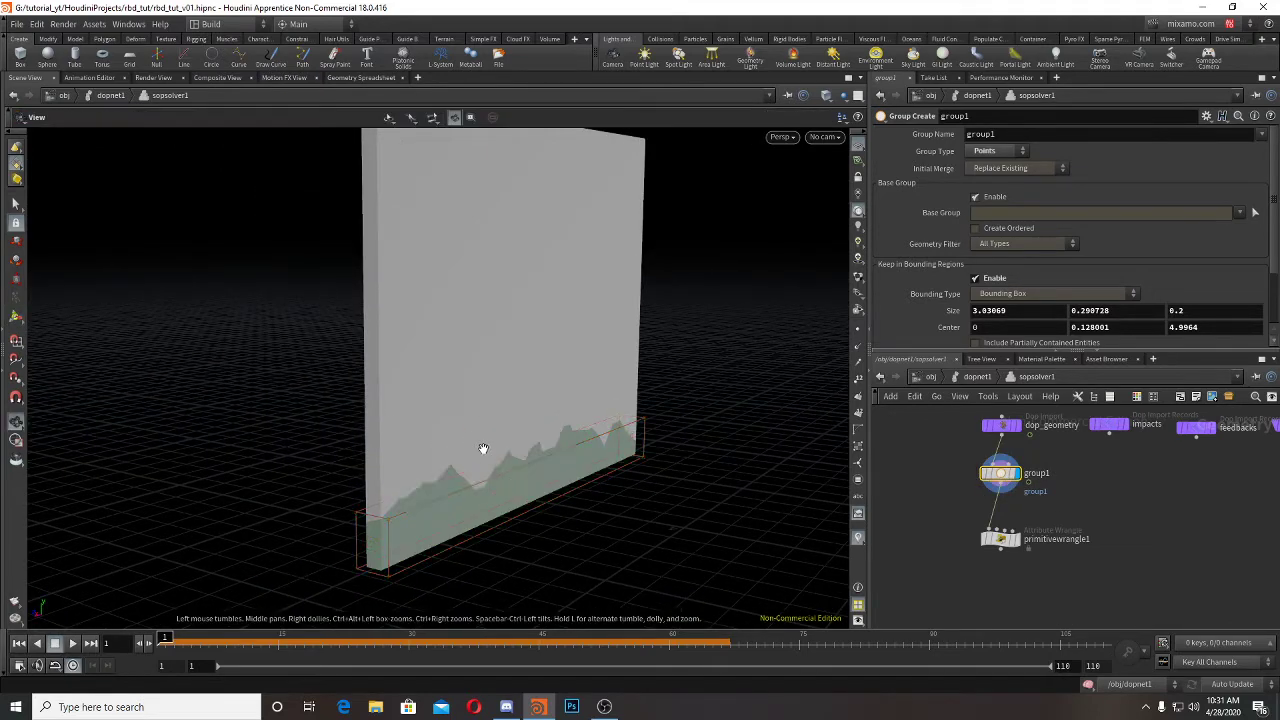
{"action": "left_click_drag", "start_coordinate": [486, 449], "coordinate": [580, 423]}
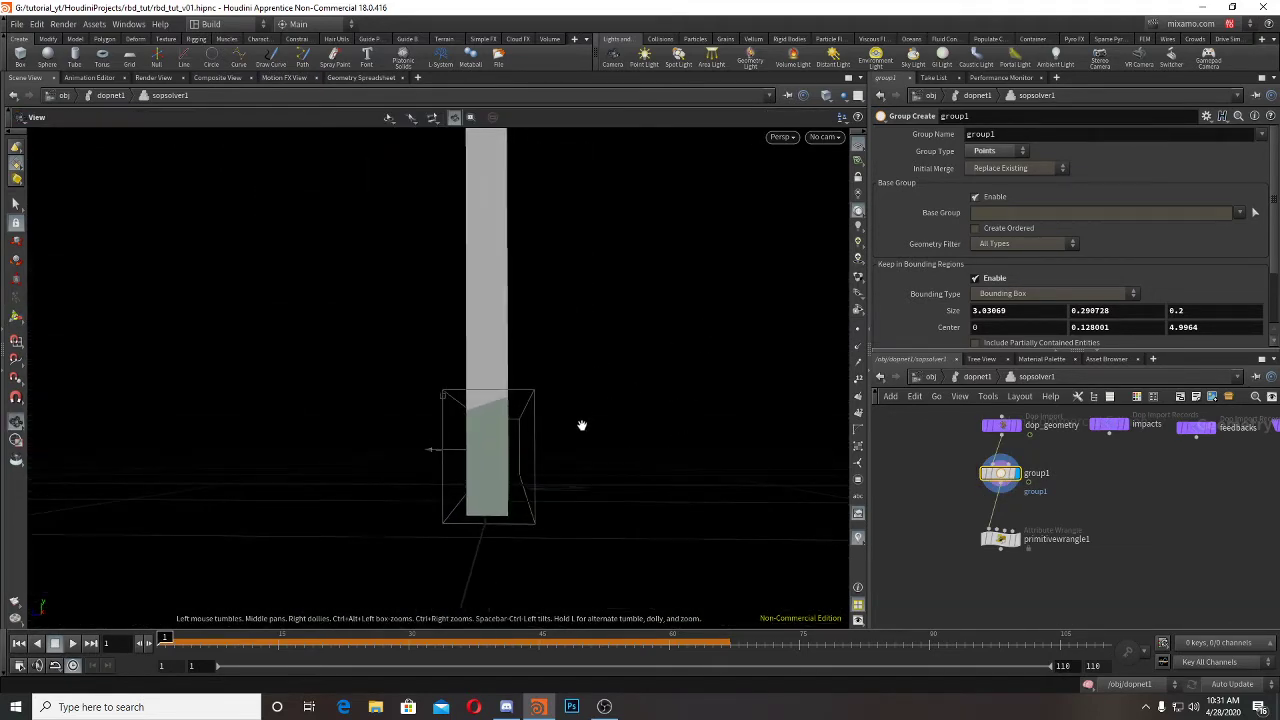
{"action": "left_click_drag", "start_coordinate": [531, 457], "coordinate": [527, 454]}
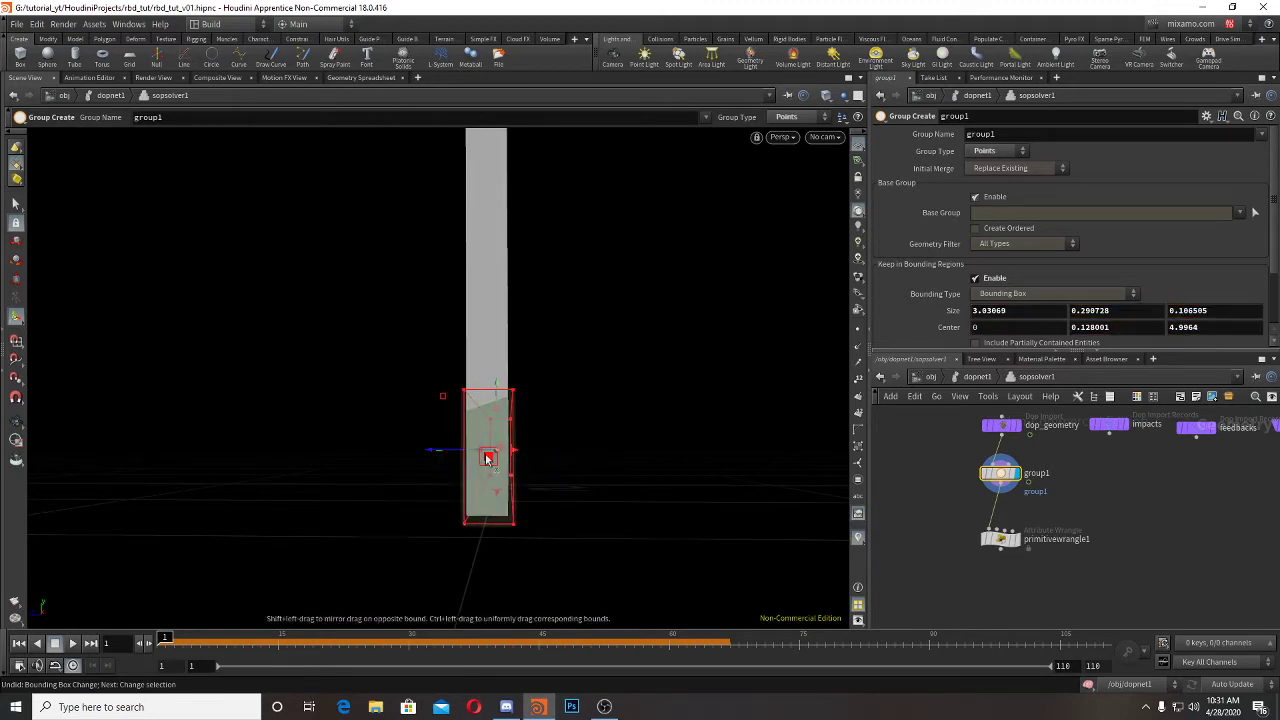
{"action": "left_click_drag", "start_coordinate": [430, 453], "coordinate": [690, 450]}
Step: Set the display back to primitivewrangle1 and return to the dopnet1 network
{"action": "left_click", "coordinate": [1020, 520]}
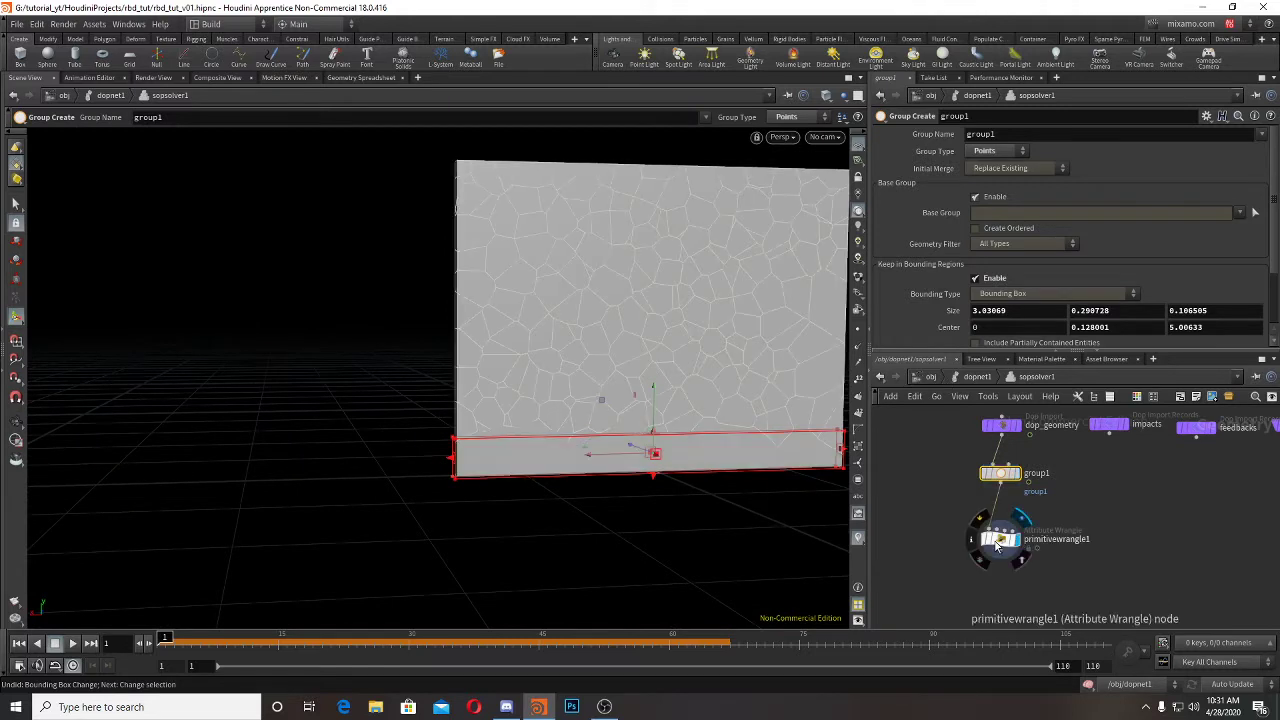
{"action": "left_click", "coordinate": [1005, 541]}
{"action": "left_click", "coordinate": [974, 377]}
{"action": "middle_click_drag", "start_coordinate": [1040, 587], "coordinate": [1099, 482]}
{"action": "scroll", "coordinate": [937, 513], "scroll_direction": "down", "scroll_amount": 2}
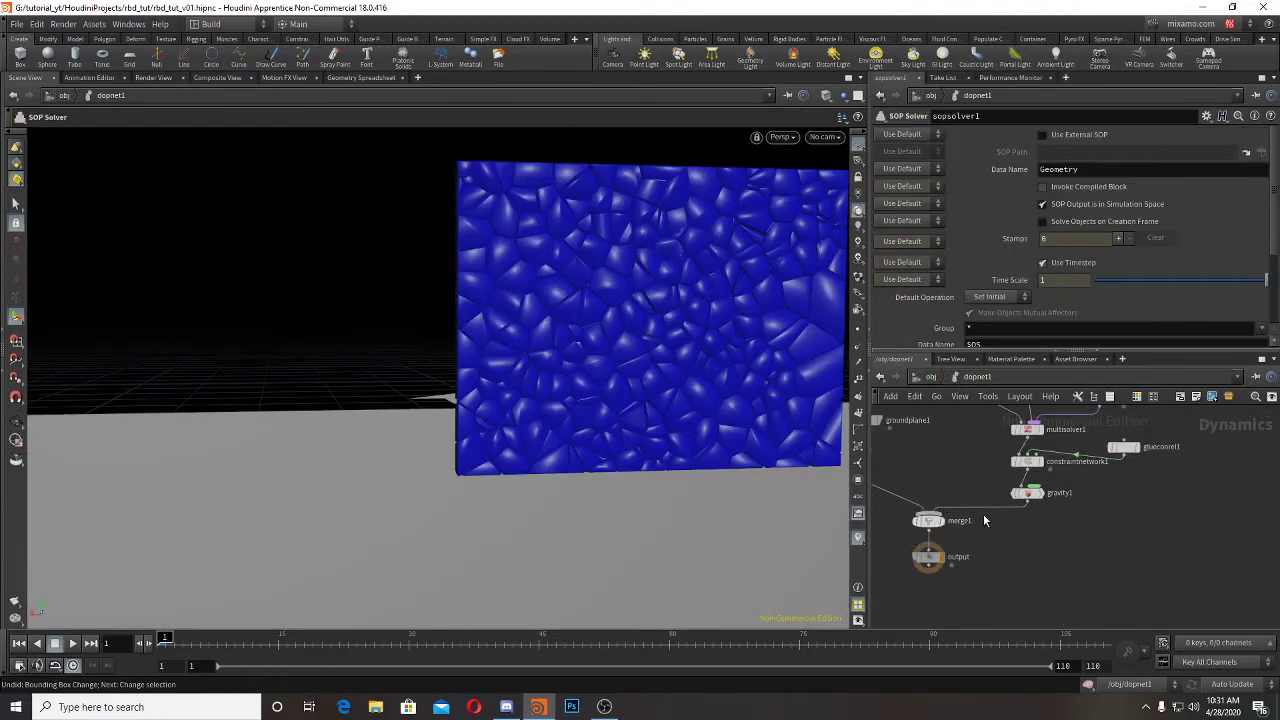
Step: Show rbdpackedobject1's Display Geometry instead of its Bullet guide geometry and replay the simulation
{"action": "middle_click_drag", "start_coordinate": [990, 472], "coordinate": [984, 609]}
{"action": "left_click_drag", "start_coordinate": [913, 520], "coordinate": [912, 518]}
{"action": "left_click", "coordinate": [944, 201]}
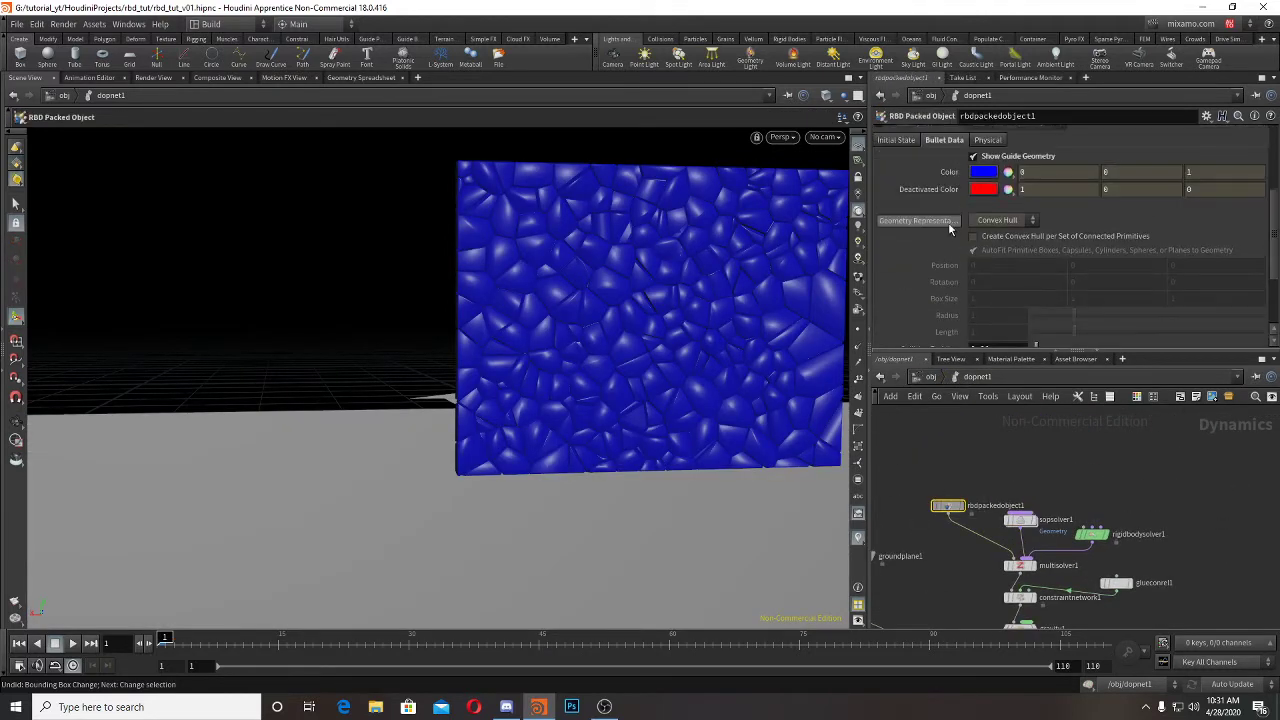
{"action": "scroll", "coordinate": [933, 186], "scroll_direction": "up", "scroll_amount": 3}
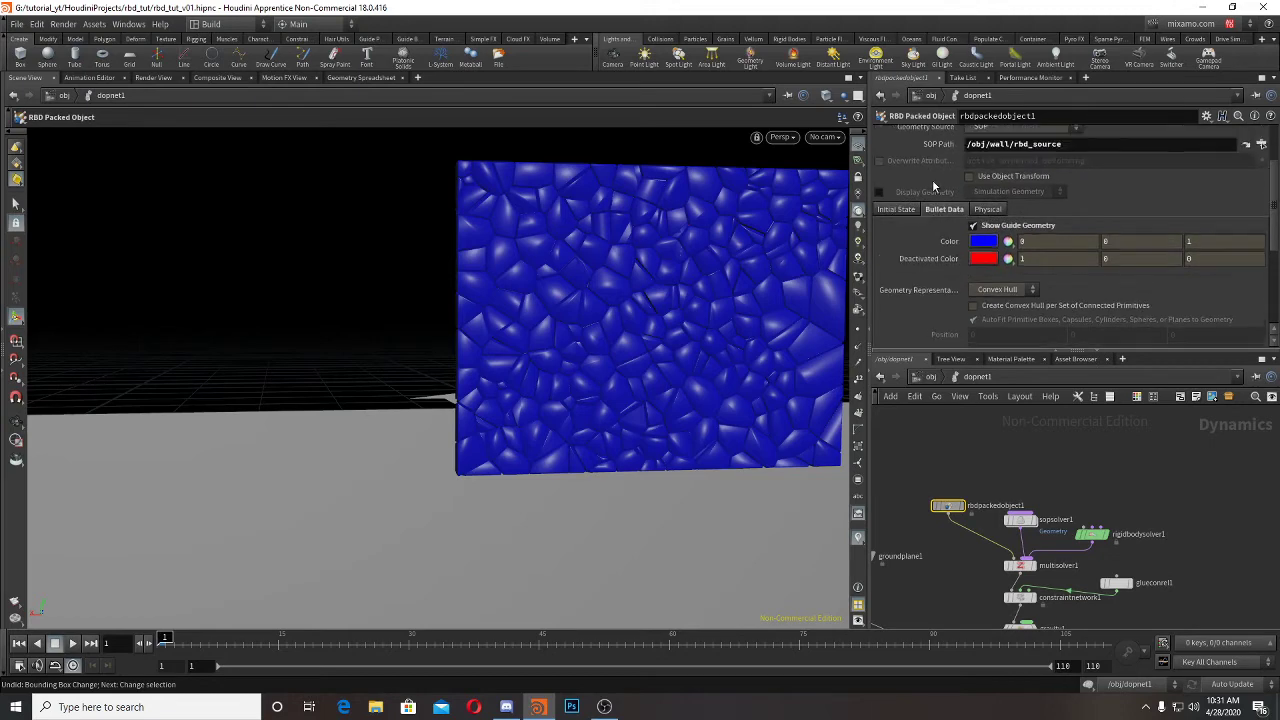
{"action": "left_click", "coordinate": [880, 193]}
{"action": "left_click", "coordinate": [974, 225]}
{"action": "scroll", "coordinate": [531, 334], "scroll_direction": "down", "scroll_amount": 3}
{"action": "left_click_drag", "start_coordinate": [531, 334], "coordinate": [430, 375], "text": "alt"}
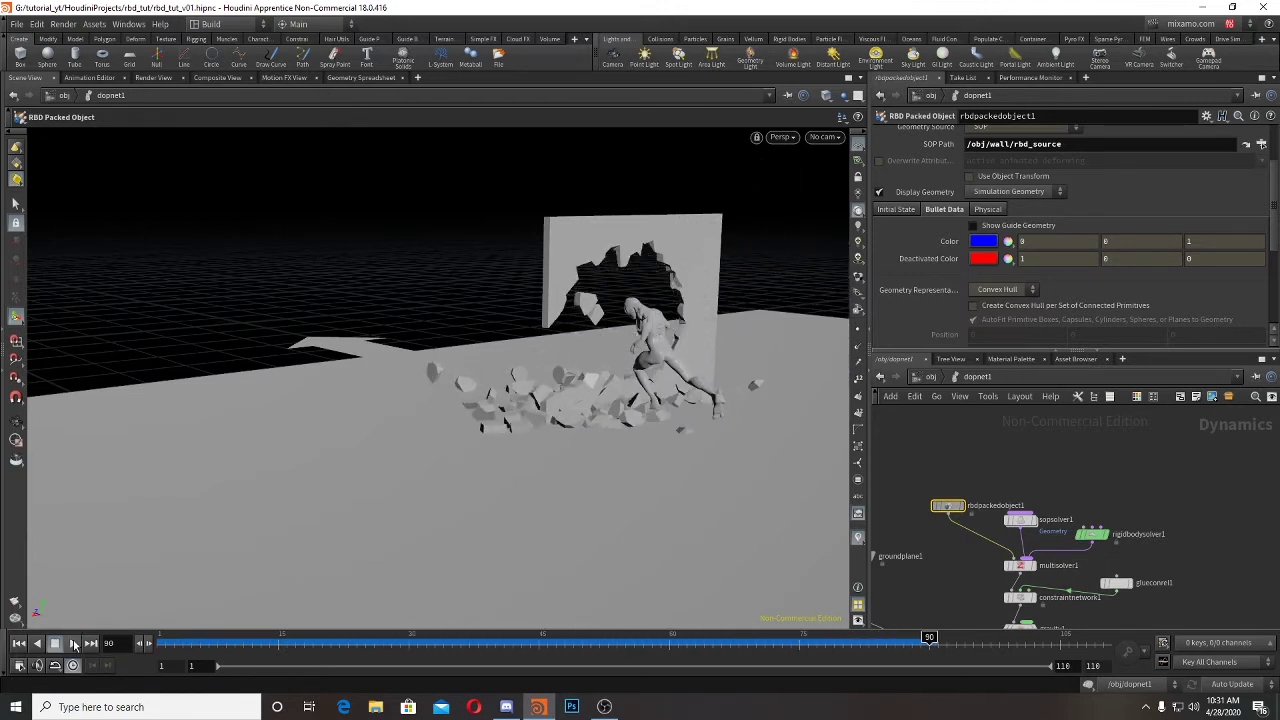
Step: Set the Collision Padding and Shrink Amount of rbdpackedobject1 to 0.02 and replay the simulation from the first frame
{"action": "scroll", "coordinate": [994, 294], "scroll_direction": "down", "scroll_amount": 3}
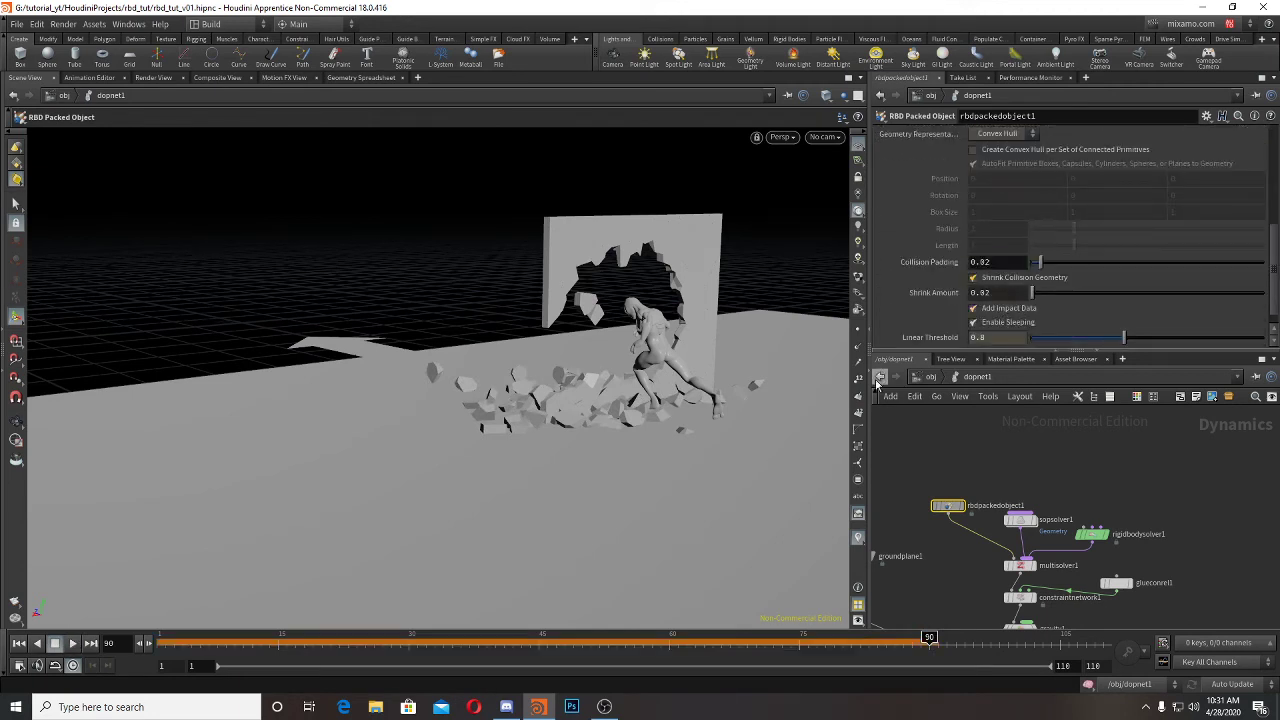
{"action": "left_click", "coordinate": [18, 643]}
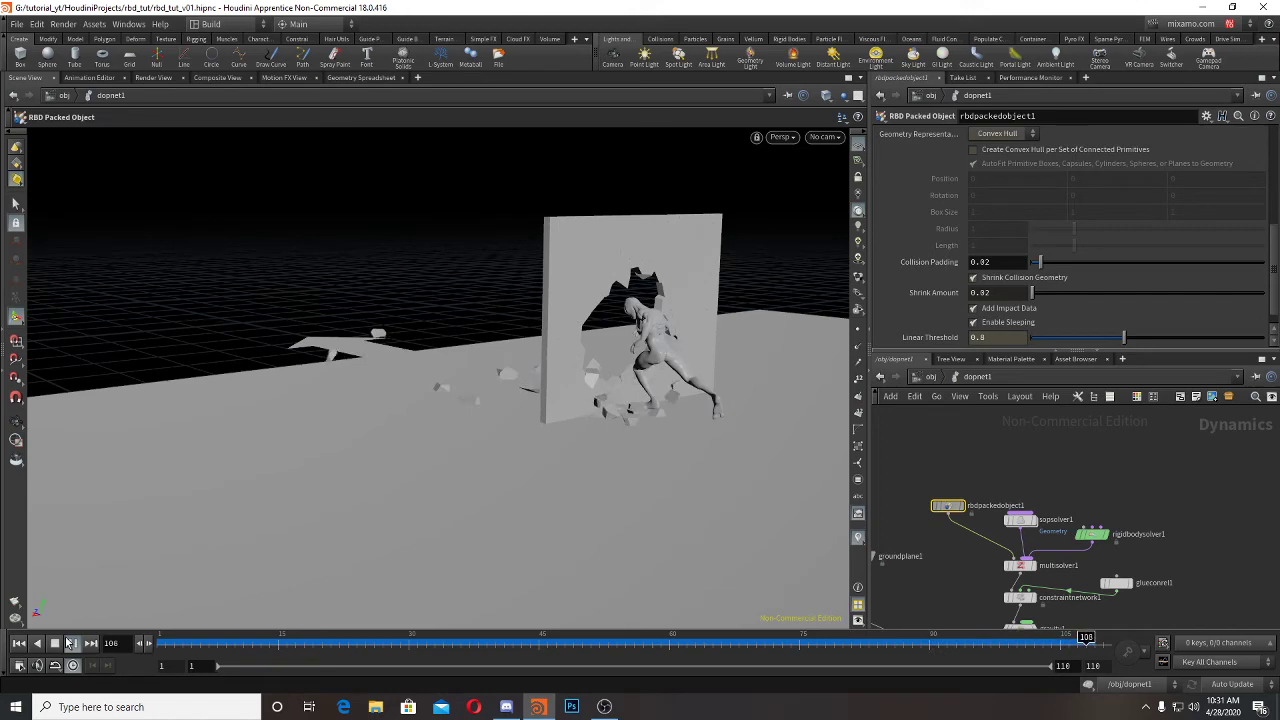
{"action": "left_click", "coordinate": [68, 643]}
Step: Examine the broken wall and the fallen debris from several angles and distances at frame 109
{"action": "left_click_drag", "start_coordinate": [560, 415], "coordinate": [482, 474], "text": "alt"}
{"action": "scroll", "coordinate": [306, 240], "scroll_direction": "down", "scroll_amount": 2}
{"action": "left_click_drag", "start_coordinate": [306, 360], "coordinate": [265, 377], "text": "alt"}
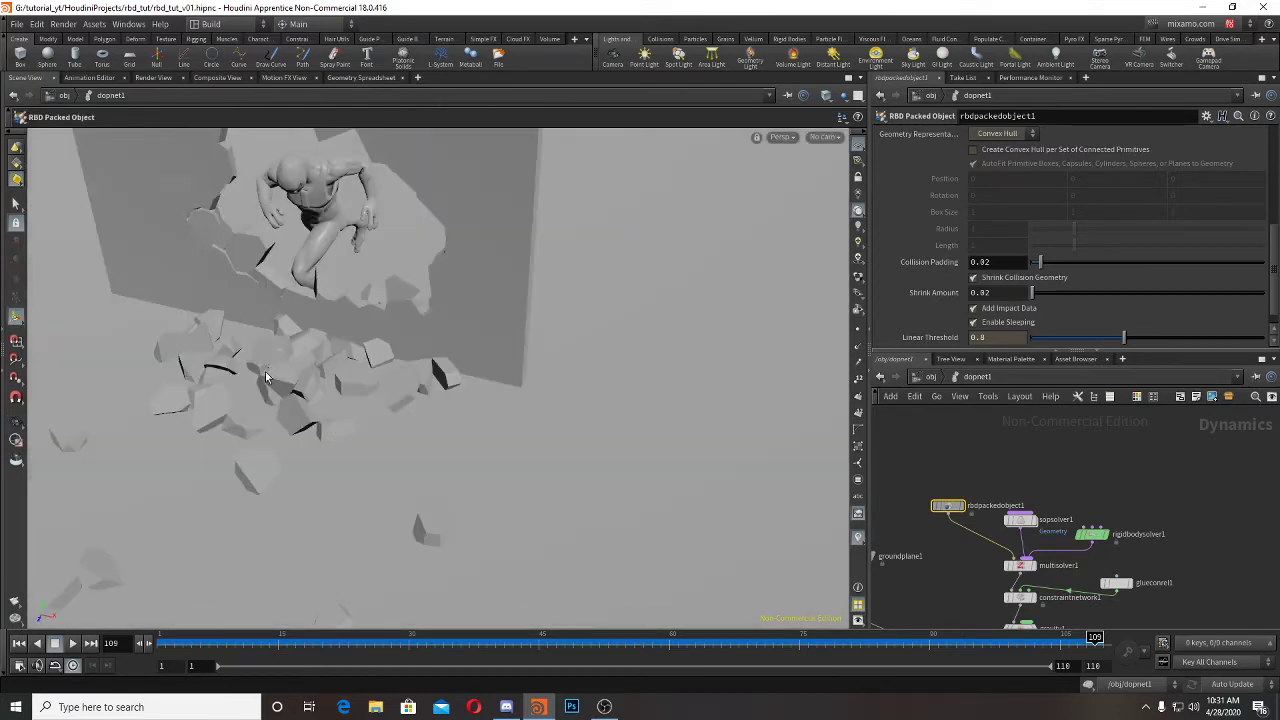
{"action": "right_click_drag", "start_coordinate": [275, 352], "coordinate": [677, 446], "text": "alt"}
{"action": "left_click_drag", "start_coordinate": [677, 446], "coordinate": [444, 414], "text": "alt"}
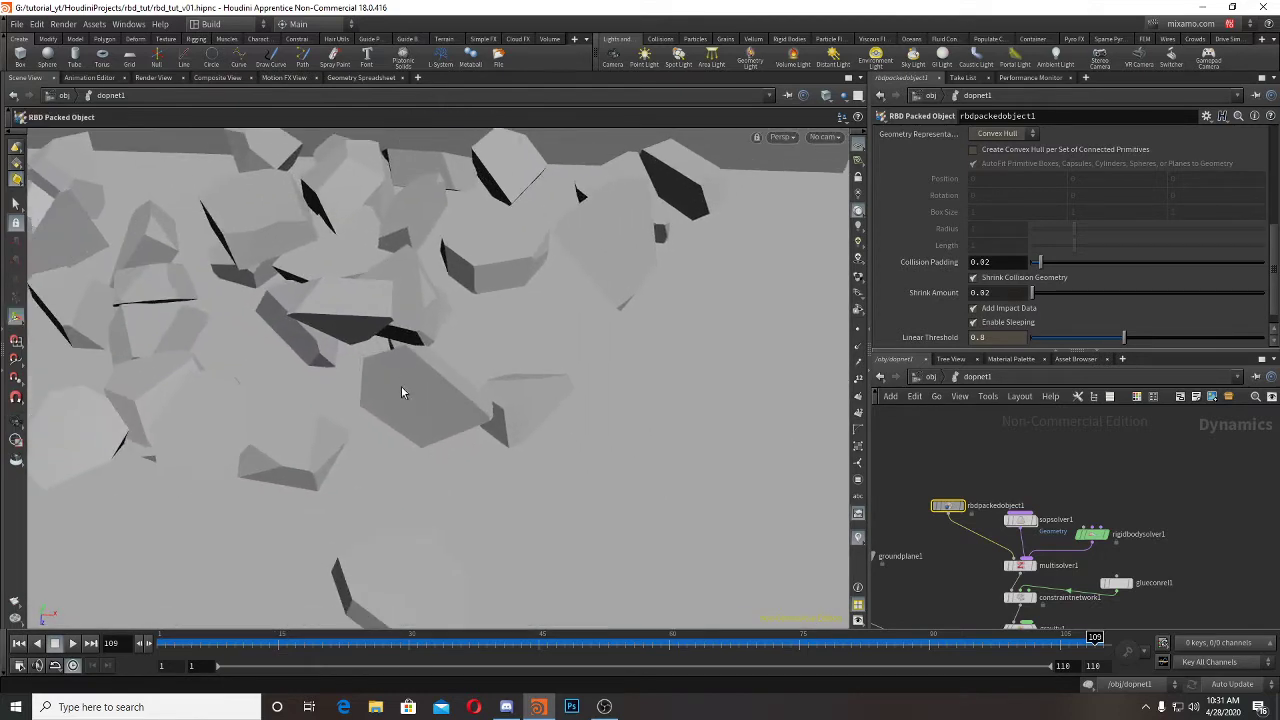
{"action": "right_click_drag", "start_coordinate": [489, 261], "coordinate": [180, 334], "text": "alt"}
{"action": "left_click_drag", "start_coordinate": [597, 383], "coordinate": [461, 421], "text": "alt"}
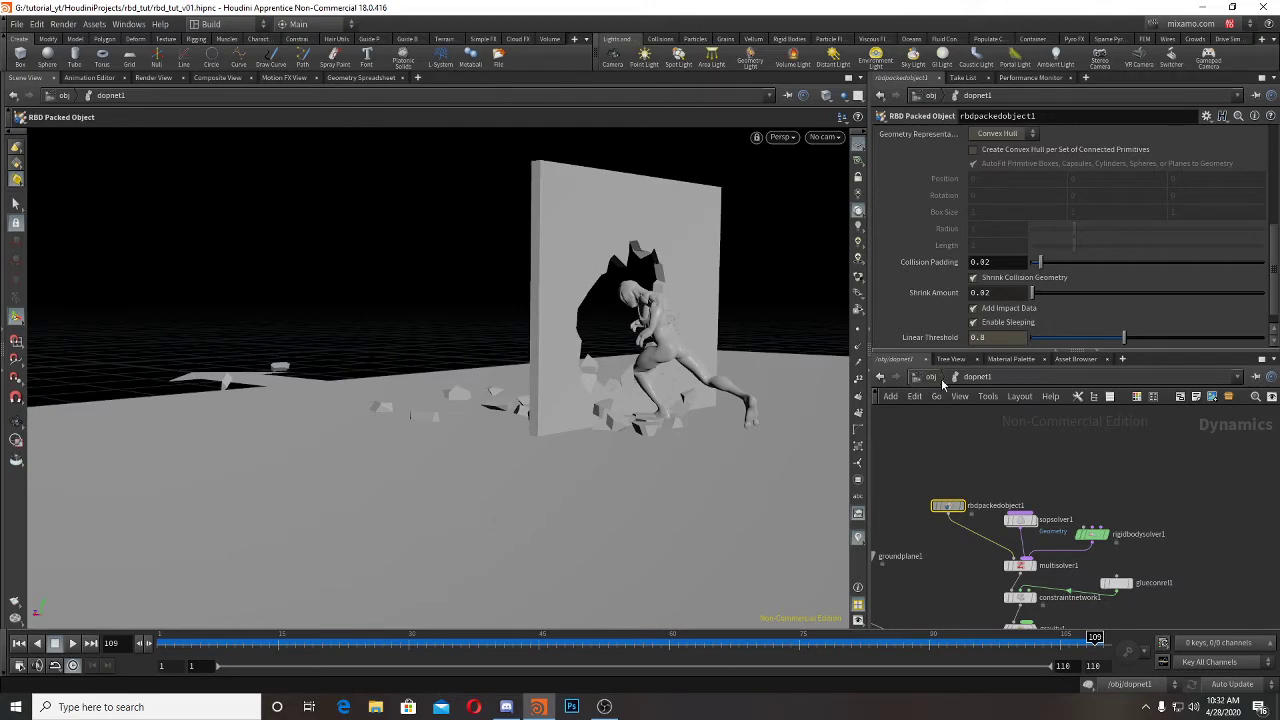
Step: Open the wall object and set the Force Total Count of scatter1 to 500
{"action": "left_click", "coordinate": [940, 379]}
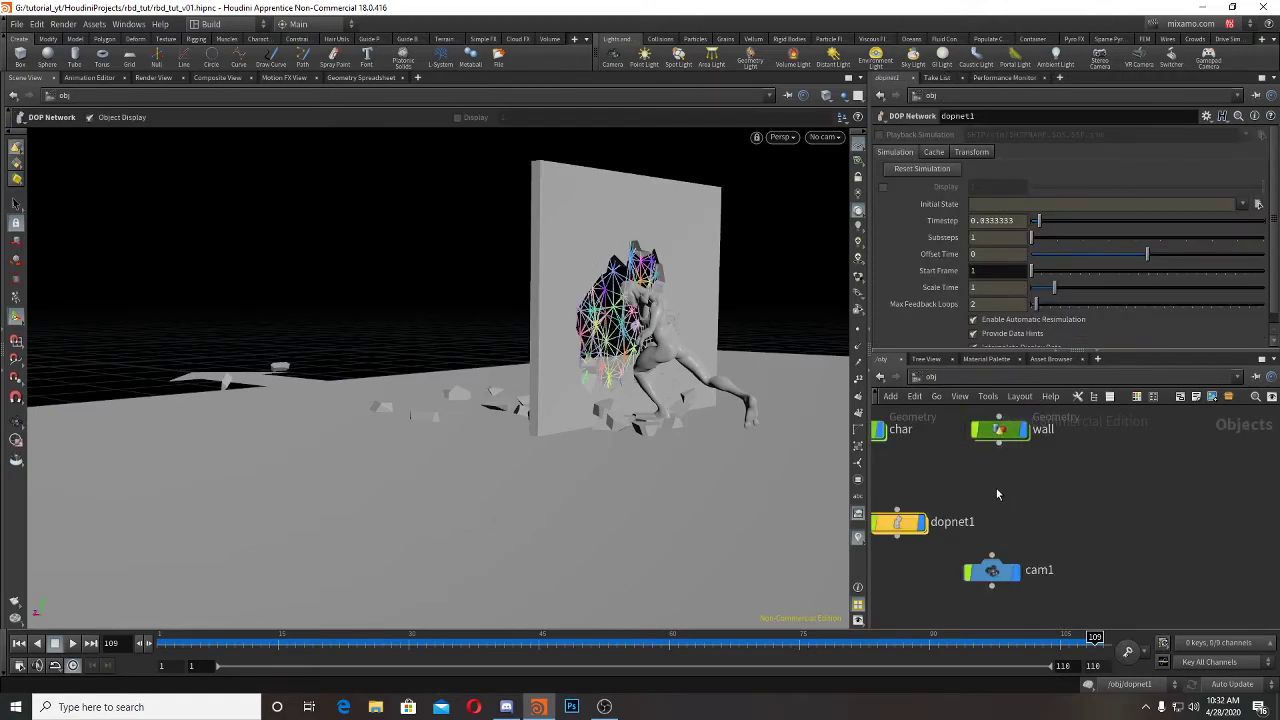
{"action": "double_click", "coordinate": [1000, 431]}
{"action": "middle_click_drag", "start_coordinate": [1061, 488], "coordinate": [1095, 594]}
{"action": "middle_click_drag", "start_coordinate": [1086, 538], "coordinate": [1073, 438]}
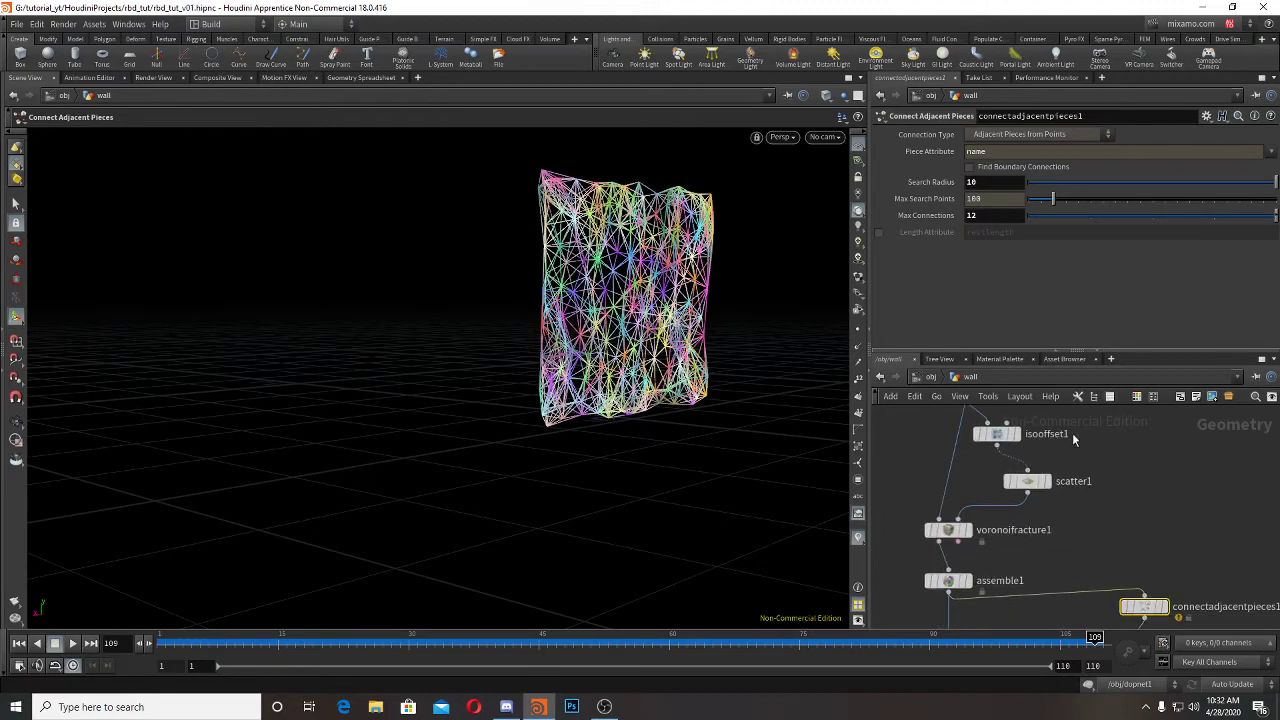
{"action": "left_click", "coordinate": [1034, 484]}
{"action": "type", "text": "500"}
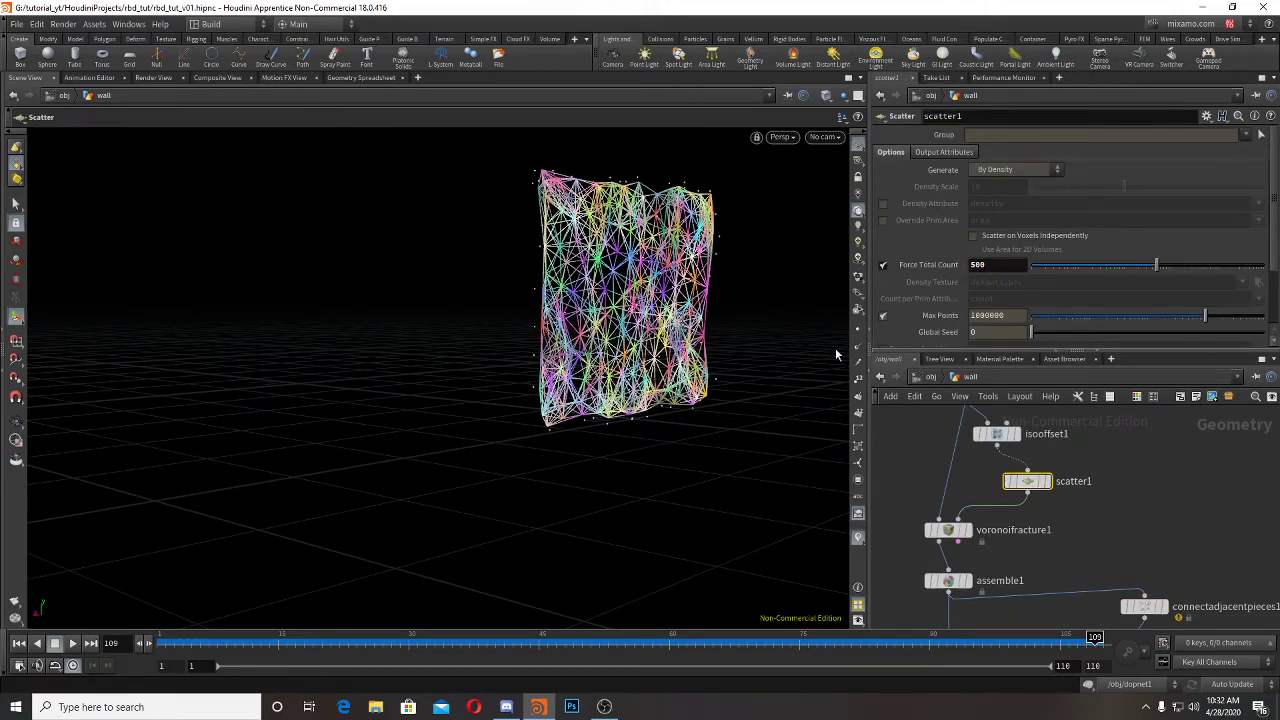
{"action": "key", "text": "Return"}
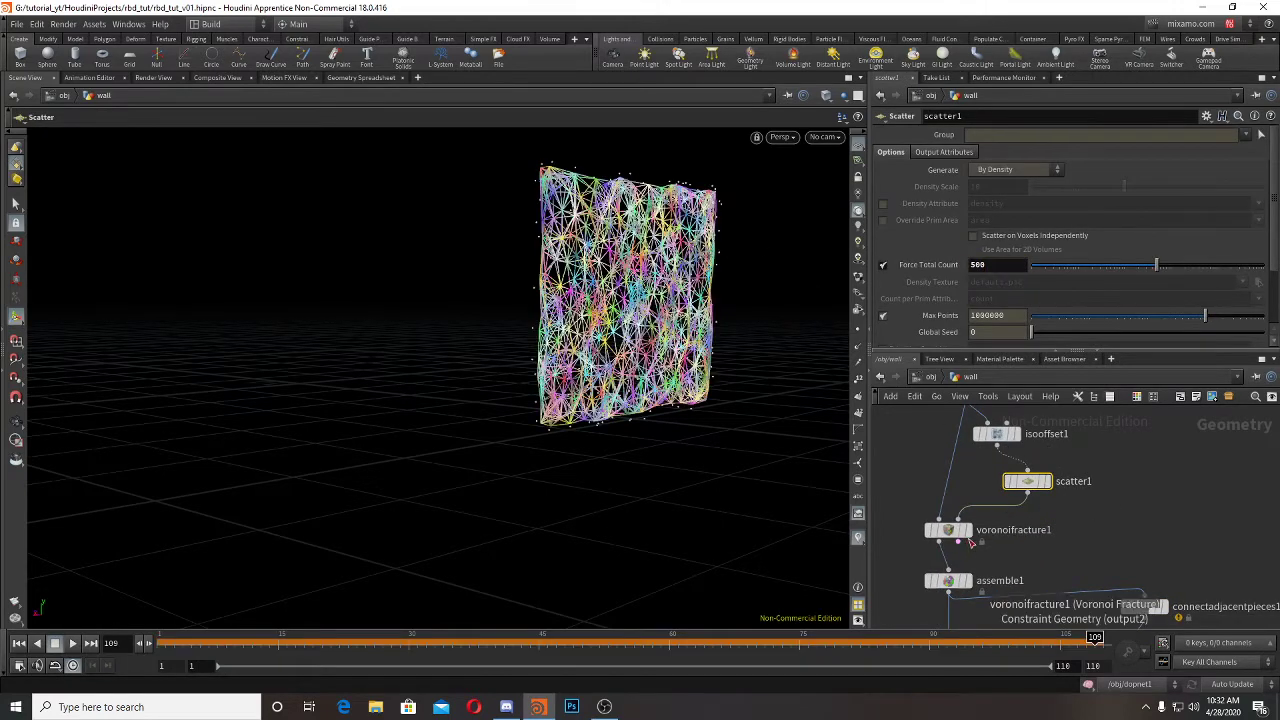
Step: Display voronoifracture1 at the first frame and set scatter1's Force Total Count to 100
{"action": "left_click", "coordinate": [19, 643]}
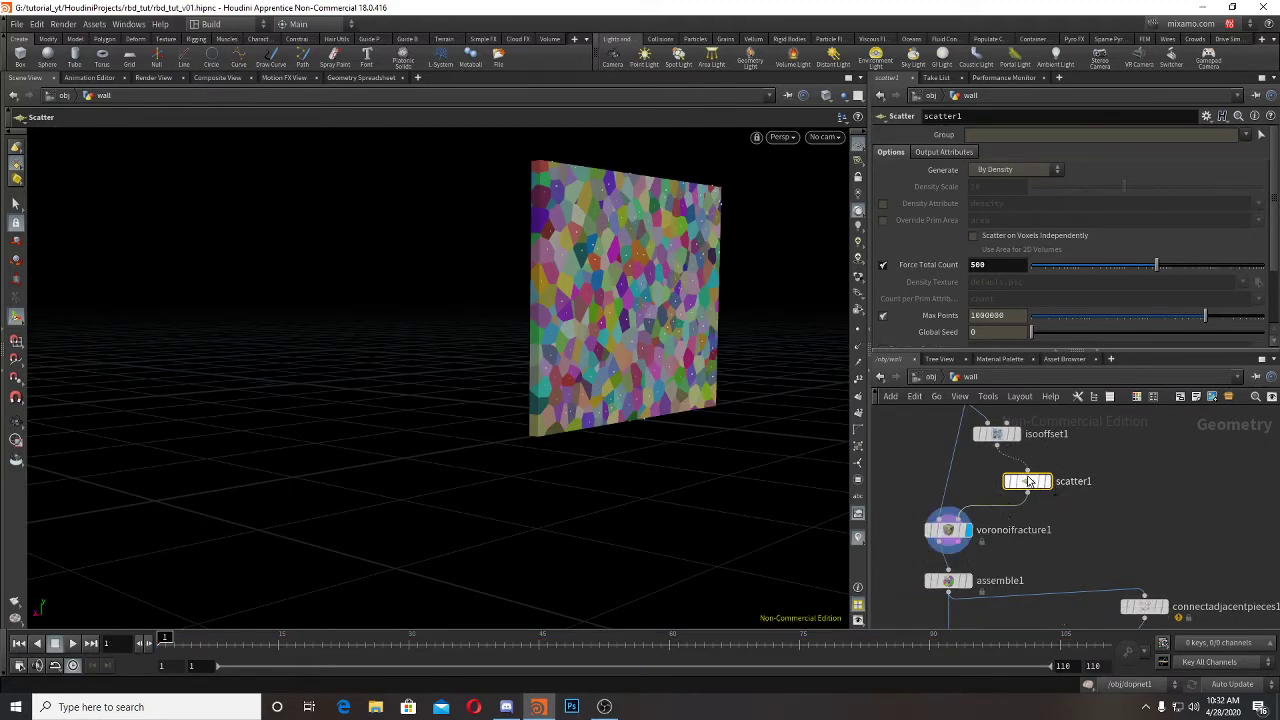
{"action": "left_click_drag", "start_coordinate": [676, 372], "coordinate": [583, 380]}
{"action": "key", "text": "Return"}
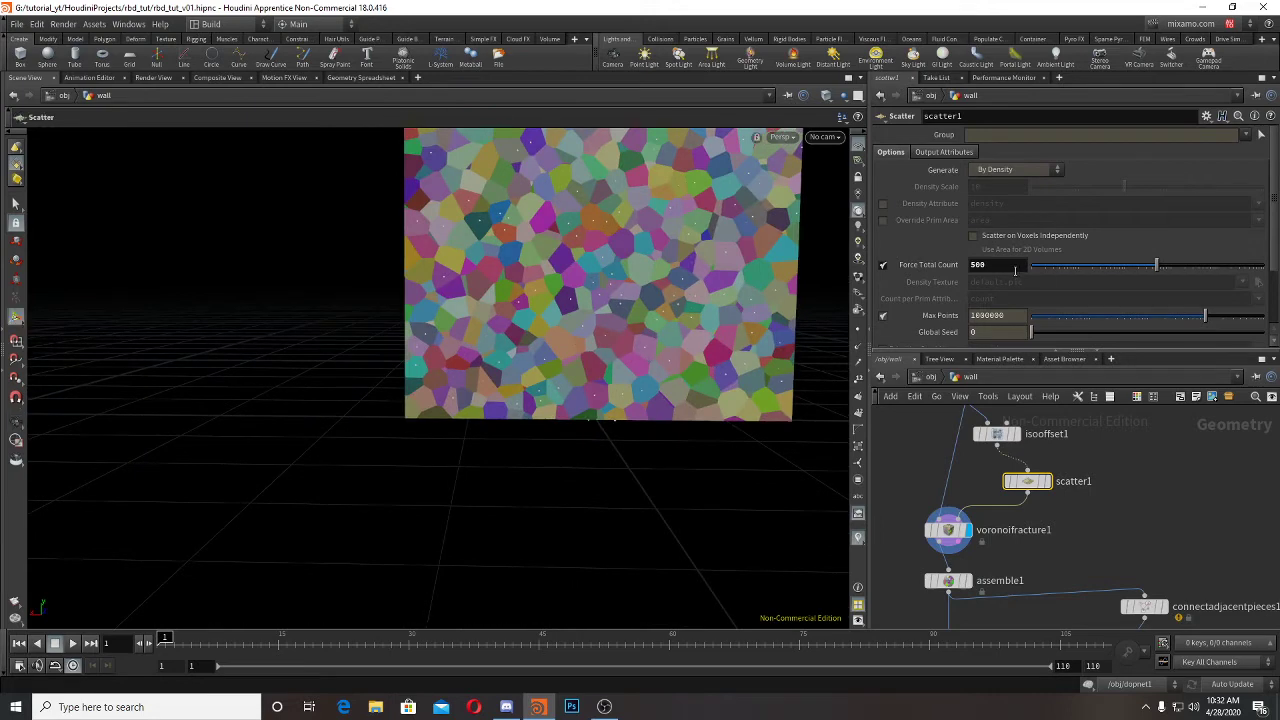
{"action": "key", "text": "Return"}
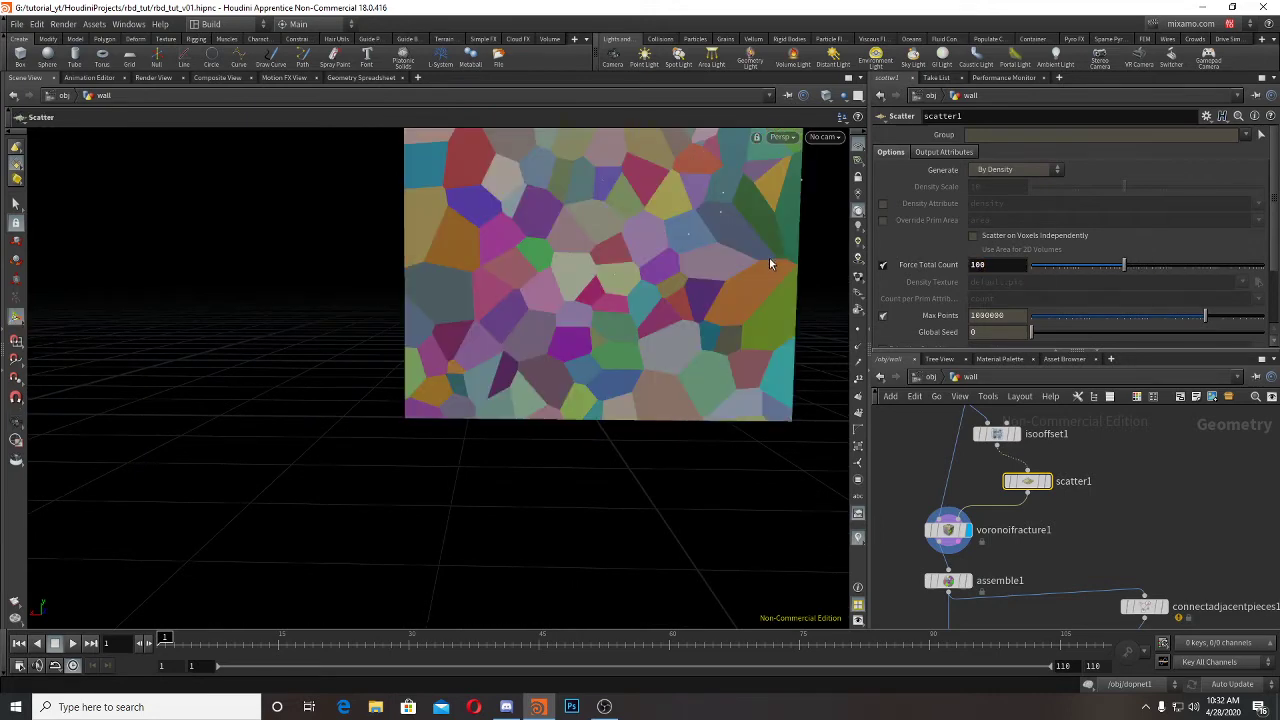
Step: Set the Force Total Count of scatter1 to 1690
{"action": "left_click", "coordinate": [987, 265]}
{"action": "type", "text": "1690"}
{"action": "key", "text": "Return"}
{"action": "key", "text": "Escape"}
{"action": "left_click_drag", "start_coordinate": [694, 271], "coordinate": [669, 349]}
Step: Turn off the piece visualization of voronoifracture1, then display connectadjacentpieces1 and inspect the constraint network
{"action": "middle_click_drag", "start_coordinate": [1102, 489], "coordinate": [1104, 437]}
{"action": "left_click", "coordinate": [953, 478]}
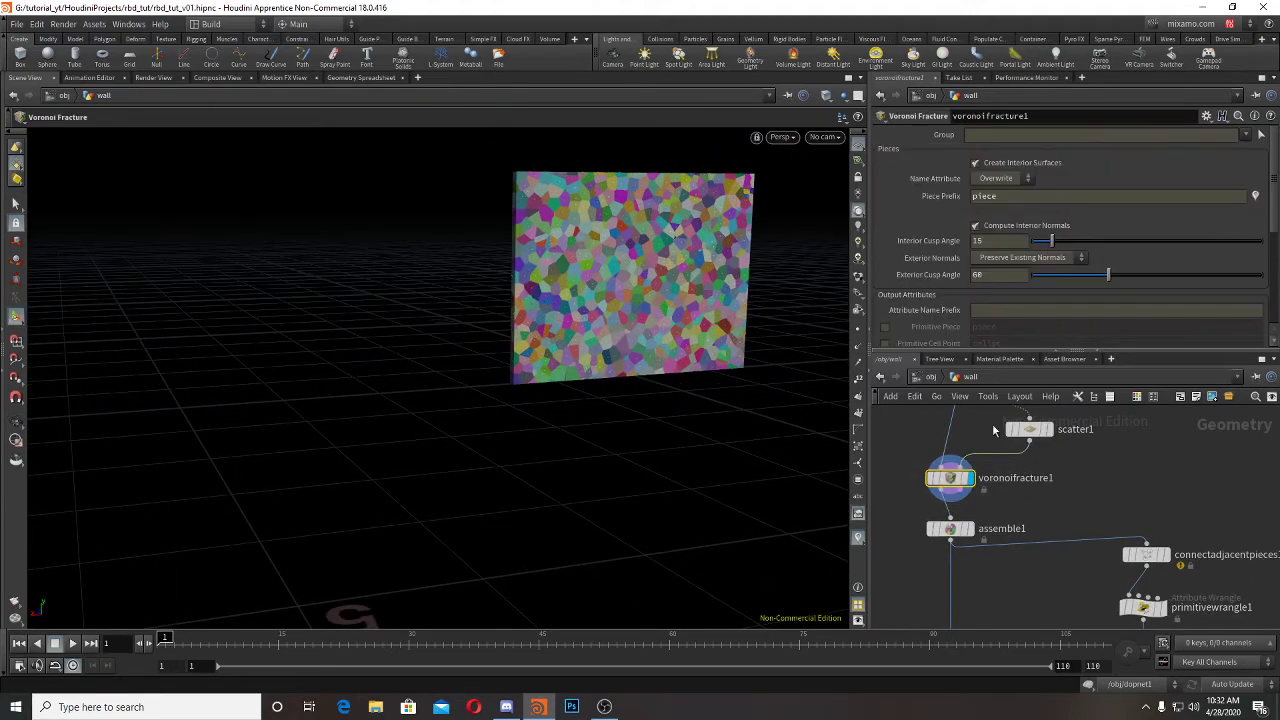
{"action": "left_click", "coordinate": [1256, 196]}
{"action": "middle_click_drag", "start_coordinate": [1191, 574], "coordinate": [1131, 475]}
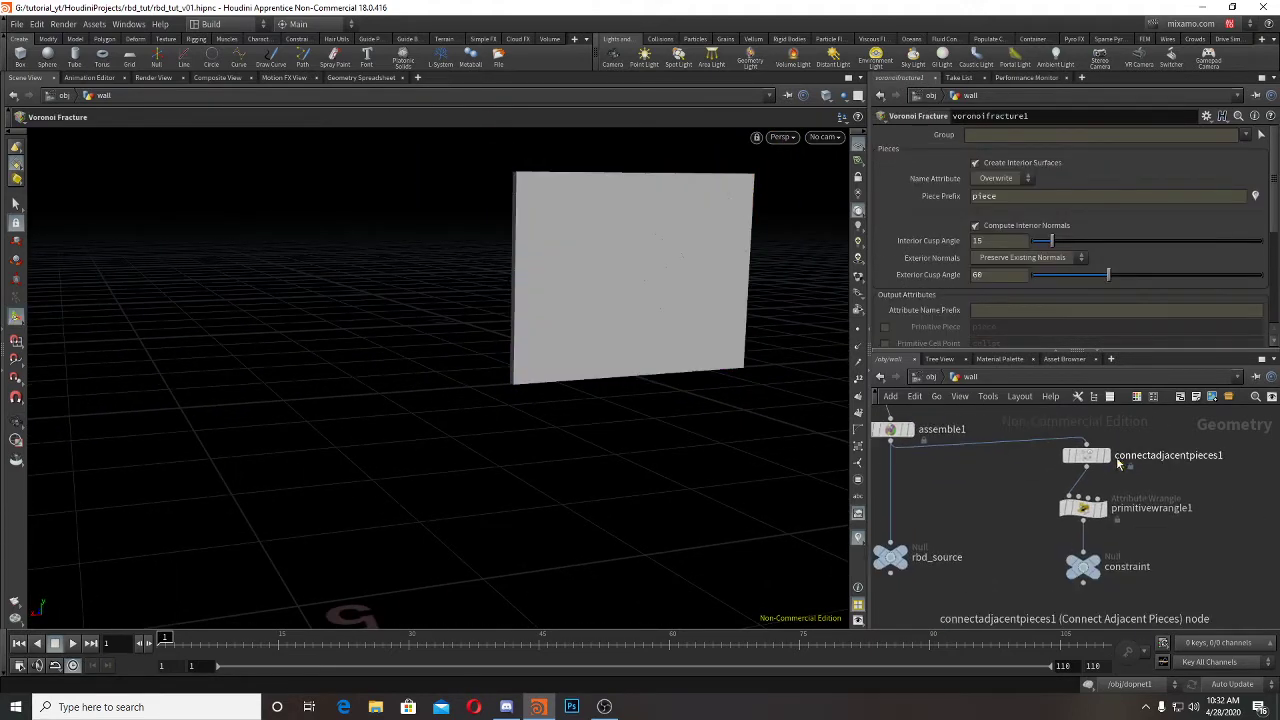
{"action": "left_click", "coordinate": [1107, 456]}
{"action": "left_click", "coordinate": [1087, 456]}
{"action": "scroll", "coordinate": [652, 290], "scroll_direction": "up", "scroll_amount": 3}
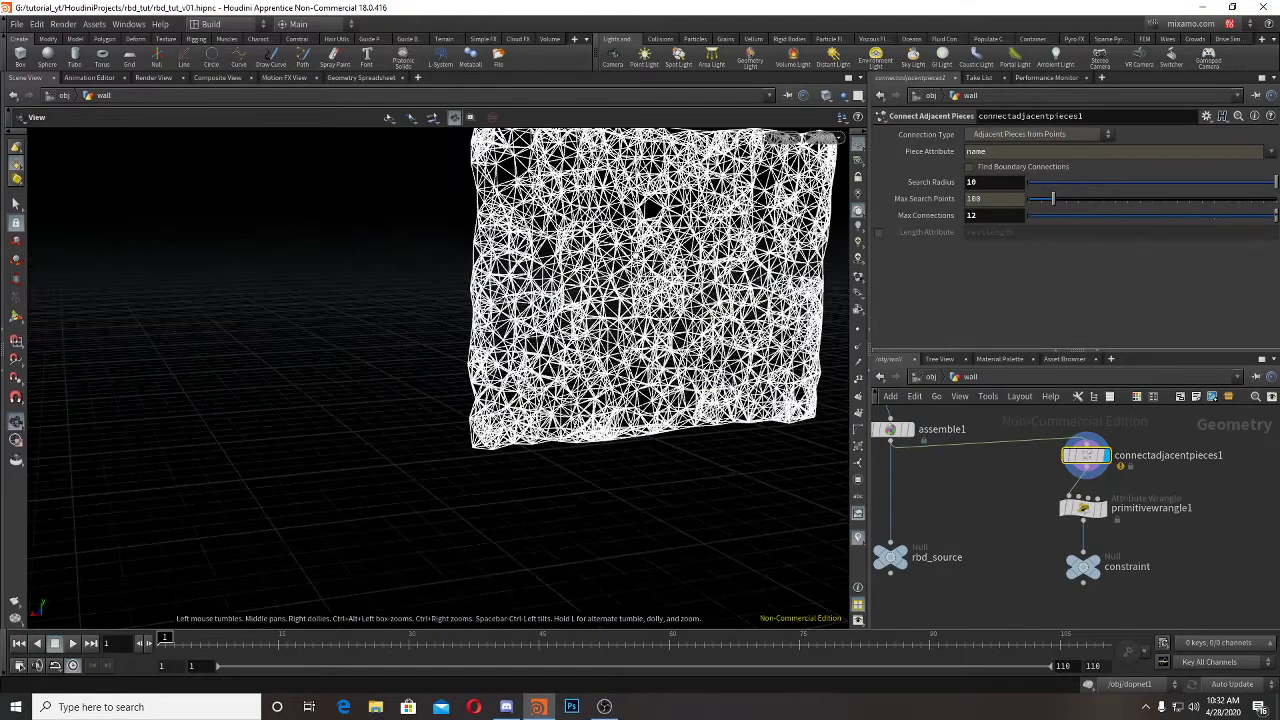
{"action": "left_click_drag", "start_coordinate": [652, 290], "coordinate": [610, 246], "text": "alt"}
{"action": "scroll", "coordinate": [661, 254], "scroll_direction": "down", "scroll_amount": 3}
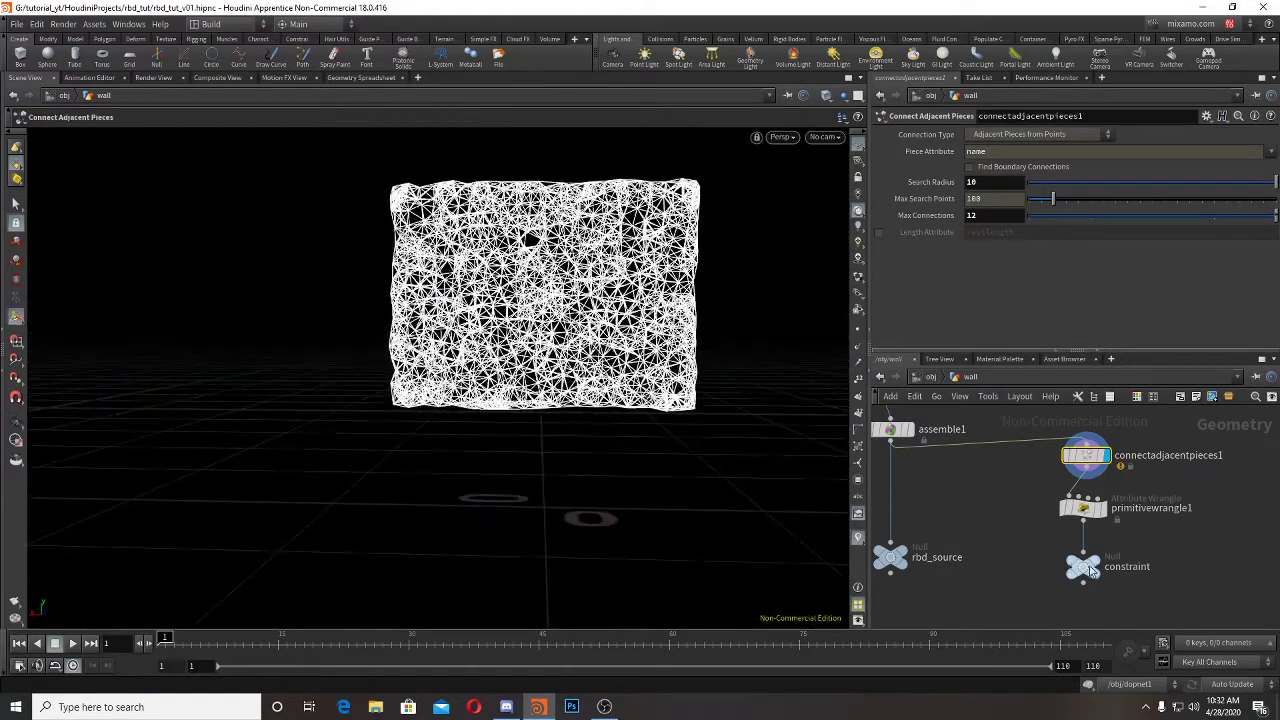
Step: Move primitivewrangle1 and the constraint null down to leave space below connectadjacentpieces1
{"action": "left_click_drag", "start_coordinate": [1144, 587], "coordinate": [1078, 595]}
{"action": "scroll", "coordinate": [675, 346], "scroll_direction": "up", "scroll_amount": 2}
{"action": "left_click_drag", "start_coordinate": [675, 346], "coordinate": [697, 351], "text": "alt"}
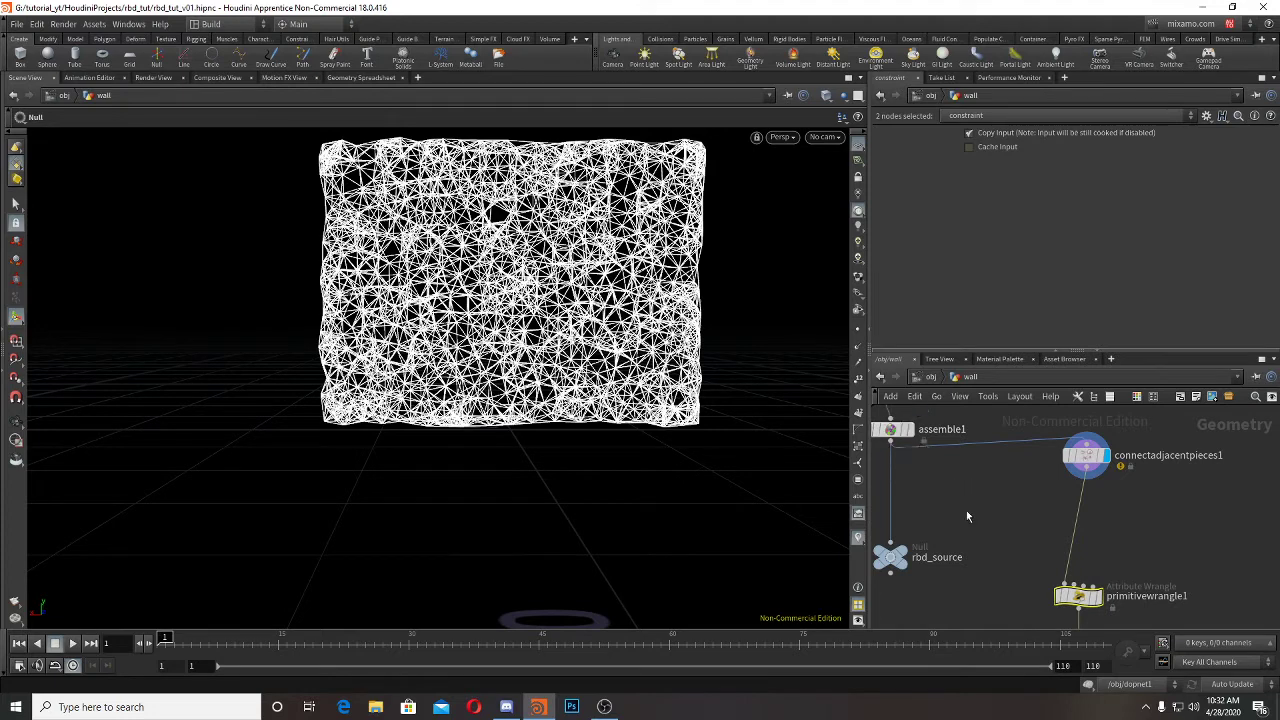
Step: Add an RBD Cluster node, wire it from the voronoifracture1 output and display it
{"action": "middle_click_drag", "start_coordinate": [966, 492], "coordinate": [956, 593]}
{"action": "left_click", "coordinate": [890, 481]}
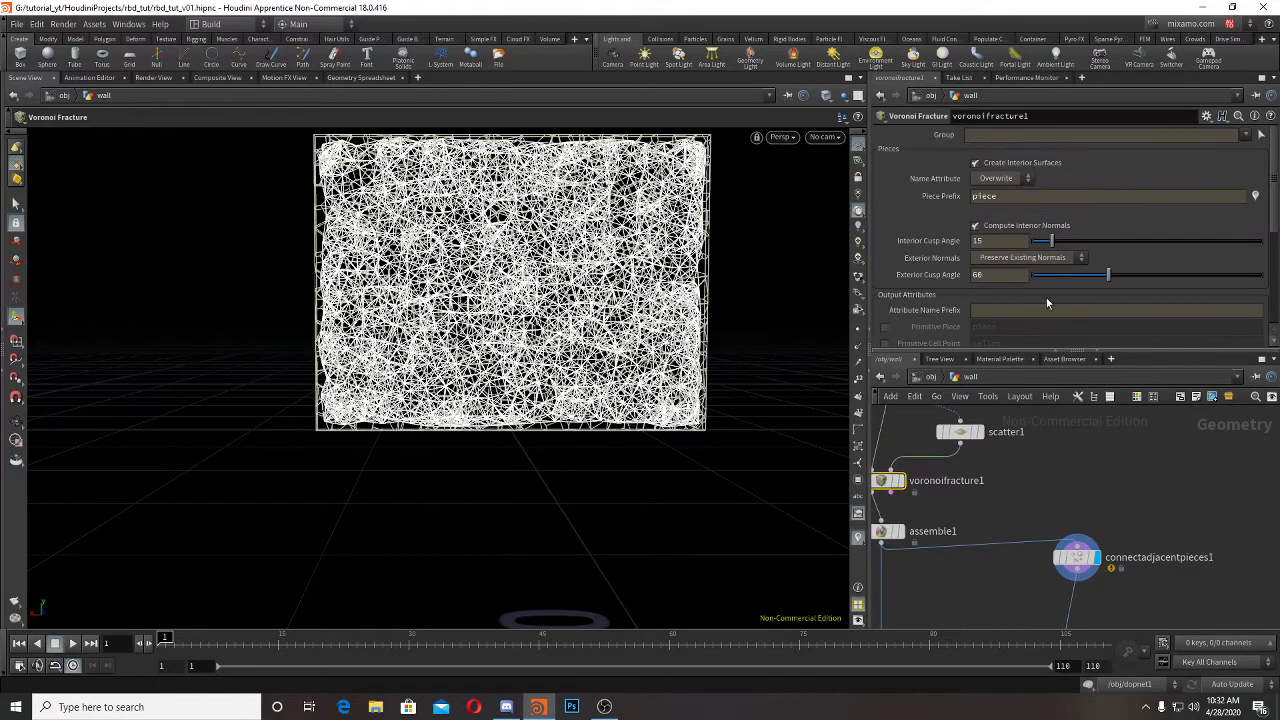
{"action": "middle_click_drag", "start_coordinate": [1135, 482], "coordinate": [1209, 504]}
{"action": "key", "text": "Tab"}
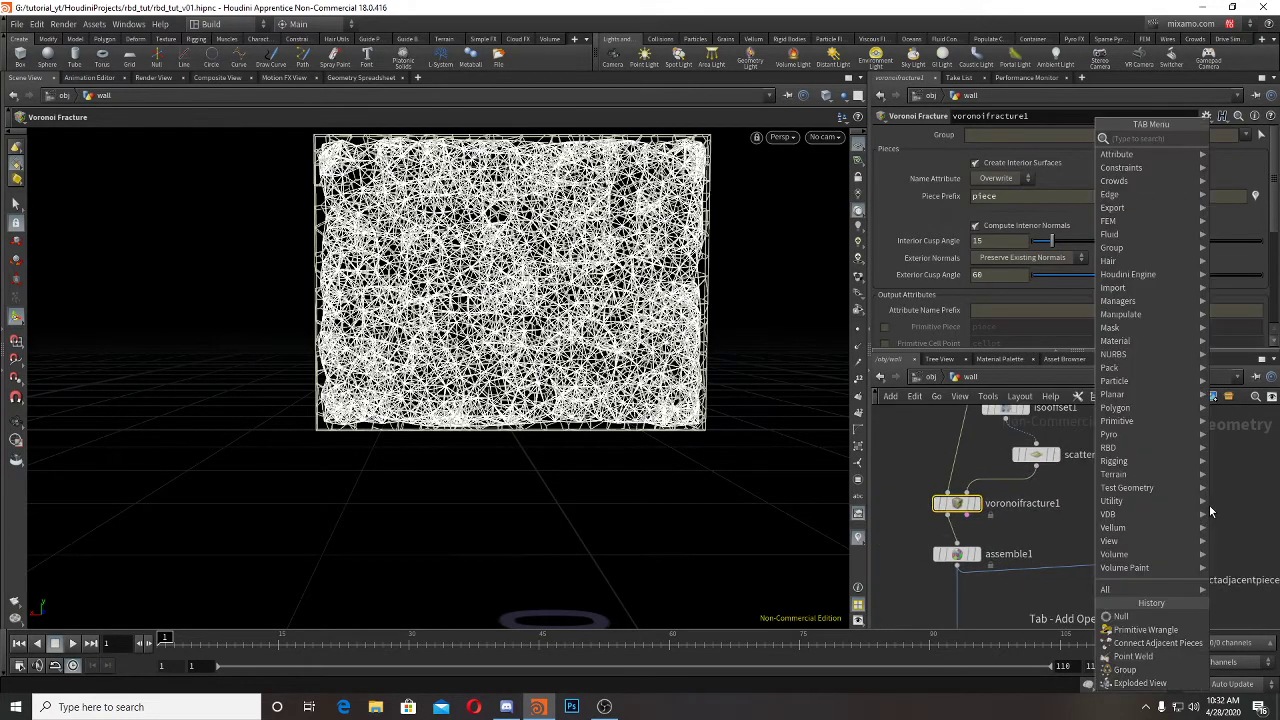
{"action": "type", "text": "rbdcluster"}
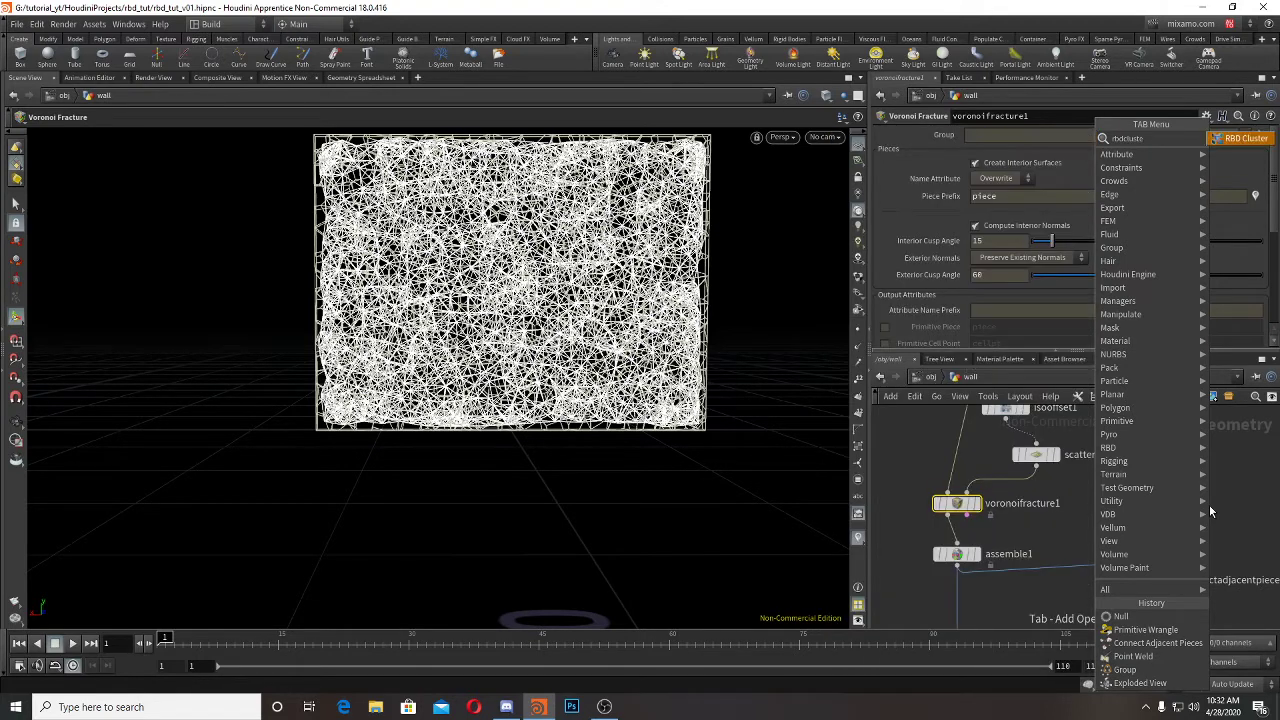
{"action": "key", "text": "Return"}
{"action": "left_click", "coordinate": [1069, 533]}
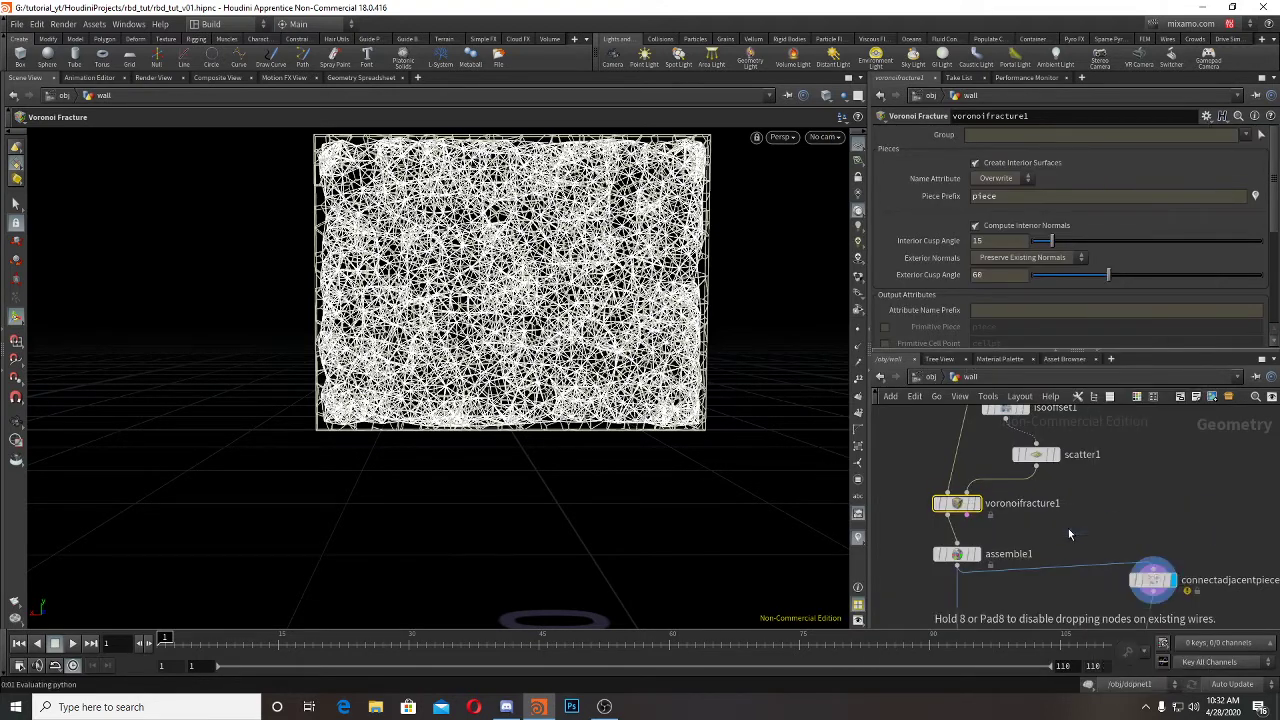
{"action": "left_click", "coordinate": [948, 516]}
{"action": "left_click", "coordinate": [1055, 517]}
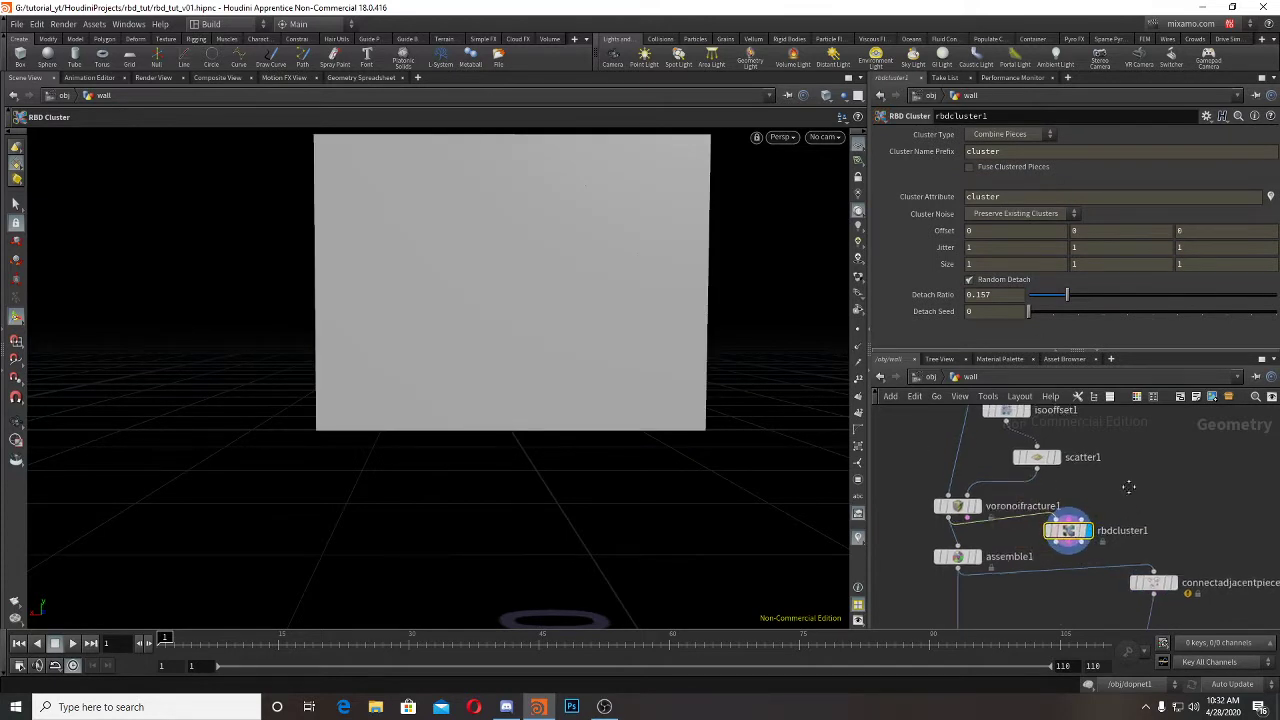
Step: Examine the wall's clusters with the piece colors visualized, then delete rbdcluster1
{"action": "left_click", "coordinate": [953, 523]}
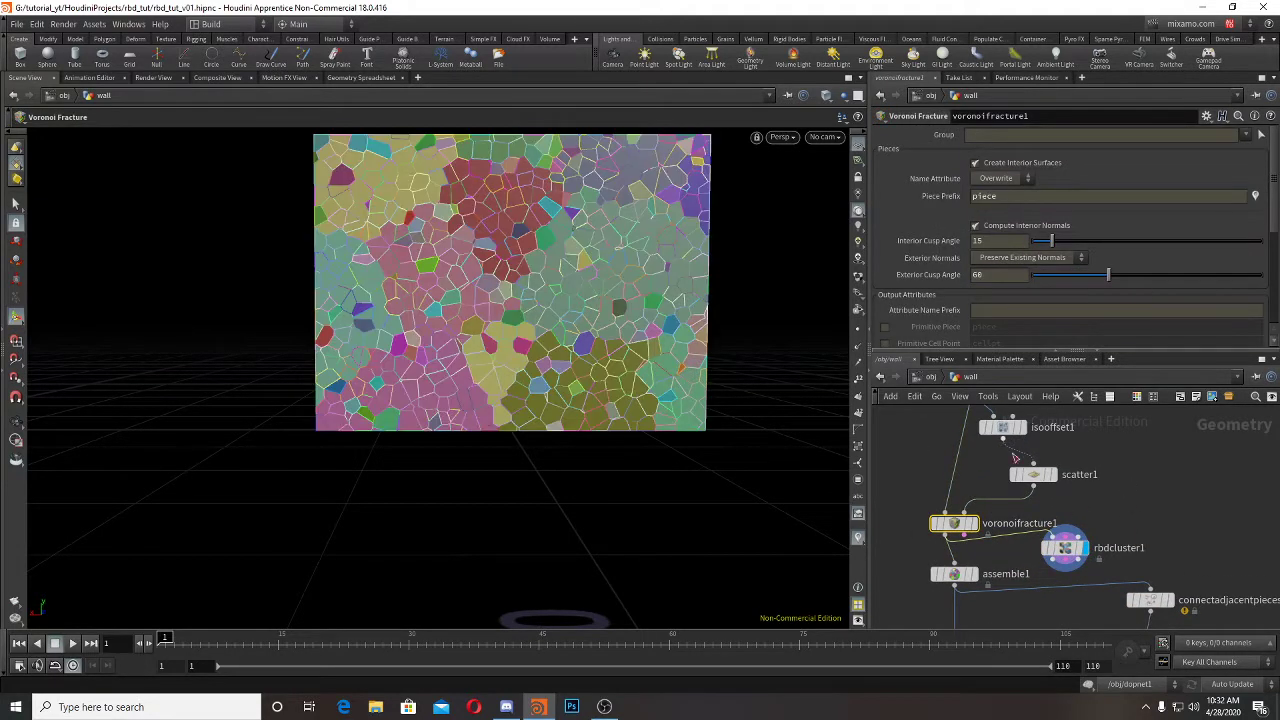
{"action": "left_click", "coordinate": [1064, 547]}
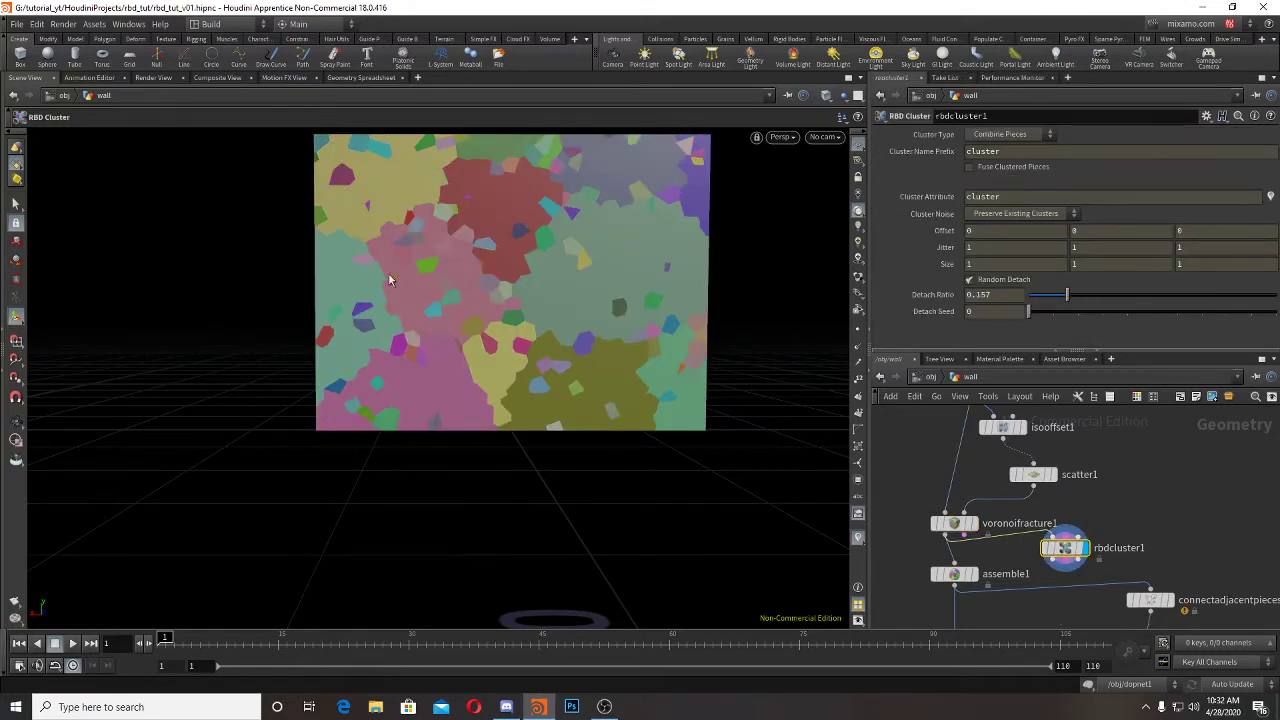
{"action": "mouse_move", "coordinate": [1092, 541]}
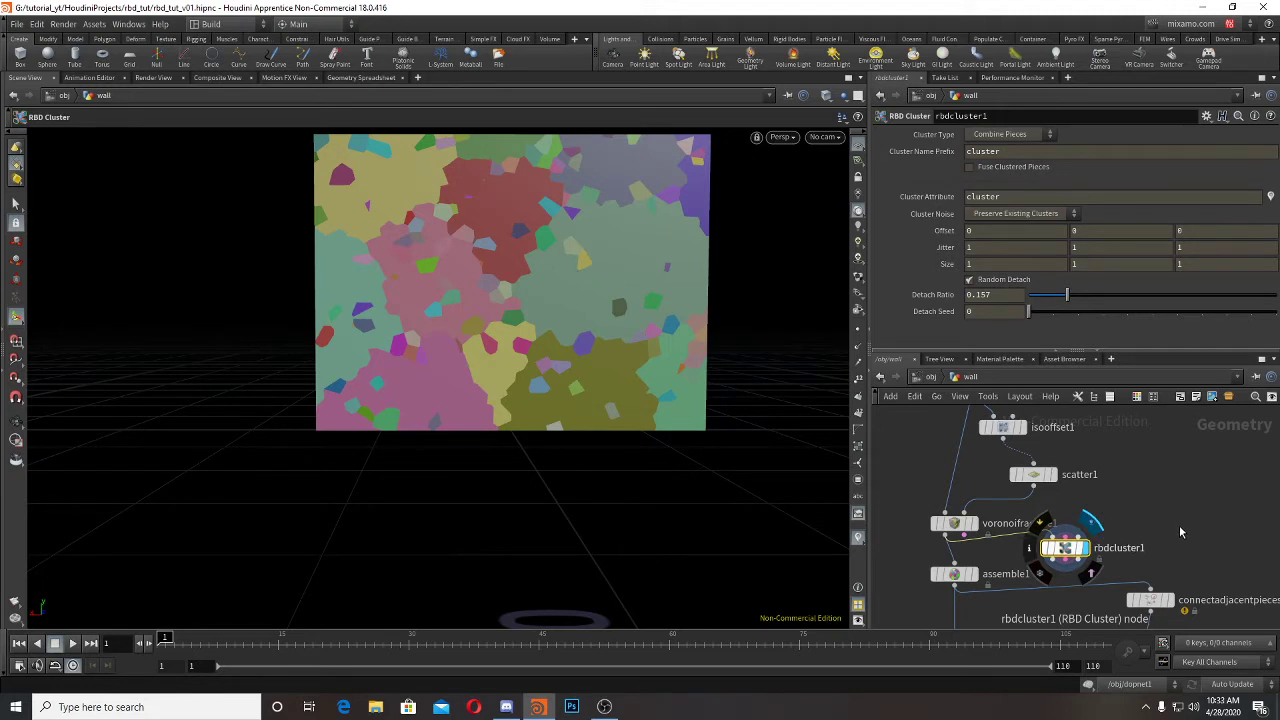
{"action": "key", "text": "Delete"}
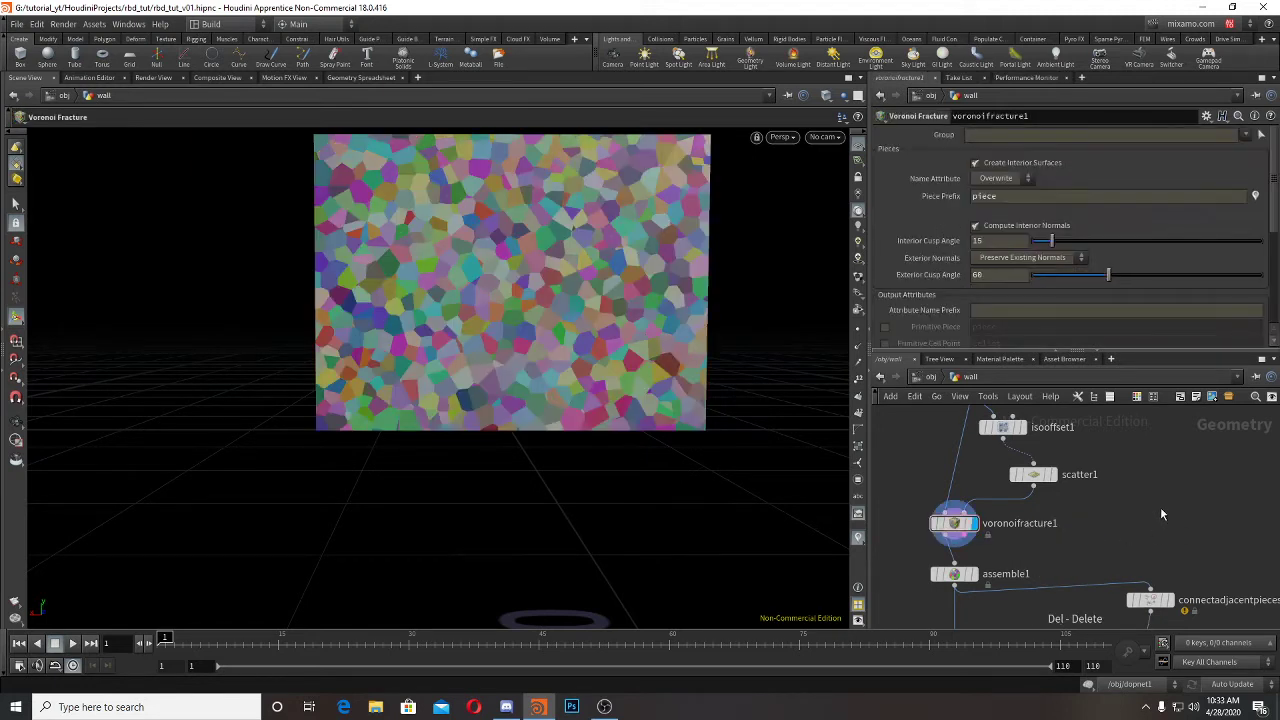
Step: Insert an Attribute VOP between connectadjacentpieces1 and primitivewrangle1 and display it
{"action": "middle_click_drag", "start_coordinate": [1173, 549], "coordinate": [1171, 446]}
{"action": "middle_click_drag", "start_coordinate": [1213, 559], "coordinate": [1153, 522]}
{"action": "key", "text": "Tab"}
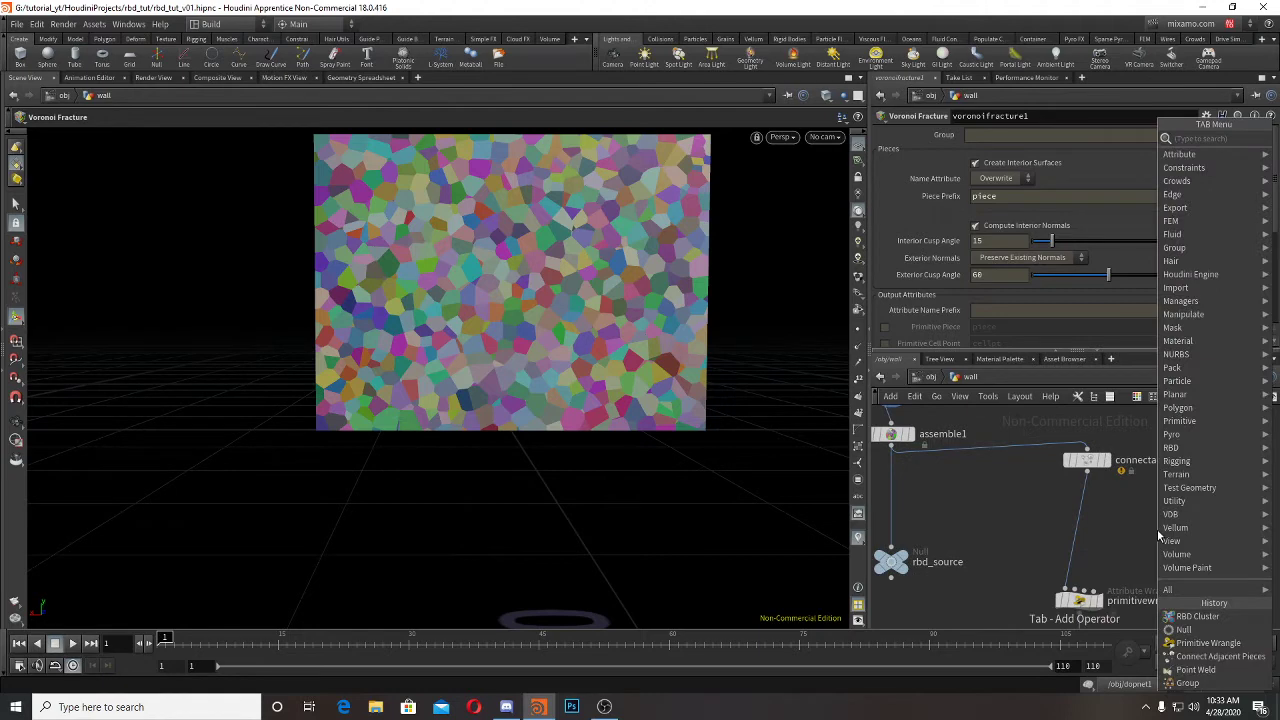
{"action": "type", "text": "aw"}
{"action": "key", "text": "BackSpace"}
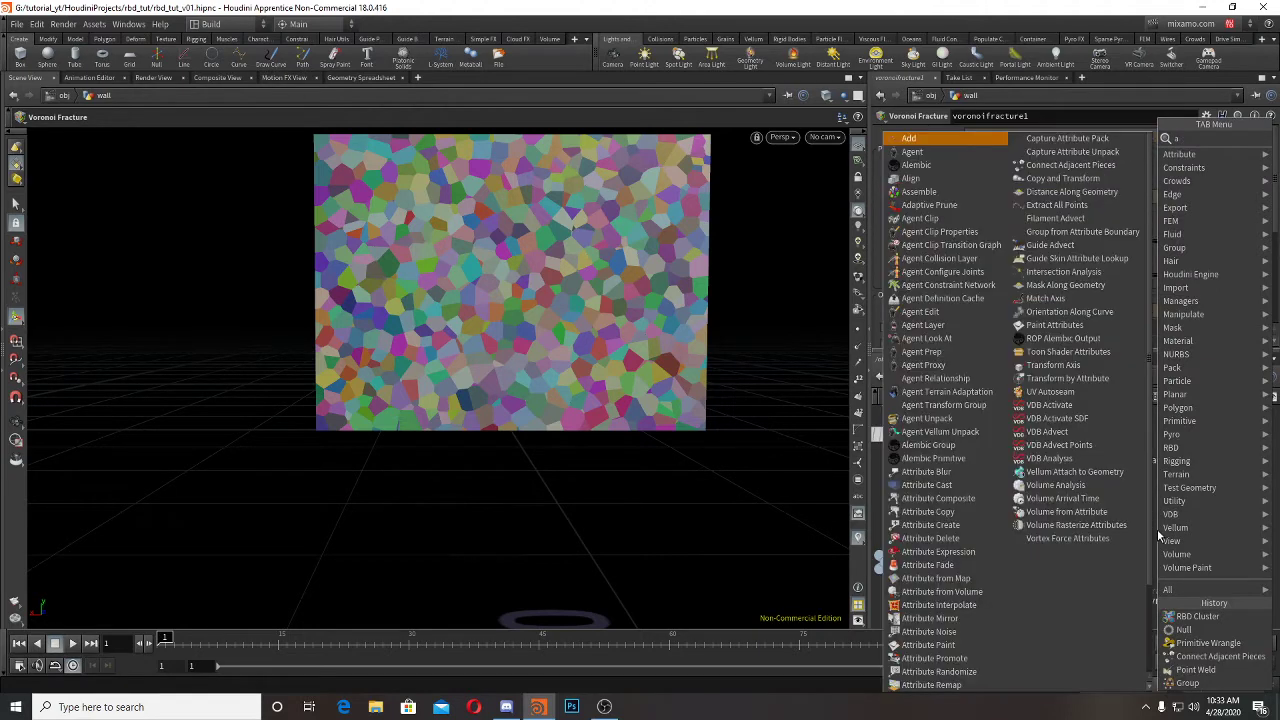
{"action": "type", "text": "vop"}
{"action": "key", "text": "Return"}
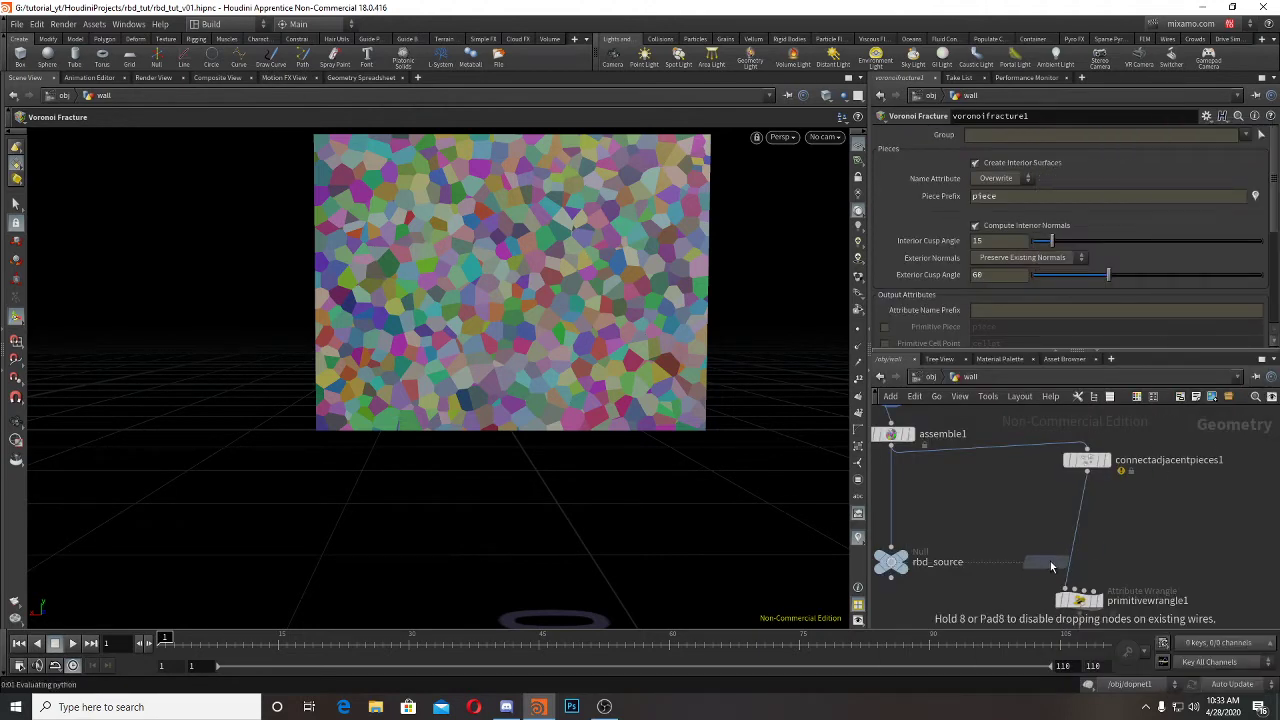
{"action": "left_click", "coordinate": [1118, 497]}
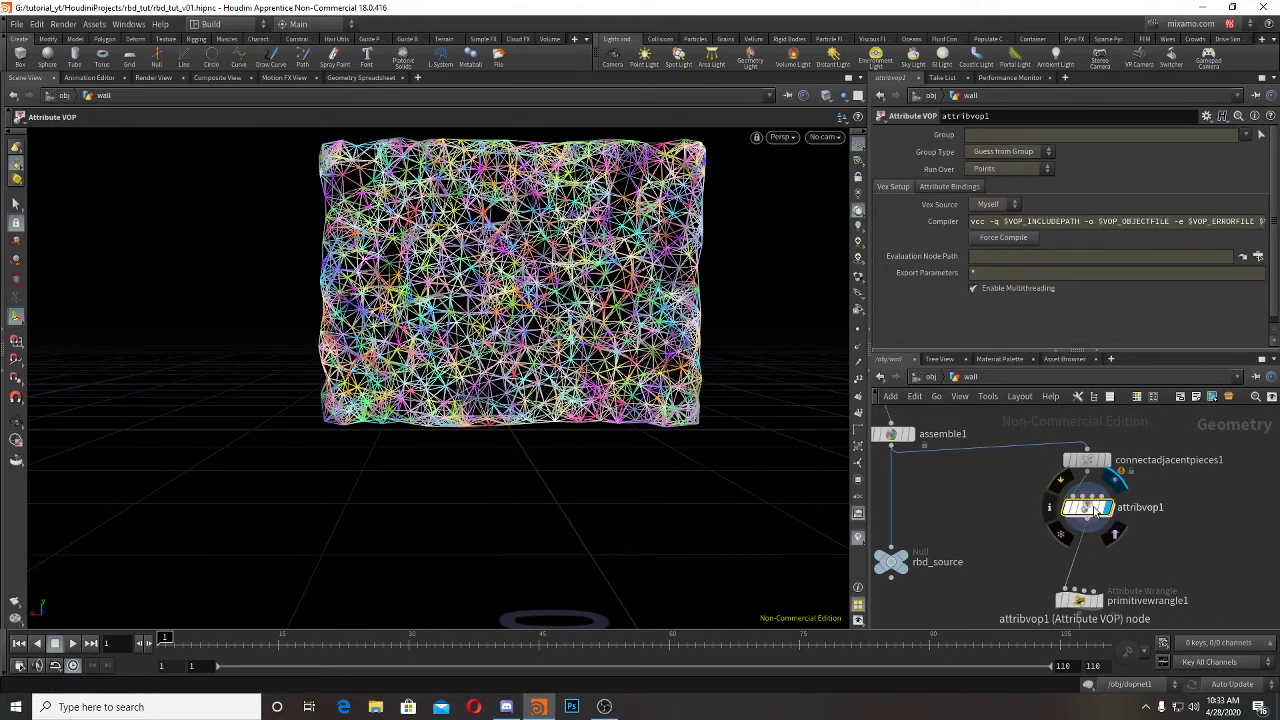
Step: Turn off the piece color visualization on voronoifracture1 and open the attribvop1 network
{"action": "double_click", "coordinate": [1099, 508]}
{"action": "left_click", "coordinate": [970, 377]}
{"action": "middle_click_drag", "start_coordinate": [1011, 478], "coordinate": [1054, 550]}
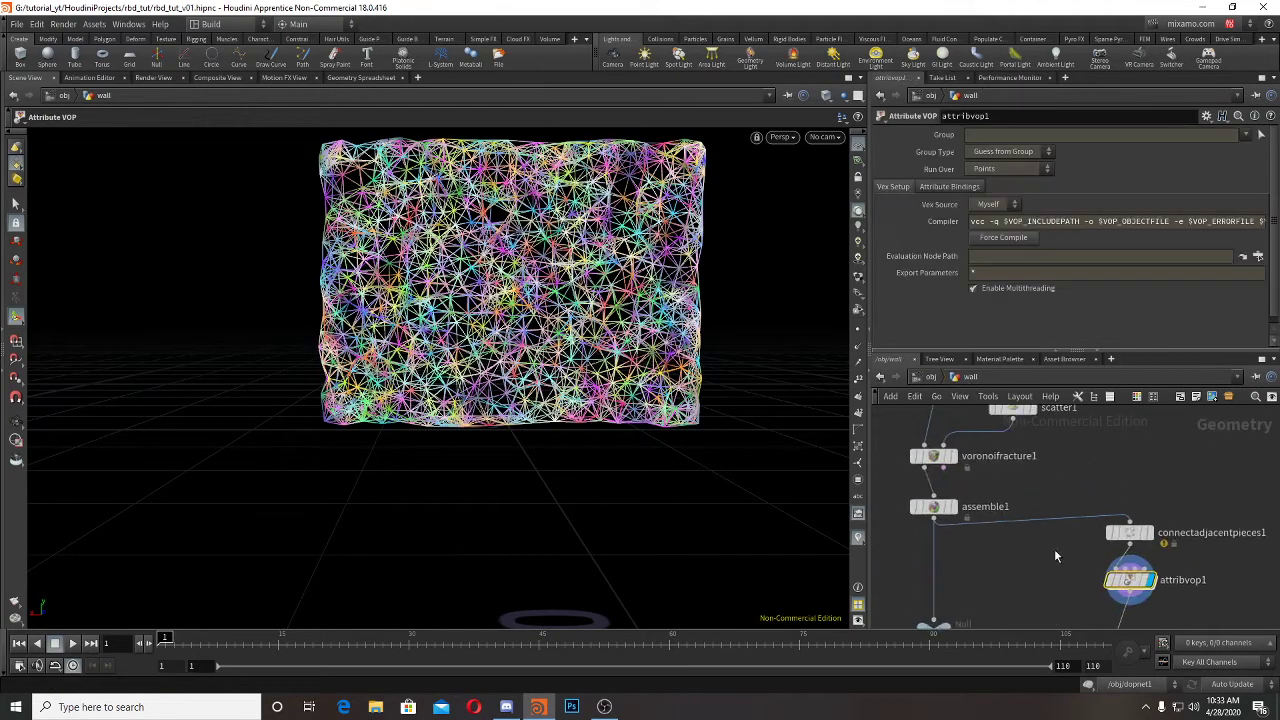
{"action": "left_click", "coordinate": [932, 456]}
{"action": "middle_click_drag", "start_coordinate": [1188, 573], "coordinate": [1152, 482]}
{"action": "left_click", "coordinate": [1099, 490]}
{"action": "double_click", "coordinate": [1099, 490]}
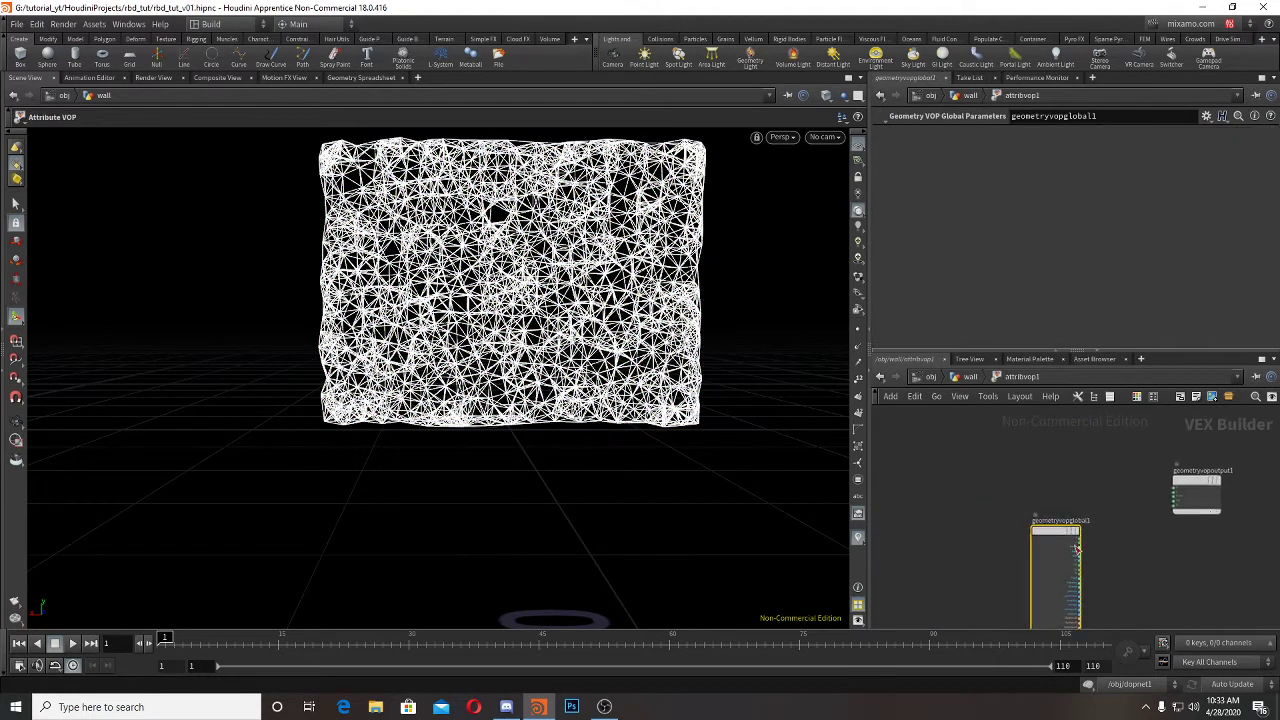
Step: Add a Voronoi Noise node inside attribvop1 and connect the global P output to its pos input
{"action": "scroll", "coordinate": [1031, 517], "scroll_direction": "up", "scroll_amount": 3}
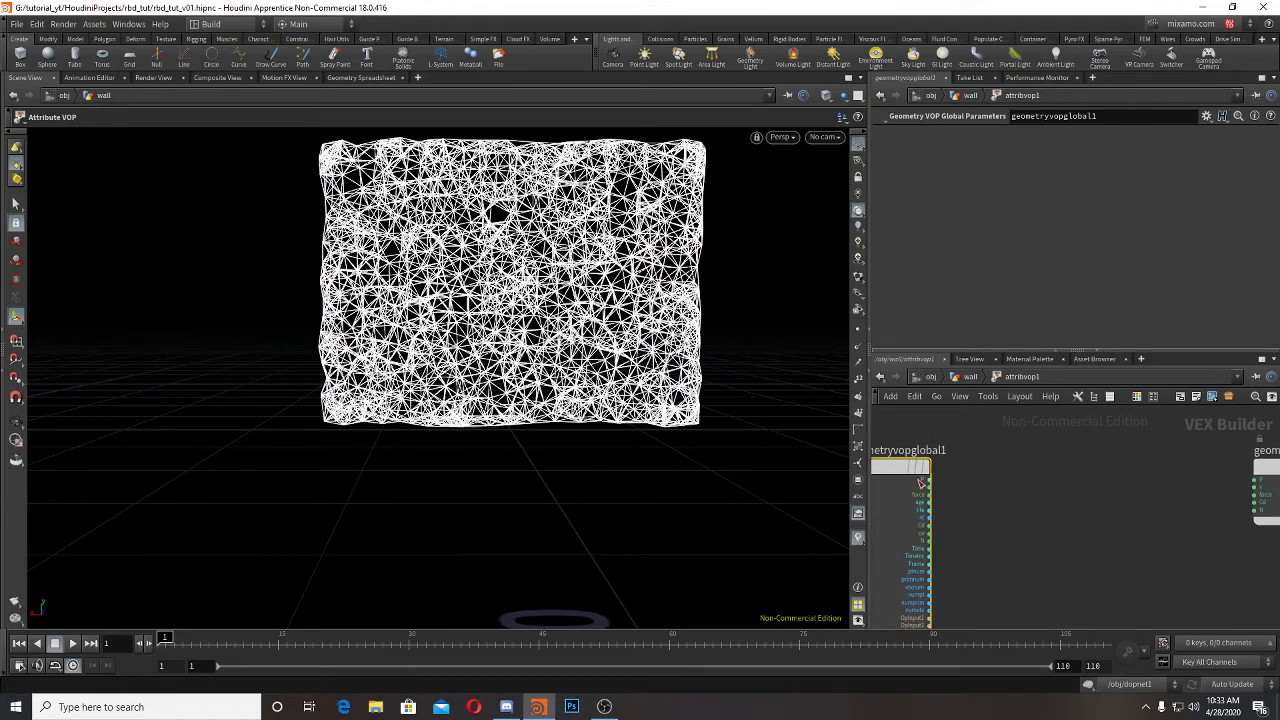
{"action": "left_click_drag", "start_coordinate": [929, 481], "coordinate": [1028, 503]}
{"action": "key", "text": "Tab"}
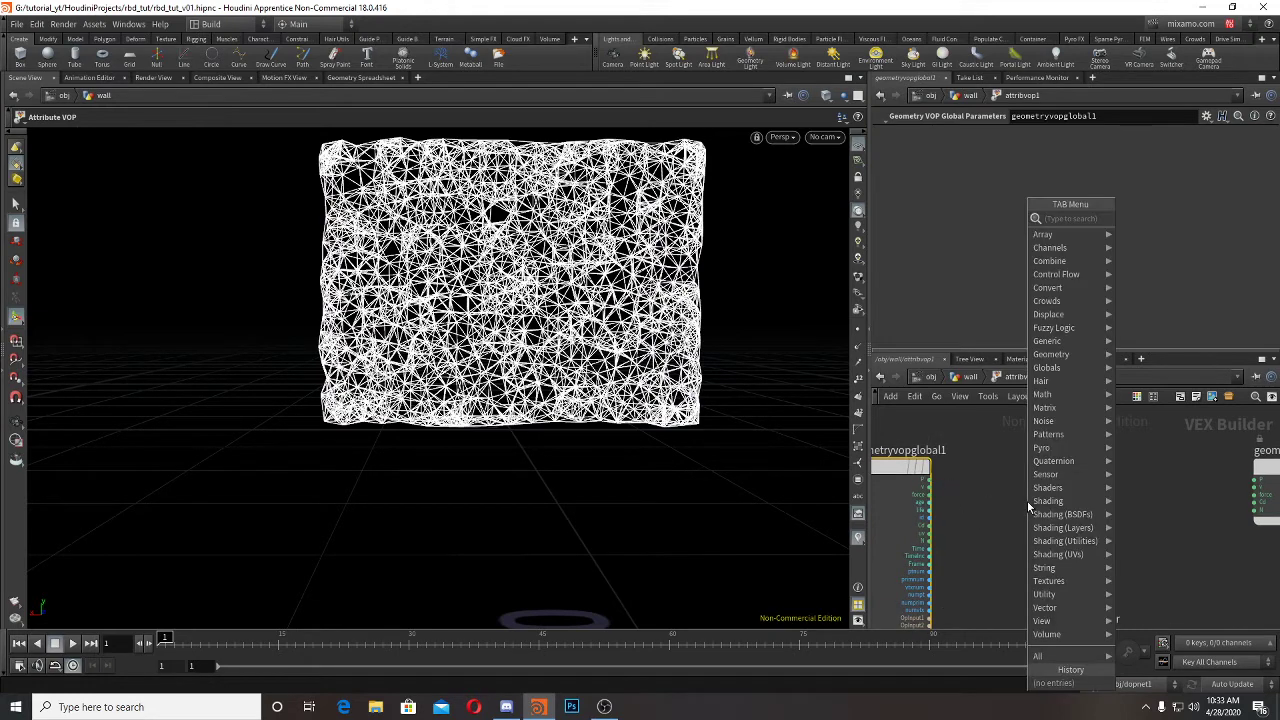
{"action": "type", "text": "voro"}
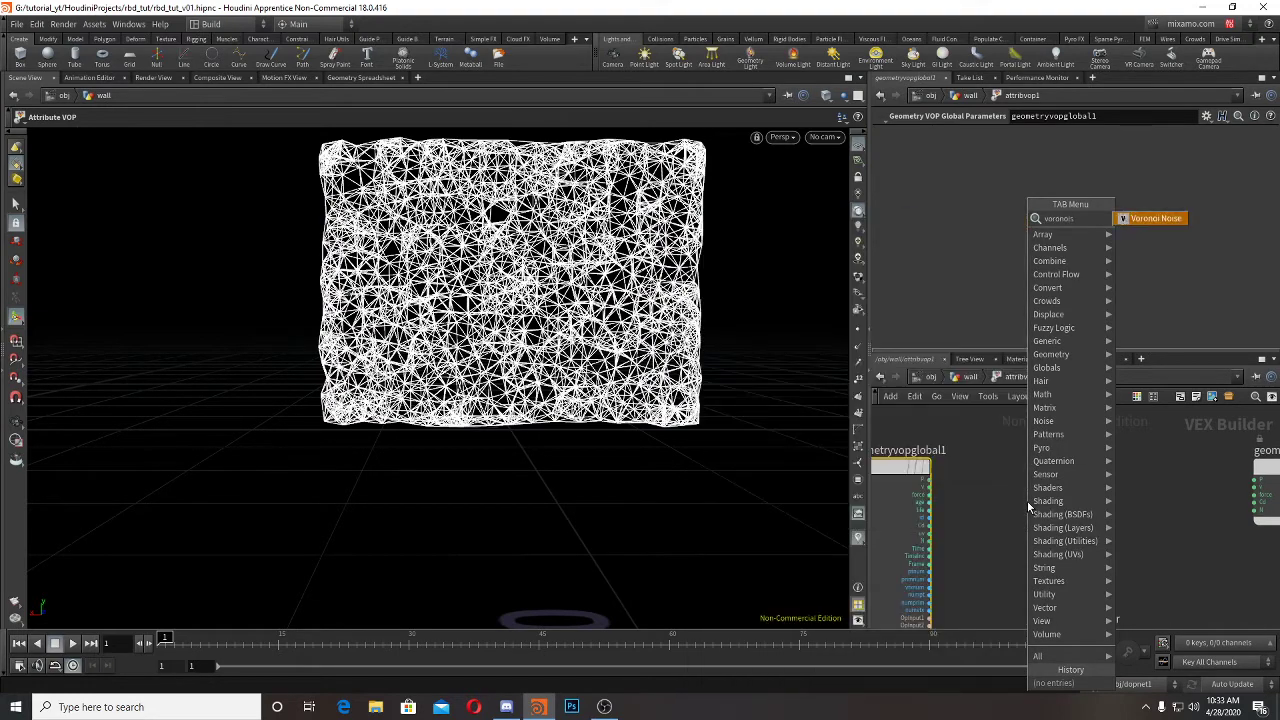
{"action": "type", "text": "noi"}
{"action": "key", "text": "Return"}
{"action": "left_click", "coordinate": [1027, 508]}
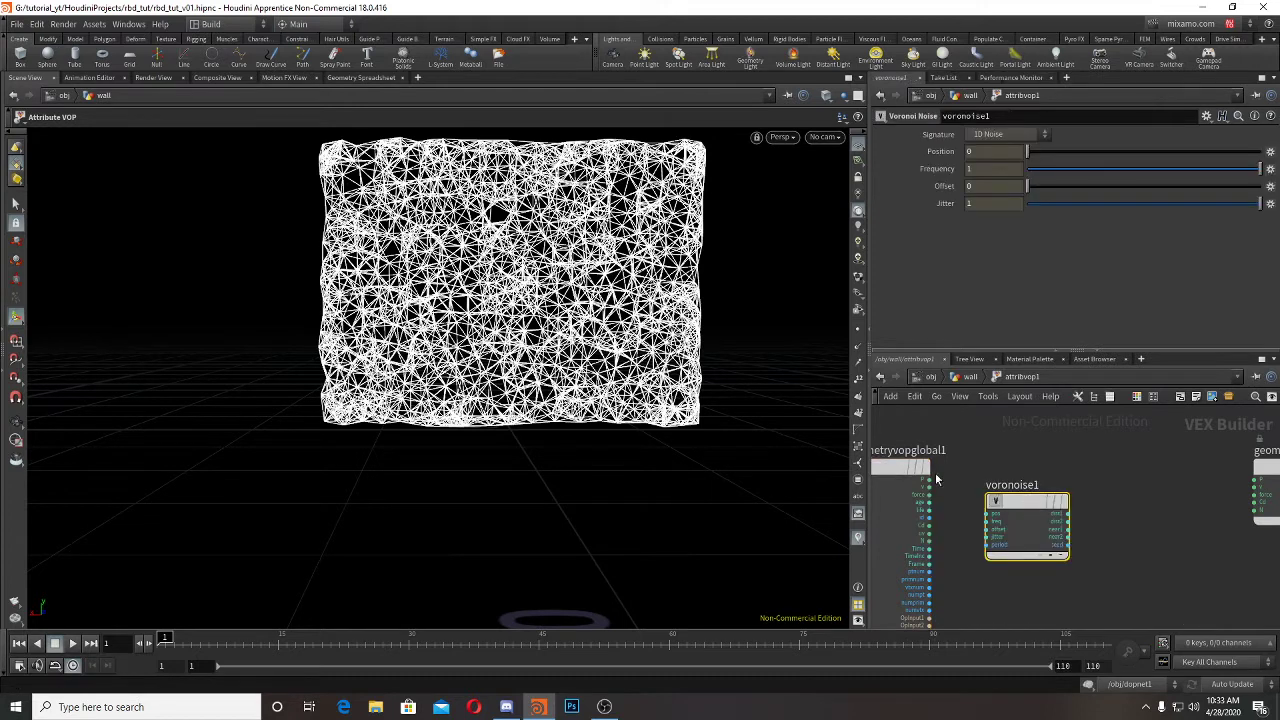
{"action": "left_click", "coordinate": [930, 484]}
{"action": "left_click", "coordinate": [990, 513]}
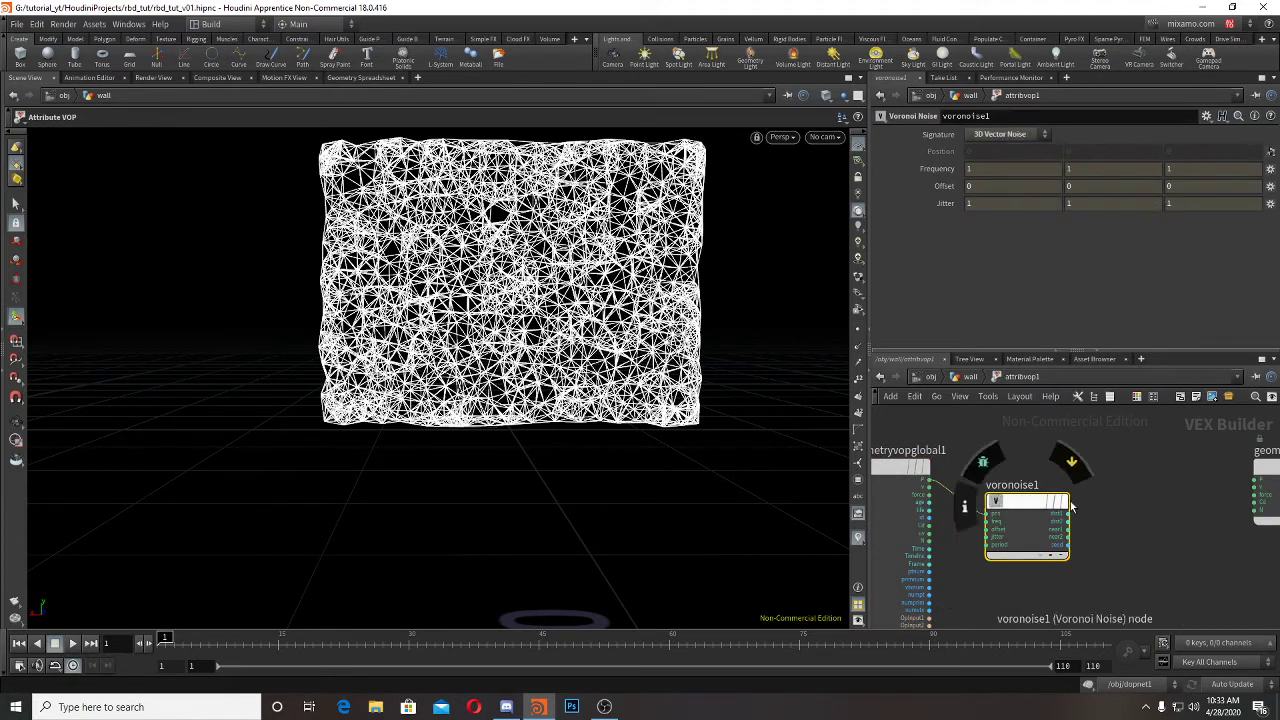
{"action": "left_click_drag", "start_coordinate": [1025, 502], "coordinate": [1031, 481]}
{"action": "middle_click_drag", "start_coordinate": [1113, 536], "coordinate": [1031, 534]}
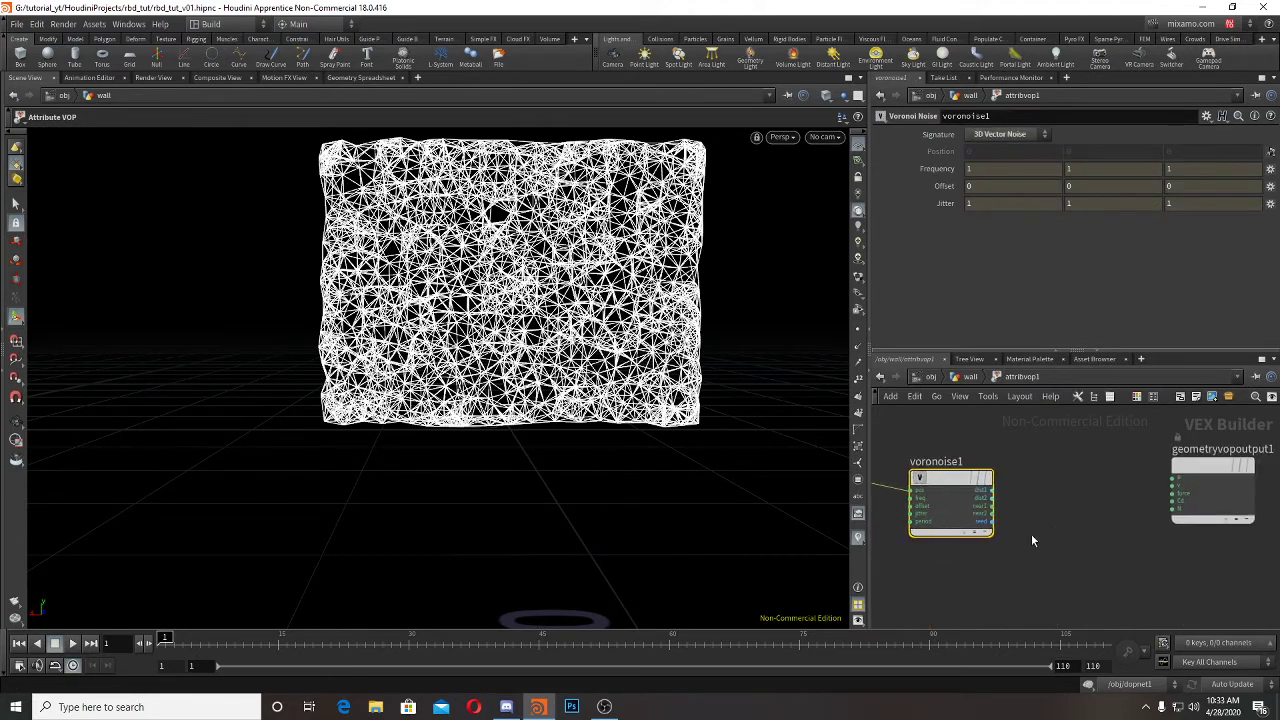
Step: Connect voronoise1's seed output to Cd on geometryvopoutput1 and insert a Random node on that wire
{"action": "left_click", "coordinate": [993, 521]}
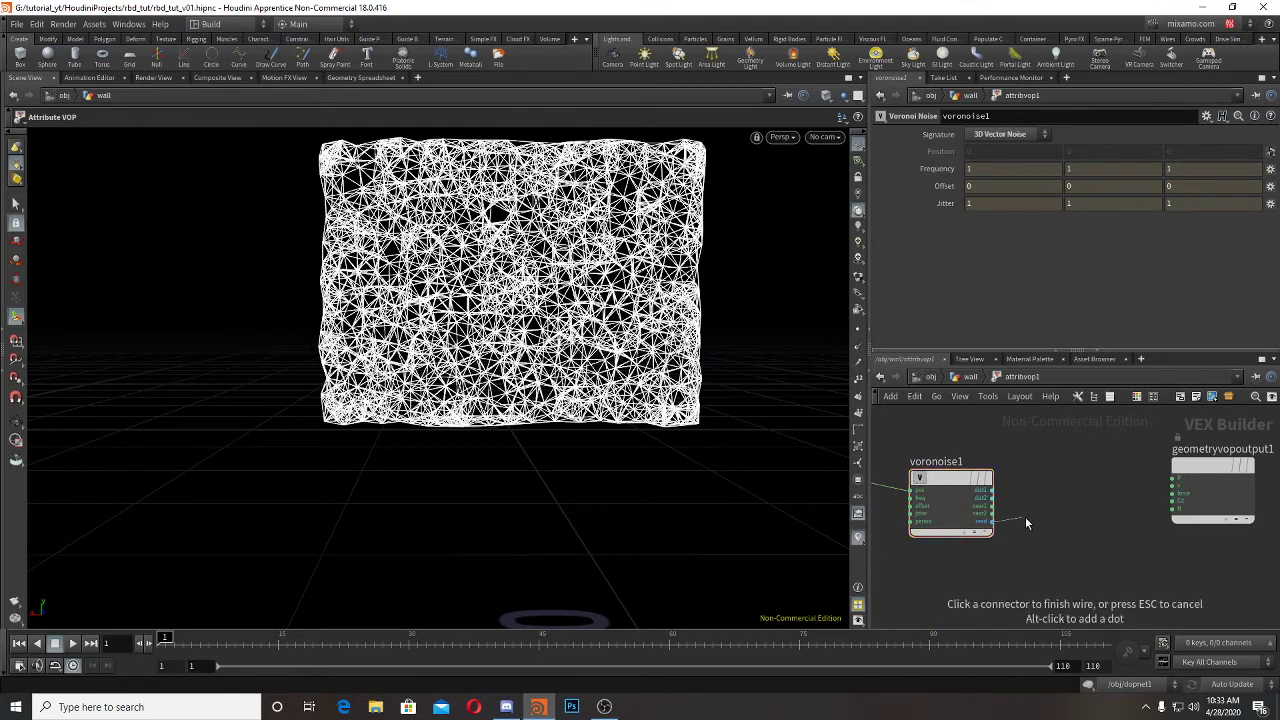
{"action": "left_click", "coordinate": [1175, 507]}
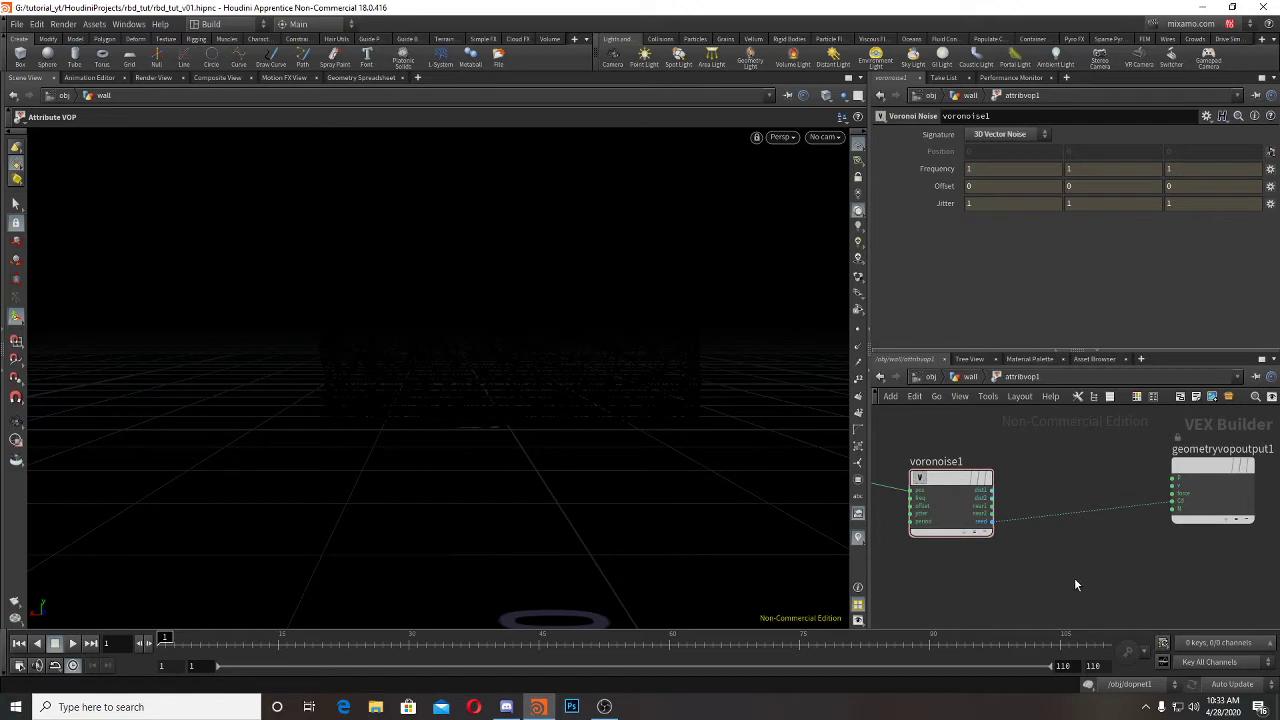
{"action": "key", "text": "Tab"}
{"action": "type", "text": "ran"}
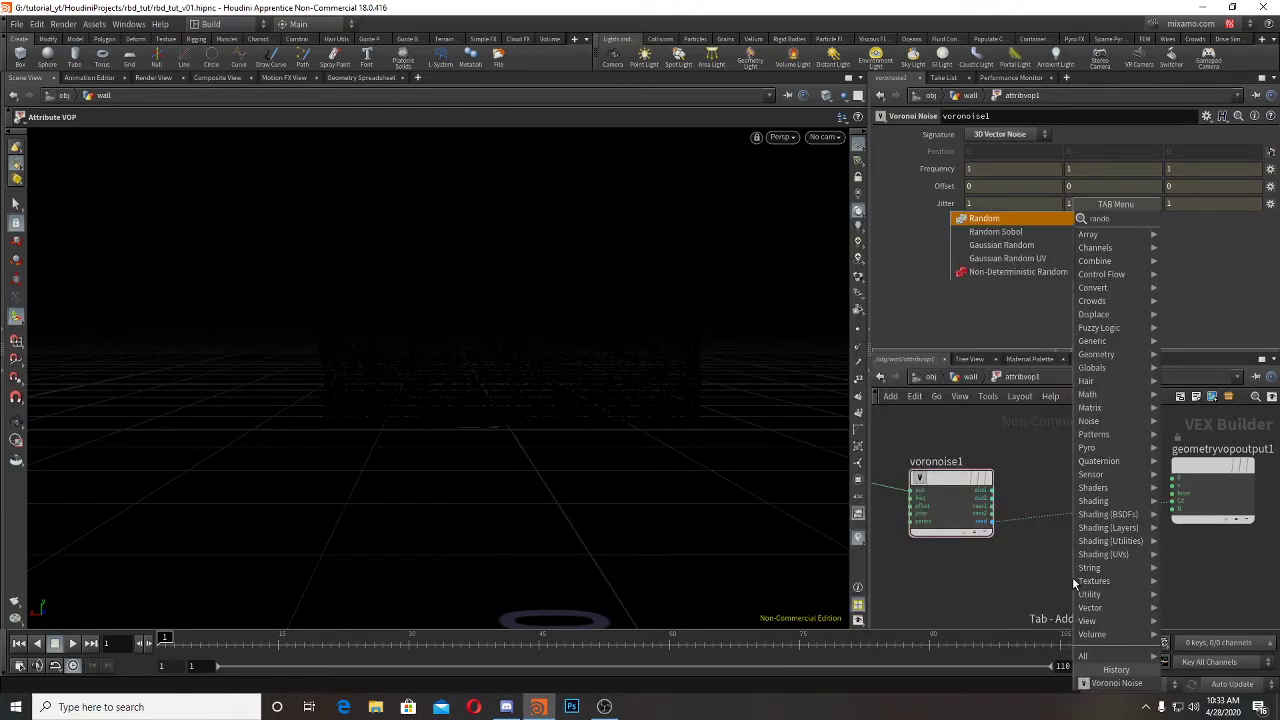
{"action": "key", "text": "Return"}
{"action": "left_click", "coordinate": [1063, 526]}
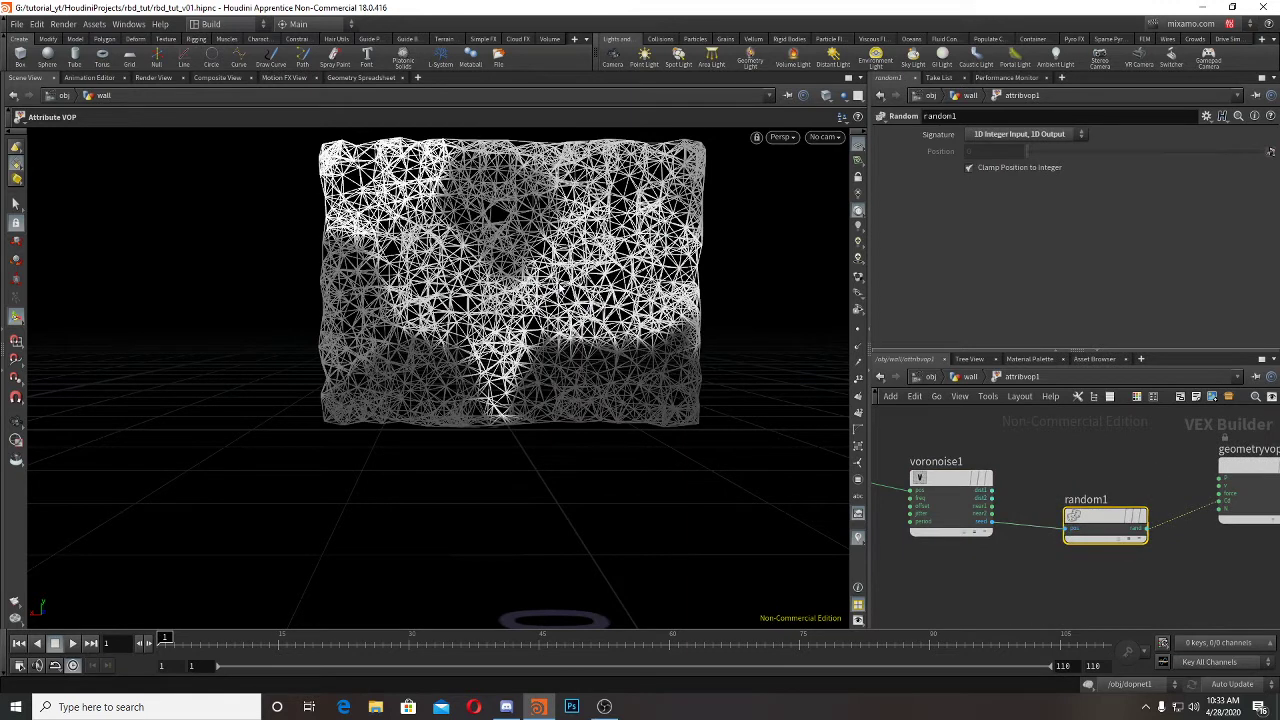
Step: Set the Signature of random1 to 1D Integer Input, 3D Color and inspect the colored clusters on the constraint network
{"action": "left_click", "coordinate": [1020, 138]}
{"action": "left_click", "coordinate": [1031, 201]}
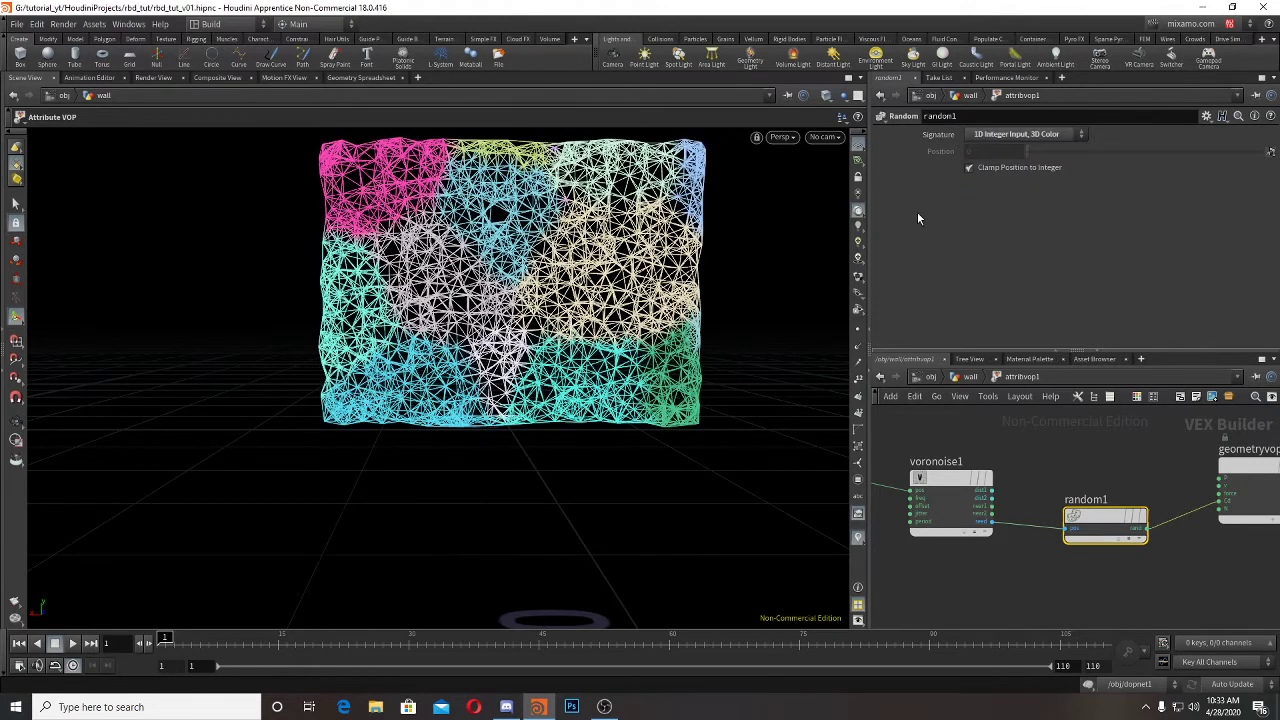
{"action": "left_click_drag", "start_coordinate": [640, 240], "coordinate": [530, 218]}
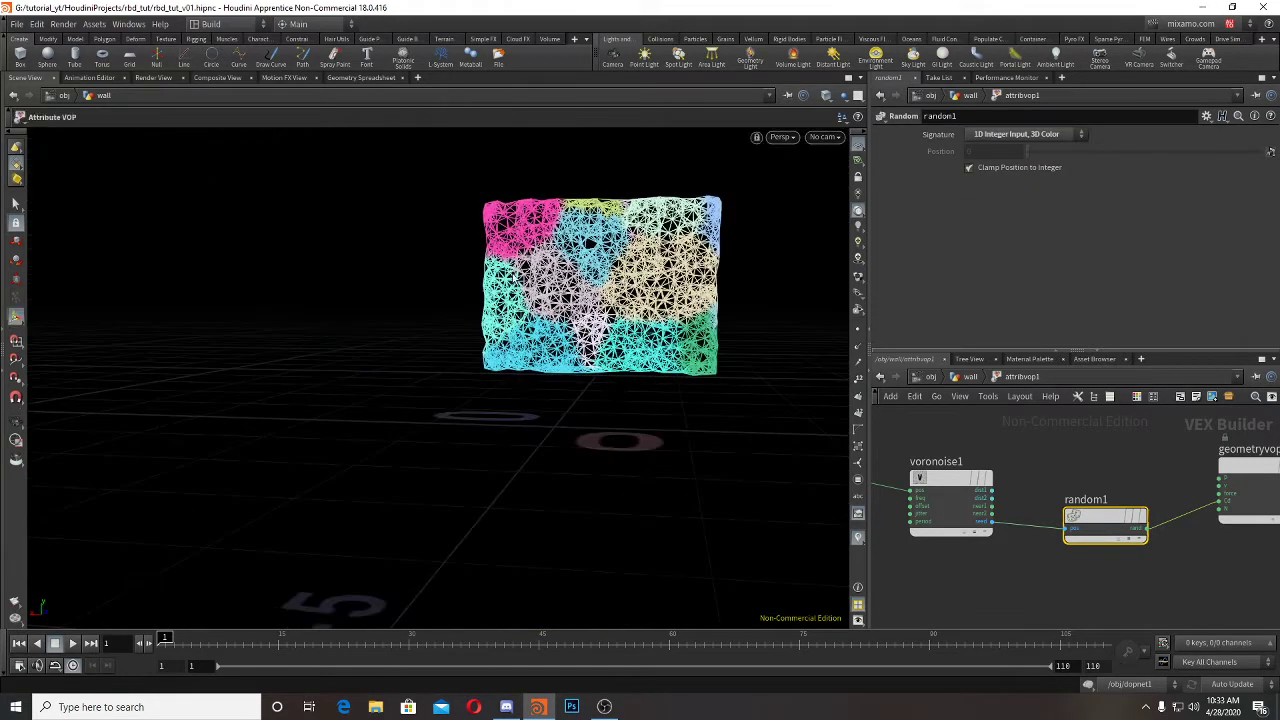
{"action": "left_click_drag", "start_coordinate": [513, 276], "coordinate": [578, 274], "text": "alt"}
Step: Open the parameters of voronoise1
{"action": "left_click", "coordinate": [960, 486]}
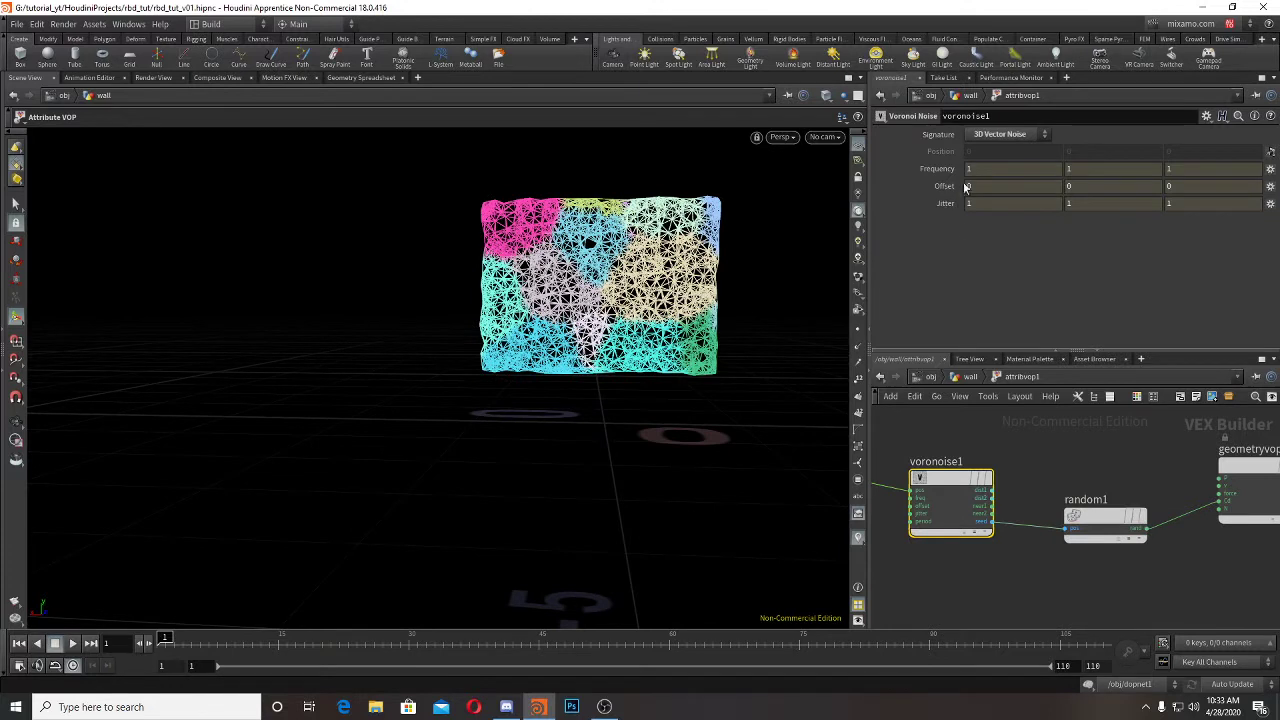
Step: Set the Voronoi noise frequency to 3.5 in all three components
{"action": "middle_click_drag", "start_coordinate": [947, 172], "coordinate": [1279, 223]}
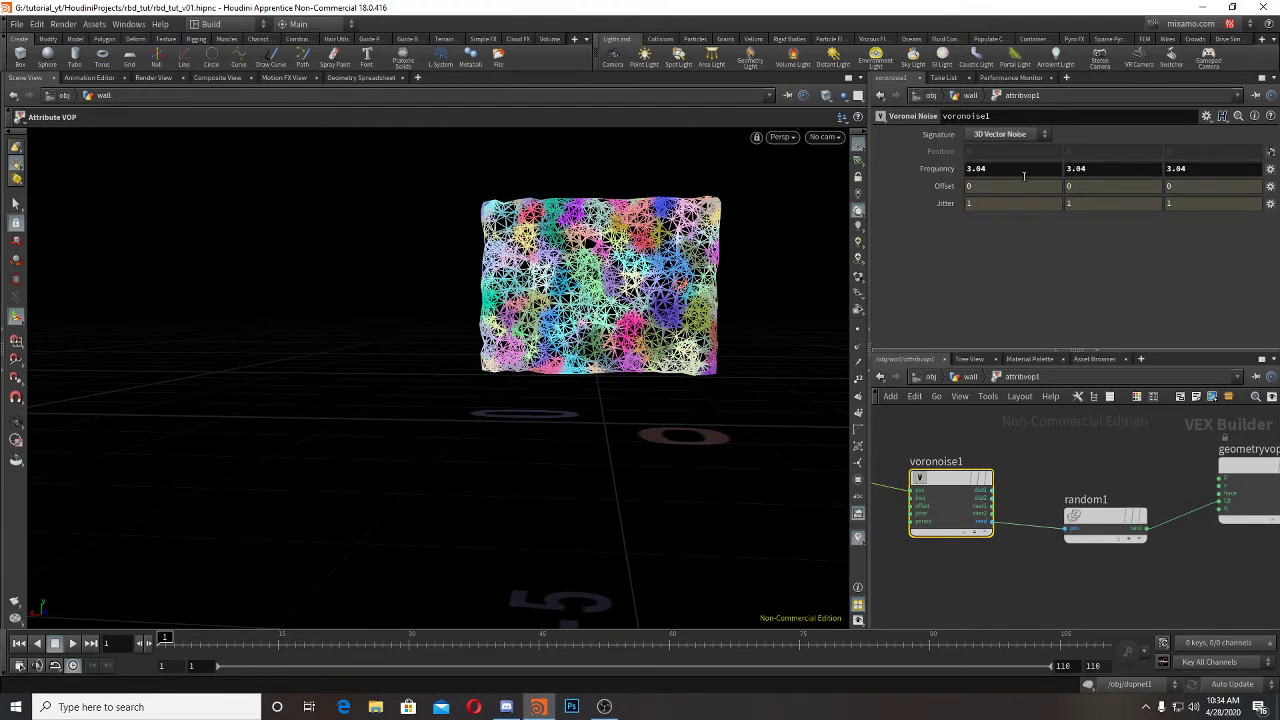
{"action": "left_click", "coordinate": [1023, 176]}
{"action": "type", "text": "3.5"}
{"action": "key", "text": "Tab"}
{"action": "type", "text": "3.5"}
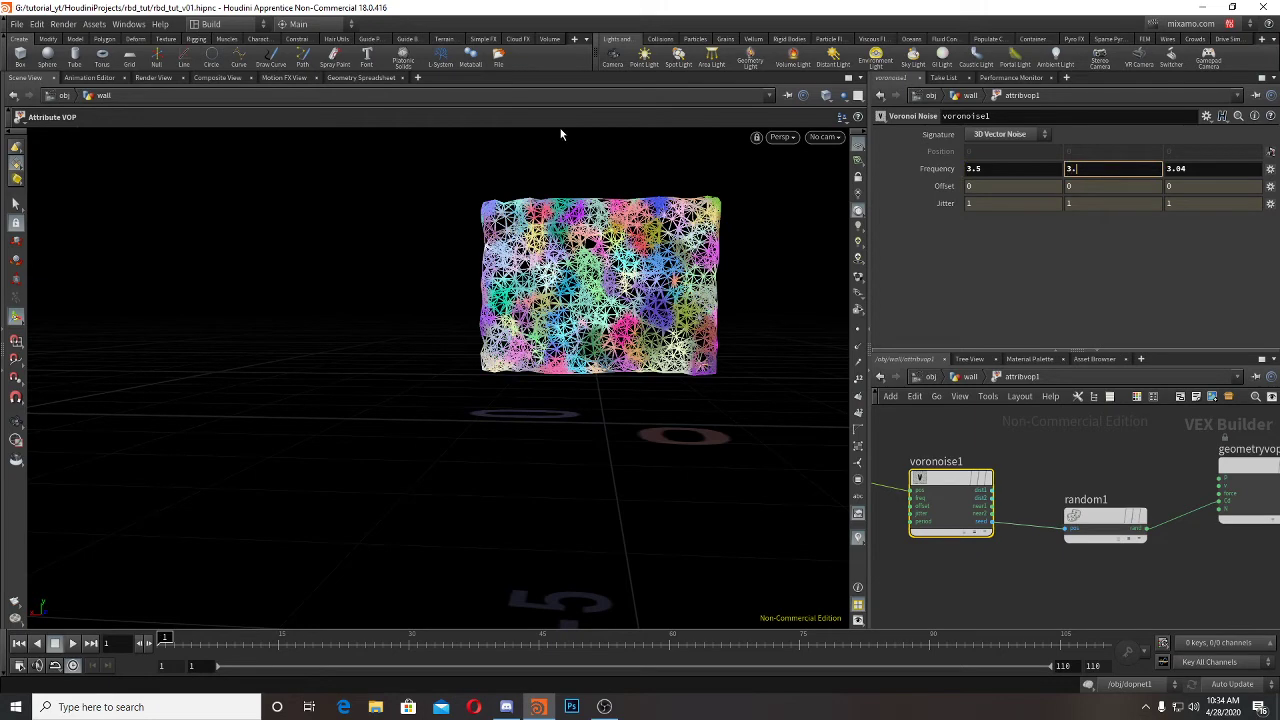
{"action": "key", "text": "Tab"}
{"action": "type", "text": "3.5"}
{"action": "key", "text": "Tab"}
{"action": "type", "text": "o"}
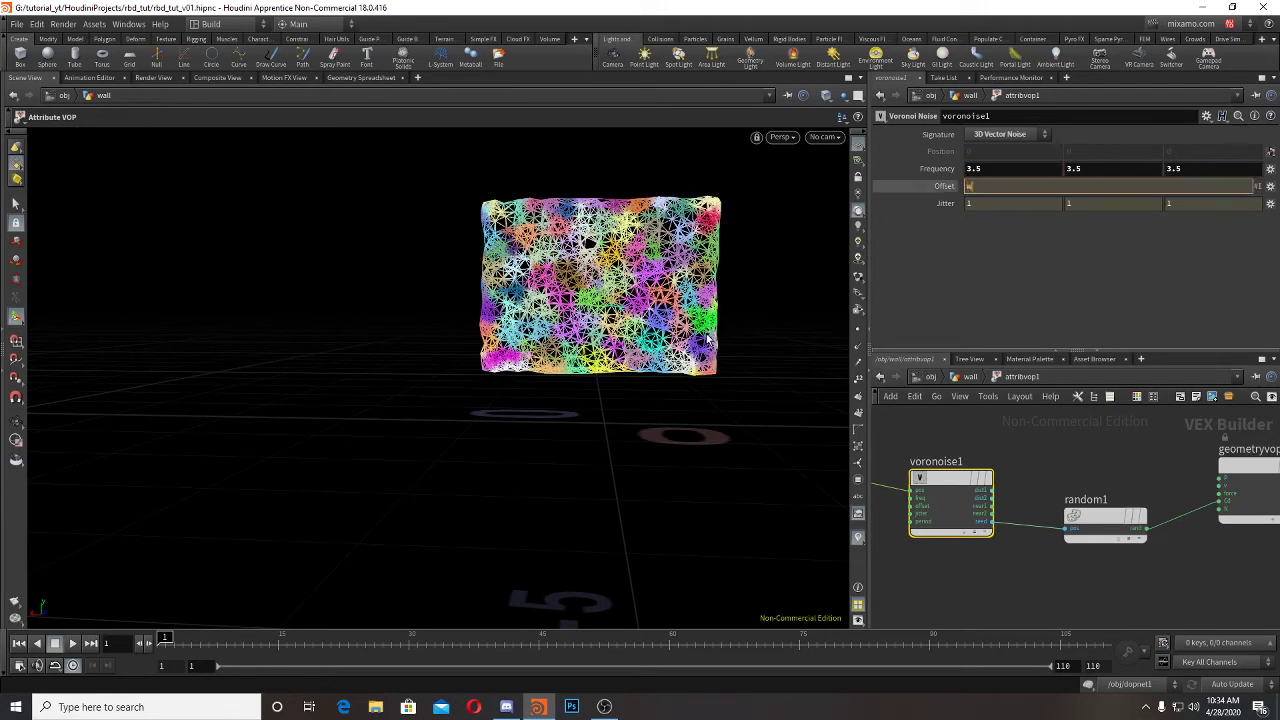
Step: Examine the coloured clusters across the wall's constraint network from a closer, front-facing view
{"action": "left_click", "coordinate": [1084, 543]}
{"action": "left_click", "coordinate": [1022, 570]}
{"action": "left_click_drag", "start_coordinate": [722, 245], "coordinate": [800, 276], "text": "alt"}
{"action": "left_click", "coordinate": [999, 187], "text": "ctrl+shift"}
{"action": "left_click_drag", "start_coordinate": [700, 330], "coordinate": [660, 332], "text": "alt"}
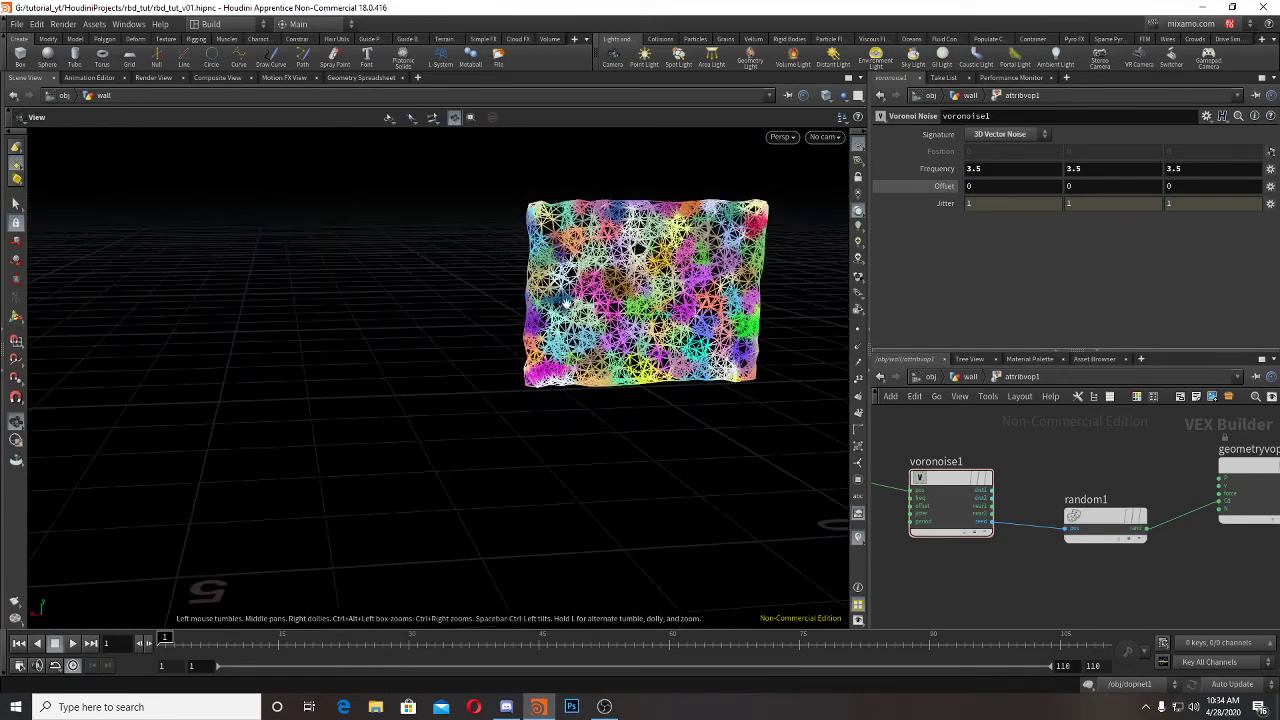
{"action": "middle_click_drag", "start_coordinate": [660, 332], "coordinate": [440, 350], "text": "alt"}
{"action": "right_click_drag", "start_coordinate": [440, 350], "coordinate": [460, 312], "text": "alt"}
{"action": "middle_click_drag", "start_coordinate": [460, 312], "coordinate": [484, 322], "text": "alt"}
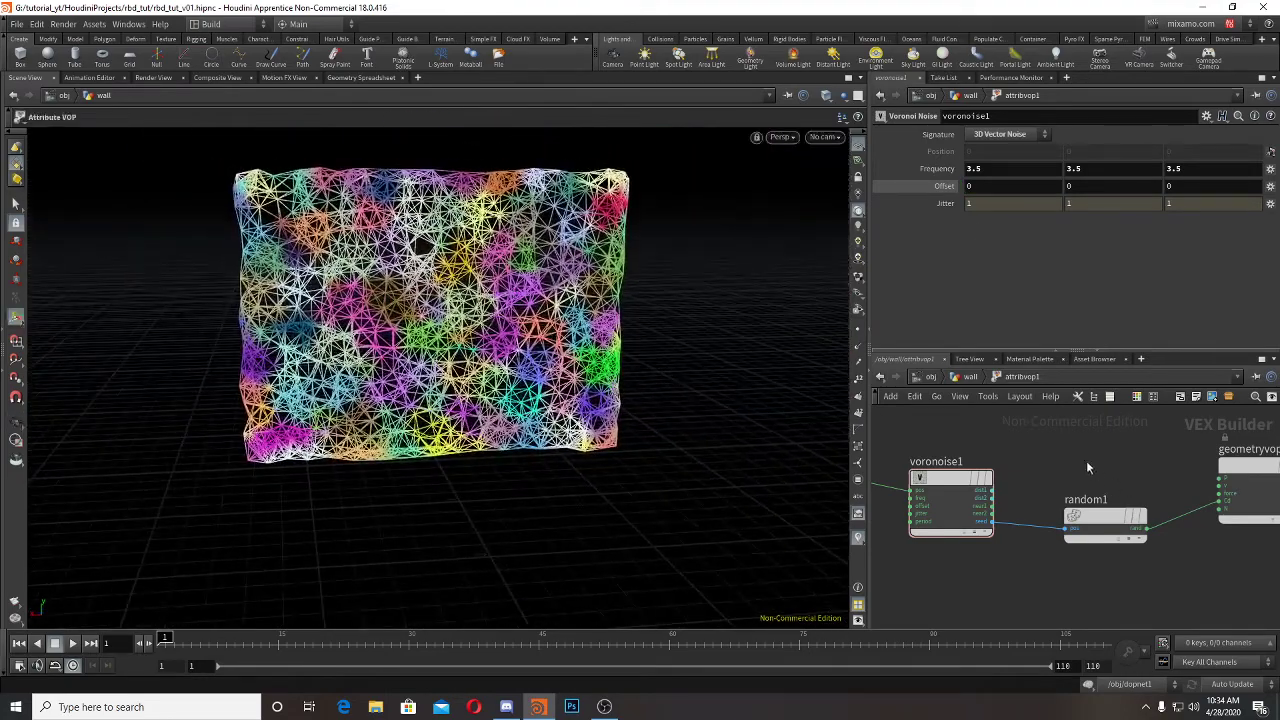
Step: Add a Bind Export node above random1 and feed it from the seed output of voronoise1
{"action": "middle_click_drag", "start_coordinate": [1095, 463], "coordinate": [1082, 507]}
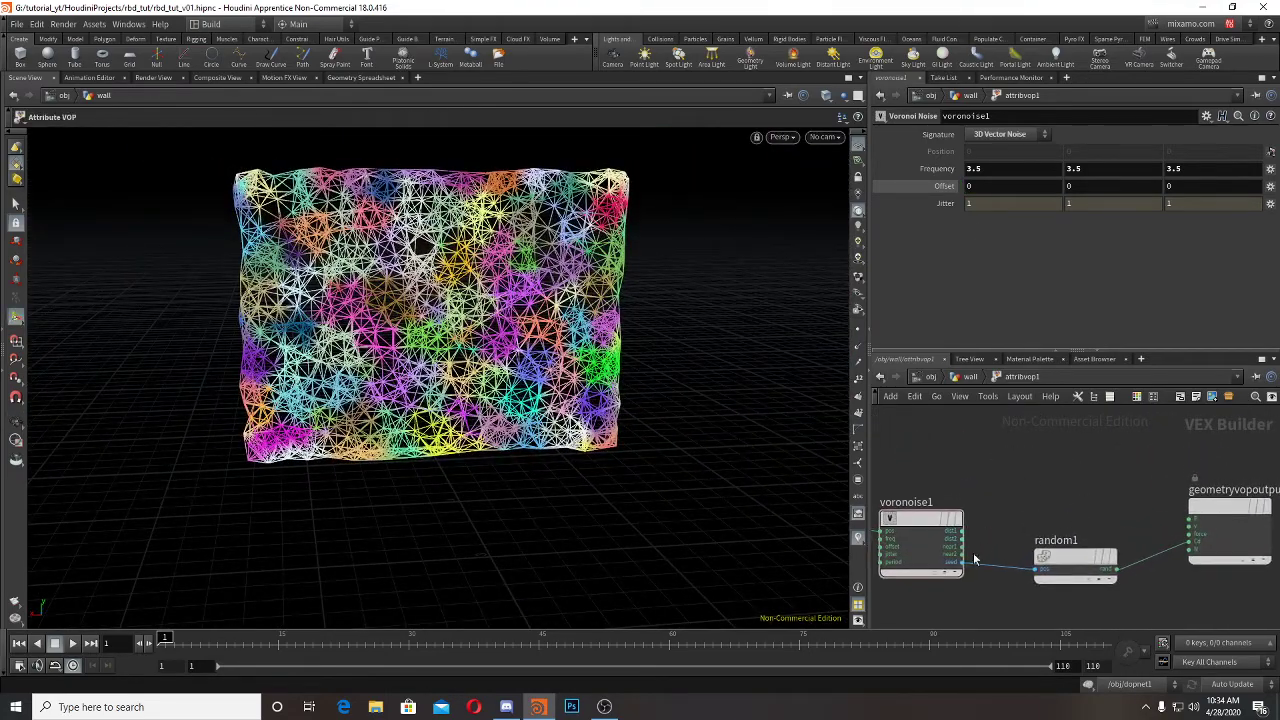
{"action": "left_click", "coordinate": [1020, 470]}
{"action": "type", "text": "bindexpo"}
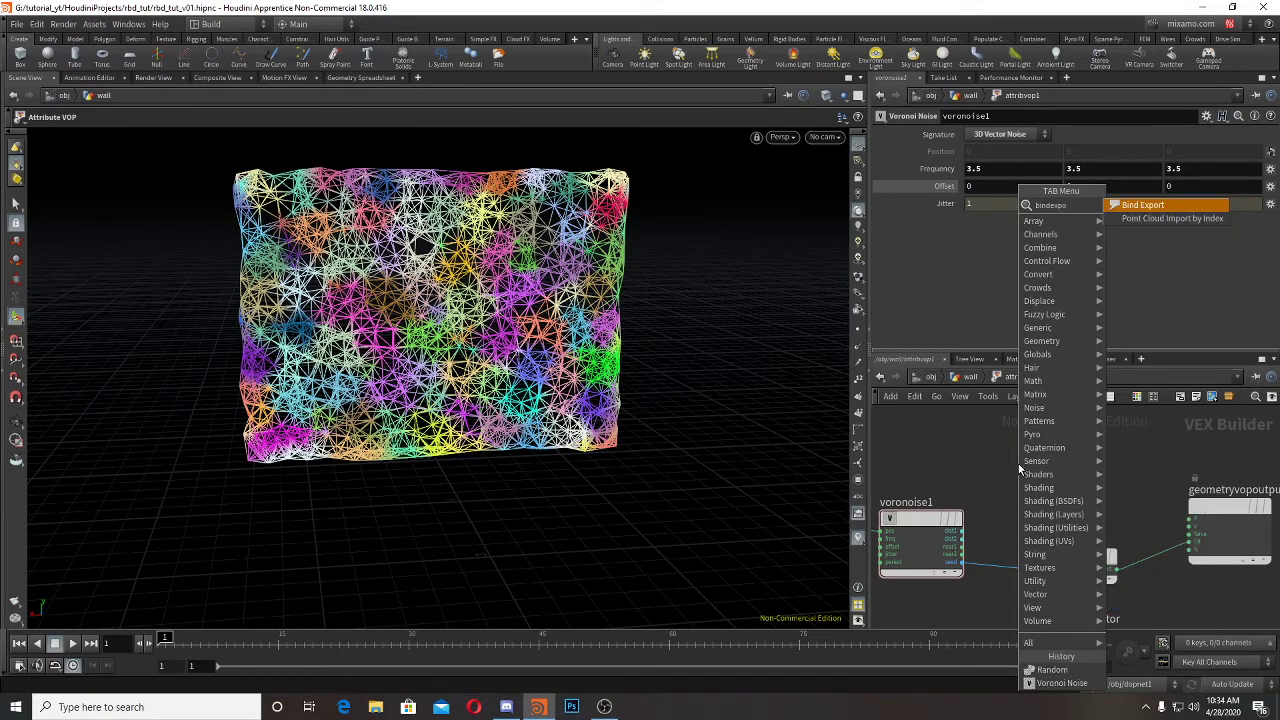
{"action": "key", "text": "Return"}
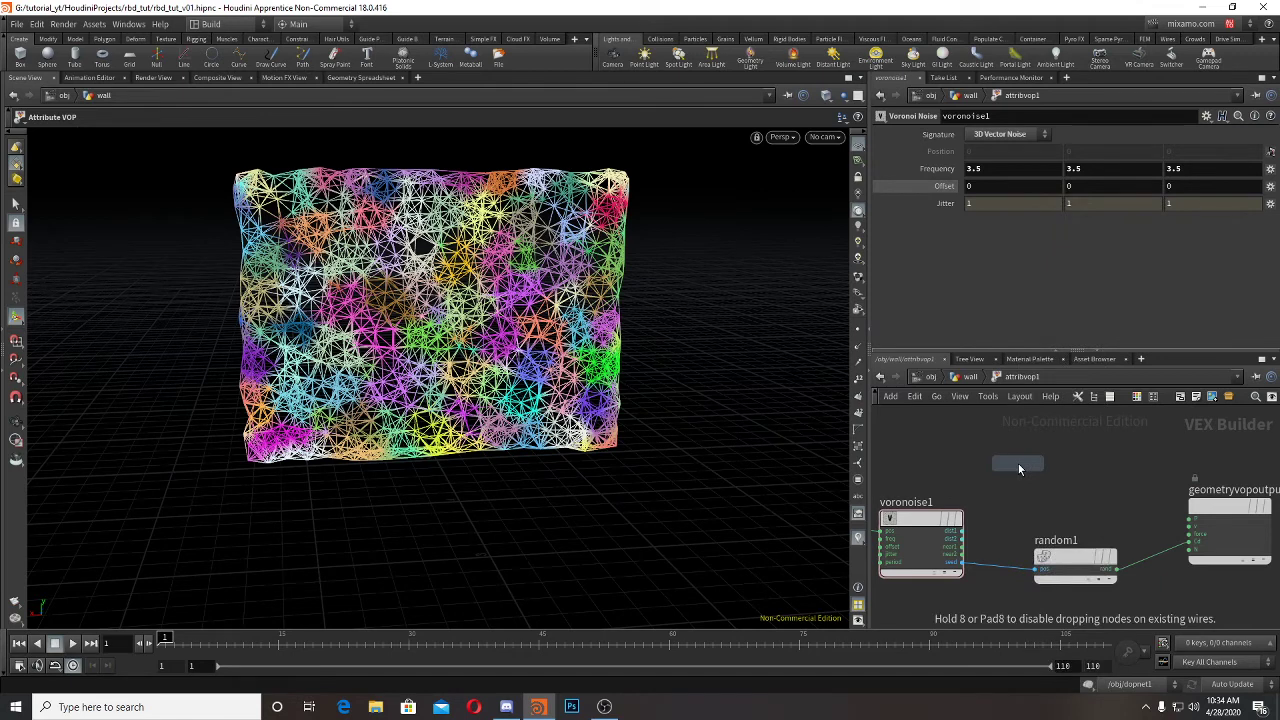
{"action": "left_click", "coordinate": [1082, 452]}
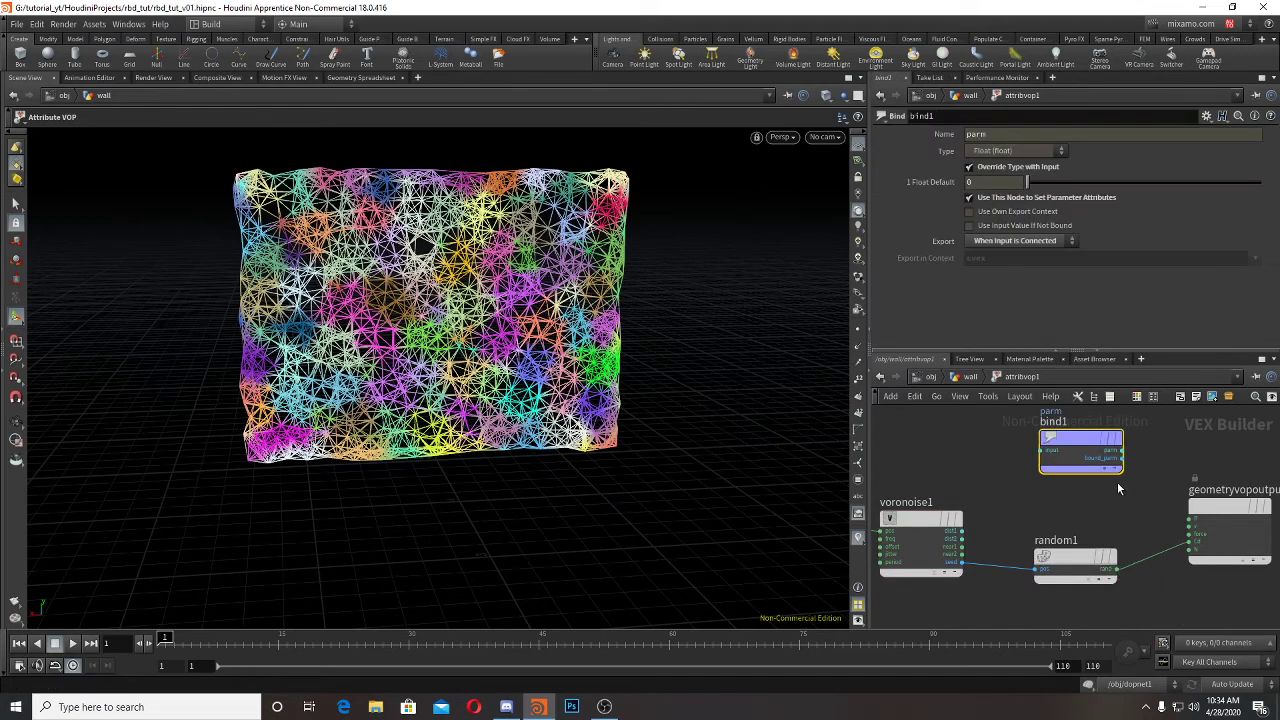
{"action": "left_click", "coordinate": [1042, 451]}
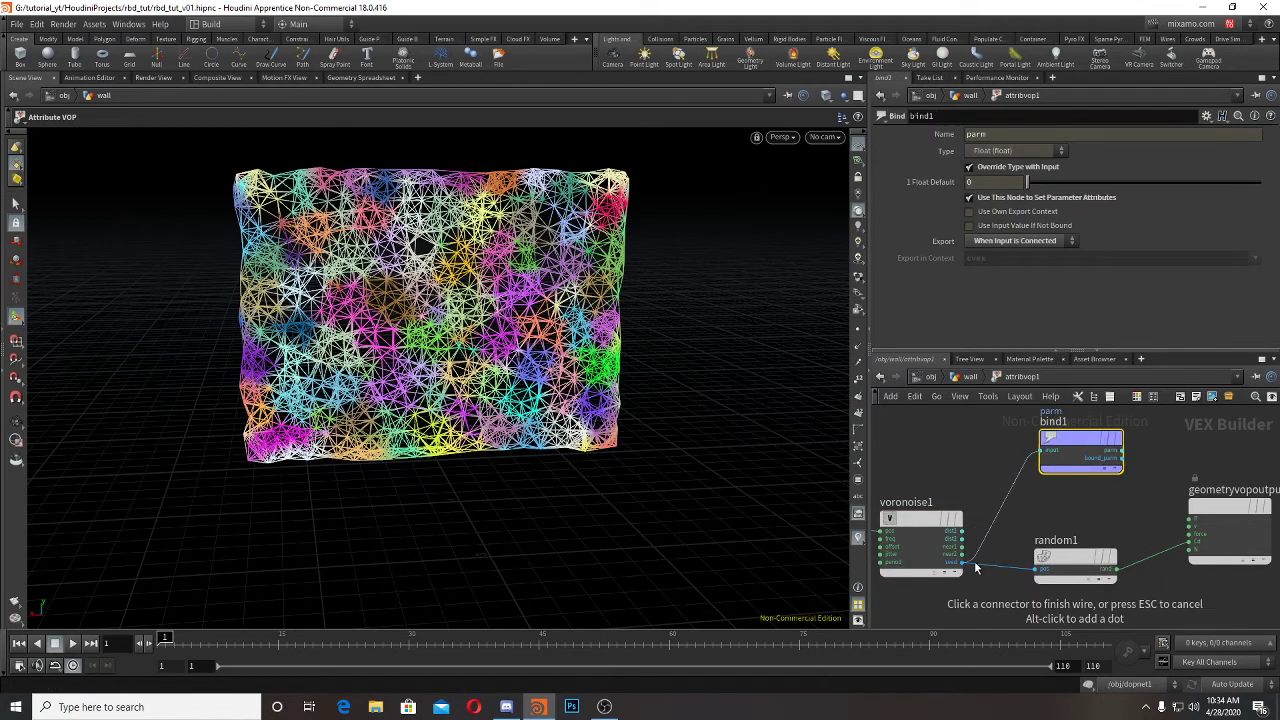
{"action": "left_click", "coordinate": [980, 560]}
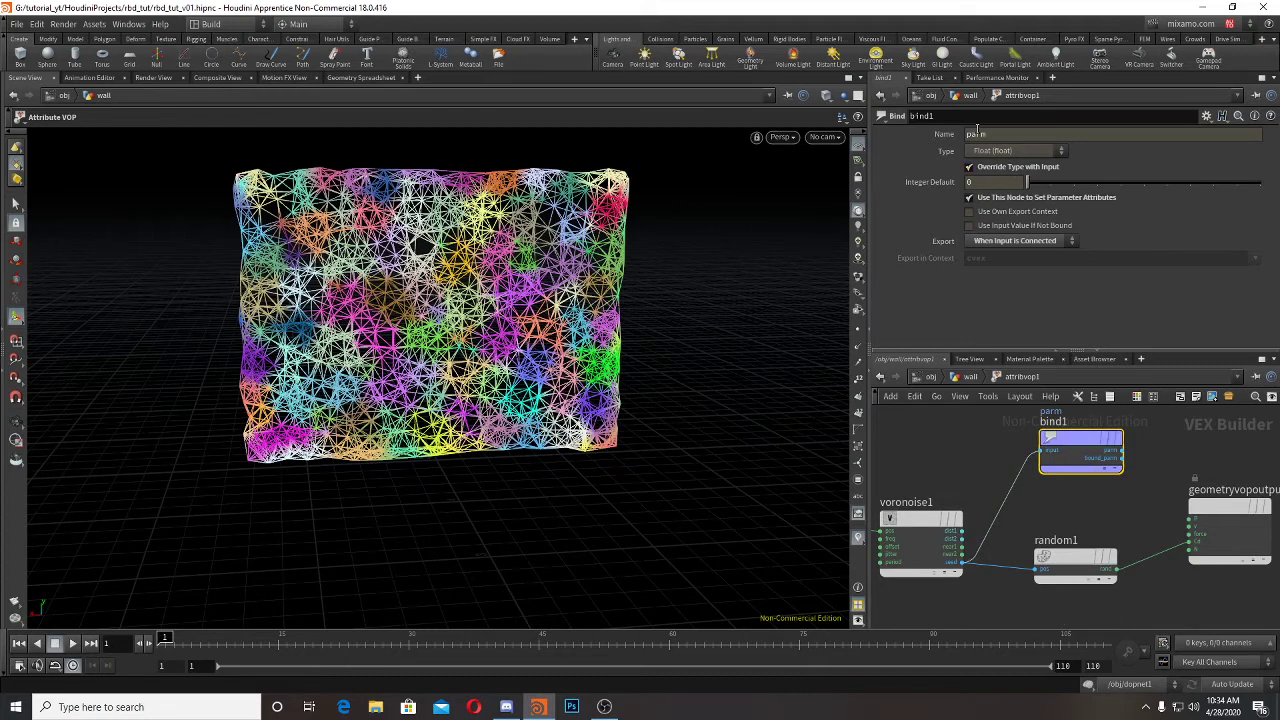
Step: Name the exported bind attribute cluster and shift the bind1 node slightly away from the other nodes
{"action": "double_click", "coordinate": [1007, 134]}
{"action": "type", "text": "cluste"}
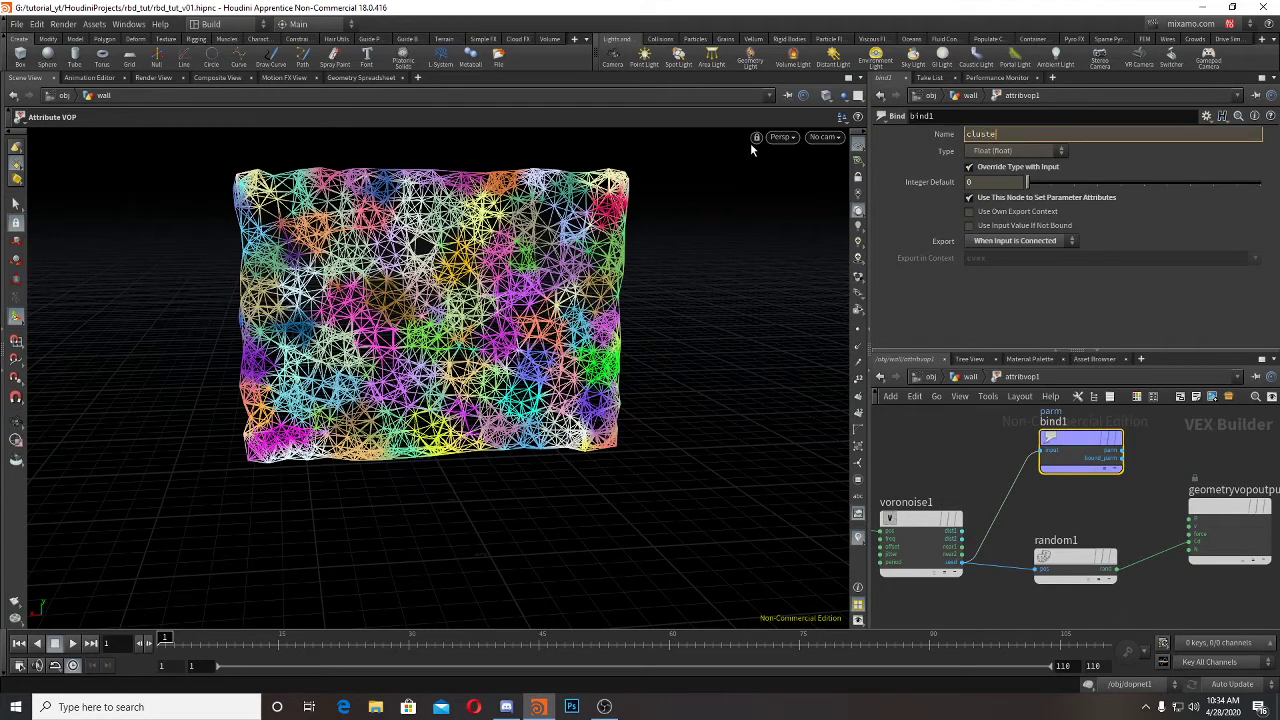
{"action": "type", "text": "r"}
{"action": "key", "text": "Return"}
{"action": "left_click_drag", "start_coordinate": [1077, 445], "coordinate": [1098, 431]}
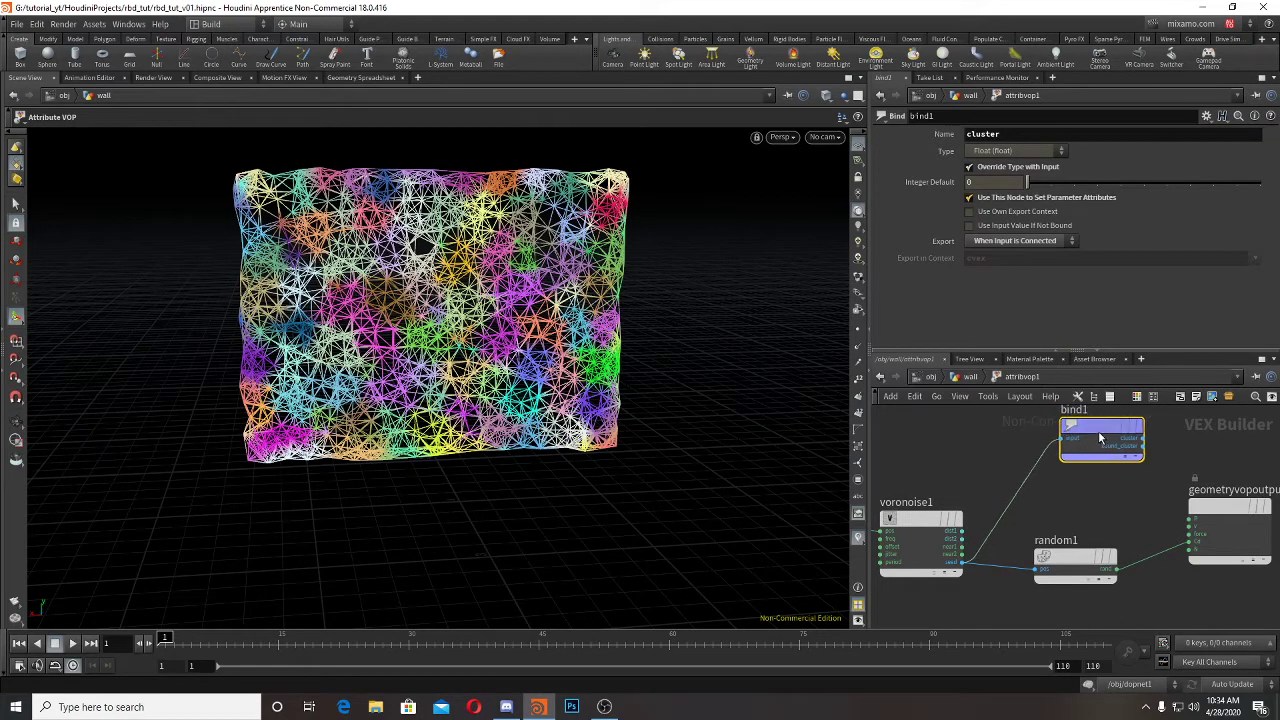
Step: Inspect the point attributes in the geometry spreadsheet sorted by cluster, and return to the 3D scene view
{"action": "left_click", "coordinate": [360, 78]}
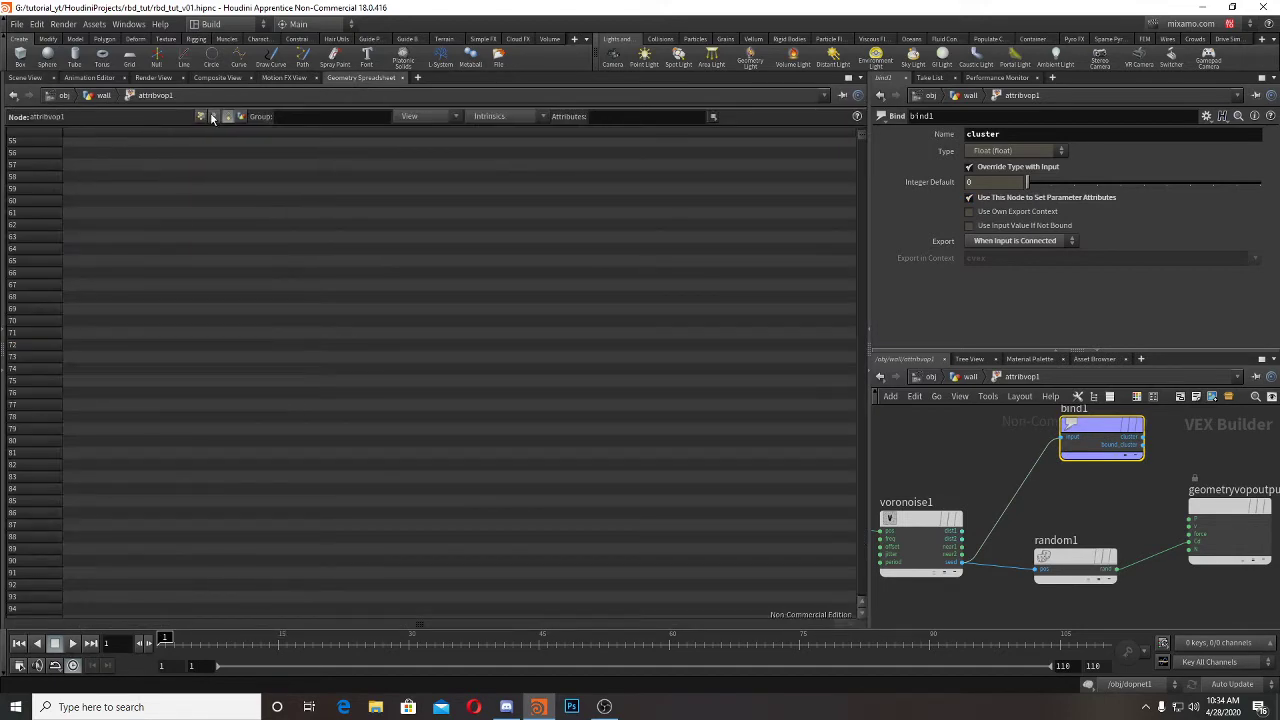
{"action": "left_click", "coordinate": [201, 116]}
{"action": "left_click", "coordinate": [422, 133]}
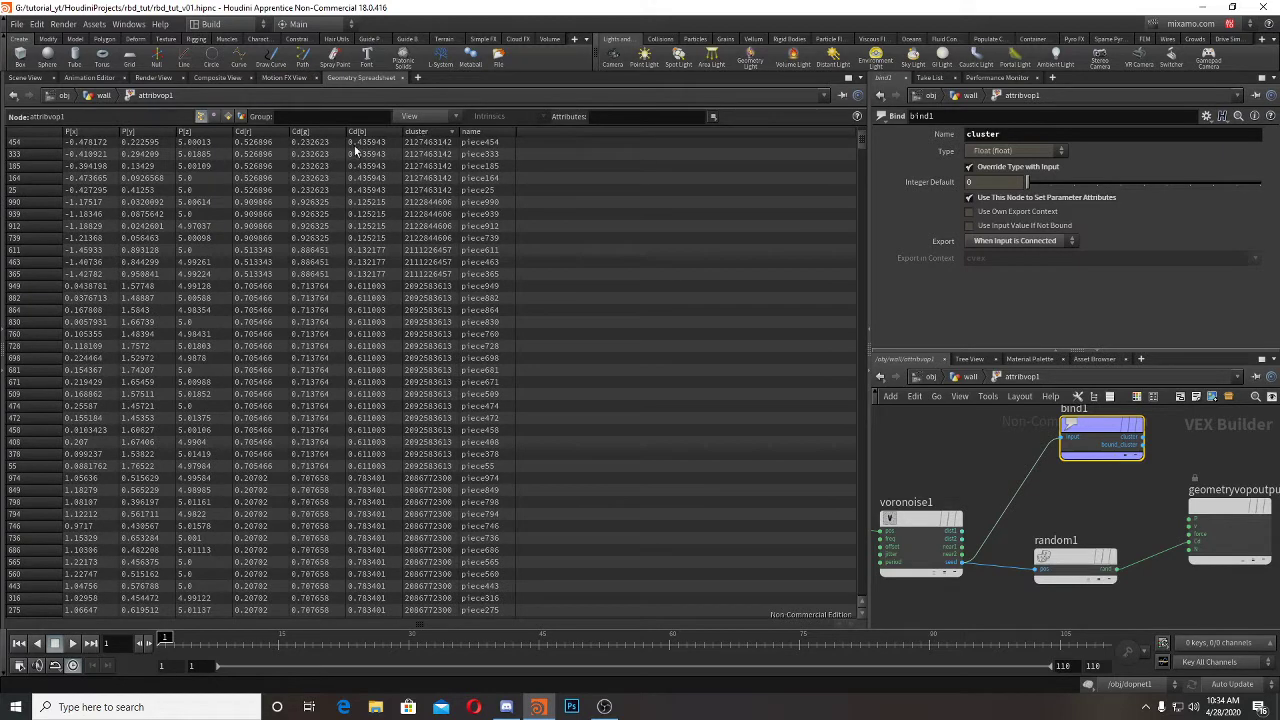
{"action": "left_click", "coordinate": [27, 78]}
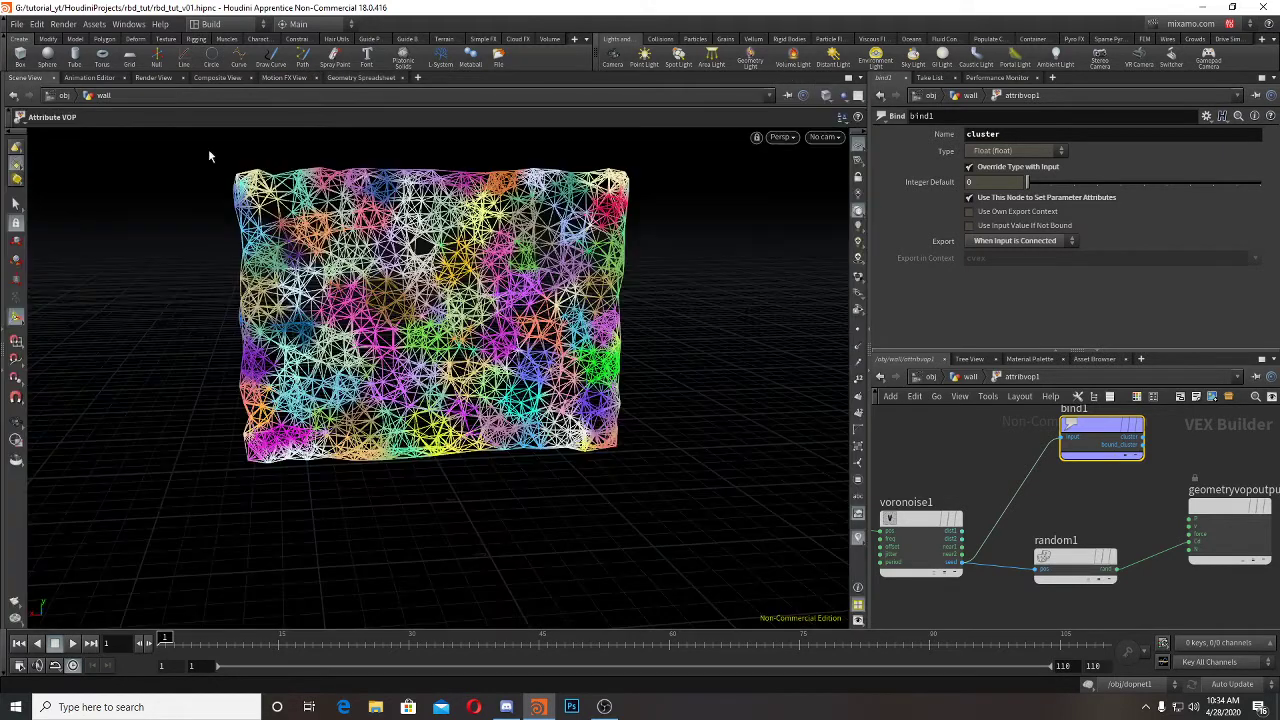
Step: Go back up to the wall network, display primitivewrangle1 and clear its existing VEX code
{"action": "left_click", "coordinate": [961, 378]}
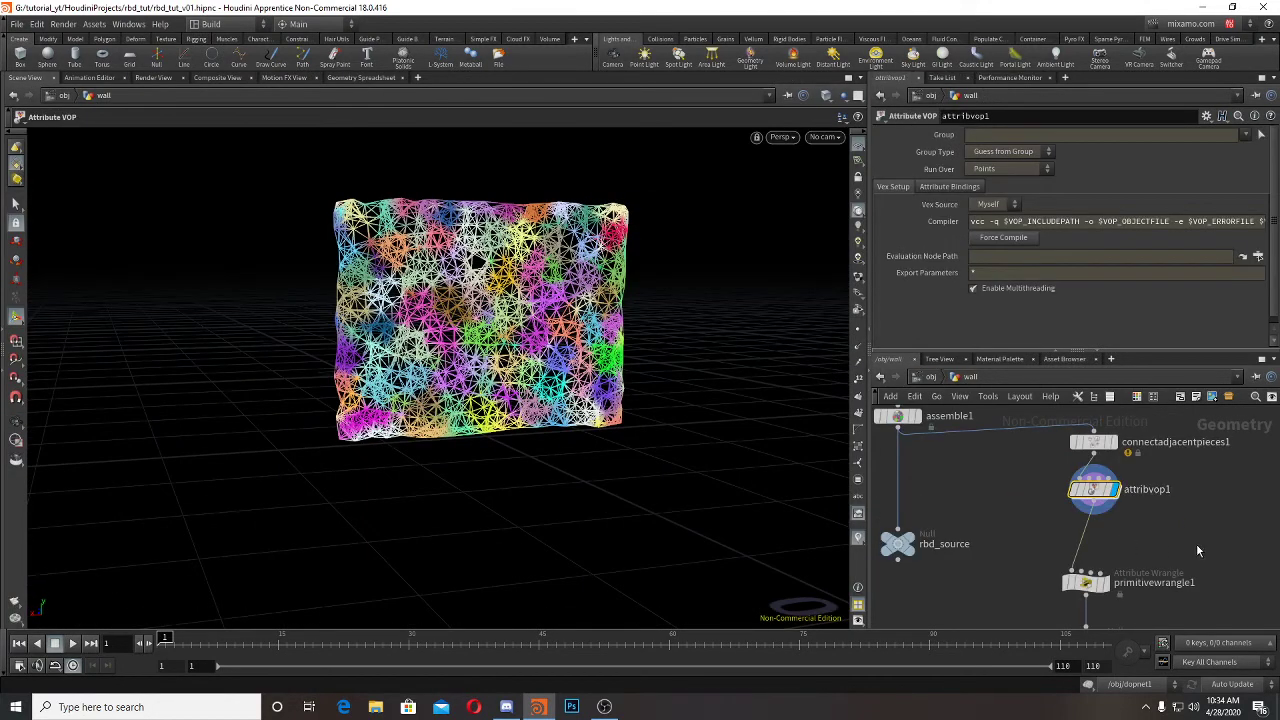
{"action": "left_click_drag", "start_coordinate": [1090, 547], "coordinate": [1100, 514]}
{"action": "left_click", "coordinate": [1121, 487]}
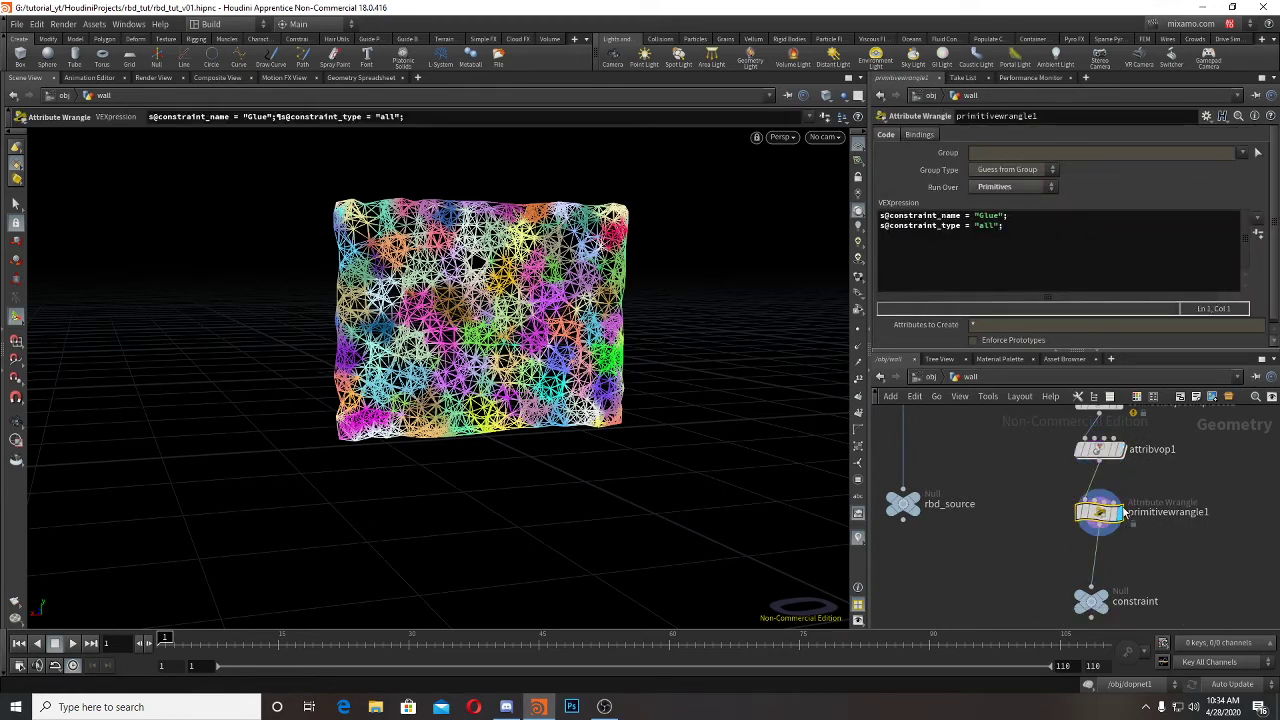
{"action": "left_click_drag", "start_coordinate": [1018, 240], "coordinate": [761, 179]}
{"action": "key", "text": "BackSpace"}
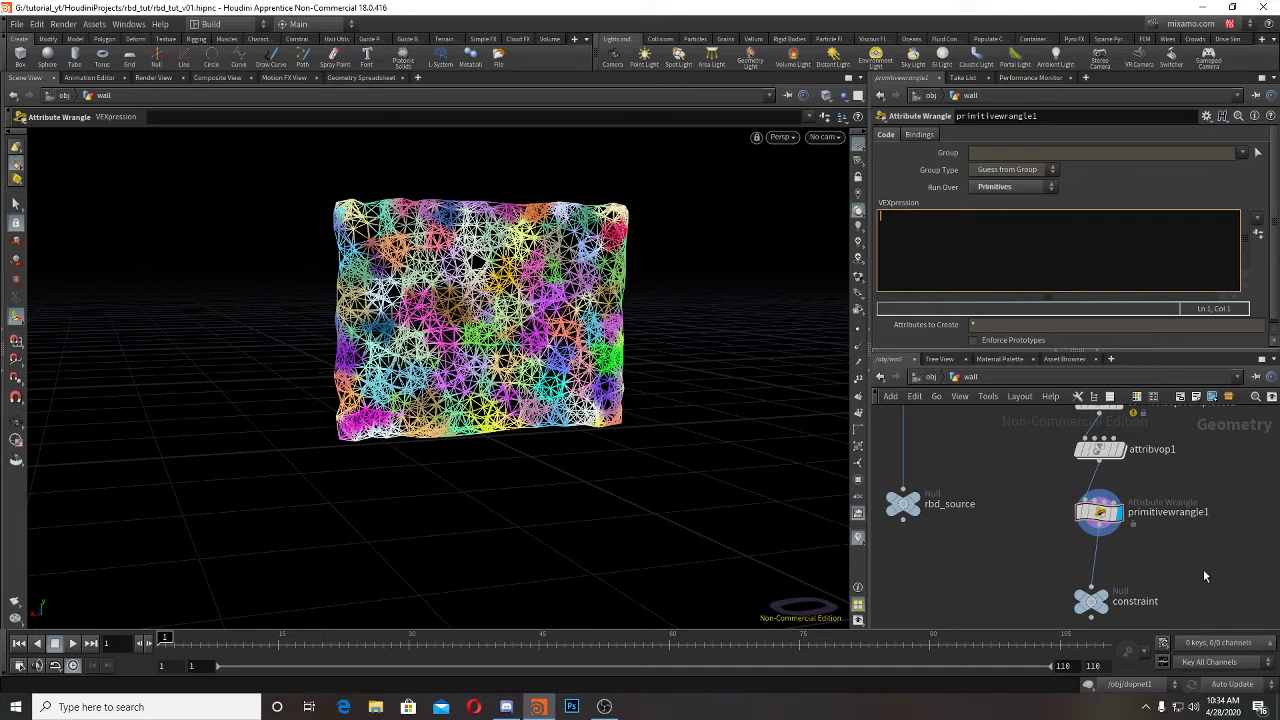
Step: Rearrange primitivewrangle1 beneath attribvop1 in the network and make it the displayed node
{"action": "middle_click_drag", "start_coordinate": [1203, 552], "coordinate": [1160, 501]}
{"action": "left_click_drag", "start_coordinate": [1121, 516], "coordinate": [998, 442]}
{"action": "left_click_drag", "start_coordinate": [1060, 473], "coordinate": [1052, 508]}
{"action": "middle_click_drag", "start_coordinate": [1126, 465], "coordinate": [1158, 555]}
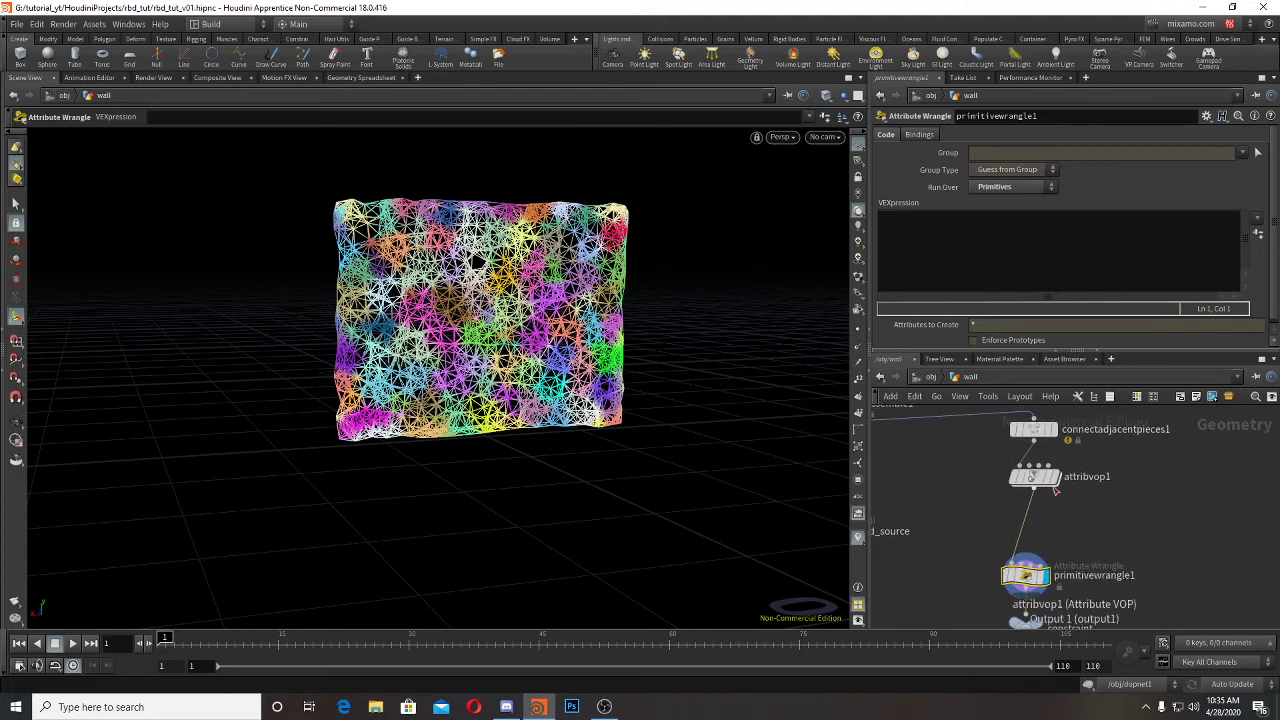
{"action": "left_click", "coordinate": [1037, 485]}
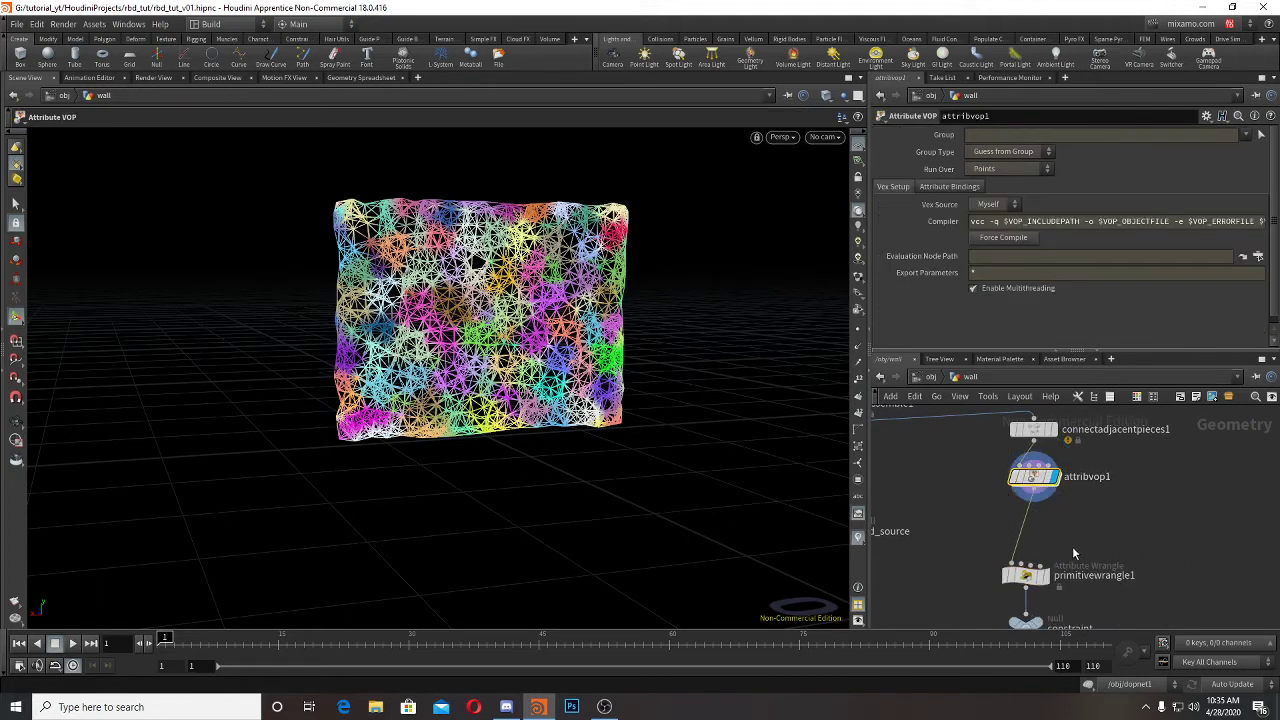
{"action": "left_click_drag", "start_coordinate": [1046, 578], "coordinate": [1047, 546]}
{"action": "left_click", "coordinate": [1047, 546]}
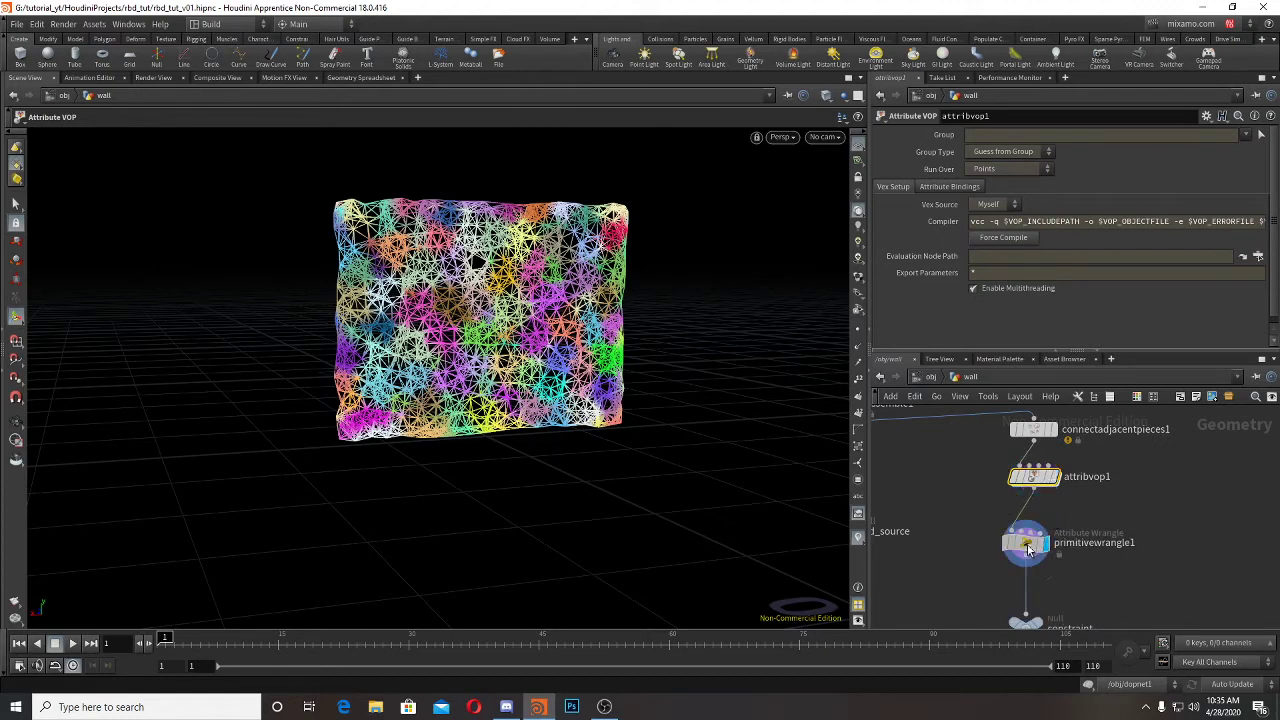
Step: Start the VEX expression of primitivewrangle1 with an open primpoint( call
{"action": "left_click", "coordinate": [993, 247]}
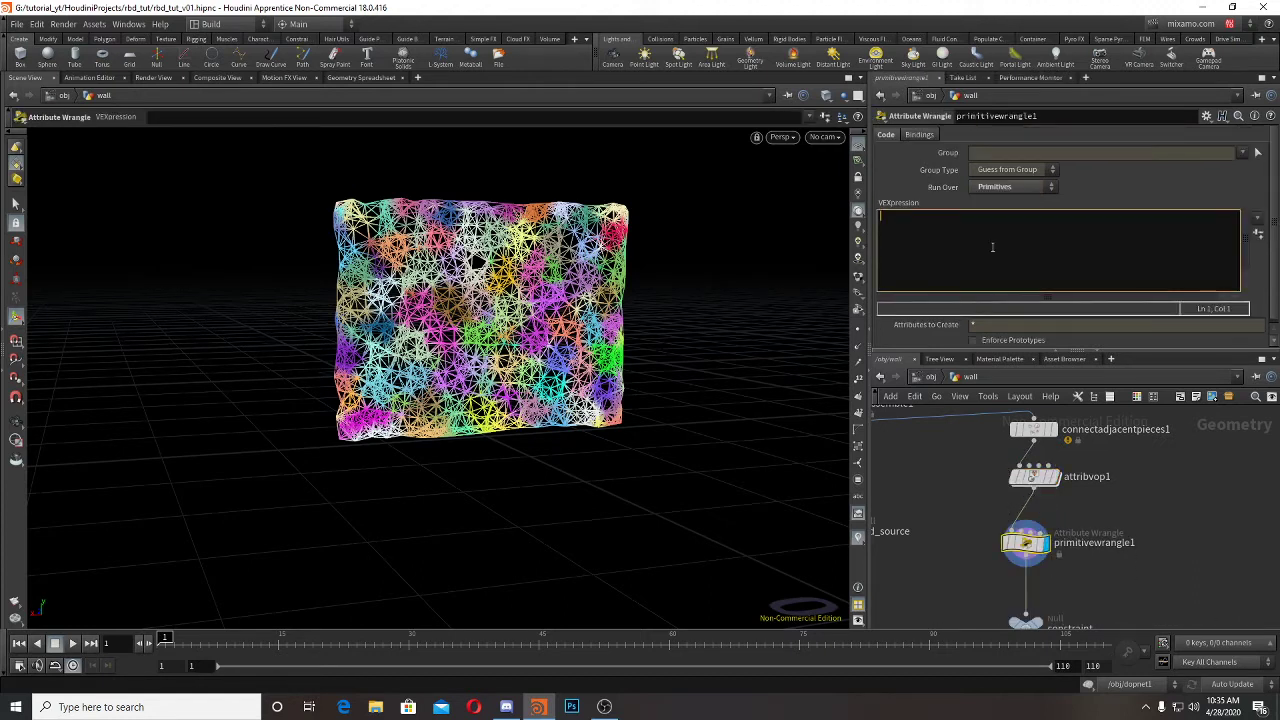
{"action": "type", "text": "primp"}
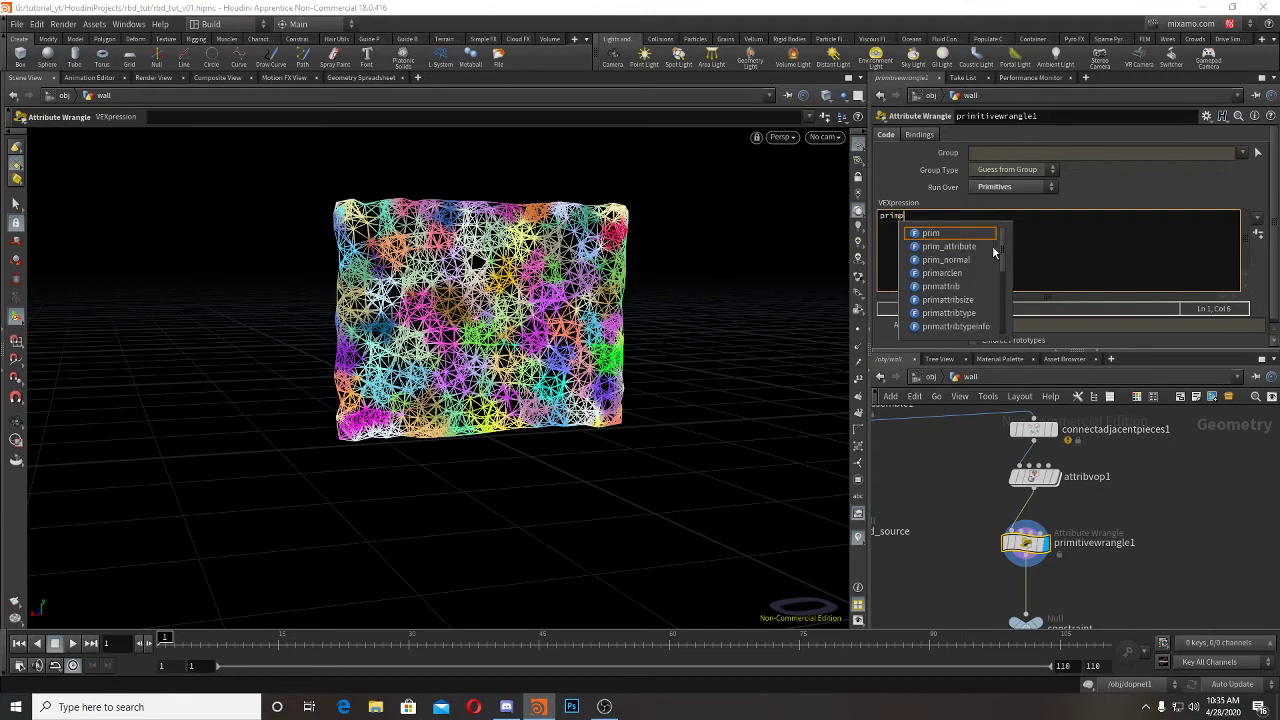
{"action": "type", "text": "oint("}
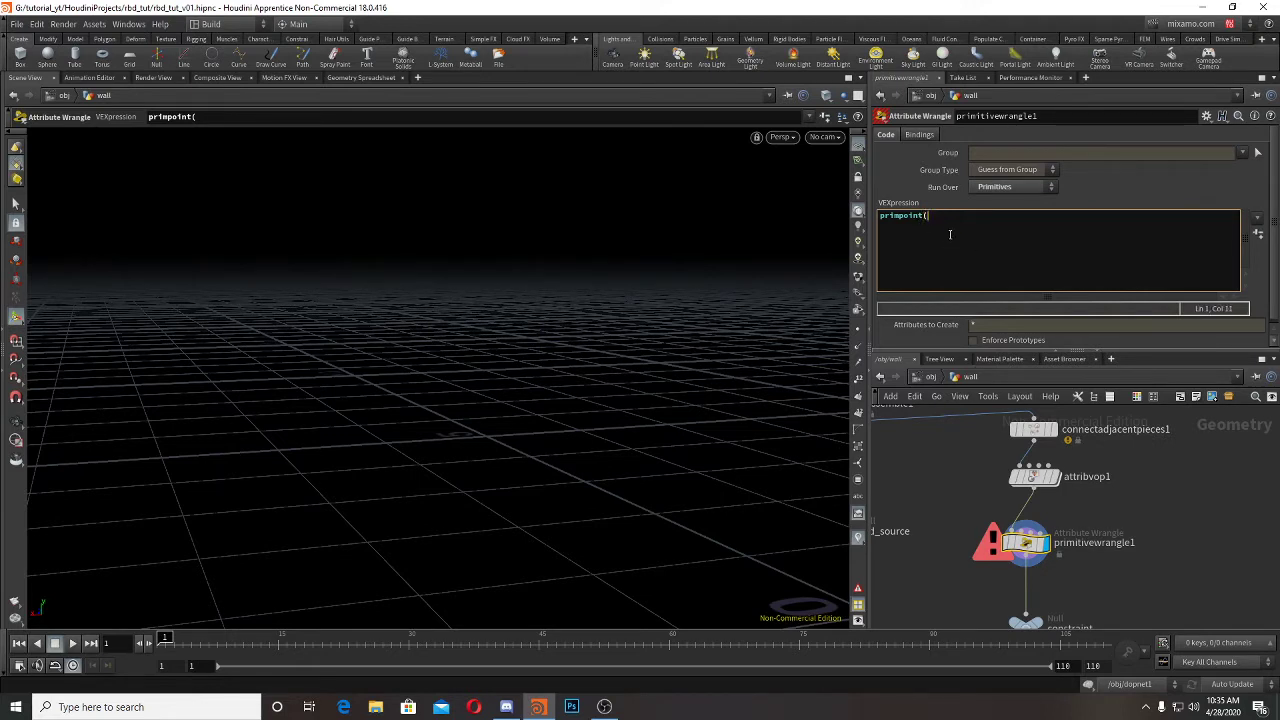
Step: Look up the primpoint VEX function in the help and place the help window beside the code
{"action": "key", "text": "F1"}
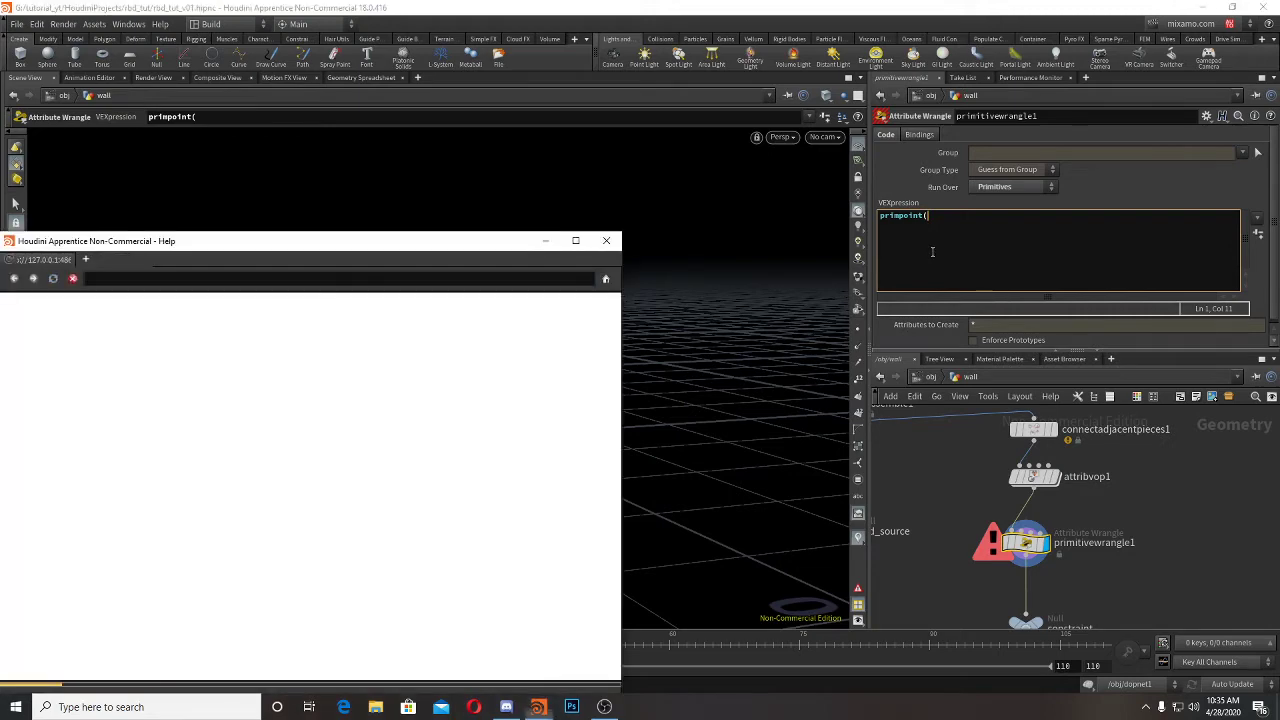
{"action": "left_click_drag", "start_coordinate": [440, 250], "coordinate": [597, 191]}
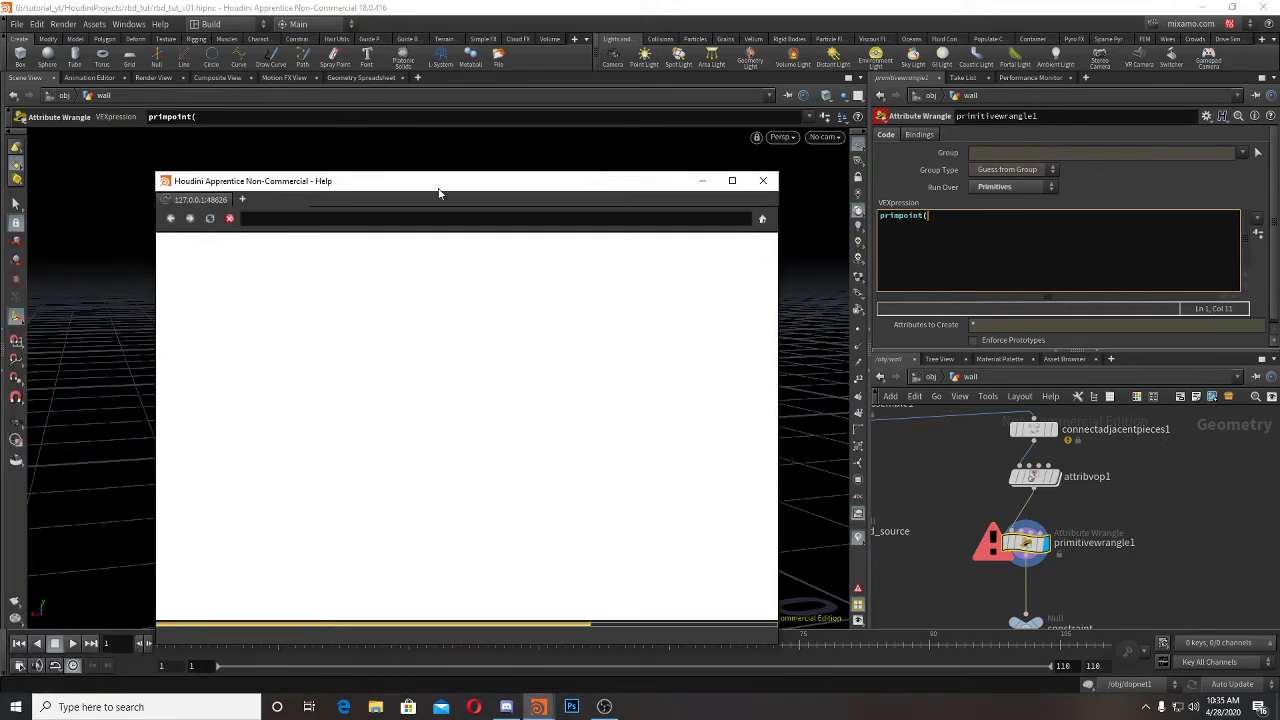
{"action": "left_click_drag", "start_coordinate": [441, 188], "coordinate": [445, 183]}
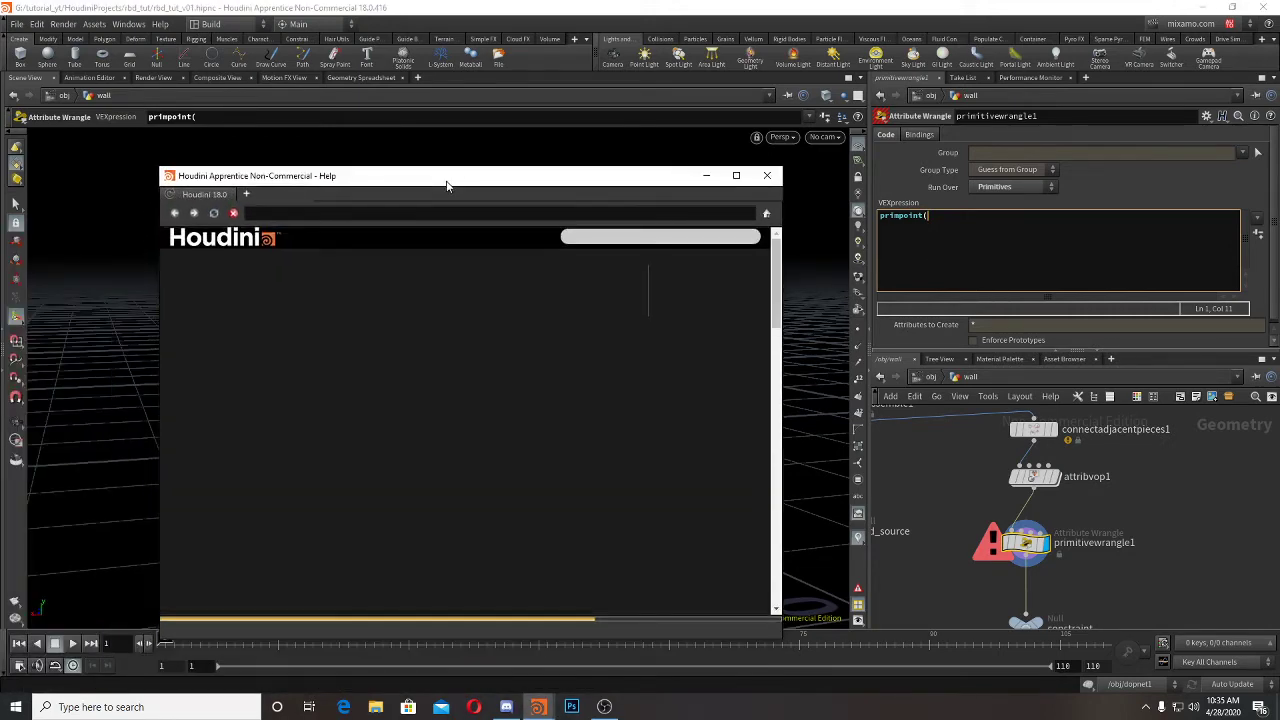
{"action": "left_click", "coordinate": [922, 227]}
{"action": "key", "text": "F1"}
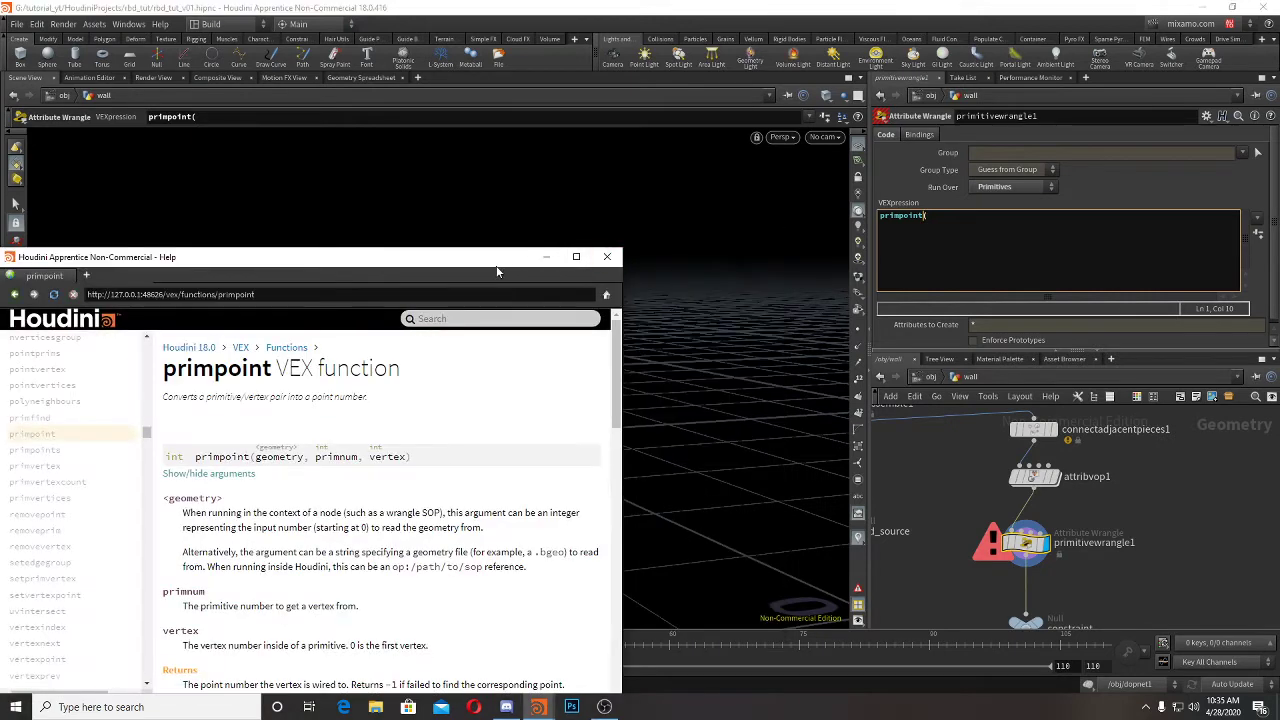
{"action": "left_click_drag", "start_coordinate": [460, 258], "coordinate": [581, 137]}
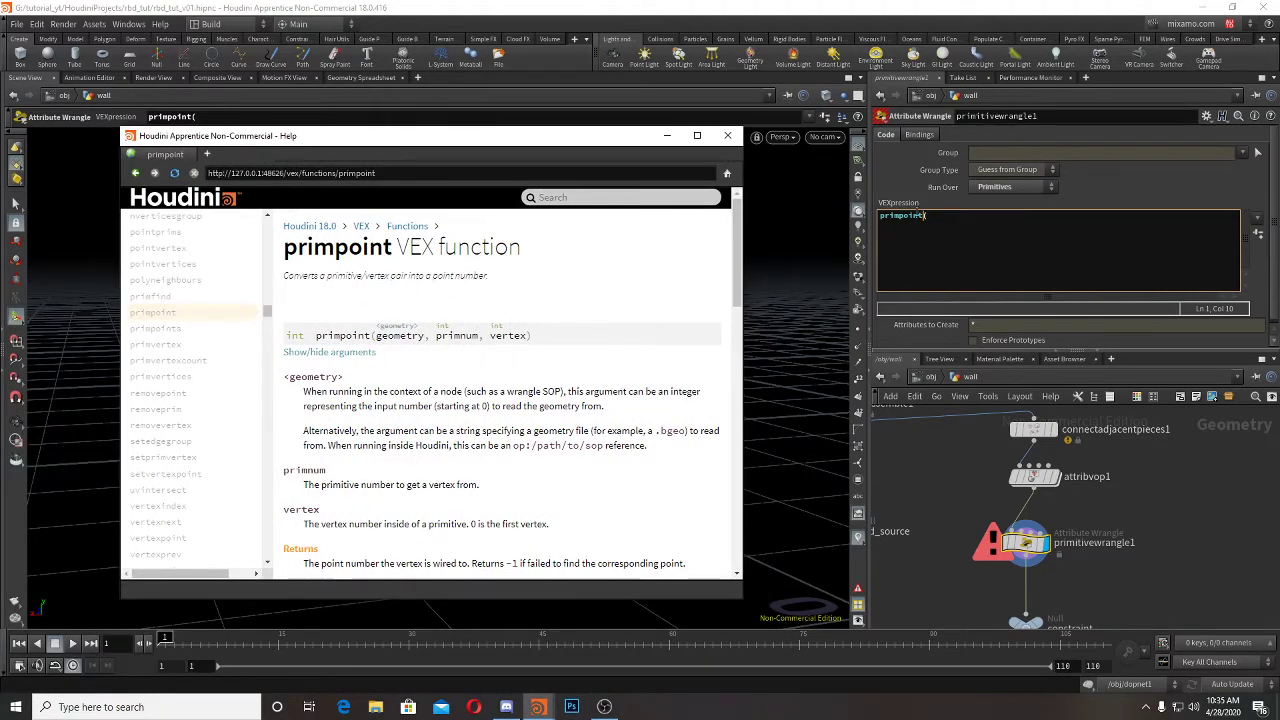
{"action": "left_click", "coordinate": [1006, 228]}
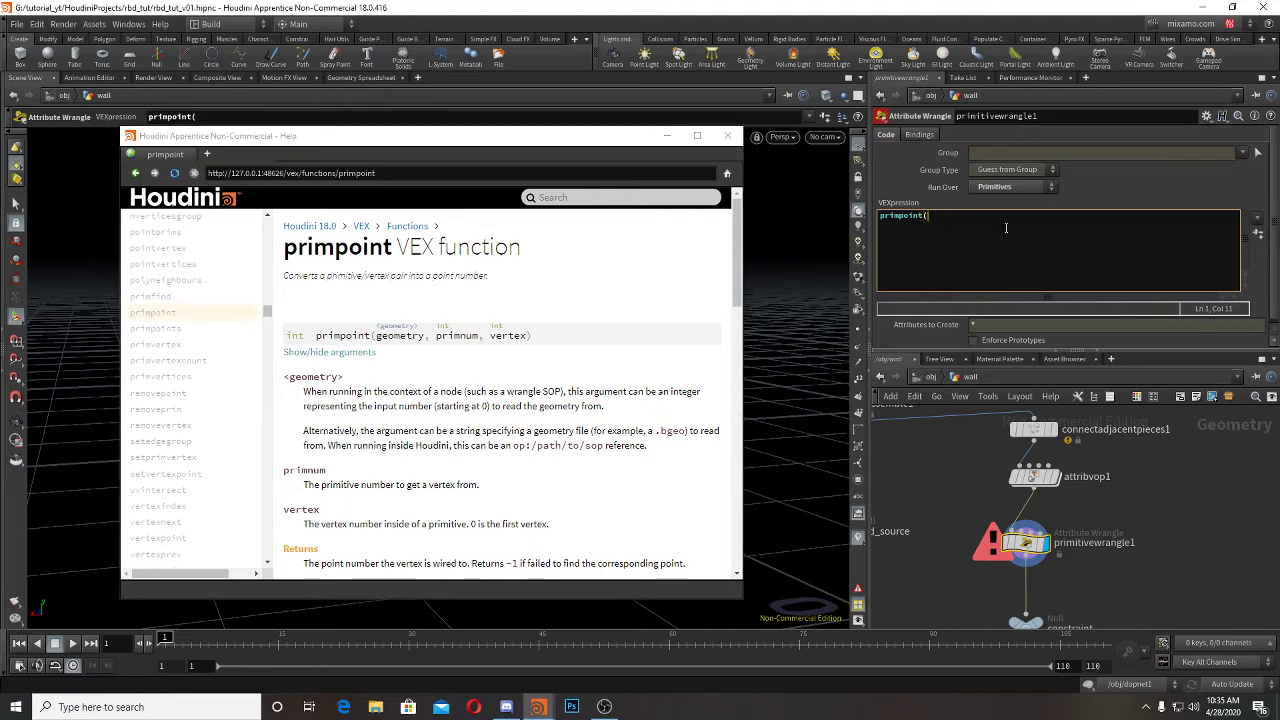
{"action": "type", "text": "0,@pri"}
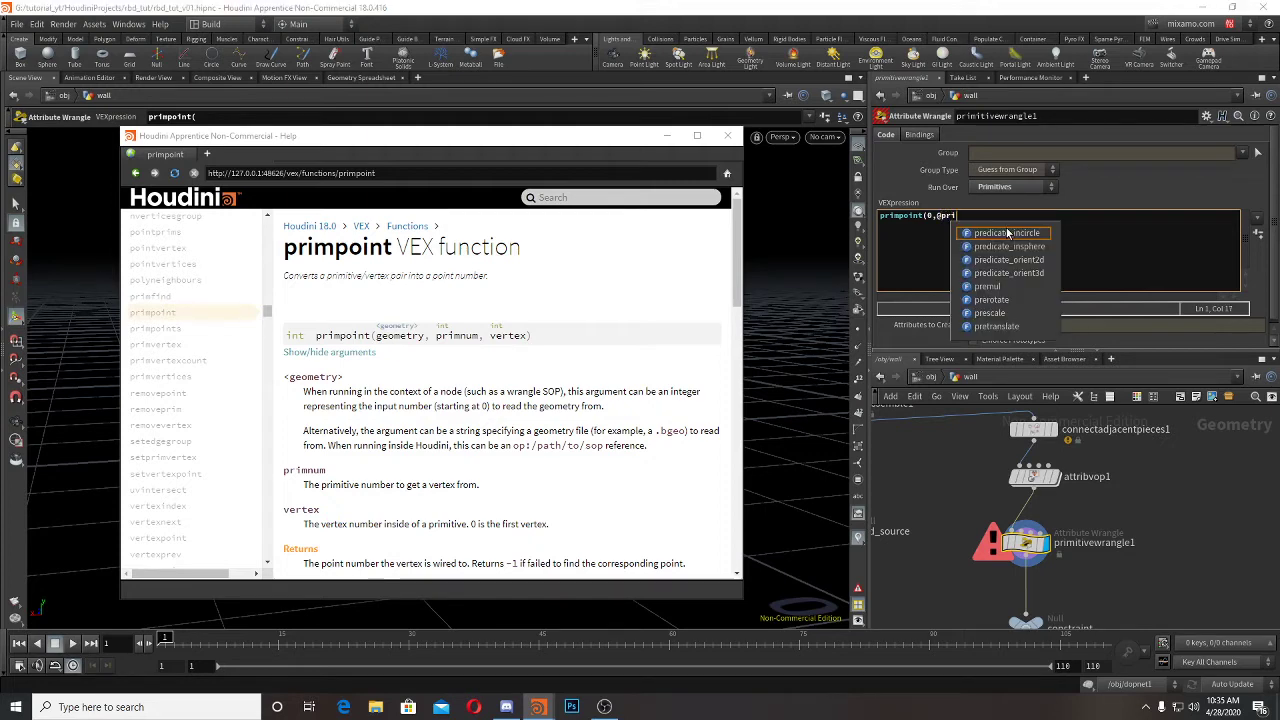
{"action": "type", "text": "mnum,0"}
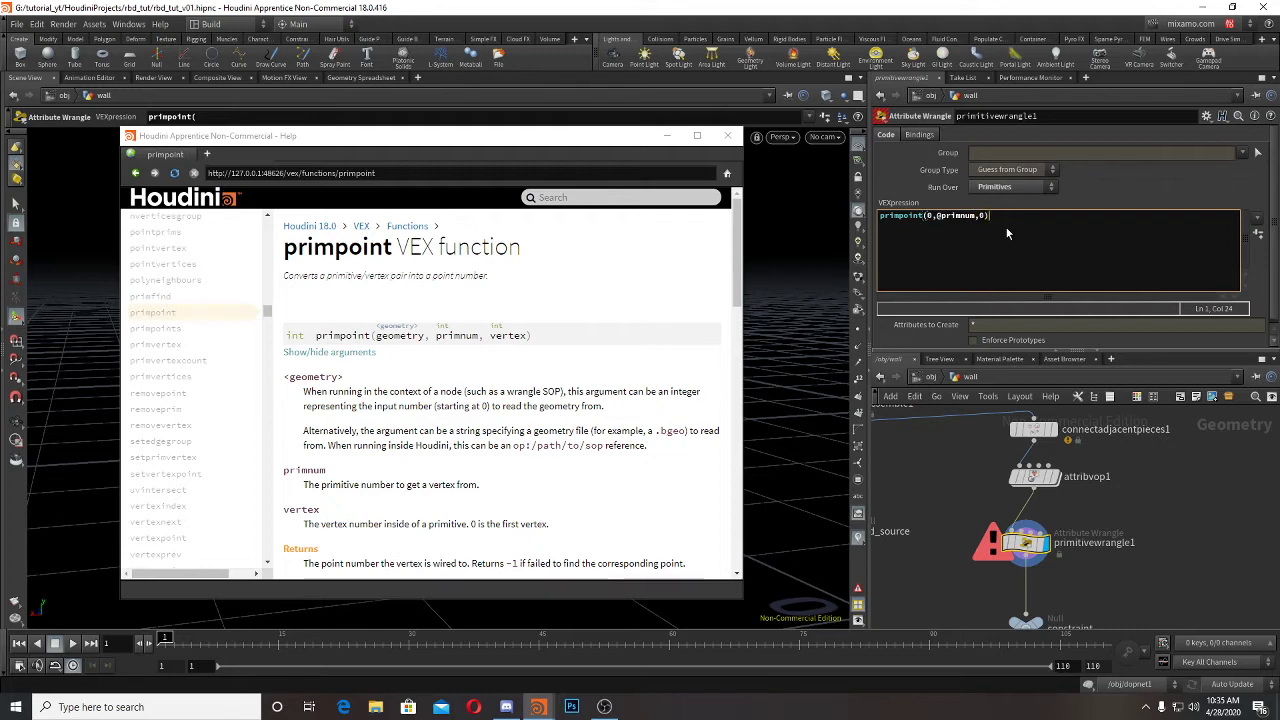
Step: Insert vertexpoint( in front of the primpoint call in the wrangle code
{"action": "key", "text": "Home"}
{"action": "type", "text": "vertex point"}
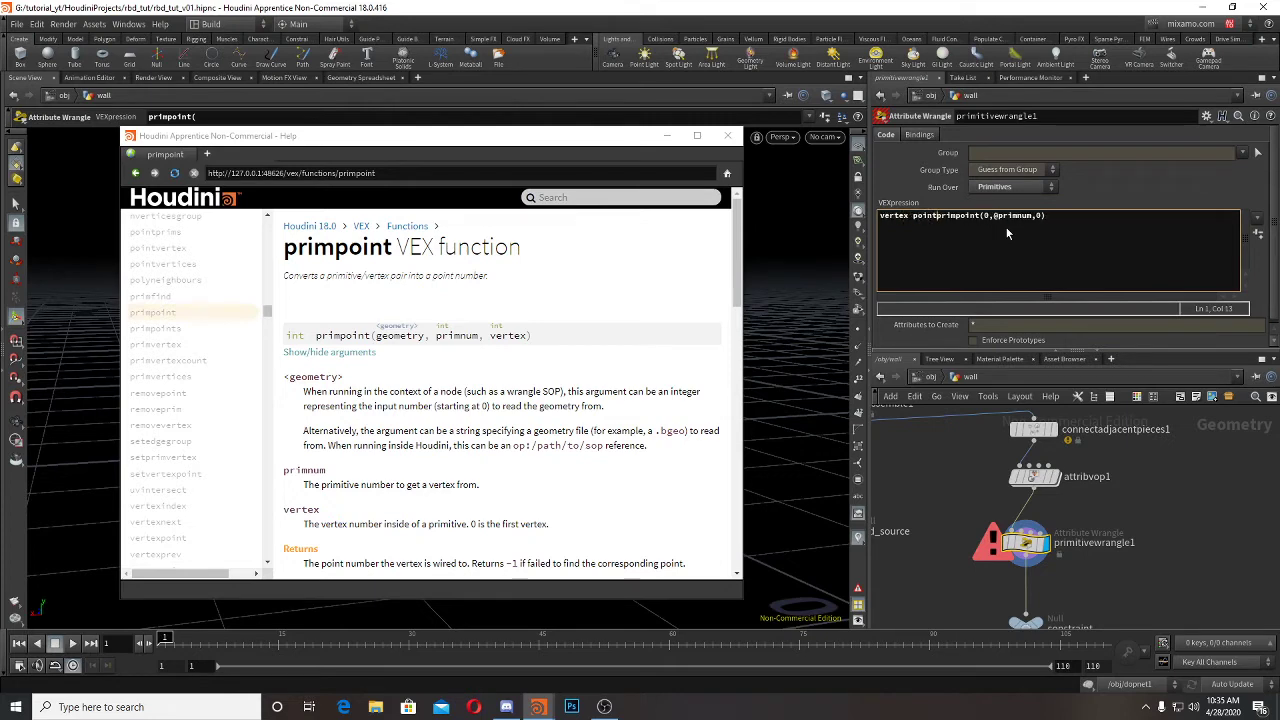
{"action": "key", "text": "BackSpace"}
{"action": "key", "text": "BackSpace"}
{"action": "key", "text": "BackSpace"}
{"action": "key", "text": "BackSpace"}
{"action": "key", "text": "BackSpace"}
{"action": "key", "text": "BackSpace"}
{"action": "type", "text": "point("}
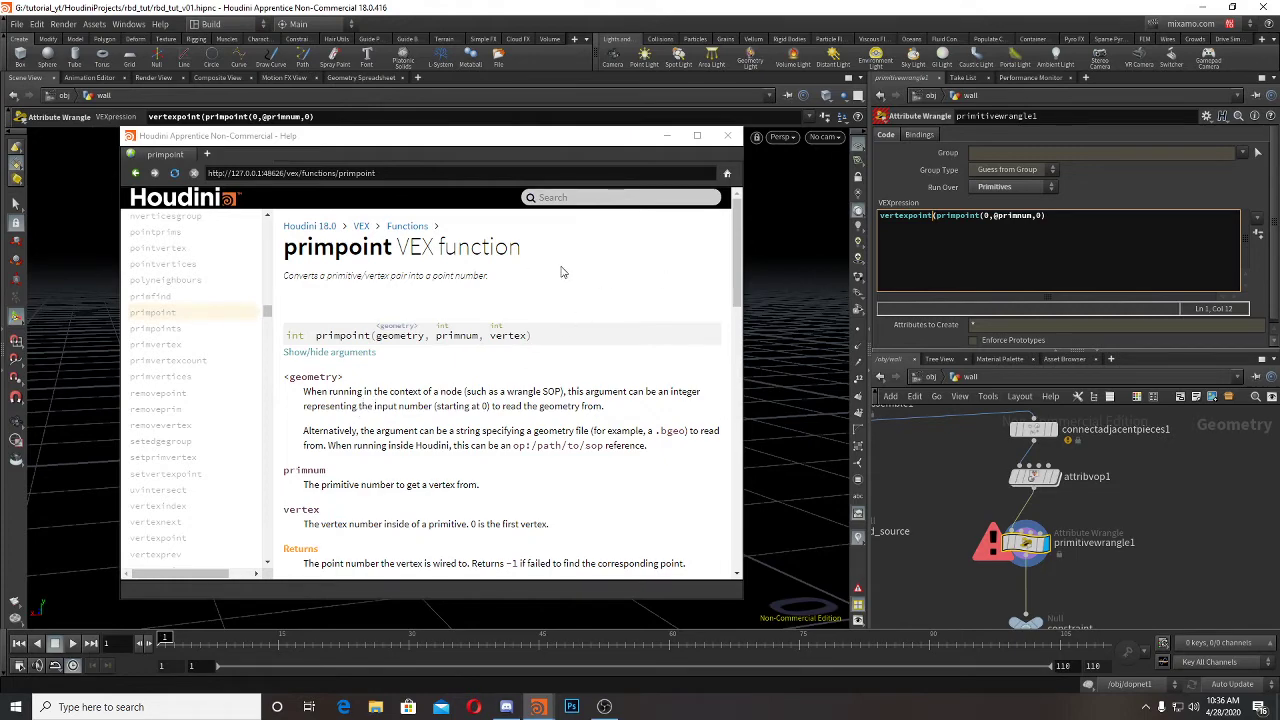
Step: Look up the vertexpoint VEX function in the help and read its arguments beside the code
{"action": "key", "text": "F1"}
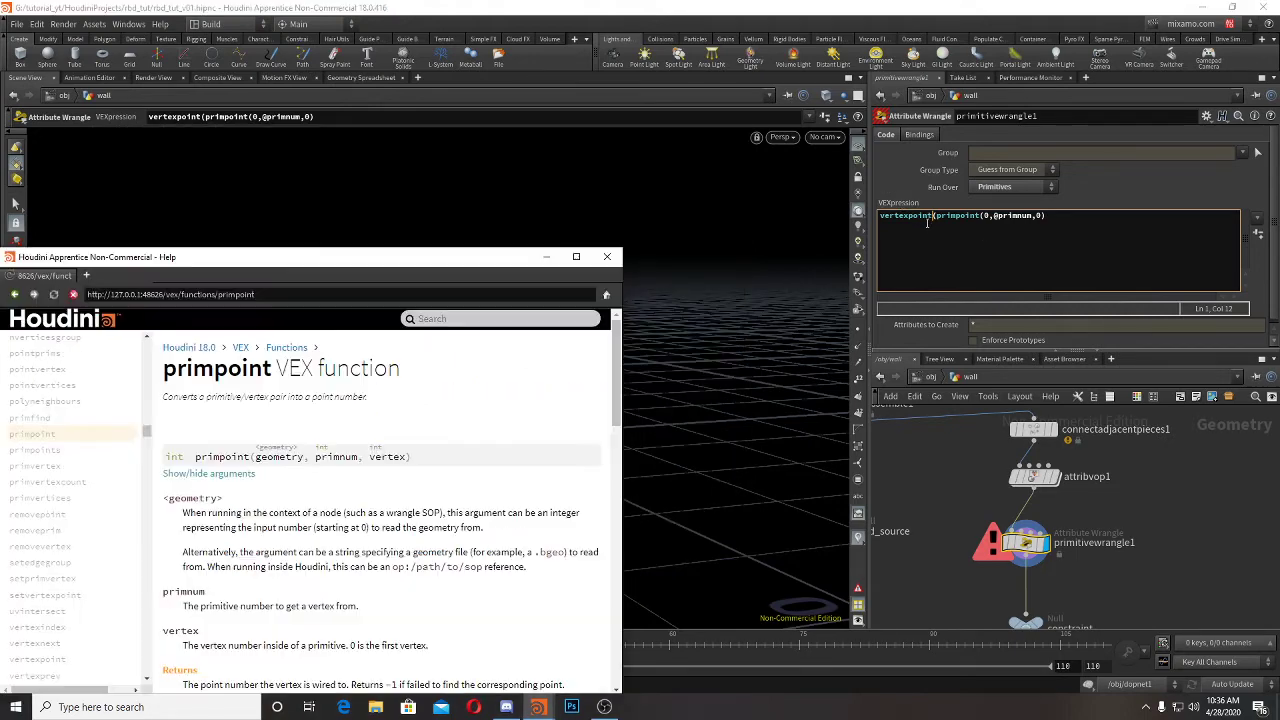
{"action": "left_click_drag", "start_coordinate": [443, 255], "coordinate": [581, 148]}
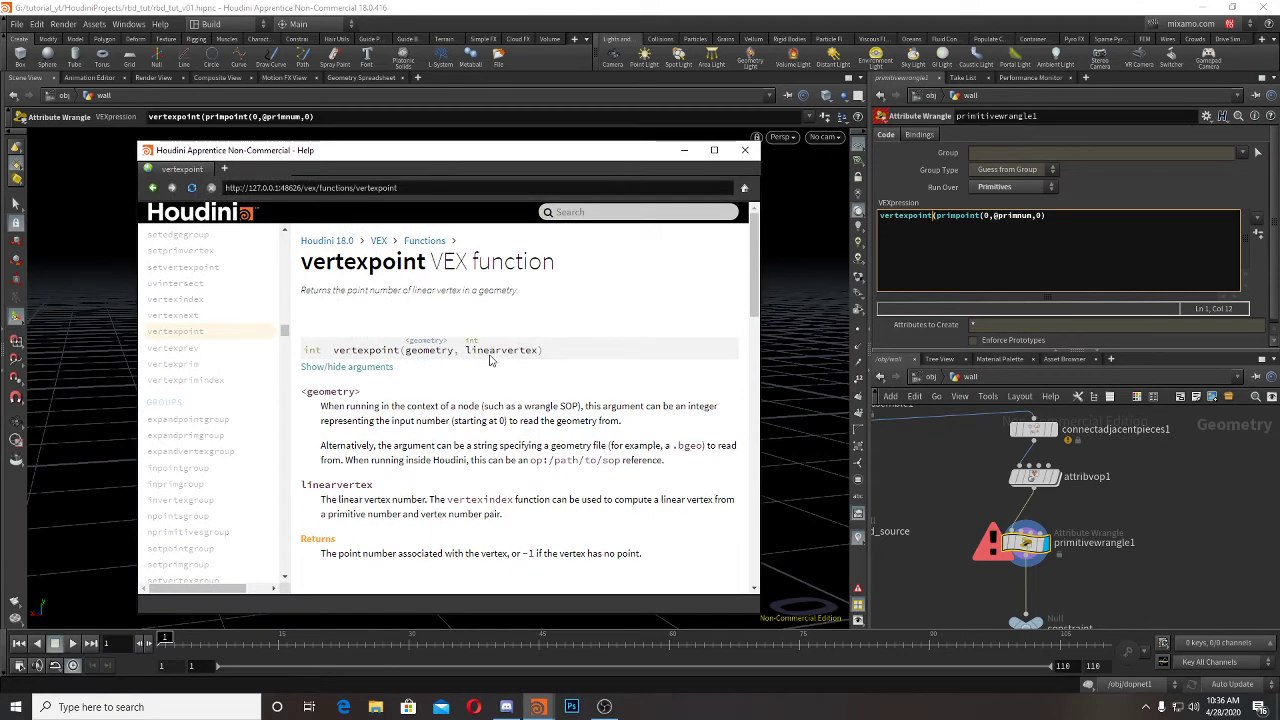
{"action": "scroll", "coordinate": [575, 380], "scroll_direction": "down", "scroll_amount": 3}
{"action": "scroll", "coordinate": [587, 385], "scroll_direction": "up", "scroll_amount": 1}
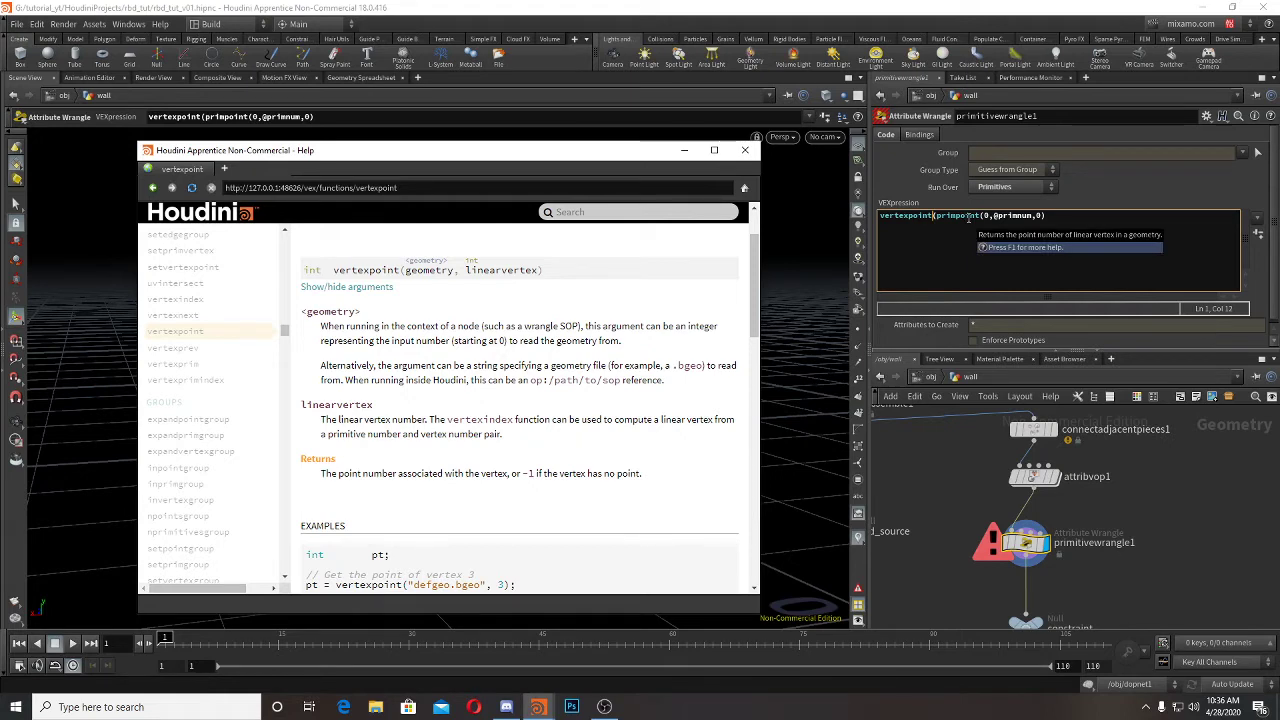
{"action": "left_click_drag", "start_coordinate": [956, 216], "coordinate": [978, 218]}
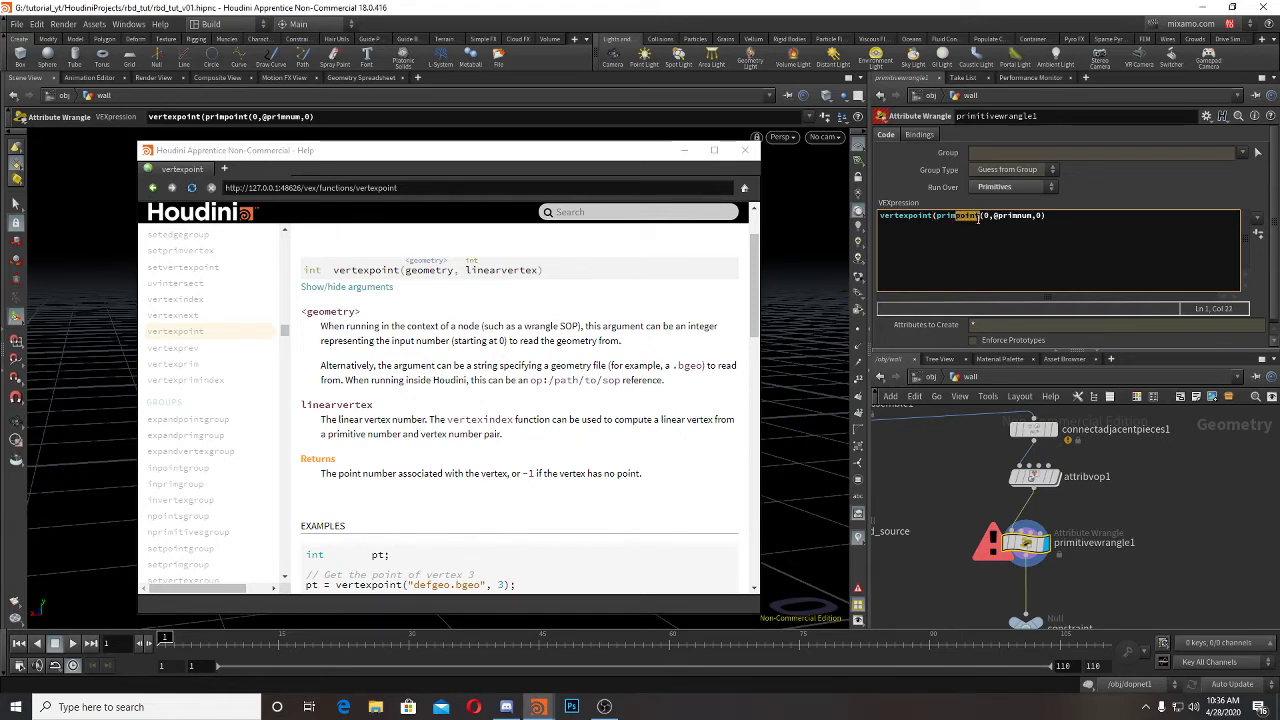
{"action": "type", "text": "vertex"}
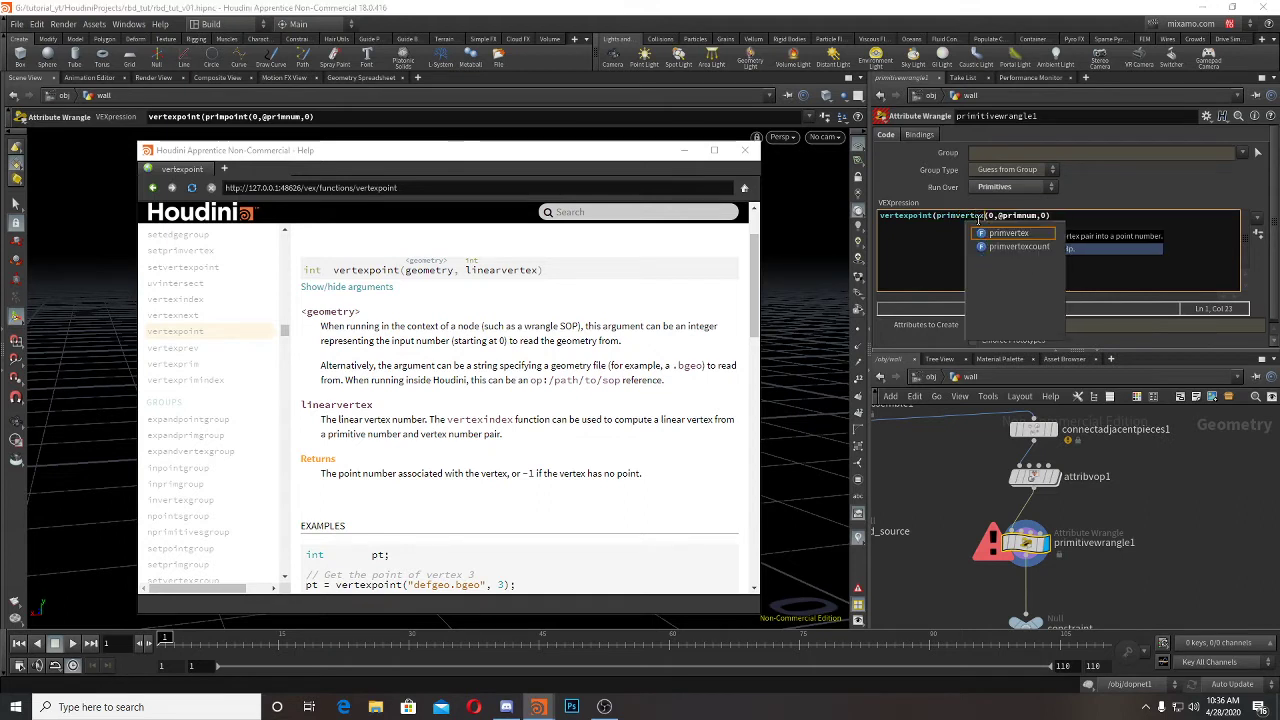
{"action": "left_click", "coordinate": [1149, 271]}
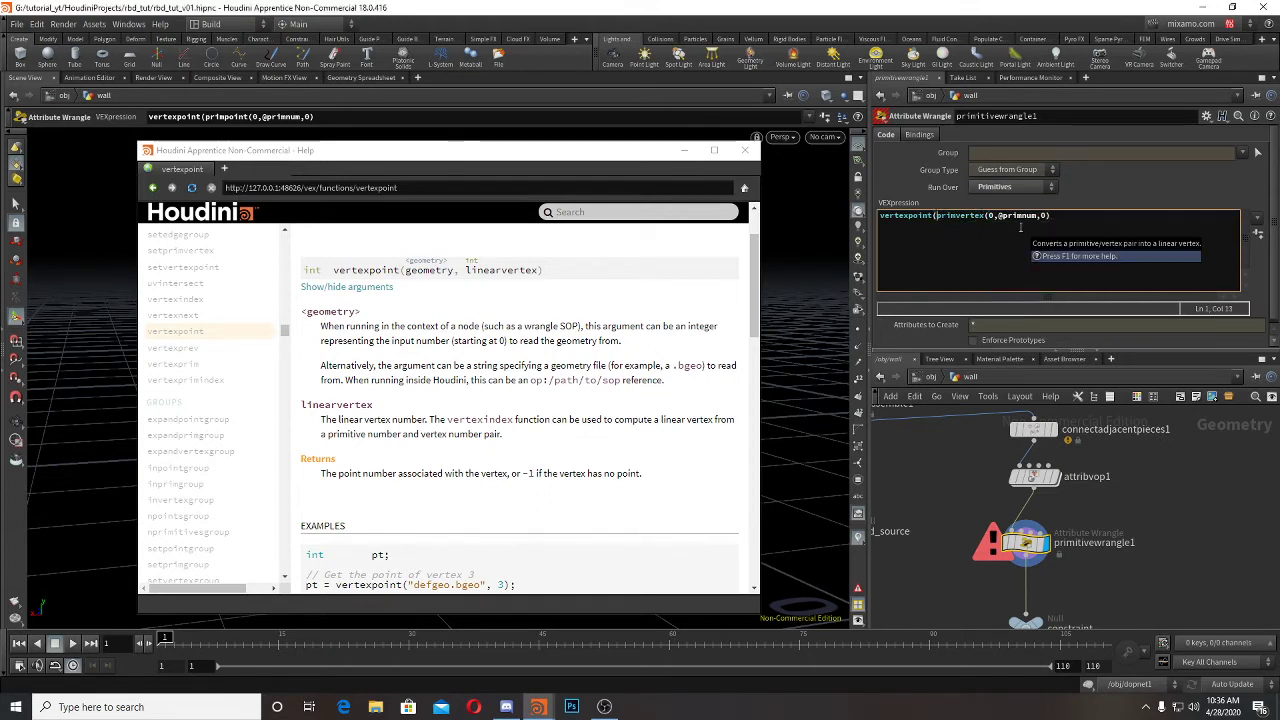
{"action": "type", "text": "0,"}
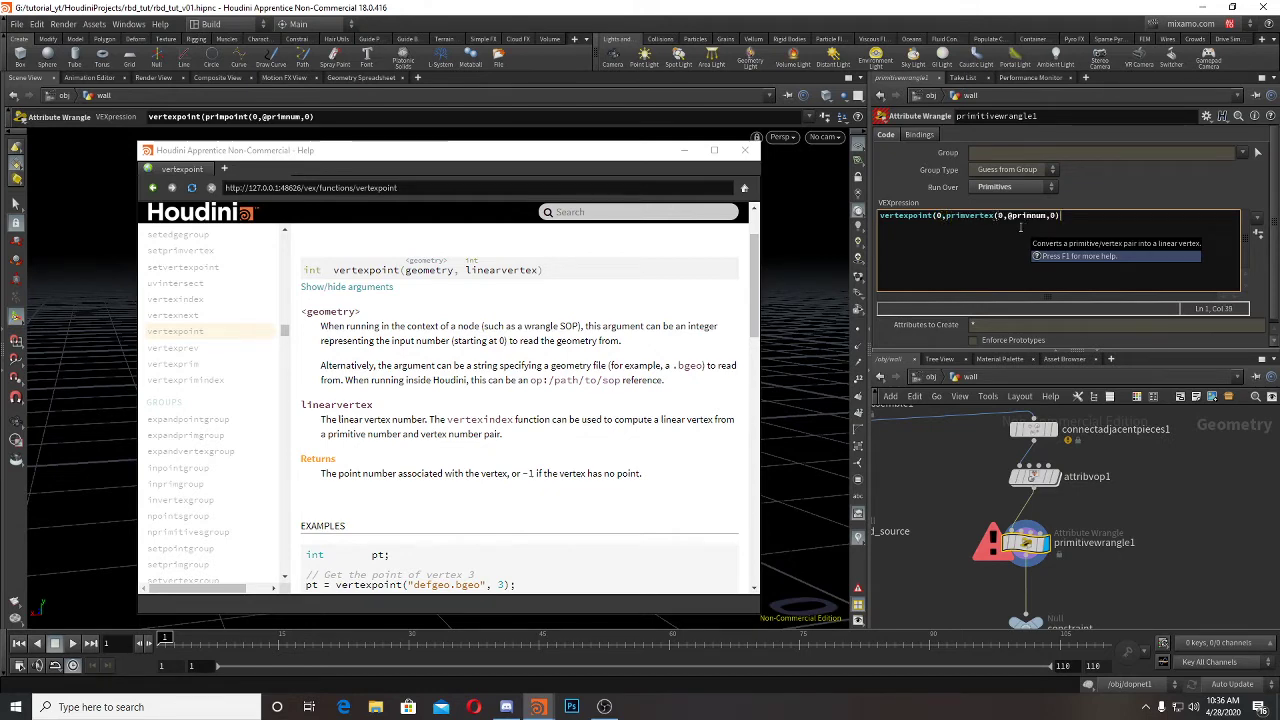
{"action": "type", "text": ")"}
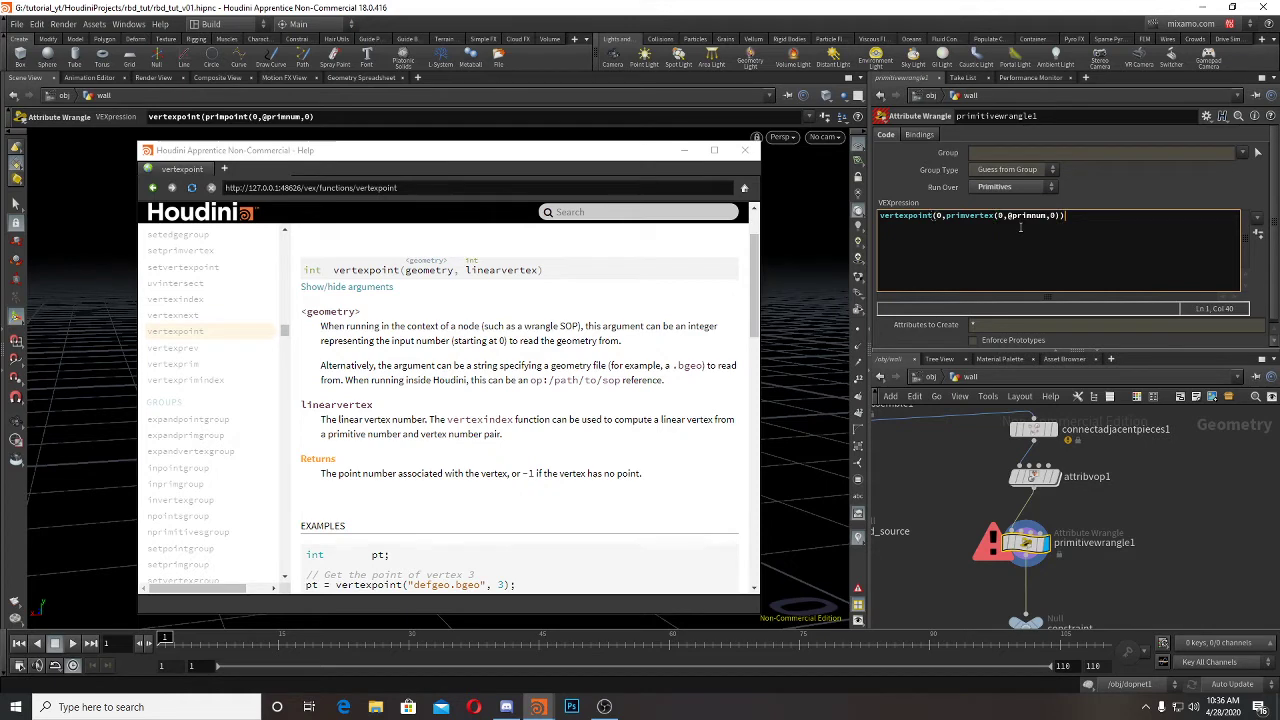
Step: Turn the vertexpoint expression into a finished statement that assigns its value to int pt0
{"action": "type", "text": ";"}
{"action": "key", "text": "Home"}
{"action": "type", "text": "int pt"}
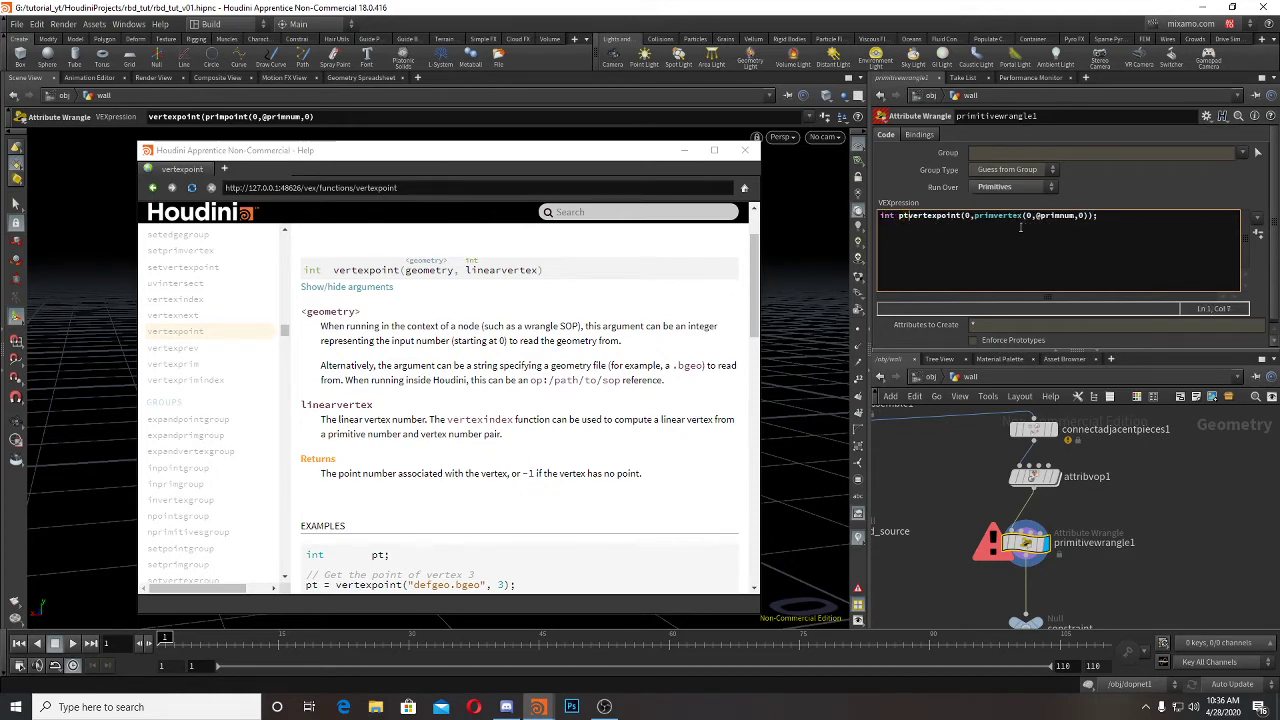
{"action": "type", "text": "0 ="}
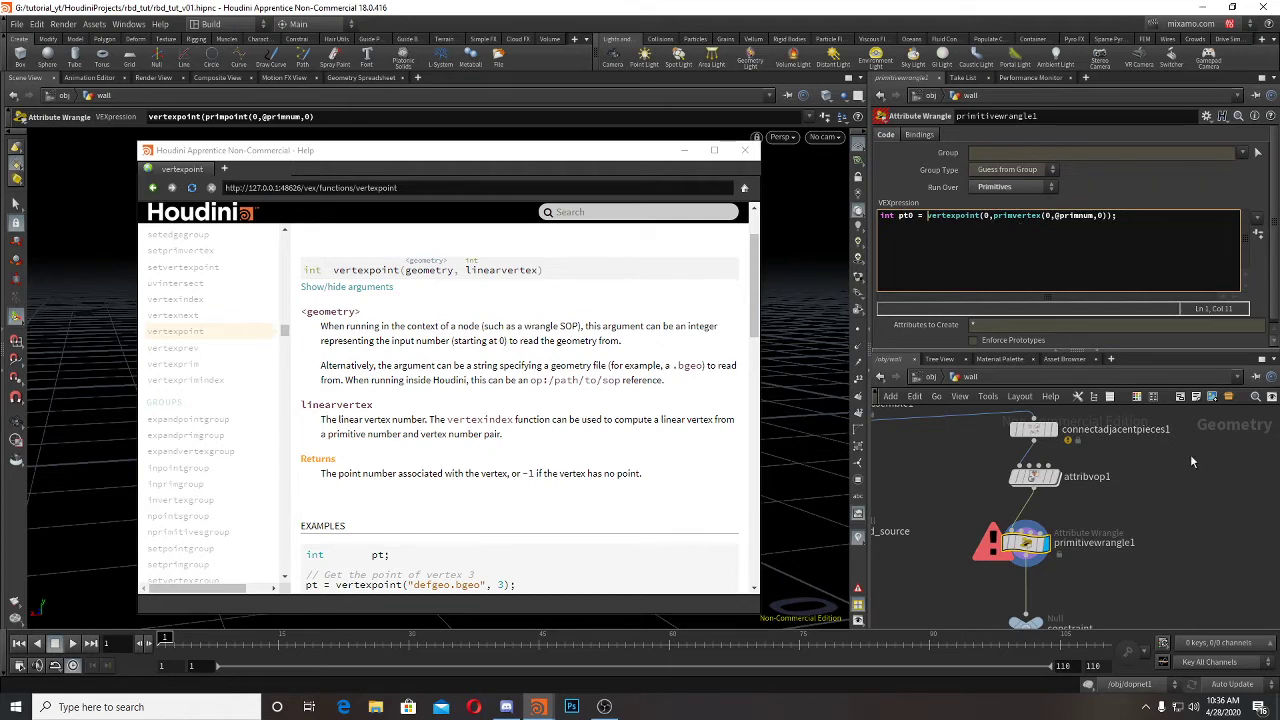
Step: Check the wrangle's vertex and point data in the geometry spreadsheet, with the help window moved out of the way
{"action": "left_click", "coordinate": [360, 78]}
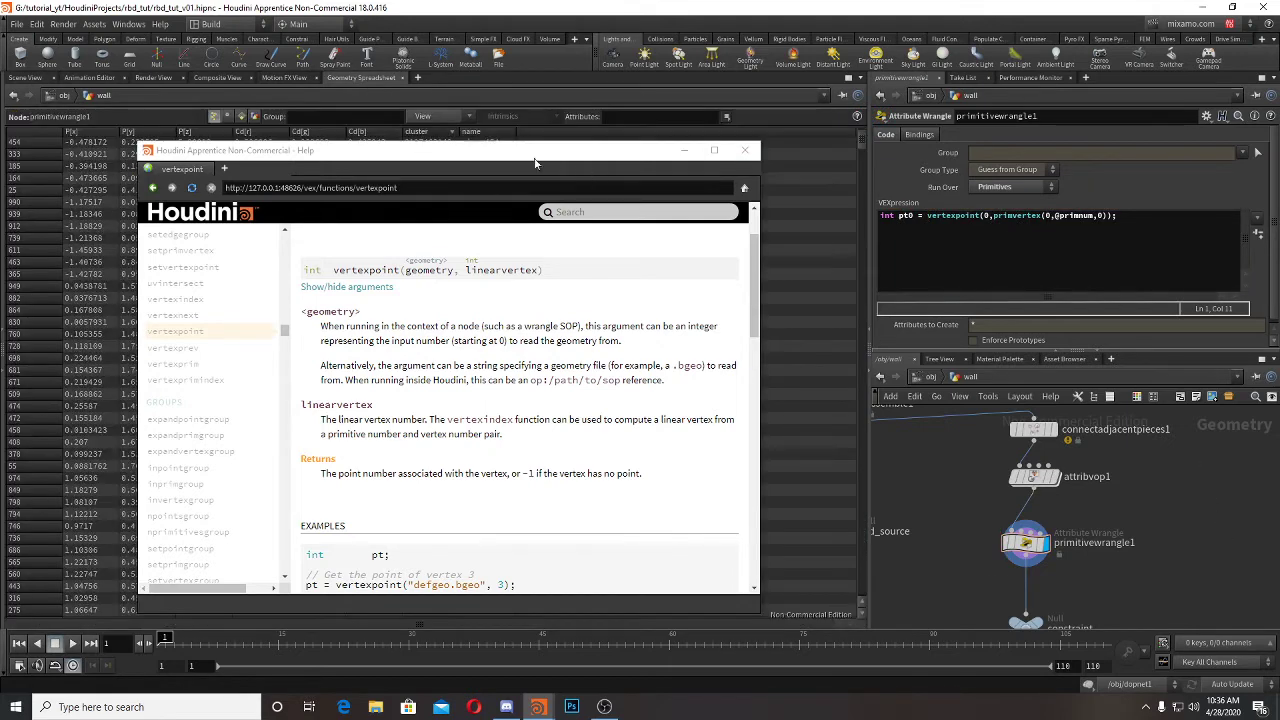
{"action": "left_click_drag", "start_coordinate": [535, 162], "coordinate": [515, 237]}
{"action": "left_click", "coordinate": [228, 117]}
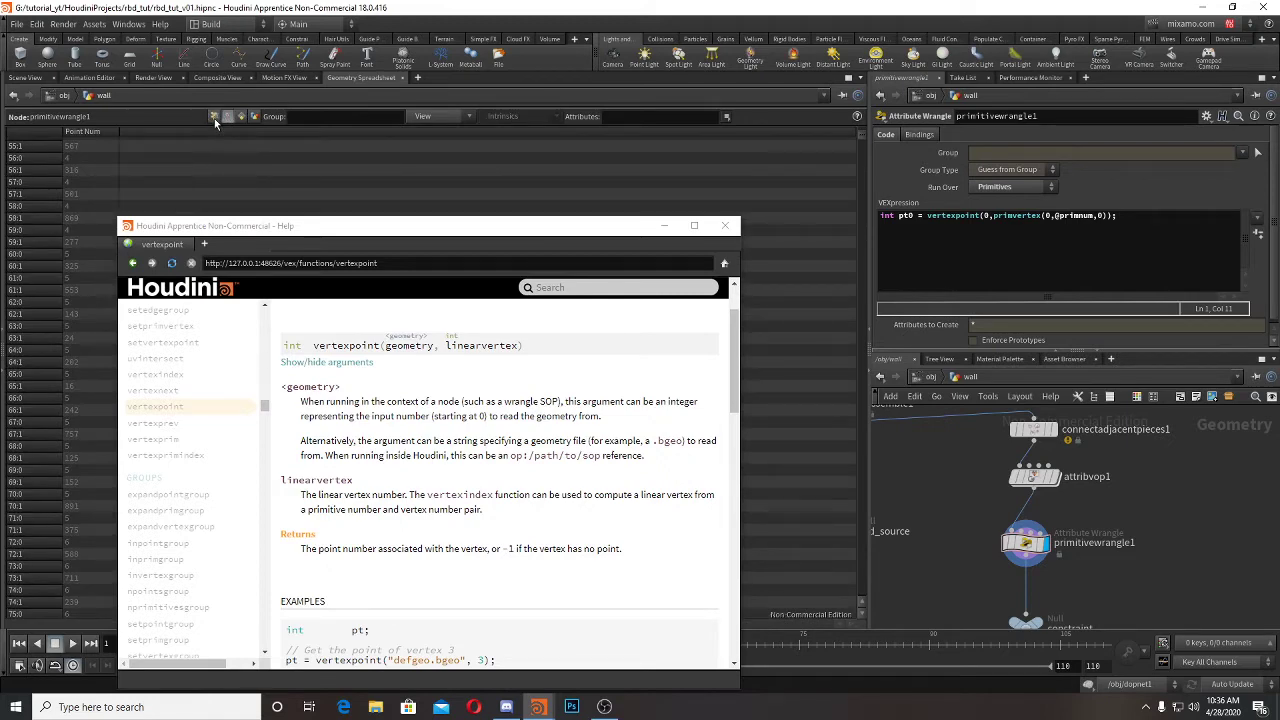
{"action": "left_click", "coordinate": [214, 117]}
Step: Duplicate the pt0 line as int pt1 using vertex index 1, and close the help window
{"action": "left_click_drag", "start_coordinate": [1132, 222], "coordinate": [976, 228]}
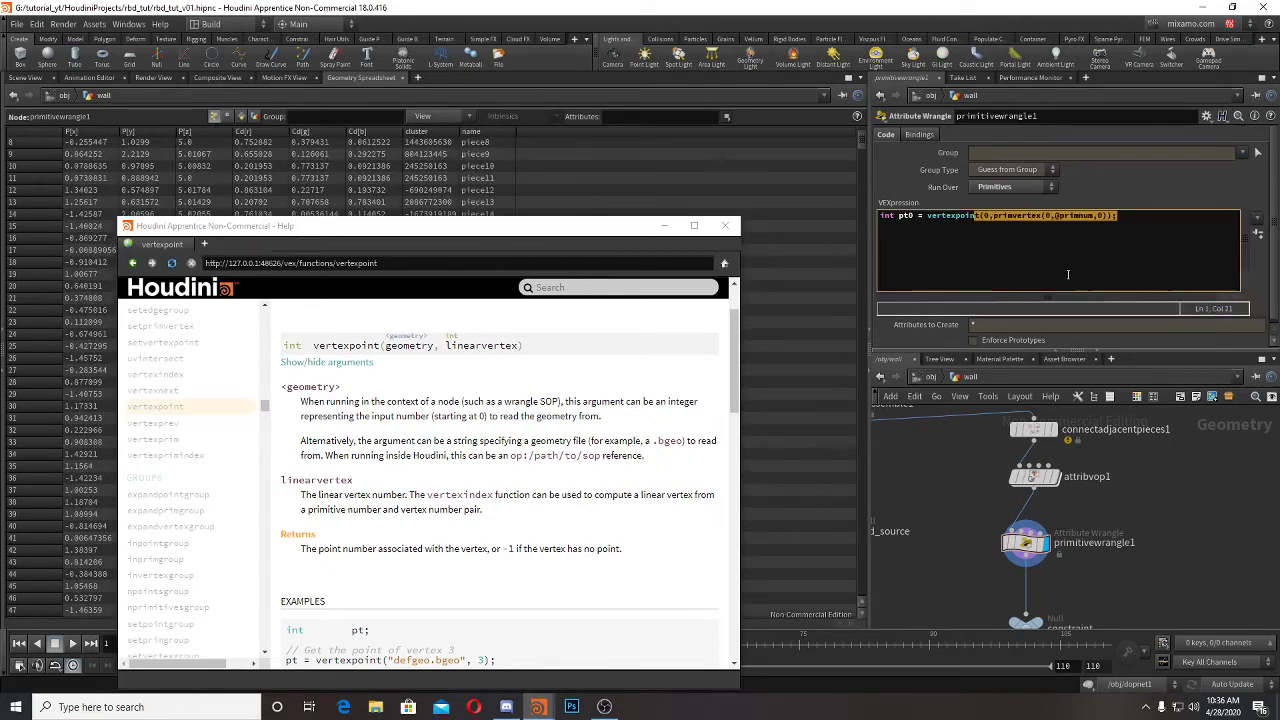
{"action": "key", "text": "ctrl+a"}
{"action": "key", "text": "ctrl+c"}
{"action": "left_click", "coordinate": [1140, 221]}
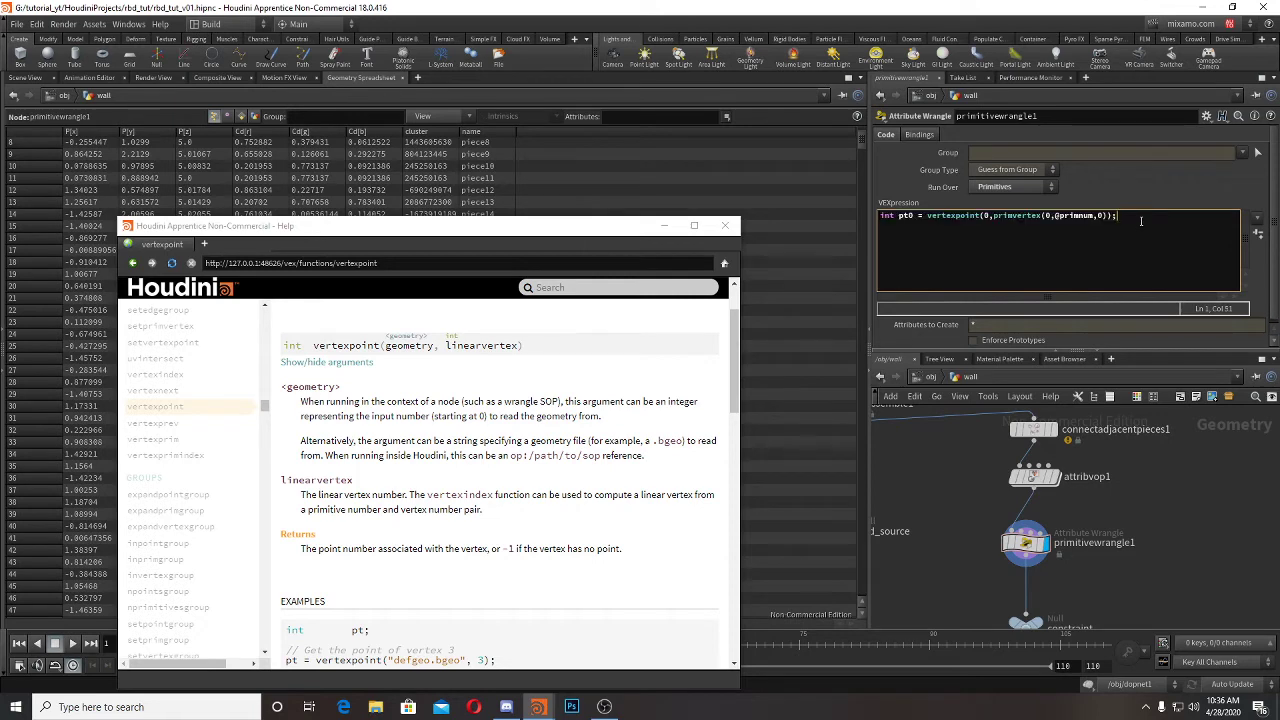
{"action": "key", "text": "Return"}
{"action": "key", "text": "ctrl+v"}
{"action": "key", "text": "Left"}
{"action": "key", "text": "Left"}
{"action": "key", "text": "Left"}
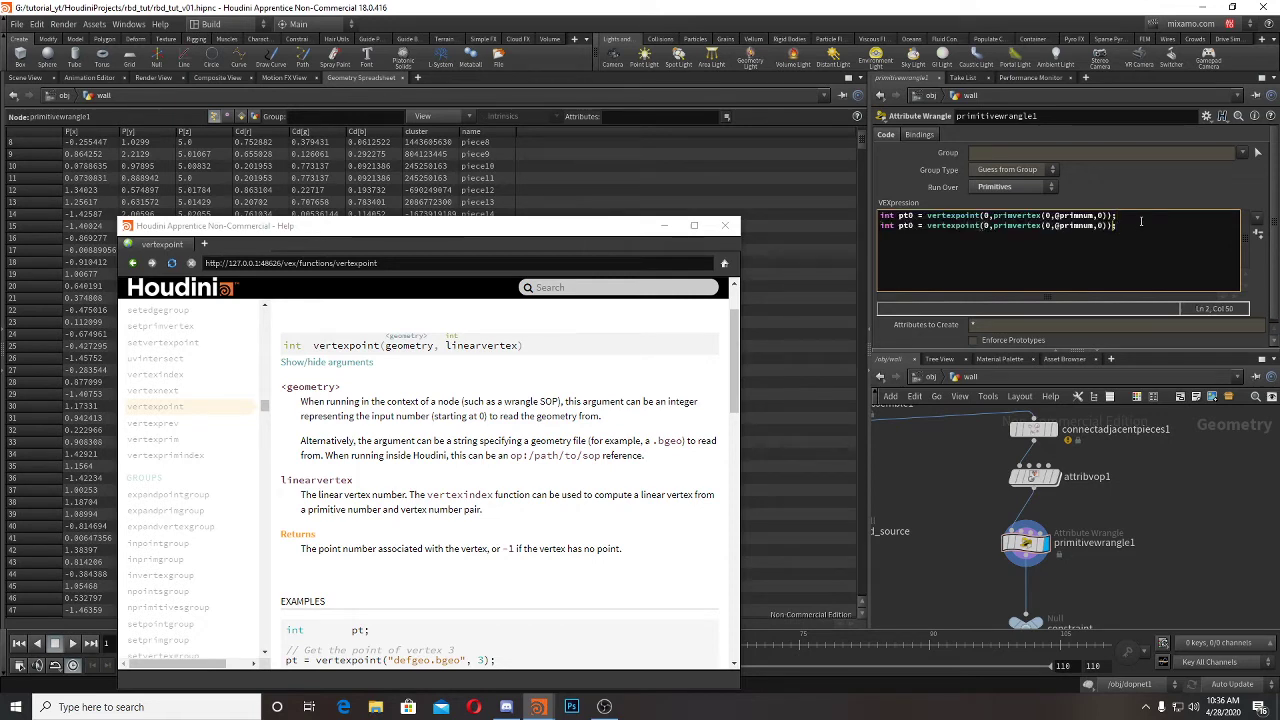
{"action": "key", "text": "Home"}
{"action": "key", "text": "Right"}
{"action": "key", "text": "Right"}
{"action": "key", "text": "Delete"}
{"action": "type", "text": "1"}
{"action": "left_click", "coordinate": [725, 226]}
Step: Add a third code line reading int cluster0 = point(0,"cluster", pt0);
{"action": "left_click", "coordinate": [1160, 229]}
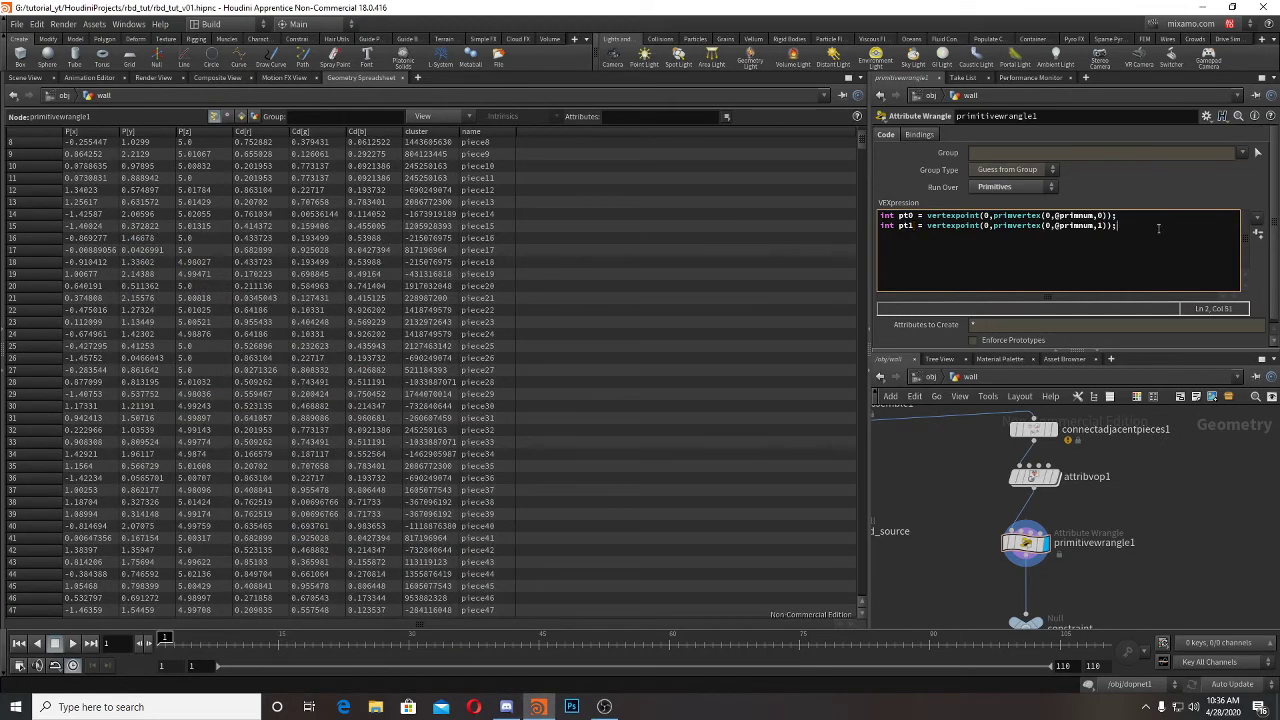
{"action": "key", "text": "Return"}
{"action": "type", "text": "in"}
{"action": "key", "text": "BackSpace"}
{"action": "key", "text": "BackSpace"}
{"action": "key", "text": "BackSpace"}
{"action": "type", "text": "int cluster0 = point(0,\"cluster\""}
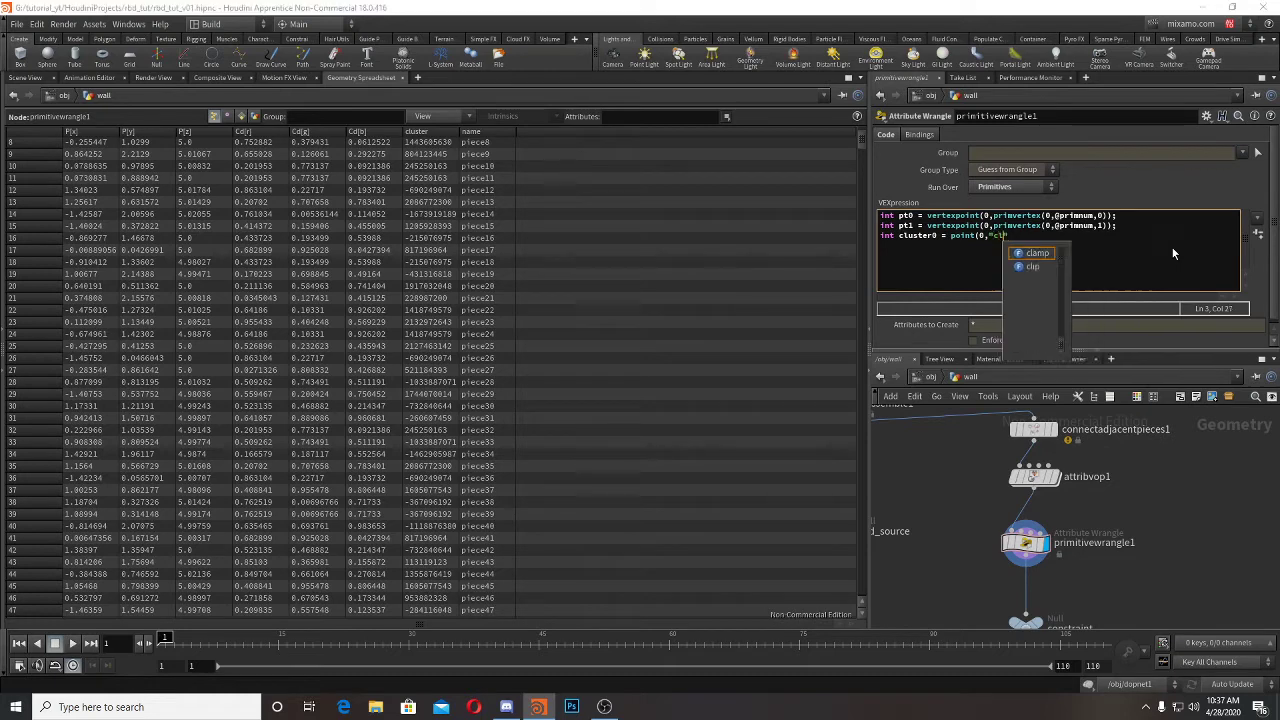
{"action": "type", "text": ","}
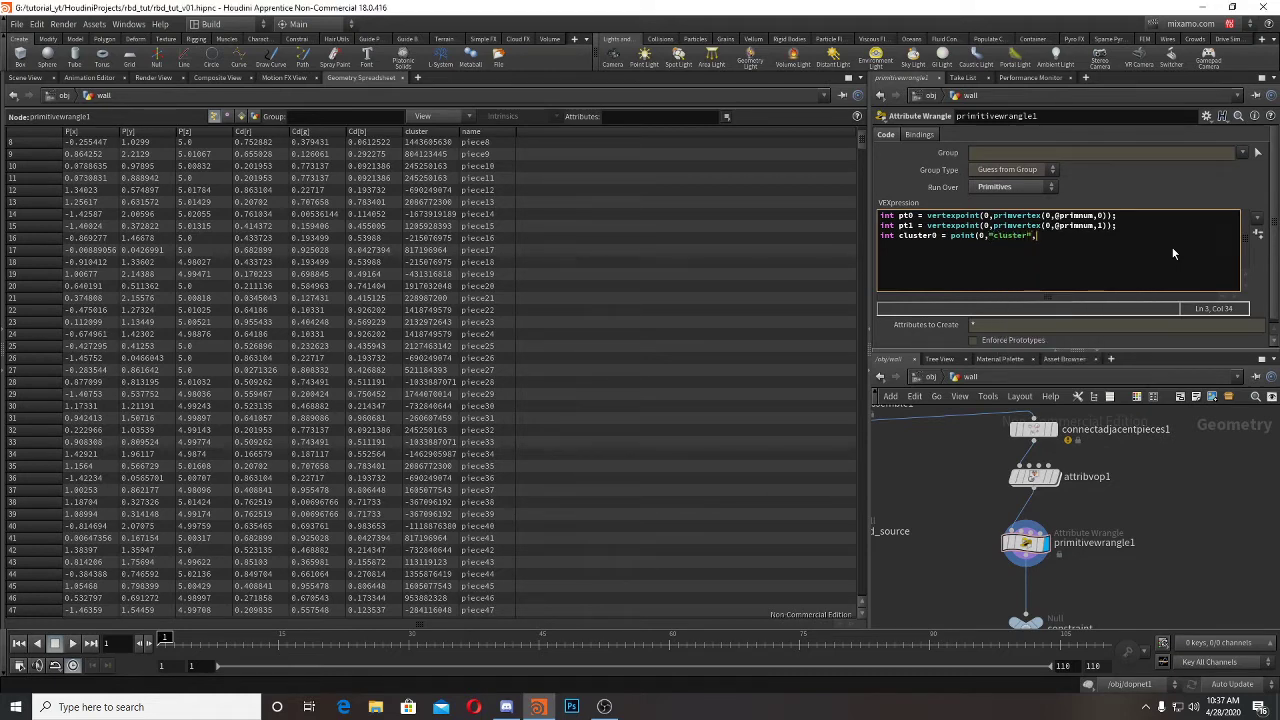
{"action": "type", "text": " pt0);"}
Step: Duplicate the cluster0 line as int cluster1 reading the cluster attribute from pt1
{"action": "key", "text": "shift+Home"}
{"action": "key", "text": "ctrl+c"}
{"action": "key", "text": "End"}
{"action": "key", "text": "Return"}
{"action": "key", "text": "ctrl+v"}
{"action": "key", "text": "End"}
{"action": "key", "text": "End"}
{"action": "key", "text": "Return"}
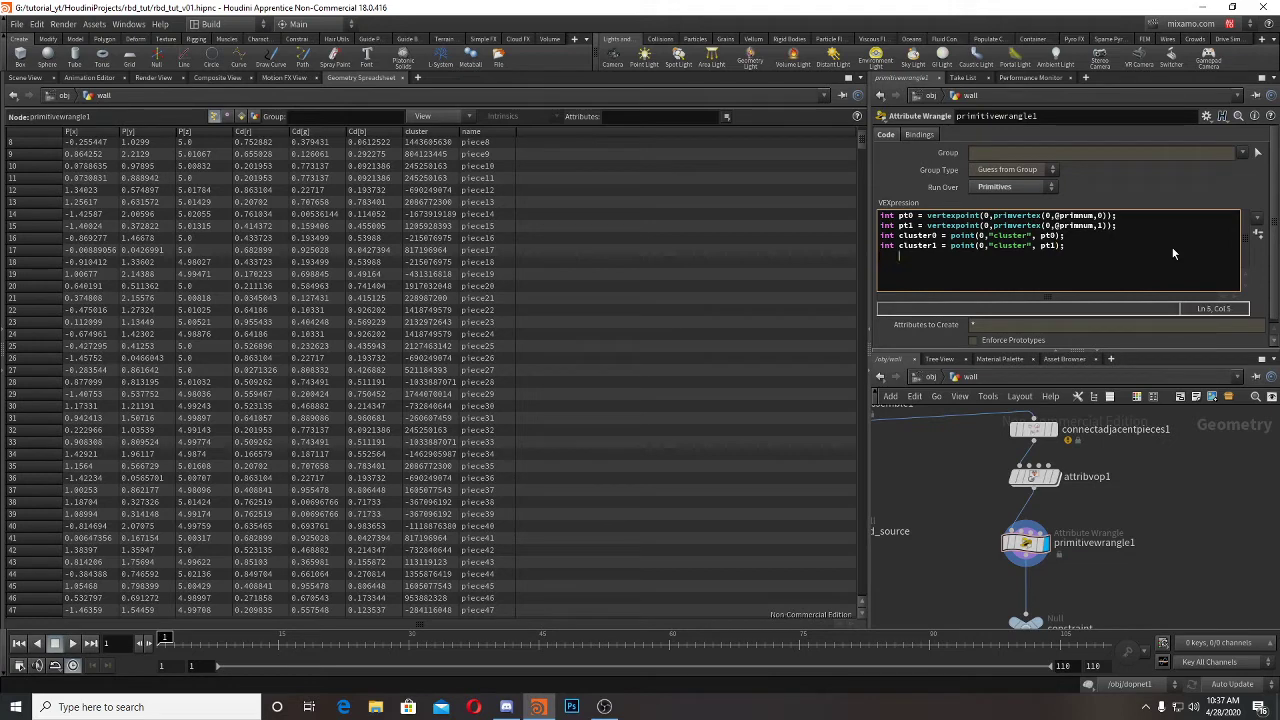
Step: Add an if(cluster0 == cluster1) condition that sets s@constraint_name to "Glue_inside"
{"action": "type", "text": "if(cluster0 == cluster1){"}
{"action": "key", "text": "Return"}
{"action": "type", "text": "s@con"}
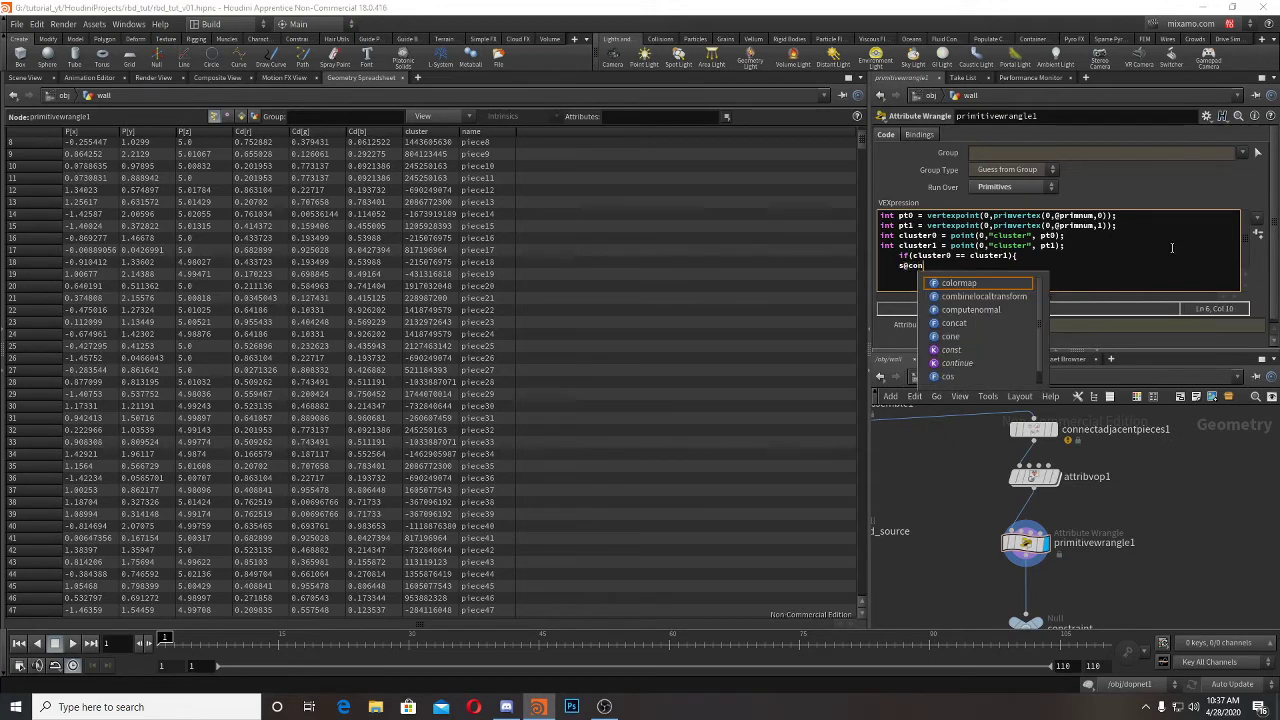
{"action": "type", "text": "straint_name = "}
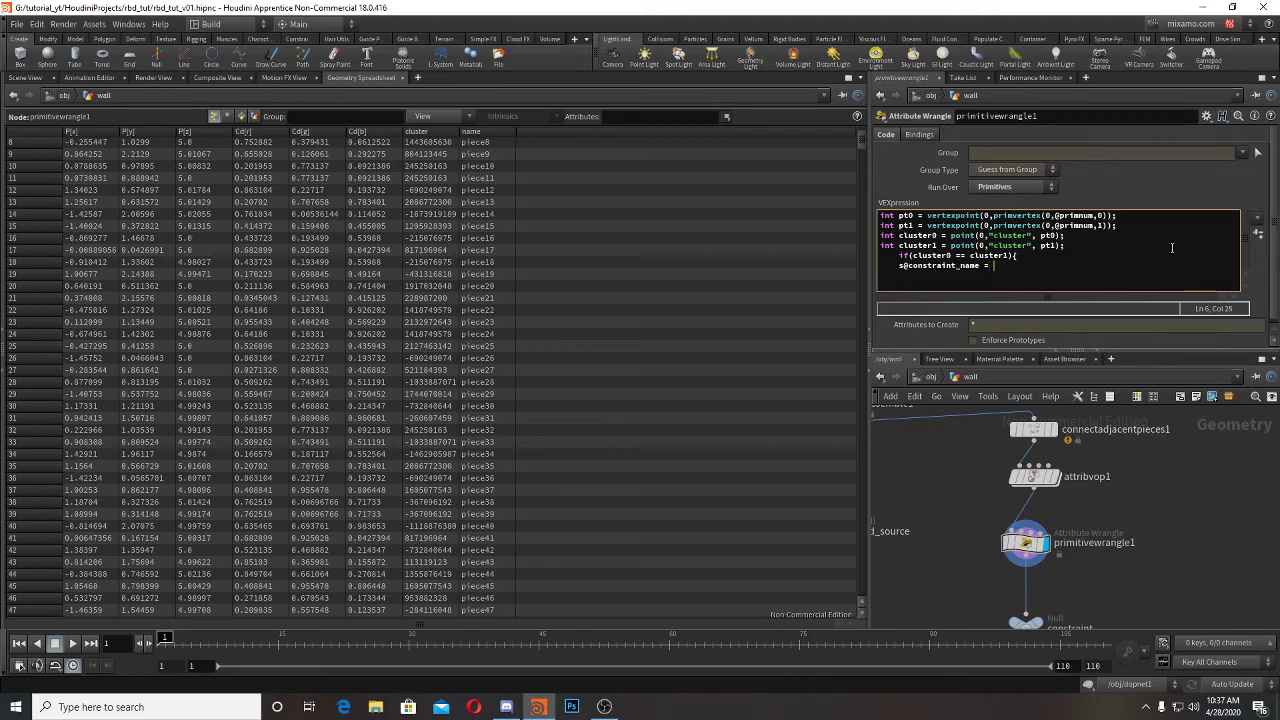
{"action": "type", "text": "\"Glue_inst"}
{"action": "type", "text": "de\";"}
Step: Add an else block that sets s@constraint_name to "Glue_outside" and close it with a brace
{"action": "key", "text": "Return"}
{"action": "type", "text": "}els"}
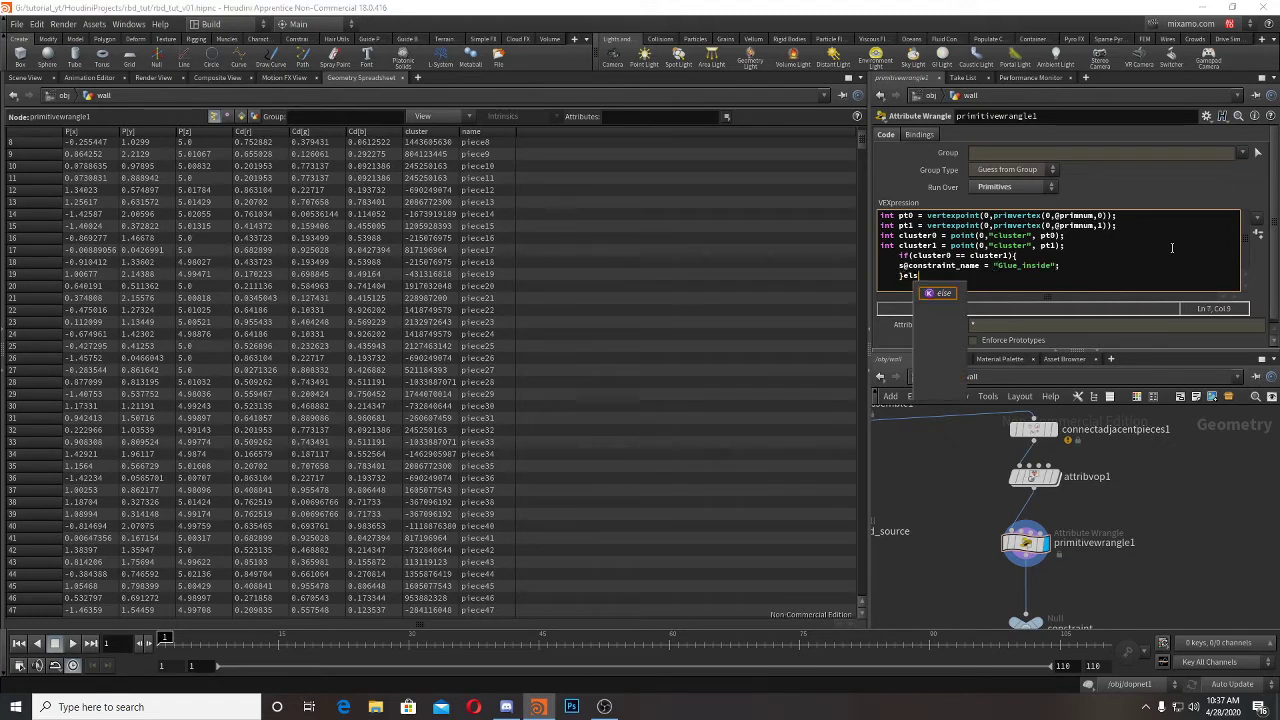
{"action": "type", "text": "e{"}
{"action": "key", "text": "Return"}
{"action": "type", "text": "s"}
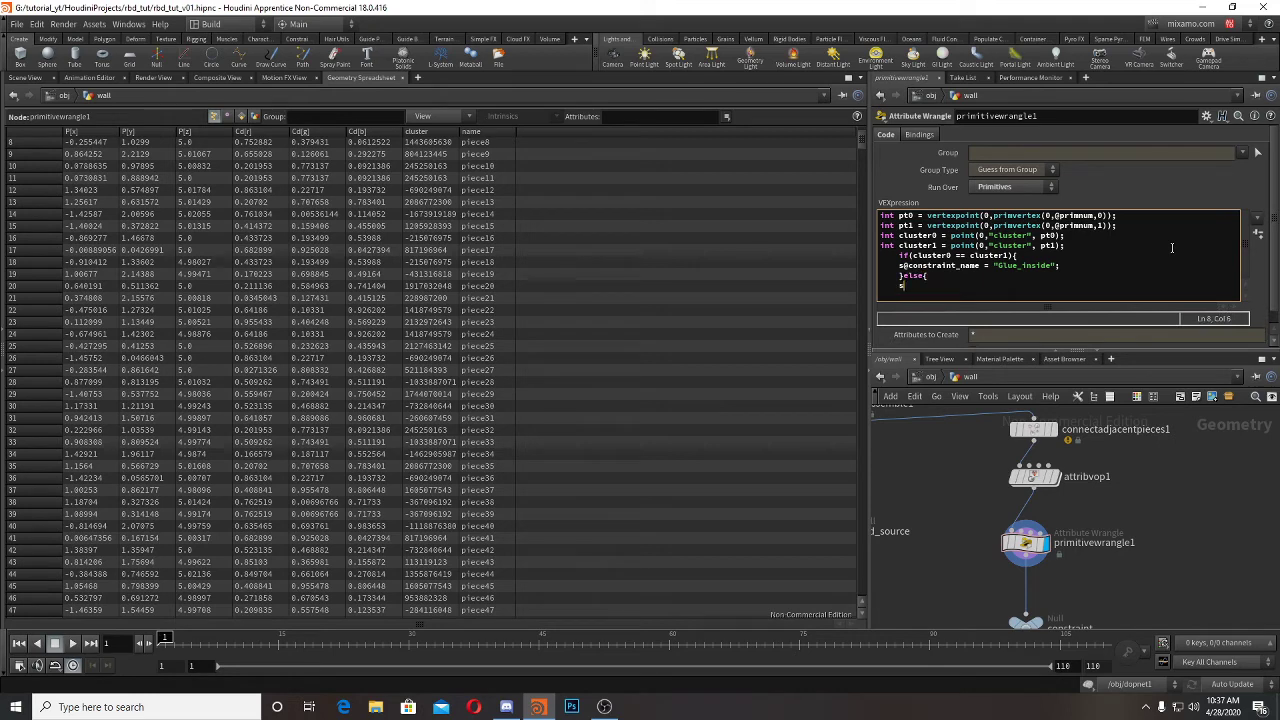
{"action": "type", "text": "@cons"}
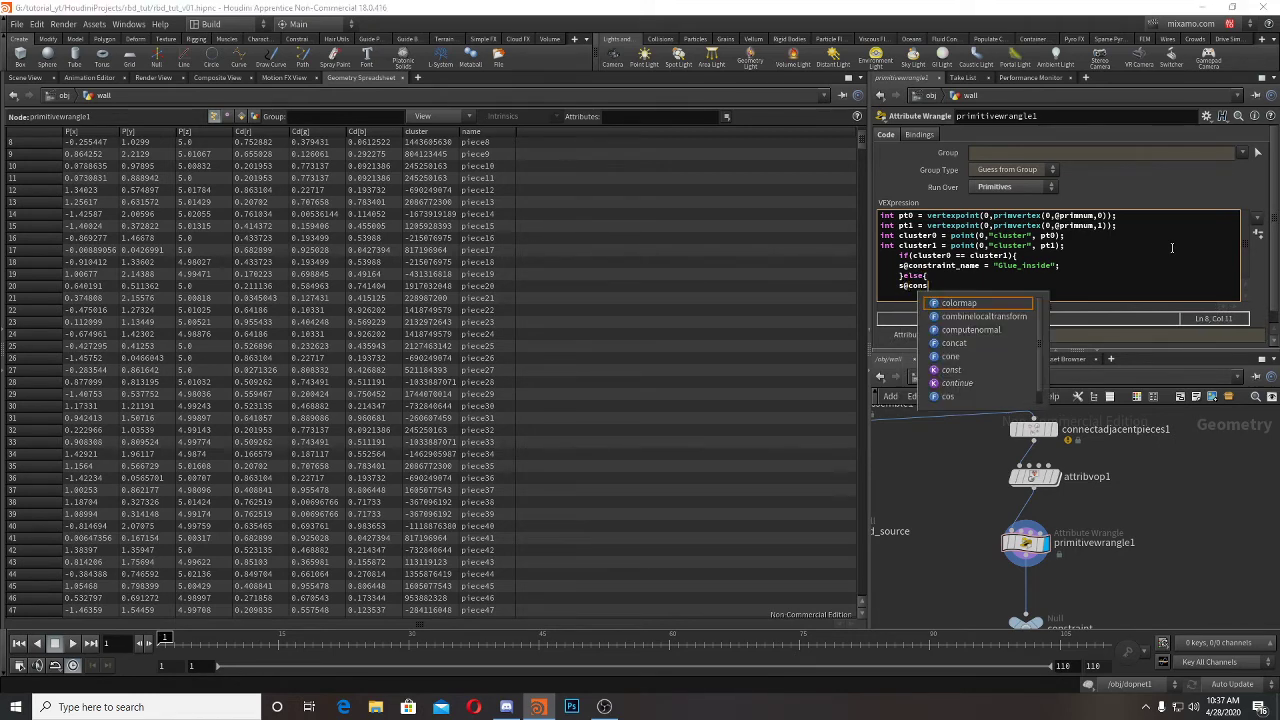
{"action": "type", "text": "traint_name"}
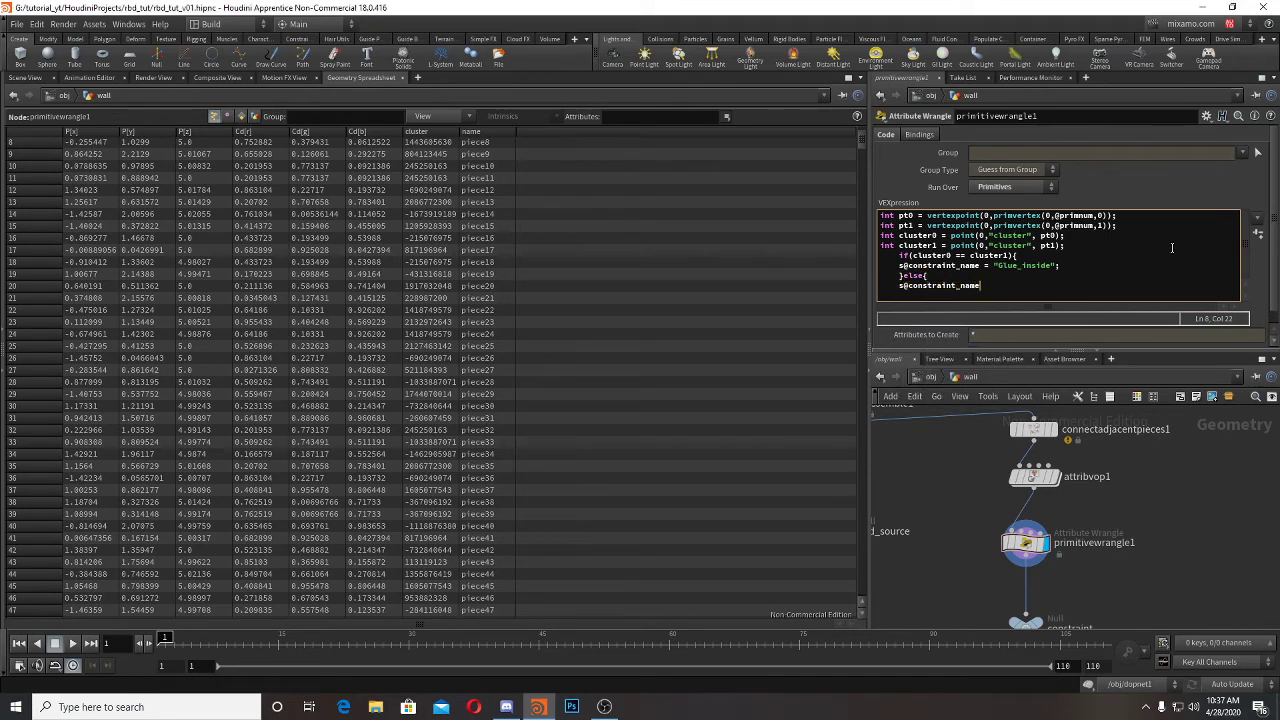
{"action": "type", "text": " = \"\""}
{"action": "key", "text": "Left"}
{"action": "type", "text": "Glue_outsi"}
{"action": "key", "text": "BackSpace"}
{"action": "key", "text": "BackSpace"}
{"action": "type", "text": "tside\";"}
{"action": "key", "text": "Return"}
{"action": "type", "text": "}"}
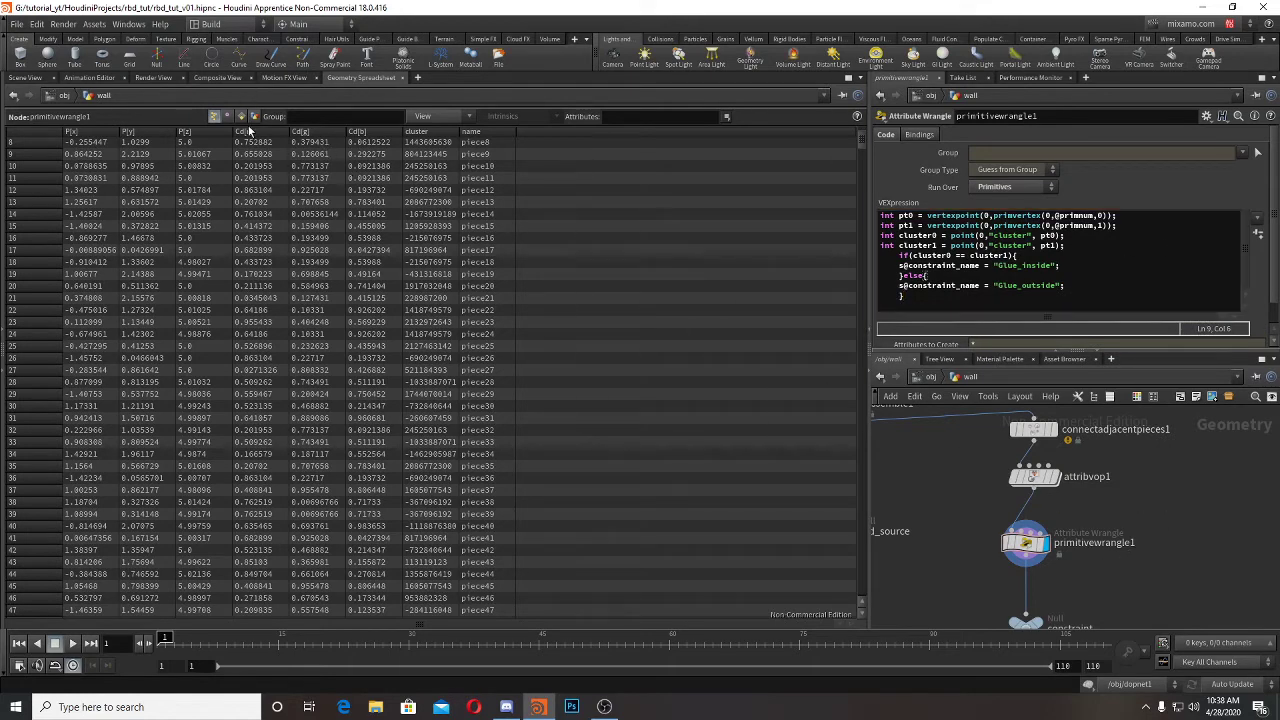
Step: Inspect the constraint_name primitive attribute in the geometry spreadsheet with its column widened, and return to the scene view
{"action": "left_click", "coordinate": [241, 116]}
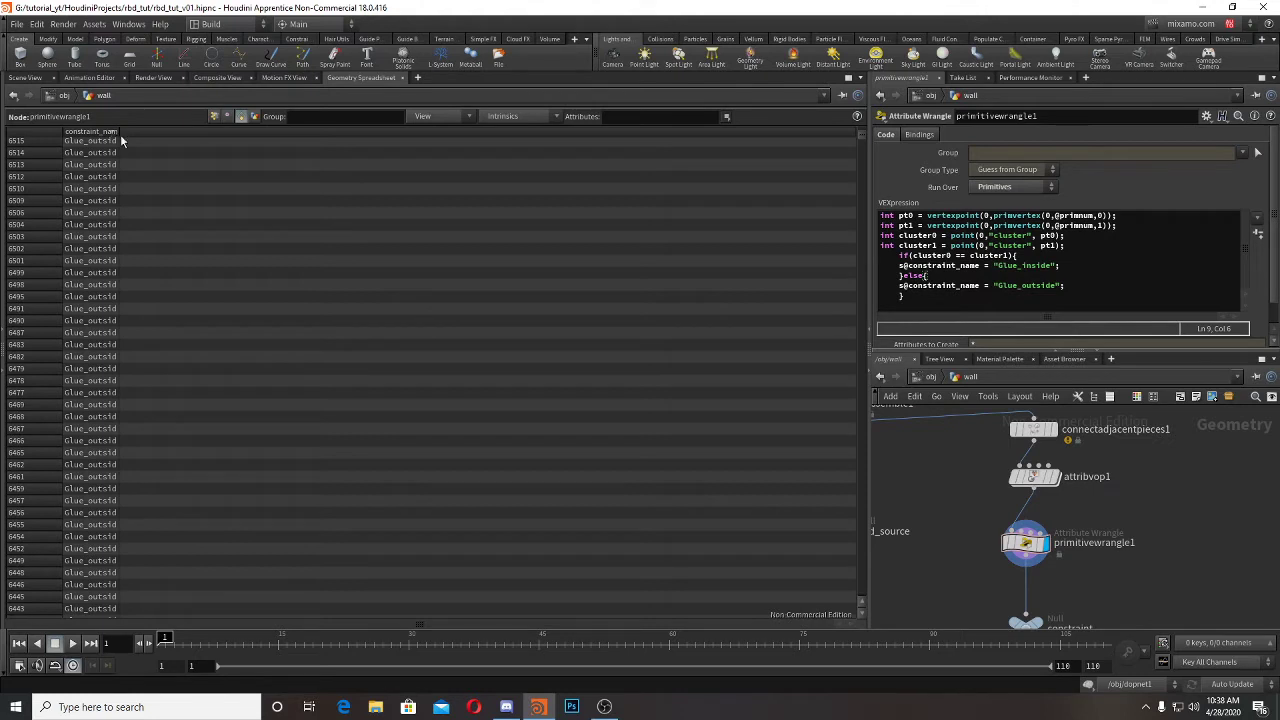
{"action": "left_click_drag", "start_coordinate": [119, 135], "coordinate": [285, 162]}
{"action": "middle_click_drag", "start_coordinate": [1144, 559], "coordinate": [1094, 439]}
{"action": "left_click", "coordinate": [36, 78]}
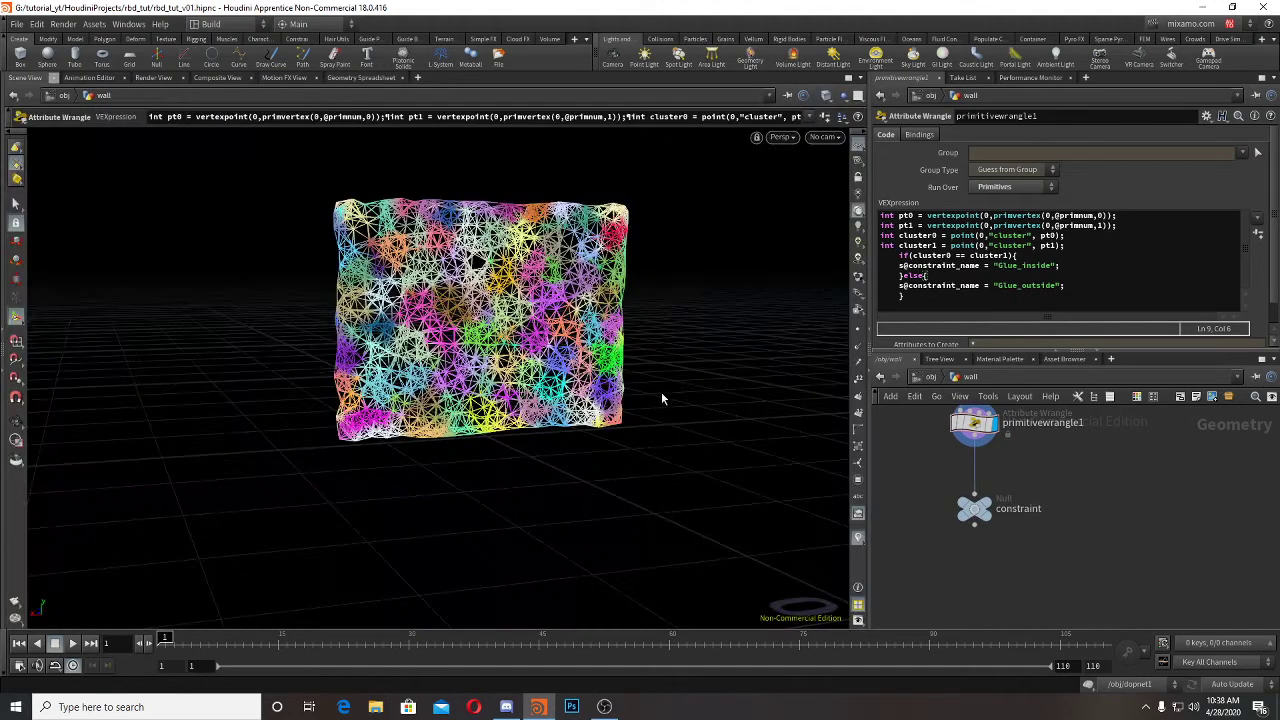
Step: Add a Blast node branching off the output of primitivewrangle1
{"action": "left_click", "coordinate": [975, 441]}
{"action": "key", "text": "Tab"}
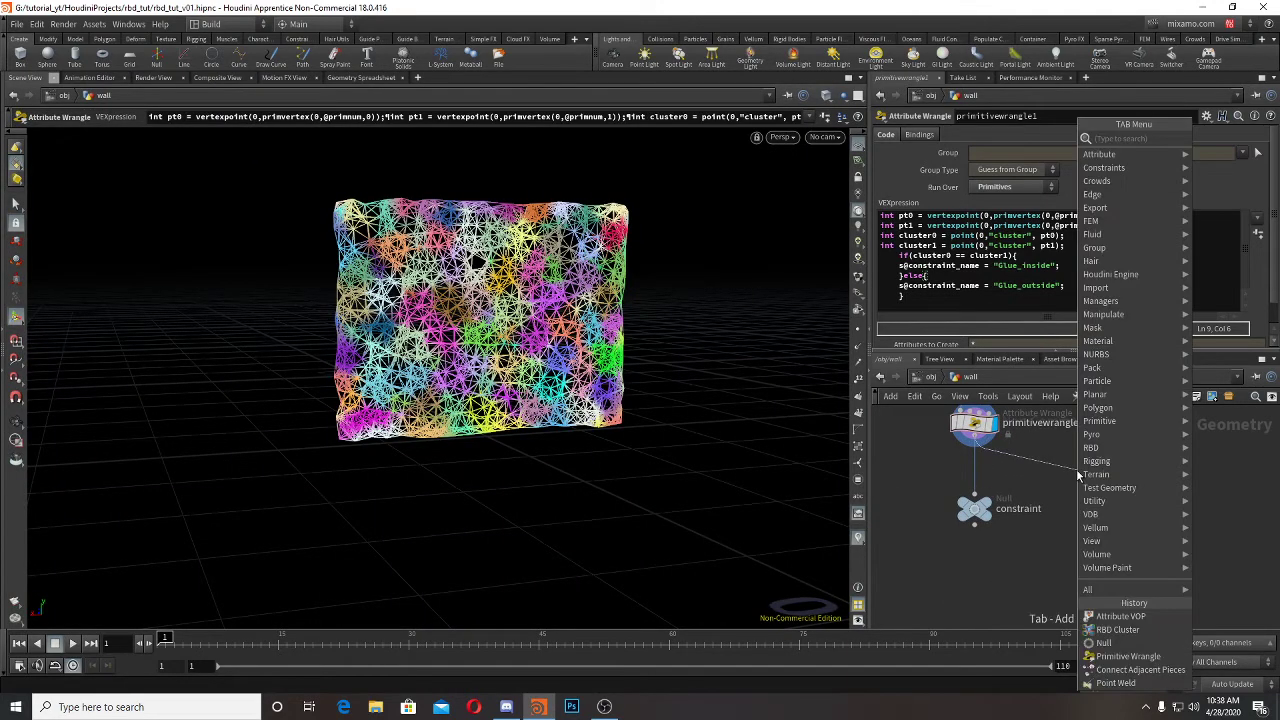
{"action": "type", "text": "blast"}
{"action": "key", "text": "Return"}
{"action": "left_click", "coordinate": [1076, 469]}
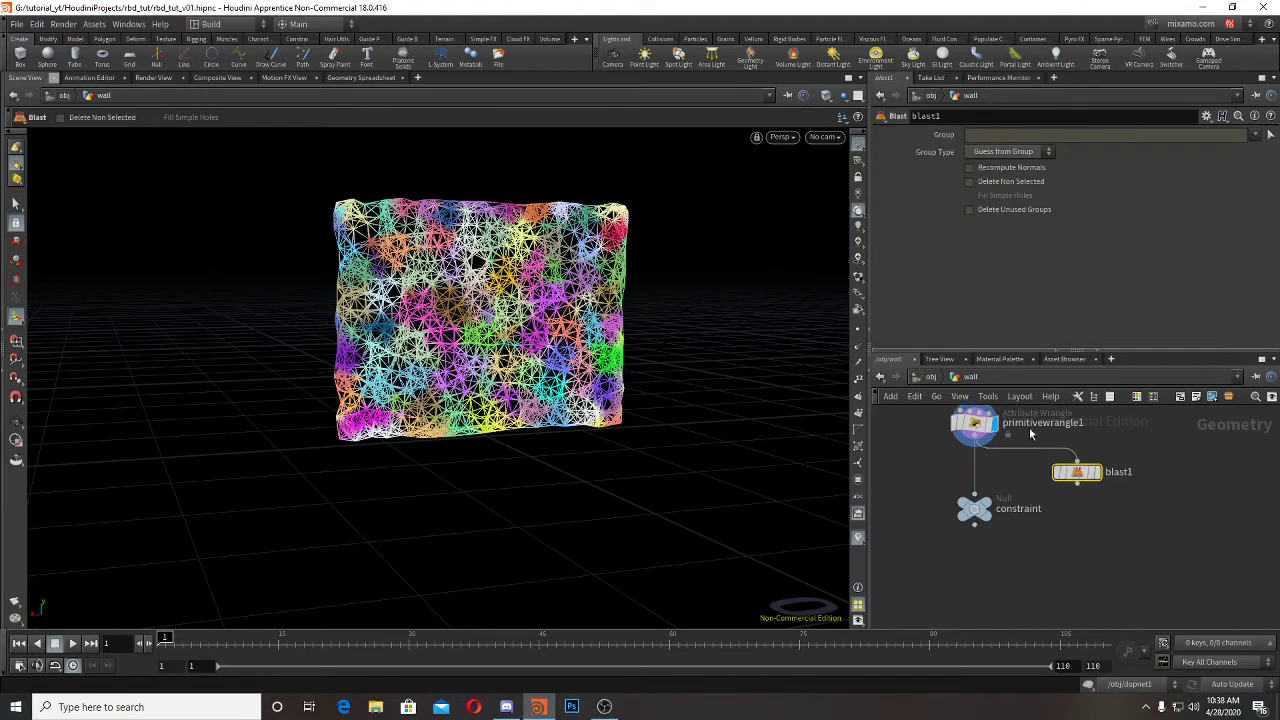
{"action": "left_click", "coordinate": [1098, 471]}
{"action": "left_click", "coordinate": [985, 136]}
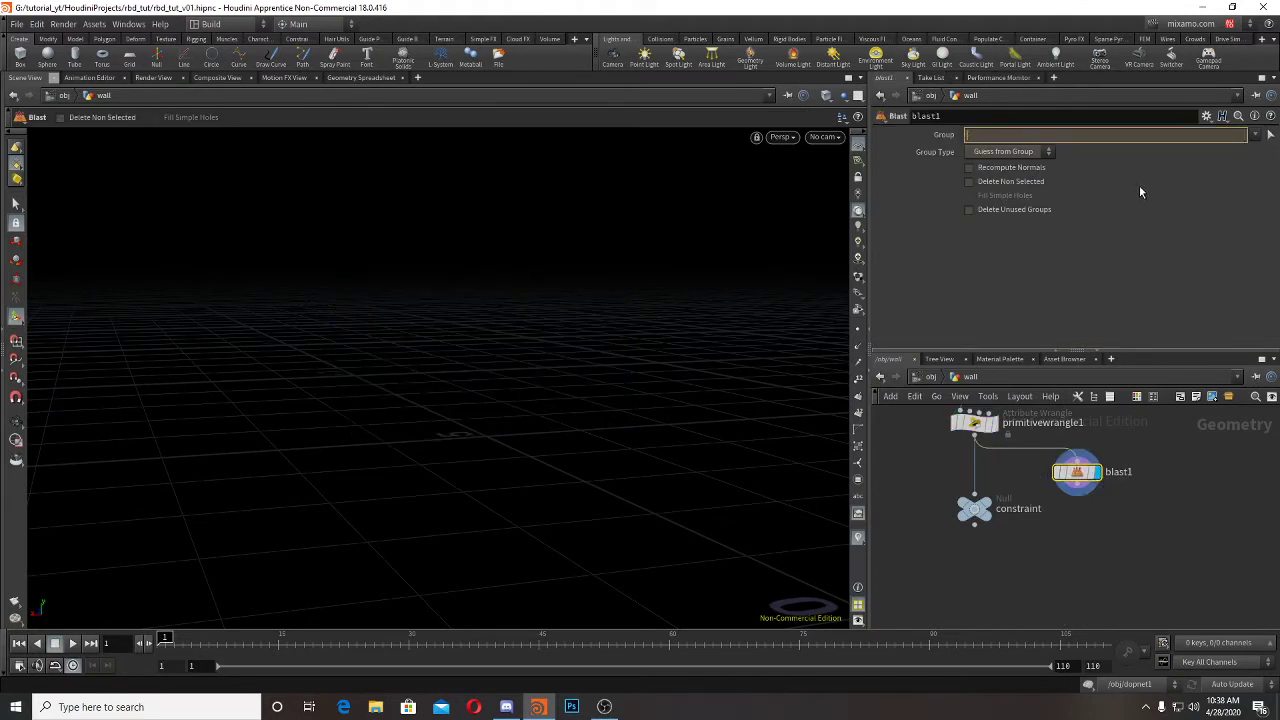
{"action": "type", "text": "@constrai"}
{"action": "type", "text": "nt_name"}
{"action": "type", "text": "=\"\""}
{"action": "type", "text": "Glue_in"}
{"action": "type", "text": "side"}
{"action": "key", "text": "Return"}
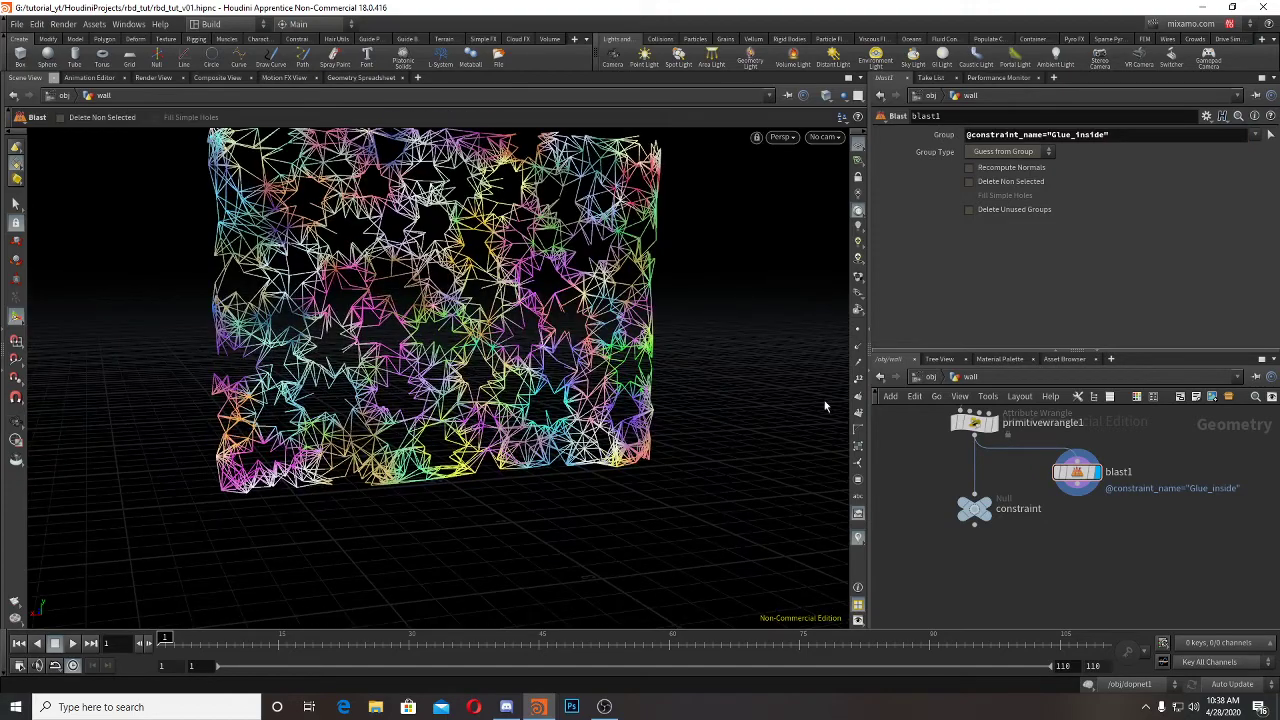
Step: Enable Delete Non Selected on blast1 to isolate the Glue_inside constraints, and inspect the clusters
{"action": "left_click", "coordinate": [1012, 183]}
{"action": "scroll", "coordinate": [440, 277], "scroll_direction": "down", "scroll_amount": 2}
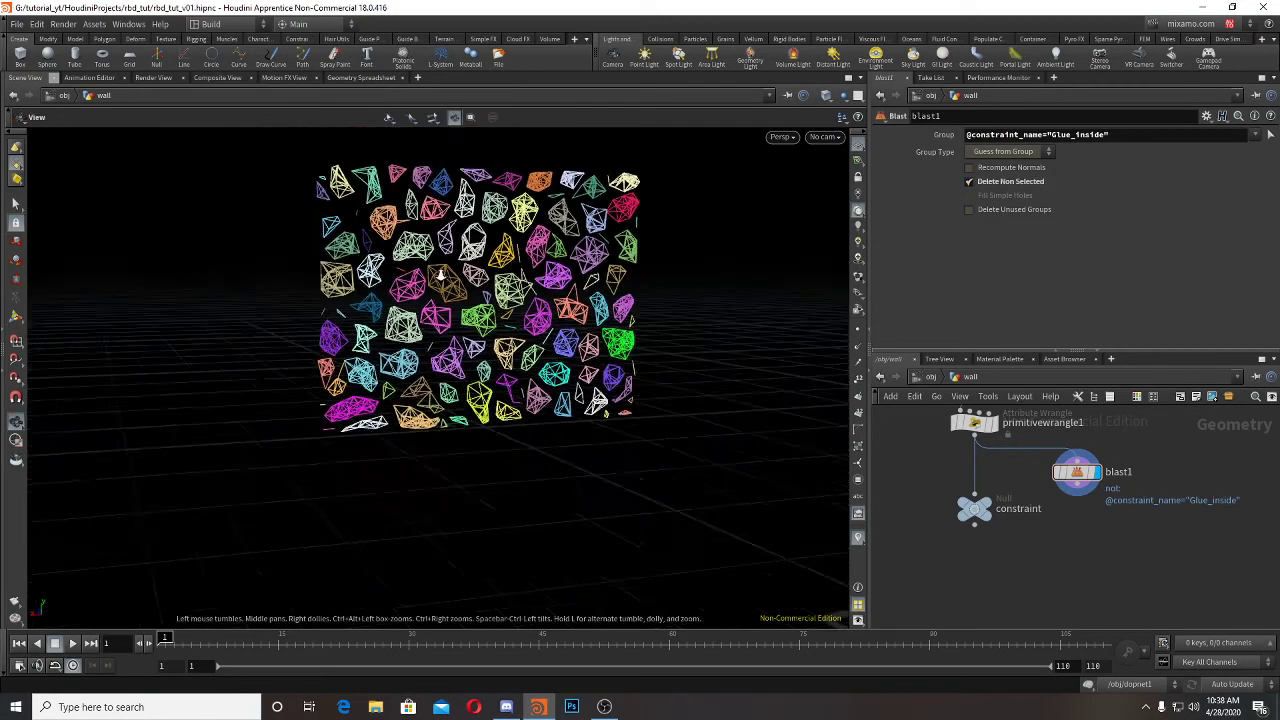
{"action": "left_click_drag", "start_coordinate": [440, 277], "coordinate": [385, 280], "text": "alt"}
{"action": "scroll", "coordinate": [385, 280], "scroll_direction": "up", "scroll_amount": 3}
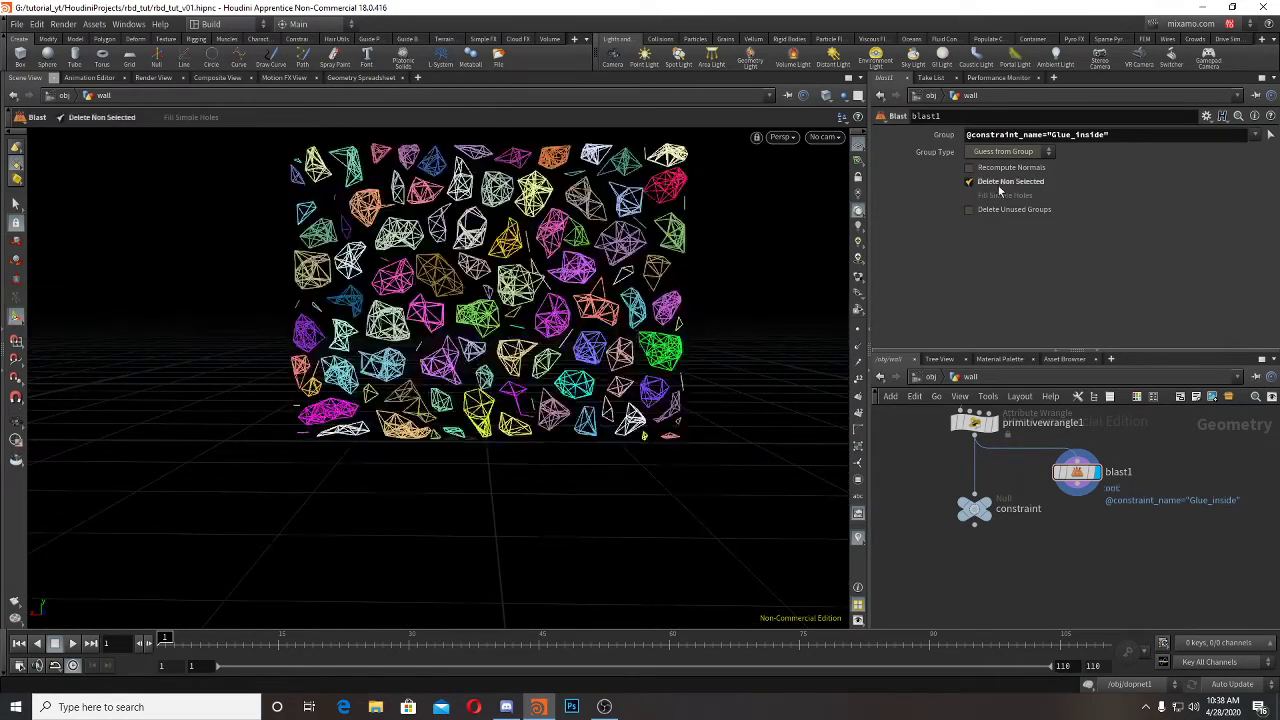
{"action": "left_click", "coordinate": [999, 185]}
{"action": "left_click", "coordinate": [999, 185]}
Step: Open the inner network of primitivewrangle1 and view the full constraint network
{"action": "double_click", "coordinate": [970, 418]}
{"action": "middle_click_drag", "start_coordinate": [726, 318], "coordinate": [671, 386], "text": "alt"}
{"action": "scroll", "coordinate": [706, 369], "scroll_direction": "down", "scroll_amount": 1}
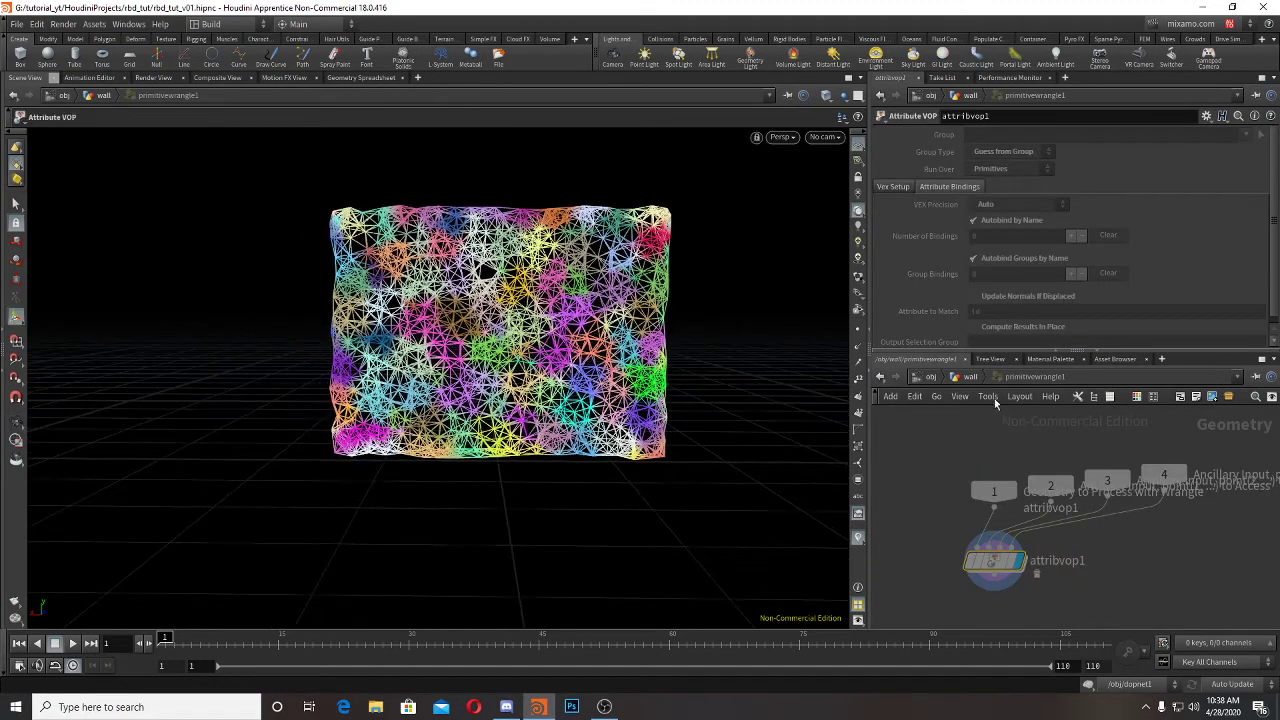
Step: Return to the wall network and open the VEX help page for the primvertex function used in primitivewrangle1
{"action": "key", "text": "u"}
{"action": "middle_click_drag", "start_coordinate": [1016, 486], "coordinate": [1014, 550]}
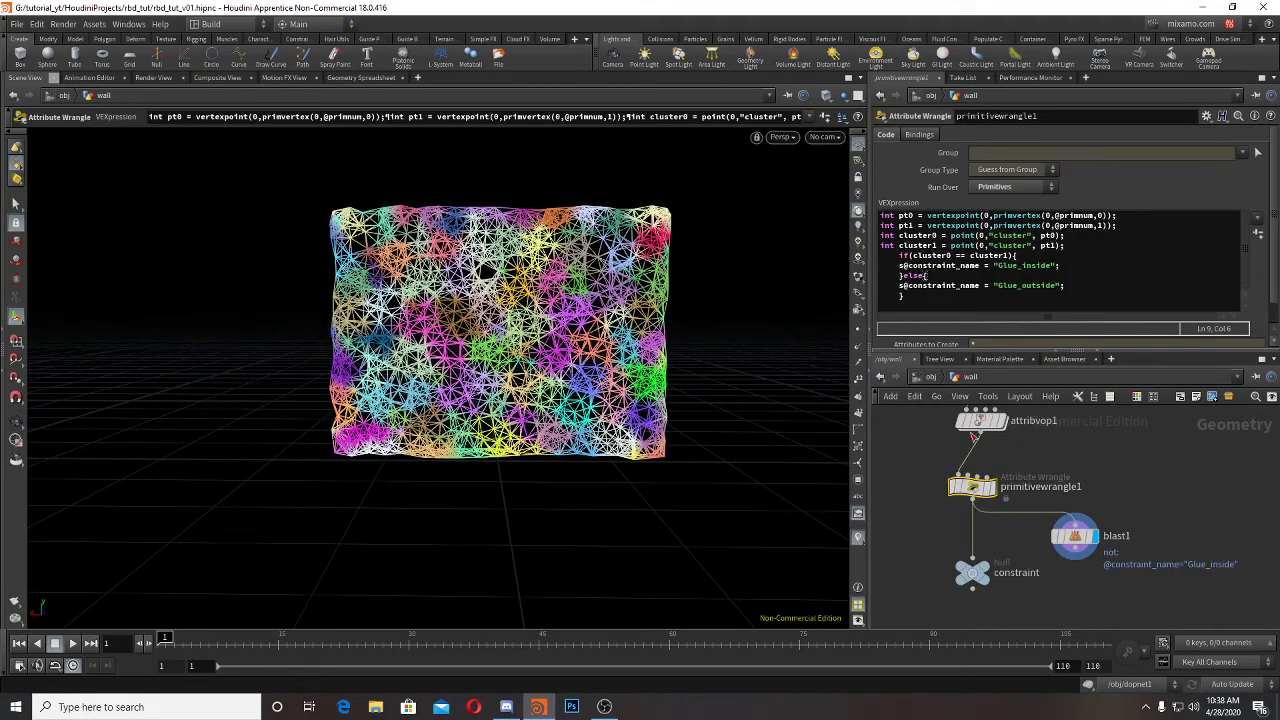
{"action": "left_click", "coordinate": [996, 216]}
{"action": "left_click_drag", "start_coordinate": [996, 216], "coordinate": [1017, 216]}
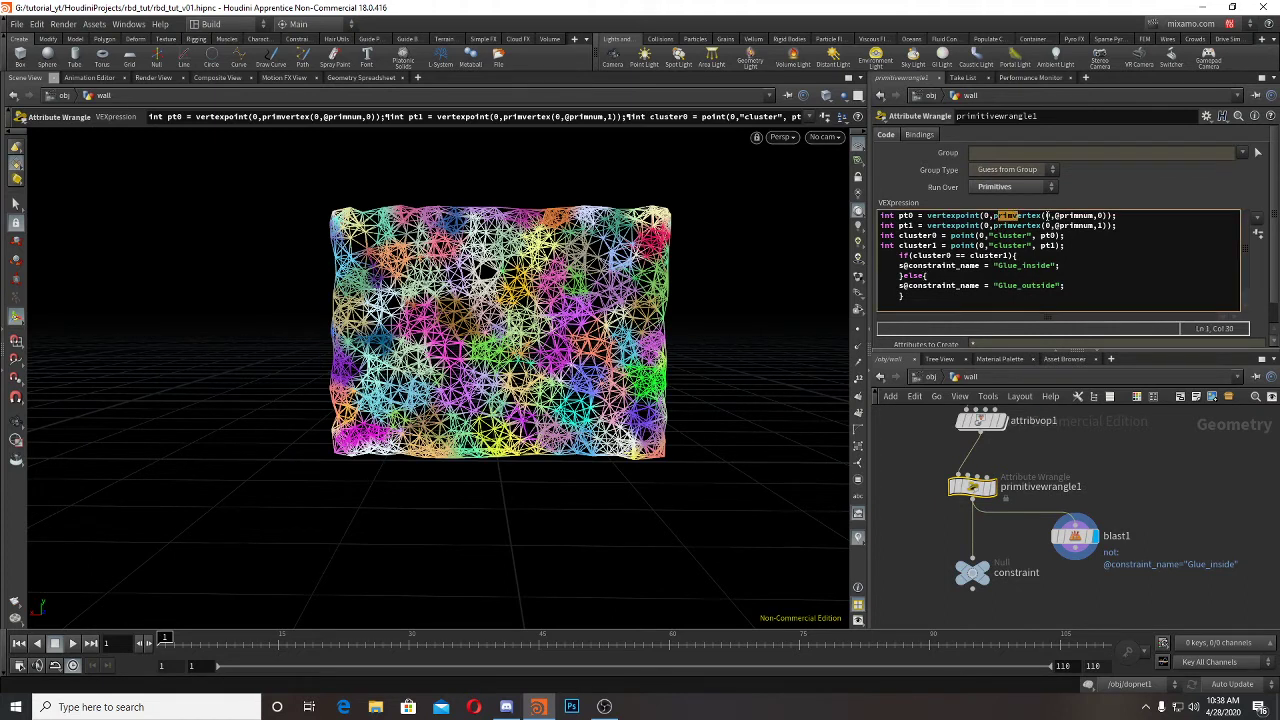
{"action": "left_click", "coordinate": [1045, 216]}
{"action": "key", "text": "Left"}
{"action": "key", "text": "F1"}
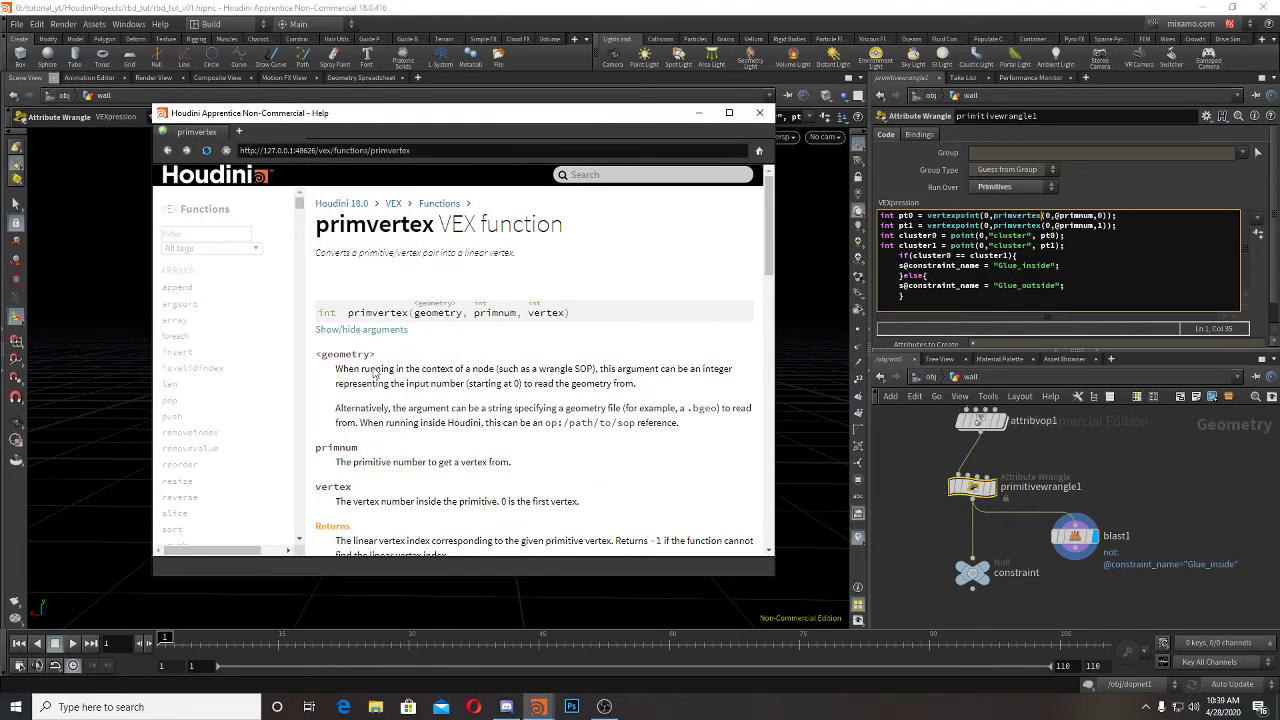
{"action": "scroll", "coordinate": [445, 368], "scroll_direction": "down", "scroll_amount": 1}
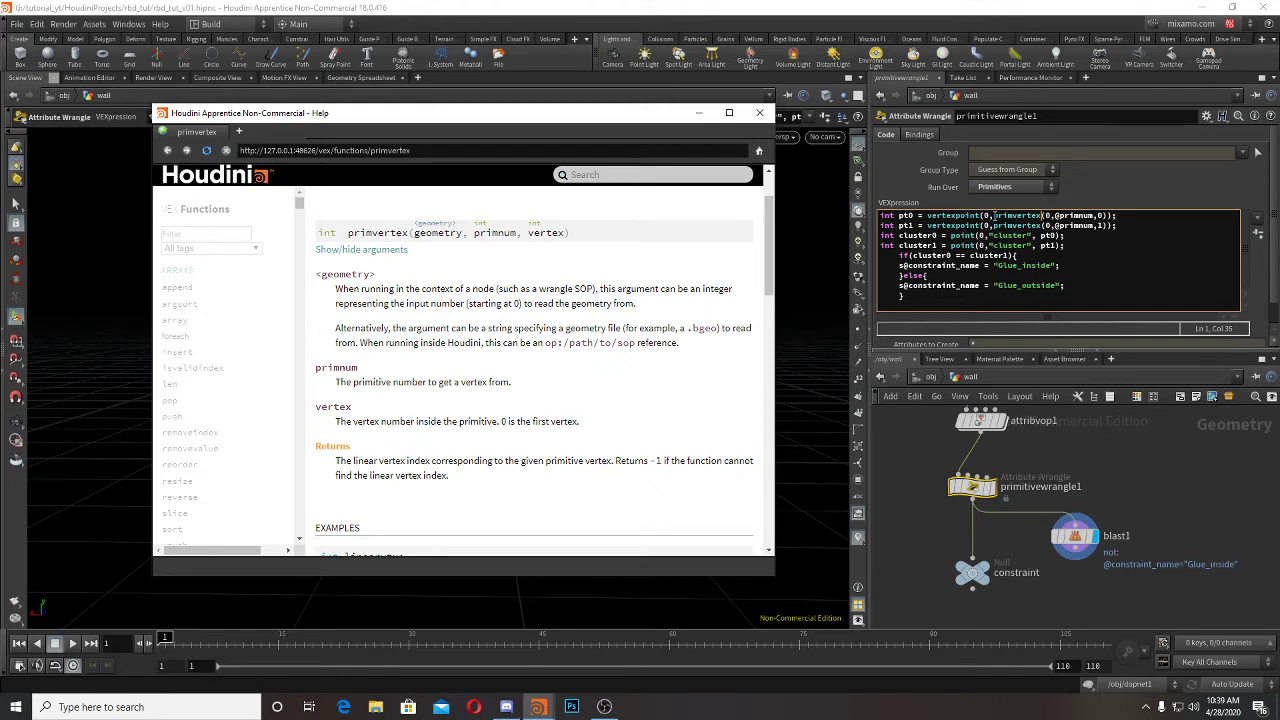
Step: Compare the primvertex arguments in the help with the primvertex call in the pt0 line of the wrangle code
{"action": "left_click_drag", "start_coordinate": [993, 215], "coordinate": [1040, 216]}
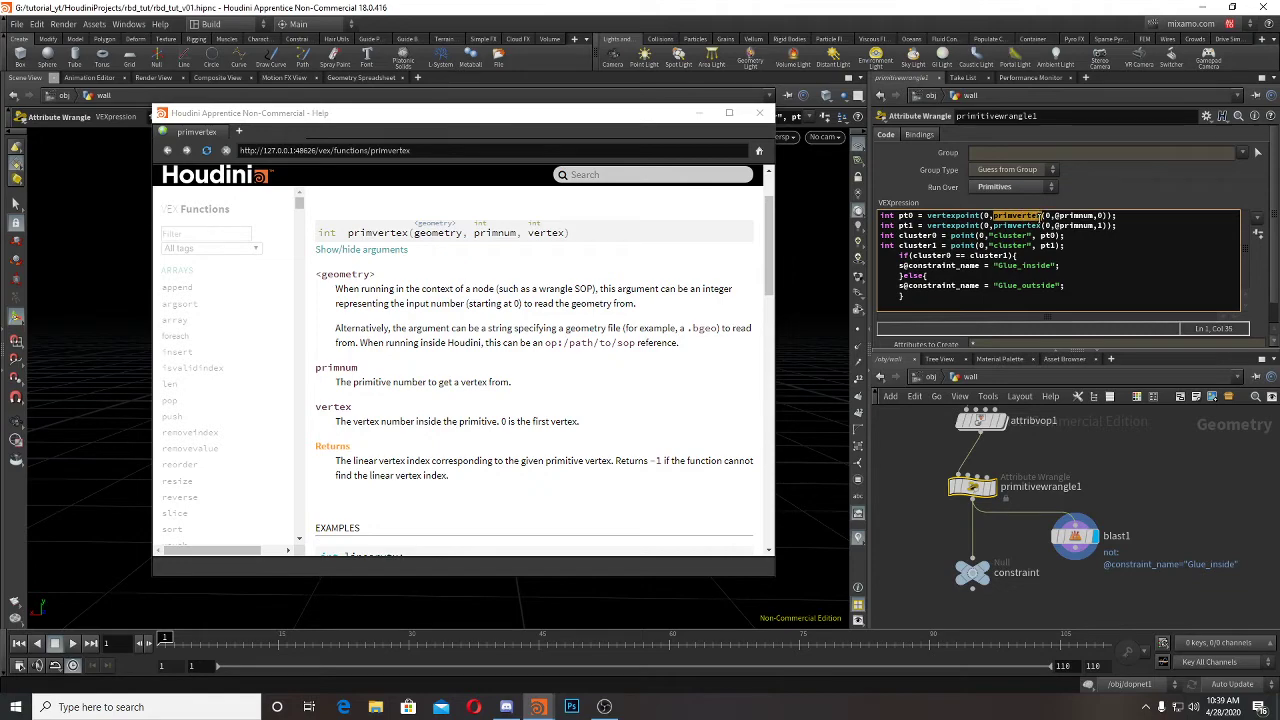
{"action": "left_click_drag", "start_coordinate": [674, 112], "coordinate": [539, 329]}
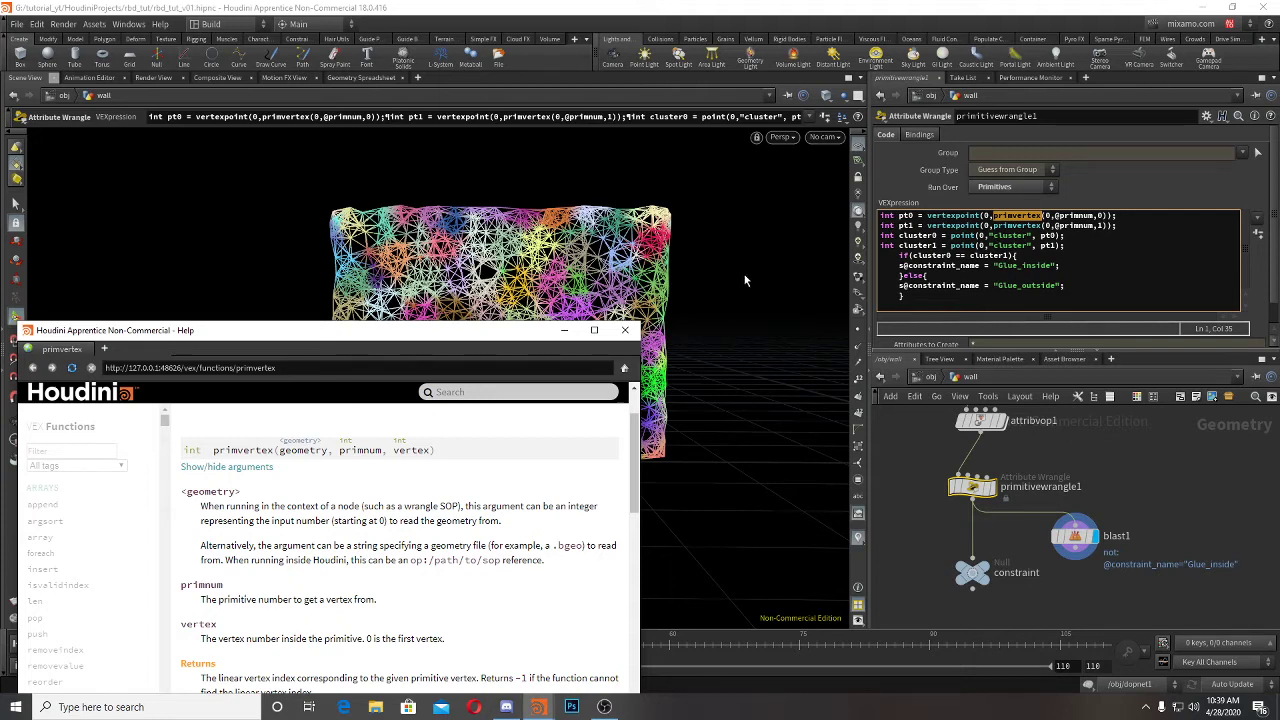
{"action": "left_click_drag", "start_coordinate": [470, 356], "coordinate": [595, 177]}
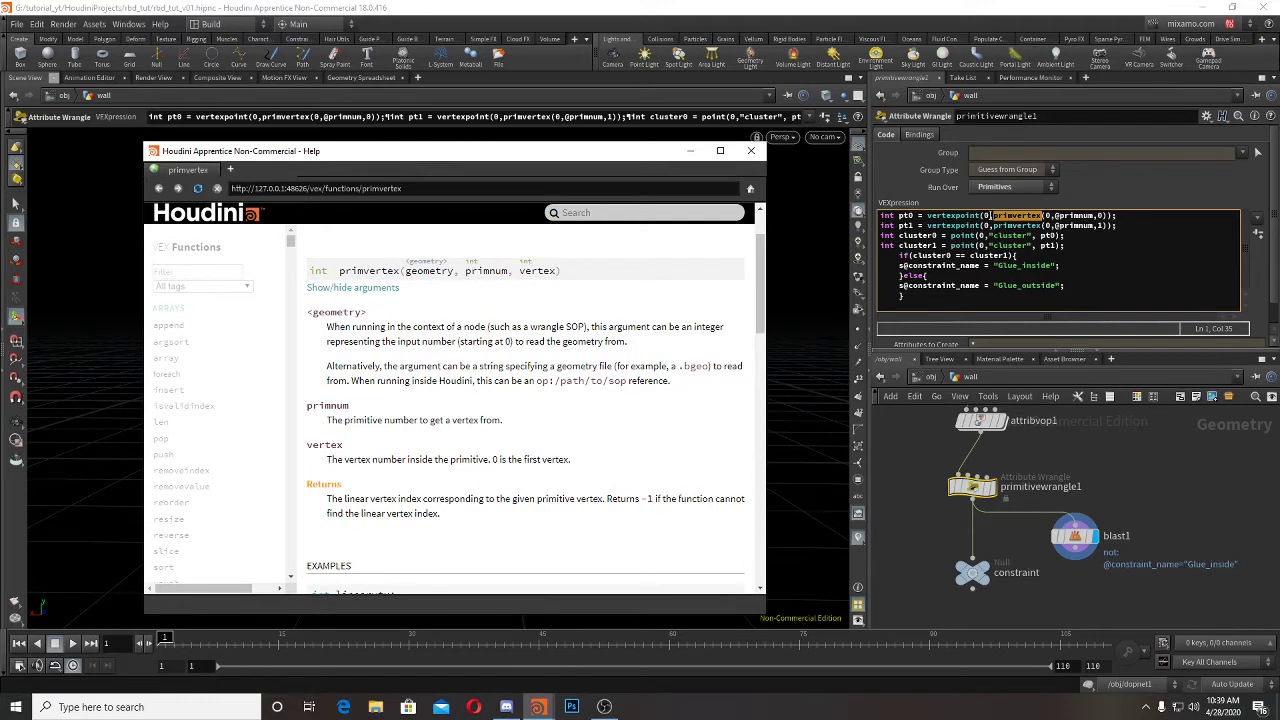
{"action": "left_click", "coordinate": [990, 215]}
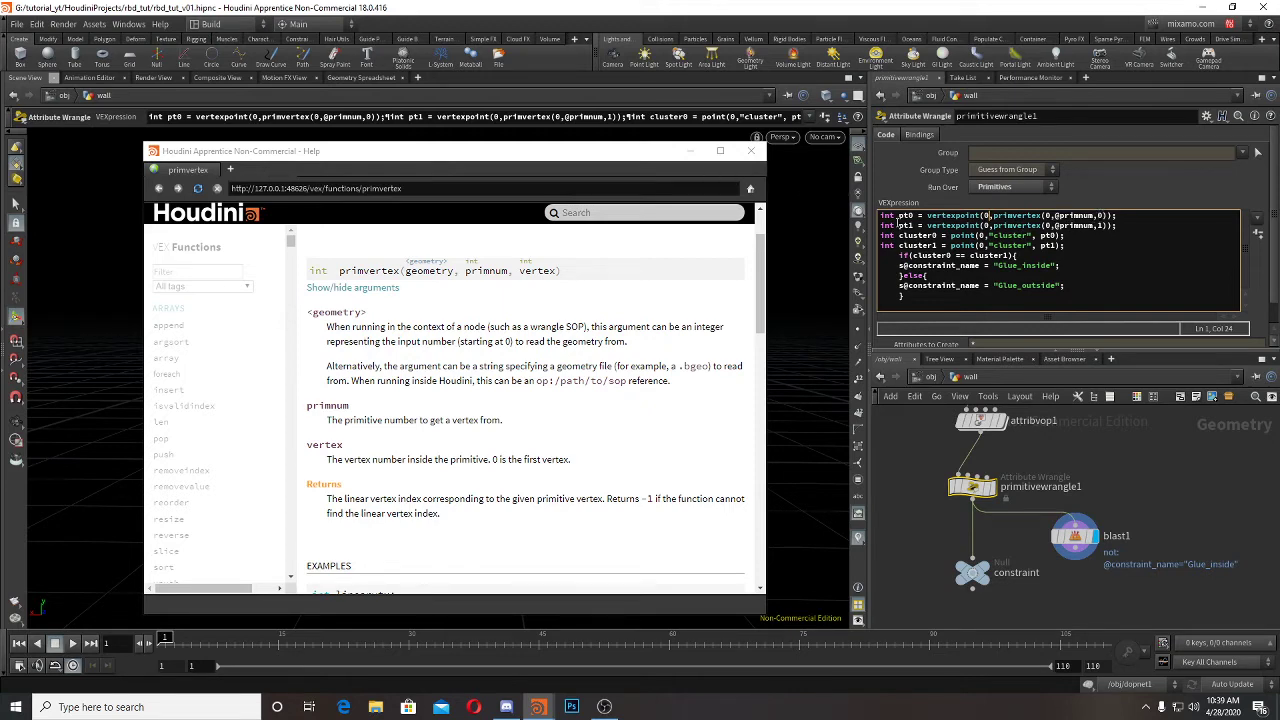
{"action": "left_click_drag", "start_coordinate": [640, 157], "coordinate": [632, 186]}
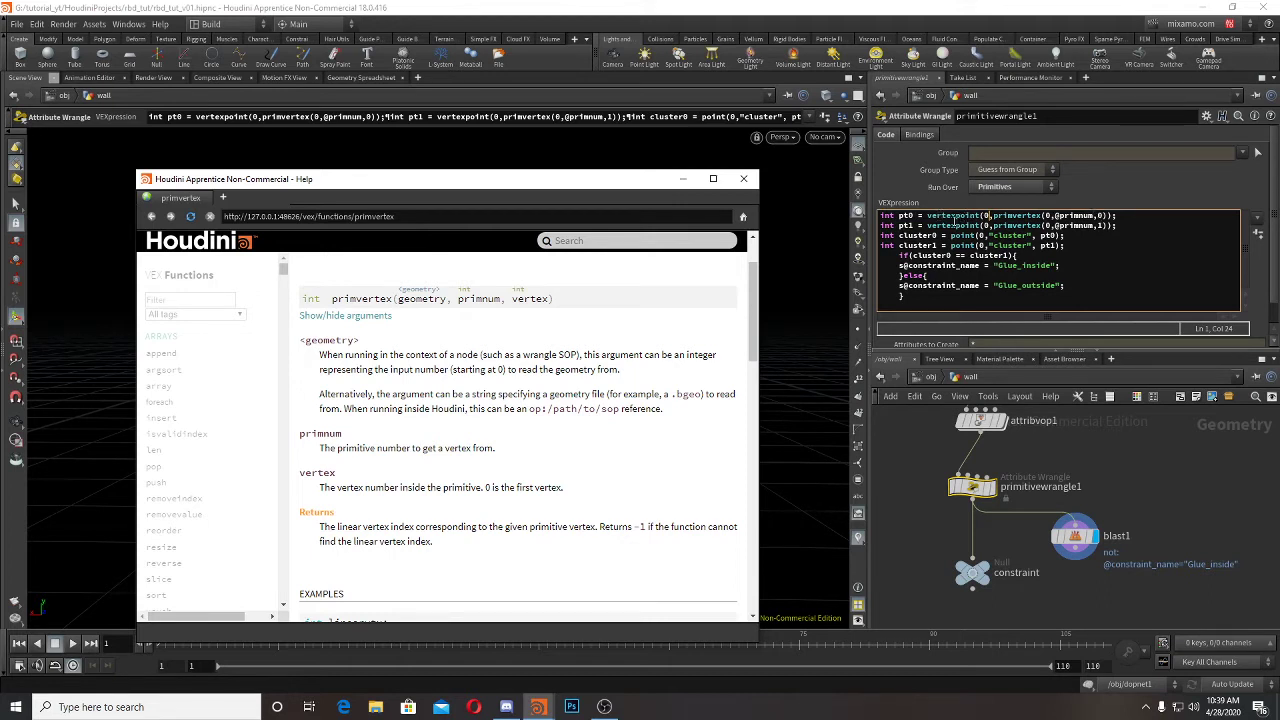
Step: Open the VEX help page for the vertexpoint function and read its arguments and return value
{"action": "left_click", "coordinate": [979, 214]}
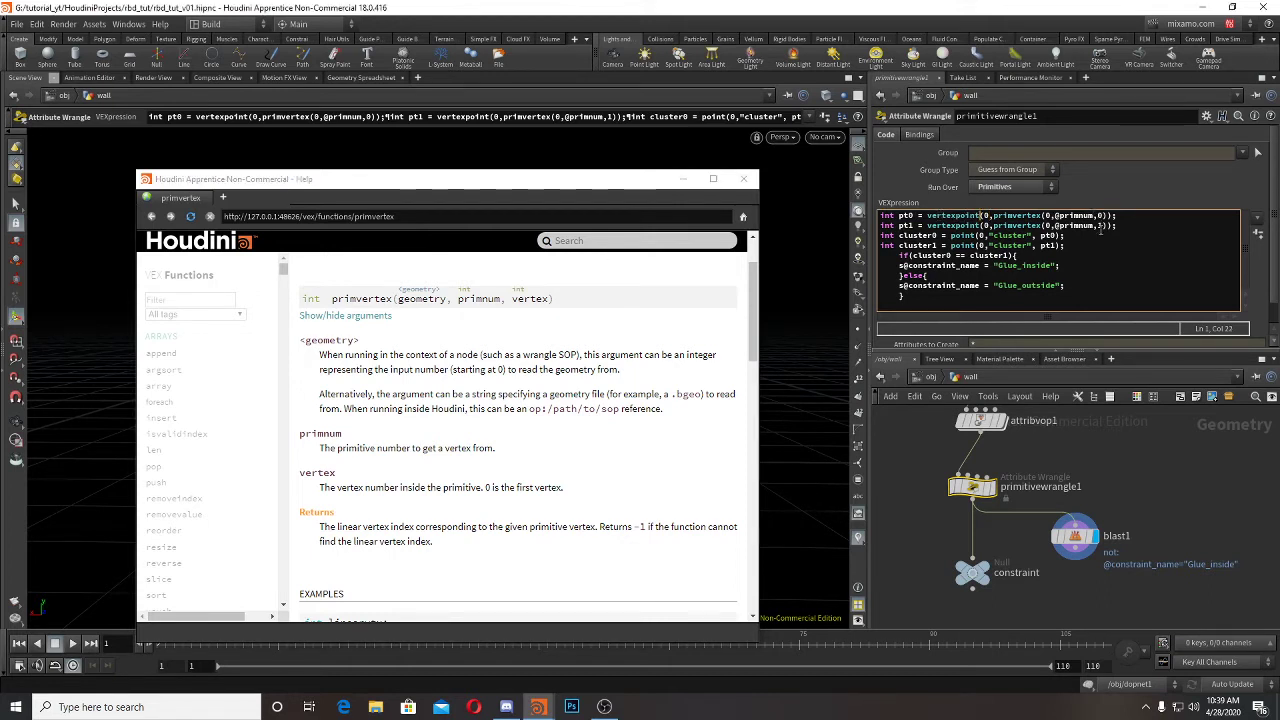
{"action": "key", "text": "F1"}
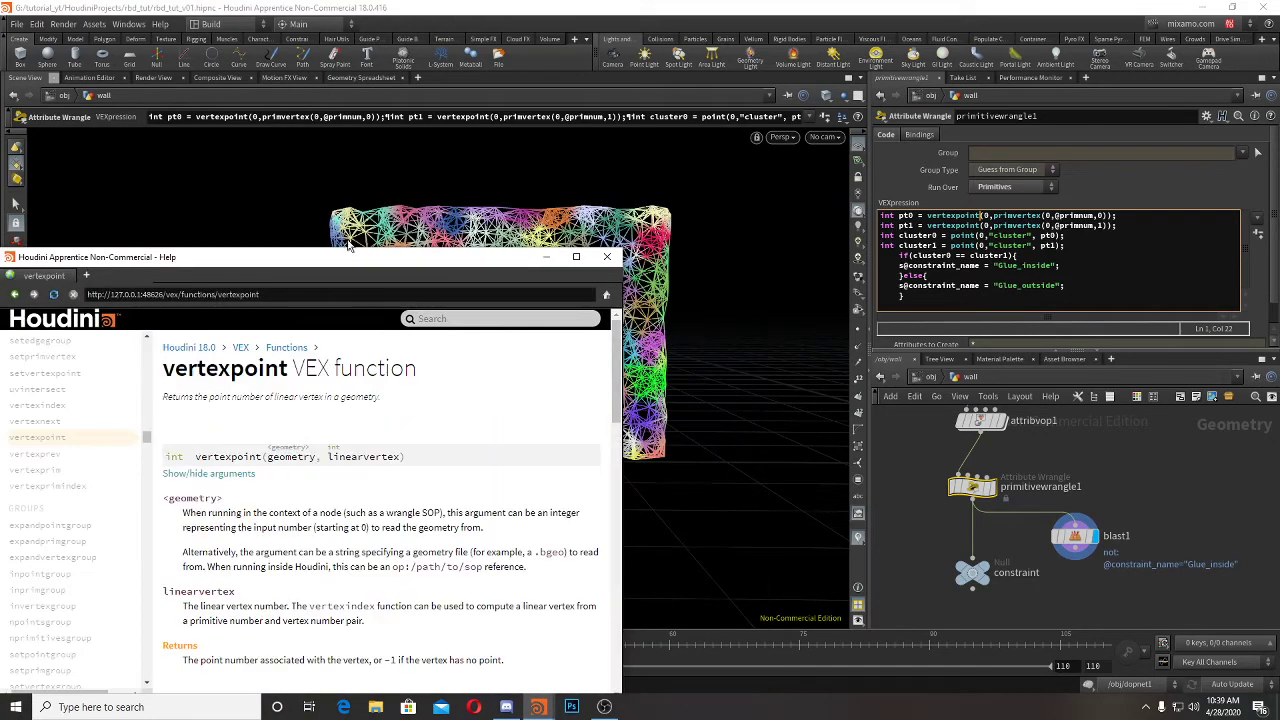
{"action": "scroll", "coordinate": [462, 495], "scroll_direction": "down", "scroll_amount": 1}
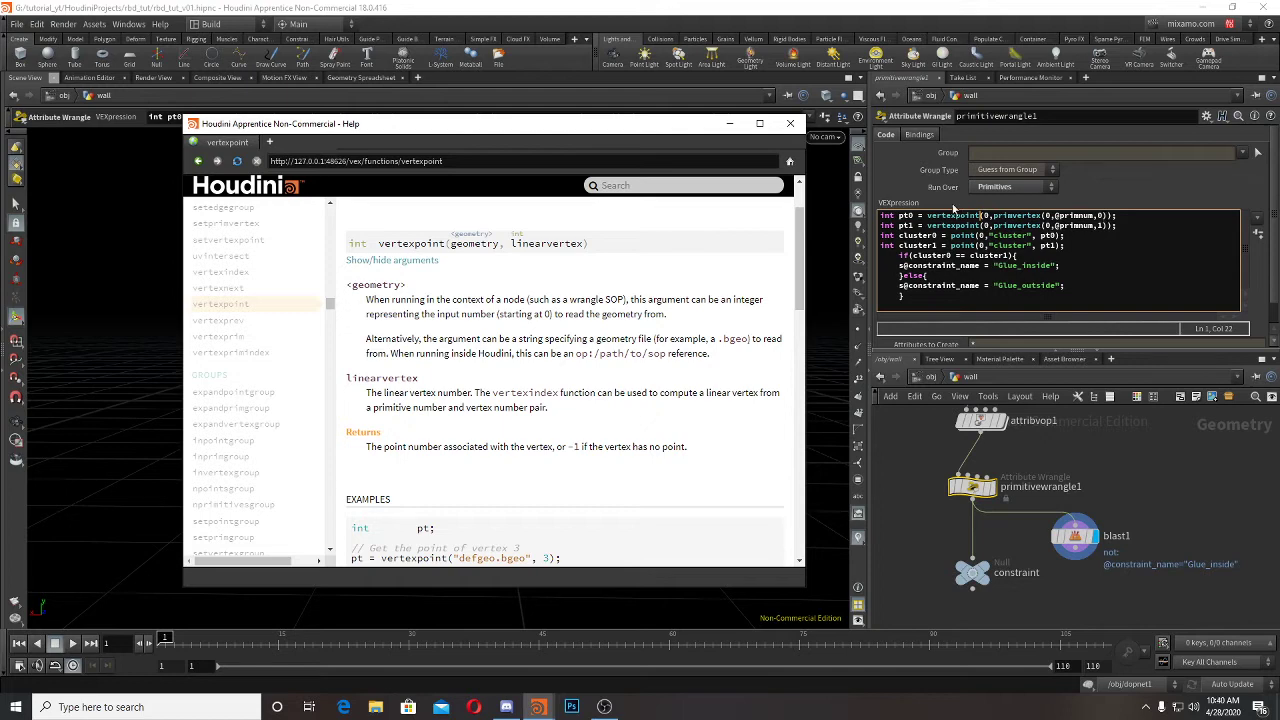
Step: Examine the pt0 and pt1 vertexpoint lines and the cluster0 variable in primitivewrangle1's code
{"action": "left_click_drag", "start_coordinate": [927, 216], "coordinate": [1110, 218]}
{"action": "left_click", "coordinate": [1128, 226]}
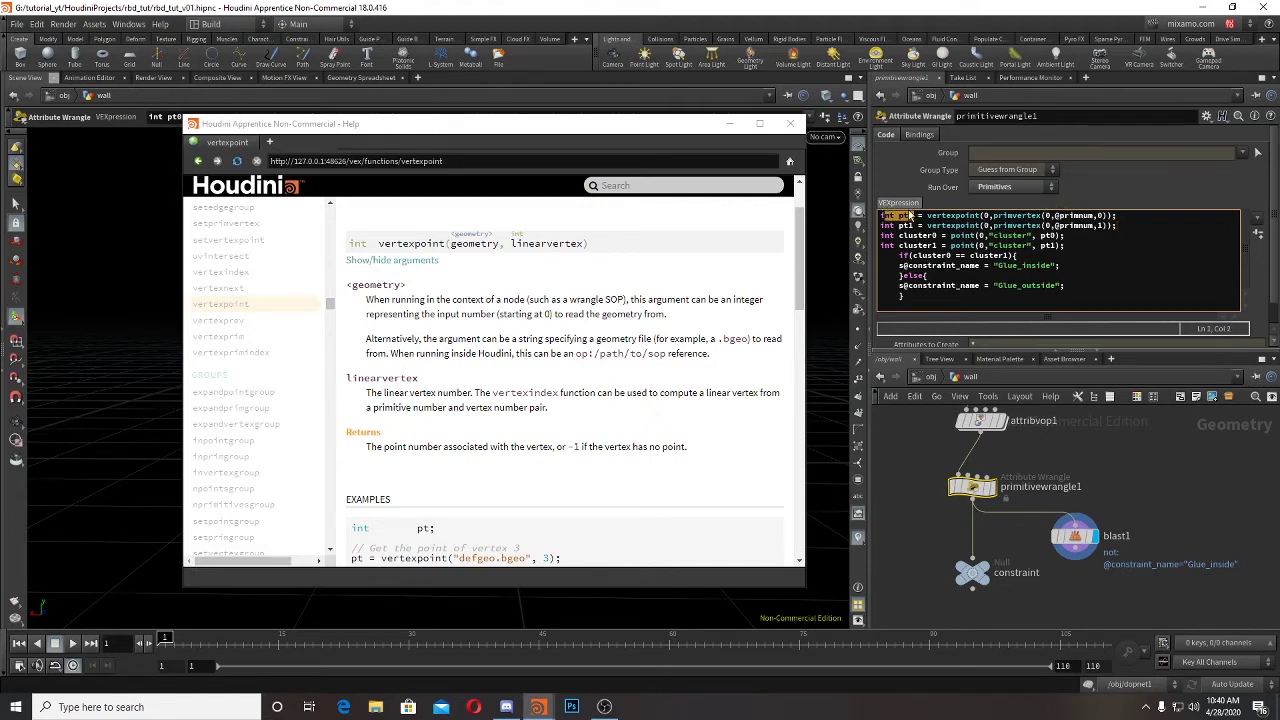
{"action": "left_click", "coordinate": [1176, 274]}
{"action": "left_click", "coordinate": [918, 226]}
{"action": "double_click", "coordinate": [914, 236]}
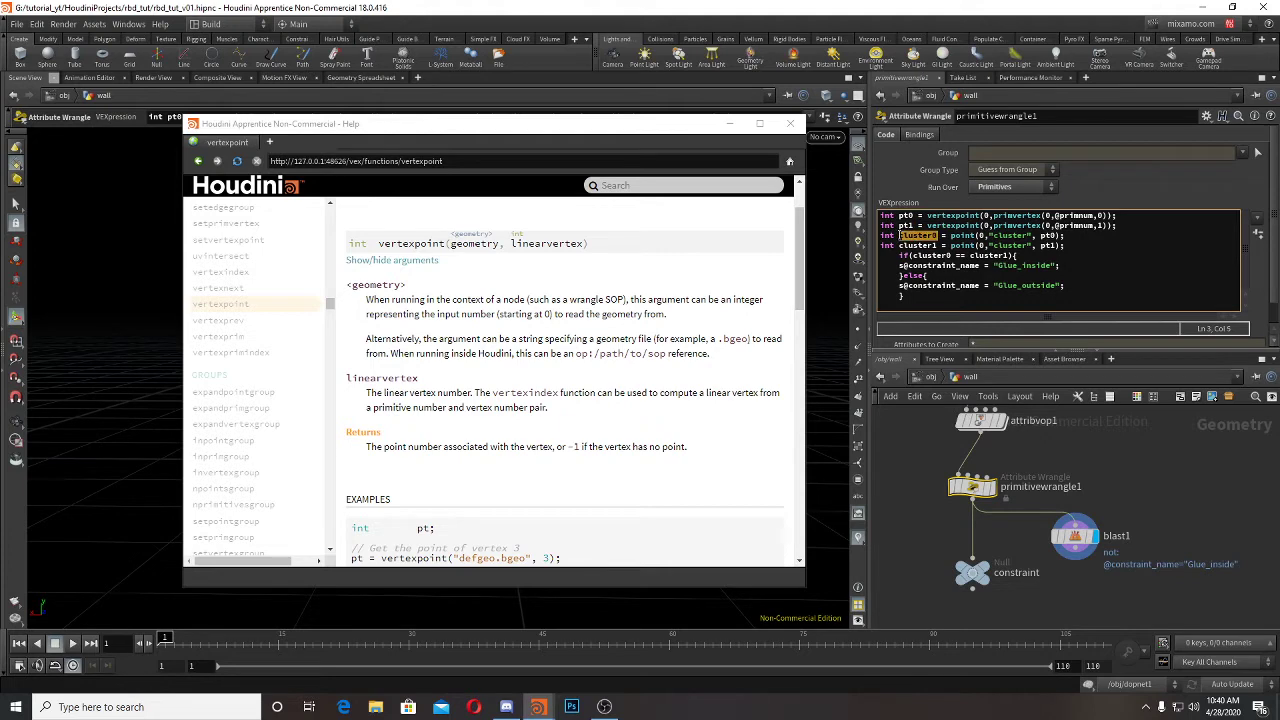
{"action": "left_click", "coordinate": [1161, 274]}
Step: Open the VEX help for the point function in the cluster0 line and view the Reading attributes page from its start
{"action": "left_click_drag", "start_coordinate": [680, 128], "coordinate": [635, 118]}
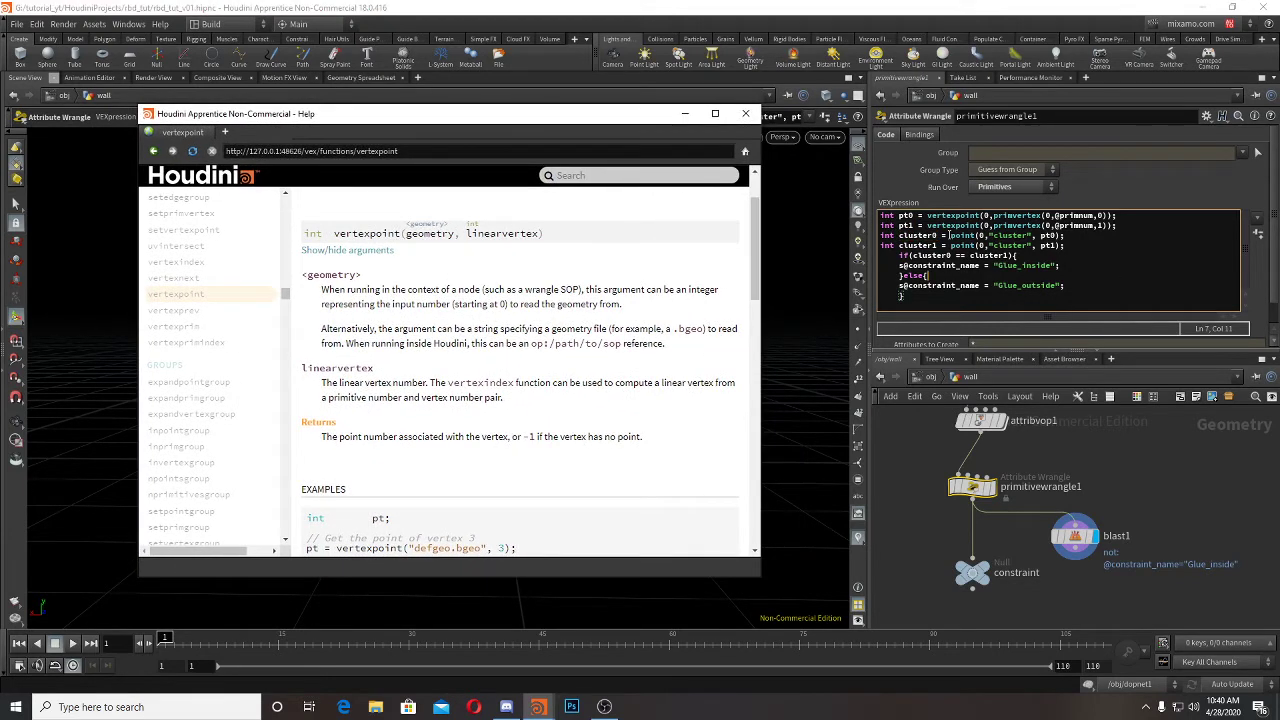
{"action": "double_click", "coordinate": [955, 236]}
{"action": "left_click", "coordinate": [975, 236]}
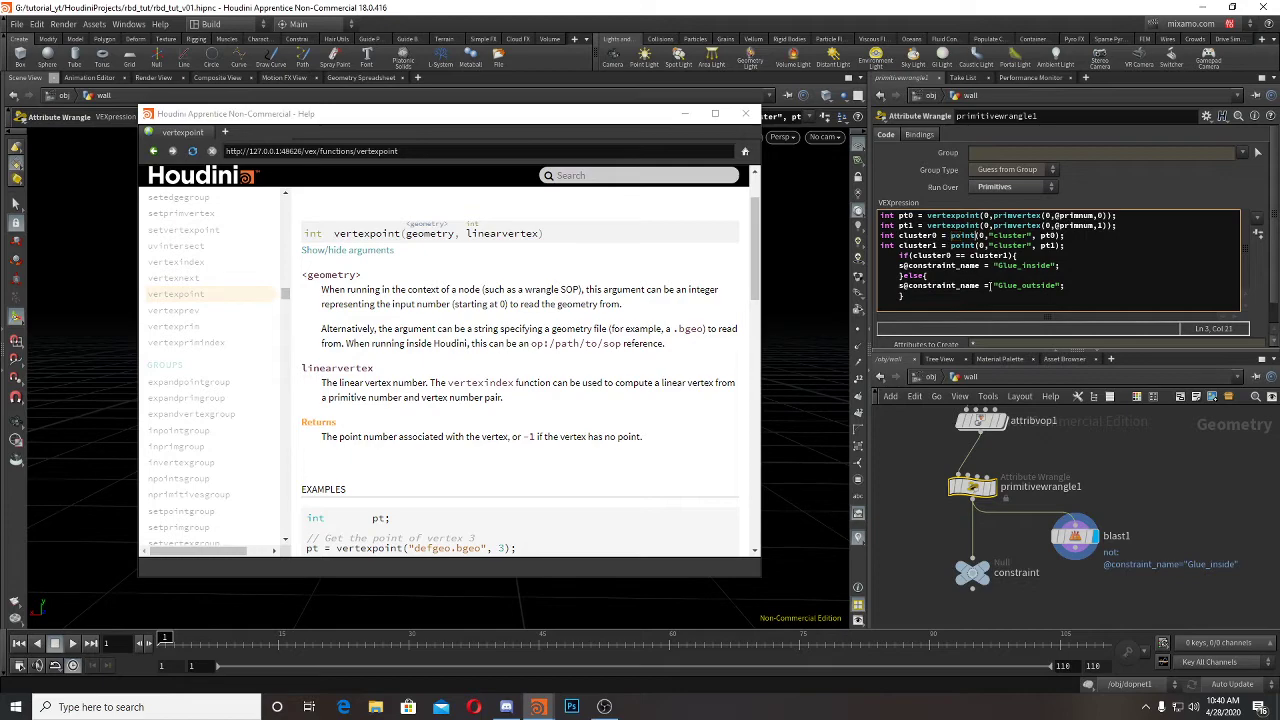
{"action": "key", "text": "F1"}
{"action": "left_click_drag", "start_coordinate": [486, 254], "coordinate": [594, 159]}
{"action": "scroll", "coordinate": [547, 337], "scroll_direction": "up", "scroll_amount": 10}
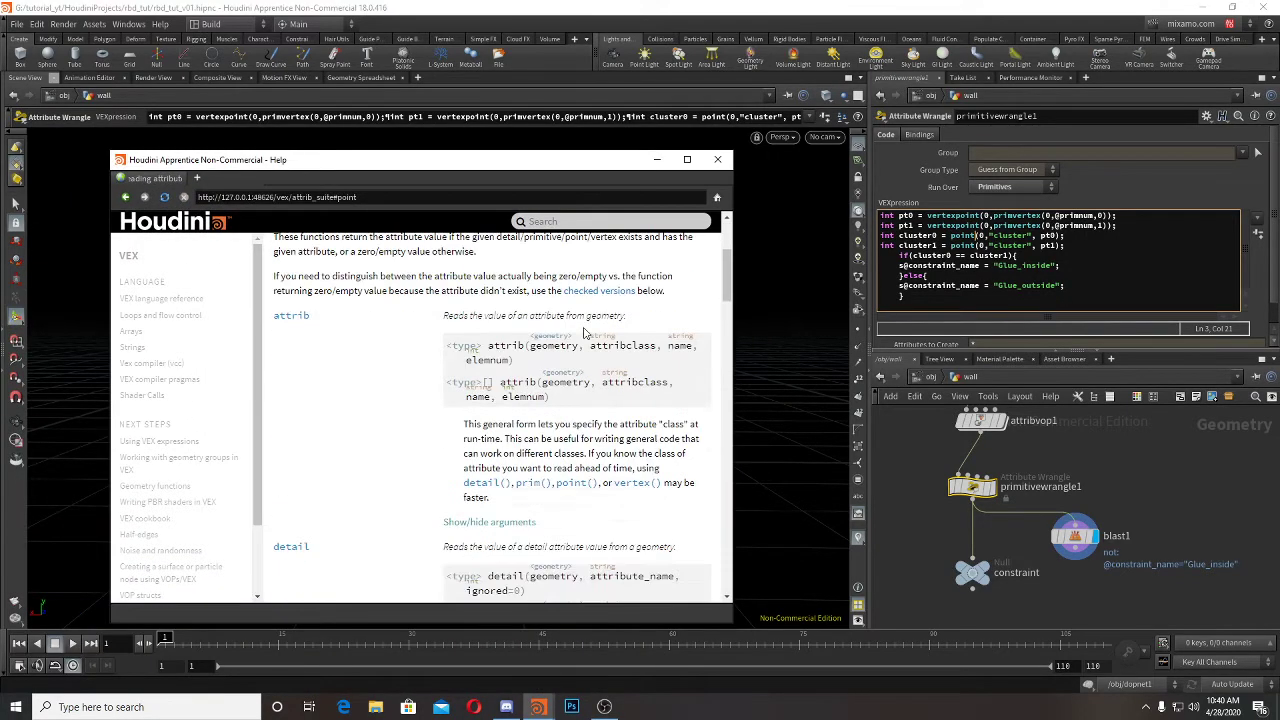
{"action": "scroll", "coordinate": [585, 333], "scroll_direction": "up", "scroll_amount": 3}
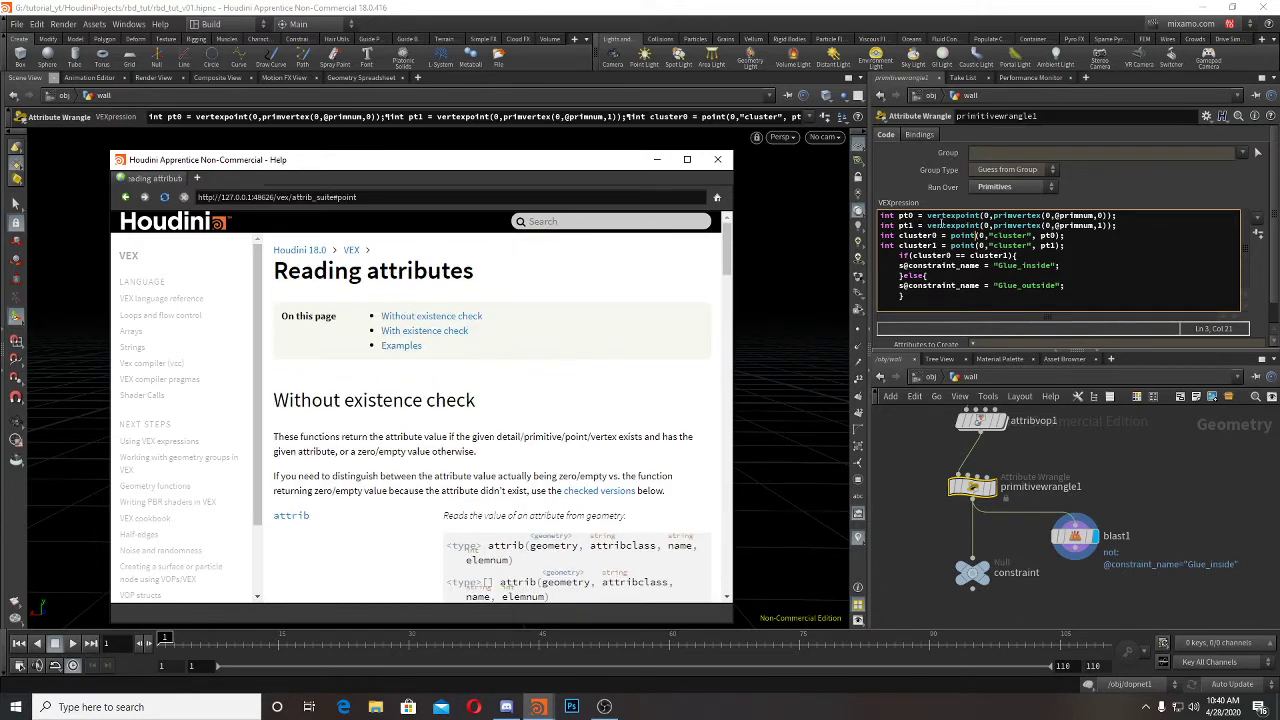
Step: Reopen the help at the point function entry, read its arguments, and minimize the help window
{"action": "left_click", "coordinate": [977, 237]}
{"action": "key", "text": "F1"}
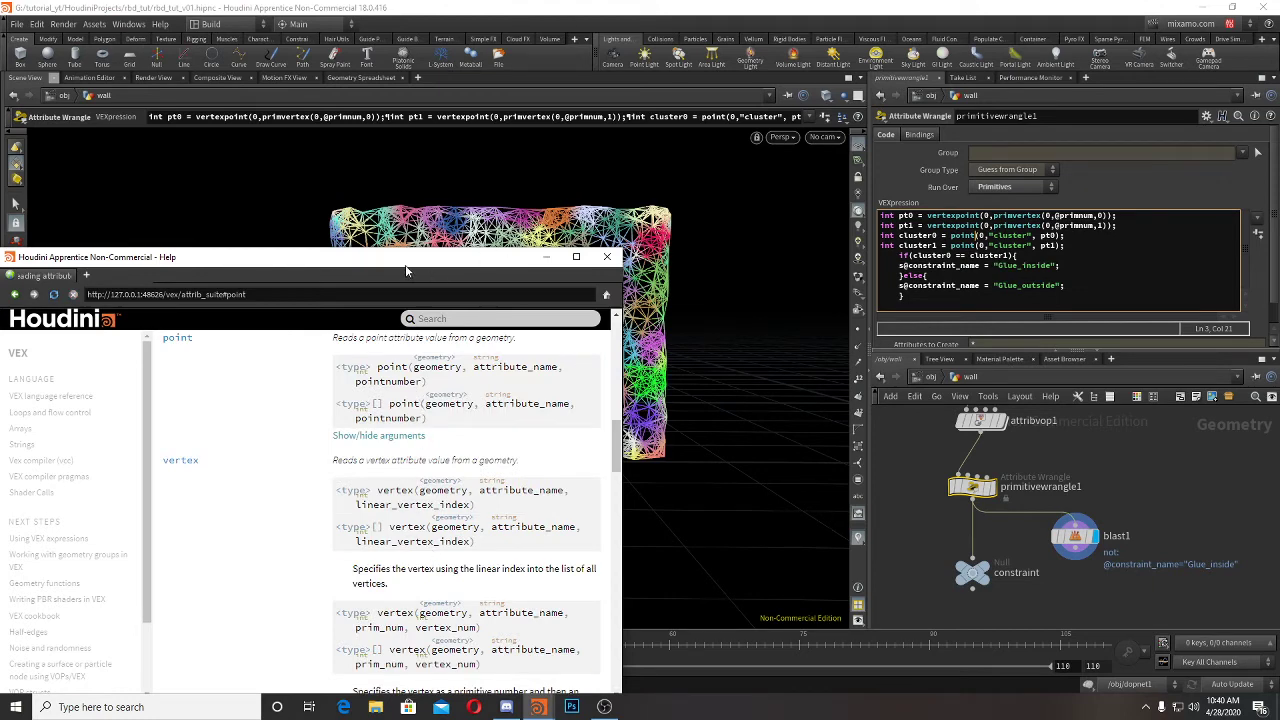
{"action": "left_click_drag", "start_coordinate": [407, 270], "coordinate": [507, 225]}
{"action": "scroll", "coordinate": [497, 325], "scroll_direction": "up", "scroll_amount": 1}
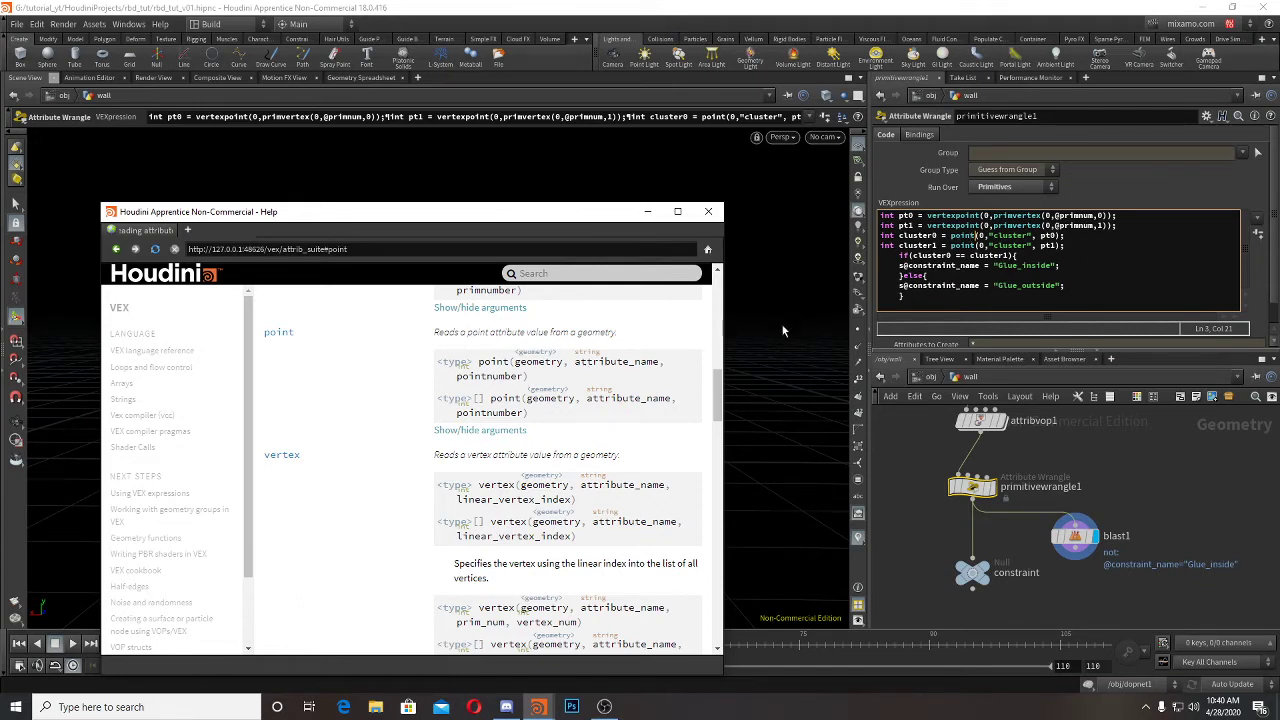
{"action": "left_click_drag", "start_coordinate": [609, 206], "coordinate": [555, 325]}
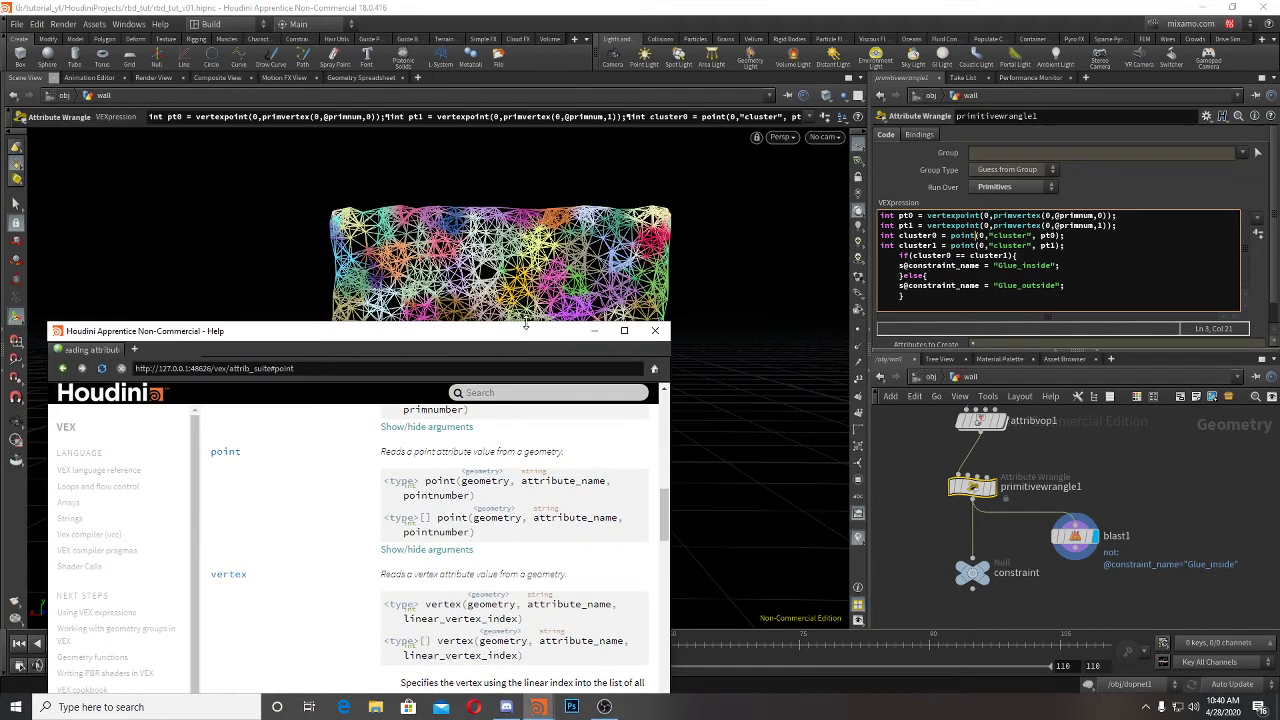
{"action": "left_click_drag", "start_coordinate": [563, 333], "coordinate": [619, 257]}
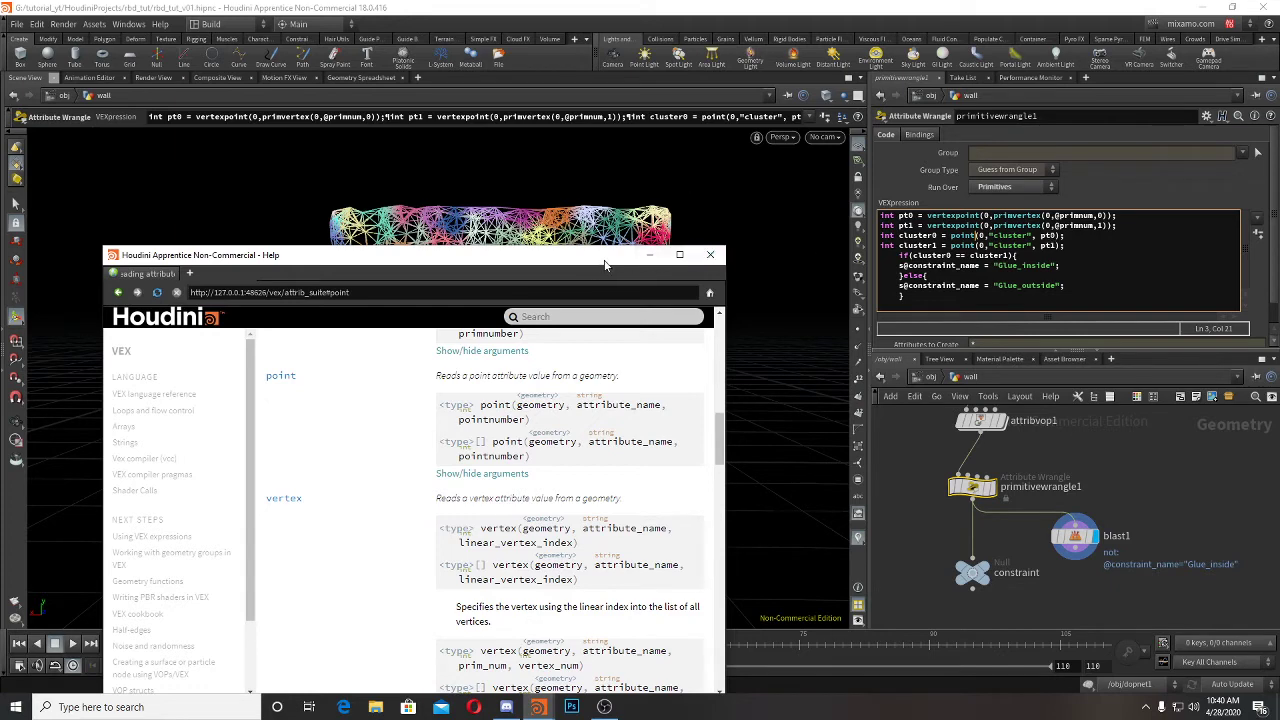
{"action": "left_click_drag", "start_coordinate": [605, 264], "coordinate": [557, 316]}
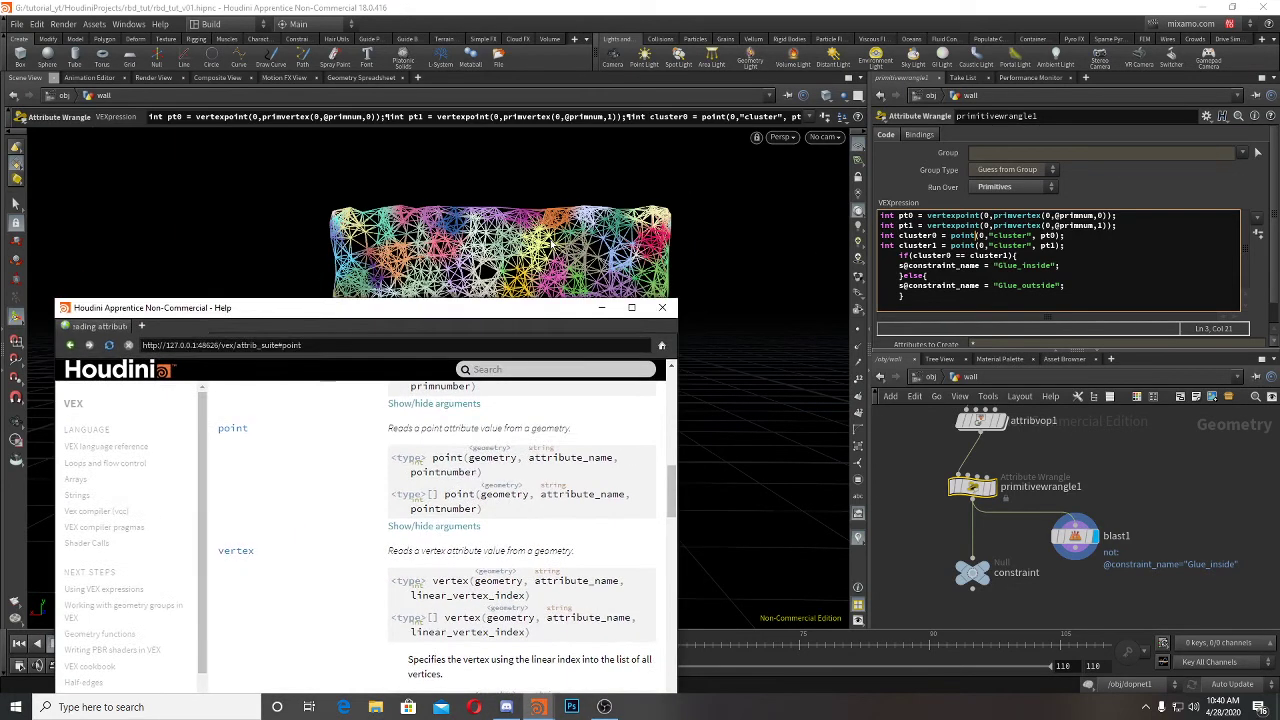
{"action": "left_click", "coordinate": [603, 308]}
Step: Examine up close the constraint lines connecting points of the white, green and yellow clusters in the wall
{"action": "left_click_drag", "start_coordinate": [709, 287], "coordinate": [520, 244]}
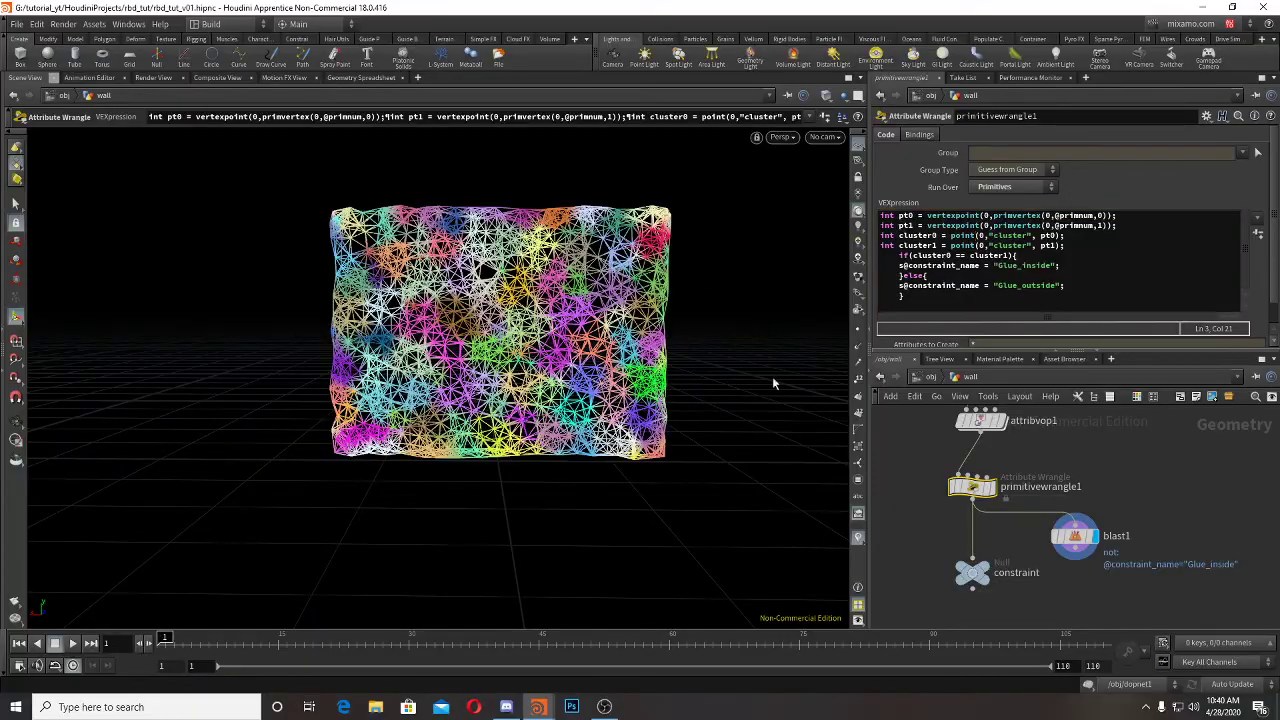
{"action": "left_click_drag", "start_coordinate": [773, 383], "coordinate": [803, 331], "text": "alt"}
{"action": "right_click_drag", "start_coordinate": [803, 331], "coordinate": [449, 305], "text": "alt"}
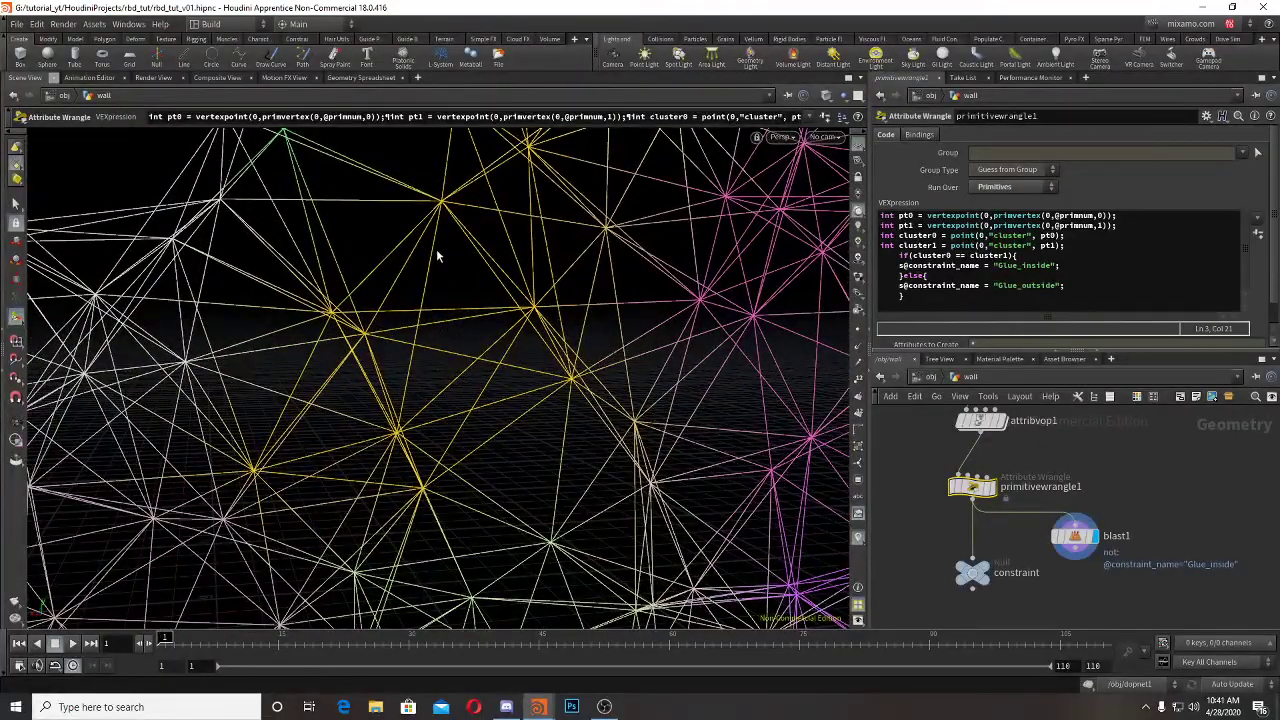
{"action": "middle_click_drag", "start_coordinate": [416, 362], "coordinate": [474, 474], "text": "alt"}
{"action": "right_click_drag", "start_coordinate": [474, 474], "coordinate": [486, 346], "text": "alt"}
{"action": "middle_click_drag", "start_coordinate": [428, 328], "coordinate": [441, 373], "text": "alt"}
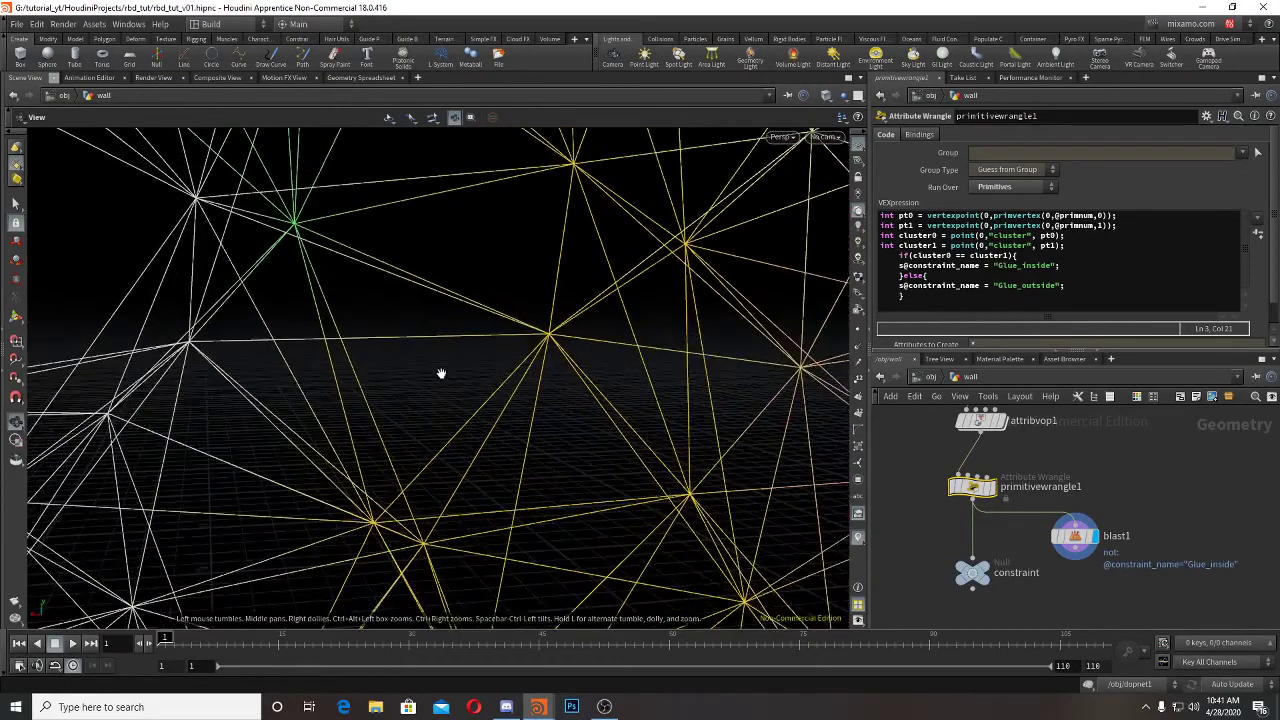
{"action": "key", "text": "Return"}
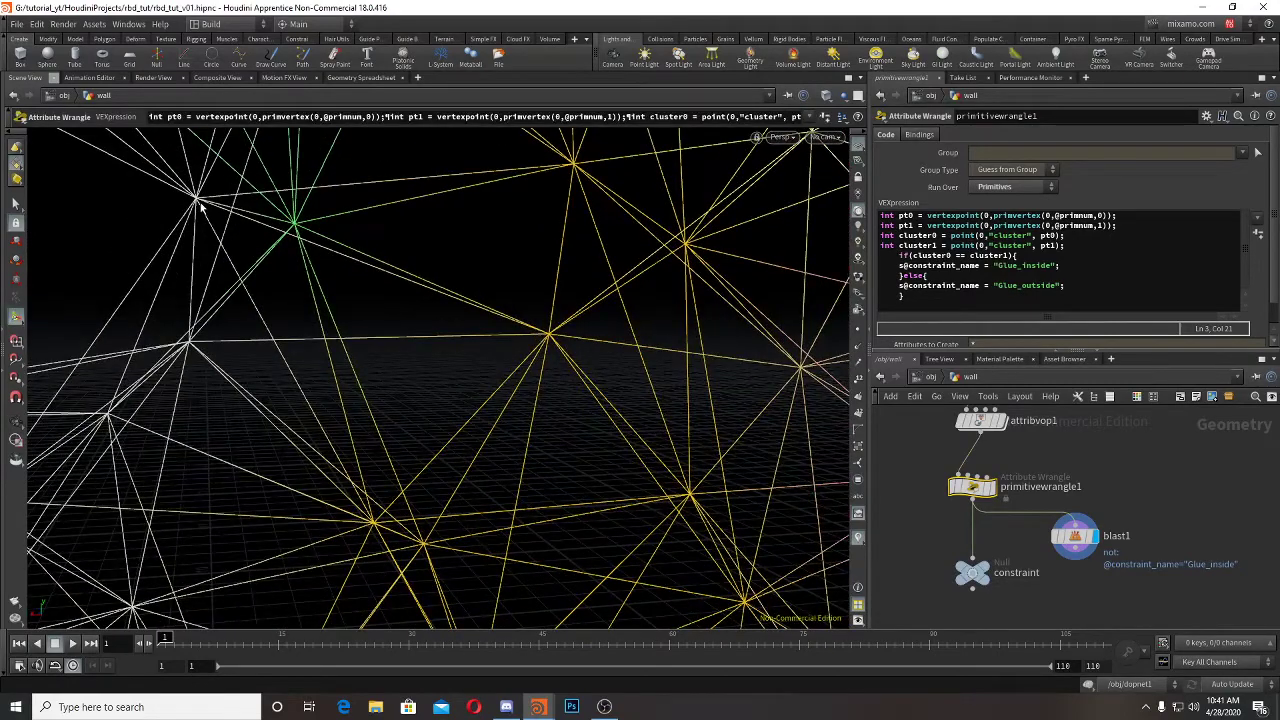
{"action": "right_click_drag", "start_coordinate": [200, 207], "coordinate": [229, 228], "text": "alt"}
{"action": "middle_click_drag", "start_coordinate": [229, 228], "coordinate": [277, 249], "text": "alt"}
{"action": "right_click_drag", "start_coordinate": [277, 249], "coordinate": [292, 244], "text": "alt"}
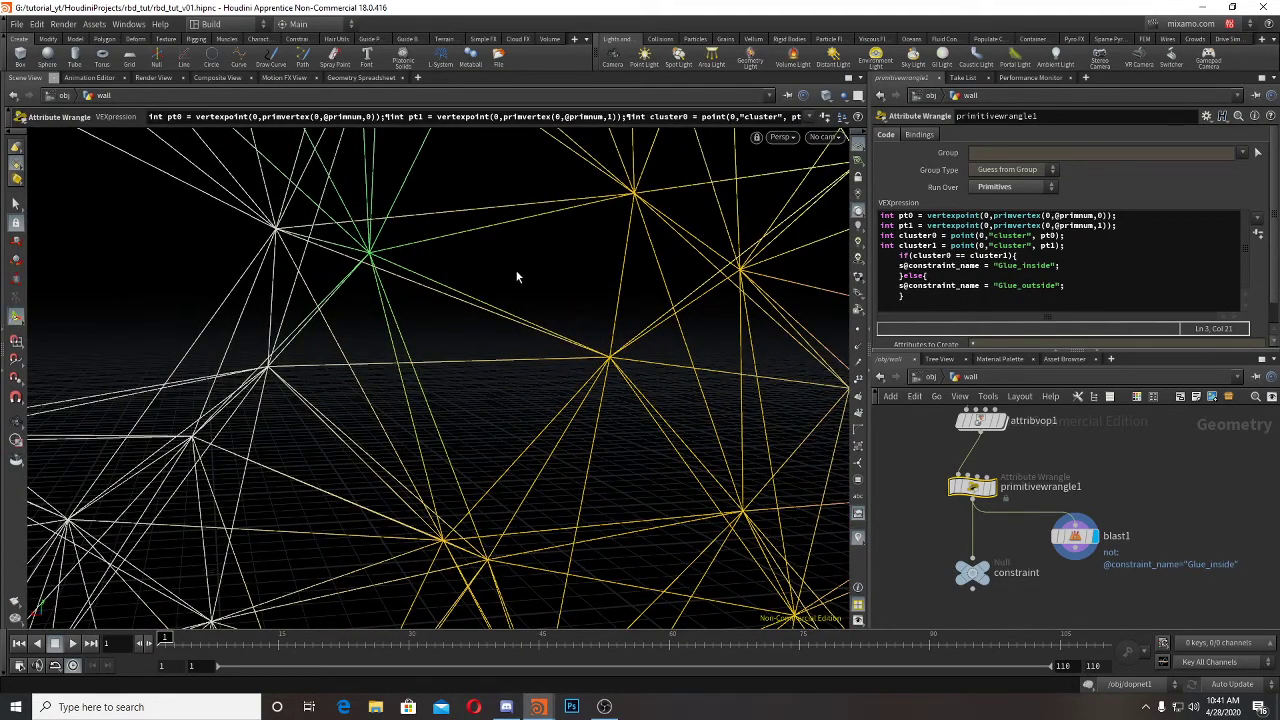
Step: Examine the constraint lines between the pink, grey and blue clusters, and bring the whole wall back into view
{"action": "right_click_drag", "start_coordinate": [520, 278], "coordinate": [414, 294], "text": "alt"}
{"action": "middle_click_drag", "start_coordinate": [728, 259], "coordinate": [377, 346], "text": "alt"}
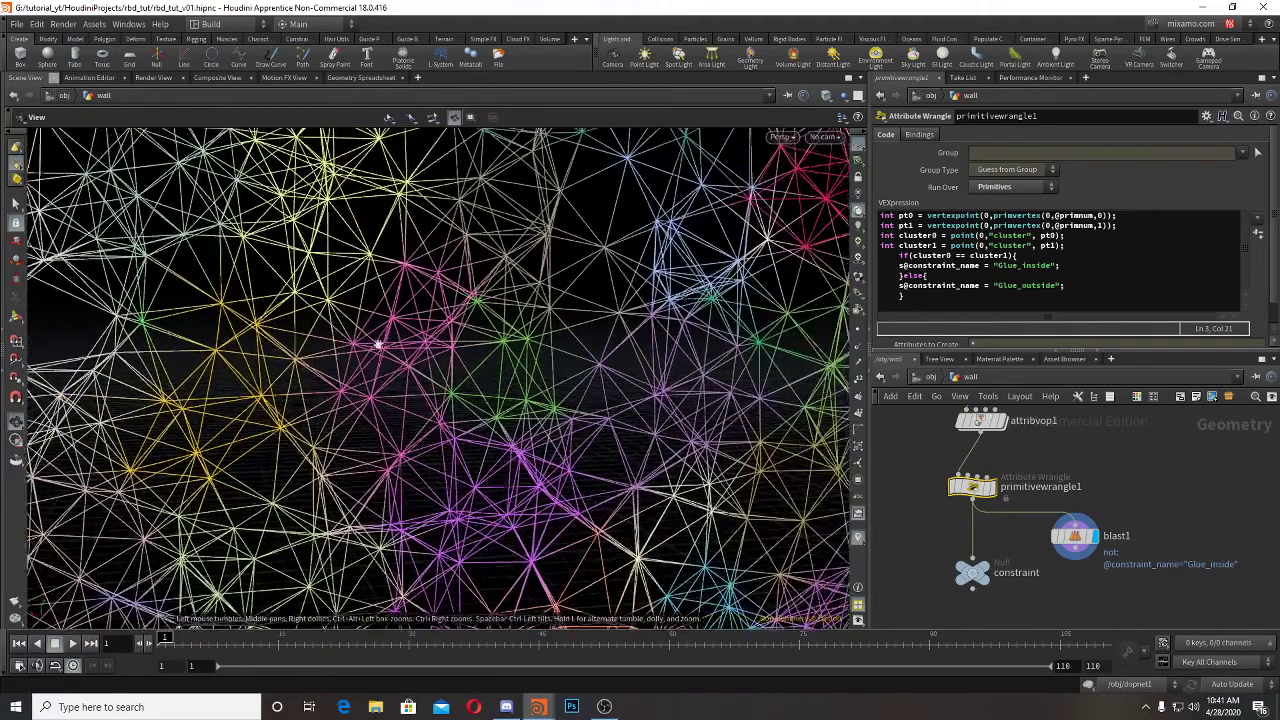
{"action": "right_click_drag", "start_coordinate": [377, 346], "coordinate": [620, 295], "text": "alt"}
{"action": "middle_click_drag", "start_coordinate": [480, 235], "coordinate": [412, 325], "text": "alt"}
{"action": "right_click_drag", "start_coordinate": [412, 325], "coordinate": [571, 343], "text": "alt"}
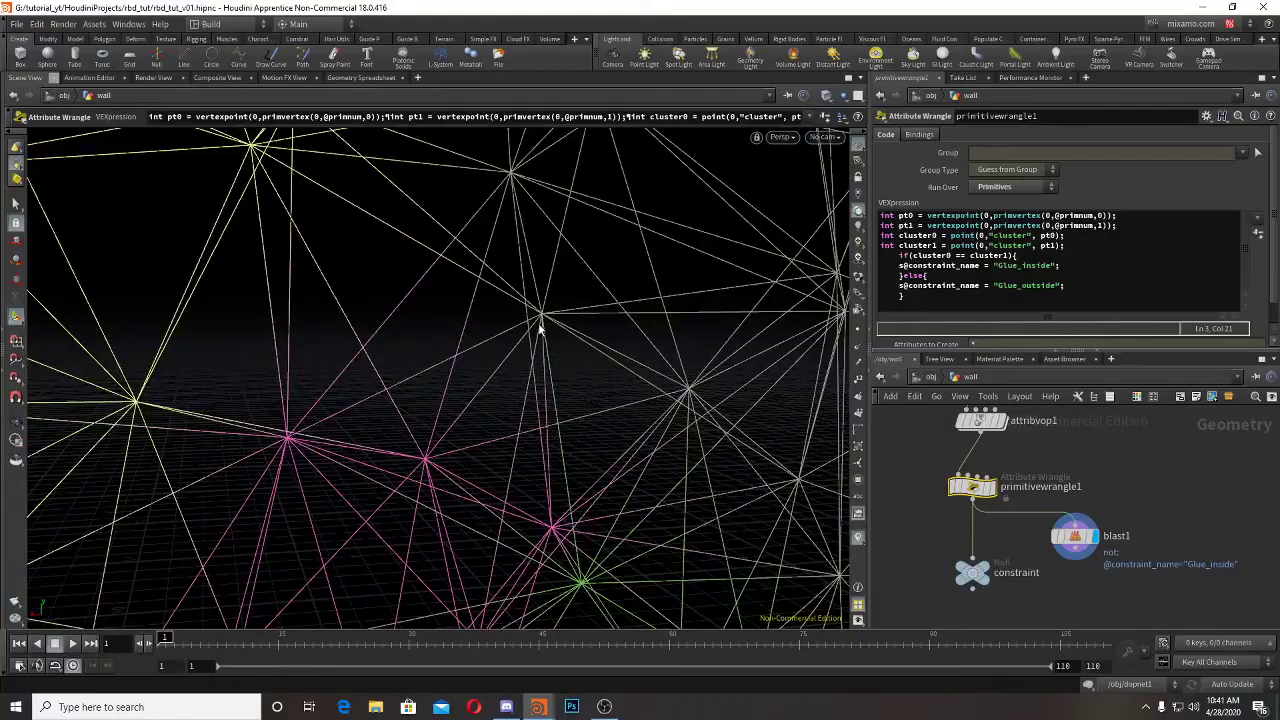
{"action": "right_click_drag", "start_coordinate": [634, 294], "coordinate": [264, 364], "text": "alt"}
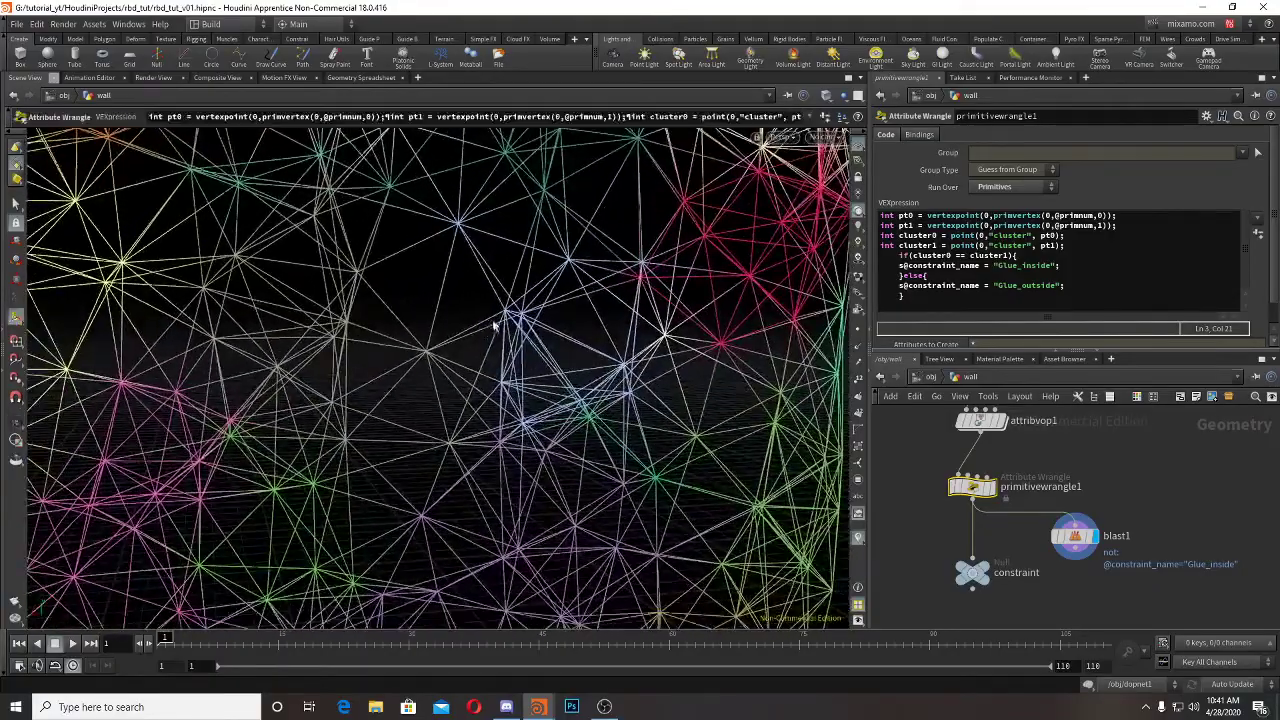
{"action": "right_click_drag", "start_coordinate": [665, 270], "coordinate": [505, 337], "text": "alt"}
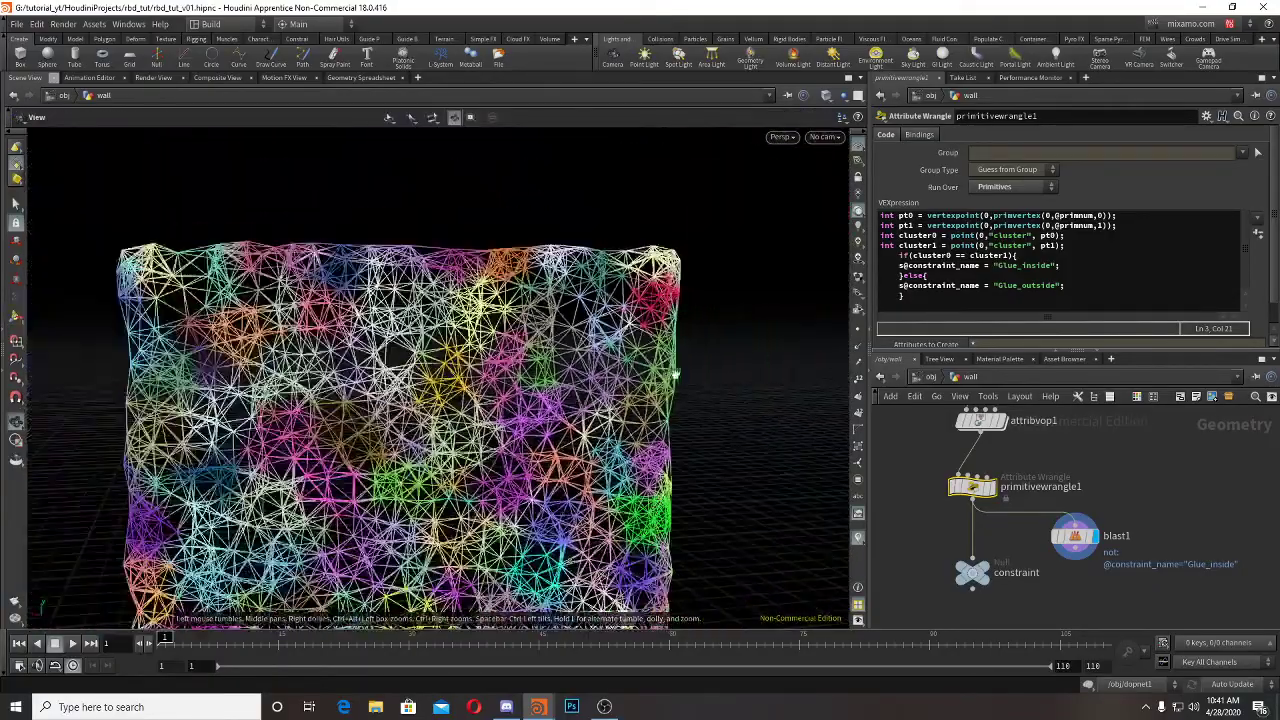
{"action": "middle_click_drag", "start_coordinate": [671, 369], "coordinate": [768, 300], "text": "alt"}
{"action": "right_click_drag", "start_coordinate": [768, 300], "coordinate": [700, 350], "text": "alt"}
{"action": "middle_click_drag", "start_coordinate": [700, 370], "coordinate": [584, 338], "text": "alt"}
{"action": "right_click_drag", "start_coordinate": [584, 345], "coordinate": [637, 371], "text": "alt"}
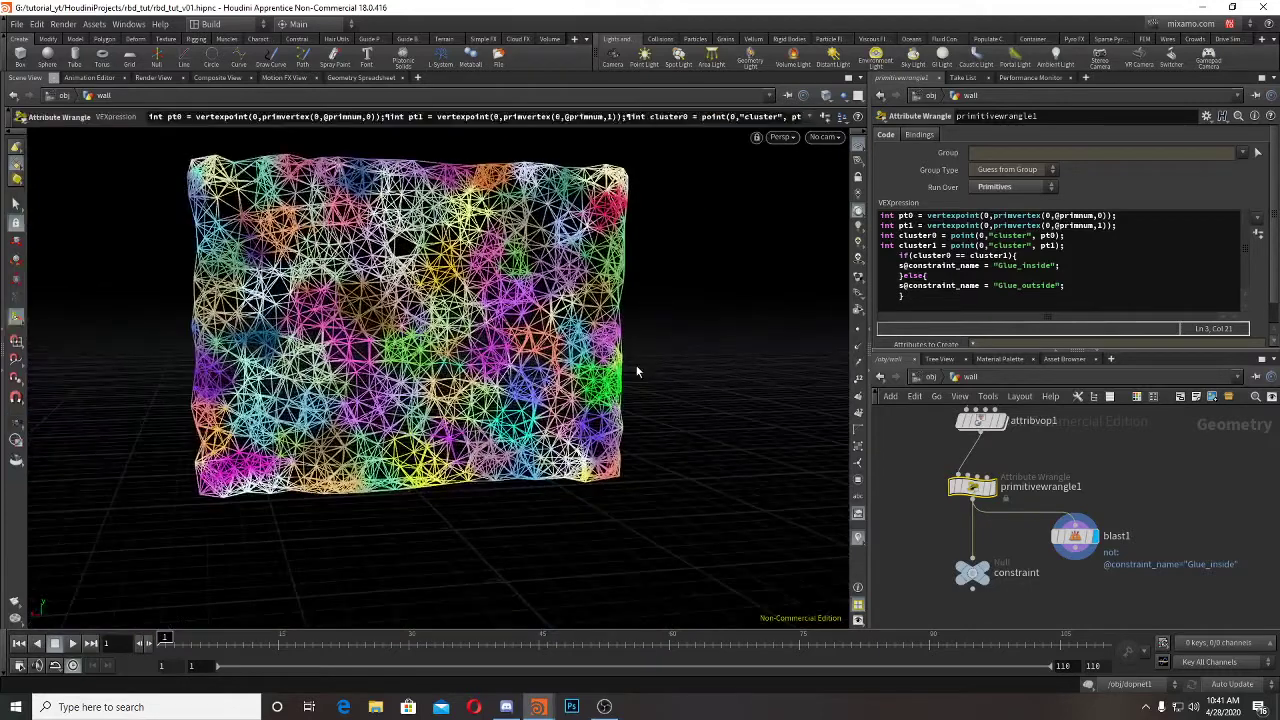
Step: Review the pt0 variable and the "cluster" attribute name in the cluster0 line of primitivewrangle1's code
{"action": "mouse_move", "coordinate": [979, 492]}
{"action": "mouse_move", "coordinate": [898, 235]}
{"action": "left_mouse_down"}
{"action": "mouse_move", "coordinate": [945, 237]}
{"action": "mouse_move", "coordinate": [898, 214]}
{"action": "left_mouse_up"}
{"action": "left_click", "coordinate": [1198, 281]}
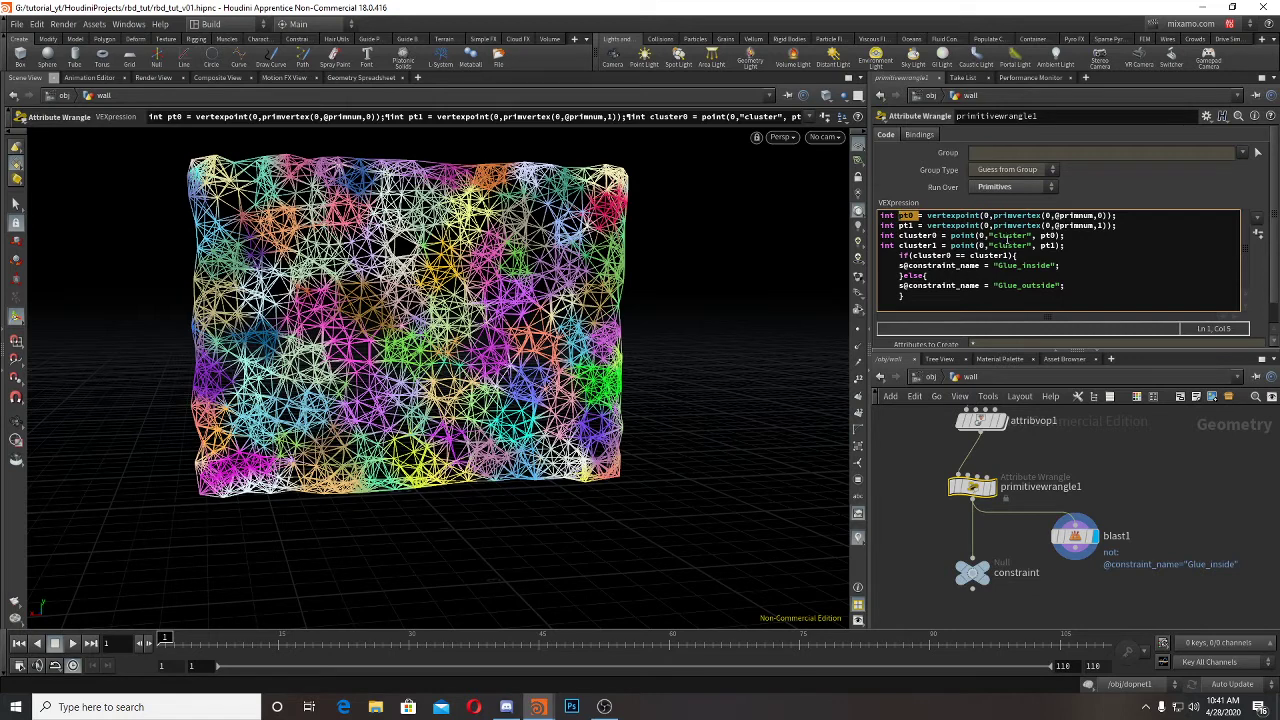
{"action": "left_click_drag", "start_coordinate": [993, 237], "coordinate": [1028, 237]}
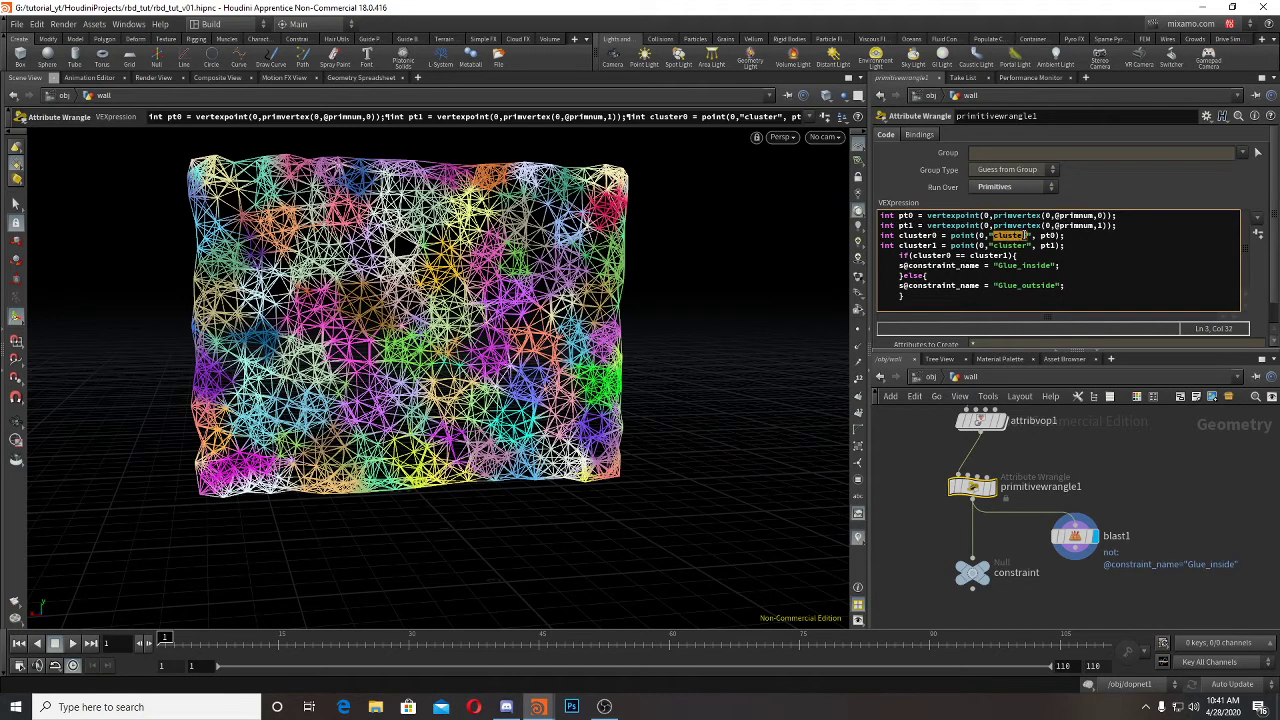
Step: Review the "cluster" attribute name in the cluster1 line of primitivewrangle1's code and the if condition below it
{"action": "left_click", "coordinate": [1120, 258]}
{"action": "left_click_drag", "start_coordinate": [994, 246], "coordinate": [1020, 245]}
{"action": "left_click", "coordinate": [1017, 256]}
Step: Compare primitivewrangle1's full output with blast1's Glue_inside and remaining constraint lines by switching Delete Non Selected on and off
{"action": "left_click", "coordinate": [1075, 537]}
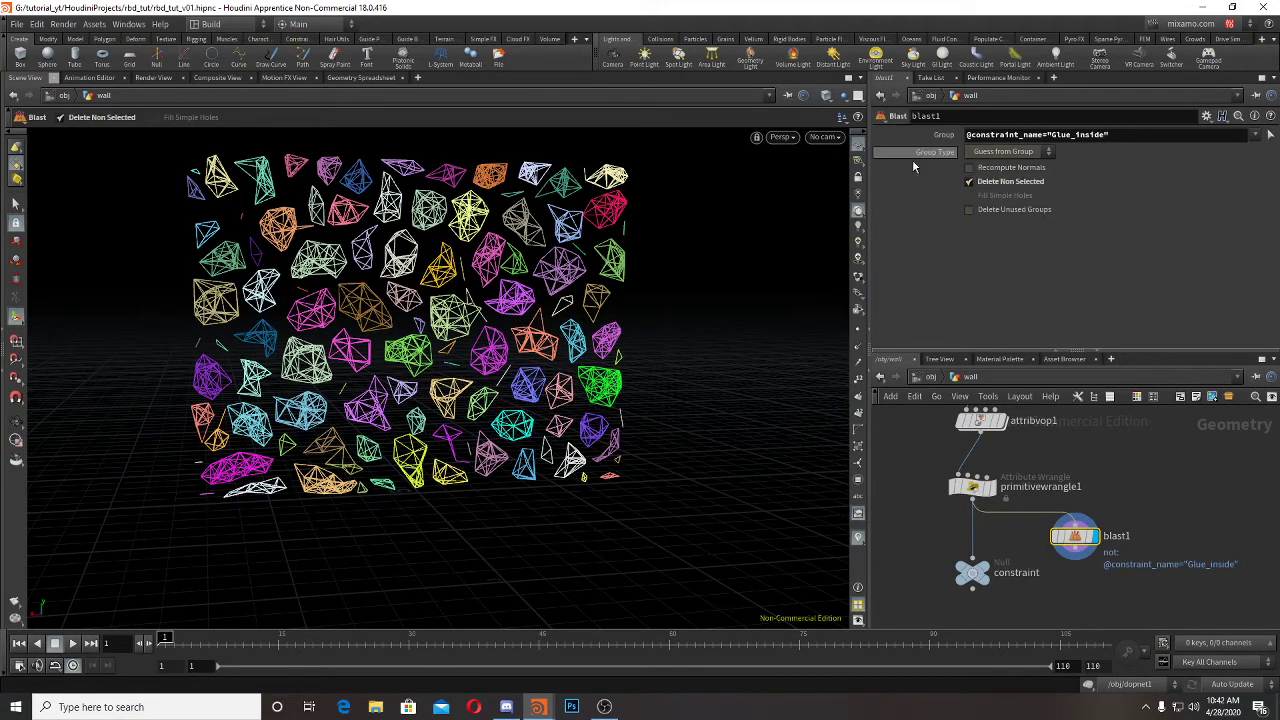
{"action": "left_click", "coordinate": [993, 487]}
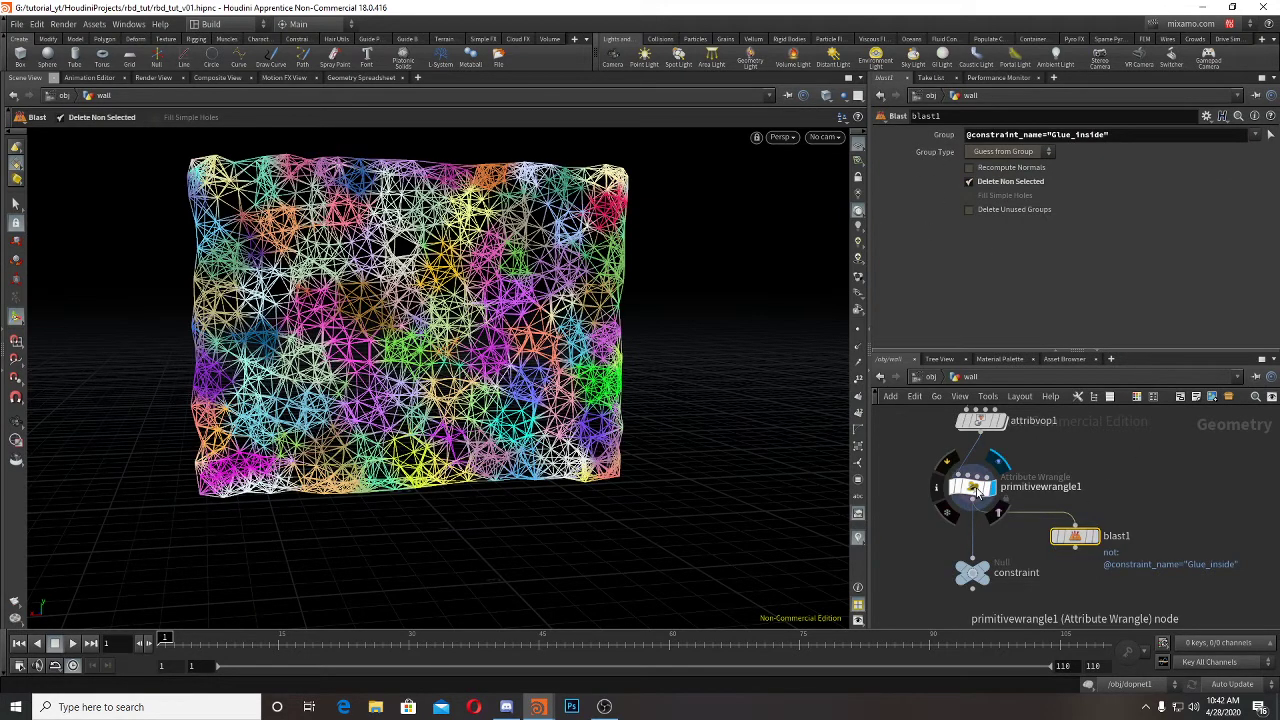
{"action": "left_click", "coordinate": [977, 490]}
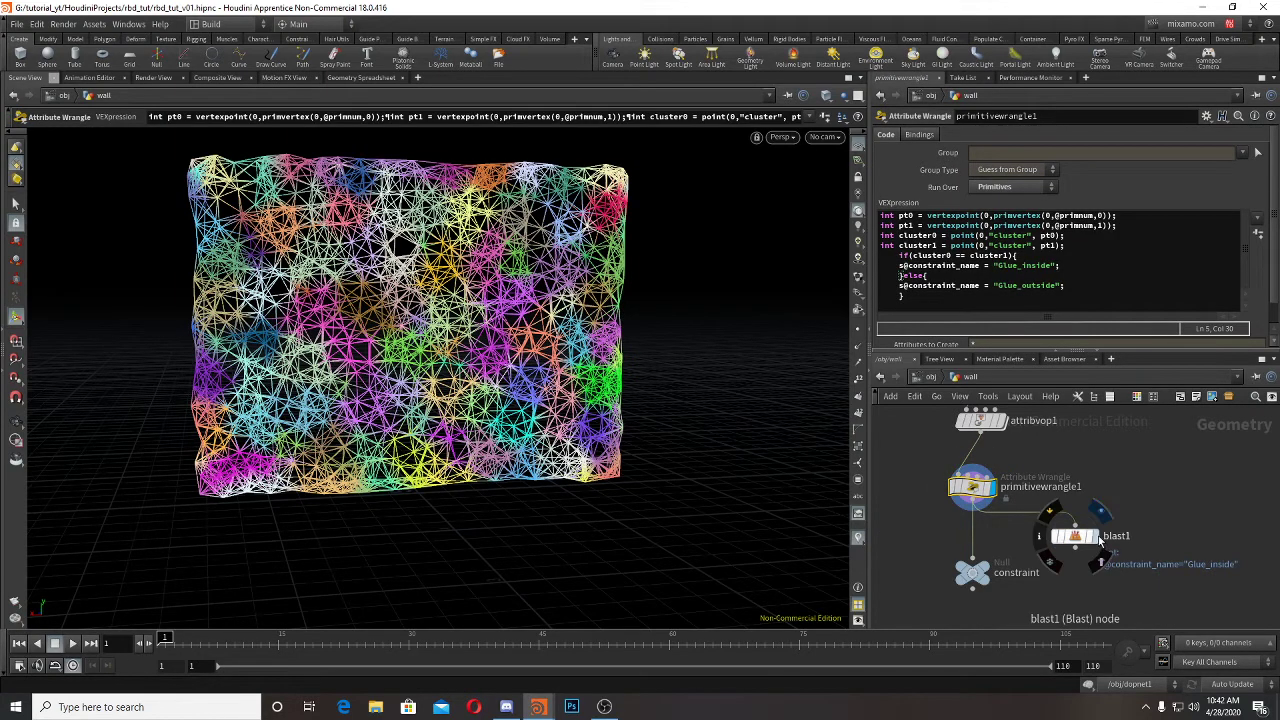
{"action": "left_click", "coordinate": [1098, 538]}
{"action": "left_click", "coordinate": [1077, 538]}
{"action": "left_click", "coordinate": [981, 182]}
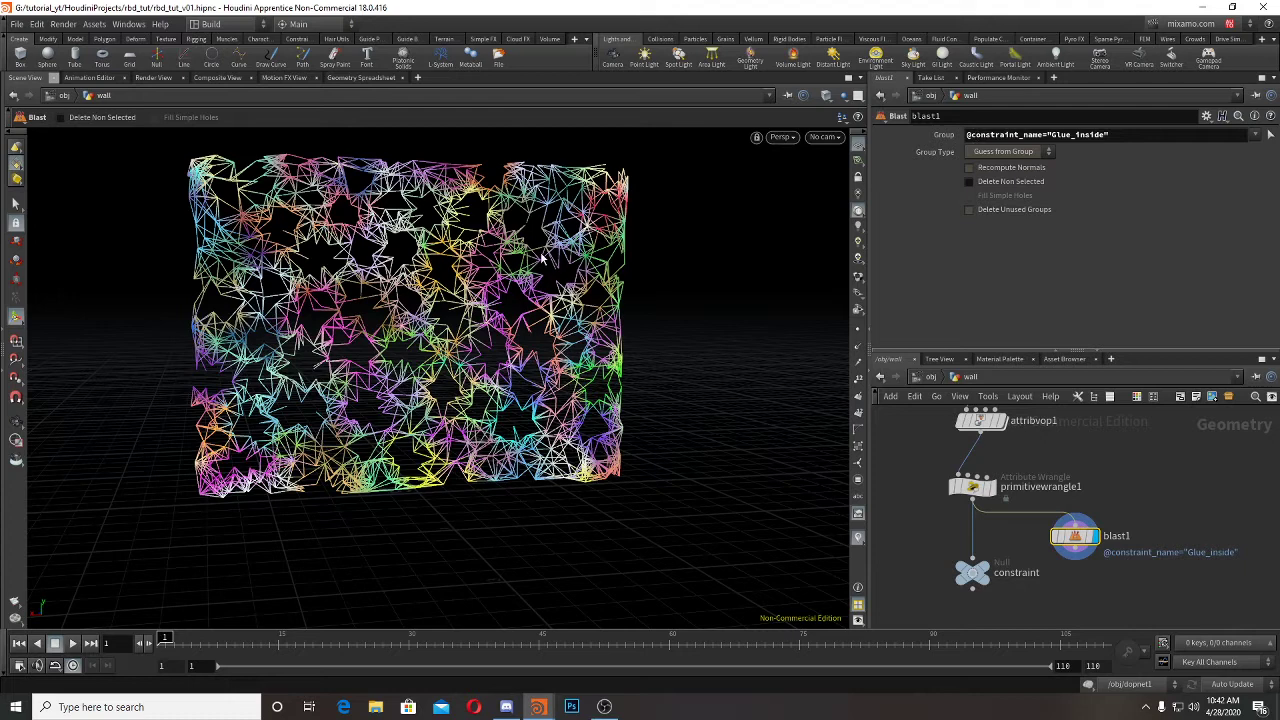
{"action": "left_click", "coordinate": [990, 182]}
{"action": "left_click", "coordinate": [973, 488]}
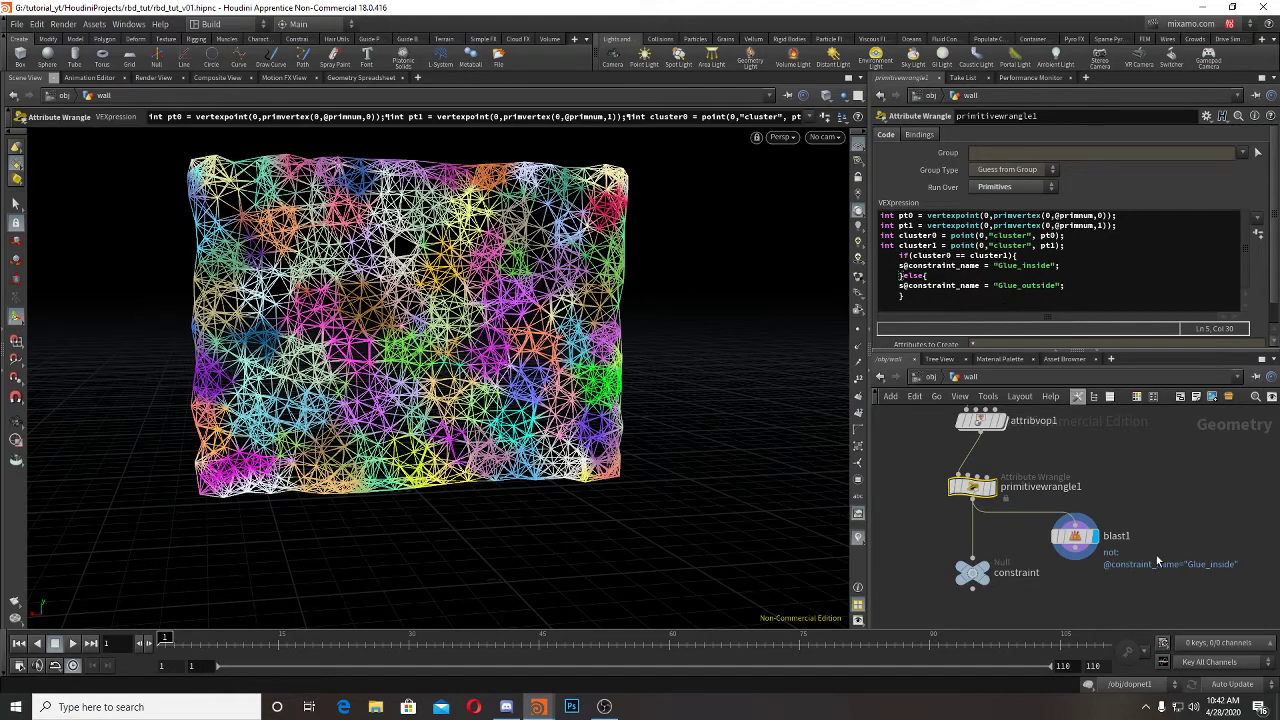
{"action": "left_click", "coordinate": [1075, 537]}
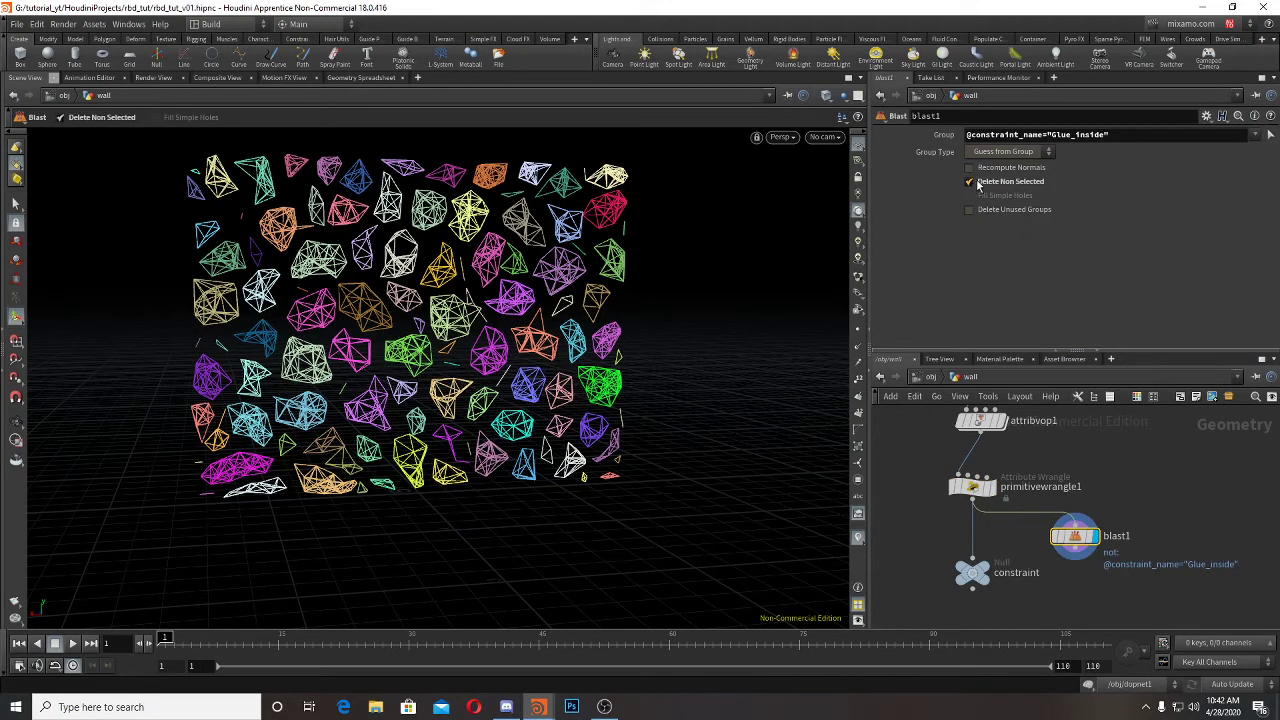
{"action": "left_click", "coordinate": [979, 184]}
{"action": "left_click", "coordinate": [980, 184]}
{"action": "left_click", "coordinate": [981, 185]}
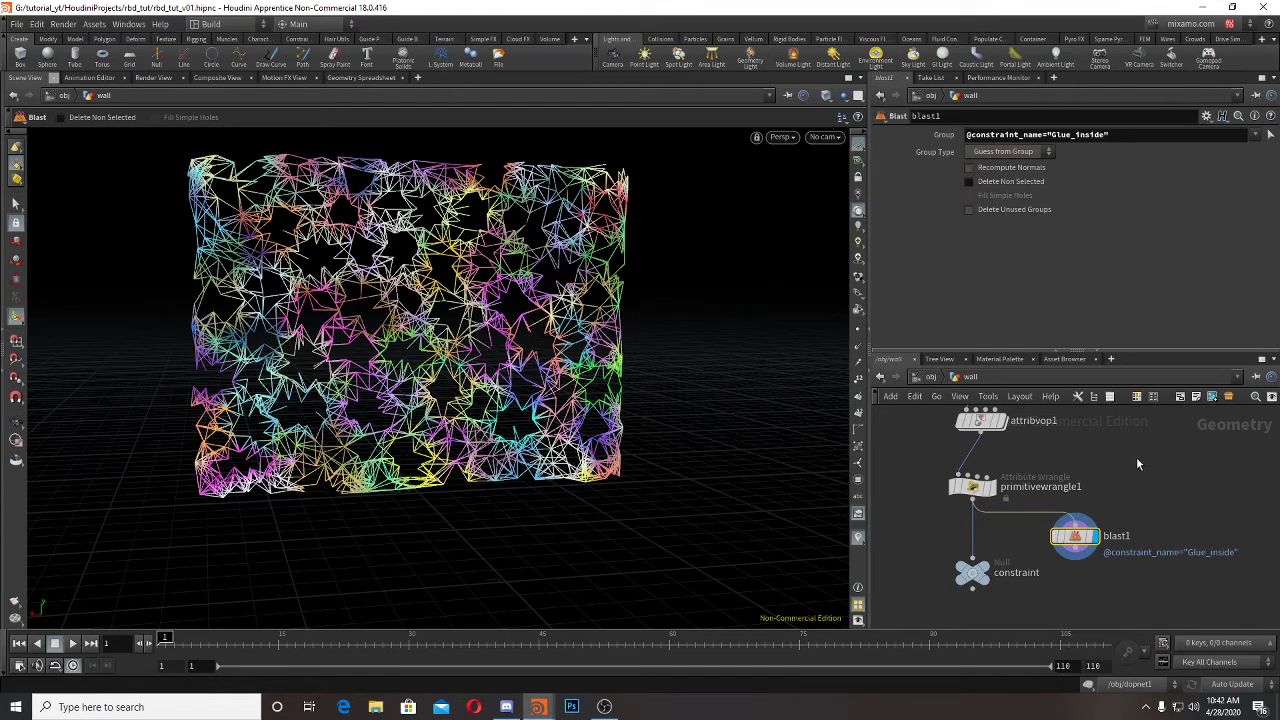
Step: Delete the blast1 node and display the output of primitivewrangle1
{"action": "left_click", "coordinate": [988, 574]}
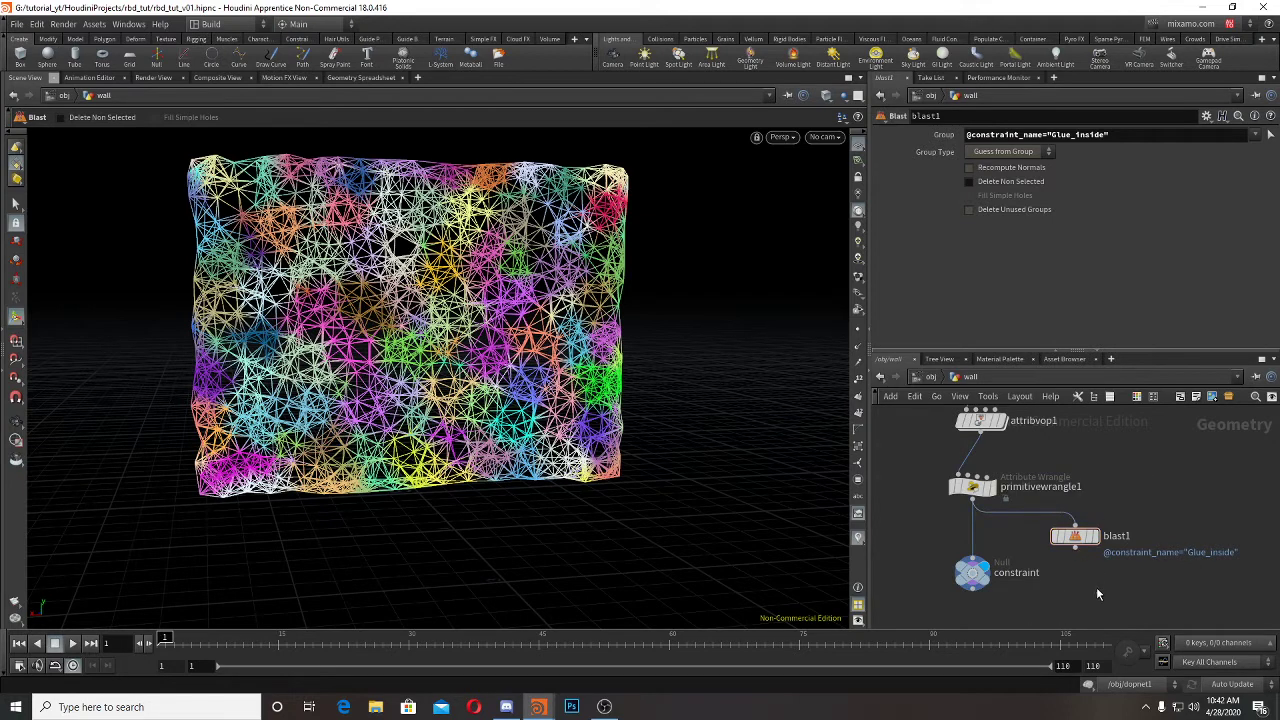
{"action": "key", "text": "Delete"}
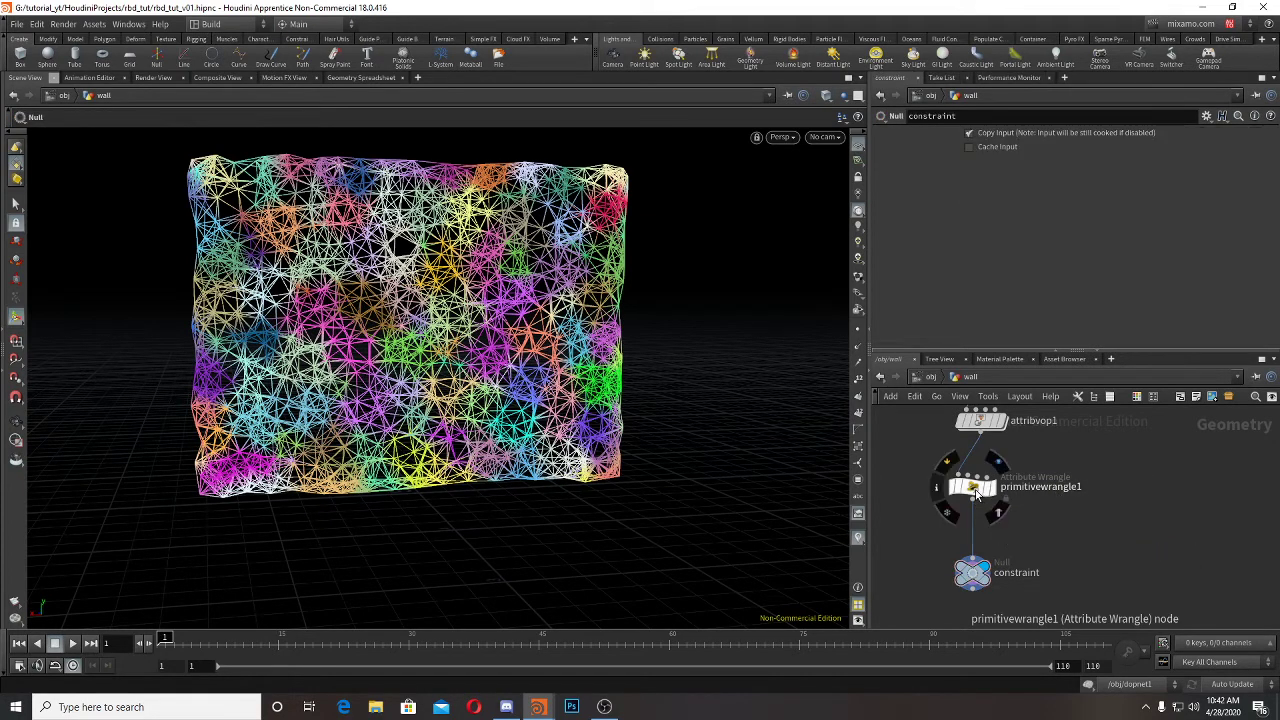
{"action": "left_click", "coordinate": [975, 488]}
{"action": "left_click", "coordinate": [976, 491]}
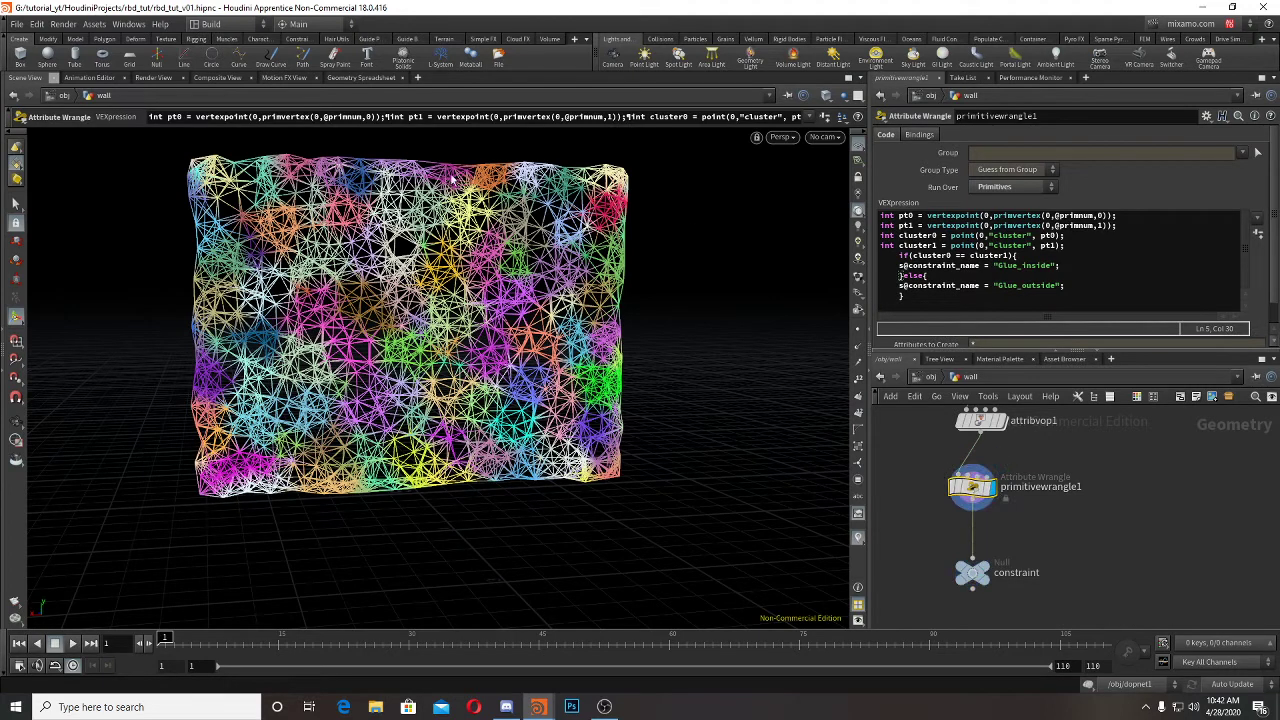
Step: Go up to the object level, enter dopnet1 and select its constraintnetwork1 node
{"action": "left_click", "coordinate": [922, 377]}
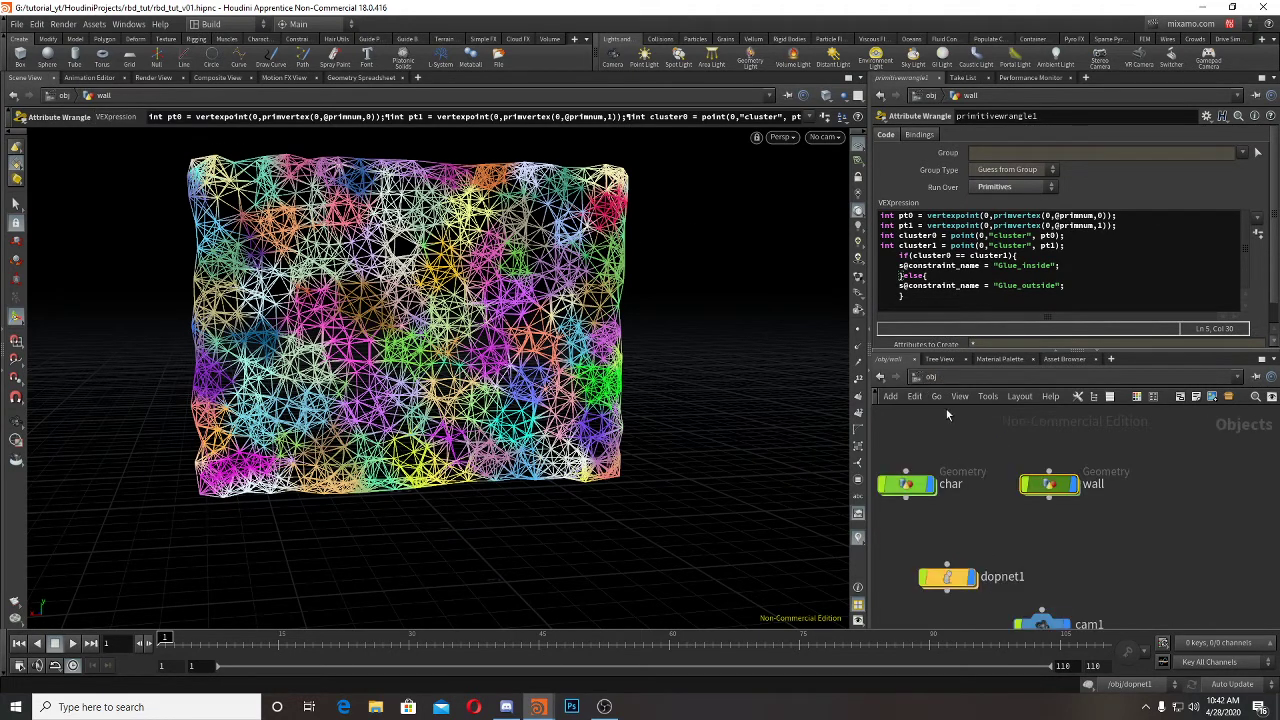
{"action": "double_click", "coordinate": [940, 575]}
{"action": "left_click_drag", "start_coordinate": [438, 365], "coordinate": [529, 369], "text": "alt"}
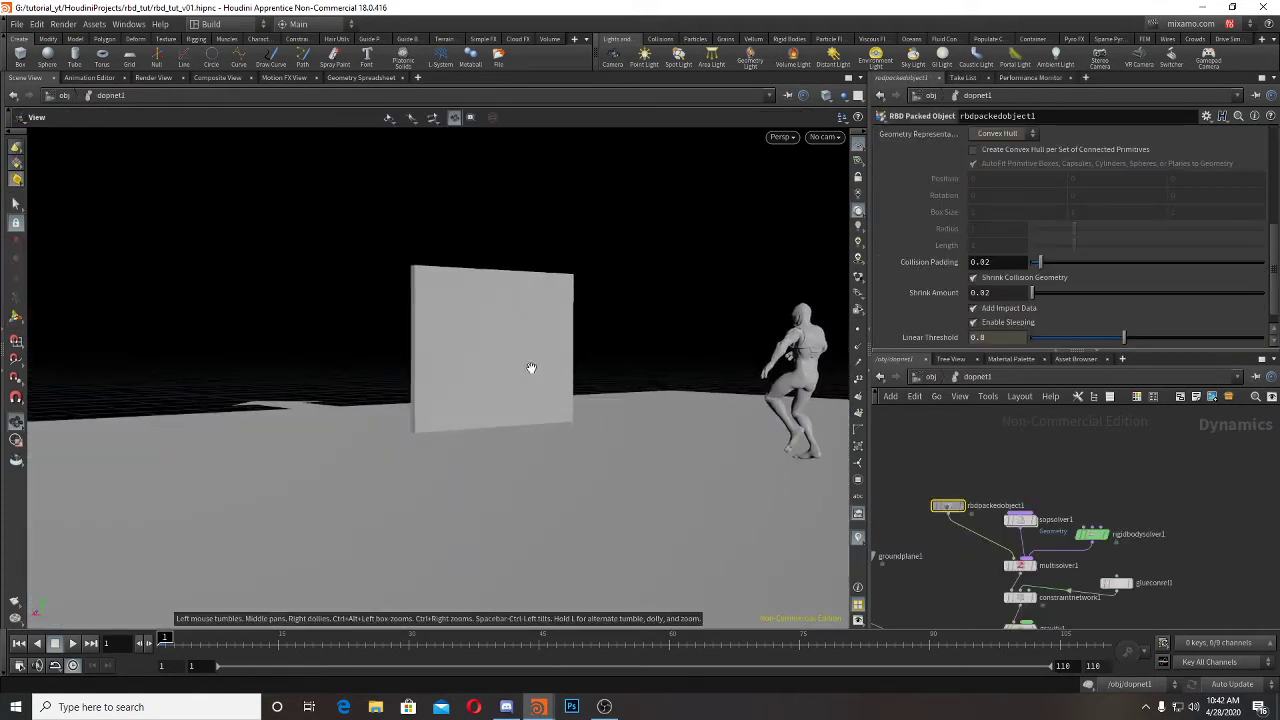
{"action": "right_click_drag", "start_coordinate": [529, 369], "coordinate": [577, 383], "text": "alt"}
{"action": "middle_click_drag", "start_coordinate": [1102, 491], "coordinate": [1085, 417]}
{"action": "scroll", "coordinate": [1177, 515], "scroll_direction": "up", "scroll_amount": 2}
{"action": "scroll", "coordinate": [1011, 542], "scroll_direction": "up", "scroll_amount": 1}
{"action": "middle_click_drag", "start_coordinate": [1011, 542], "coordinate": [1076, 560]}
{"action": "left_click", "coordinate": [976, 542]}
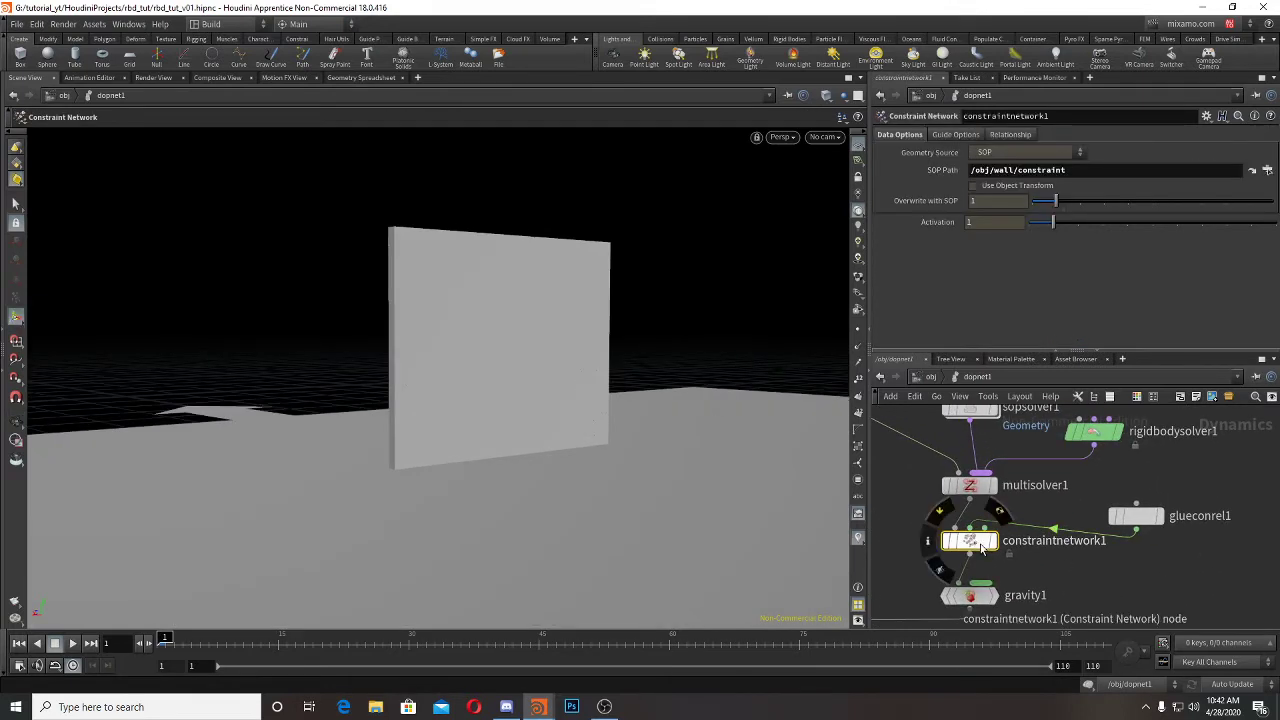
Step: Duplicate glueconrel1, combine both glue relationships in a new Merge node and wire the merge into constraintnetwork1
{"action": "left_click_drag", "start_coordinate": [1143, 527], "coordinate": [1201, 488]}
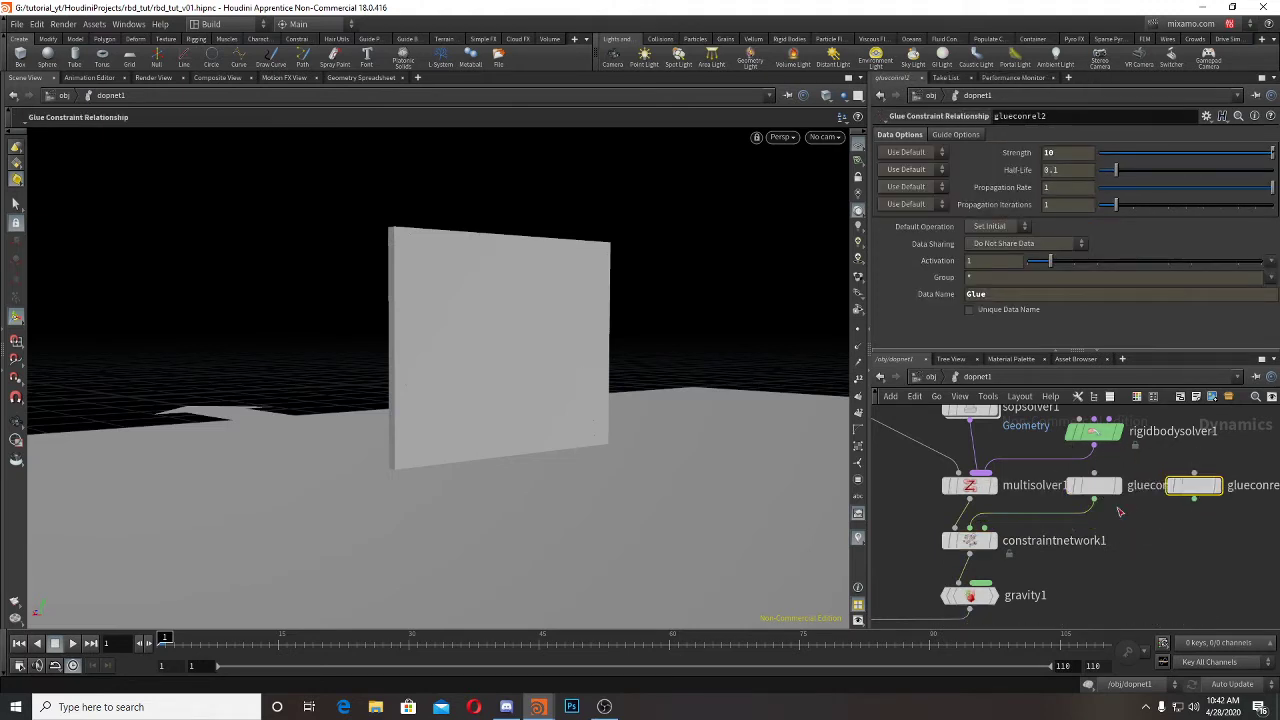
{"action": "key", "text": "Tab"}
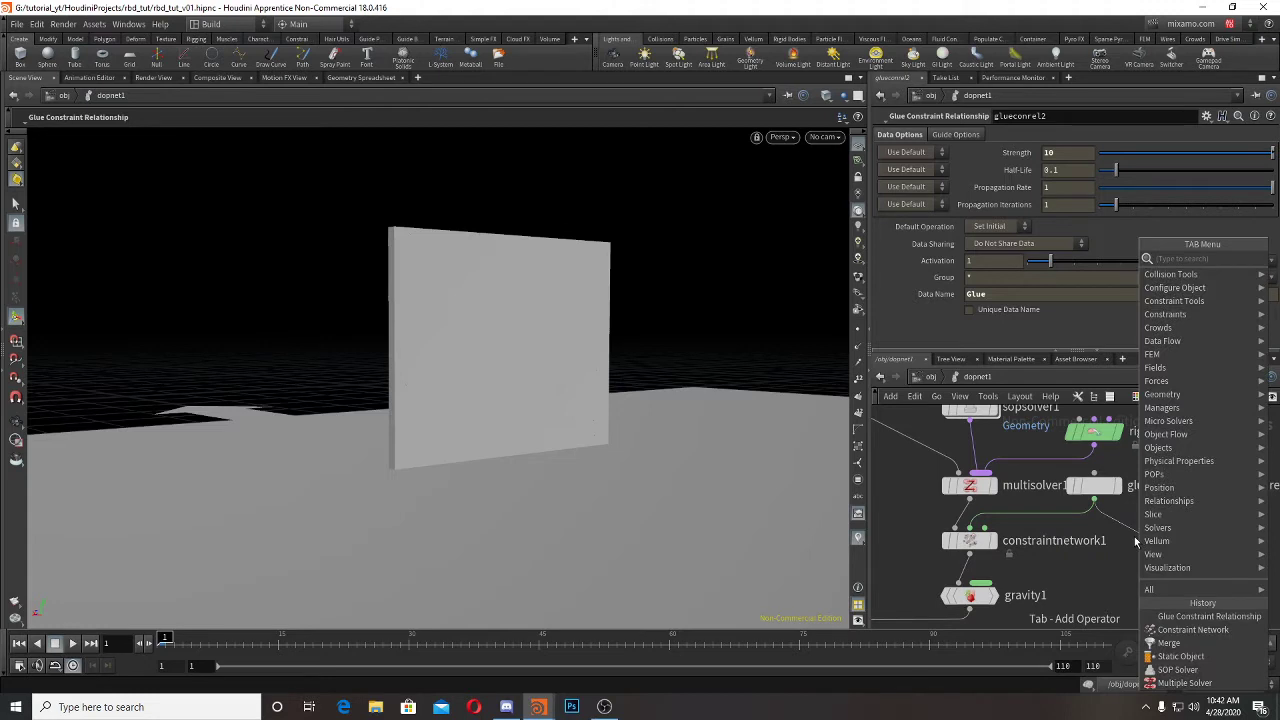
{"action": "type", "text": "me"}
{"action": "key", "text": "Return"}
{"action": "left_click", "coordinate": [1137, 541]}
{"action": "left_click_drag", "start_coordinate": [1194, 499], "coordinate": [1139, 531]}
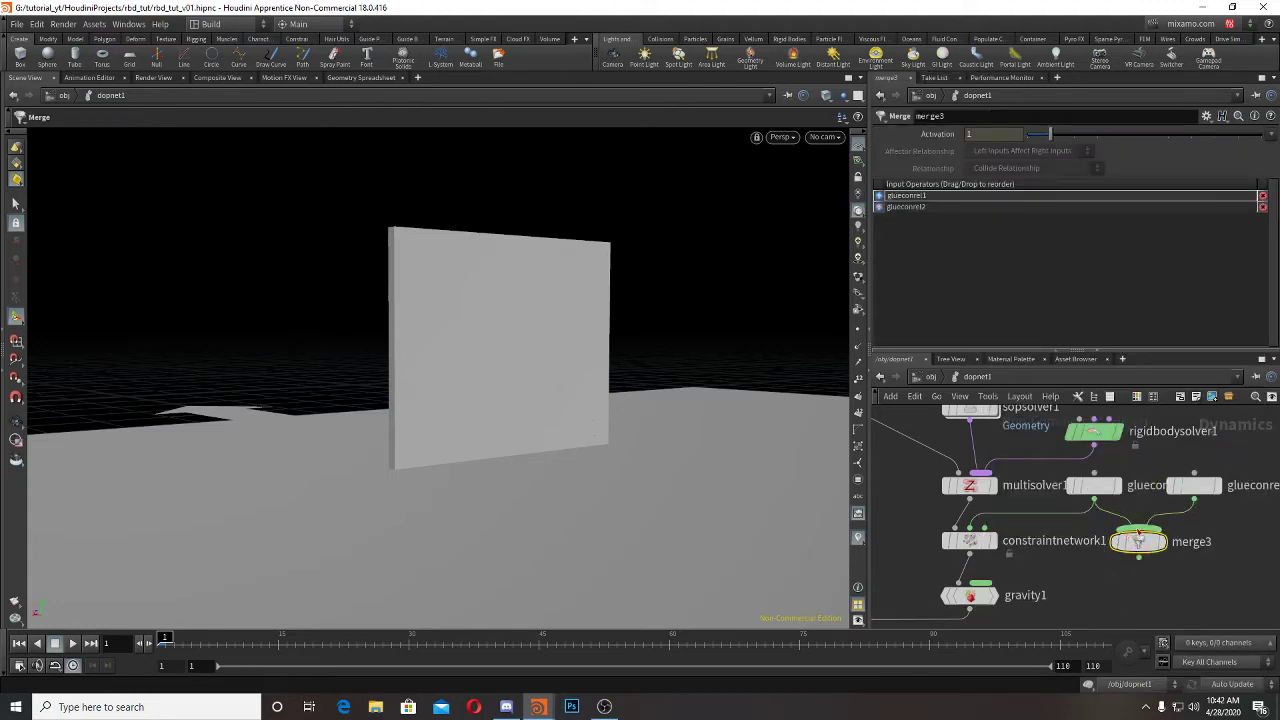
{"action": "left_click", "coordinate": [1150, 562]}
{"action": "left_click", "coordinate": [975, 521]}
Step: Set the data name of glueconrel1 to Glue_inside and that of glueconrel2 to Glue_outside
{"action": "left_click", "coordinate": [1094, 485]}
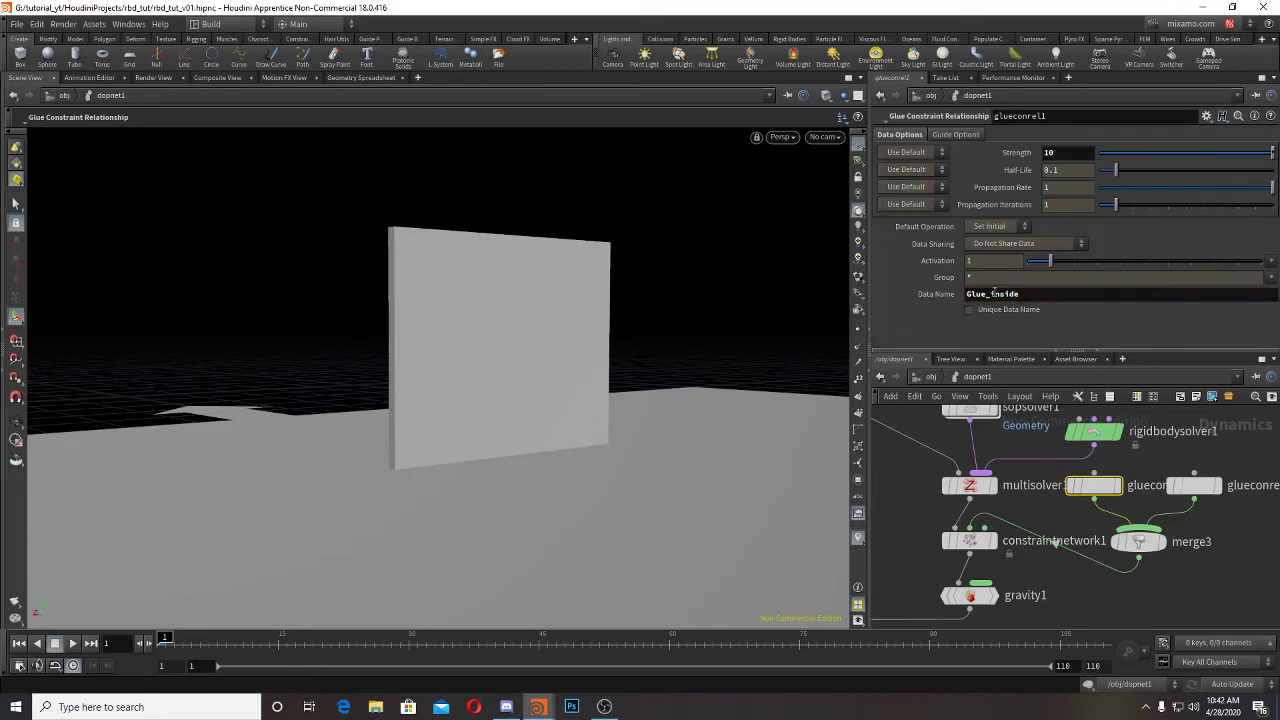
{"action": "left_click", "coordinate": [1194, 485]}
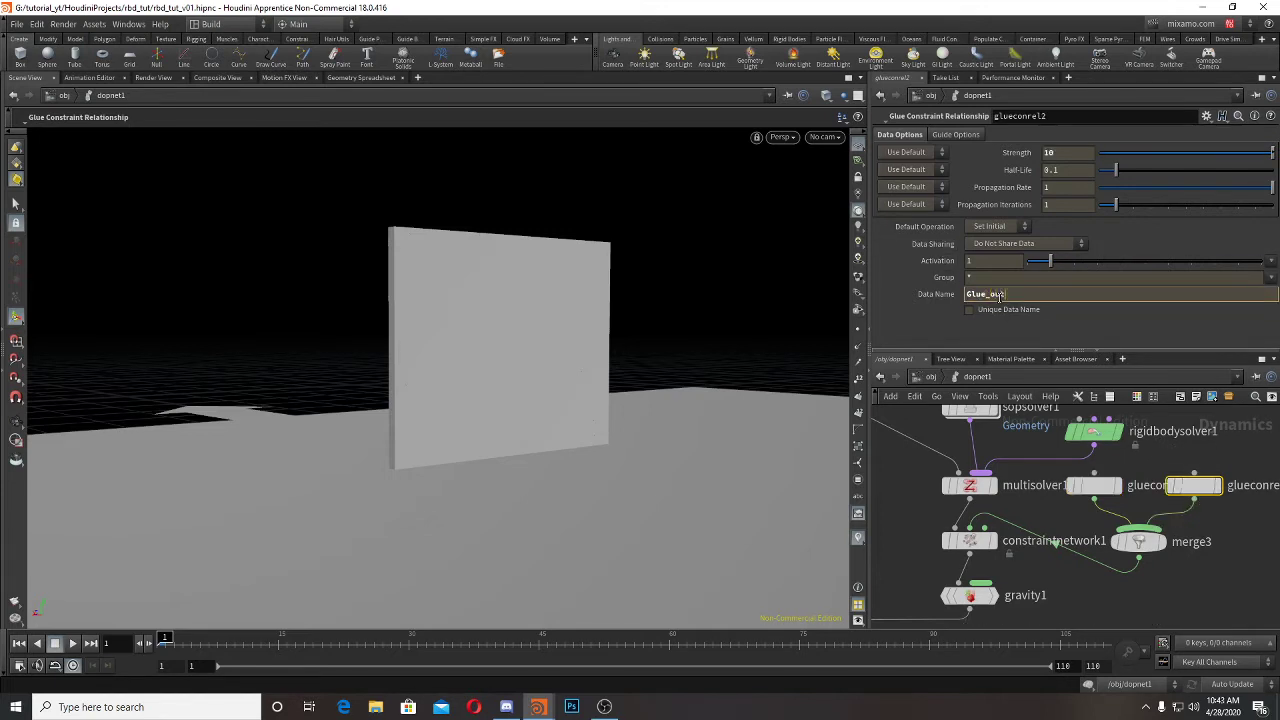
{"action": "type", "text": "e"}
{"action": "key", "text": "Return"}
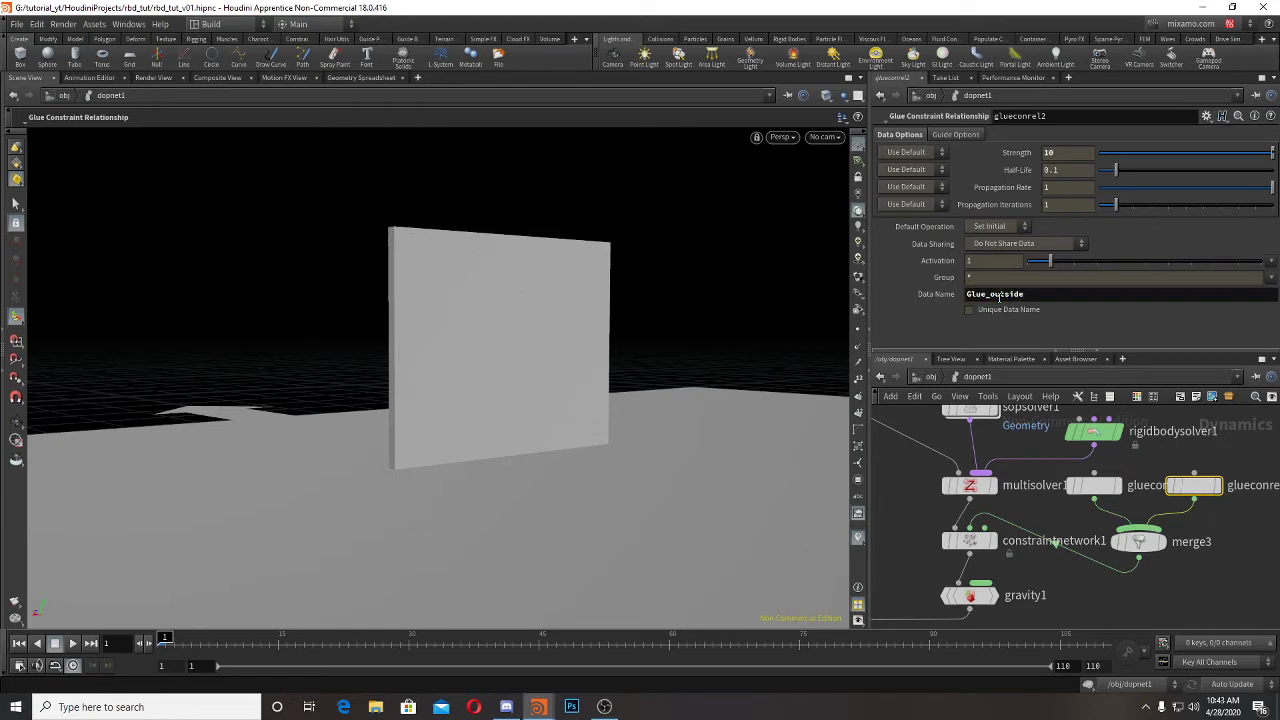
Step: Display constraintnetwork1's result so the wall's glue constraint guides are shown
{"action": "left_click", "coordinate": [1100, 488]}
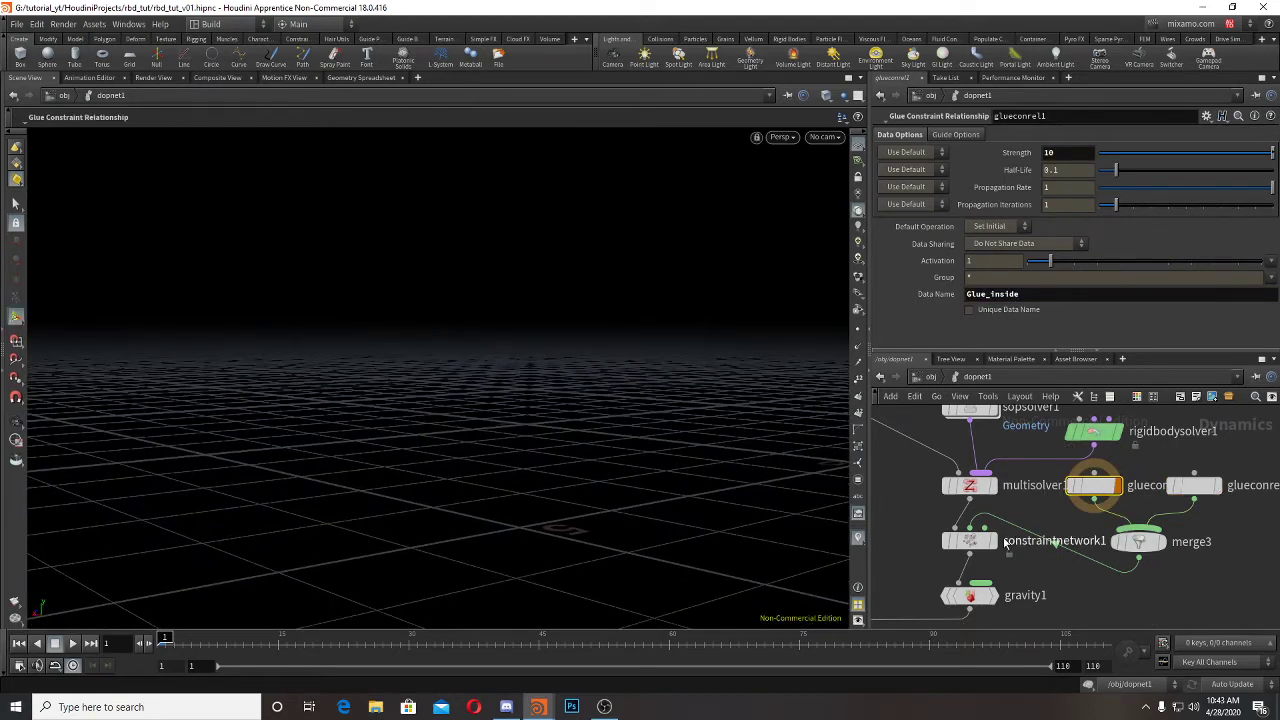
{"action": "left_click", "coordinate": [970, 541]}
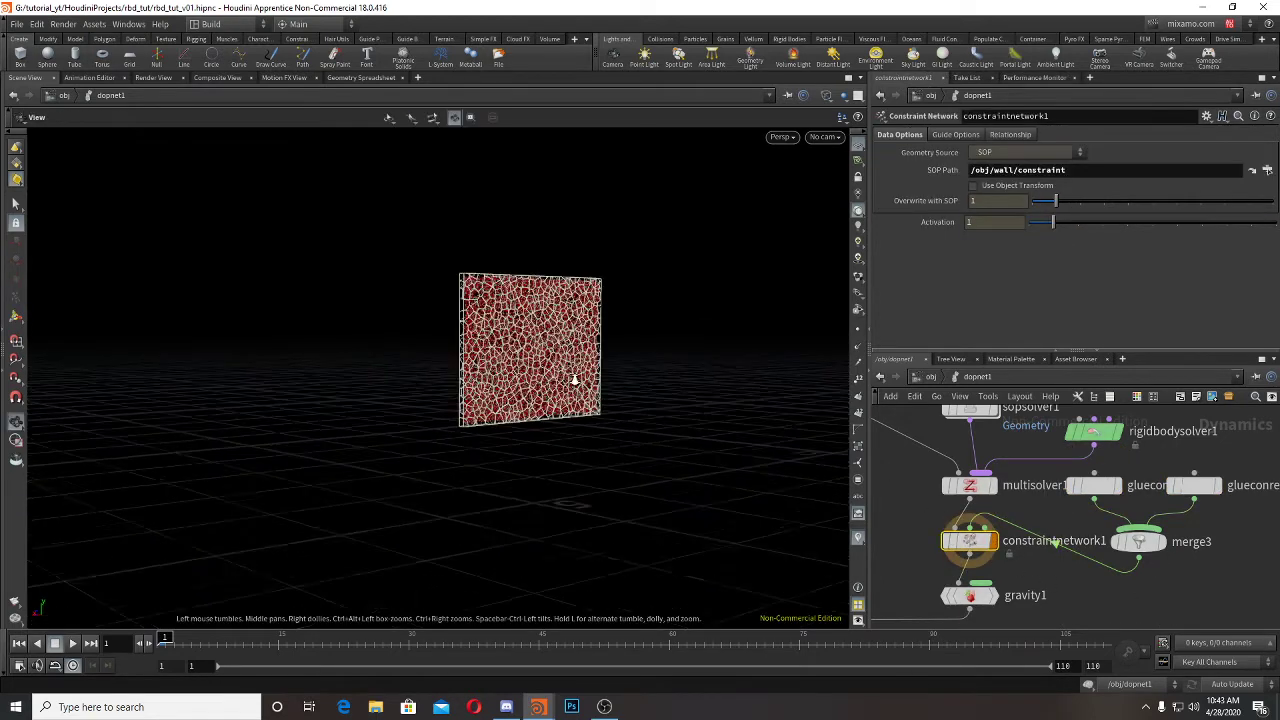
{"action": "scroll", "coordinate": [514, 391], "scroll_direction": "up", "scroll_amount": 3}
Step: Set glueconrel1's guide color to teal (0.075, 0.3, 0.3) and inspect the two constraint colors on the wall
{"action": "left_click", "coordinate": [1094, 485]}
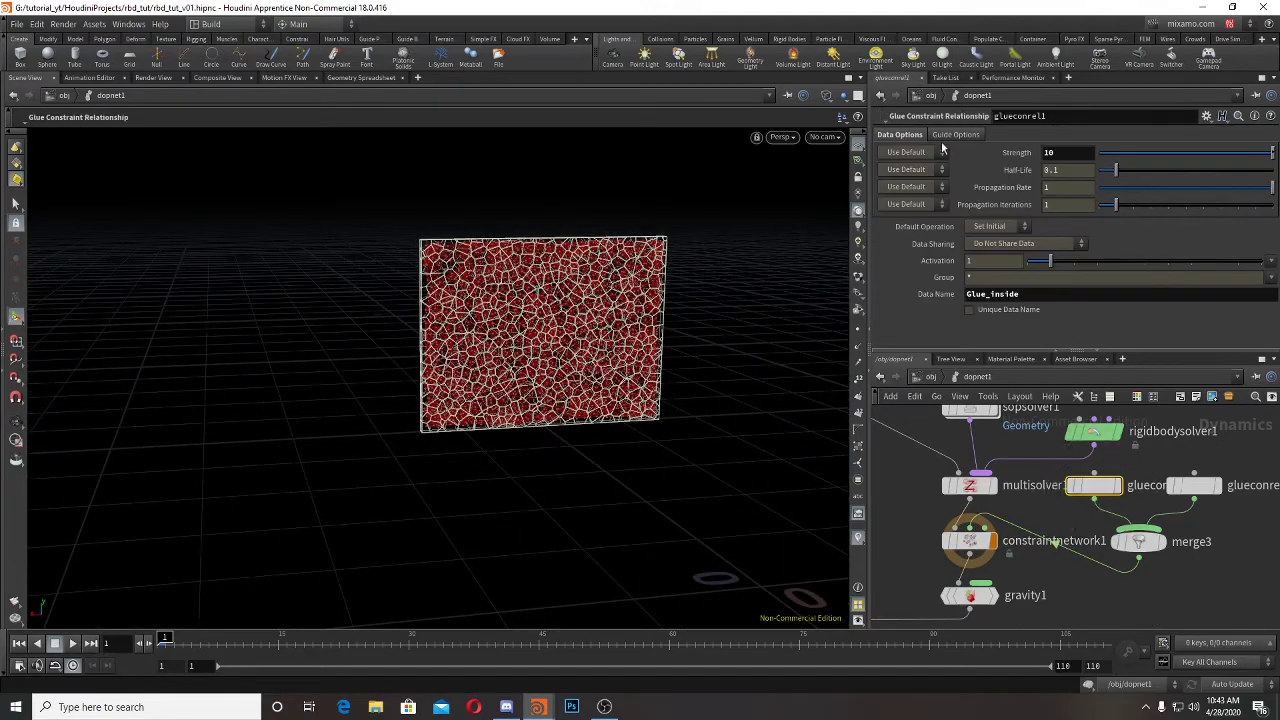
{"action": "left_click", "coordinate": [955, 134]}
{"action": "left_click", "coordinate": [982, 154]}
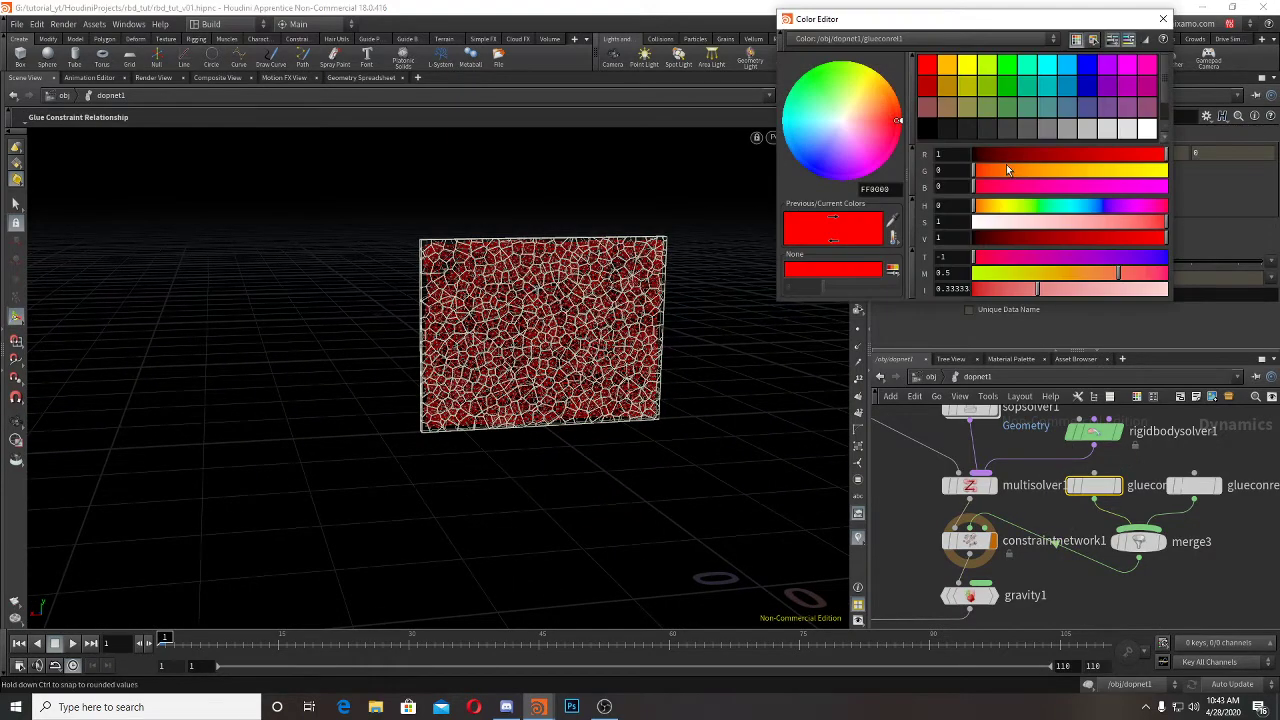
{"action": "left_click", "coordinate": [1058, 120]}
{"action": "left_click", "coordinate": [1163, 19]}
{"action": "scroll", "coordinate": [623, 263], "scroll_direction": "up", "scroll_amount": 5}
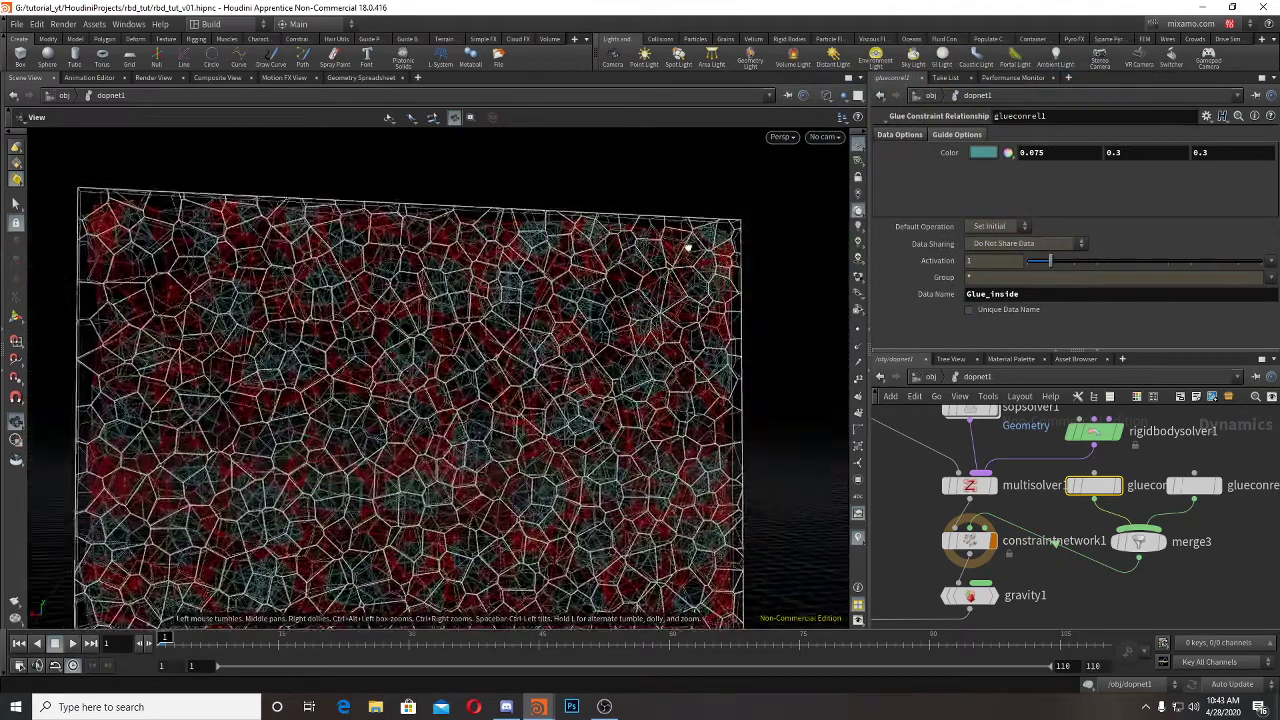
{"action": "left_click_drag", "start_coordinate": [688, 247], "coordinate": [668, 250], "text": "alt"}
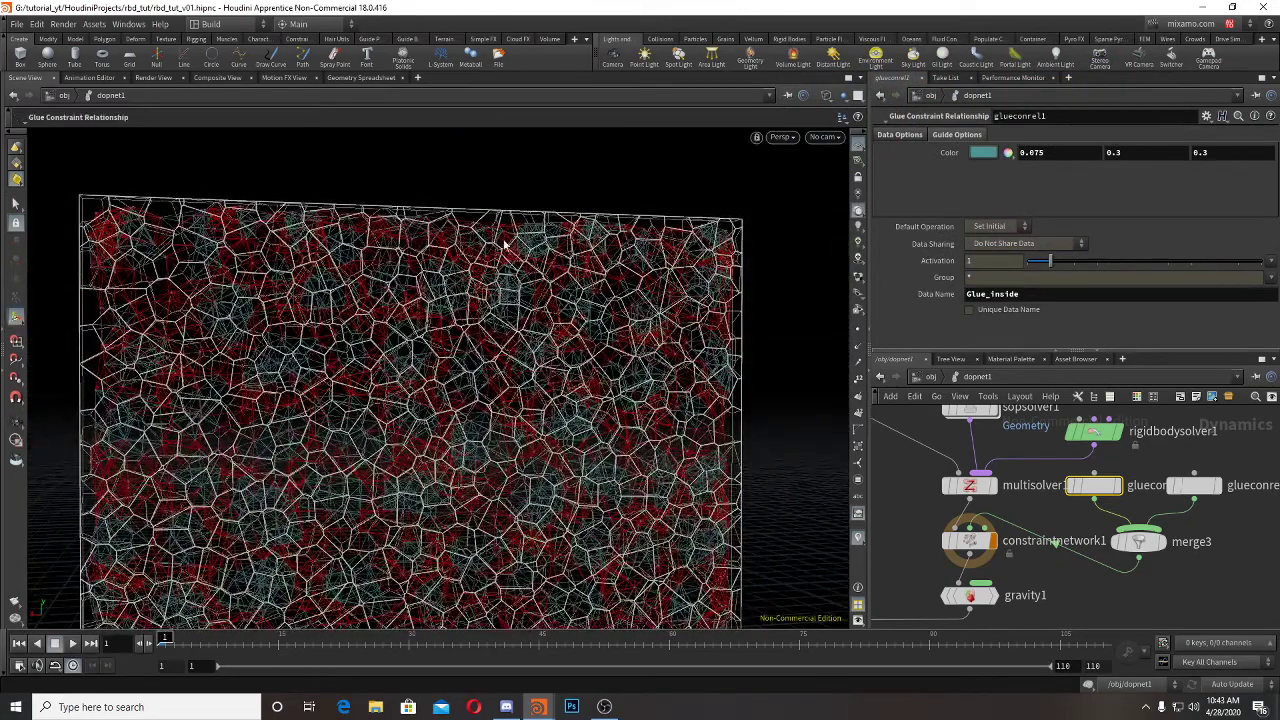
{"action": "scroll", "coordinate": [667, 467], "scroll_direction": "down", "scroll_amount": 5}
{"action": "left_click_drag", "start_coordinate": [643, 480], "coordinate": [664, 478], "text": "alt"}
{"action": "middle_click_drag", "start_coordinate": [664, 478], "coordinate": [647, 380], "text": "alt"}
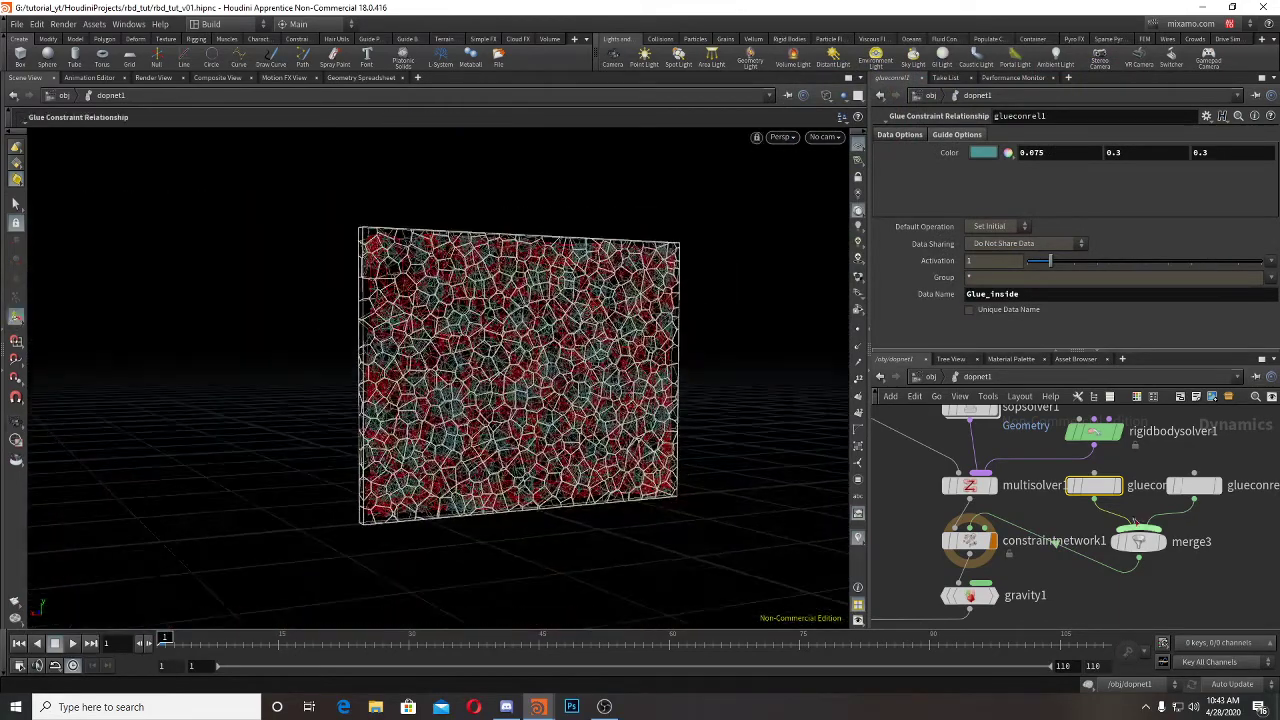
Step: Set the glue strength of glueconrel1 to 1000, clear the stray wires and select glueconrel2
{"action": "left_click", "coordinate": [1130, 461]}
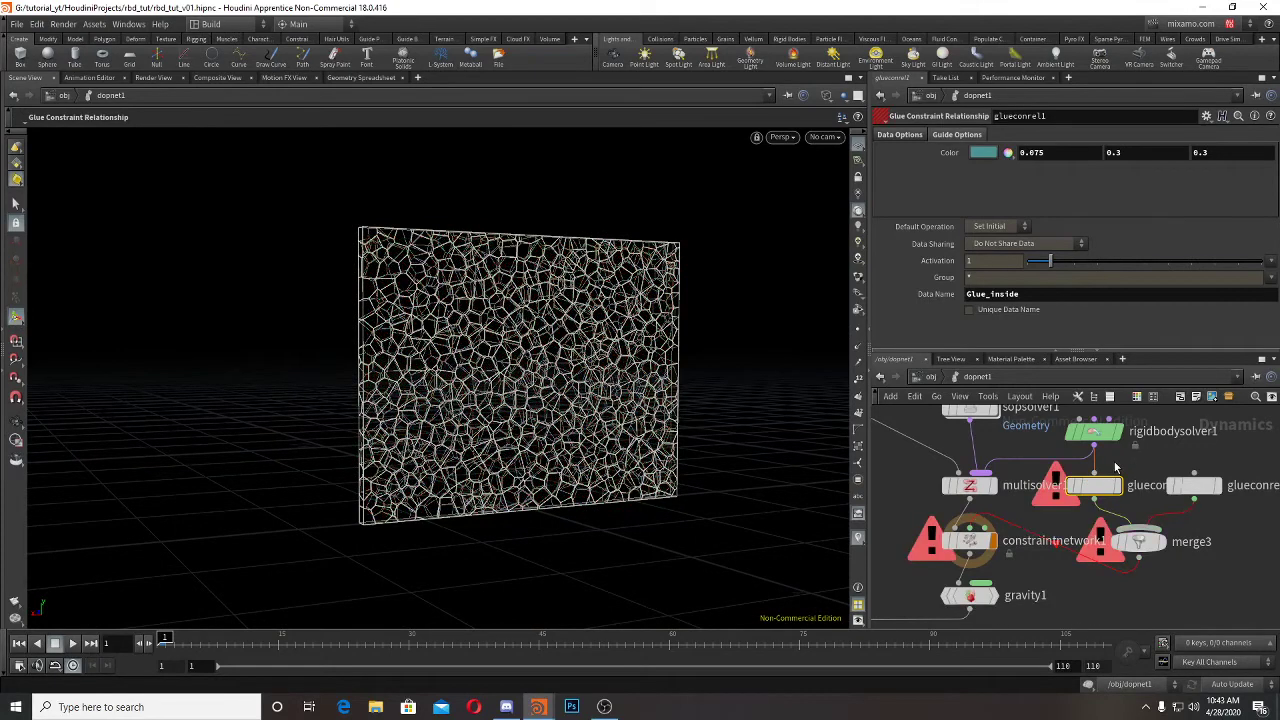
{"action": "left_click_drag", "start_coordinate": [1113, 463], "coordinate": [1080, 466]}
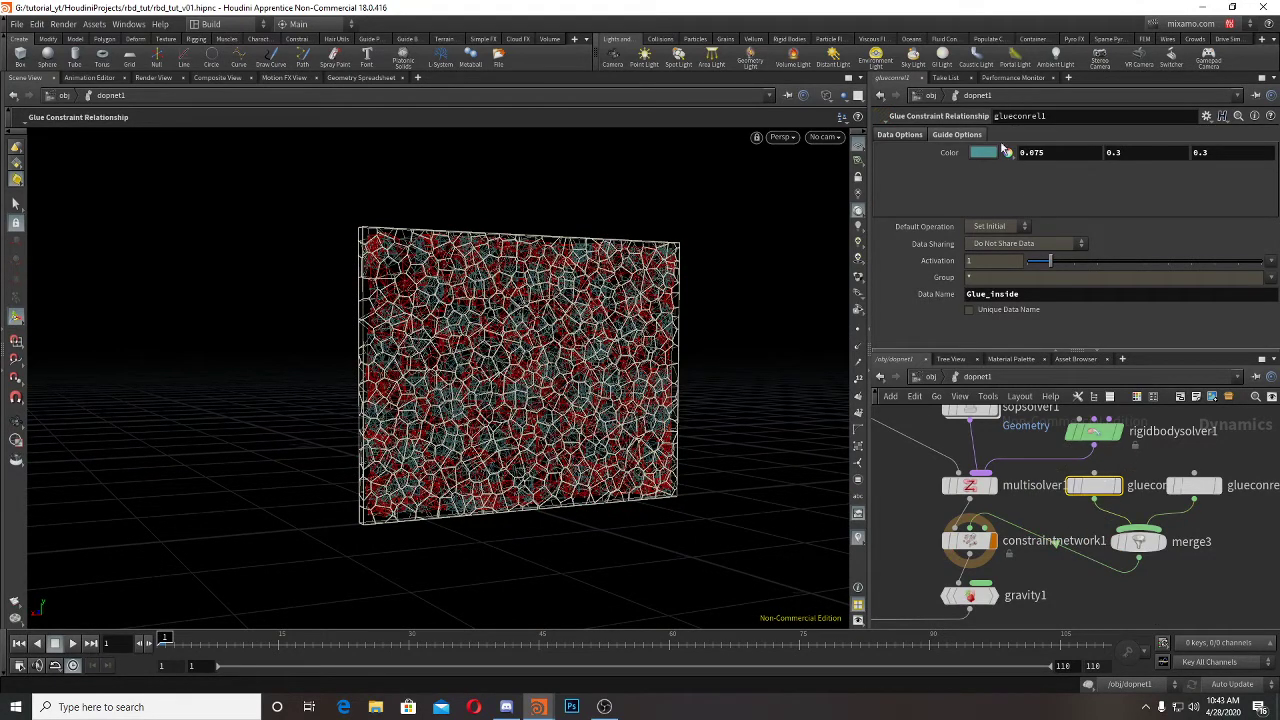
{"action": "left_click", "coordinate": [900, 136]}
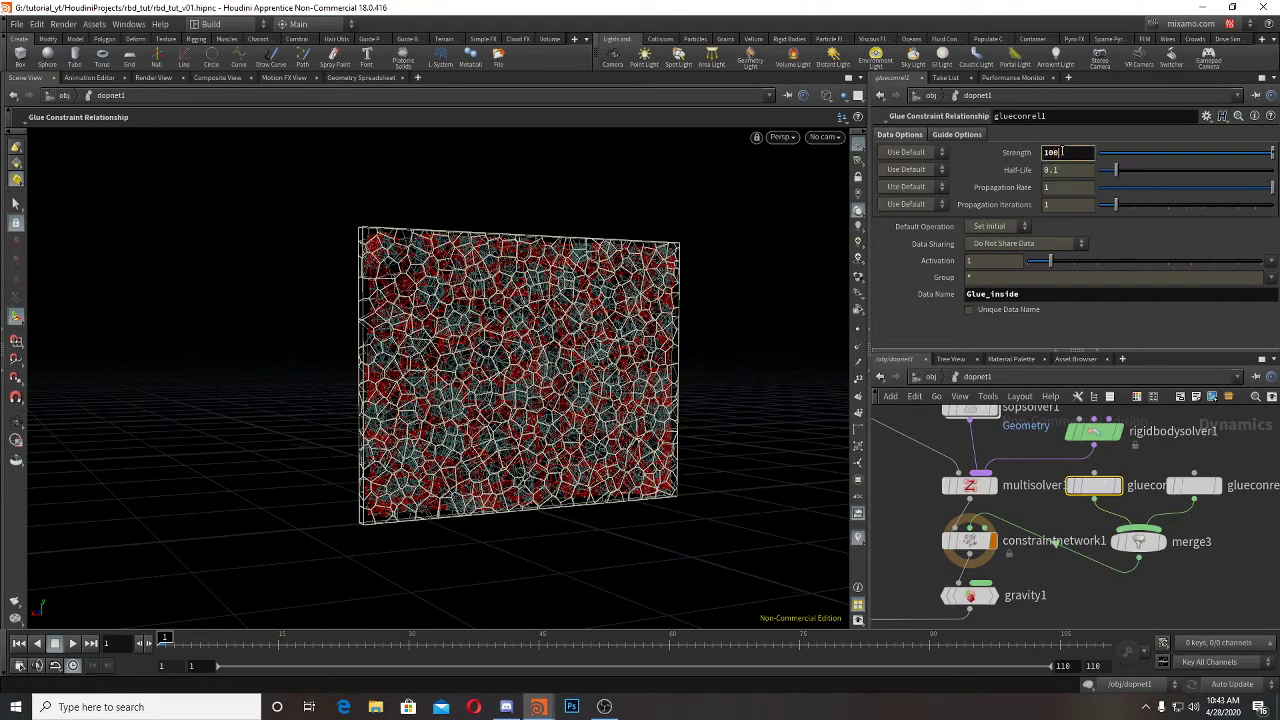
{"action": "left_click", "coordinate": [1138, 516]}
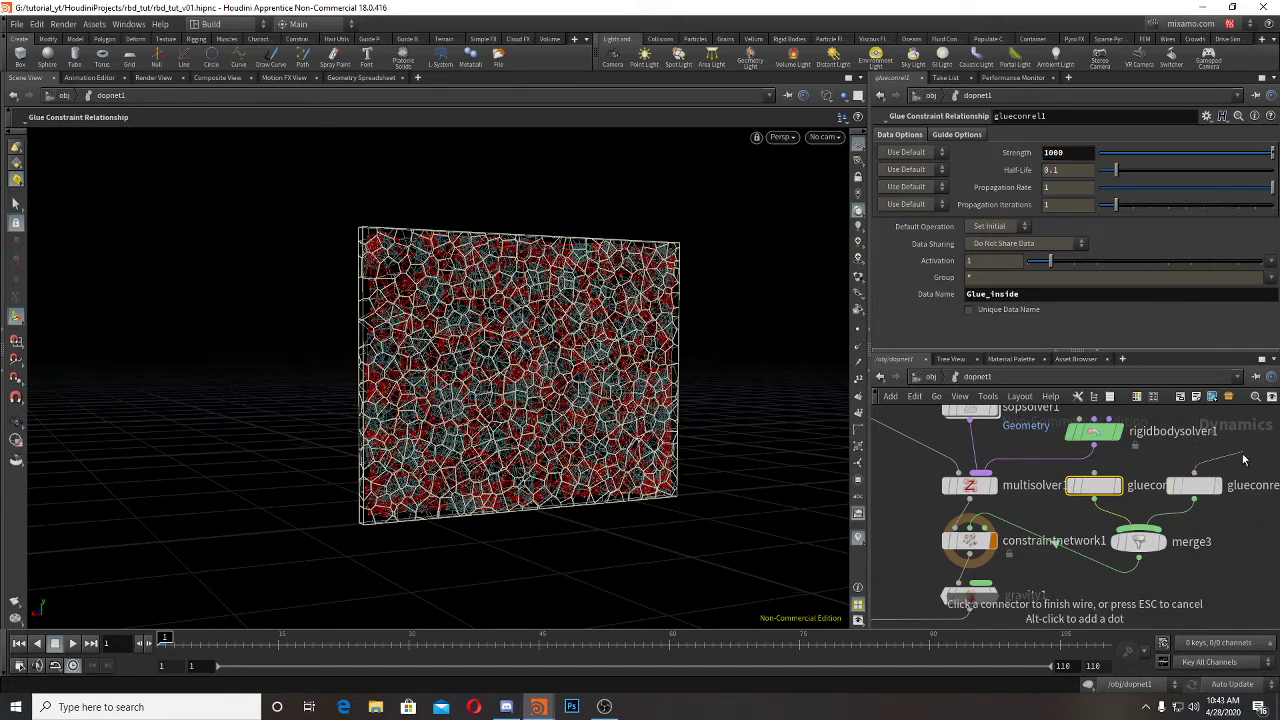
{"action": "key", "text": "Escape"}
{"action": "left_click", "coordinate": [1195, 485]}
Step: Display dopnet1's output node in shaded view and play the simulation until the character has broken through the wall
{"action": "middle_click_drag", "start_coordinate": [1070, 598], "coordinate": [1110, 487]}
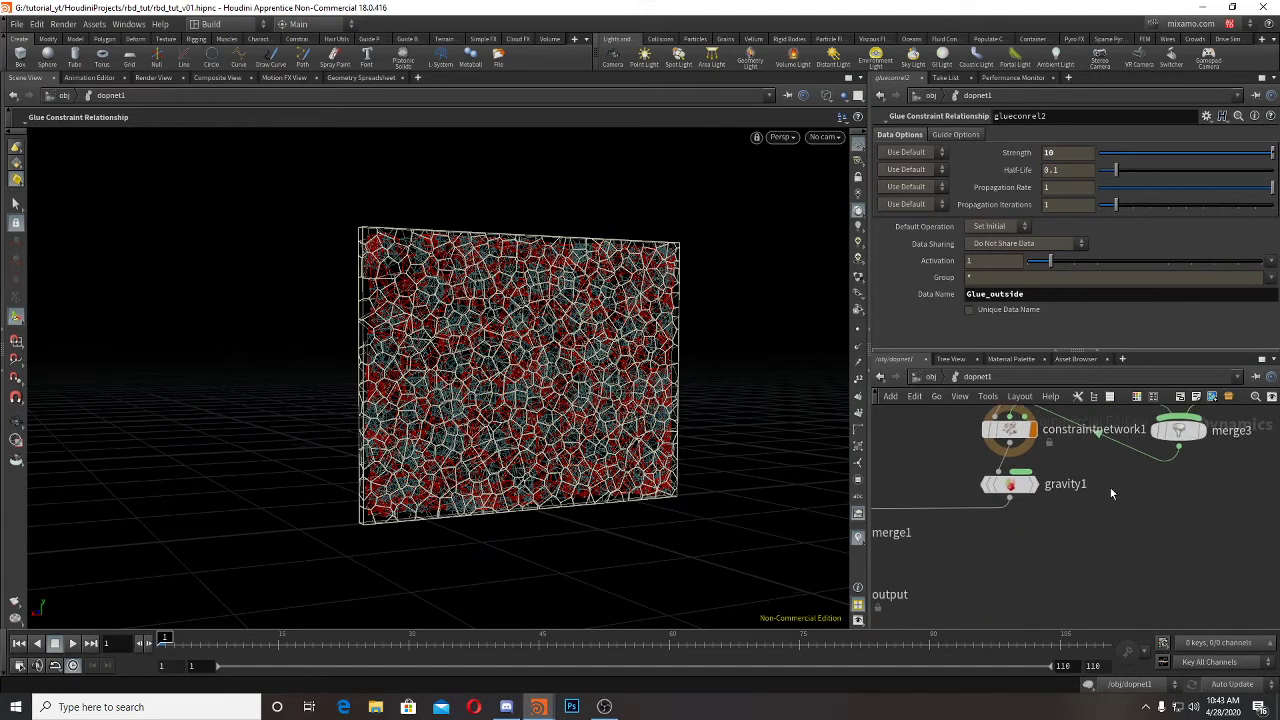
{"action": "middle_click_drag", "start_coordinate": [998, 612], "coordinate": [1102, 525]}
{"action": "left_click", "coordinate": [980, 508]}
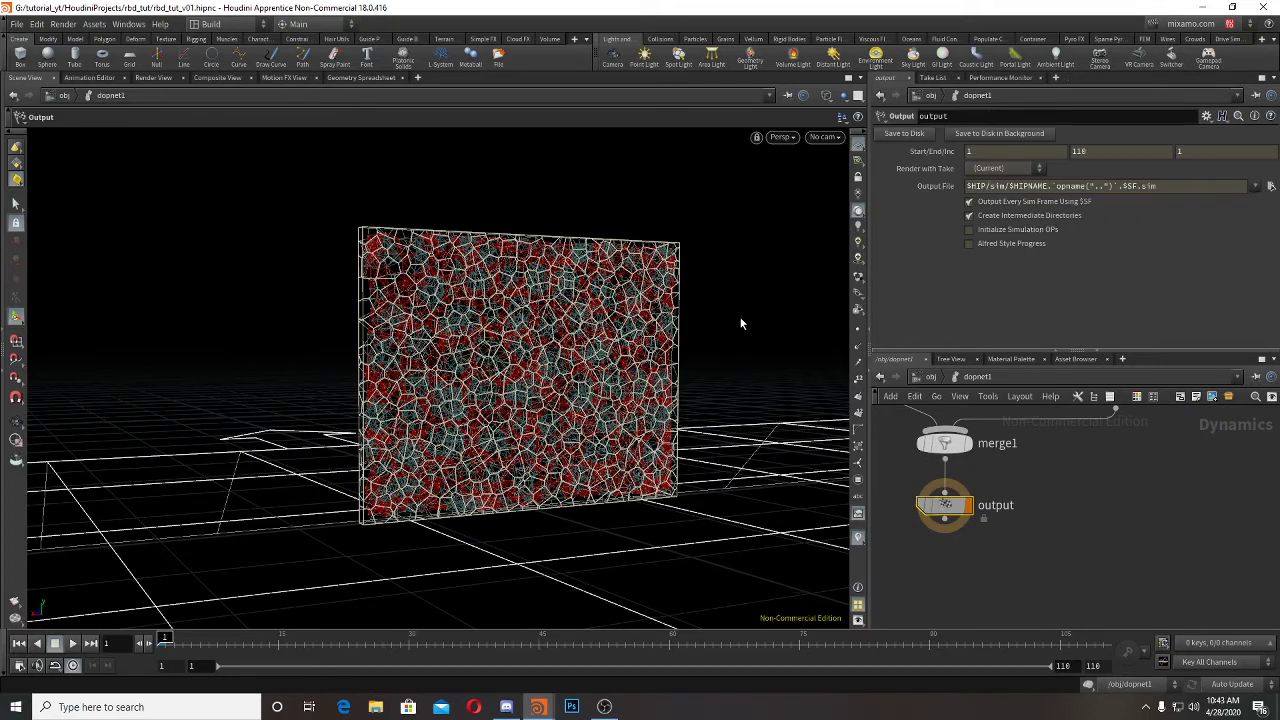
{"action": "key", "text": "w"}
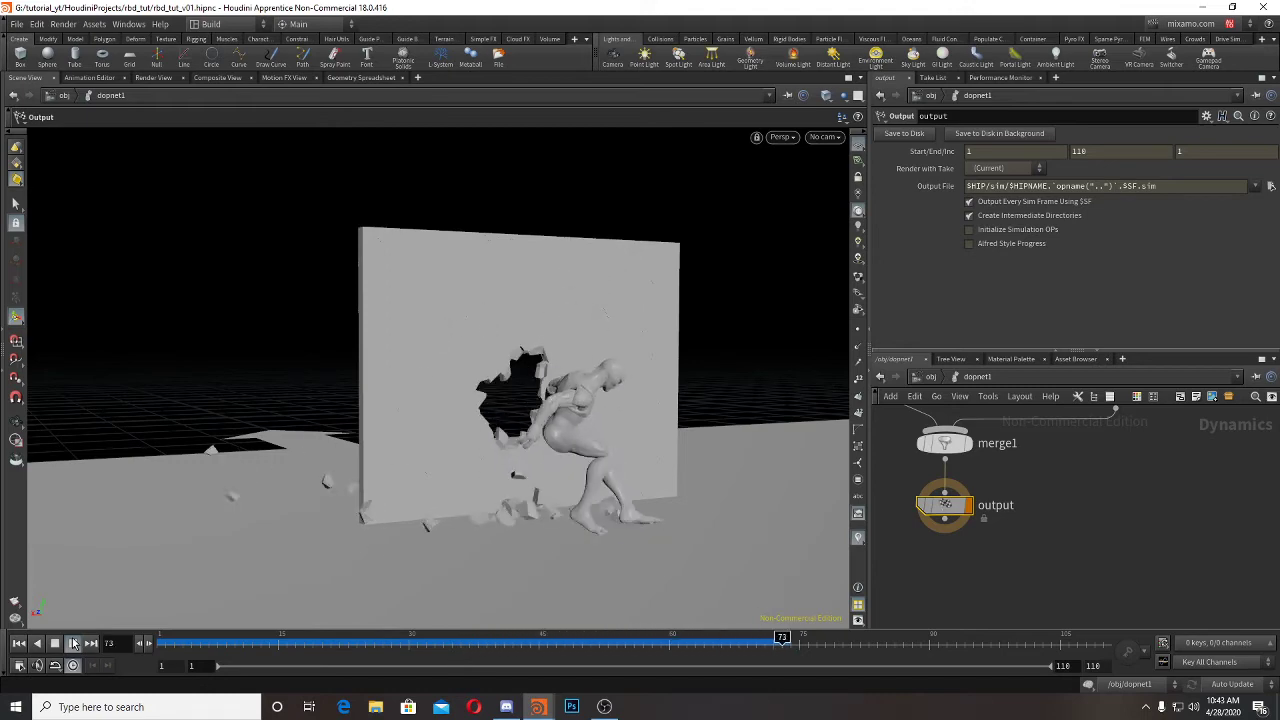
{"action": "key", "text": "Escape"}
Step: Inspect the broken wall's remaining constraints in wireframe from another angle, and view the simulation shaded at frame 59
{"action": "mouse_move", "coordinate": [163, 491]}
{"action": "left_mouse_down"}
{"action": "mouse_move", "coordinate": [366, 463]}
{"action": "mouse_move", "coordinate": [334, 534]}
{"action": "mouse_move", "coordinate": [269, 497]}
{"action": "mouse_move", "coordinate": [490, 450]}
{"action": "mouse_move", "coordinate": [700, 447]}
{"action": "mouse_move", "coordinate": [709, 421]}
{"action": "left_mouse_up"}
{"action": "key", "text": "shift+w"}
{"action": "left_click_drag", "start_coordinate": [405, 462], "coordinate": [440, 442], "text": "alt"}
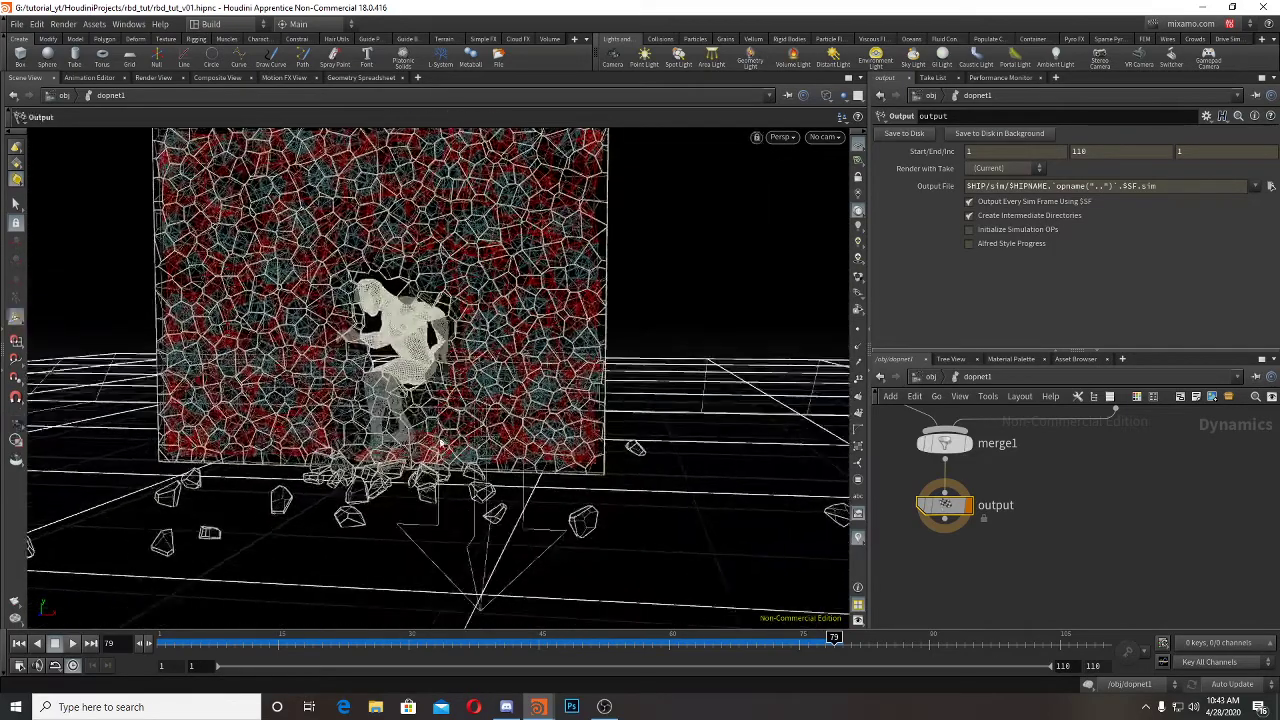
{"action": "mouse_move", "coordinate": [655, 635]}
{"action": "left_mouse_down"}
{"action": "mouse_move", "coordinate": [400, 637]}
{"action": "mouse_move", "coordinate": [458, 618]}
{"action": "mouse_move", "coordinate": [664, 617]}
{"action": "left_mouse_up"}
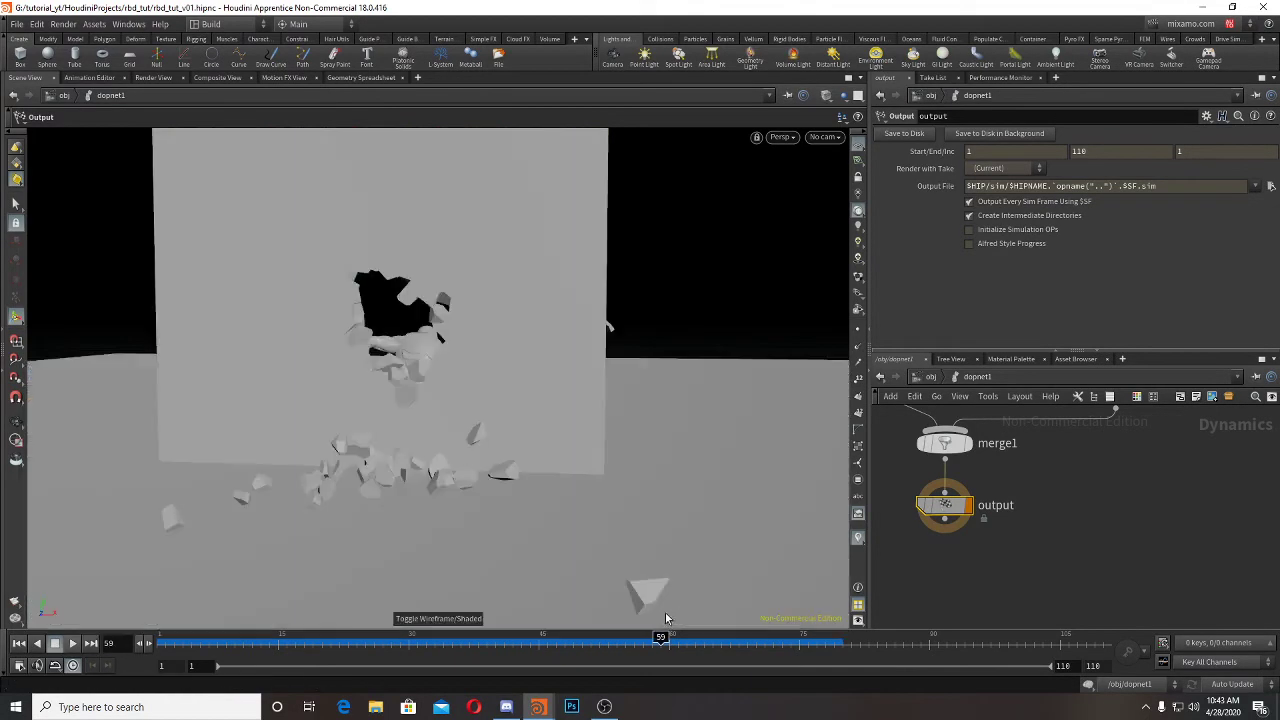
Step: Set the glue strength of glueconrel1 to 10000 and replay the simulation from the first frame through frame 110
{"action": "key", "text": "Escape"}
{"action": "mouse_move", "coordinate": [666, 437]}
{"action": "left_mouse_down"}
{"action": "mouse_move", "coordinate": [531, 466]}
{"action": "mouse_move", "coordinate": [555, 576]}
{"action": "mouse_move", "coordinate": [405, 432]}
{"action": "left_mouse_up"}
{"action": "middle_click_drag", "start_coordinate": [1000, 466], "coordinate": [956, 606]}
{"action": "middle_click_drag", "start_coordinate": [1064, 536], "coordinate": [997, 603]}
{"action": "middle_click_drag", "start_coordinate": [1195, 545], "coordinate": [1138, 593]}
{"action": "left_click", "coordinate": [1138, 472]}
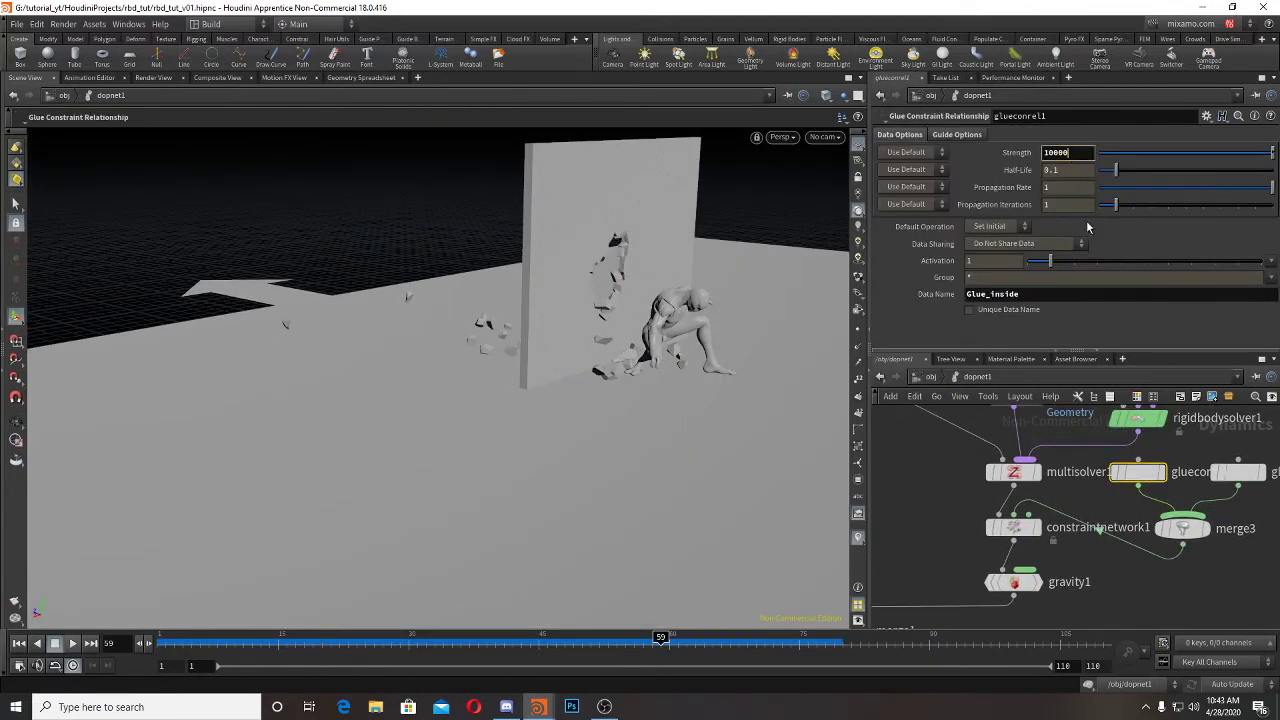
{"action": "type", "text": "10000"}
{"action": "key", "text": "Return"}
{"action": "left_click", "coordinate": [19, 644]}
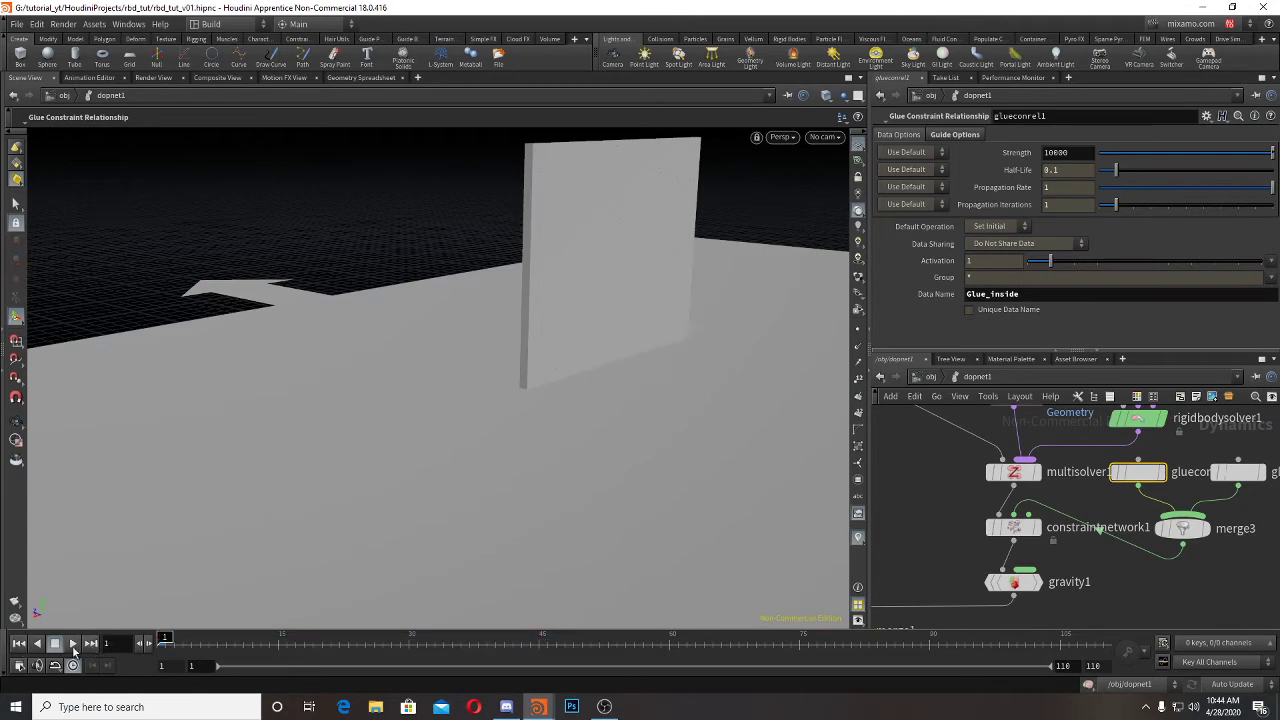
{"action": "mouse_move", "coordinate": [275, 469]}
{"action": "left_mouse_down", "text": "alt"}
{"action": "mouse_move", "coordinate": [321, 443]}
{"action": "mouse_move", "coordinate": [637, 417]}
{"action": "mouse_move", "coordinate": [560, 414]}
{"action": "left_mouse_up", "text": "alt"}
{"action": "key", "text": "shift+w"}
{"action": "key", "text": "shift+w"}
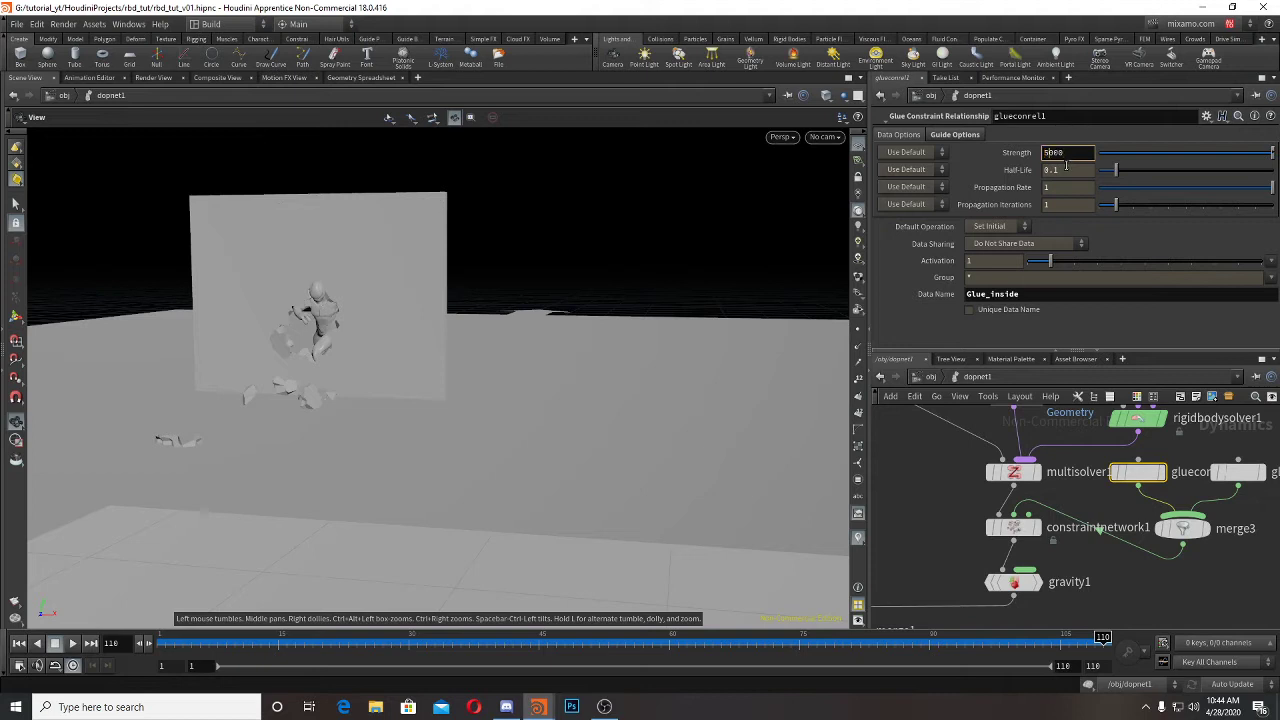
Step: Set glueconrel1's strength to 5000, replay the simulation and scrub through the wall break from behind the wall
{"action": "key", "text": "Return"}
{"action": "left_click", "coordinate": [19, 644]}
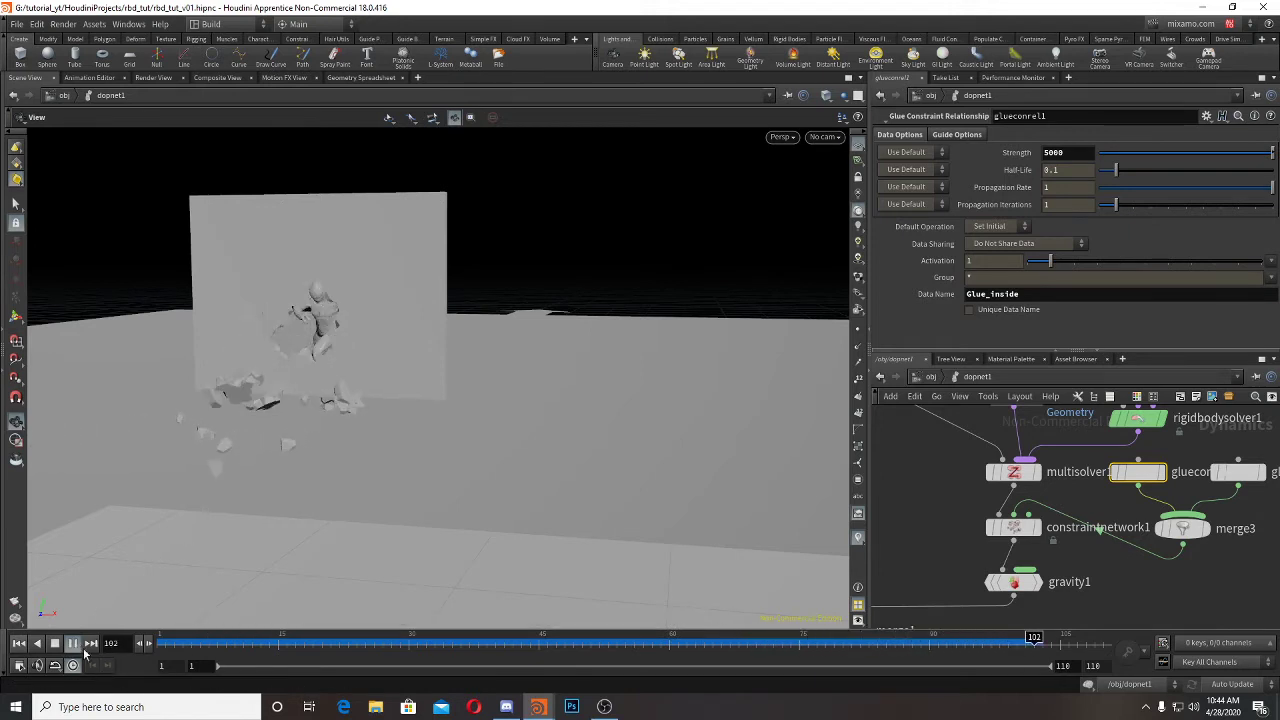
{"action": "left_click", "coordinate": [18, 643]}
{"action": "scroll", "coordinate": [414, 409], "scroll_direction": "up", "scroll_amount": 2}
{"action": "left_click_drag", "start_coordinate": [414, 409], "coordinate": [480, 426]}
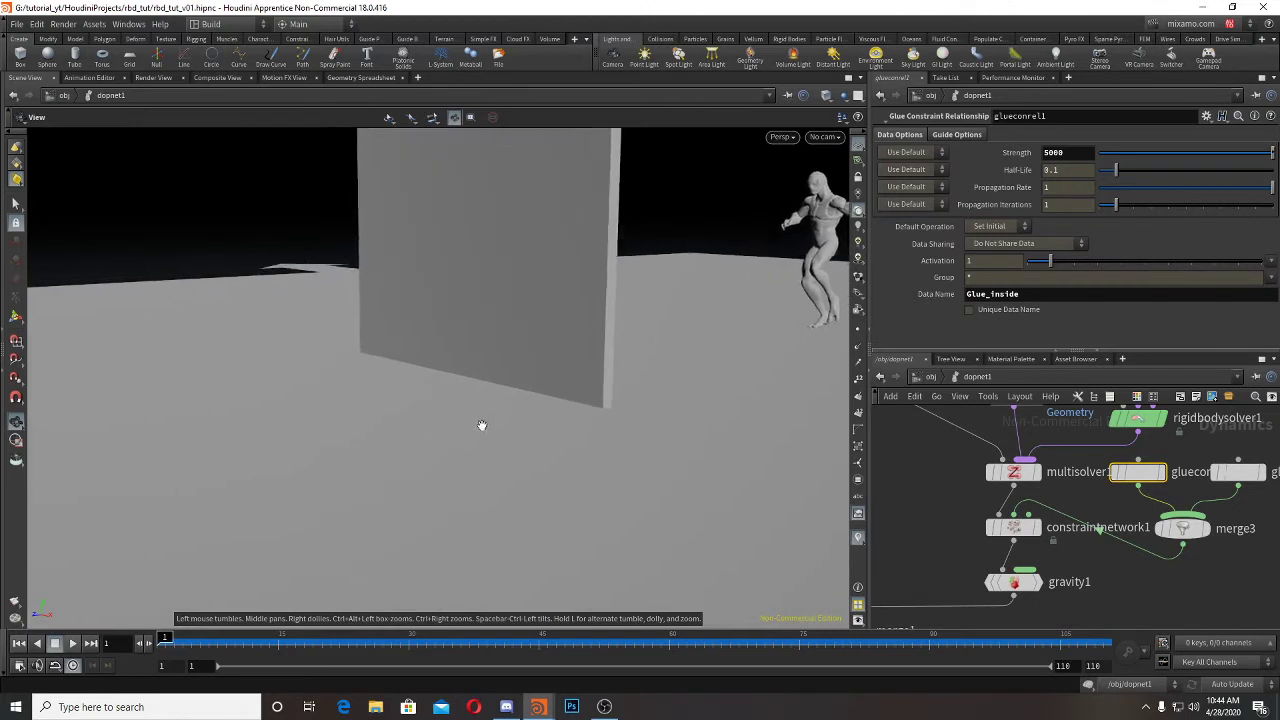
{"action": "middle_click_drag", "start_coordinate": [480, 426], "coordinate": [438, 560]}
{"action": "left_click_drag", "start_coordinate": [312, 643], "coordinate": [1102, 638]}
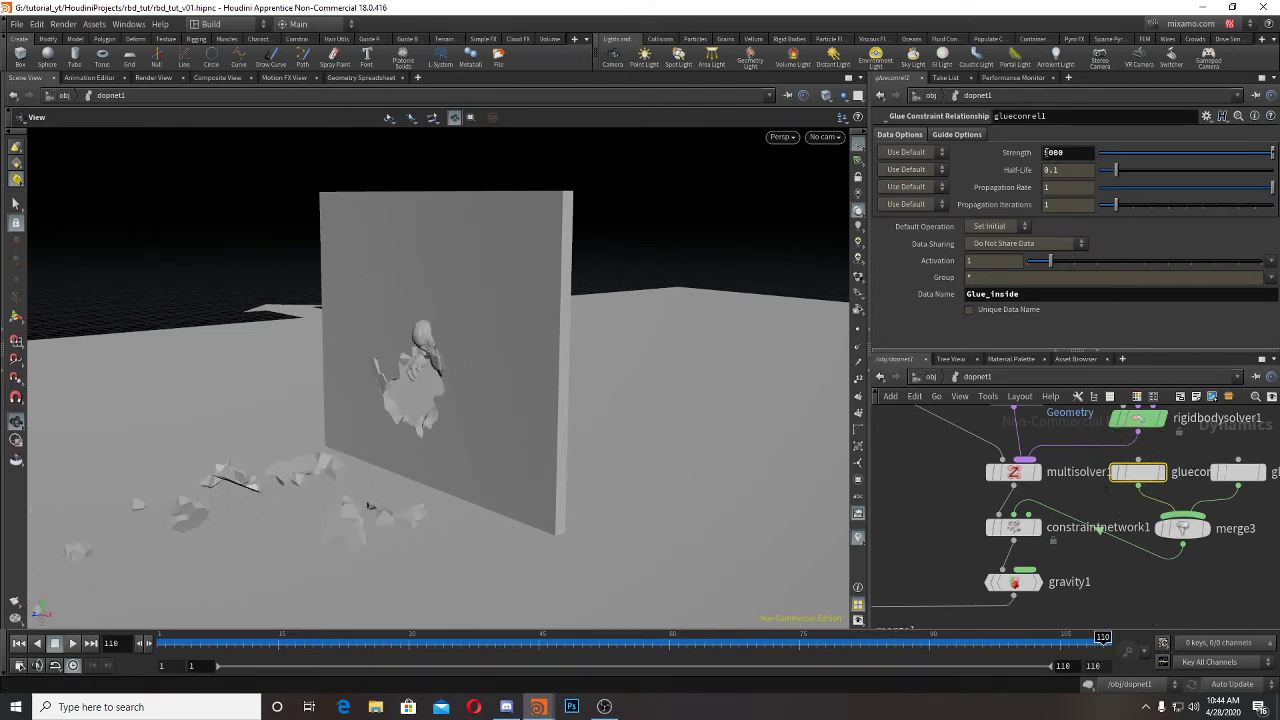
Step: Set glueconrel1's strength to 2000 and play the simulation from the first frame until the wall has broken
{"action": "key", "text": "Return"}
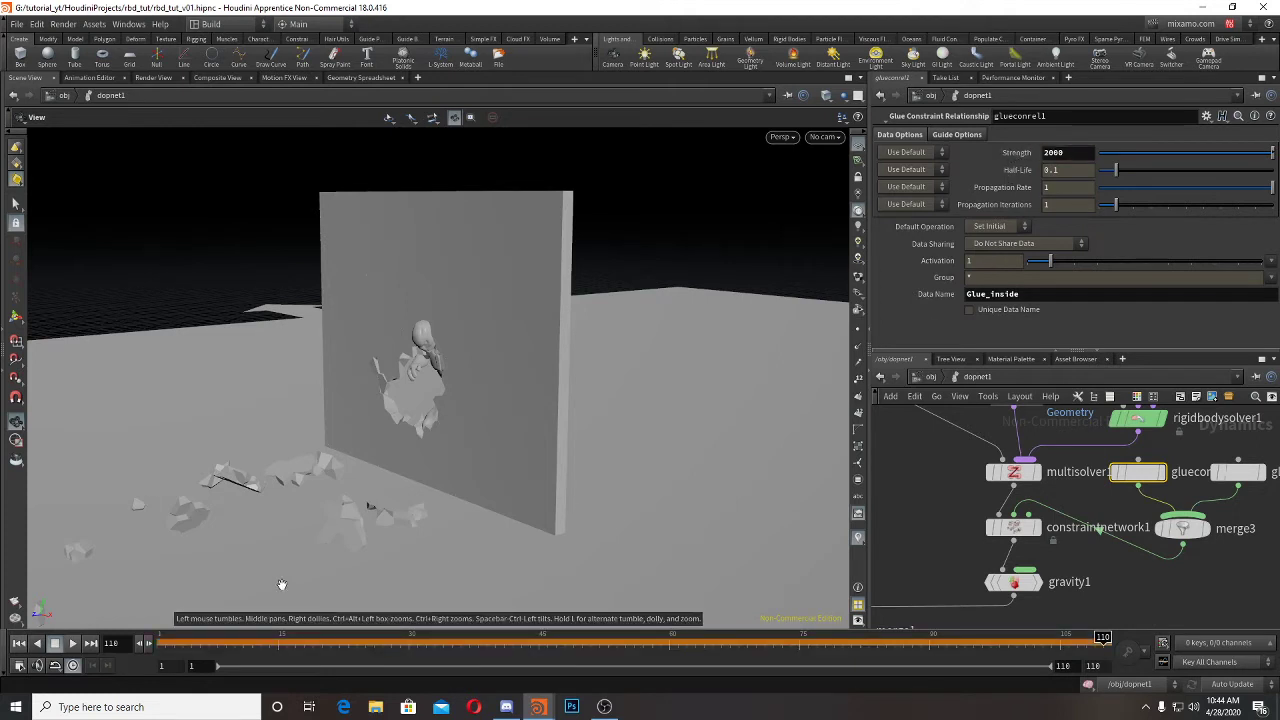
{"action": "left_click", "coordinate": [52, 644]}
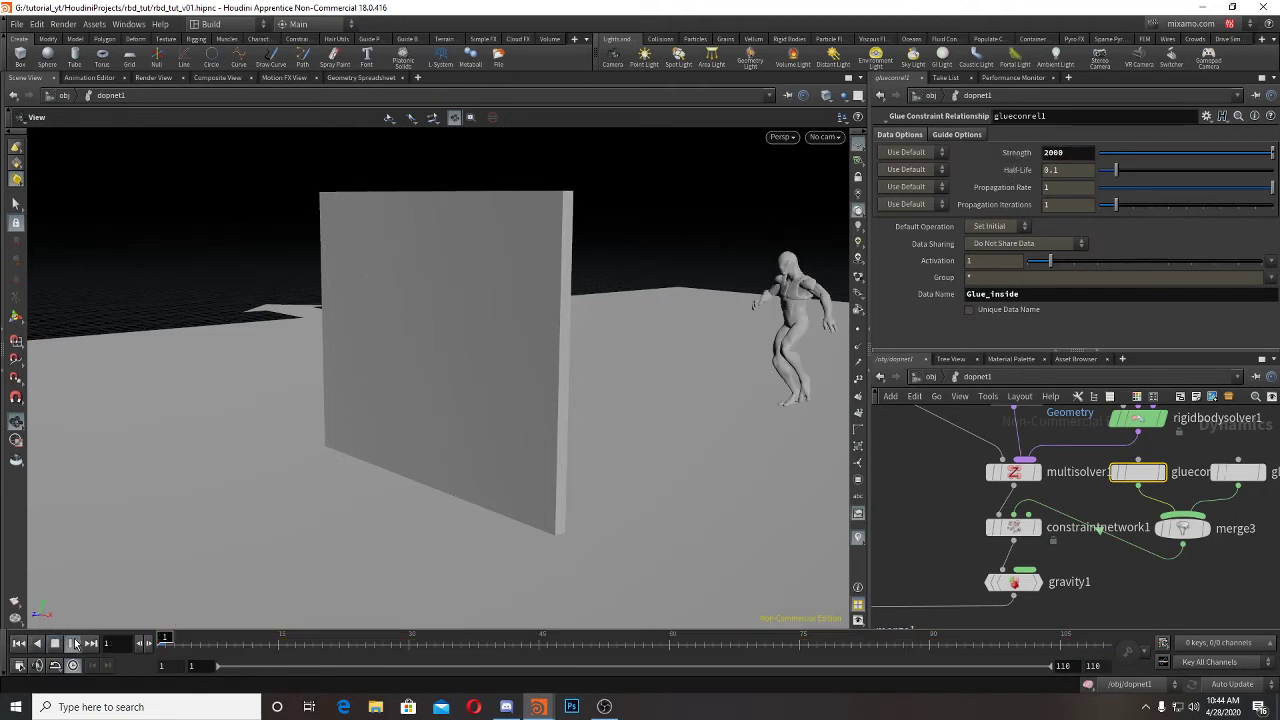
{"action": "left_click", "coordinate": [75, 643]}
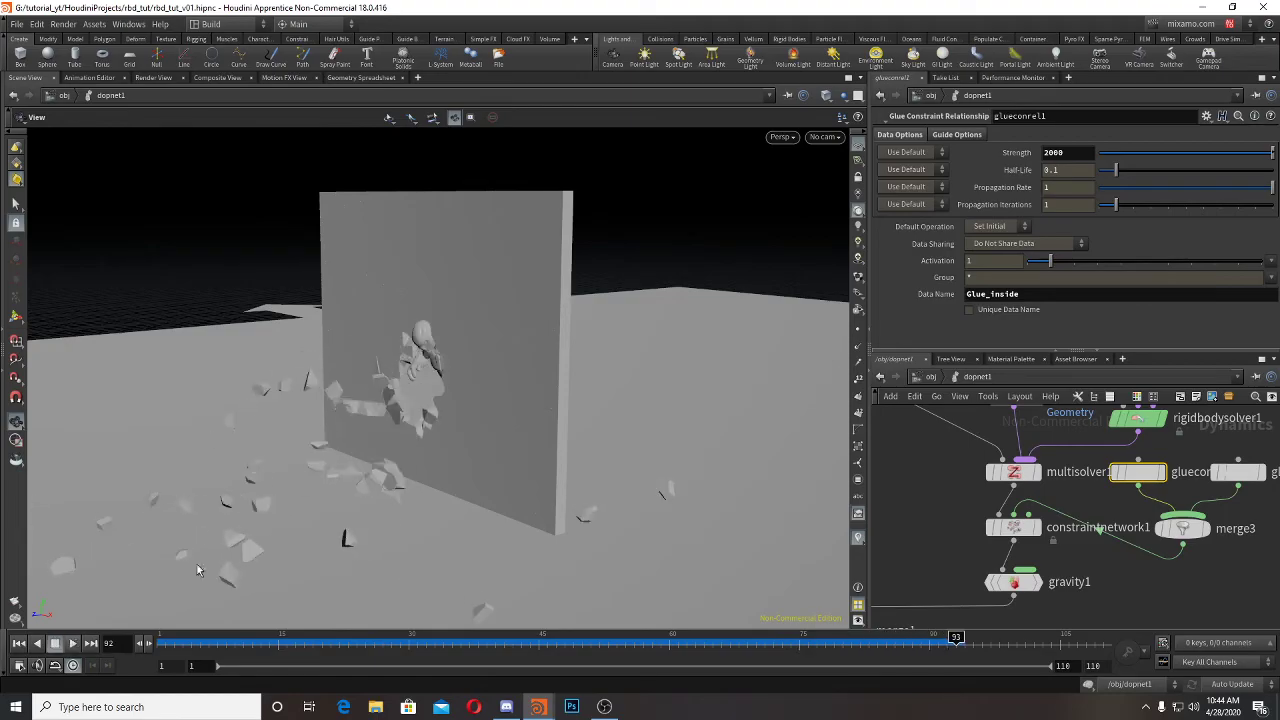
Step: Examine the fallen debris and remaining glue constraints up close in wireframe, and replay the break in shaded view
{"action": "key", "text": "shift+w"}
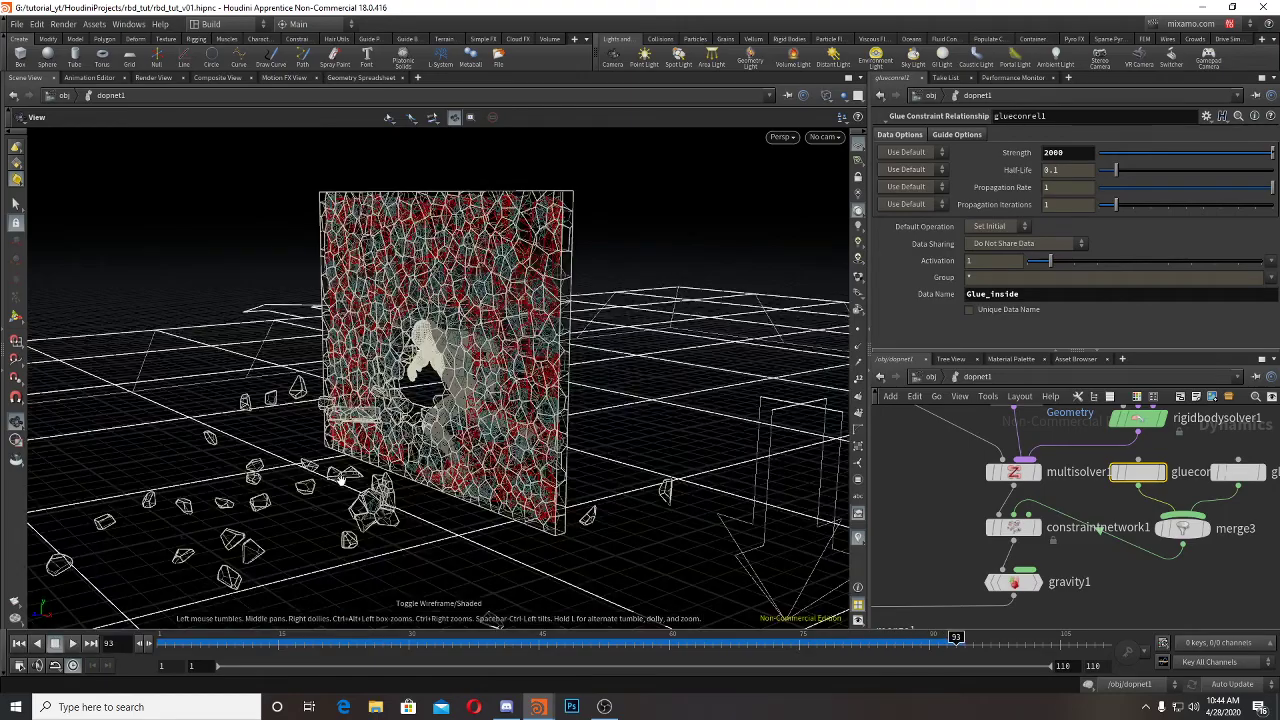
{"action": "mouse_move", "coordinate": [328, 496]}
{"action": "right_mouse_down"}
{"action": "mouse_move", "coordinate": [577, 517]}
{"action": "mouse_move", "coordinate": [937, 513]}
{"action": "mouse_move", "coordinate": [294, 443]}
{"action": "right_mouse_up"}
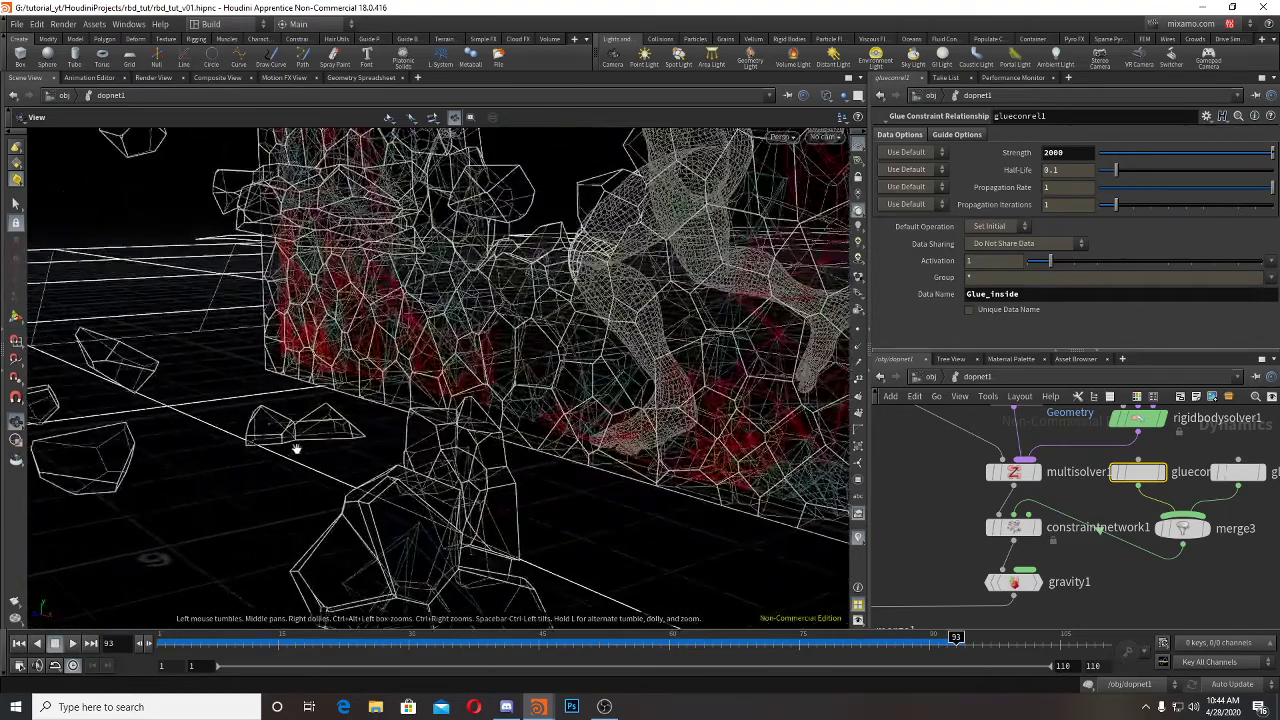
{"action": "mouse_move", "coordinate": [294, 443]}
{"action": "left_mouse_down"}
{"action": "mouse_move", "coordinate": [337, 503]}
{"action": "mouse_move", "coordinate": [471, 526]}
{"action": "left_mouse_up"}
{"action": "key", "text": "w"}
{"action": "right_click_drag", "start_coordinate": [502, 542], "coordinate": [170, 510]}
{"action": "left_click_drag", "start_coordinate": [420, 480], "coordinate": [503, 463]}
{"action": "left_click", "coordinate": [20, 645]}
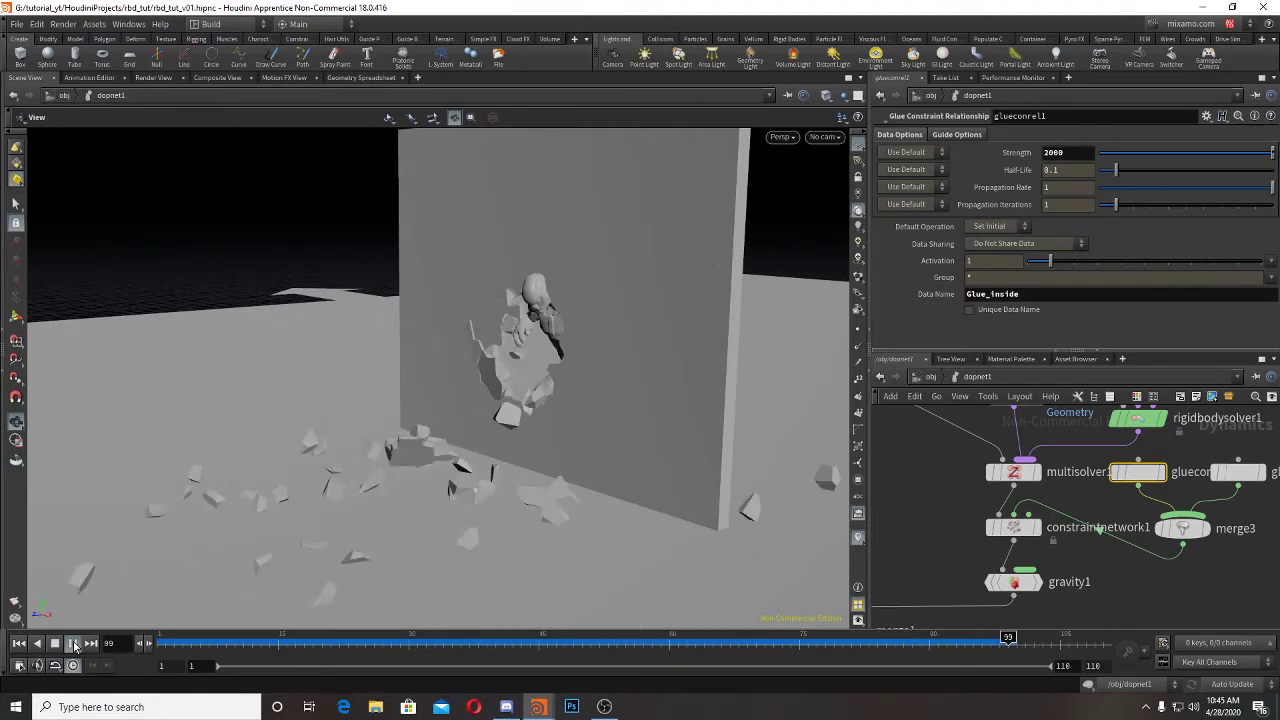
Step: Set glueconrel1's strength to 3000 and run the simulation again from the first frame
{"action": "left_click", "coordinate": [1060, 152]}
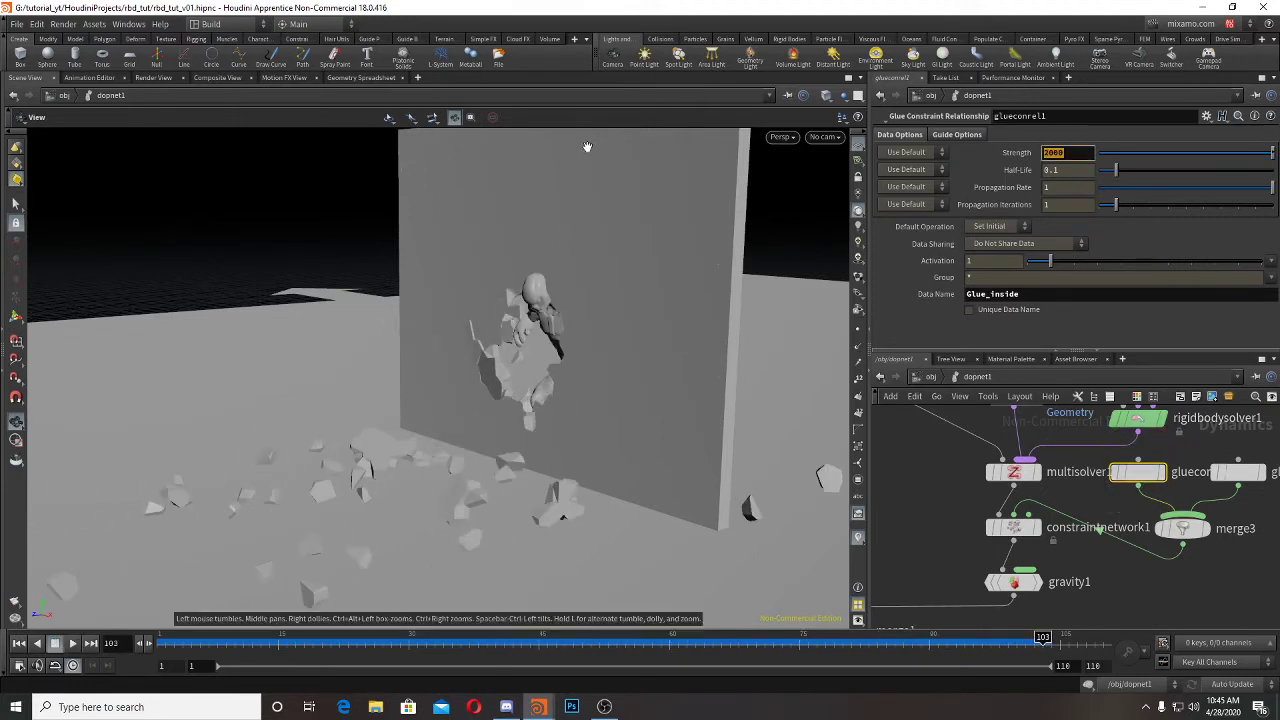
{"action": "type", "text": "3000"}
{"action": "key", "text": "Return"}
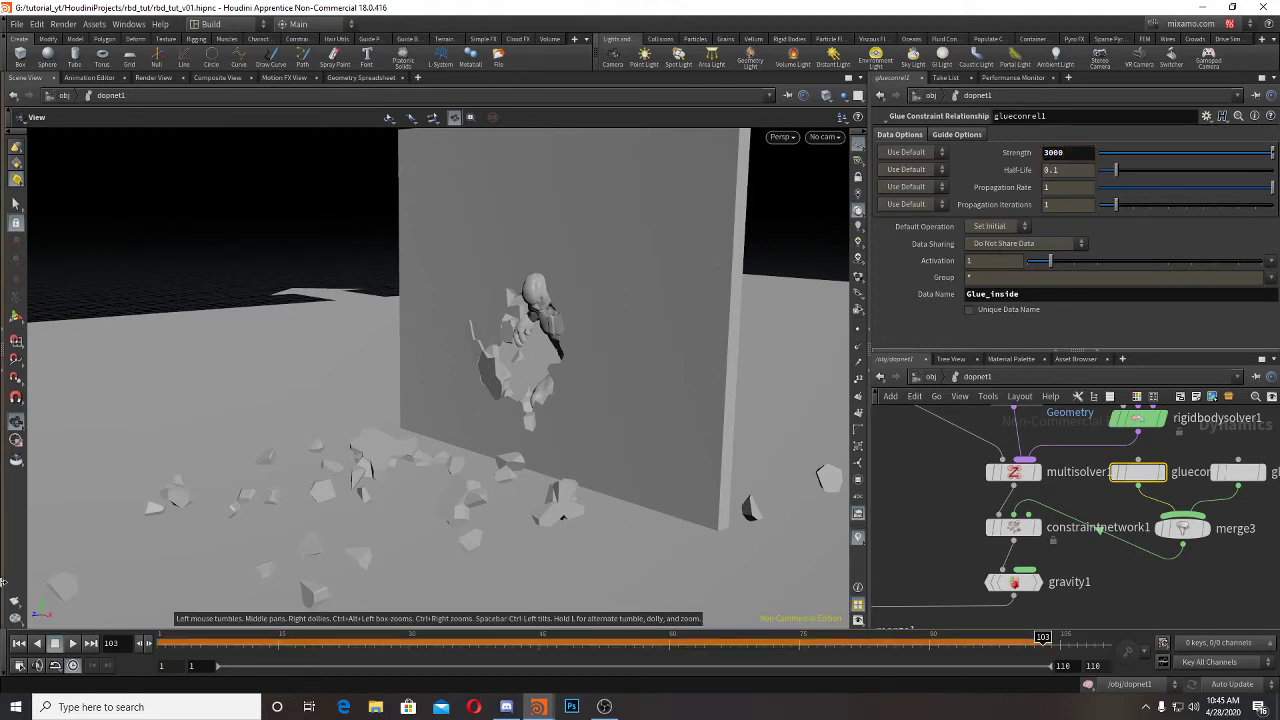
{"action": "left_click", "coordinate": [19, 644]}
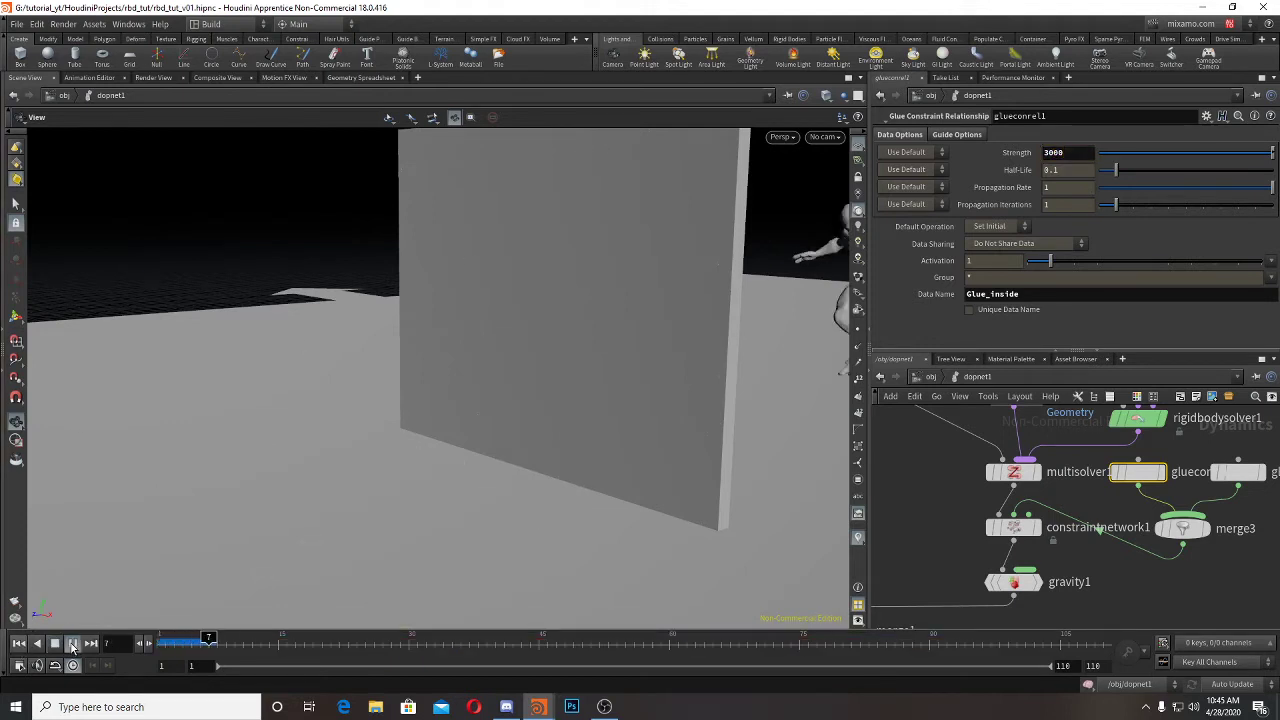
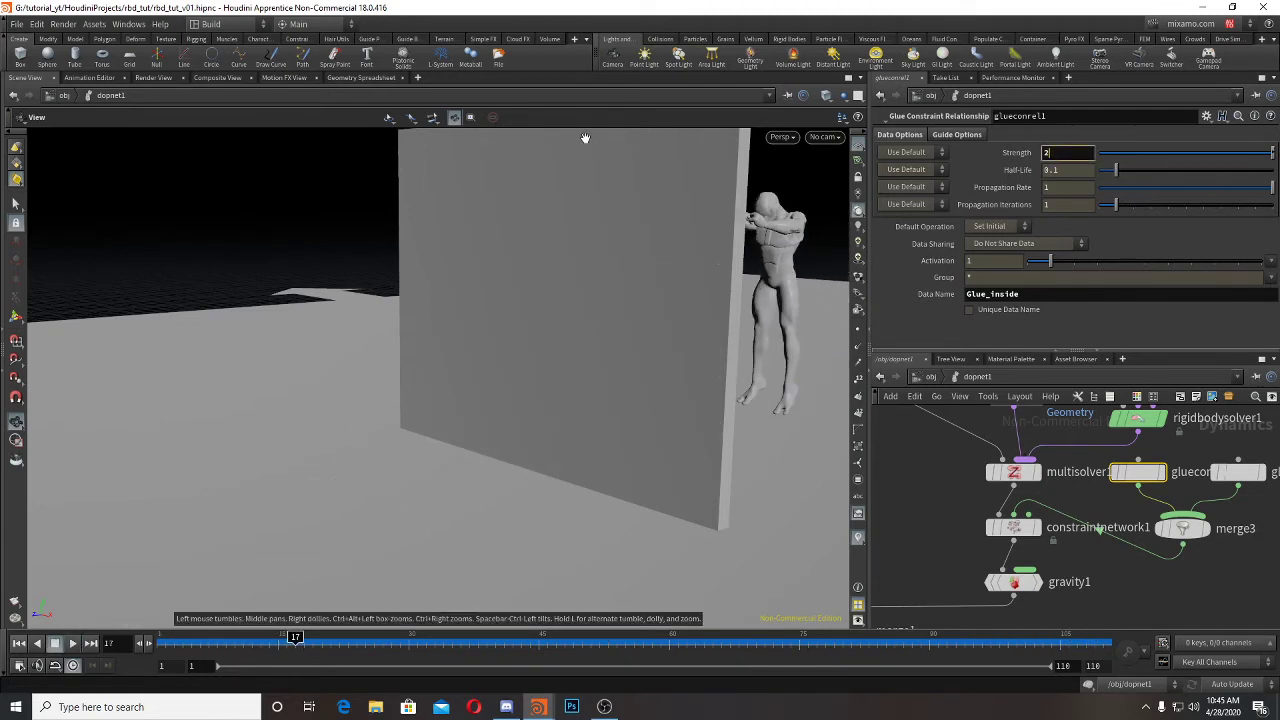
Step: Set glueconrel1's strength to 2500 and simulate from the first frame to frame 108
{"action": "left_click", "coordinate": [22, 645]}
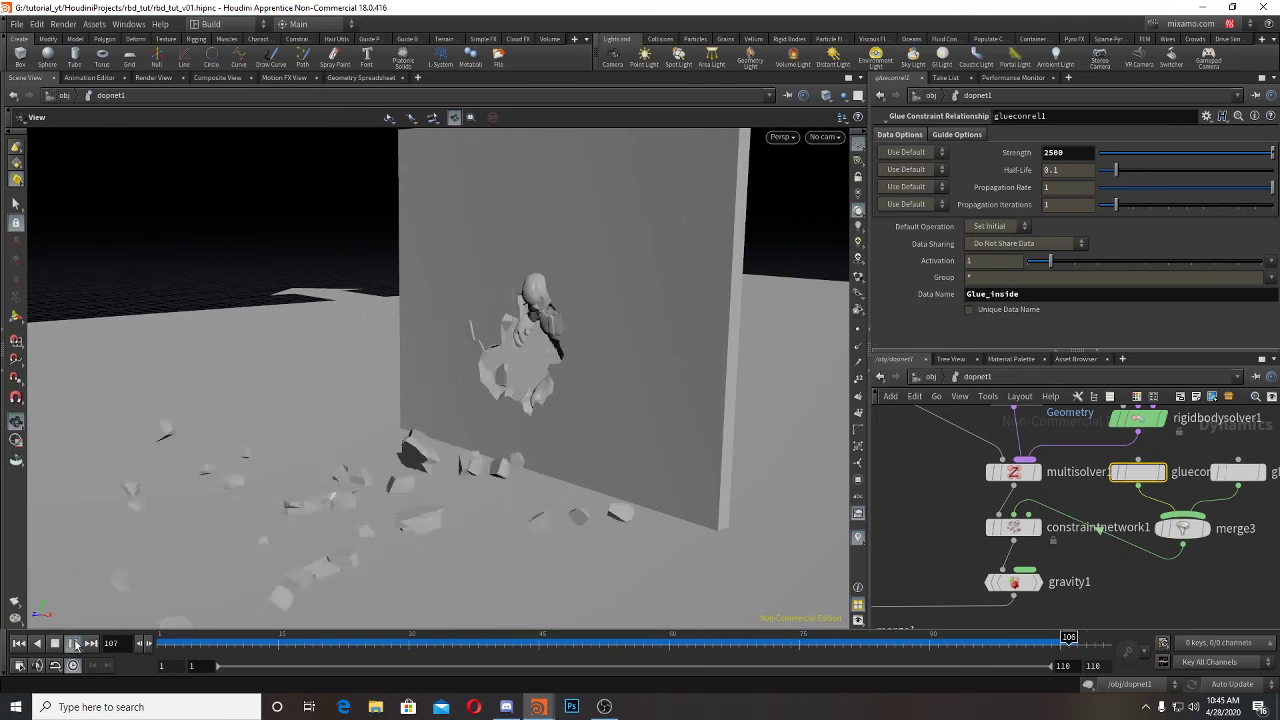
{"action": "left_click", "coordinate": [76, 645]}
Step: Examine how the character passes through the hole in the wall at frame 108, in both shaded and wireframe views
{"action": "left_click_drag", "start_coordinate": [530, 385], "coordinate": [817, 296]}
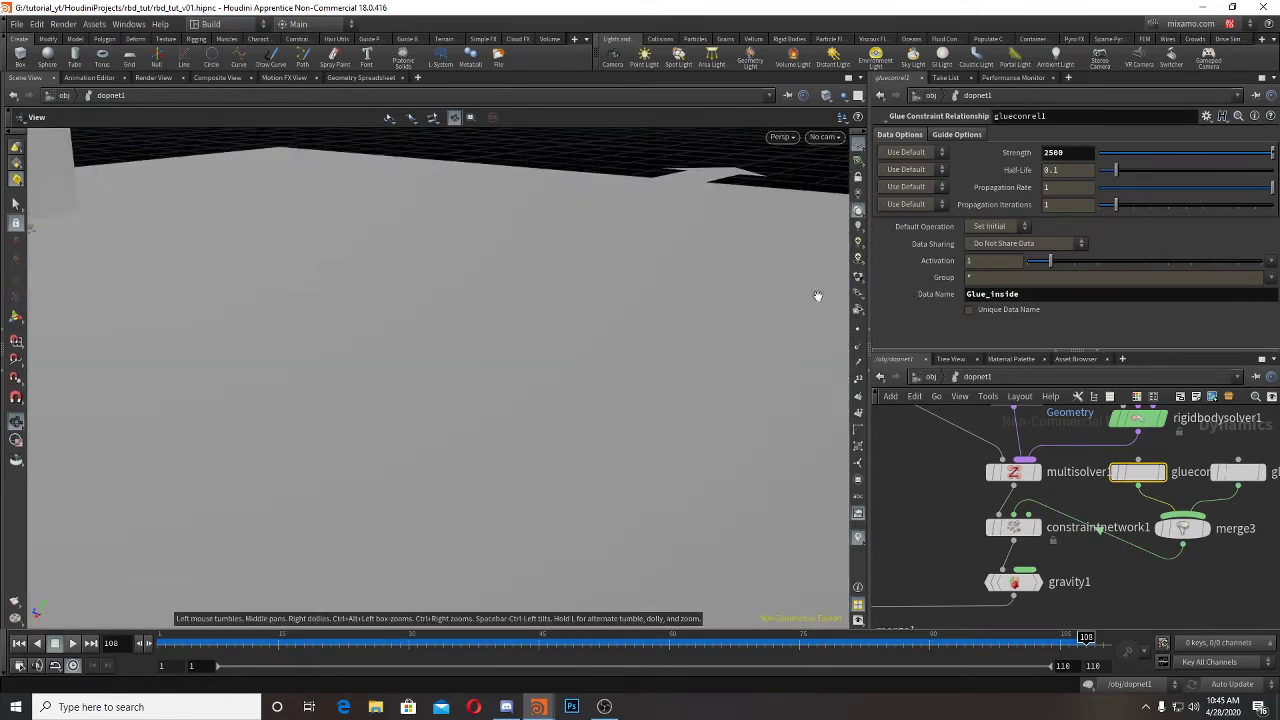
{"action": "key", "text": "f"}
{"action": "left_click_drag", "start_coordinate": [446, 327], "coordinate": [371, 344]}
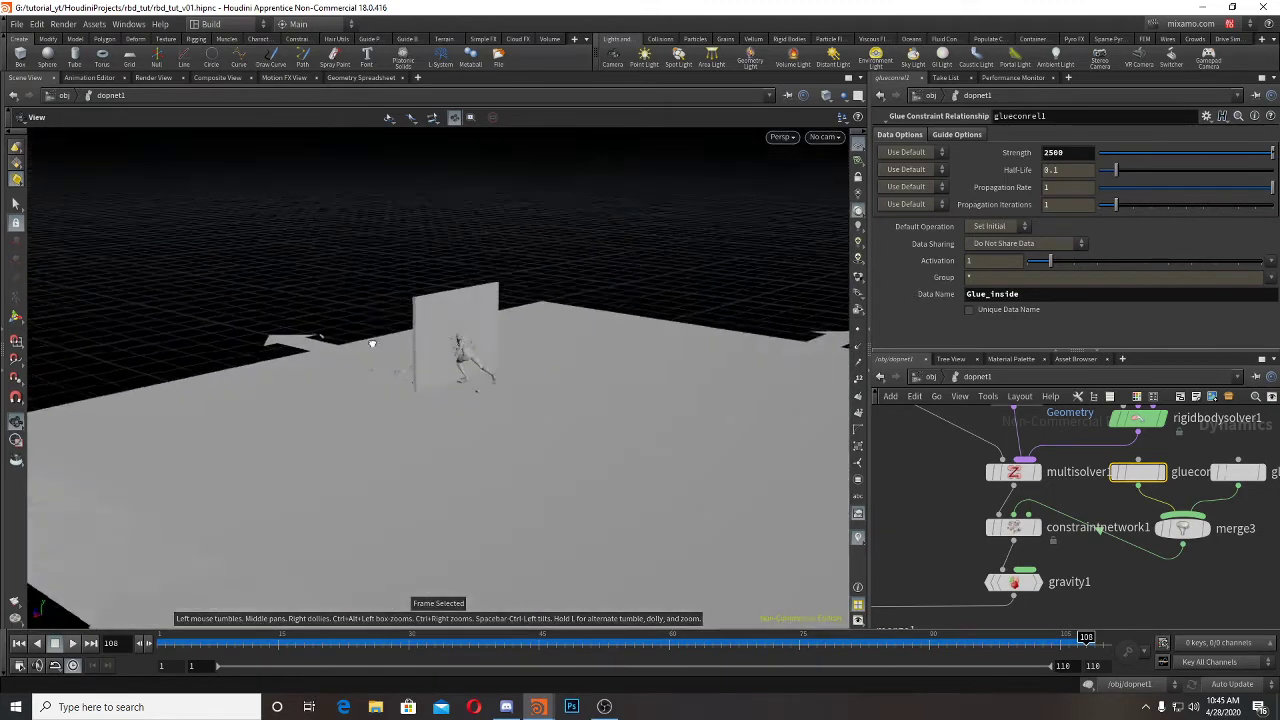
{"action": "right_click_drag", "start_coordinate": [371, 344], "coordinate": [472, 343]}
{"action": "right_click_drag", "start_coordinate": [551, 329], "coordinate": [432, 298]}
{"action": "mouse_move", "coordinate": [432, 298]}
{"action": "left_mouse_down"}
{"action": "mouse_move", "coordinate": [412, 264]}
{"action": "mouse_move", "coordinate": [537, 304]}
{"action": "left_mouse_up"}
{"action": "key", "text": "w"}
{"action": "right_click_drag", "start_coordinate": [541, 304], "coordinate": [720, 309]}
{"action": "mouse_move", "coordinate": [720, 309]}
{"action": "left_mouse_down"}
{"action": "mouse_move", "coordinate": [683, 280]}
{"action": "mouse_move", "coordinate": [709, 271]}
{"action": "mouse_move", "coordinate": [556, 274]}
{"action": "left_mouse_up"}
{"action": "key", "text": "w"}
{"action": "key", "text": "w"}
{"action": "left_click_drag", "start_coordinate": [419, 287], "coordinate": [559, 289]}
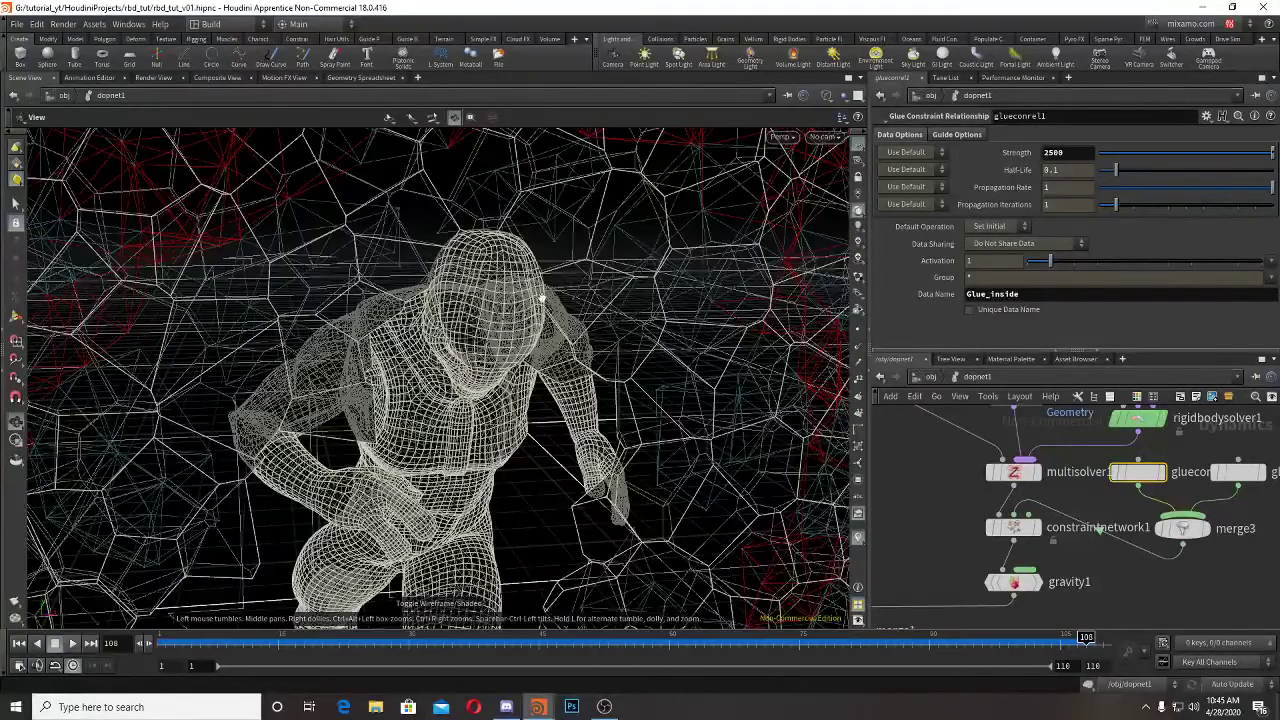
{"action": "right_click_drag", "start_coordinate": [618, 320], "coordinate": [532, 310]}
Step: Select staticobject1 in the DOP network and display only that collision object
{"action": "middle_click_drag", "start_coordinate": [1089, 412], "coordinate": [1109, 520]}
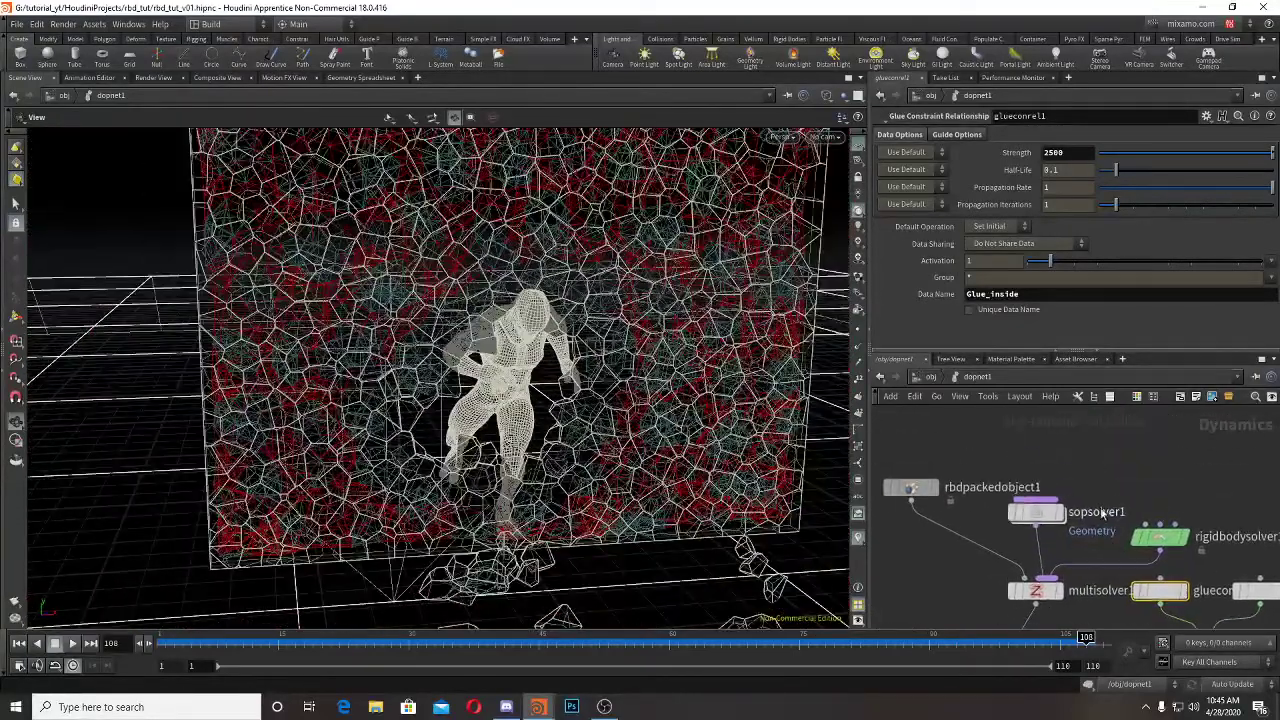
{"action": "middle_click_drag", "start_coordinate": [1106, 449], "coordinate": [1214, 450]}
{"action": "middle_click_drag", "start_coordinate": [1034, 498], "coordinate": [1124, 443]}
{"action": "middle_click_drag", "start_coordinate": [991, 533], "coordinate": [1125, 493]}
{"action": "left_click", "coordinate": [988, 452]}
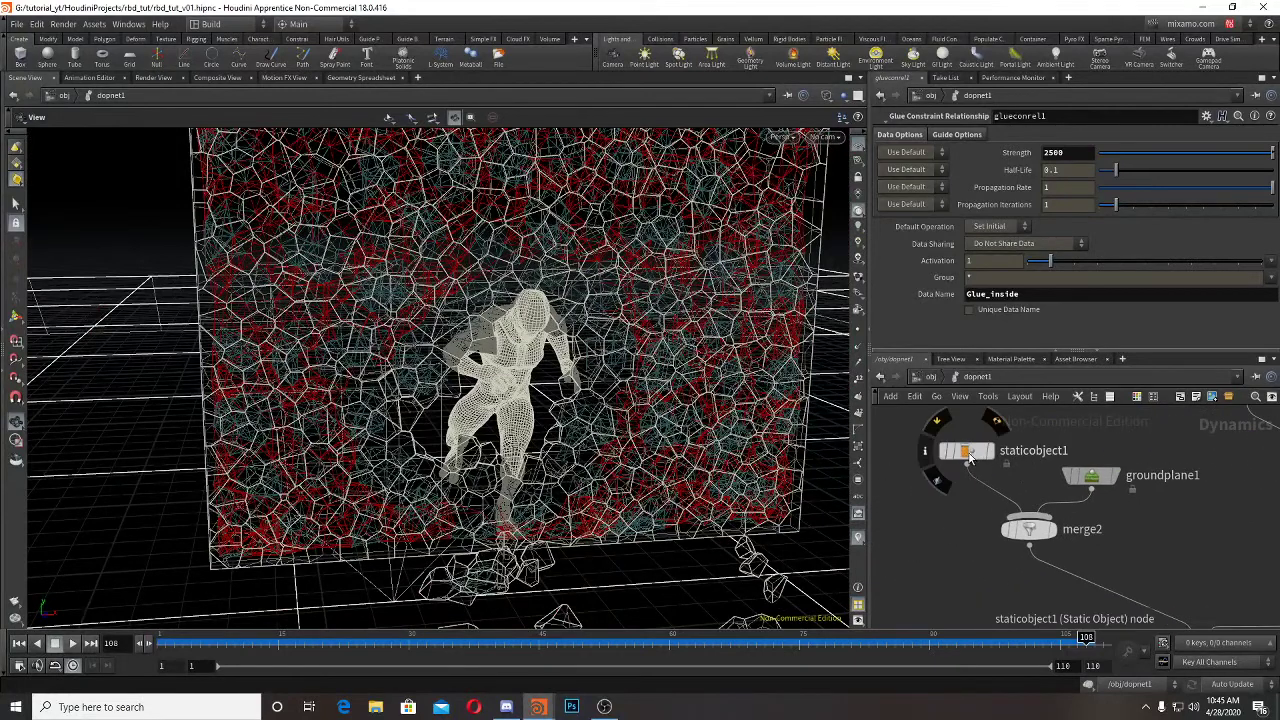
{"action": "left_click", "coordinate": [989, 452]}
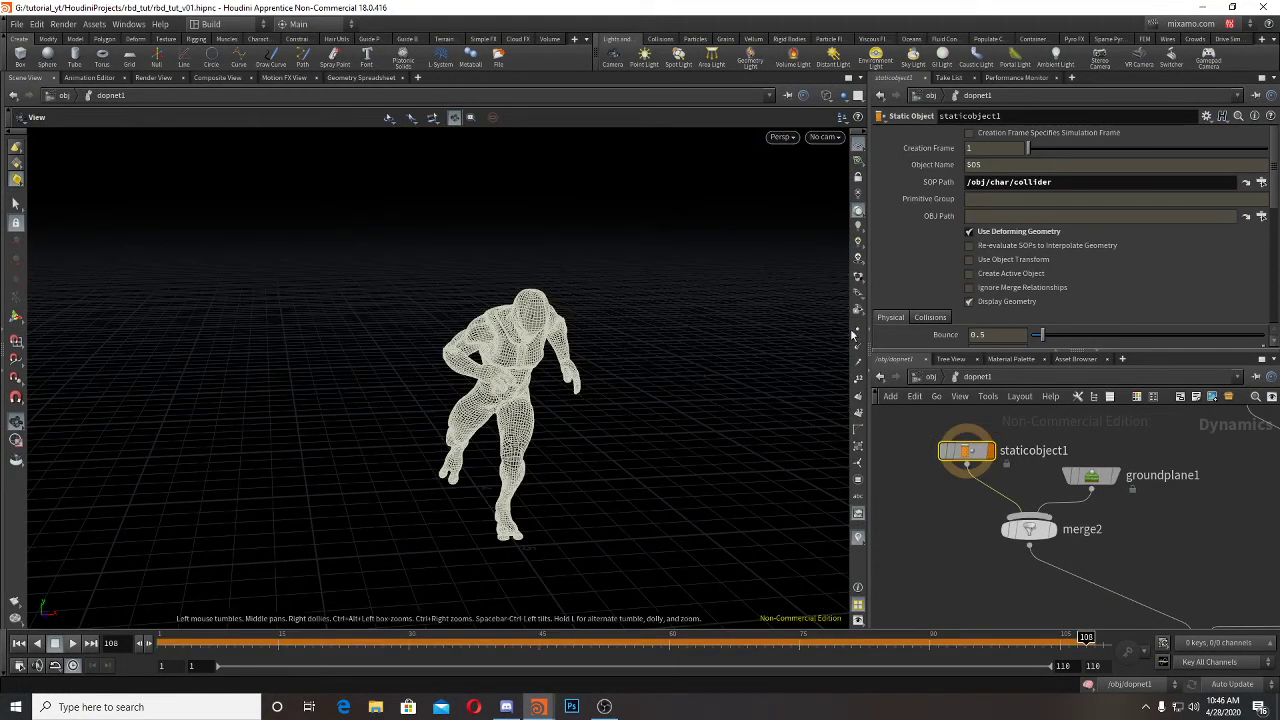
Step: Turn on the RBD Solver volume Collision Guide of staticobject1 and compare it with the character mesh at the first frame
{"action": "scroll", "coordinate": [985, 289], "scroll_direction": "down", "scroll_amount": 3}
{"action": "left_click", "coordinate": [930, 248]}
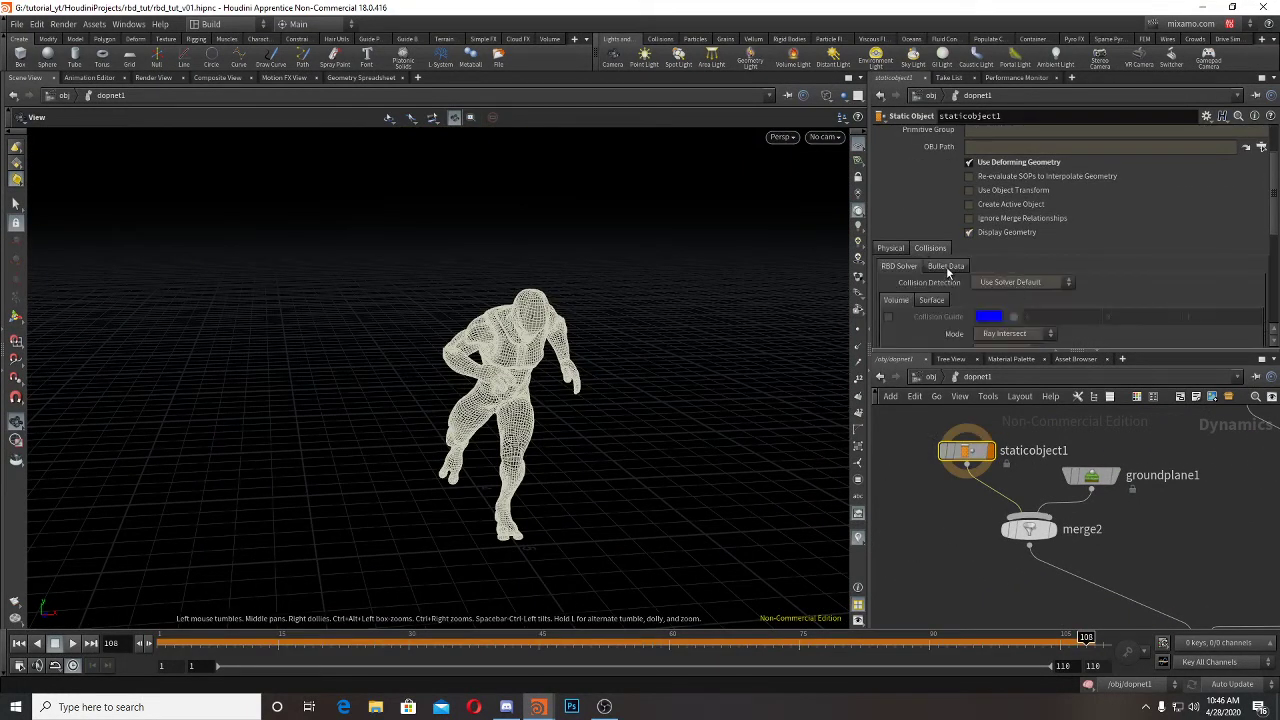
{"action": "left_click", "coordinate": [888, 317]}
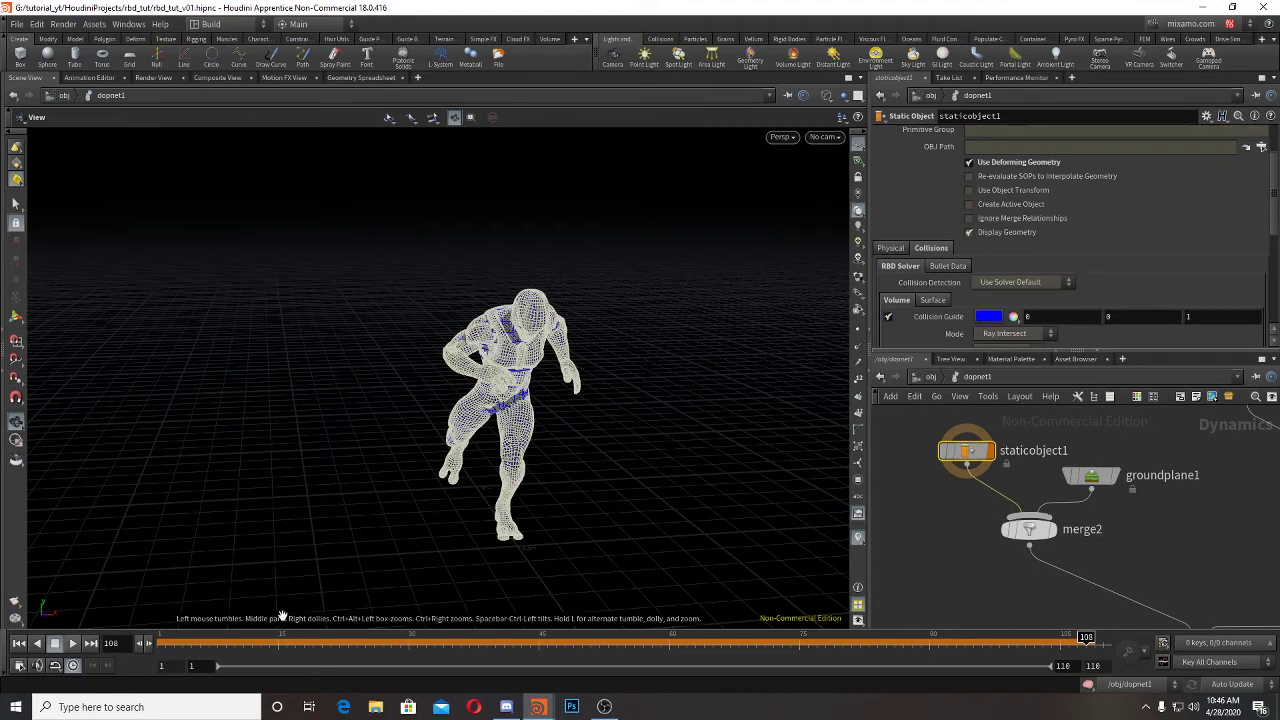
{"action": "left_click", "coordinate": [18, 643]}
{"action": "scroll", "coordinate": [523, 274], "scroll_direction": "up", "scroll_amount": 5}
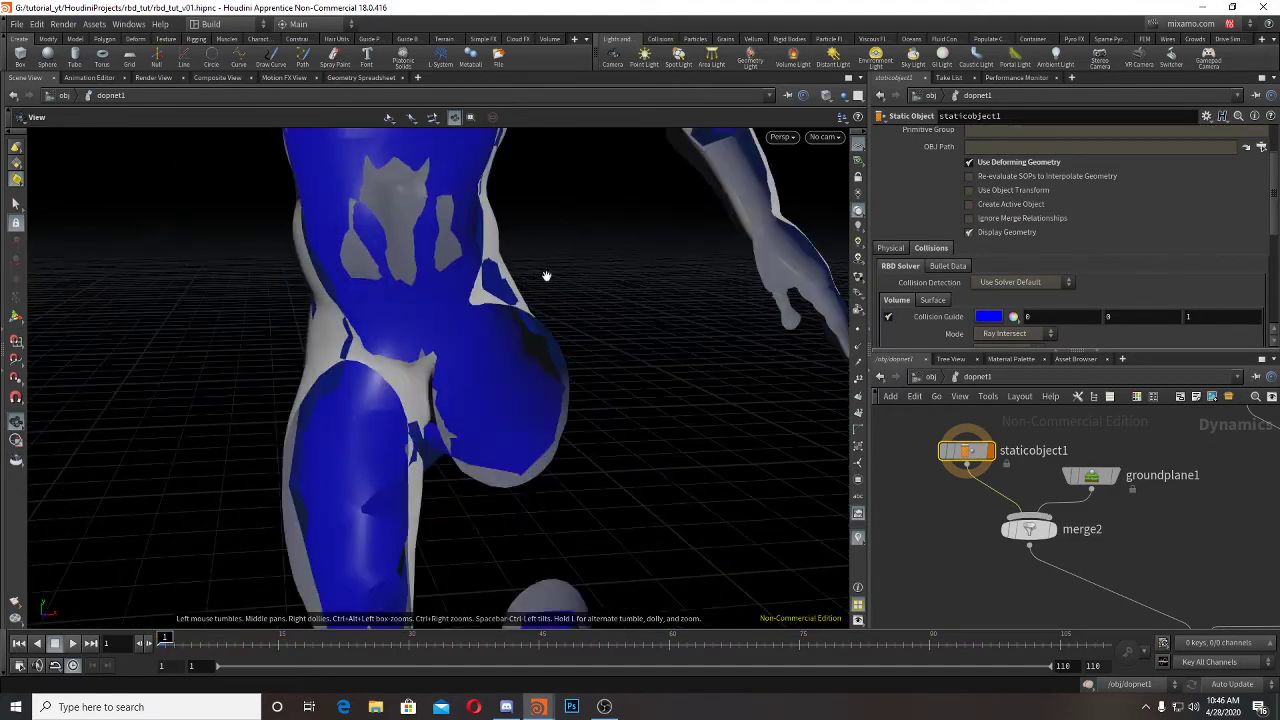
{"action": "scroll", "coordinate": [476, 271], "scroll_direction": "down", "scroll_amount": 5}
{"action": "mouse_move", "coordinate": [476, 271]}
{"action": "left_mouse_down"}
{"action": "mouse_move", "coordinate": [351, 277]}
{"action": "mouse_move", "coordinate": [534, 280]}
{"action": "mouse_move", "coordinate": [720, 243]}
{"action": "mouse_move", "coordinate": [694, 266]}
{"action": "mouse_move", "coordinate": [560, 272]}
{"action": "left_mouse_up"}
{"action": "key", "text": "shift+w"}
{"action": "scroll", "coordinate": [1024, 311], "scroll_direction": "down", "scroll_amount": 2}
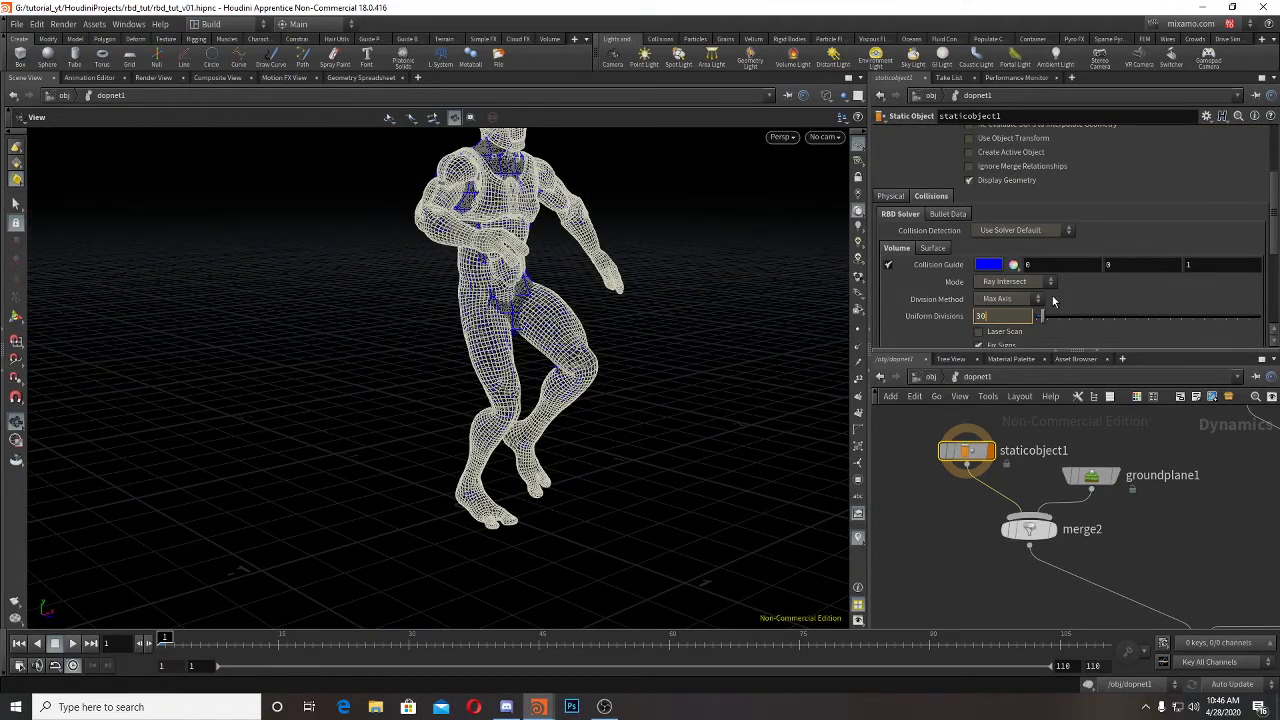
Step: Go into the char geometry network and view the character mesh at its collider null
{"action": "left_click", "coordinate": [931, 377]}
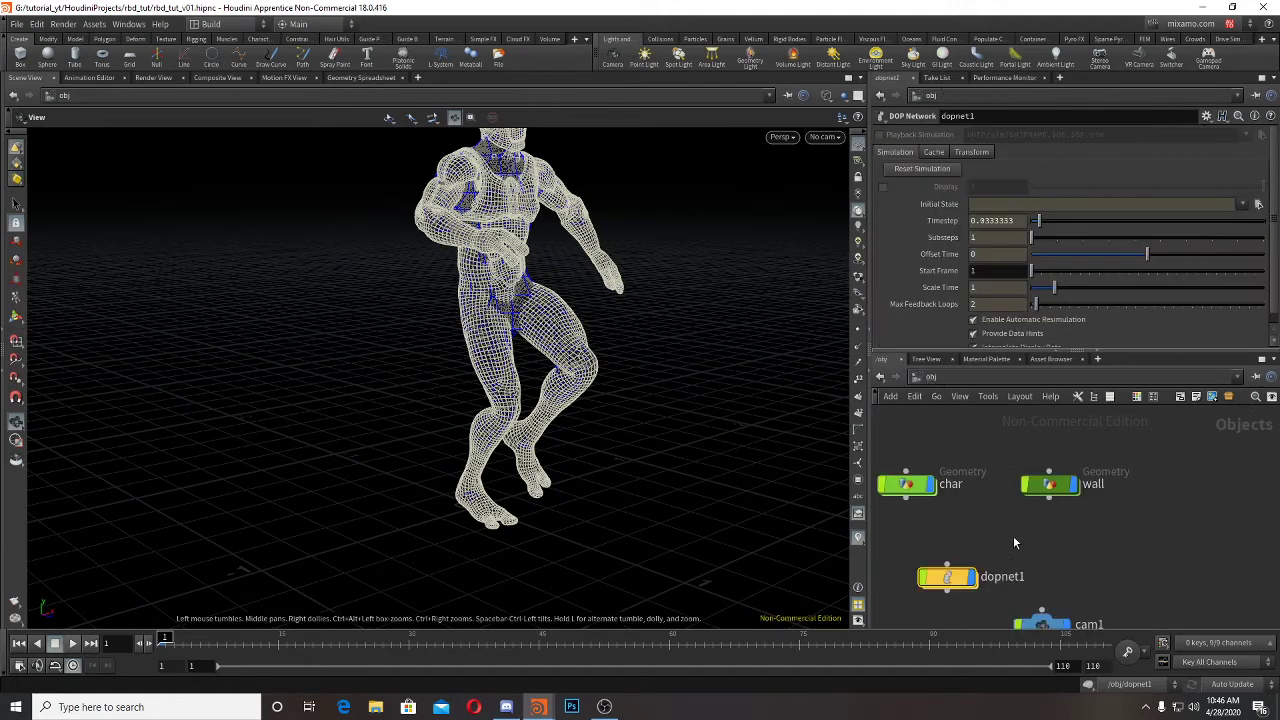
{"action": "middle_click_drag", "start_coordinate": [1013, 541], "coordinate": [1104, 546]}
{"action": "double_click", "coordinate": [951, 484]}
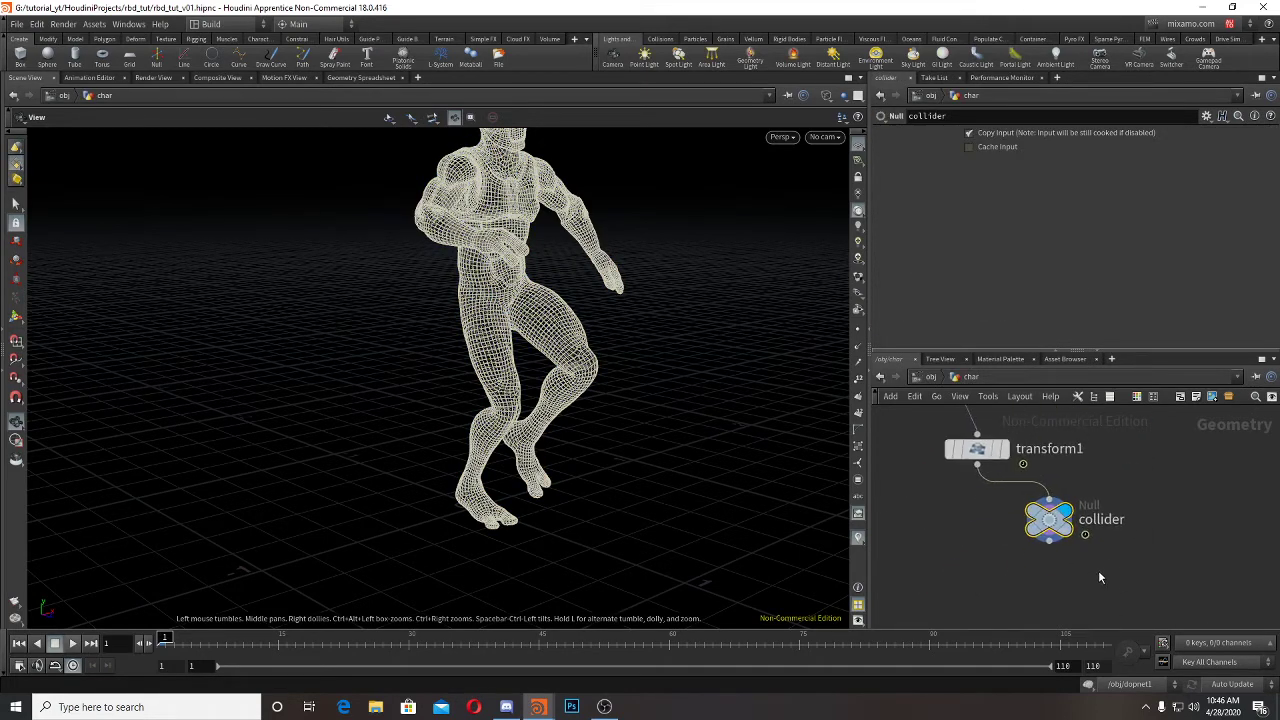
{"action": "left_click_drag", "start_coordinate": [629, 359], "coordinate": [557, 349]}
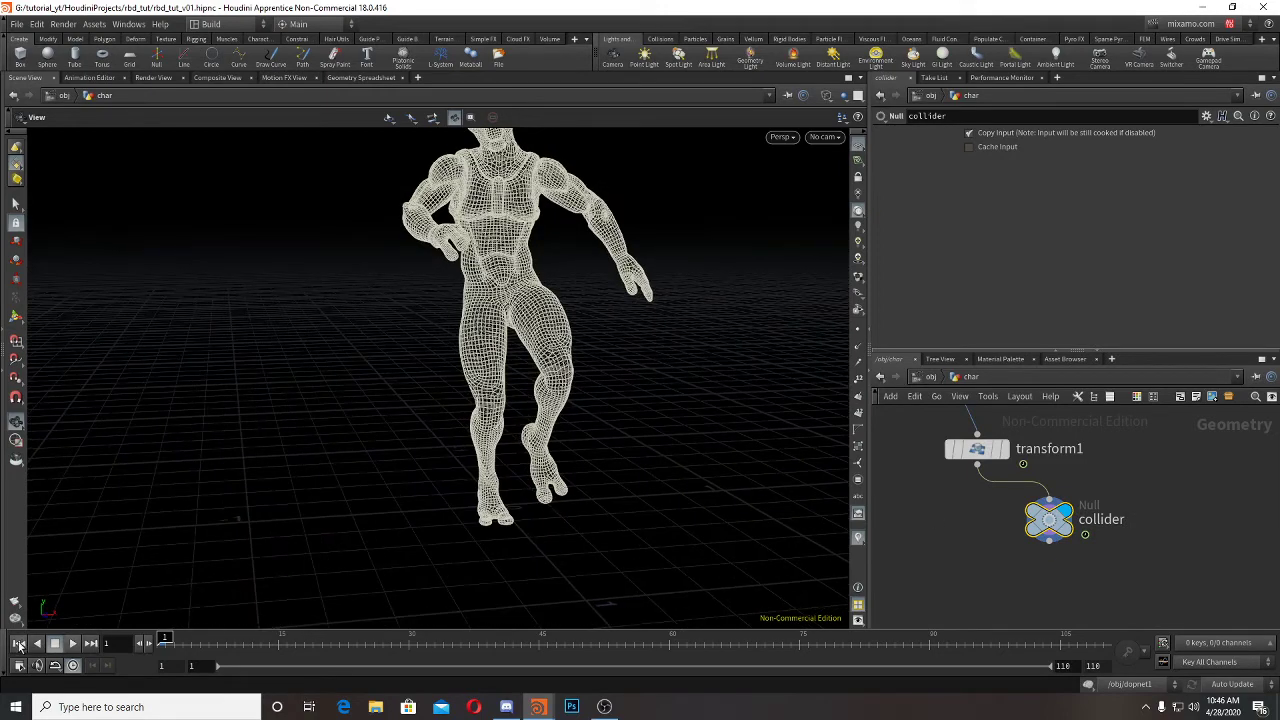
Step: Add a Collision Source node below the collider null in the char network
{"action": "key", "text": "Tab"}
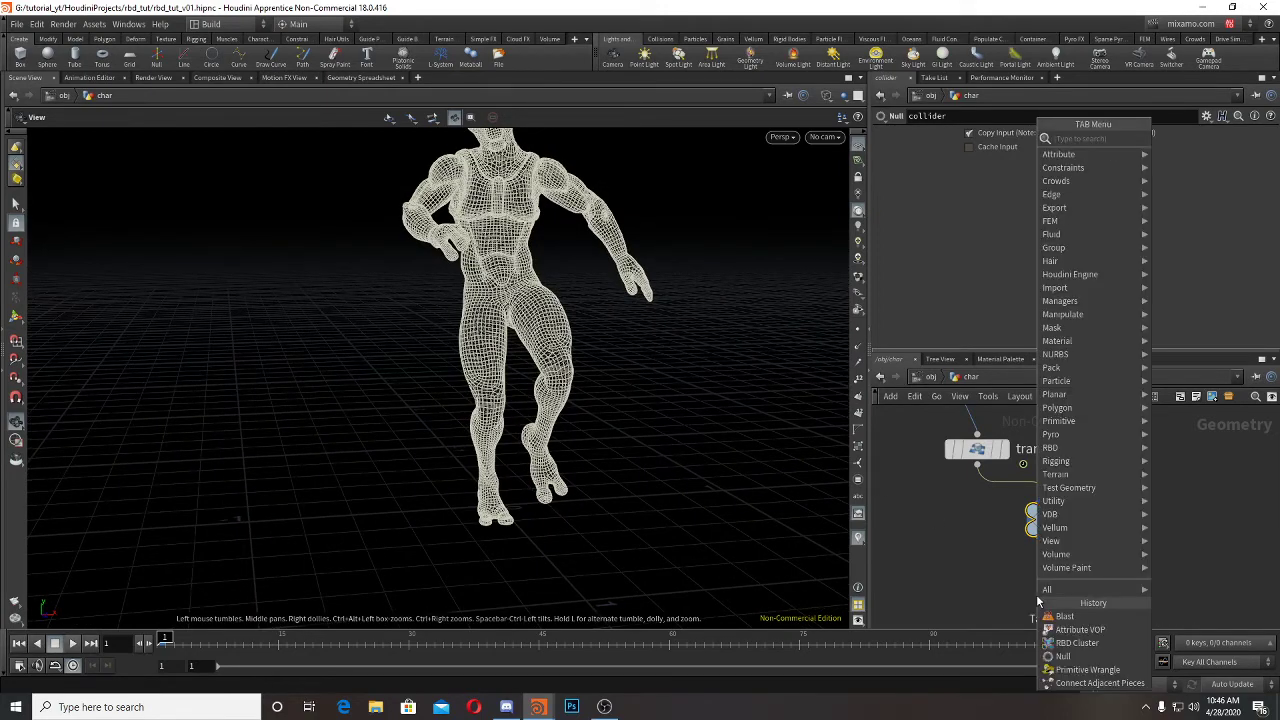
{"action": "type", "text": "colli"}
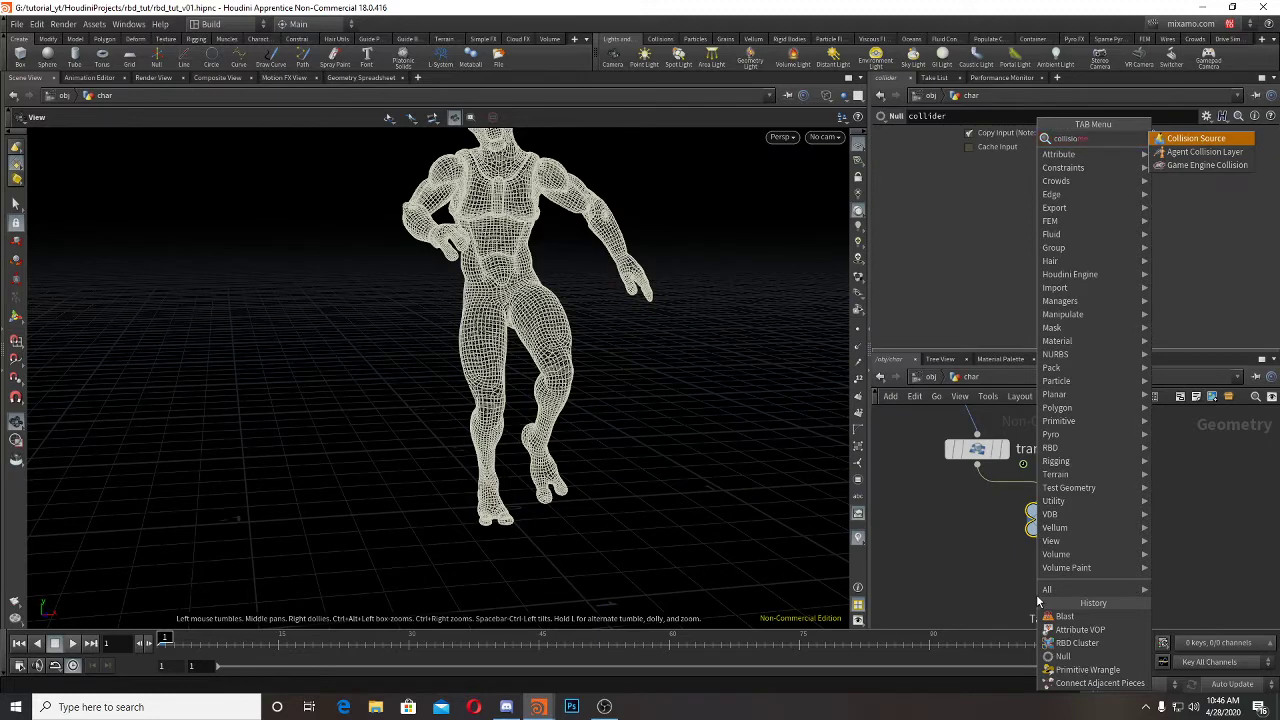
{"action": "type", "text": "sio"}
{"action": "key", "text": "Return"}
{"action": "left_click", "coordinate": [1036, 594]}
{"action": "key", "text": "Return"}
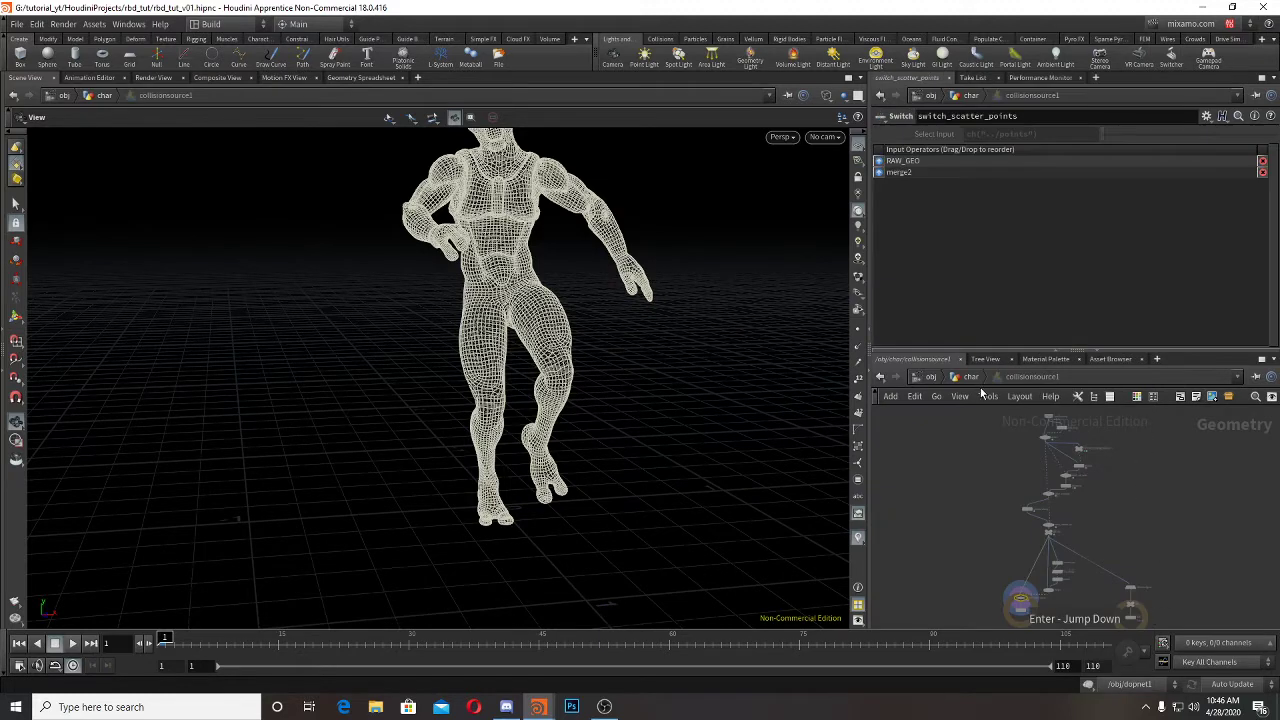
{"action": "key", "text": "u"}
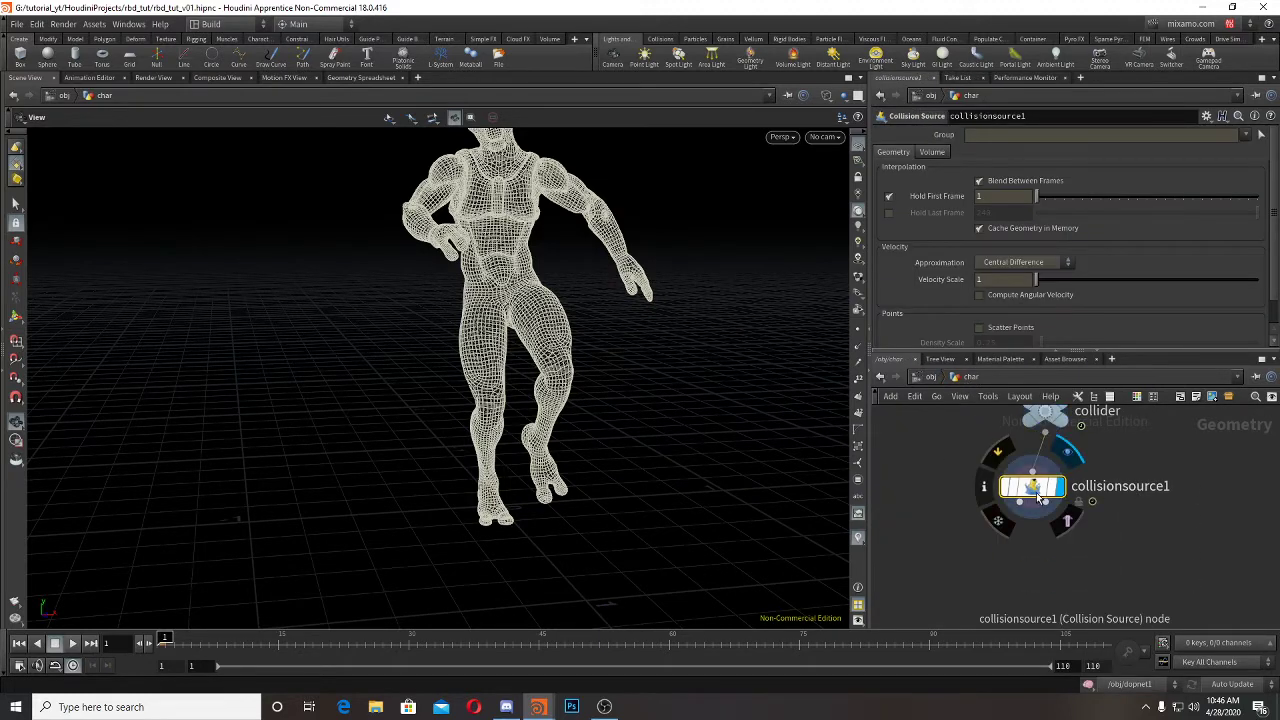
Step: Add two Null nodes below collisionsource1, one wired to each of its outputs
{"action": "left_click", "coordinate": [1036, 500]}
{"action": "key", "text": "Tab"}
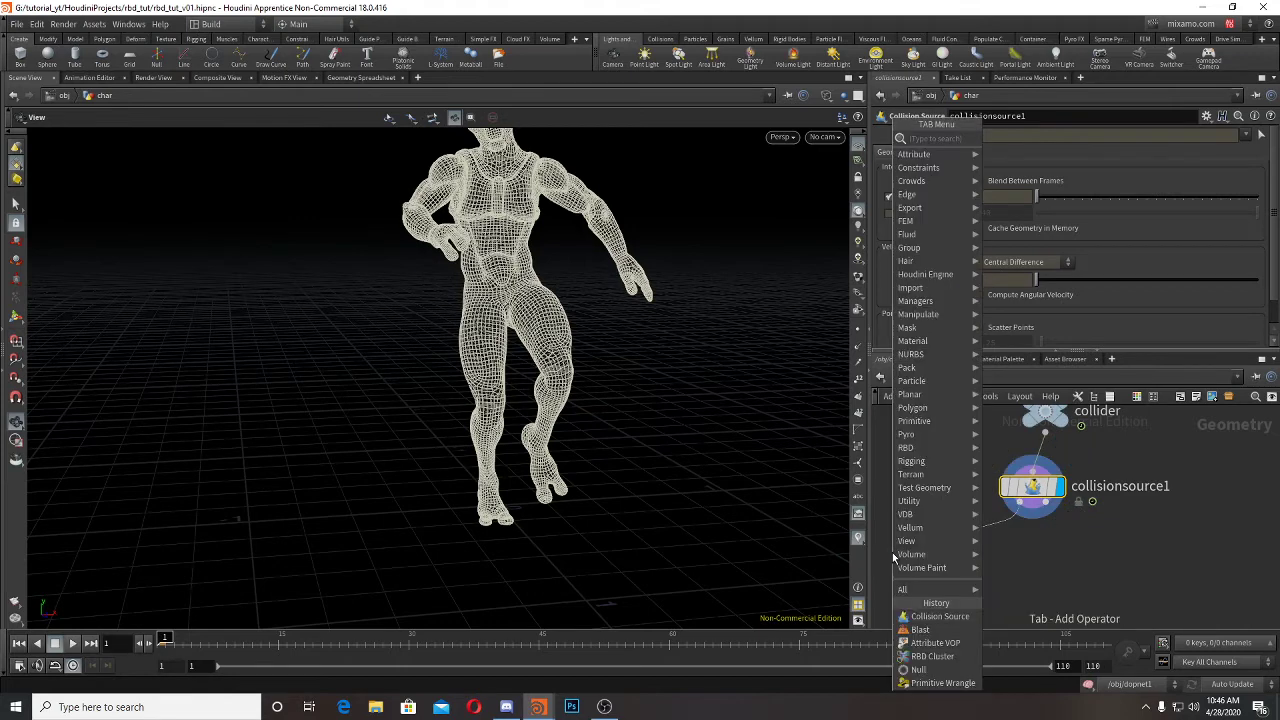
{"action": "type", "text": "null"}
{"action": "key", "text": "Return"}
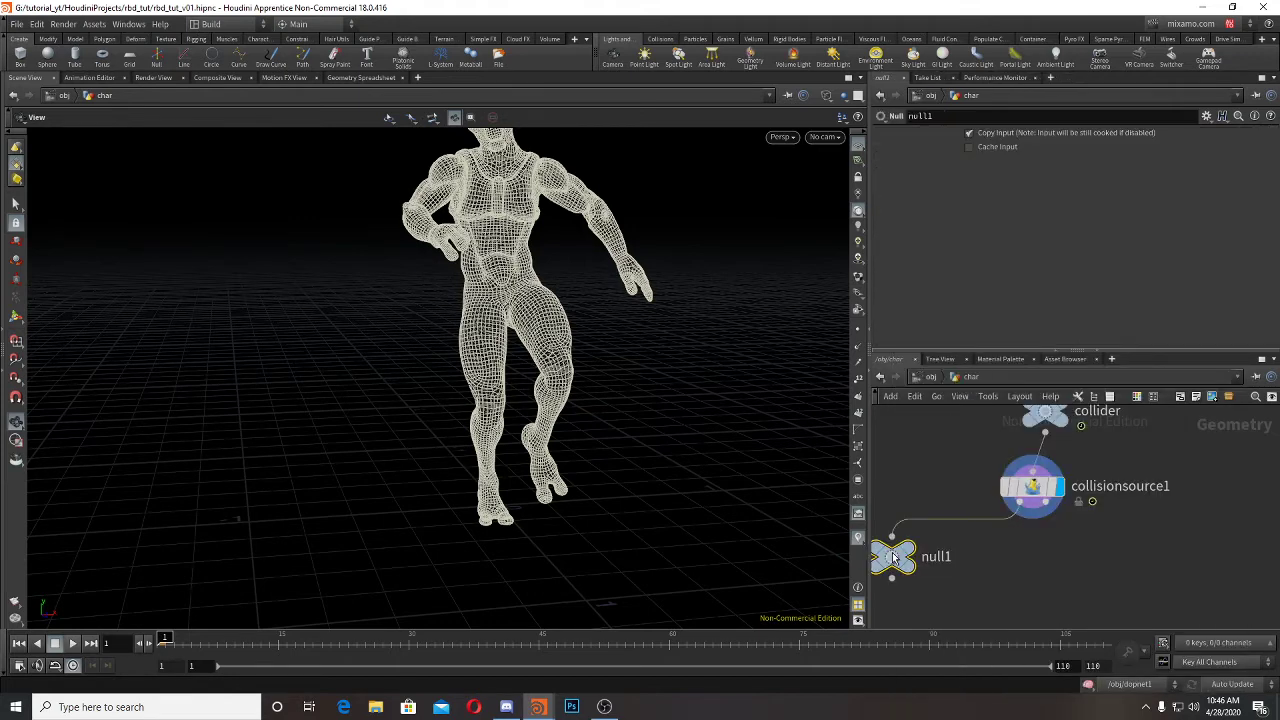
{"action": "key", "text": "Tab"}
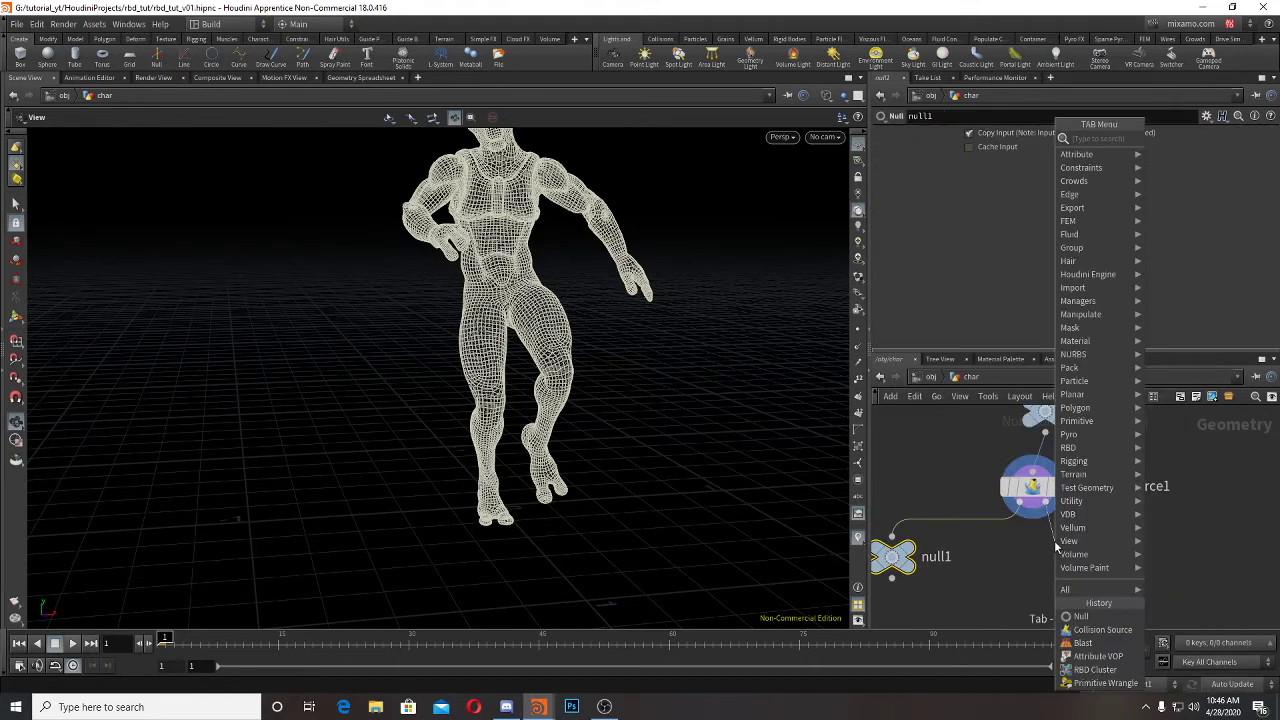
{"action": "type", "text": "null"}
{"action": "key", "text": "Return"}
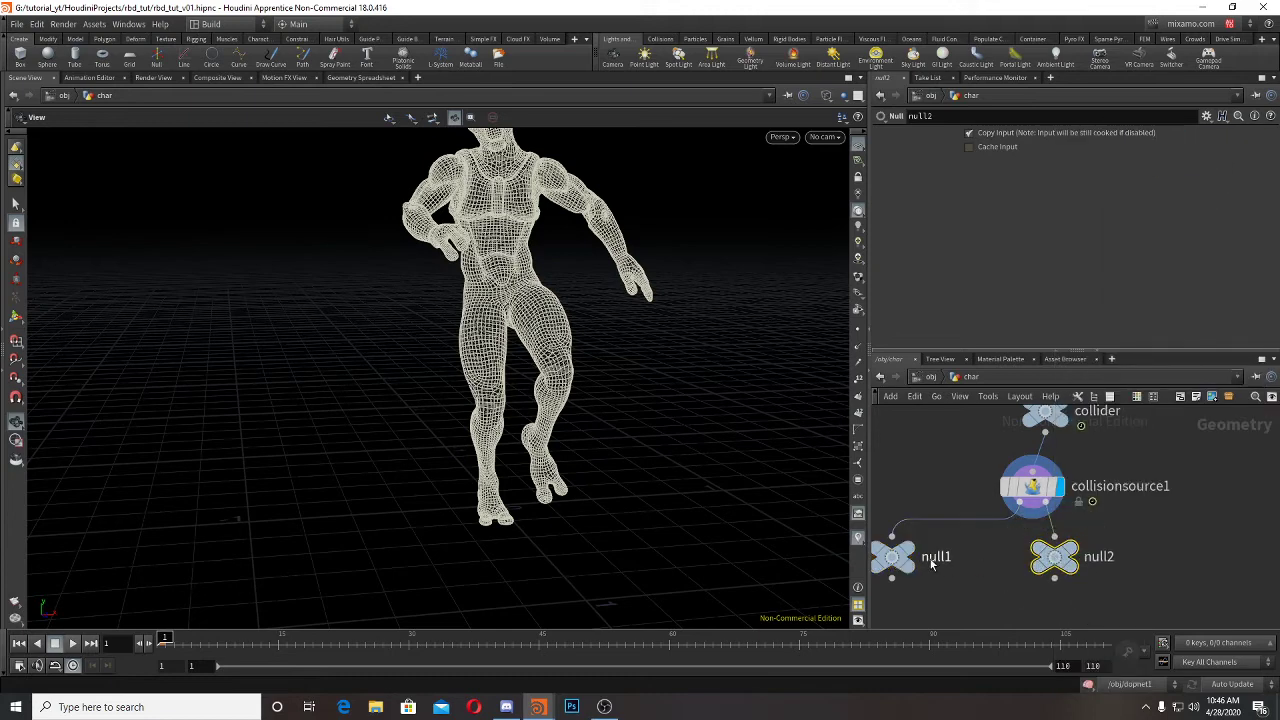
Step: Rename the null on the first output geo and the null on the second output VDB
{"action": "left_click", "coordinate": [895, 557]}
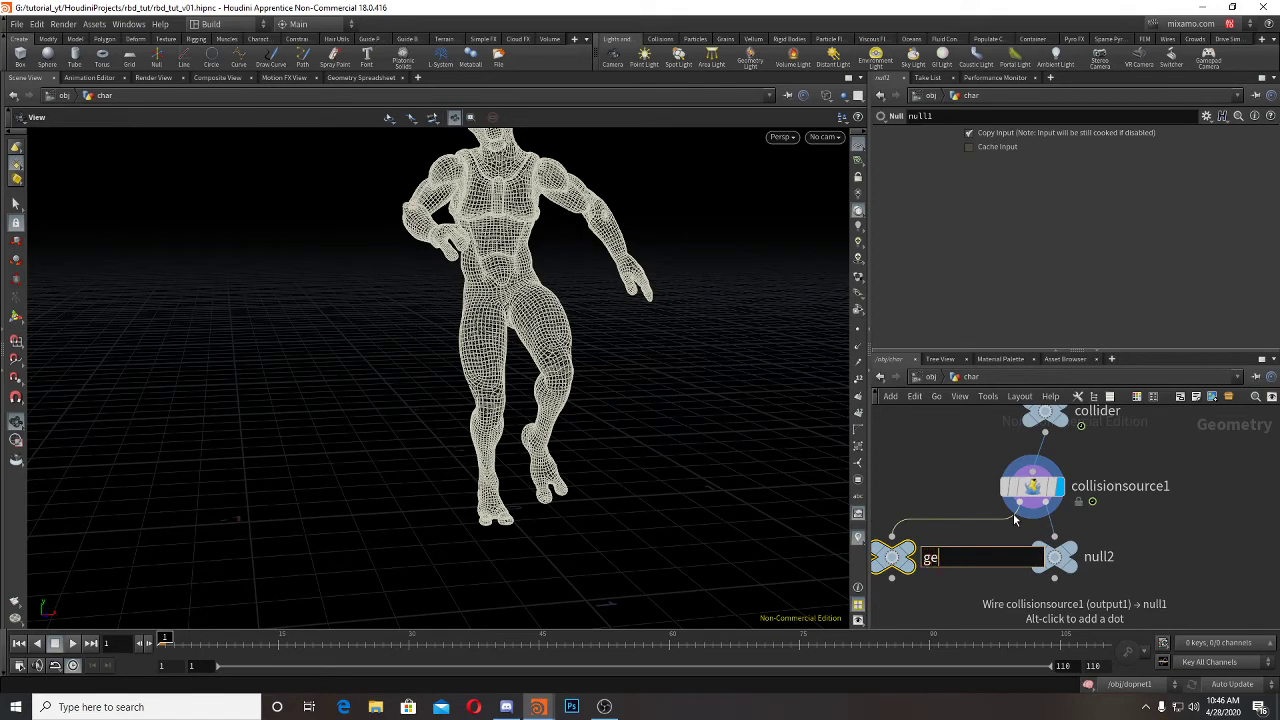
{"action": "type", "text": "geo"}
{"action": "key", "text": "Return"}
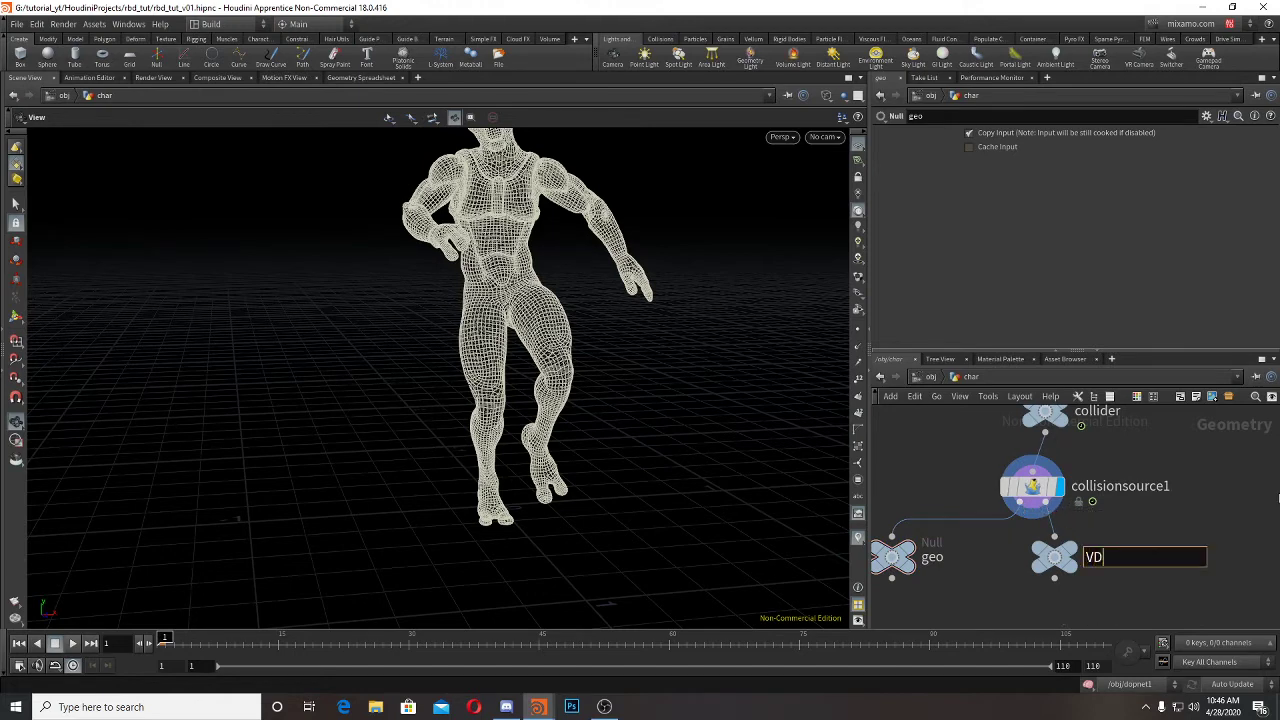
{"action": "left_click", "coordinate": [1082, 558]}
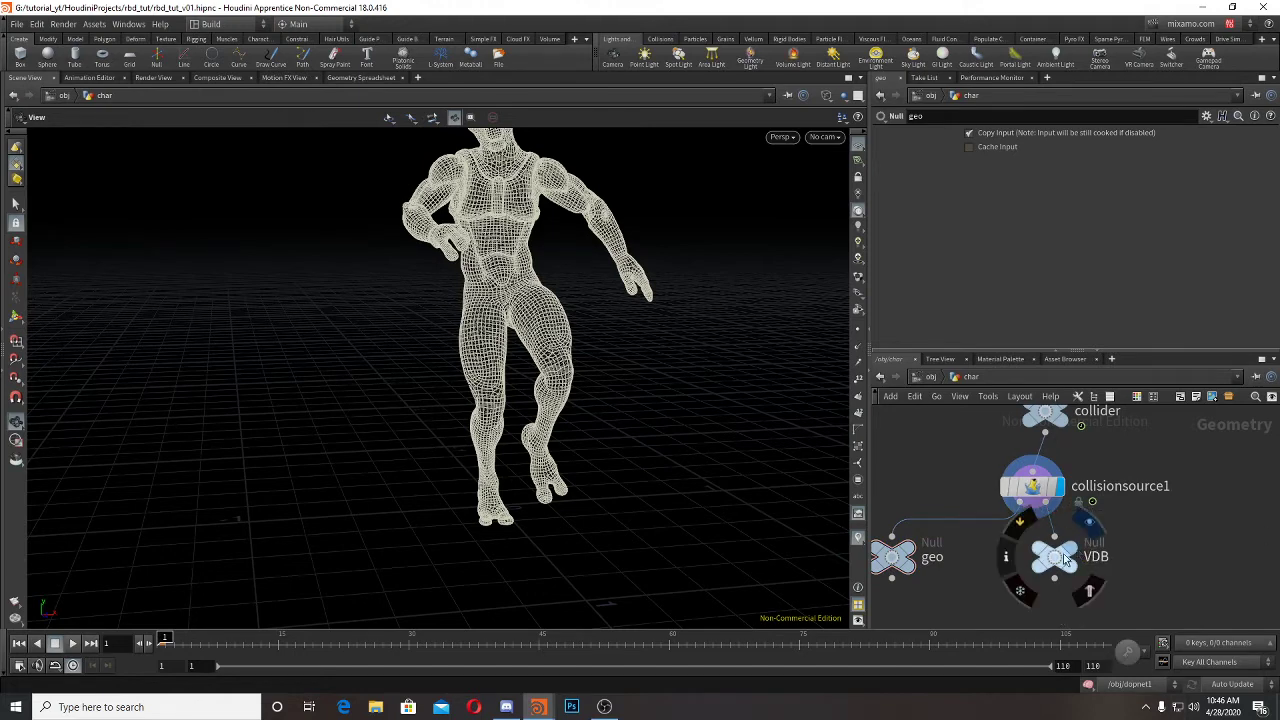
Step: Display the VDB null shaded and set the Voxel Size of collisionsource1 to 0.01
{"action": "key", "text": "w"}
{"action": "mouse_move", "coordinate": [571, 323]}
{"action": "left_mouse_down"}
{"action": "mouse_move", "coordinate": [777, 315]}
{"action": "mouse_move", "coordinate": [631, 326]}
{"action": "mouse_move", "coordinate": [590, 308]}
{"action": "left_mouse_up"}
{"action": "left_click", "coordinate": [1033, 487]}
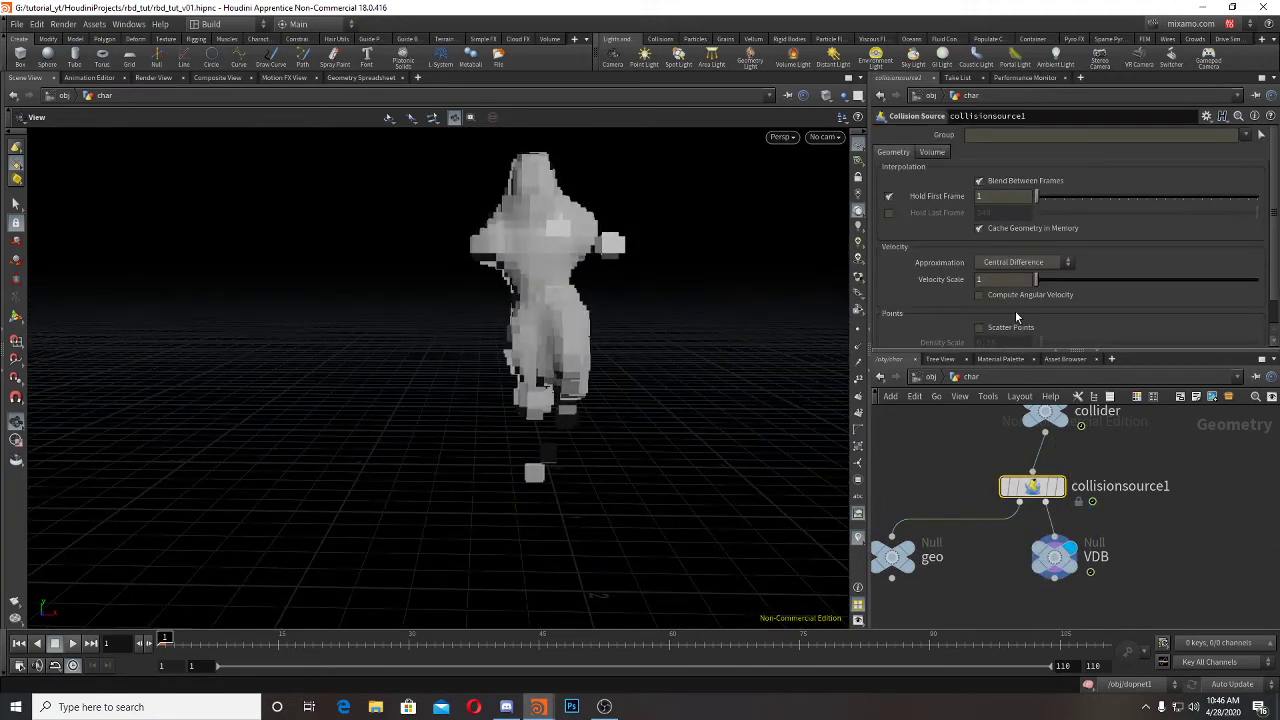
{"action": "left_click", "coordinate": [932, 154]}
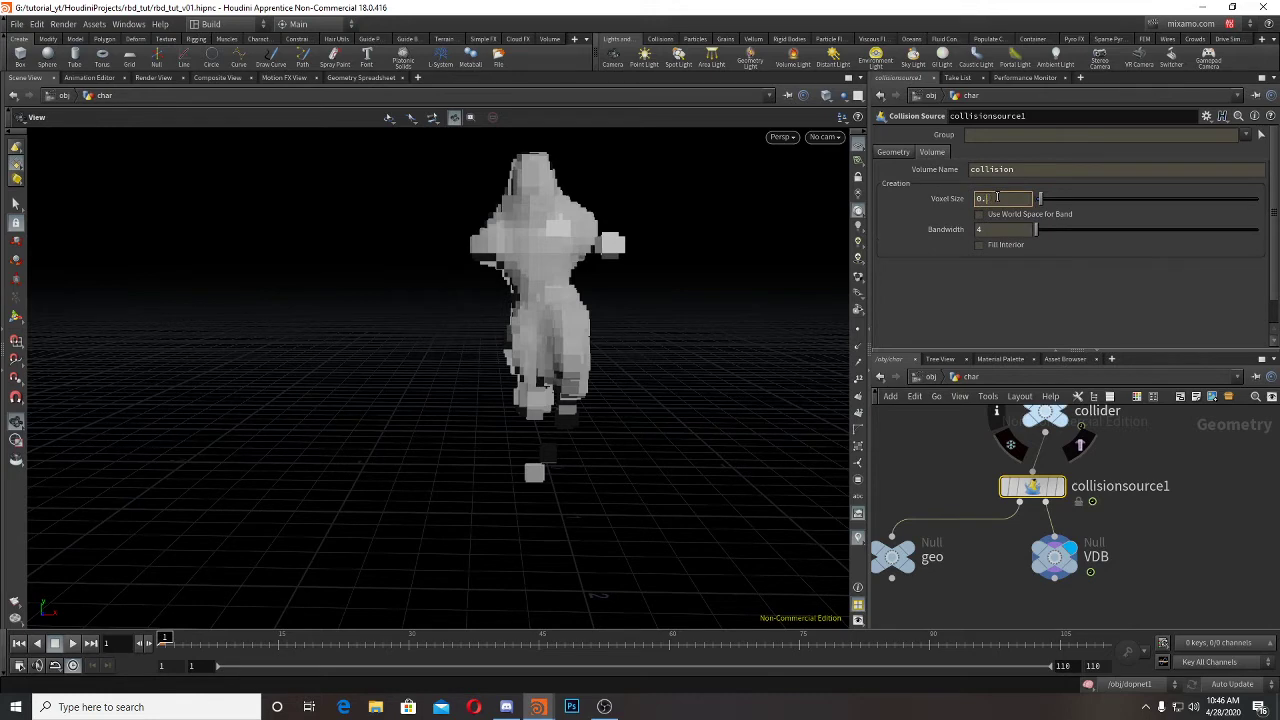
{"action": "key", "text": "Return"}
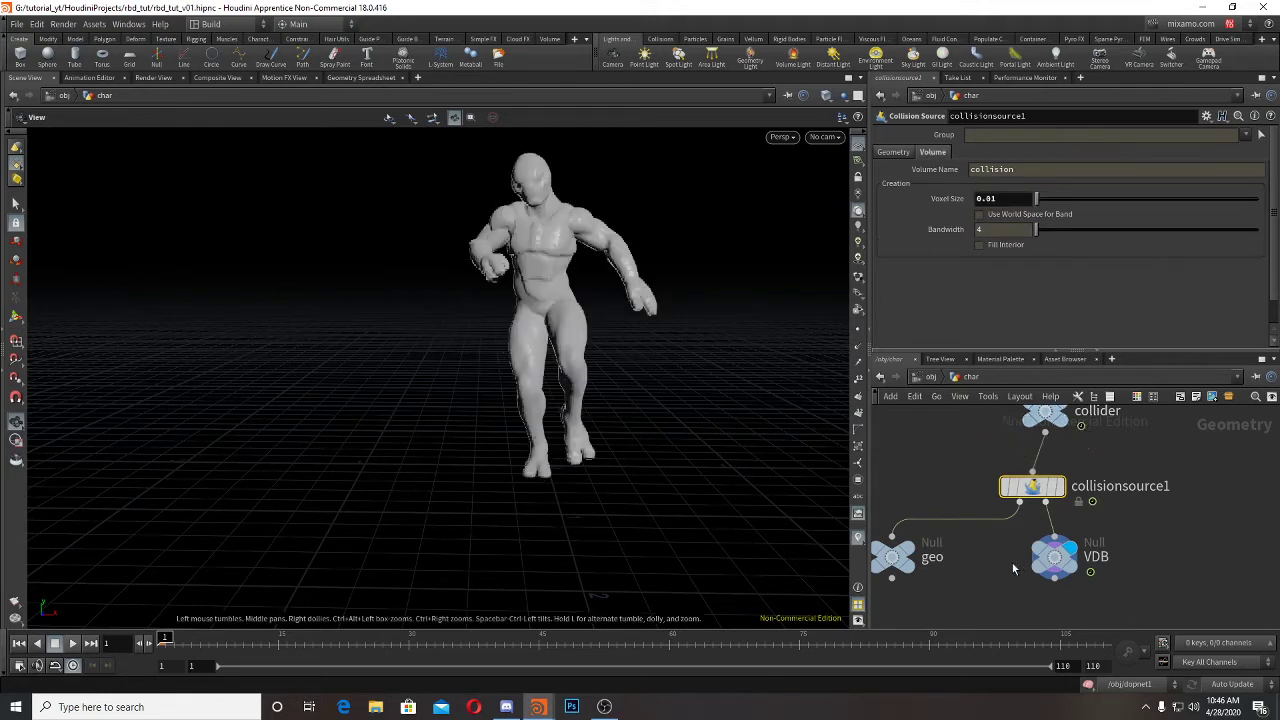
Step: Return to dopnet1 and set the RBD Solver volume collision Mode of staticobject1 to Volume Sample
{"action": "left_click", "coordinate": [900, 560]}
{"action": "left_click", "coordinate": [931, 376]}
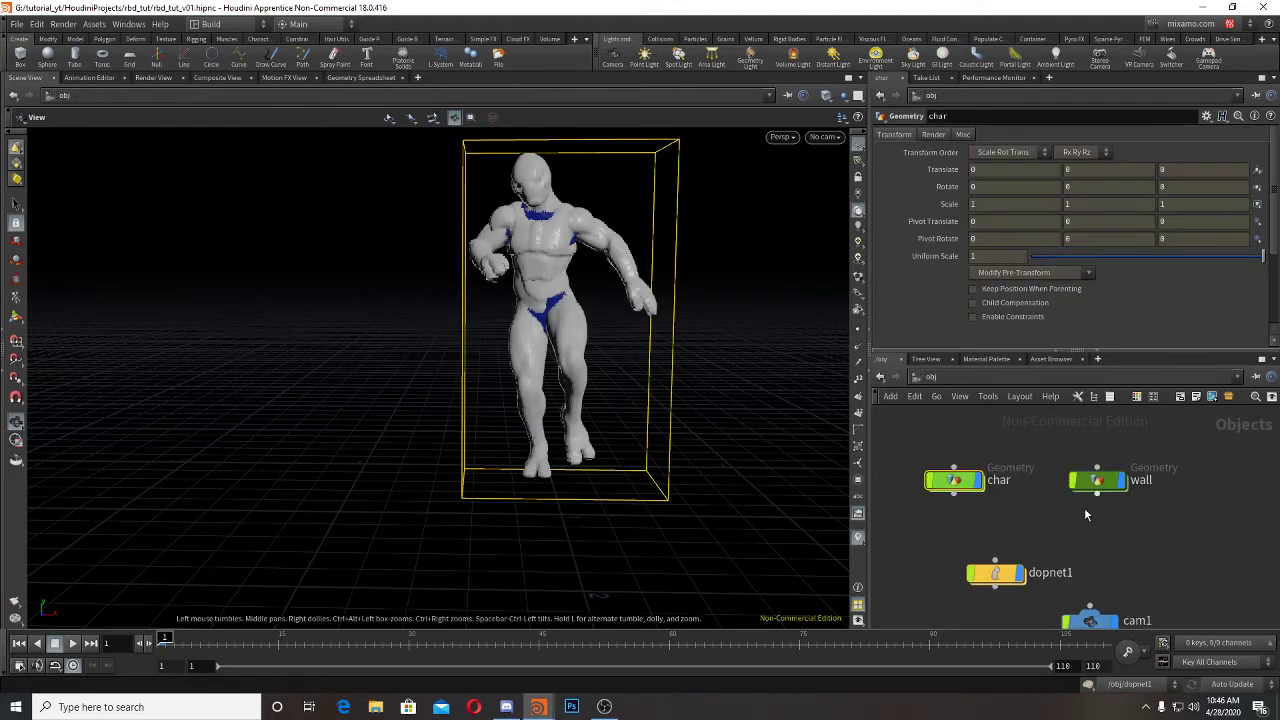
{"action": "double_click", "coordinate": [1008, 437]}
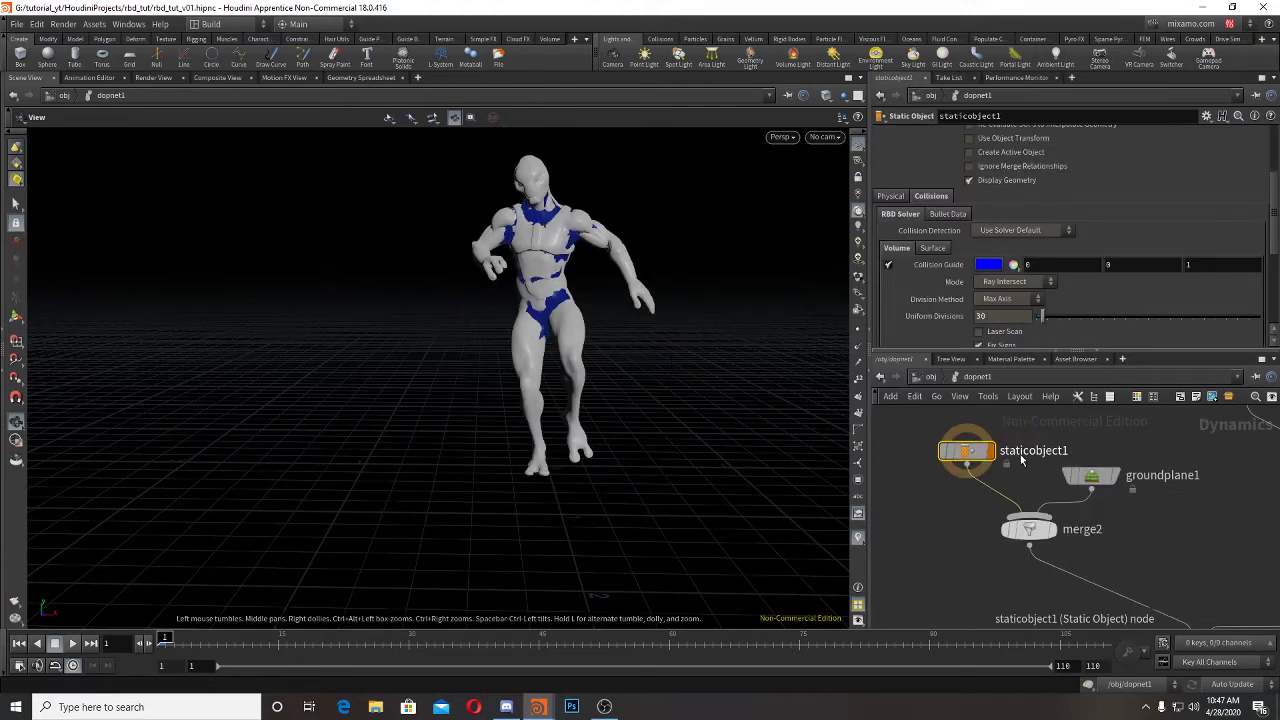
{"action": "scroll", "coordinate": [1028, 270], "scroll_direction": "down", "scroll_amount": 2}
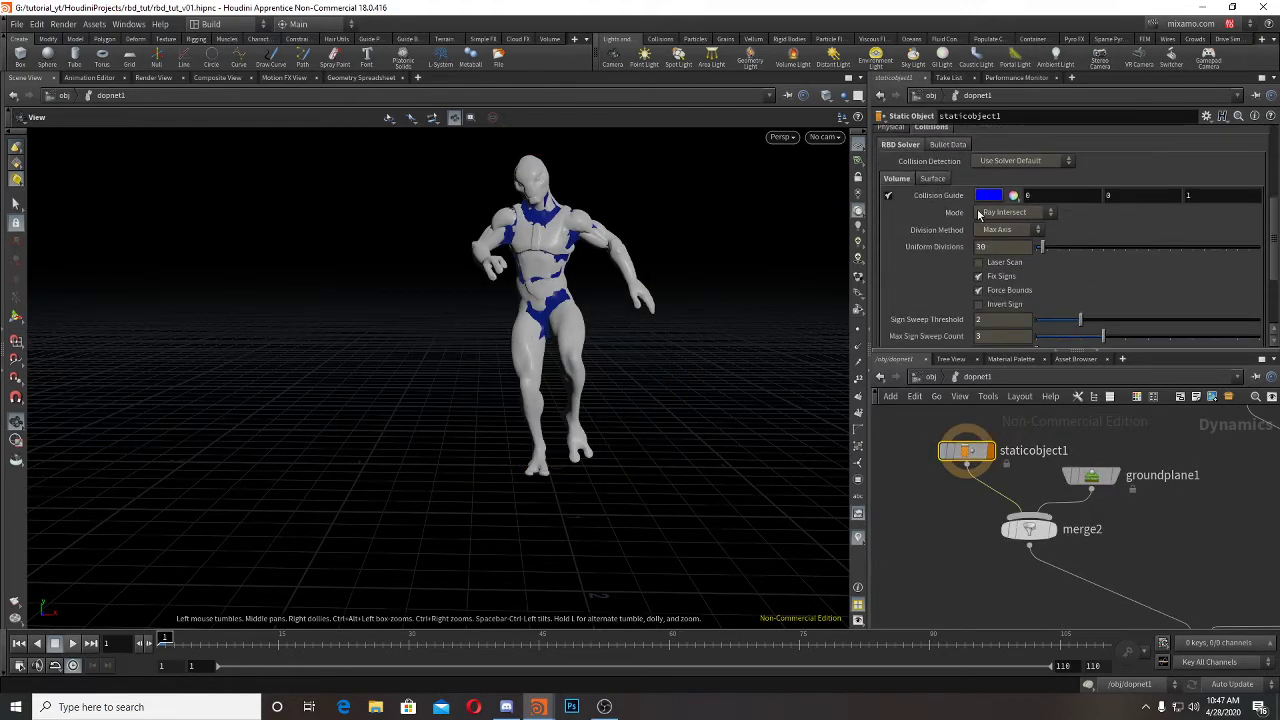
{"action": "left_click", "coordinate": [1010, 231]}
{"action": "left_click", "coordinate": [1013, 213]}
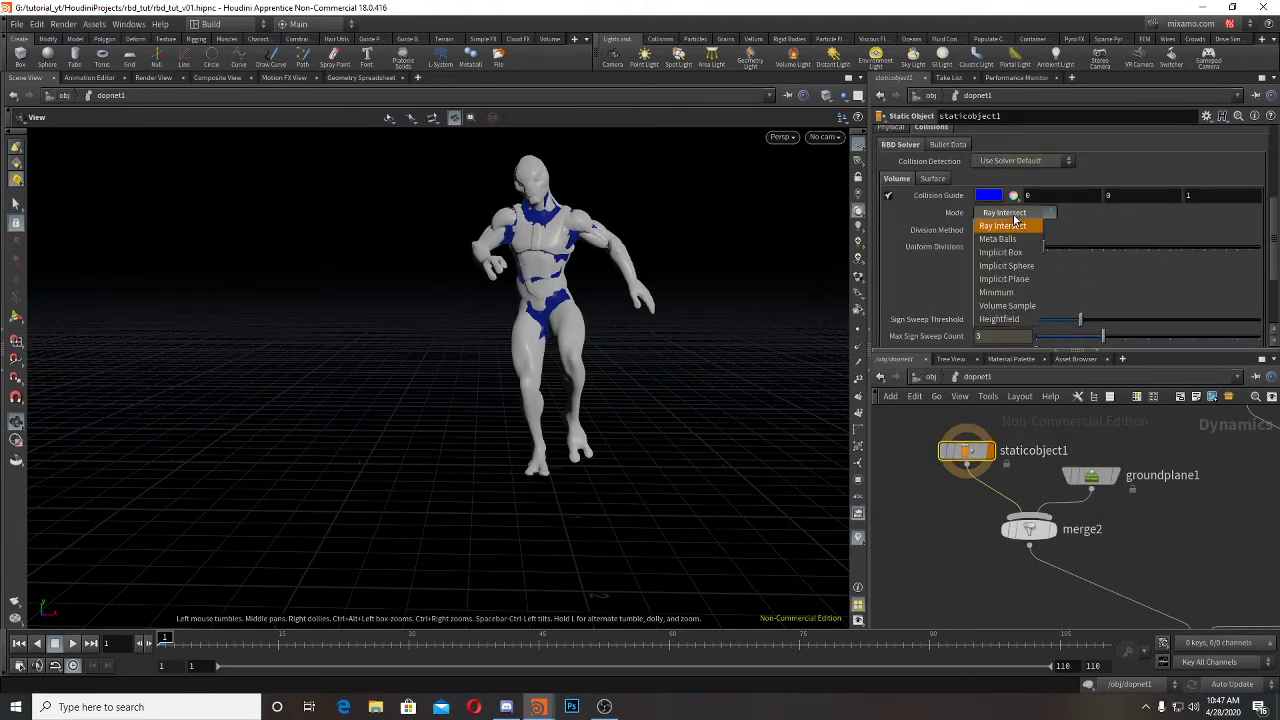
{"action": "left_click", "coordinate": [1010, 306]}
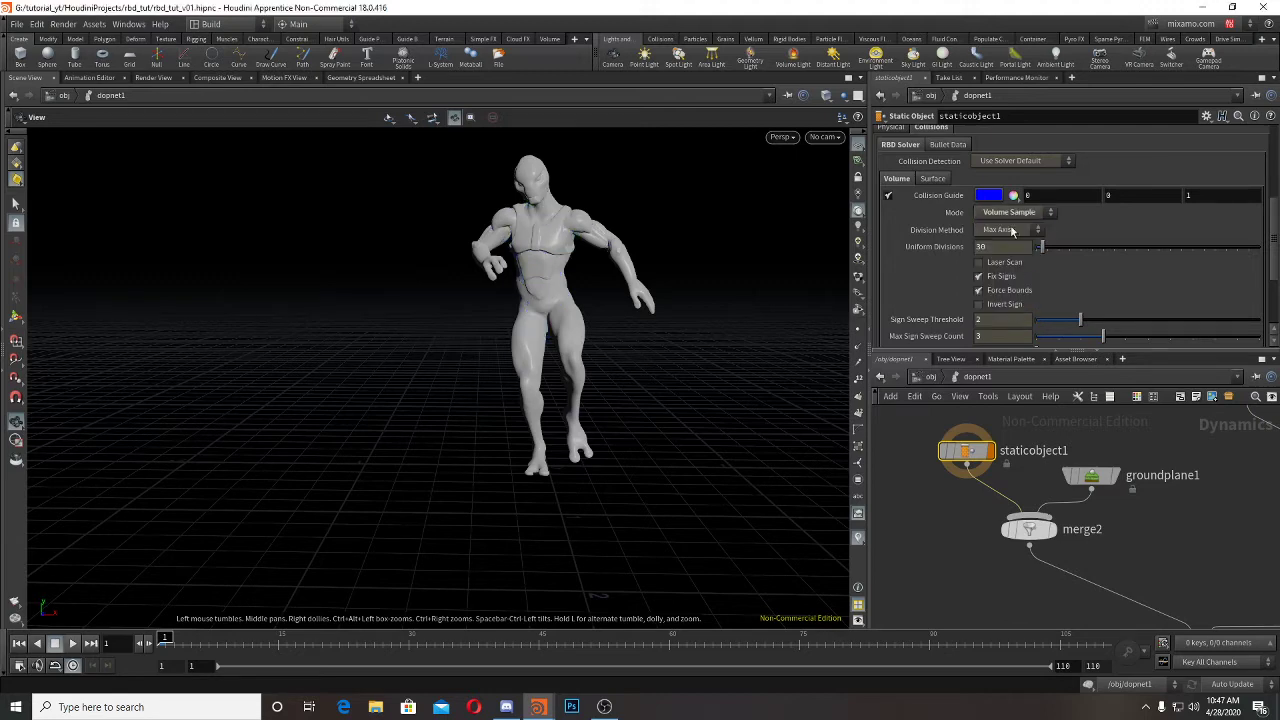
Step: Assign /obj/char/VDB as the Proxy Volume of staticobject1
{"action": "scroll", "coordinate": [1062, 322], "scroll_direction": "down", "scroll_amount": 3}
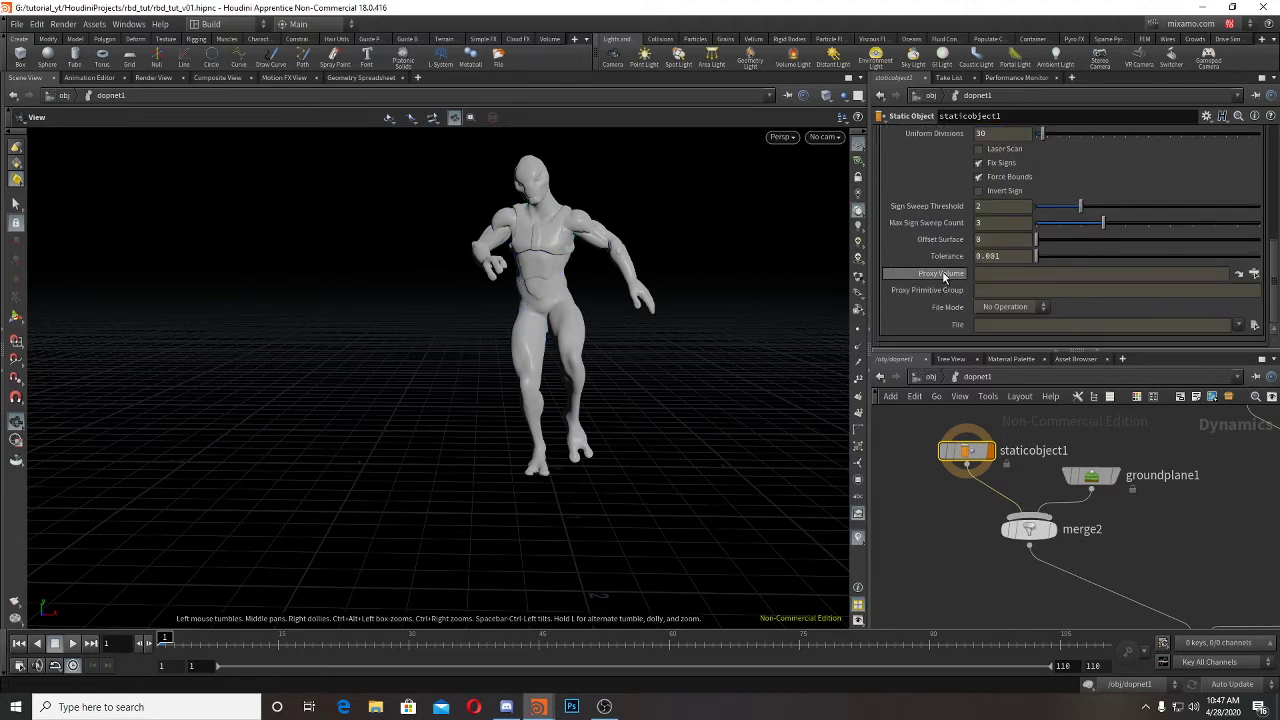
{"action": "left_click", "coordinate": [1254, 277]}
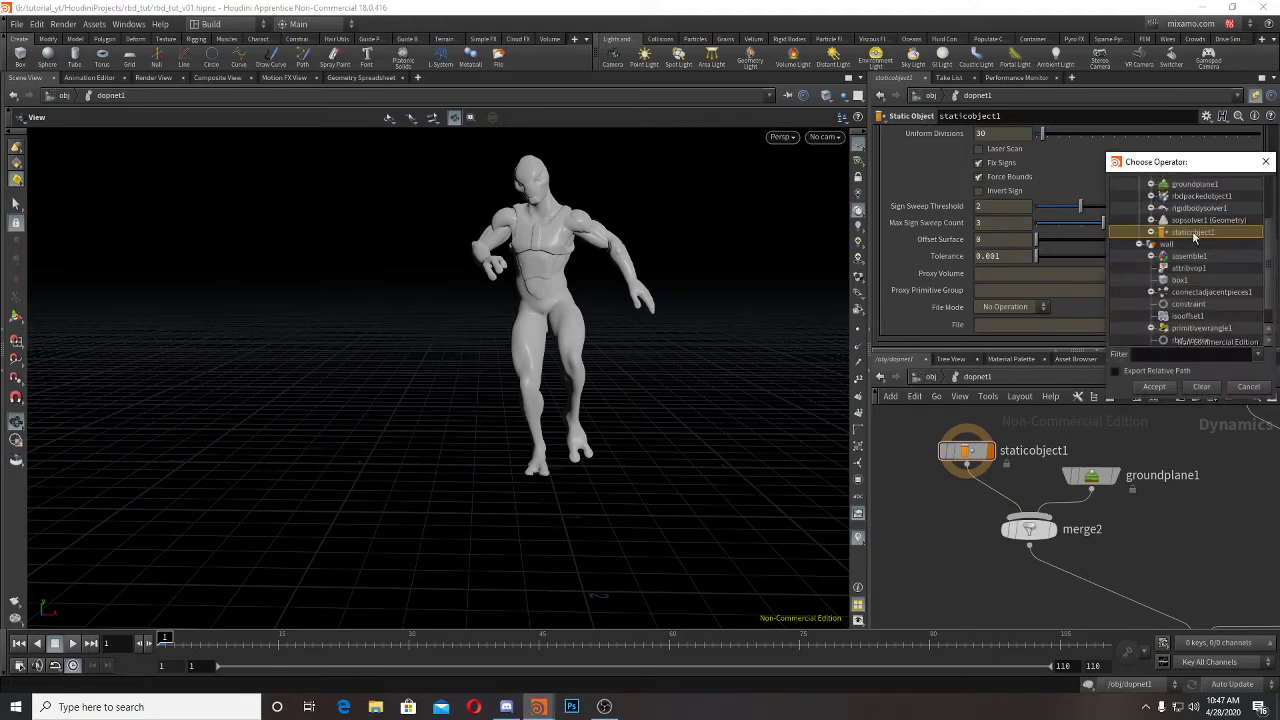
{"action": "scroll", "coordinate": [1168, 252], "scroll_direction": "up", "scroll_amount": 3}
{"action": "left_click", "coordinate": [1140, 241]}
{"action": "left_click", "coordinate": [1139, 230]}
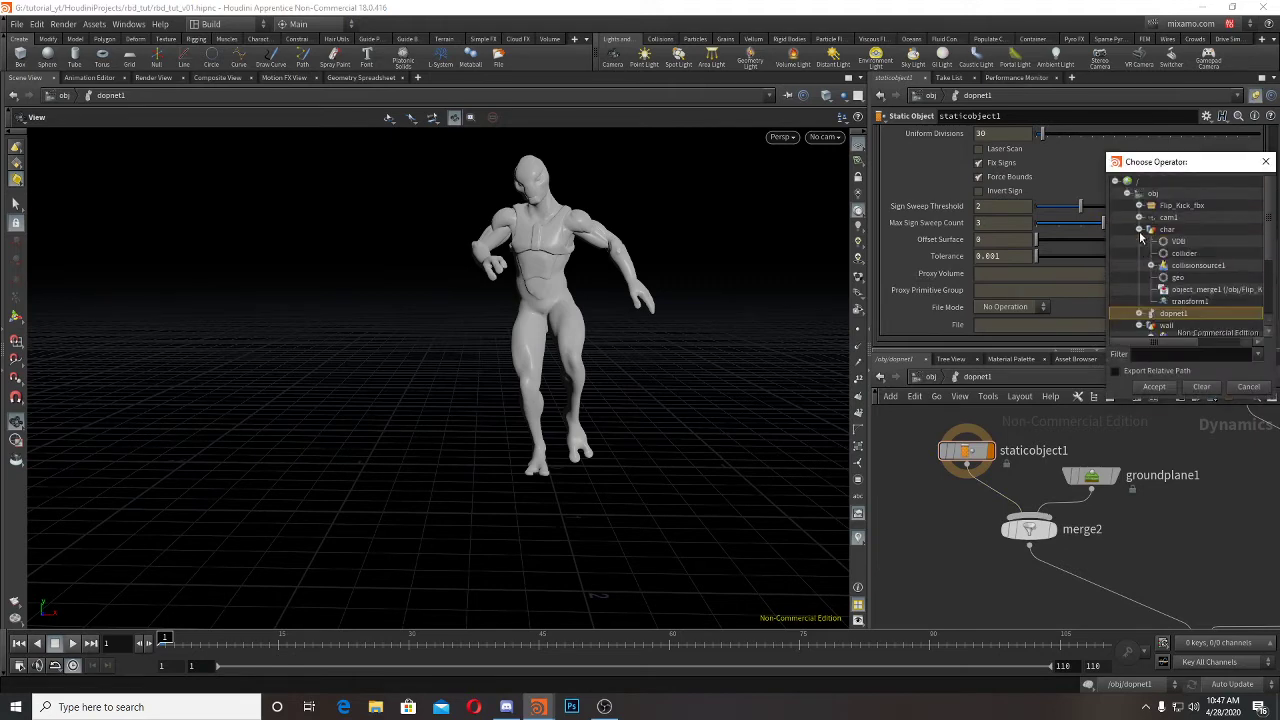
{"action": "double_click", "coordinate": [1176, 243]}
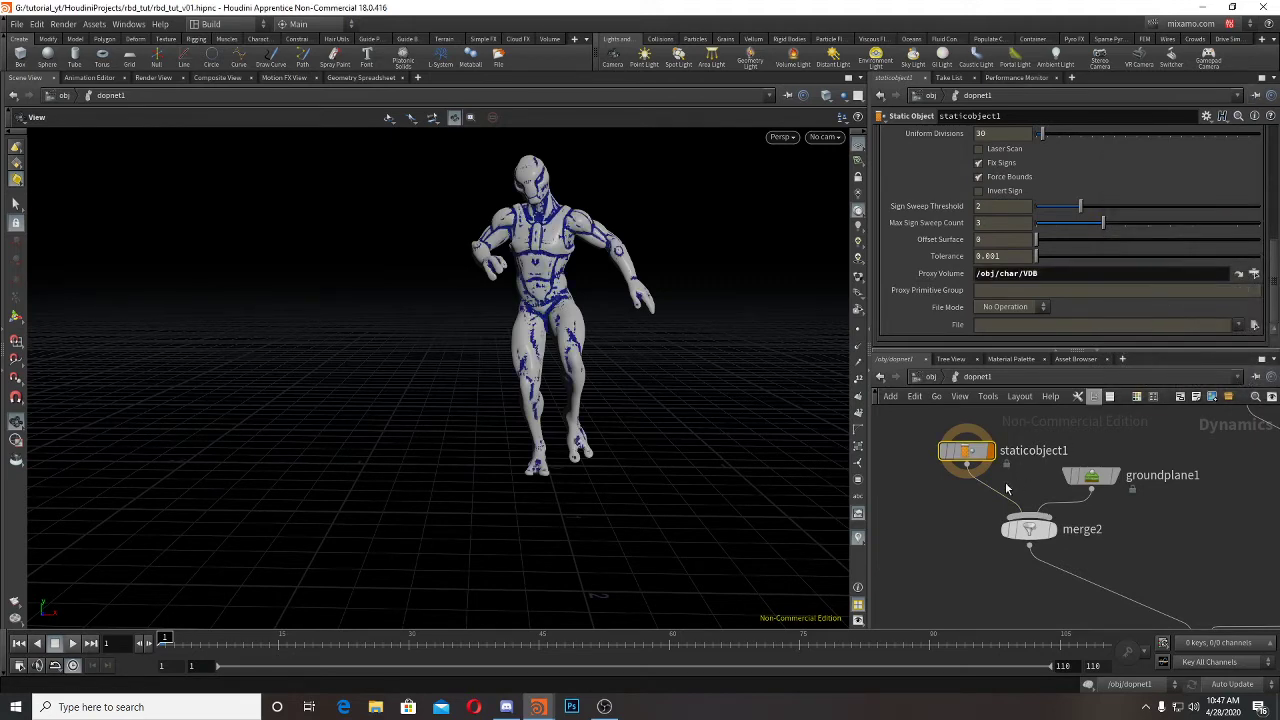
Step: Display the output node of the DOP network
{"action": "key", "text": "w"}
{"action": "key", "text": "w"}
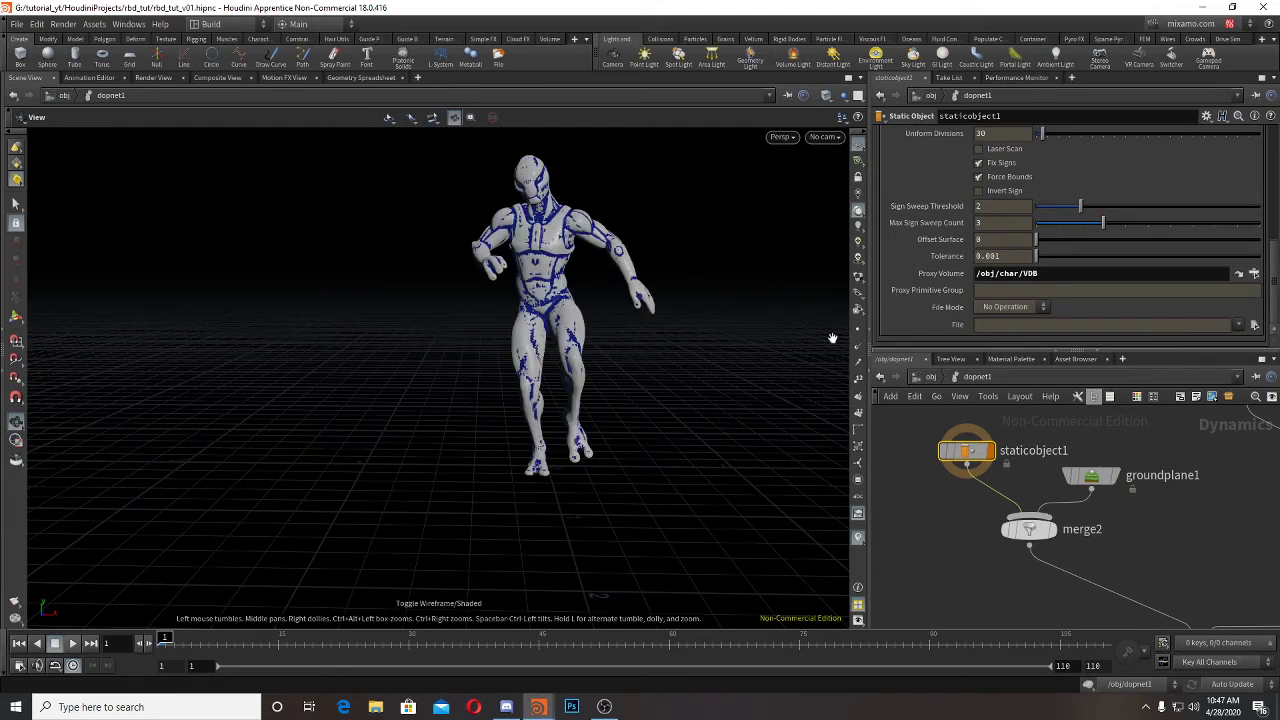
{"action": "middle_click_drag", "start_coordinate": [1180, 610], "coordinate": [1075, 412]}
{"action": "left_click", "coordinate": [1121, 513]}
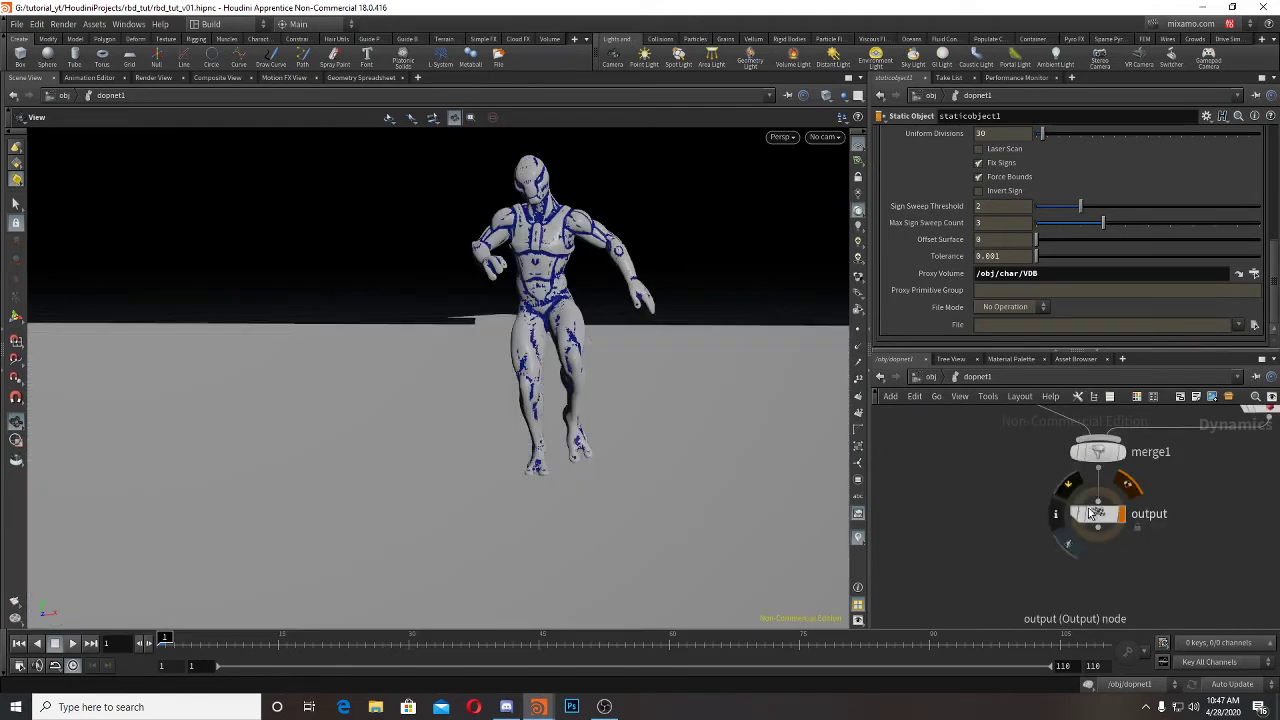
Step: Hide the display geometry of staticobject1 and play the simulation to check its collision guide alone
{"action": "middle_click_drag", "start_coordinate": [1003, 480], "coordinate": [996, 597]}
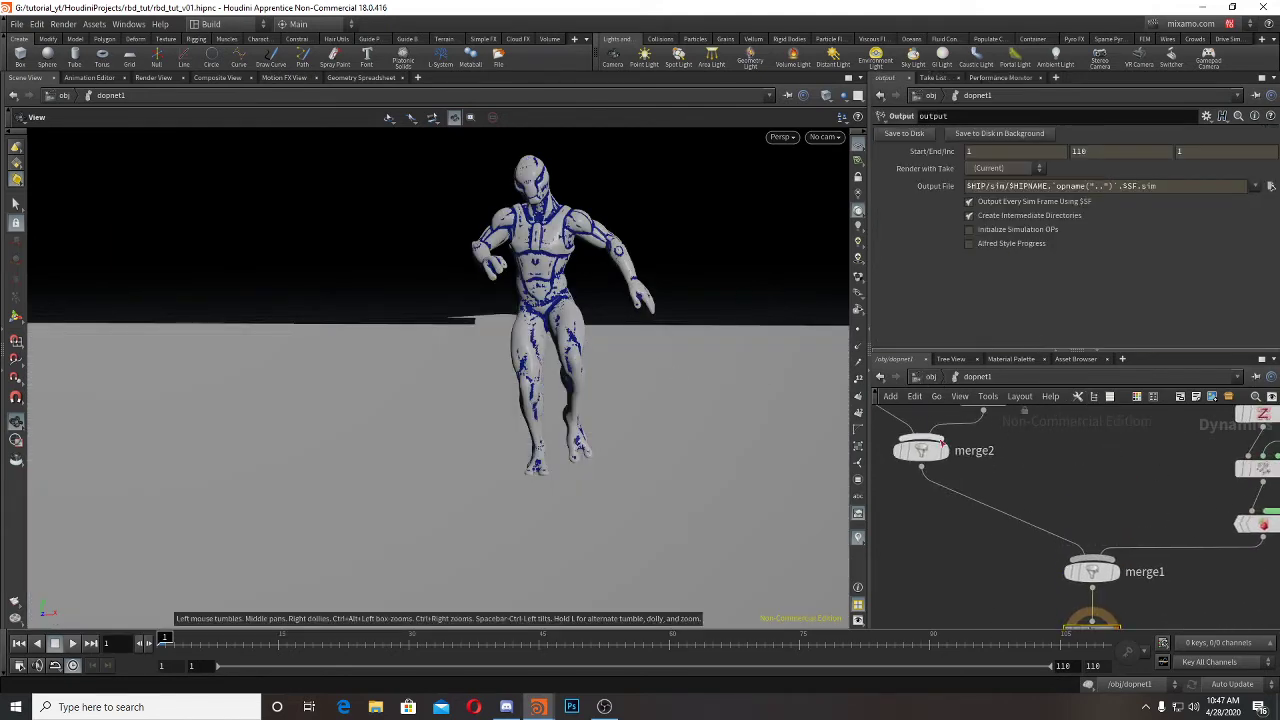
{"action": "middle_click_drag", "start_coordinate": [925, 441], "coordinate": [985, 575]}
{"action": "left_click", "coordinate": [934, 501]}
{"action": "scroll", "coordinate": [990, 255], "scroll_direction": "up", "scroll_amount": 10}
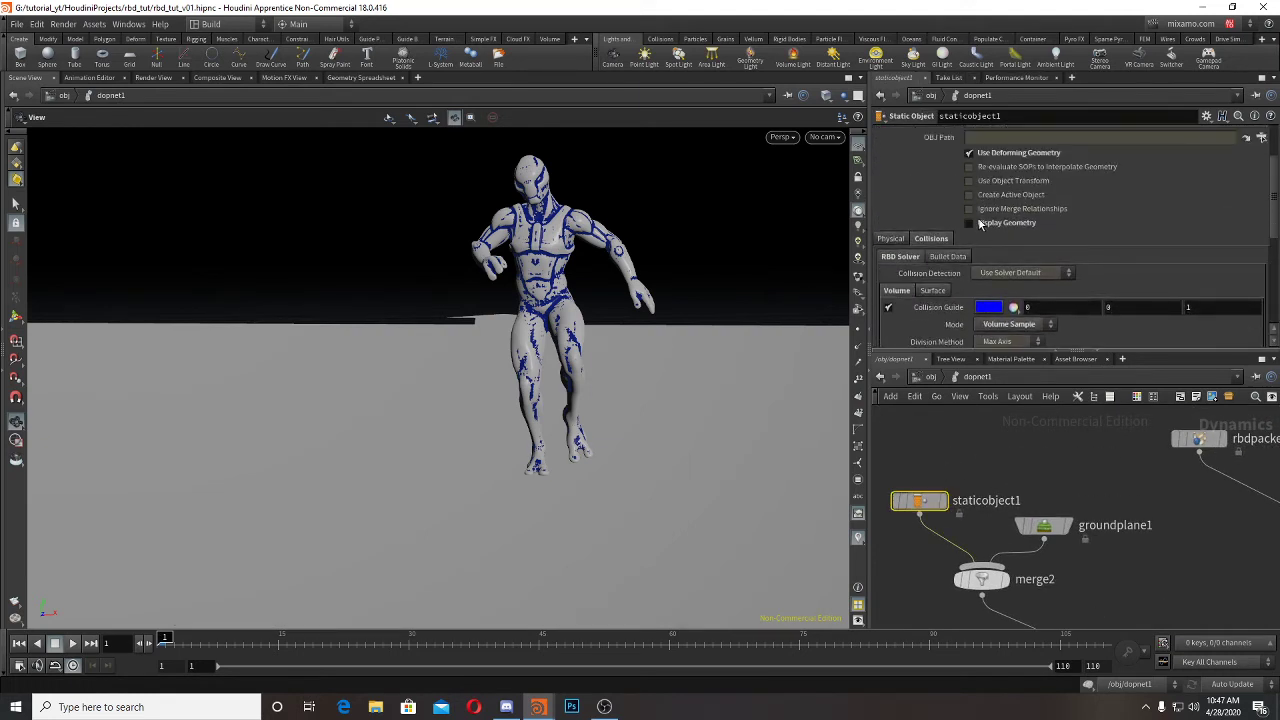
{"action": "left_click", "coordinate": [978, 223]}
{"action": "left_click", "coordinate": [74, 644]}
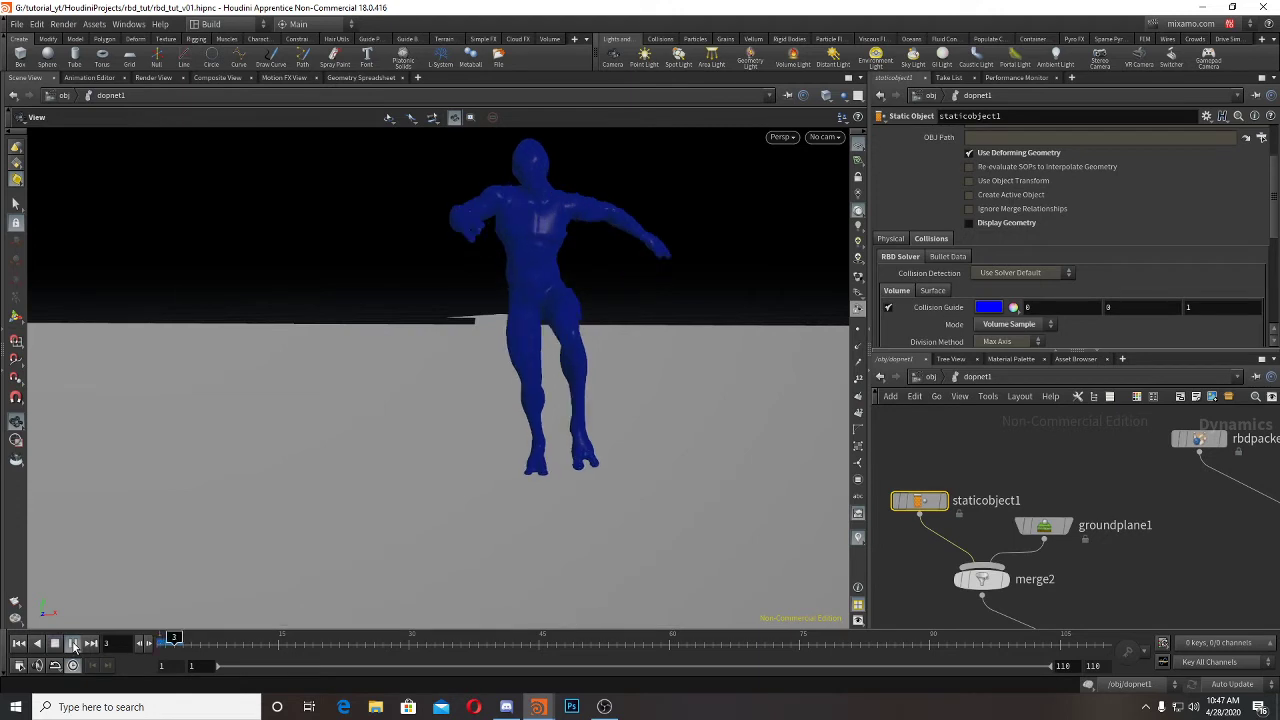
Step: Turn Display Geometry back on and the volume Collision Guide off for staticobject1
{"action": "left_click", "coordinate": [990, 223]}
{"action": "left_click", "coordinate": [889, 309]}
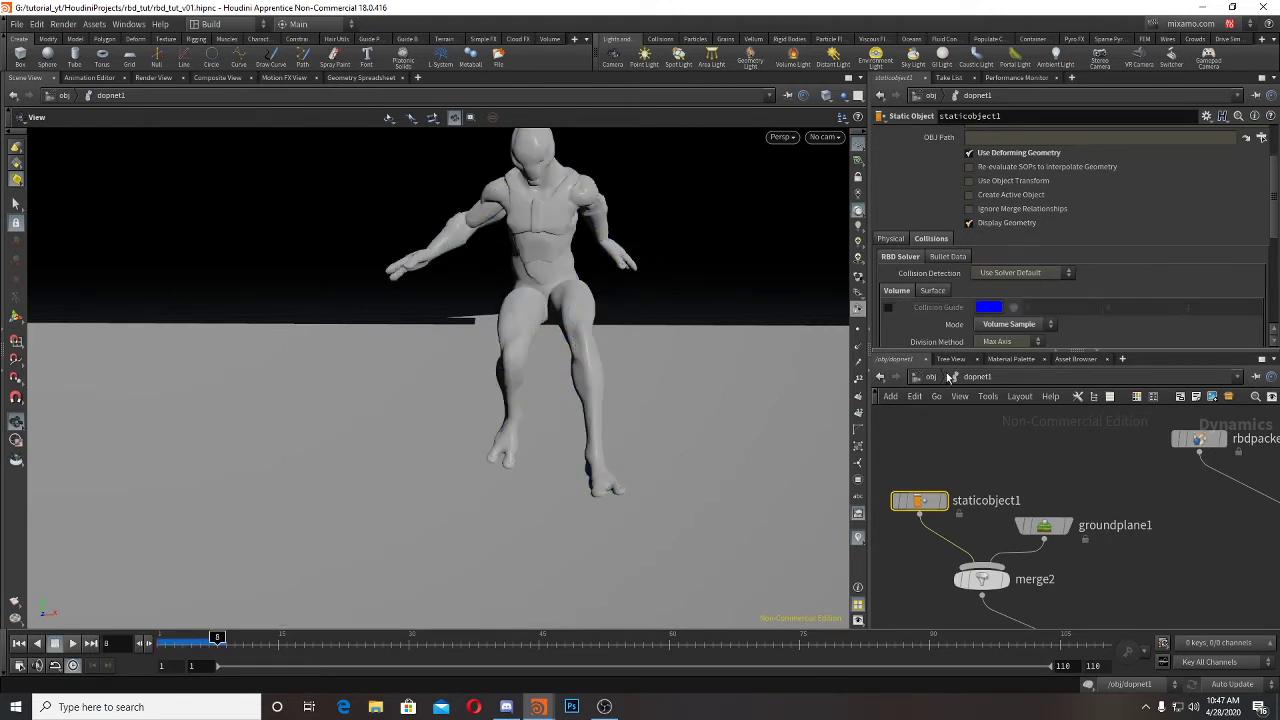
Step: Look through cam1 and run the simulation from the first frame
{"action": "left_click", "coordinate": [822, 137]}
{"action": "left_click", "coordinate": [840, 203]}
{"action": "middle_click_drag", "start_coordinate": [1070, 560], "coordinate": [1012, 358]}
{"action": "left_click", "coordinate": [19, 645]}
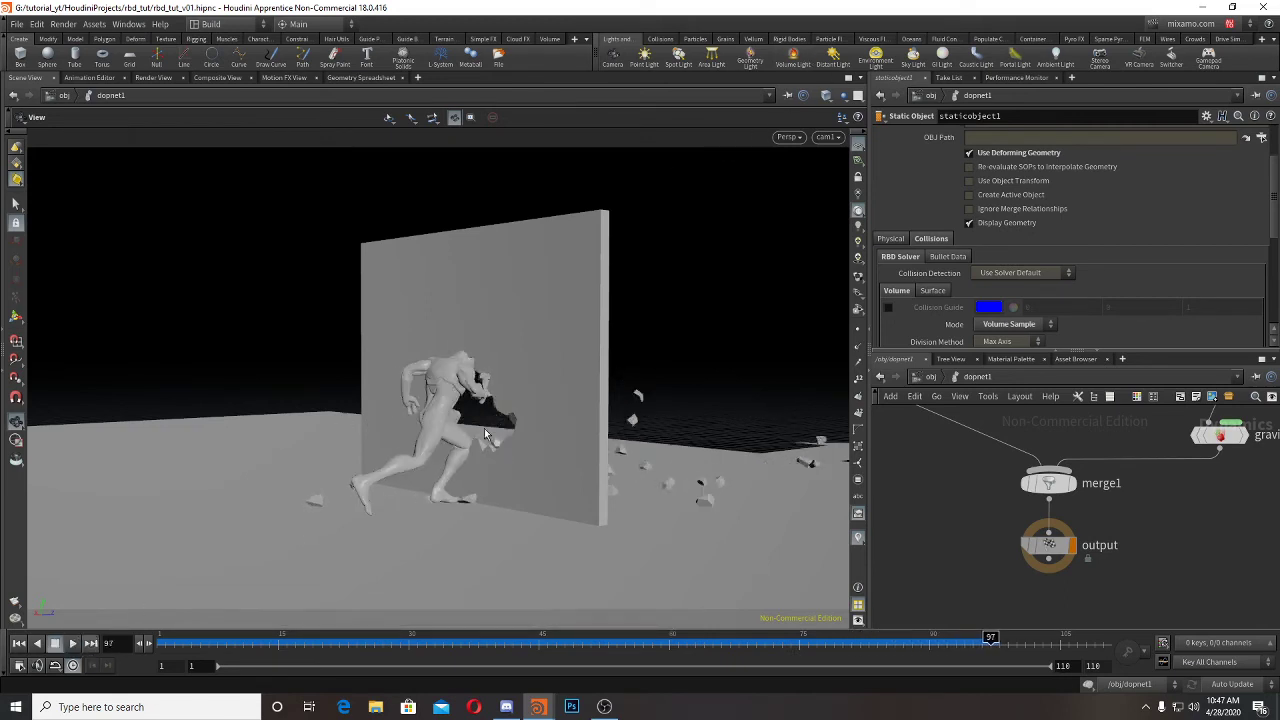
Step: Examine the hole in the wall and the broken clusters on the ground from several sides and close up
{"action": "left_click_drag", "start_coordinate": [484, 428], "coordinate": [540, 345]}
{"action": "key", "text": "space+f"}
{"action": "right_click_drag", "start_coordinate": [540, 345], "coordinate": [640, 366]}
{"action": "middle_click_drag", "start_coordinate": [457, 363], "coordinate": [531, 306]}
{"action": "right_click_drag", "start_coordinate": [531, 306], "coordinate": [506, 338]}
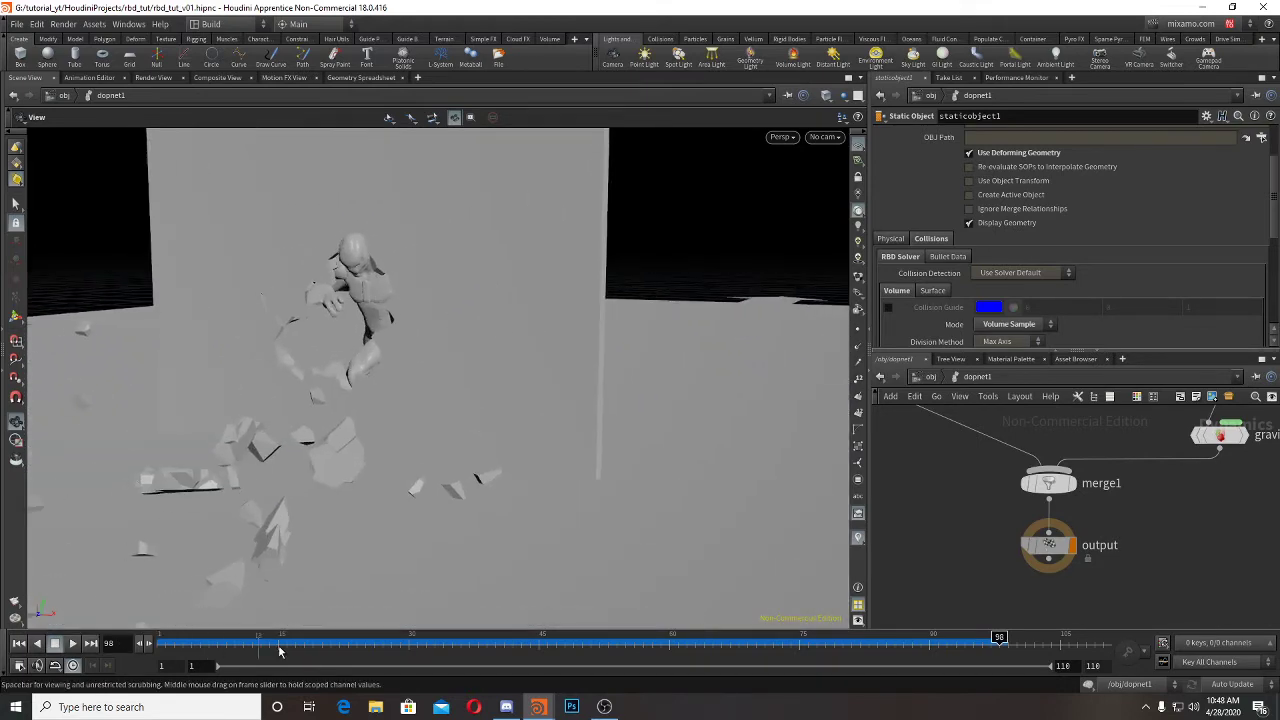
{"action": "left_click_drag", "start_coordinate": [423, 434], "coordinate": [293, 527]}
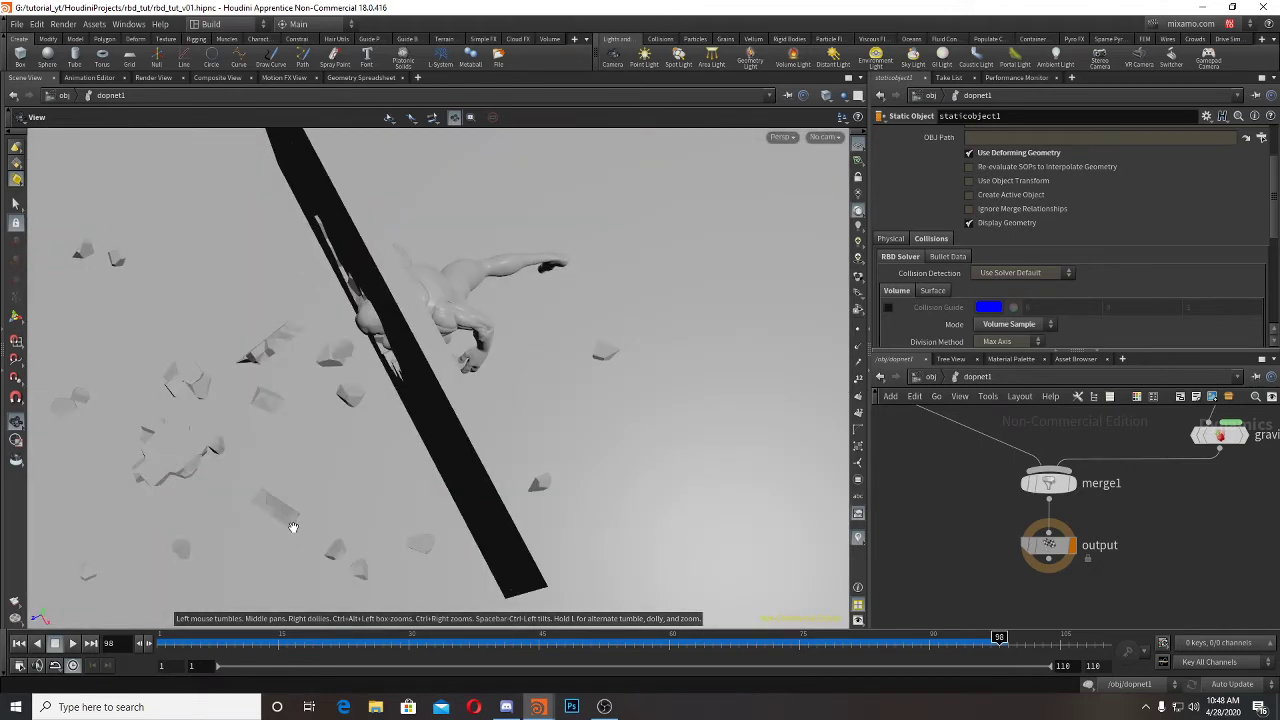
{"action": "left_click_drag", "start_coordinate": [259, 453], "coordinate": [300, 380]}
{"action": "middle_click_drag", "start_coordinate": [300, 380], "coordinate": [449, 291]}
{"action": "right_click_drag", "start_coordinate": [449, 291], "coordinate": [529, 369]}
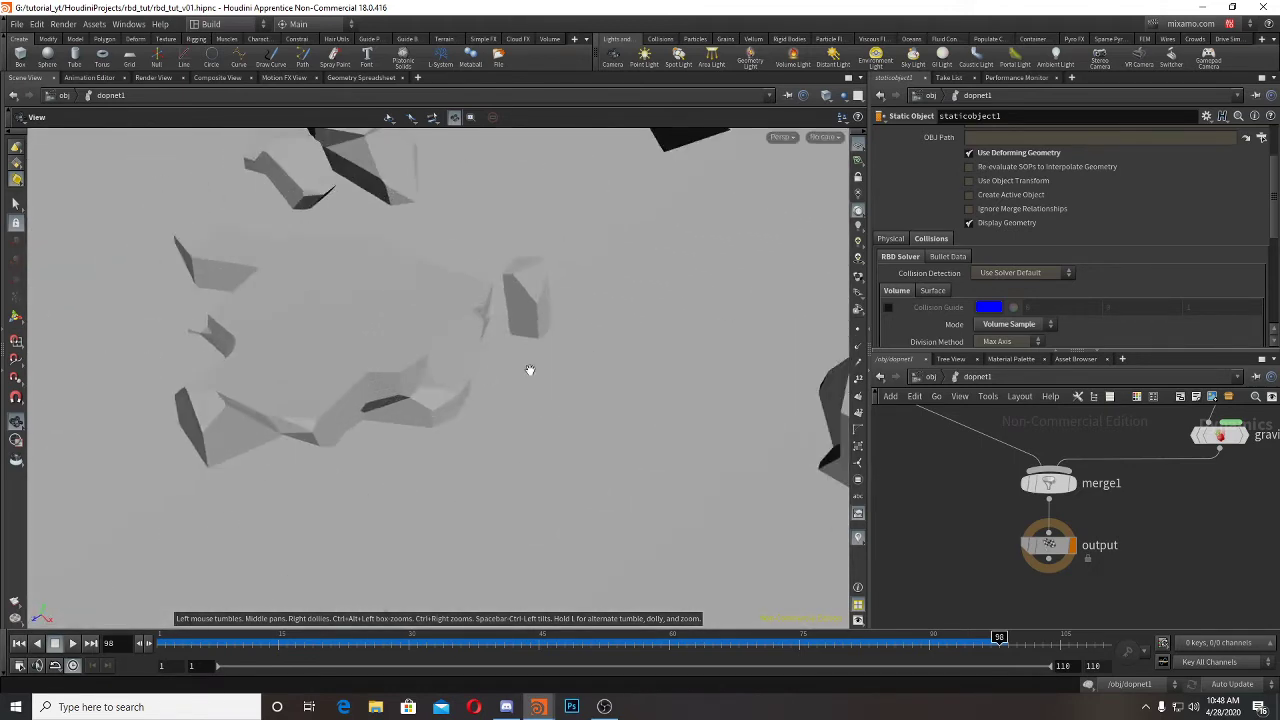
{"action": "left_click_drag", "start_coordinate": [529, 369], "coordinate": [489, 324]}
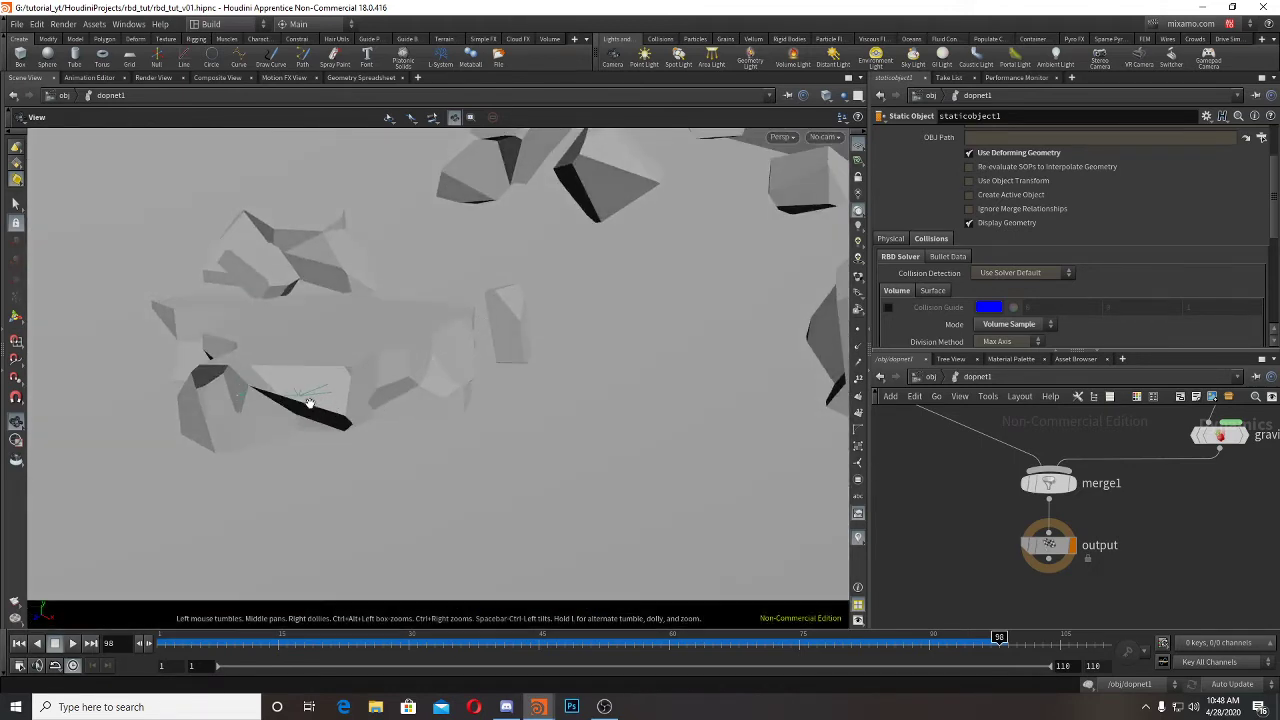
{"action": "right_click_drag", "start_coordinate": [432, 364], "coordinate": [394, 374]}
{"action": "left_click_drag", "start_coordinate": [394, 374], "coordinate": [537, 346]}
{"action": "right_click_drag", "start_coordinate": [537, 346], "coordinate": [409, 320]}
{"action": "left_click_drag", "start_coordinate": [409, 320], "coordinate": [551, 331]}
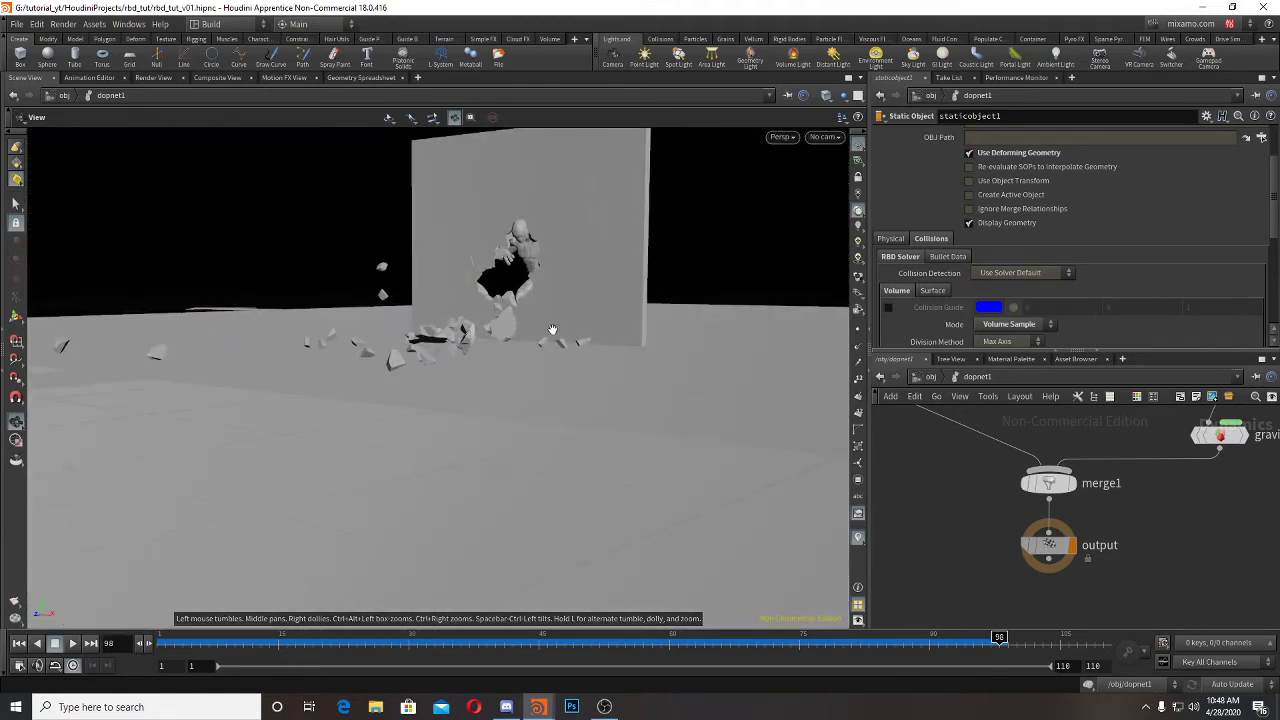
{"action": "middle_click_drag", "start_coordinate": [551, 331], "coordinate": [441, 411]}
{"action": "left_click_drag", "start_coordinate": [441, 411], "coordinate": [457, 349]}
{"action": "right_click_drag", "start_coordinate": [458, 348], "coordinate": [446, 330]}
{"action": "left_click_drag", "start_coordinate": [446, 330], "coordinate": [634, 334]}
{"action": "right_click_drag", "start_coordinate": [634, 334], "coordinate": [586, 283]}
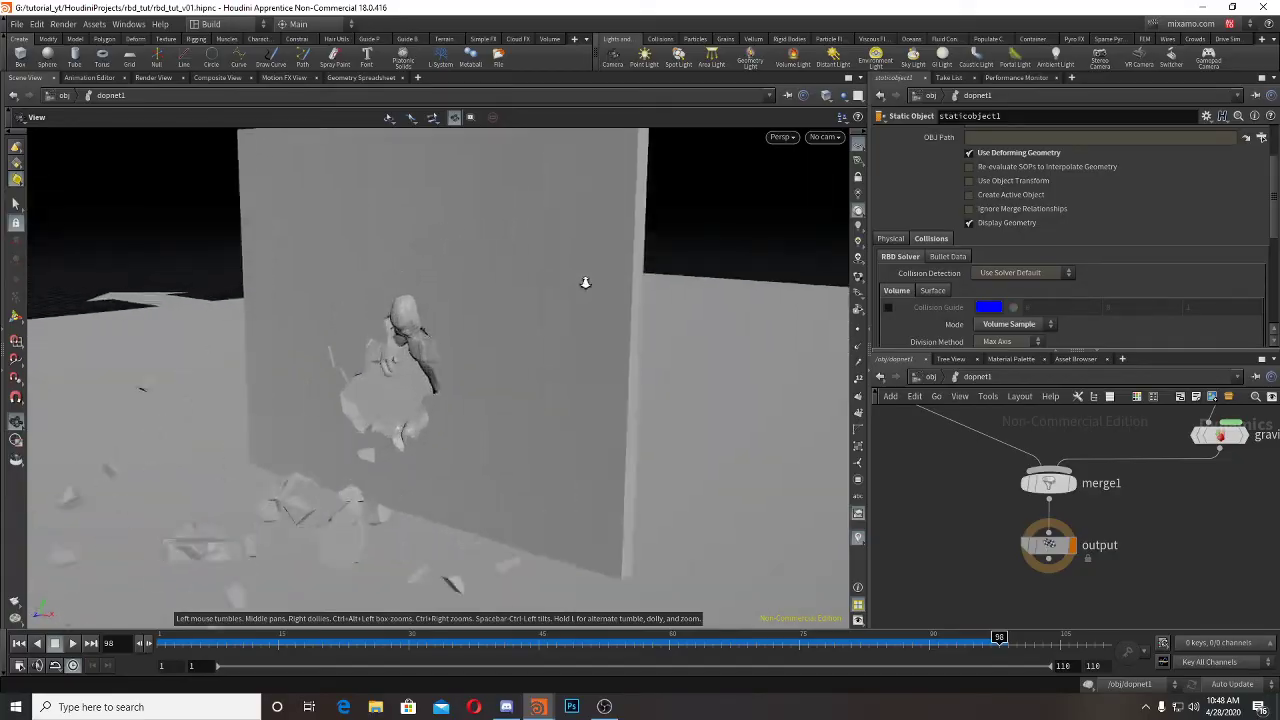
Step: Examine the character and the fractured wall in wireframe, going back to frame 85
{"action": "left_click_drag", "start_coordinate": [586, 283], "coordinate": [449, 306]}
{"action": "key", "text": "shift+w"}
{"action": "mouse_move", "coordinate": [449, 306]}
{"action": "right_mouse_down"}
{"action": "mouse_move", "coordinate": [574, 357]}
{"action": "mouse_move", "coordinate": [460, 326]}
{"action": "right_mouse_up"}
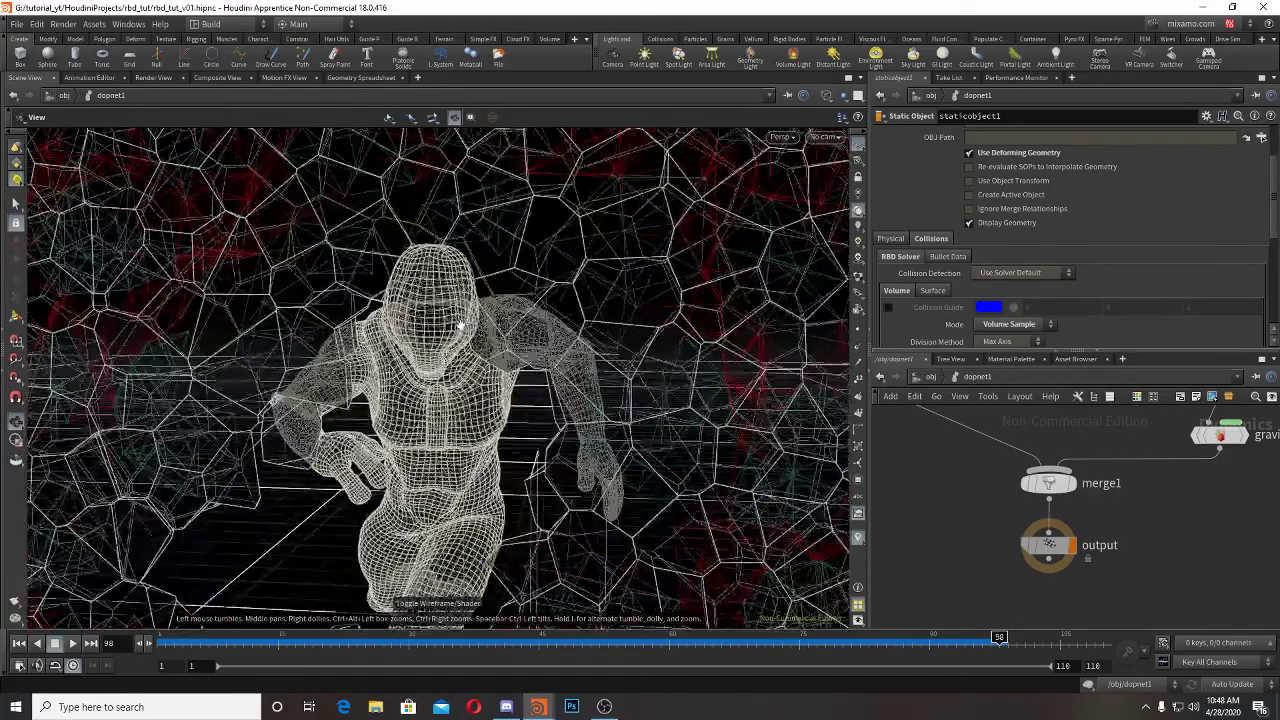
{"action": "mouse_move", "coordinate": [460, 326]}
{"action": "left_mouse_down"}
{"action": "mouse_move", "coordinate": [475, 345]}
{"action": "mouse_move", "coordinate": [418, 254]}
{"action": "left_mouse_up"}
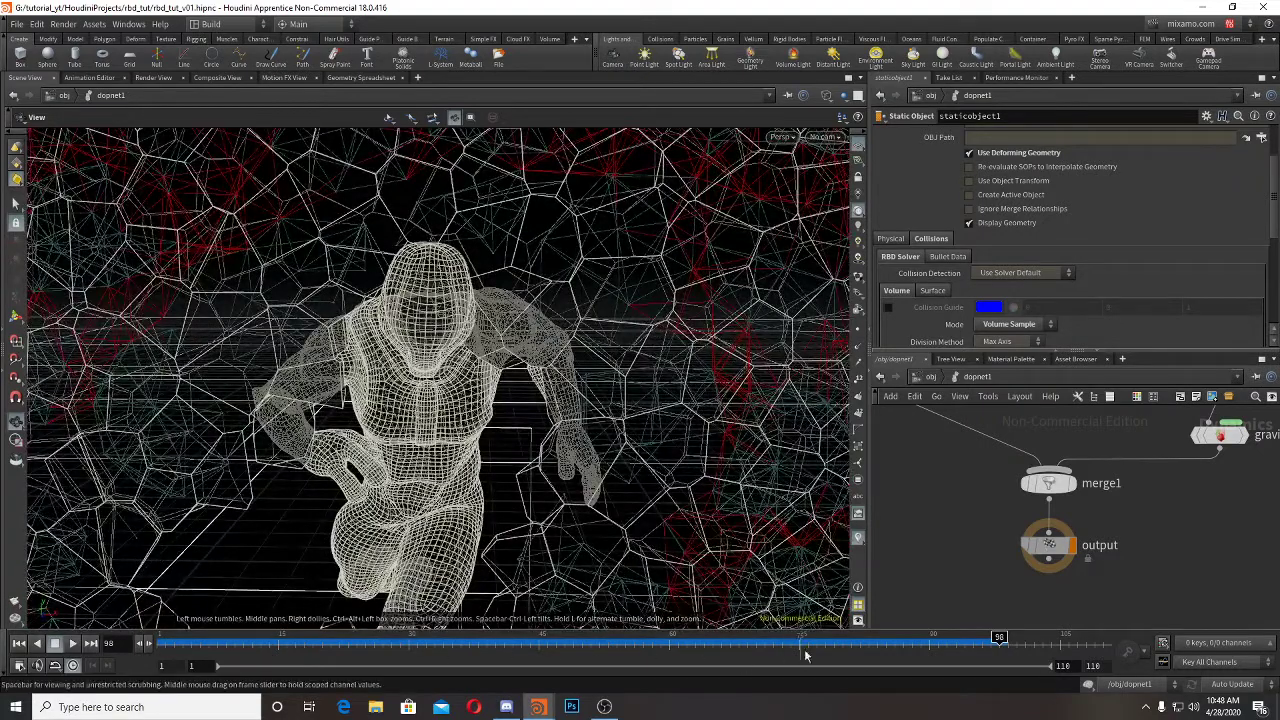
{"action": "left_click", "coordinate": [871, 645]}
{"action": "mouse_move", "coordinate": [871, 645]}
{"action": "left_mouse_down"}
{"action": "mouse_move", "coordinate": [826, 641]}
{"action": "mouse_move", "coordinate": [911, 653]}
{"action": "mouse_move", "coordinate": [780, 648]}
{"action": "mouse_move", "coordinate": [905, 660]}
{"action": "mouse_move", "coordinate": [851, 660]}
{"action": "mouse_move", "coordinate": [884, 661]}
{"action": "left_mouse_up"}
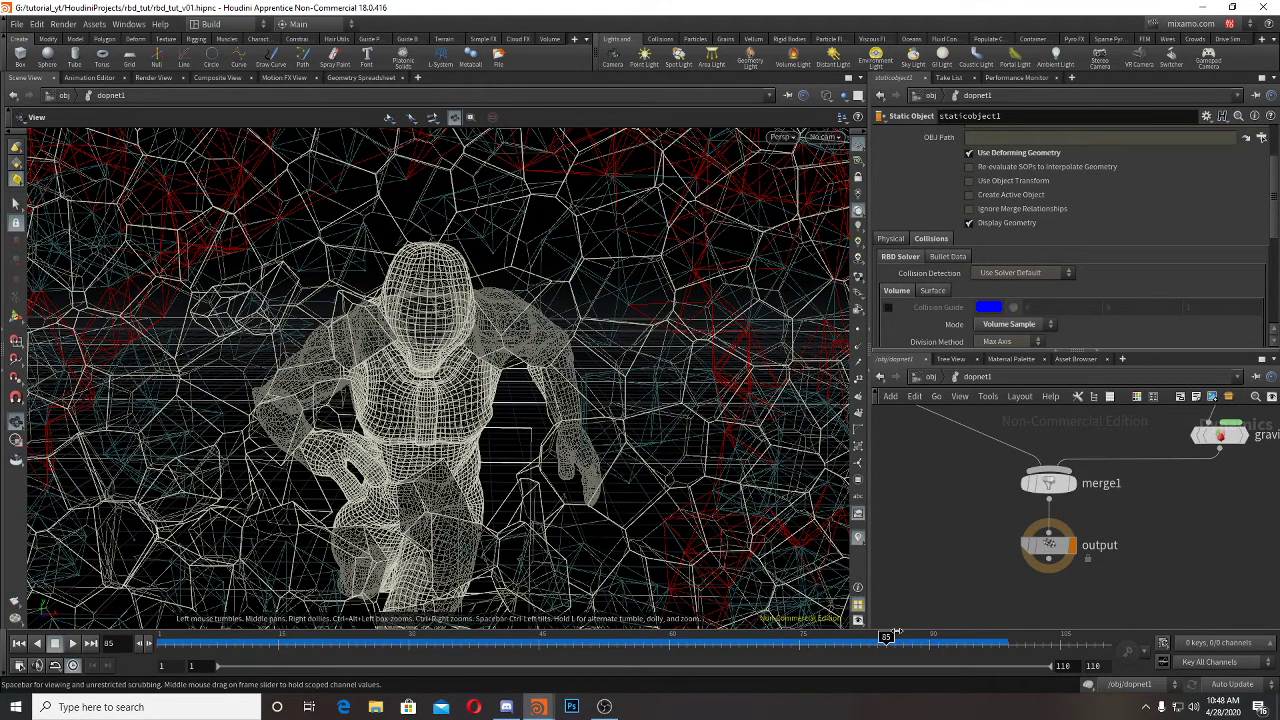
Step: Examine the character breaking through the shaded wall at frames 71 and 93, from the side and close up
{"action": "left_click_drag", "start_coordinate": [896, 634], "coordinate": [765, 638]}
{"action": "right_click_drag", "start_coordinate": [586, 396], "coordinate": [320, 336]}
{"action": "mouse_move", "coordinate": [320, 336]}
{"action": "left_mouse_down"}
{"action": "mouse_move", "coordinate": [665, 396]}
{"action": "mouse_move", "coordinate": [658, 411]}
{"action": "mouse_move", "coordinate": [403, 383]}
{"action": "mouse_move", "coordinate": [430, 375]}
{"action": "left_mouse_up"}
{"action": "key", "text": "shift+w"}
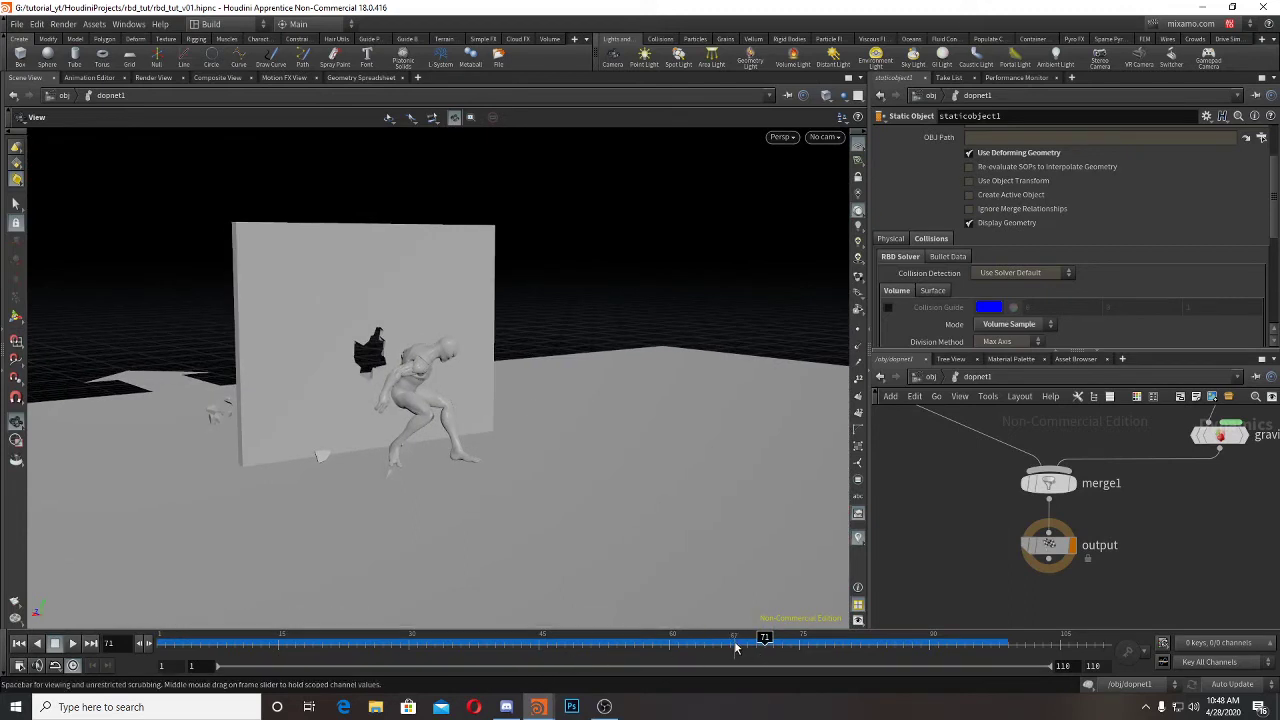
{"action": "left_click_drag", "start_coordinate": [735, 648], "coordinate": [765, 640]}
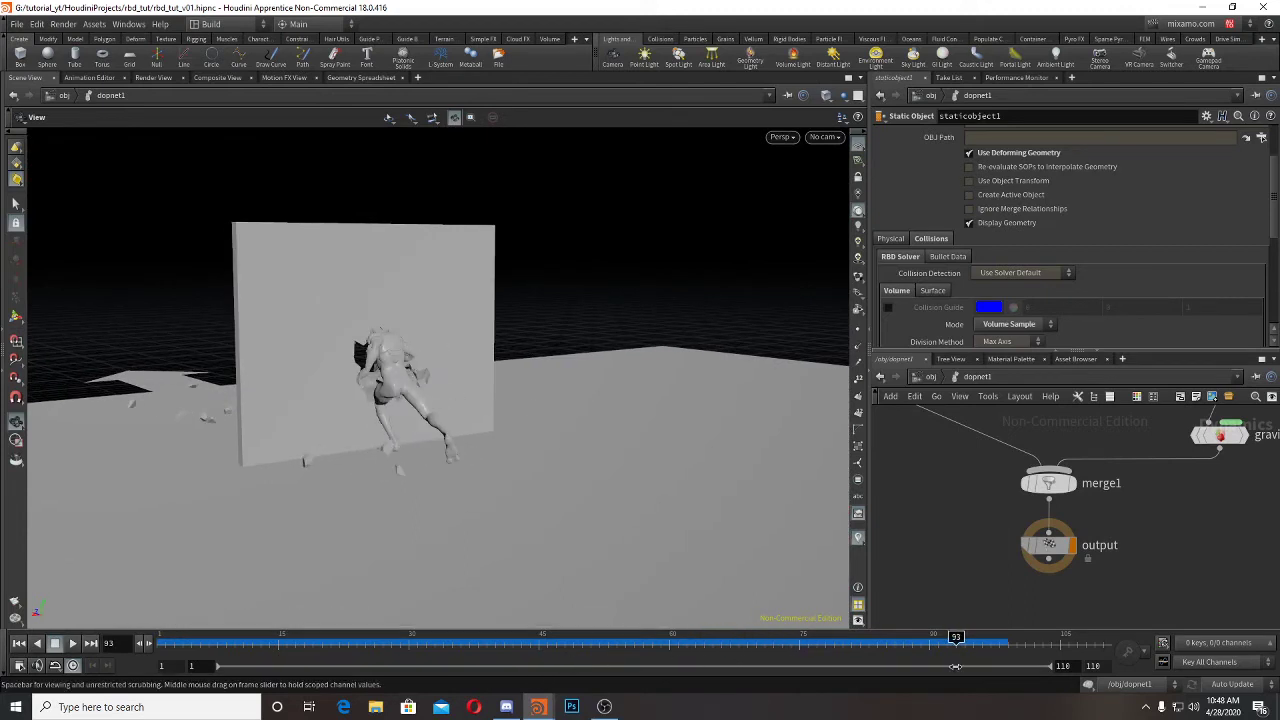
{"action": "left_click_drag", "start_coordinate": [502, 400], "coordinate": [416, 321]}
{"action": "left_click_drag", "start_coordinate": [572, 350], "coordinate": [708, 454]}
{"action": "right_click_drag", "start_coordinate": [708, 454], "coordinate": [930, 470]}
{"action": "left_click_drag", "start_coordinate": [820, 440], "coordinate": [847, 310]}
{"action": "left_click_drag", "start_coordinate": [822, 360], "coordinate": [593, 332]}
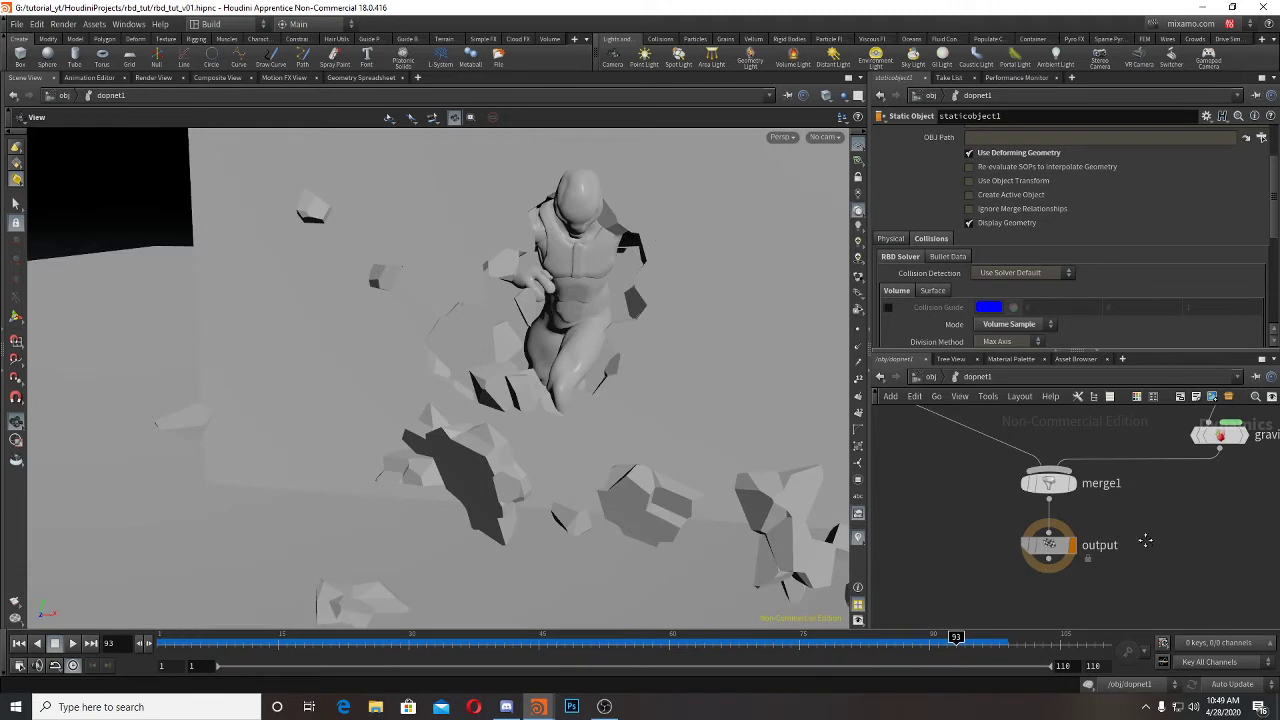
Step: Turn on the volume Collision Guide for staticobject1 and bring its volume settings into view
{"action": "middle_click_drag", "start_coordinate": [1145, 540], "coordinate": [1122, 621]}
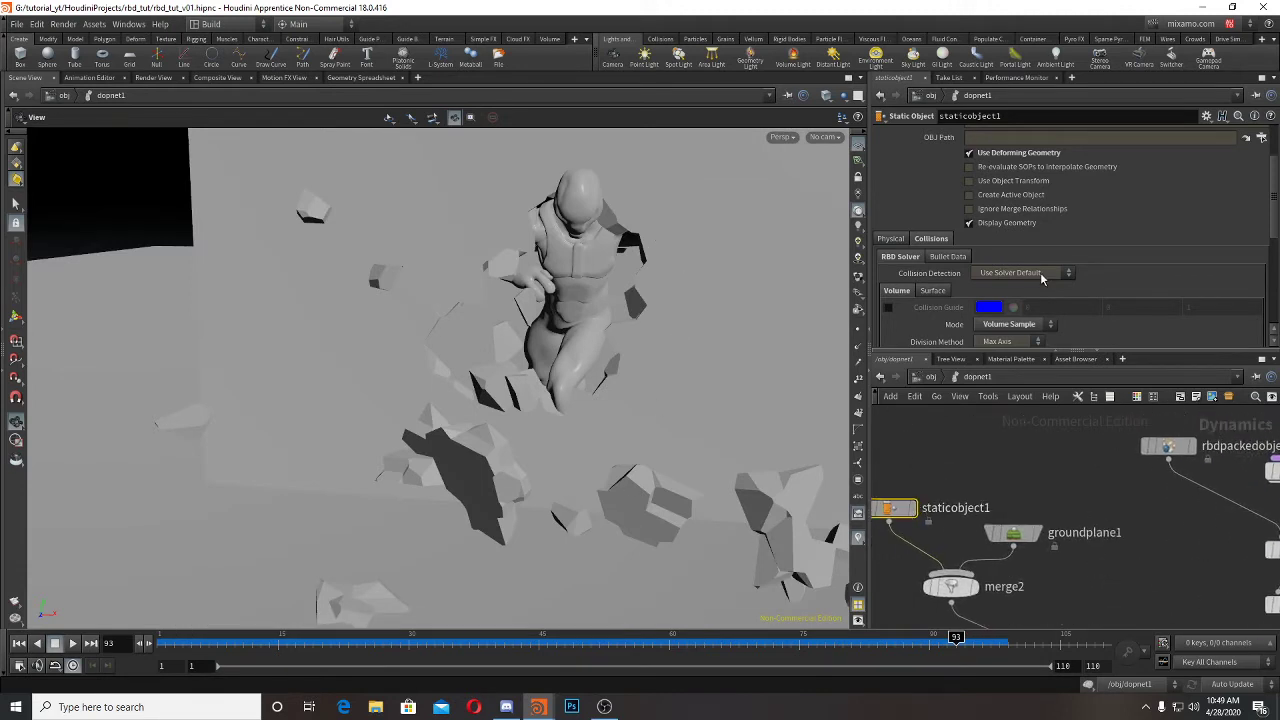
{"action": "scroll", "coordinate": [1040, 278], "scroll_direction": "down", "scroll_amount": 4}
{"action": "scroll", "coordinate": [1033, 306], "scroll_direction": "down", "scroll_amount": 2}
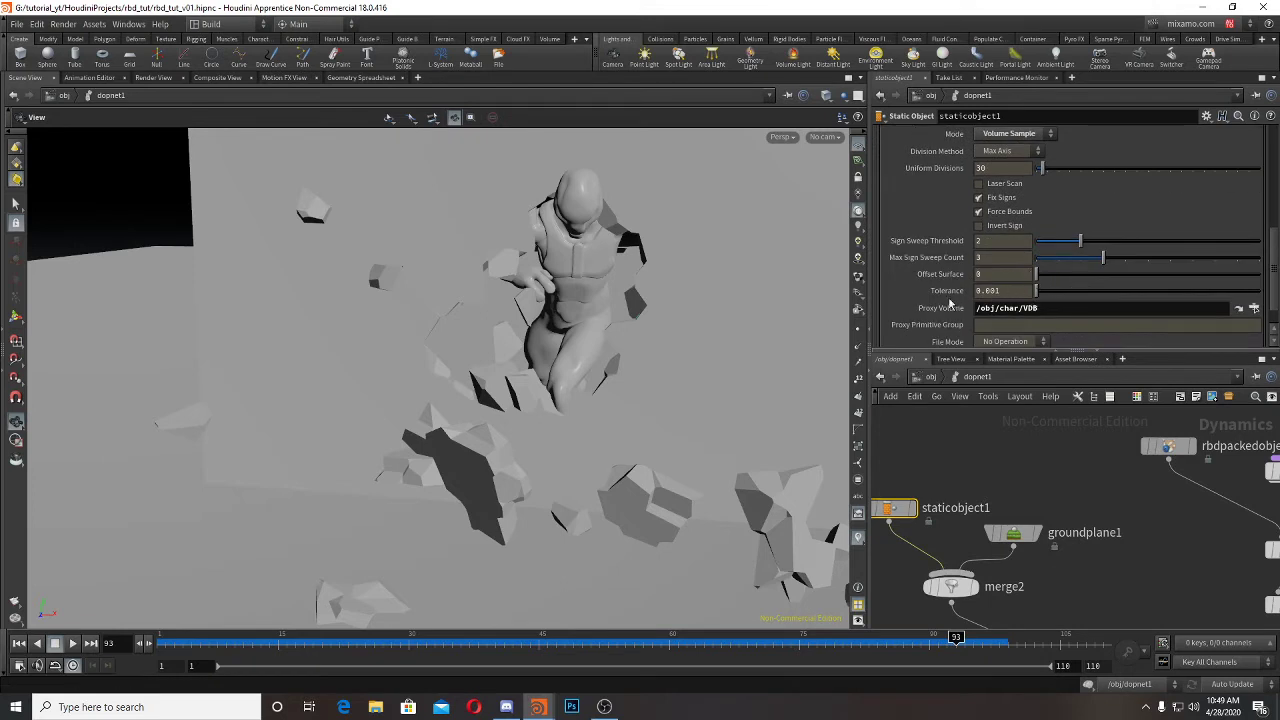
{"action": "scroll", "coordinate": [993, 206], "scroll_direction": "up", "scroll_amount": 2}
{"action": "left_click", "coordinate": [886, 189]}
{"action": "scroll", "coordinate": [1025, 258], "scroll_direction": "down", "scroll_amount": 3}
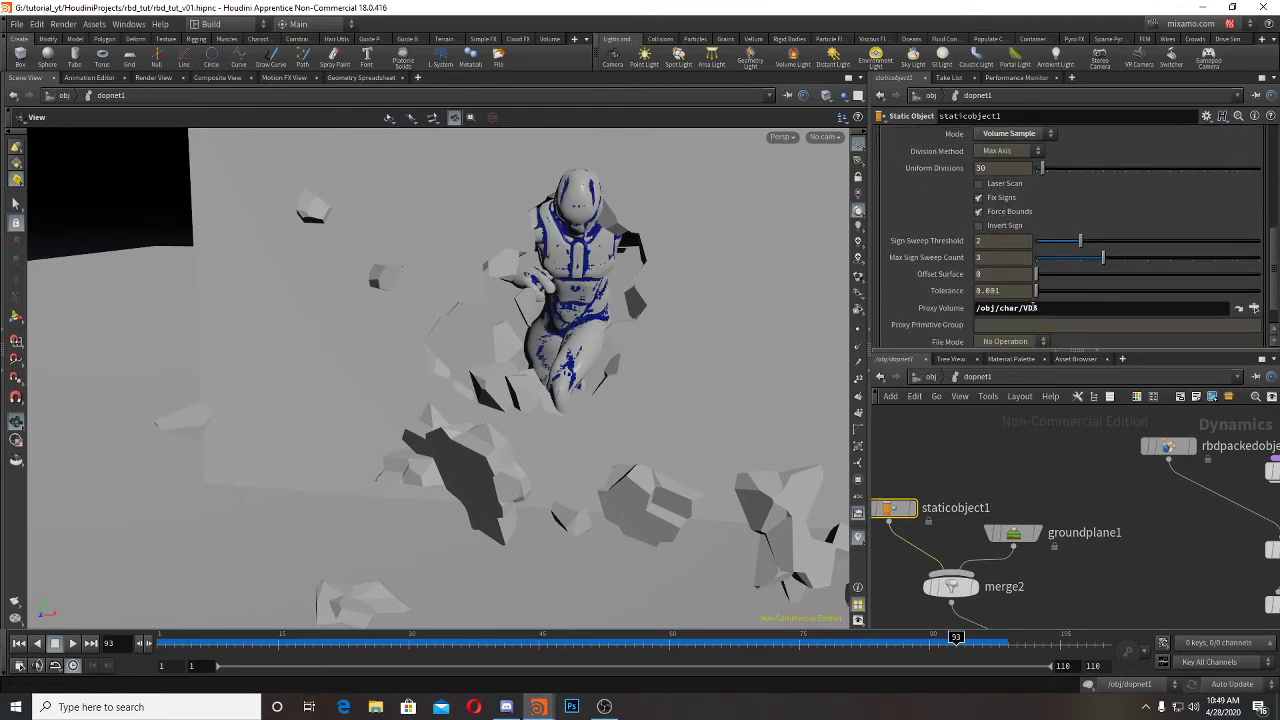
Step: Try an Offset Surface of 0.75 on staticobject1's collision volume and examine the character up close
{"action": "left_click_drag", "start_coordinate": [1045, 249], "coordinate": [1051, 249]}
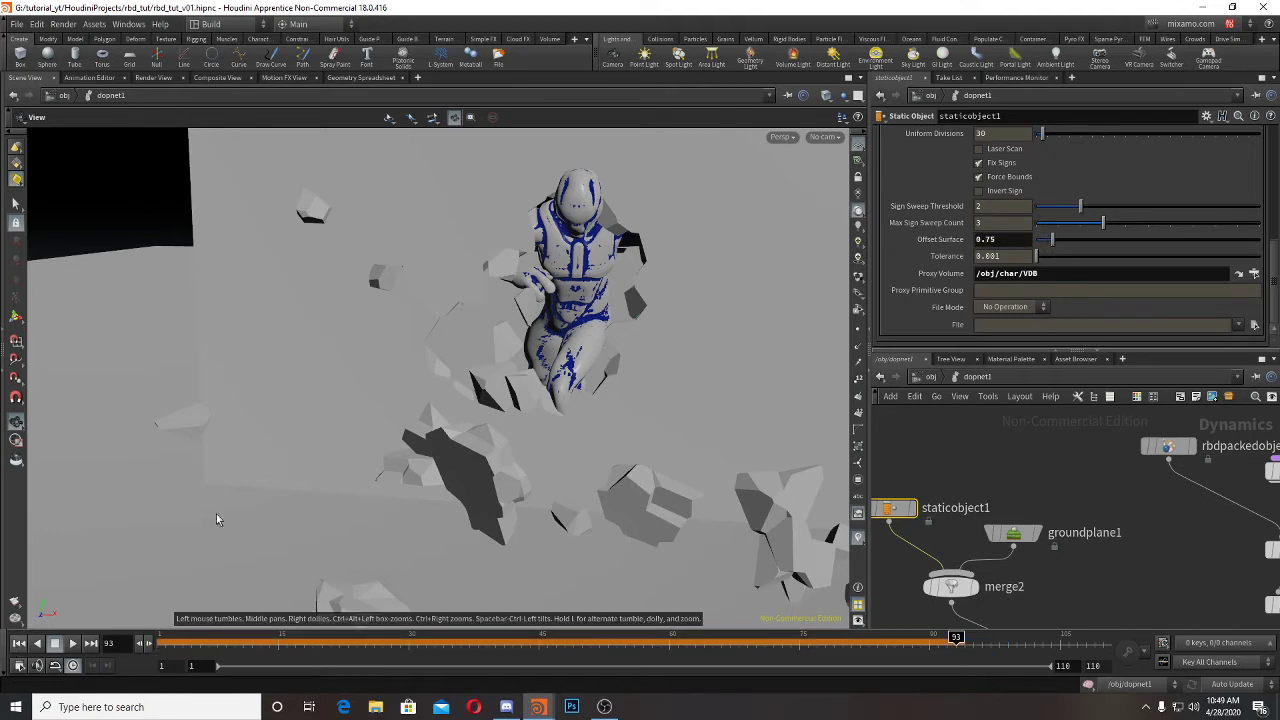
{"action": "key", "text": "f"}
{"action": "left_click_drag", "start_coordinate": [594, 292], "coordinate": [416, 346]}
{"action": "scroll", "coordinate": [416, 346], "scroll_direction": "up", "scroll_amount": 3}
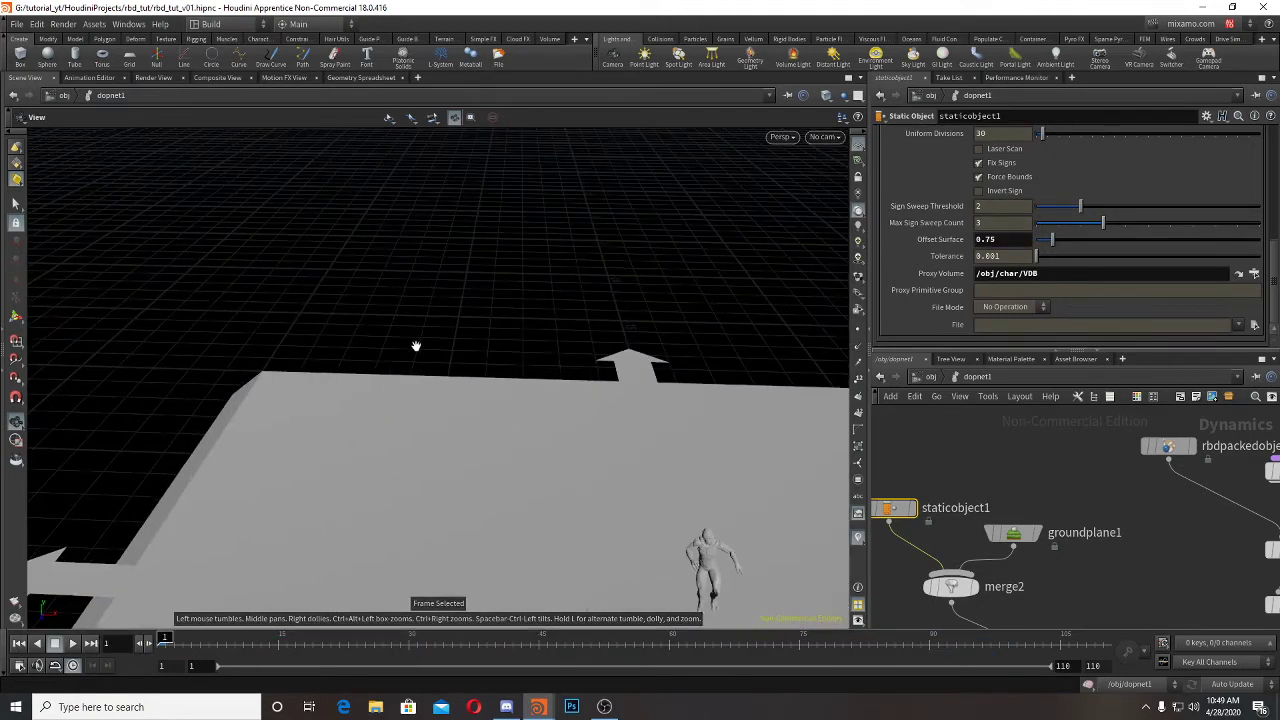
{"action": "middle_click_drag", "start_coordinate": [550, 374], "coordinate": [354, 217]}
{"action": "right_click_drag", "start_coordinate": [450, 325], "coordinate": [749, 440]}
{"action": "middle_click_drag", "start_coordinate": [525, 385], "coordinate": [517, 329]}
{"action": "right_click_drag", "start_coordinate": [517, 329], "coordinate": [645, 372]}
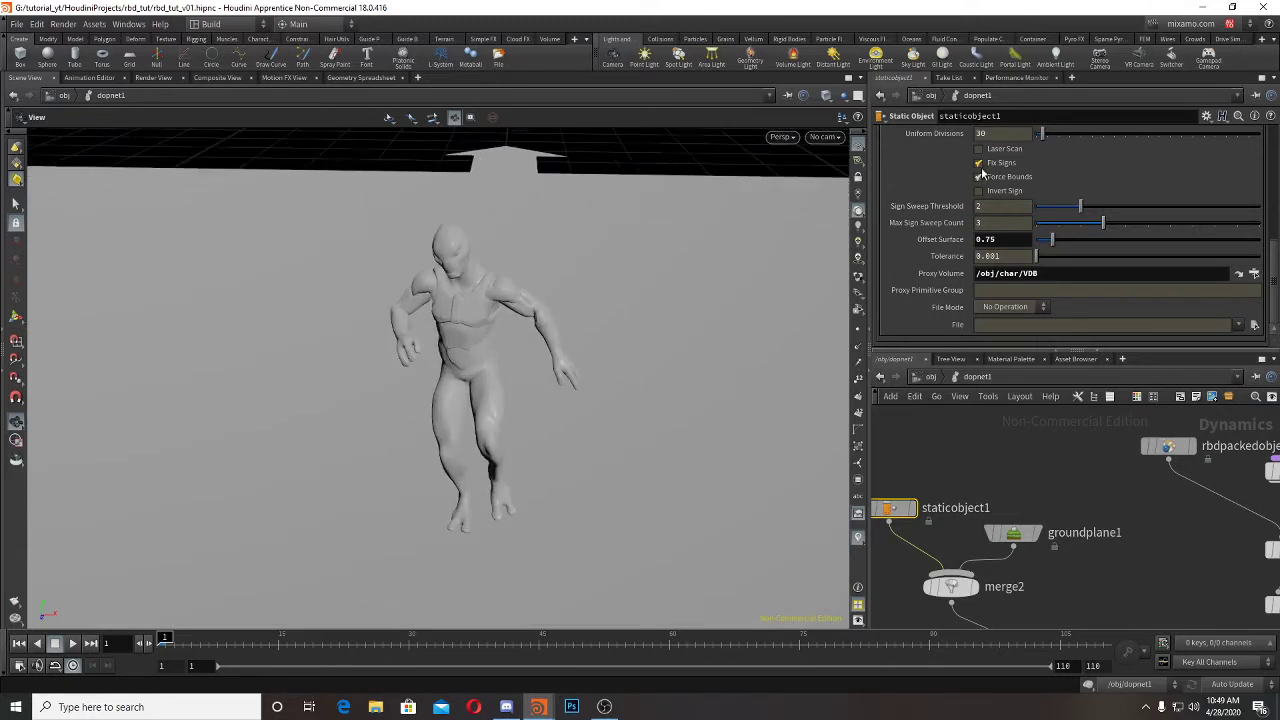
Step: Turn off Display Geometry for staticobject1 and set Offset Surface to 0
{"action": "scroll", "coordinate": [981, 172], "scroll_direction": "up", "scroll_amount": 5}
{"action": "left_click", "coordinate": [973, 172]}
{"action": "scroll", "coordinate": [1000, 220], "scroll_direction": "down", "scroll_amount": 5}
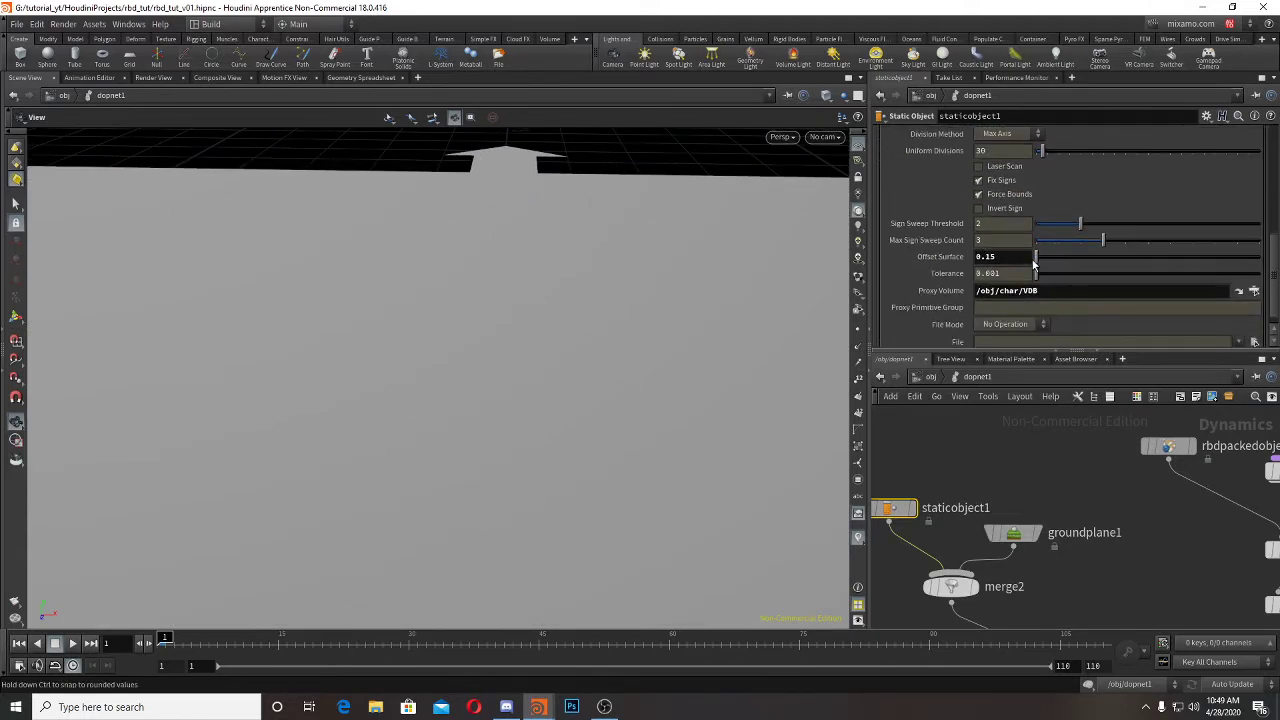
{"action": "left_click_drag", "start_coordinate": [1035, 262], "coordinate": [1023, 262]}
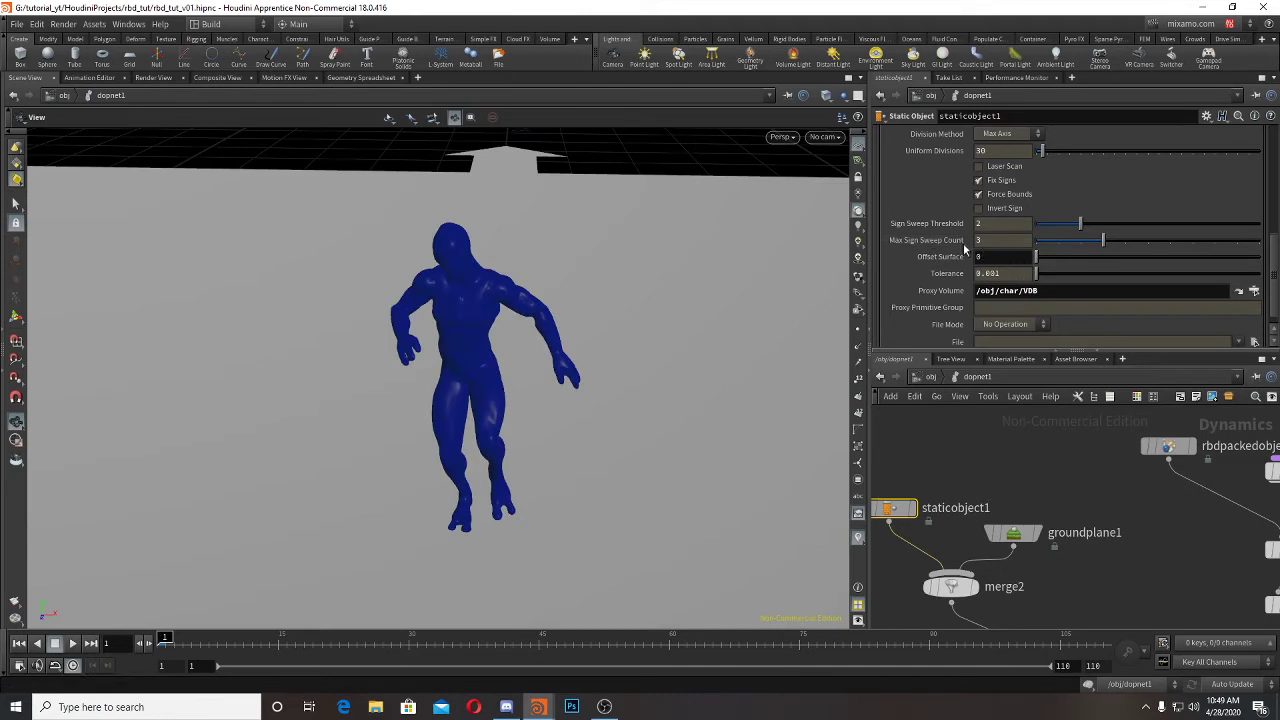
Step: Change the Division Method of staticobject1's collision volume to By Size and review the remaining volume settings
{"action": "scroll", "coordinate": [940, 220], "scroll_direction": "up", "scroll_amount": 3}
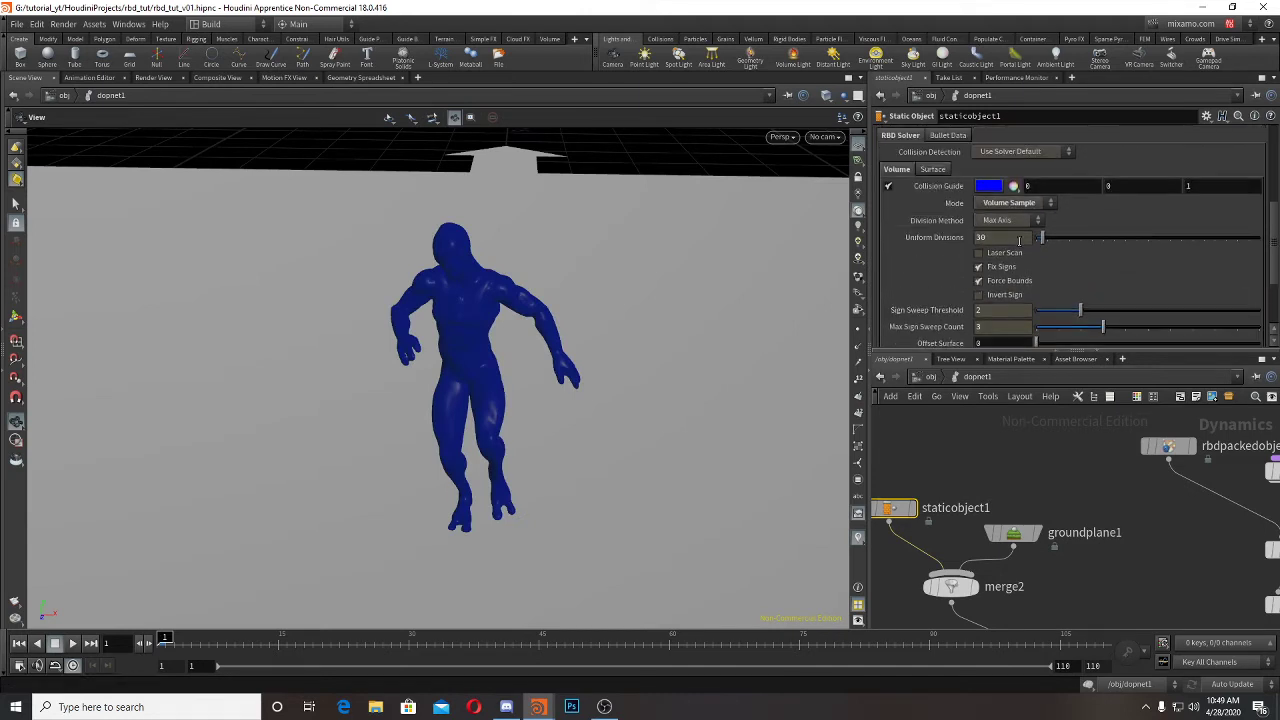
{"action": "scroll", "coordinate": [1012, 255], "scroll_direction": "up", "scroll_amount": 2}
{"action": "left_click", "coordinate": [1010, 290]}
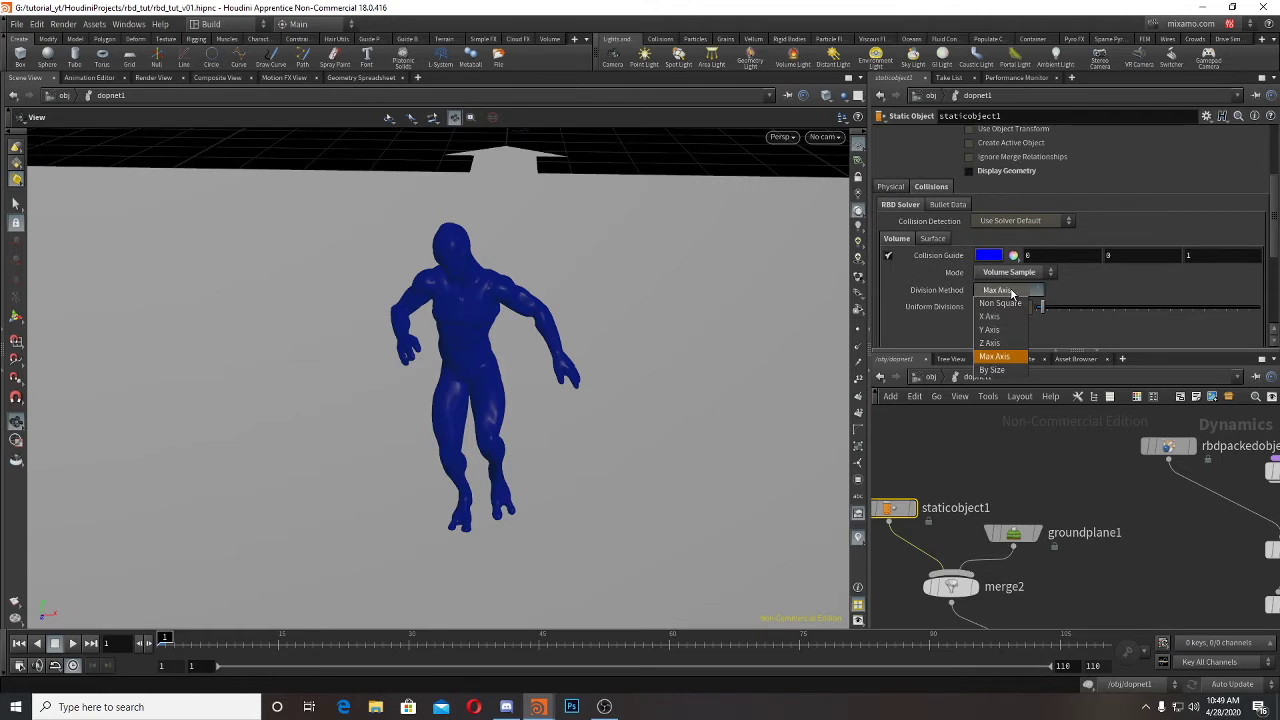
{"action": "left_click", "coordinate": [993, 370]}
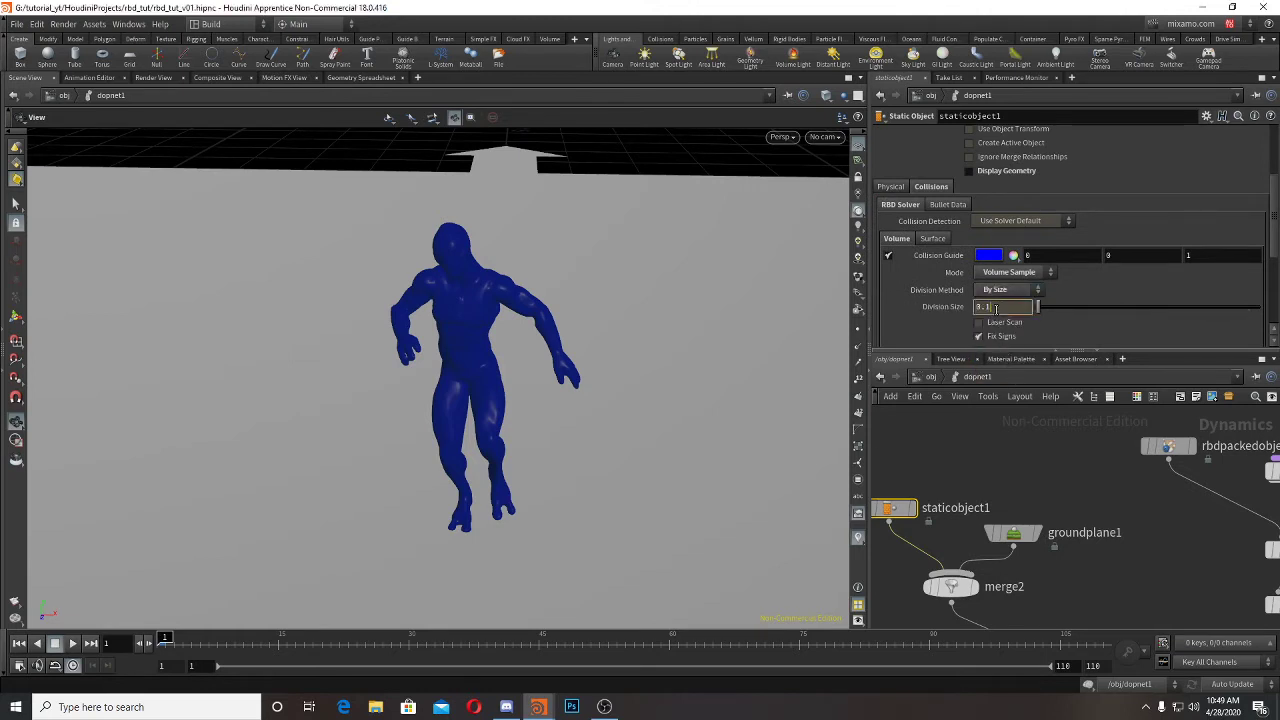
{"action": "scroll", "coordinate": [1060, 316], "scroll_direction": "down", "scroll_amount": 5}
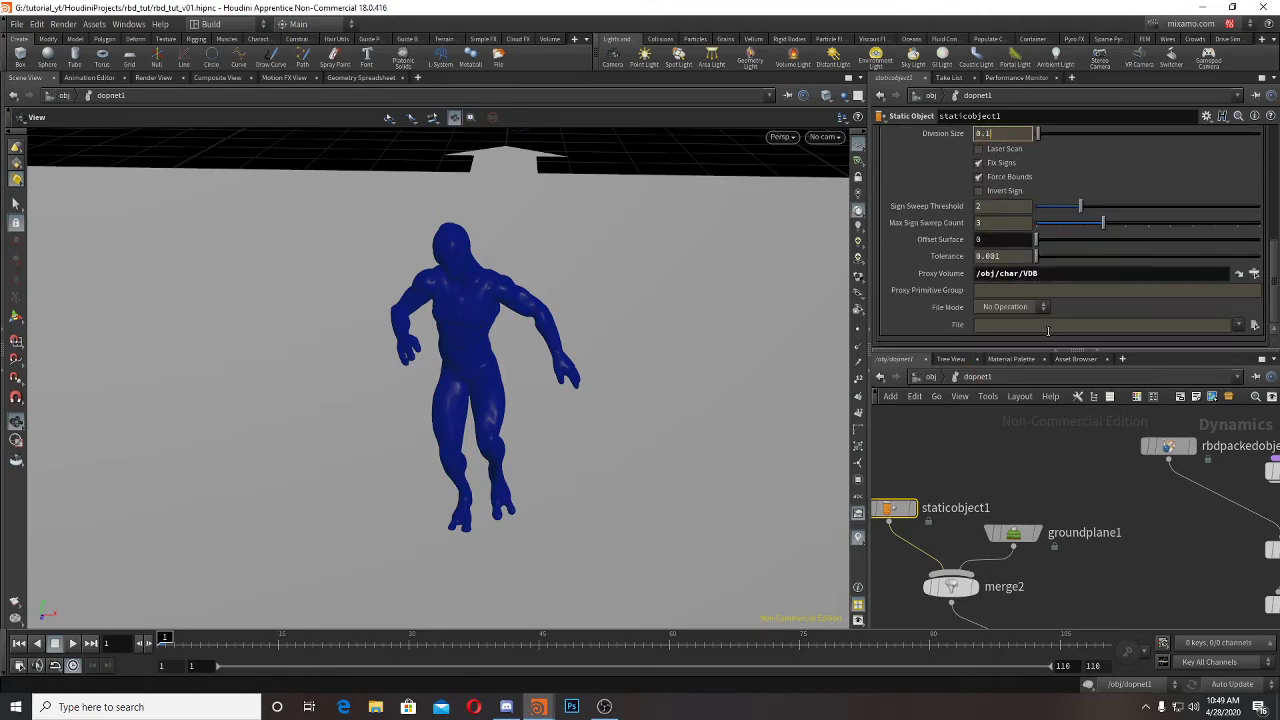
{"action": "scroll", "coordinate": [1058, 333], "scroll_direction": "up", "scroll_amount": 4}
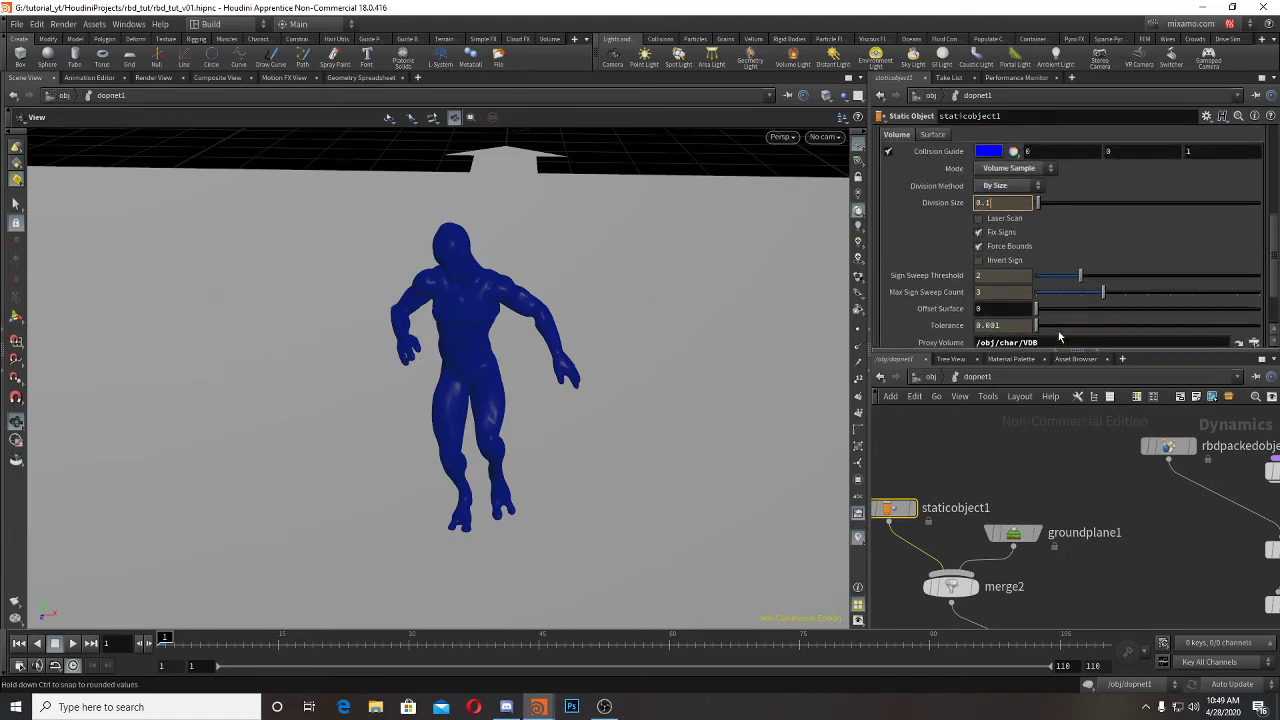
{"action": "left_click", "coordinate": [934, 188]}
{"action": "left_click", "coordinate": [909, 186]}
{"action": "scroll", "coordinate": [960, 230], "scroll_direction": "up", "scroll_amount": 6}
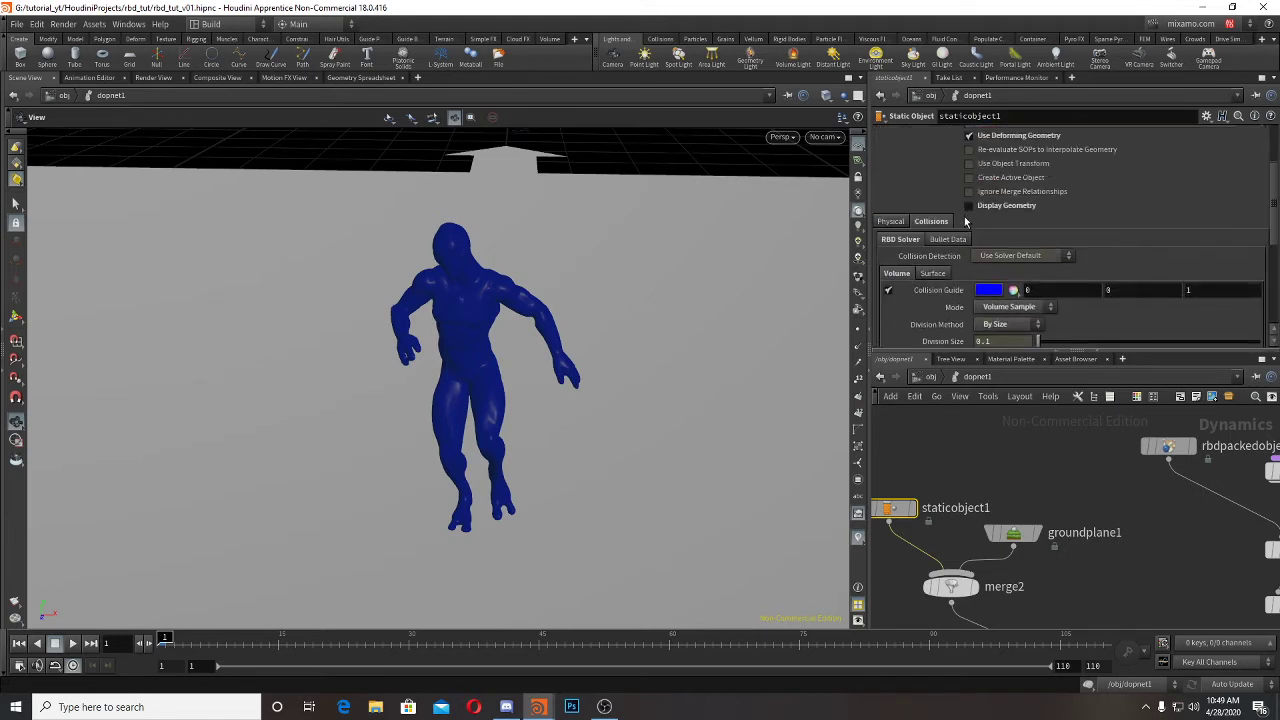
{"action": "scroll", "coordinate": [966, 300], "scroll_direction": "down", "scroll_amount": 5}
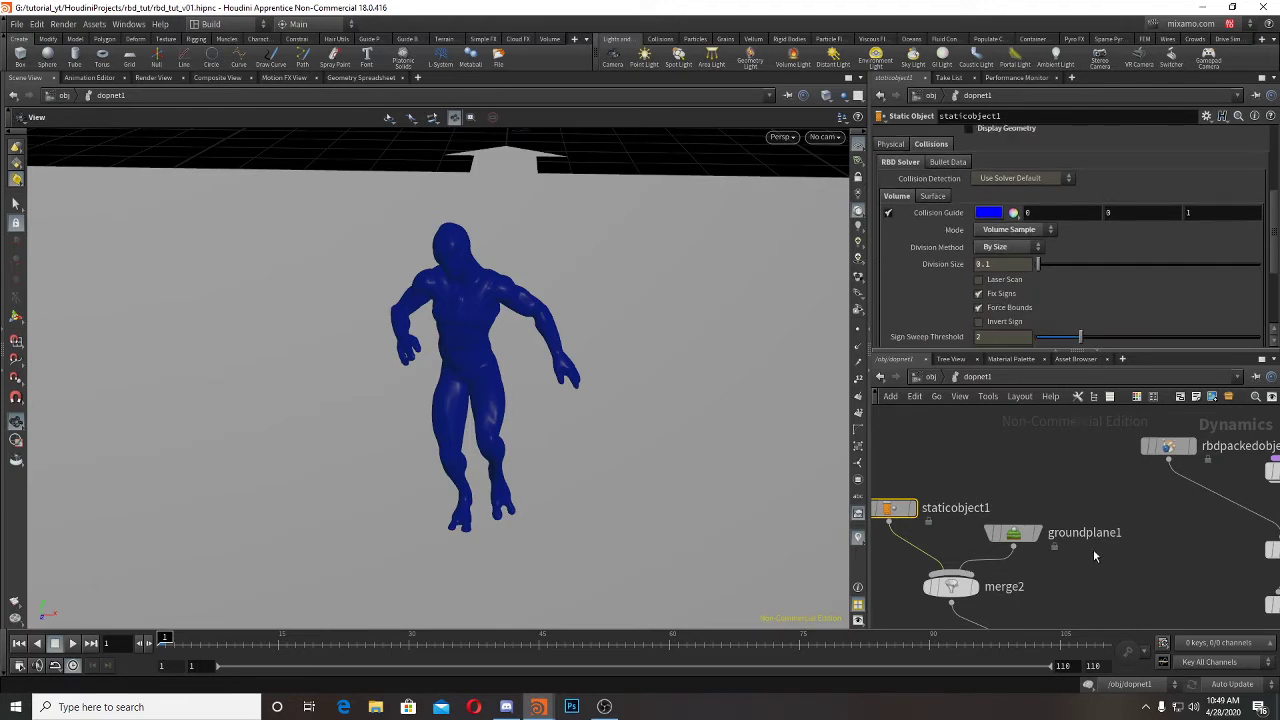
Step: Display rbdpackedobject1 on its own and frame the whole wall
{"action": "middle_click_drag", "start_coordinate": [1043, 483], "coordinate": [967, 518]}
{"action": "left_click", "coordinate": [1092, 481]}
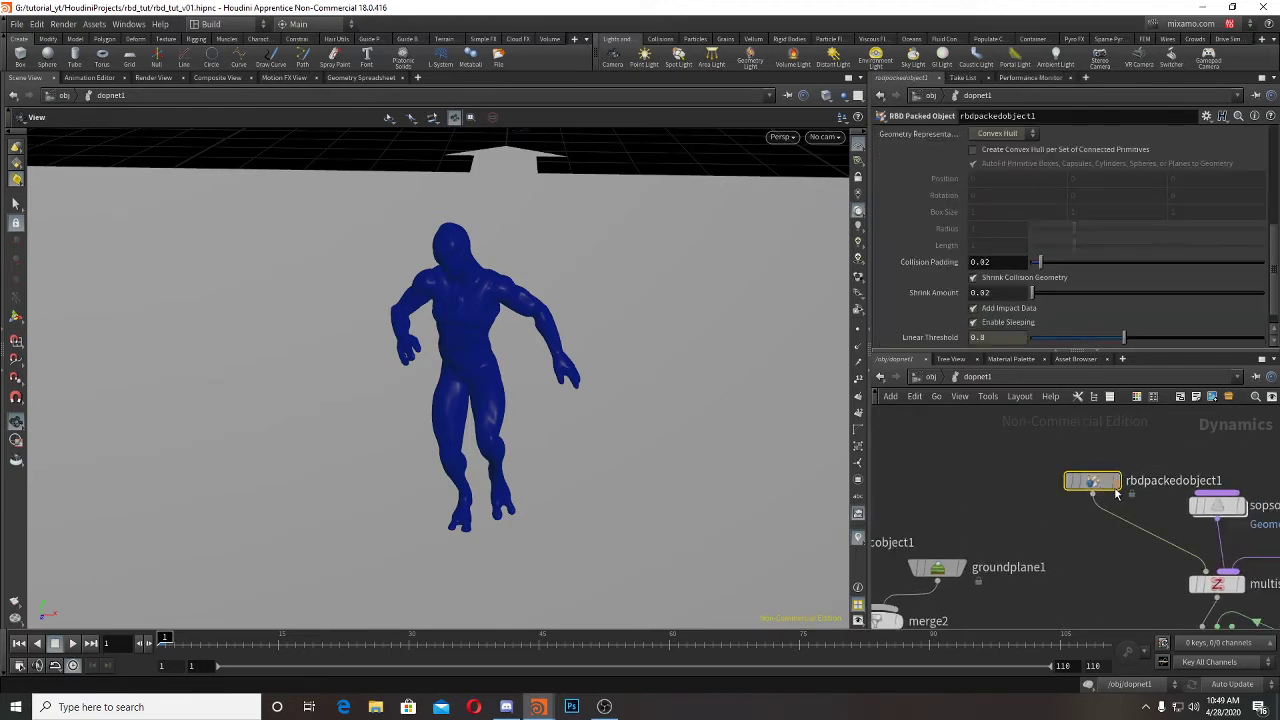
{"action": "key", "text": "d"}
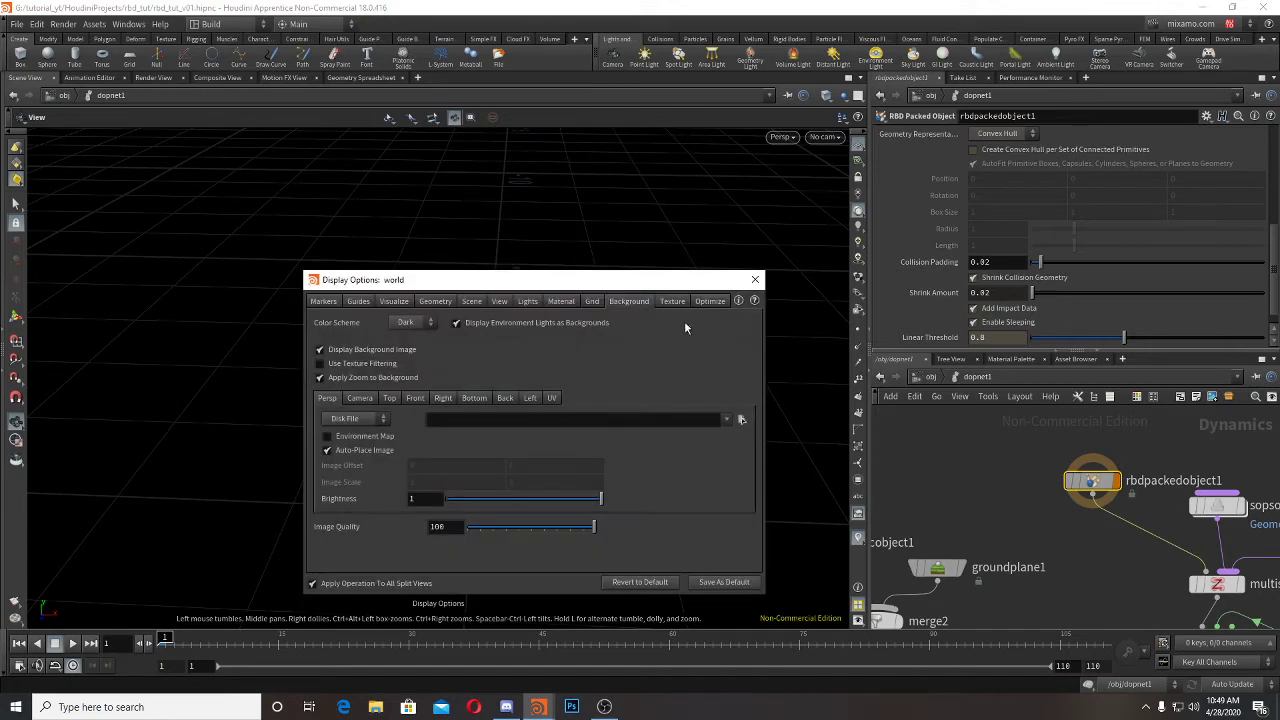
{"action": "left_click", "coordinate": [740, 283]}
{"action": "key", "text": "f"}
{"action": "right_click_drag", "start_coordinate": [664, 354], "coordinate": [517, 343]}
{"action": "left_click_drag", "start_coordinate": [517, 343], "coordinate": [604, 322]}
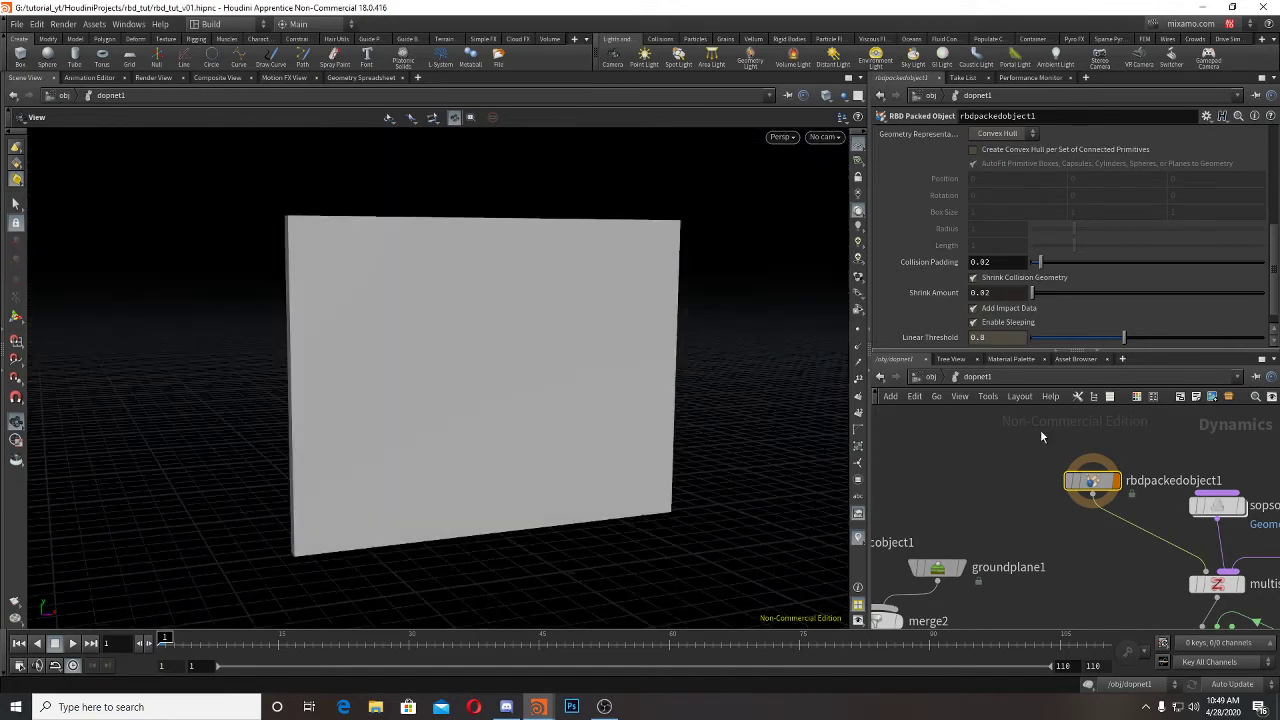
Step: Turn on Show Guide Geometry in the Bullet data of rbdpackedobject1
{"action": "scroll", "coordinate": [985, 207], "scroll_direction": "up", "scroll_amount": 3}
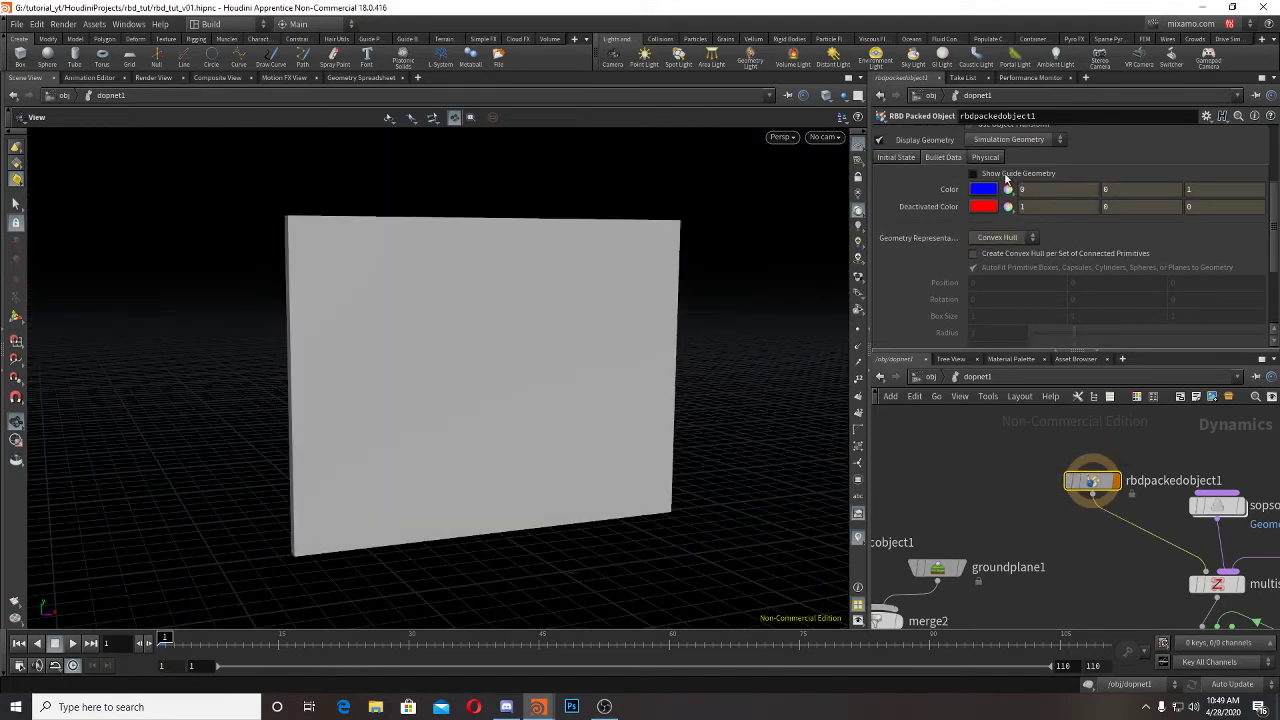
{"action": "left_click", "coordinate": [1006, 175]}
{"action": "scroll", "coordinate": [985, 185], "scroll_direction": "up", "scroll_amount": 2}
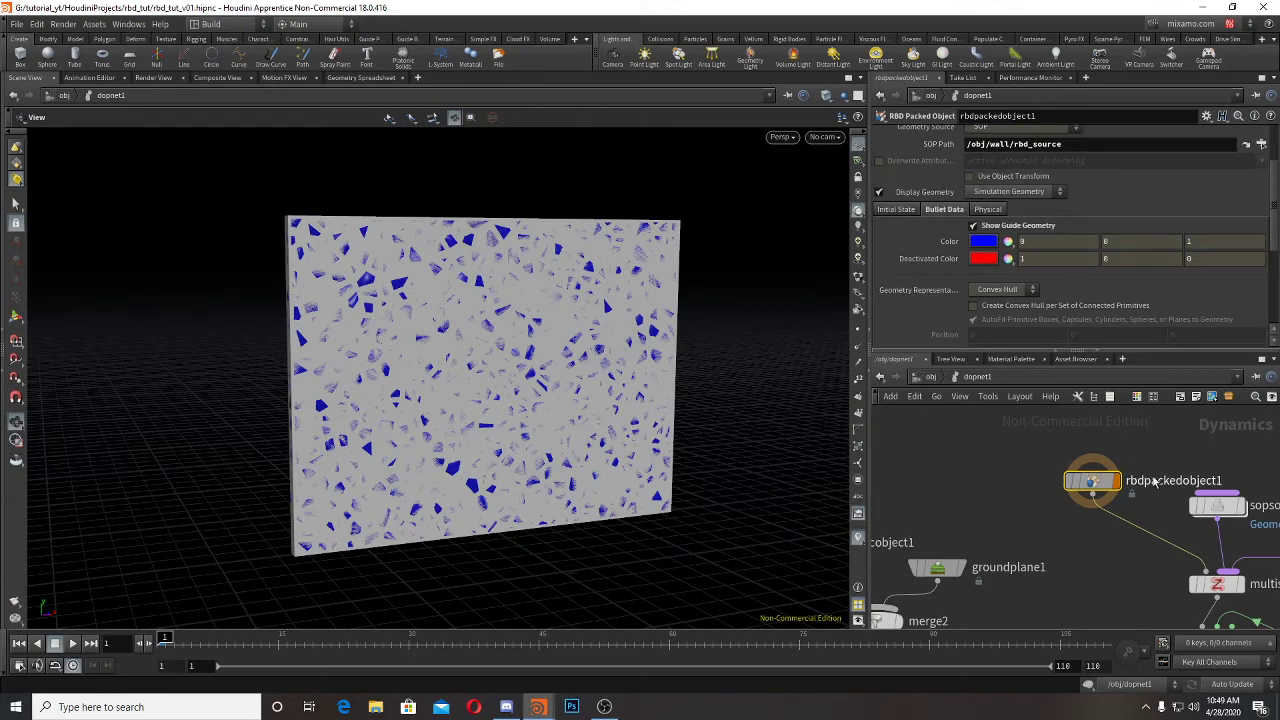
Step: Display the output node again and run the simulation from the first frame, stopping near frame 90
{"action": "middle_click_drag", "start_coordinate": [1104, 603], "coordinate": [1060, 408]}
{"action": "middle_click_drag", "start_coordinate": [1060, 619], "coordinate": [1071, 547]}
{"action": "left_click", "coordinate": [1062, 533]}
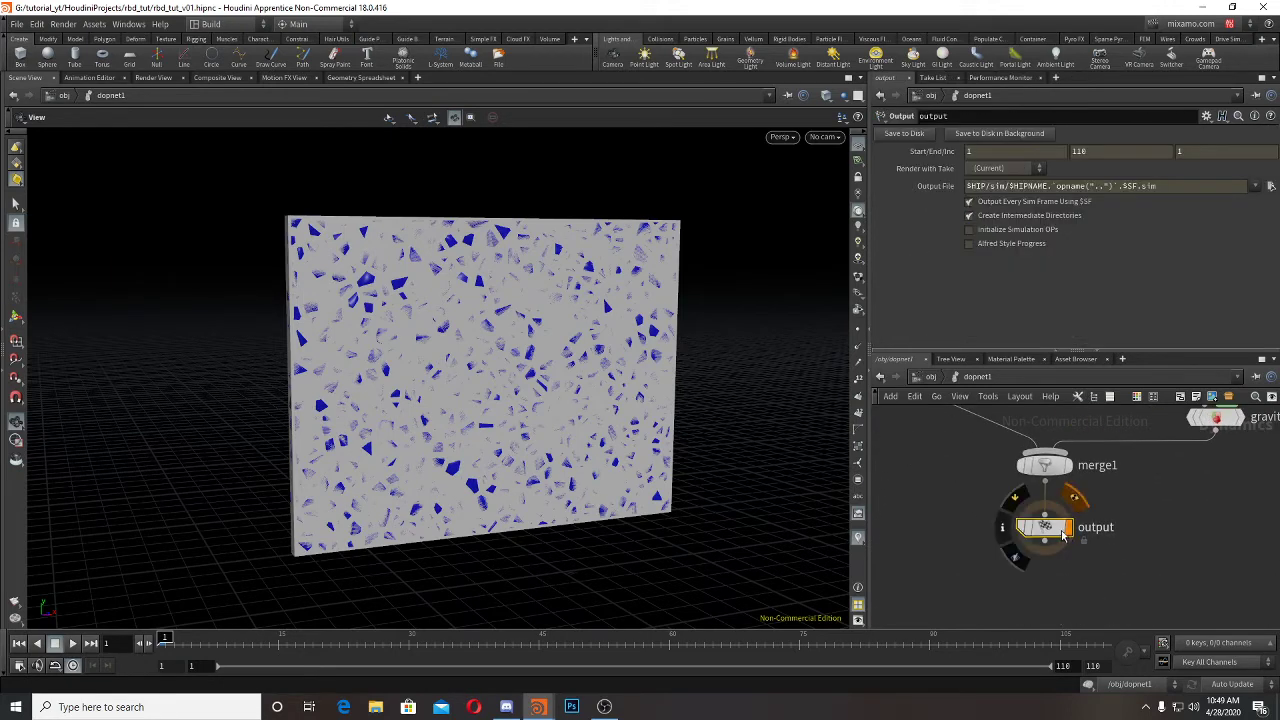
{"action": "left_click", "coordinate": [1064, 535]}
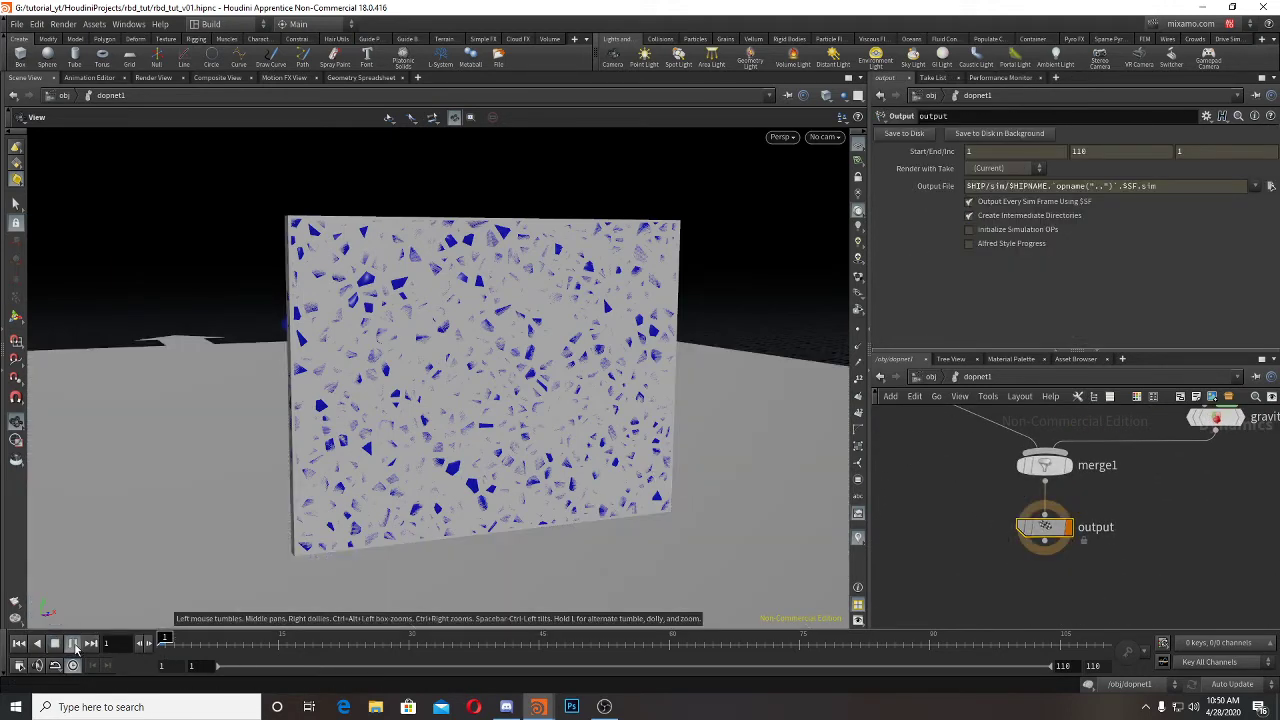
{"action": "left_click", "coordinate": [74, 644]}
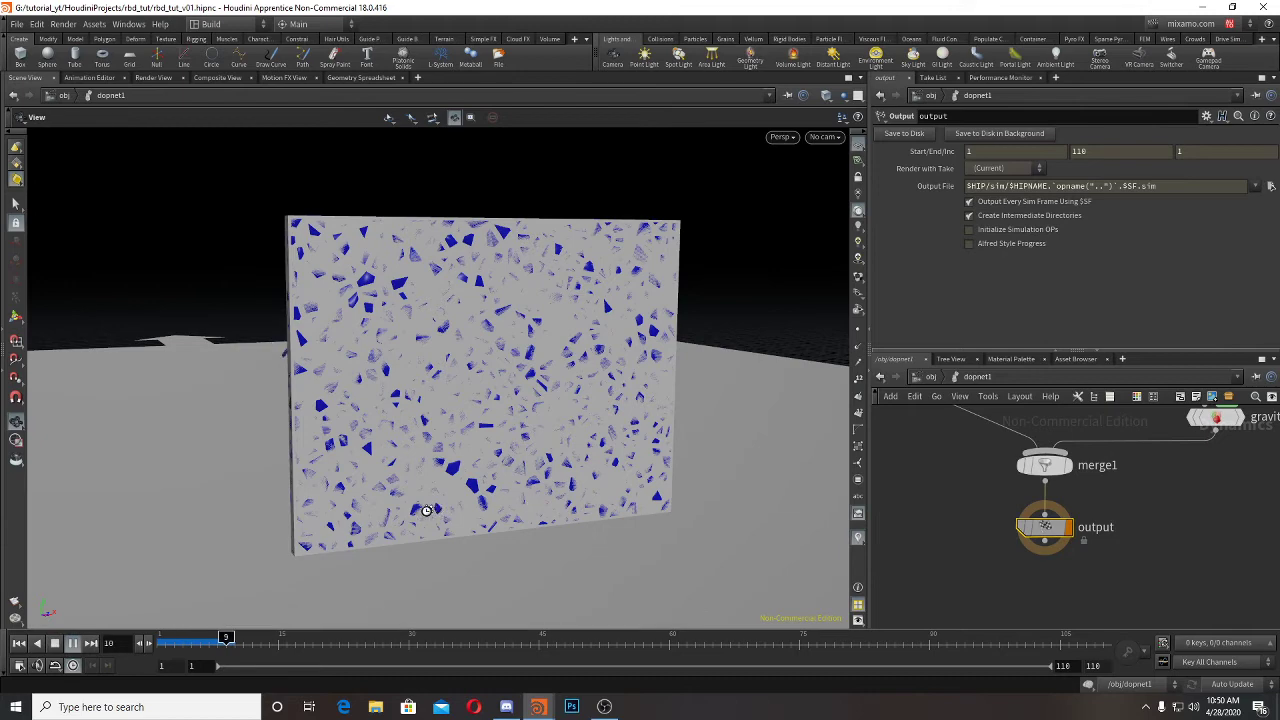
{"action": "left_click_drag", "start_coordinate": [429, 511], "coordinate": [384, 474]}
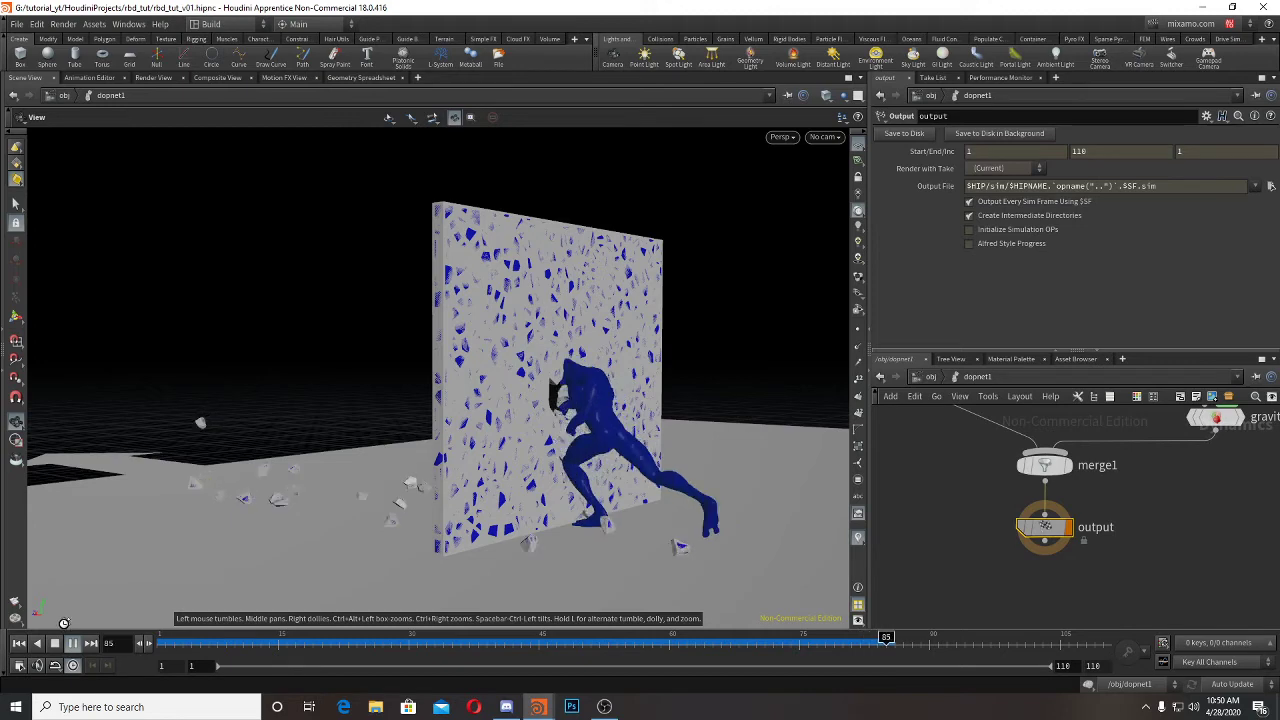
{"action": "left_click_drag", "start_coordinate": [535, 369], "coordinate": [529, 371]}
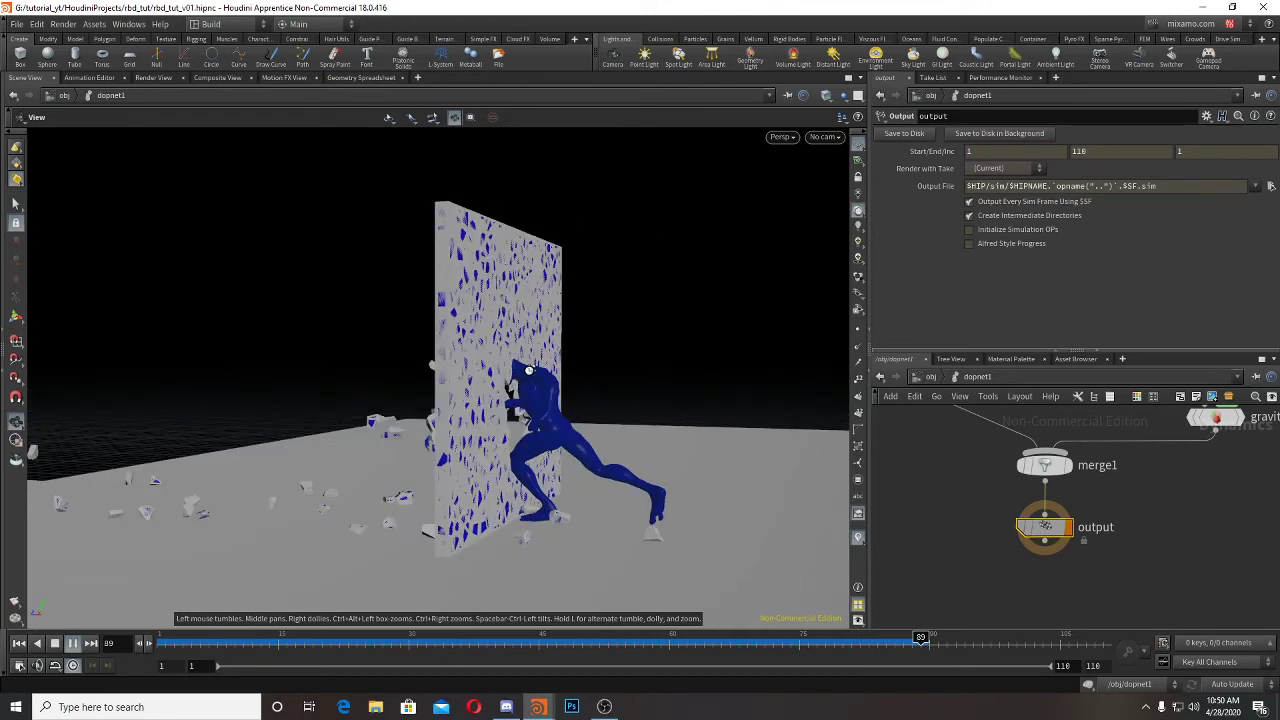
{"action": "key", "text": "Escape"}
Step: Examine the collision guides of the character and wall pieces at frame 89, both in wireframe and shaded
{"action": "left_click_drag", "start_coordinate": [441, 364], "coordinate": [674, 364]}
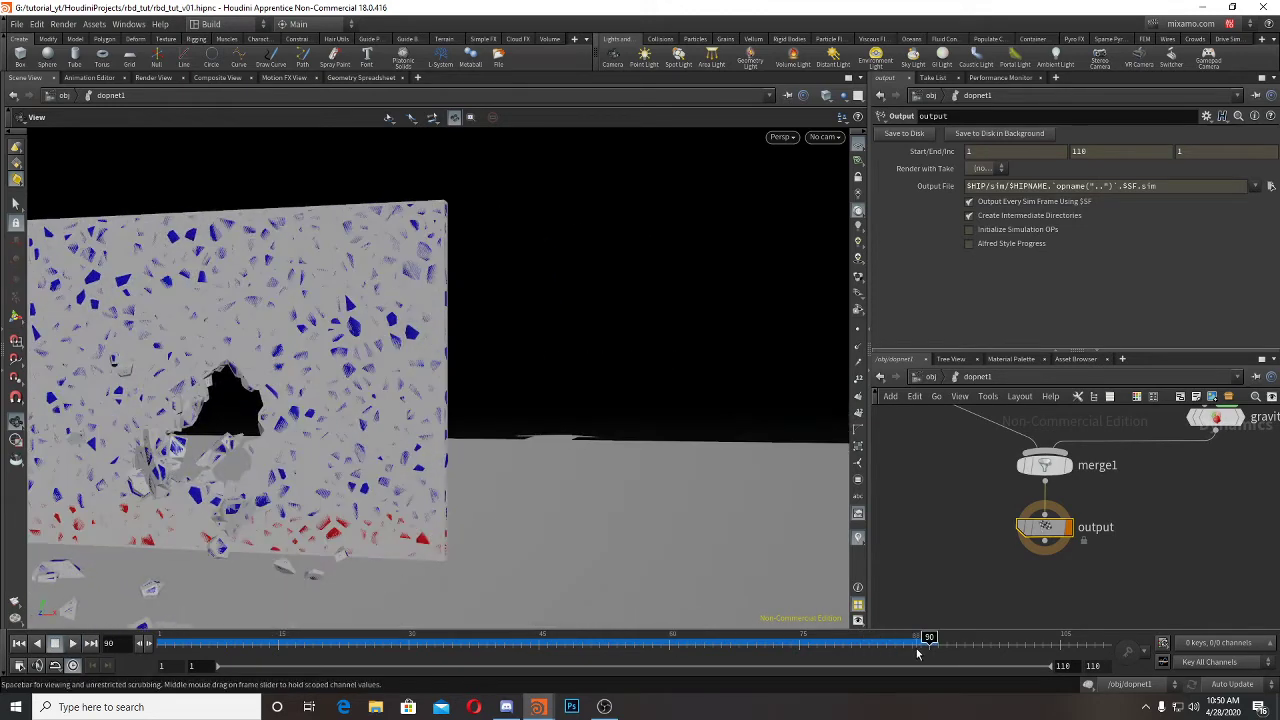
{"action": "left_click_drag", "start_coordinate": [910, 637], "coordinate": [921, 640]}
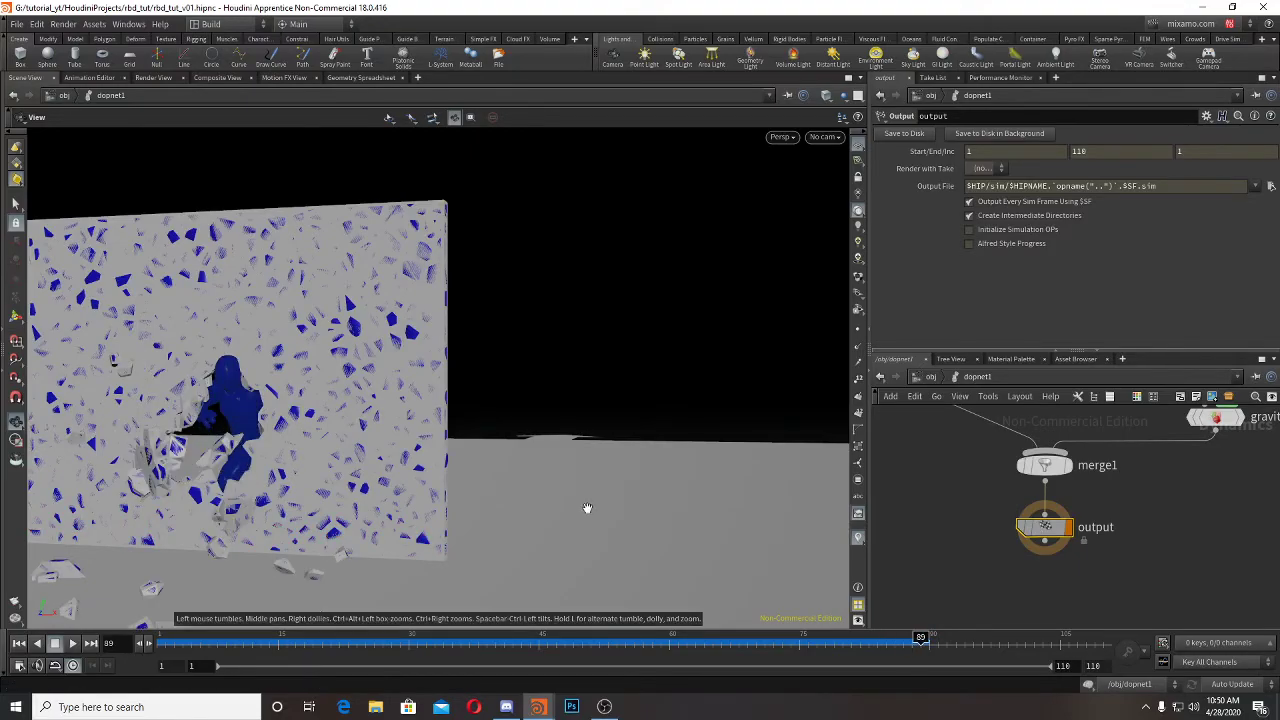
{"action": "scroll", "coordinate": [586, 509], "scroll_direction": "up", "scroll_amount": 10}
{"action": "middle_click_drag", "start_coordinate": [540, 410], "coordinate": [607, 402]}
{"action": "key", "text": "shift+w"}
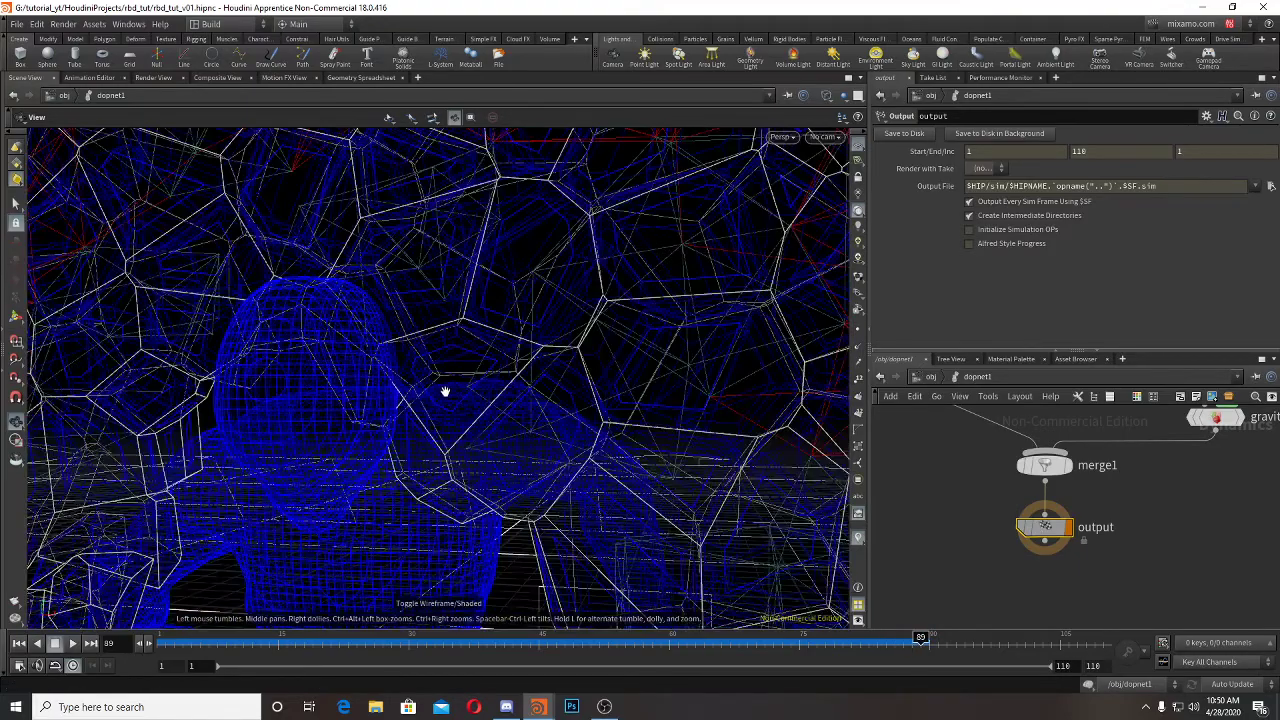
{"action": "mouse_move", "coordinate": [445, 391]}
{"action": "left_mouse_down"}
{"action": "mouse_move", "coordinate": [389, 391]}
{"action": "mouse_move", "coordinate": [449, 369]}
{"action": "mouse_move", "coordinate": [449, 391]}
{"action": "left_mouse_up"}
{"action": "key", "text": "shift+w"}
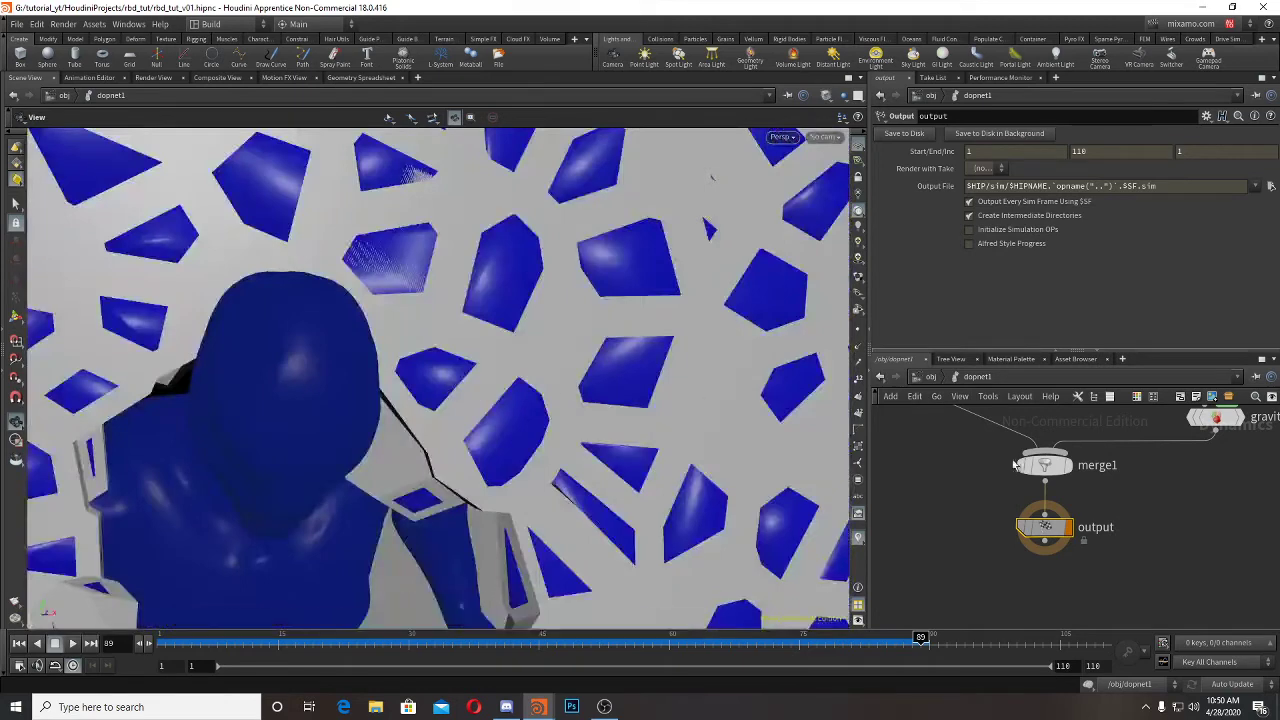
Step: Turn off Display Geometry for rbdpackedobject1 so only its collision guides are drawn
{"action": "middle_click_drag", "start_coordinate": [1157, 501], "coordinate": [1153, 700]}
{"action": "middle_click_drag", "start_coordinate": [1074, 442], "coordinate": [1068, 511]}
{"action": "left_click", "coordinate": [1127, 562]}
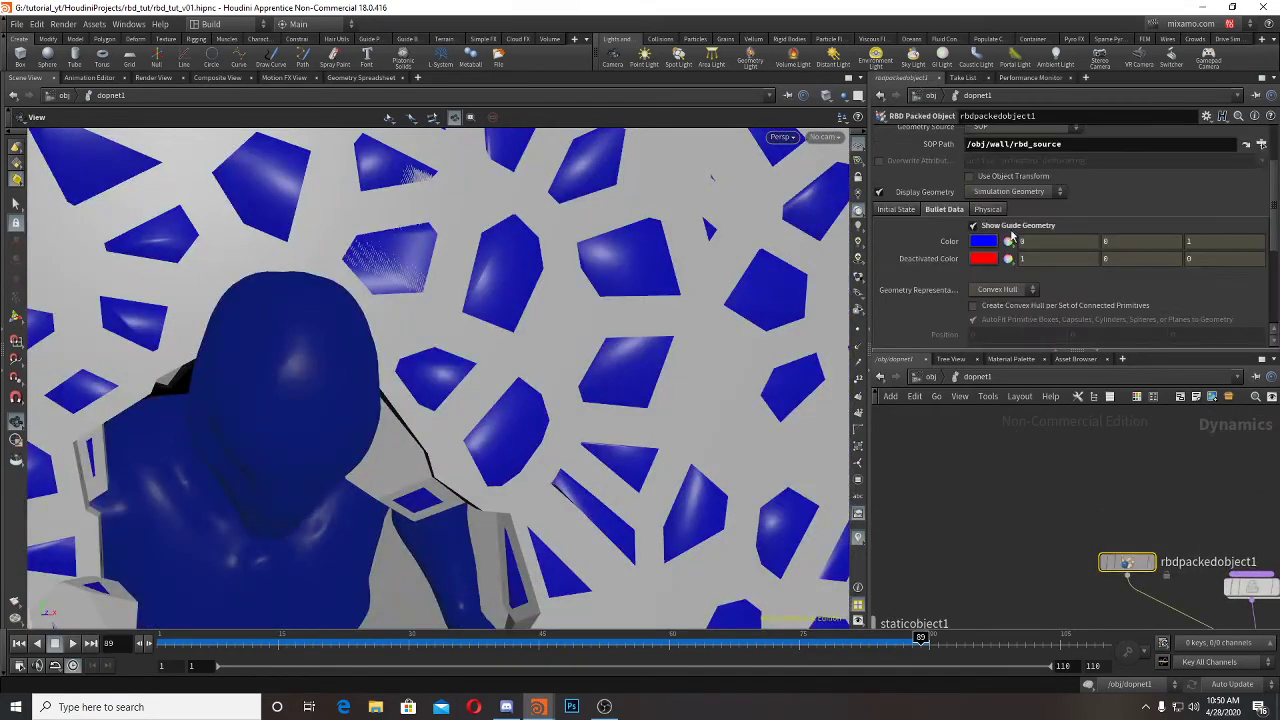
{"action": "left_click", "coordinate": [878, 193]}
Step: Examine the wall pieces' collision hulls around the character, and turn off Show Guide Geometry to view the constraint network
{"action": "left_click_drag", "start_coordinate": [400, 300], "coordinate": [712, 365]}
{"action": "right_click_drag", "start_coordinate": [712, 365], "coordinate": [234, 366]}
{"action": "left_click_drag", "start_coordinate": [234, 366], "coordinate": [551, 407]}
{"action": "middle_click_drag", "start_coordinate": [551, 407], "coordinate": [120, 385]}
{"action": "right_click_drag", "start_coordinate": [120, 385], "coordinate": [671, 391]}
{"action": "left_click_drag", "start_coordinate": [671, 391], "coordinate": [419, 237]}
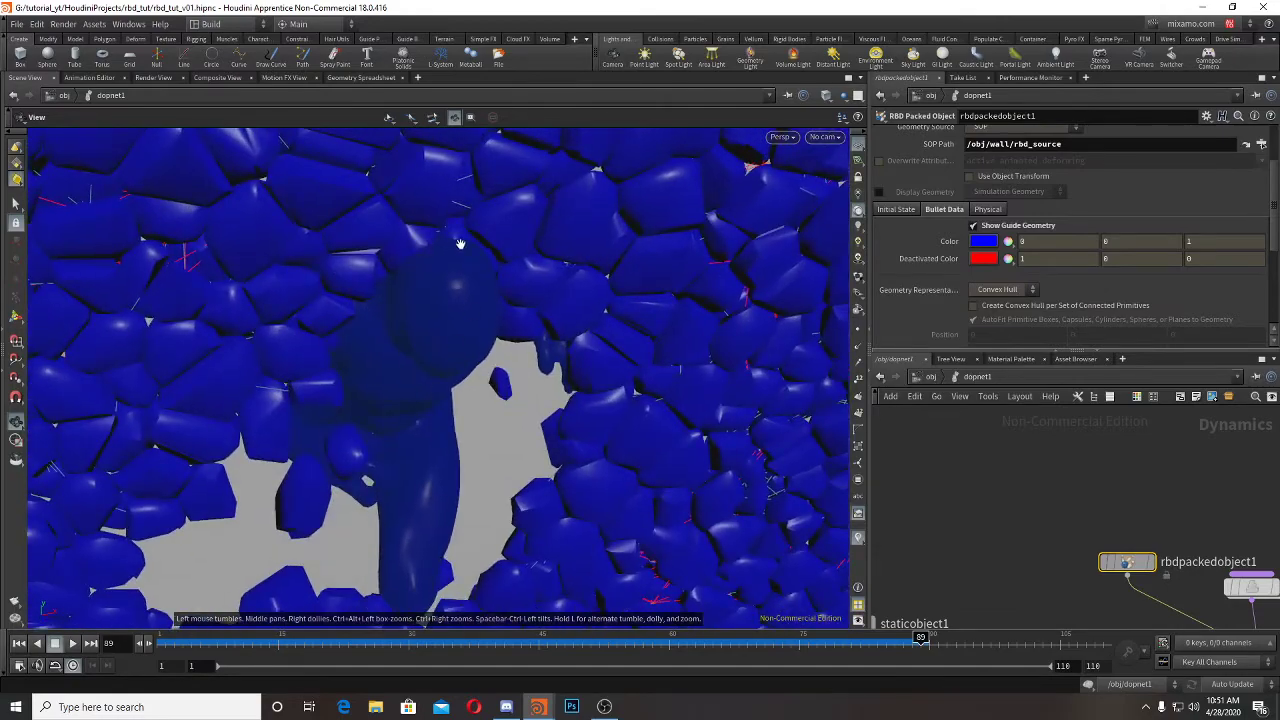
{"action": "scroll", "coordinate": [393, 316], "scroll_direction": "down", "scroll_amount": 5}
{"action": "left_click_drag", "start_coordinate": [393, 316], "coordinate": [399, 274]}
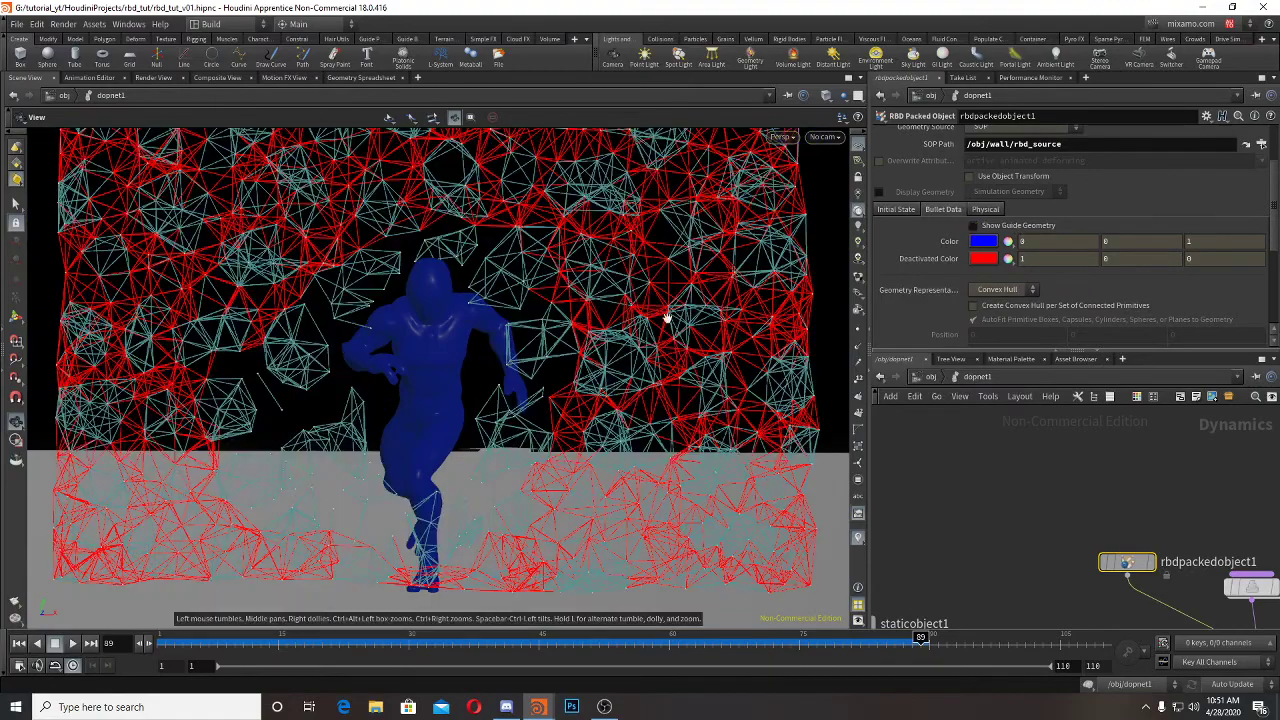
Step: Turn Display Geometry back on for rbdpackedobject1 and return to the first frame in shaded display
{"action": "scroll", "coordinate": [480, 402], "scroll_direction": "down", "scroll_amount": 6}
{"action": "mouse_move", "coordinate": [580, 375]}
{"action": "left_mouse_down"}
{"action": "mouse_move", "coordinate": [611, 406]}
{"action": "mouse_move", "coordinate": [452, 404]}
{"action": "mouse_move", "coordinate": [540, 400]}
{"action": "left_mouse_up"}
{"action": "key", "text": "w"}
{"action": "scroll", "coordinate": [615, 323], "scroll_direction": "up", "scroll_amount": 4}
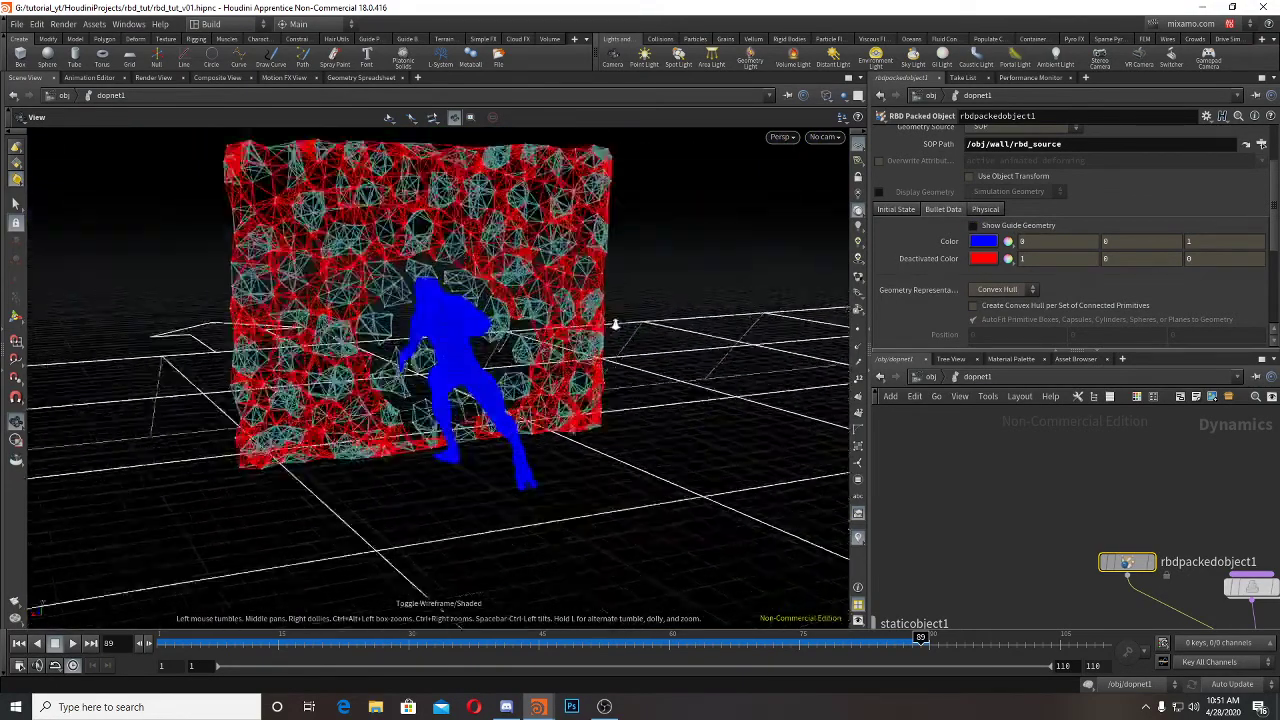
{"action": "middle_click_drag", "start_coordinate": [615, 324], "coordinate": [708, 351]}
{"action": "middle_click_drag", "start_coordinate": [1168, 484], "coordinate": [974, 386]}
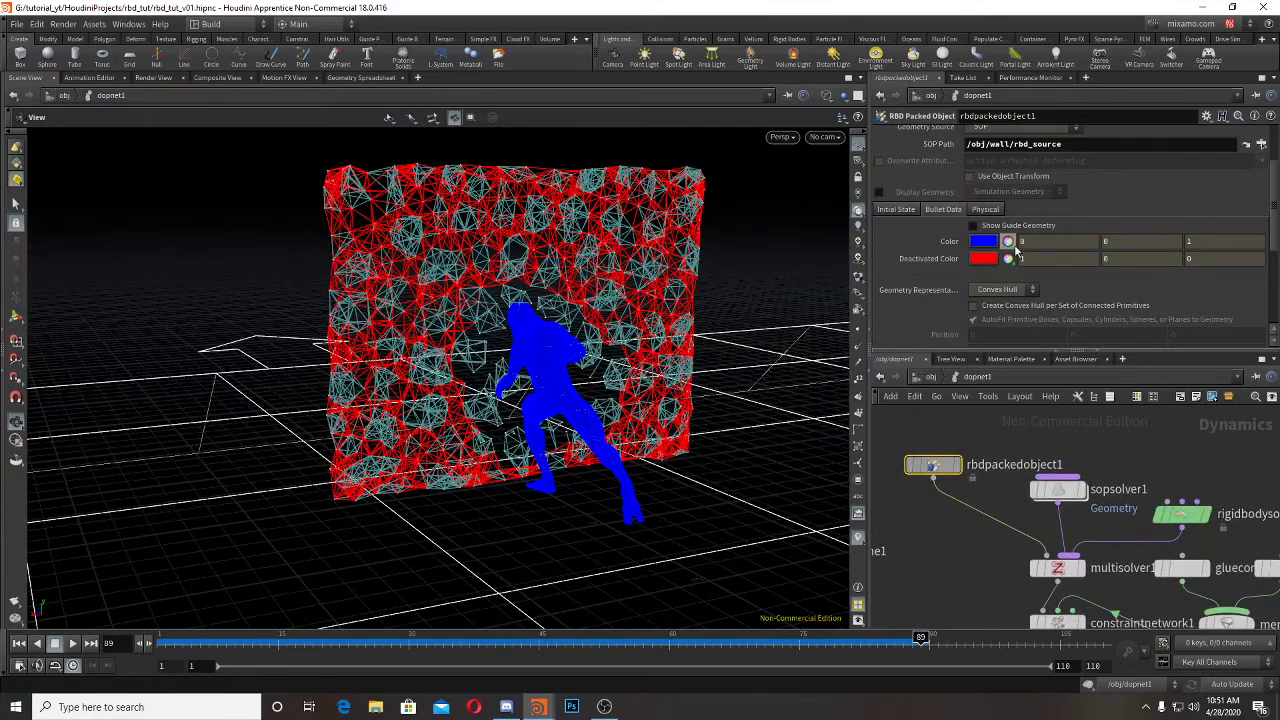
{"action": "left_click", "coordinate": [879, 193]}
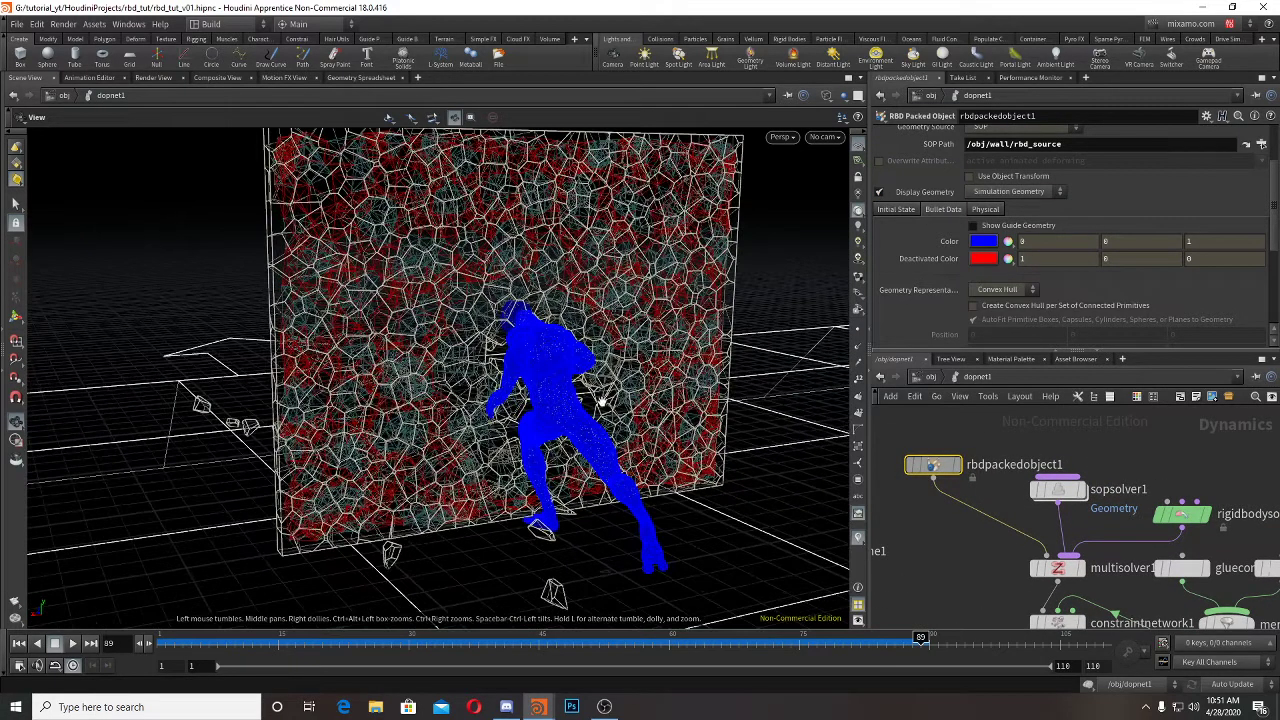
{"action": "key", "text": "w"}
{"action": "left_click", "coordinate": [19, 645]}
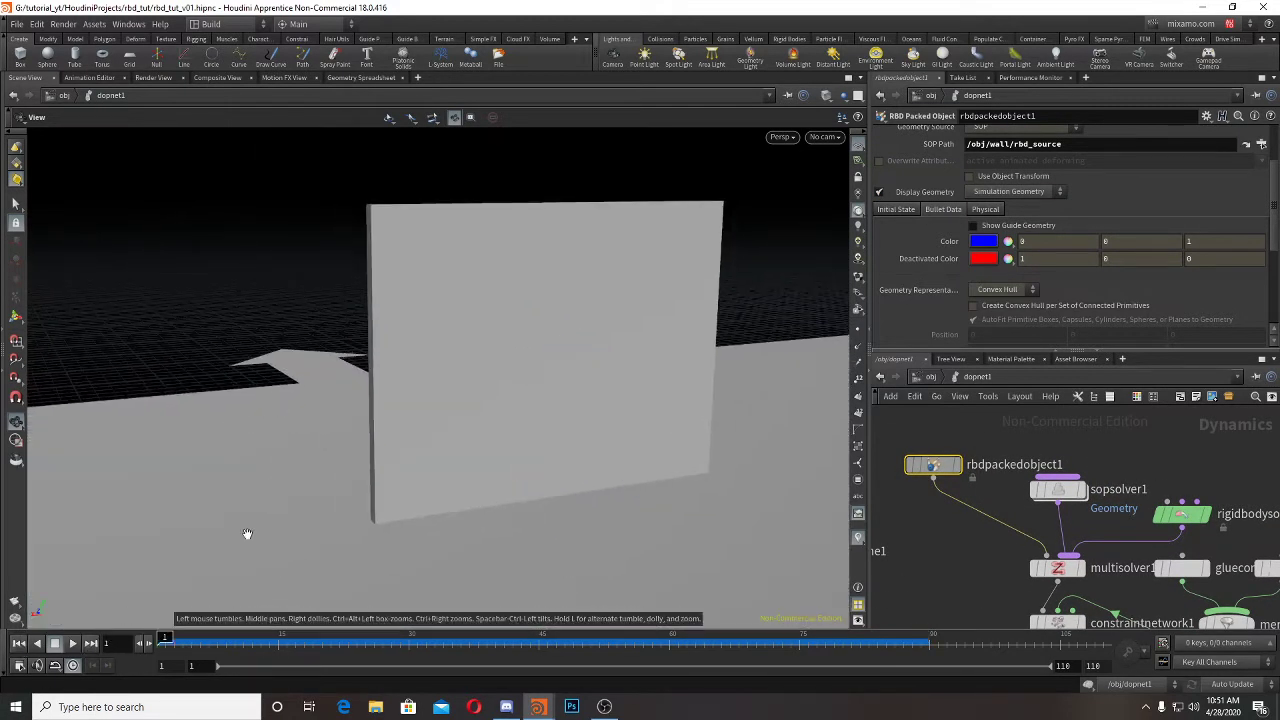
{"action": "left_click_drag", "start_coordinate": [243, 534], "coordinate": [128, 625]}
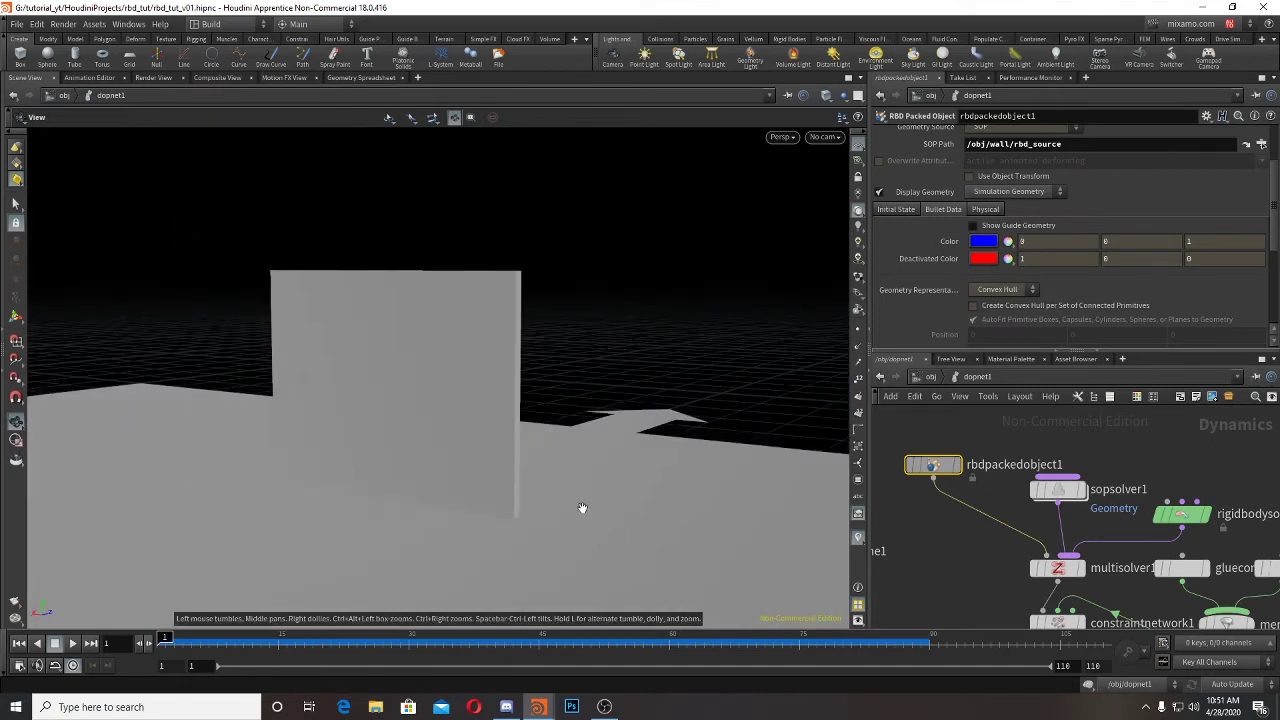
Step: For staticobject1, turn on Display Geometry and turn off the volume Collision Guide
{"action": "middle_click_drag", "start_coordinate": [981, 448], "coordinate": [1197, 435]}
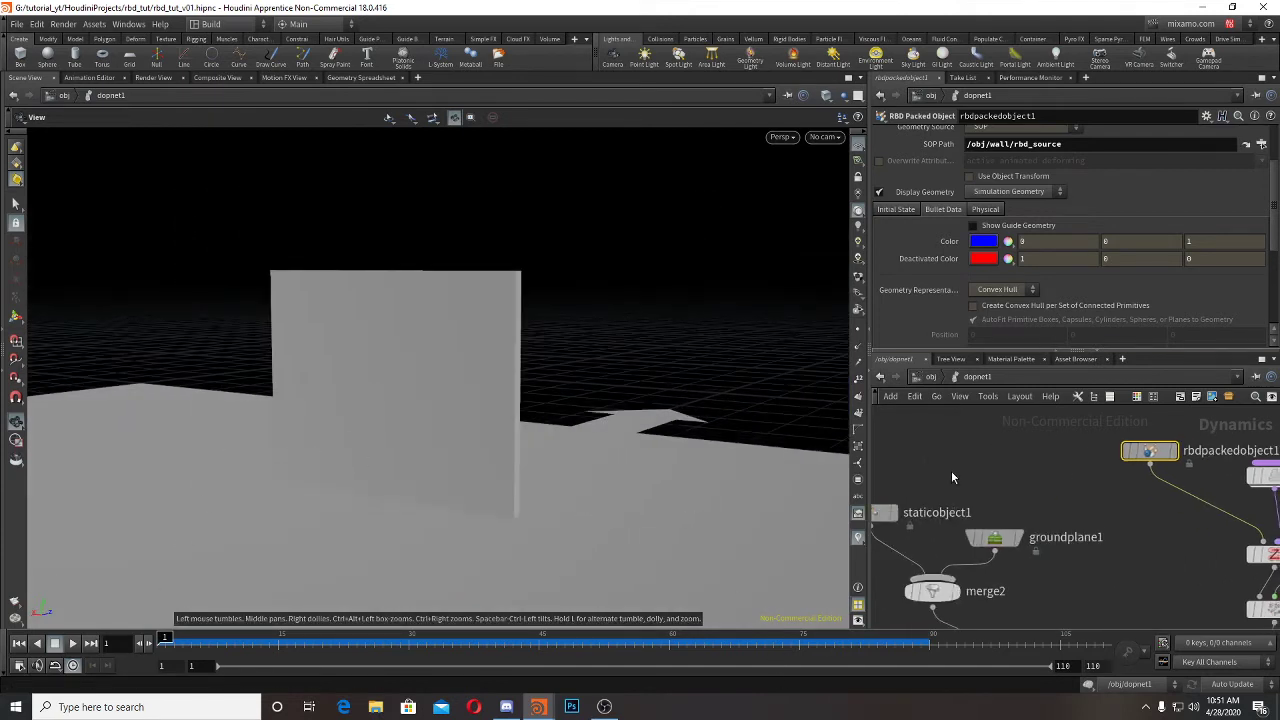
{"action": "middle_click_drag", "start_coordinate": [952, 477], "coordinate": [1075, 481]}
{"action": "left_click_drag", "start_coordinate": [1055, 472], "coordinate": [966, 530]}
{"action": "scroll", "coordinate": [973, 147], "scroll_direction": "up", "scroll_amount": 2}
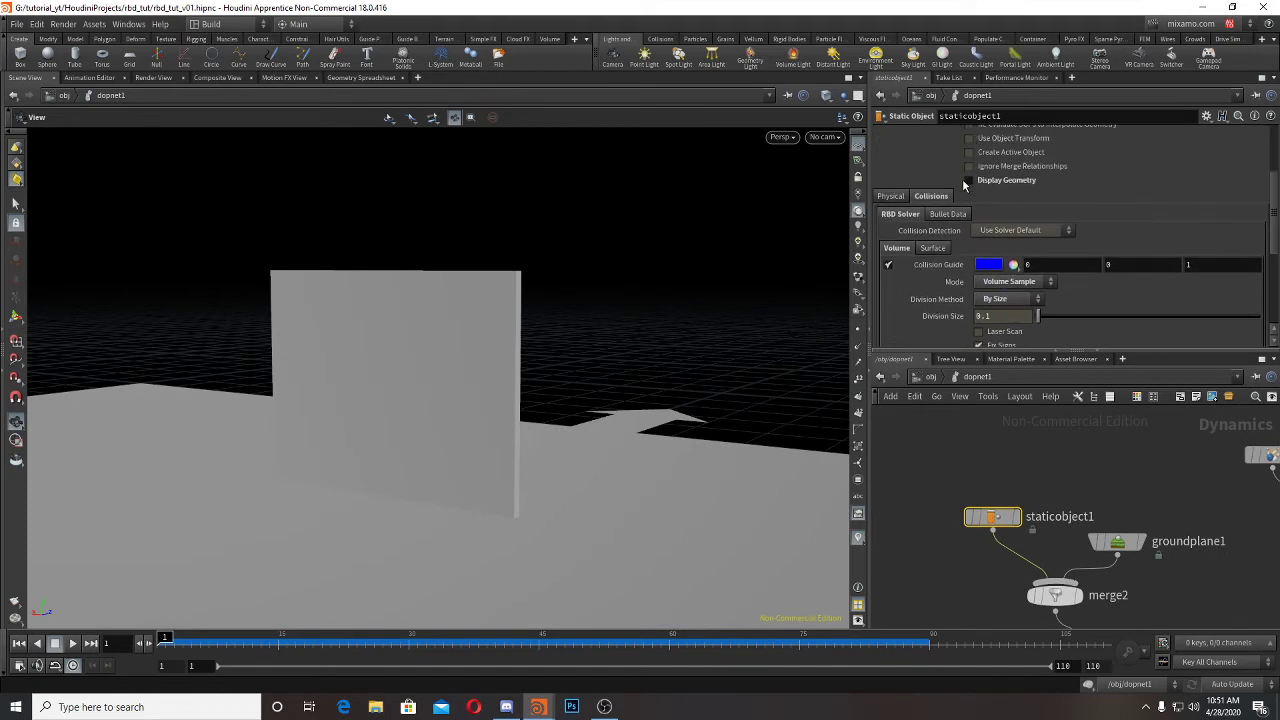
{"action": "left_click", "coordinate": [888, 265]}
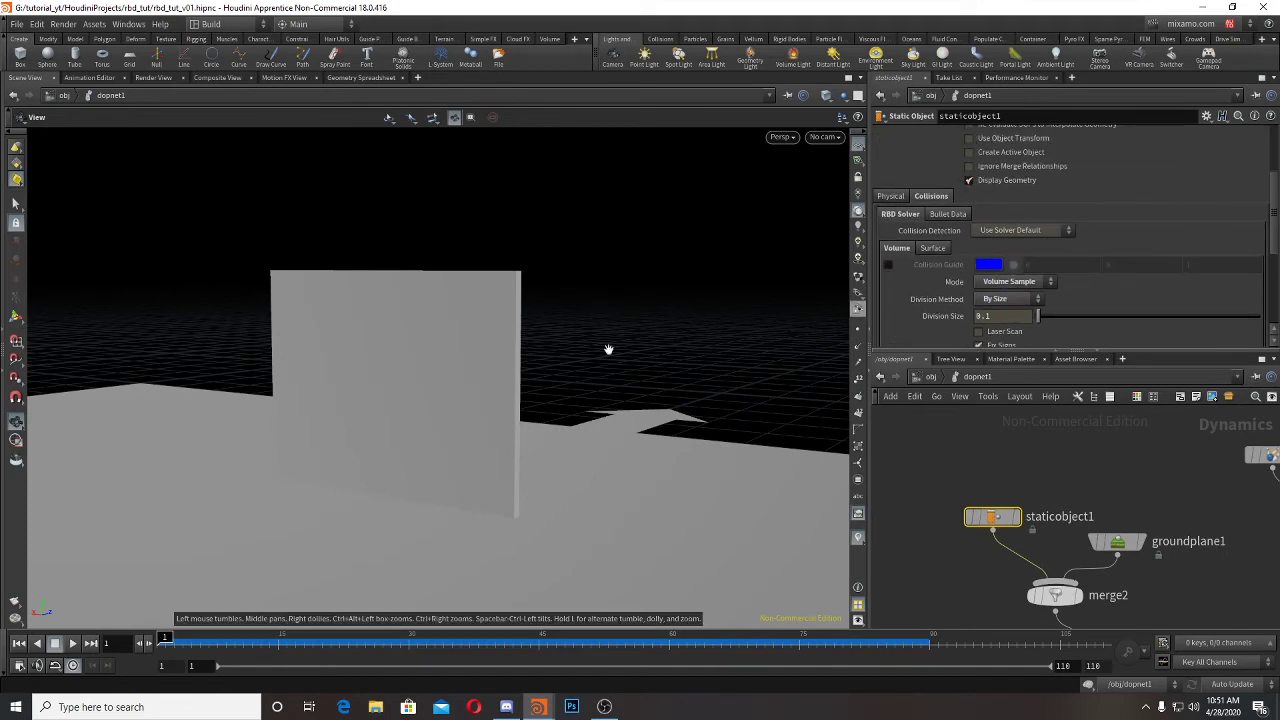
Step: Look through cam1 and render a flipbook of the full frame range, allowing mplay through the firewall
{"action": "left_click", "coordinate": [826, 139]}
{"action": "left_click", "coordinate": [833, 200]}
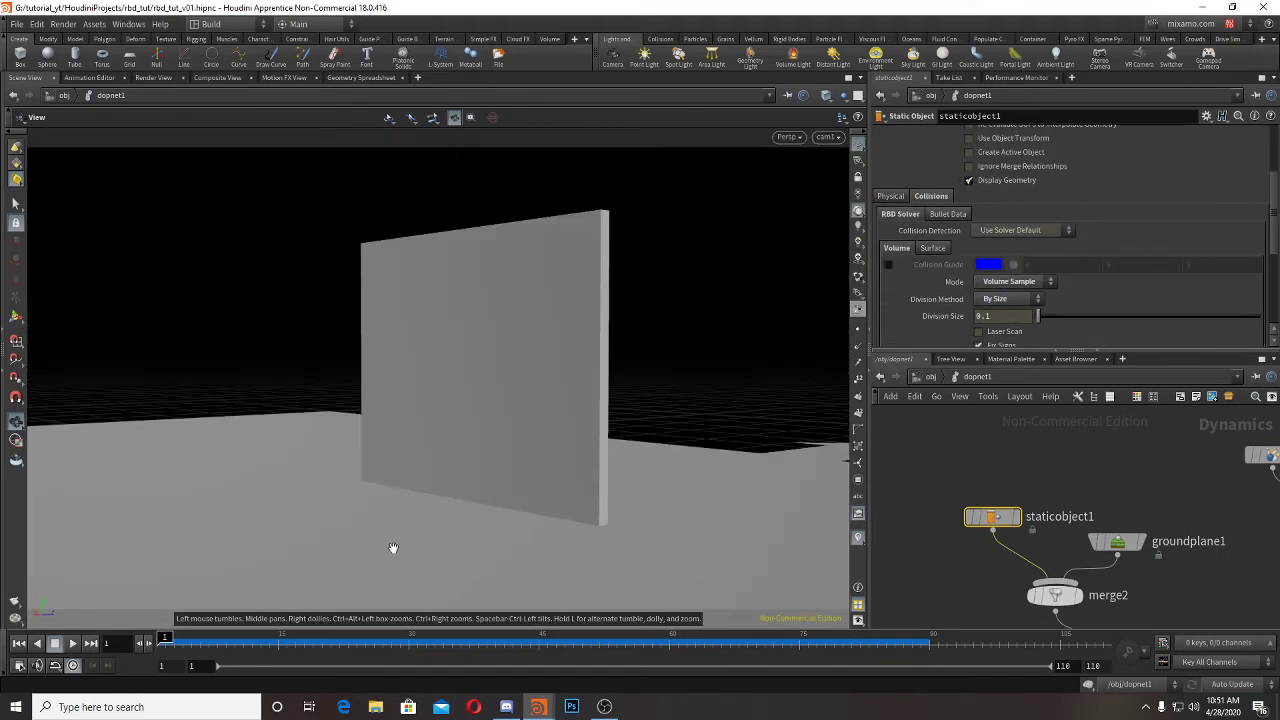
{"action": "left_click", "coordinate": [14, 606]}
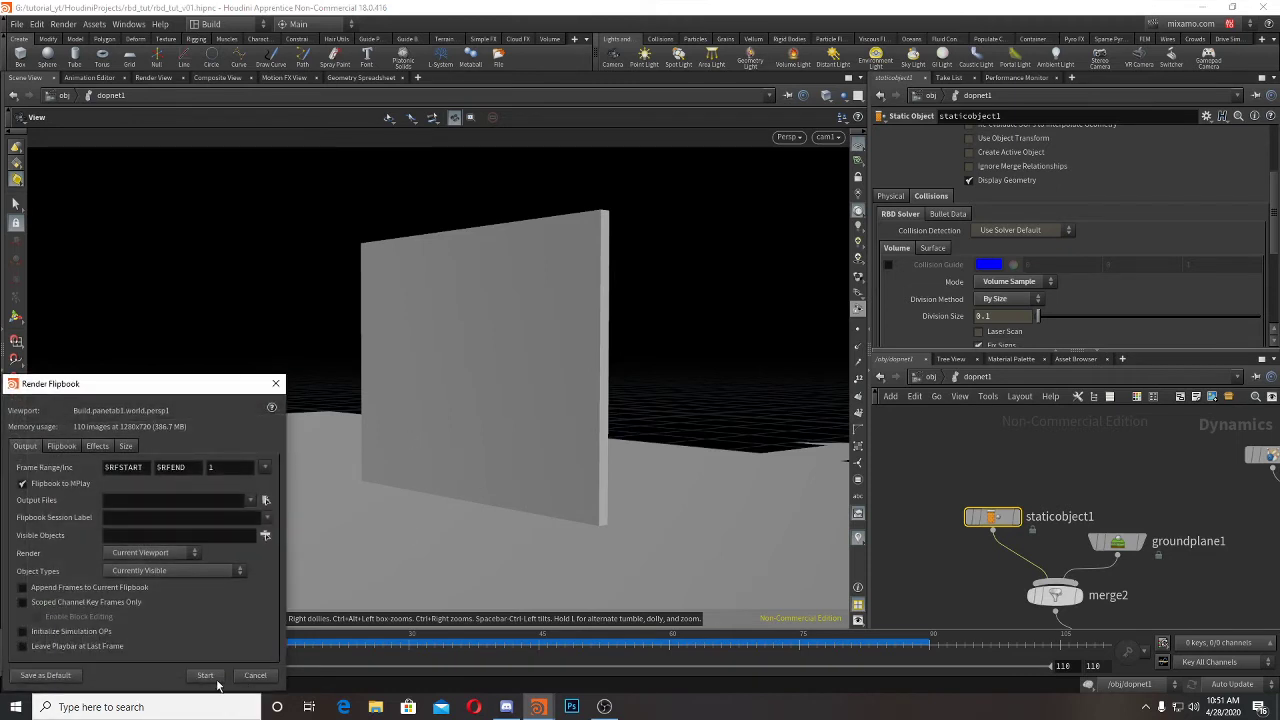
{"action": "left_click", "coordinate": [250, 675]}
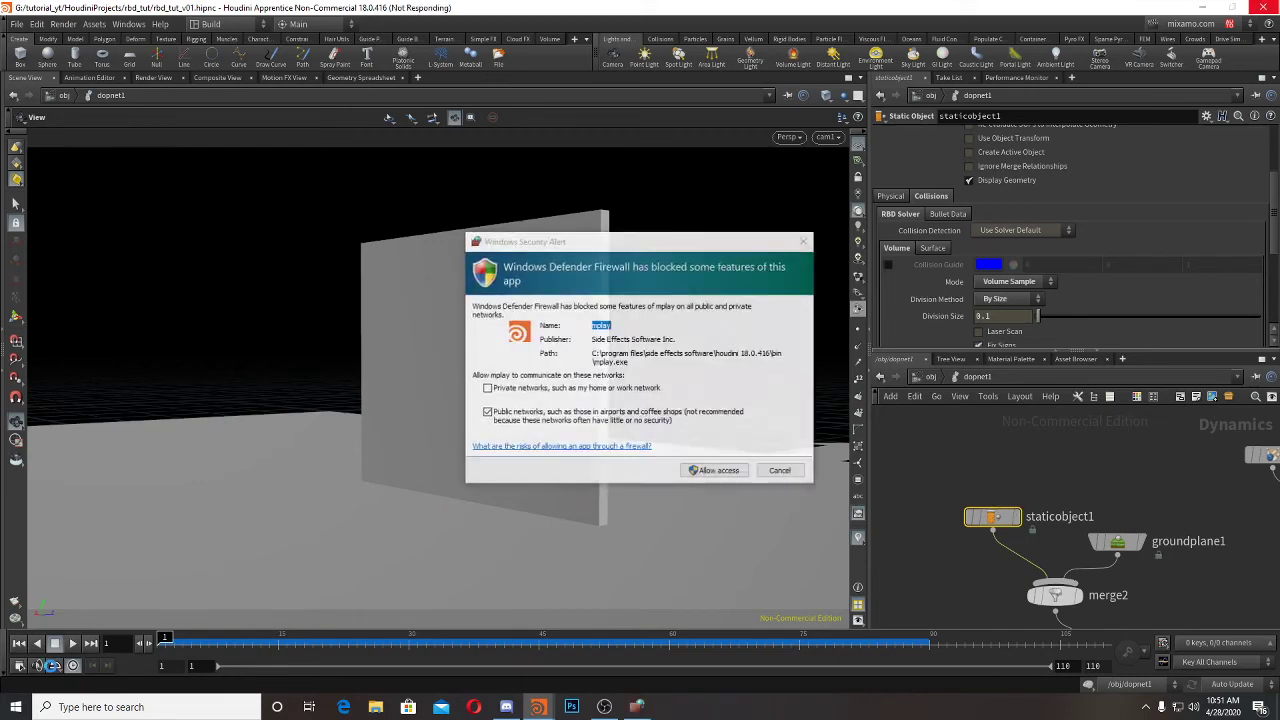
{"action": "left_click", "coordinate": [724, 472]}
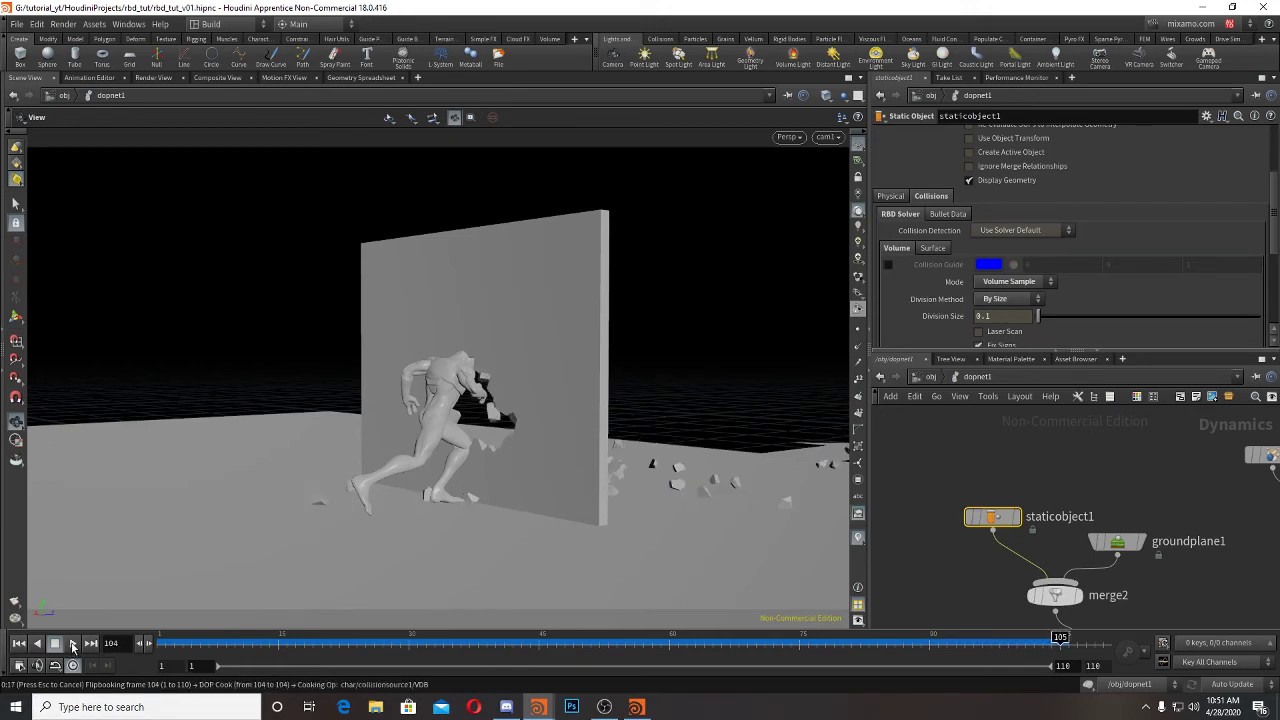
Step: Play back the rendered flipbook in a maximized MPlay window, close it, and rewind the timeline to the first frame
{"action": "left_click", "coordinate": [72, 645]}
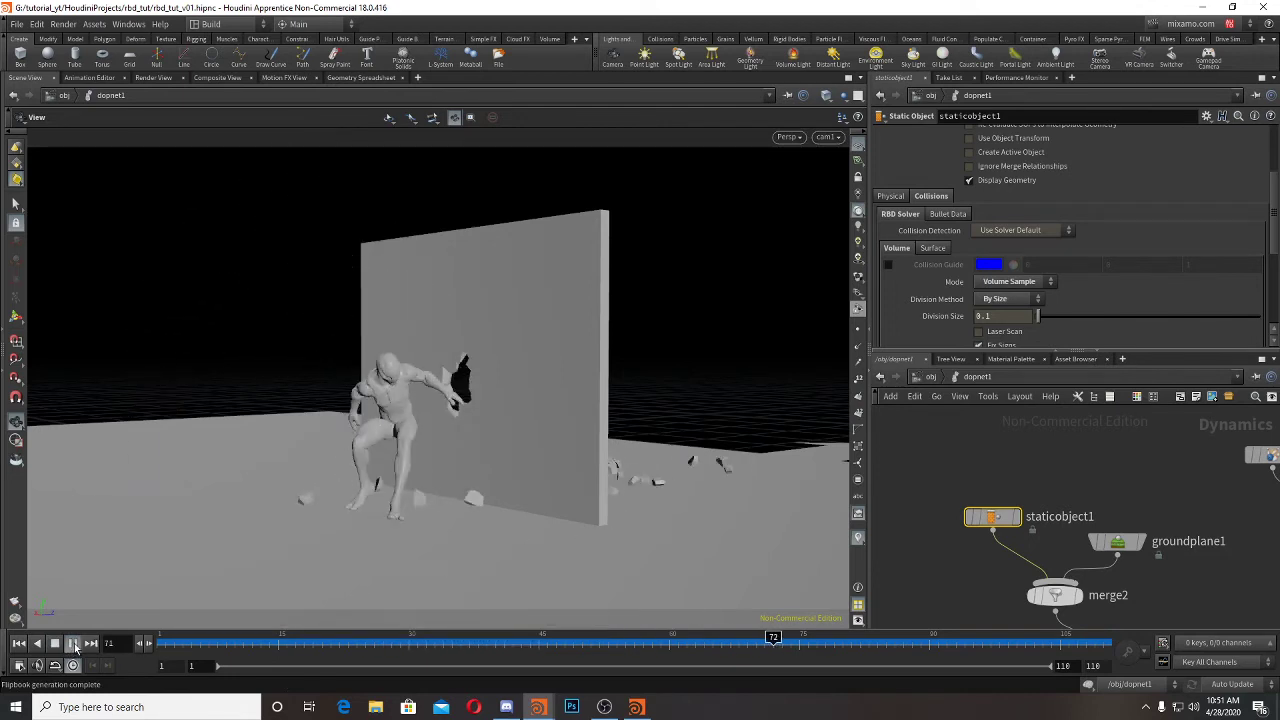
{"action": "left_click", "coordinate": [645, 707]}
{"action": "left_click", "coordinate": [72, 562]}
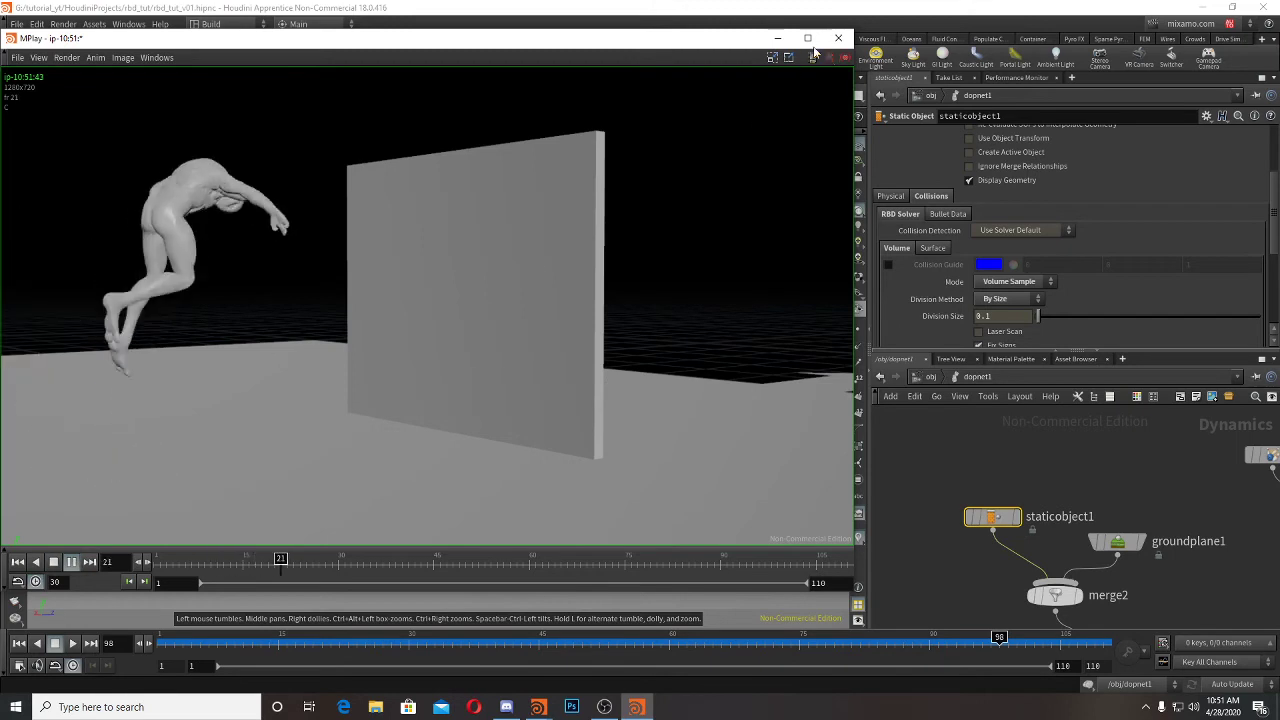
{"action": "left_click", "coordinate": [808, 38]}
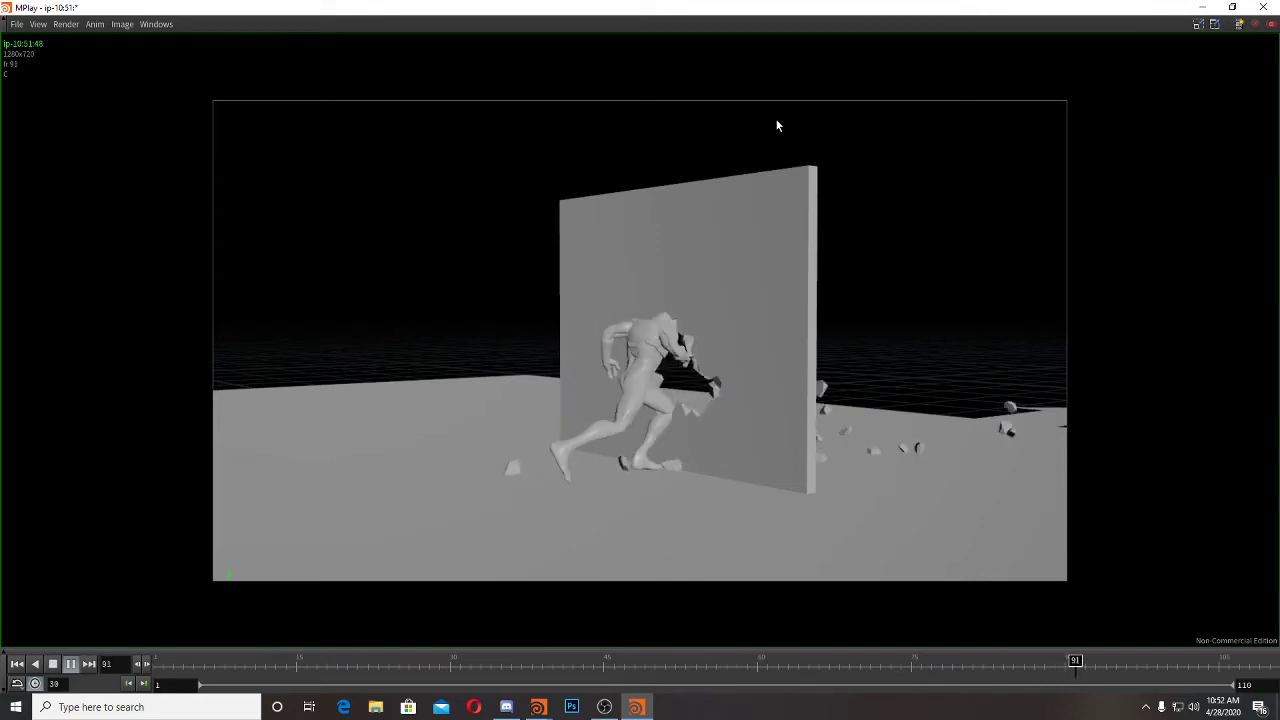
{"action": "left_click", "coordinate": [1259, 8]}
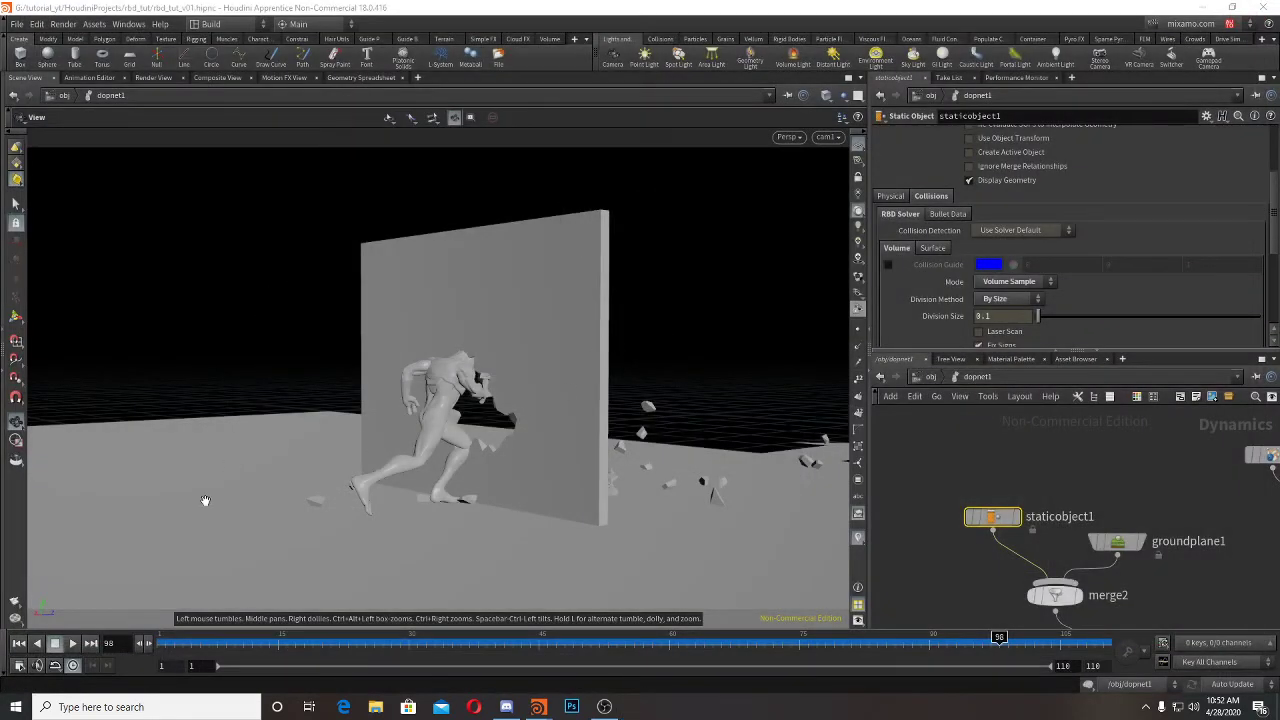
{"action": "left_click", "coordinate": [18, 643]}
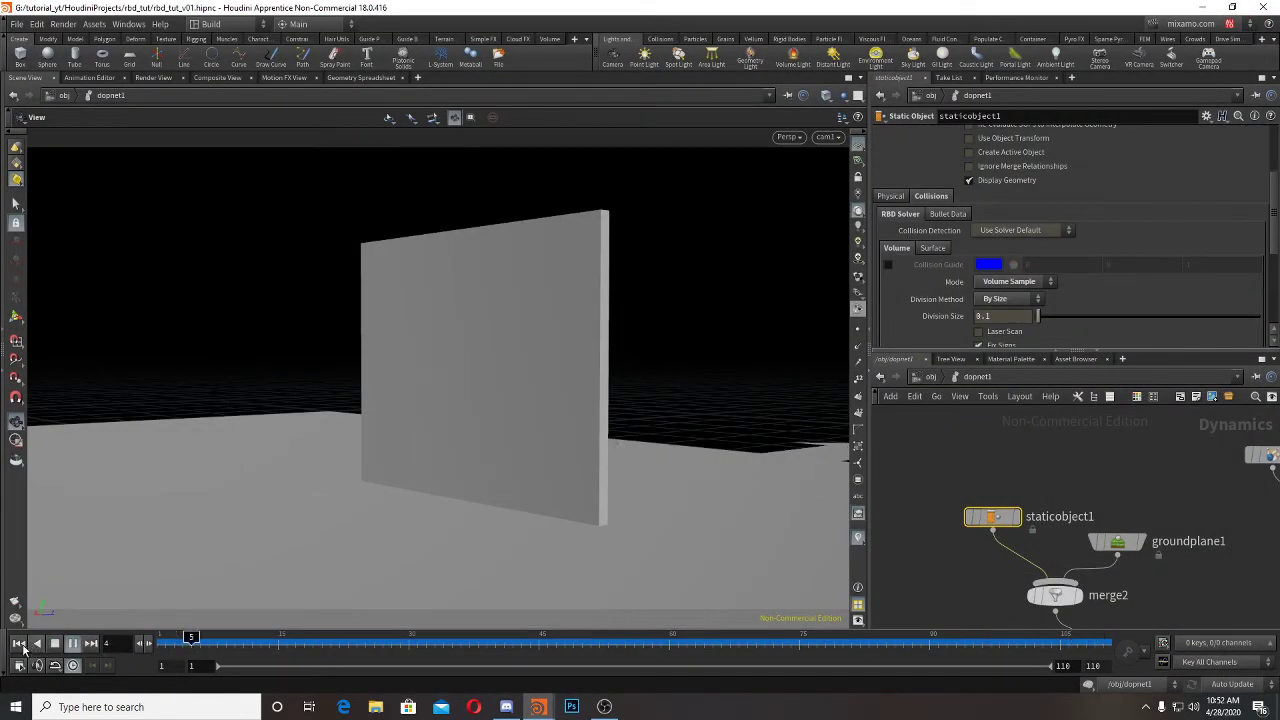
Step: Open the wall object's network and display the fractured pieces at voronoifracture1
{"action": "key", "text": "u"}
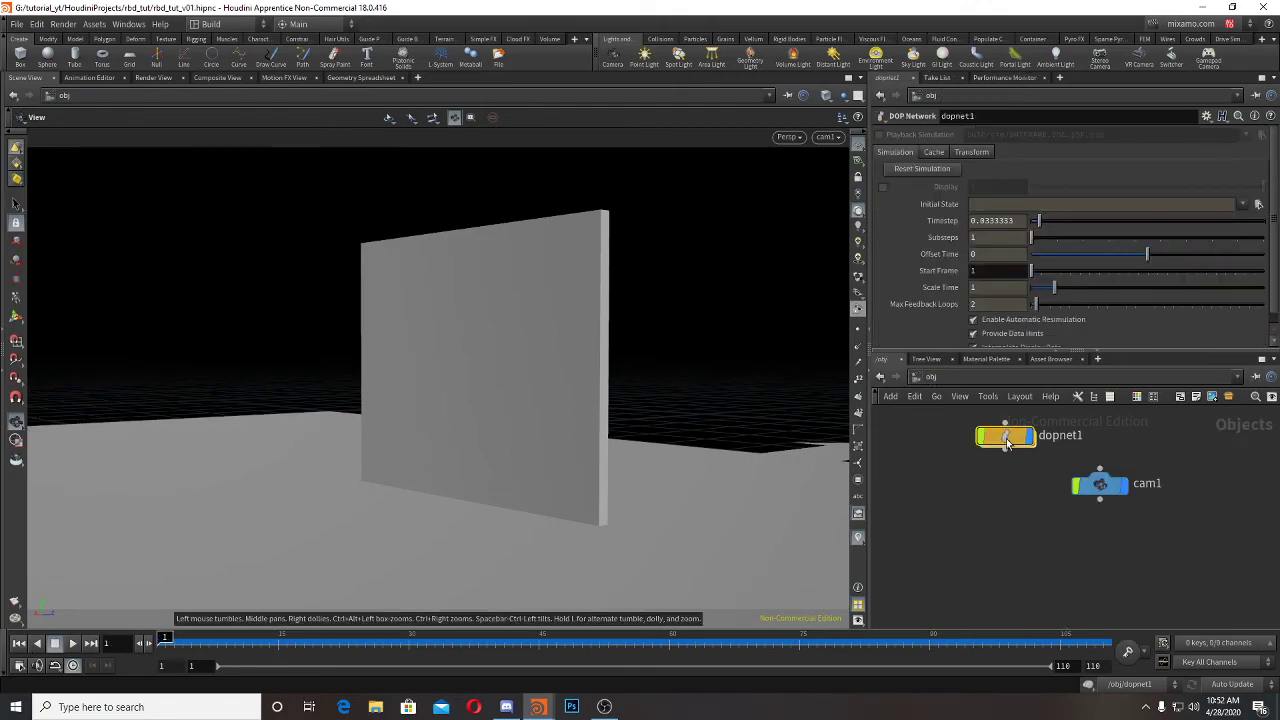
{"action": "double_click", "coordinate": [1108, 477]}
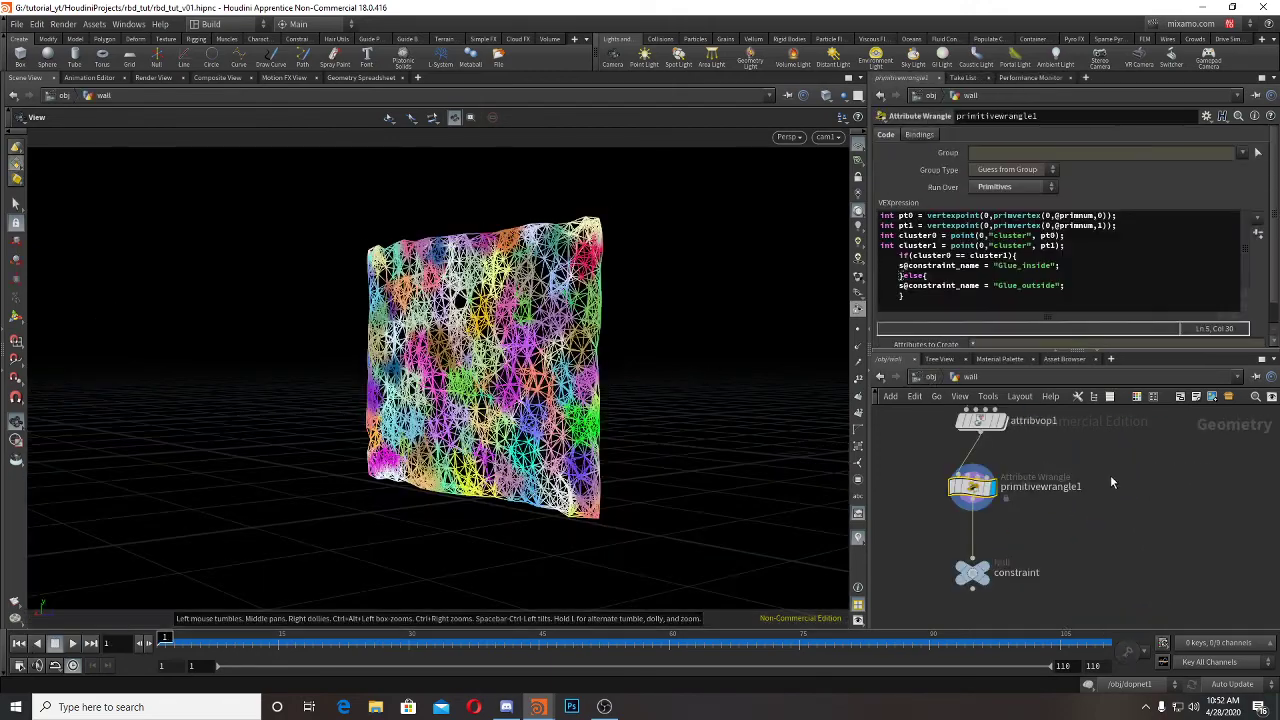
{"action": "middle_click_drag", "start_coordinate": [736, 372], "coordinate": [714, 392]}
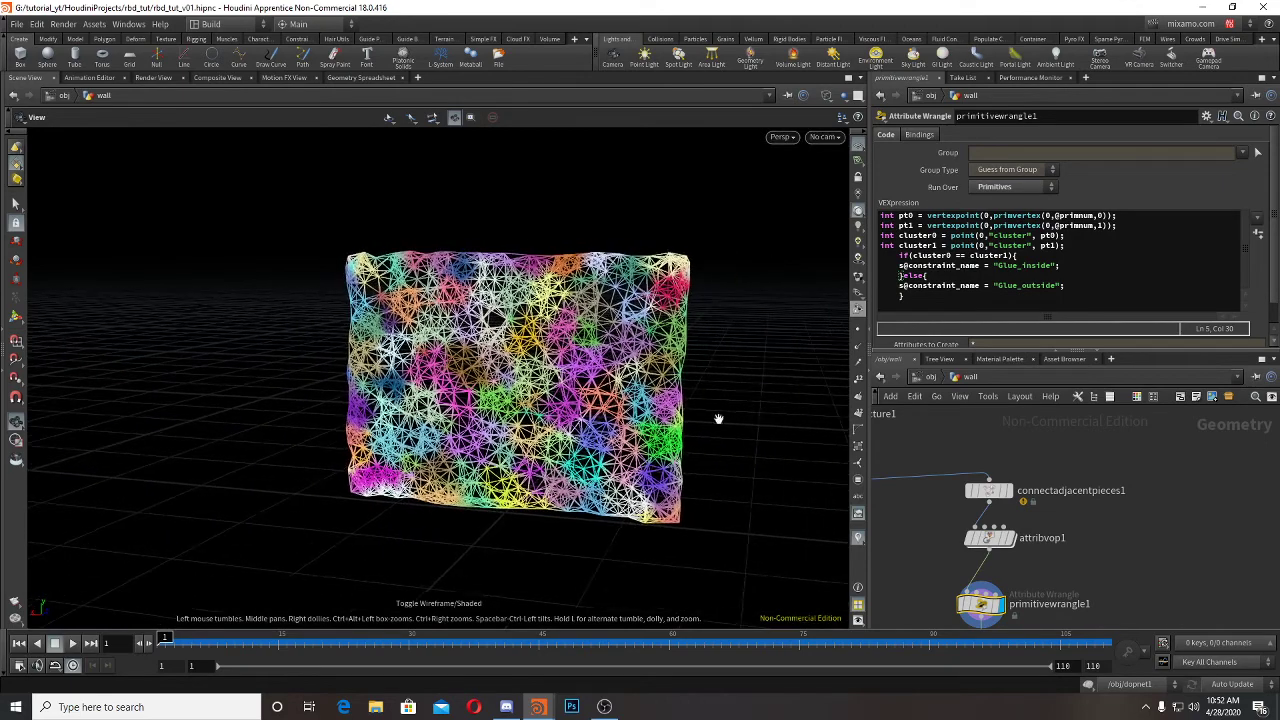
{"action": "middle_click_drag", "start_coordinate": [891, 441], "coordinate": [1032, 485]}
{"action": "left_click", "coordinate": [954, 509]}
{"action": "left_click", "coordinate": [937, 506]}
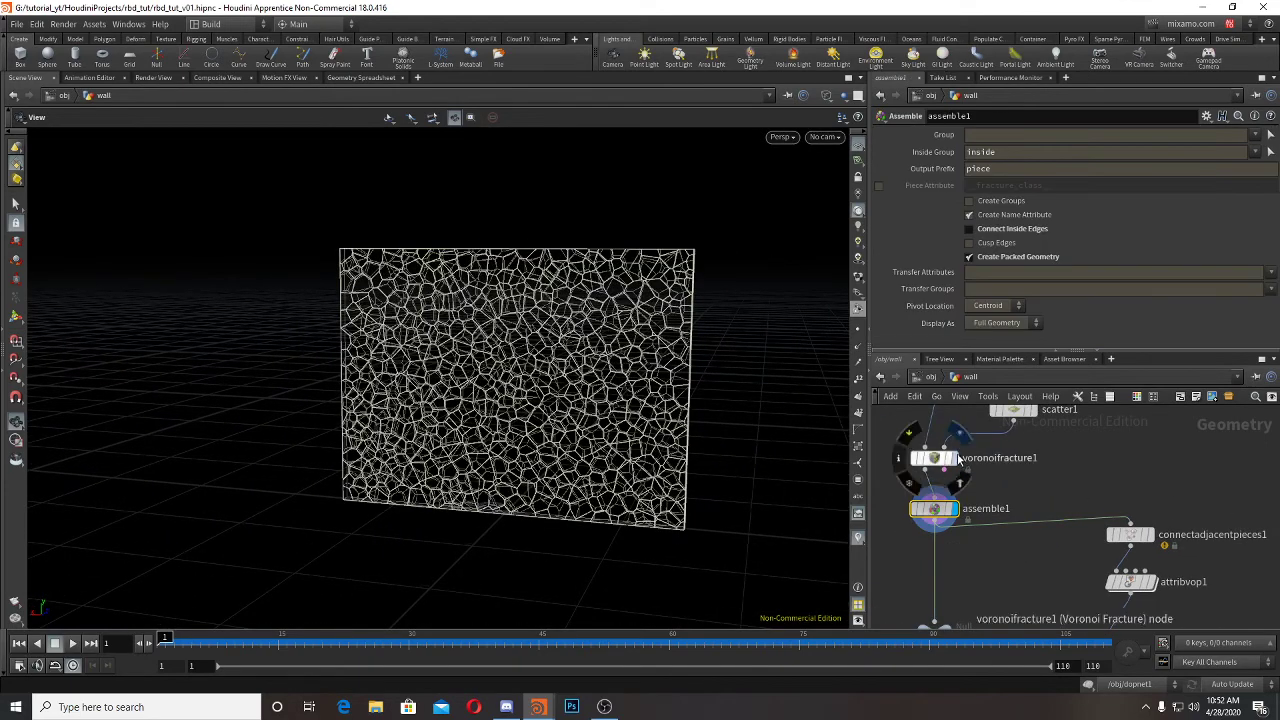
{"action": "left_click", "coordinate": [933, 458]}
{"action": "left_click_drag", "start_coordinate": [651, 374], "coordinate": [623, 370]}
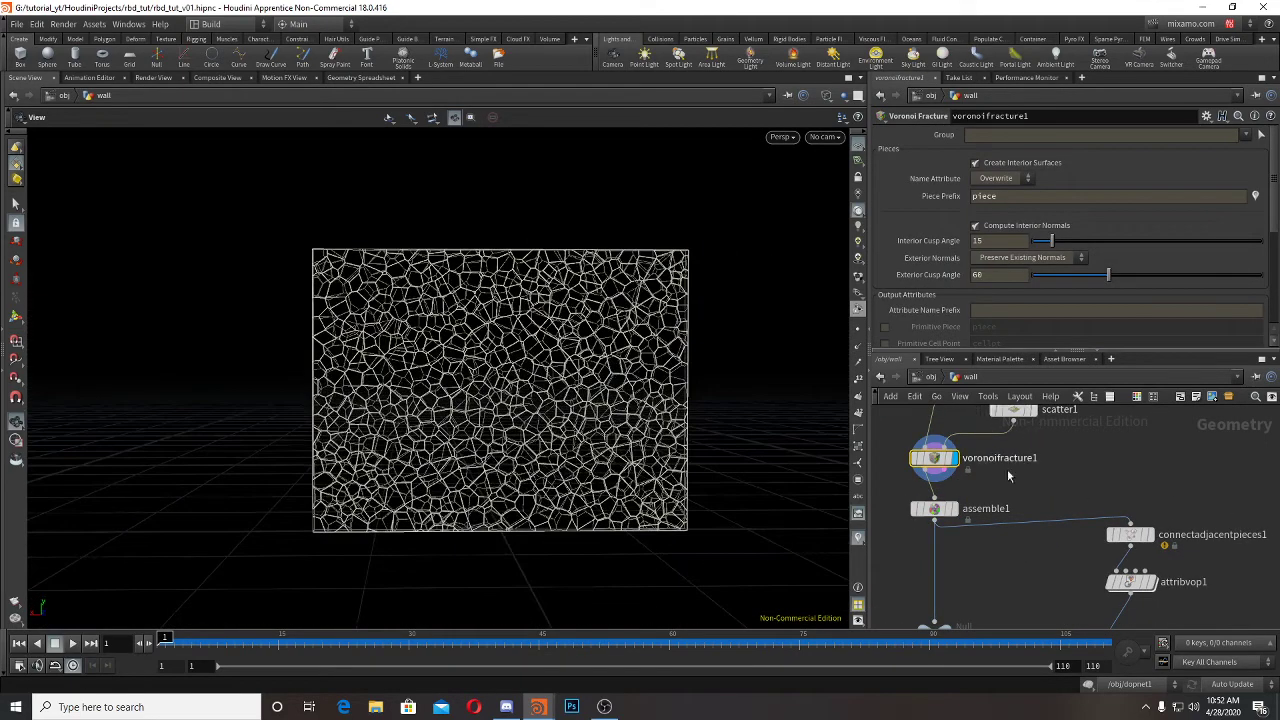
Step: Set scatter1's Force Total Count to 500 so the wall fractures into fewer, larger pieces
{"action": "middle_click_drag", "start_coordinate": [1066, 426], "coordinate": [1066, 546]}
{"action": "left_click", "coordinate": [1013, 531]}
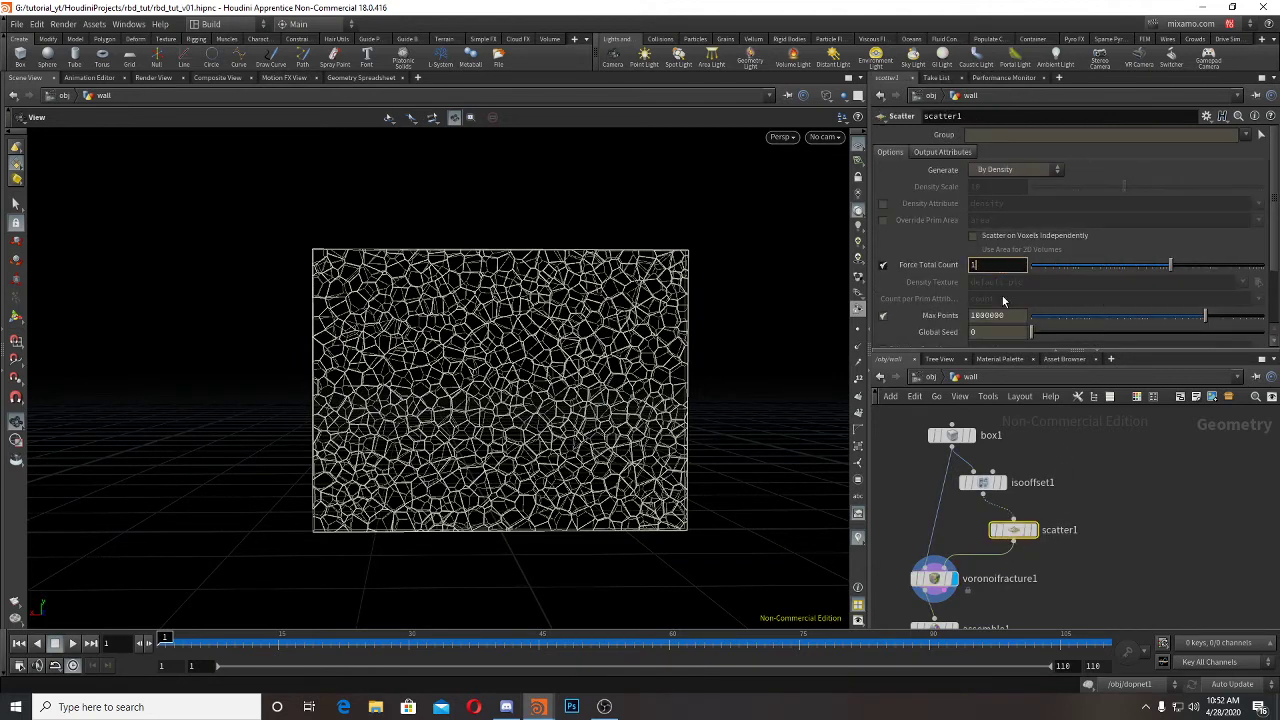
{"action": "type", "text": "500"}
{"action": "key", "text": "Return"}
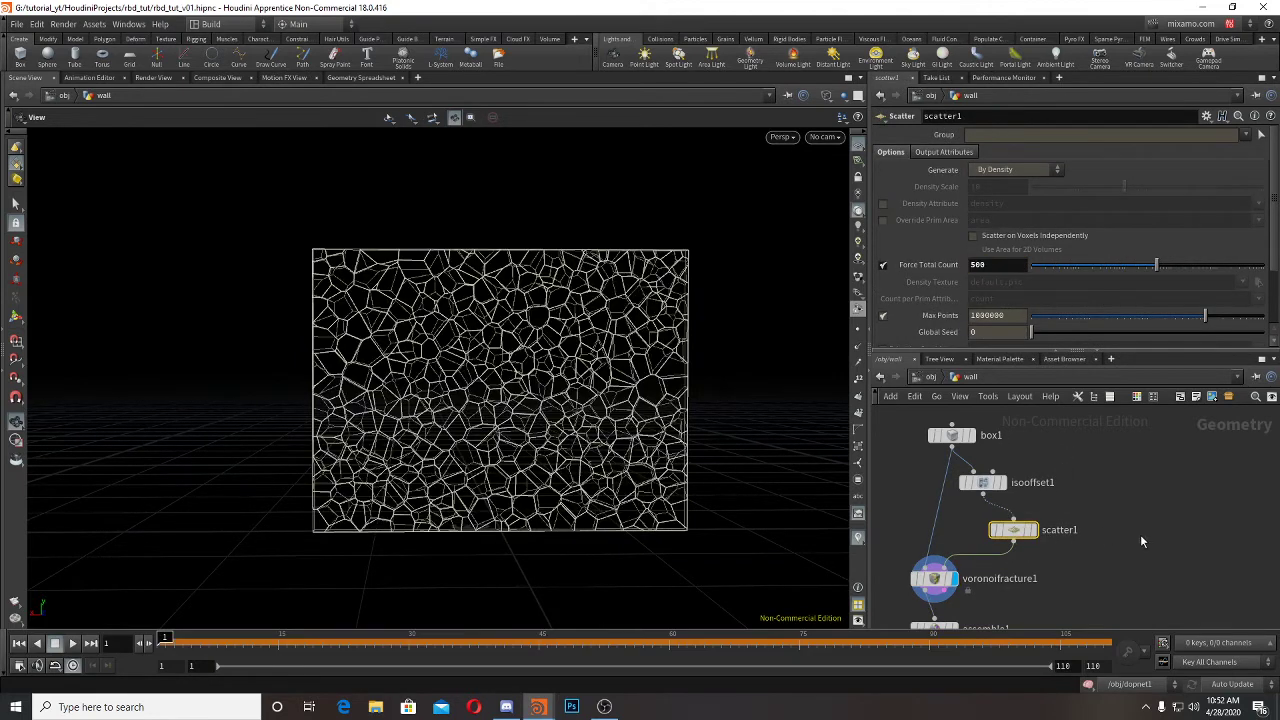
Step: Display the updated constraint clusters at attribvop1, and set the display back to primitivewrangle1
{"action": "middle_click_drag", "start_coordinate": [1141, 541], "coordinate": [1141, 370]}
{"action": "left_click", "coordinate": [1118, 529]}
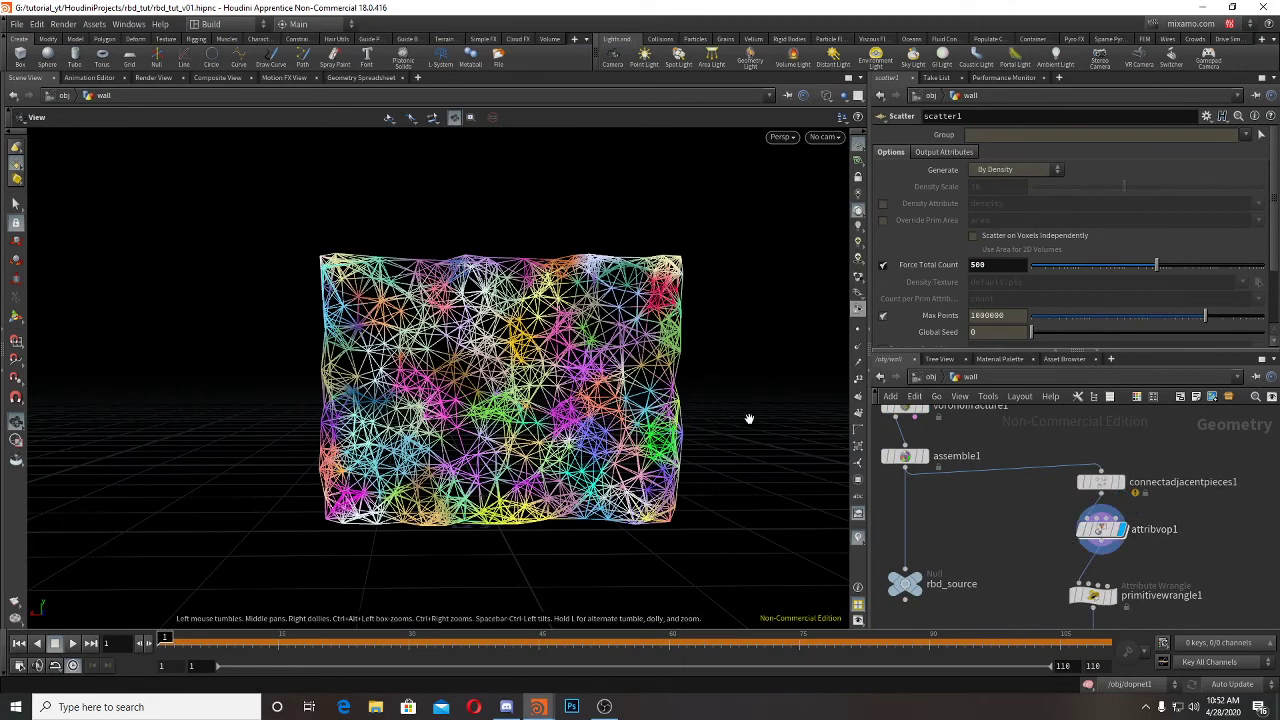
{"action": "middle_click_drag", "start_coordinate": [1206, 532], "coordinate": [1218, 460]}
{"action": "left_click", "coordinate": [1126, 523]}
{"action": "left_click", "coordinate": [1106, 523]}
{"action": "middle_click_drag", "start_coordinate": [1196, 573], "coordinate": [1175, 490]}
Step: Return to dopnet1, run the simulation in shaded view to frame 98, inspect the broken wall, and rewind to the start
{"action": "key", "text": "u"}
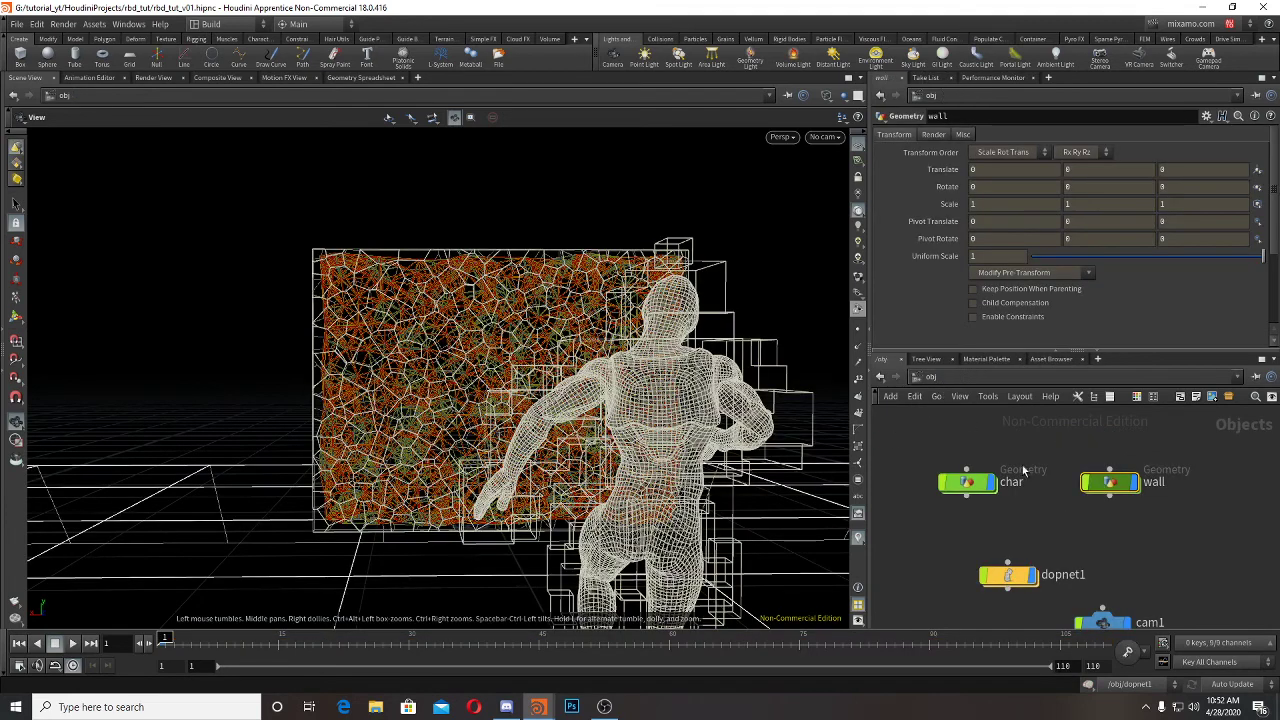
{"action": "double_click", "coordinate": [1015, 585]}
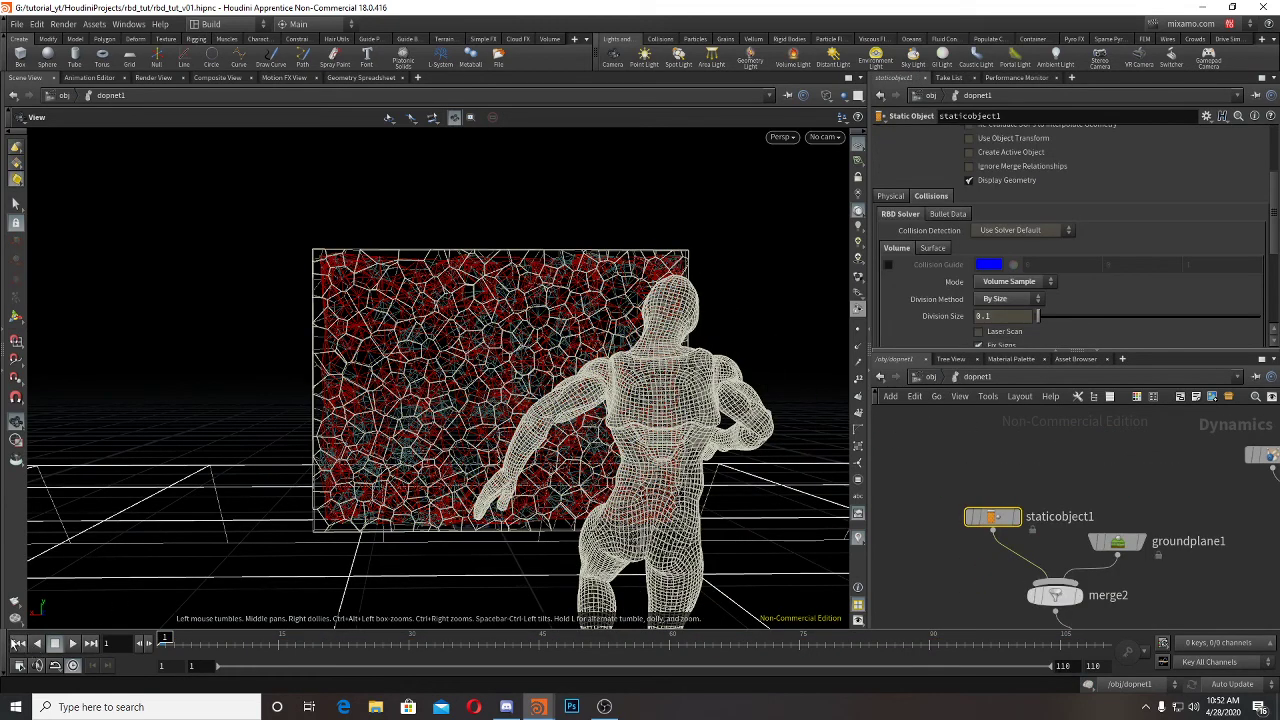
{"action": "key", "text": "shift+w"}
{"action": "mouse_move", "coordinate": [385, 490]}
{"action": "left_mouse_down"}
{"action": "mouse_move", "coordinate": [231, 496]}
{"action": "mouse_move", "coordinate": [325, 500]}
{"action": "left_mouse_up"}
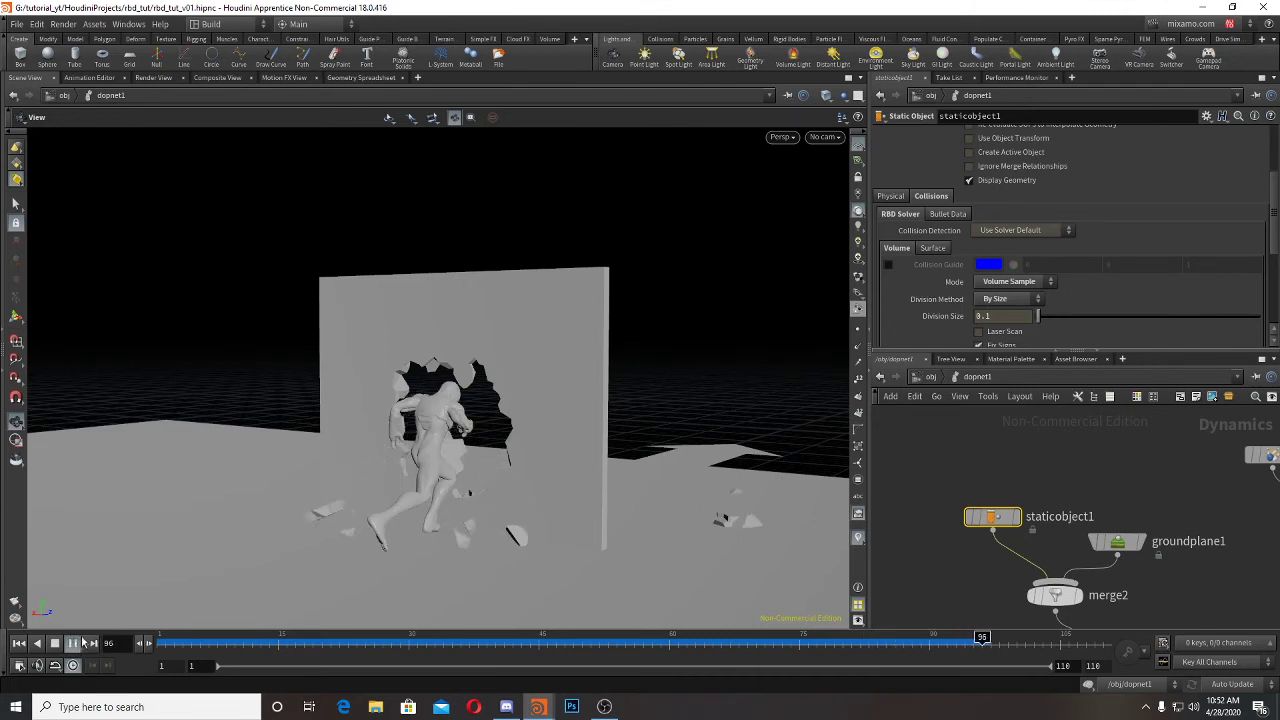
{"action": "key", "text": "Escape"}
{"action": "left_click_drag", "start_coordinate": [451, 539], "coordinate": [352, 310]}
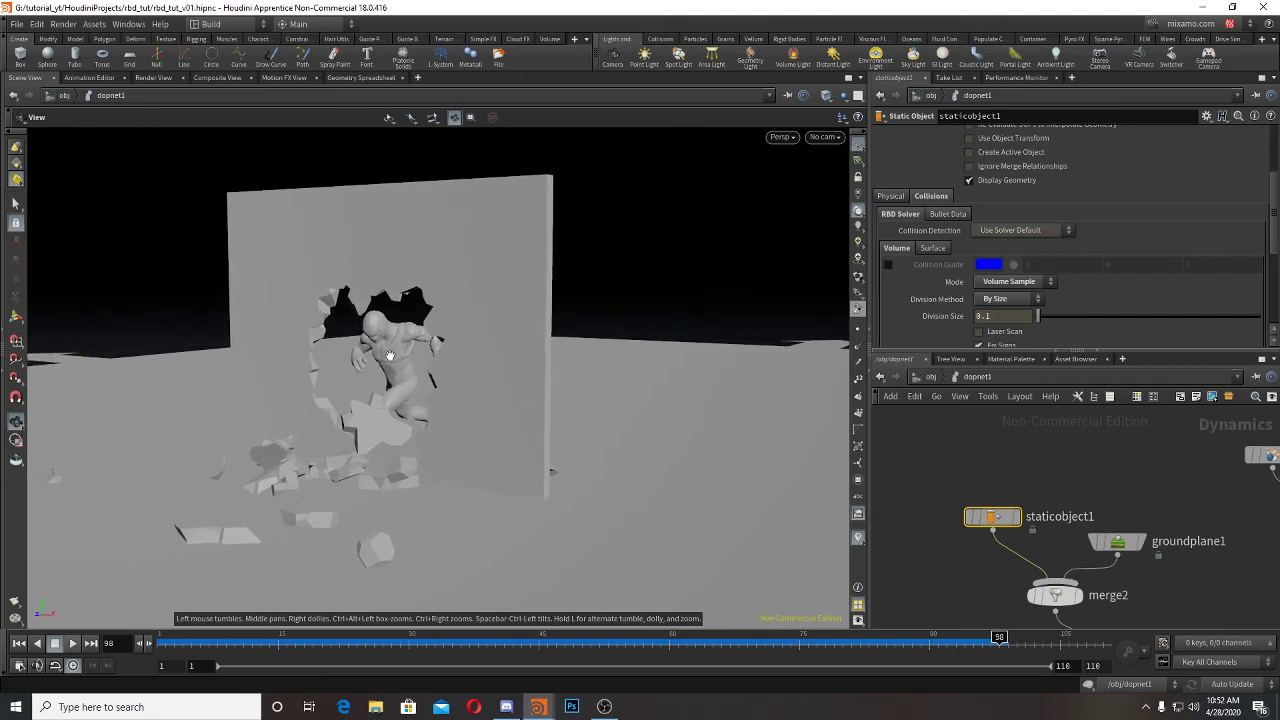
{"action": "left_click", "coordinate": [19, 643]}
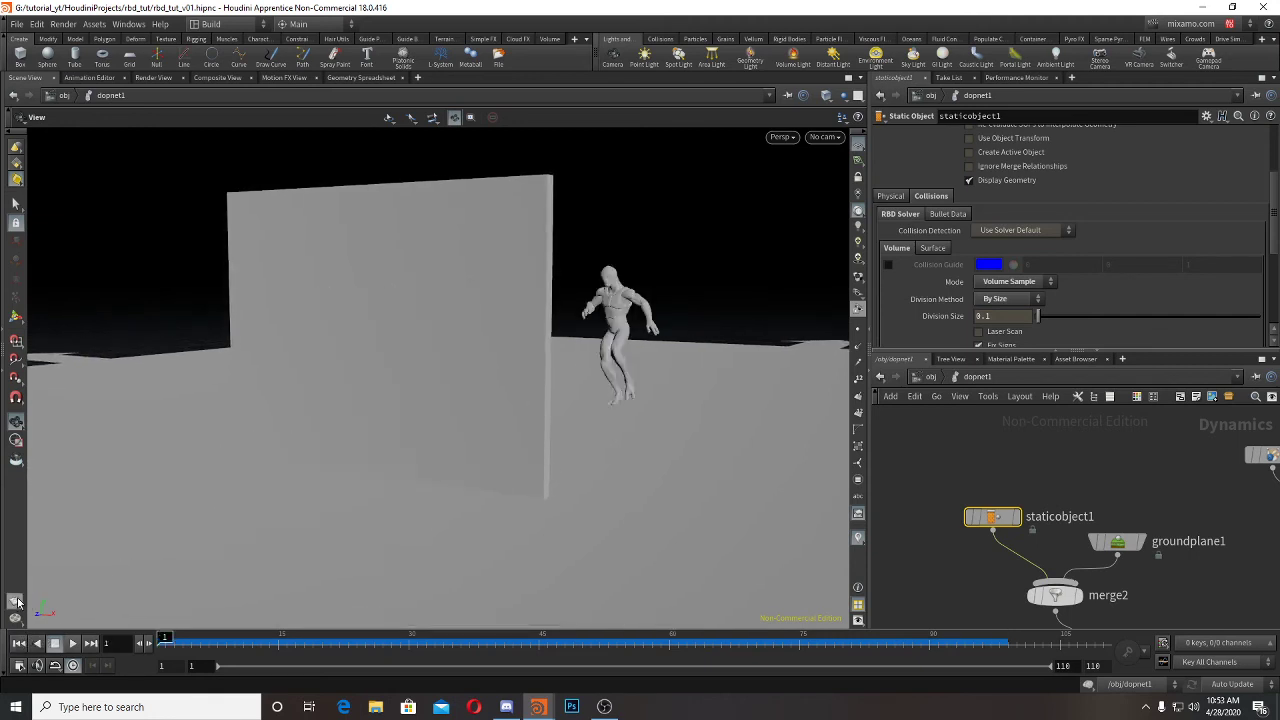